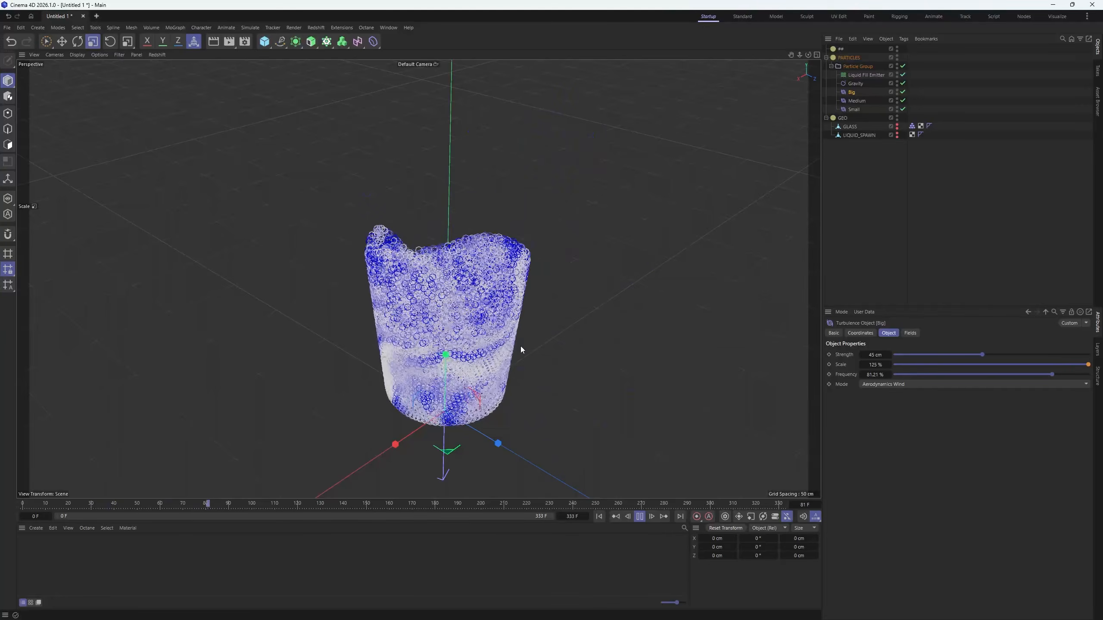
- Open the Liquid Fill Emitter's properties and play the particle simulation
click(858, 75)
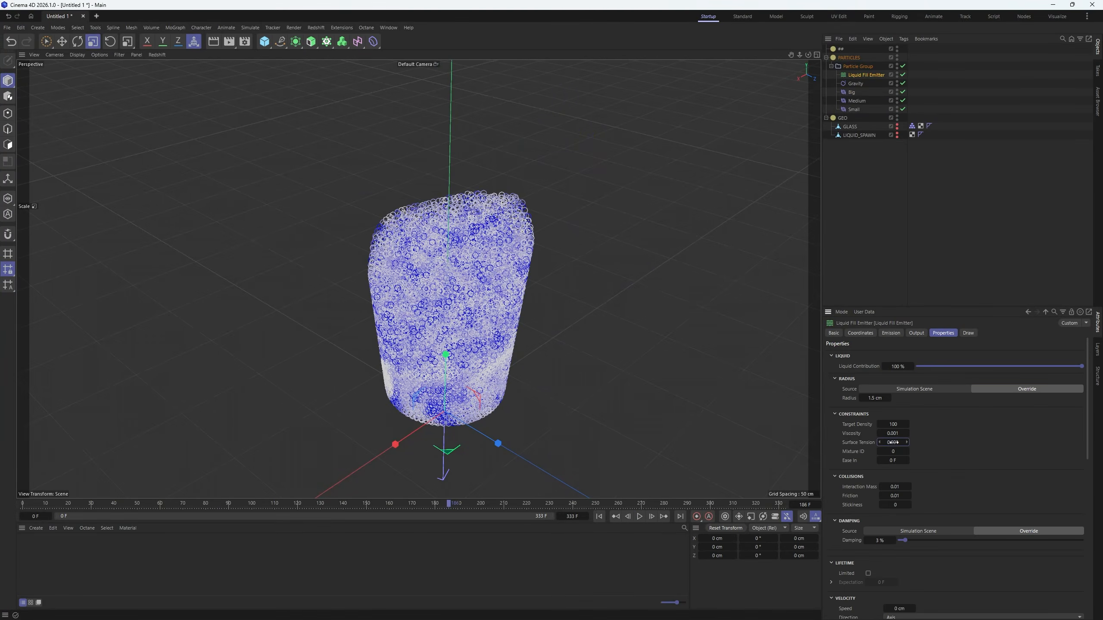
click(639, 516)
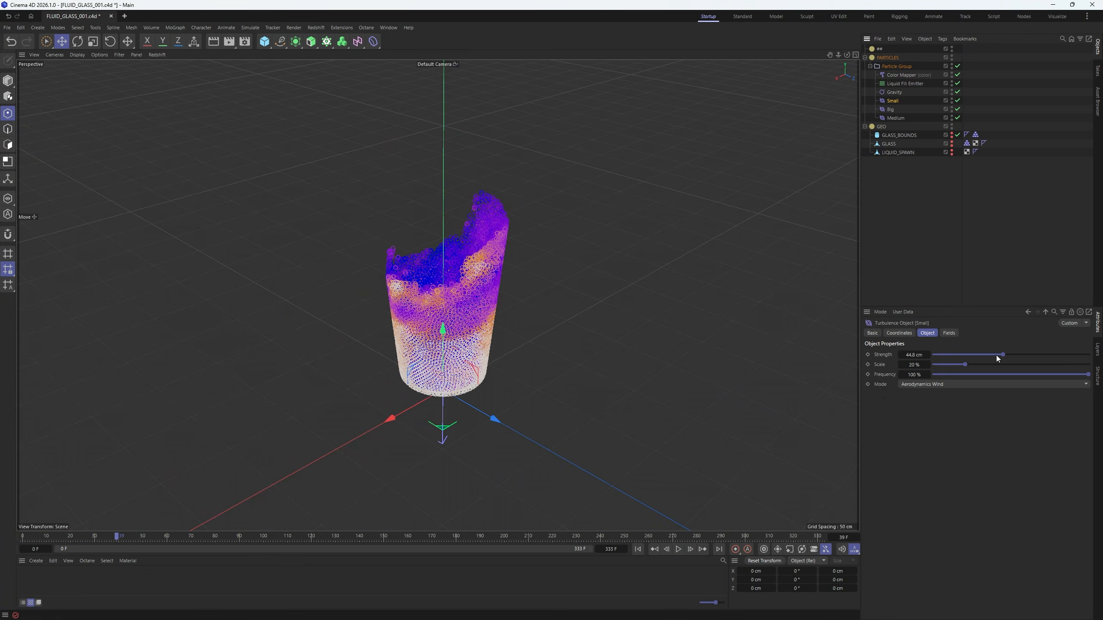
- Play the simulation and raise the Small turbulence object's strength to 63 cm
click(678, 549)
drag(984, 354, 1030, 352)
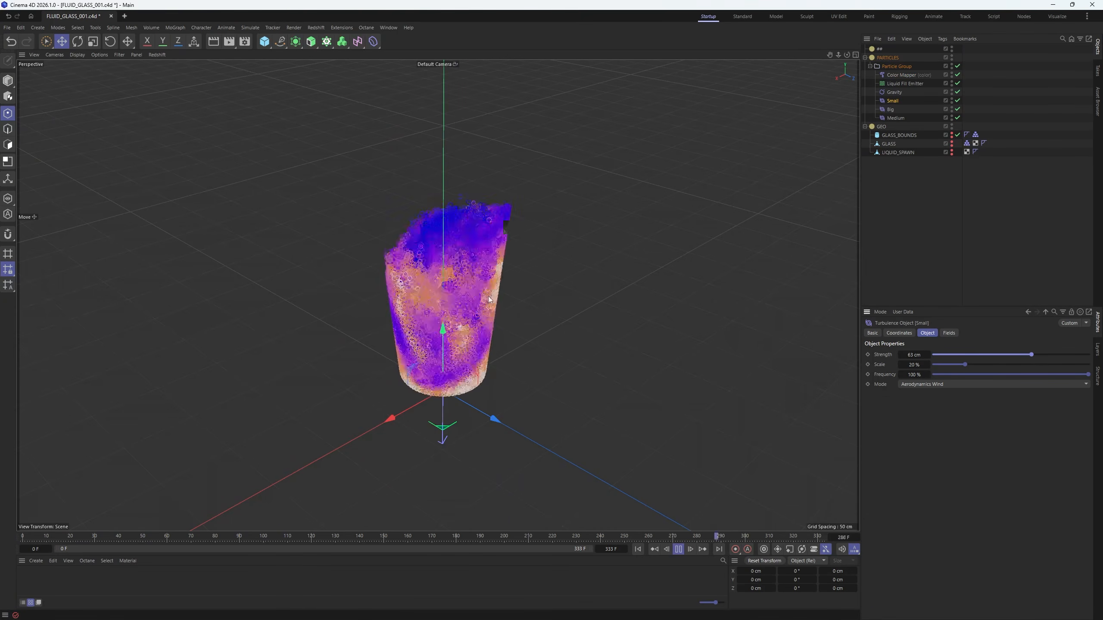
- Add a Friction force and place it in the Particle Group below the turbulence objects
click(250, 27)
mouse_move(276, 44)
click(319, 86)
drag(890, 50, 894, 130)
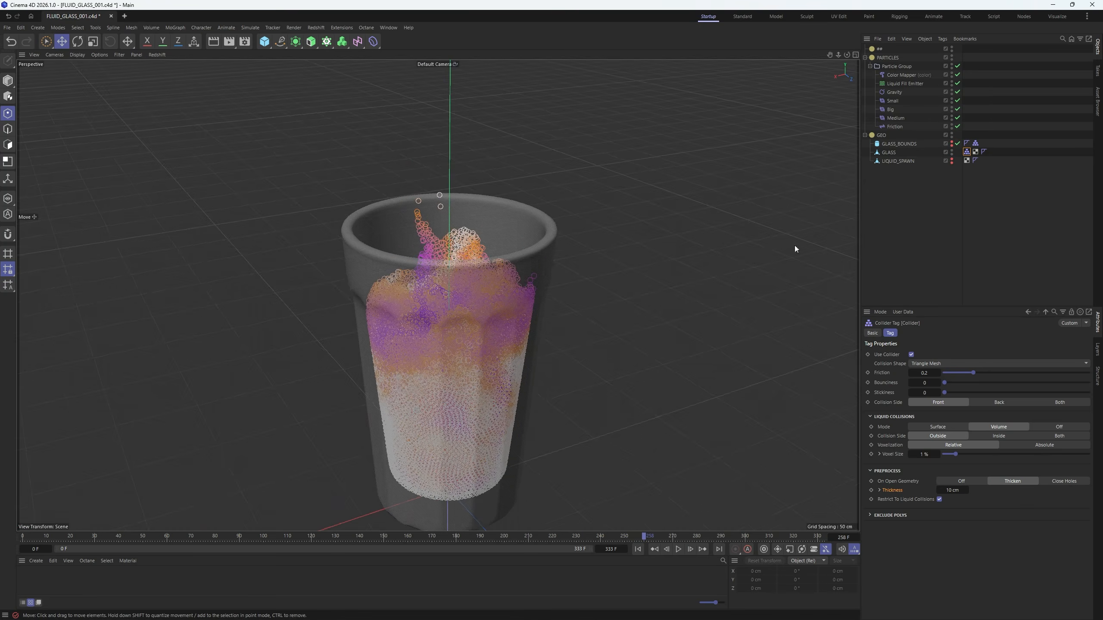
- Open the collider settings of GLASS_BOUNDS and play the simulation
click(952, 145)
click(976, 143)
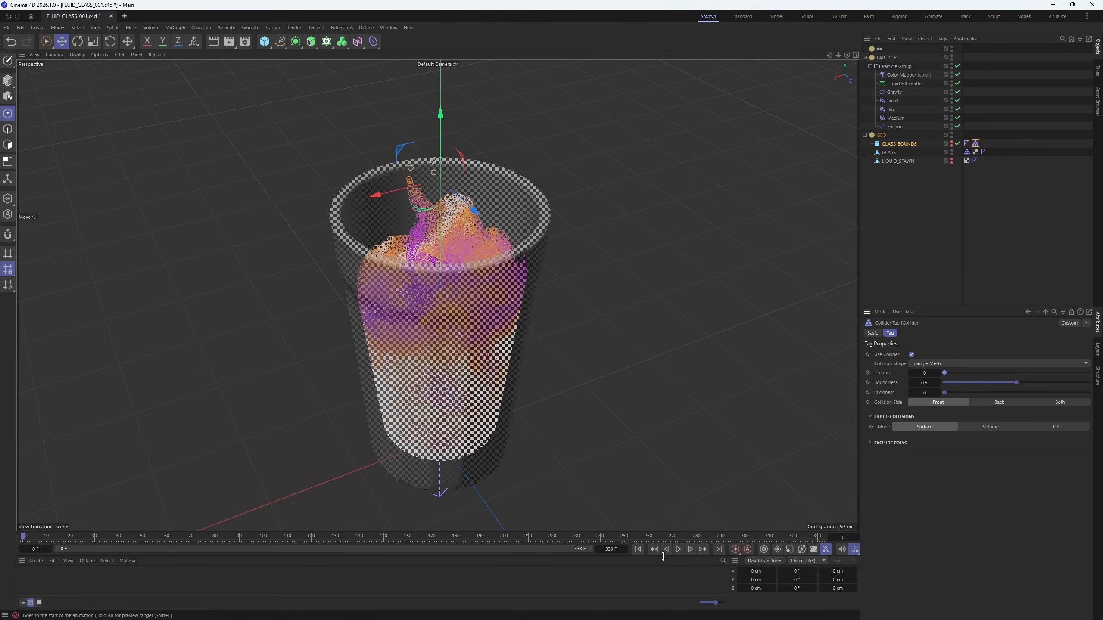
click(678, 549)
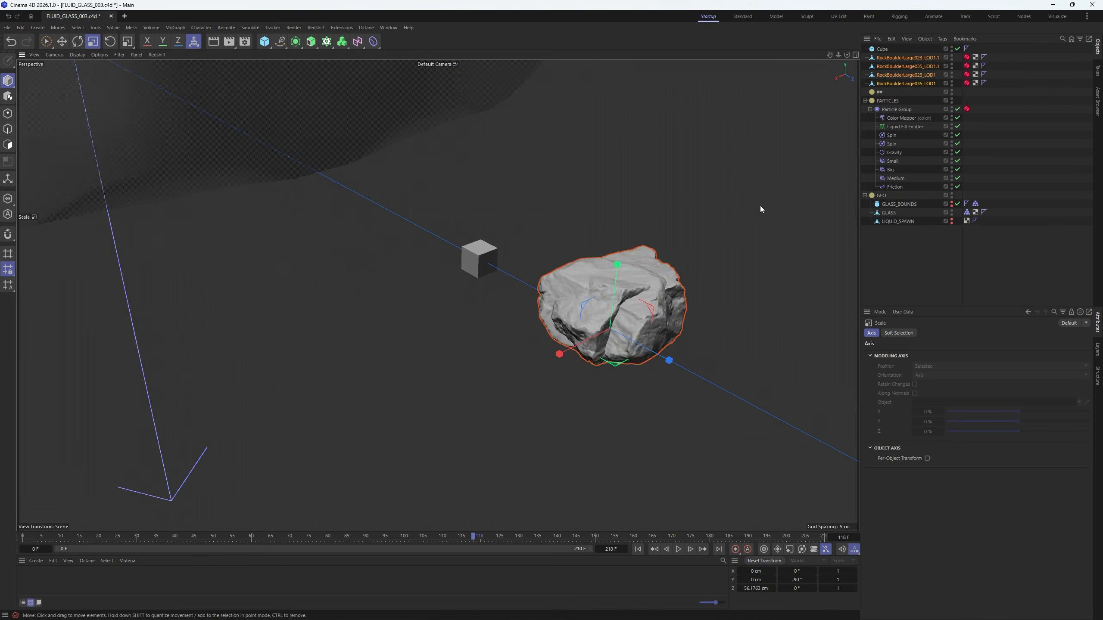
- Rename the duplicated separator null above PARTICLES as PARTICLE_OBJECTS
double_click(884, 101)
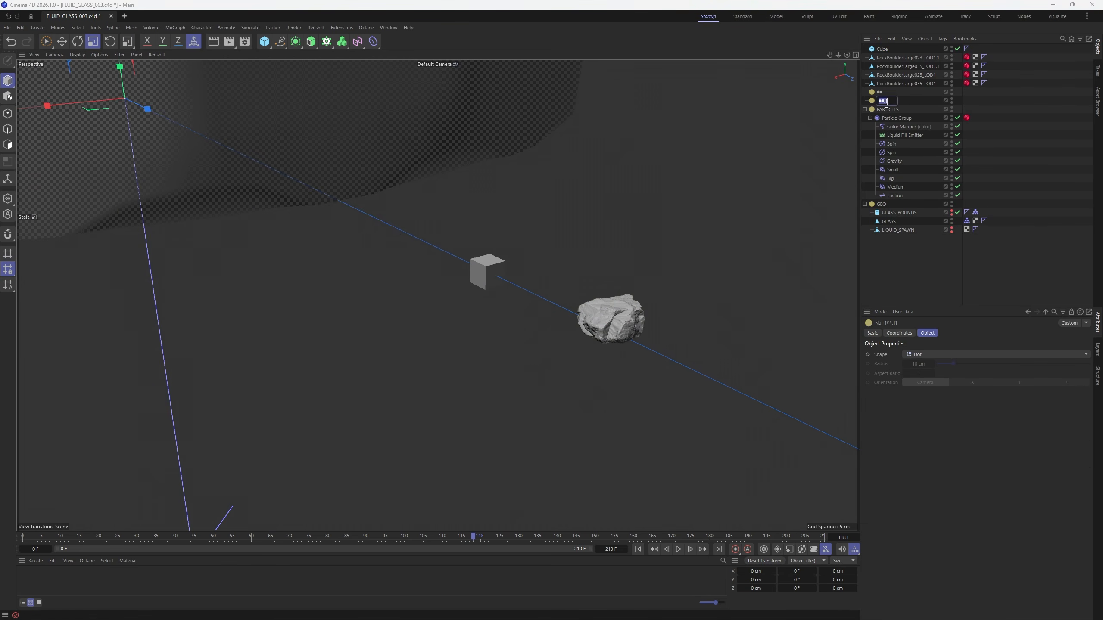
text(PARTICLE_OBJECTS)
key(Return)
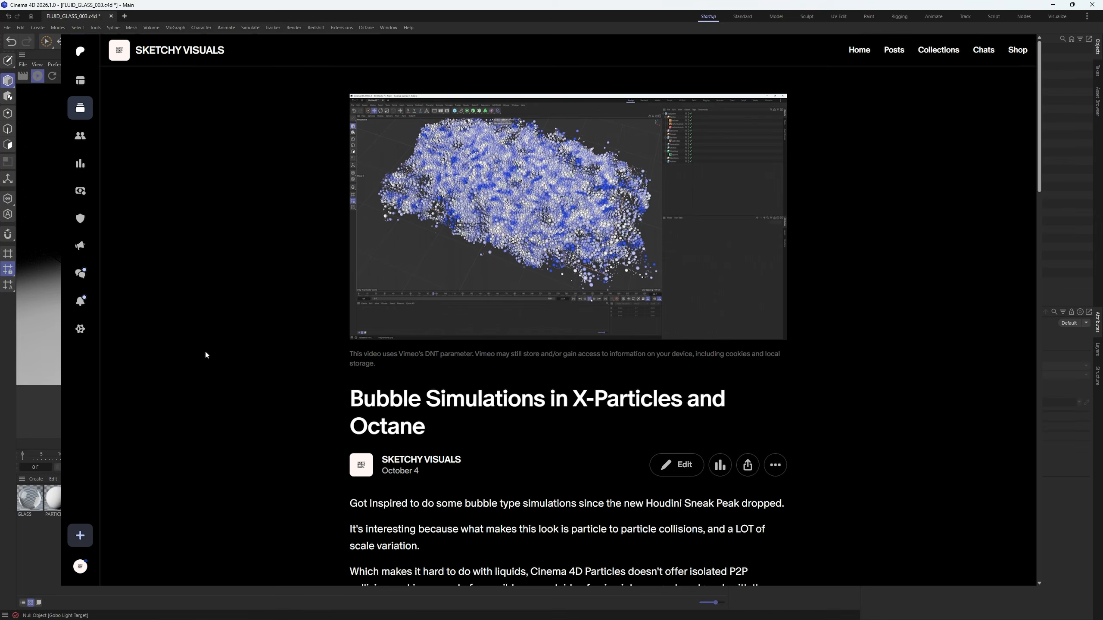
- Go back to the home page of the Sketchy Visuals site and browse its tutorial posts and collections
key(alt+Left)
scroll(164, 359, down, 6)
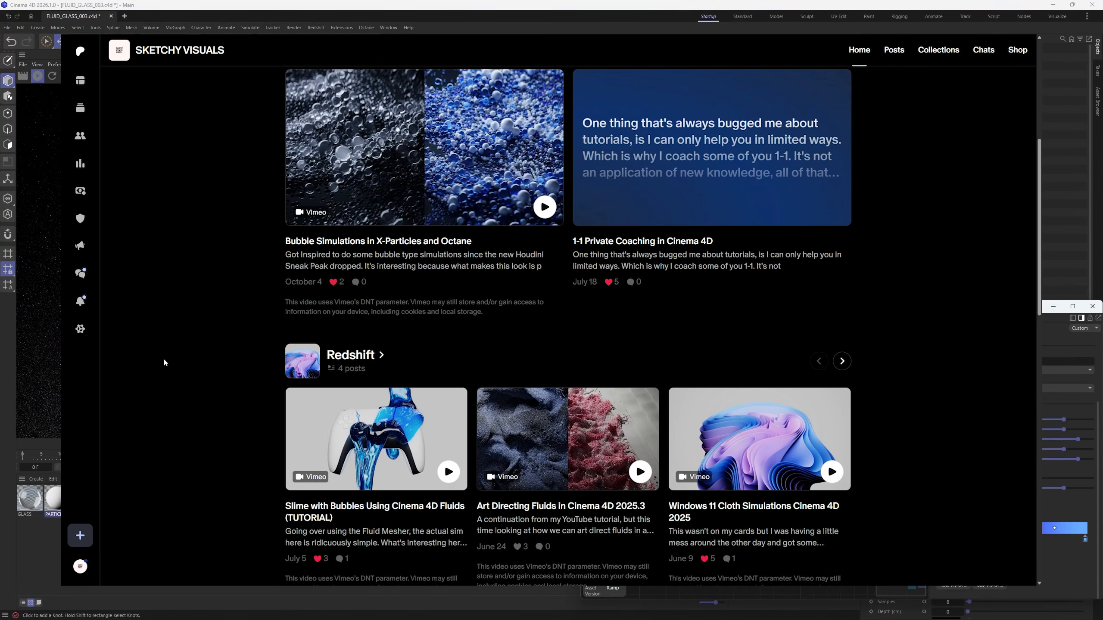
scroll(164, 359, down, 6)
scroll(163, 359, down, 5)
scroll(164, 359, down, 2)
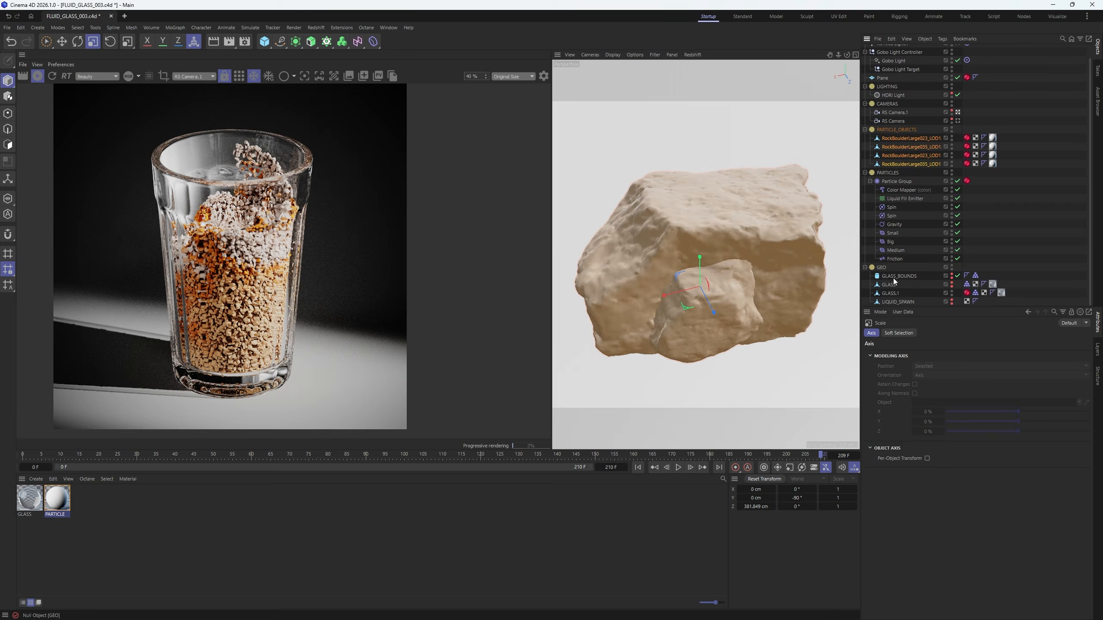
- Select the GLASS.1 object and examine the particle-filled glass up close in the render view
click(890, 294)
drag(643, 278, 572, 300)
scroll(238, 301, up, 1)
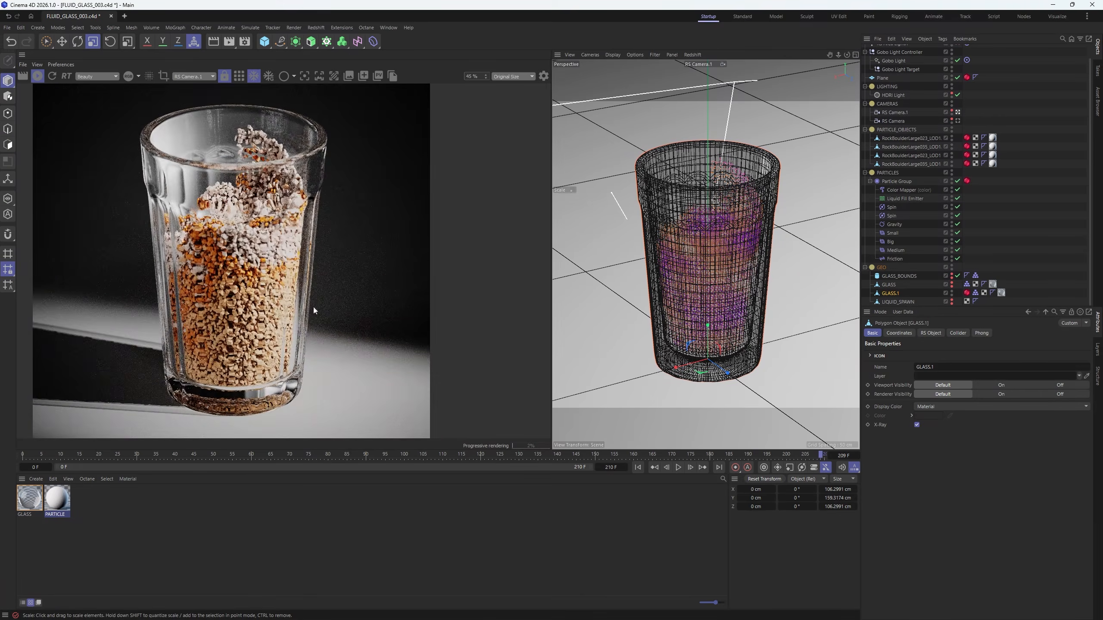
scroll(238, 301, down, 3)
scroll(237, 301, up, 3)
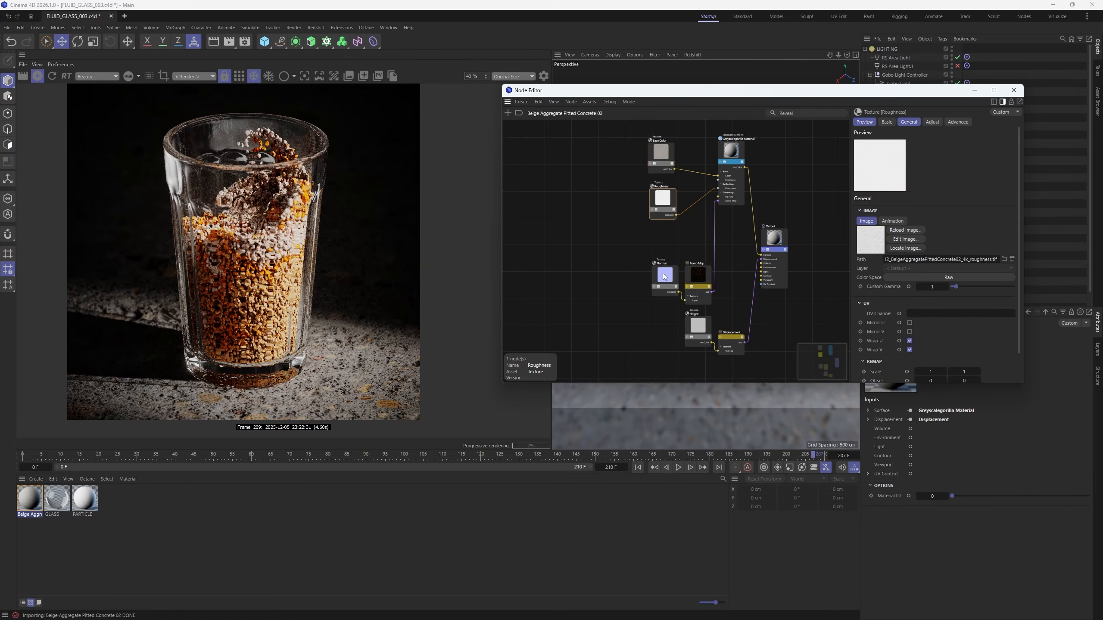
- Line up the Normal and Height texture nodes beneath Roughness and select all four texture nodes of the concrete material
drag(664, 276, 658, 239)
drag(698, 325, 659, 276)
drag(621, 139, 672, 341)
- Add a Value node to the concrete material's graph and open the options of the four textures' shared Scale input
right_click(905, 339)
click(589, 229)
text(cval)
click(610, 287)
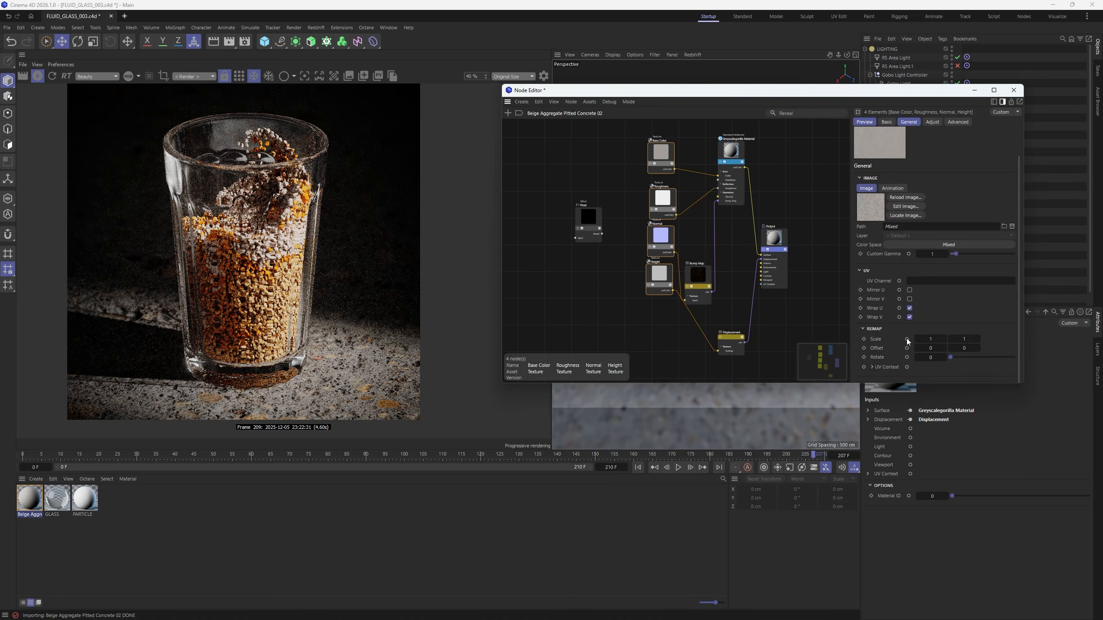
right_click(905, 345)
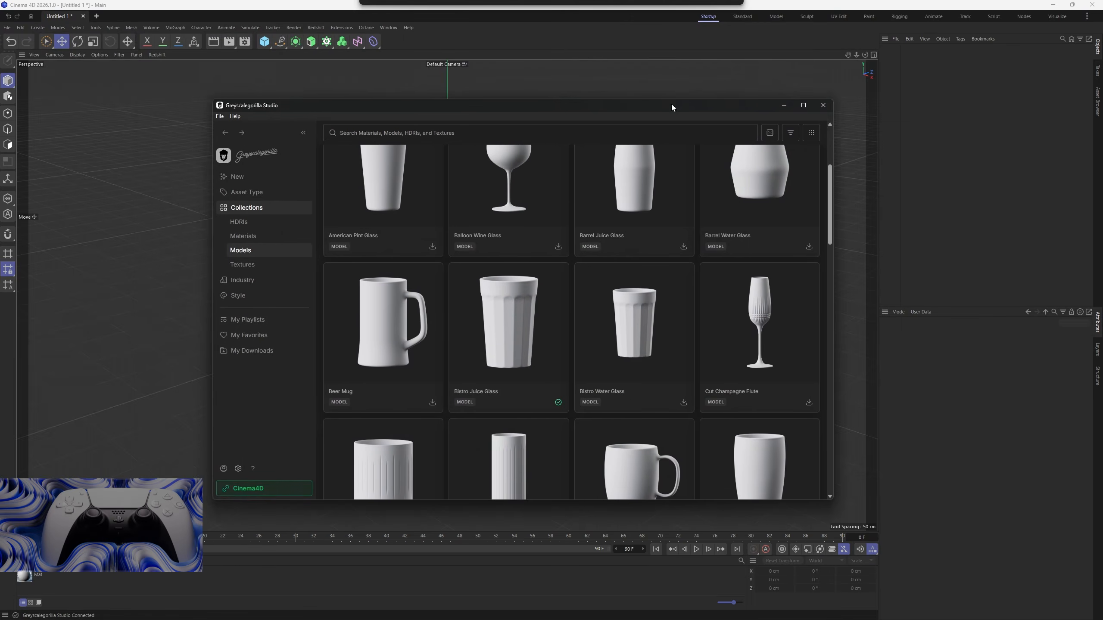
- Browse the Glassware Models collection in Greyscalegorilla Studio for a suitable glass shape
drag(670, 102, 605, 44)
scroll(495, 327, down, 5)
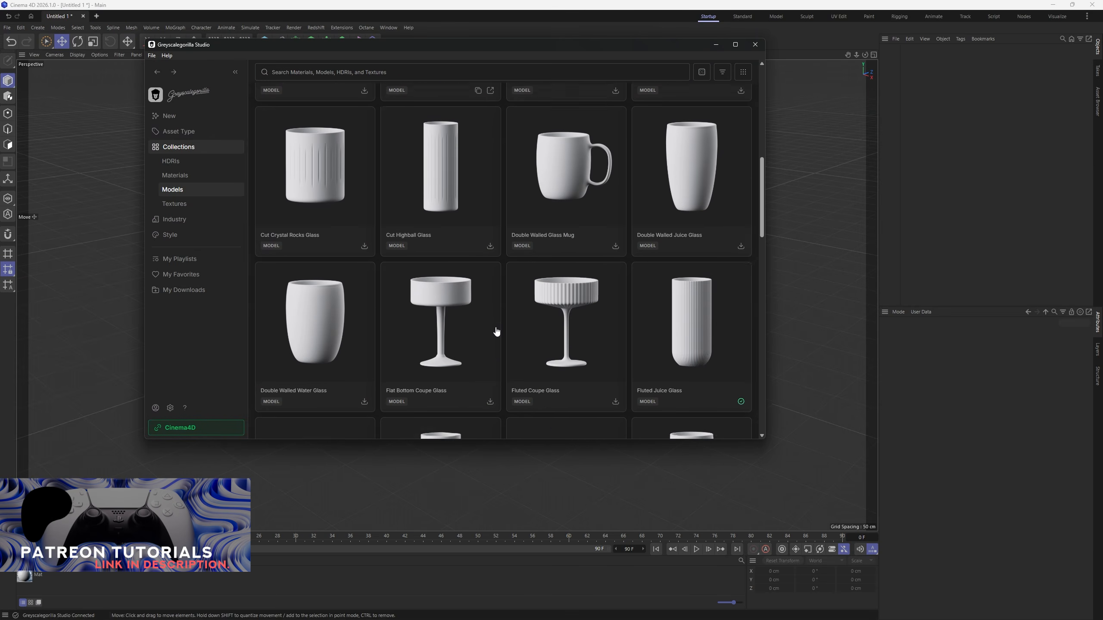
scroll(497, 332, down, 15)
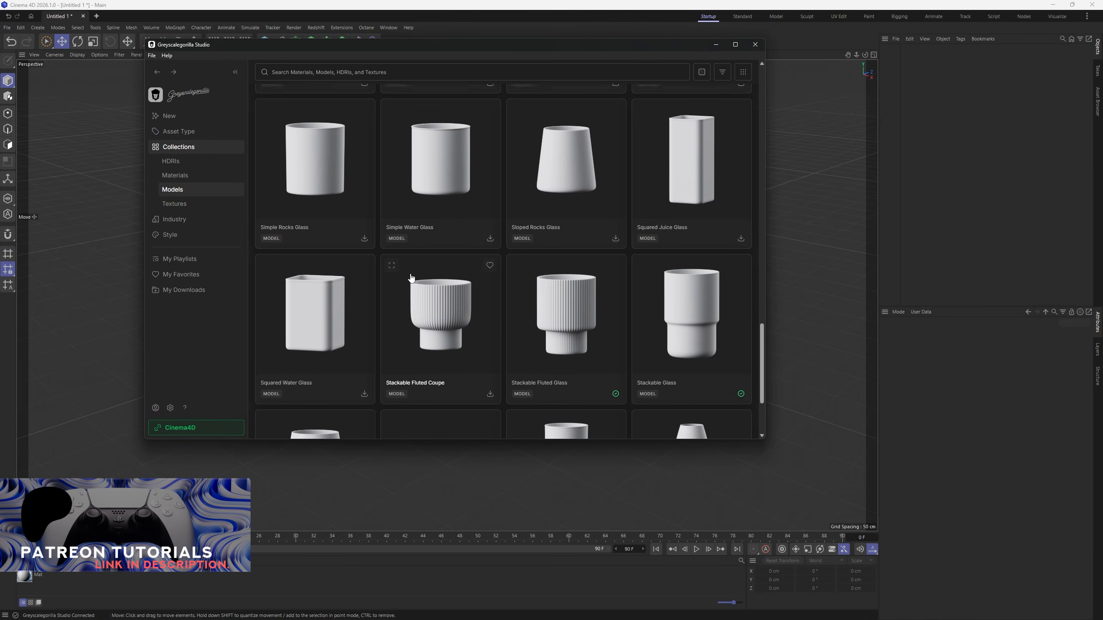
scroll(411, 278, down, 3)
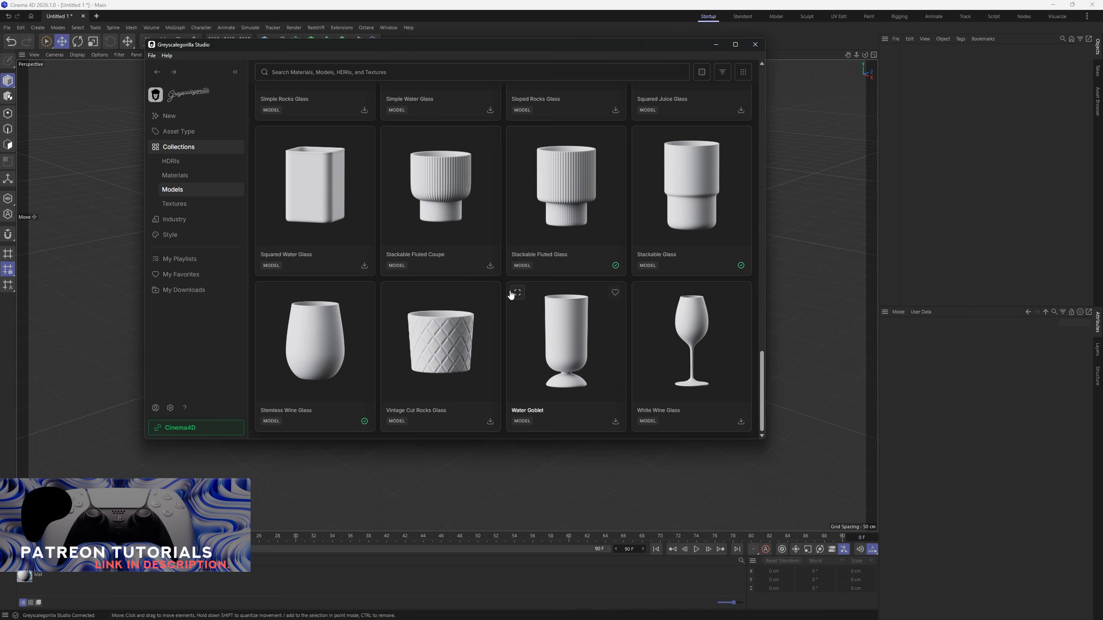
scroll(498, 297, up, 15)
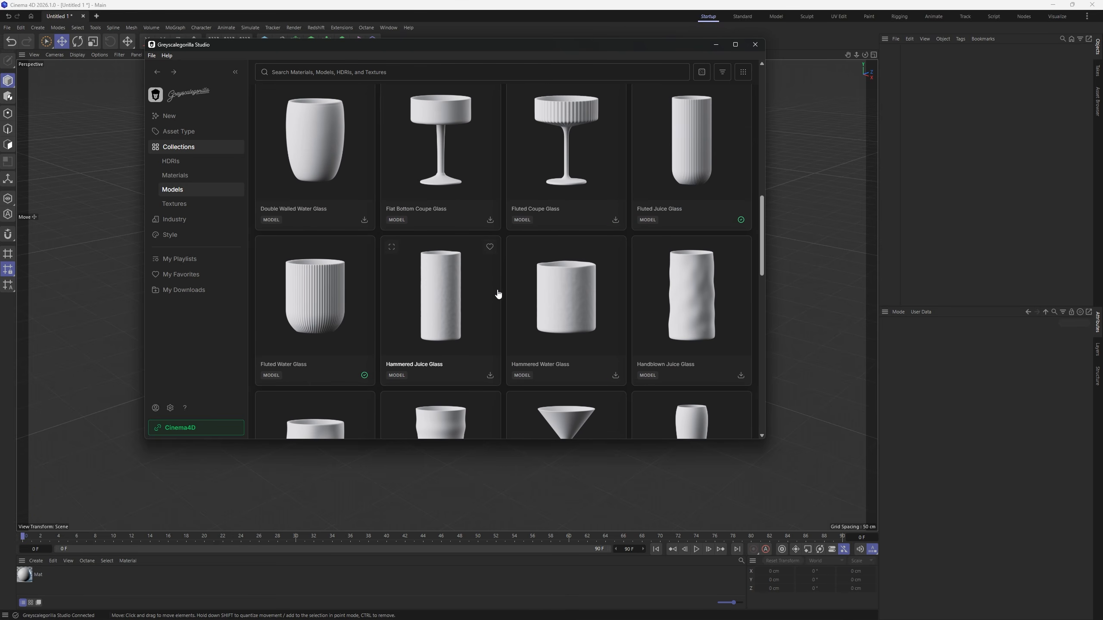
scroll(498, 295, up, 10)
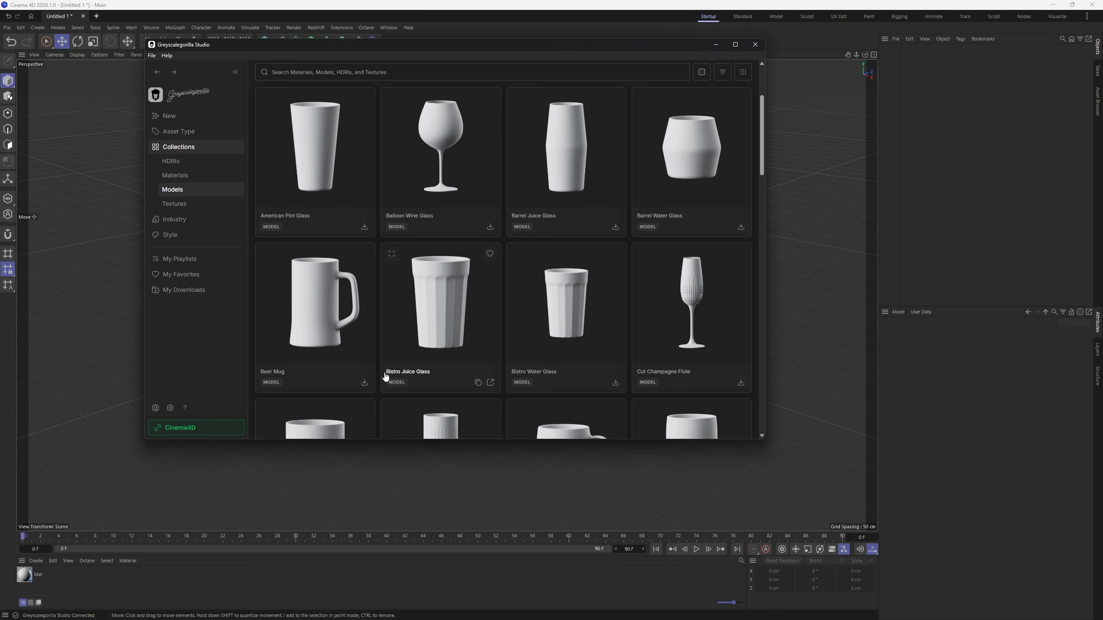
scroll(422, 369, up, 1)
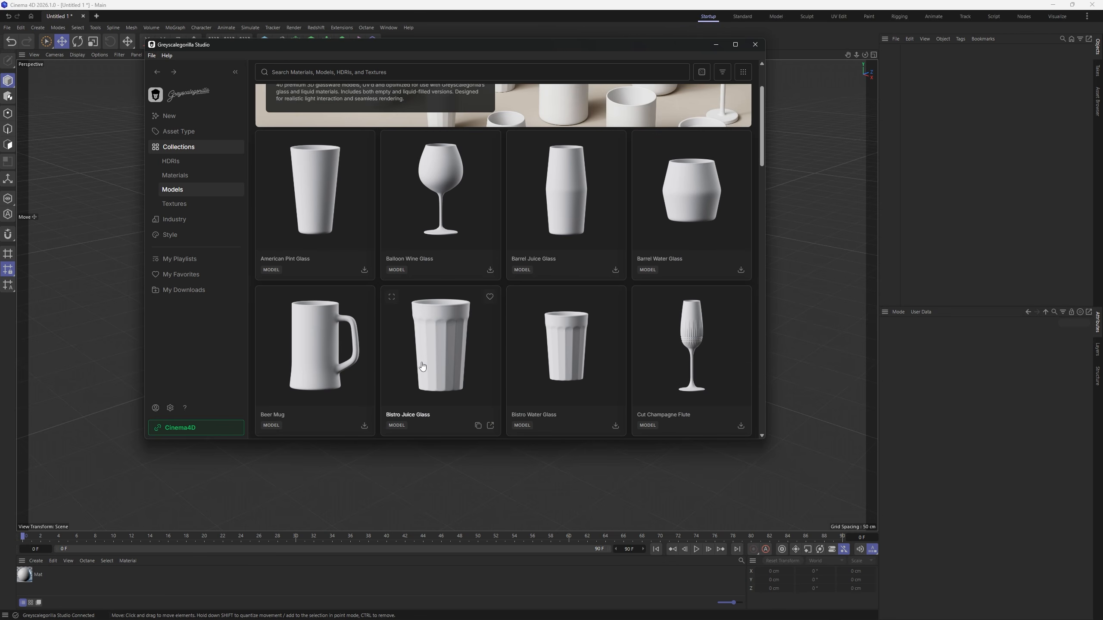
scroll(422, 366, down, 6)
scroll(424, 344, down, 10)
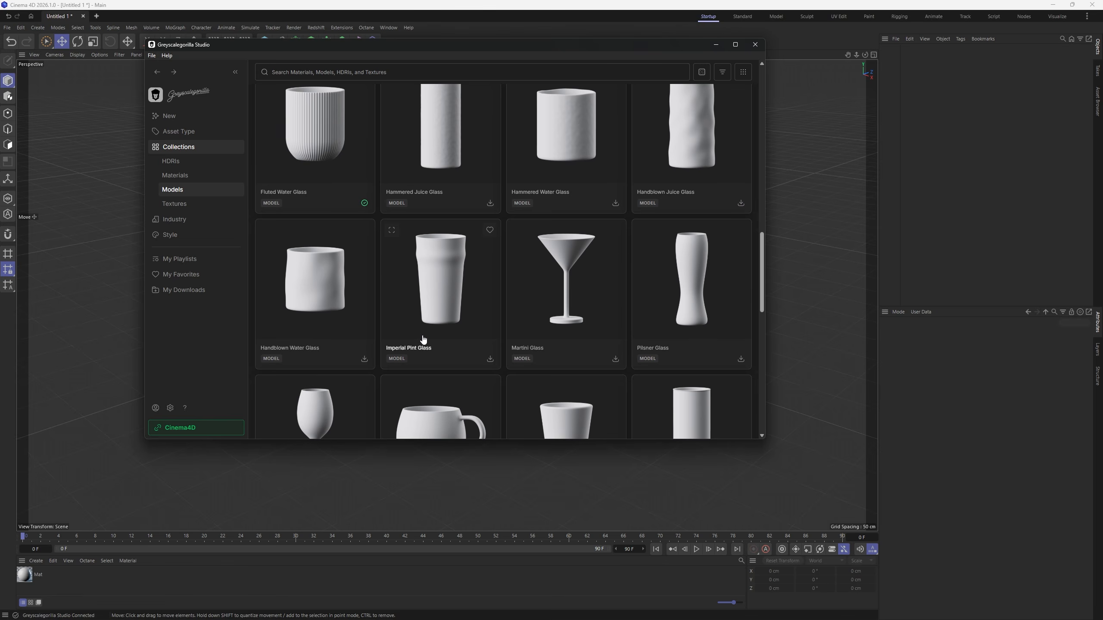
scroll(423, 339, down, 3)
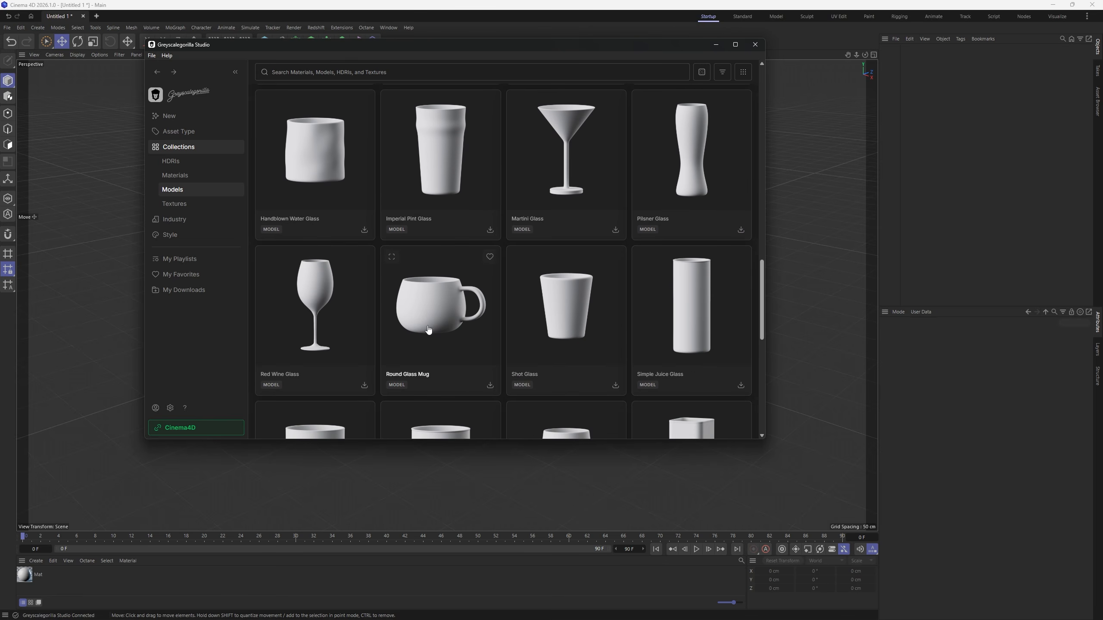
scroll(434, 327, up, 12)
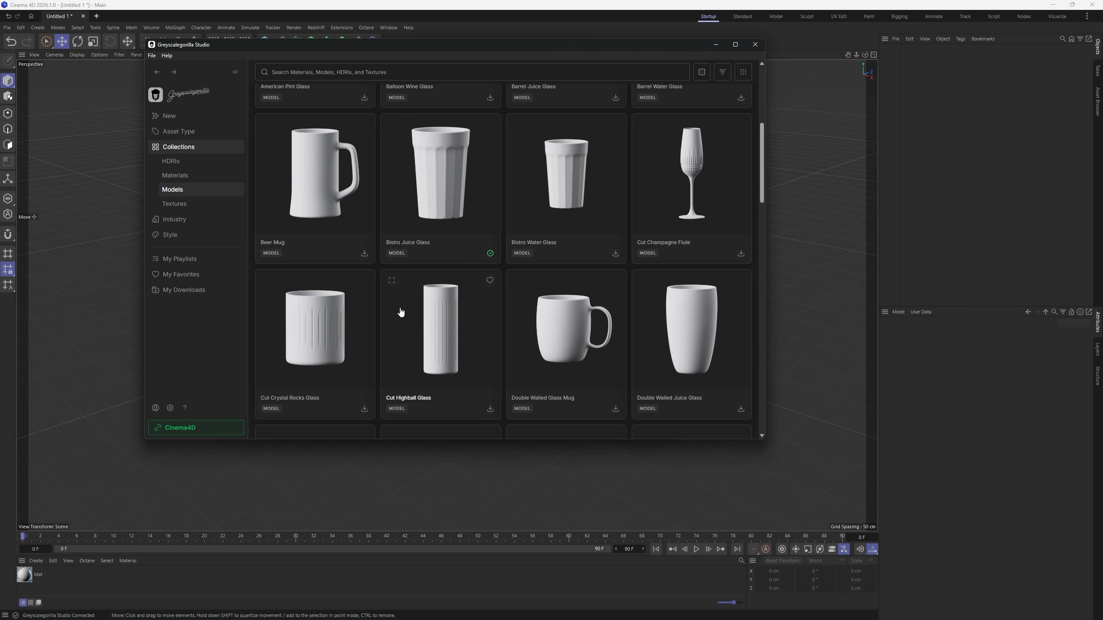
scroll(445, 308, up, 6)
scroll(455, 319, down, 18)
scroll(448, 318, up, 9)
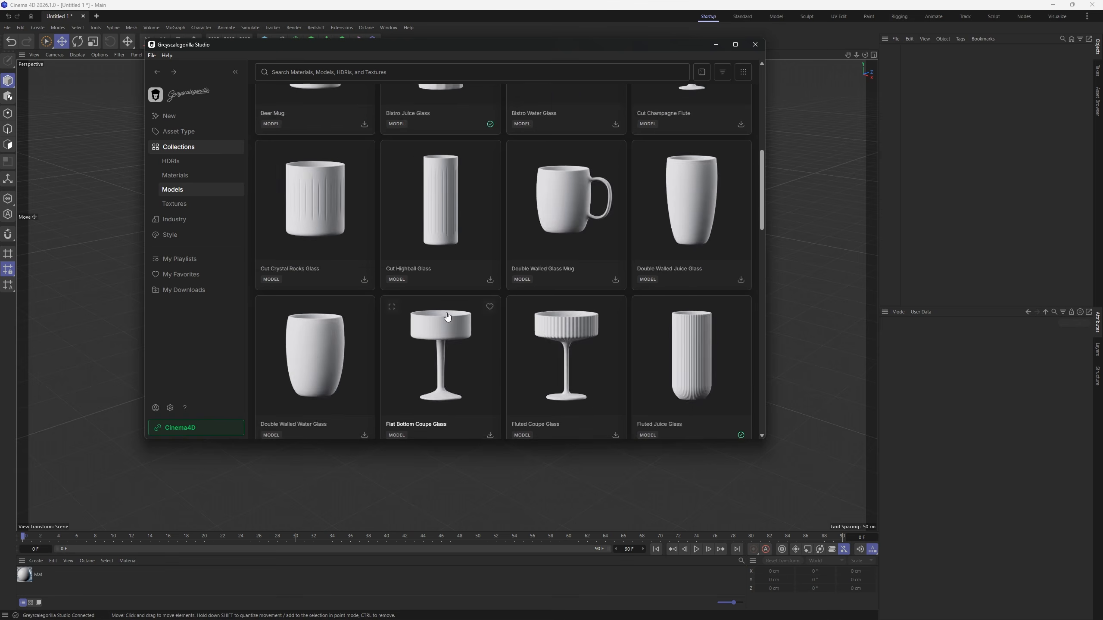
scroll(447, 317, up, 4)
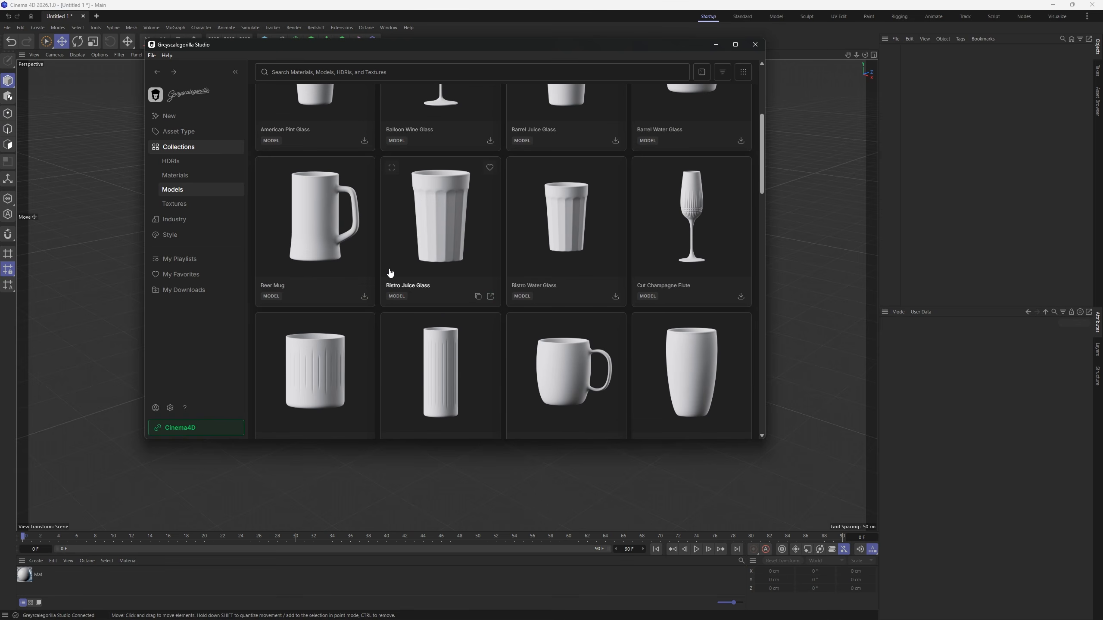
scroll(390, 277, down, 5)
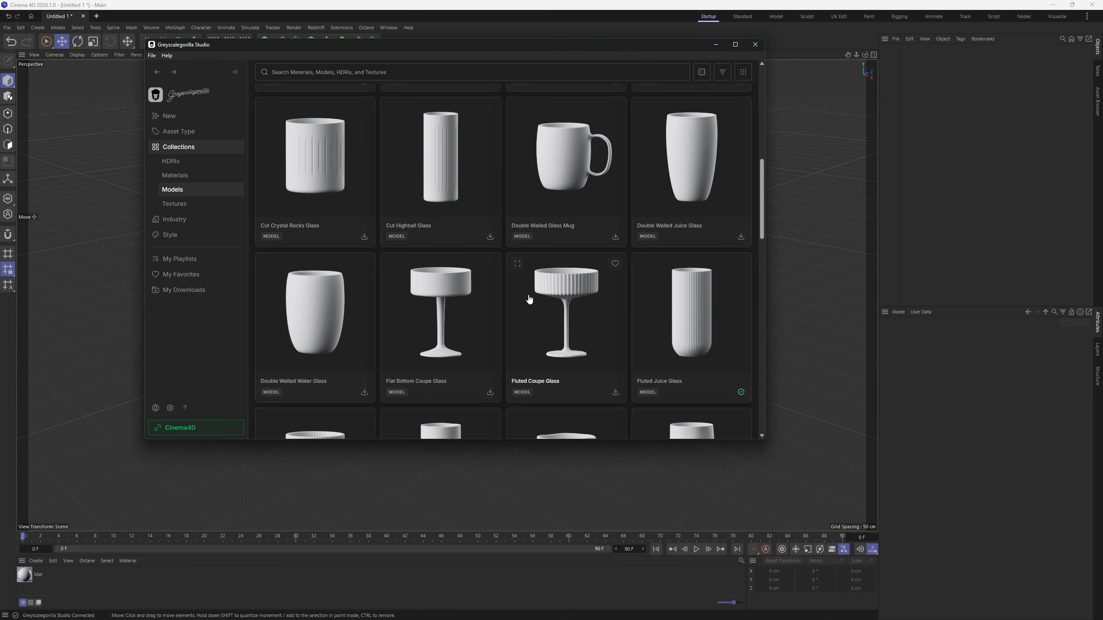
scroll(525, 298, down, 4)
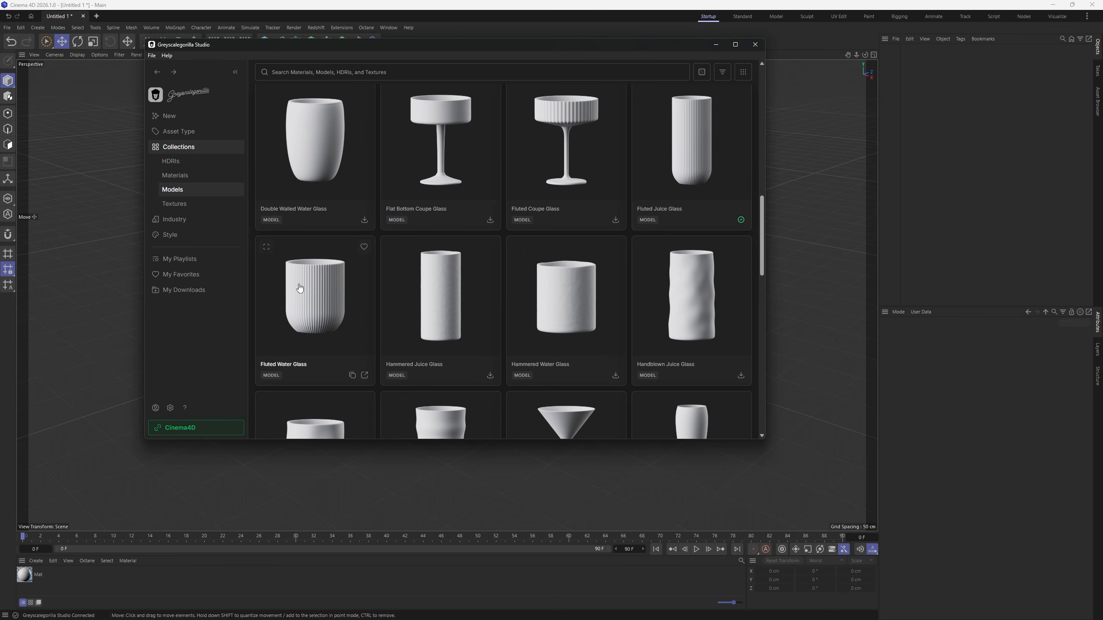
scroll(514, 287, up, 10)
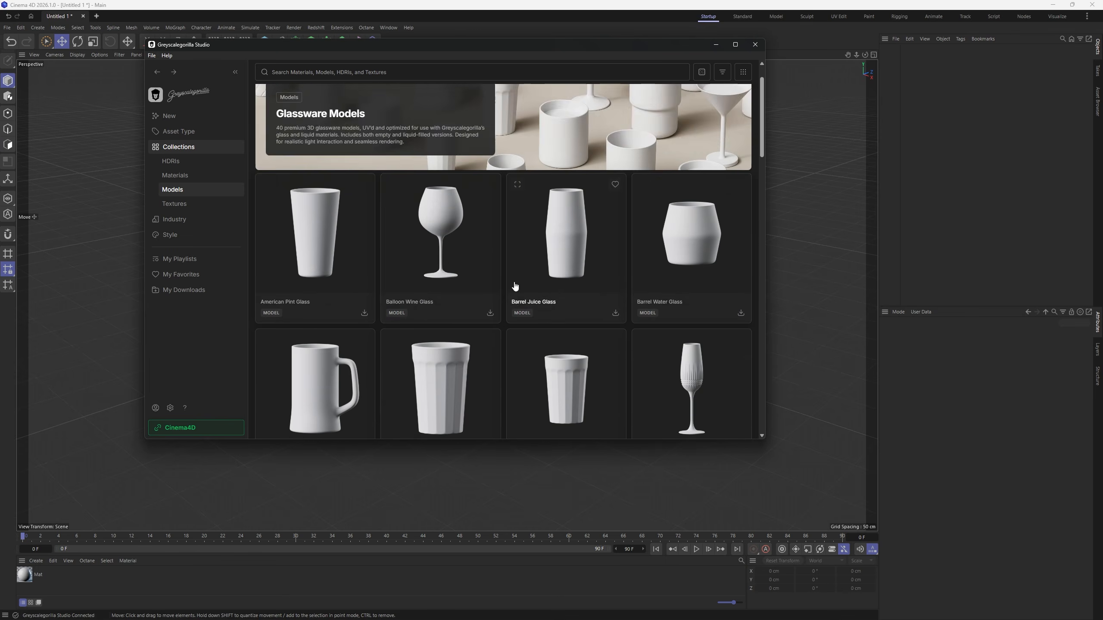
scroll(516, 287, down, 7)
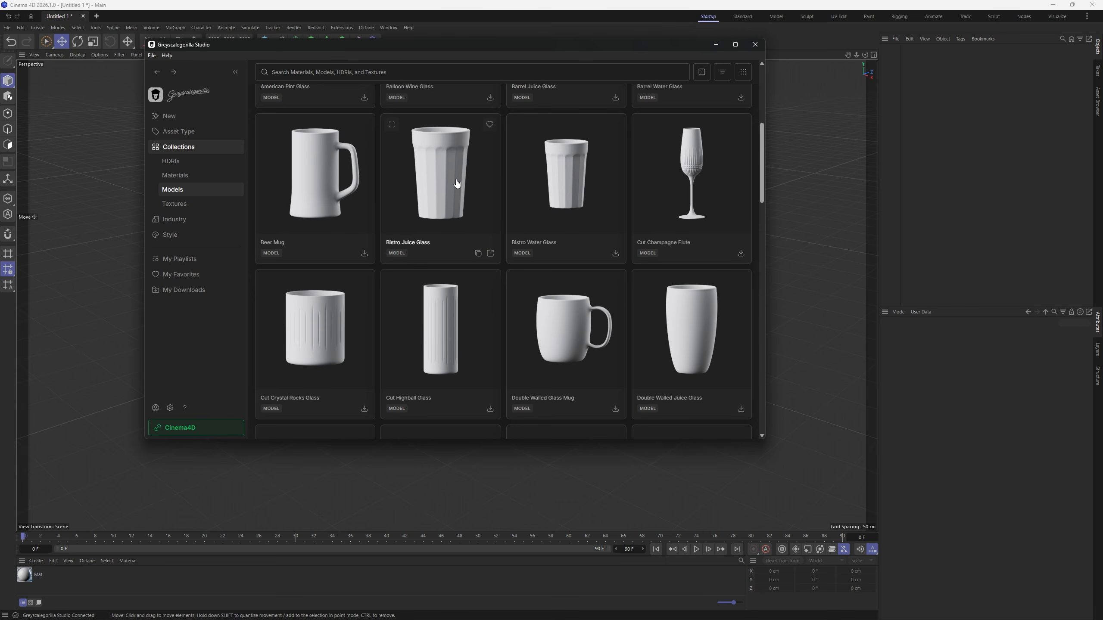
scroll(448, 180, down, 15)
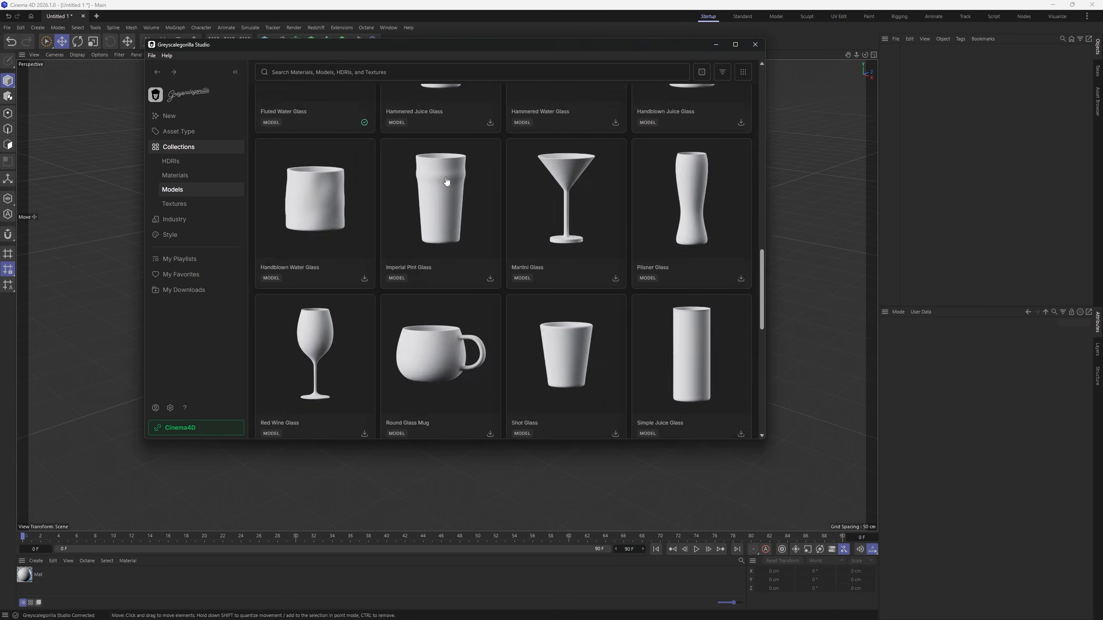
scroll(442, 292, down, 1)
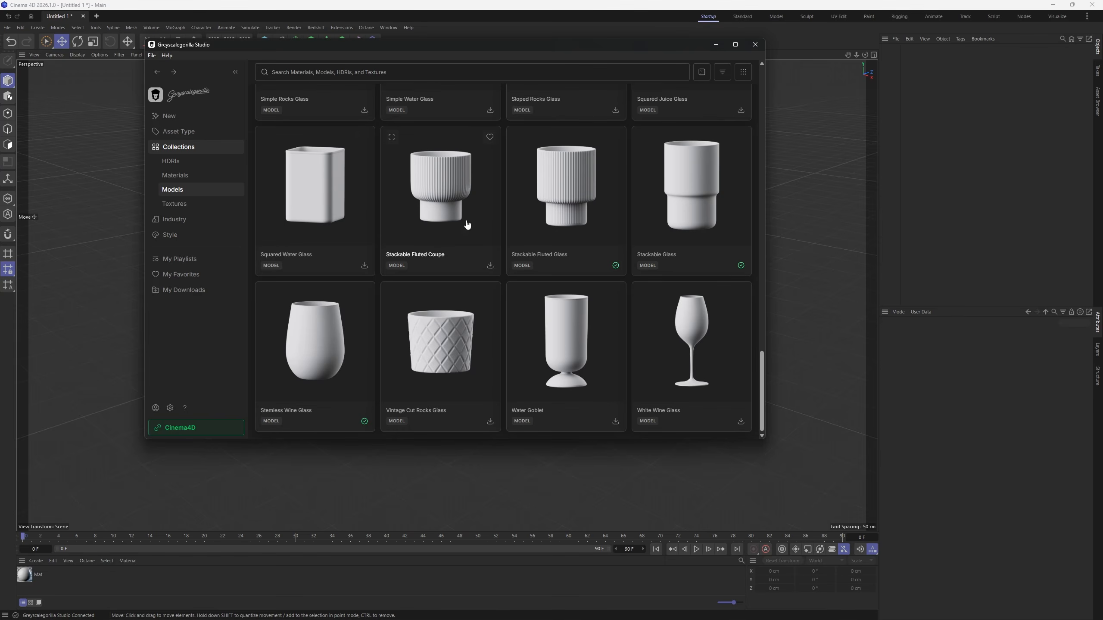
scroll(464, 225, up, 15)
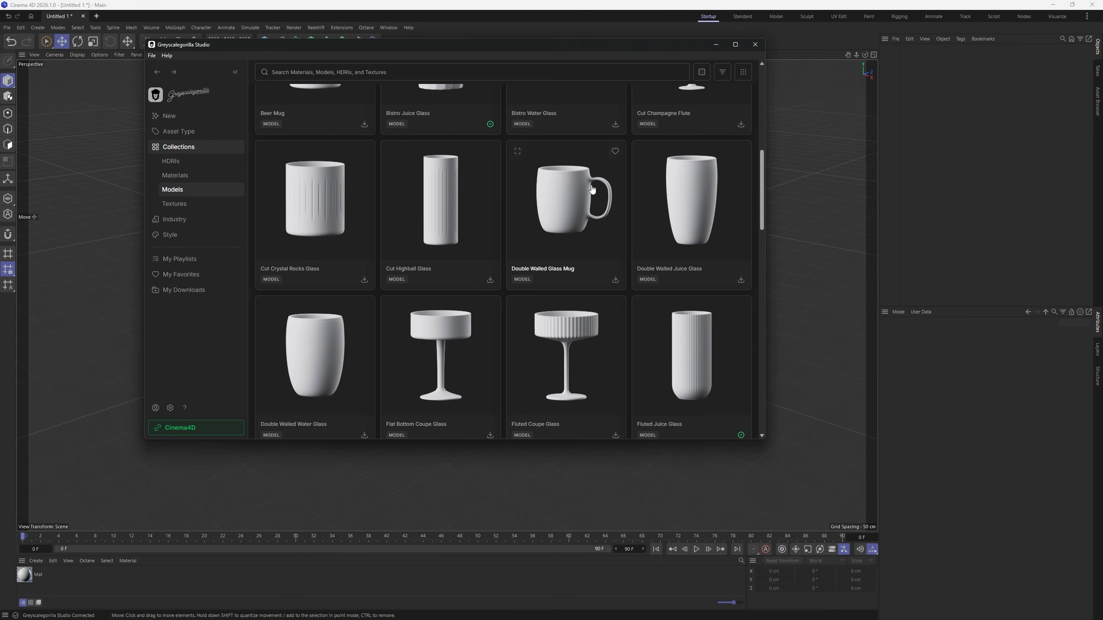
scroll(592, 189, up, 3)
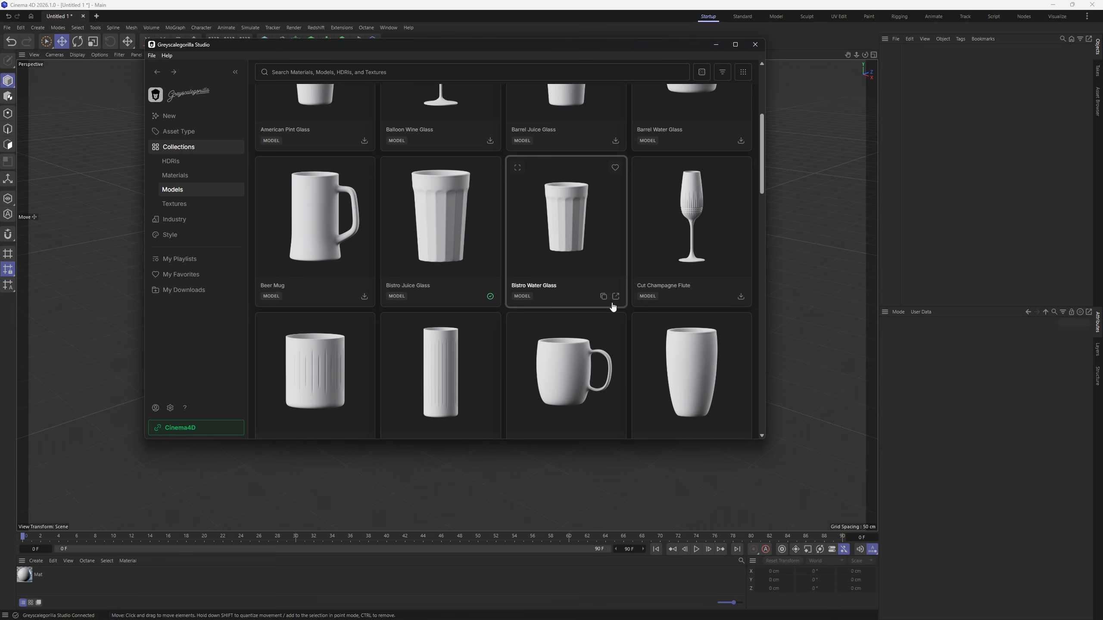
- Import the Bistro Water Glass model into the Cinema 4D scene, minimize the asset library and clear the selection
click(616, 296)
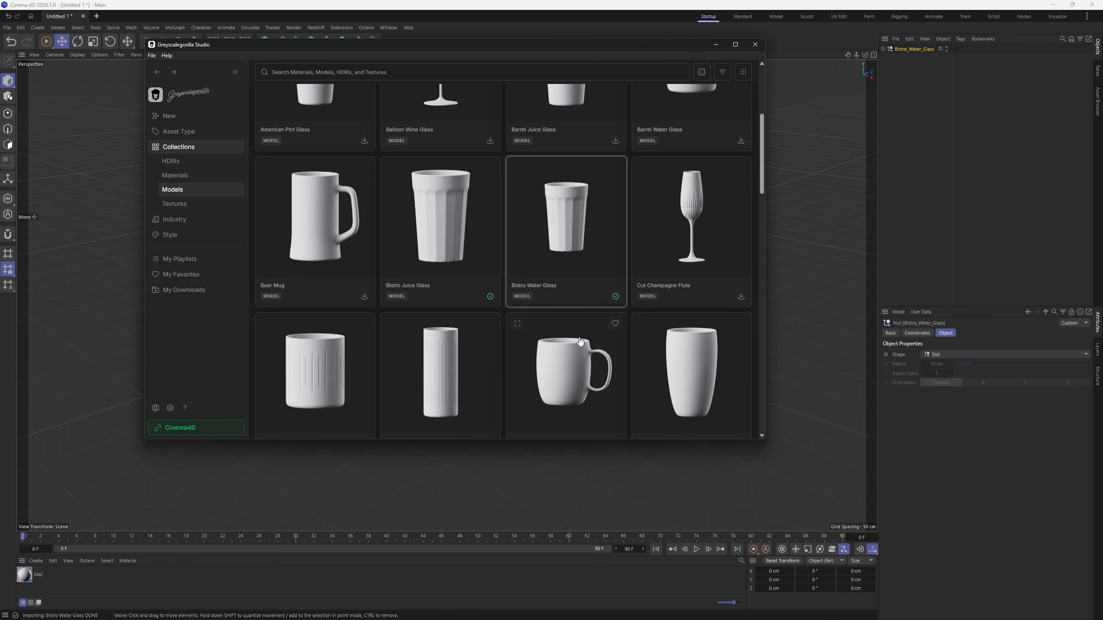
click(715, 44)
click(986, 92)
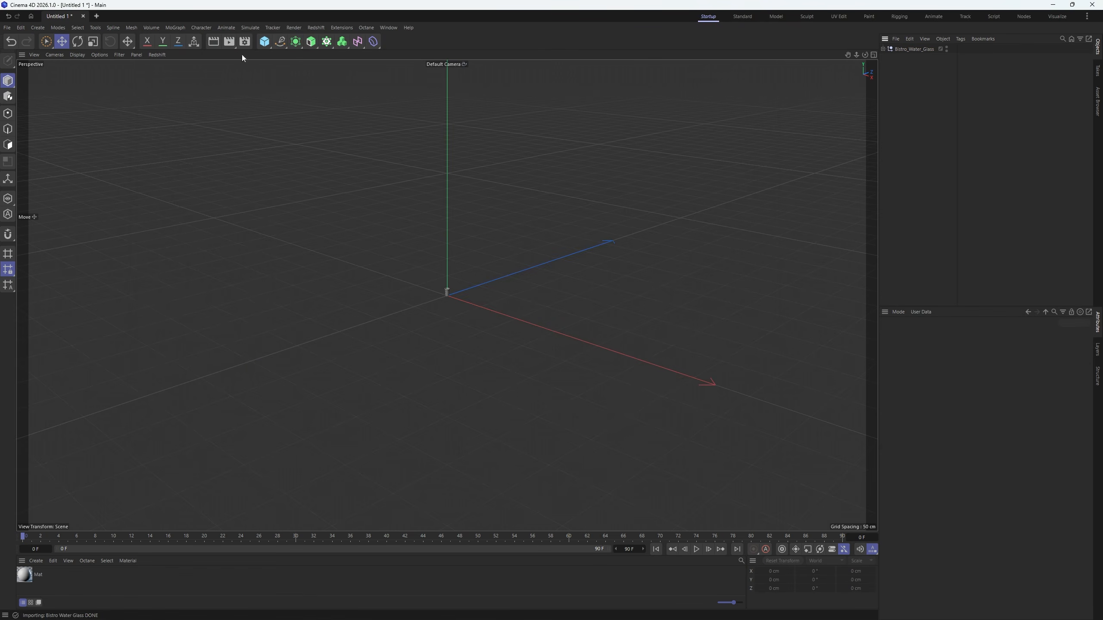
- Add a default 200 cm cube as a size reference and scale up the Bistro_Water_Glass group against it
click(265, 41)
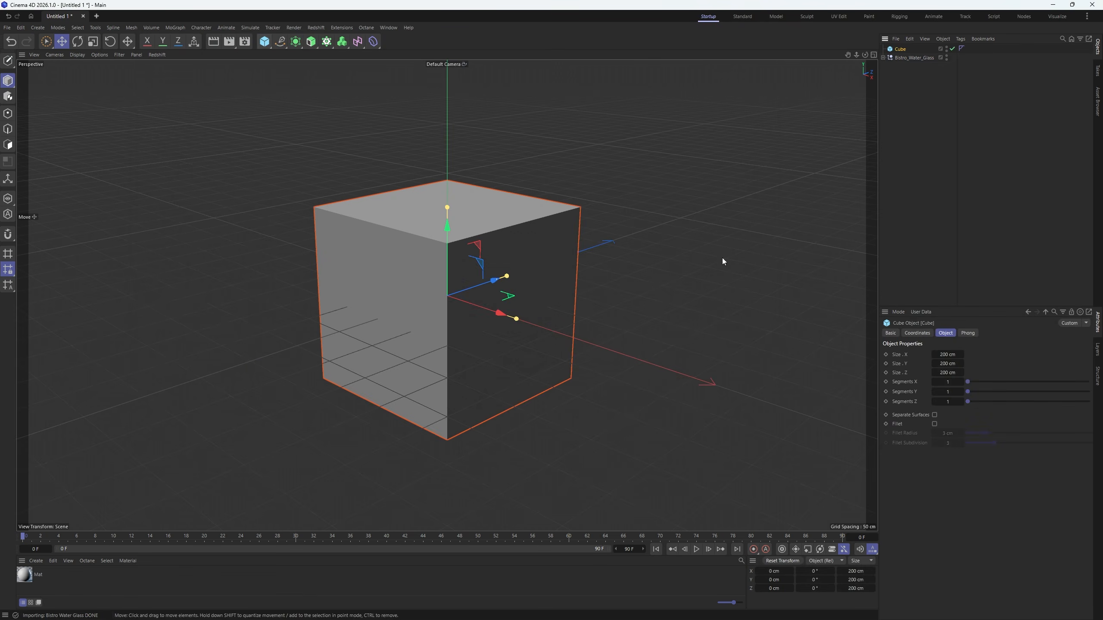
click(910, 57)
key(t)
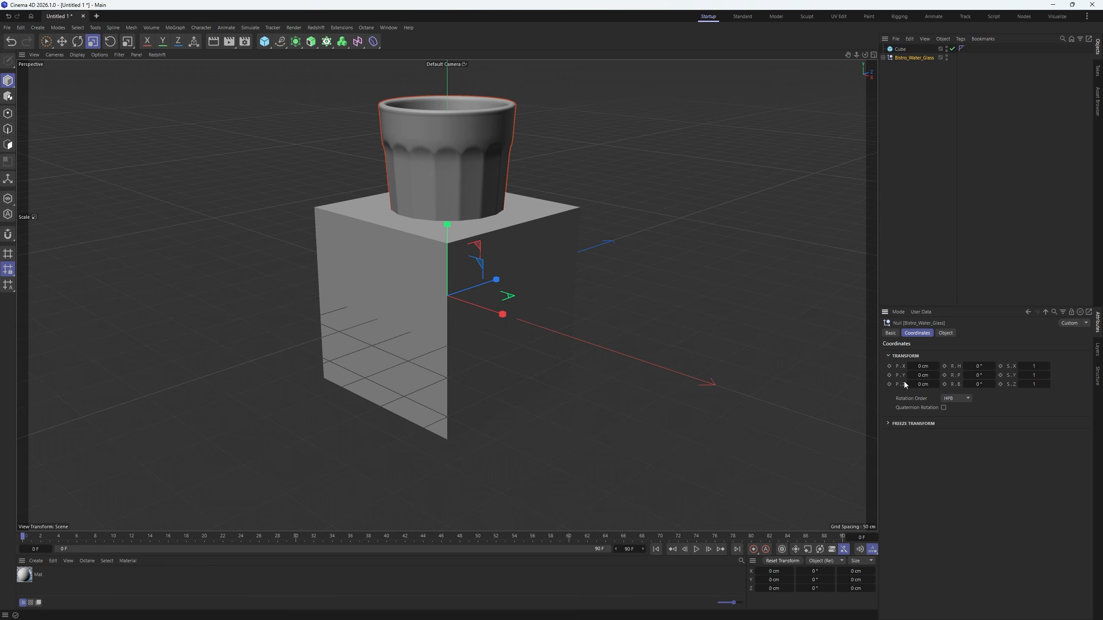
click(896, 334)
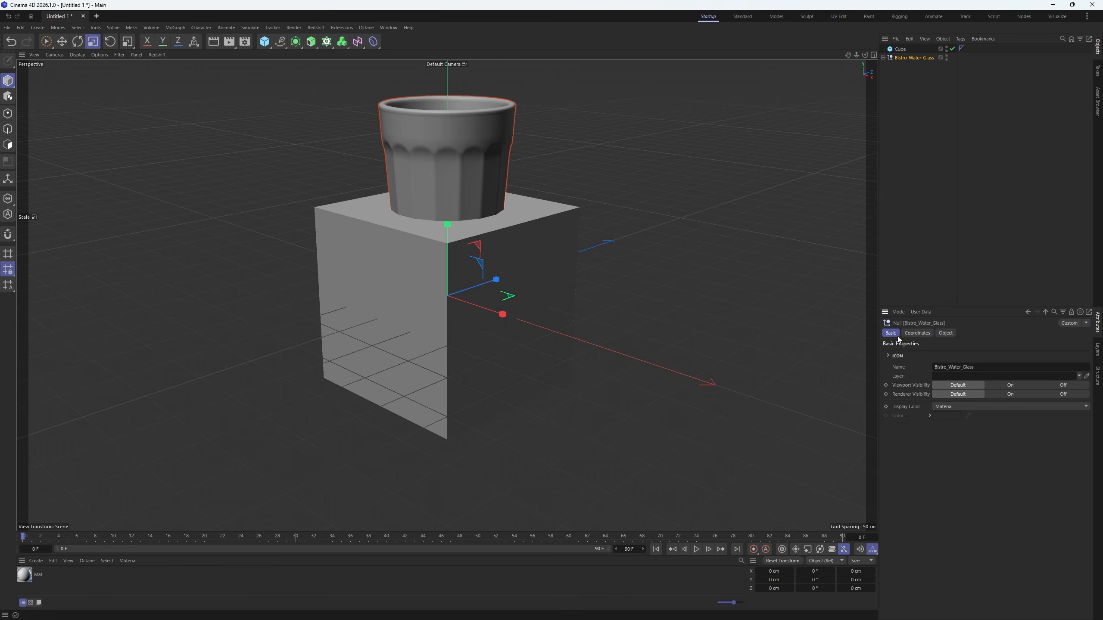
click(915, 333)
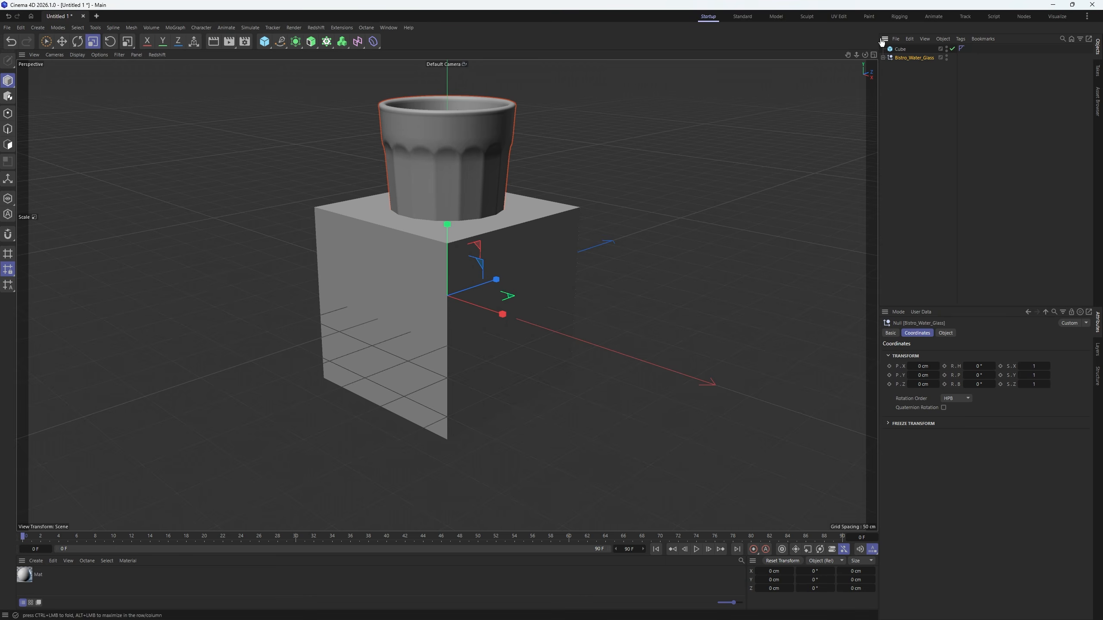
- Expand the Bistro_Water_Glass group and compare its liquid mesh with the reference cube's size
click(883, 57)
click(933, 75)
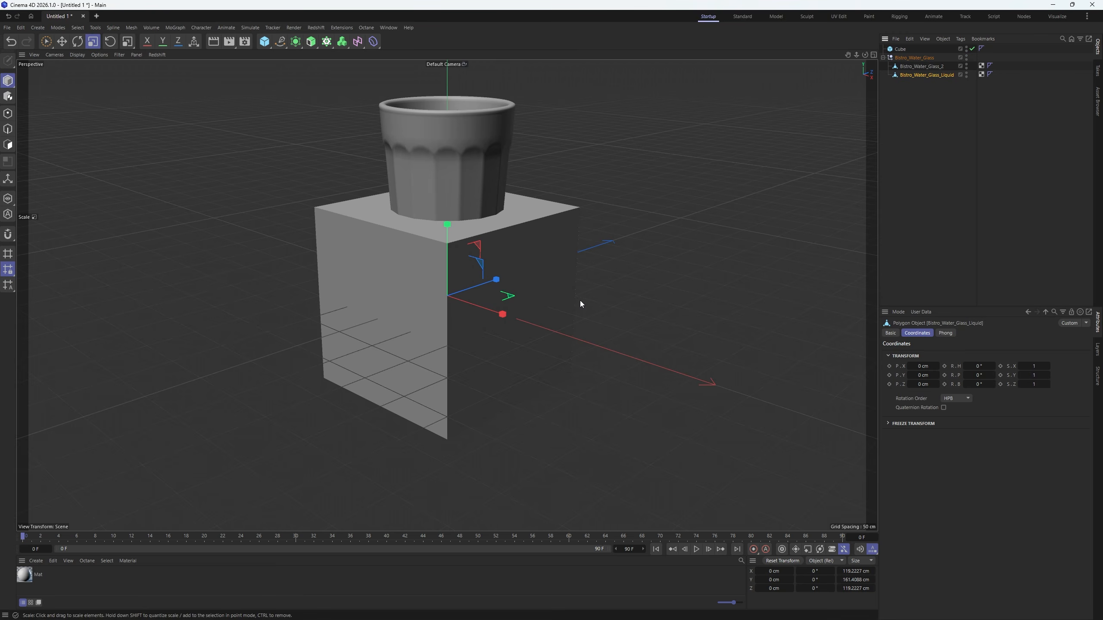
click(900, 49)
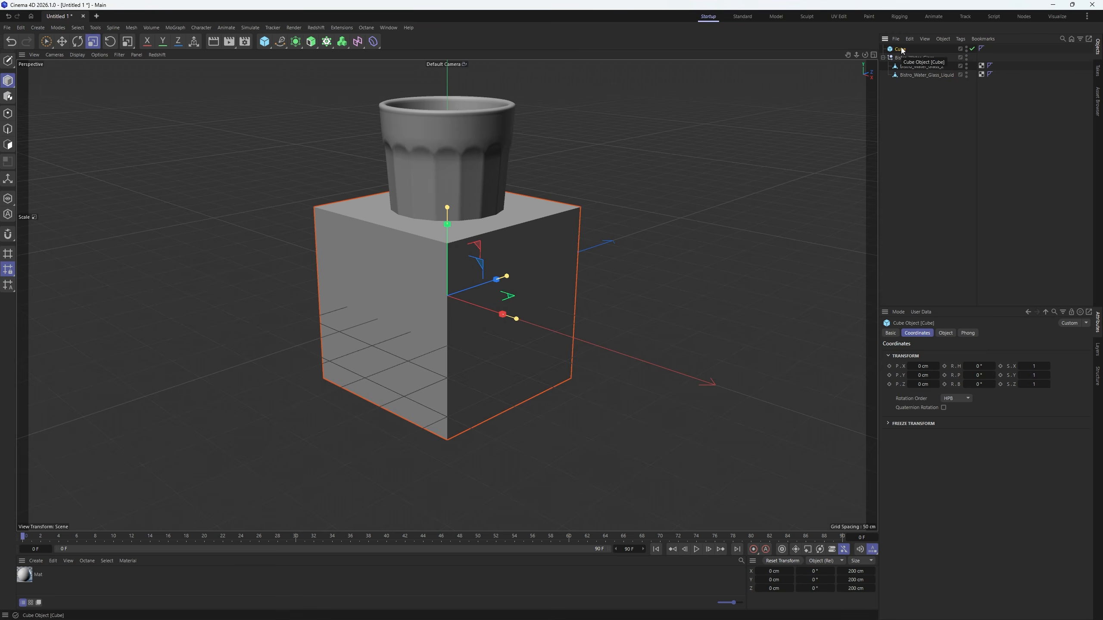
mouse_move(481, 138)
alt+mouse_down()
mouse_move(486, 178)
mouse_move(472, 128)
alt+mouse_up()
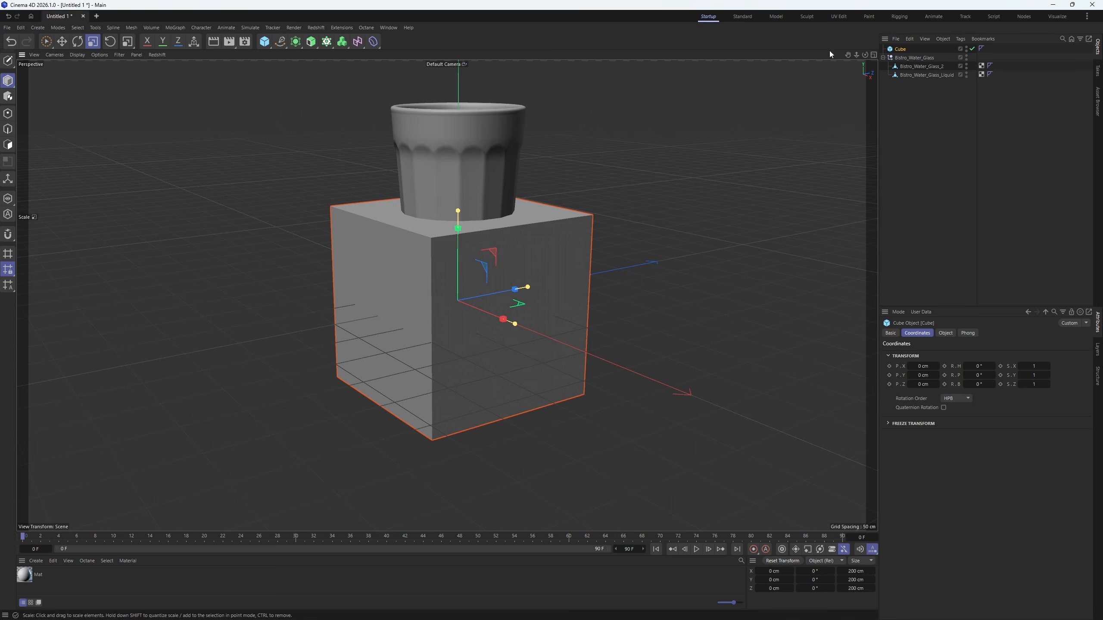
click(926, 74)
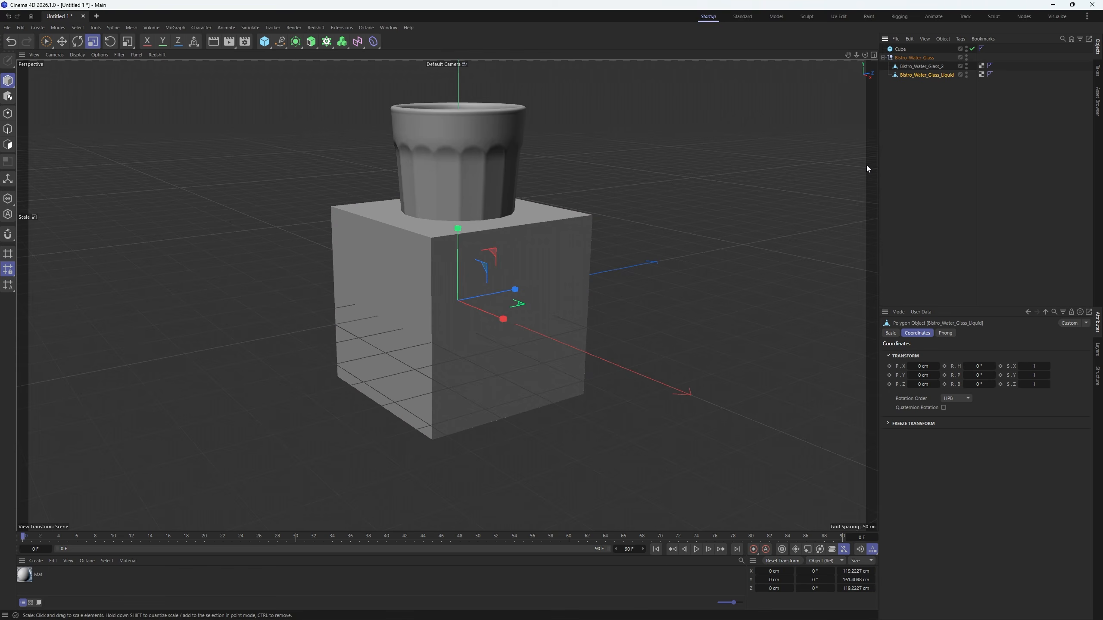
click(593, 211)
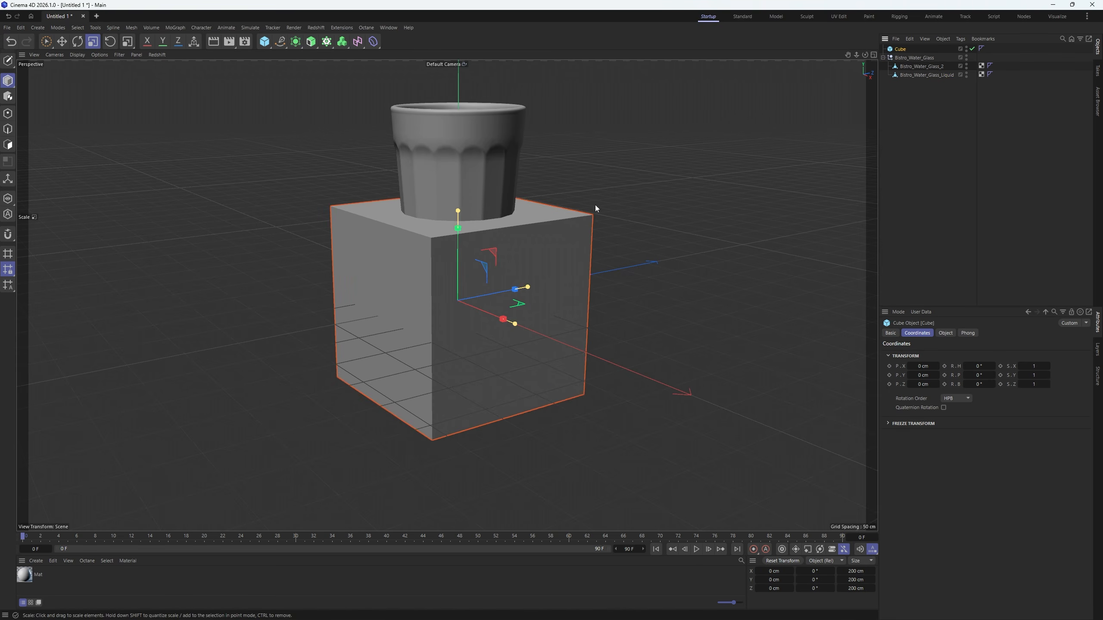
mouse_move(594, 205)
alt+mouse_down()
mouse_move(484, 170)
mouse_move(503, 223)
alt+mouse_up()
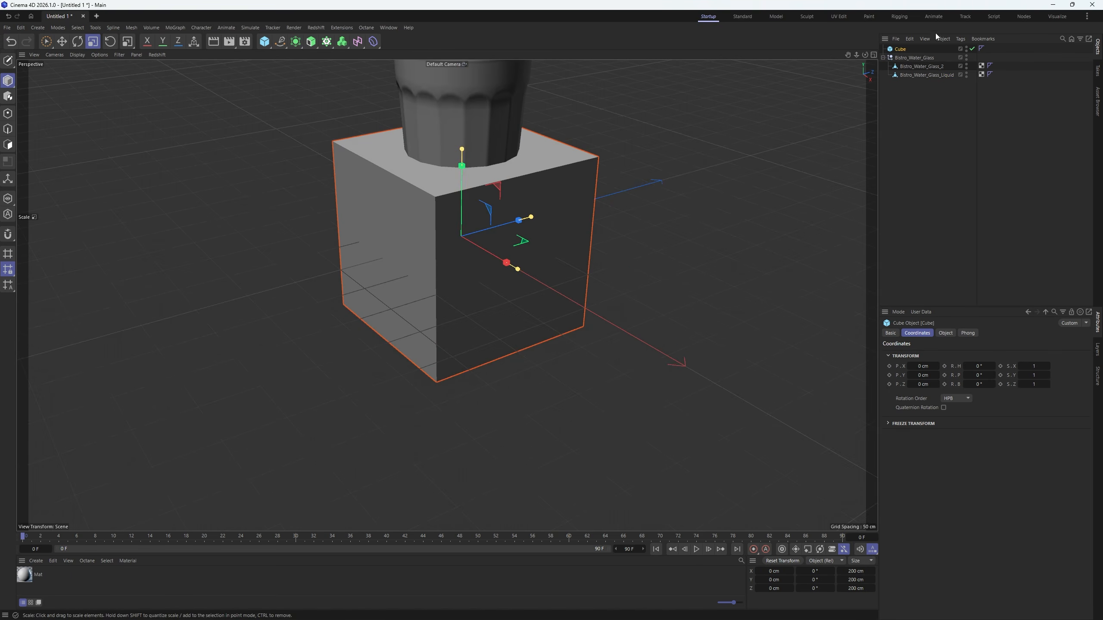
- Scale the whole Bistro_Water_Glass group down until the glass is about 152 cm tall
click(914, 57)
alt+drag(568, 163, 572, 114)
drag(620, 154, 475, 230)
drag(602, 176, 608, 167)
alt+middle_drag(516, 169, 493, 223)
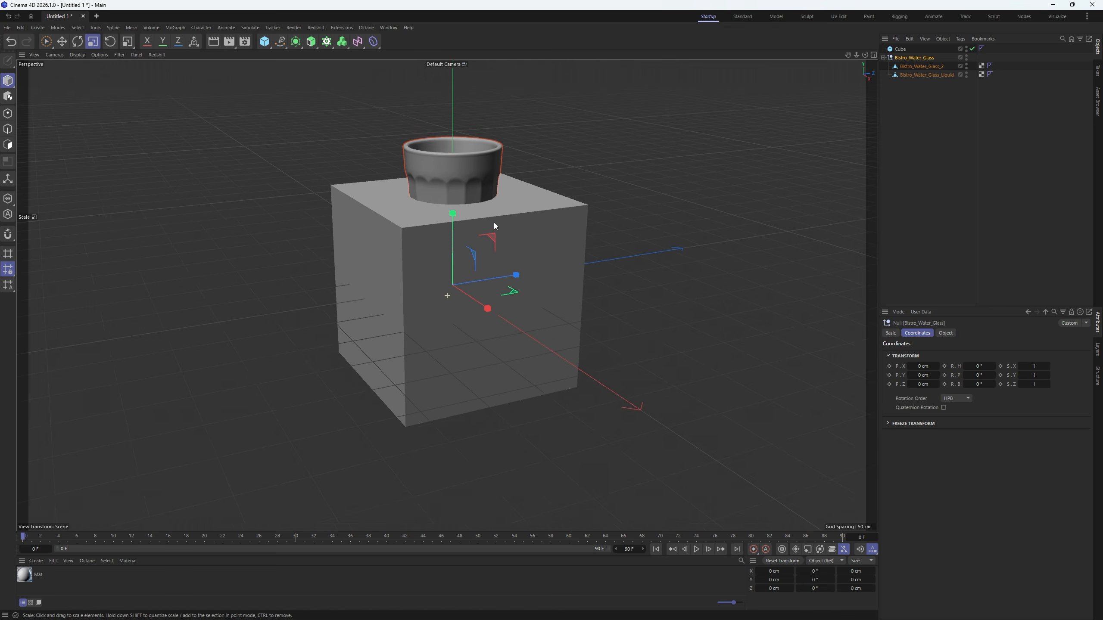
- Turn on X-Ray for the reference cube and raise it along Y to enclose the glass
click(933, 51)
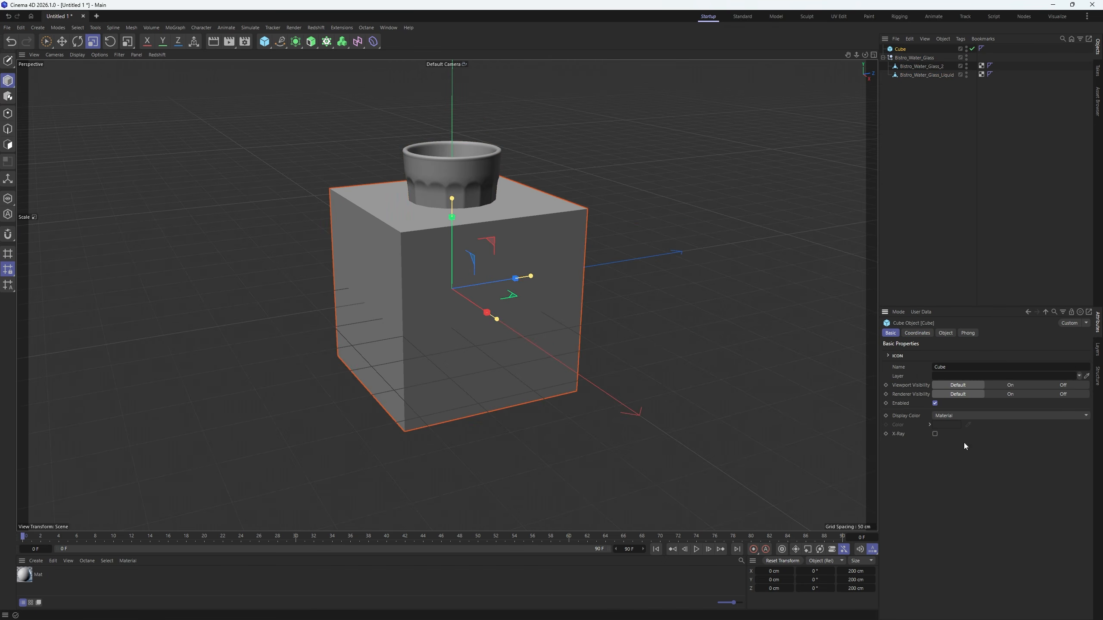
click(935, 433)
alt+drag(446, 262, 498, 224)
alt+middle_drag(498, 225, 510, 233)
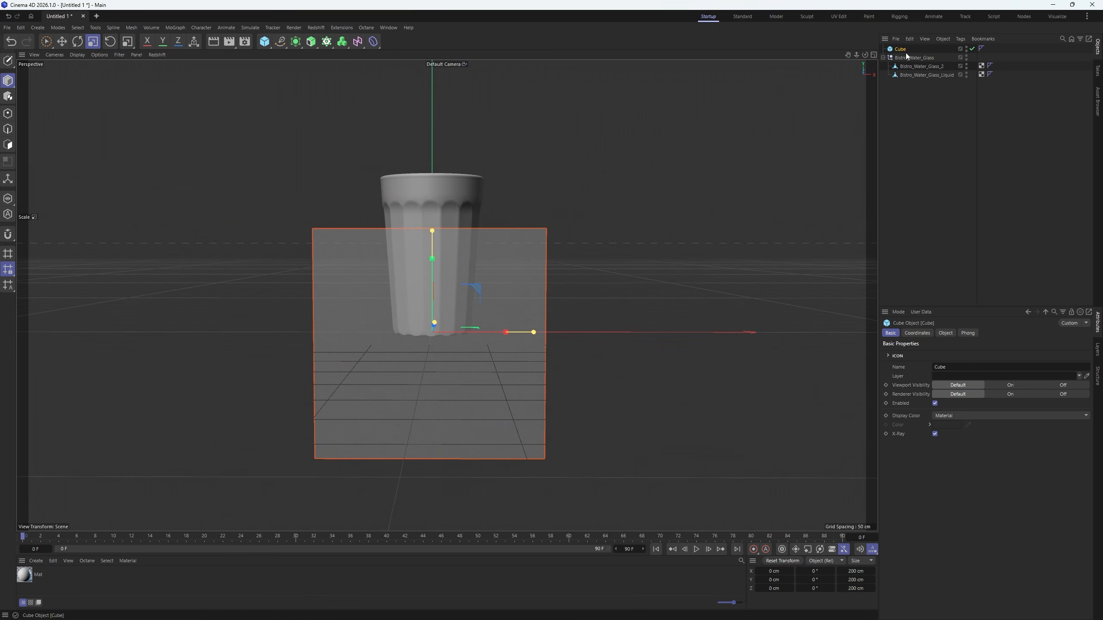
alt+drag(512, 265, 459, 176)
key(e)
alt+drag(444, 212, 412, 217)
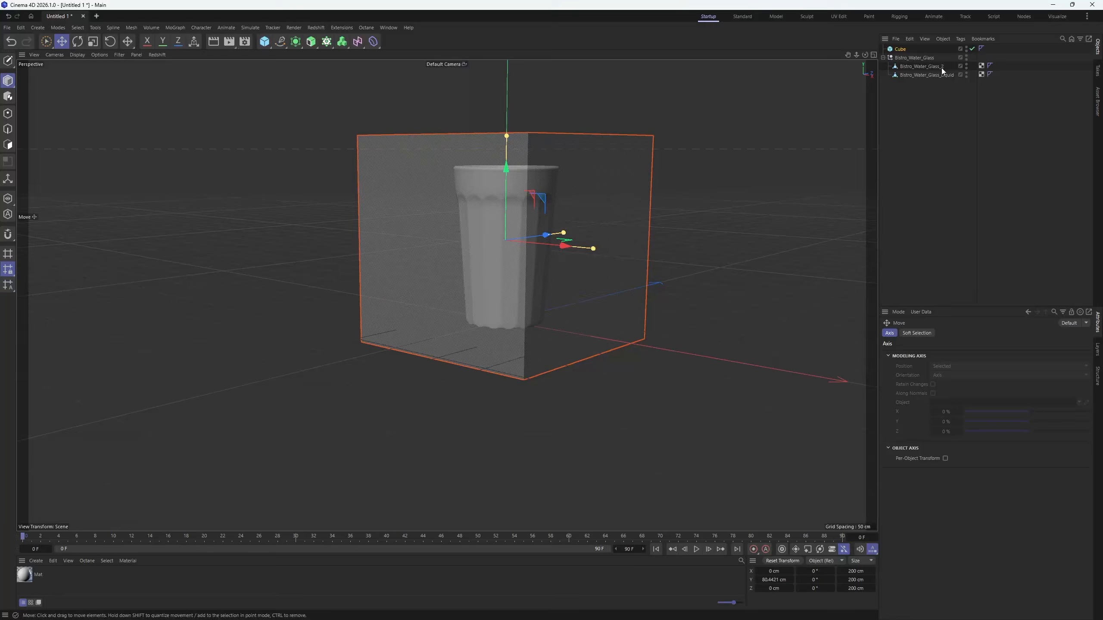
- Delete the reference cube from the scene, leaving only the water glass group
click(899, 48)
key(Delete)
alt+middle_drag(509, 209, 433, 294)
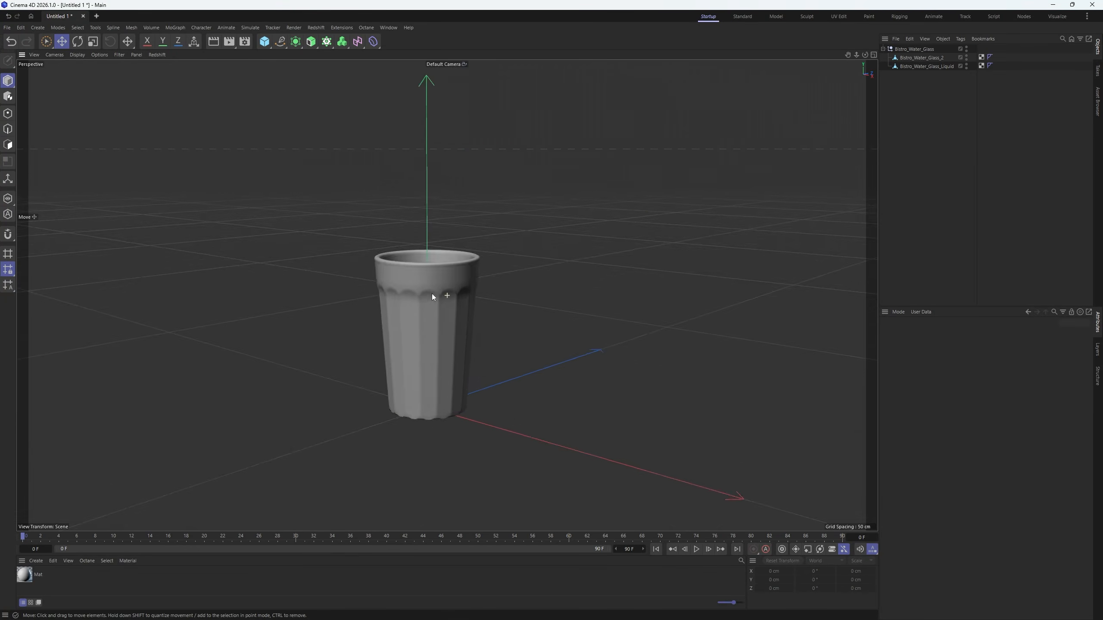
alt+drag(432, 294, 424, 314)
alt+right_drag(424, 314, 548, 215)
- Rename the Bistro_Water_Glass_2 mesh GLASS and the Bistro_Water_Glass_Liquid mesh LIQUID_SPAWN
double_click(930, 58)
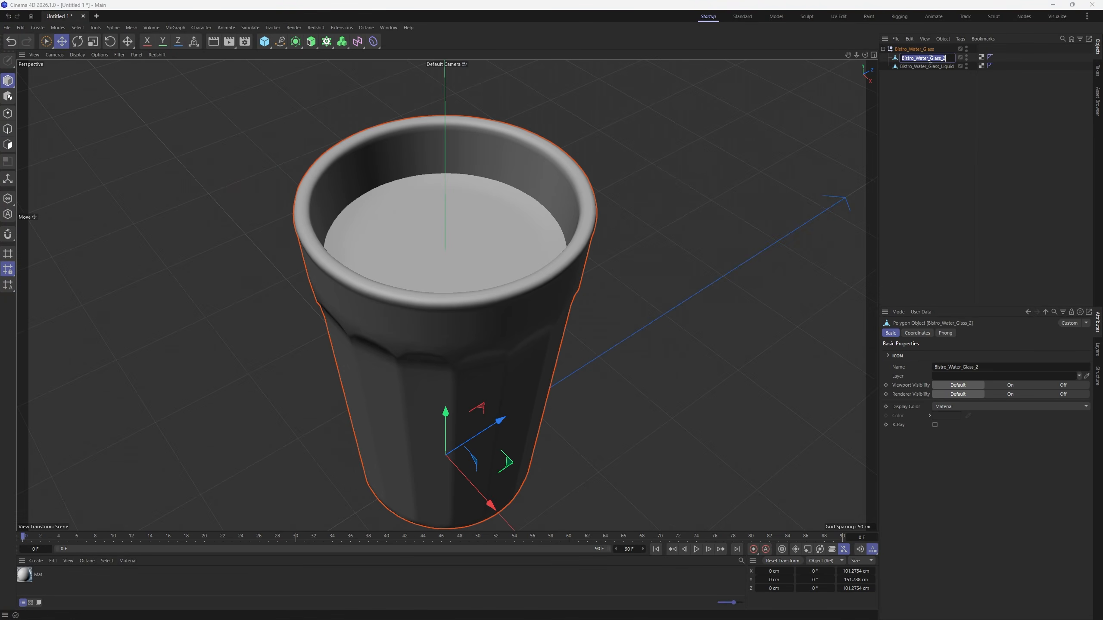
text(GLASS)
key(Return)
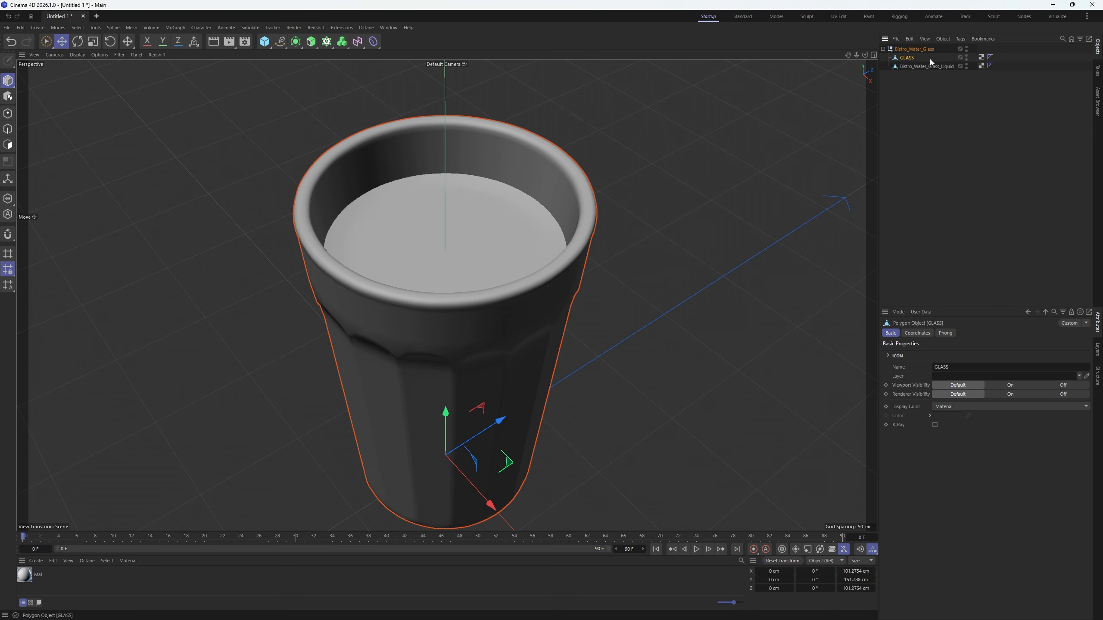
double_click(906, 66)
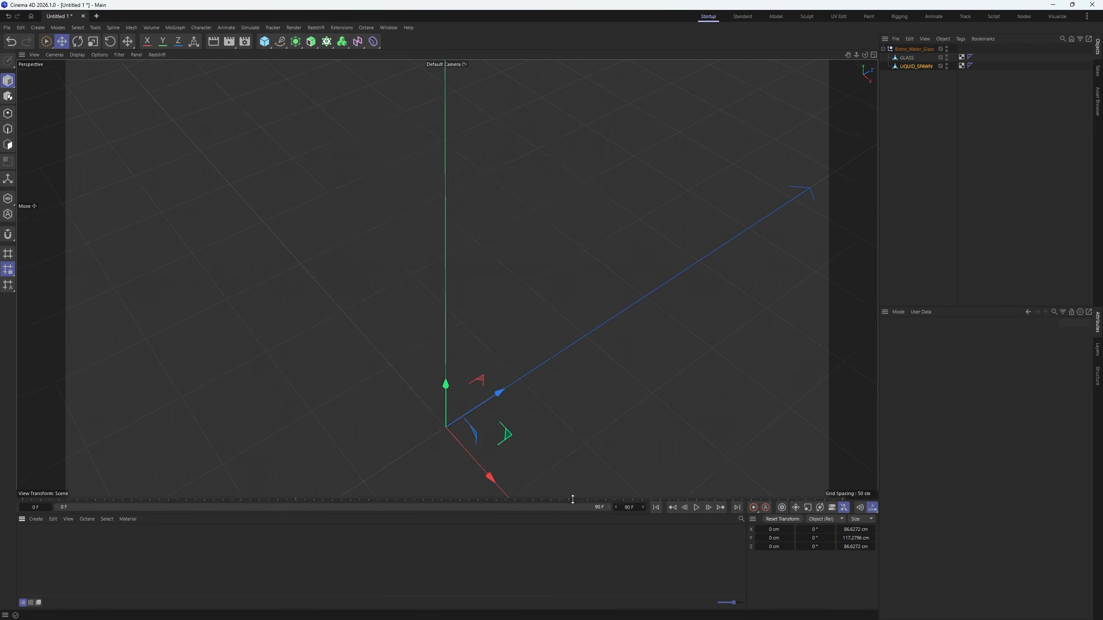
- Center the axis of LIQUID_SPAWN using Axis Center with Points Center, Include Children and Use All Objects enabled
click(911, 66)
scroll(448, 278, down, 3)
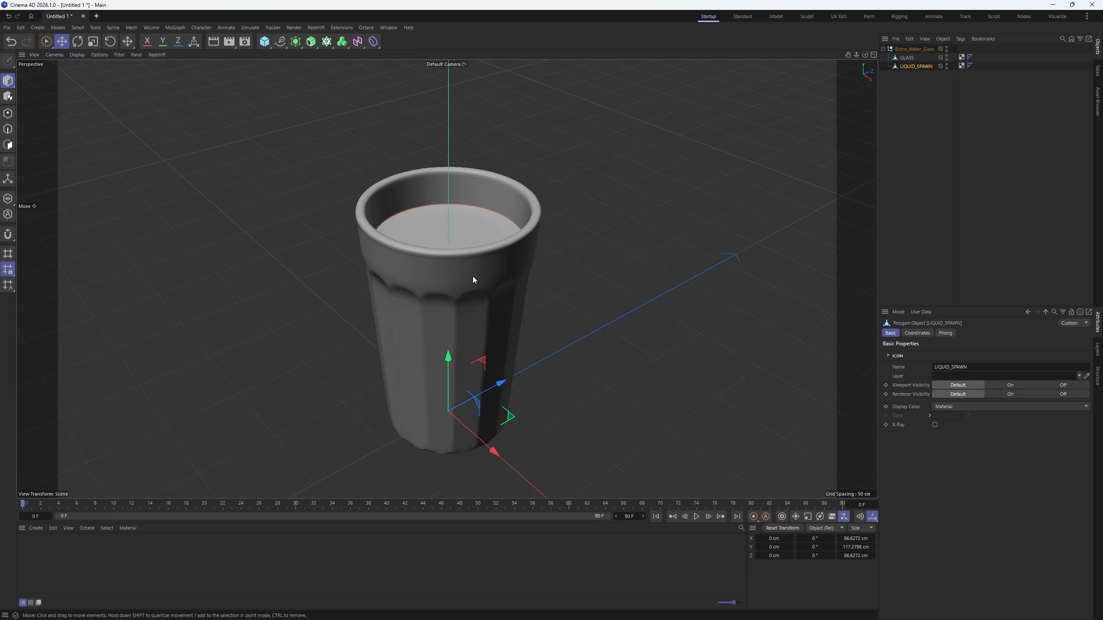
key(shift+c)
text(axis cen)
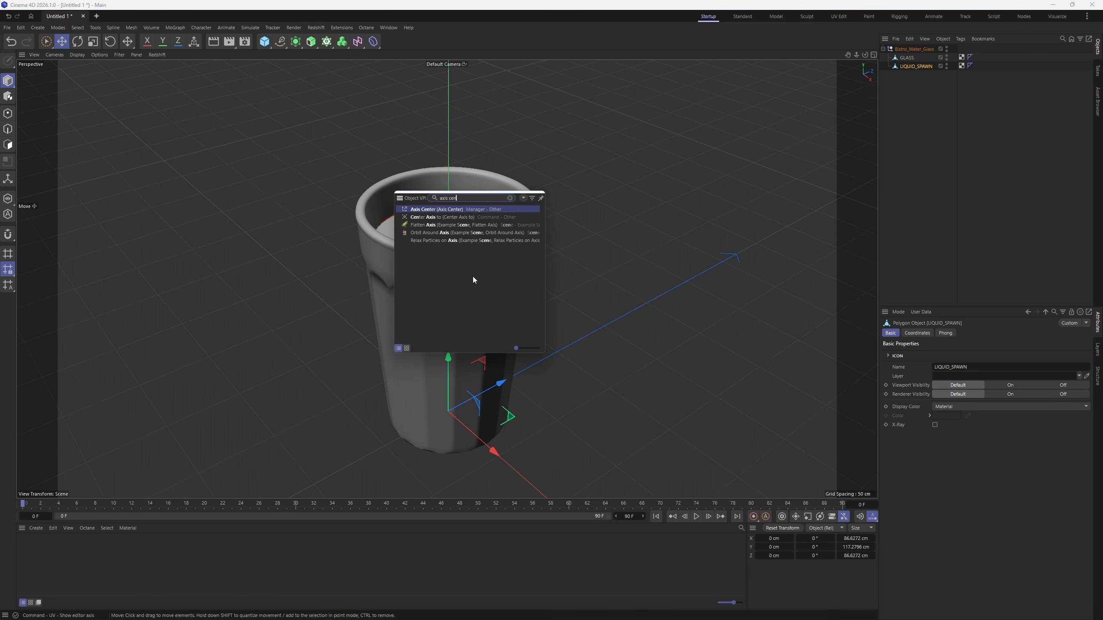
key(Return)
drag(457, 217, 725, 220)
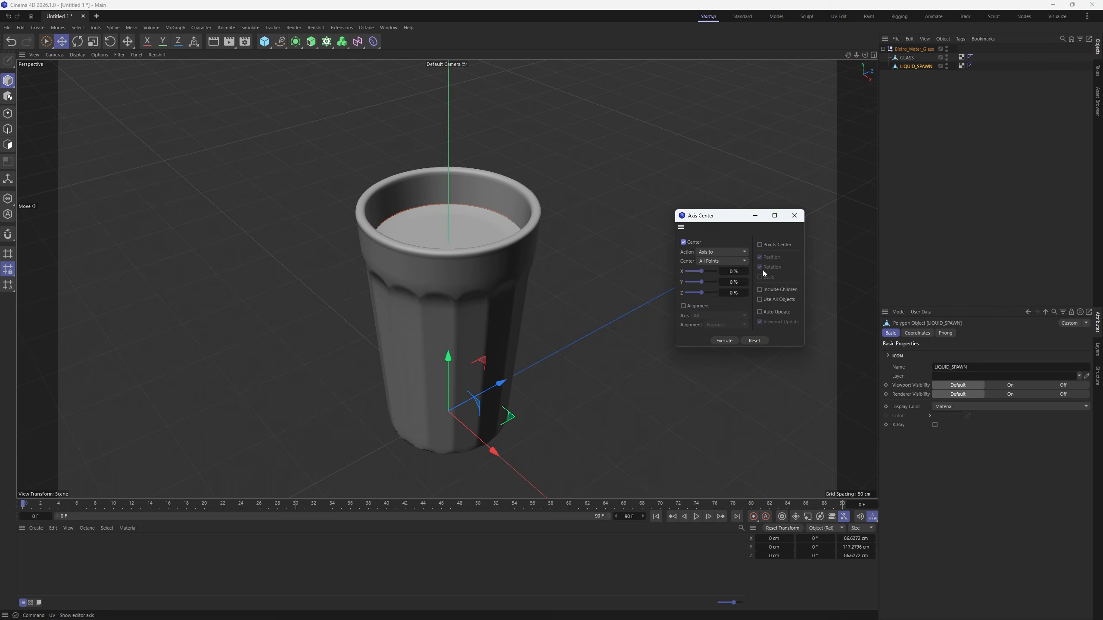
click(775, 245)
click(731, 341)
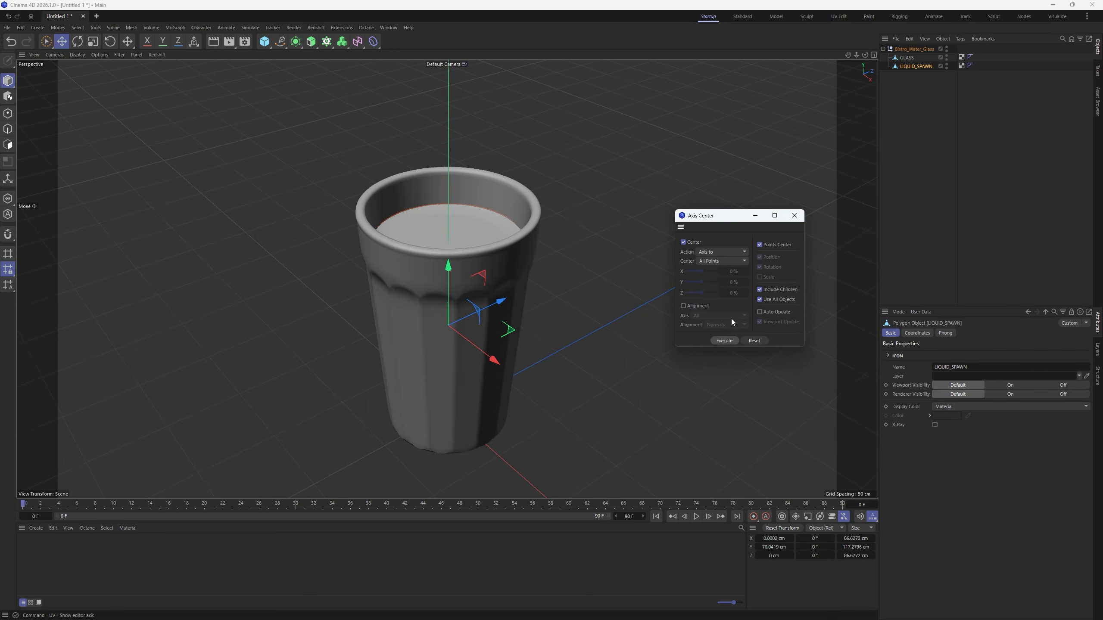
click(797, 217)
- Enable X-Ray on the GLASS mesh to see the liquid volume inside it
click(906, 58)
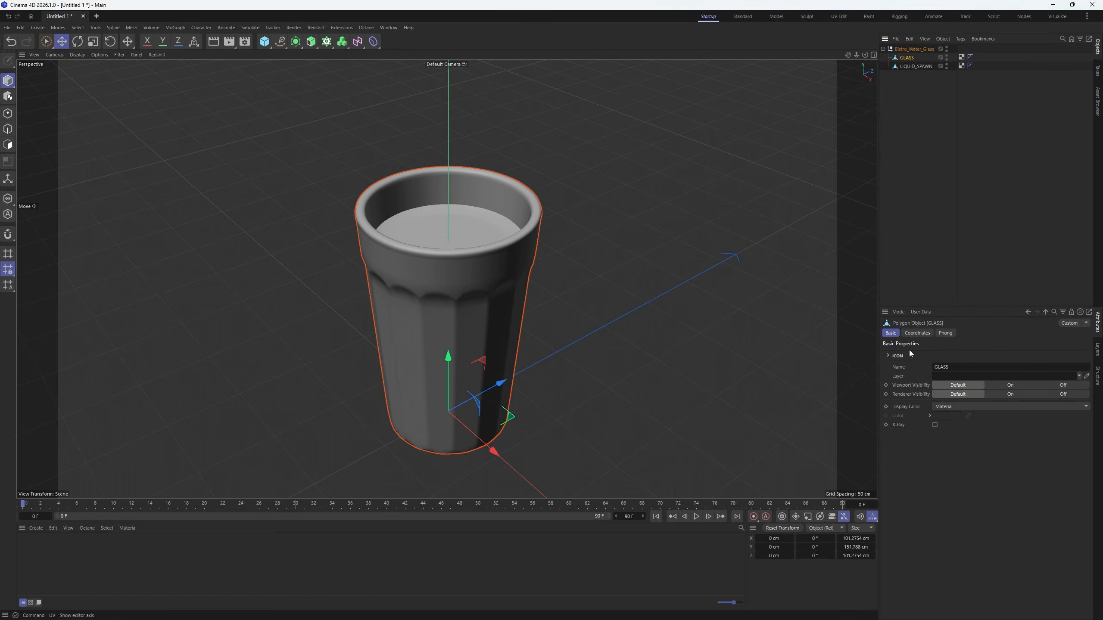
click(935, 425)
alt+drag(534, 321, 510, 237)
- Scale LIQUID_SPAWN down uniformly to about 78 cm wide and 106 cm tall, clear of the glass walls
click(915, 66)
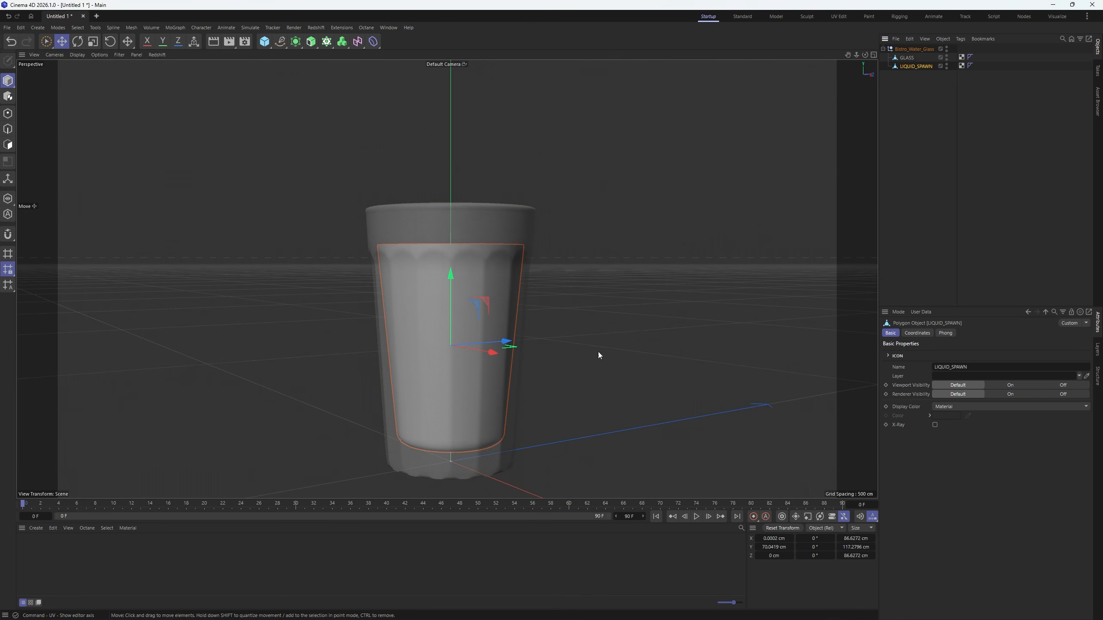
key(t)
drag(716, 248, 677, 251)
alt+drag(677, 250, 536, 228)
alt+drag(442, 306, 424, 214)
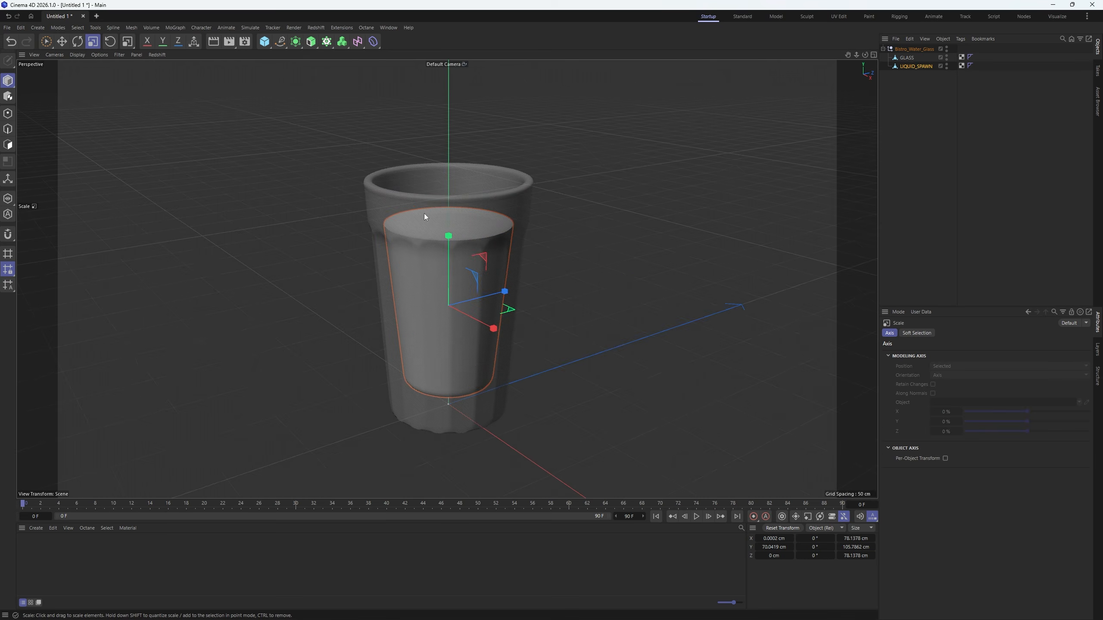
- Move GLASS and LIQUID_SPAWN out of the Bistro_Water_Glass null and delete the empty null
click(929, 100)
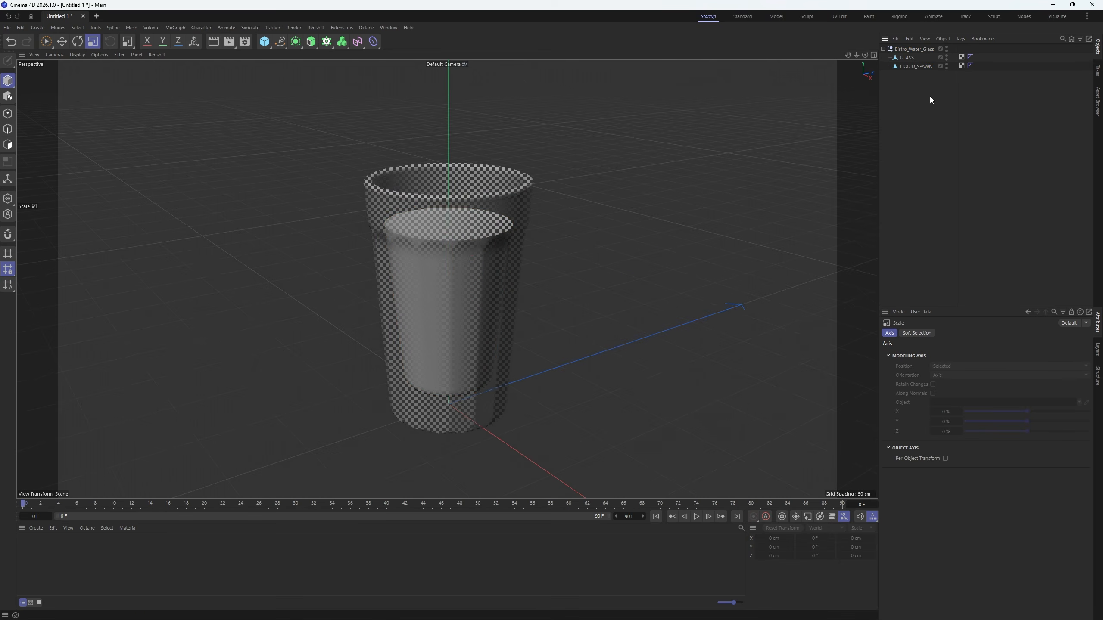
mouse_move(907, 80)
mouse_down()
mouse_move(903, 58)
mouse_move(908, 84)
mouse_up()
click(908, 85)
click(904, 49)
key(Delete)
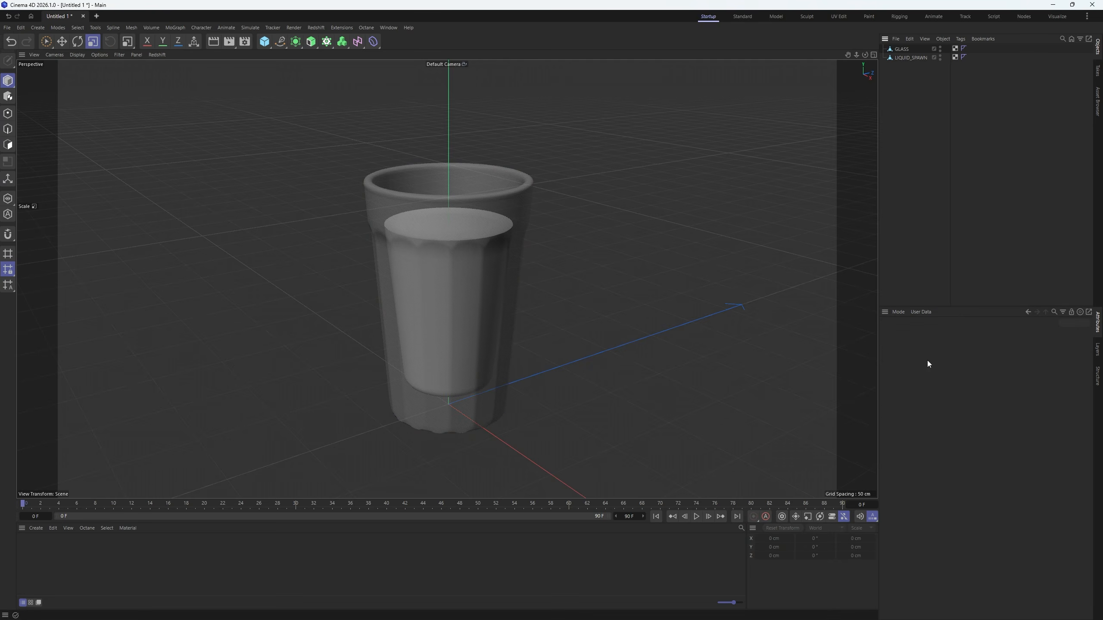
- Add a null object and load the yellow circle icon preset for it
click(292, 55)
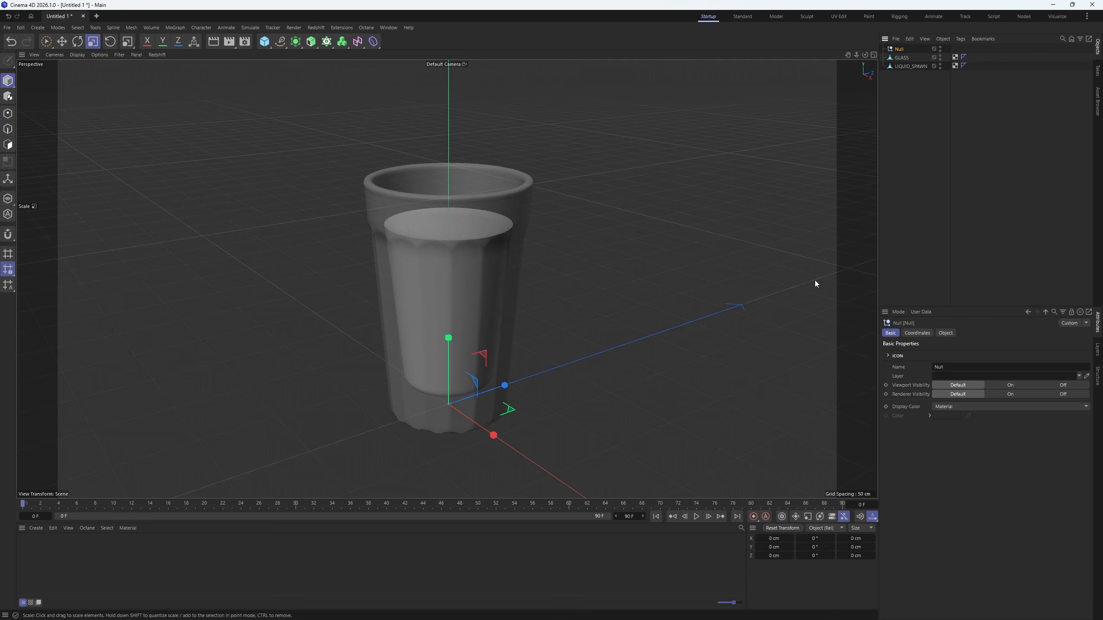
click(895, 357)
click(925, 366)
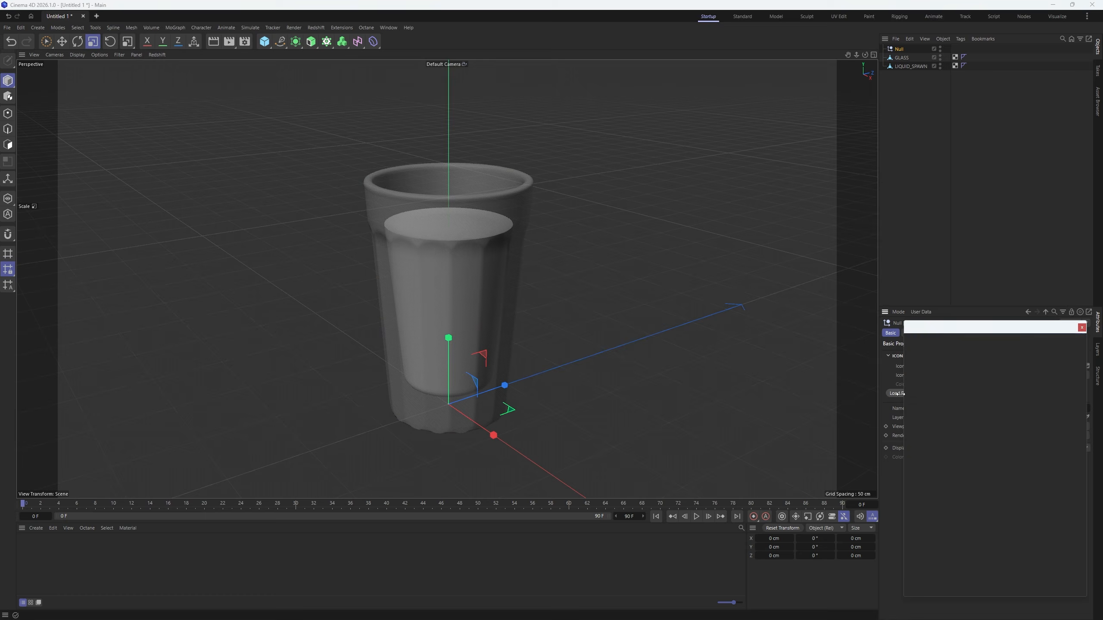
click(916, 360)
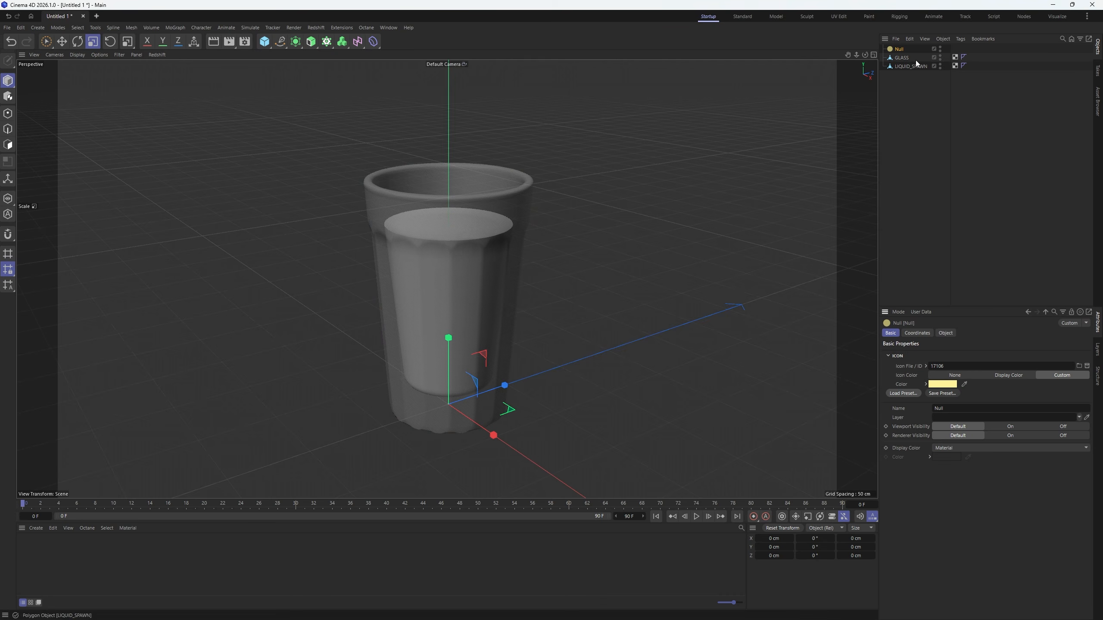
- Rename the new yellow-icon null ##
double_click(899, 49)
text(##)
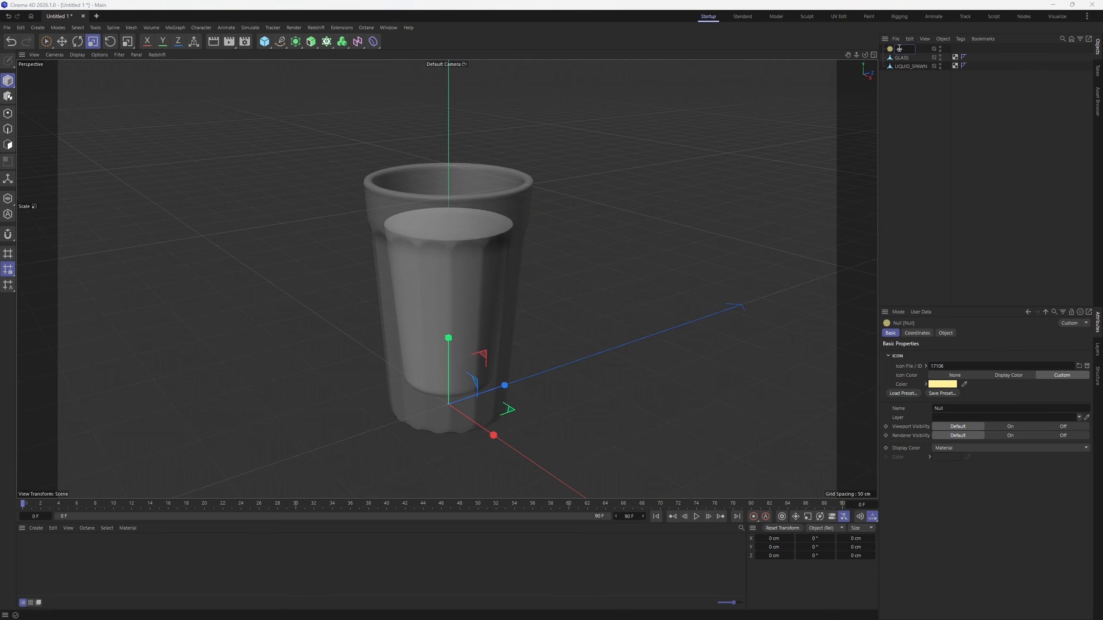
key(Return)
- Duplicate the ## null beneath the original and rename the copy GEO
ctrl+drag(899, 50, 900, 55)
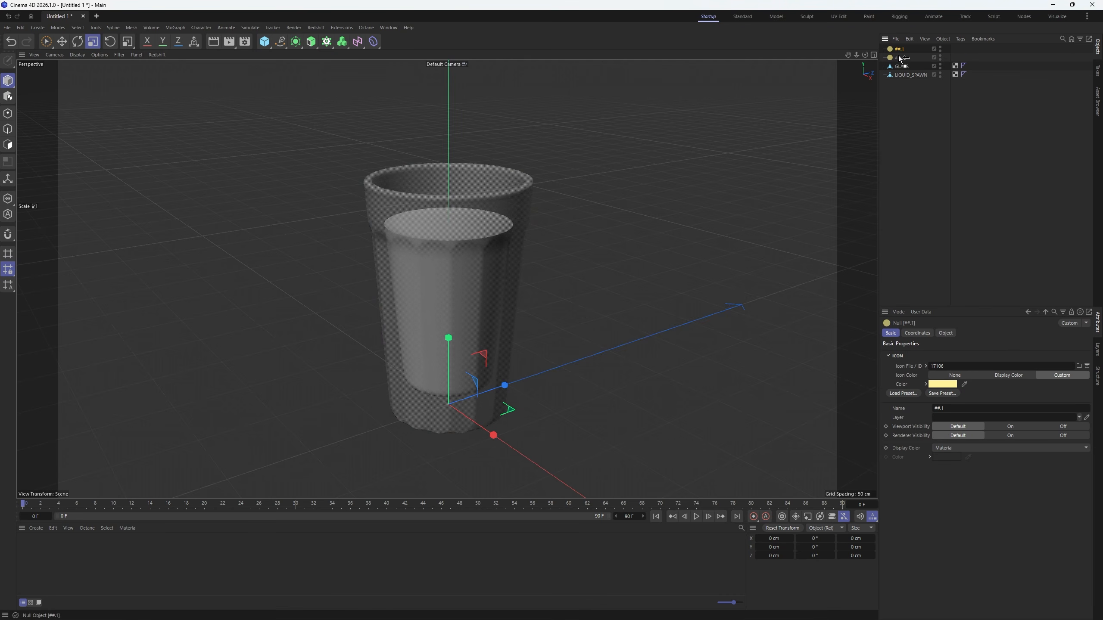
double_click(901, 57)
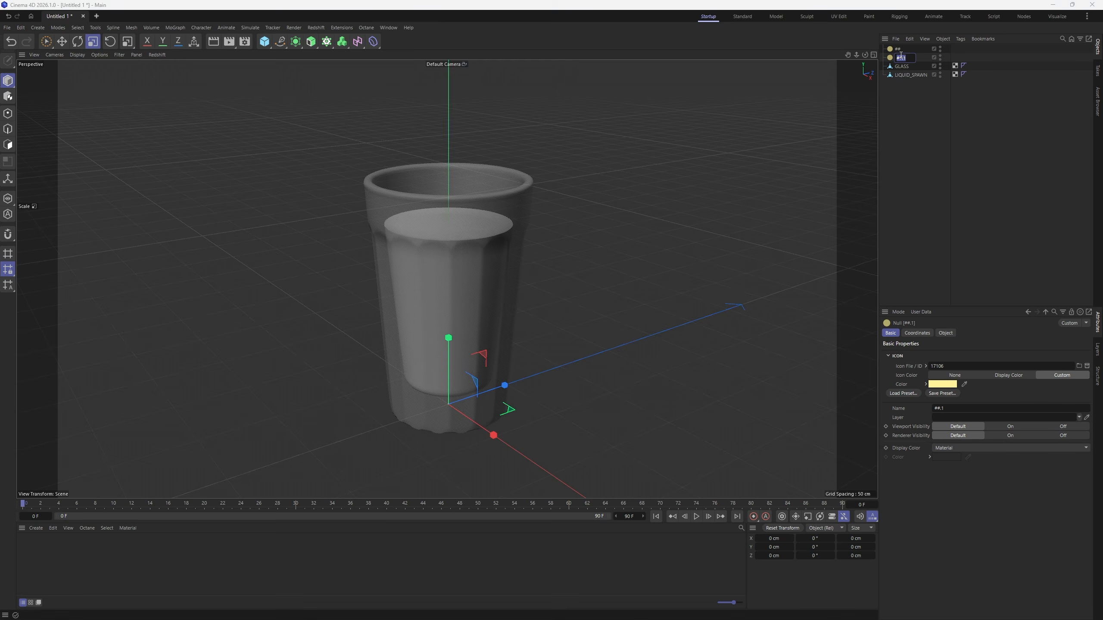
text(GEO)
key(Return)
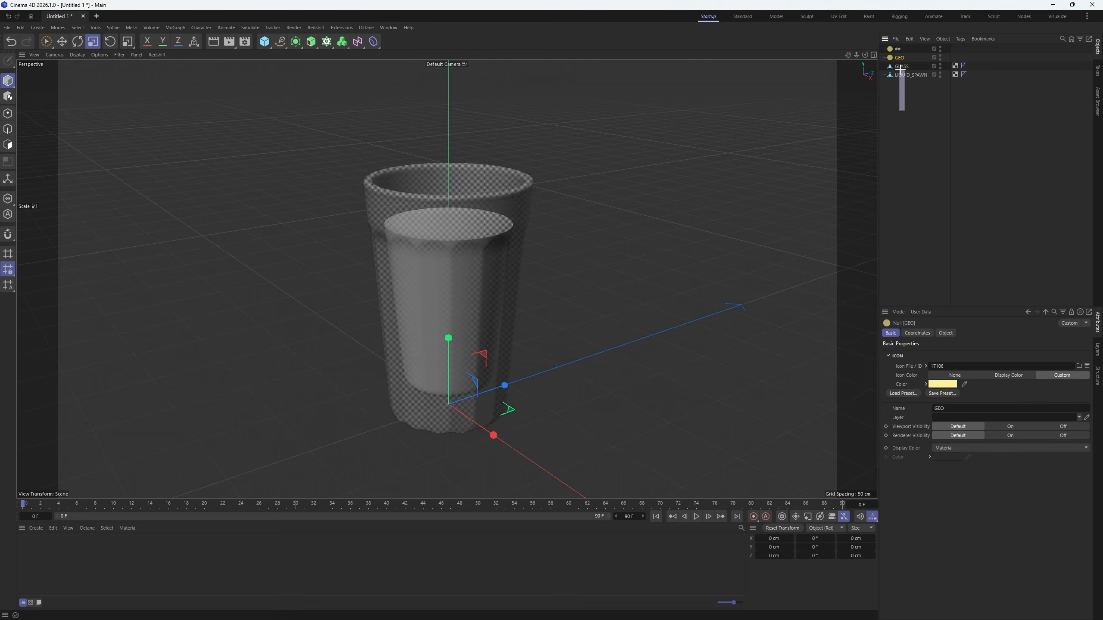
- Place GLASS and LIQUID_SPAWN inside the GEO null and clear the selection
drag(899, 69, 900, 68)
drag(900, 67, 905, 72)
click(911, 115)
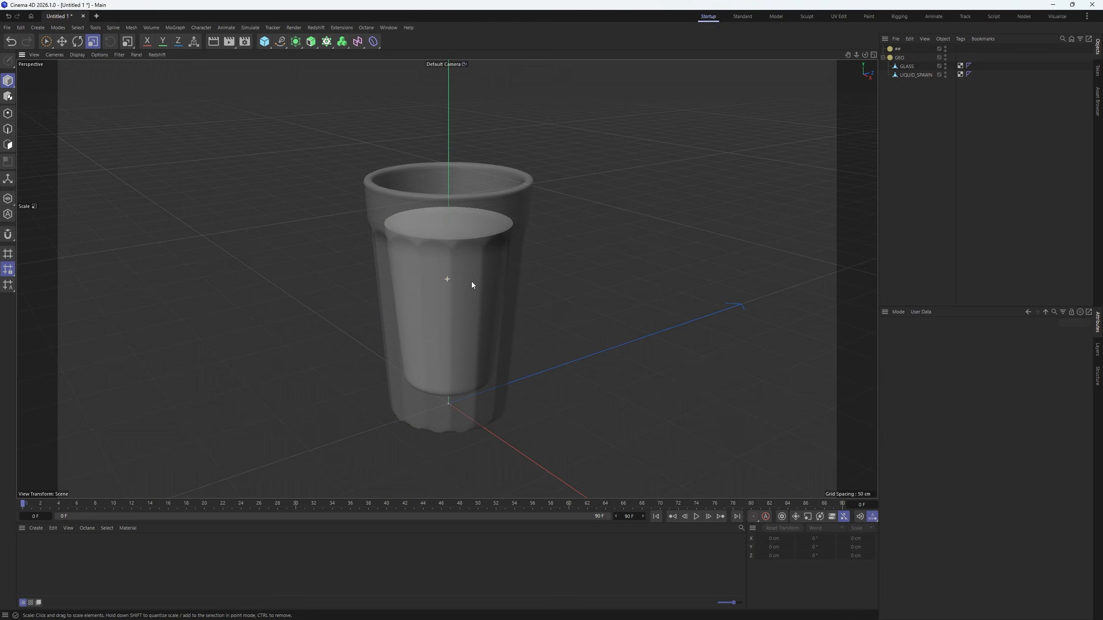
- Add a Liquid Fill Emitter to the scene
scroll(471, 281, down, 4)
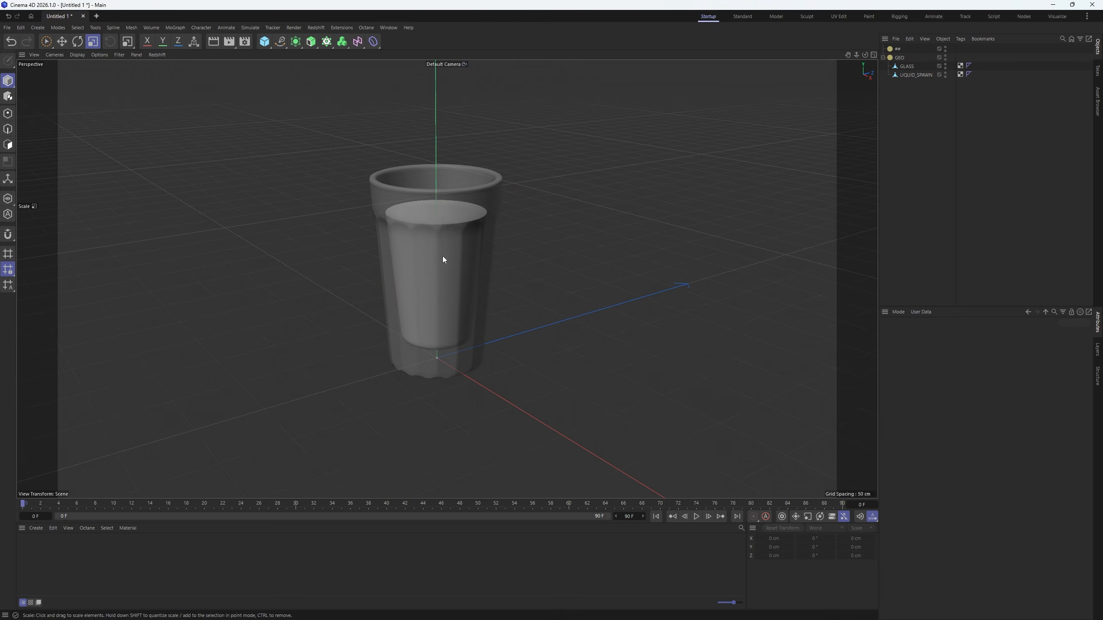
alt+drag(443, 260, 437, 274)
click(251, 28)
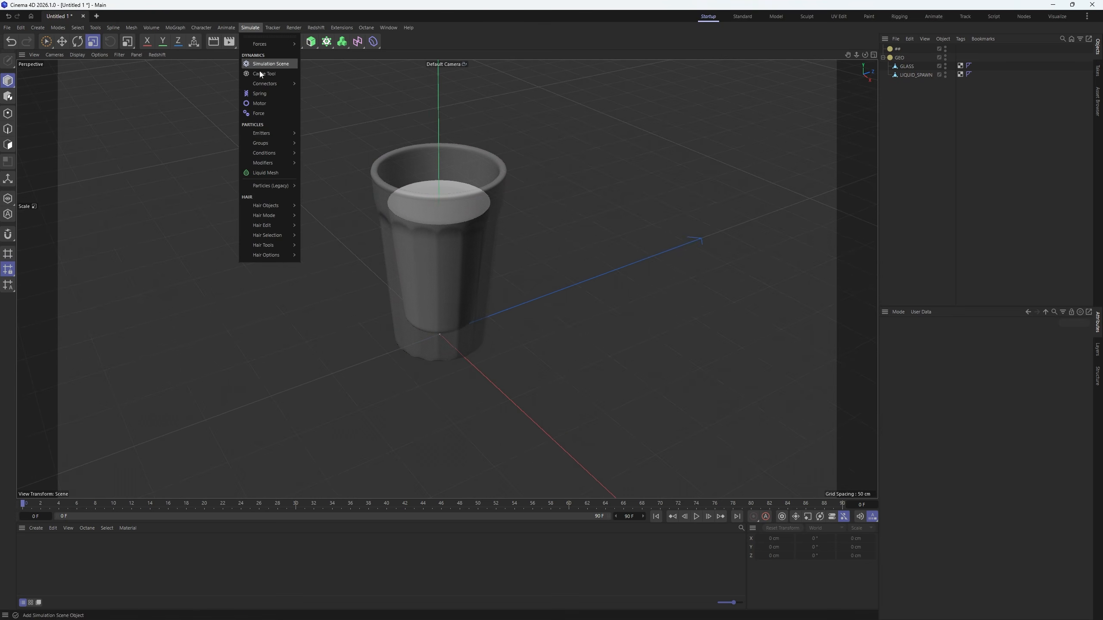
mouse_move(267, 134)
click(328, 180)
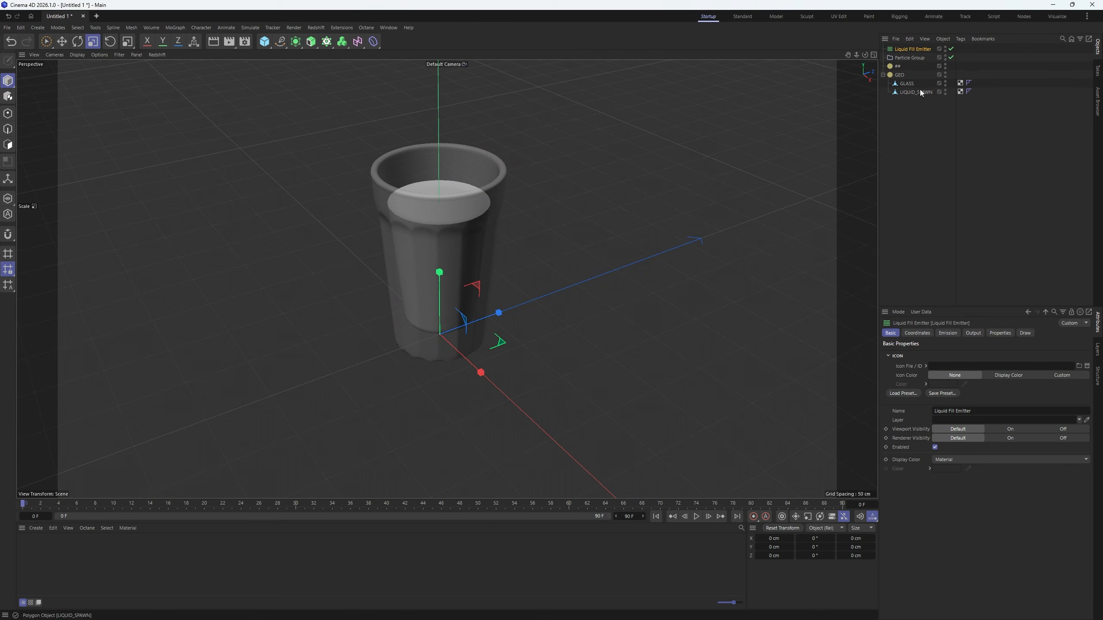
- Nest the Liquid Fill Emitter under Particle Group, and place the group inside a copy of the ## null renamed PARTICLES
drag(912, 49, 900, 73)
double_click(900, 75)
text(PART)
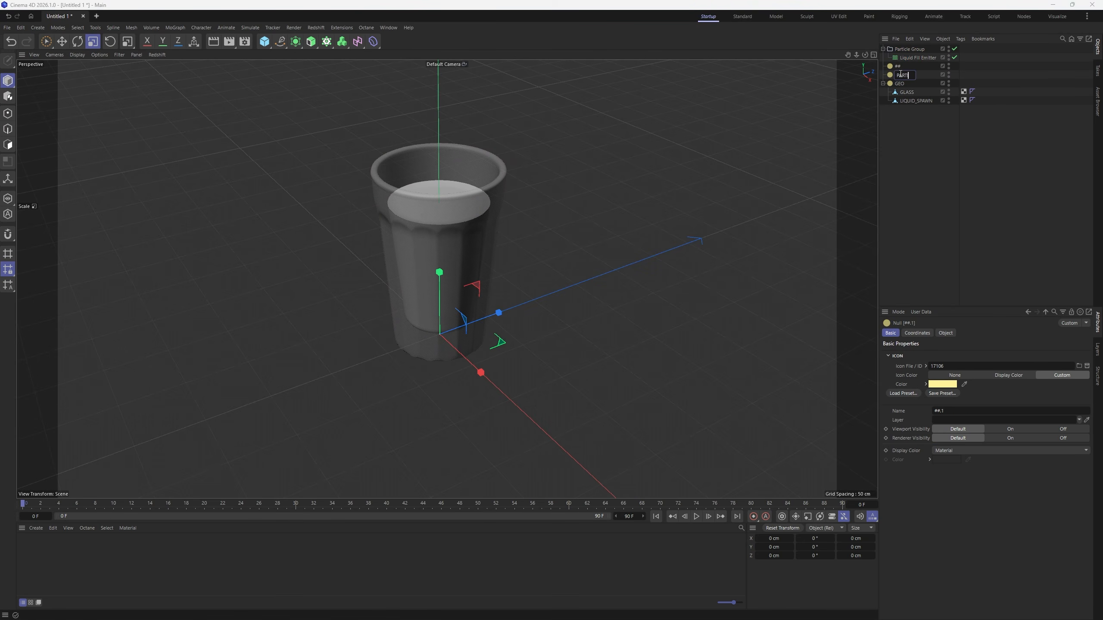
text(ICLES)
key(Return)
drag(910, 48, 904, 75)
- Assign LIQUID_SPAWN as the Liquid Fill Emitter's geometry and hide the LIQUID_SPAWN mesh
click(921, 75)
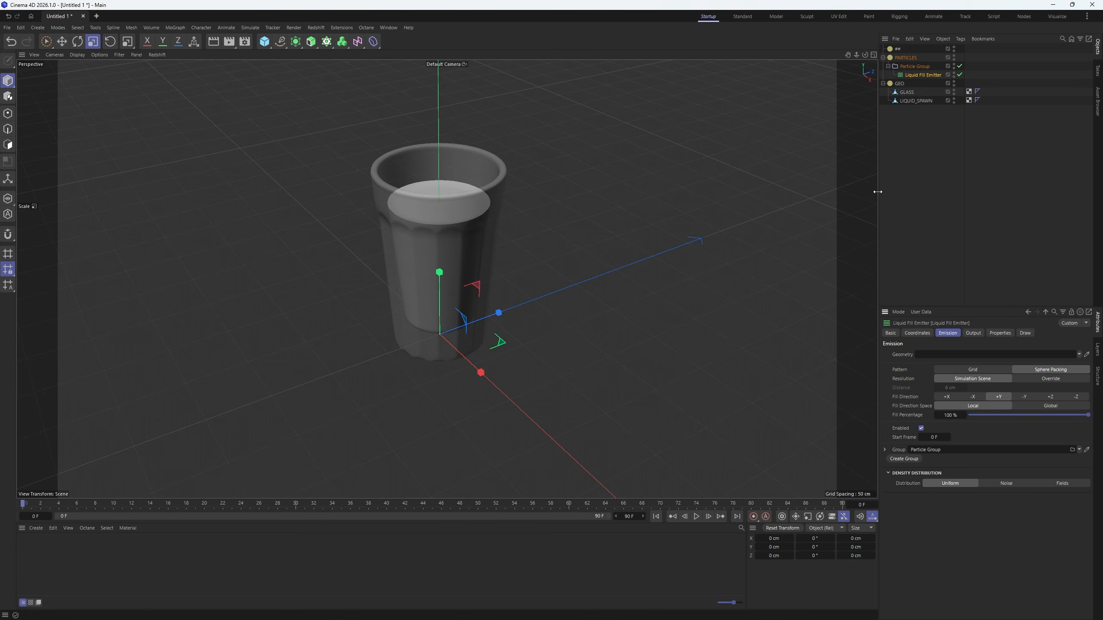
drag(879, 196, 821, 204)
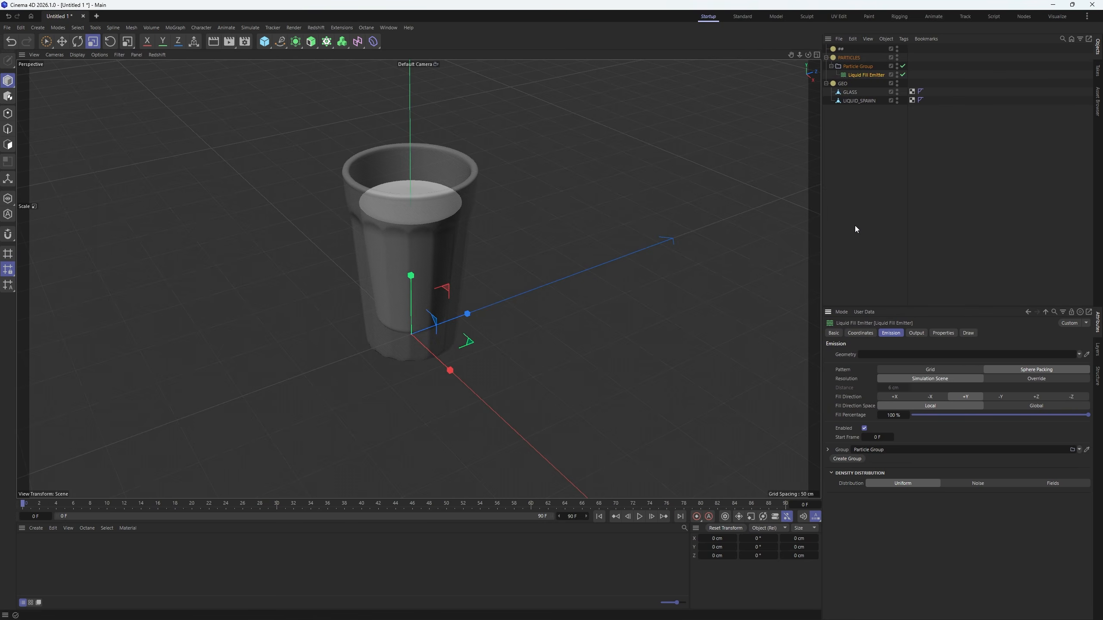
click(853, 102)
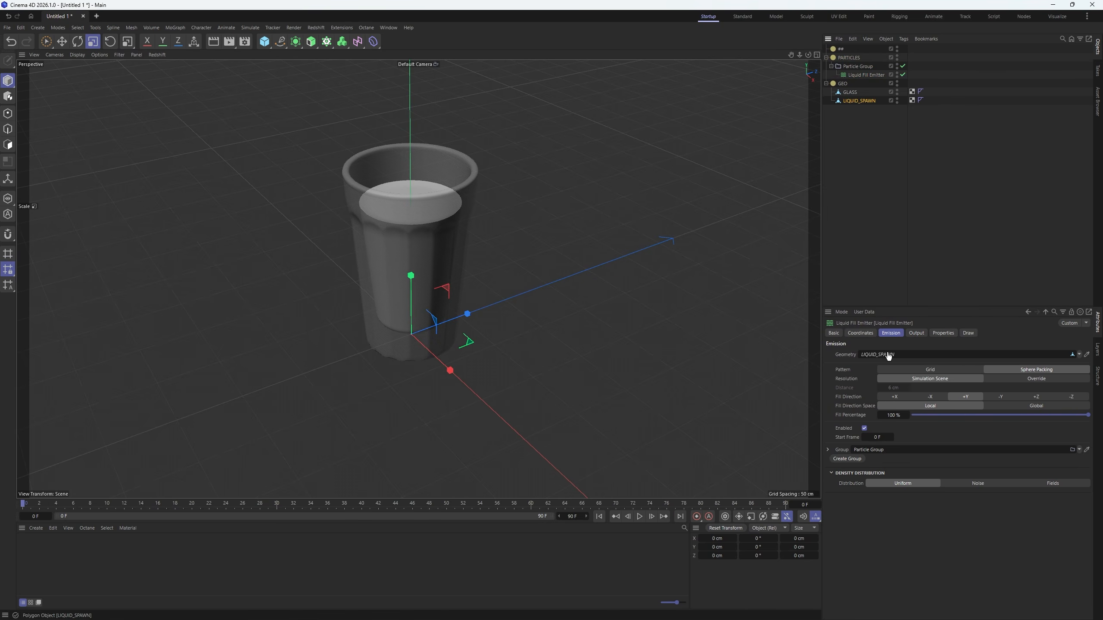
drag(888, 356, 888, 356)
ctrl+click(897, 101)
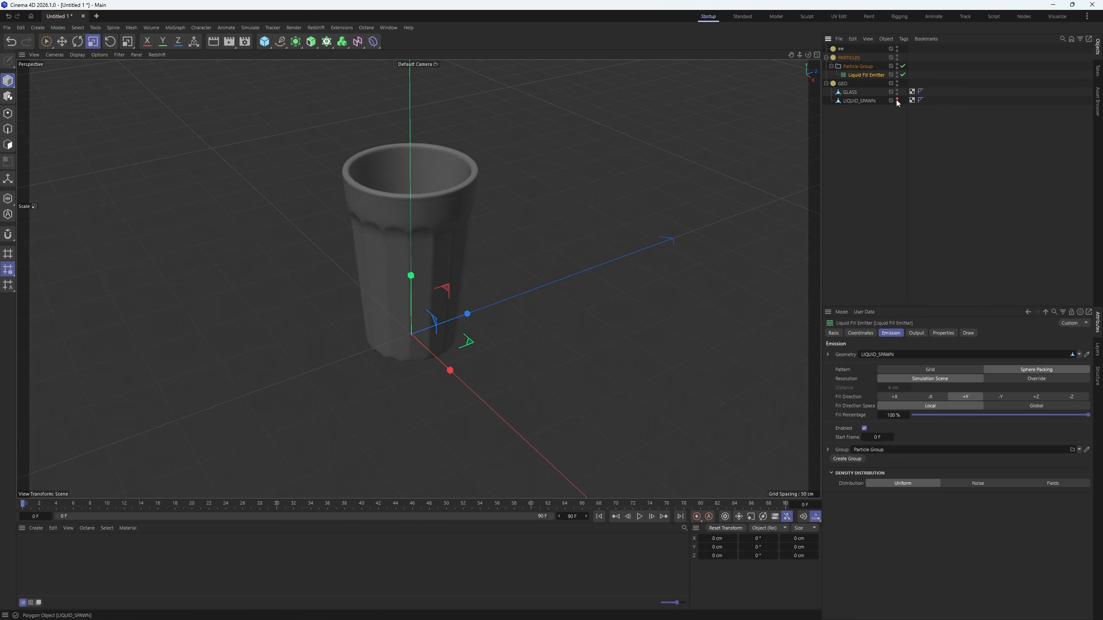
- Play the particle simulation to check how the liquid falls, and return to the first frame
click(640, 517)
click(639, 516)
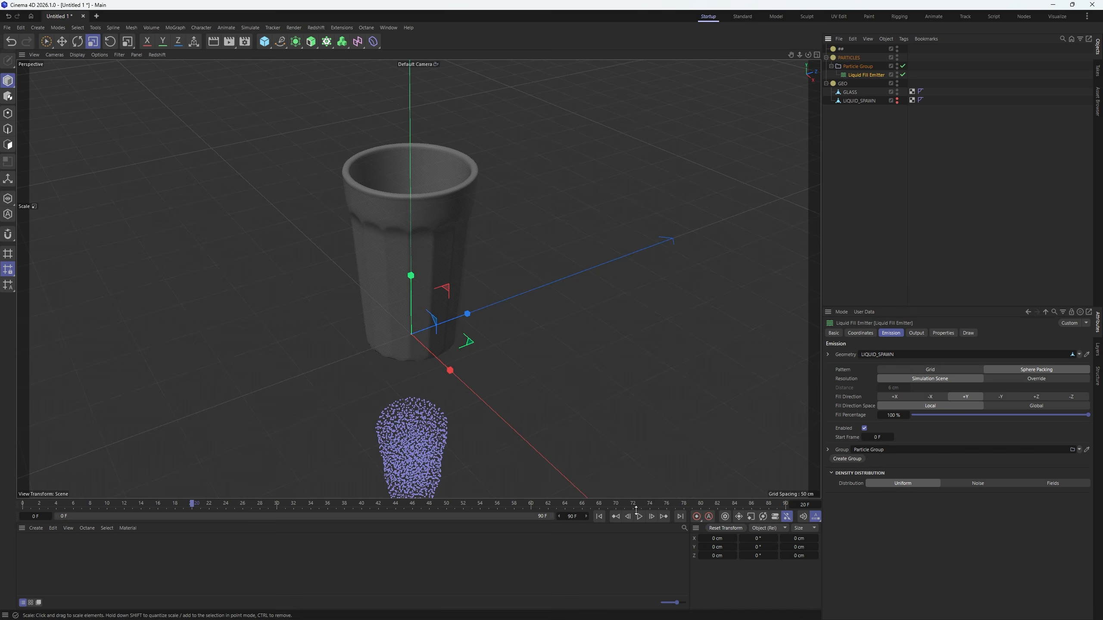
click(599, 516)
- Set the gravity in the project's simulation scene settings to 0
click(992, 273)
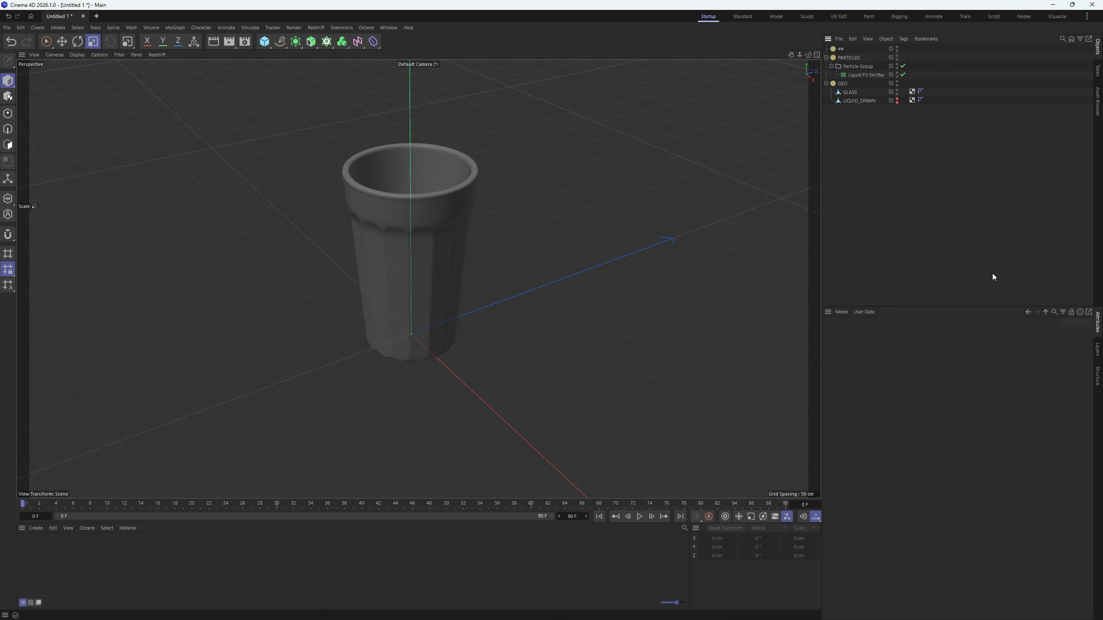
key(ctrl+d)
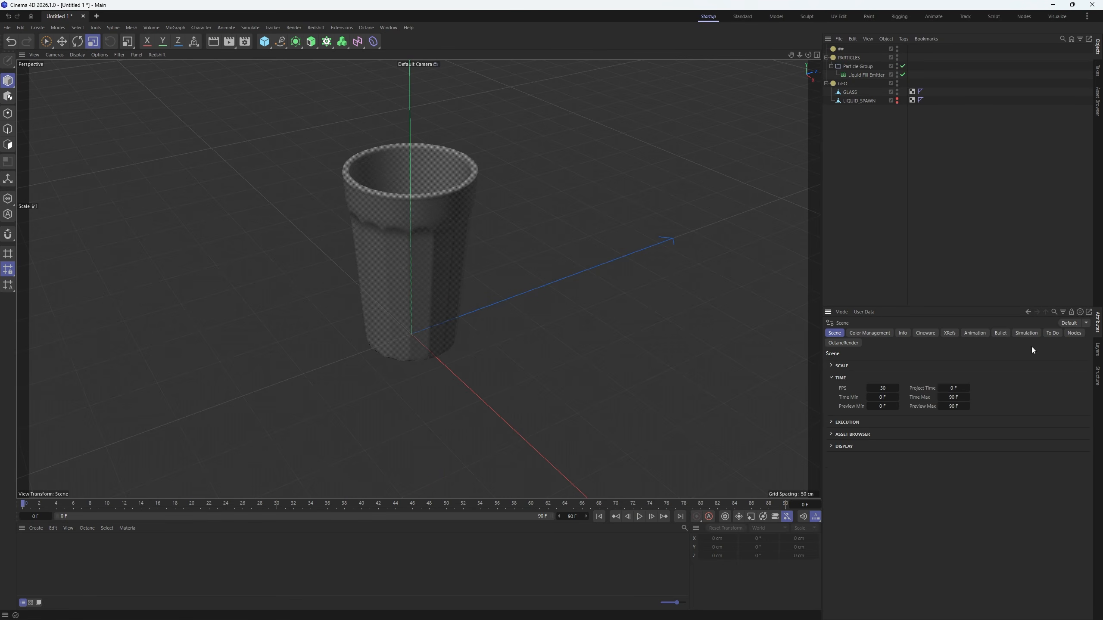
click(1029, 333)
click(833, 363)
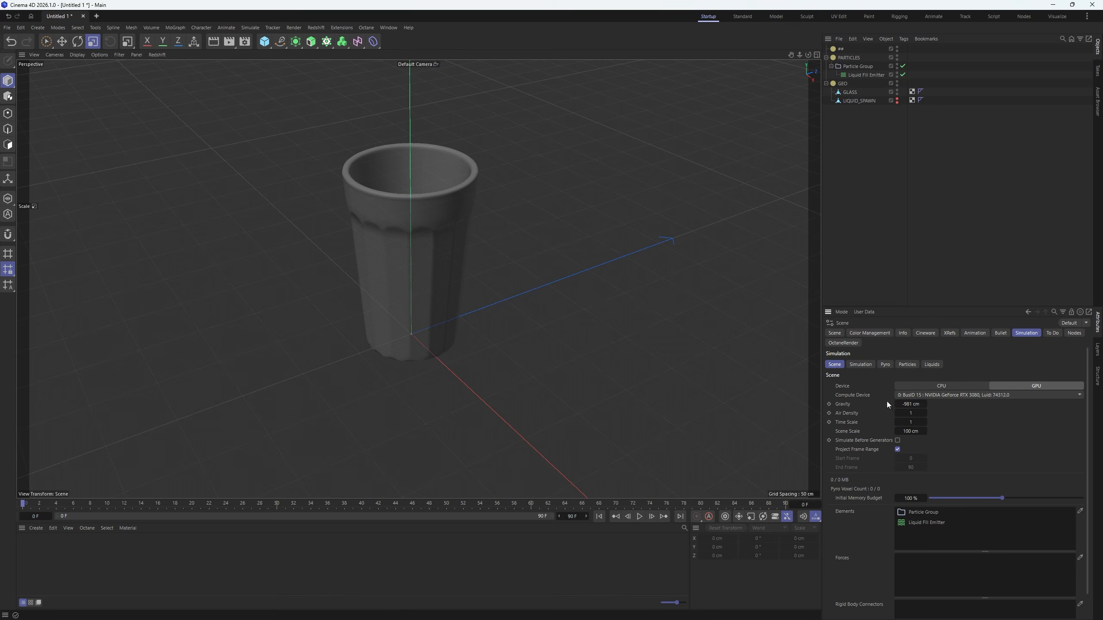
click(907, 404)
text(0)
key(Return)
- Examine the Liquid Fill Emitter's emission settings and its radius, constraint, collision, damping and velocity properties
click(859, 76)
click(943, 332)
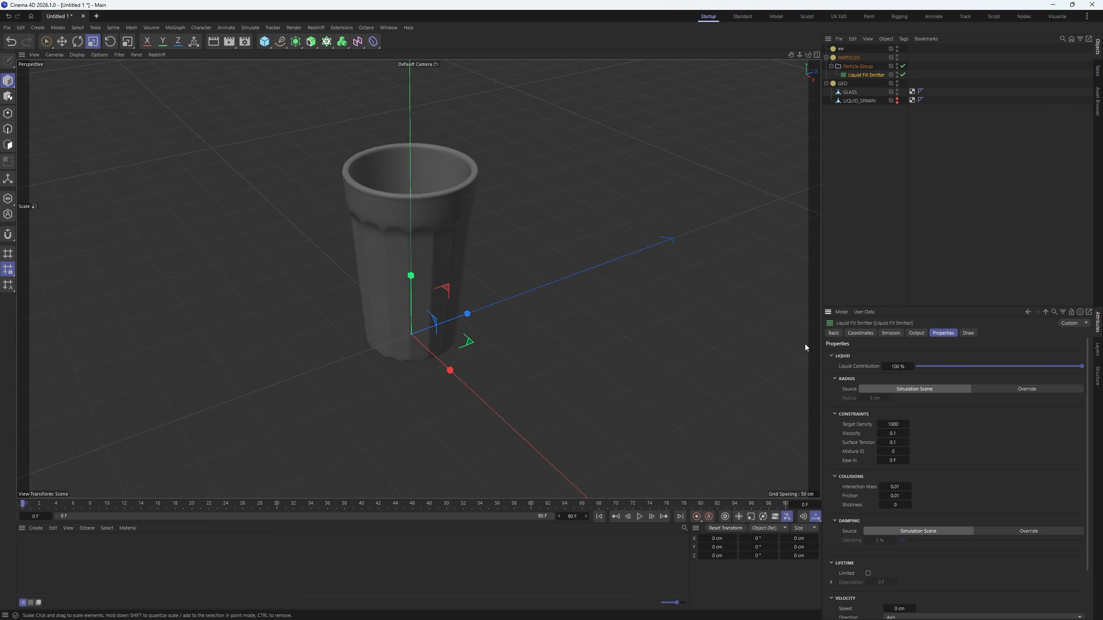
scroll(842, 417, down, 3)
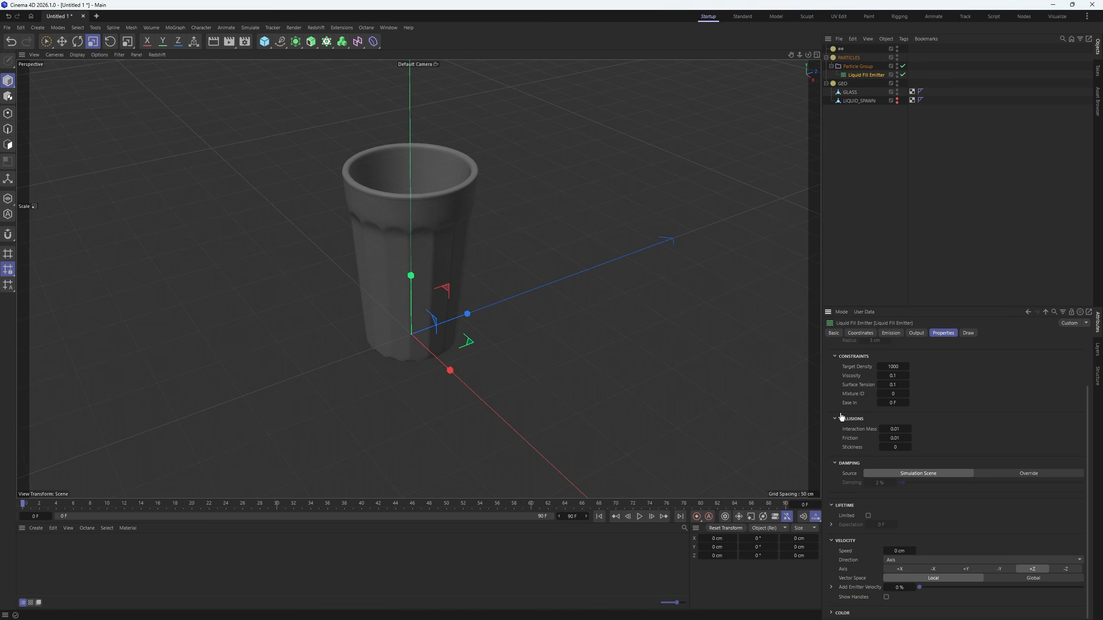
scroll(851, 474, up, 3)
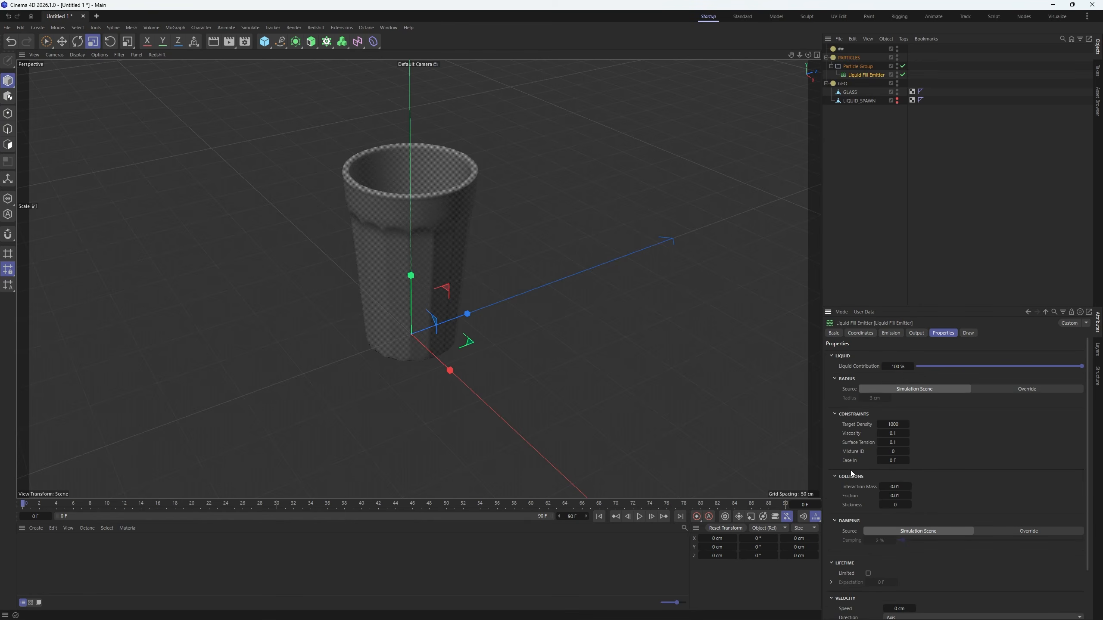
click(891, 332)
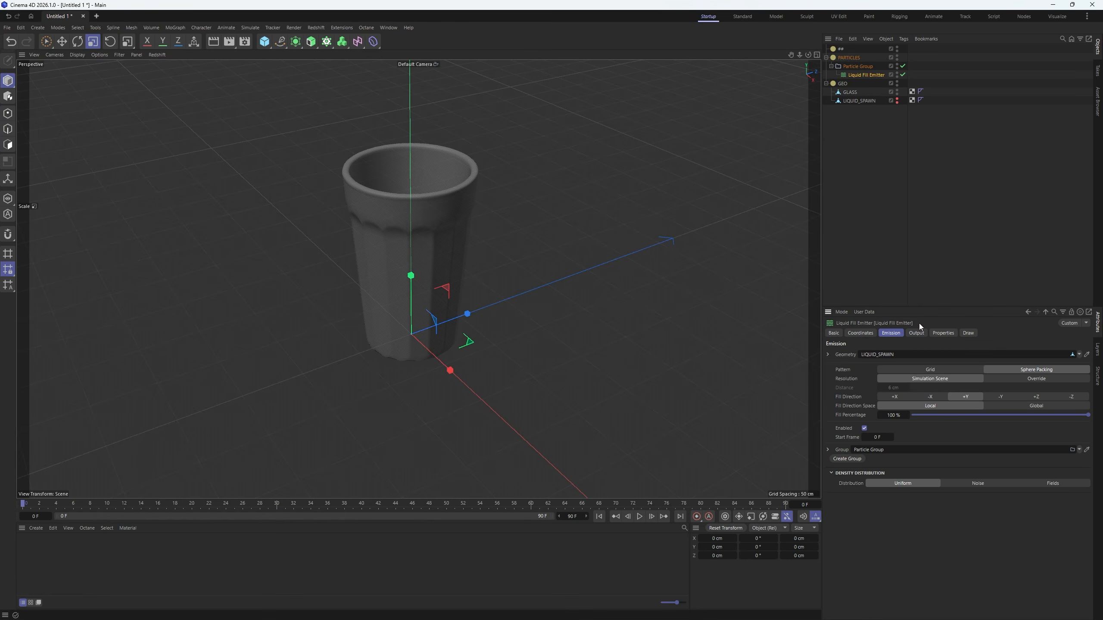
click(942, 332)
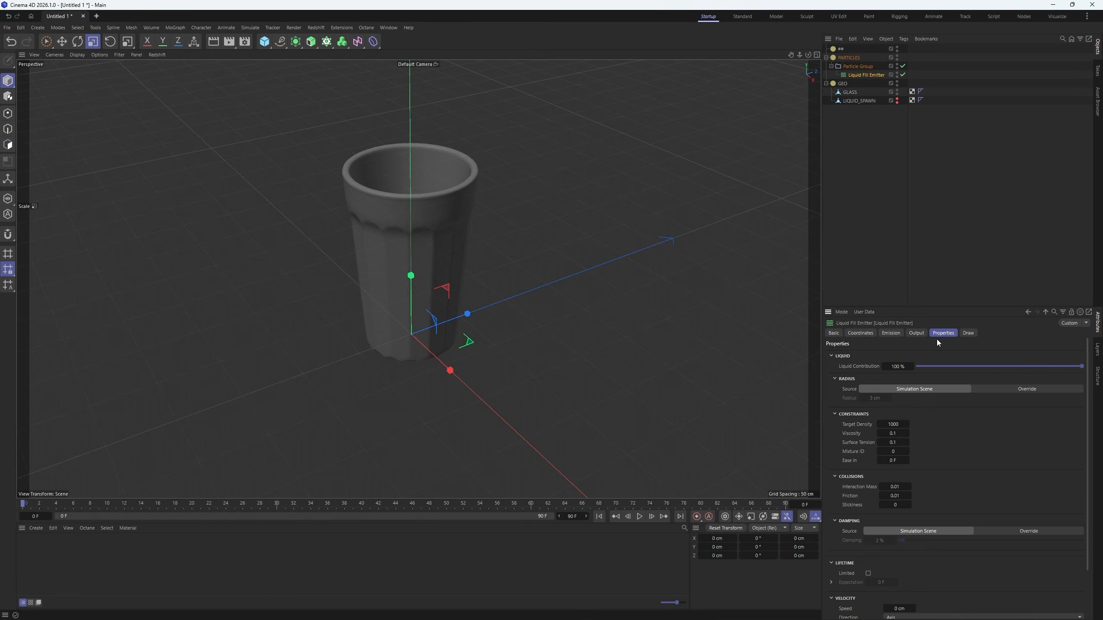
scroll(873, 454, down, 3)
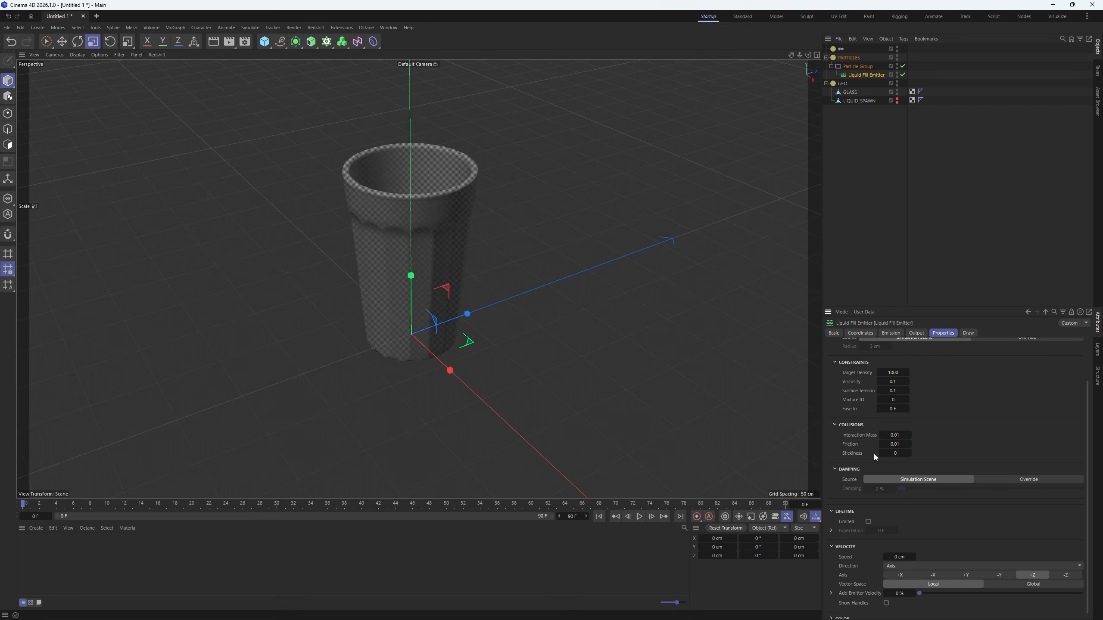
scroll(838, 440, down, 1)
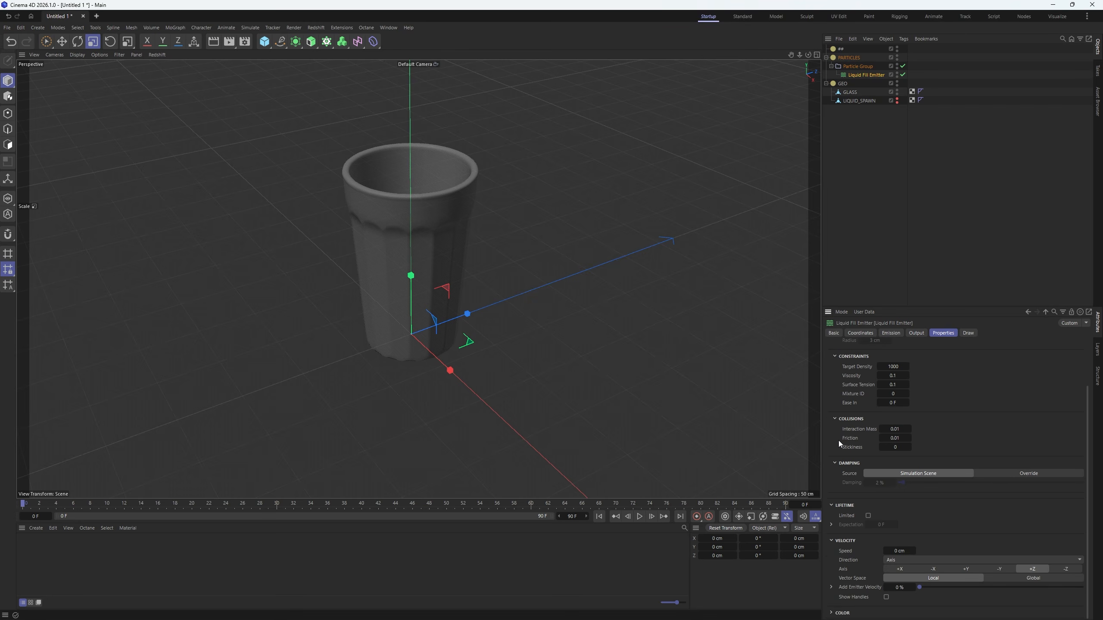
- Play the simulation without scene gravity and set the Liquid Fill Emitter's radius source to Override
click(639, 516)
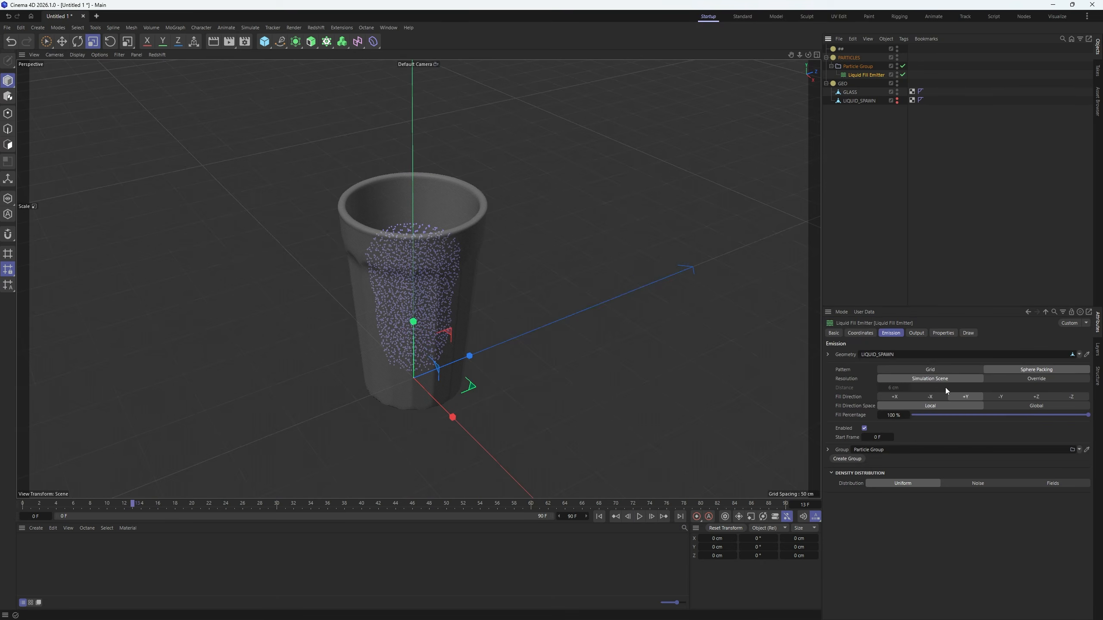
click(944, 333)
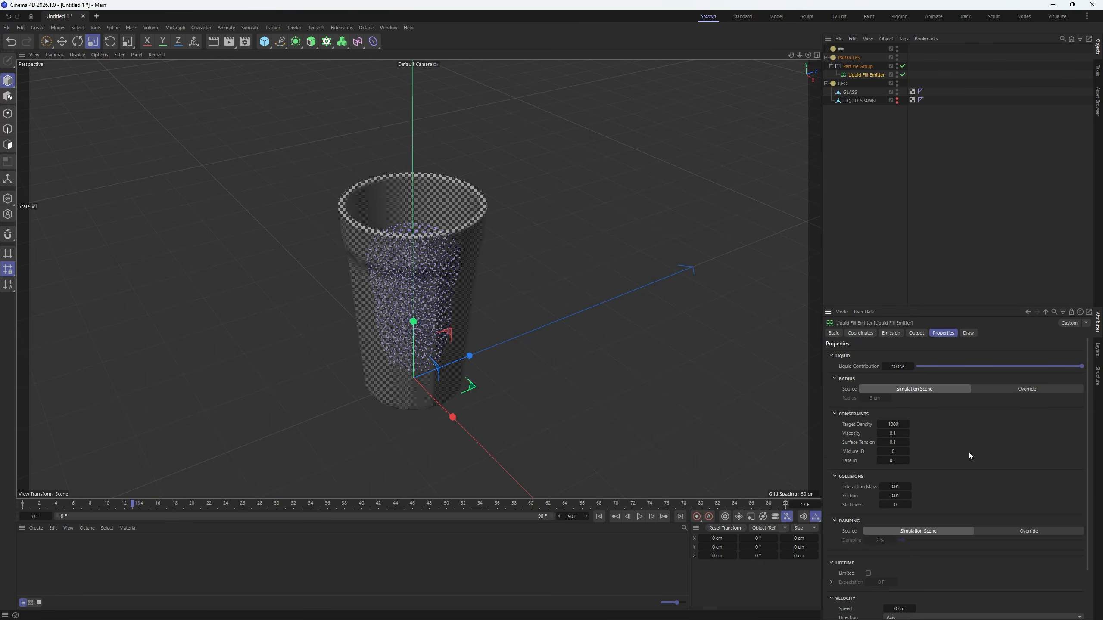
click(1026, 390)
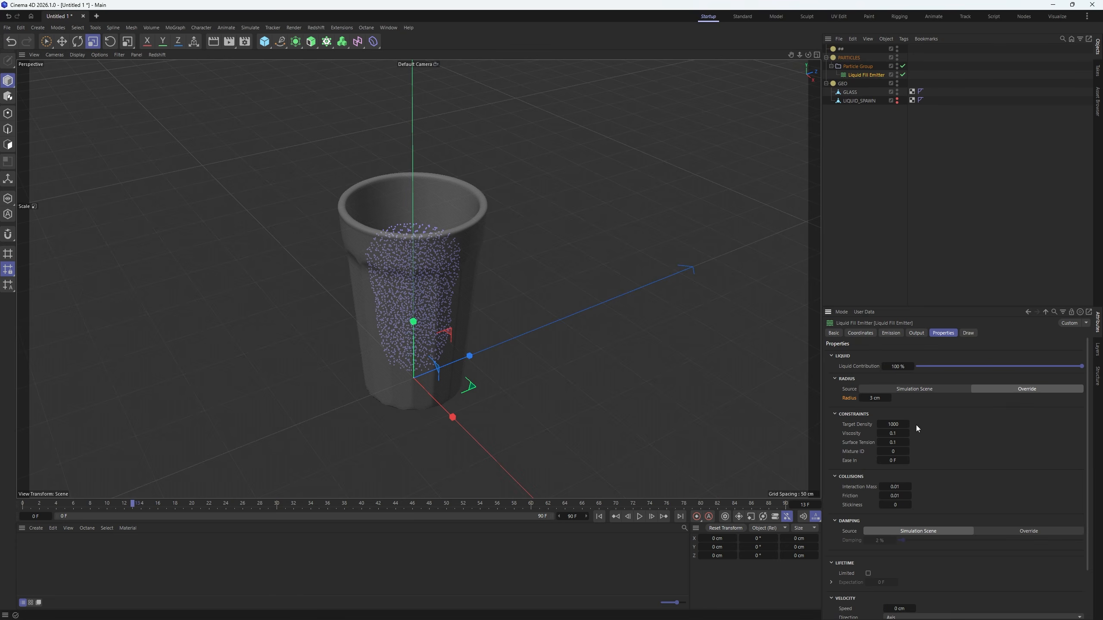
- Enable Draw Radius on Particle Group with a draw size of 0.001 and inspect the particles up close
click(859, 66)
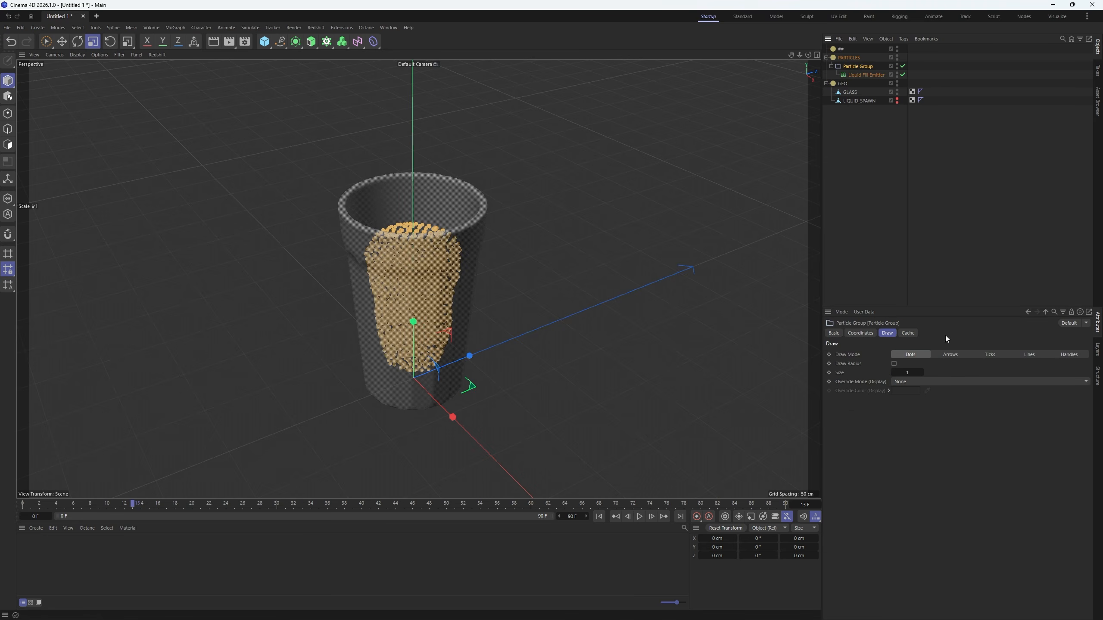
click(893, 363)
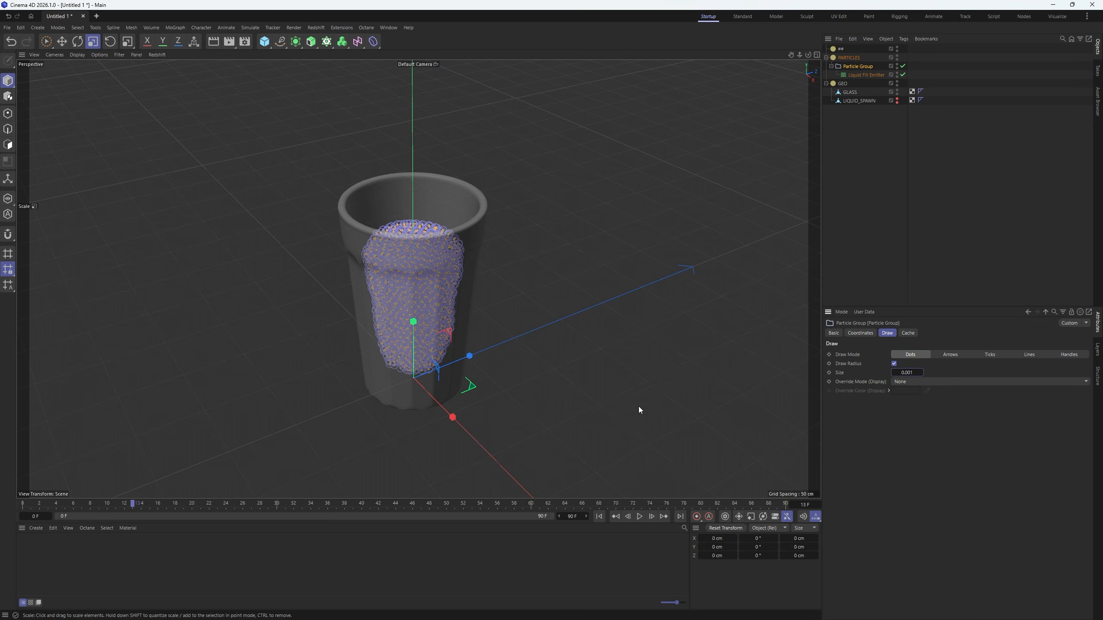
click(910, 256)
scroll(565, 192, up, 8)
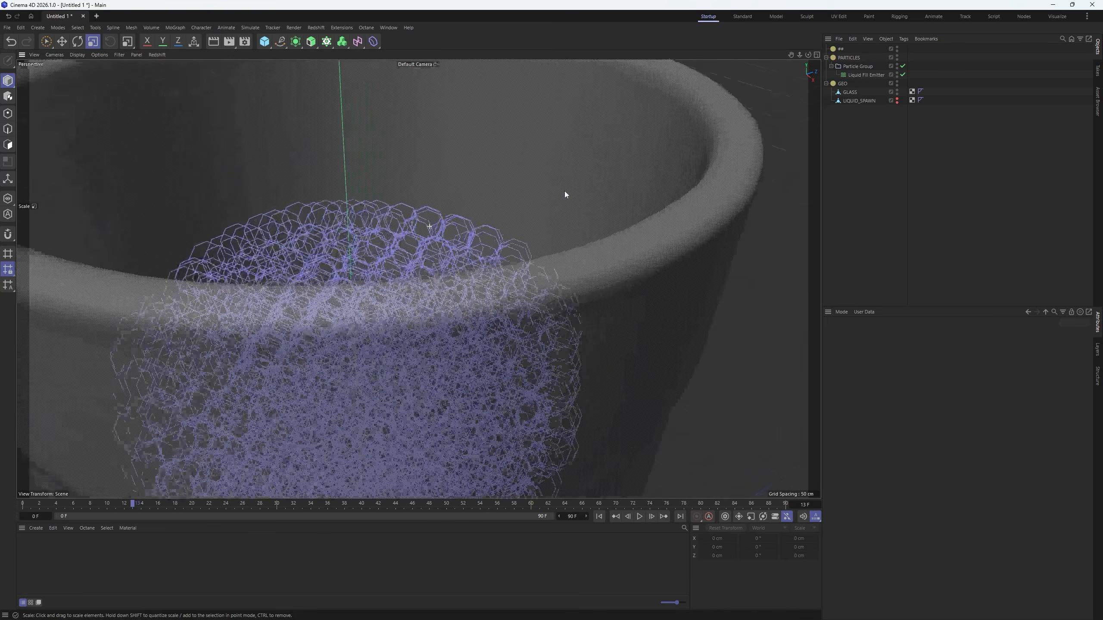
scroll(564, 192, down, 8)
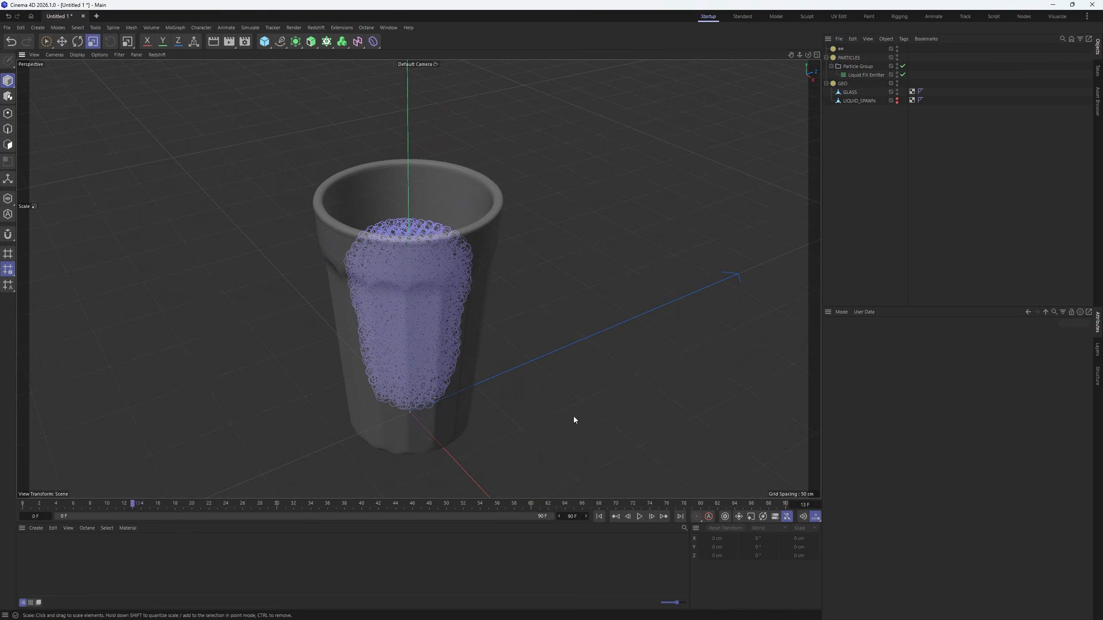
- Add a Collider tag to GLASS and set its general collision side to Both
right_click(852, 92)
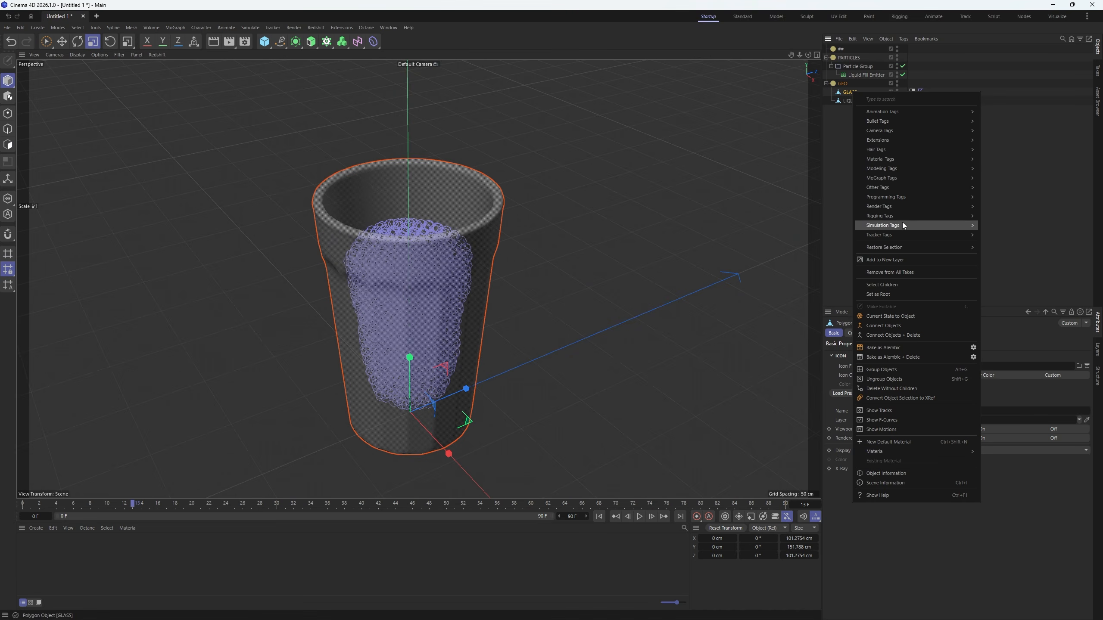
mouse_move(901, 225)
click(998, 345)
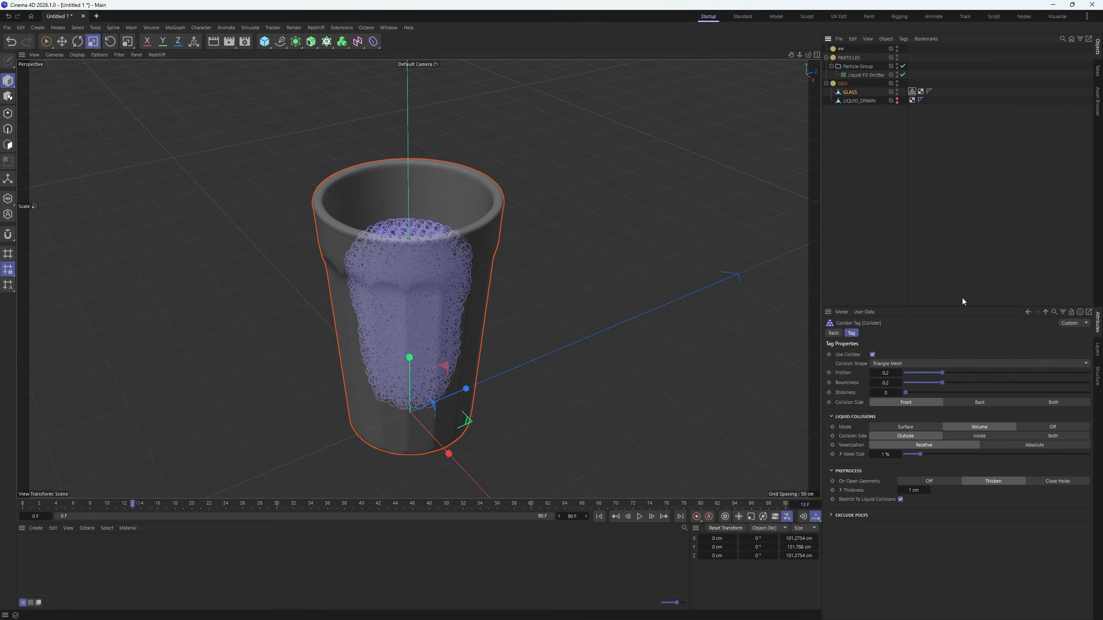
click(1071, 404)
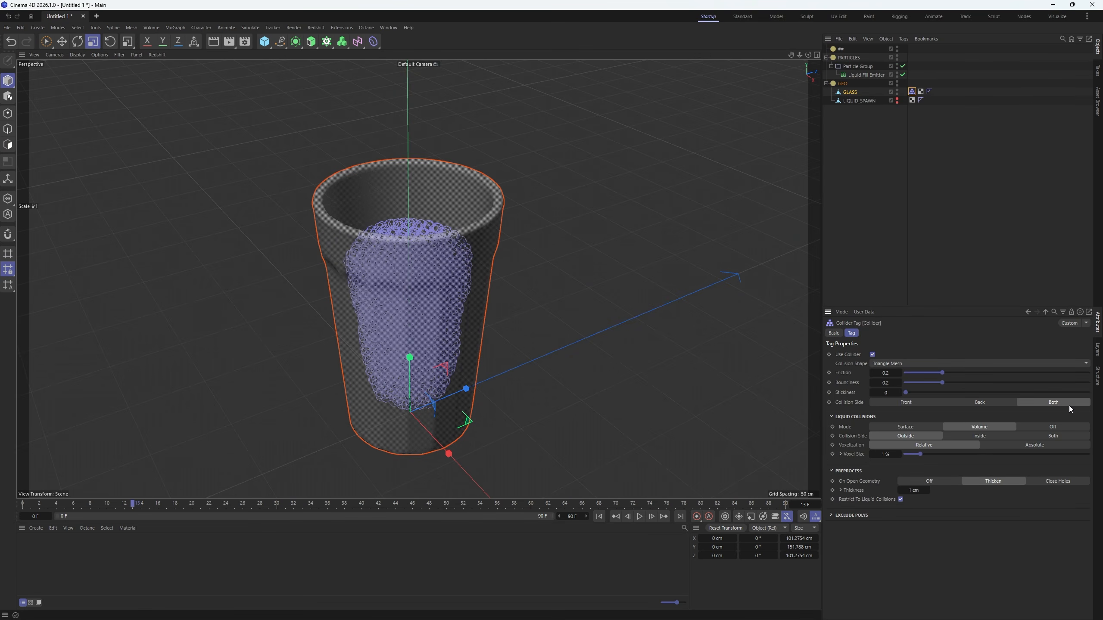
- Add a Gravity force and place it inside Particle Group below the Liquid Fill Emitter
click(250, 27)
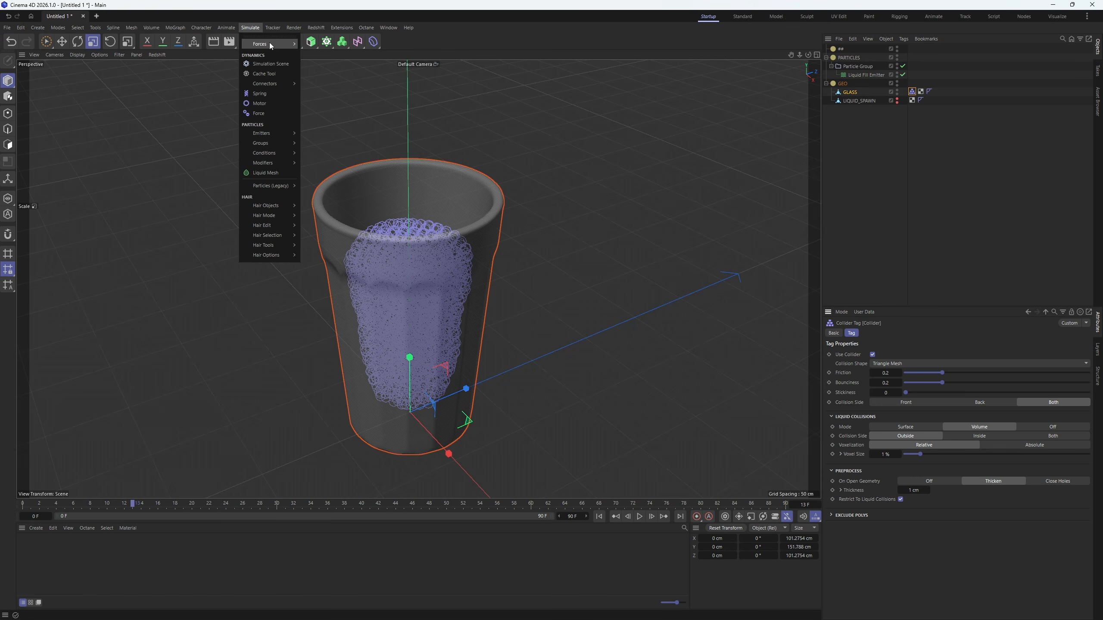
mouse_move(270, 44)
click(319, 107)
drag(844, 48, 851, 82)
click(895, 267)
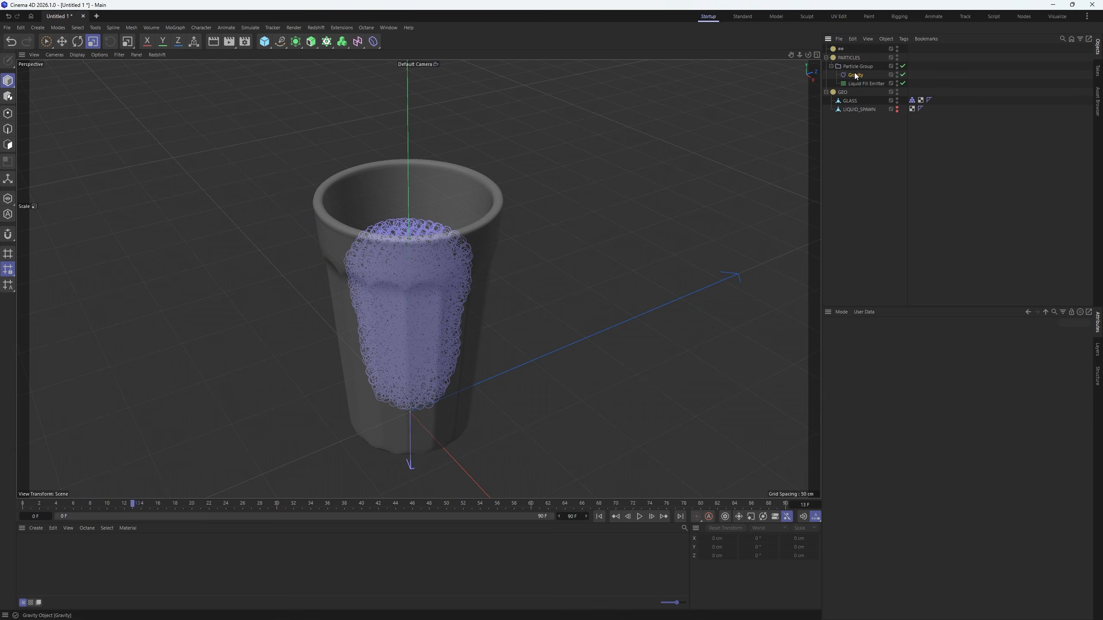
drag(853, 60, 860, 87)
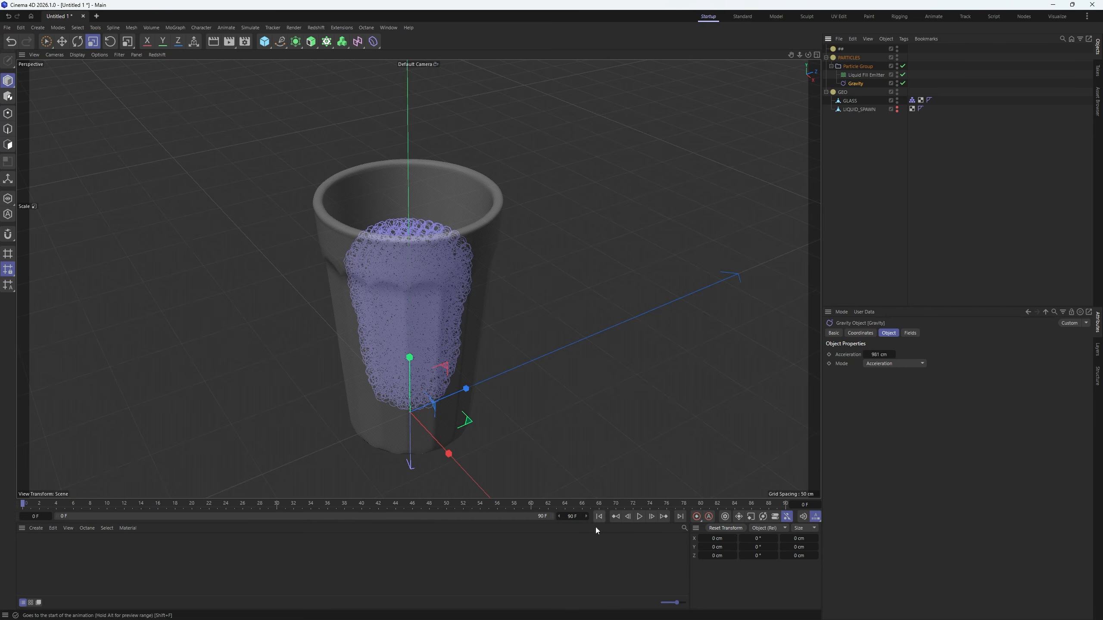
- Play the simulation with the Gravity force and inspect how the particles settle against the glass walls and base
click(642, 517)
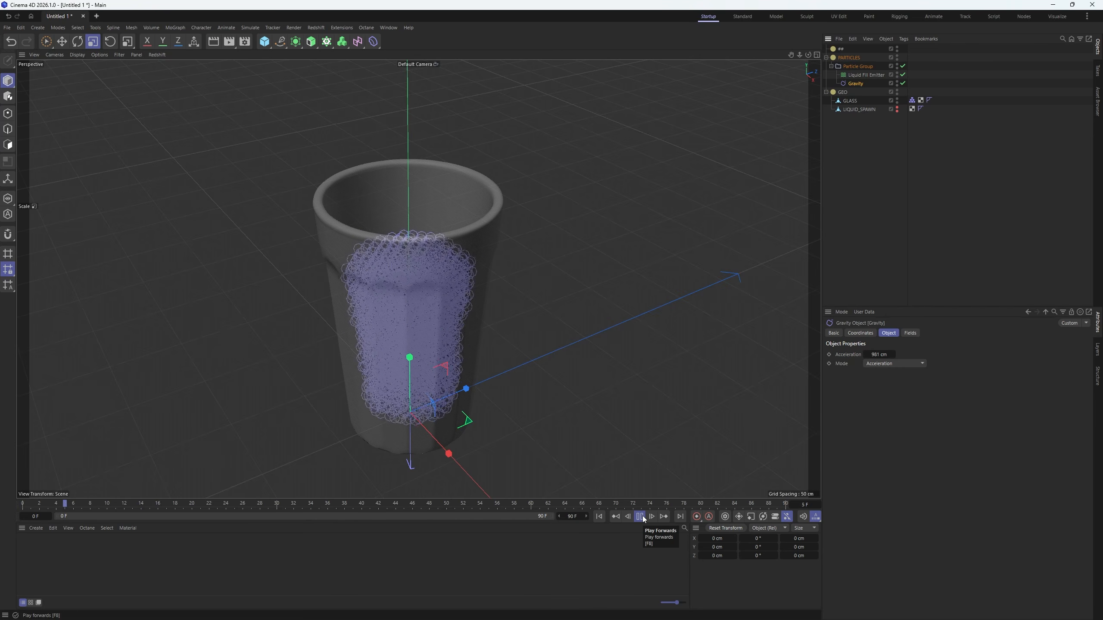
click(641, 517)
scroll(440, 322, up, 1)
alt+right_drag(439, 318, 488, 270)
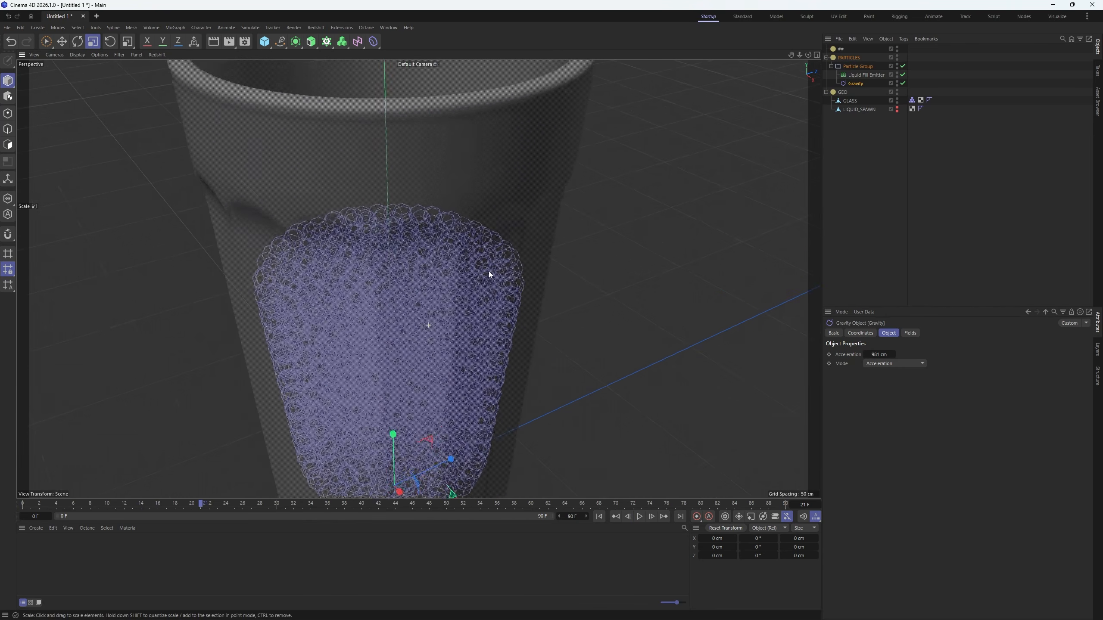
alt+drag(489, 271, 453, 242)
alt+right_drag(453, 242, 421, 260)
alt+drag(420, 260, 418, 288)
scroll(419, 289, up, 3)
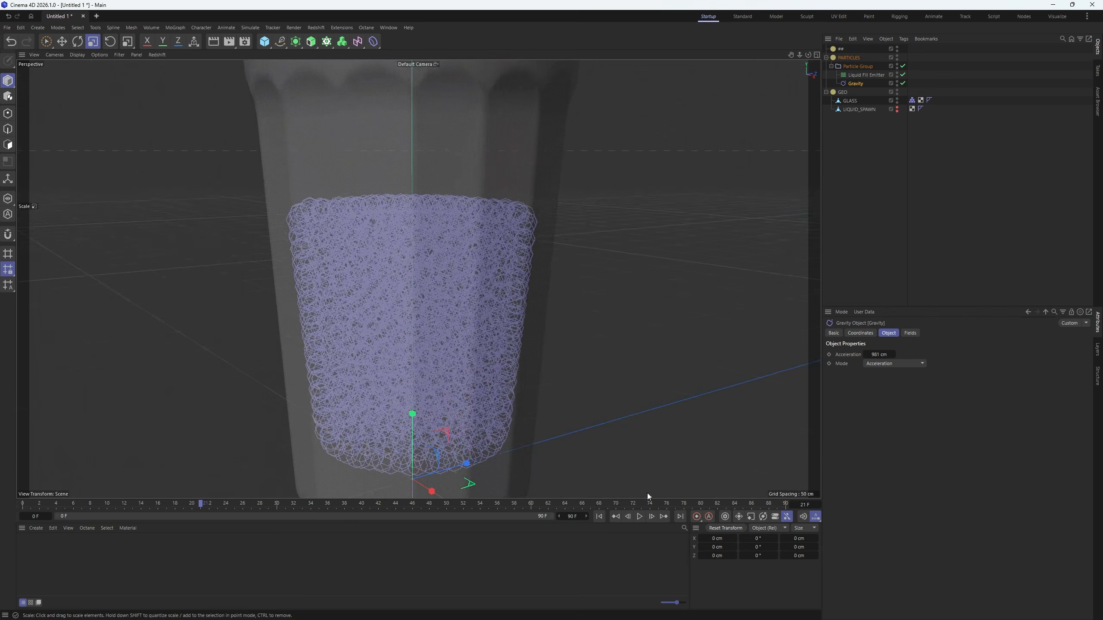
- Set the liquid collision mode of GLASS's Collider tag to Surface while the simulation plays
click(640, 517)
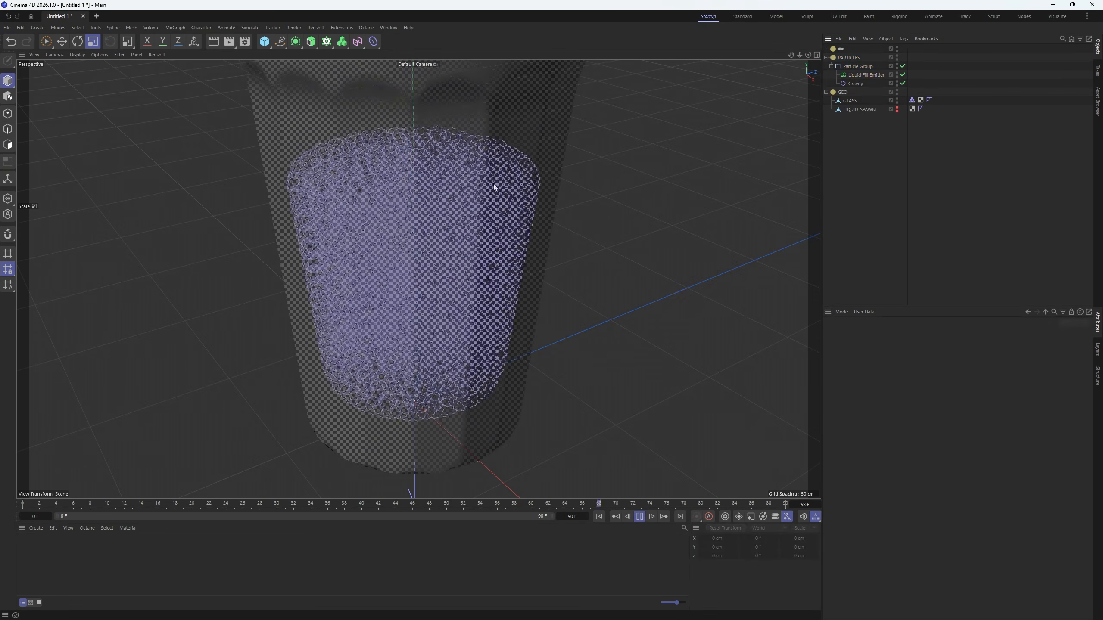
click(912, 100)
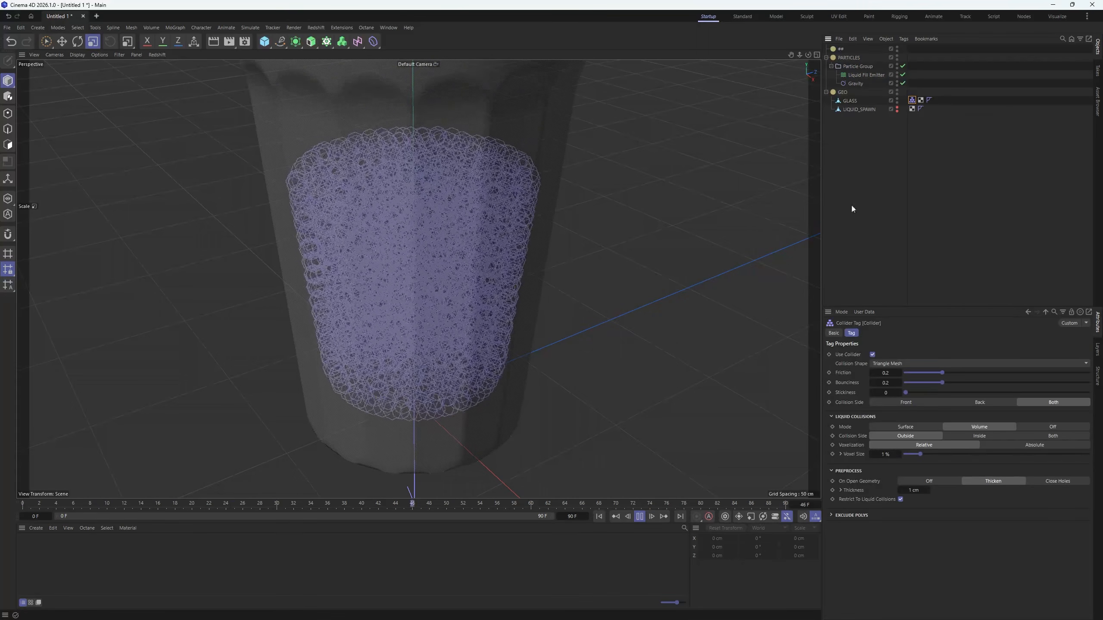
click(886, 426)
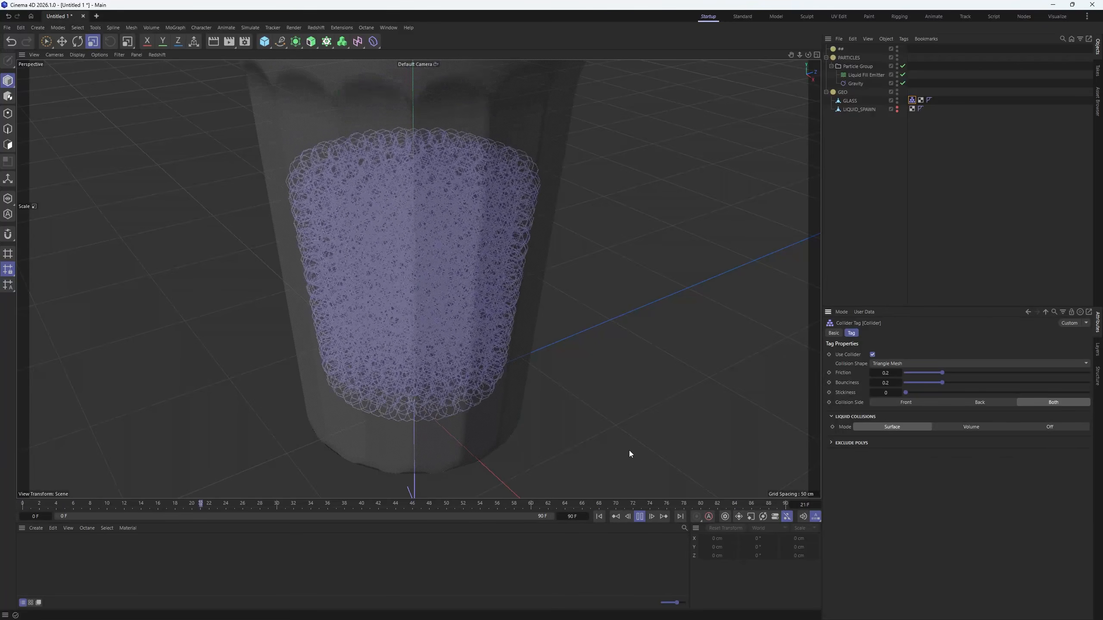
- Extend the animation's end frame to 333
drag(800, 55, 784, 57)
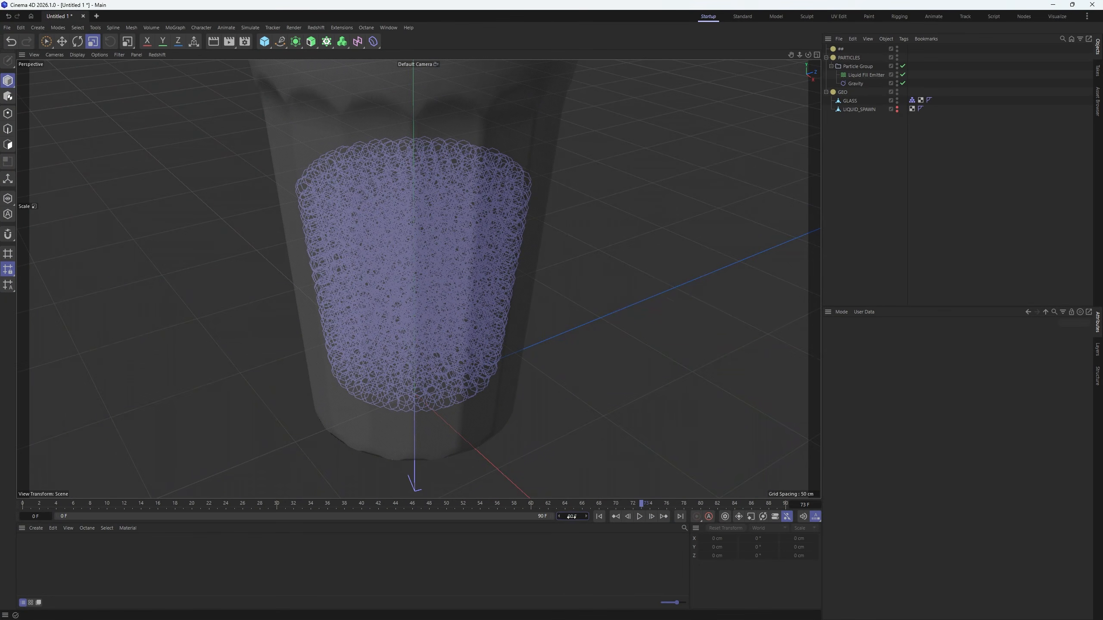
text(333)
key(Return)
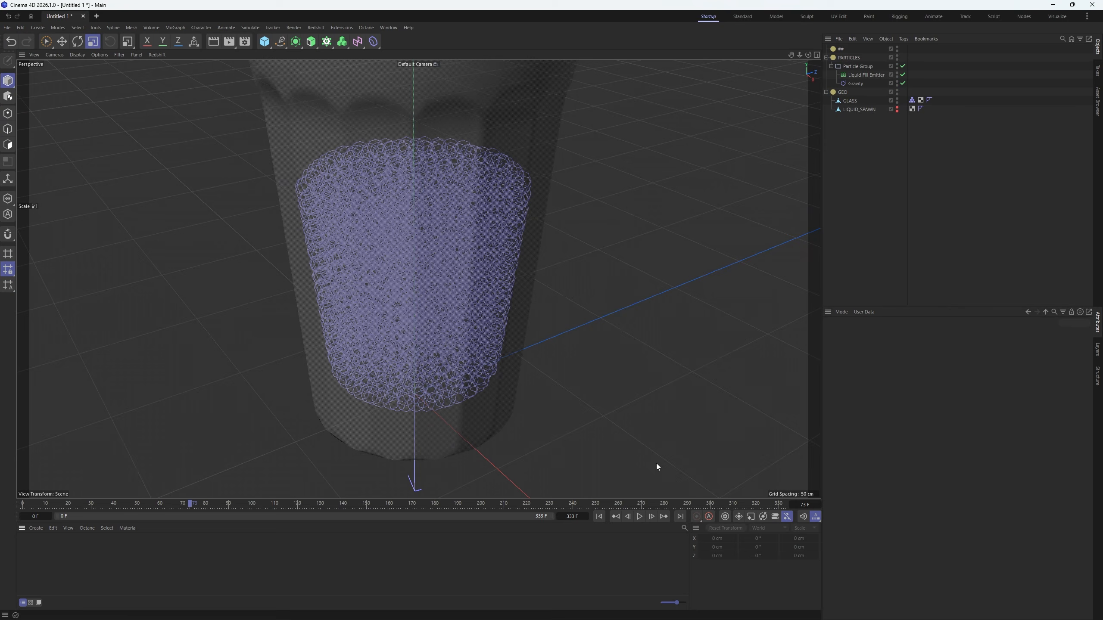
- Override the Liquid Fill Emitter's emission resolution and check Particle Group's total point count in Points mode
click(872, 75)
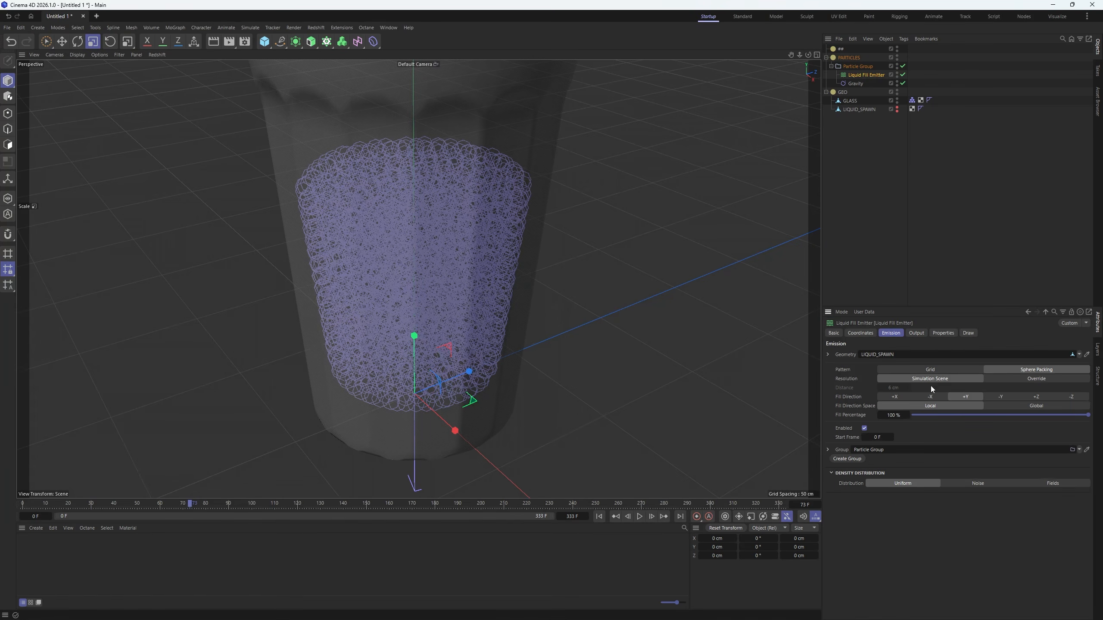
click(1002, 379)
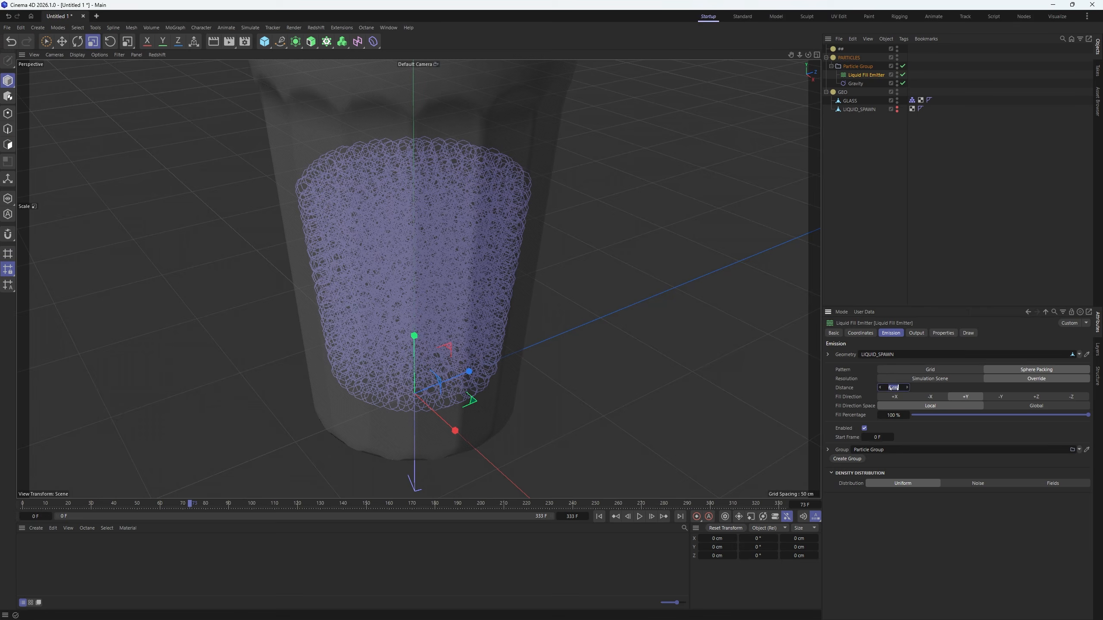
click(857, 66)
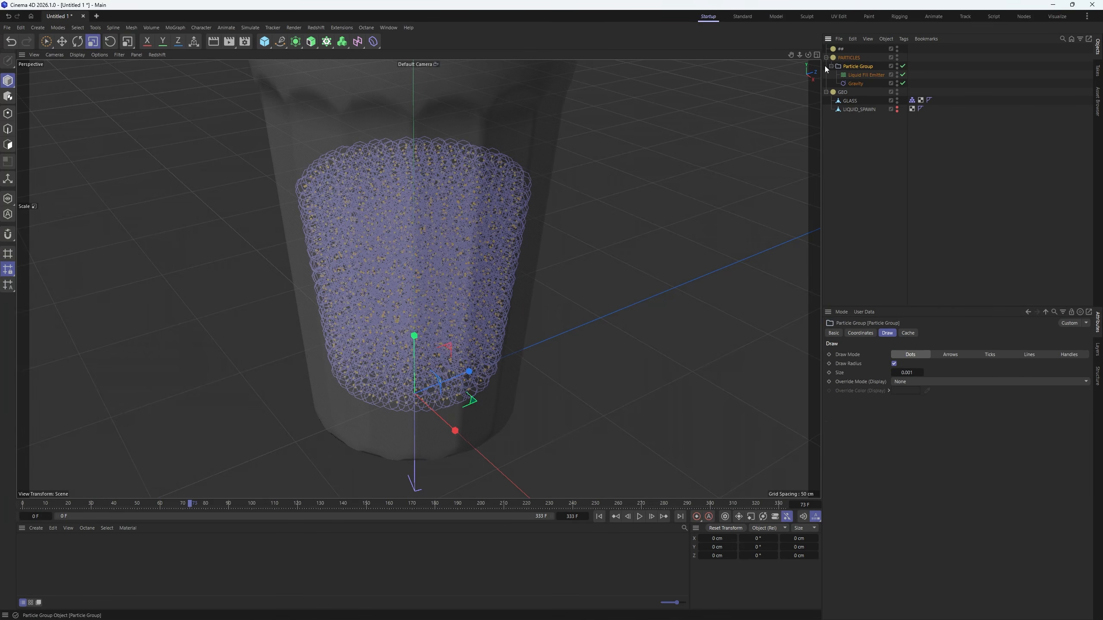
click(7, 114)
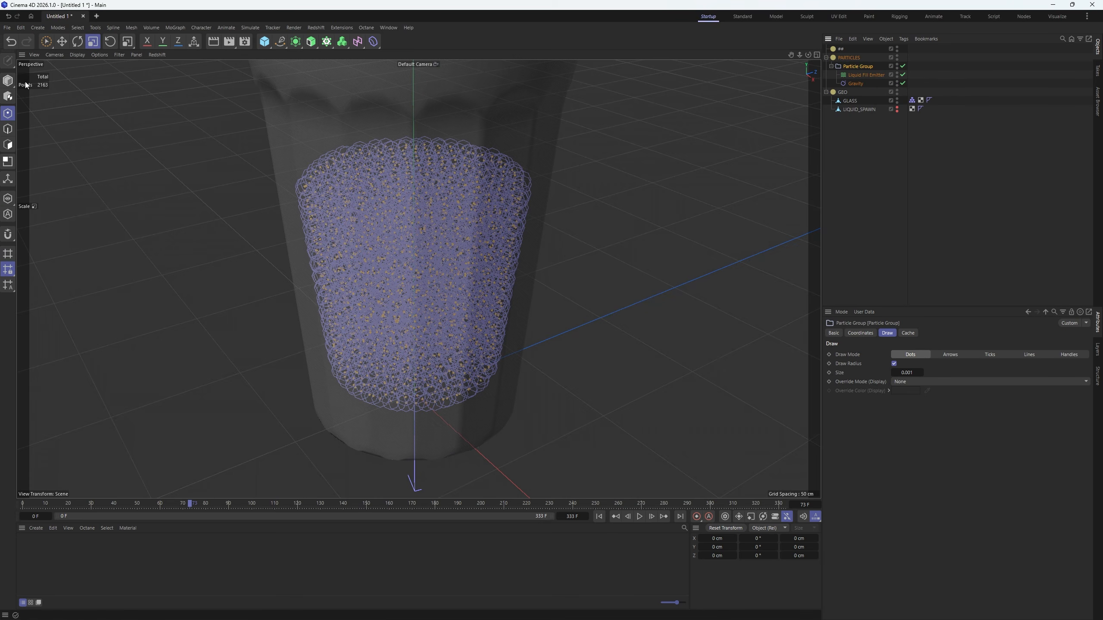
click(868, 75)
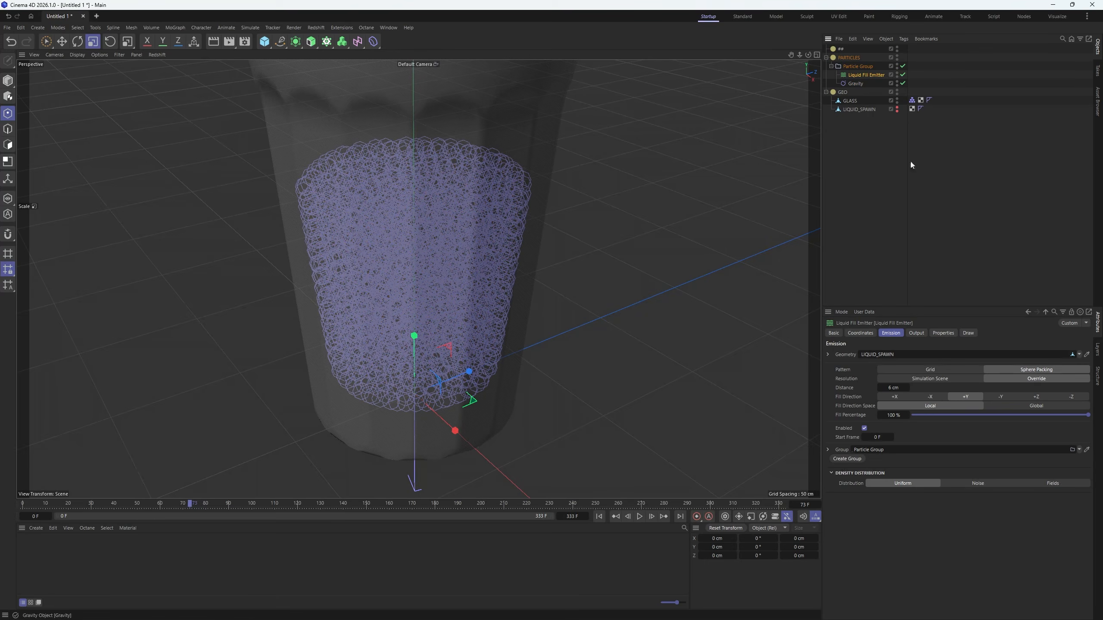
click(890, 387)
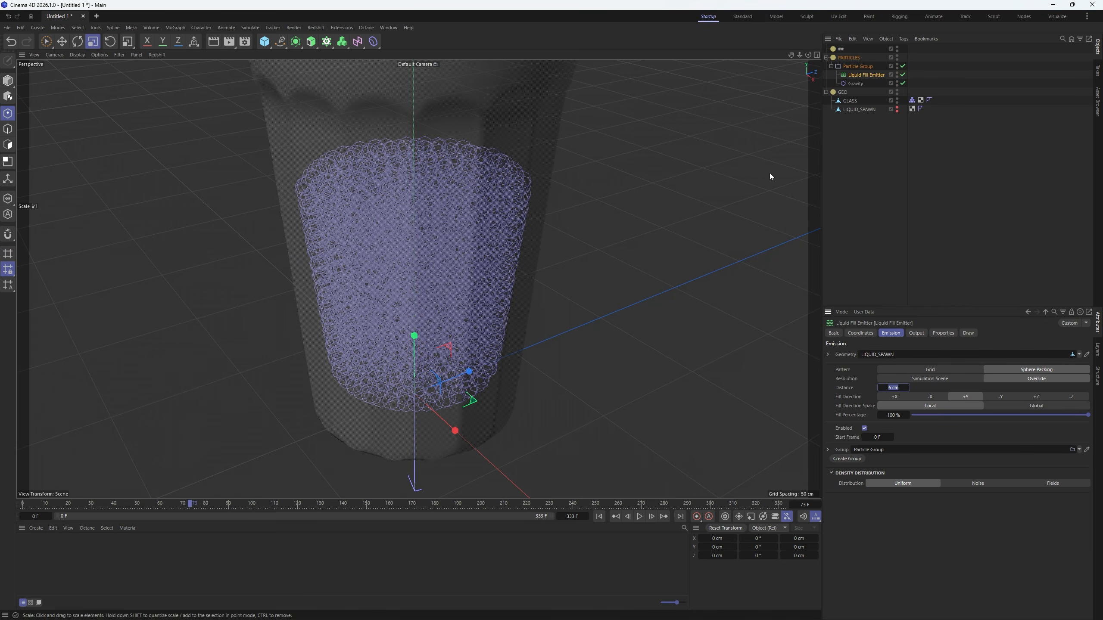
click(858, 66)
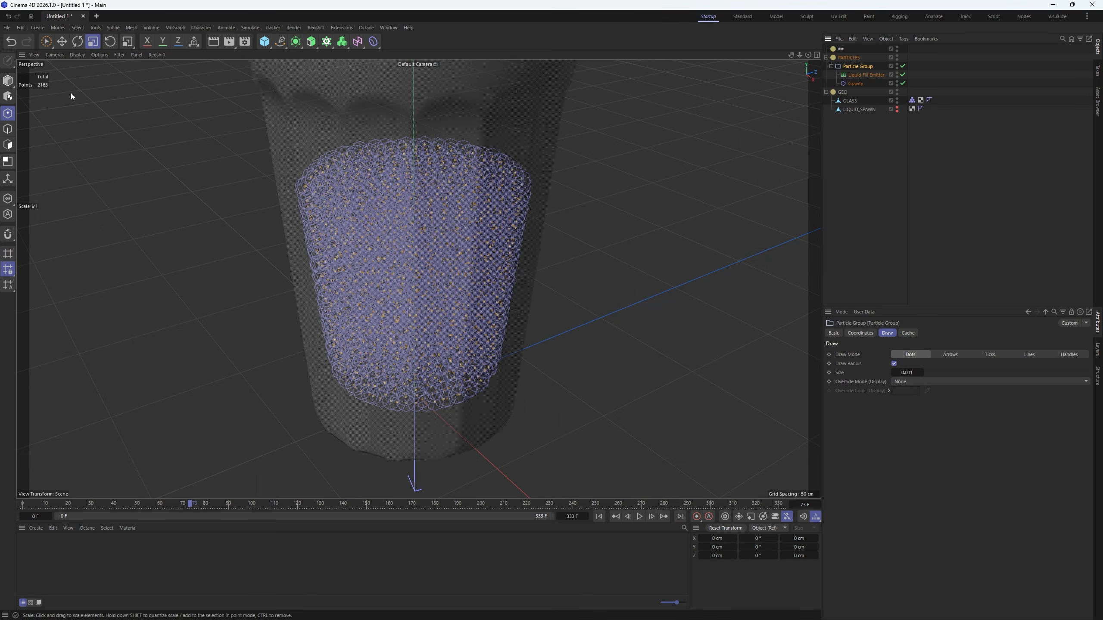
- Set the Liquid Fill Emitter's emission Distance to 4 cm and replay the simulation from the first frame
click(854, 74)
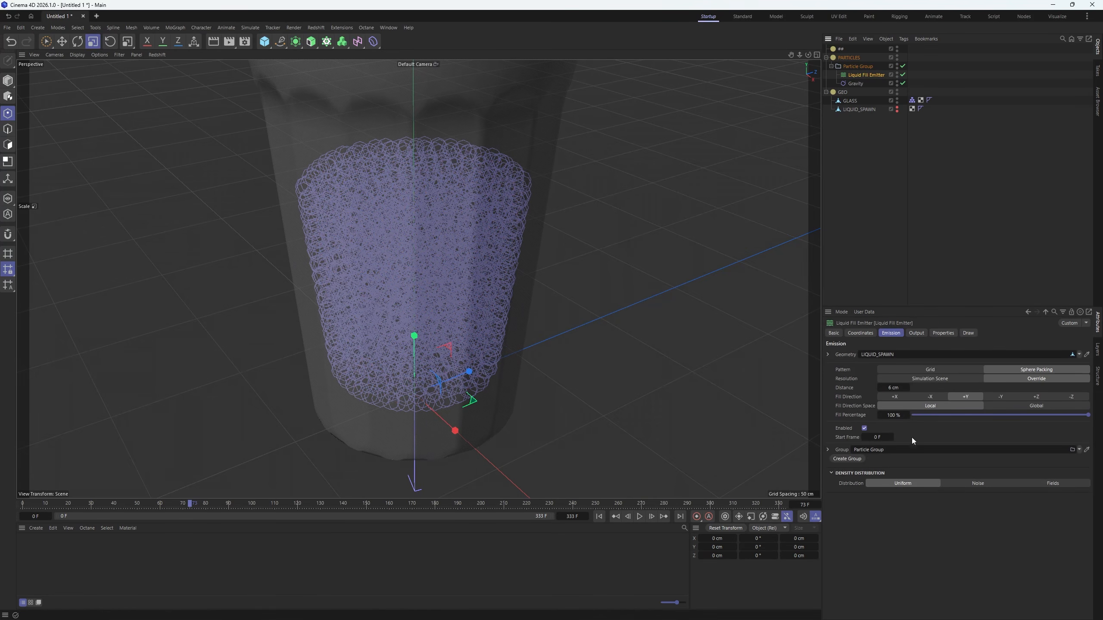
click(893, 387)
text(4)
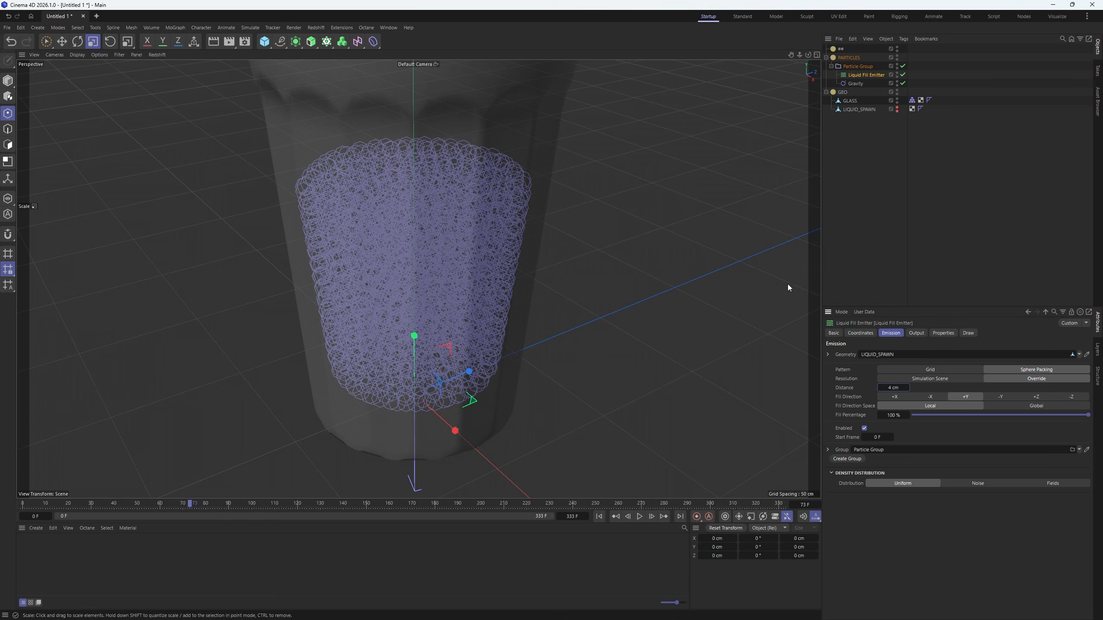
click(599, 516)
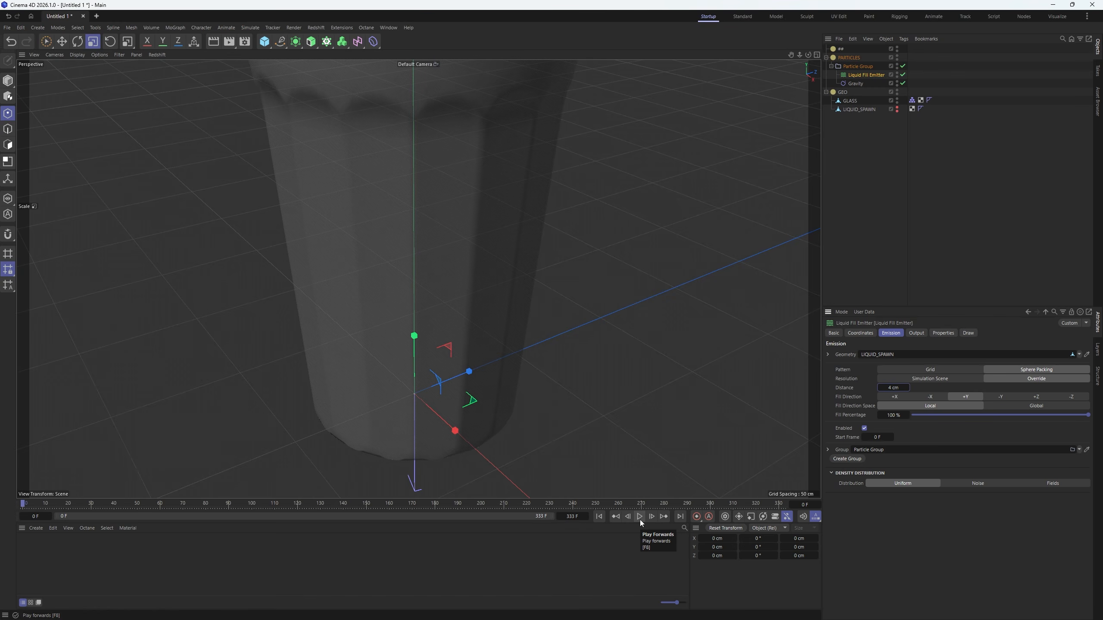
click(640, 520)
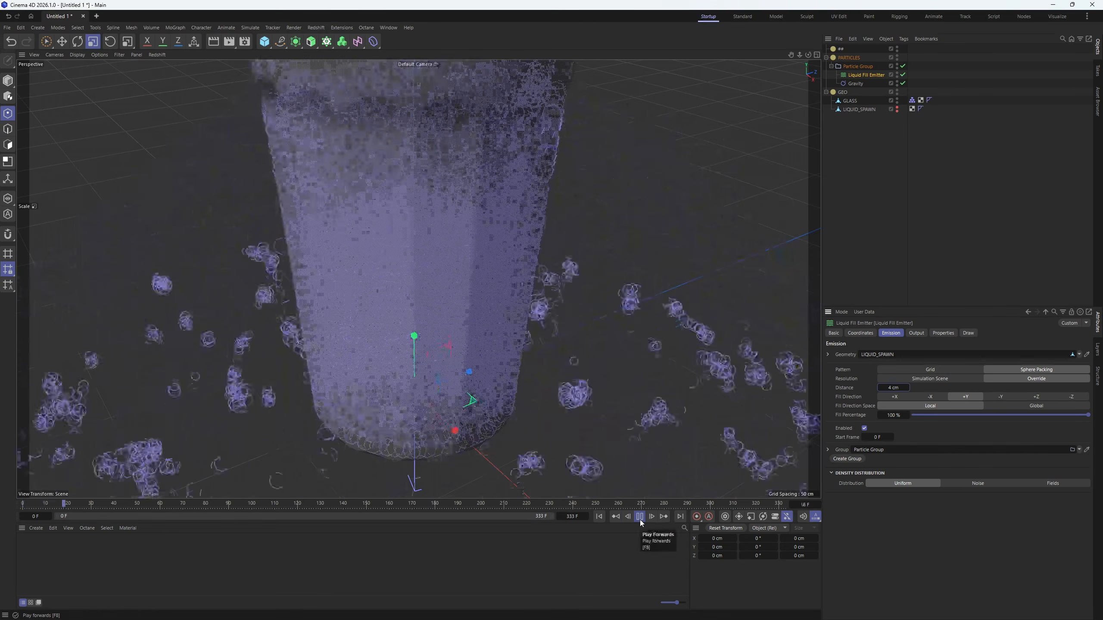
click(640, 517)
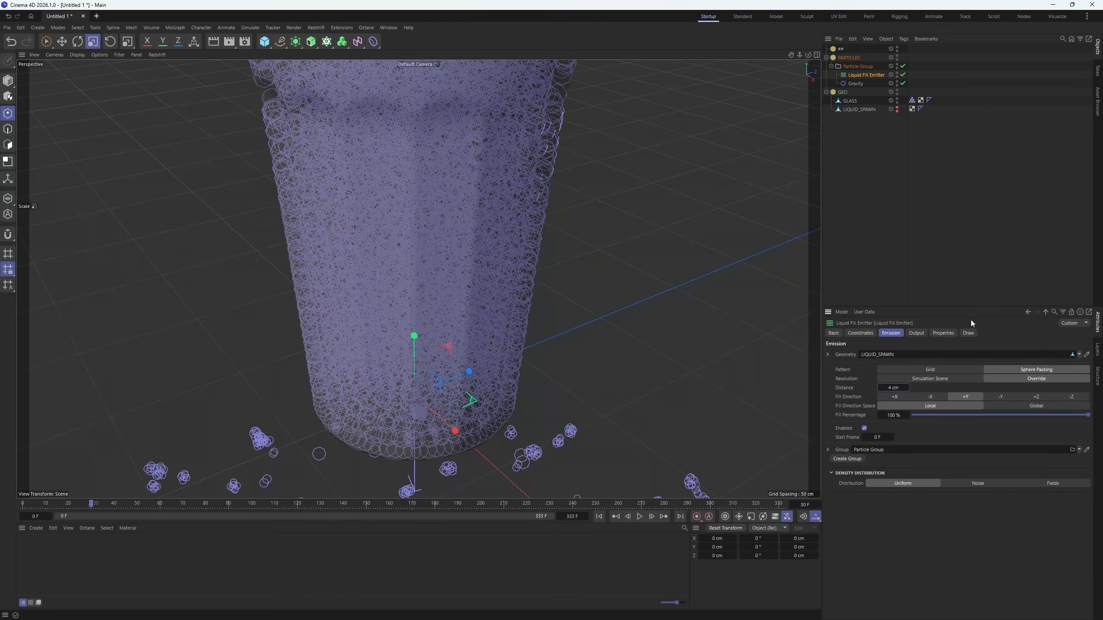
- Set the emitter's particle Radius to 2 cm, replaying the simulation to check particle behaviour and Particle Group's point count
click(943, 332)
click(876, 398)
text(2)
key(Return)
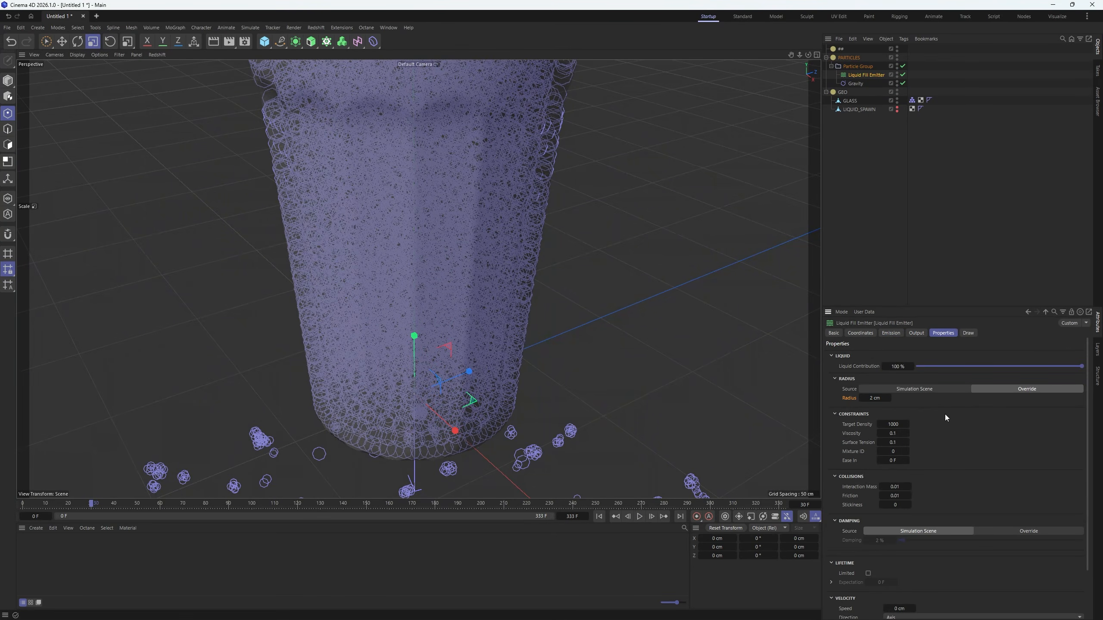
click(599, 516)
click(640, 516)
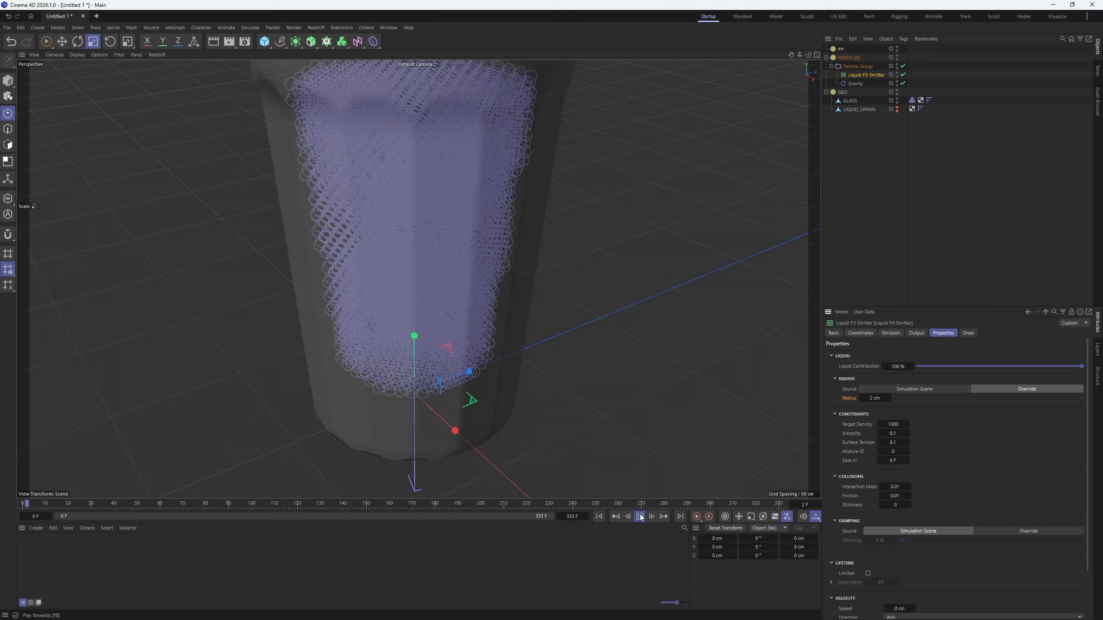
click(640, 516)
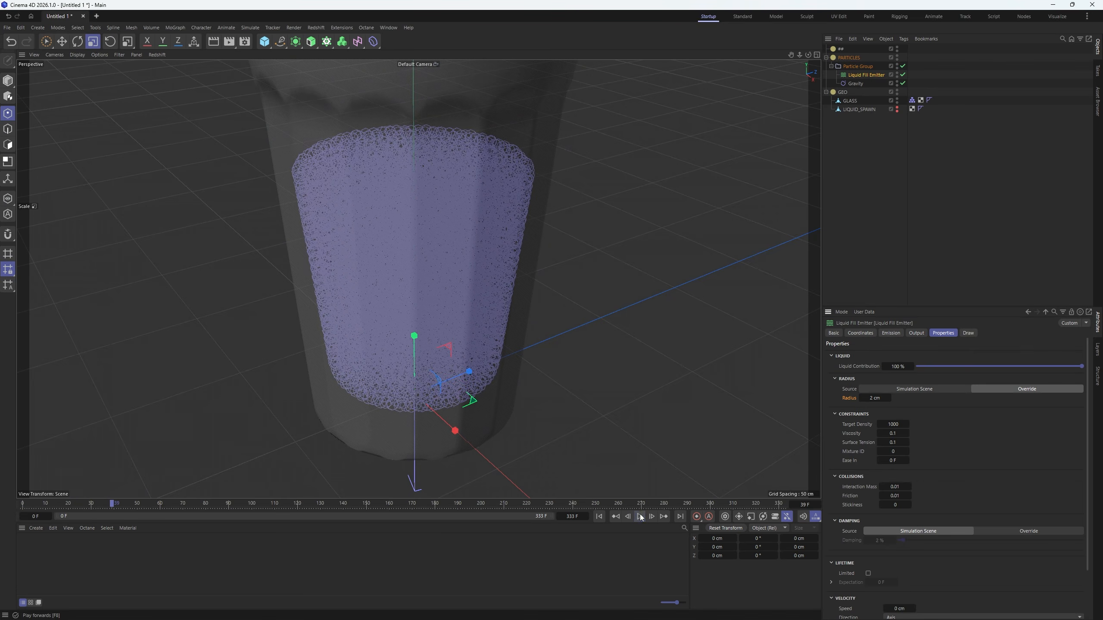
click(857, 66)
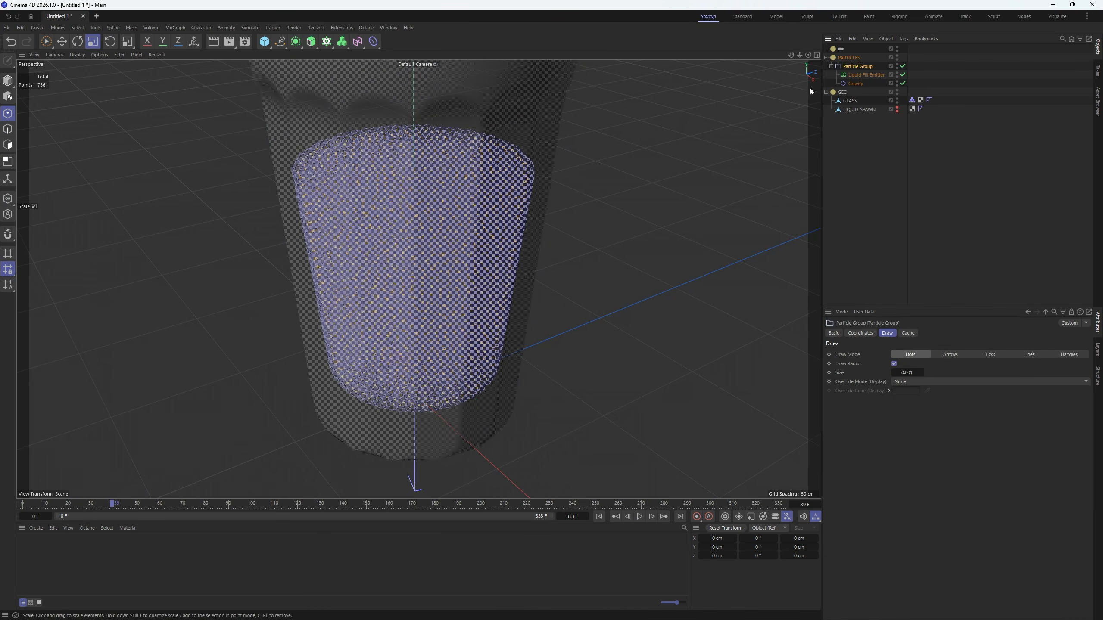
- Try an emission Distance of 2 cm on the Liquid Fill Emitter with a short playback
click(864, 75)
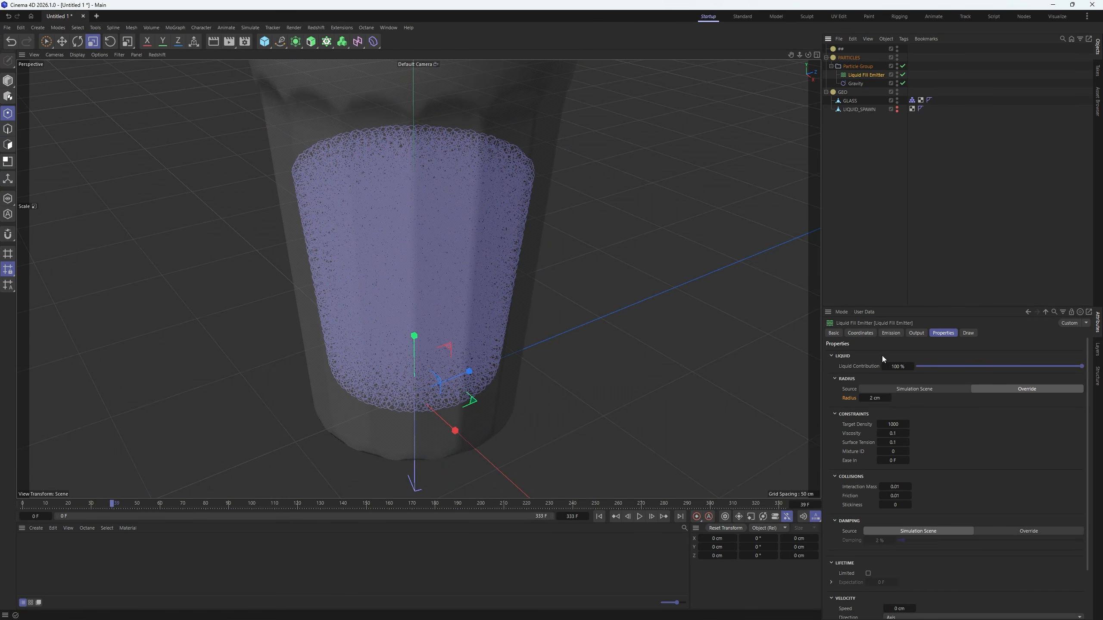
click(898, 333)
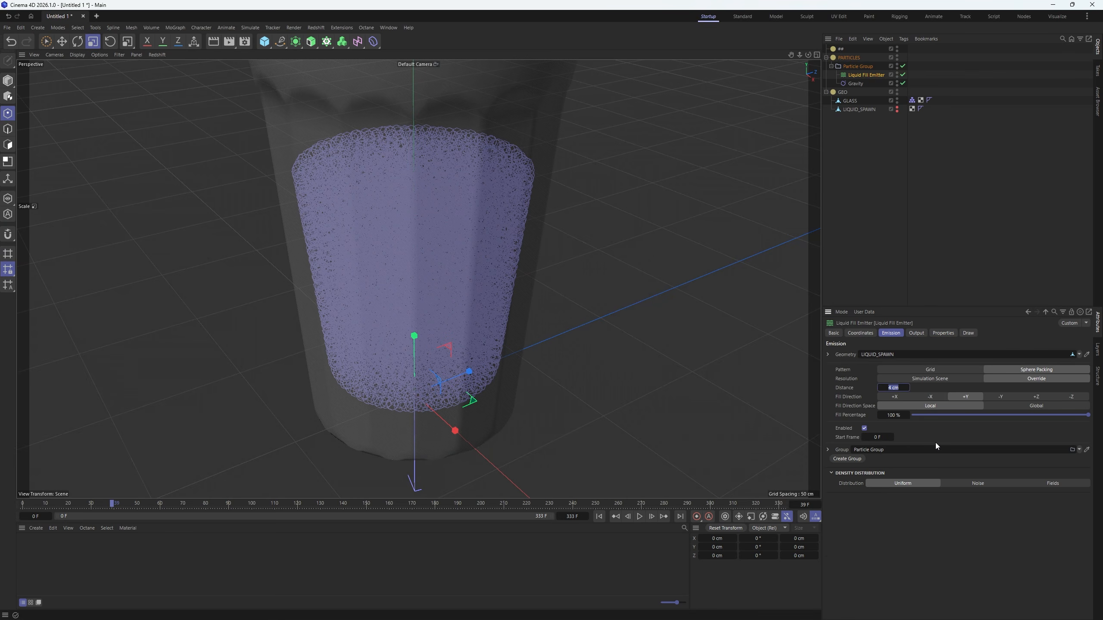
click(943, 333)
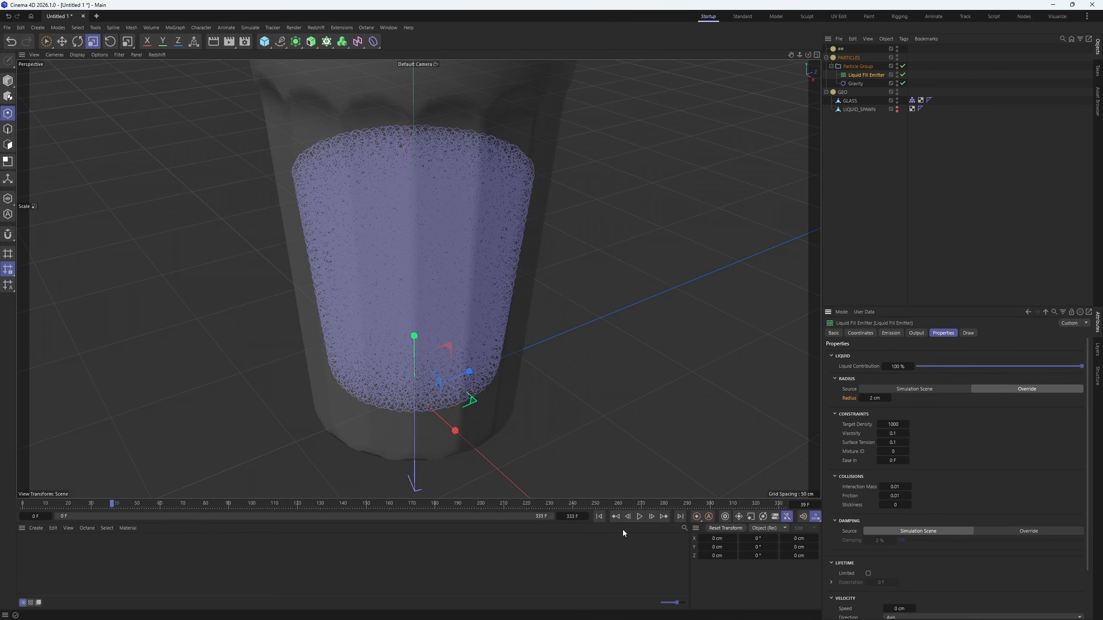
click(639, 517)
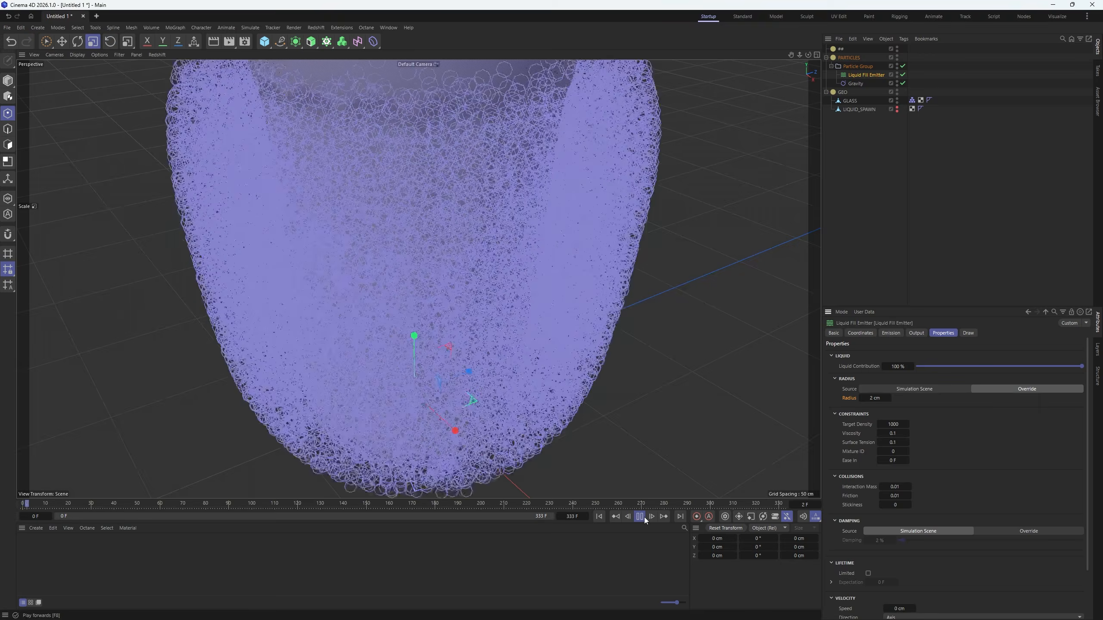
click(645, 517)
- Set the Liquid Fill Emitter's emission Distance to 3 cm and test it with a short playback
click(888, 333)
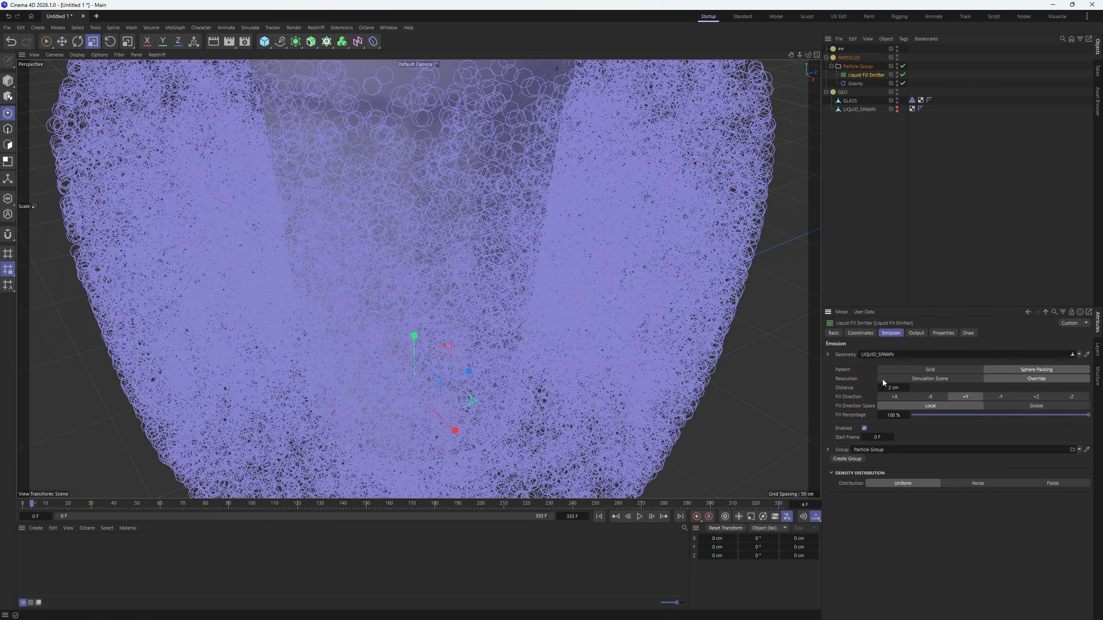
click(888, 387)
text(3)
key(Return)
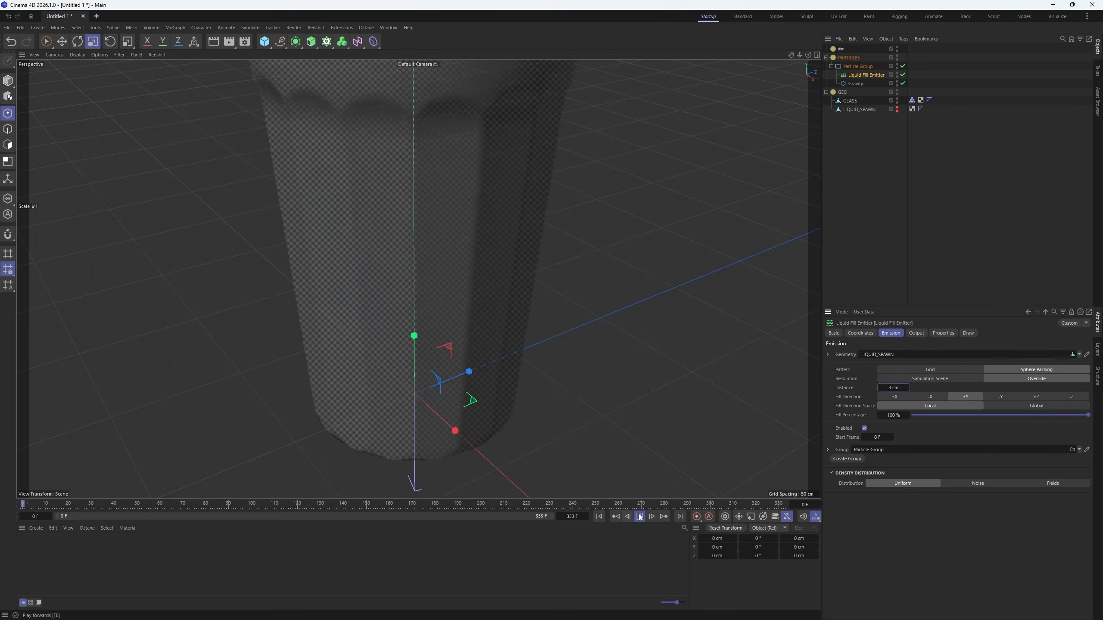
click(640, 516)
click(640, 516)
- Set the emitter's particle Radius to 1.5 cm and replay the simulation to inspect the liquid in the whole glass
click(943, 332)
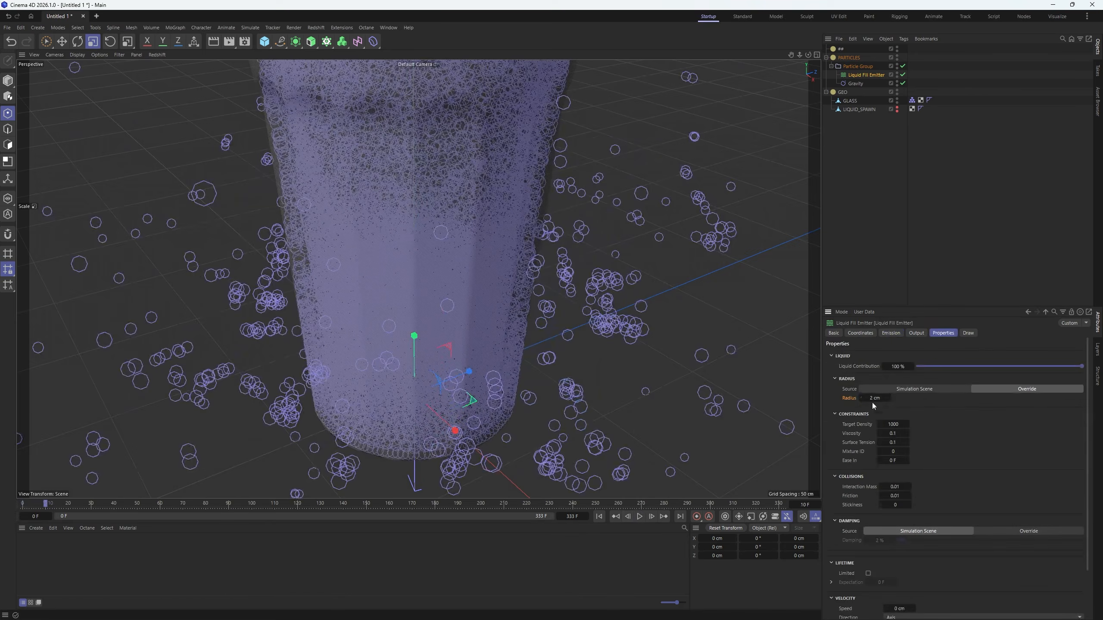
click(874, 398)
text(1.5)
key(Return)
click(639, 516)
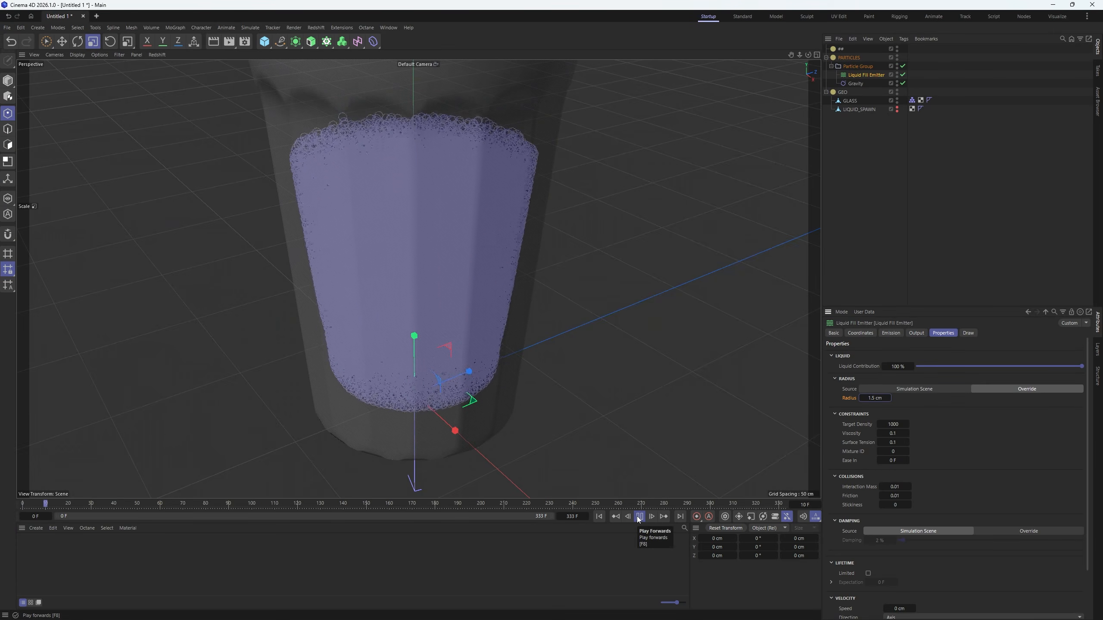
click(638, 517)
scroll(442, 251, down, 4)
scroll(437, 235, up, 1)
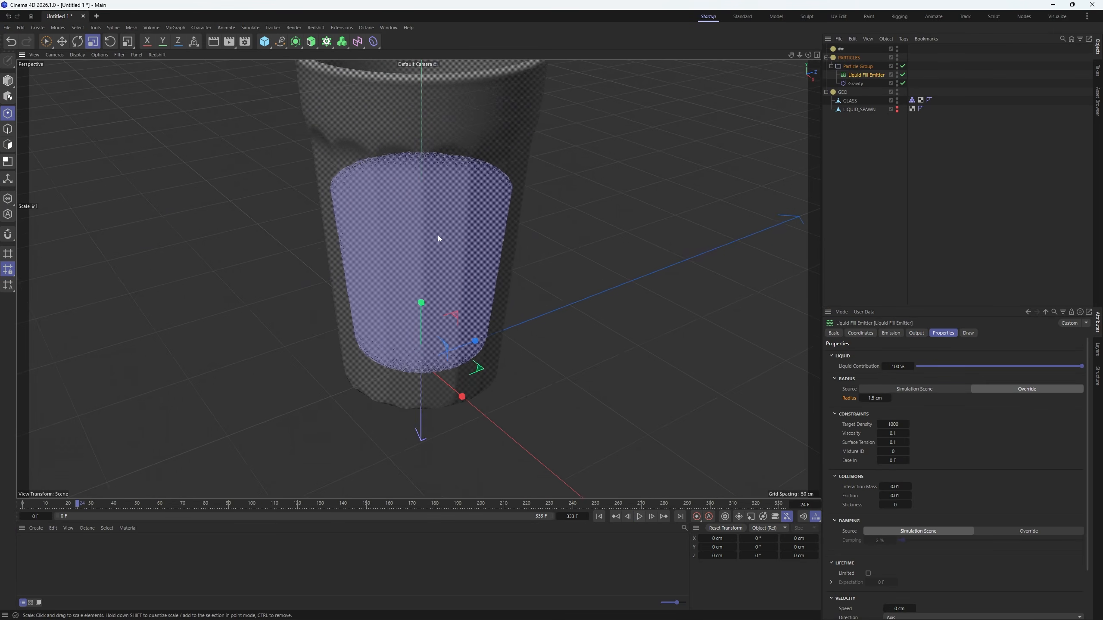
scroll(437, 238, down, 3)
- Set the Liquid Fill Emitter's particle color sample mode to Noise and bring up its gradient settings
click(890, 334)
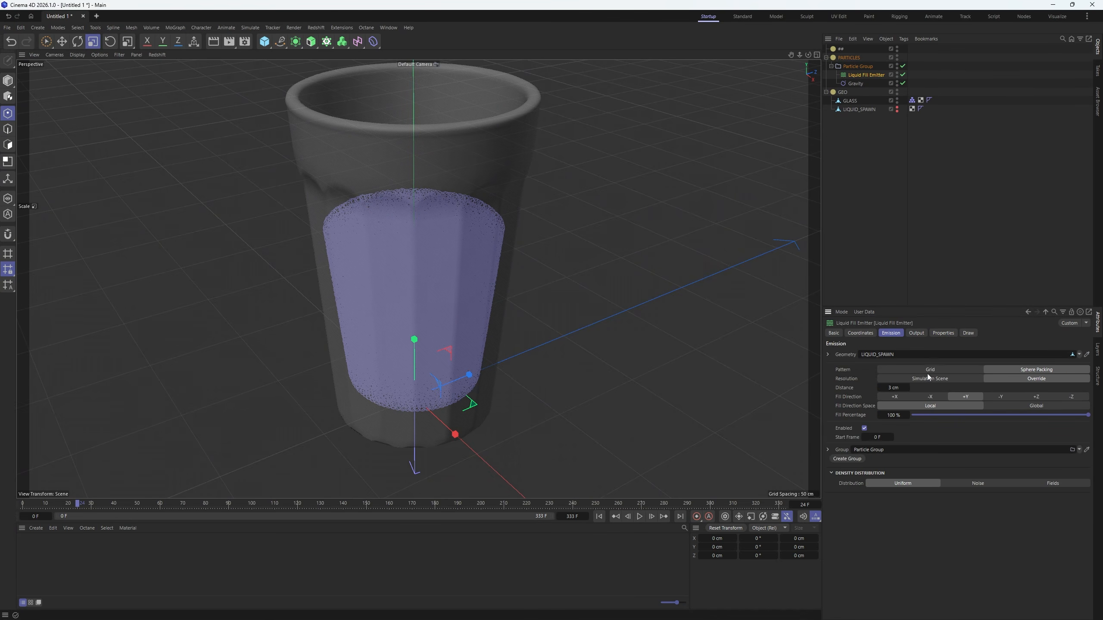
click(946, 333)
scroll(858, 500, down, 3)
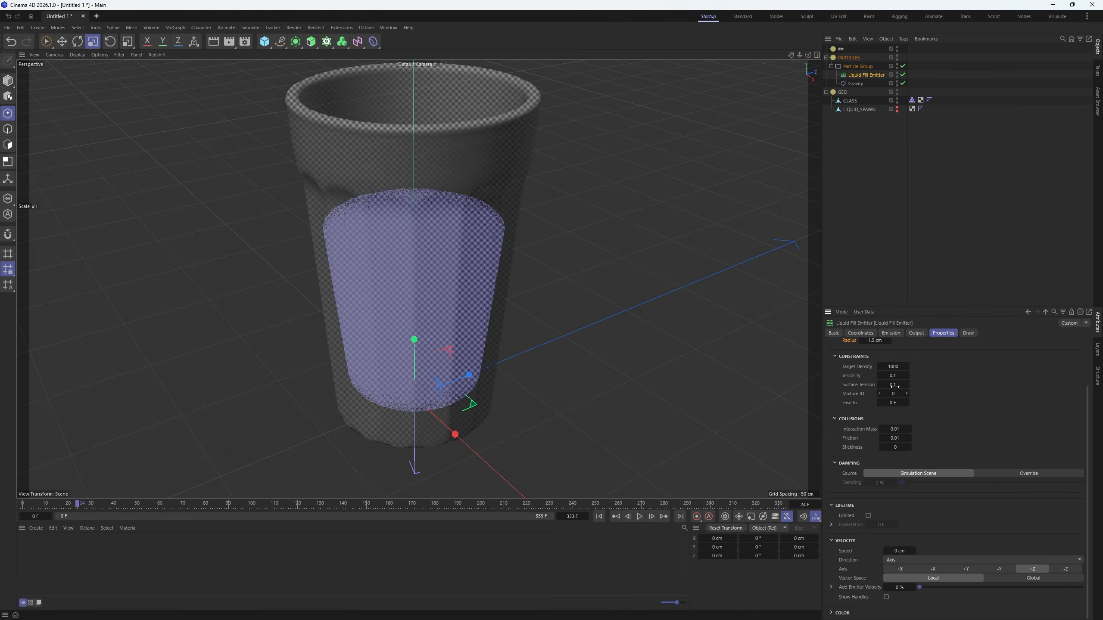
click(842, 612)
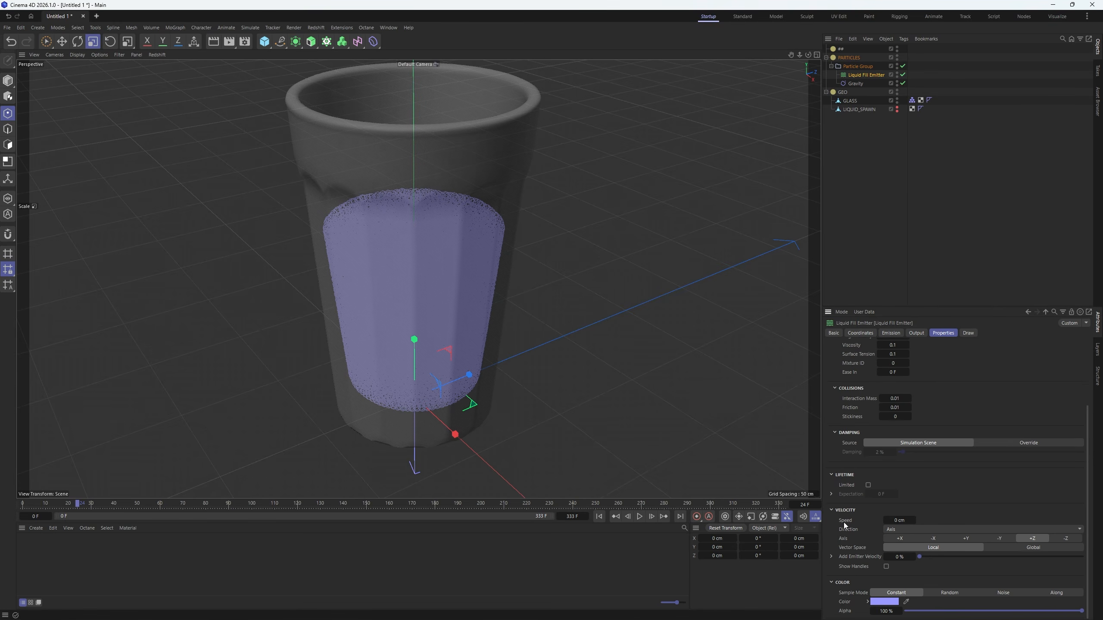
click(1003, 592)
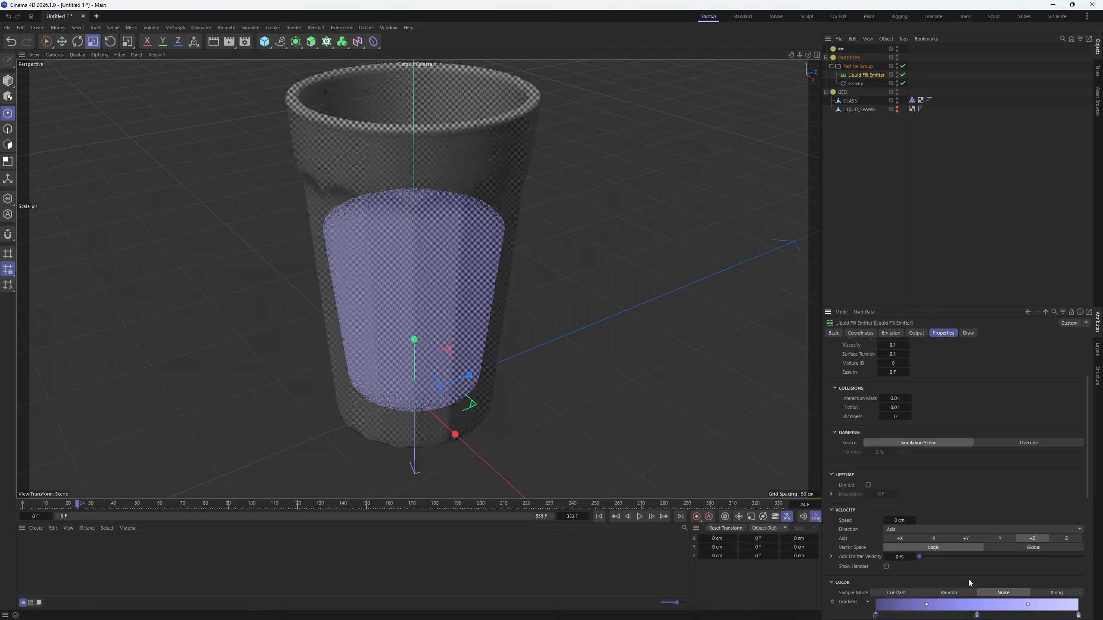
scroll(969, 579, down, 2)
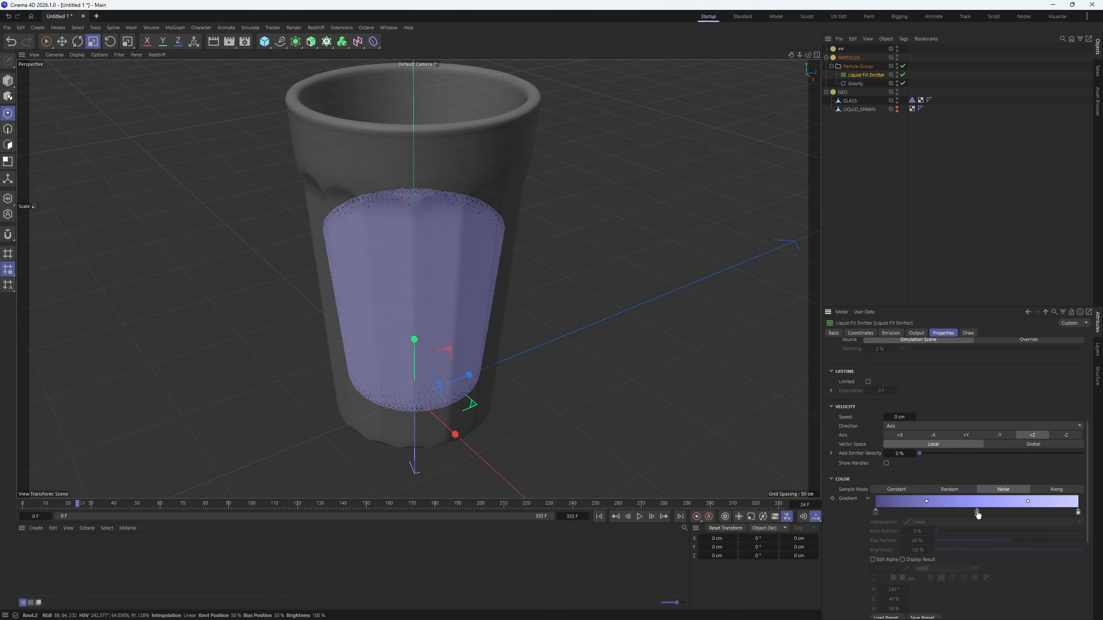
- Make the color gradient's middle knot a saturated blue and move it to the gradient's start in place of the original first knot
double_click(978, 513)
click(980, 537)
click(955, 560)
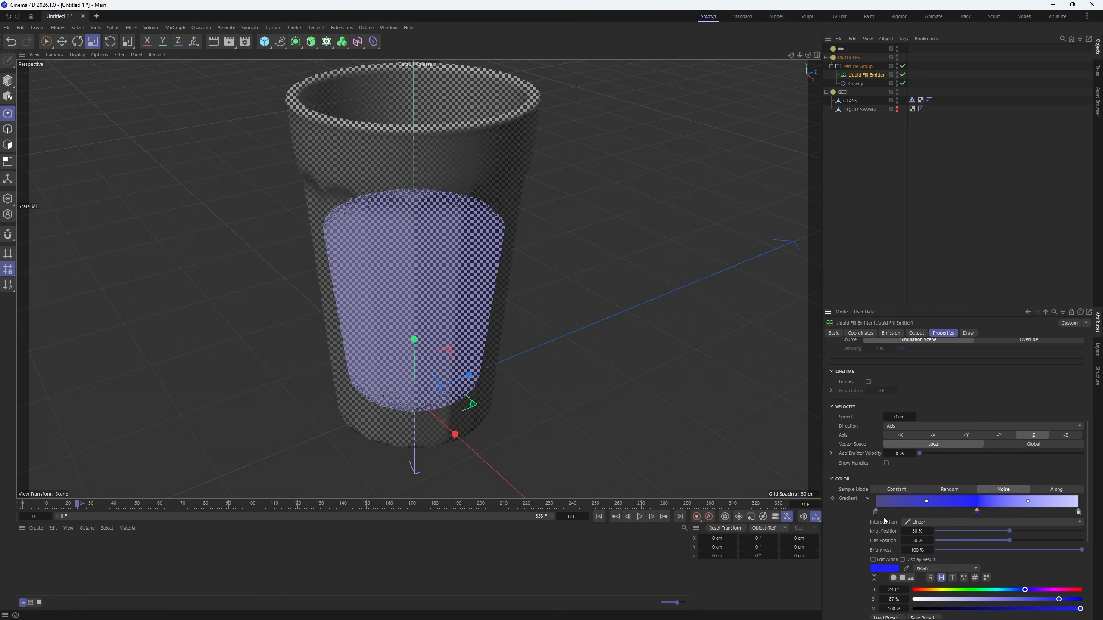
drag(875, 511, 982, 512)
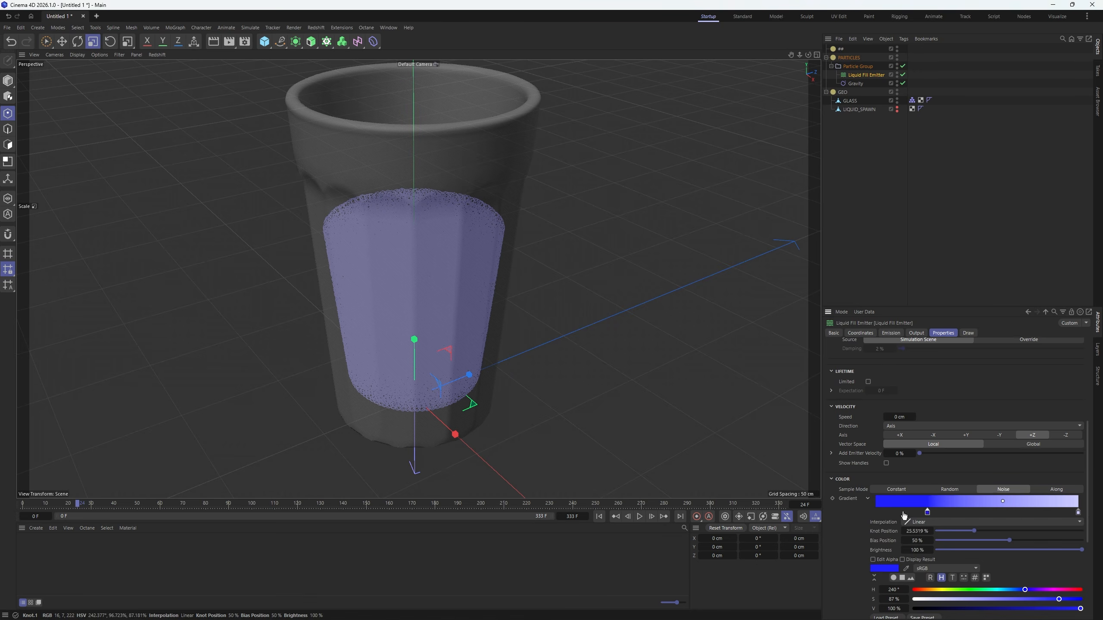
- Set the gradient's end knot to white with 0% saturation and replay the simulation to check the particle colors
double_click(1078, 513)
drag(896, 539, 864, 540)
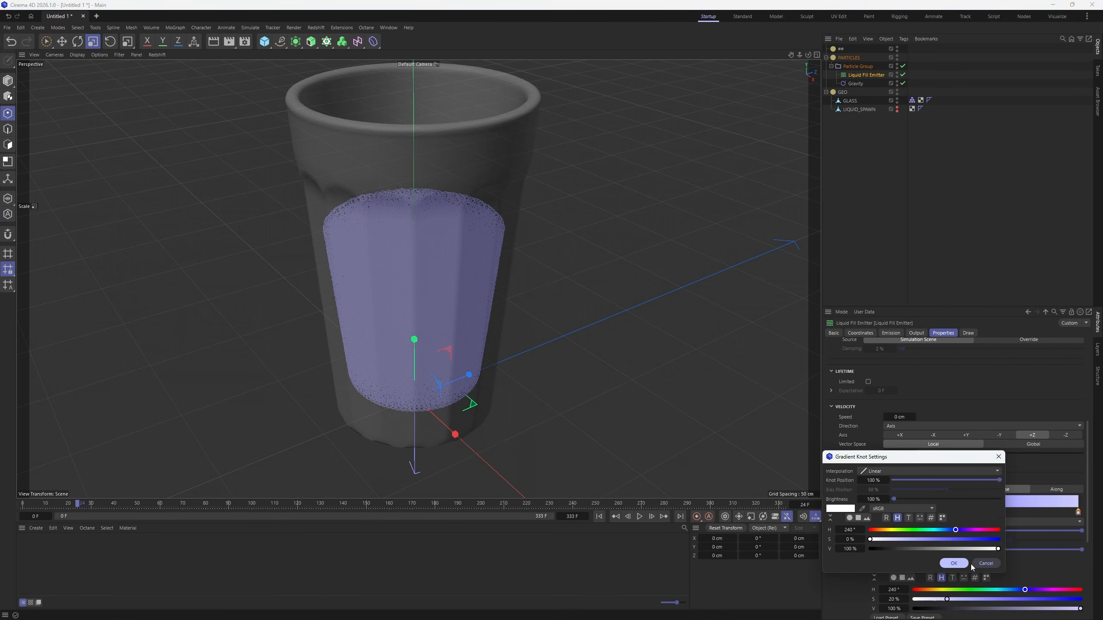
click(960, 563)
click(600, 517)
click(638, 516)
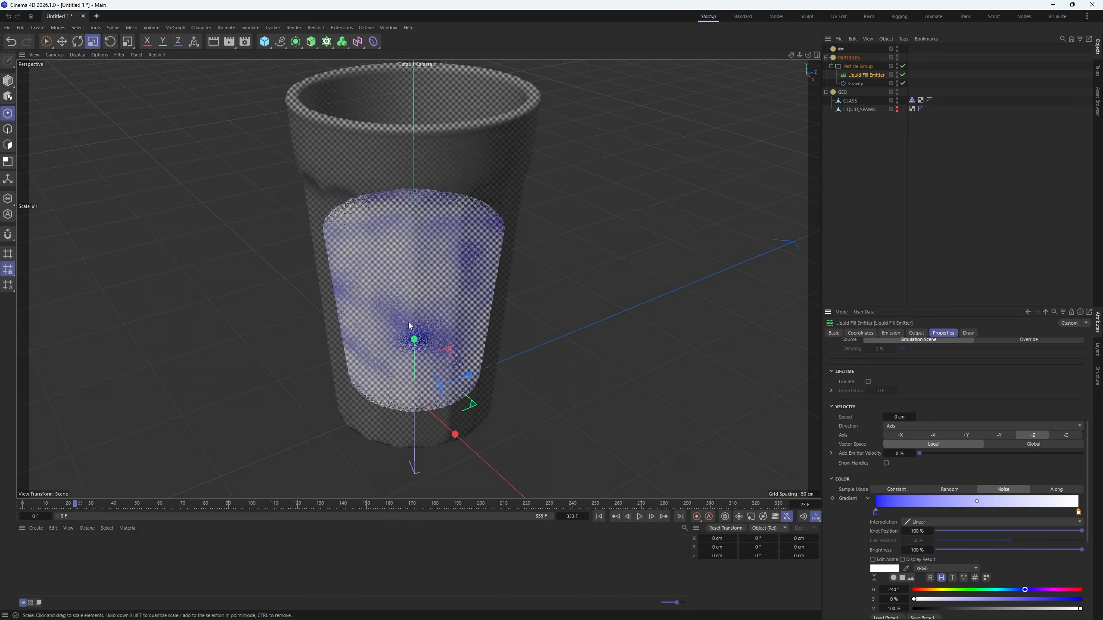
mouse_move(440, 333)
alt+mouse_down()
mouse_move(411, 285)
mouse_move(431, 325)
alt+mouse_up()
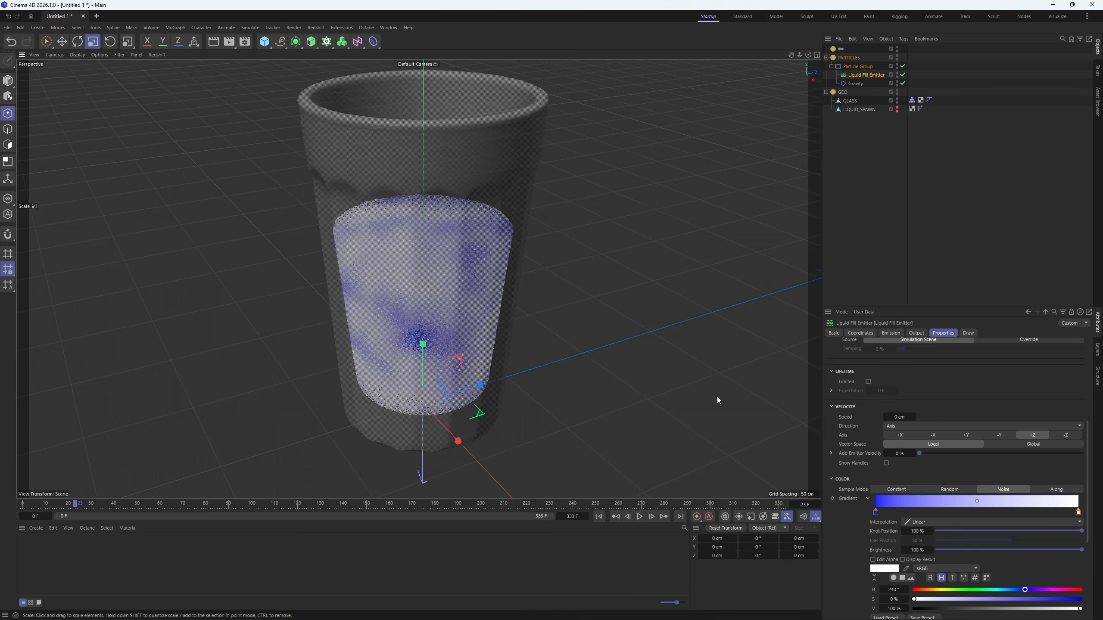
- Replay the simulation and raise the Contrast of the emitter's color noise to 48%
scroll(860, 497, down, 8)
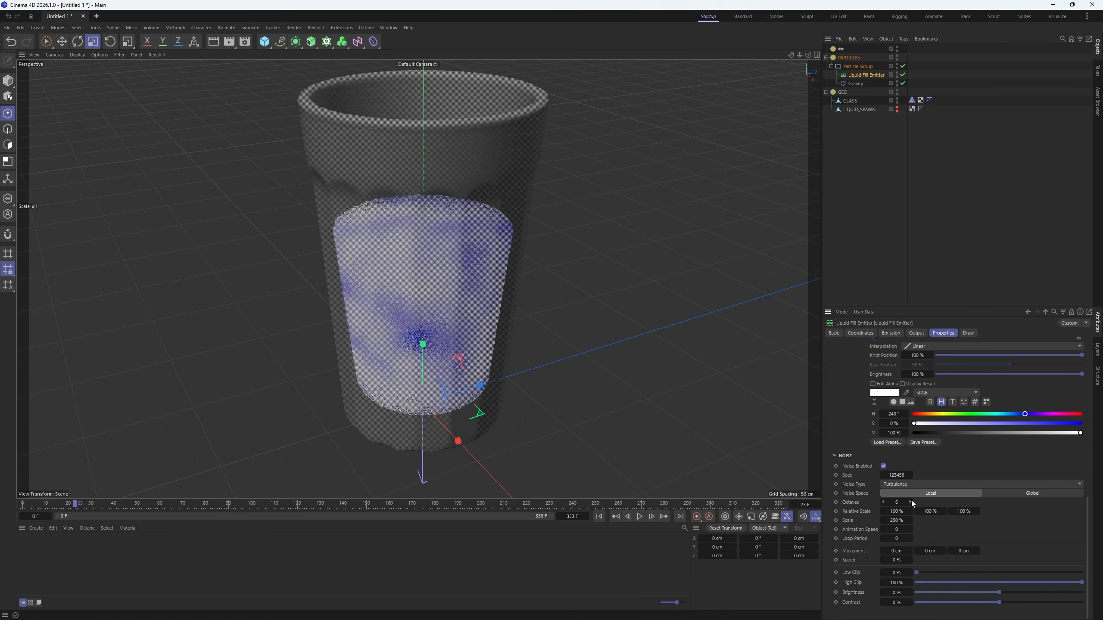
double_click(895, 520)
click(1023, 530)
click(599, 517)
click(640, 517)
drag(999, 603, 1038, 604)
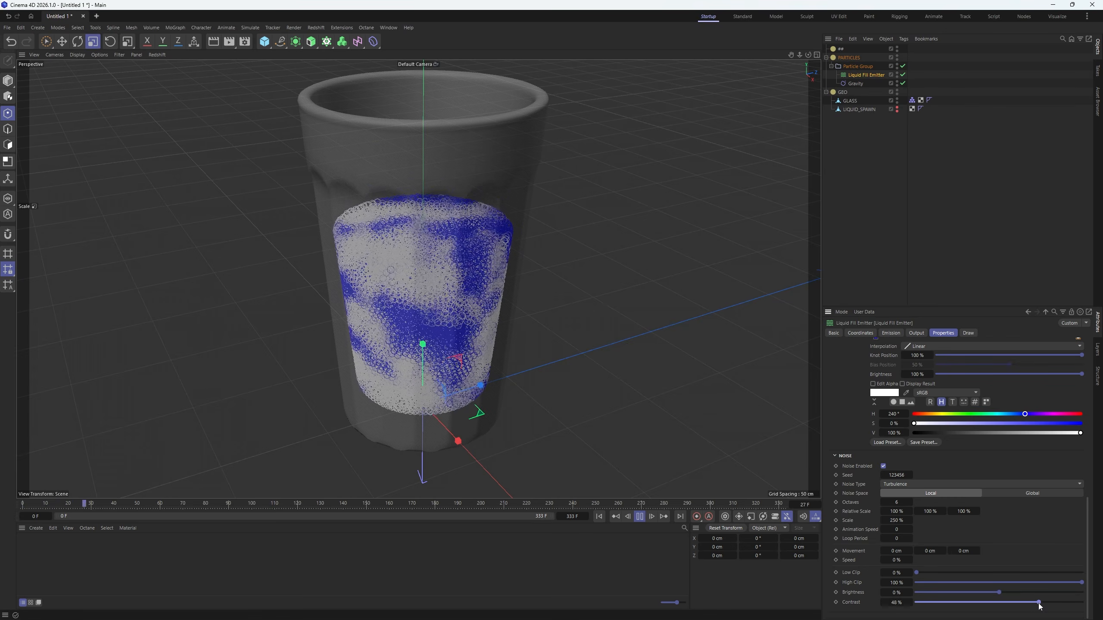
click(989, 214)
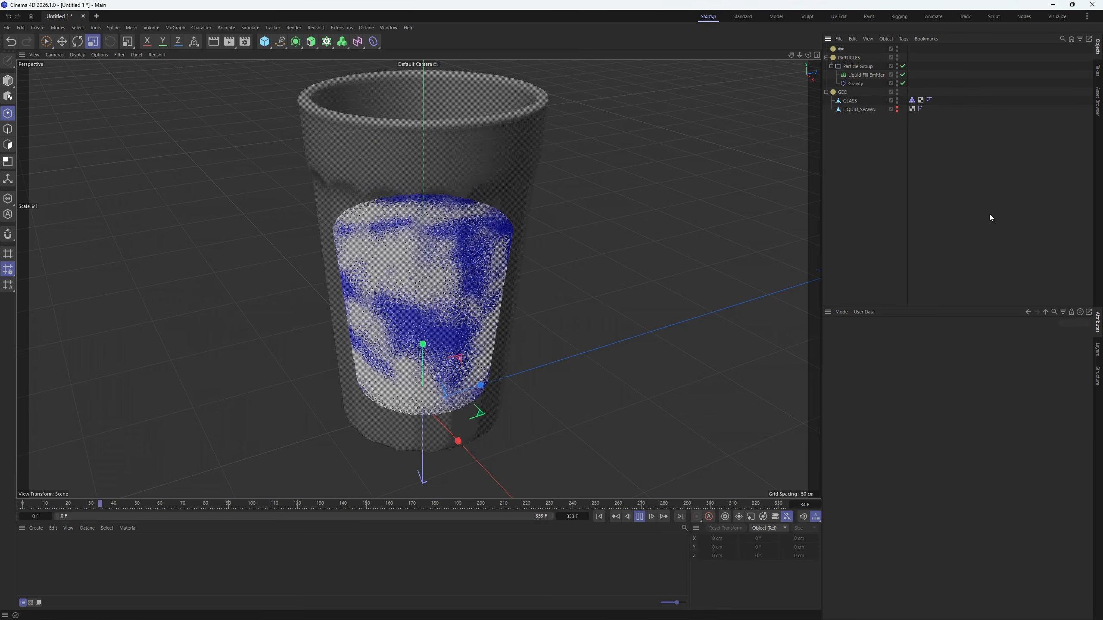
- Hide the GLASS object and inspect the colored particles on their own
alt+double_click(896, 102)
scroll(454, 264, down, 3)
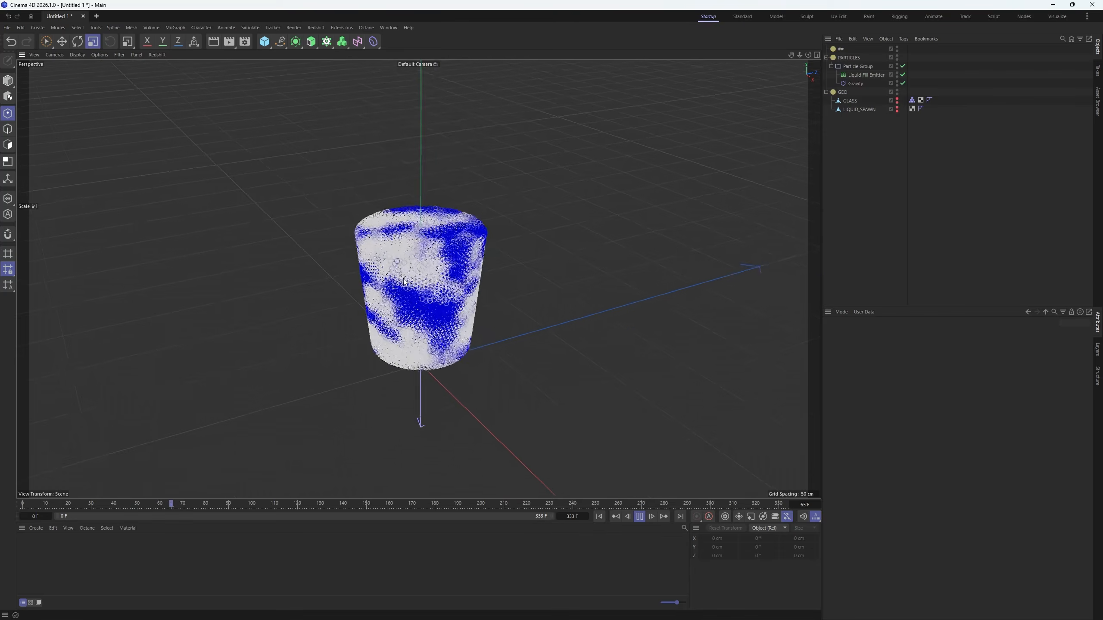
mouse_move(438, 248)
alt+mouse_down()
mouse_move(435, 226)
mouse_move(427, 238)
alt+mouse_up()
scroll(427, 240, up, 1)
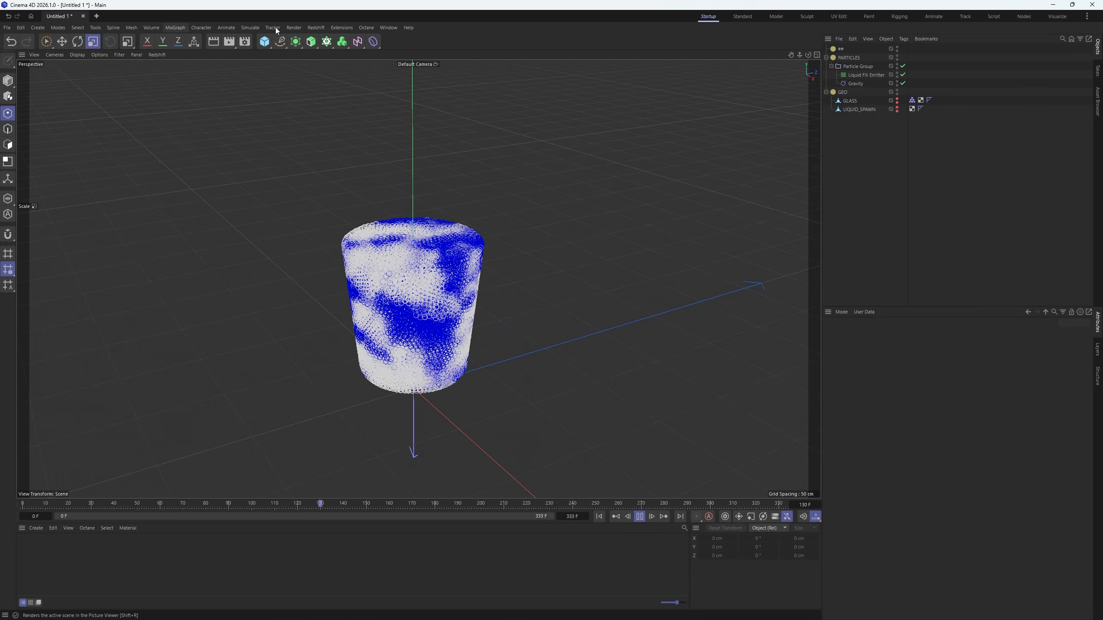
- Add a Turbulence force and place it inside the Particle Group below Gravity
click(255, 29)
mouse_move(260, 44)
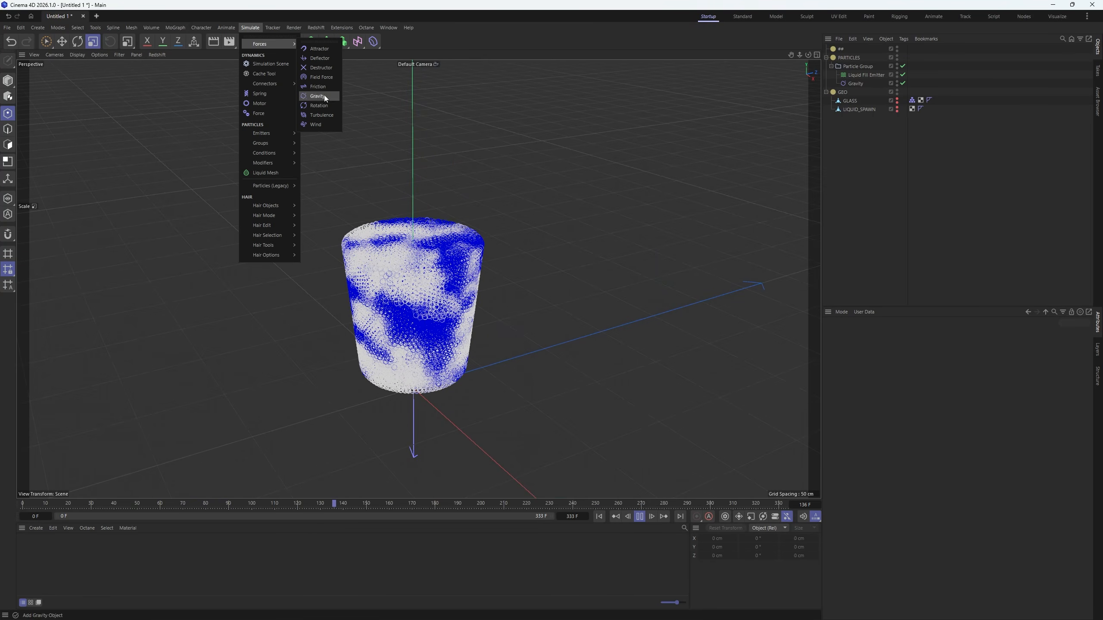
click(319, 115)
drag(849, 48, 857, 96)
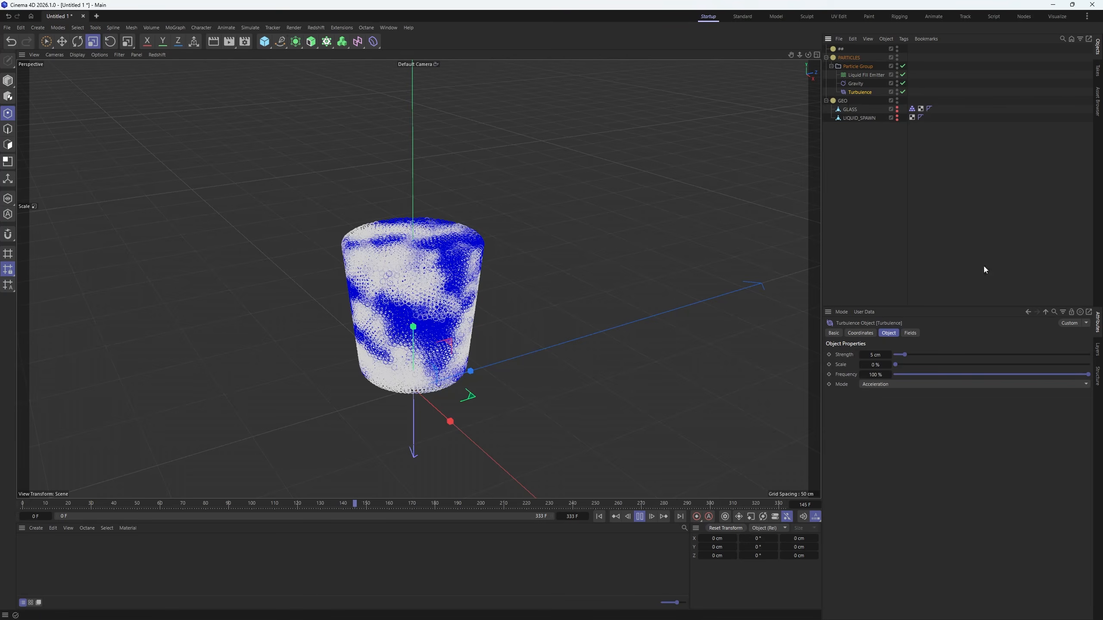
- Set the Turbulence Scale to 50% and Strength to 25 cm, checking the motion during playback
text(50)
key(Return)
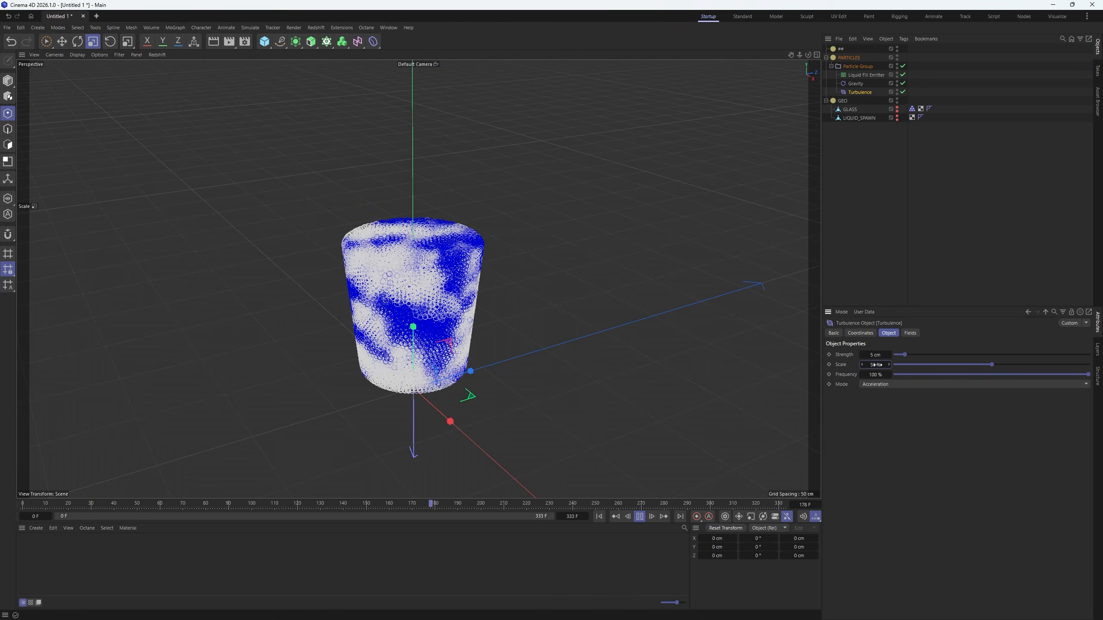
drag(873, 354, 921, 422)
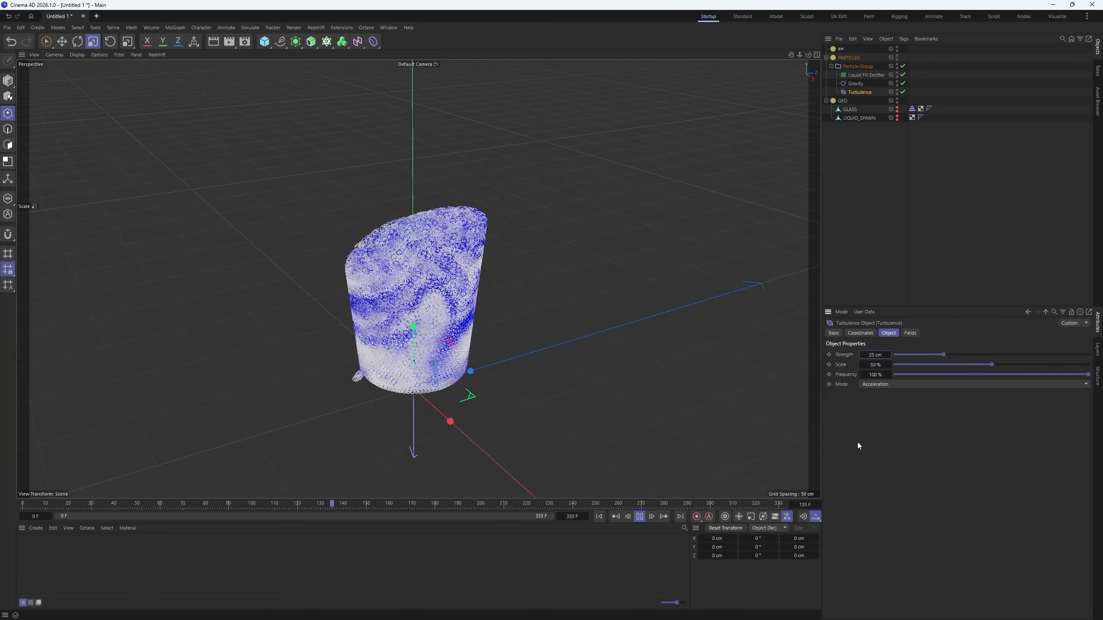
click(640, 517)
mouse_move(438, 350)
alt+mouse_down()
mouse_move(419, 278)
mouse_move(435, 369)
mouse_move(429, 355)
alt+mouse_up()
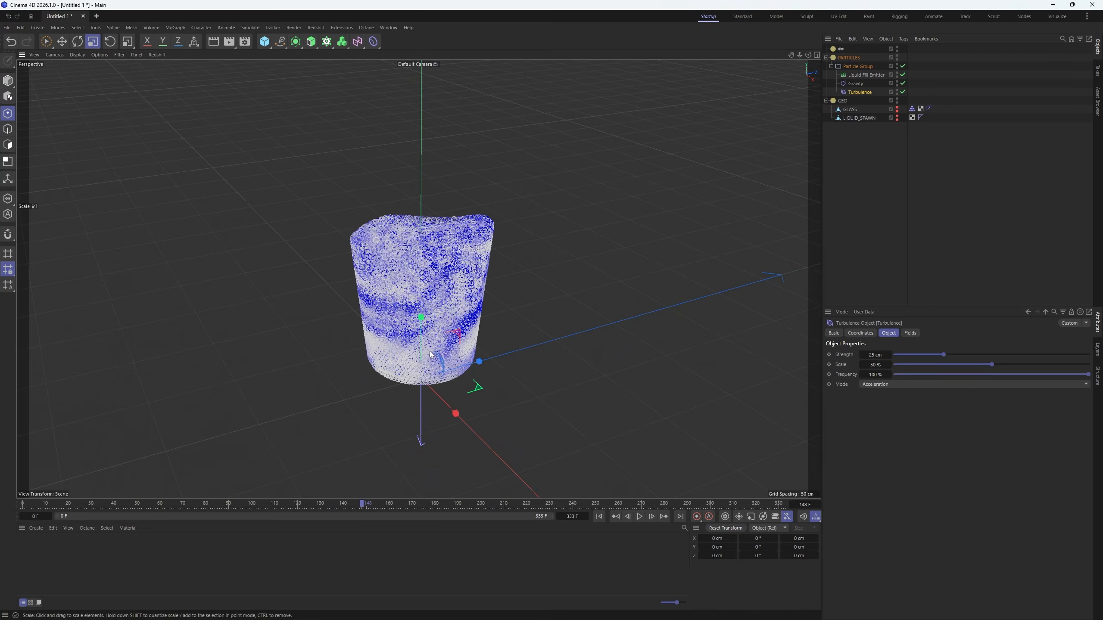
- Switch the Turbulence mode to Aerodynamics Wind and replay the simulation from the start
click(876, 384)
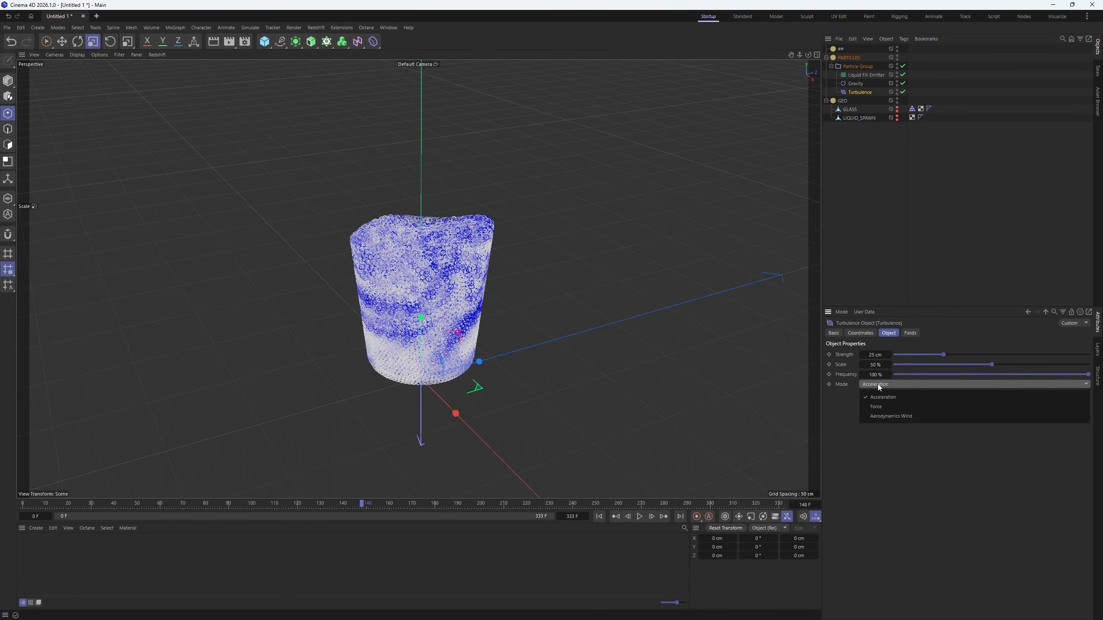
click(891, 417)
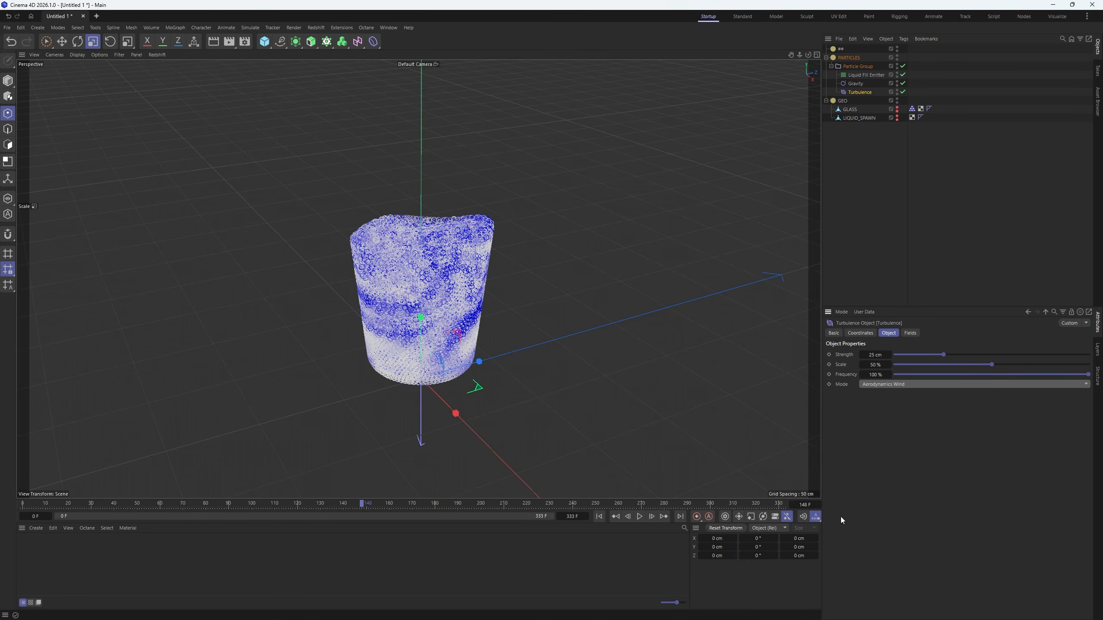
click(599, 517)
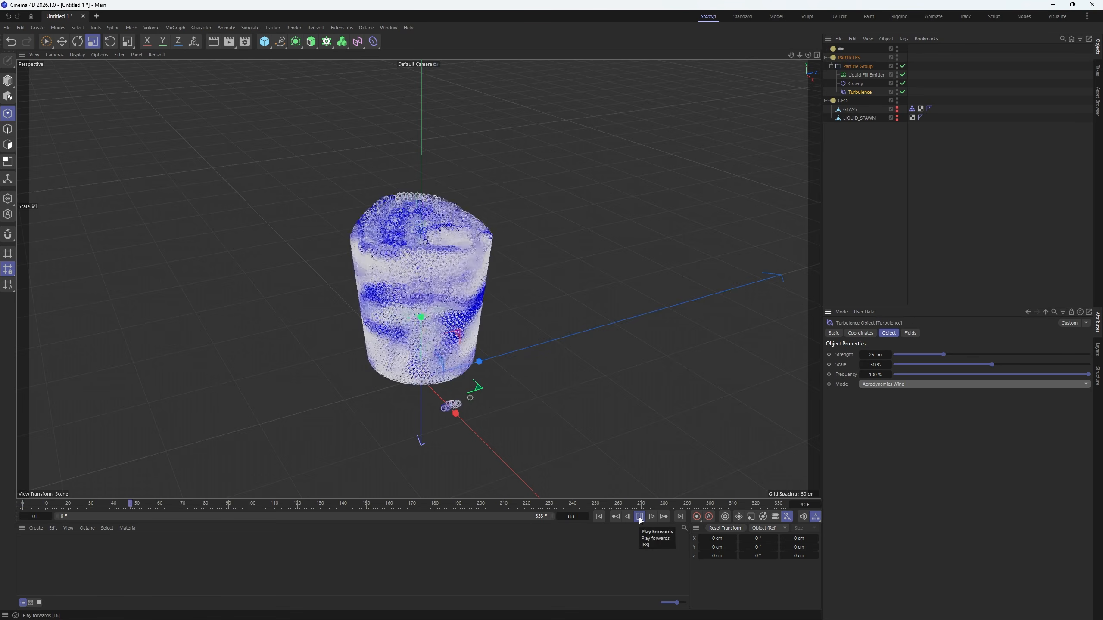
click(641, 516)
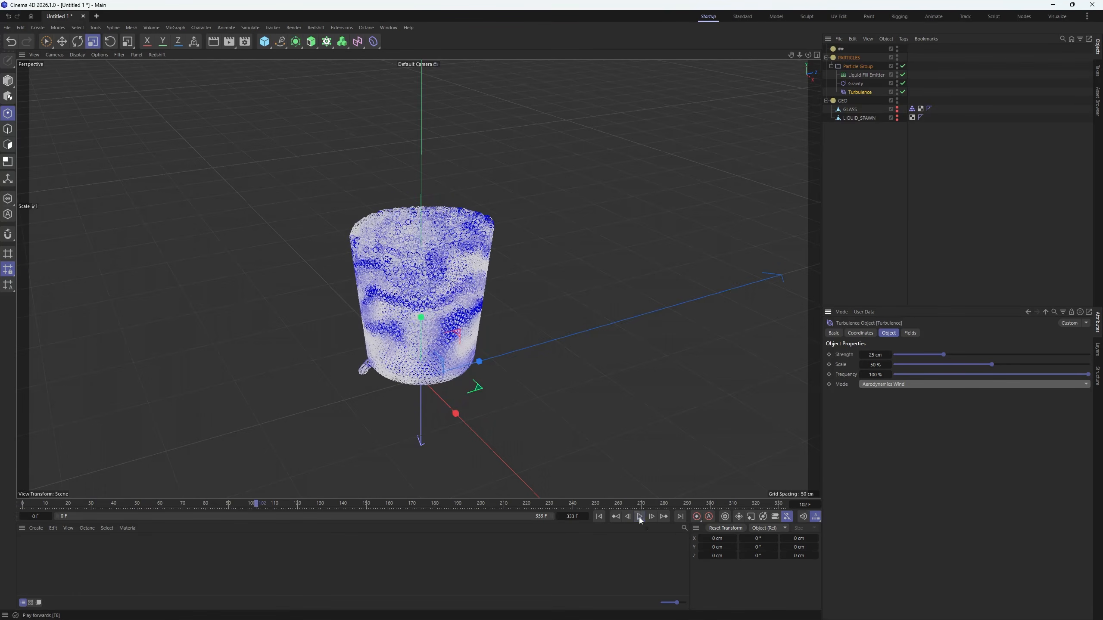
- Set the Bounciness of the GLASS collider tag to 0 and replay the simulation
click(923, 155)
click(912, 109)
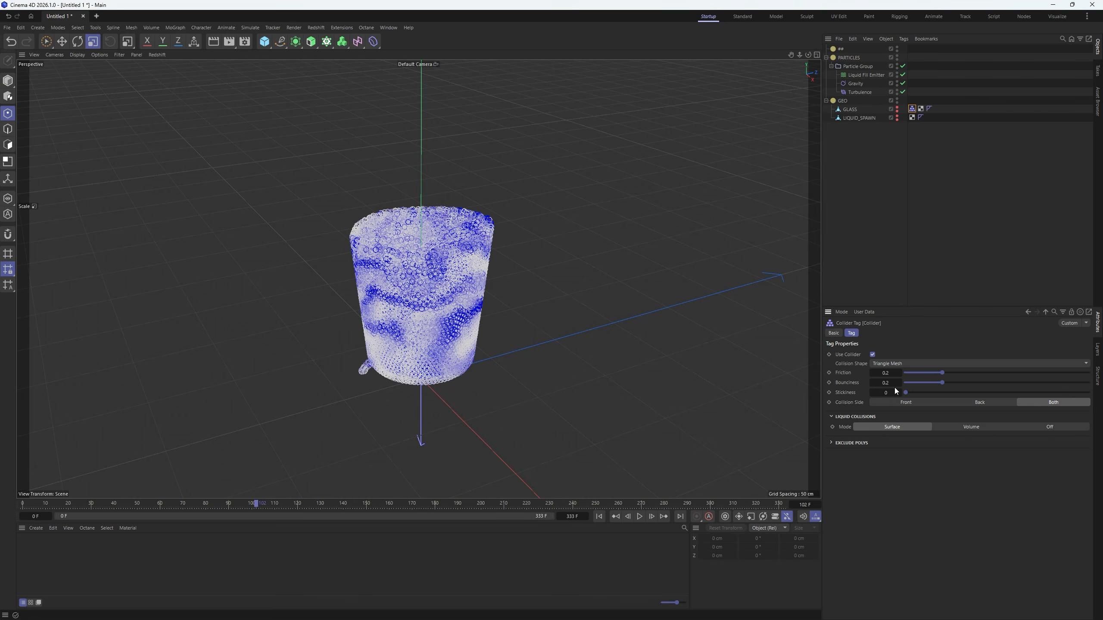
click(599, 516)
click(641, 518)
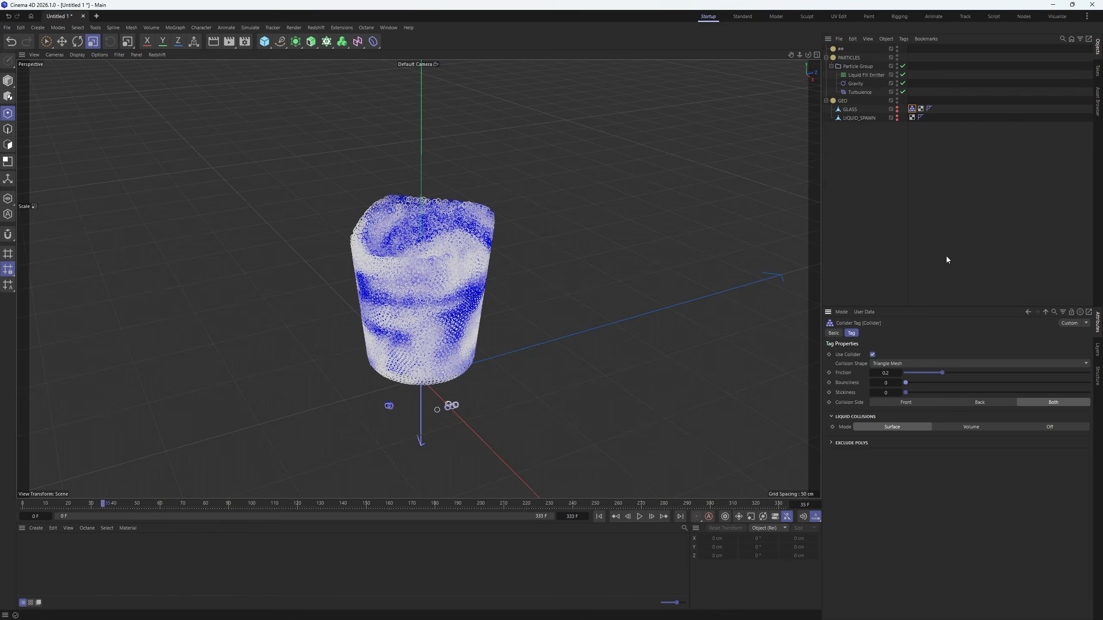
- Show GLASS and LIQUID_SPAWN again, return to frame 0 and examine LIQUID_SPAWN from above in Model mode
click(896, 108)
click(896, 117)
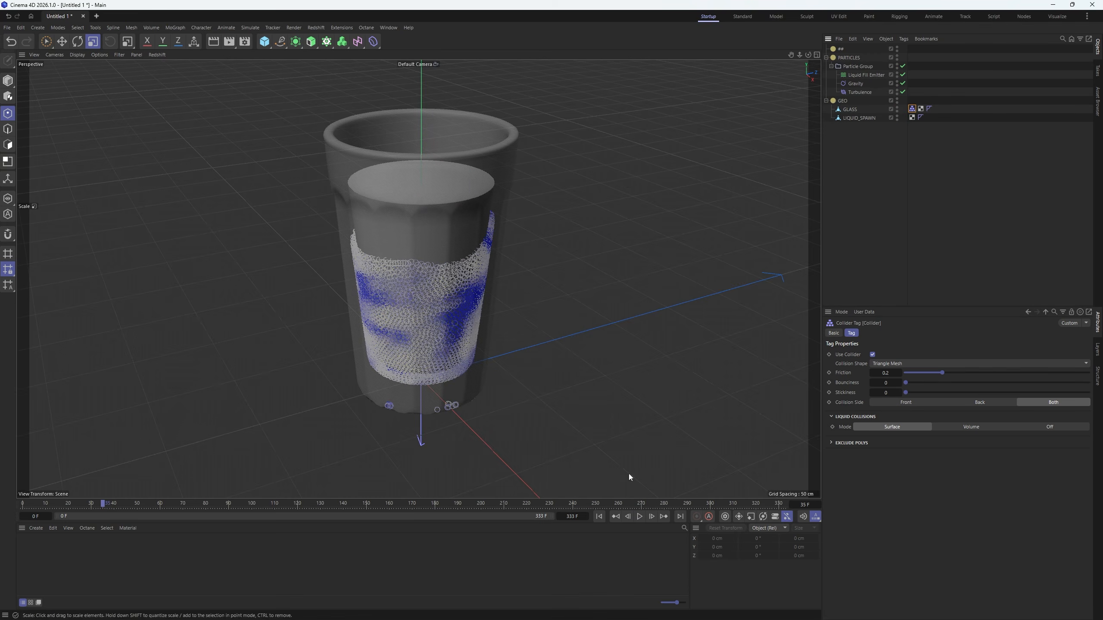
click(600, 517)
click(860, 118)
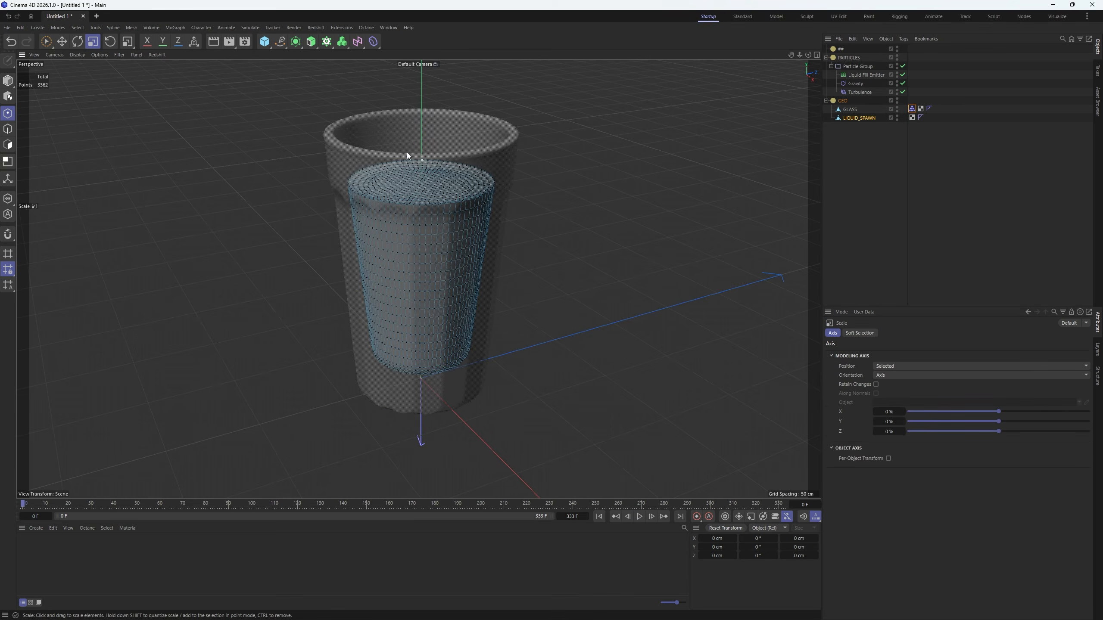
click(8, 80)
alt+drag(439, 168, 431, 264)
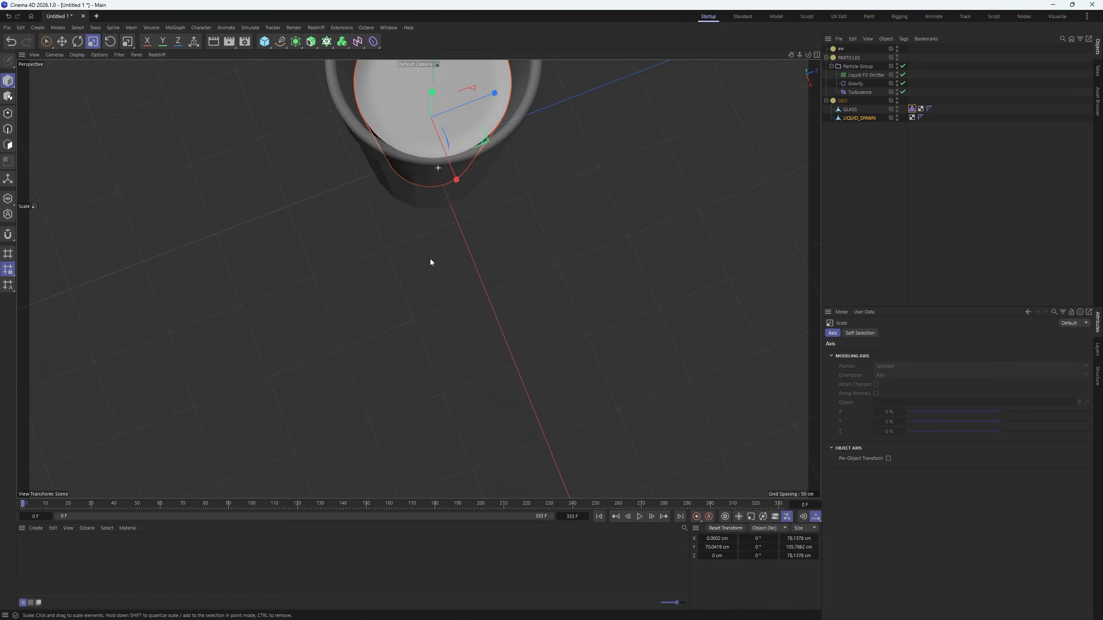
alt+drag(502, 70, 466, 183)
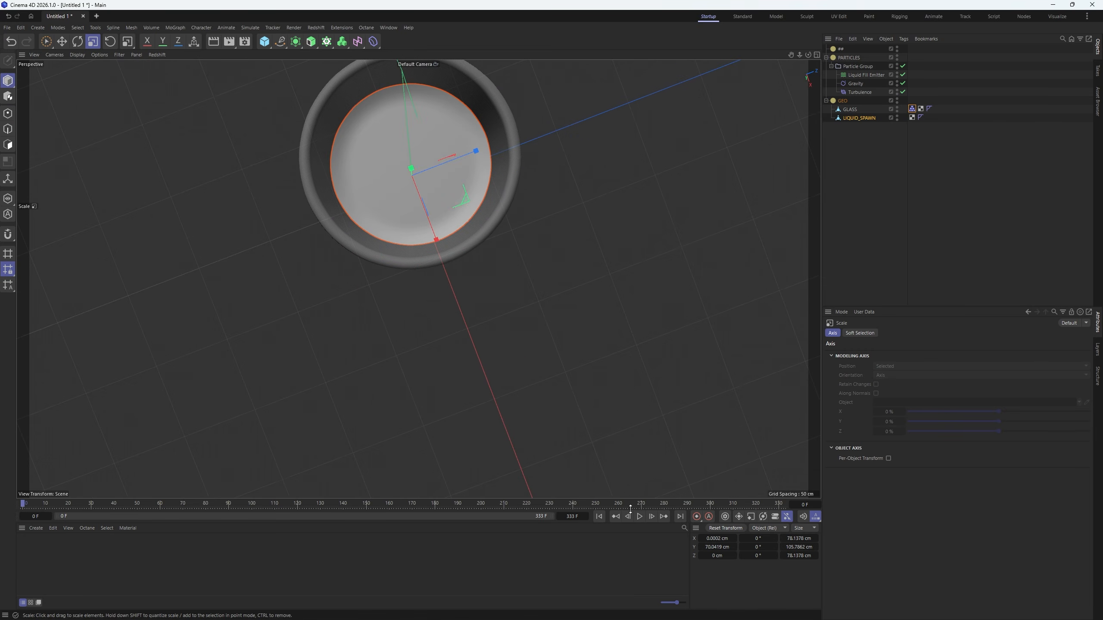
- Advance to frame 1 and hide LIQUID_SPAWN to examine where the particles spawn inside the glass
click(652, 517)
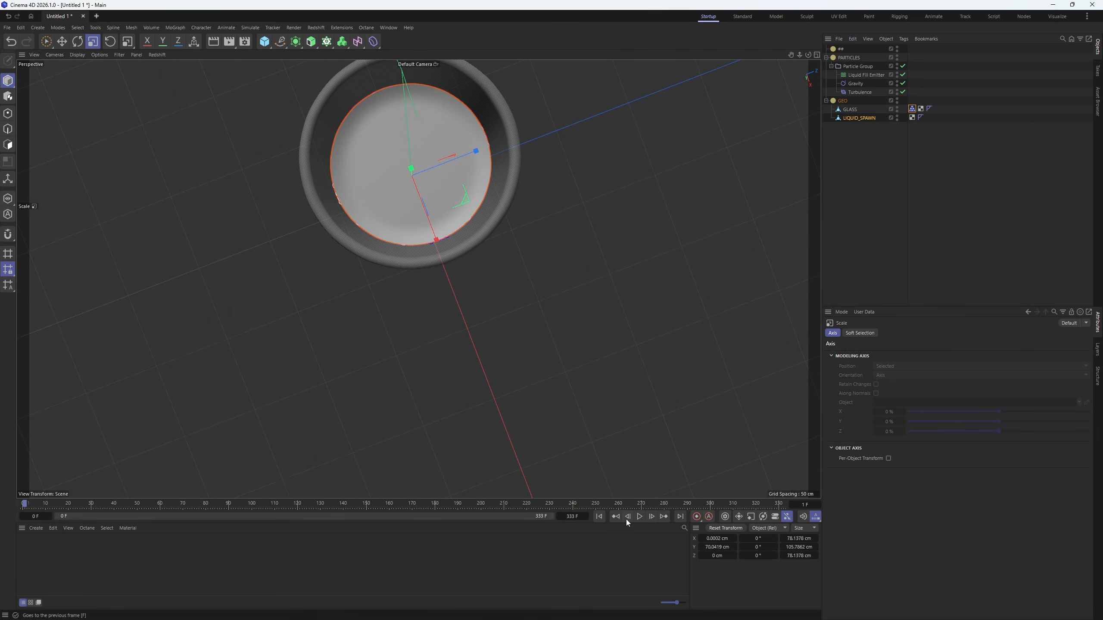
click(897, 116)
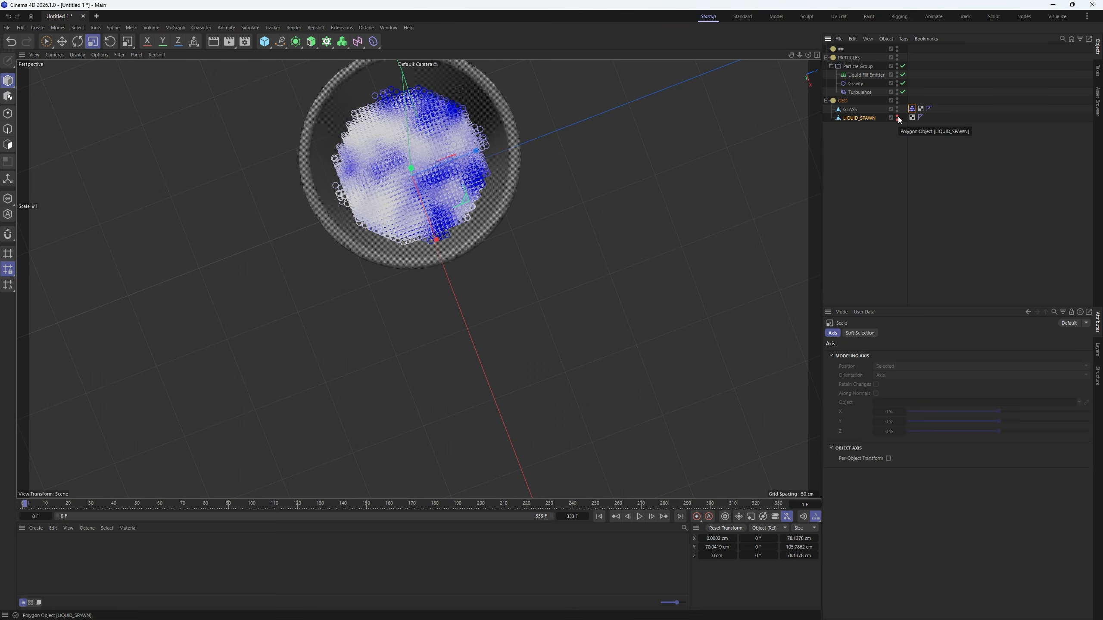
alt+drag(412, 172, 433, 190)
alt+drag(424, 207, 453, 204)
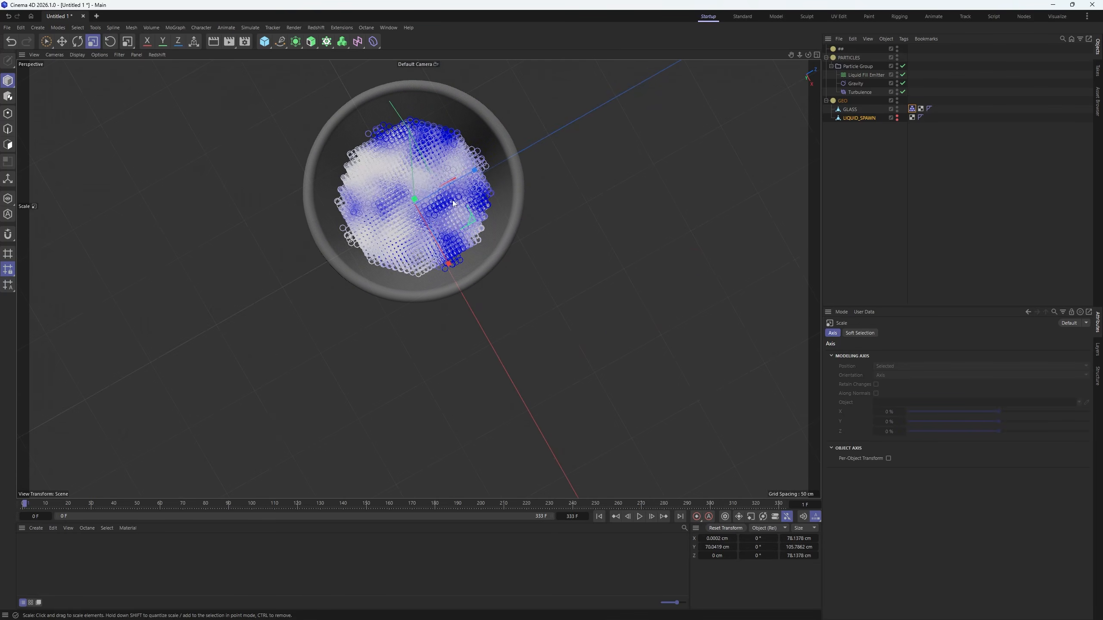
- Set the Liquid Fill Emitter's emission Pattern to Grid and replay the simulation to watch for escaping particles
click(860, 75)
click(891, 333)
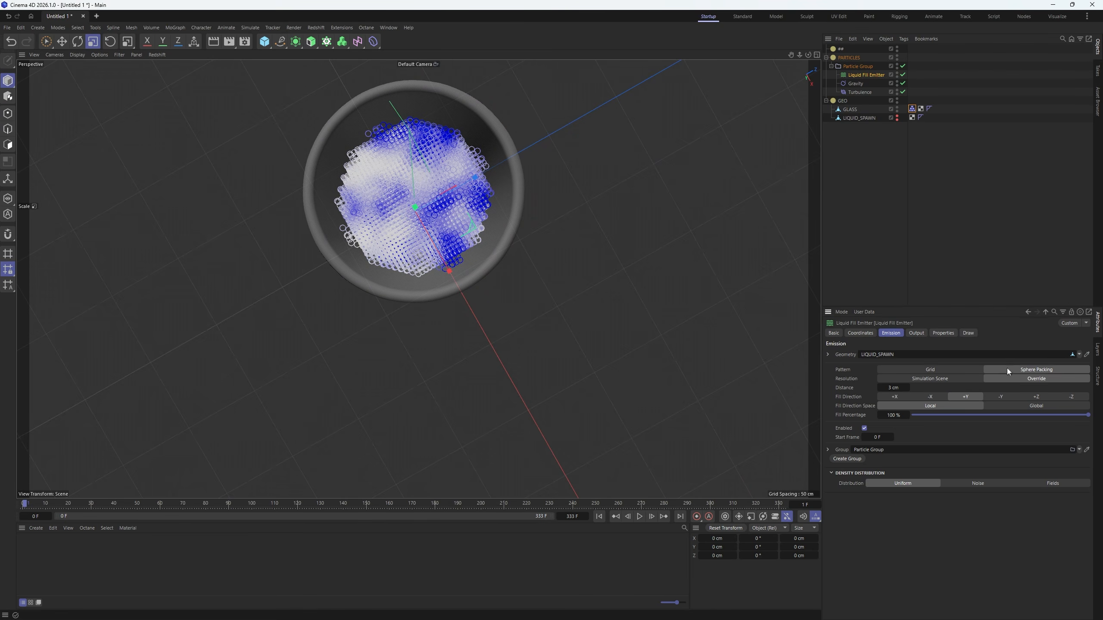
click(953, 368)
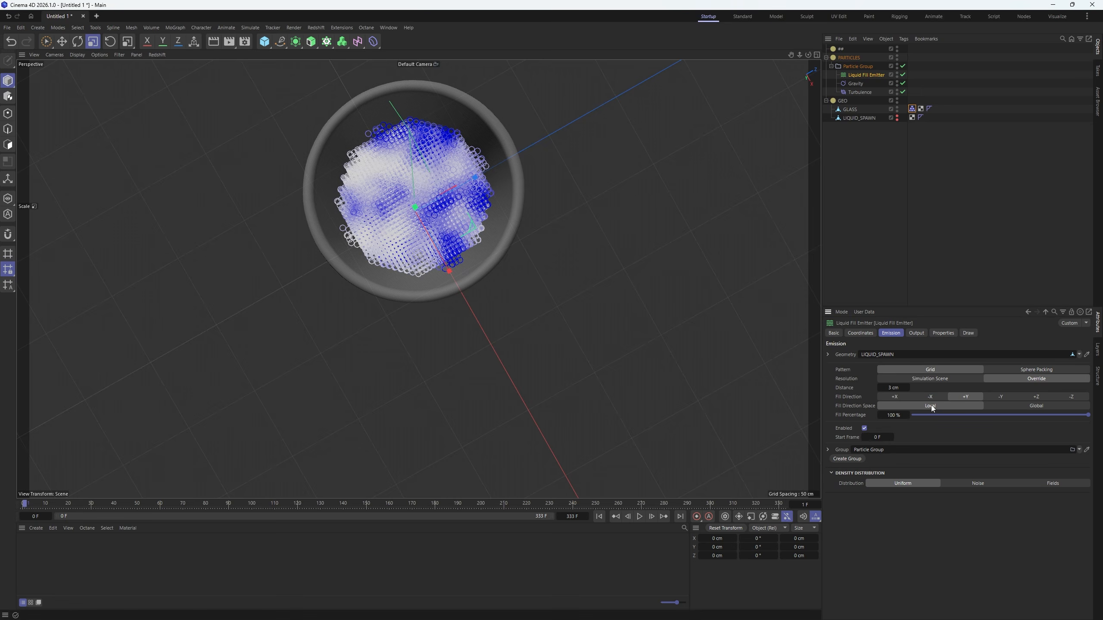
click(600, 517)
double_click(639, 520)
alt+drag(438, 197, 440, 174)
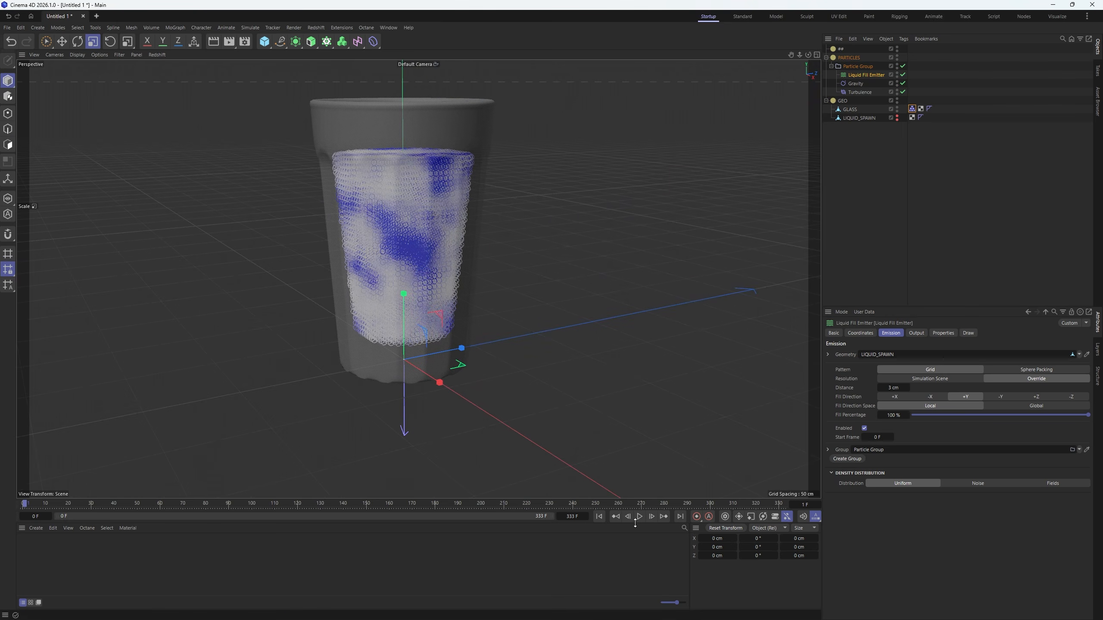
click(639, 517)
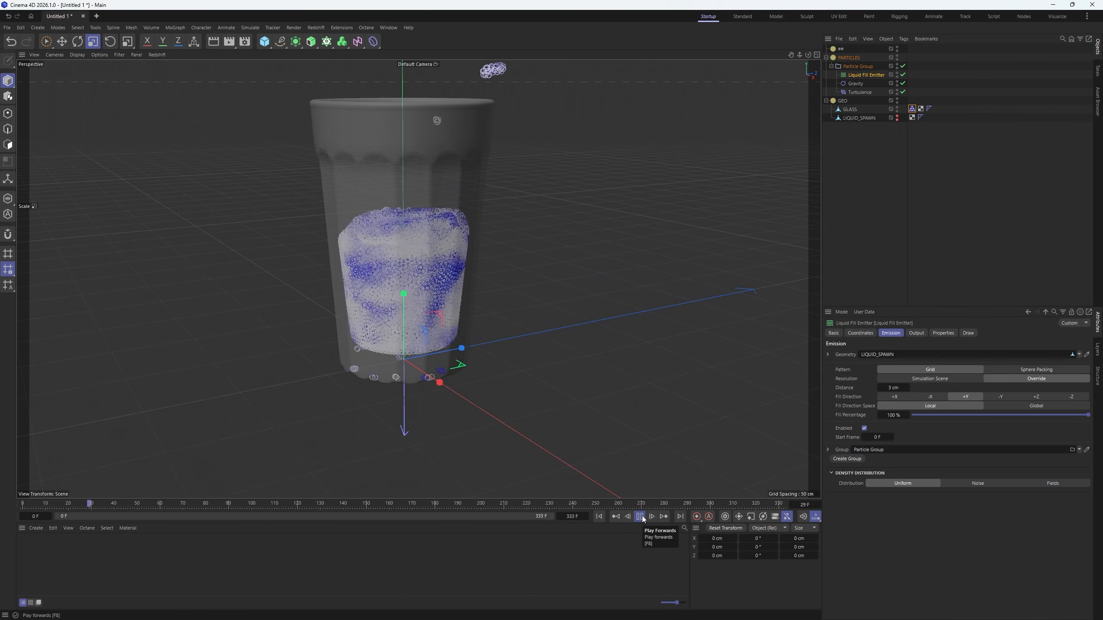
click(600, 517)
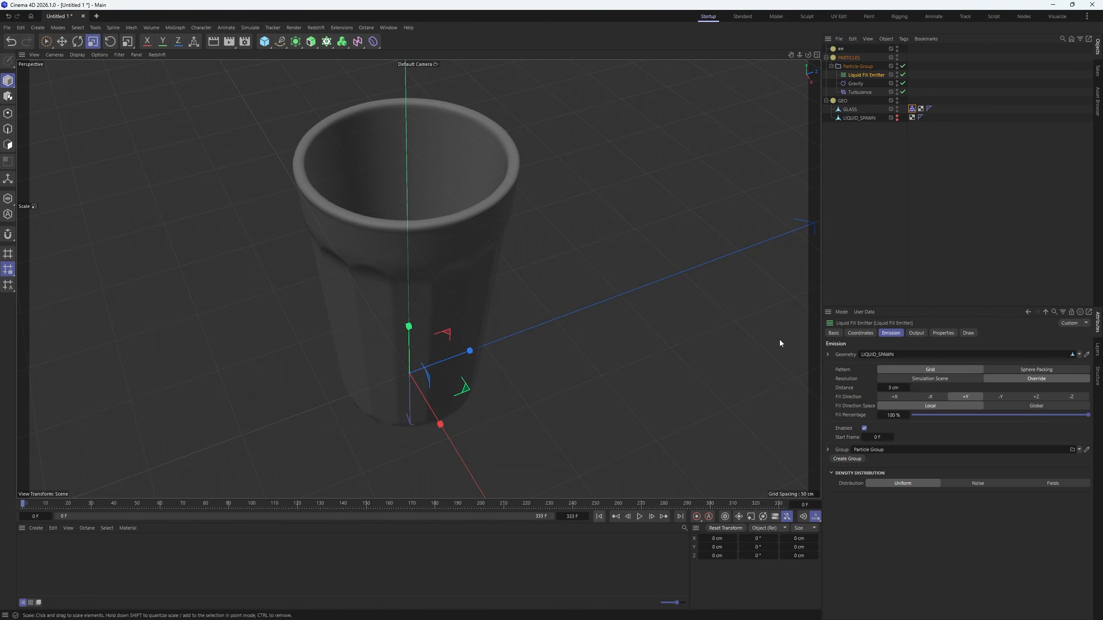
- Show LIQUID_SPAWN and examine from the side how it sits inside GLASS
click(903, 130)
click(897, 116)
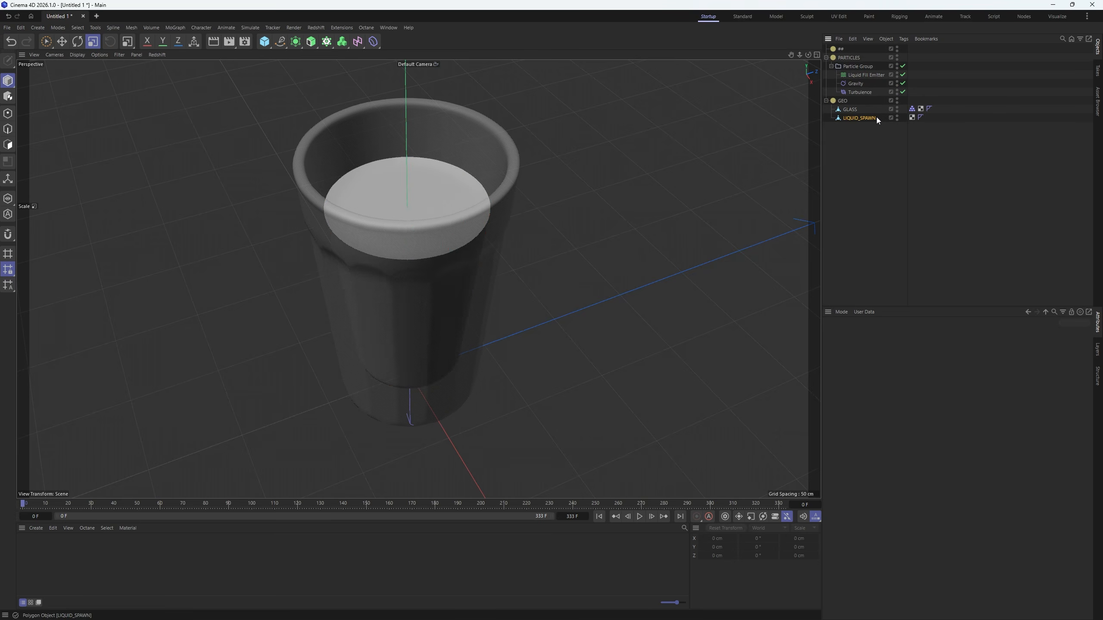
click(876, 117)
alt+drag(429, 203, 467, 208)
alt+drag(454, 214, 436, 115)
click(849, 110)
alt+middle_drag(448, 372, 481, 294)
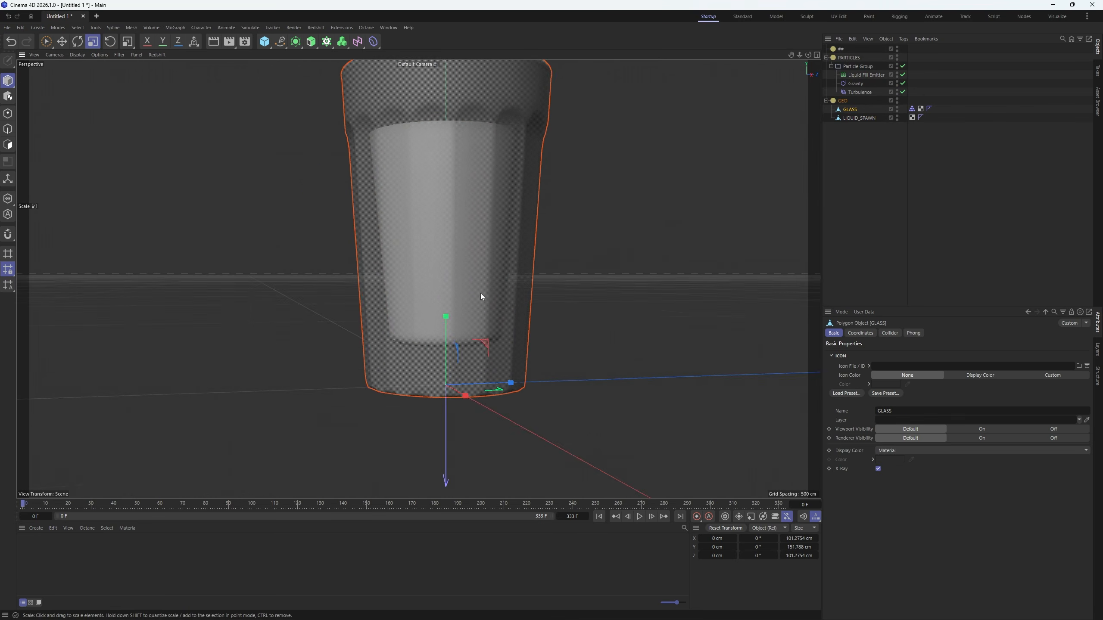
- Turn on shading with lines and inspect the mesh of GLASS, inside and out, with LIQUID_SPAWN hidden and shown
alt+drag(481, 293, 472, 328)
key(n)
key(b)
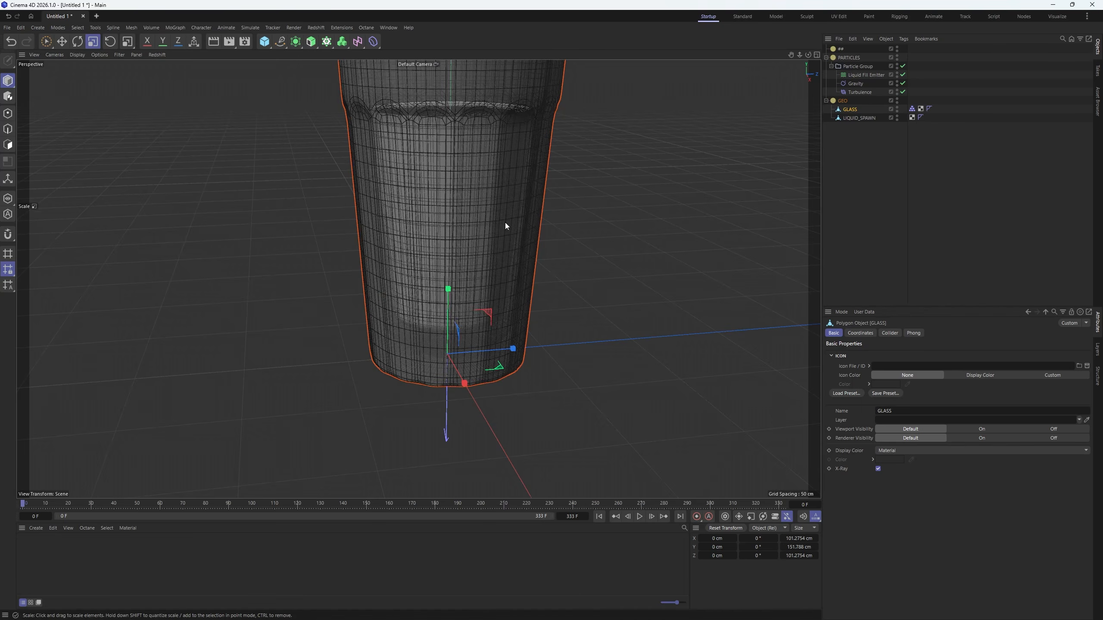
alt+drag(505, 223, 506, 304)
alt+double_click(897, 117)
alt+middle_drag(460, 123, 451, 196)
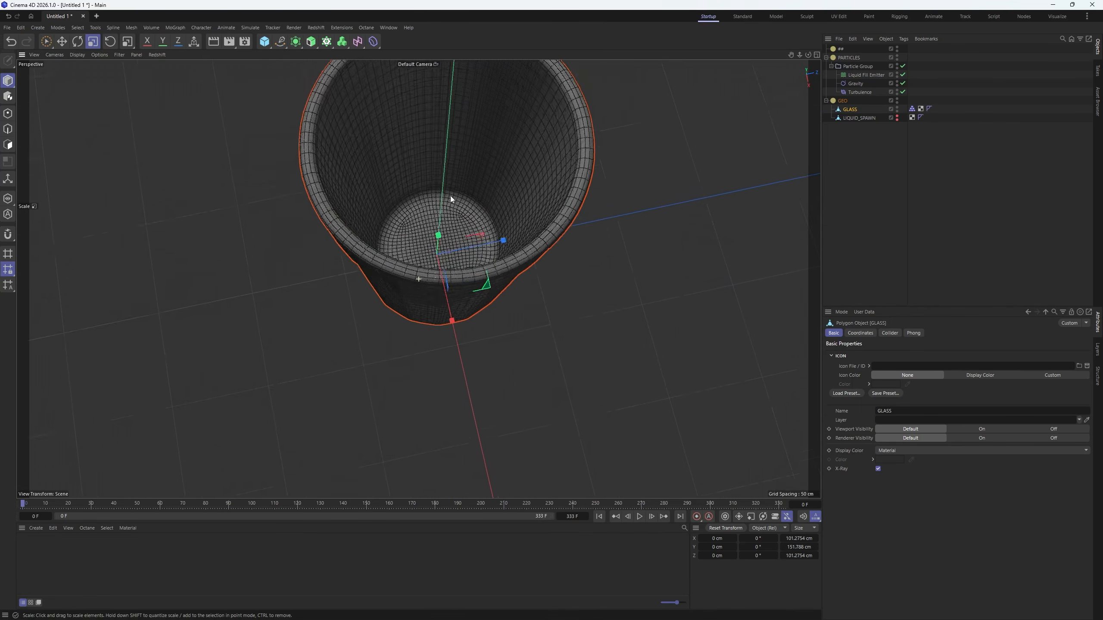
alt+drag(452, 198, 422, 213)
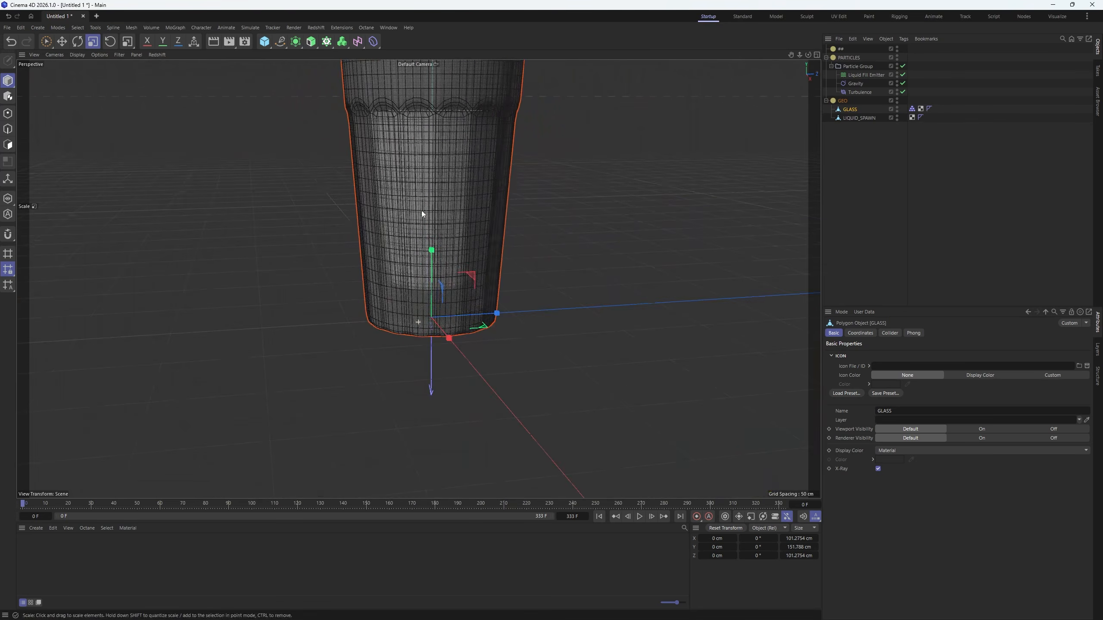
scroll(485, 222, up, 6)
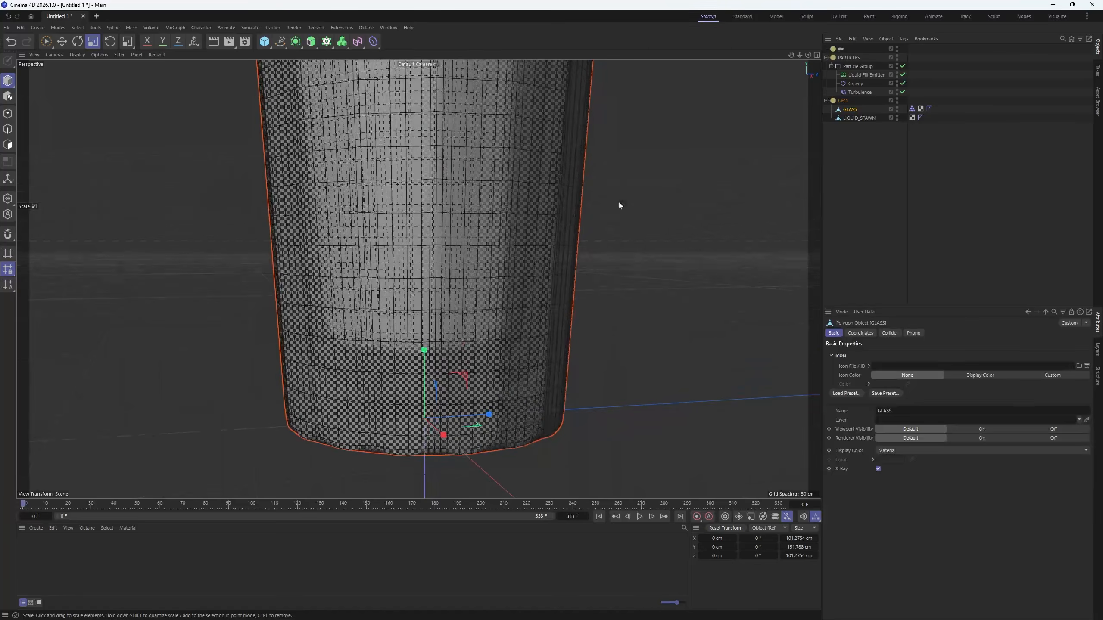
- Select LIQUID_SPAWN and inspect the gap between its lower corner and the inner wall of GLASS up close
click(856, 118)
key(e)
mouse_move(428, 121)
mouse_down()
mouse_move(426, 157)
mouse_move(438, 114)
mouse_move(437, 127)
mouse_up()
scroll(509, 393, up, 5)
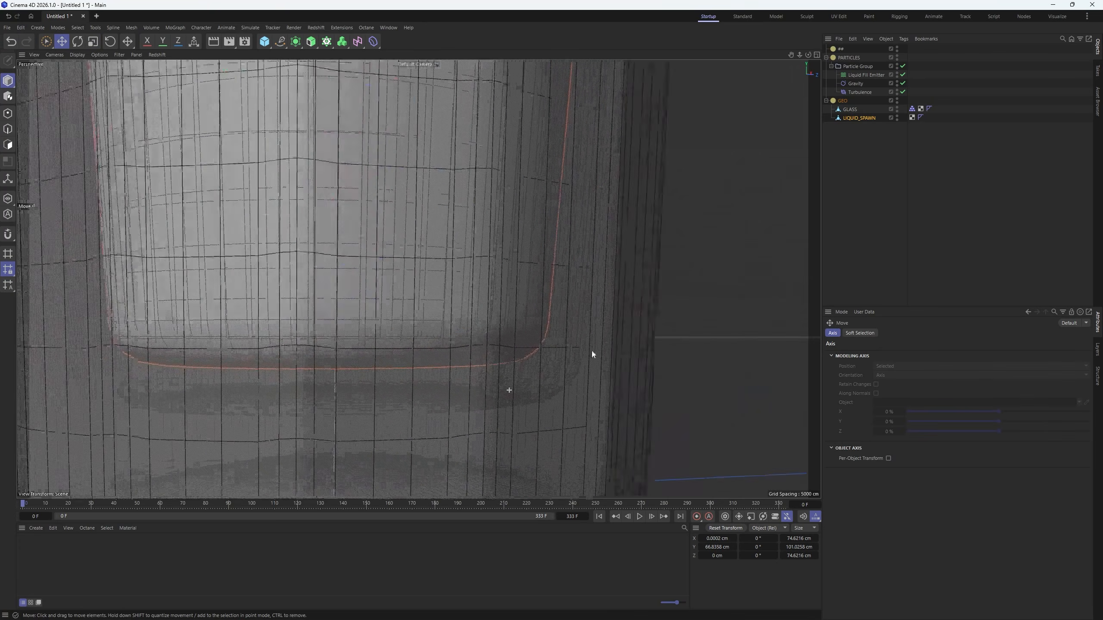
scroll(592, 354, up, 3)
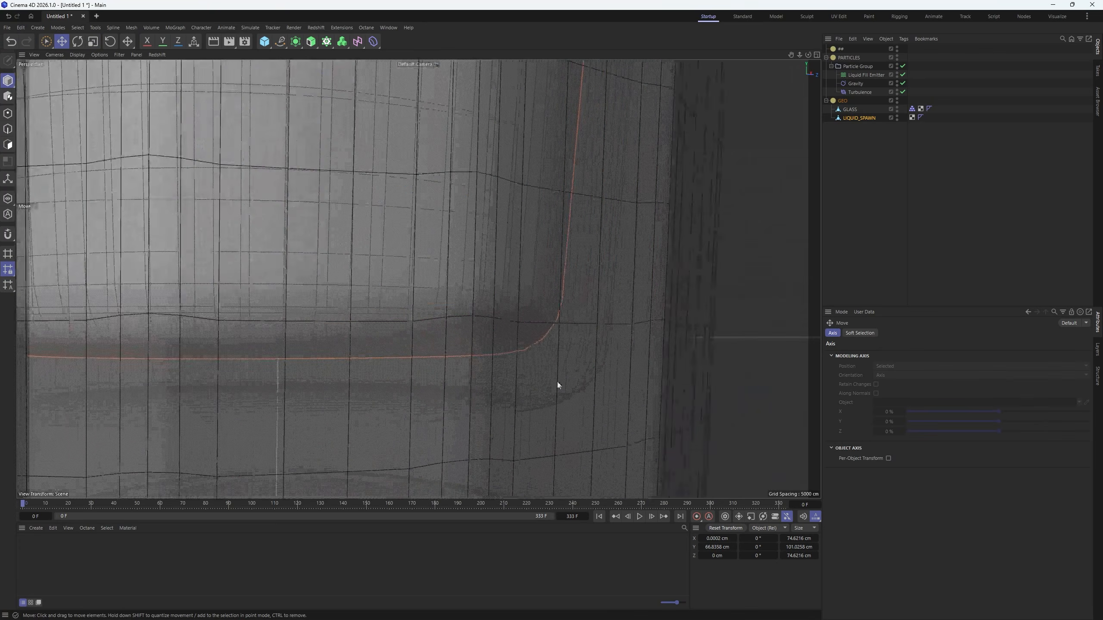
- Hide LIQUID_SPAWN, play the simulation to frame 11 and examine how the particles meet the glass's inner wall
click(896, 118)
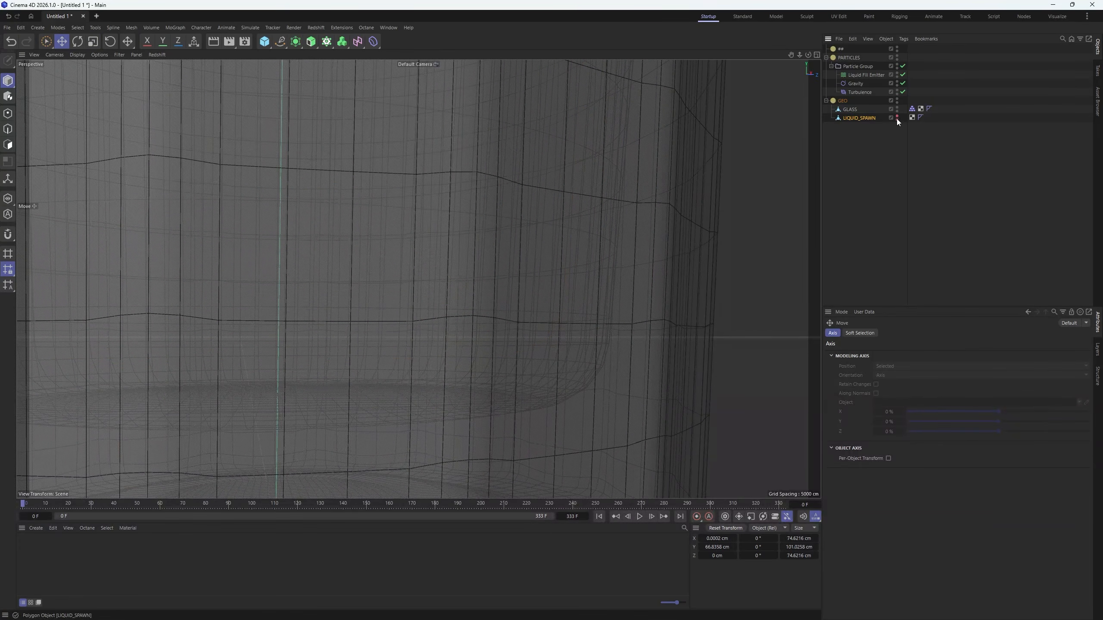
click(640, 516)
click(640, 517)
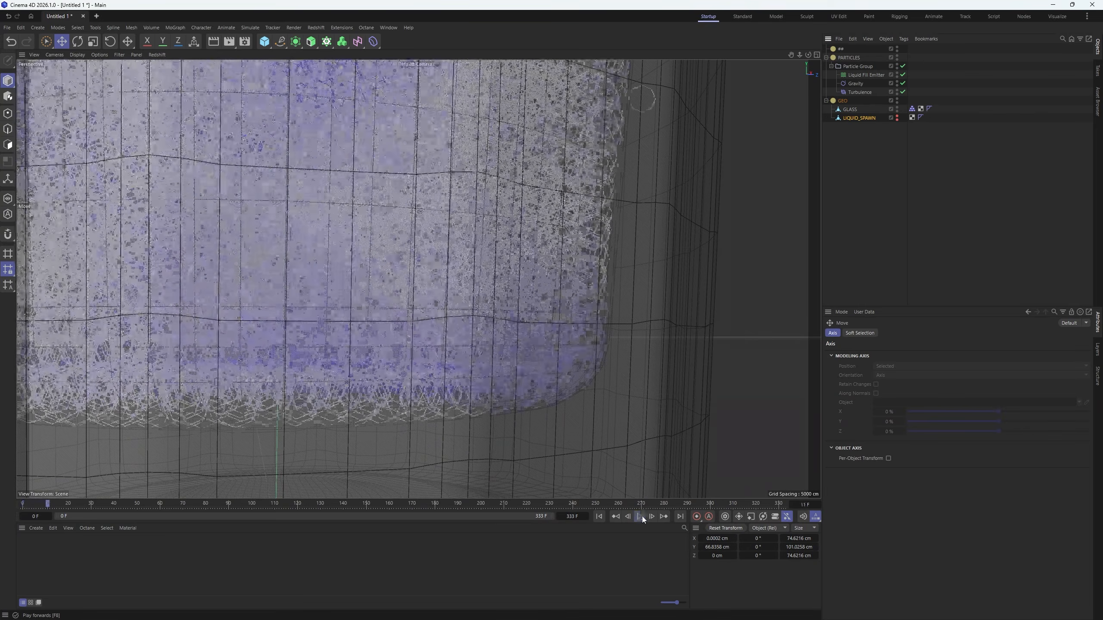
scroll(479, 339, down, 10)
alt+middle_drag(517, 218, 497, 290)
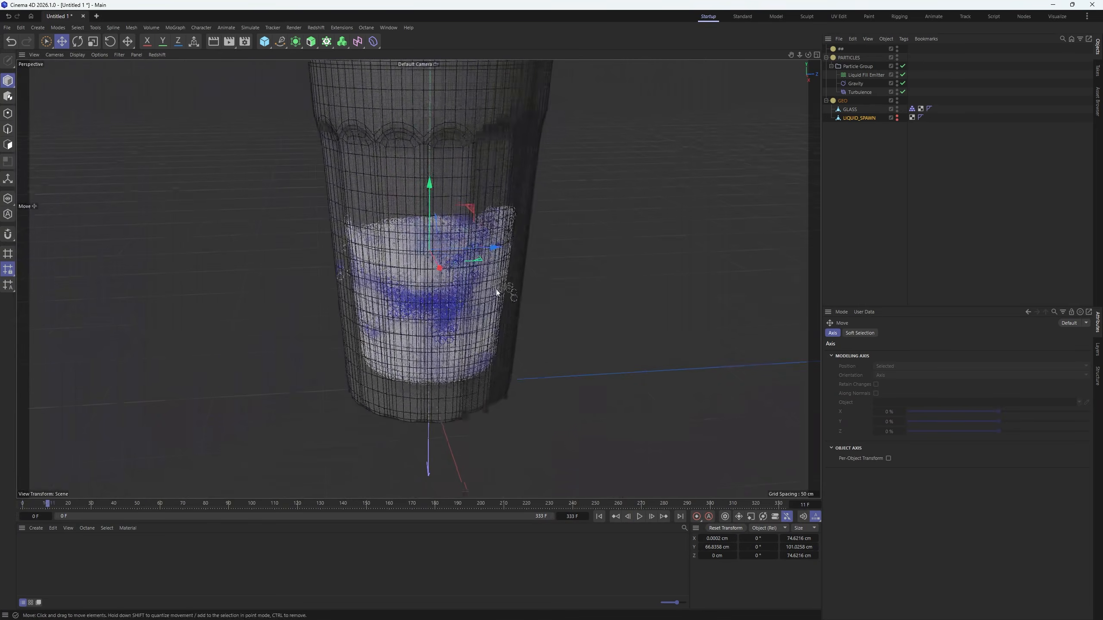
click(933, 152)
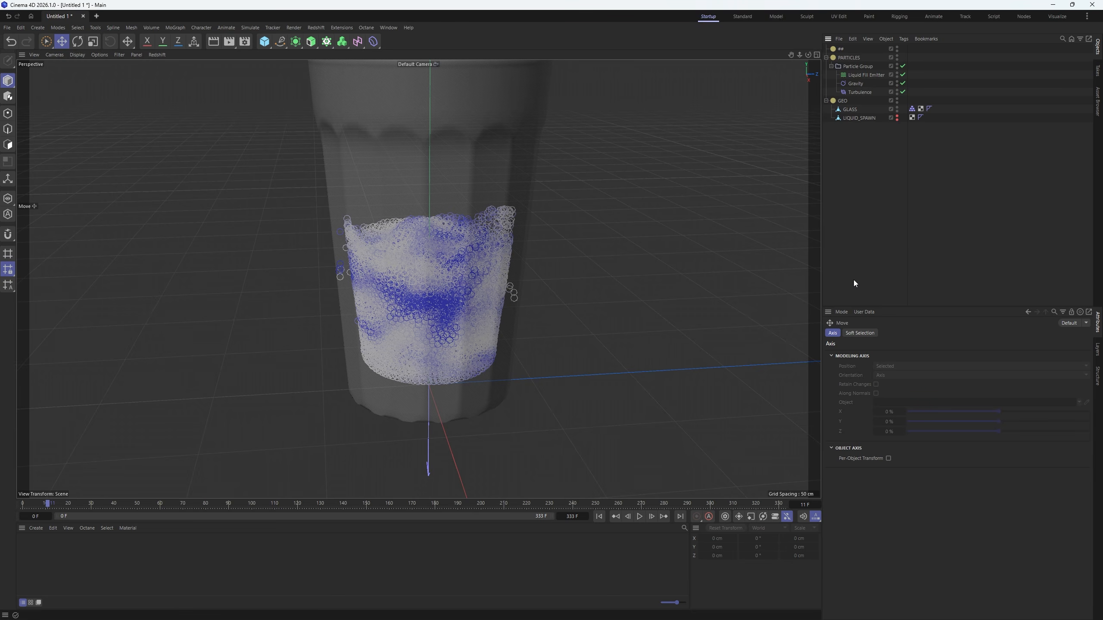
- Try particle Substeps of 2 and 15 in the project's simulation settings, replaying the simulation to watch for escaping particles
click(878, 213)
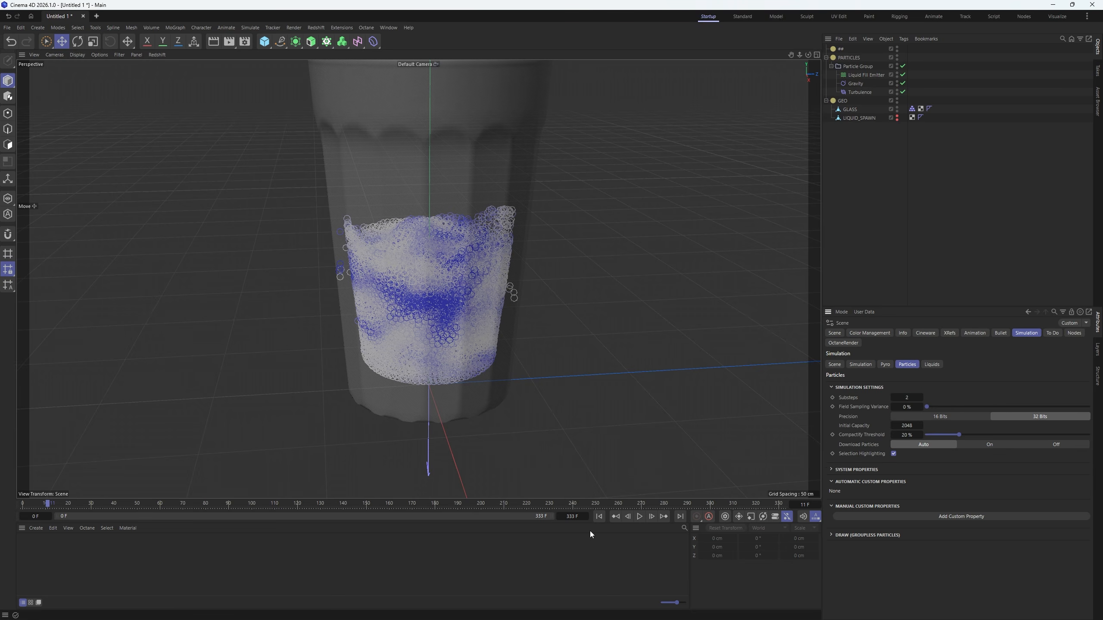
click(599, 516)
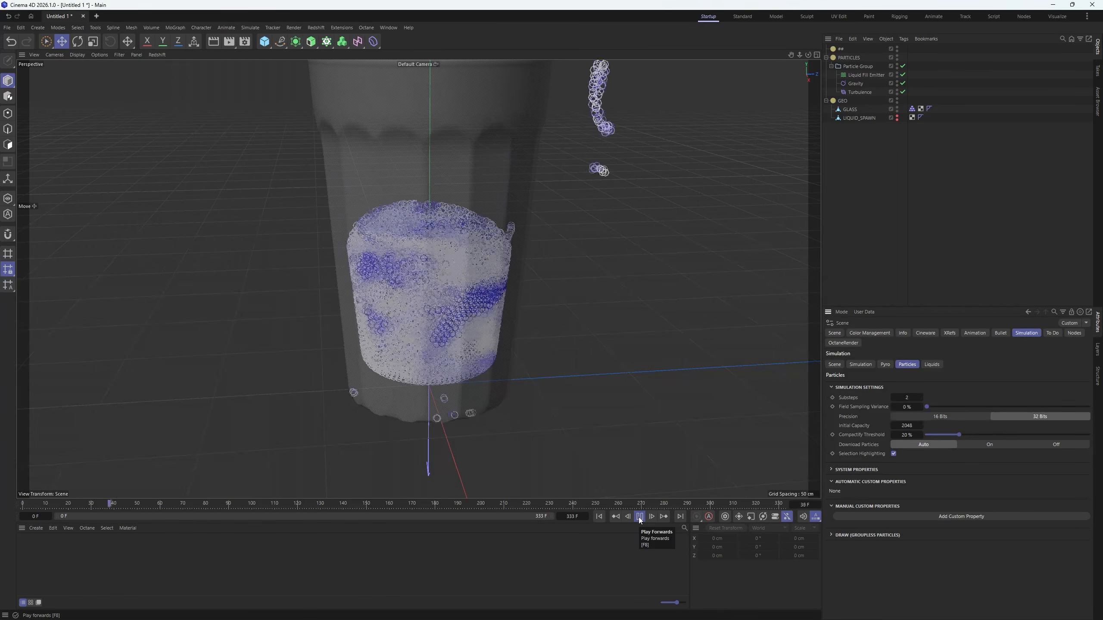
click(640, 517)
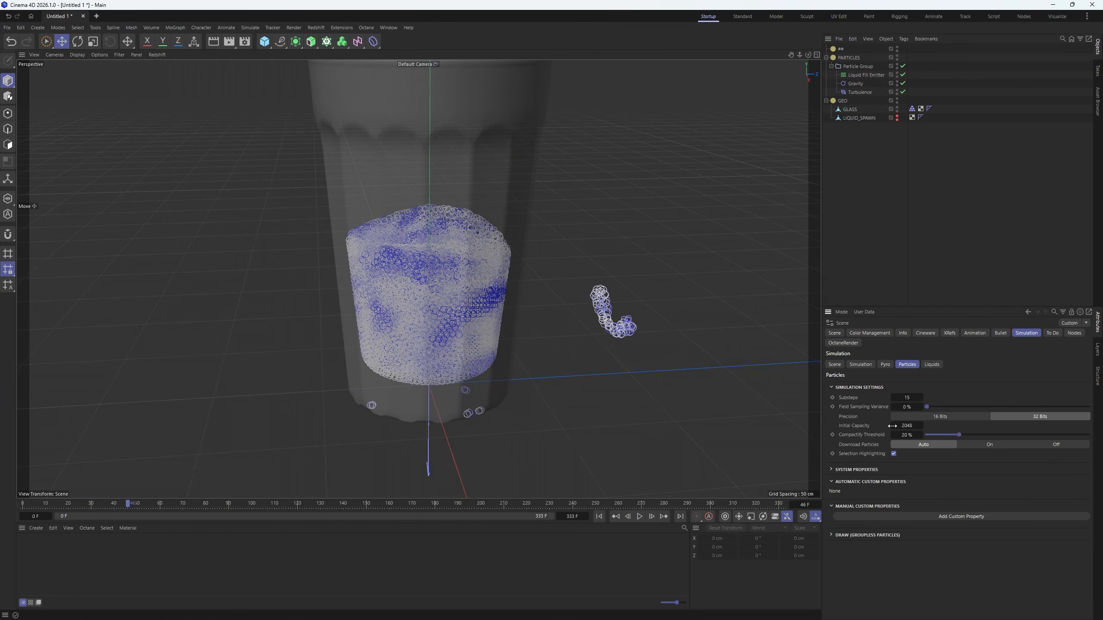
click(600, 517)
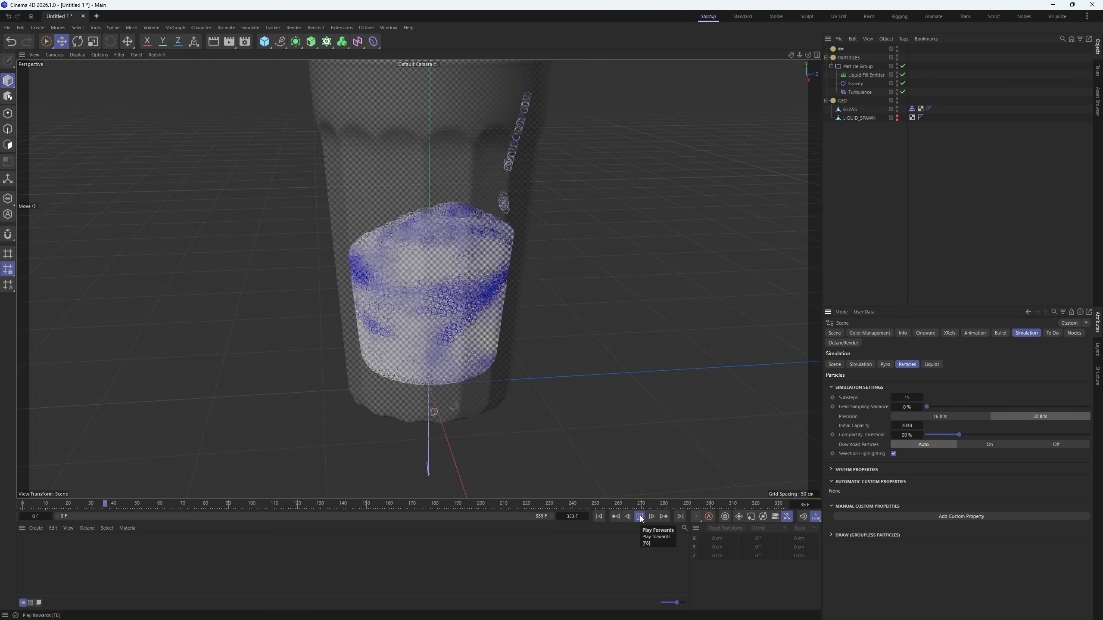
click(640, 517)
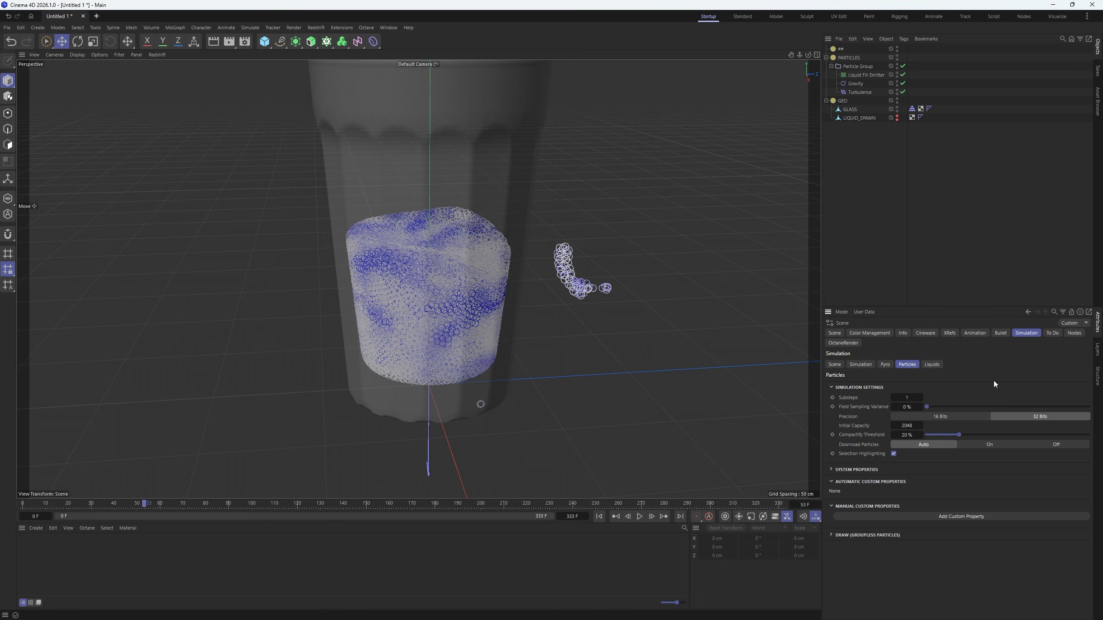
- Set the particle Substeps to 1, then replay the simulation while checking the project's general Simulation settings
click(866, 366)
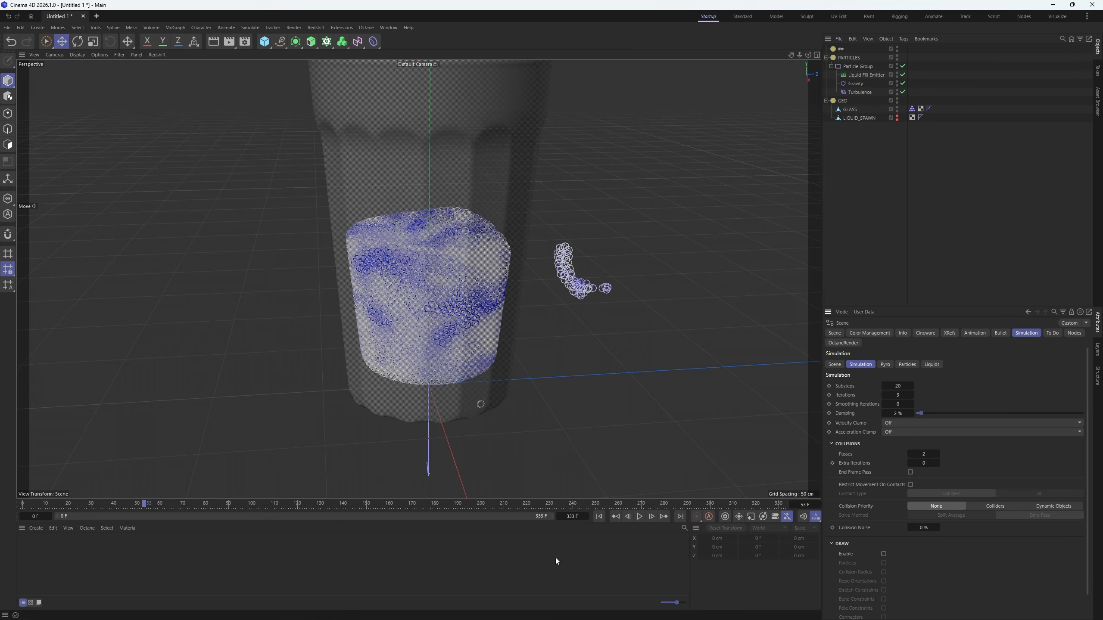
key(shift+f)
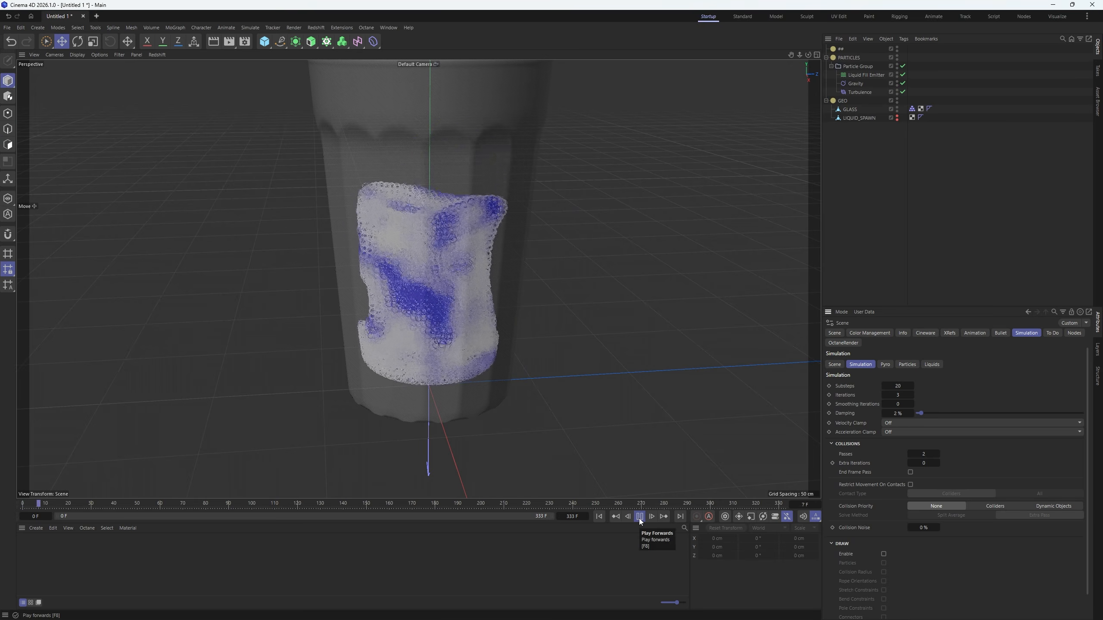
click(639, 519)
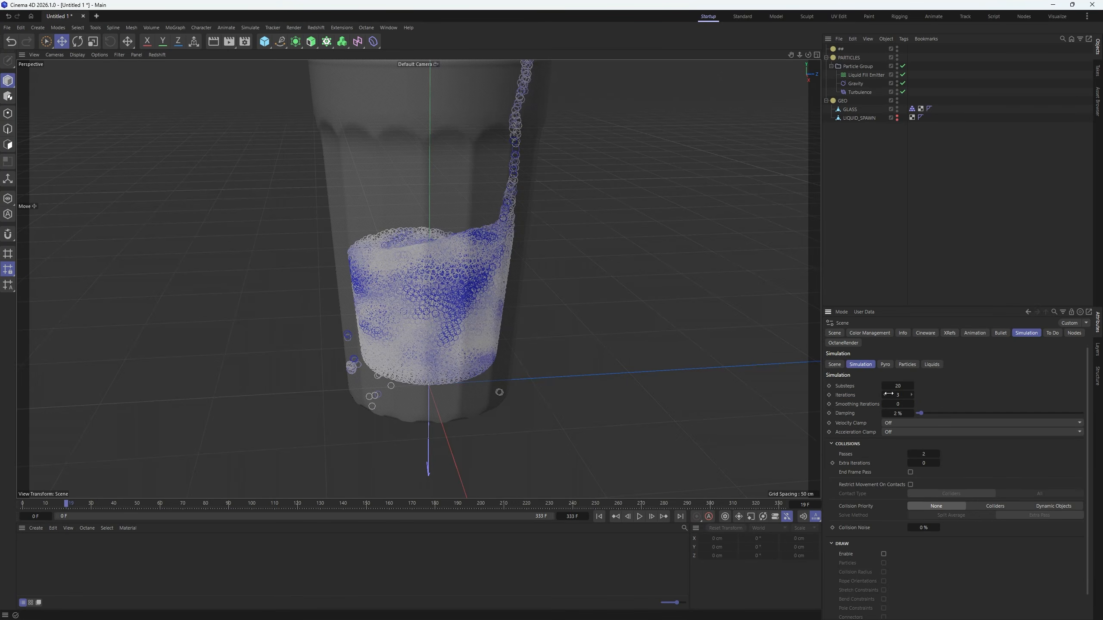
click(907, 364)
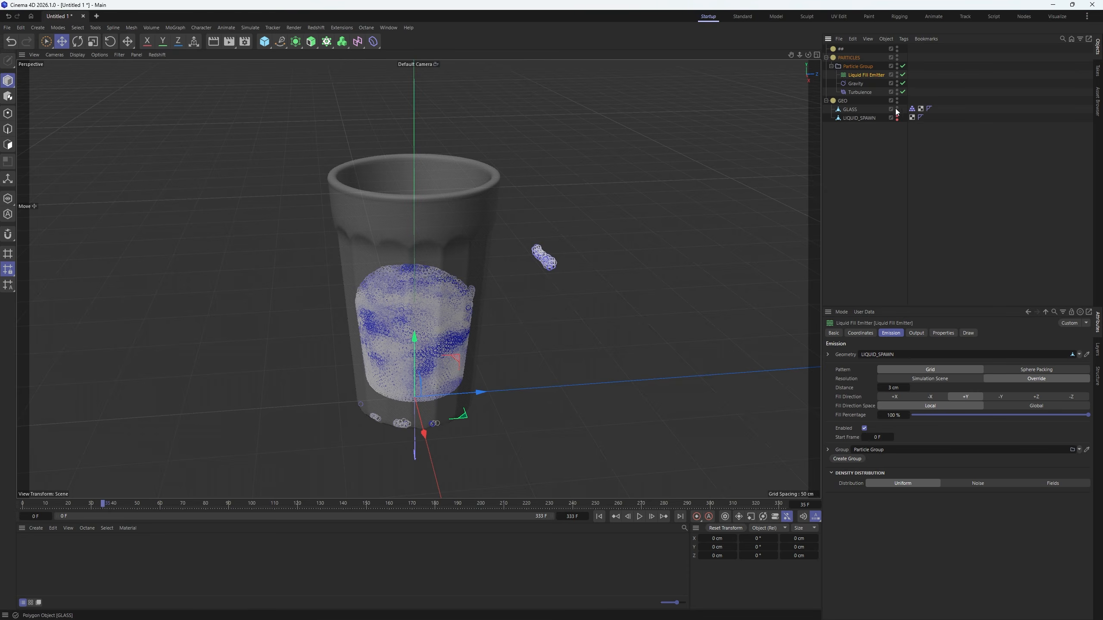
- Hide GLASS and override the Liquid Fill Emitter's Damping with 3 %
click(896, 109)
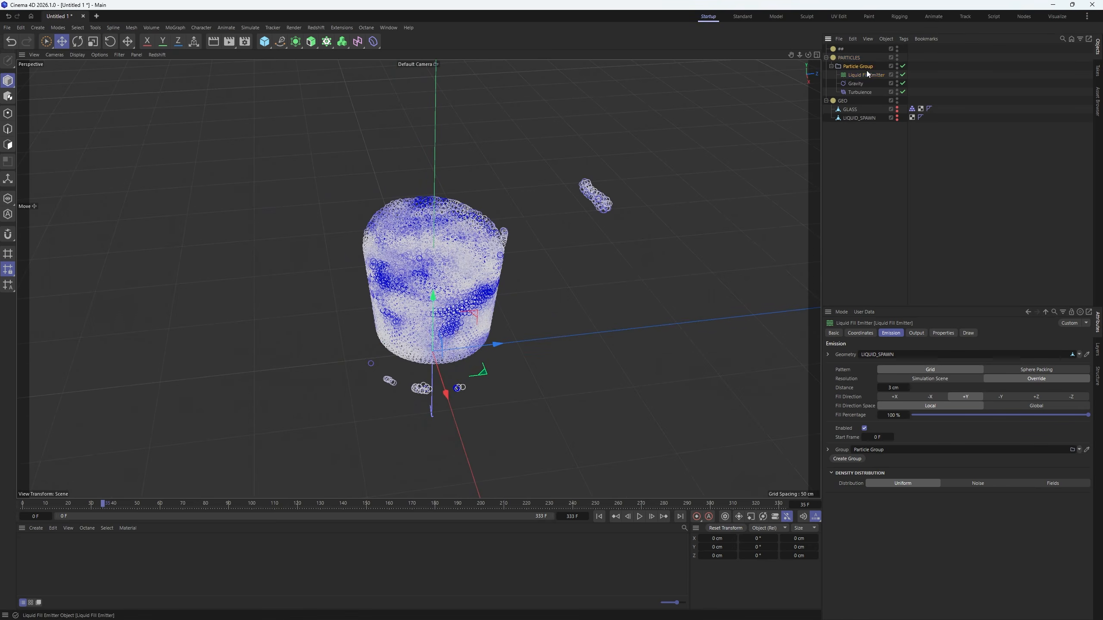
click(873, 74)
click(948, 332)
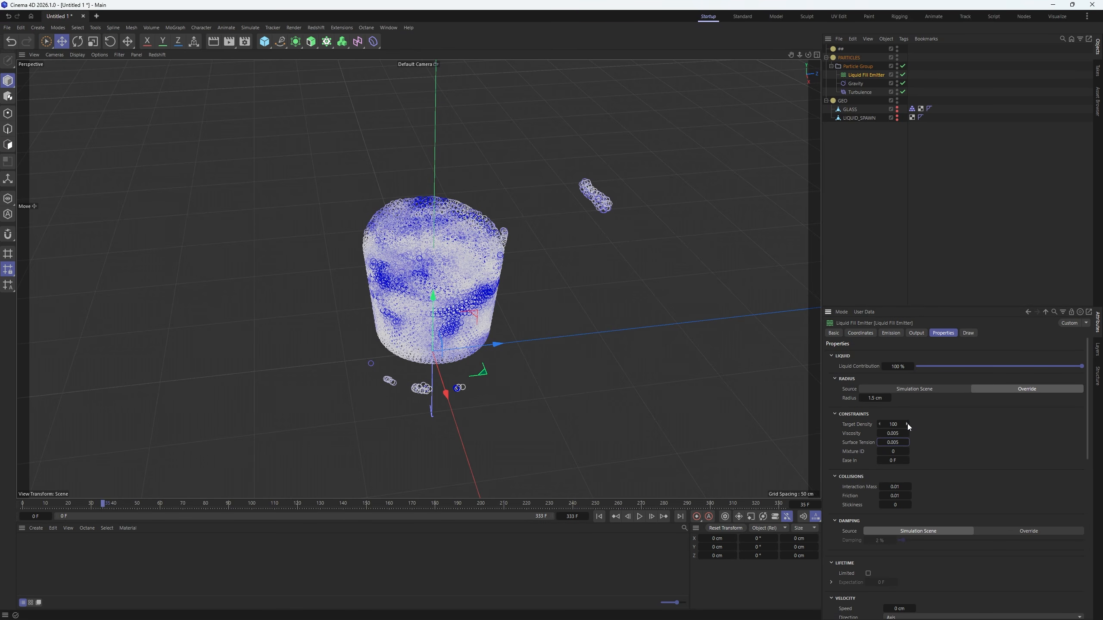
click(1008, 531)
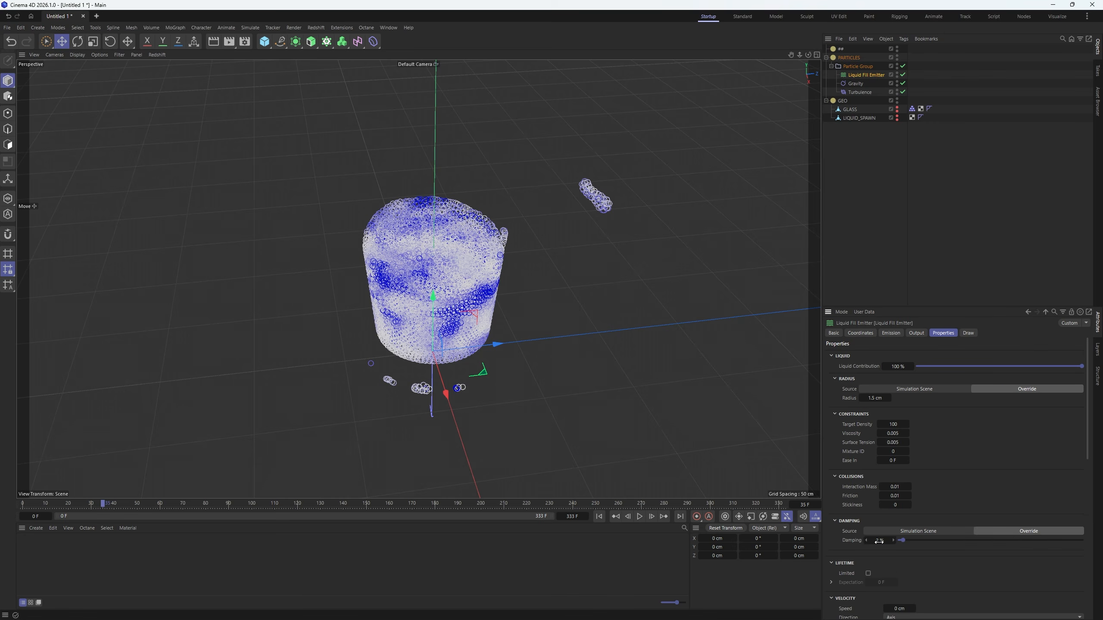
text(3)
key(Return)
- Replay the simulation from the start to about frame 164 and inspect the particles from another angle for leaks
click(615, 517)
click(640, 517)
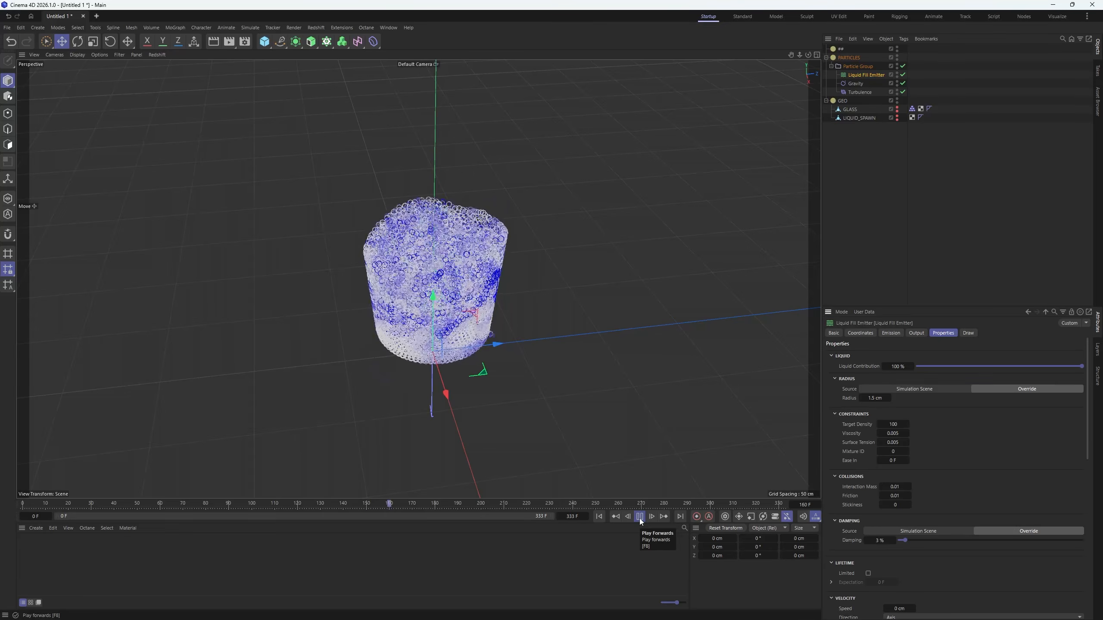
click(640, 519)
alt+drag(461, 357, 395, 279)
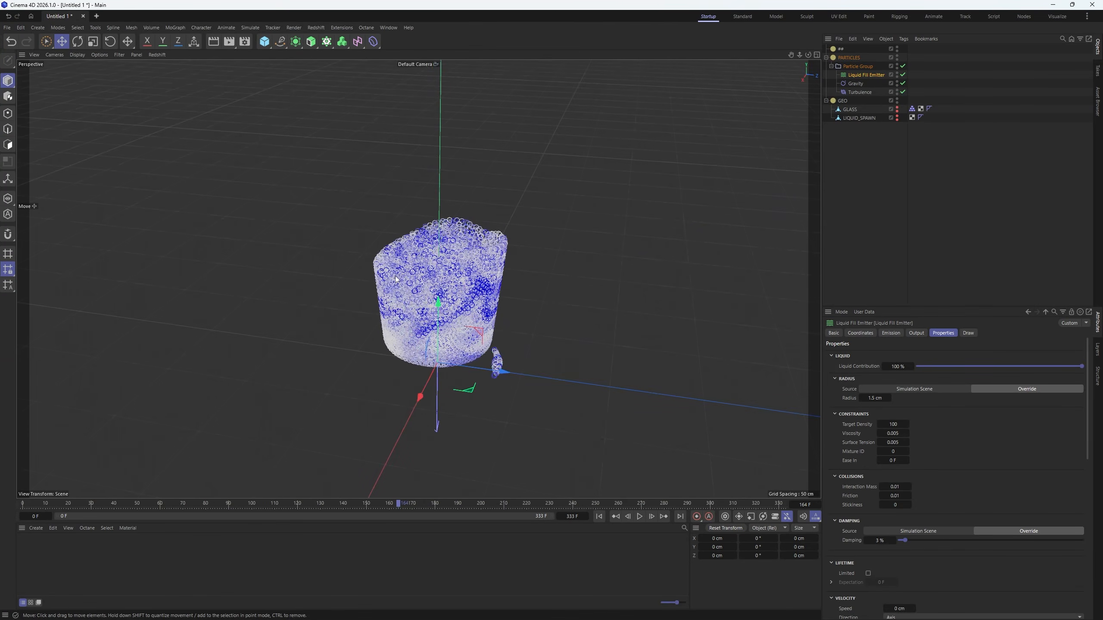
- Set the Collision Side of the GLASS collider tag to Front and replay the simulation
click(911, 108)
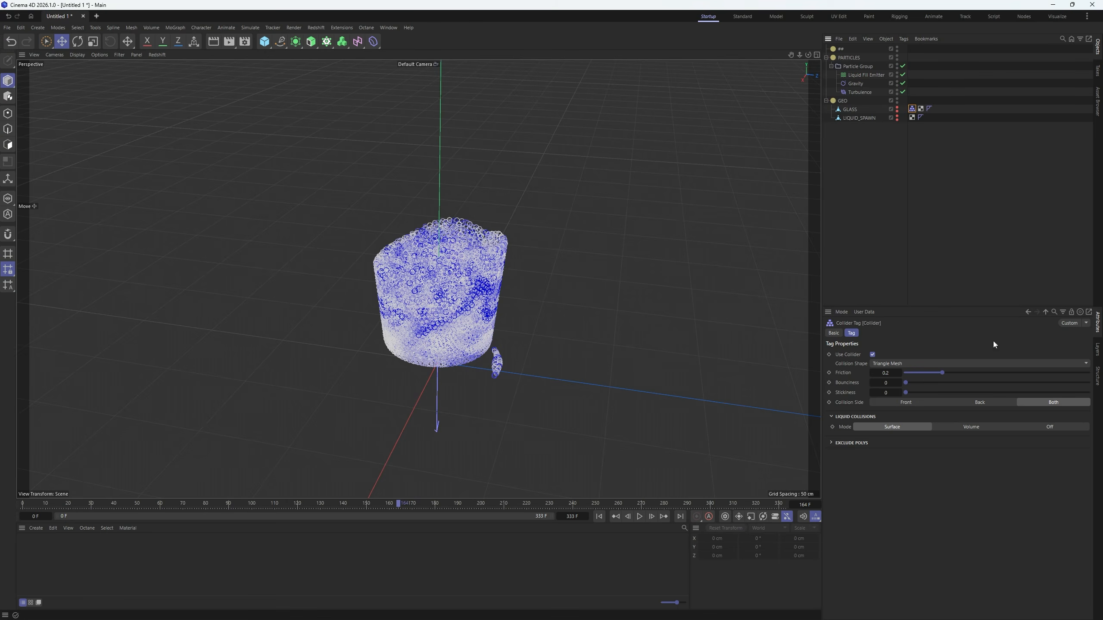
click(937, 403)
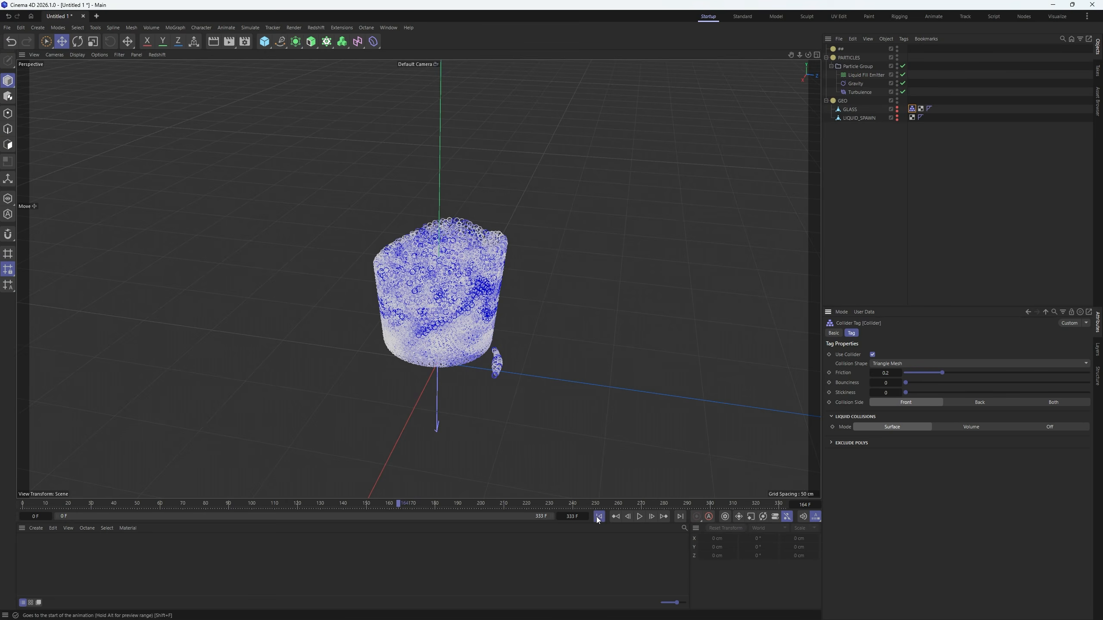
click(640, 516)
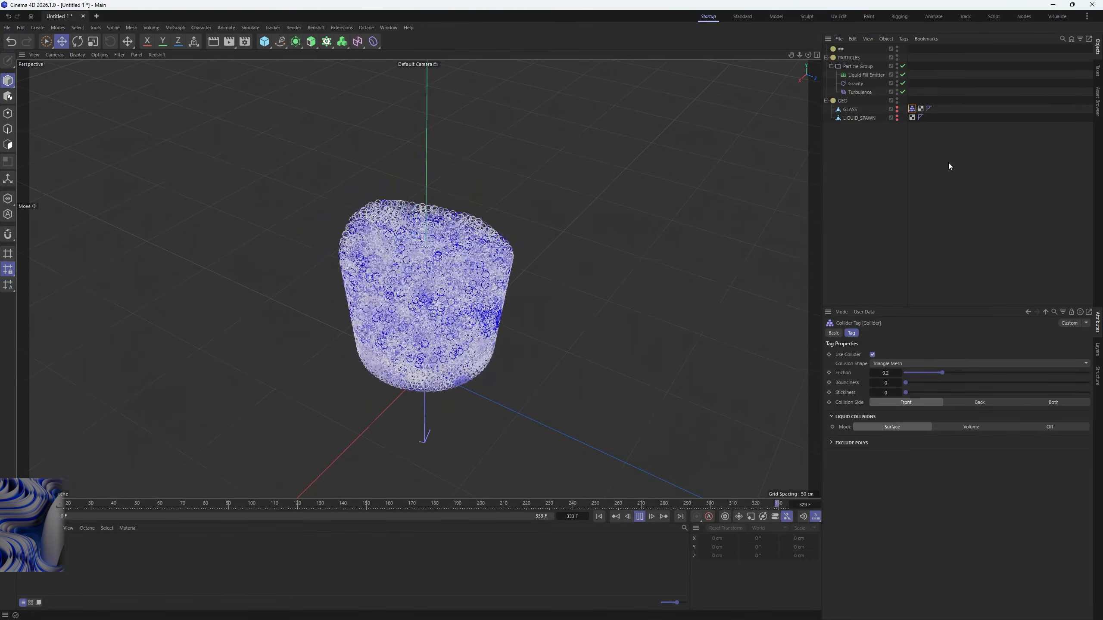
click(948, 163)
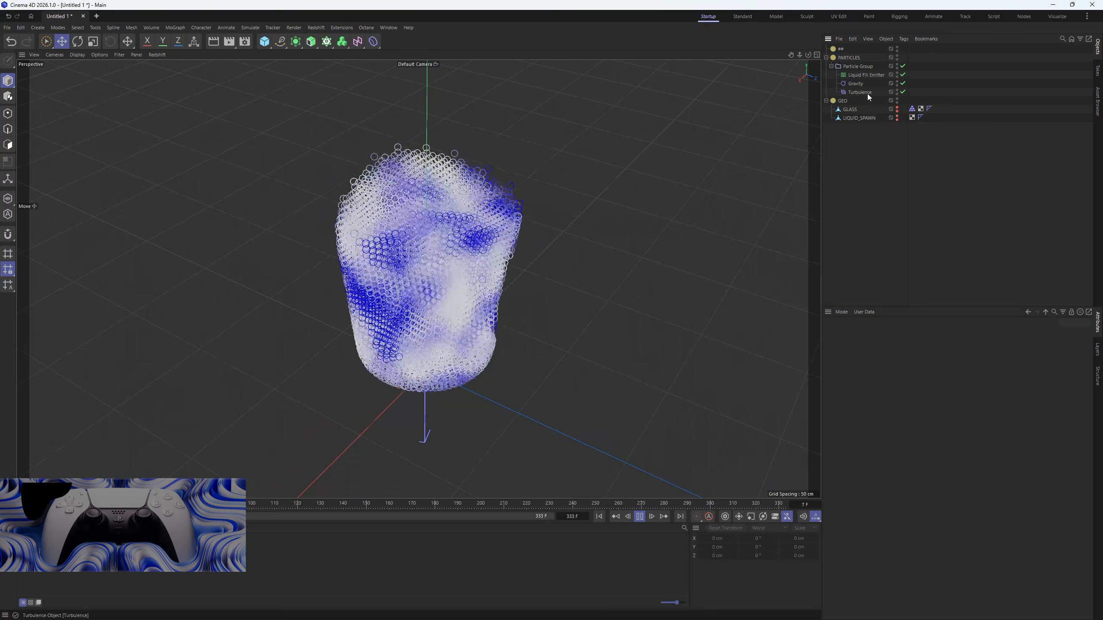
- Show GLASS again and compare the moving particles with the LIQUID_SPAWN volume, stopping playback at frame 270
click(898, 116)
alt+middle_drag(435, 236, 442, 255)
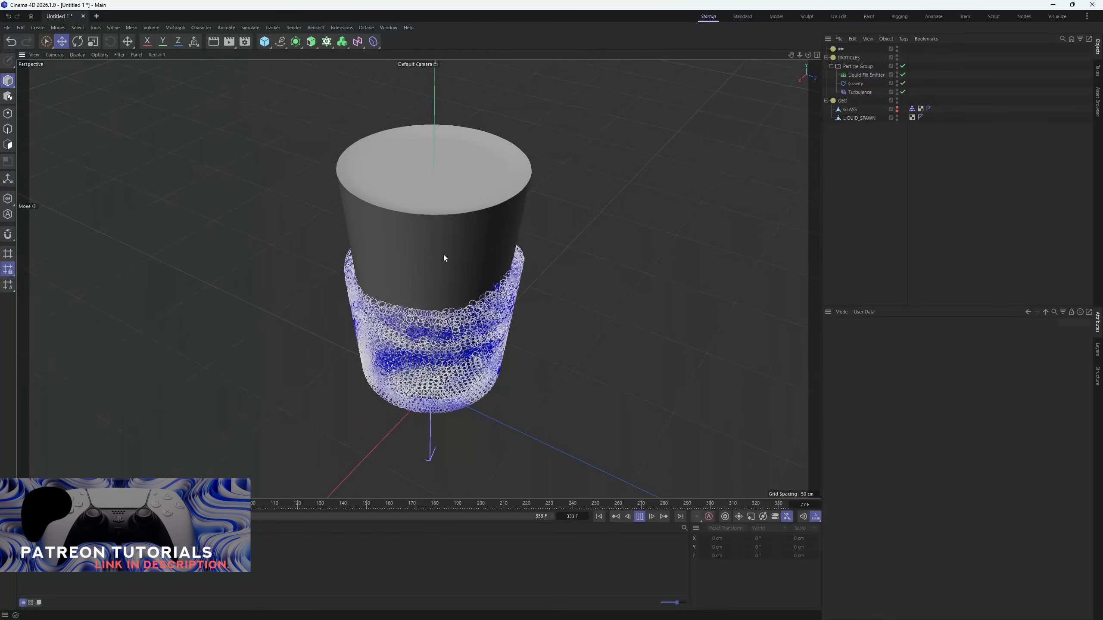
scroll(443, 254, down, 1)
click(897, 117)
click(897, 109)
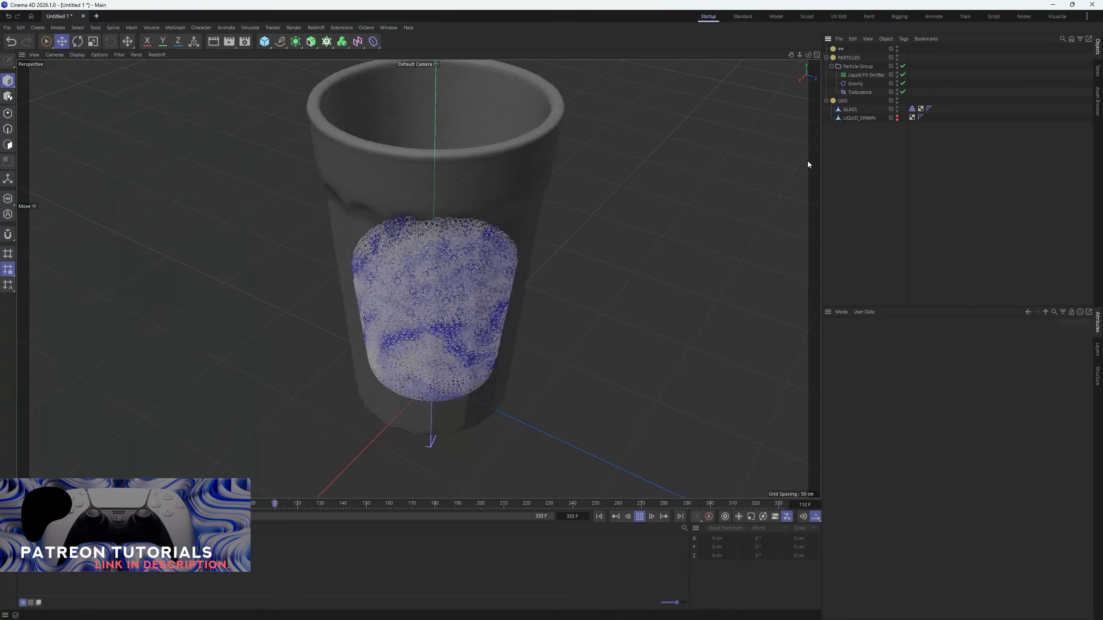
alt+drag(455, 211, 422, 224)
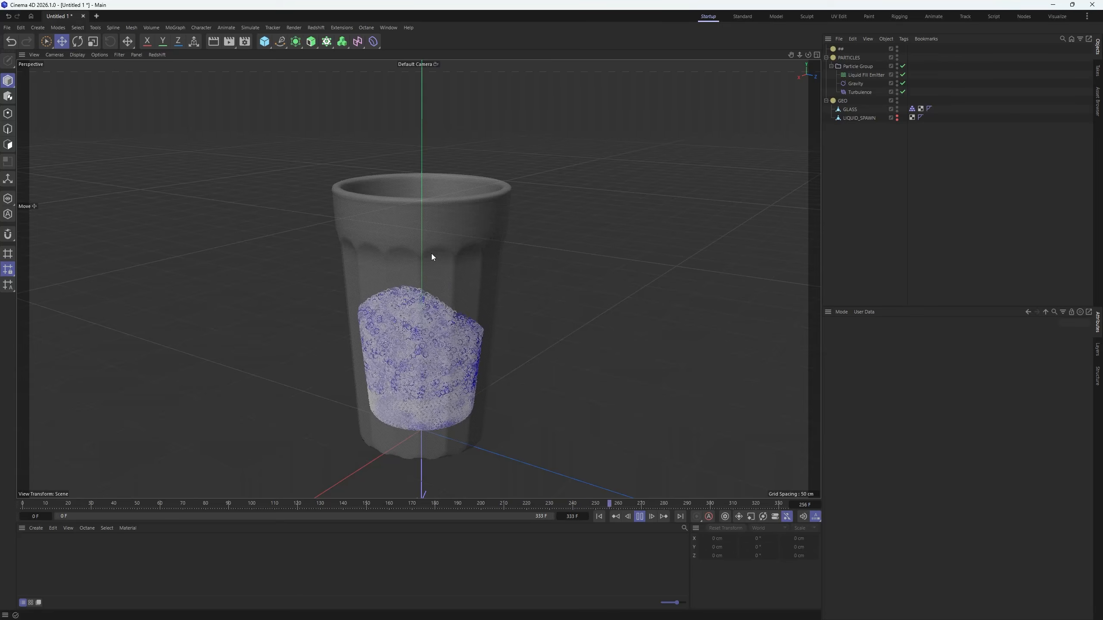
click(640, 517)
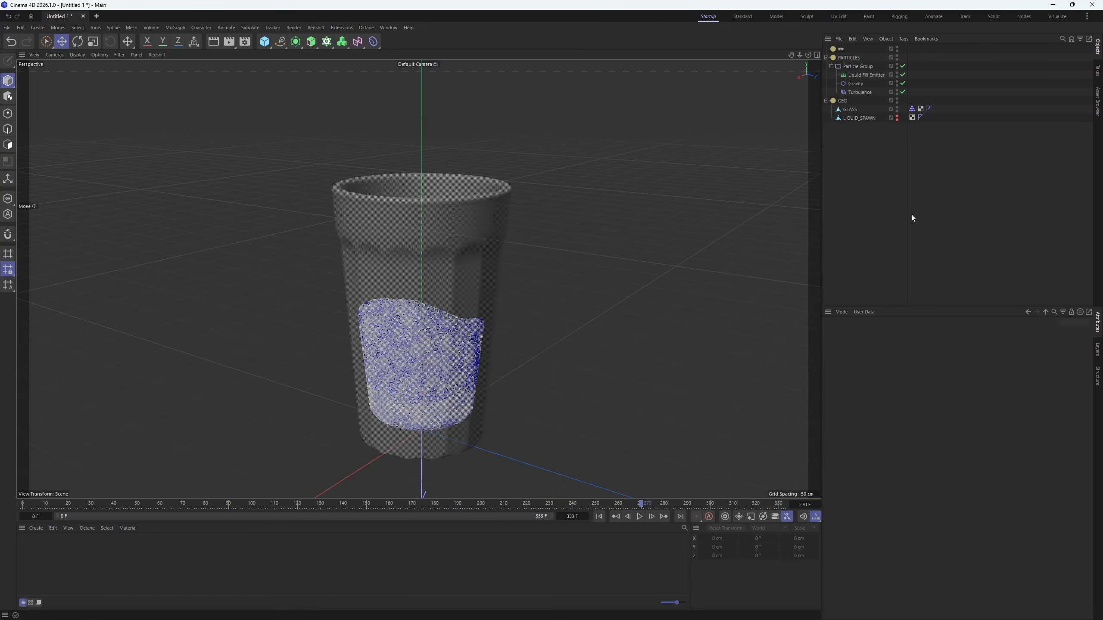
click(897, 119)
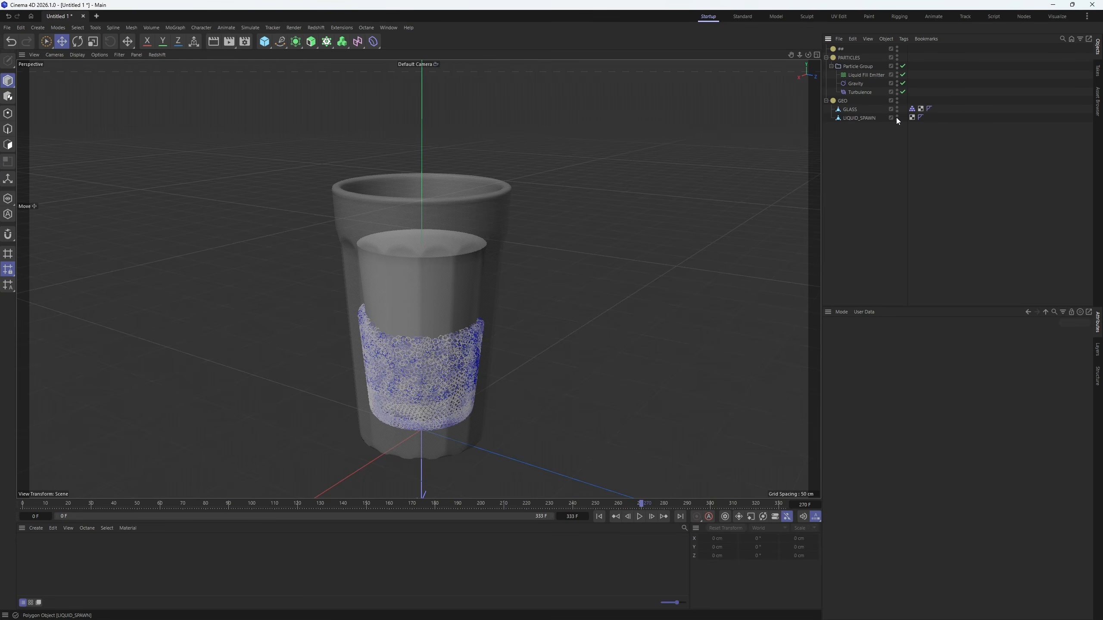
- Raise LIQUID_SPAWN inside the glass to about Y 81 cm and enlarge it to about 80 × 132 × 80 cm
click(860, 118)
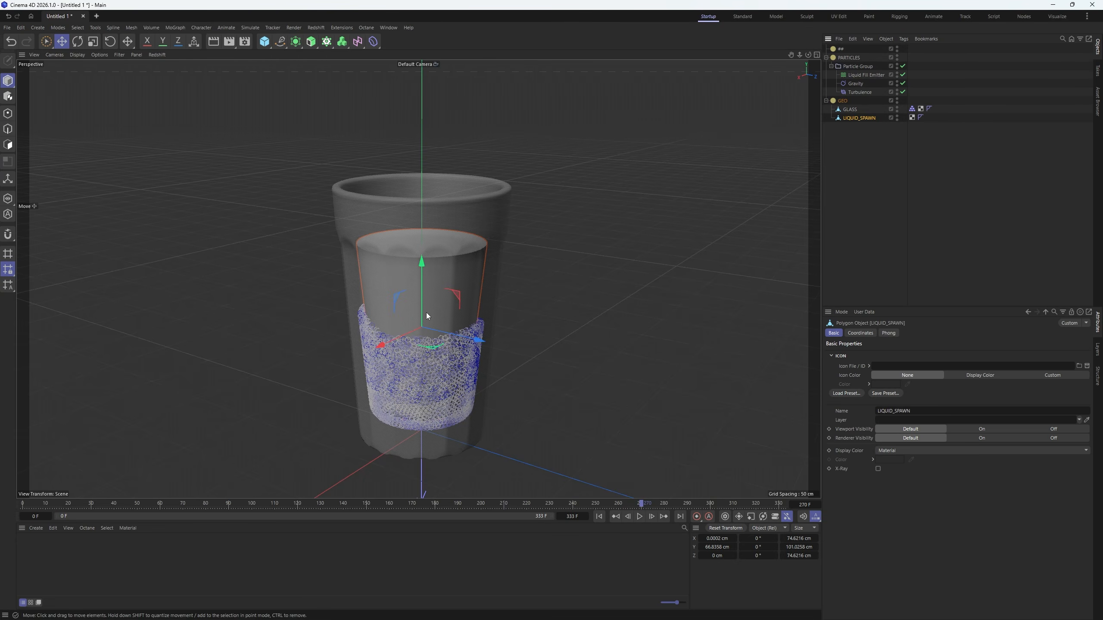
key(t)
mouse_move(423, 262)
mouse_down()
mouse_move(424, 247)
mouse_move(423, 256)
mouse_up()
key(e)
key(t)
drag(546, 291, 571, 286)
- Replay the simulation from the start and watch the enlarged fill volume from the side, stopping at frame 51
alt+drag(442, 202, 452, 172)
click(599, 516)
click(639, 516)
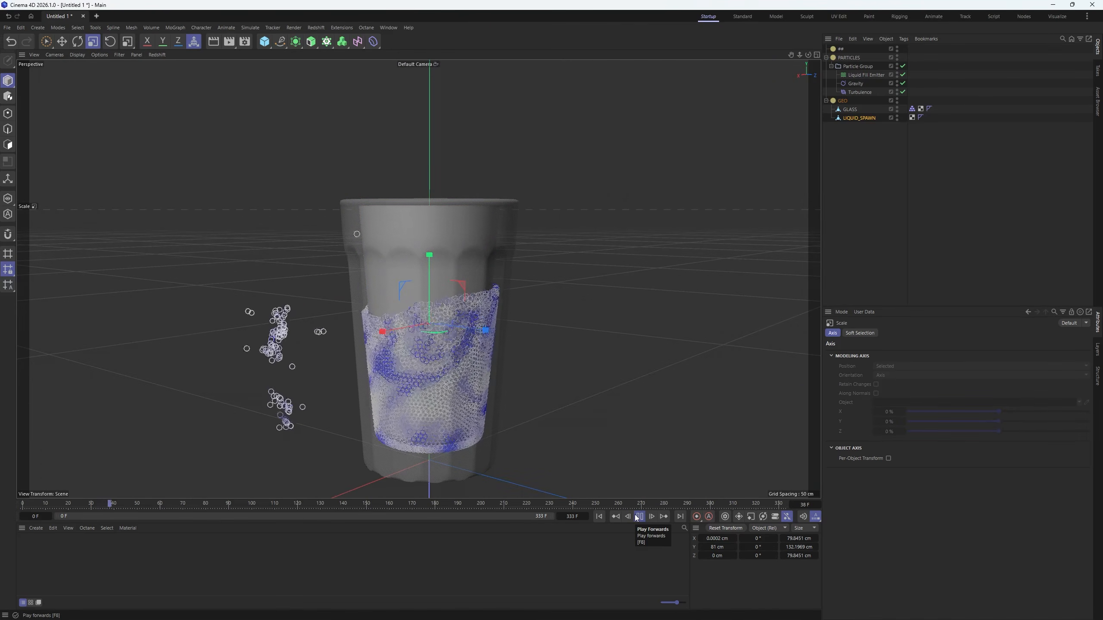
click(637, 516)
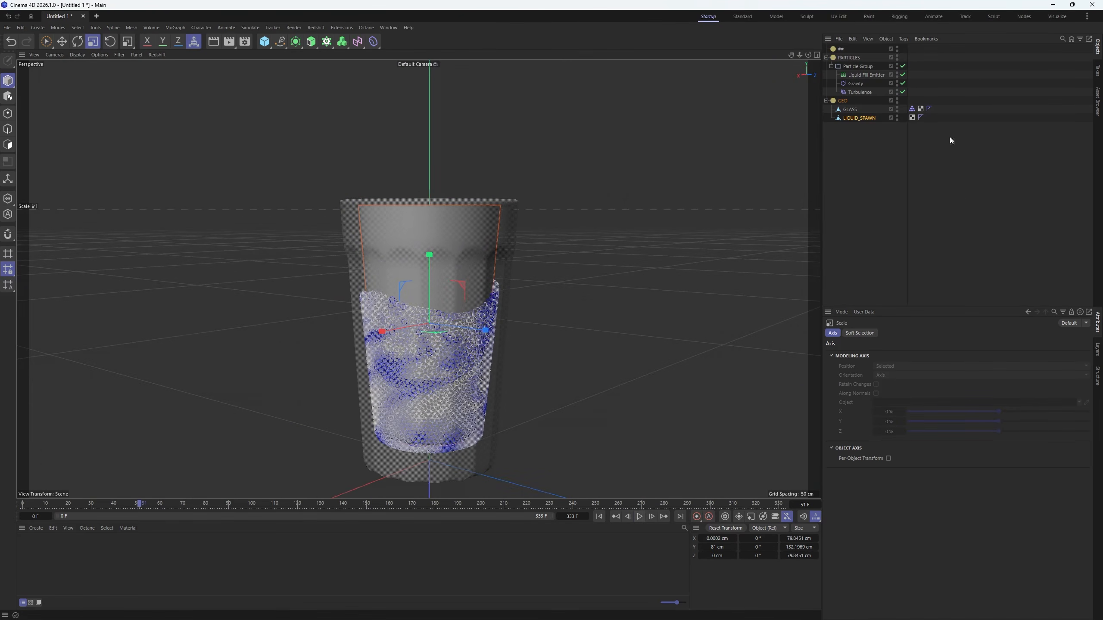
- Hide LIQUID_SPAWN and replay the simulation from the start, stopping at frame 32
alt+click(898, 115)
alt+click(897, 115)
mouse_move(430, 285)
alt+mouse_down()
mouse_move(430, 352)
mouse_move(428, 282)
alt+mouse_up()
click(599, 518)
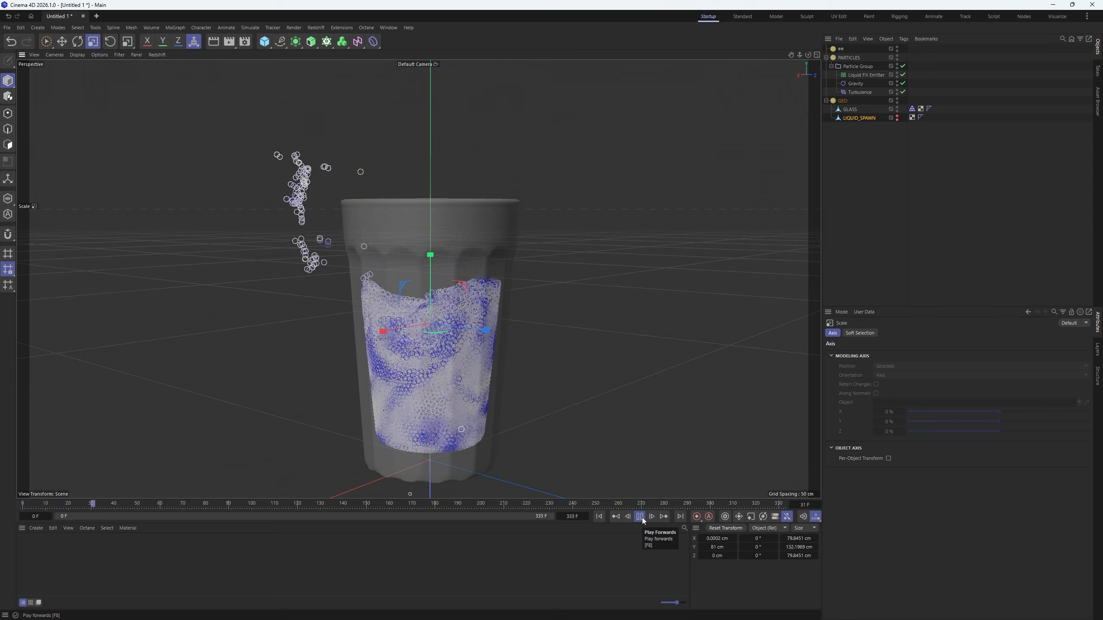
click(639, 516)
- Duplicate the Turbulence force within the Particle Group and rename the original as Big
click(874, 189)
ctrl+drag(863, 94, 863, 95)
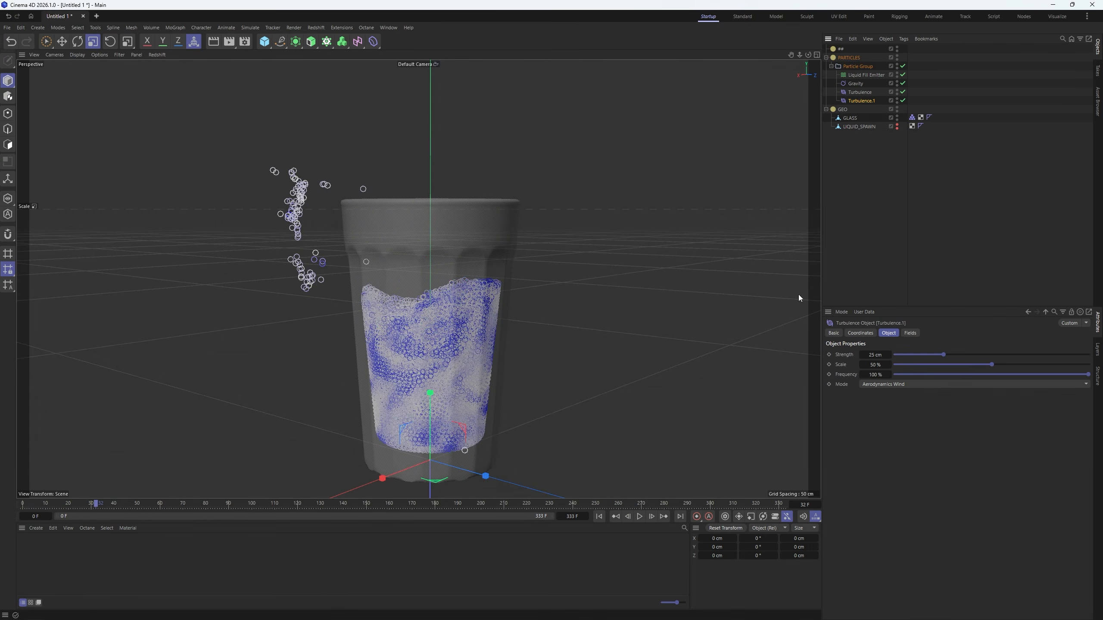
alt+drag(433, 306, 437, 340)
alt+middle_drag(434, 282, 445, 272)
mouse_move(444, 272)
alt+right_down()
mouse_move(452, 252)
mouse_move(447, 267)
alt+right_up()
double_click(855, 93)
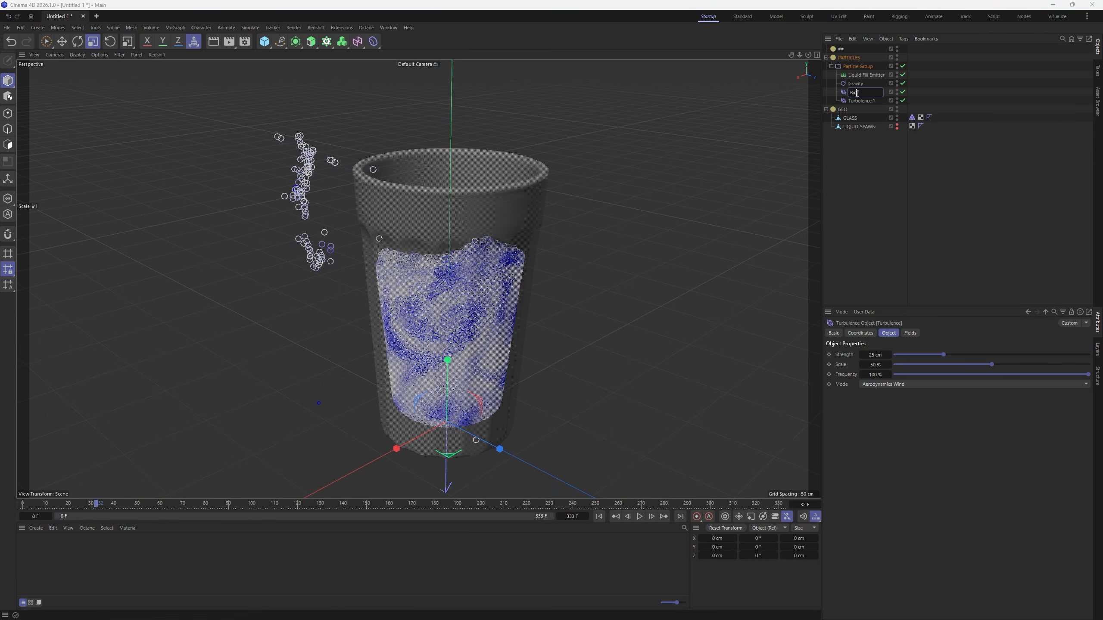
key(Return)
- Disable Turbulence.1 and play the simulation with only the Big turbulence, stopping at frame 110
click(902, 101)
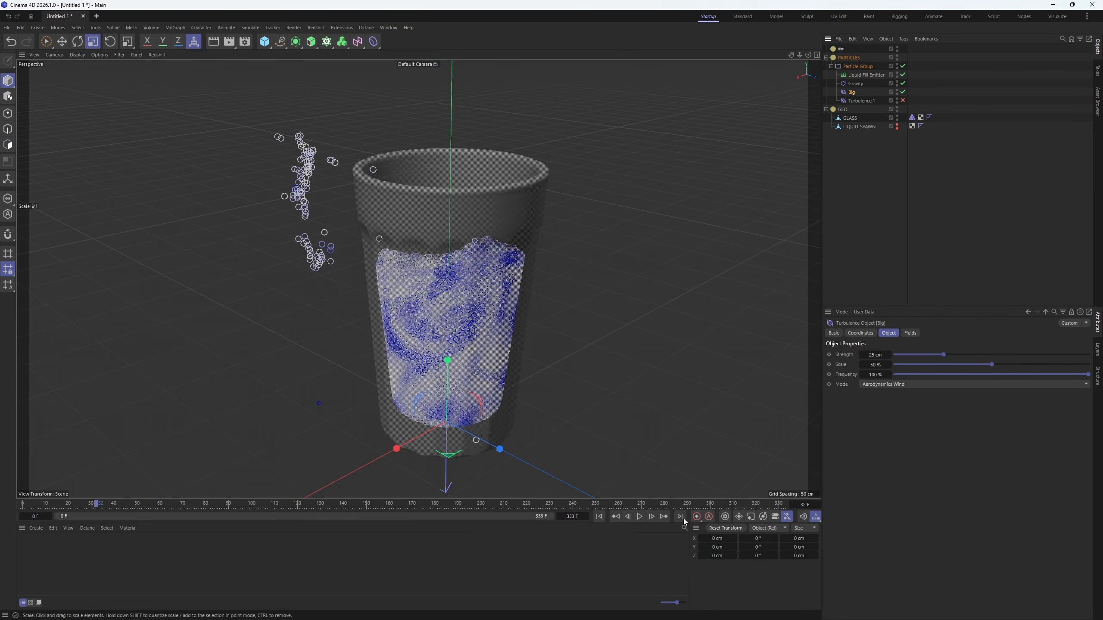
click(639, 516)
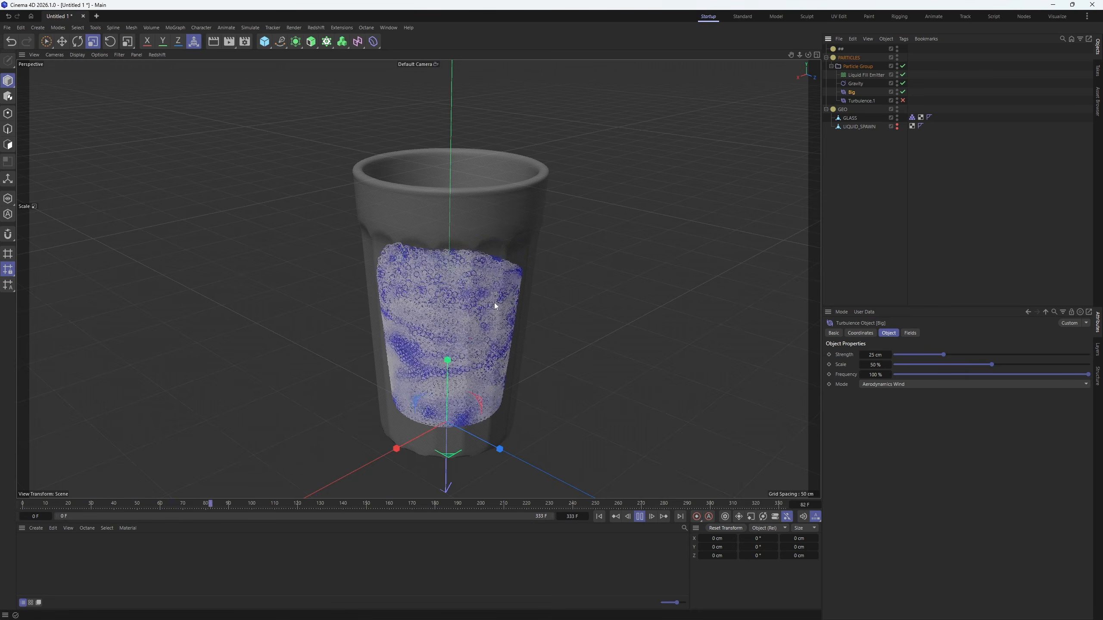
click(638, 517)
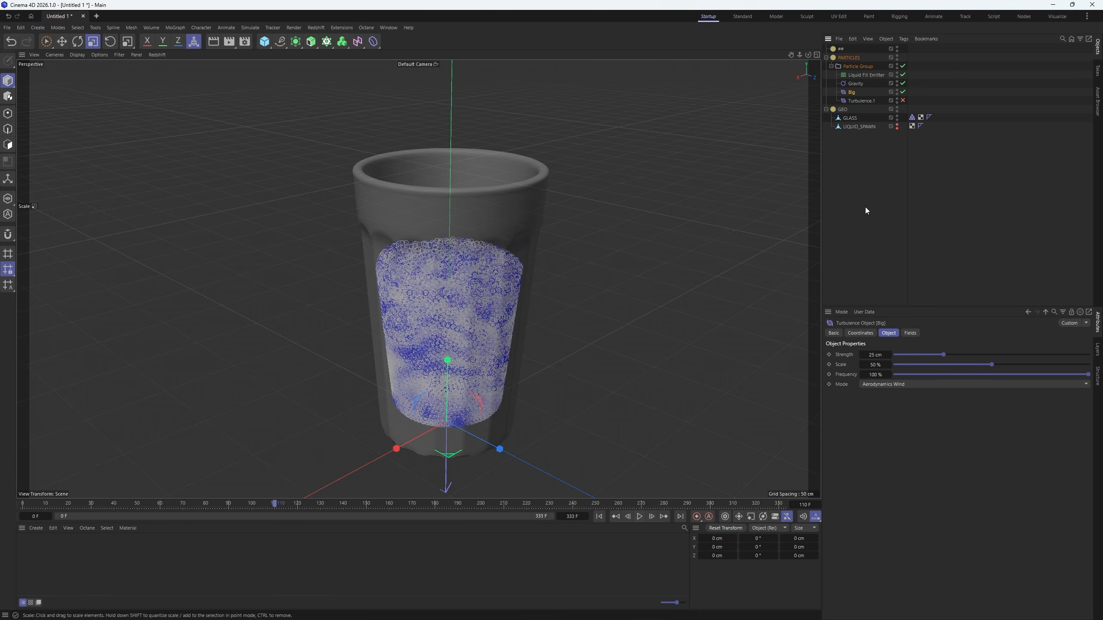
- Enable Turbulence.1 instead of Big, set its Scale to 15 %, and replay the simulation from the start
click(858, 100)
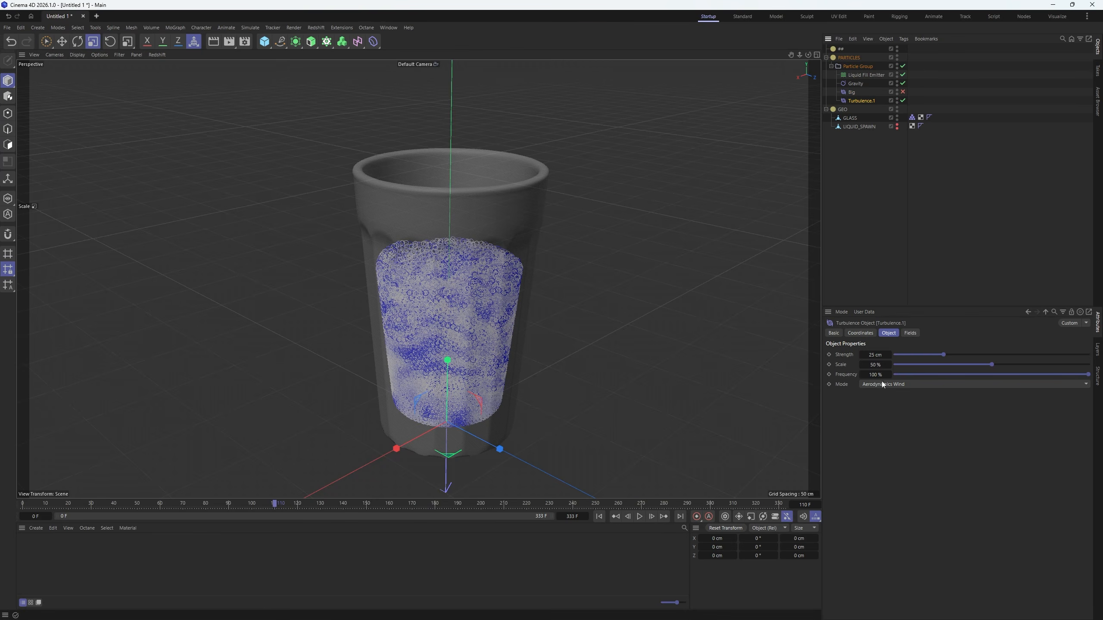
text(15)
key(Return)
click(599, 518)
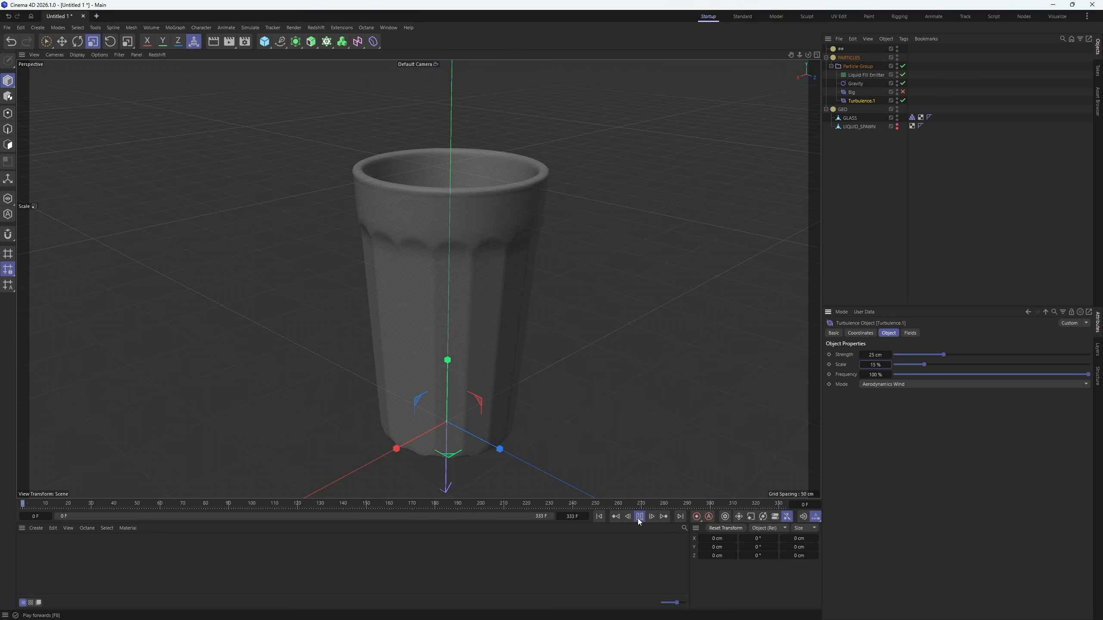
click(638, 520)
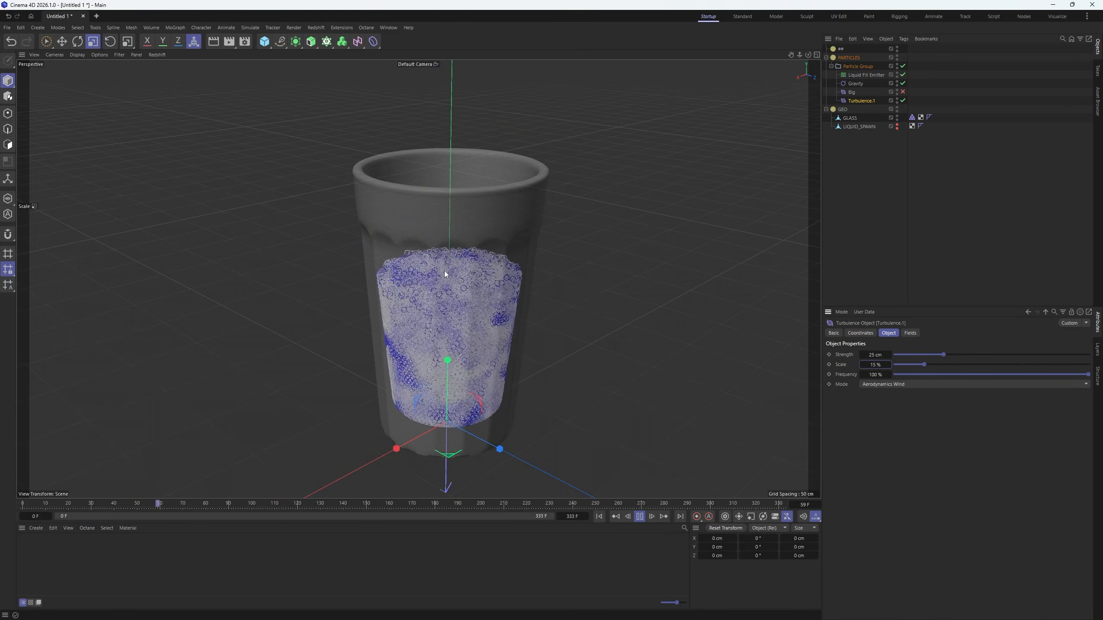
- Set Turbulence.1's Scale to 10 % and its Strength to 55 cm while the simulation plays
double_click(878, 365)
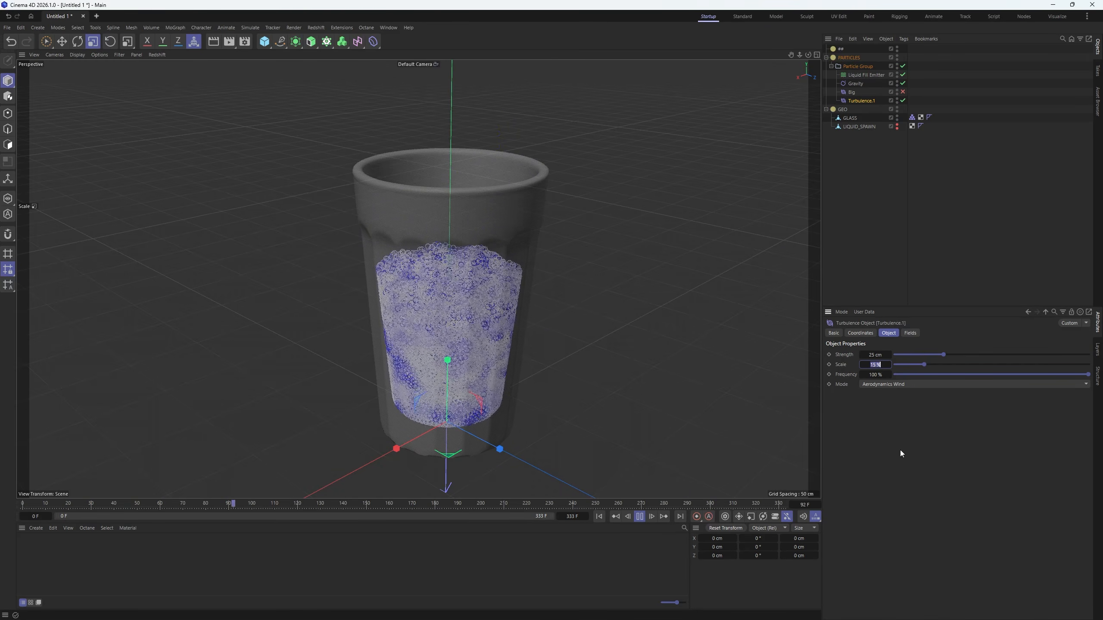
text(10)
key(Return)
double_click(878, 355)
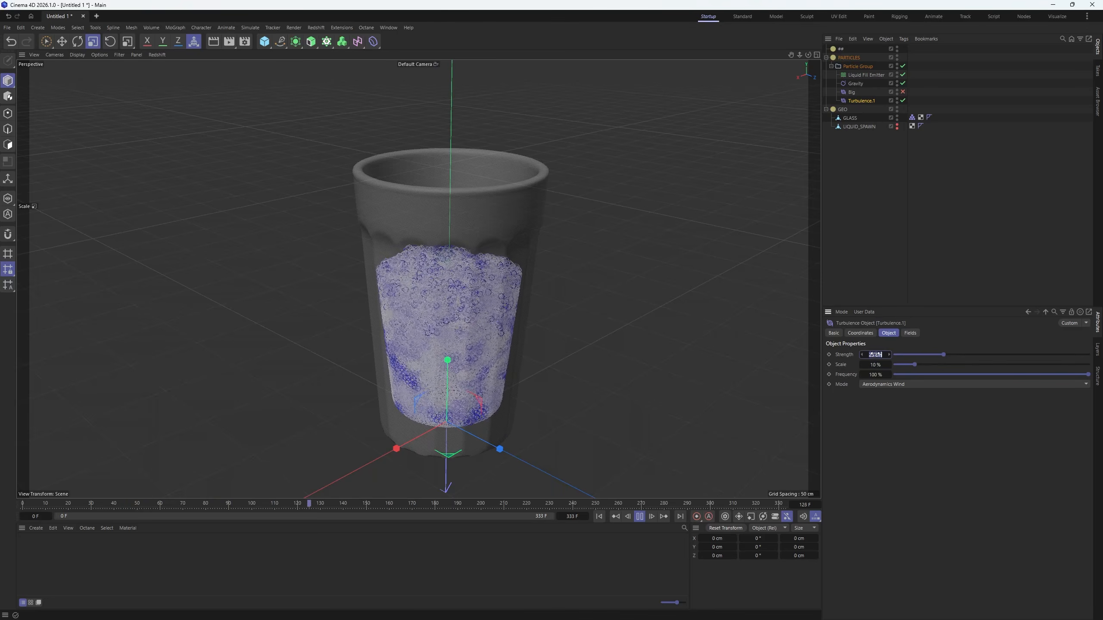
text(55)
key(Return)
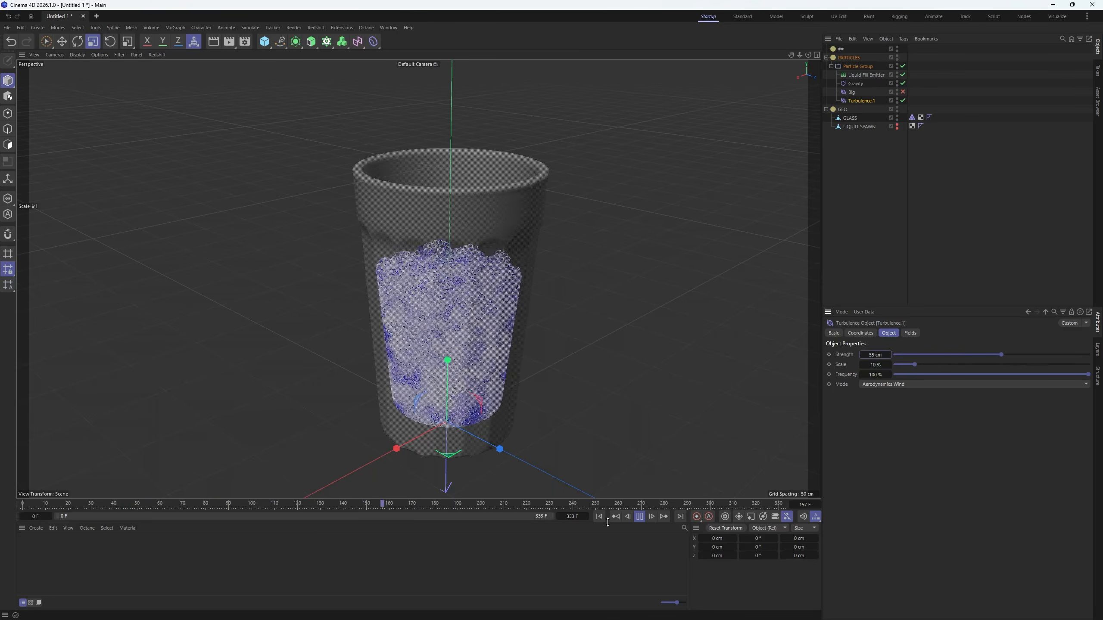
- Lower Turbulence.1's Strength to 35 cm, re-enable Big, and restart the simulation with both forces
scroll(464, 267, up, 5)
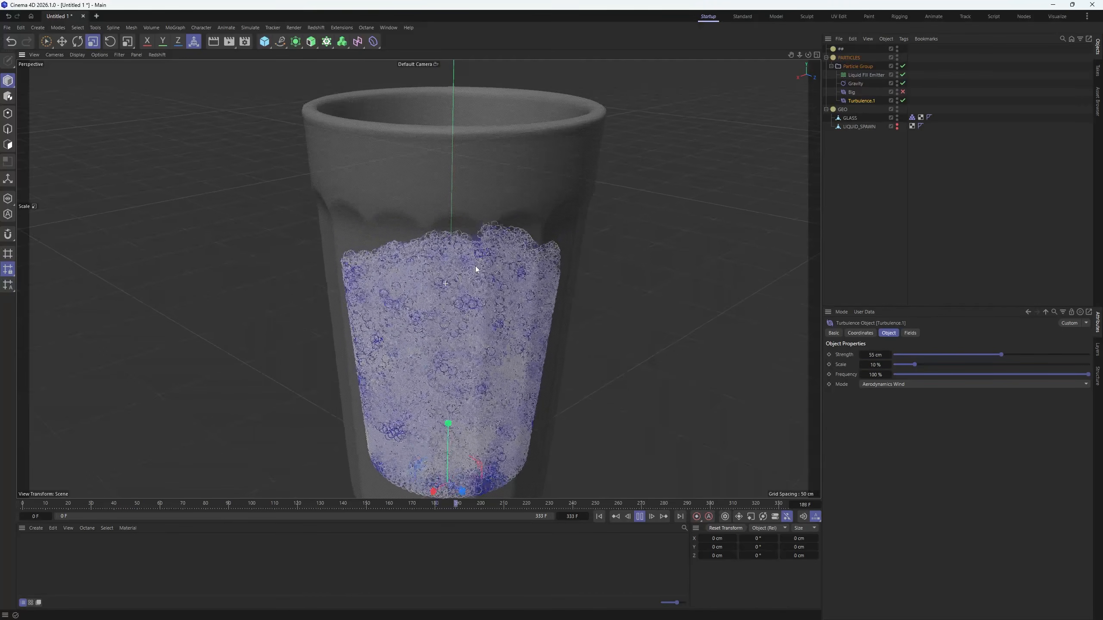
scroll(480, 259, down, 2)
double_click(876, 355)
text(35)
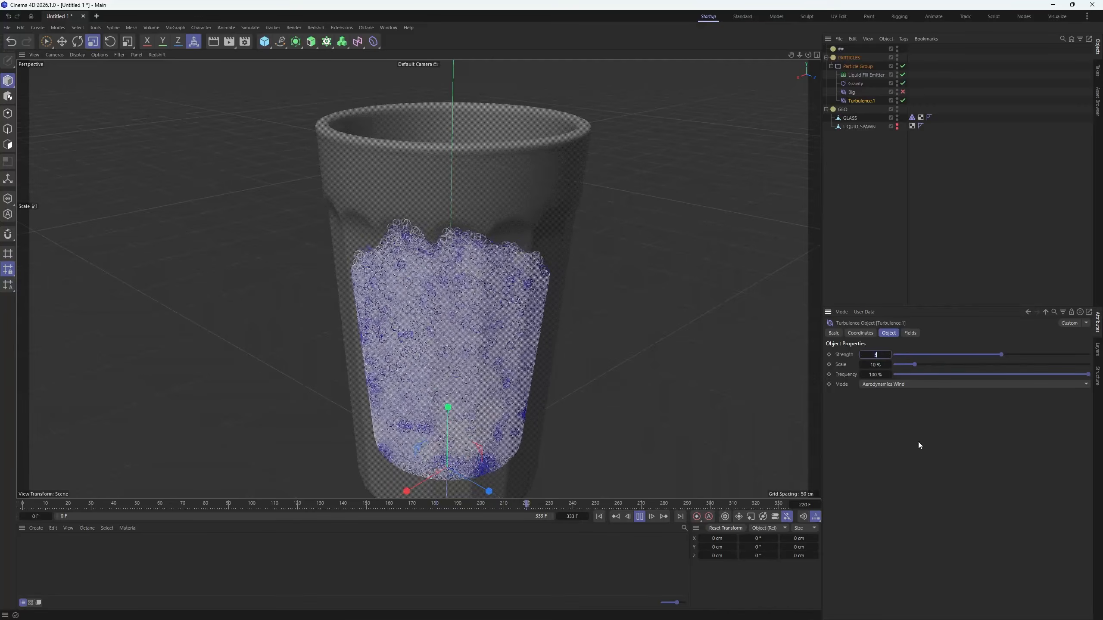
key(Return)
click(903, 91)
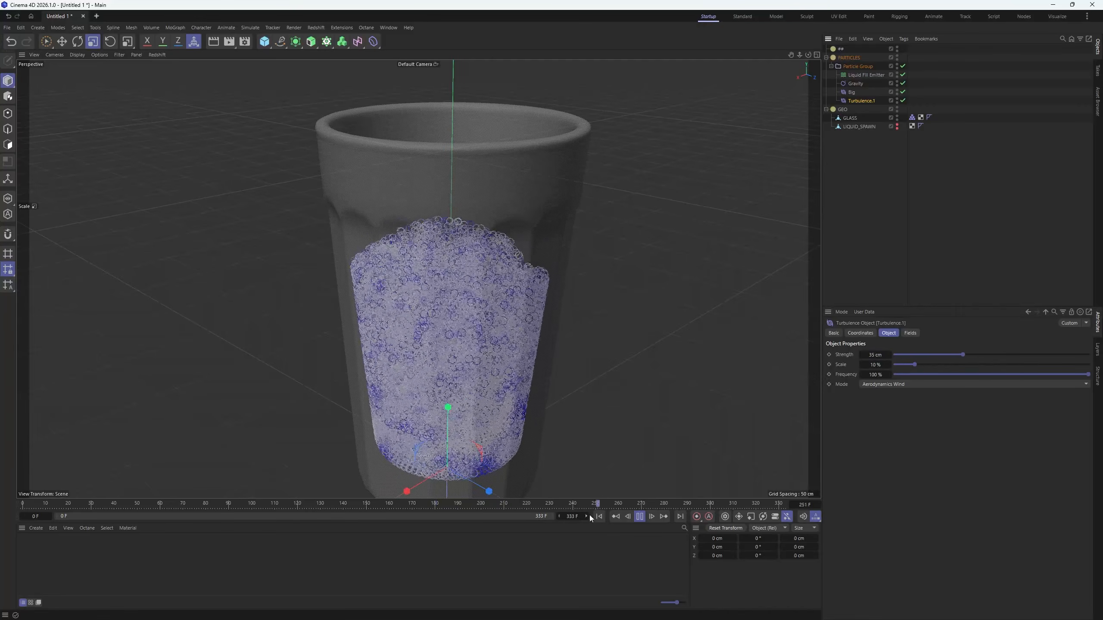
click(598, 516)
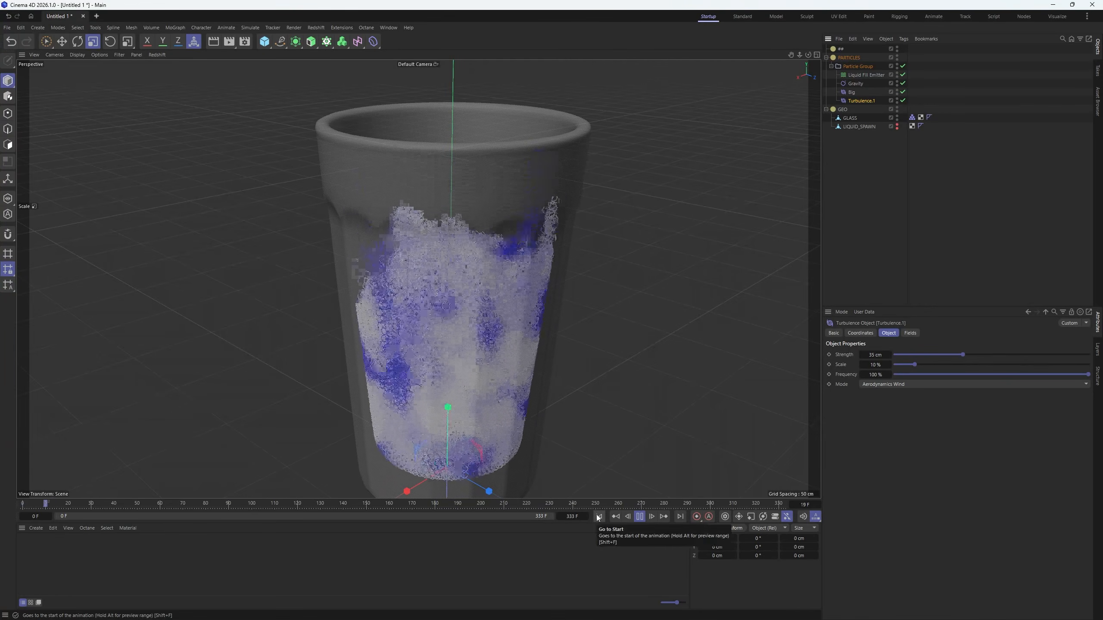
- Hide GLASS, set Turbulence.1's Scale to 20 % and Strength to 15 cm, and replay to frame 56
ctrl+click(897, 118)
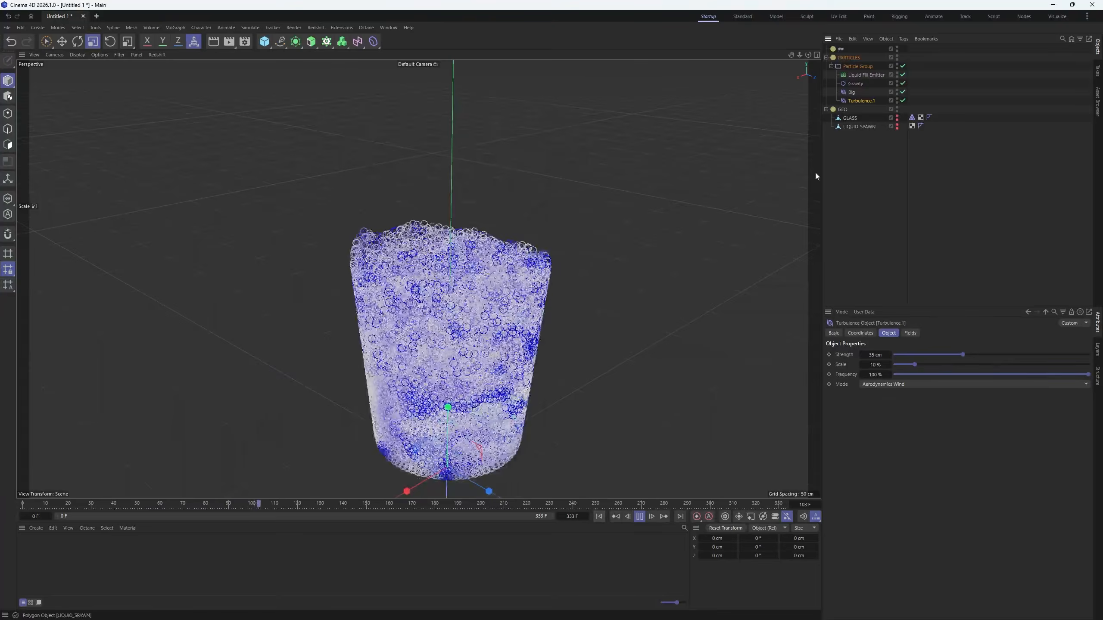
double_click(875, 364)
text(20)
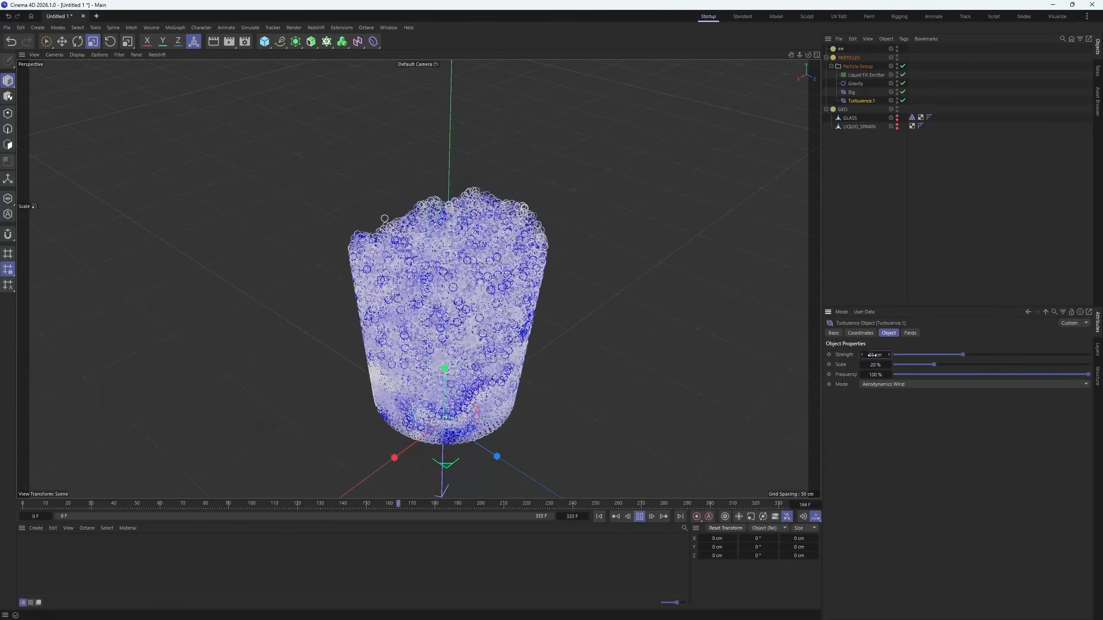
double_click(875, 355)
text(15)
key(Return)
click(599, 517)
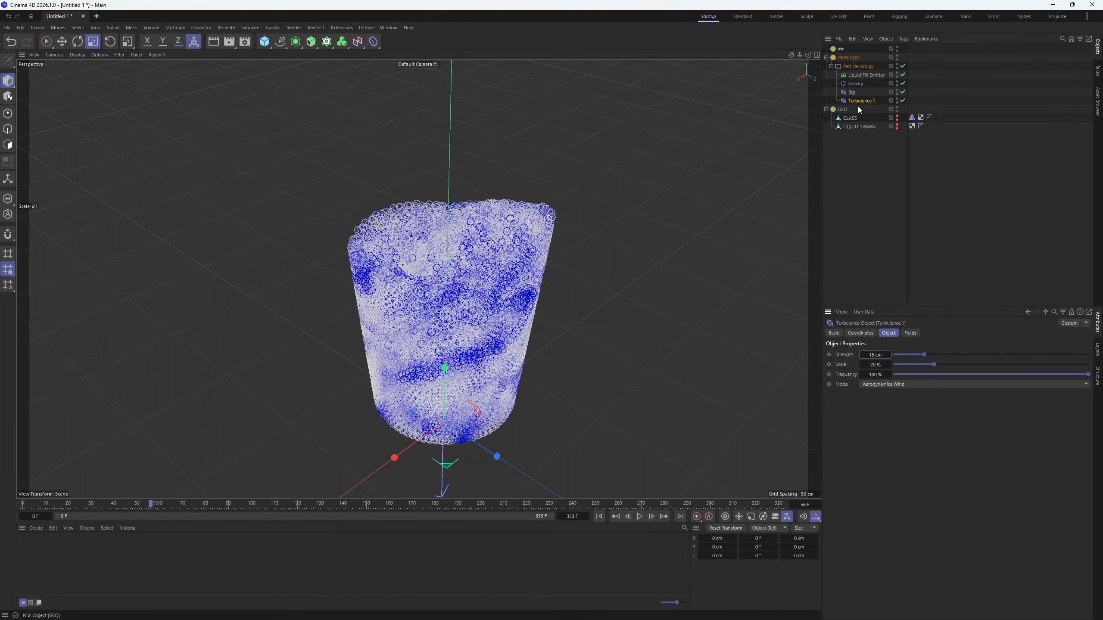
- Rename the Big turbulence as Medium and Turbulence.1 as Small
double_click(853, 92)
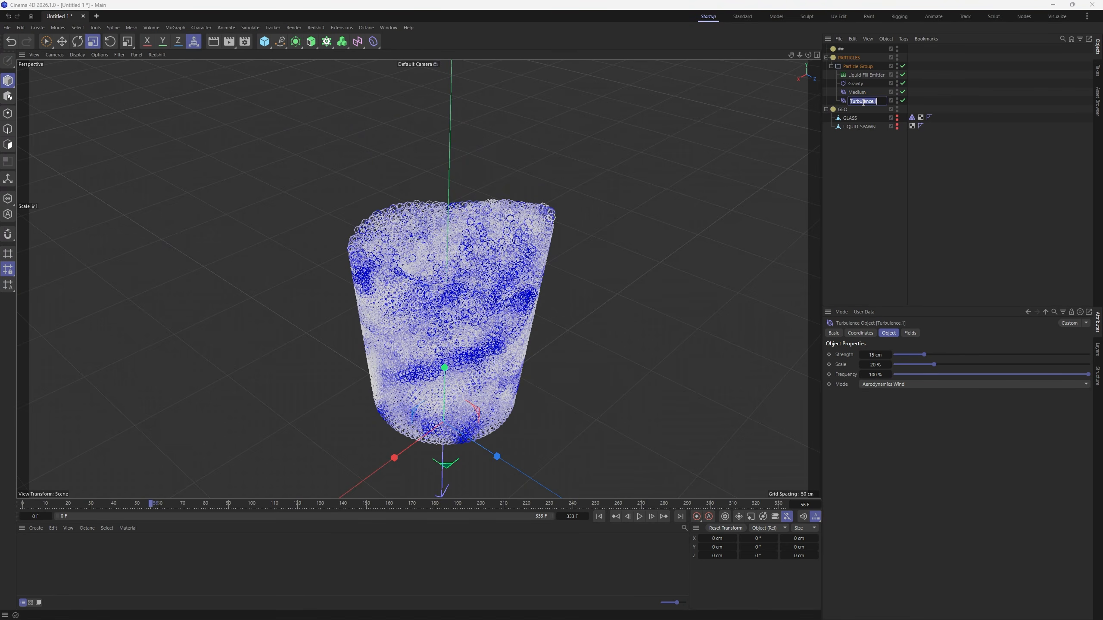
double_click(862, 102)
text(SM)
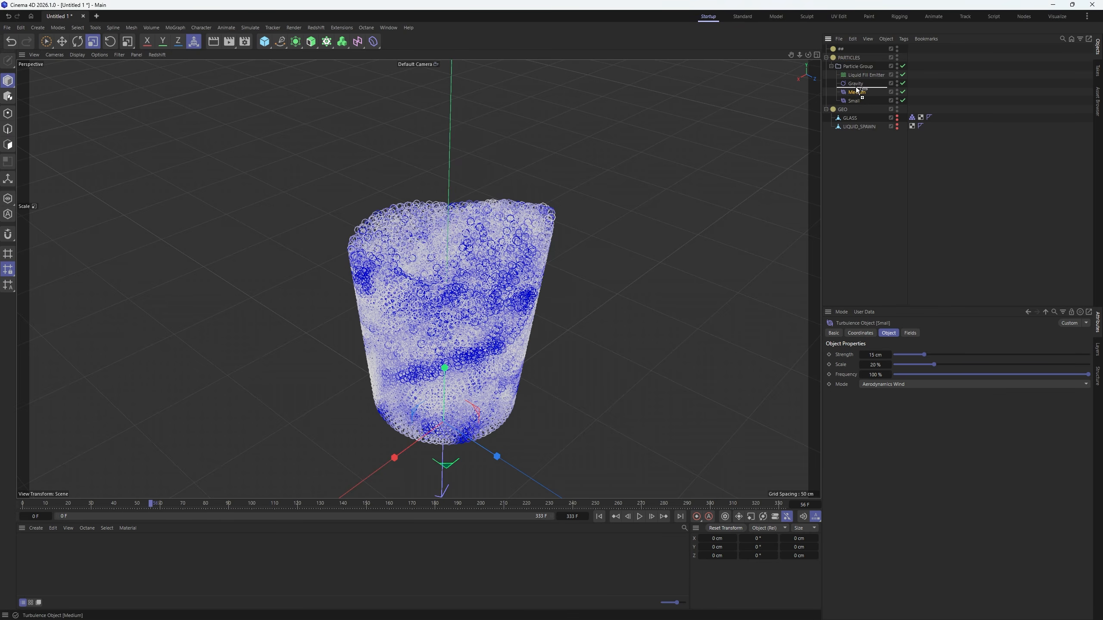
- Duplicate the Medium turbulence directly above itself and name the copy Big
ctrl+drag(858, 90, 859, 95)
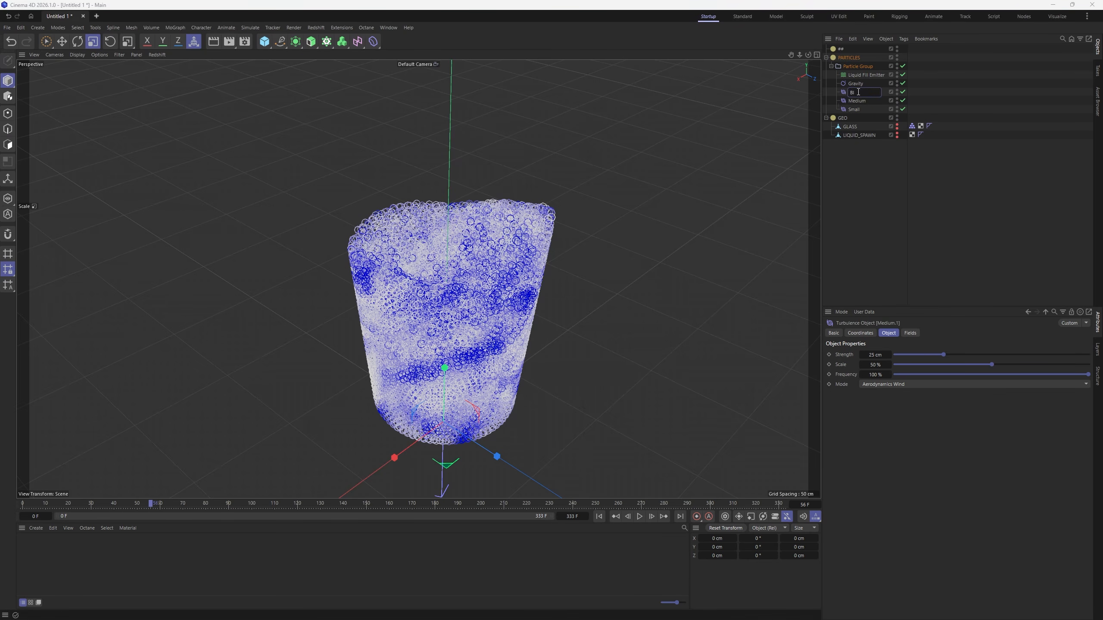
double_click(857, 91)
text(Big)
key(Return)
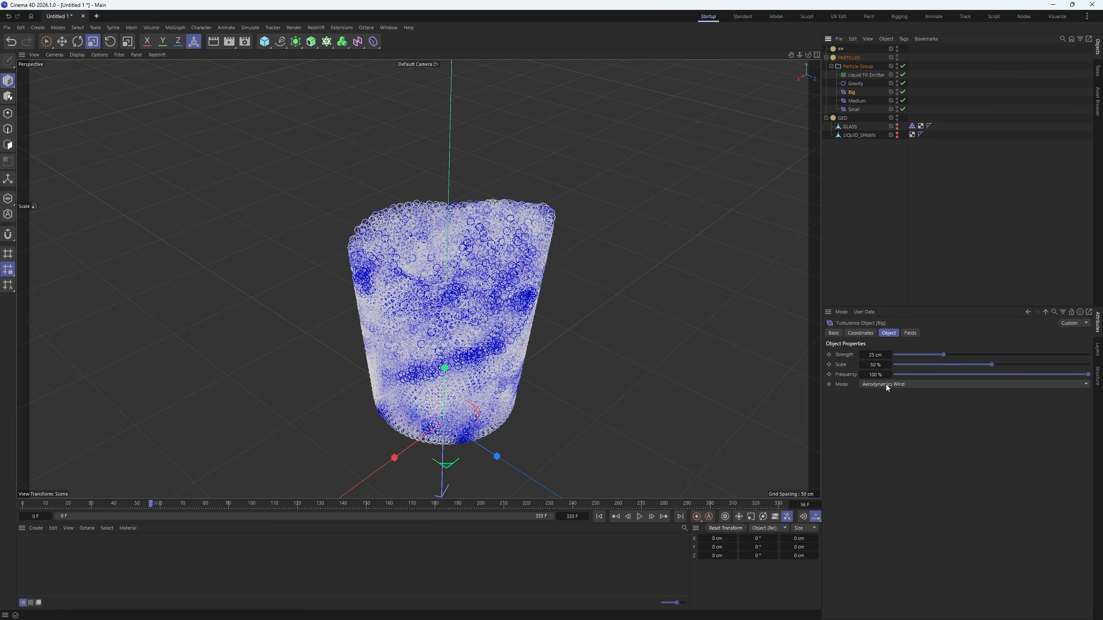
- Set Big's Scale to 125 %, Frequency to 50 % and Strength to 45 cm, and replay with Medium and Small disabled
click(875, 354)
text(125)
key(Return)
click(879, 375)
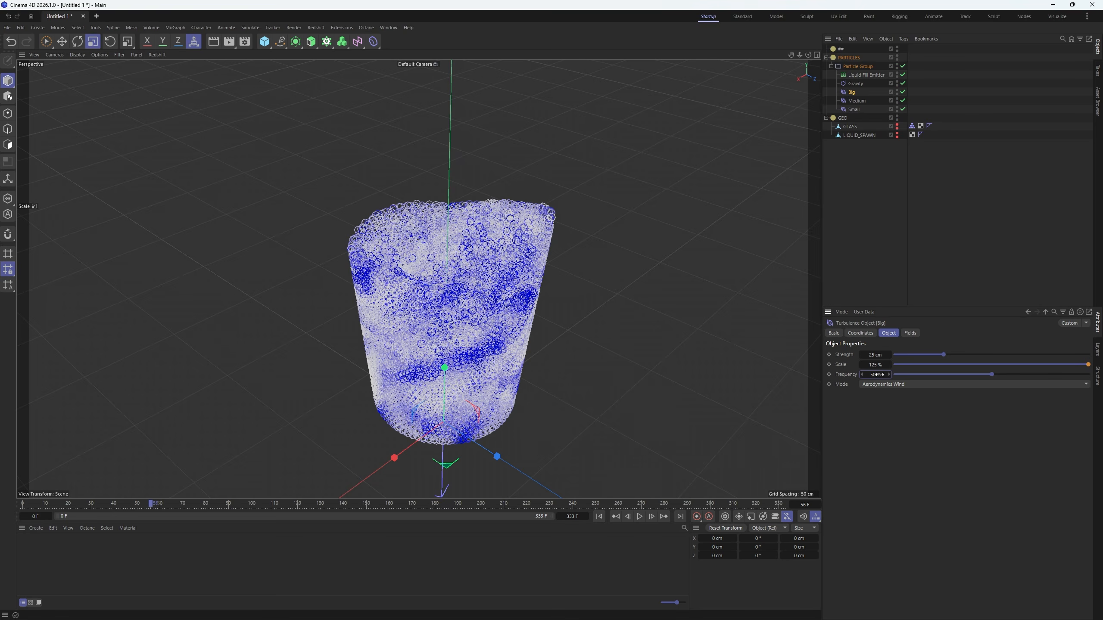
text(45)
key(Return)
click(601, 517)
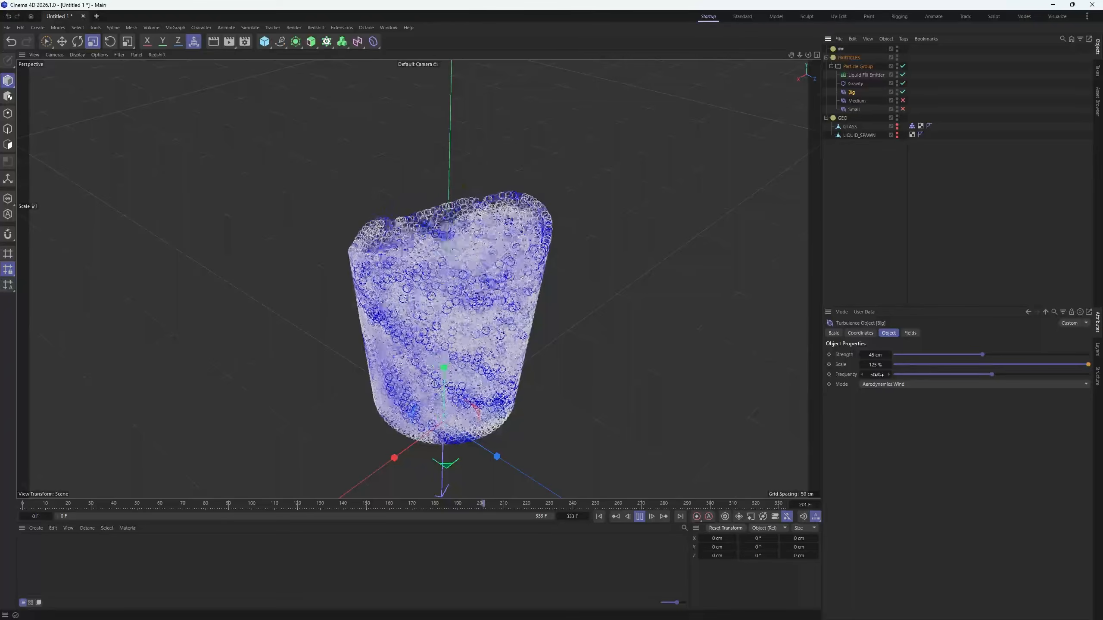
- Raise Big's Frequency to 81.21 % and re-enable the Medium and Small turbulence forces
drag(991, 374, 1087, 374)
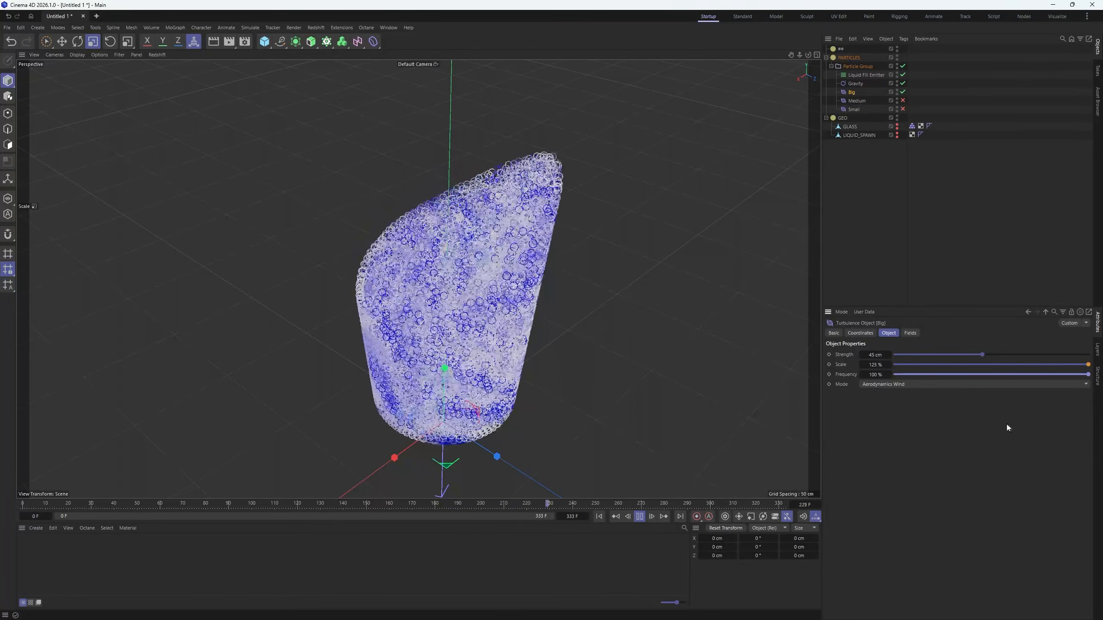
click(1057, 375)
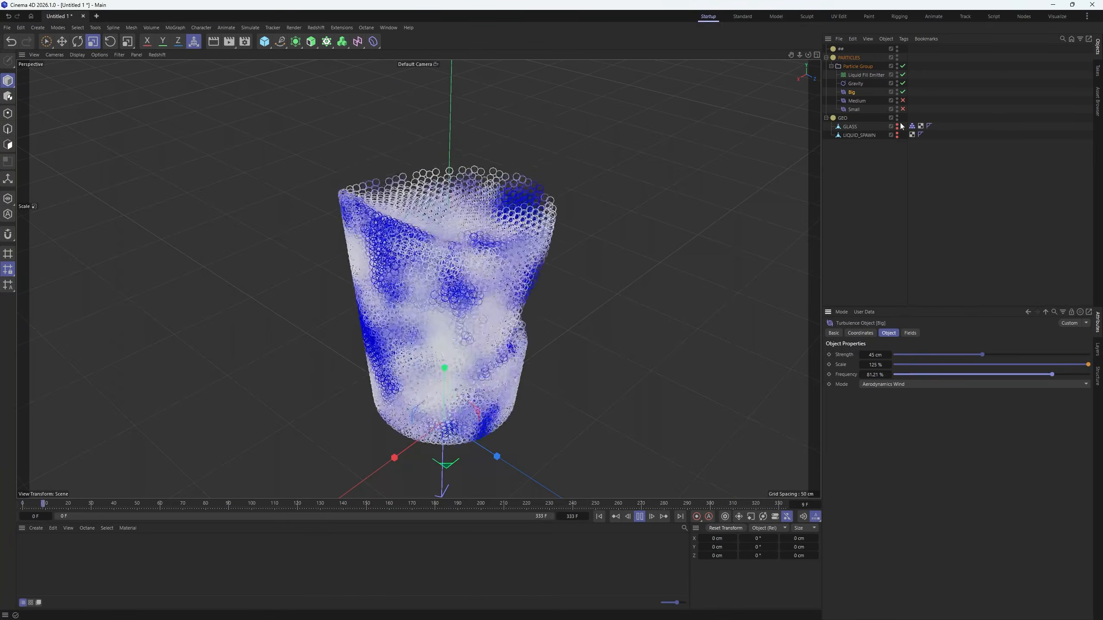
drag(902, 109, 902, 101)
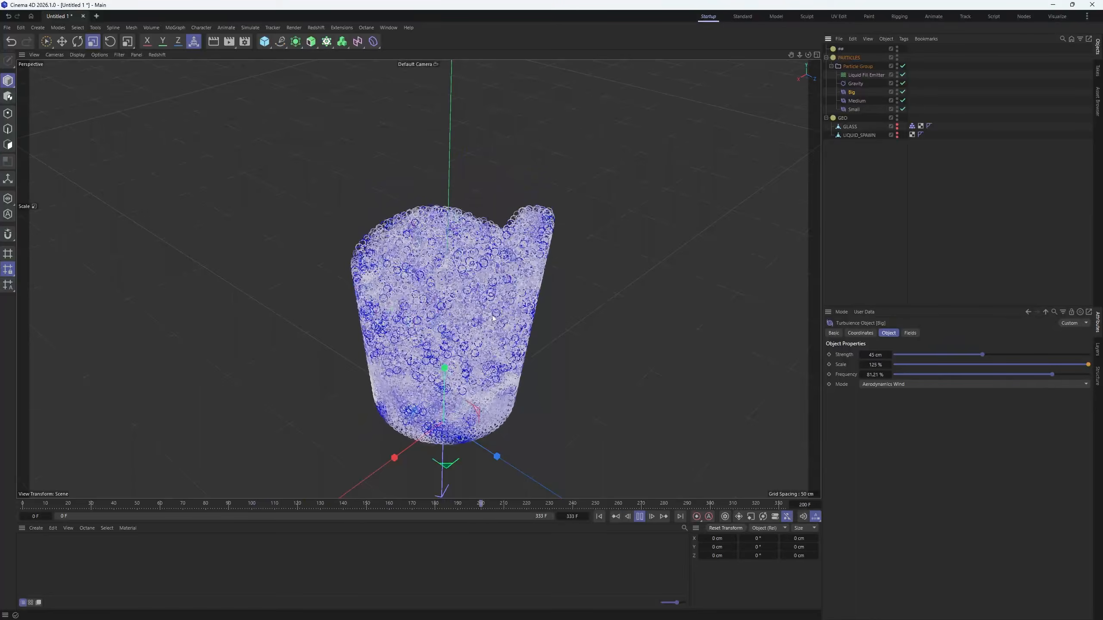
- Watch the liquid motion under all three turbulence forces from a wider view and stop playback at frame 186
scroll(439, 255, down, 3)
mouse_move(438, 252)
alt+mouse_down()
mouse_move(438, 238)
mouse_move(439, 248)
alt+mouse_up()
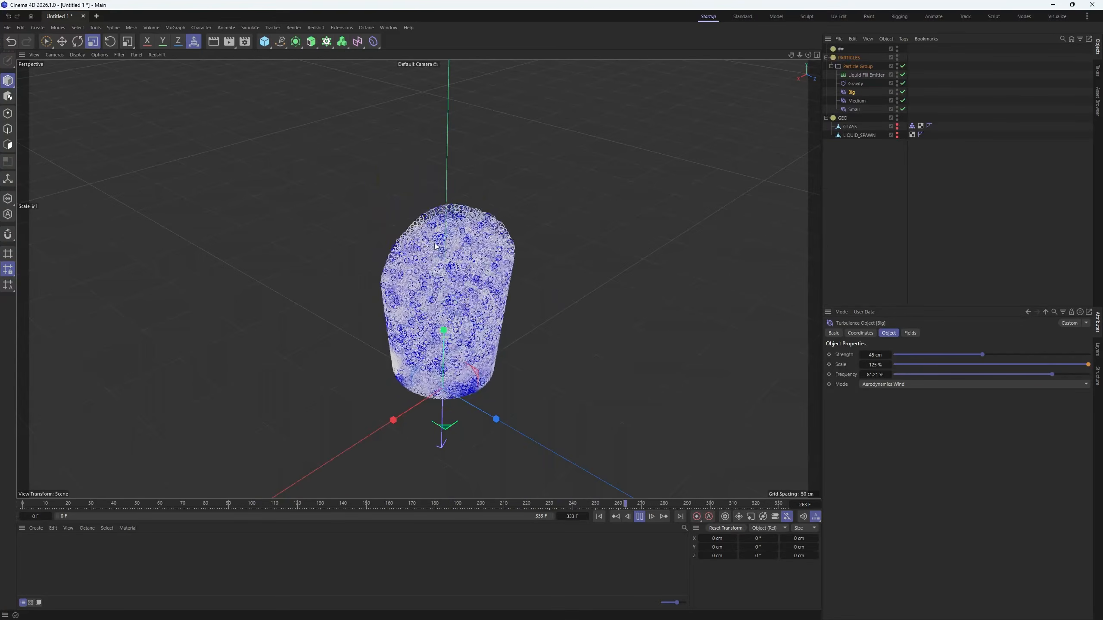
scroll(434, 188, up, 3)
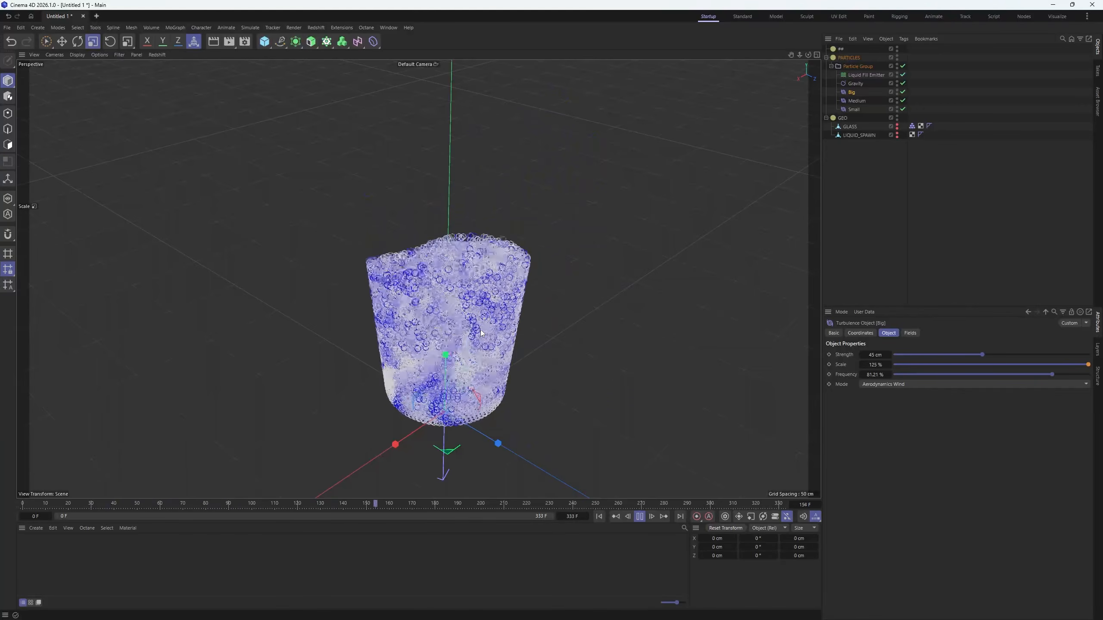
click(639, 518)
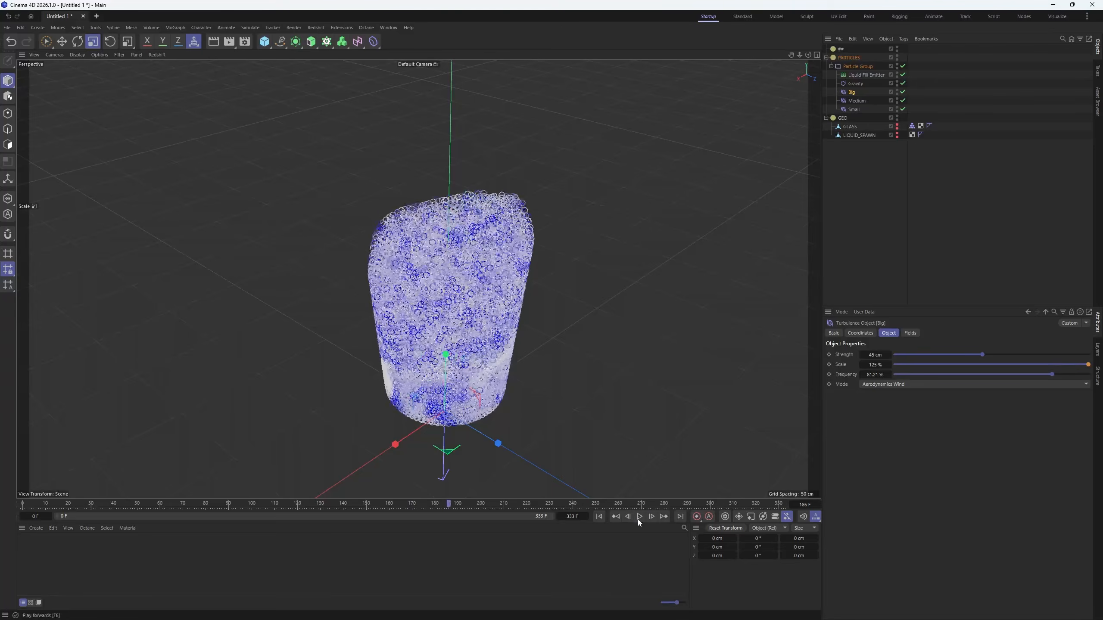
- Set the Liquid Fill Emitter's Surface Tension to 0.001 and replay the simulation from the first frame
click(858, 75)
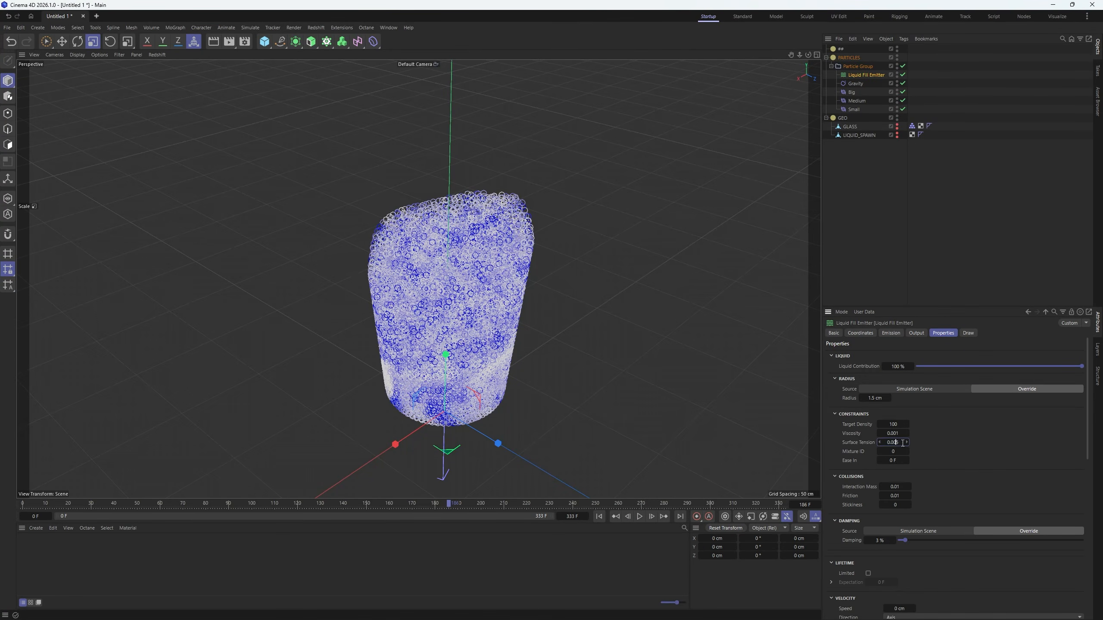
click(600, 517)
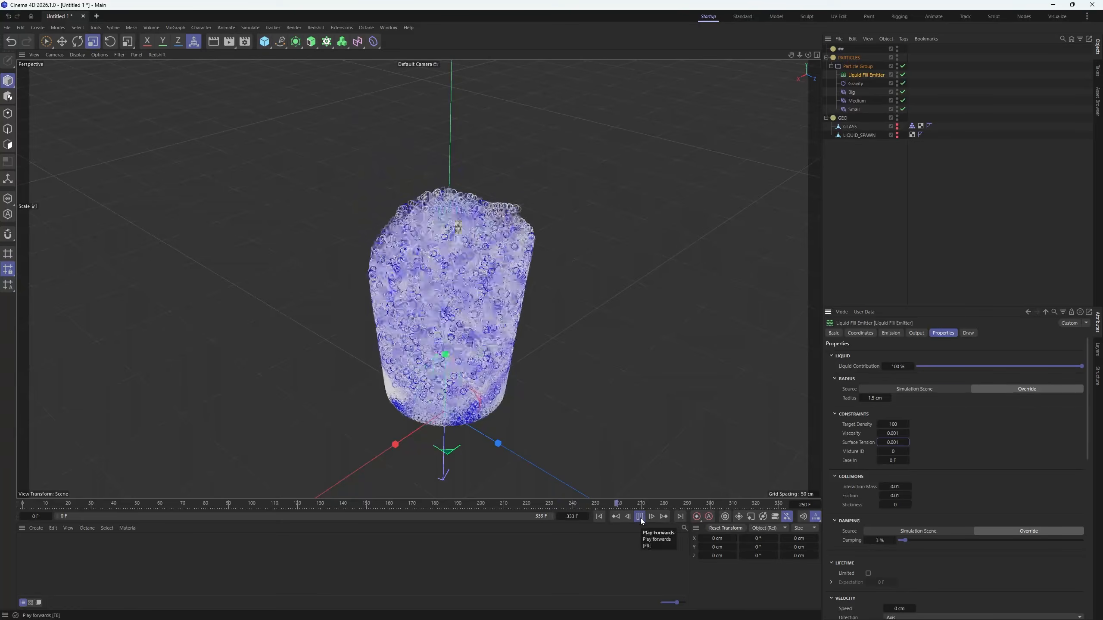
click(640, 518)
- Show LIQUID_SPAWN briefly to compare it with the liquid, hide it again and make the GLASS object visible
alt+click(897, 135)
scroll(459, 239, up, 2)
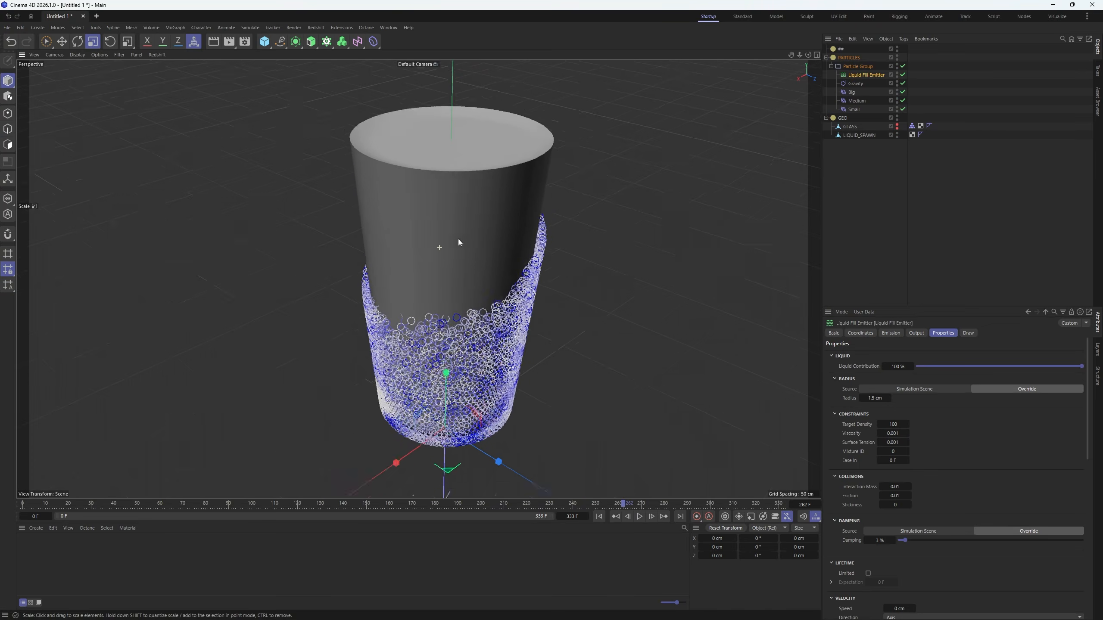
alt+double_click(897, 135)
alt+click(897, 127)
scroll(608, 369, down, 6)
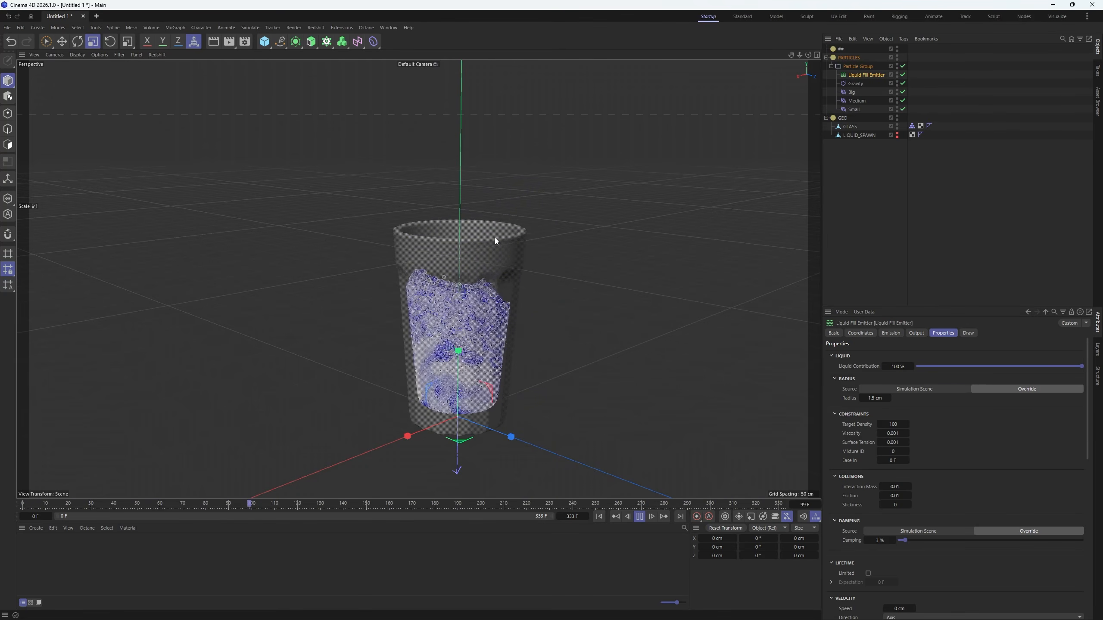
- Replay the simulation with the glass visible to check for particles spilling over the rim, stopping at frame 106
click(602, 518)
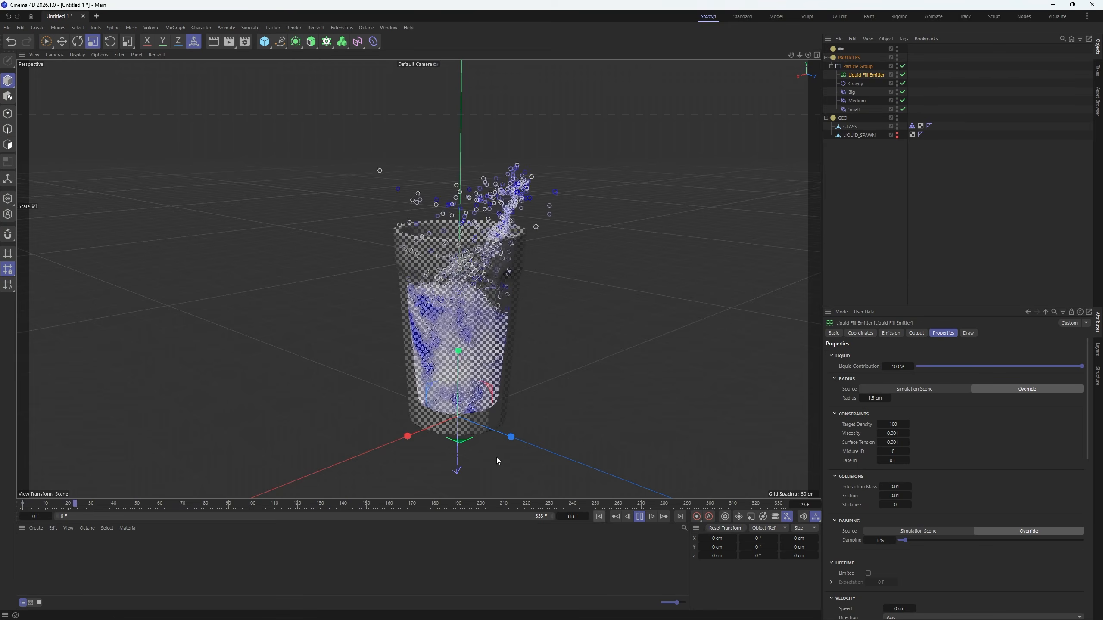
click(642, 517)
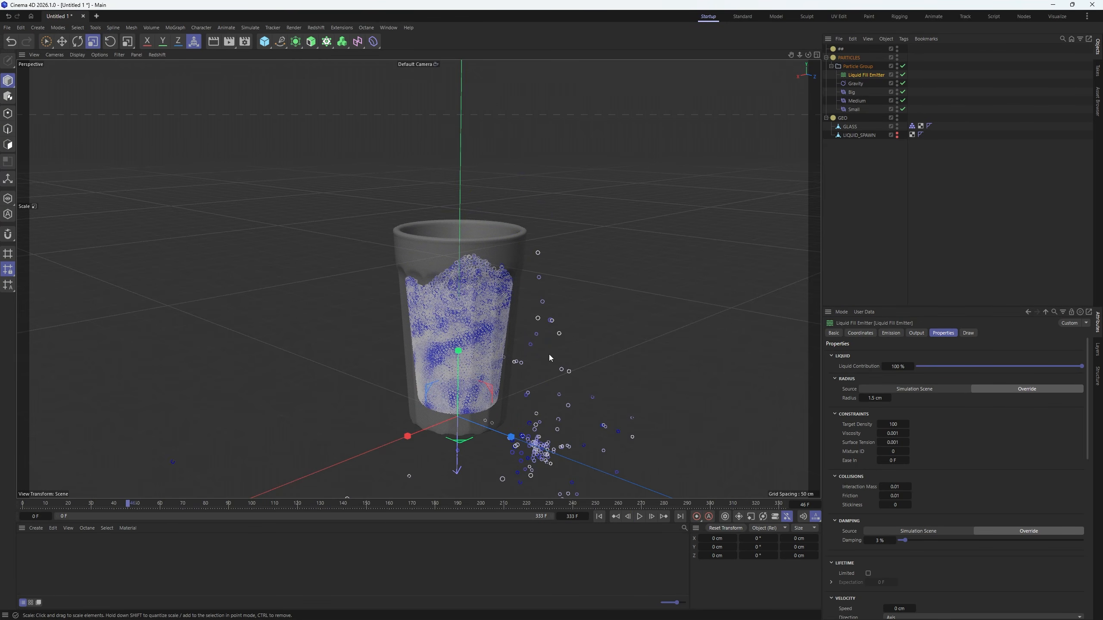
click(640, 518)
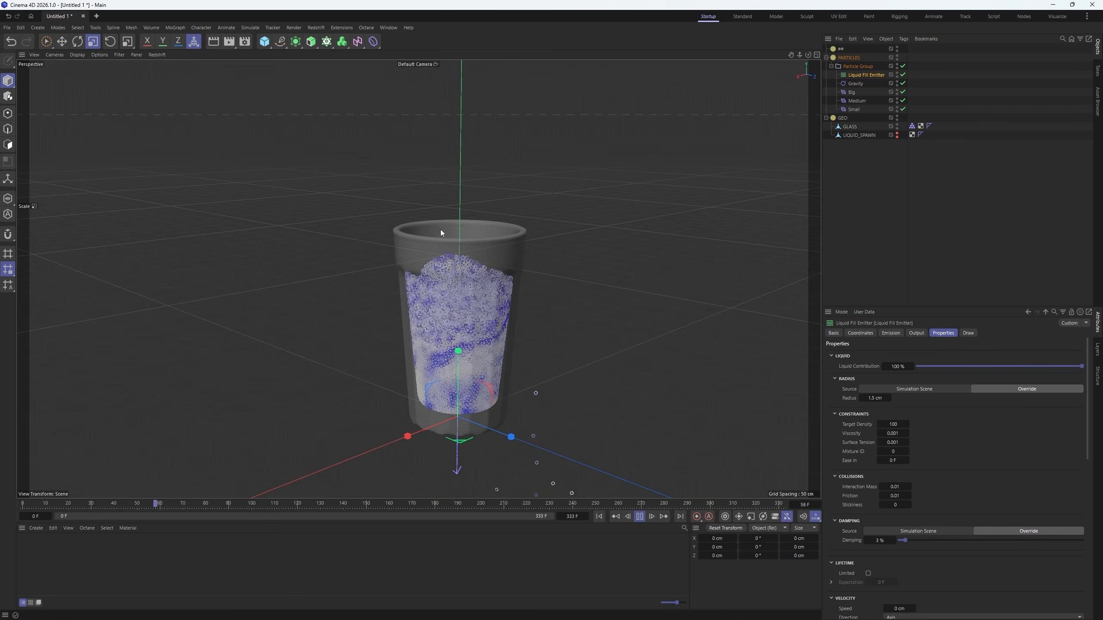
click(638, 518)
mouse_move(467, 281)
alt+mouse_down()
mouse_move(460, 353)
mouse_move(468, 285)
alt+mouse_up()
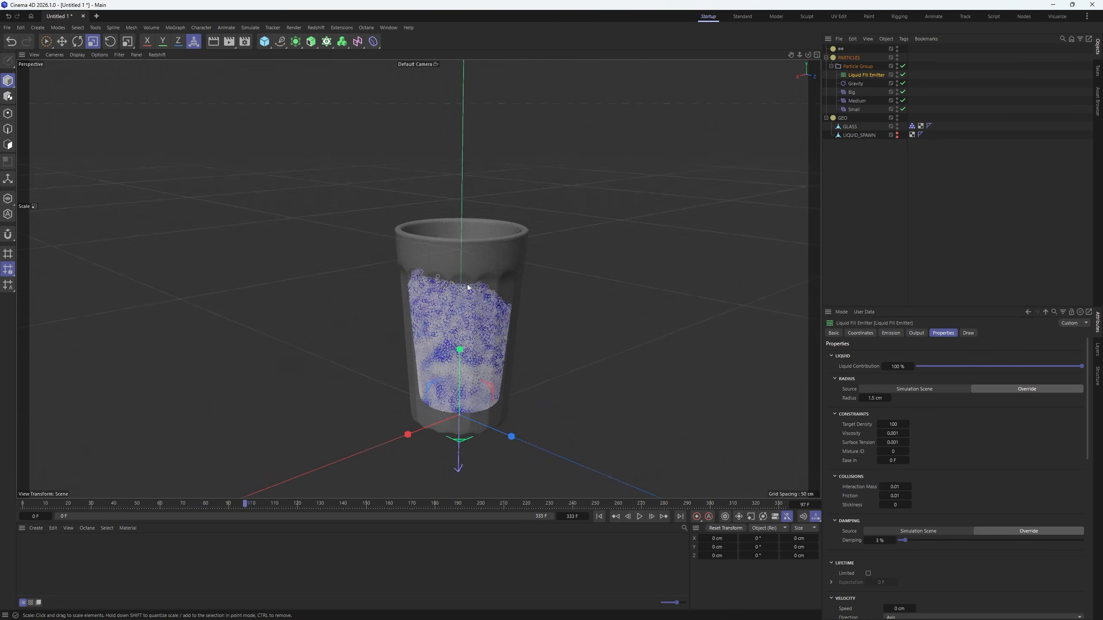
click(639, 517)
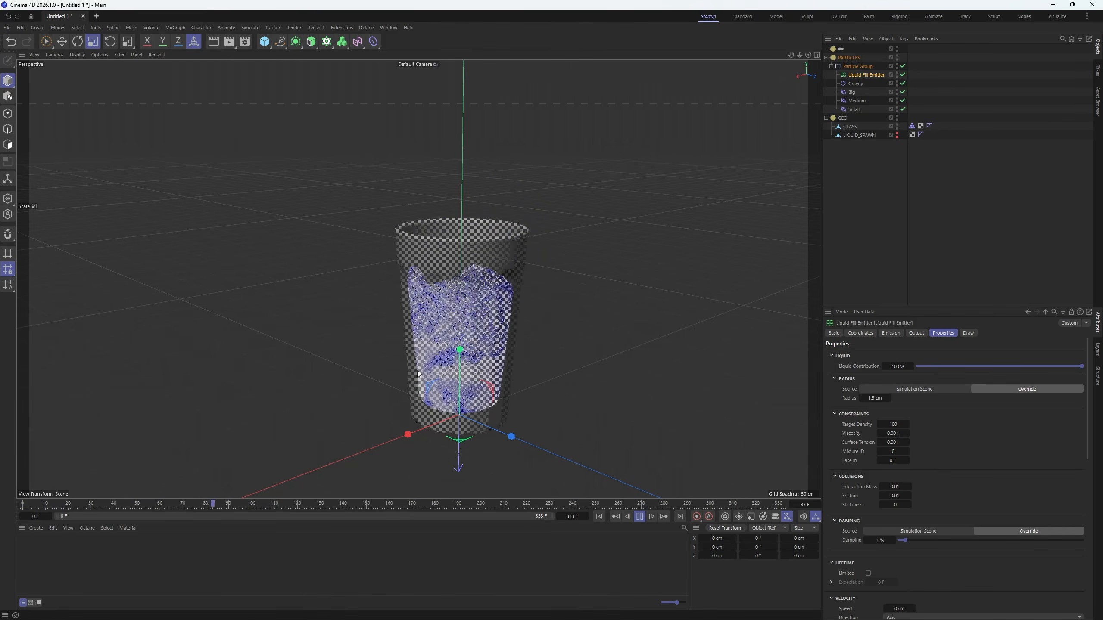
click(639, 516)
- Add a cylinder over the glass rim as a lid, about 56.3 cm in radius and 27 cm high, at about 167 cm in Y
click(665, 126)
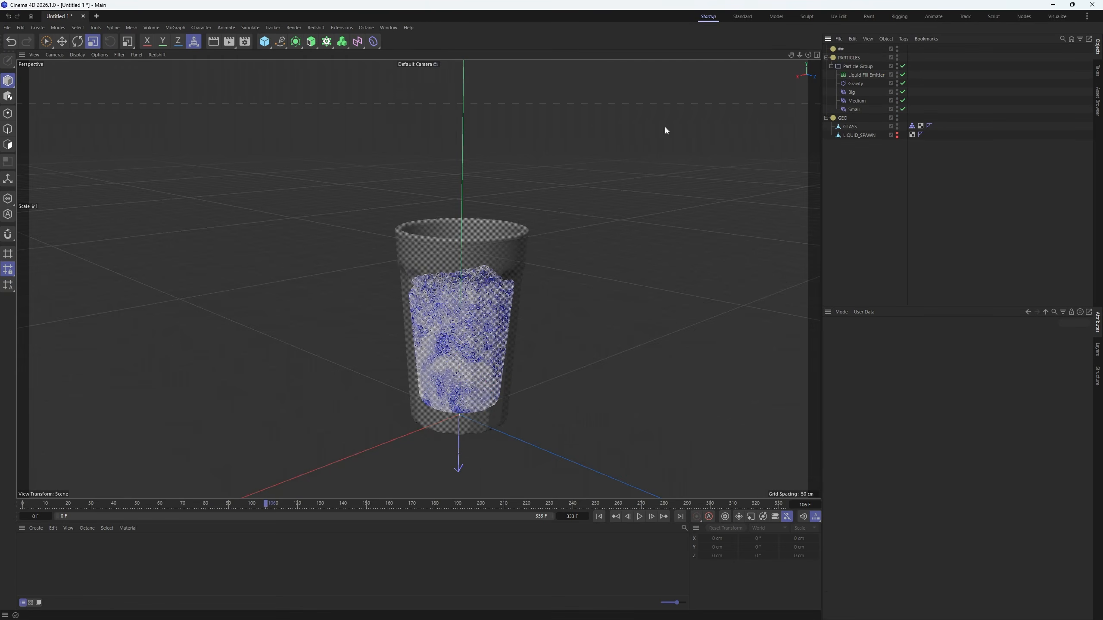
click(257, 45)
click(438, 59)
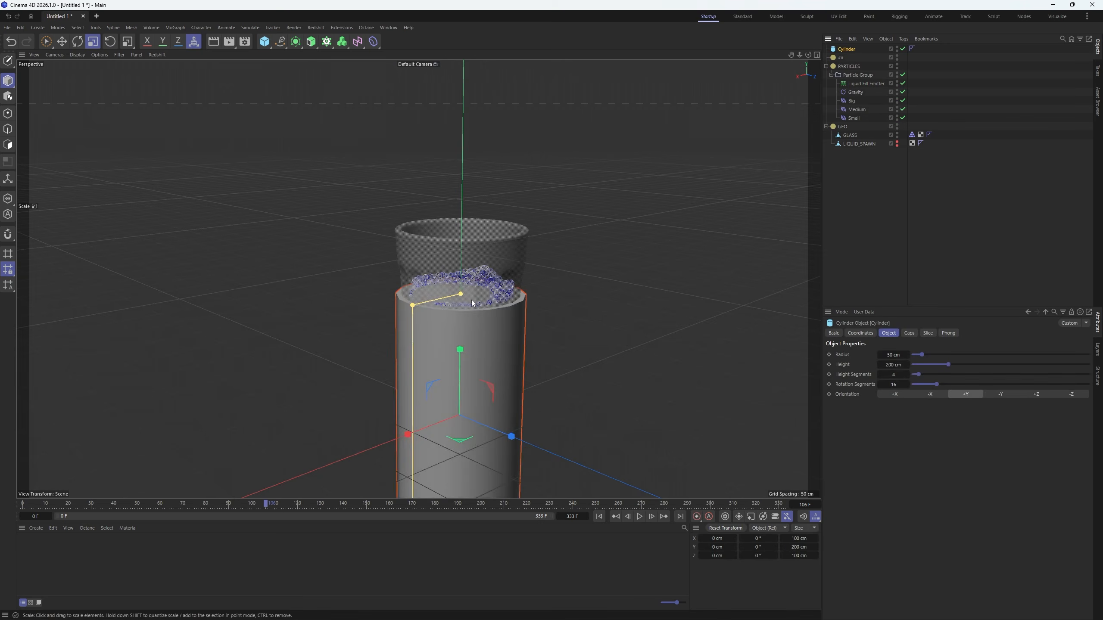
drag(460, 295, 463, 157)
key(e)
drag(412, 196, 404, 197)
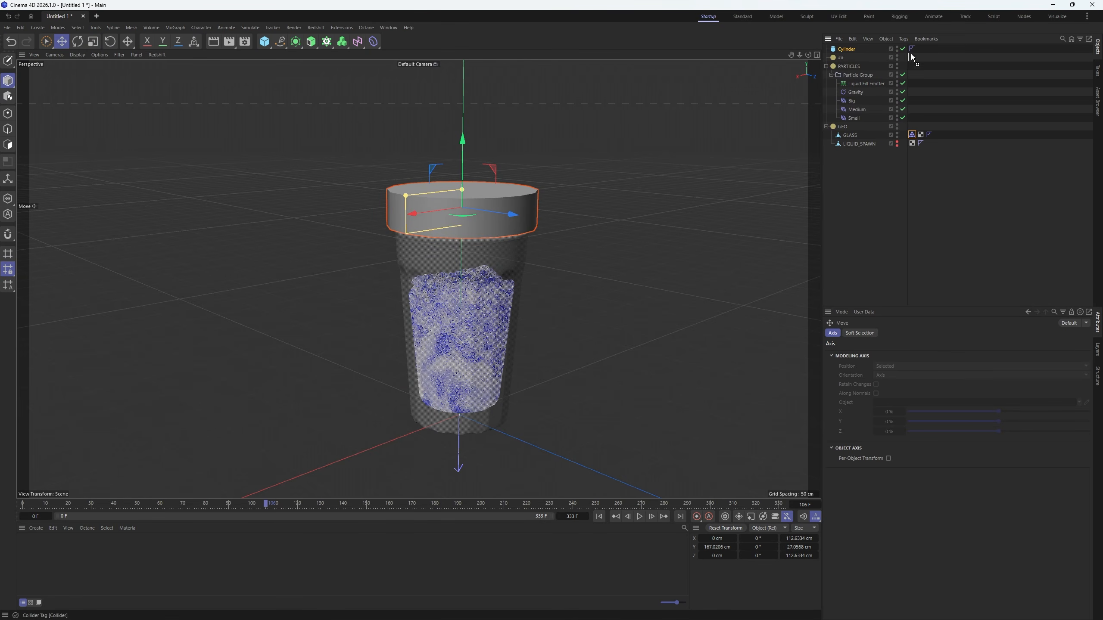
- Copy the GLASS object's Collider tag to the hidden cylinder and replay the simulation from the first frame
ctrl+drag(908, 53, 908, 49)
click(987, 135)
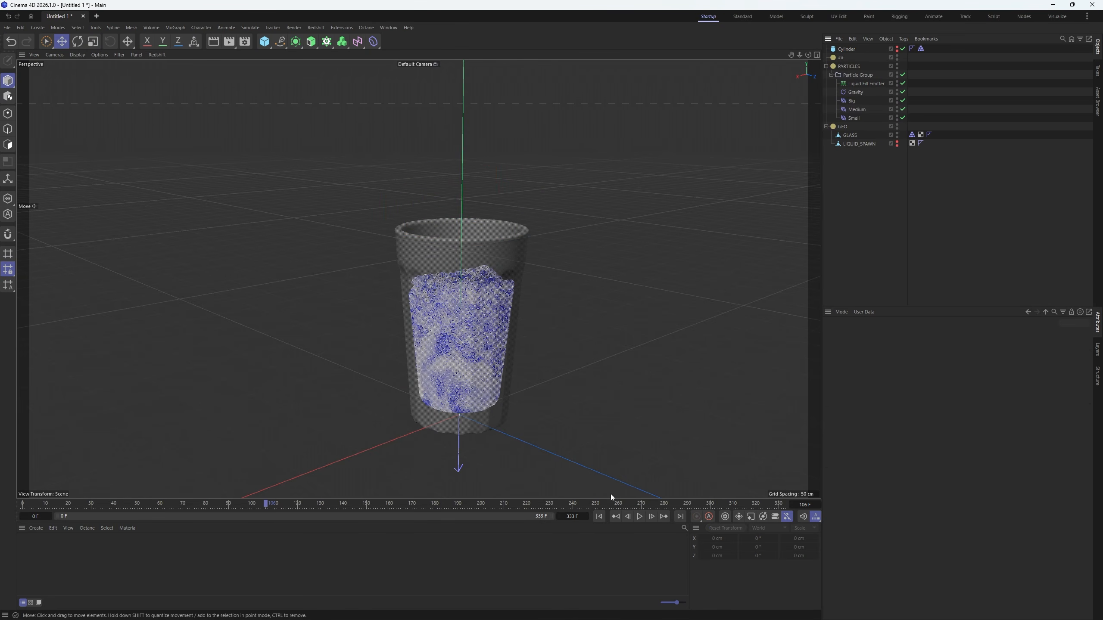
click(599, 516)
click(640, 516)
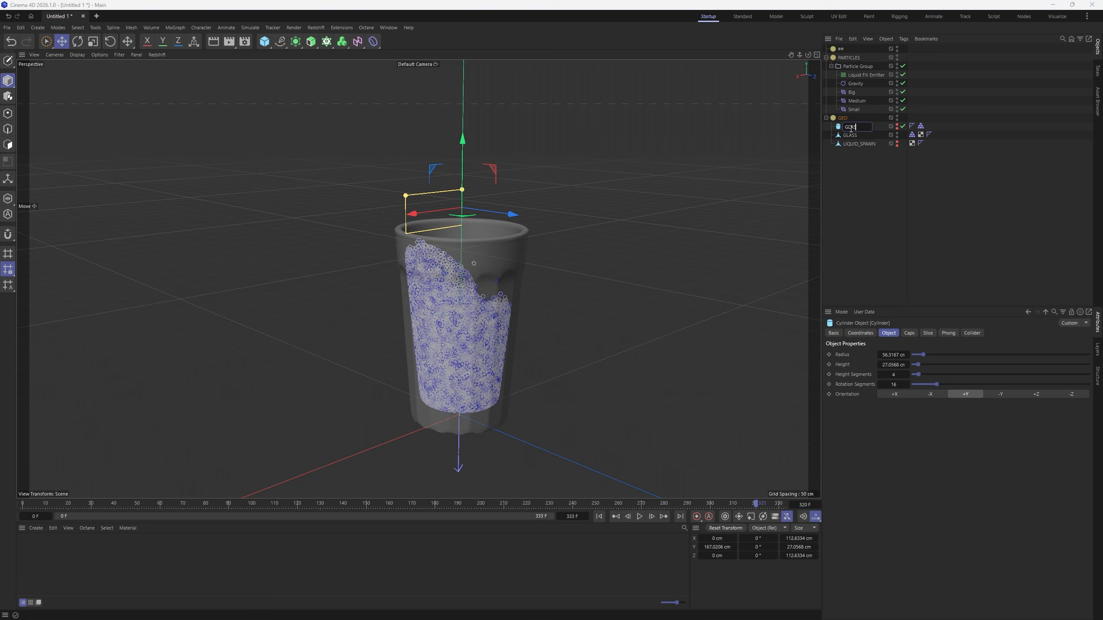
- Rename the cylinder in the GEO group as GLASS_BOUNDS
text(S_BOUNDS)
key(Return)
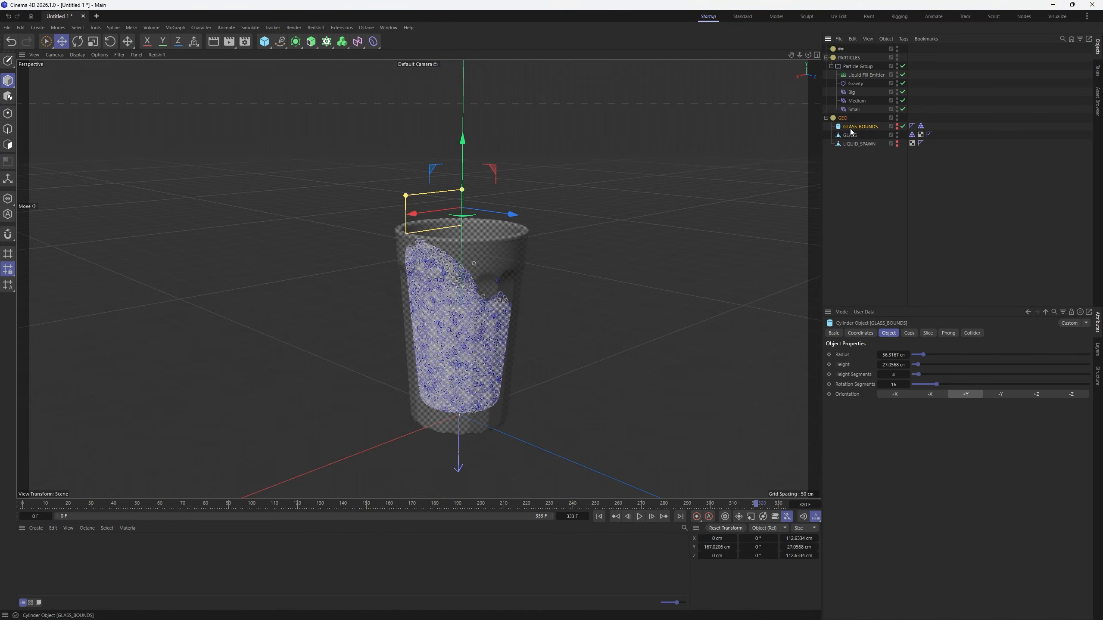
click(883, 246)
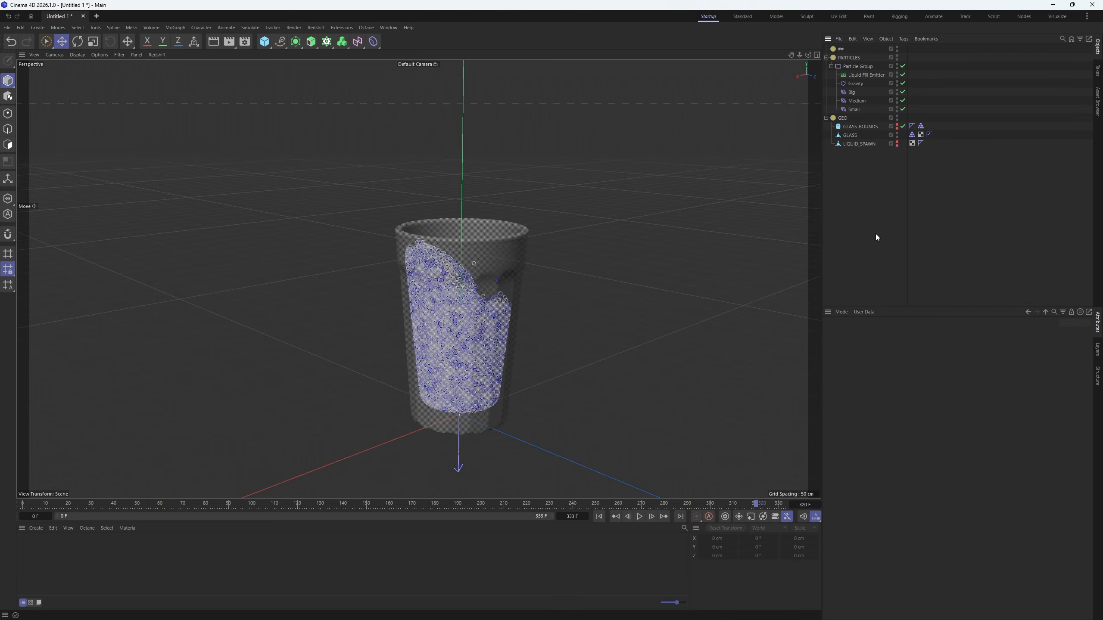
- Replay the simulation with the glass hidden and inspect the liquid's motion from several angles
click(639, 517)
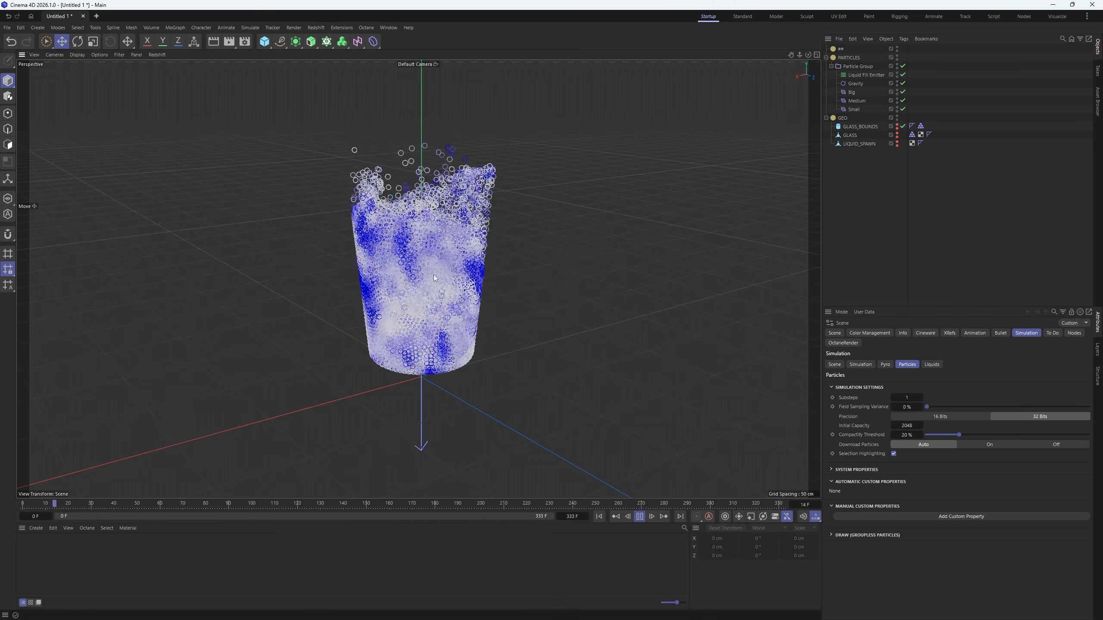
alt+middle_drag(433, 274, 431, 293)
alt+drag(425, 272, 420, 285)
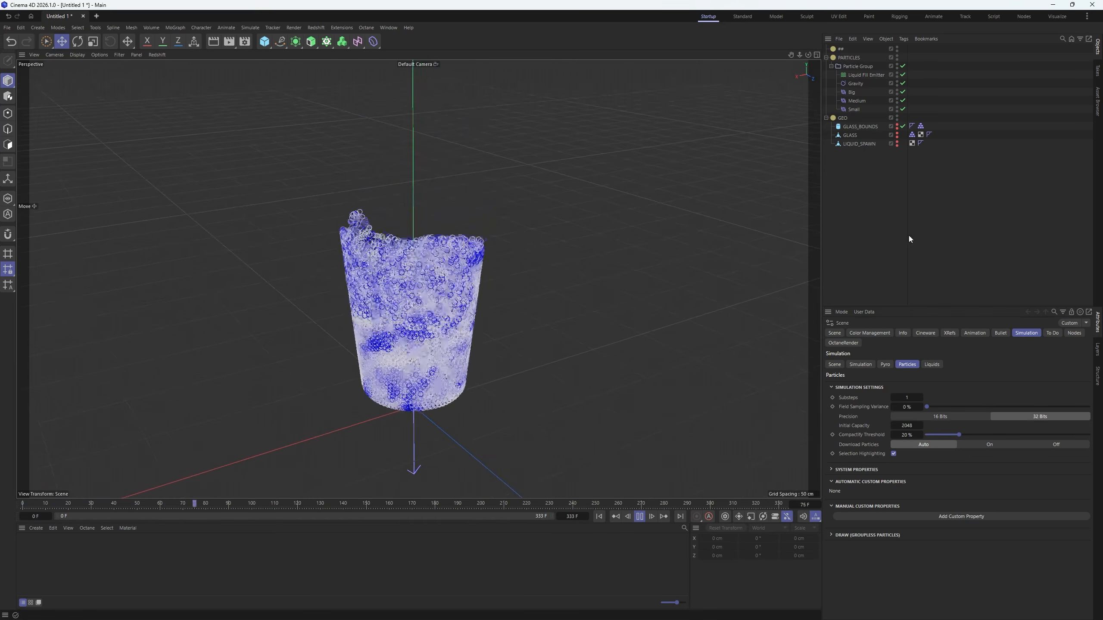
alt+drag(361, 312, 359, 281)
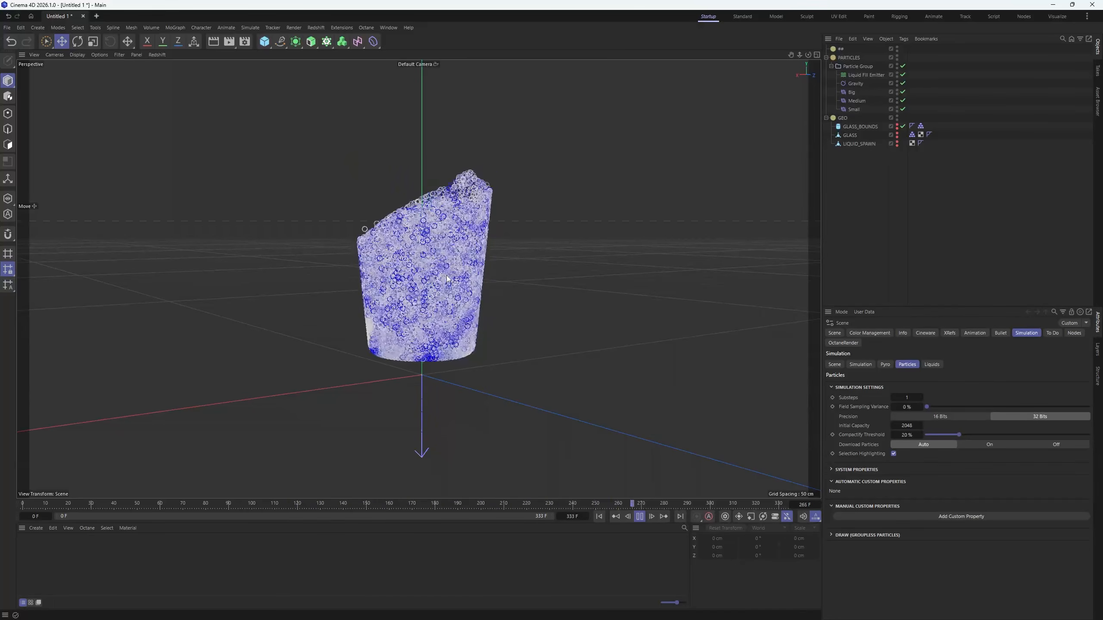
click(598, 516)
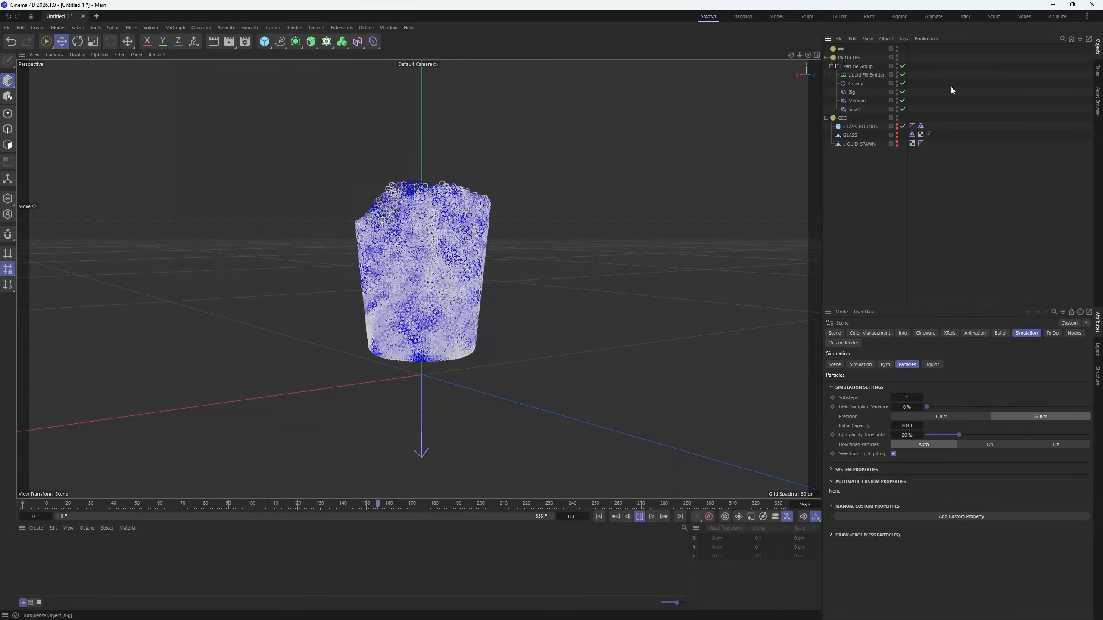
- Review the Liquid Fill Emitter's constraint, collision, damping, velocity and color properties while the simulation plays
click(861, 75)
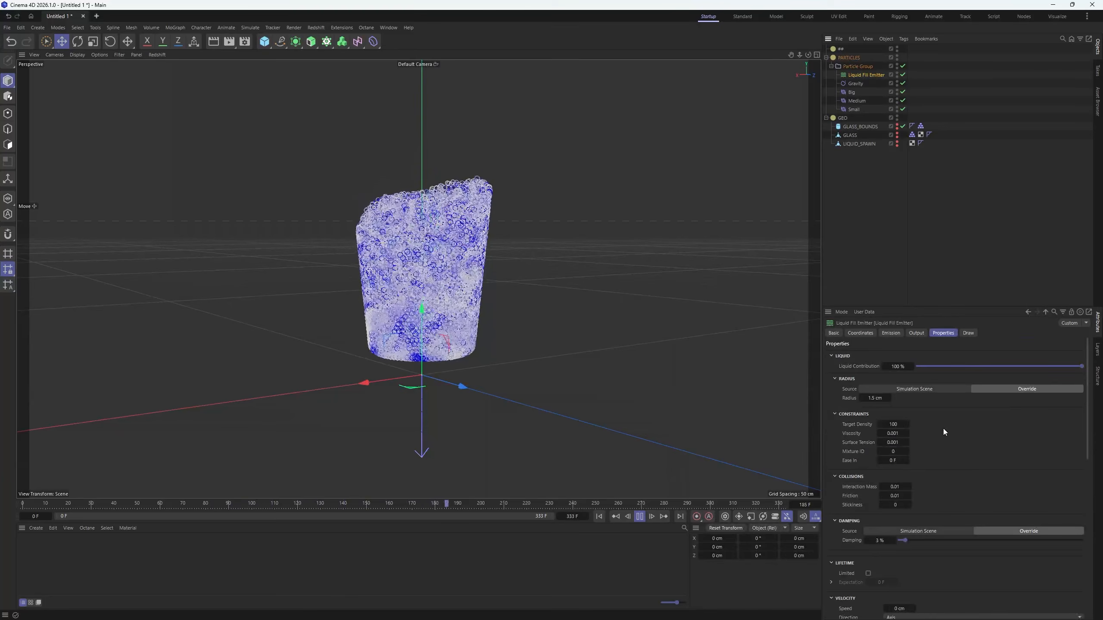
scroll(942, 428, down, 2)
scroll(942, 428, down, 2)
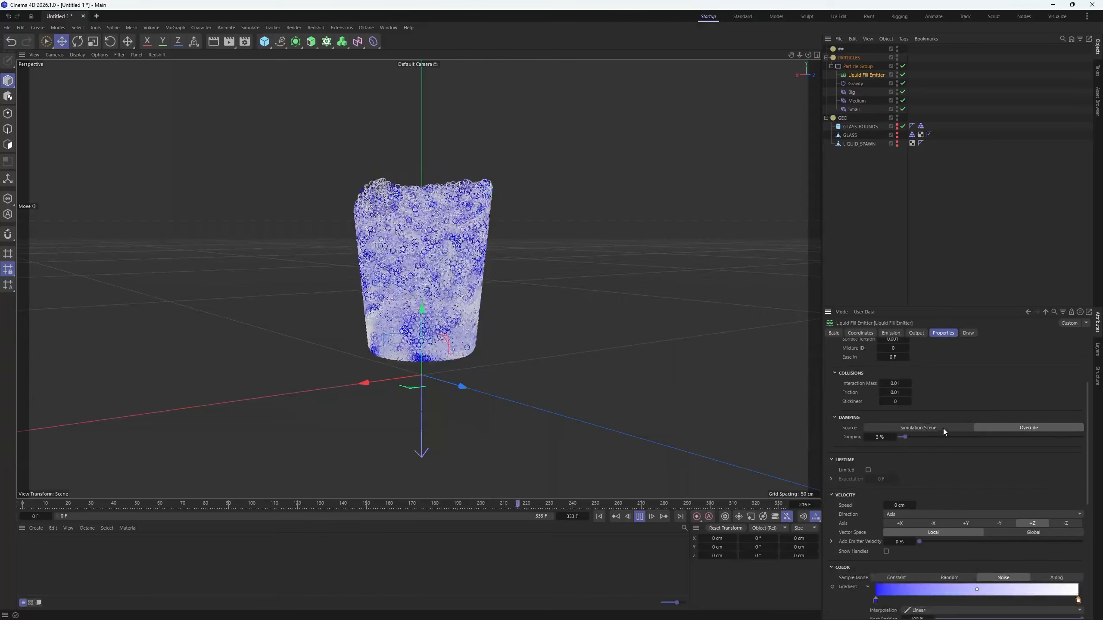
scroll(943, 428, down, 2)
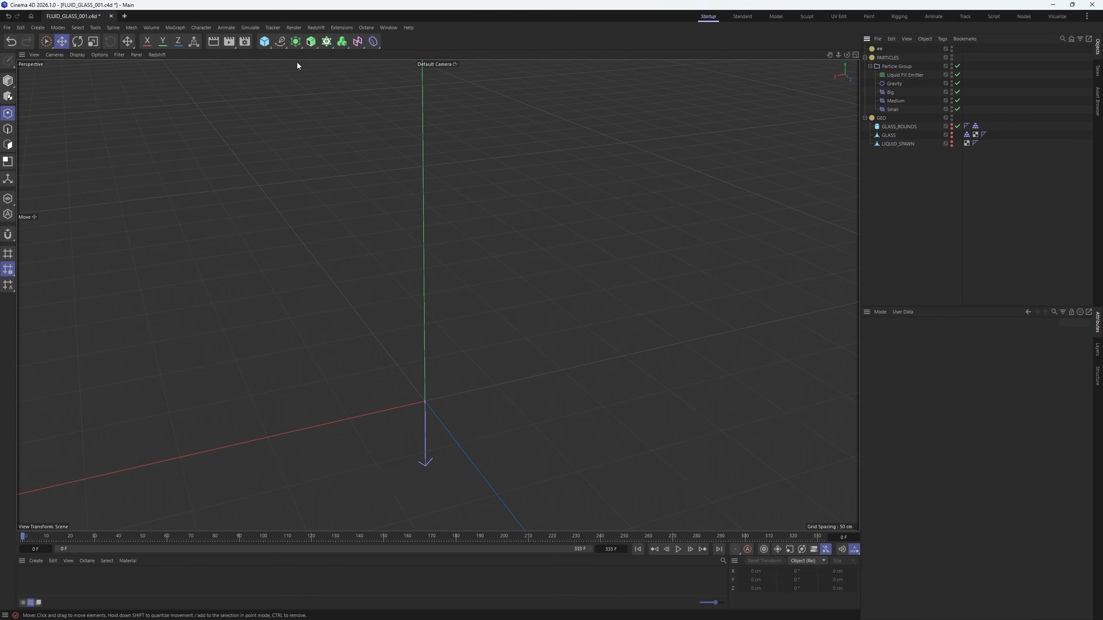
- Add a Color Mapper modifier and place it in the Particle Group above the Liquid Fill Emitter
click(251, 28)
mouse_move(282, 163)
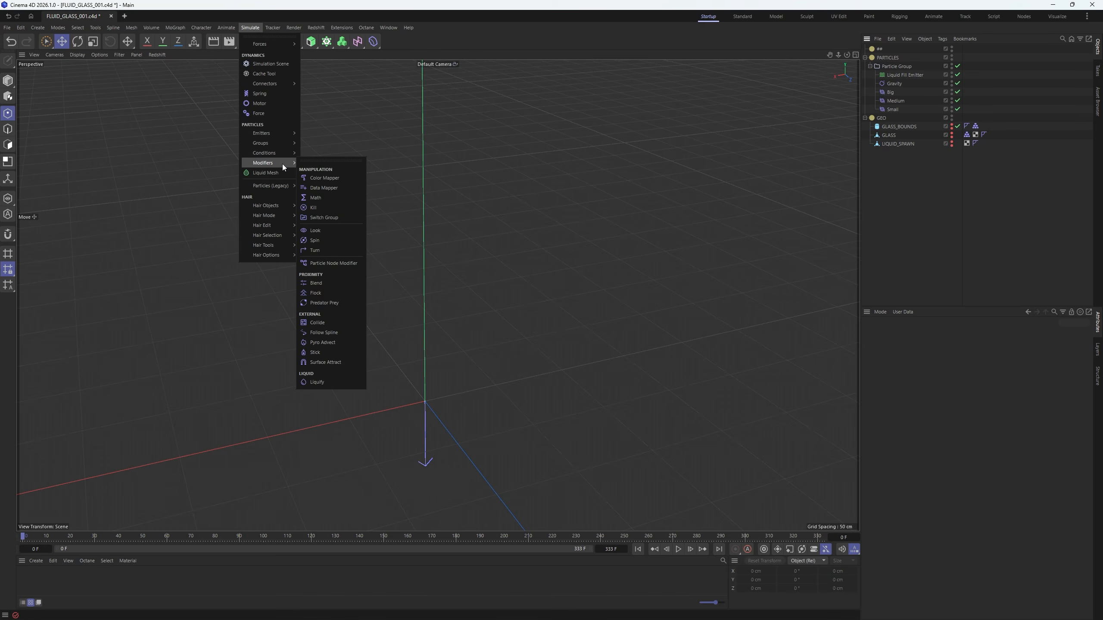
click(320, 177)
drag(915, 51, 891, 78)
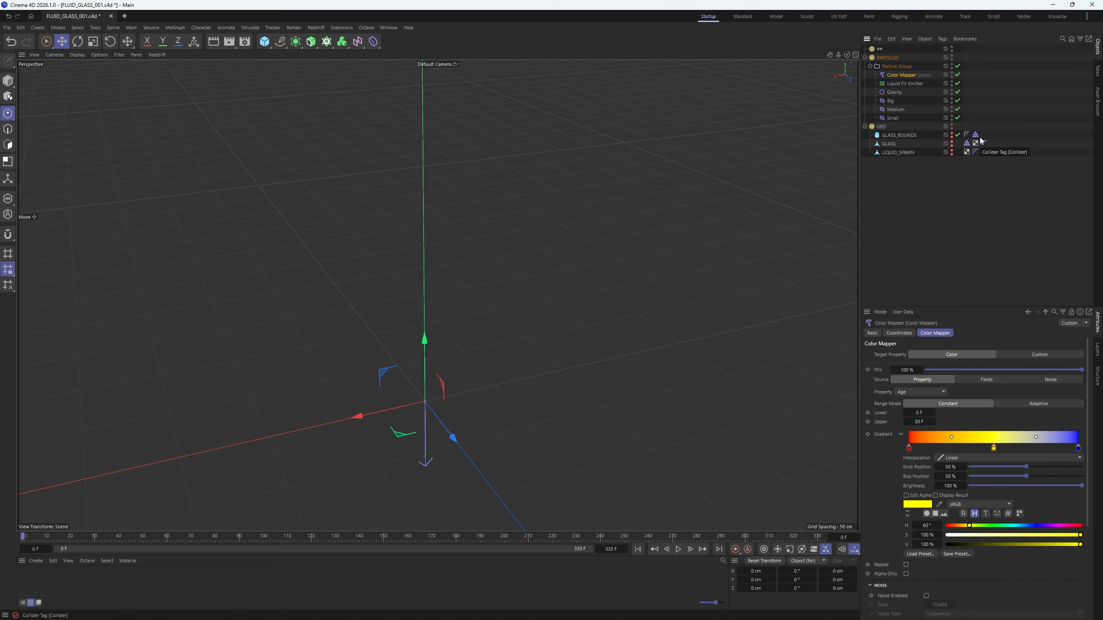
- Play the simulation to frame 14 and compare the particles with the glass shown and hidden
click(898, 66)
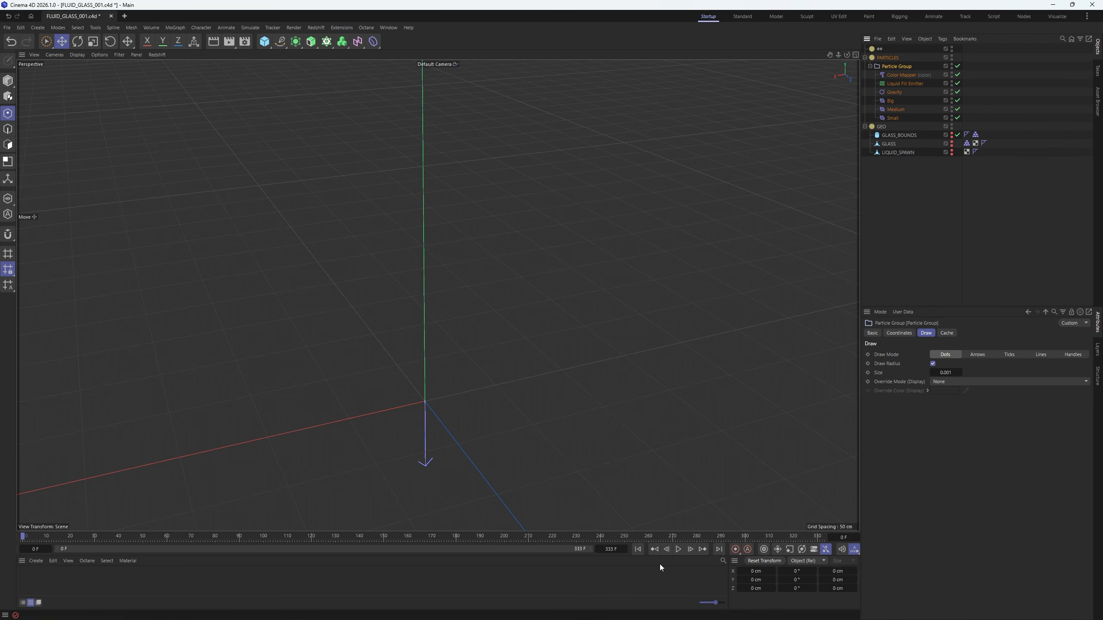
click(678, 550)
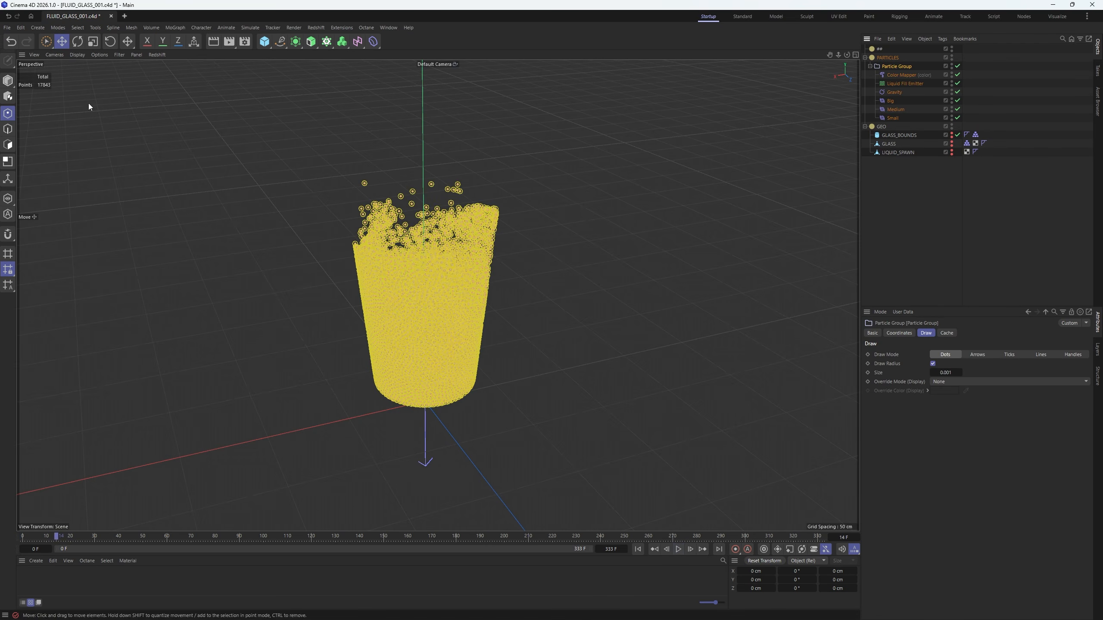
click(957, 212)
click(952, 143)
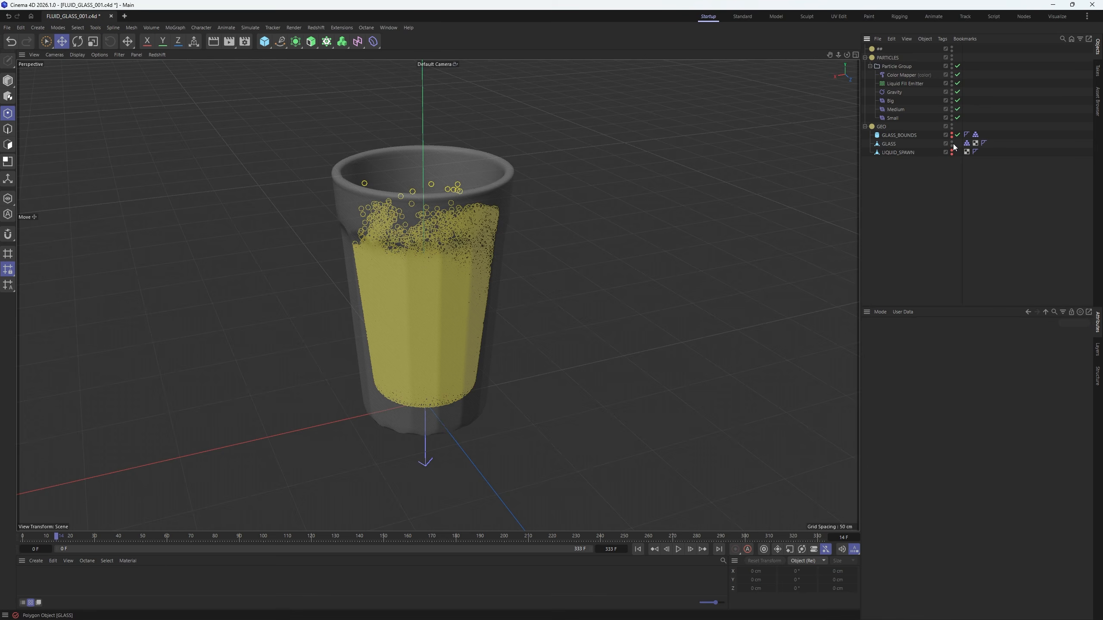
click(951, 143)
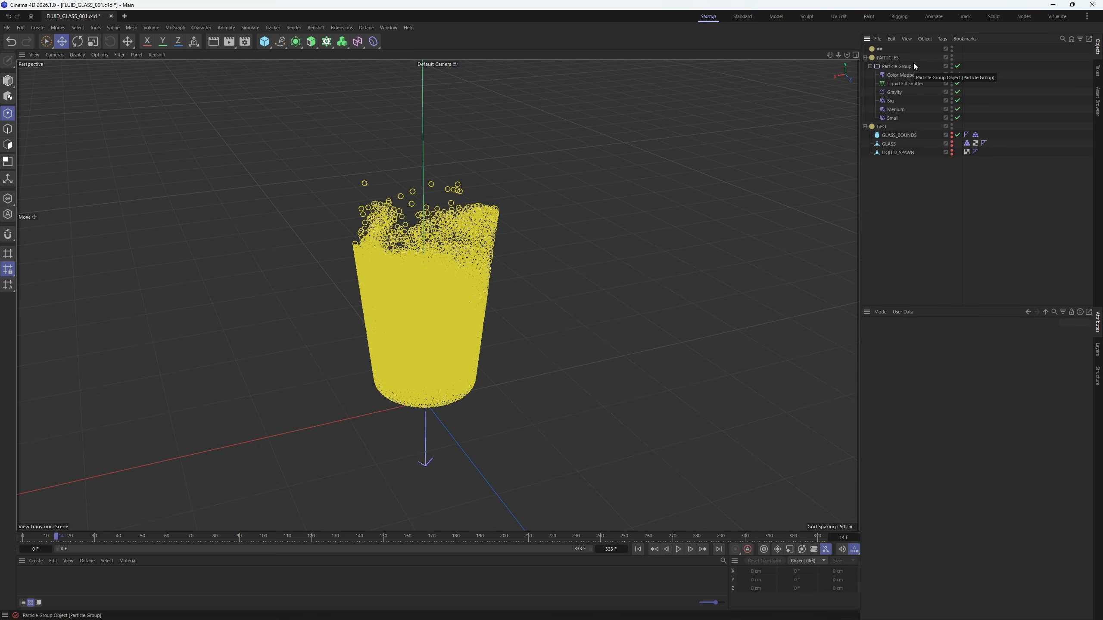
- Set the Color Mapper's source Property to Velocity and its Extract option to Magnitude
click(891, 77)
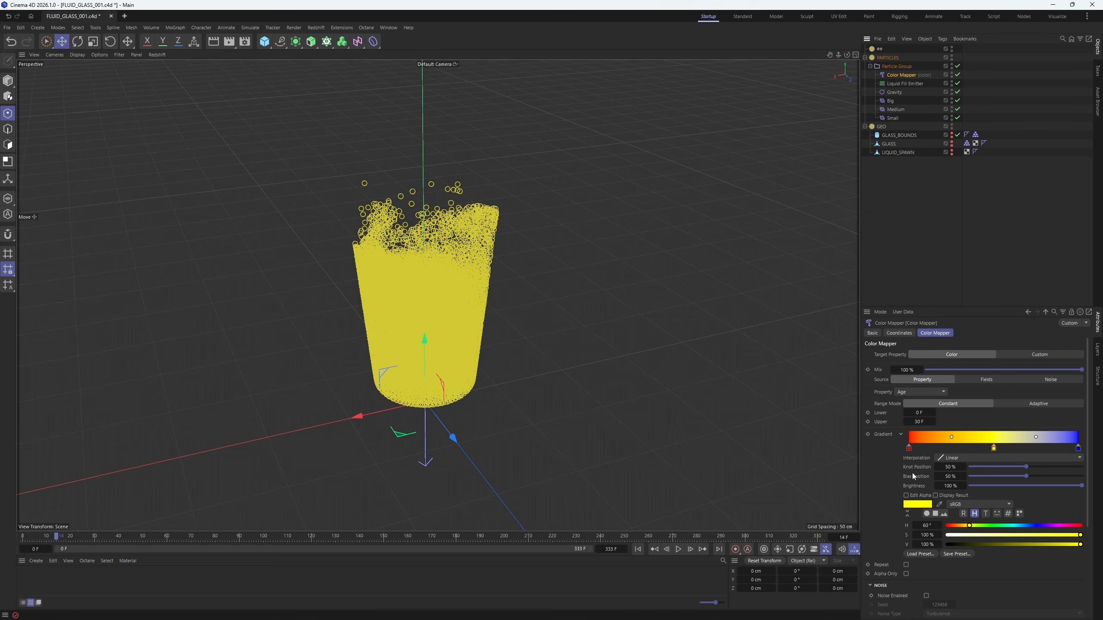
click(913, 395)
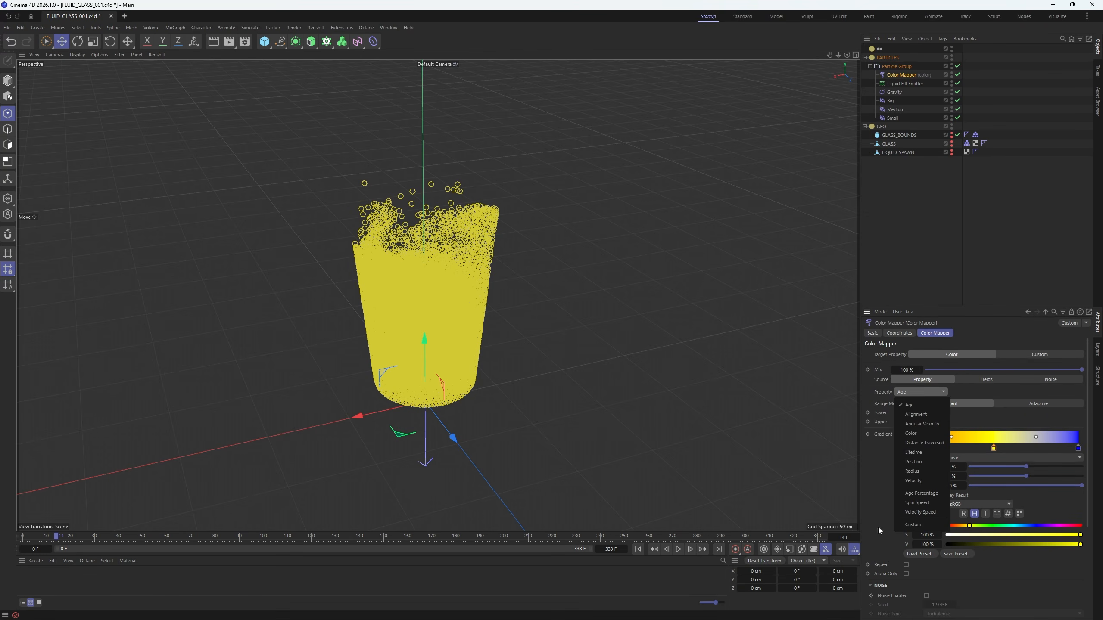
click(921, 481)
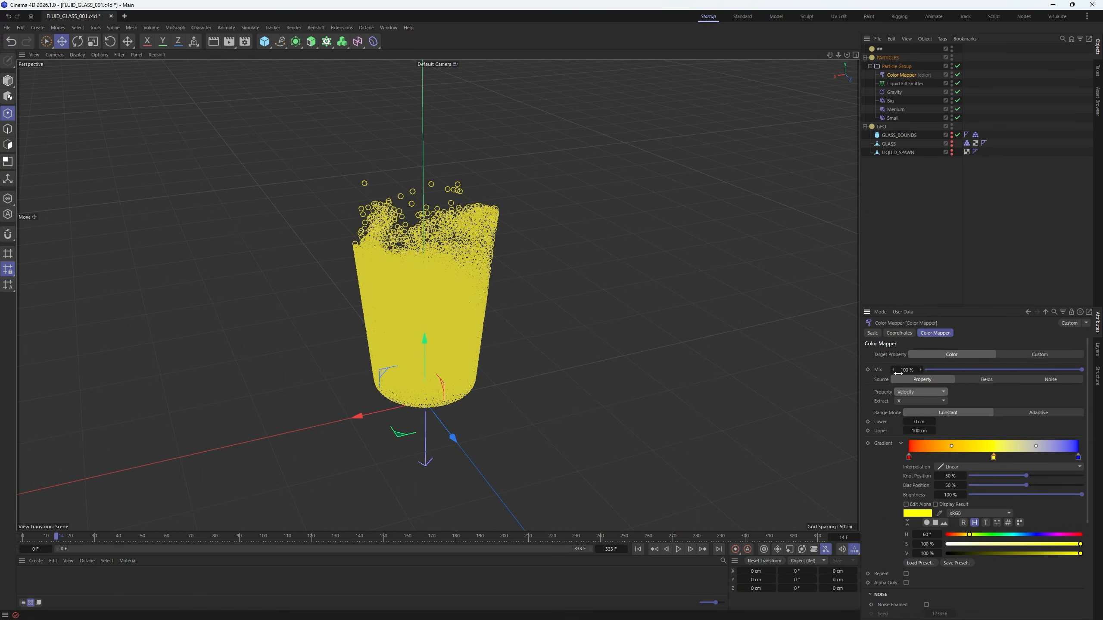
click(913, 400)
click(917, 446)
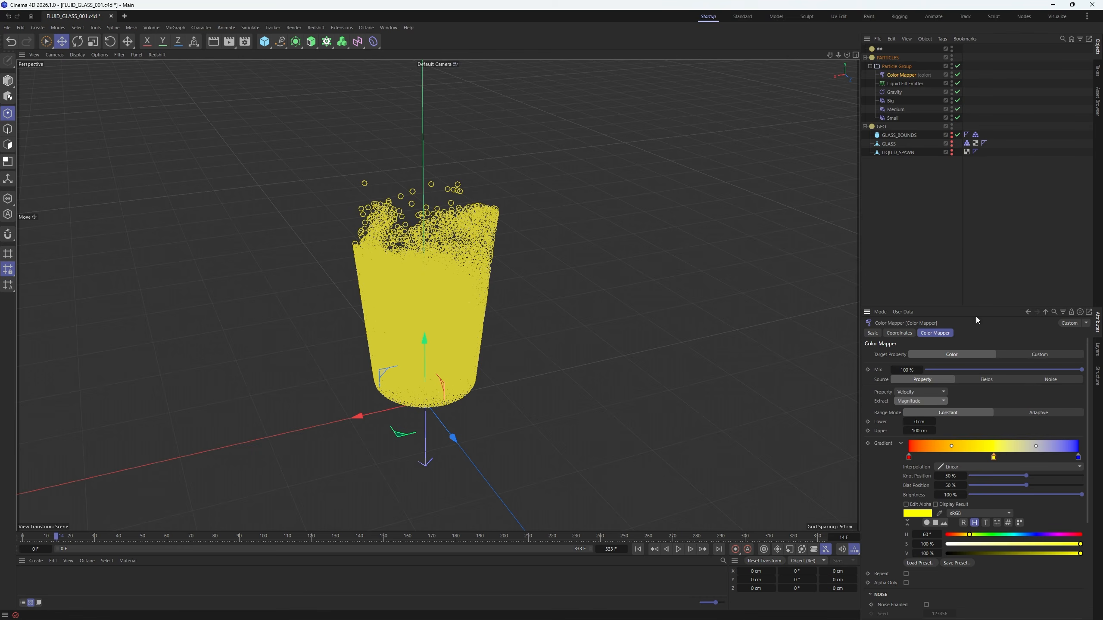
- Replay the simulation from the first frame to frame 96 to check the velocity-based particle colors
click(638, 550)
click(678, 550)
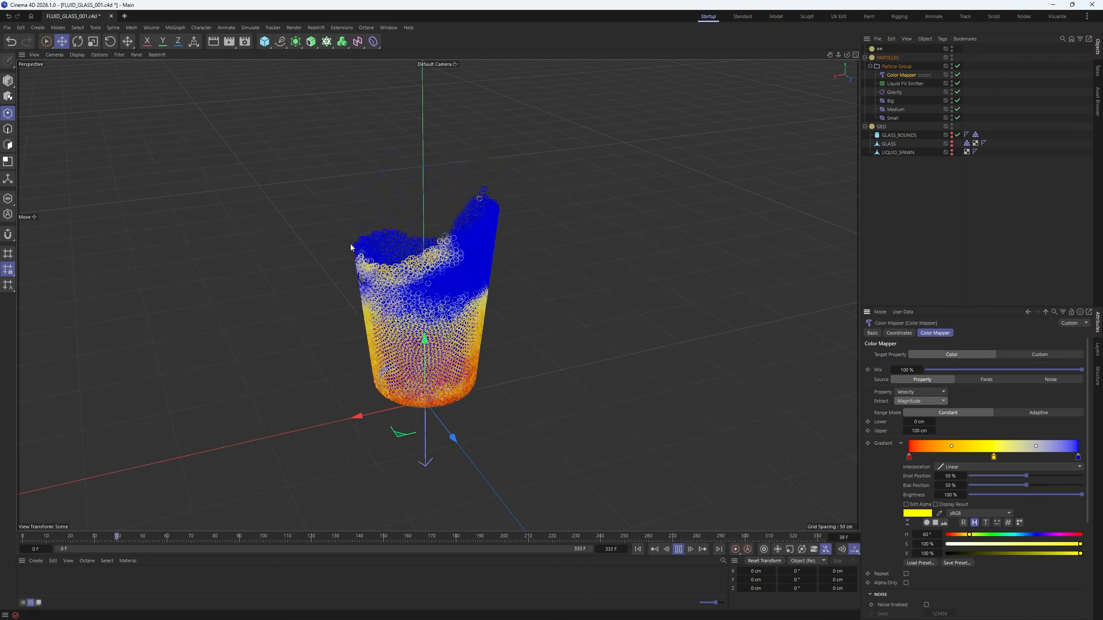
click(678, 550)
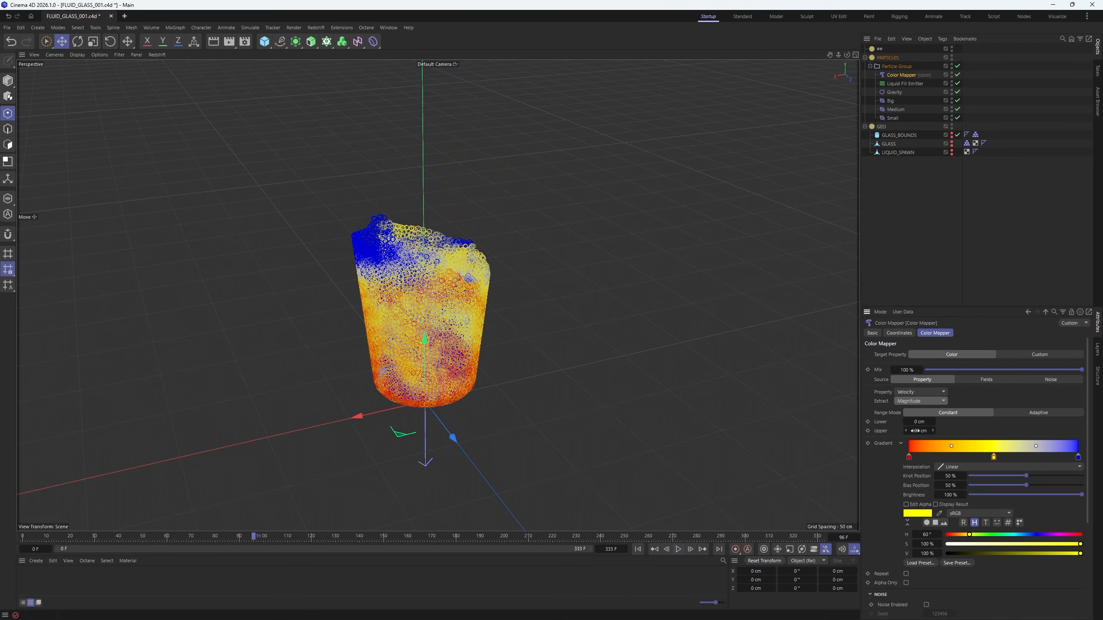
- Set the Color Mapper's Upper range value to 250 cm and replay the simulation from the start to frame 25
click(925, 430)
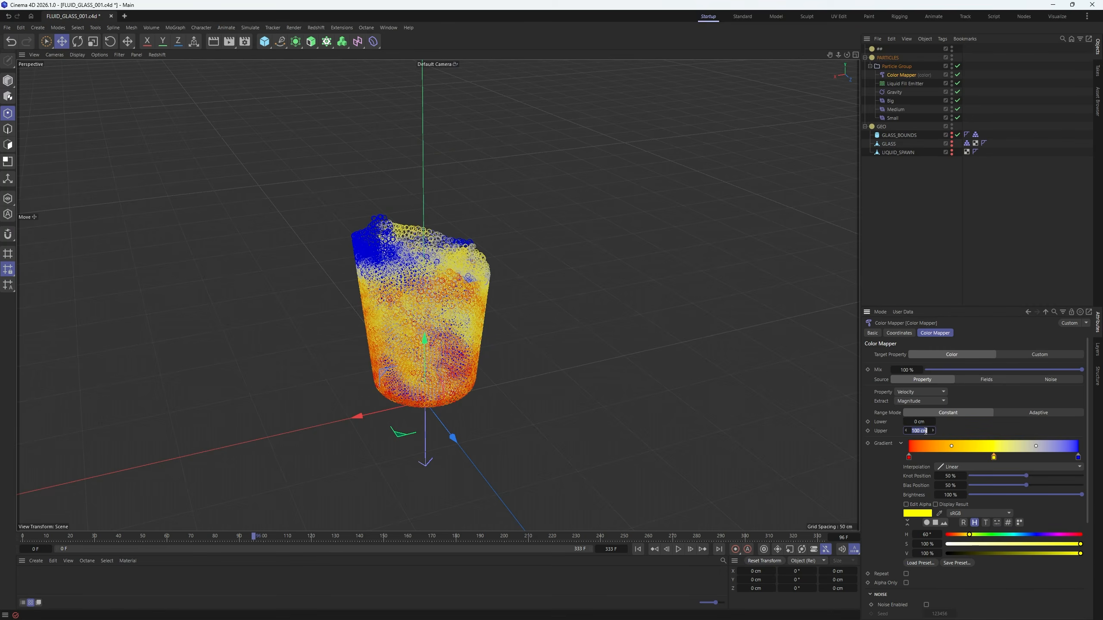
text(250)
key(Return)
click(638, 550)
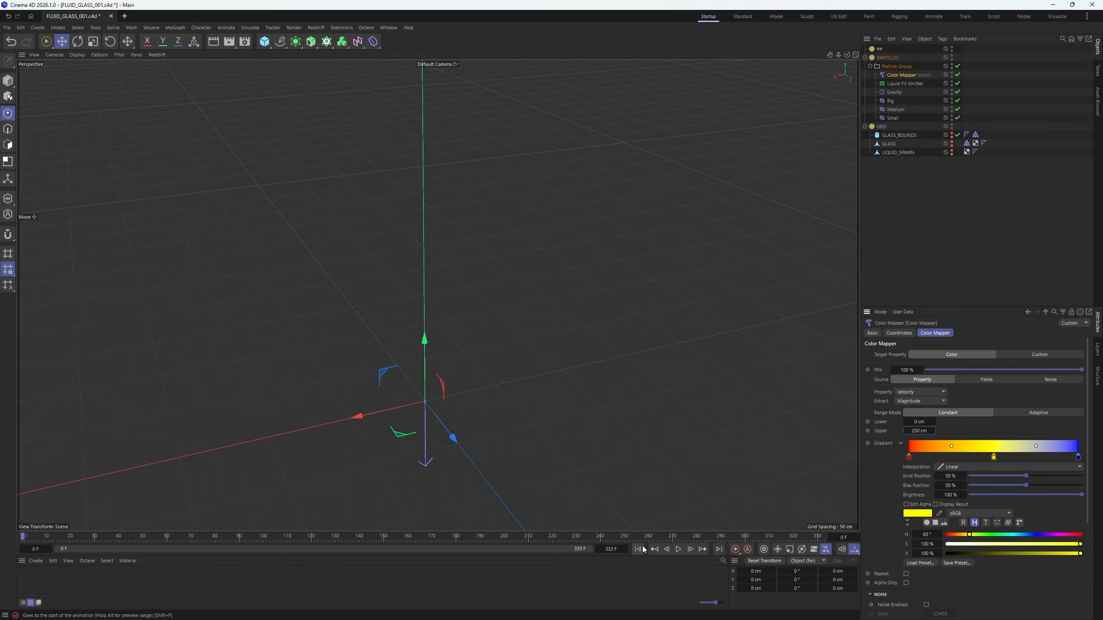
click(679, 549)
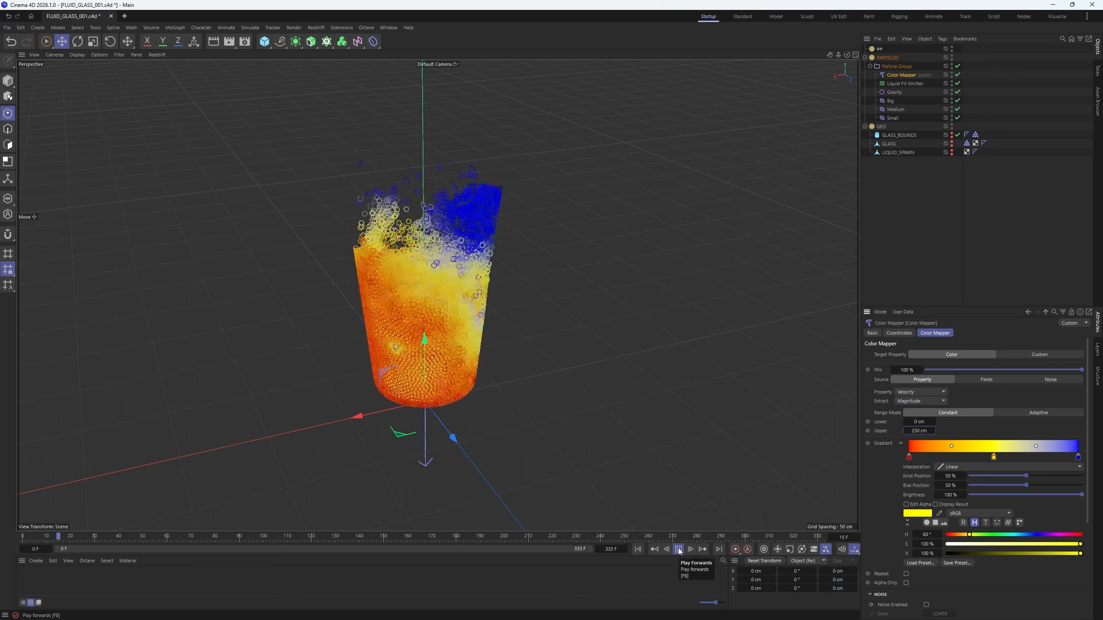
click(678, 550)
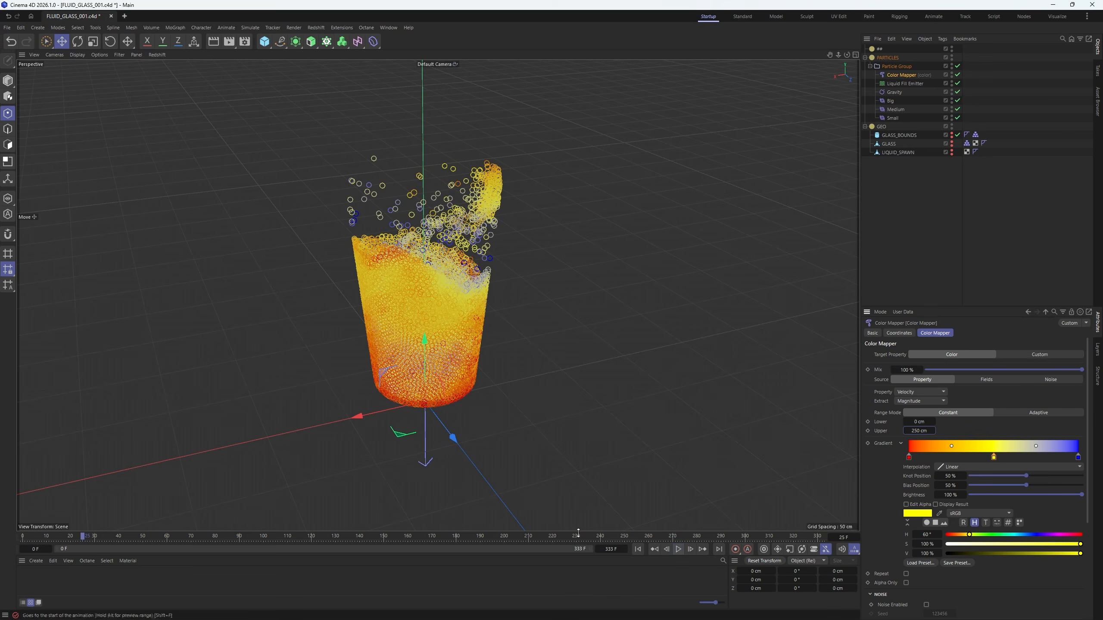
- Recolor the gradient's first knot white and its middle knot violet-blue with a hue of 260°
double_click(908, 457)
drag(886, 486, 967, 474)
click(947, 508)
double_click(993, 457)
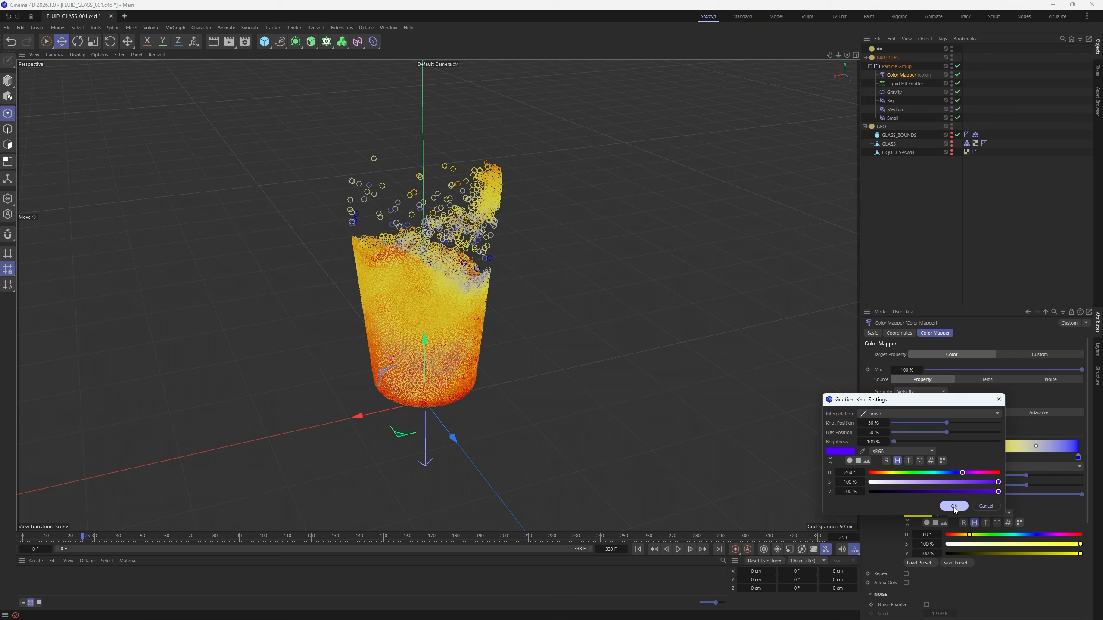
click(954, 506)
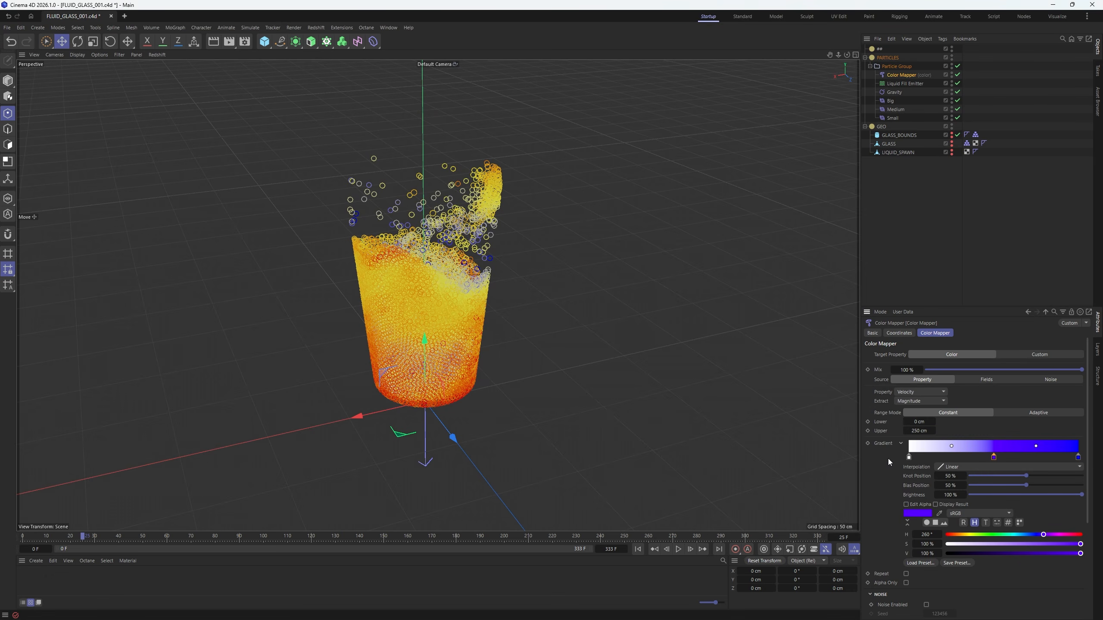
- Replay the simulation from the first frame to frame 271 and examine the white-to-blue particle colors up close
click(638, 550)
click(678, 549)
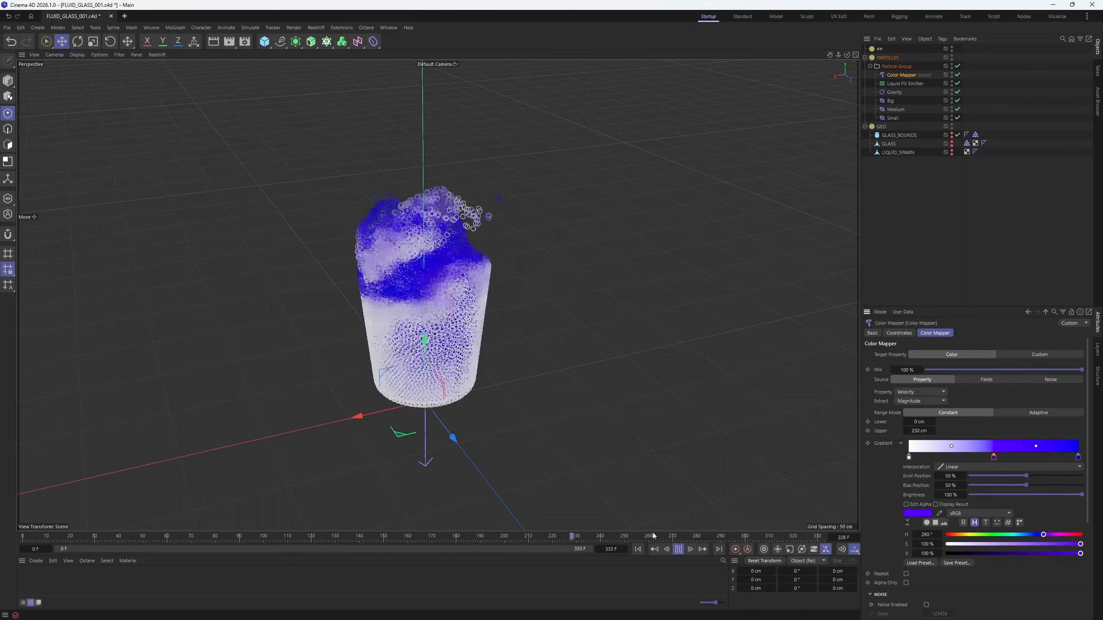
click(678, 550)
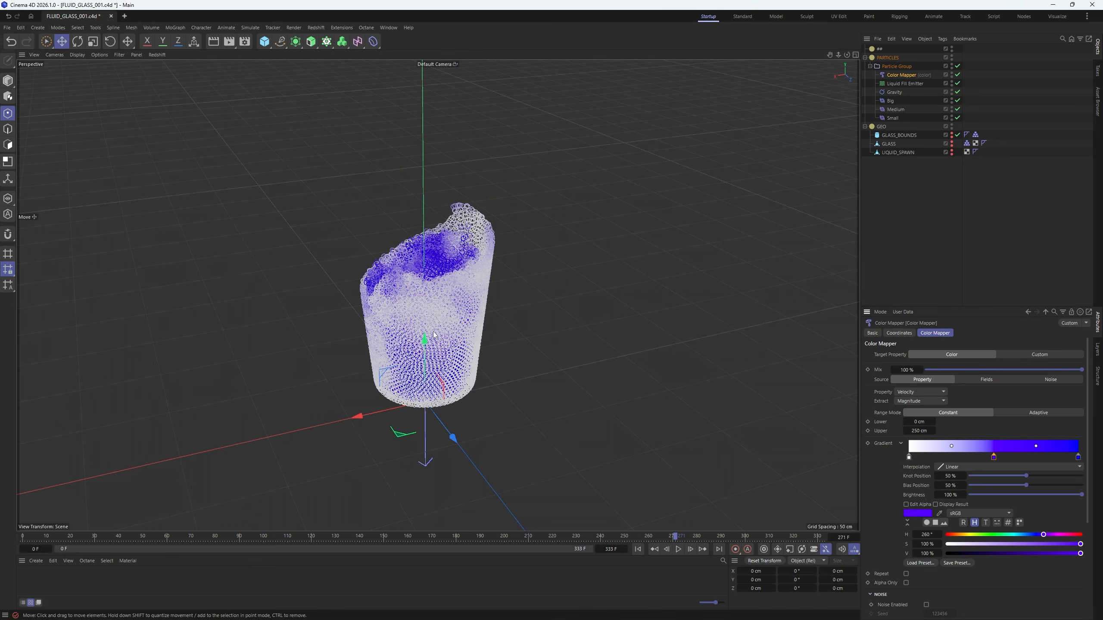
scroll(434, 335, up, 4)
alt+drag(446, 320, 328, 274)
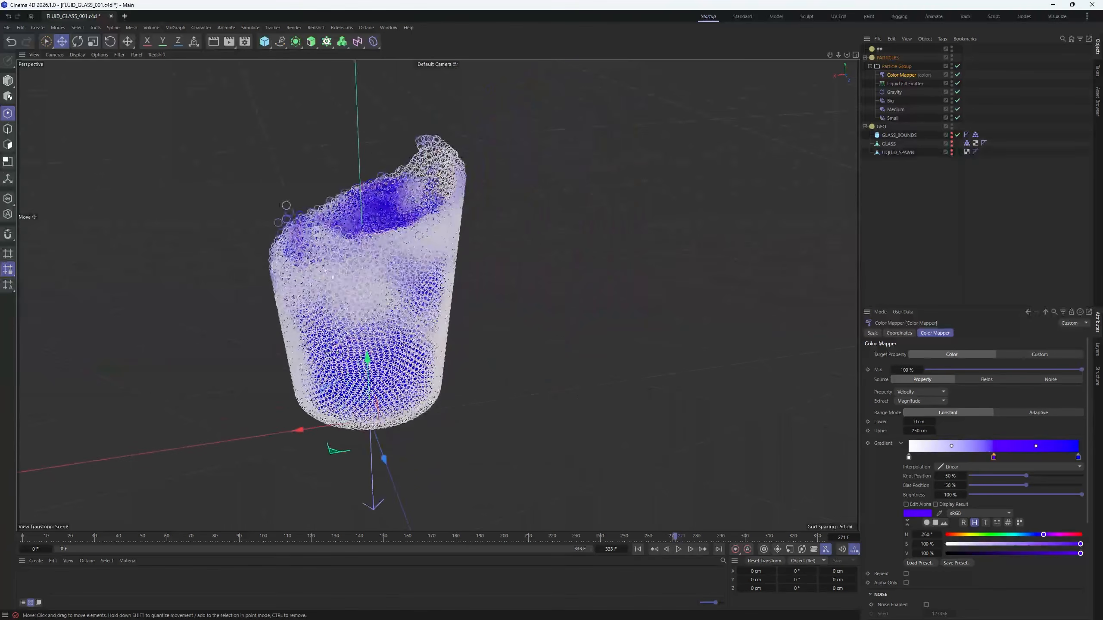
alt+middle_drag(450, 277, 487, 298)
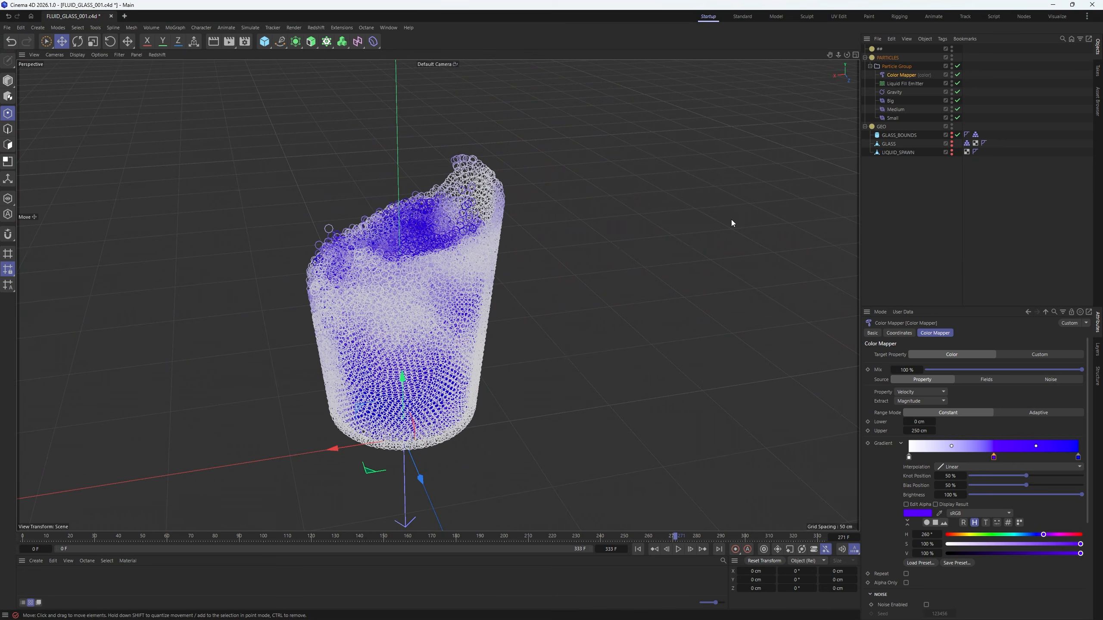
- Set the Small turbulence's Strength to 100 cm and play the simulation to frame 25
click(893, 118)
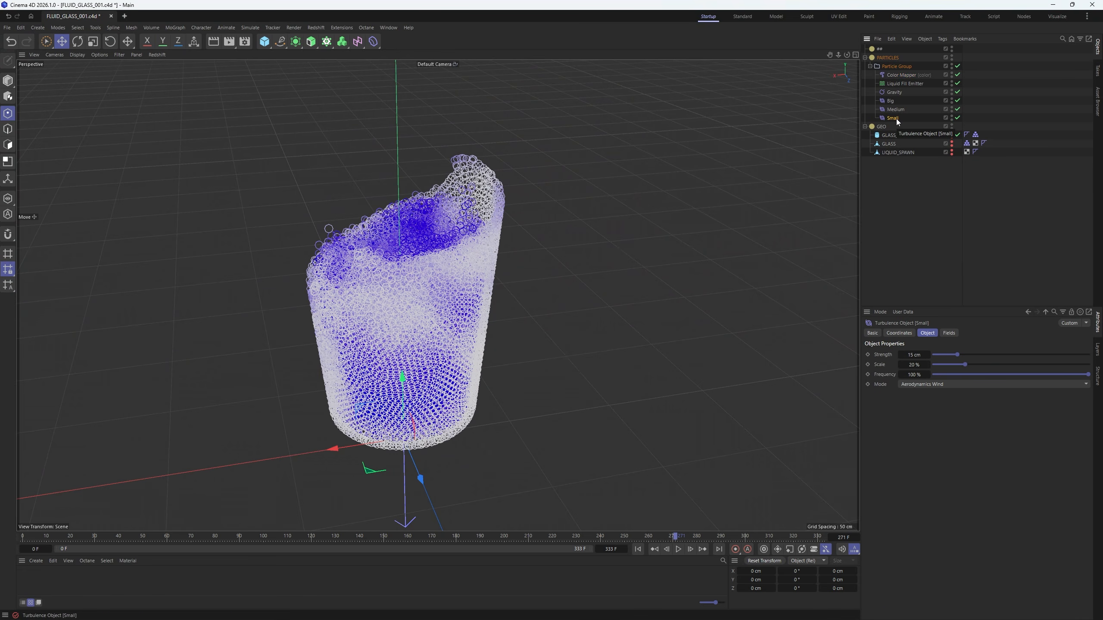
click(898, 75)
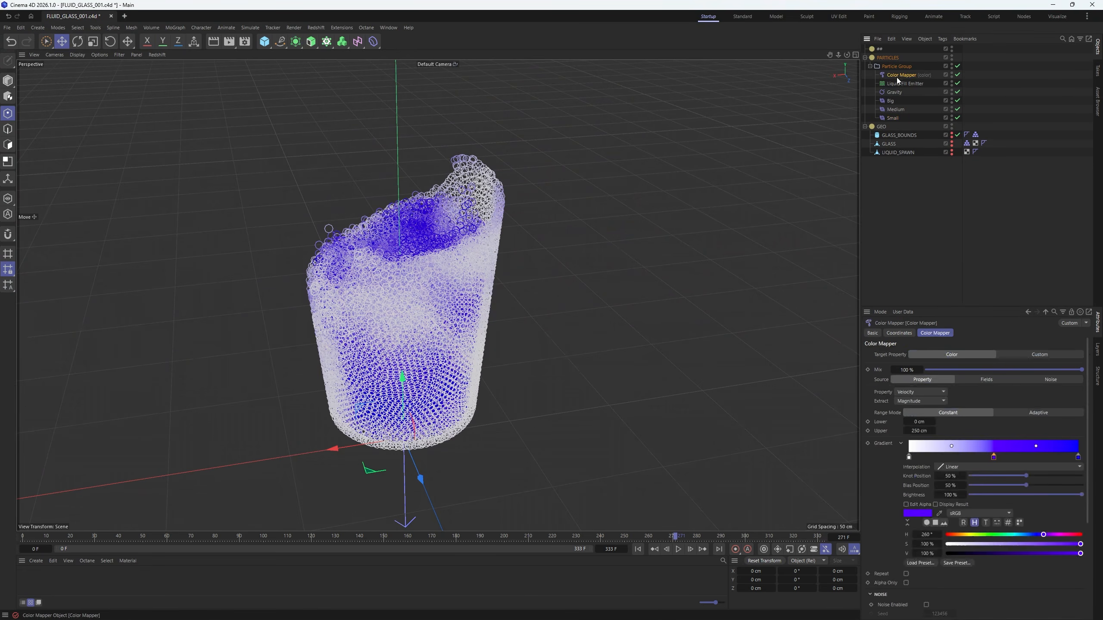
click(893, 118)
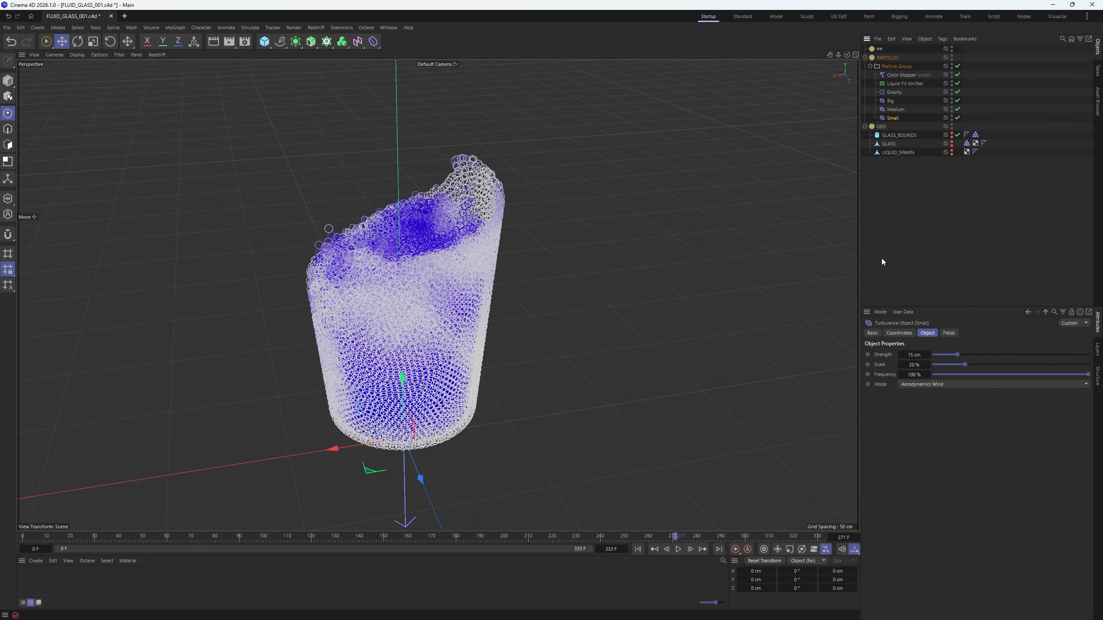
drag(967, 355, 1089, 354)
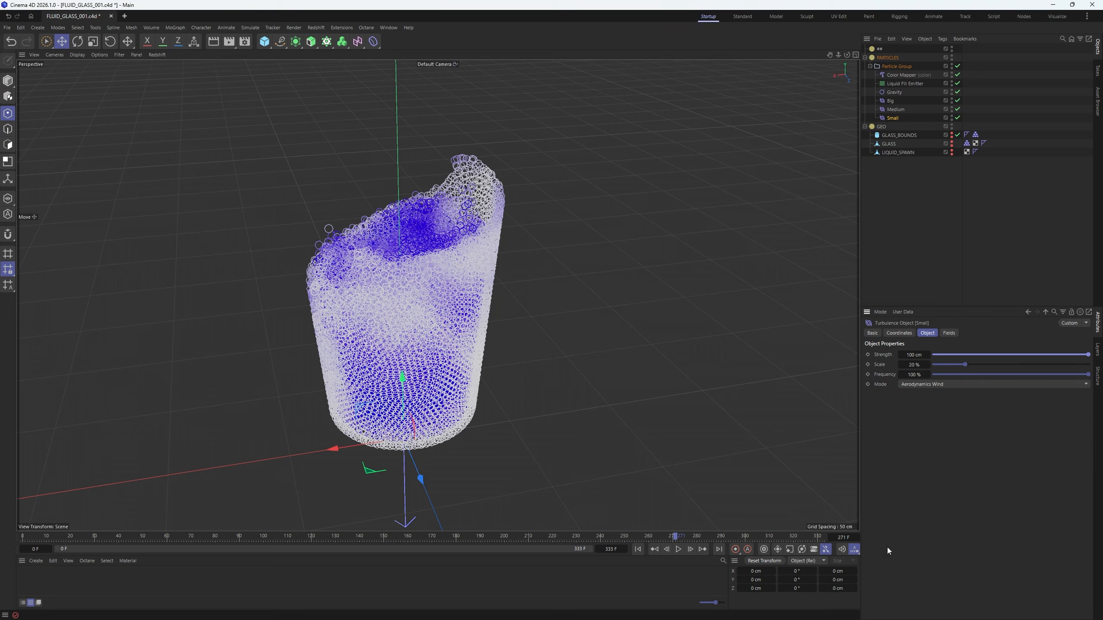
click(678, 550)
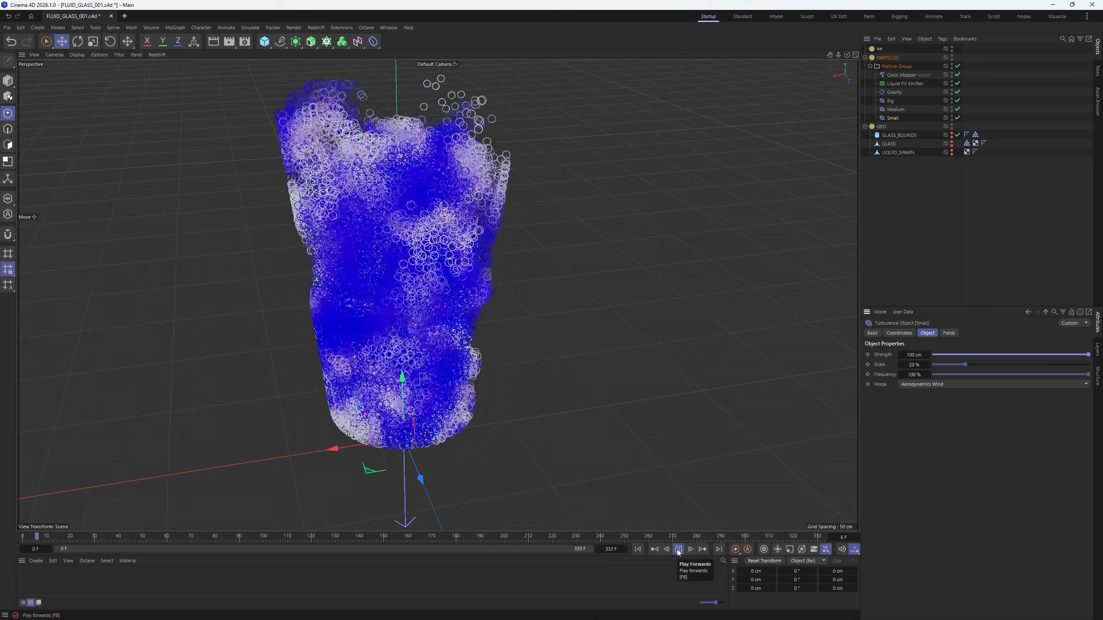
click(678, 550)
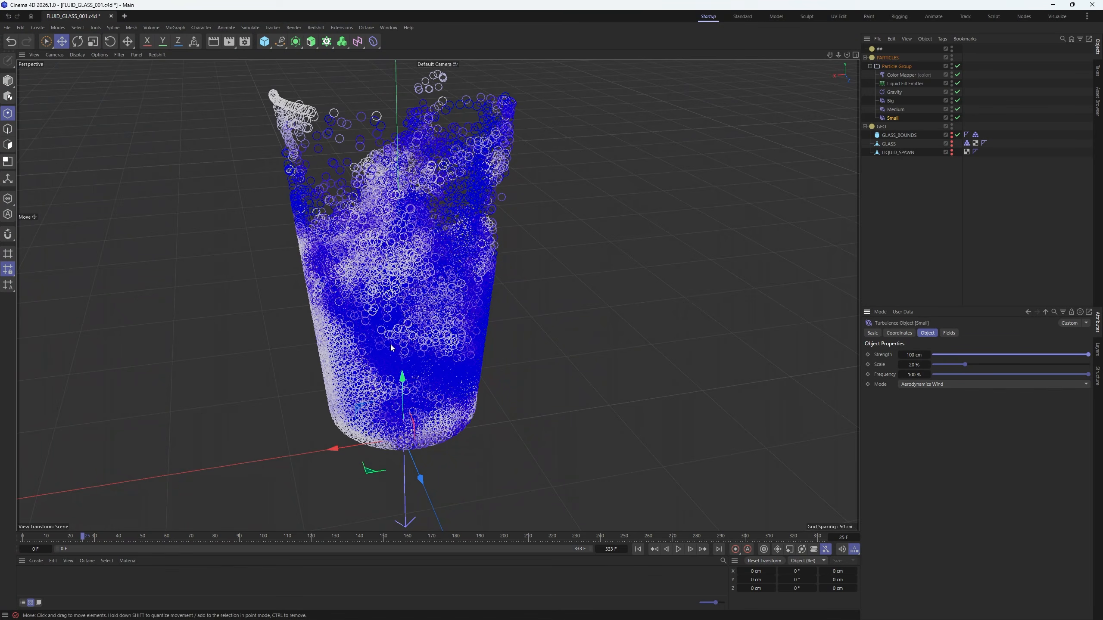
- Set the Small turbulence's Strength to 44.8 cm and replay the simulation from the start to frame 122
click(638, 549)
click(678, 550)
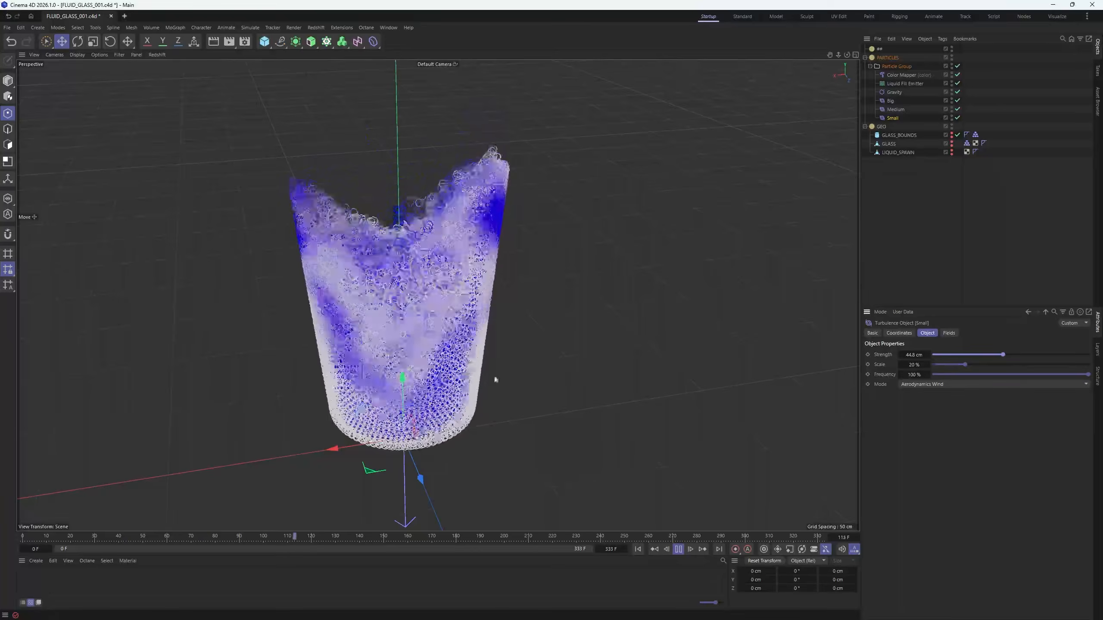
click(678, 550)
- Add a knot at about 20% in the Color Mapper's gradient and color it orange with a hue of about 28°
click(899, 76)
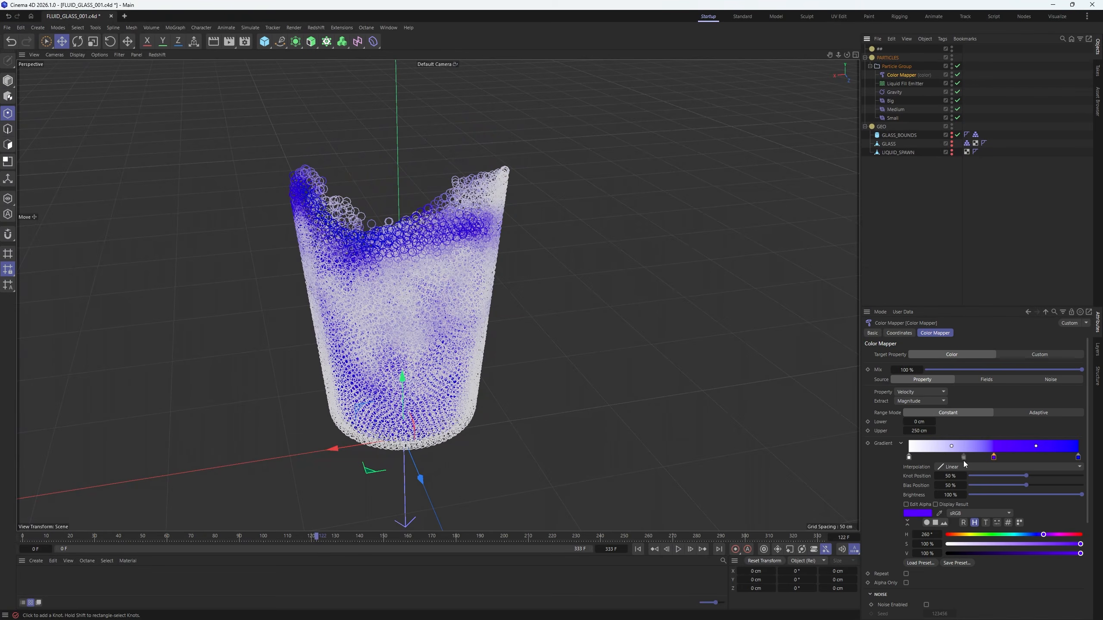
double_click(943, 458)
mouse_move(944, 474)
mouse_down()
mouse_move(879, 475)
mouse_move(944, 482)
mouse_up()
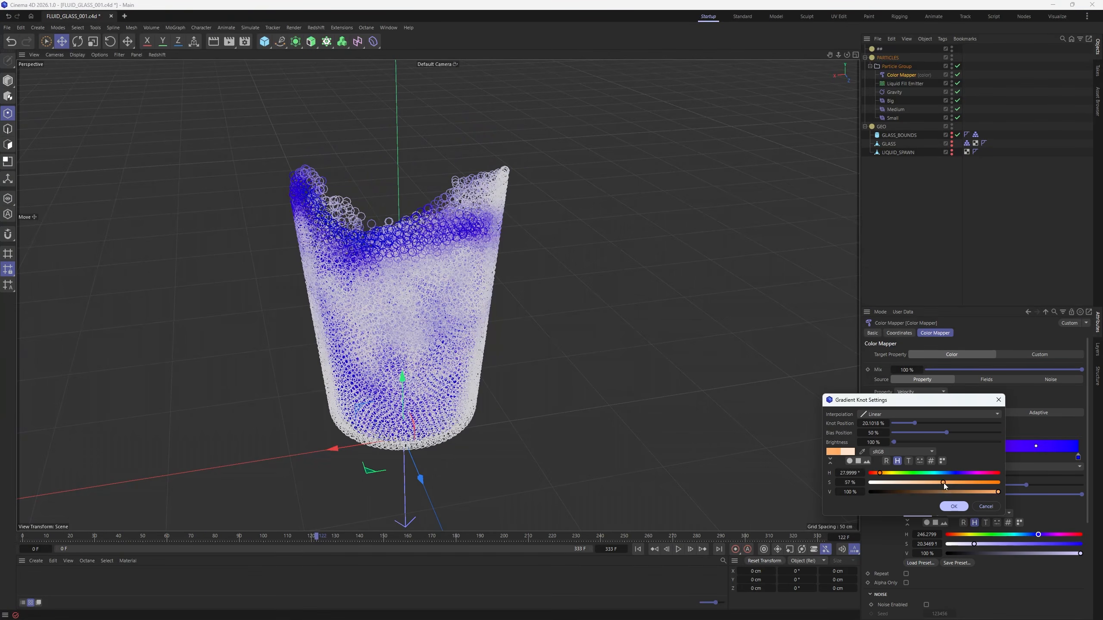
click(953, 507)
- Move the gradient's violet-blue knot to about 60% and recolor it purple with hue 273° and saturation 80%
click(1011, 457)
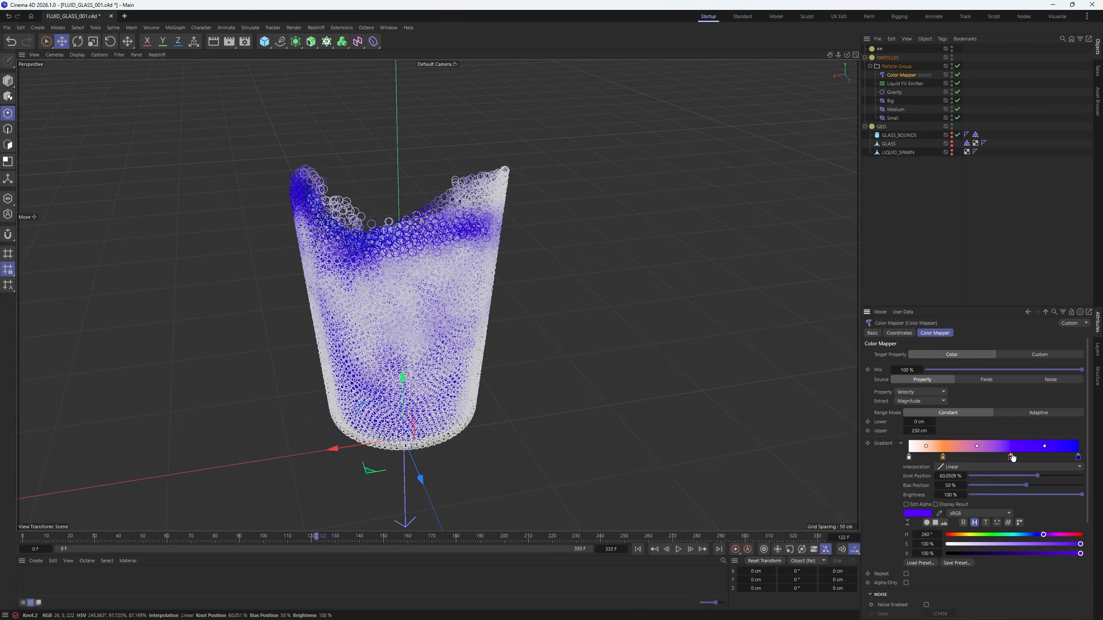
double_click(1011, 457)
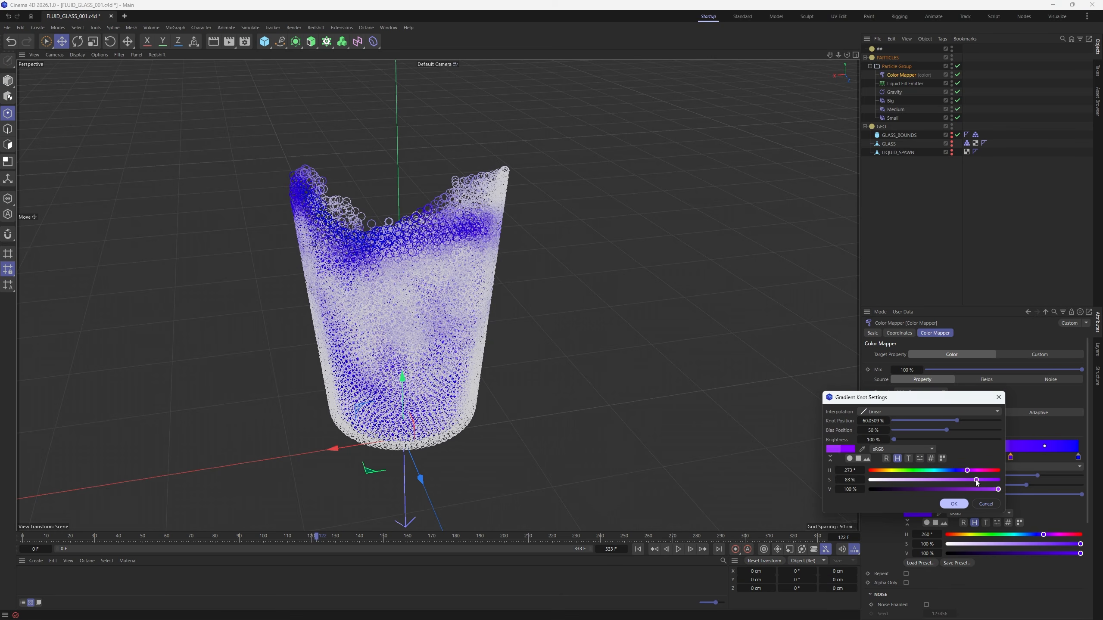
click(953, 505)
- Replay the simulation from the first frame to frame 39 and inspect the new particle colors from another angle
click(639, 549)
click(678, 550)
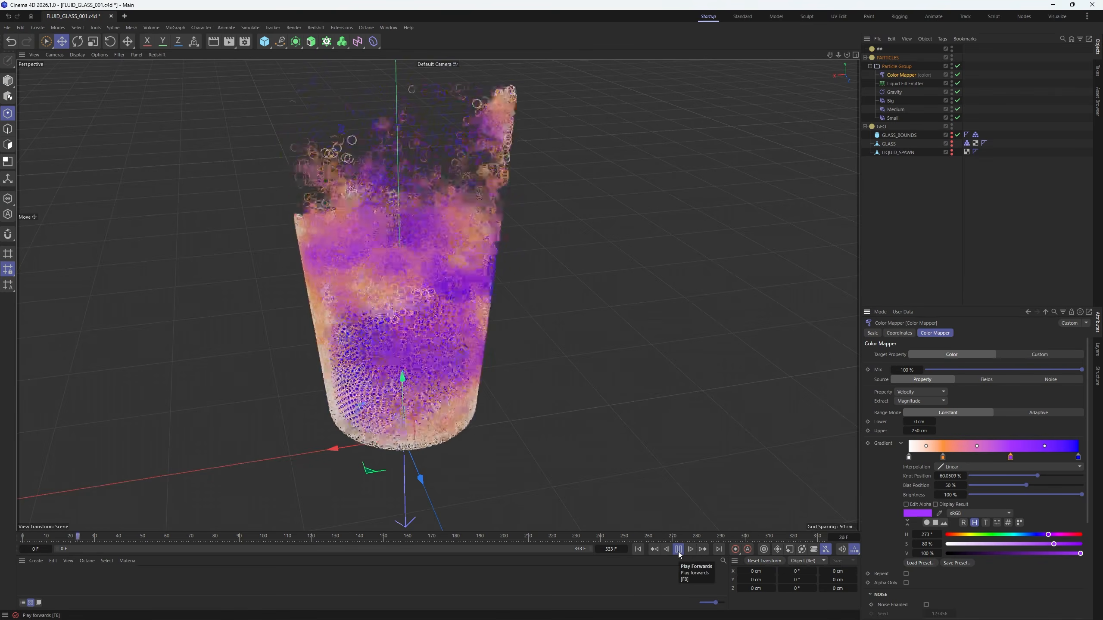
click(678, 549)
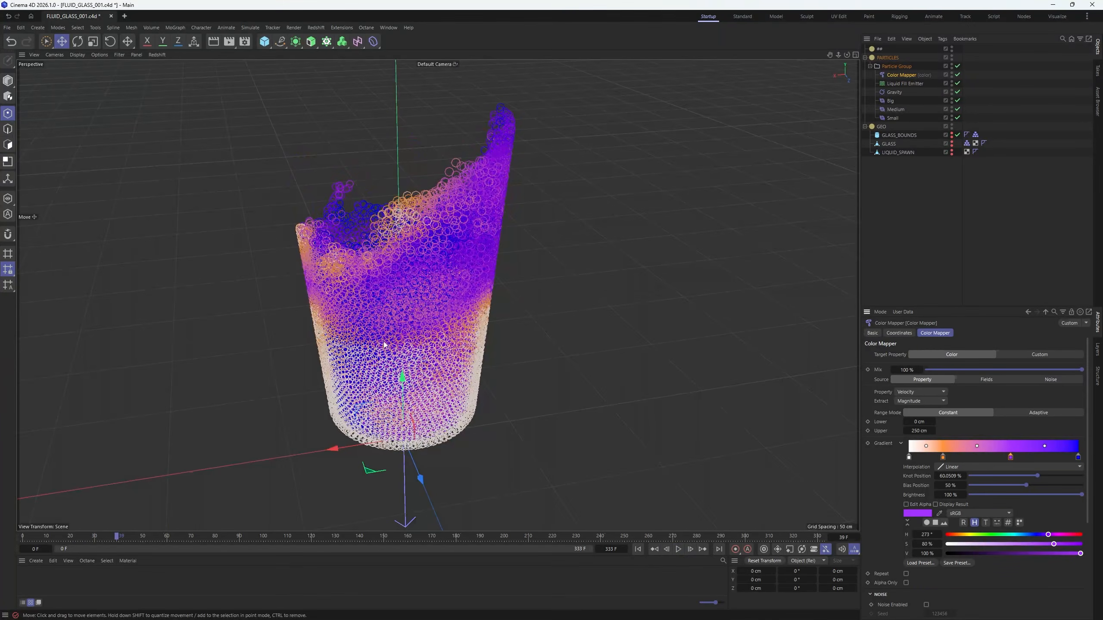
scroll(384, 345, down, 5)
alt+drag(384, 346, 499, 304)
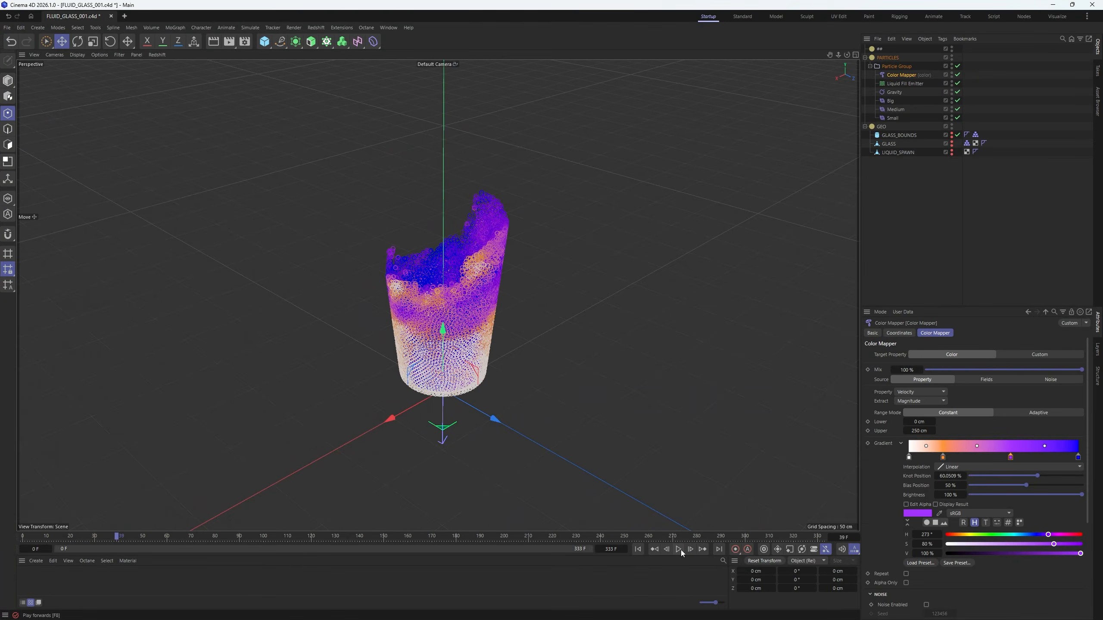
- Move the Small turbulence above Big, try a Strength of 32.5 cm during playback, and set it to 63 cm
drag(893, 118, 889, 95)
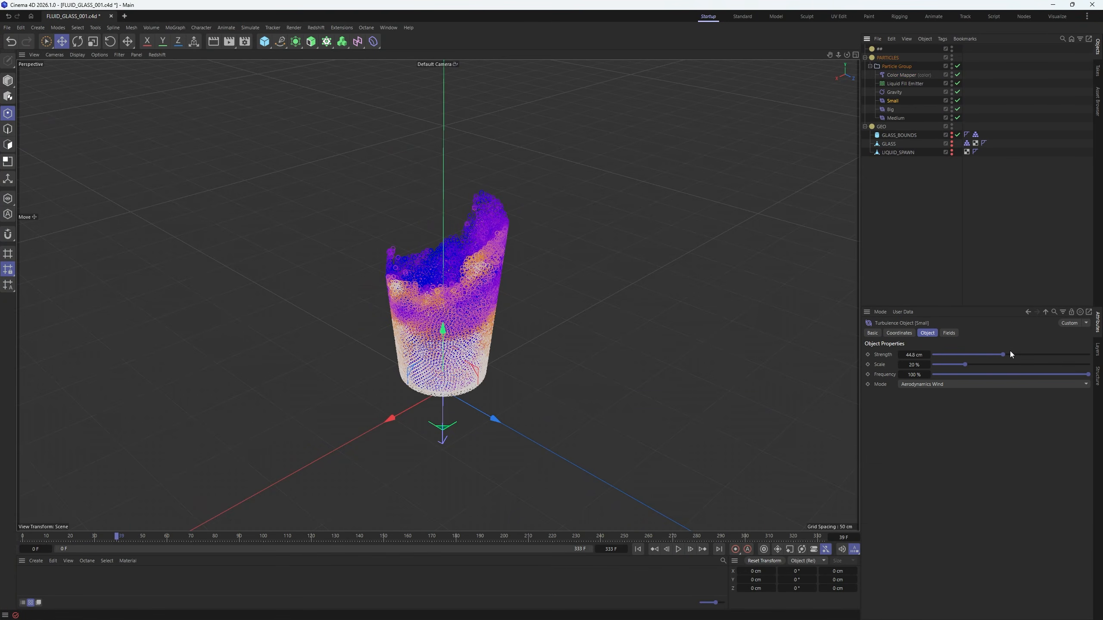
drag(1000, 354, 985, 355)
click(639, 550)
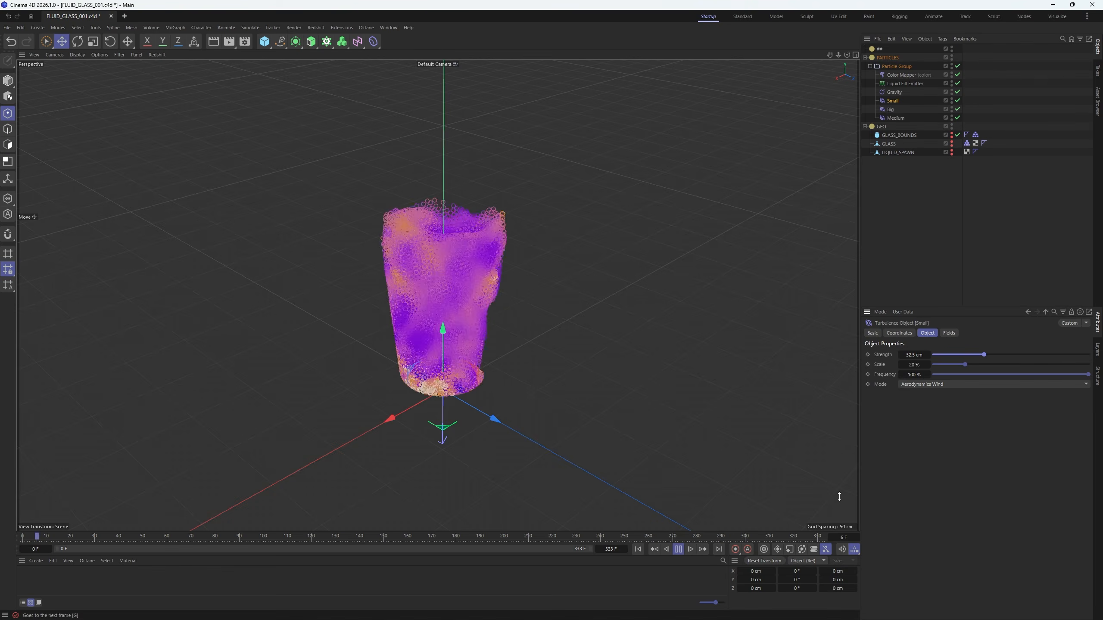
drag(991, 354, 1032, 353)
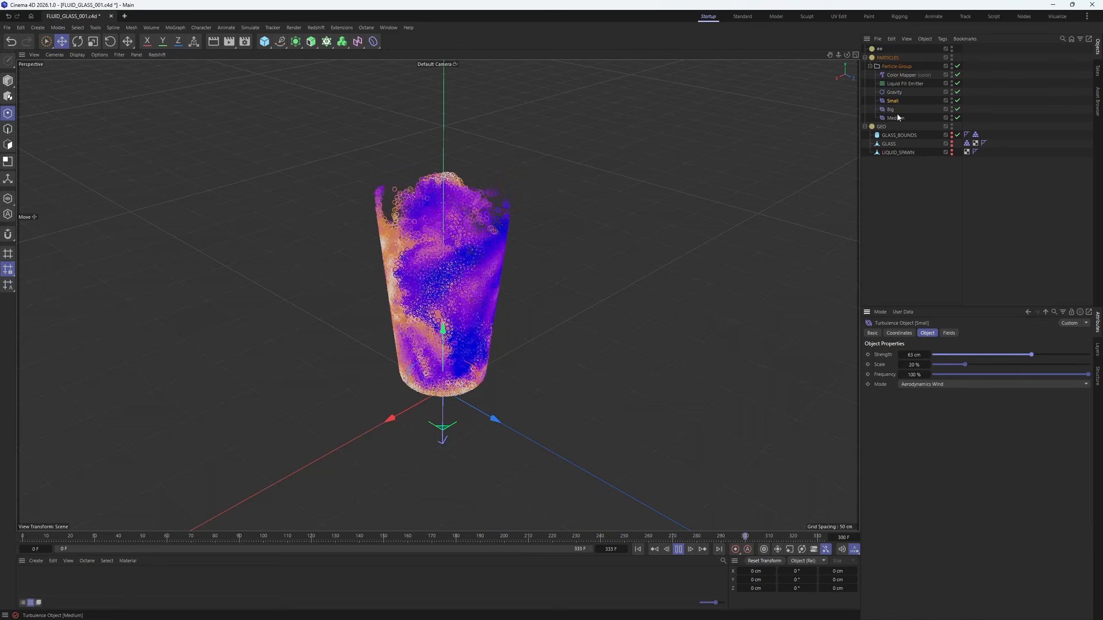
- Add a Friction force below Medium in the Particle Group and examine the running simulation from several angles
click(250, 27)
mouse_move(277, 45)
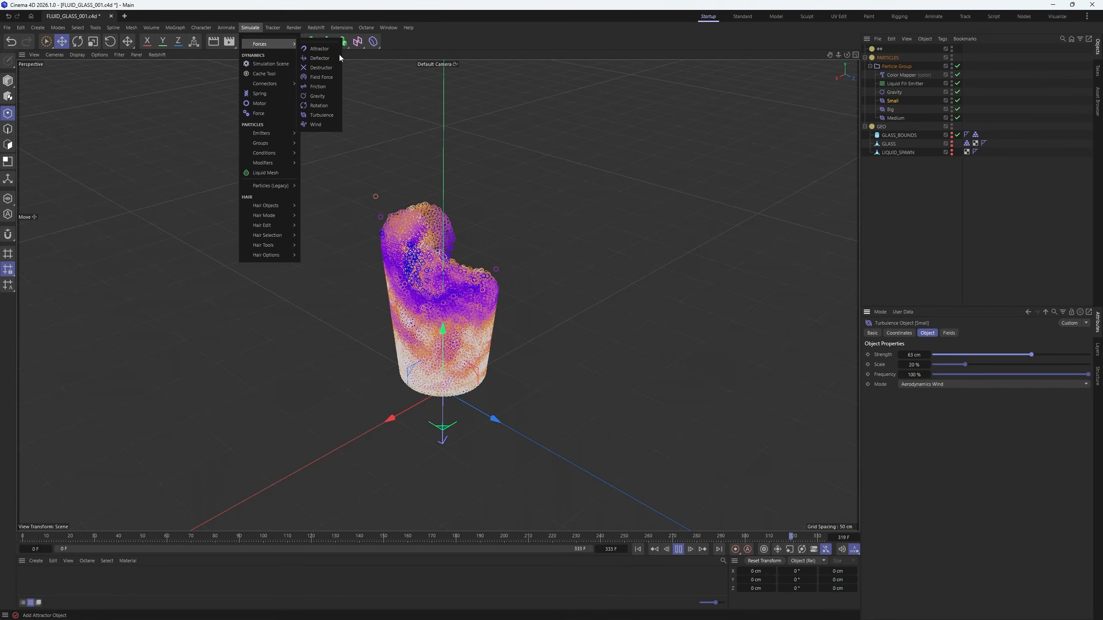
click(319, 88)
drag(894, 52, 895, 131)
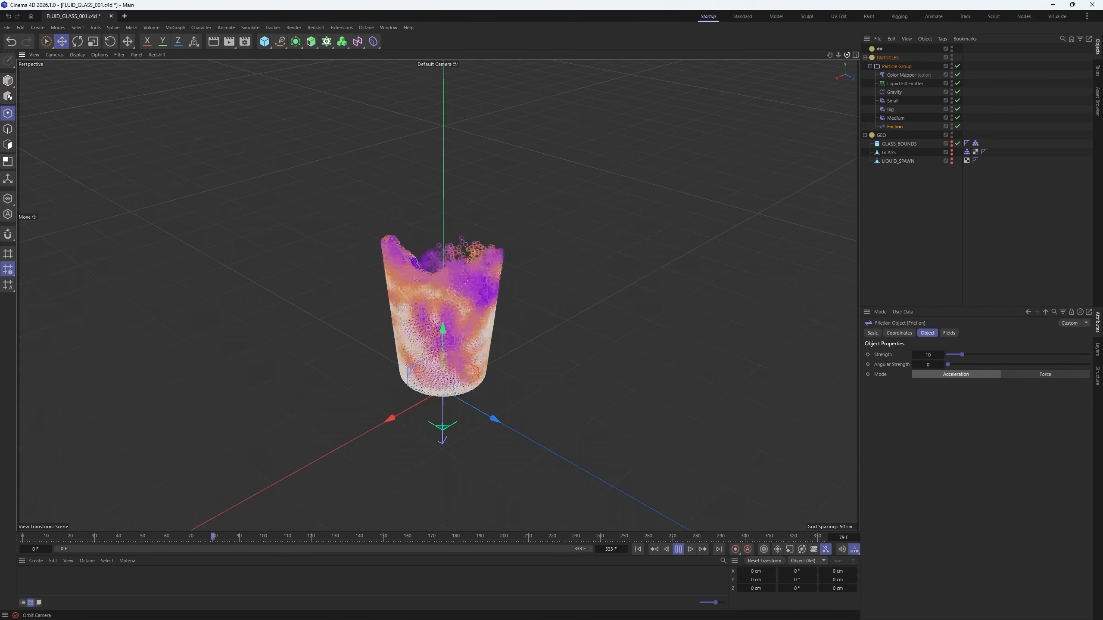
mouse_move(713, 265)
alt+mouse_down()
mouse_move(643, 226)
mouse_move(695, 243)
mouse_move(713, 265)
alt+mouse_up()
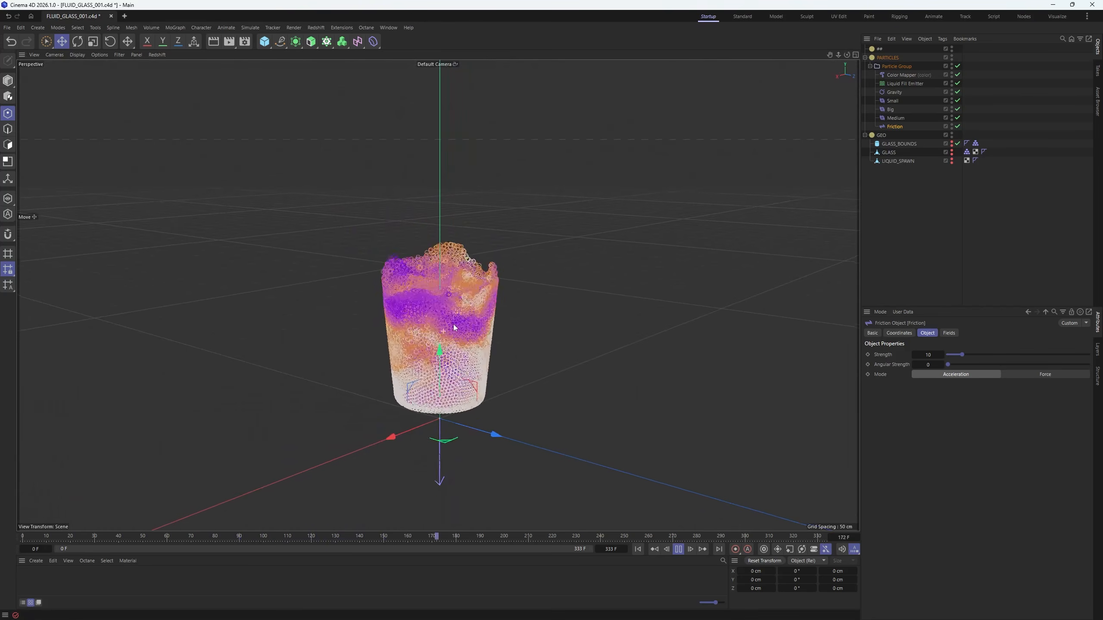
mouse_move(453, 325)
alt+right_down()
mouse_move(507, 293)
mouse_move(453, 345)
alt+right_up()
alt+drag(453, 345, 428, 361)
alt+right_drag(427, 361, 440, 347)
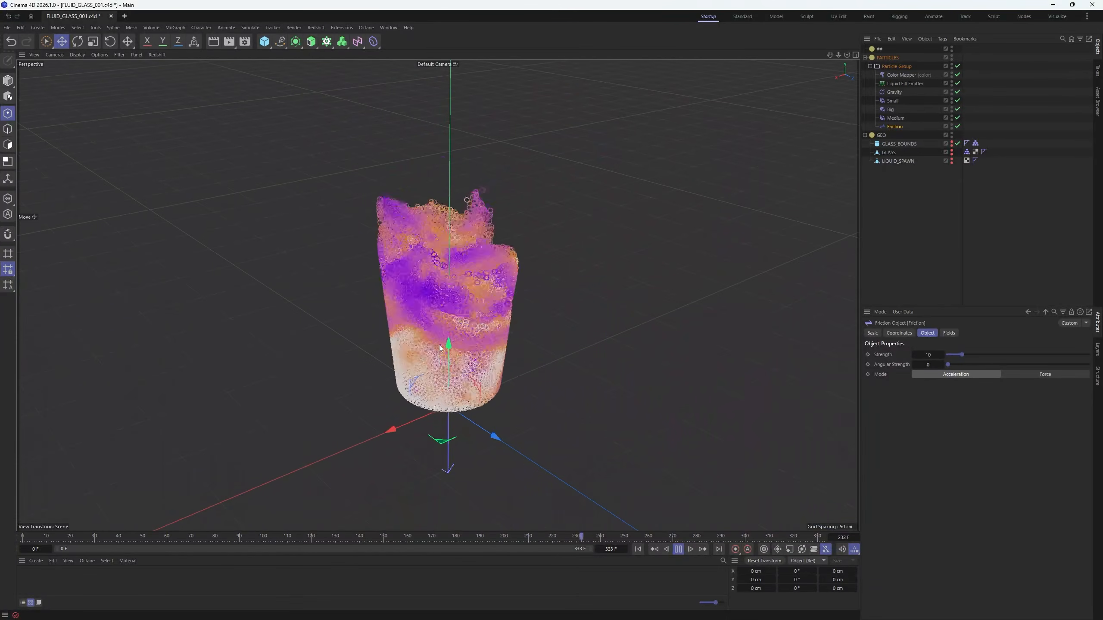
- Try an Upper range value of 100 cm in the Color Mapper during playback, and set it to 300 cm
click(901, 74)
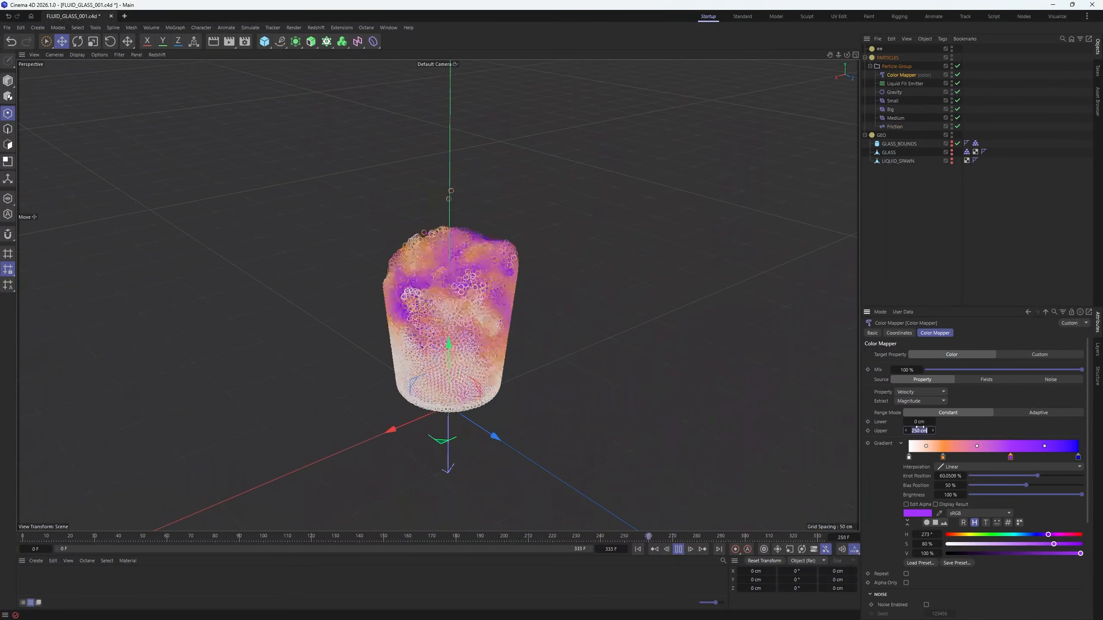
click(919, 430)
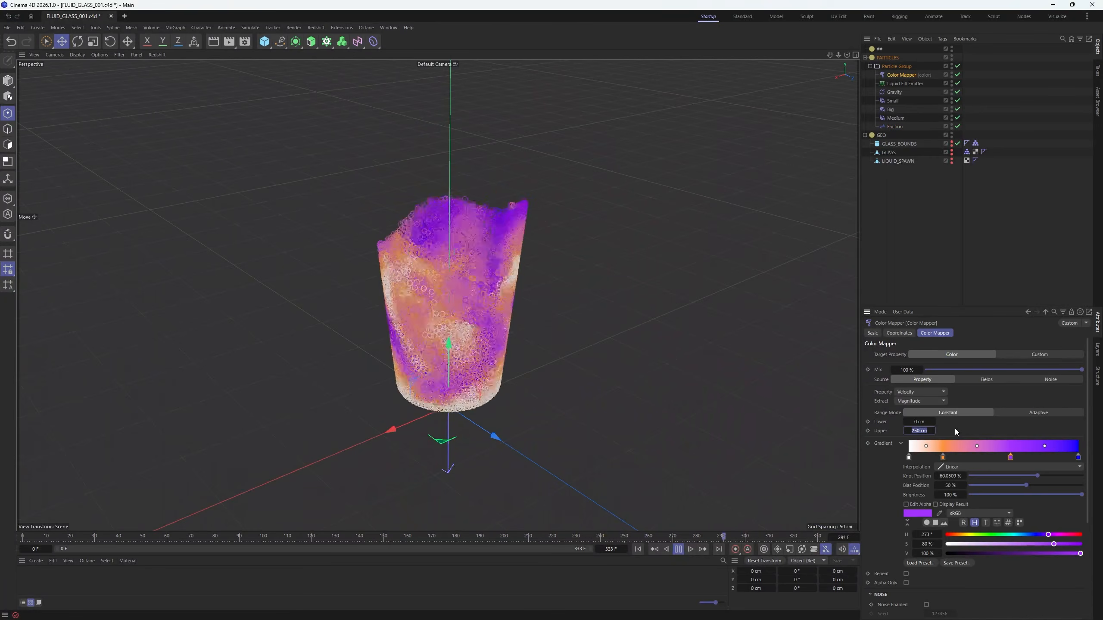
text(100)
key(Return)
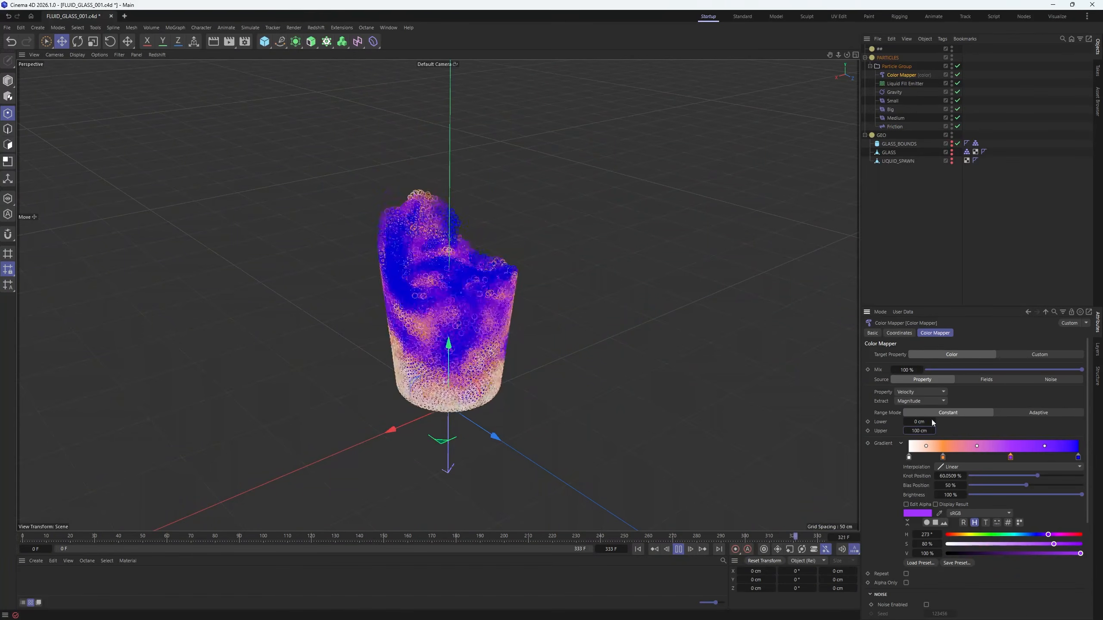
click(920, 431)
text(300)
key(Return)
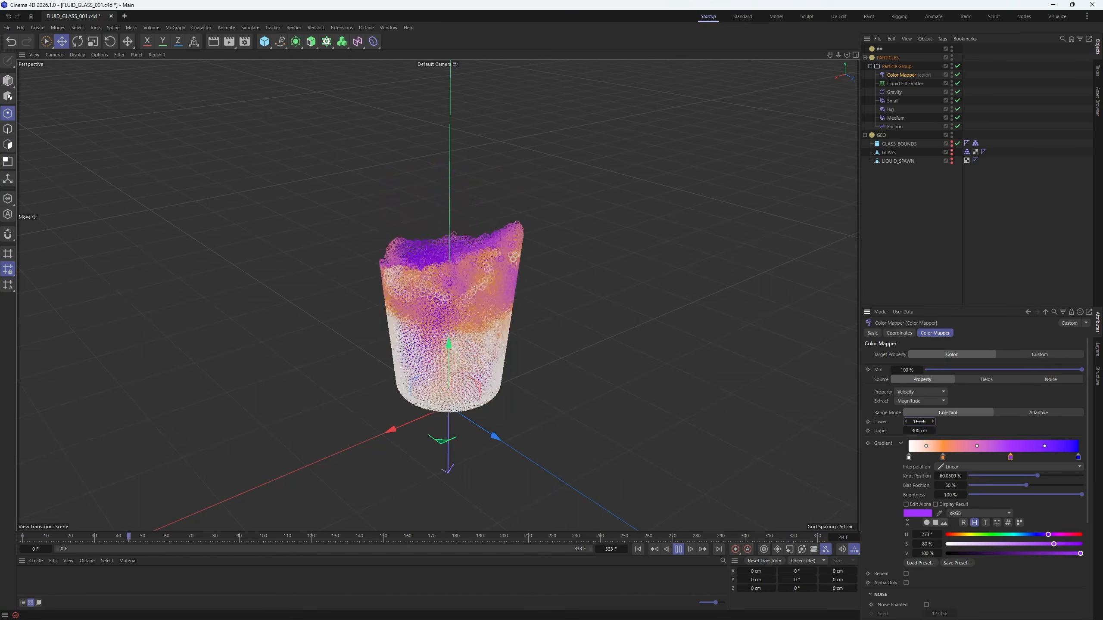
- Move the purple knot of the Color Mapper gradient to about 74% and stop playback at frame 113 to inspect the liquid
drag(1010, 457, 1035, 458)
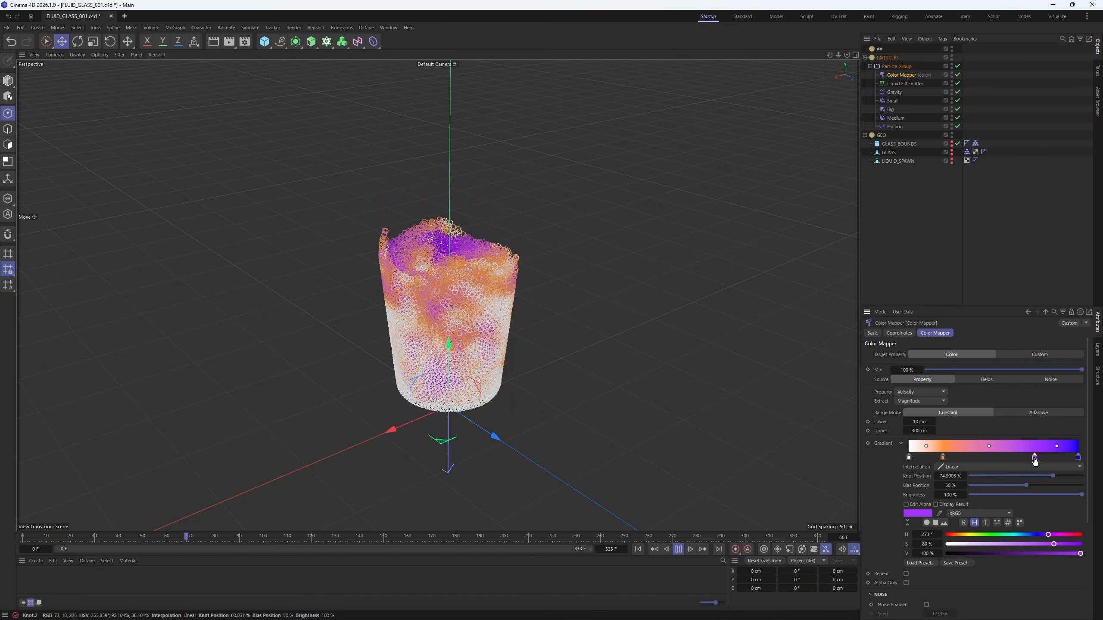
click(678, 550)
scroll(486, 311, up, 5)
scroll(520, 295, down, 4)
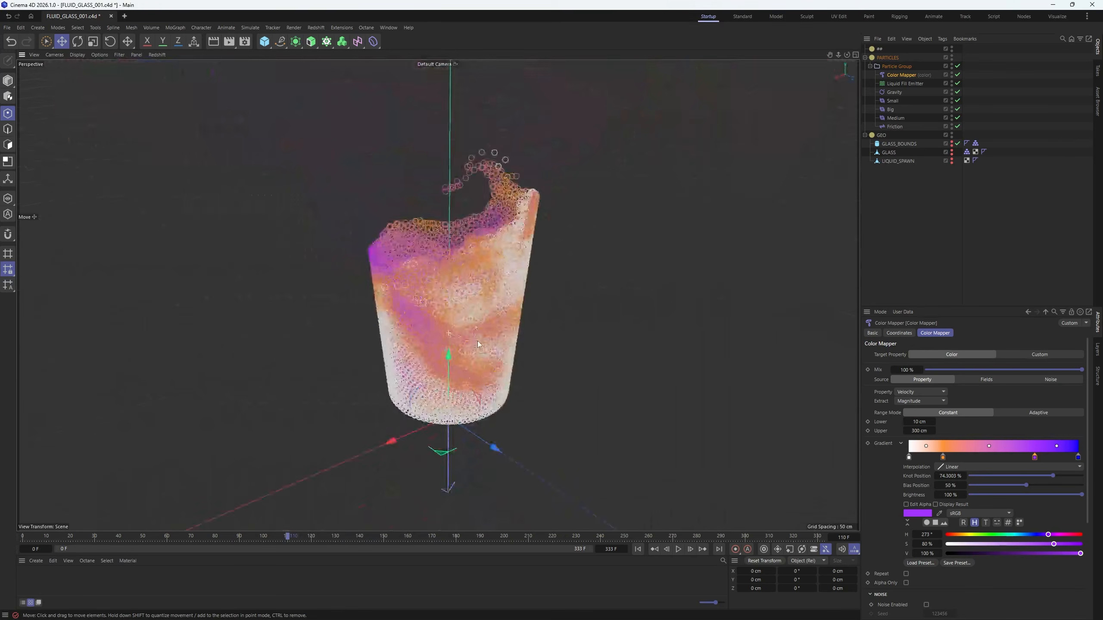
alt+drag(477, 342, 439, 309)
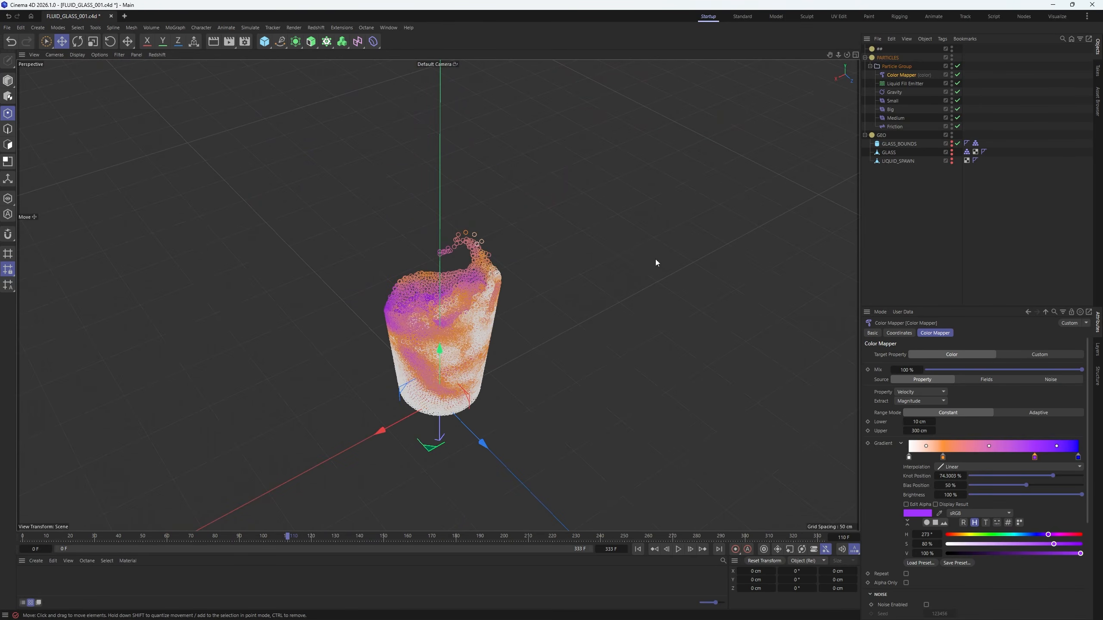
- Examine the Particle Group's point count and the Liquid Fill Emitter's emission and liquid property settings
click(892, 83)
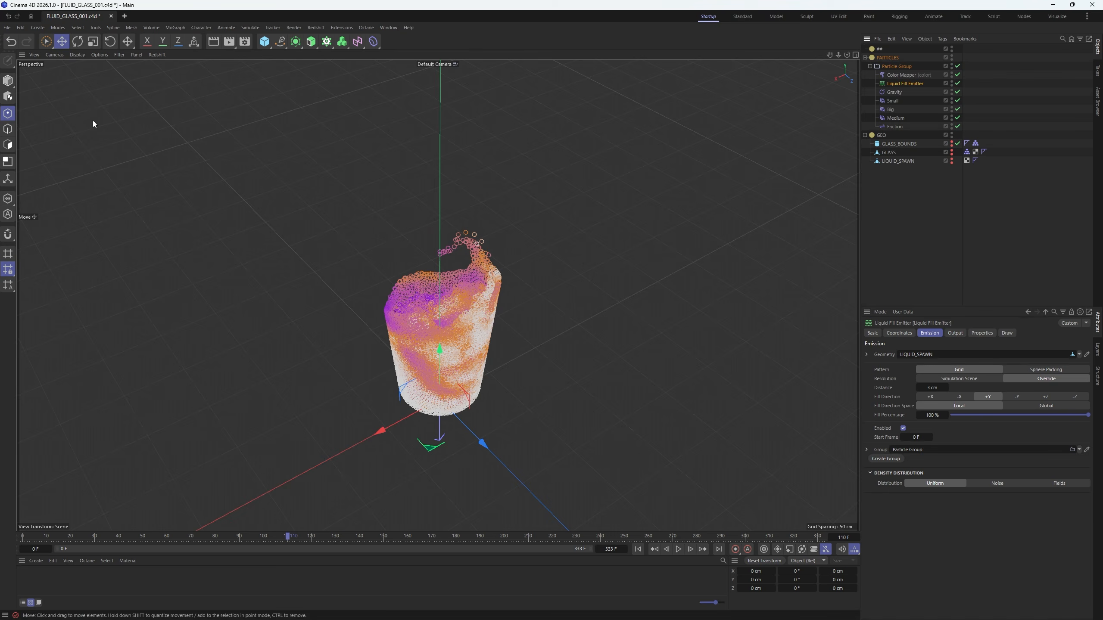
click(896, 66)
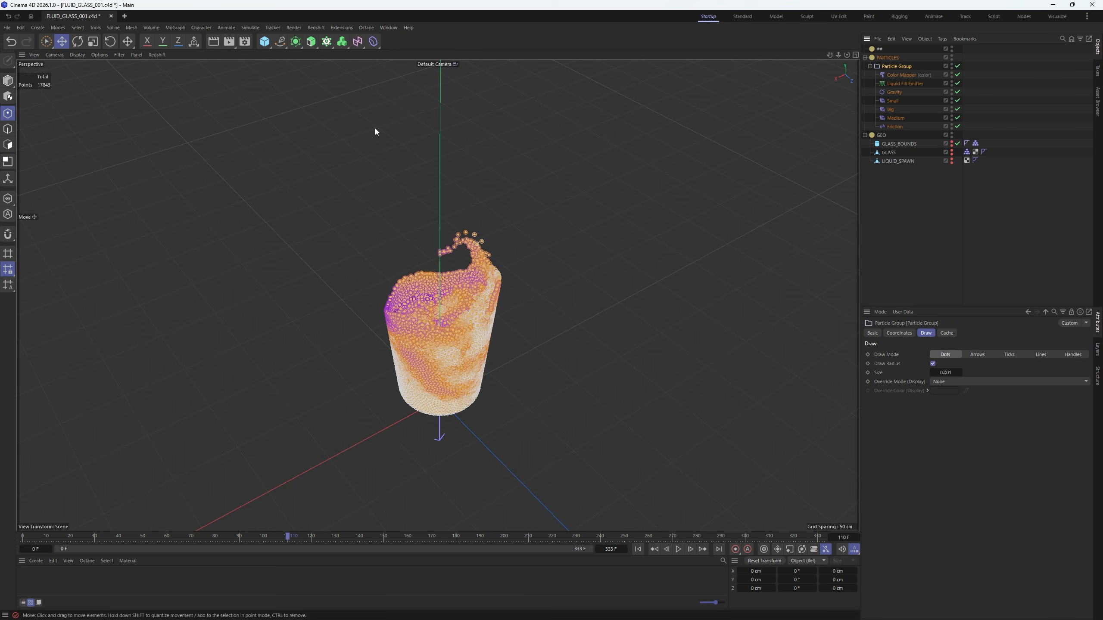
click(907, 84)
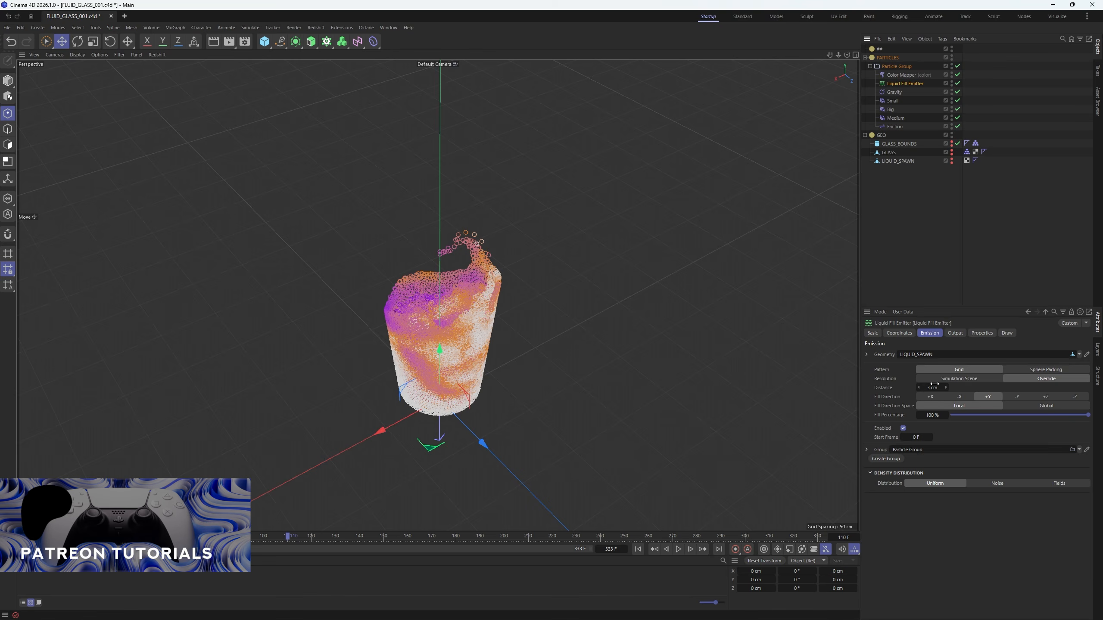
click(978, 333)
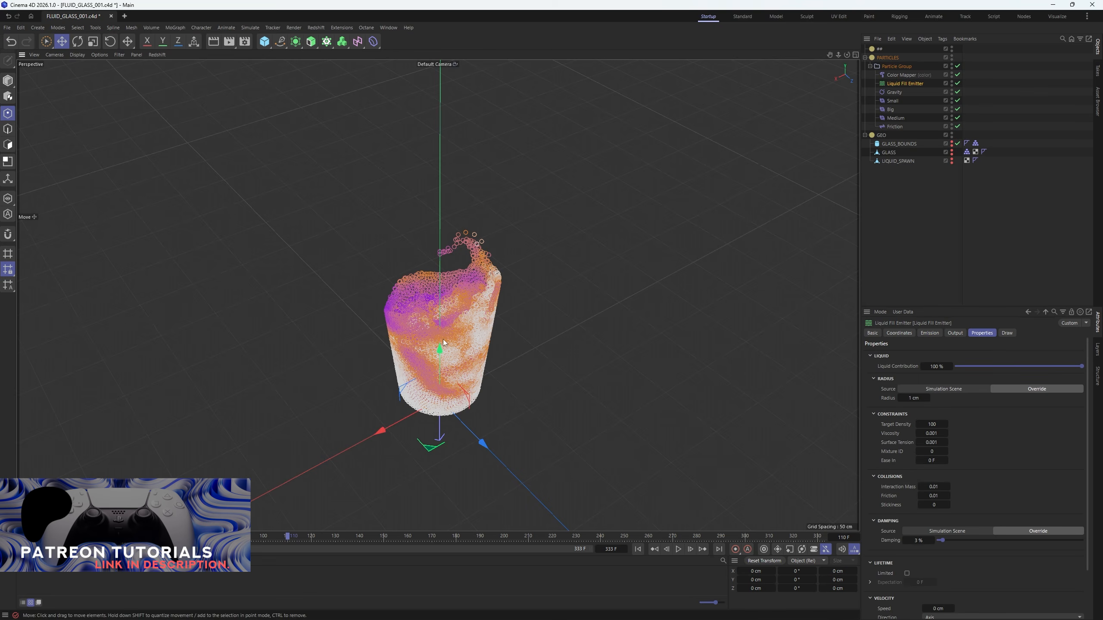
- Try an emission Distance of 2 cm on the Liquid Fill Emitter and check the Particle Group's point count at frame 1
click(929, 333)
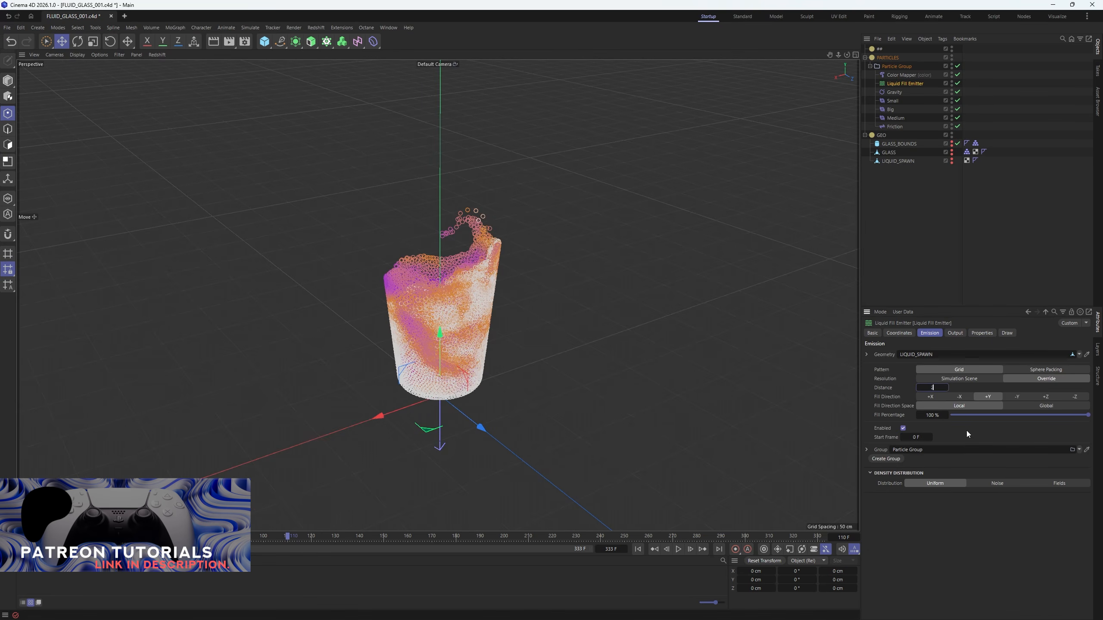
key(Return)
click(638, 550)
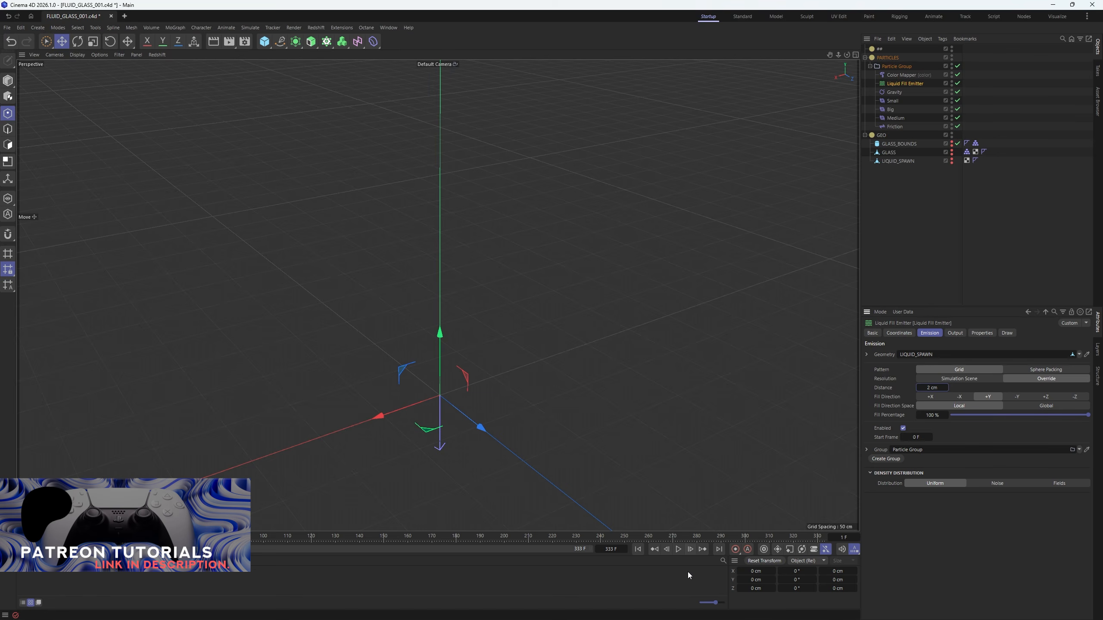
click(895, 66)
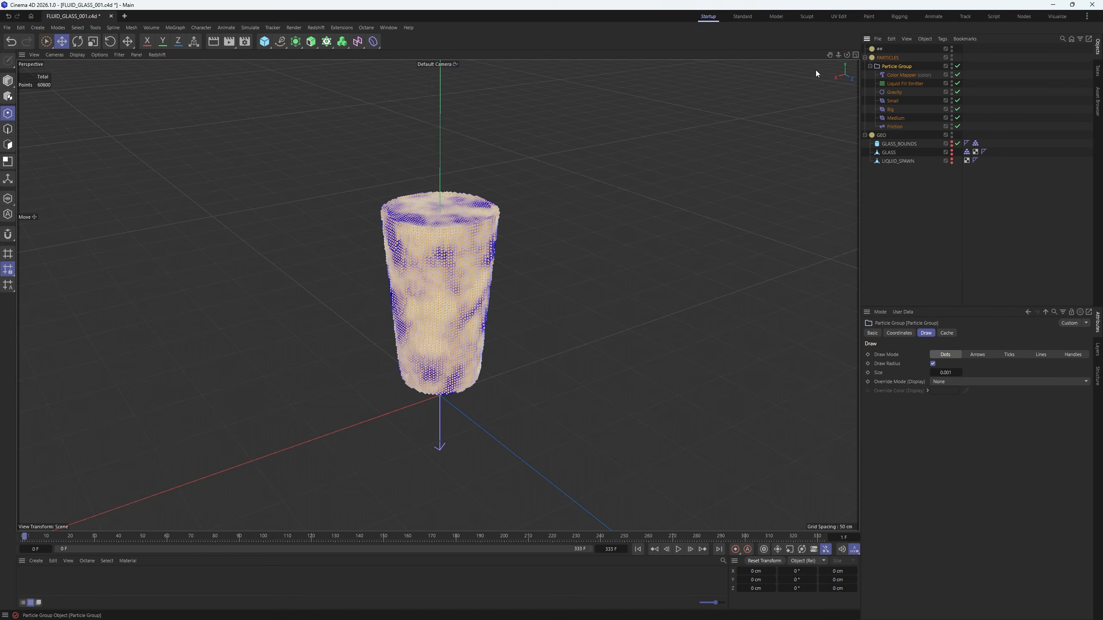
- Try an emission Distance of 2.5 cm, restart to frame 1, and check the Particle Group's point count
click(904, 83)
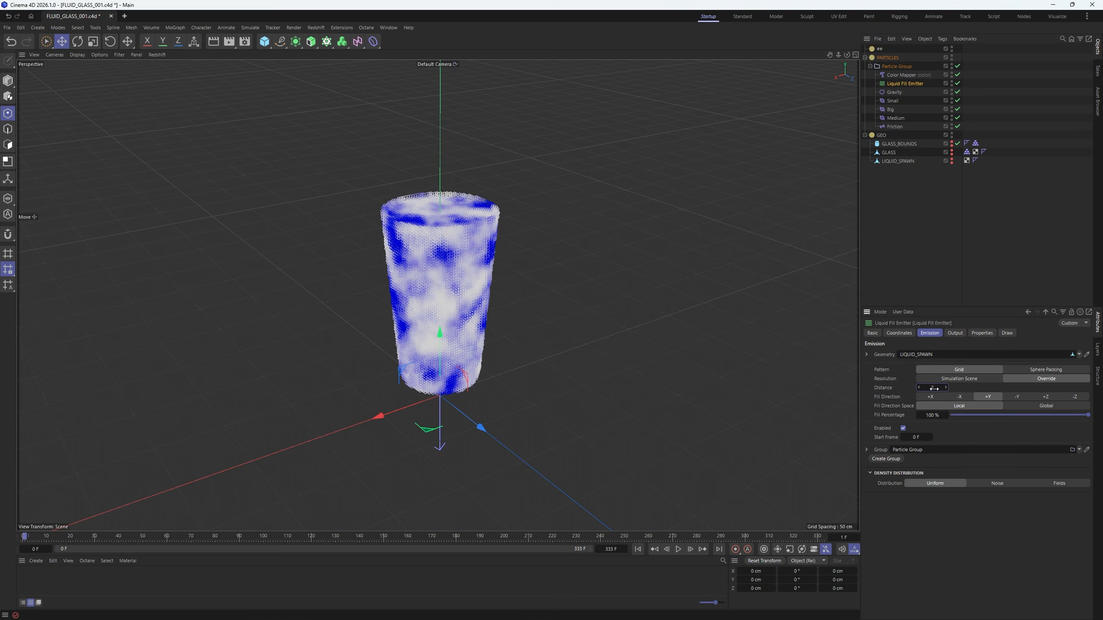
click(895, 66)
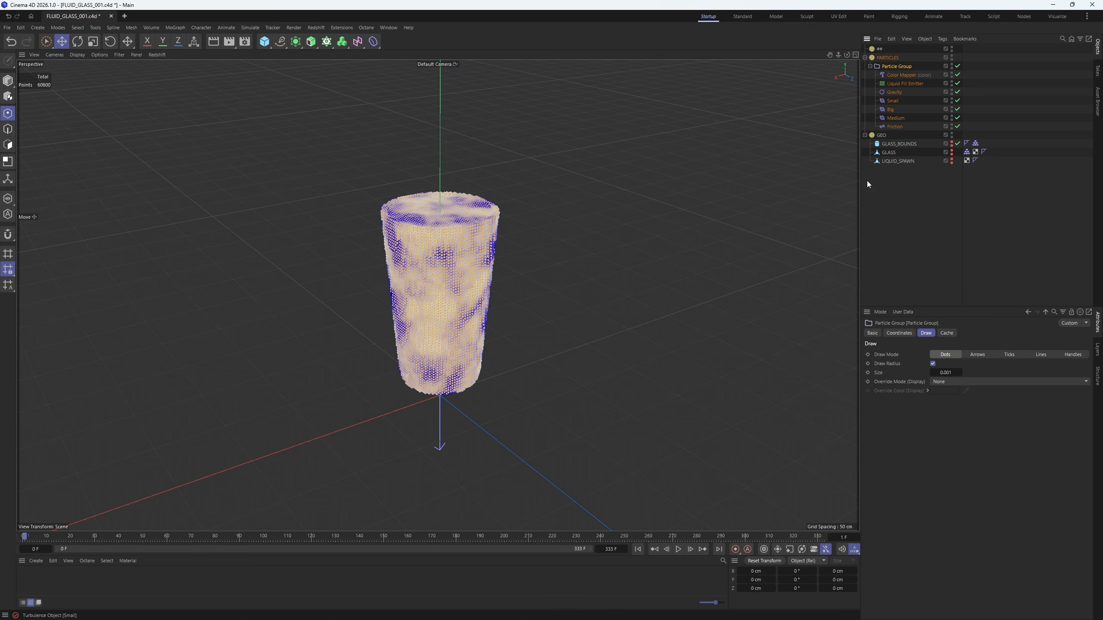
click(637, 550)
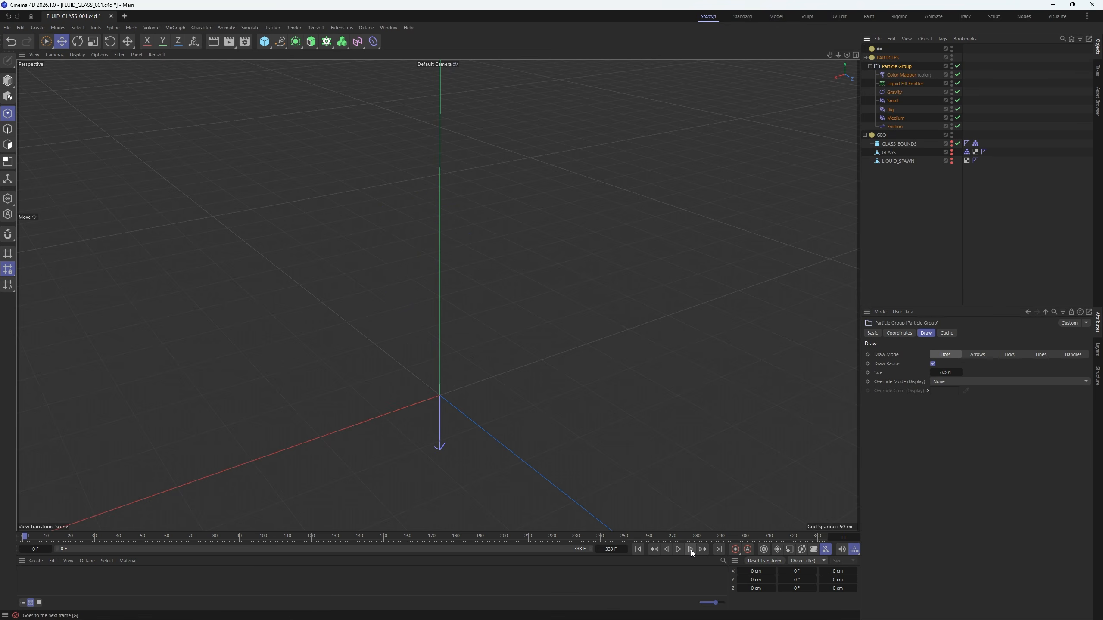
click(690, 550)
click(905, 83)
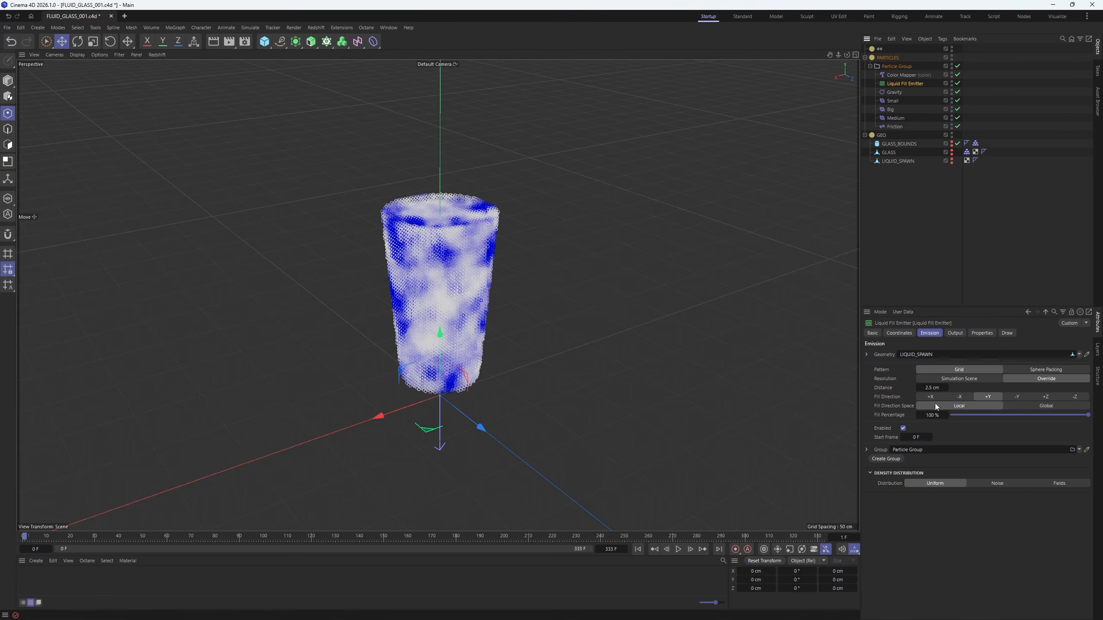
click(895, 67)
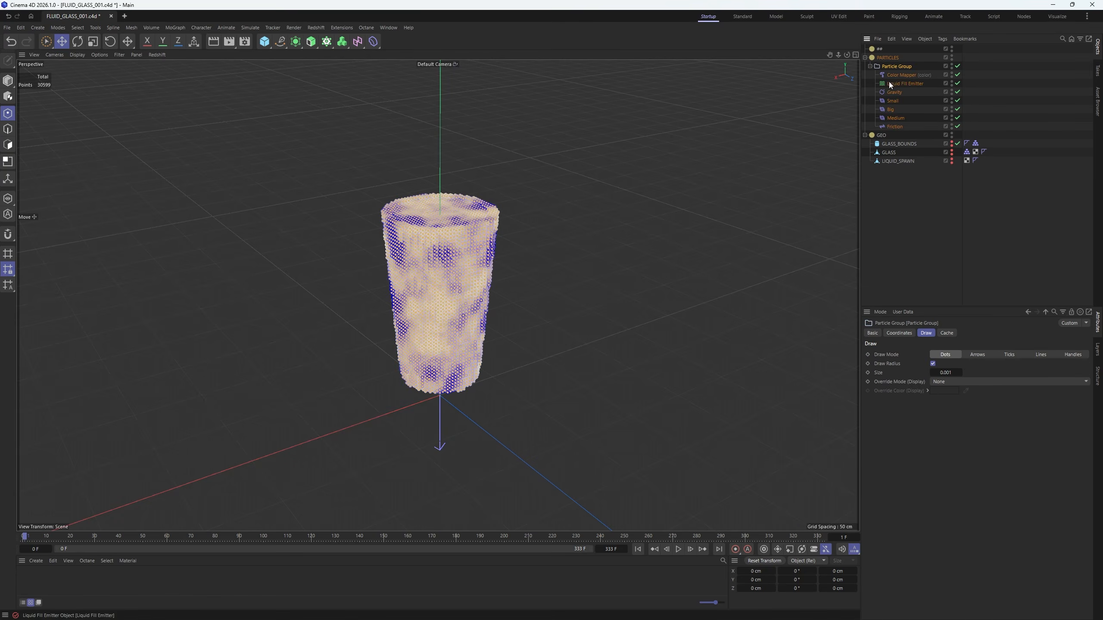
- Try a particle Radius of 1.5 cm in the Liquid Fill Emitter's properties
click(892, 84)
click(982, 332)
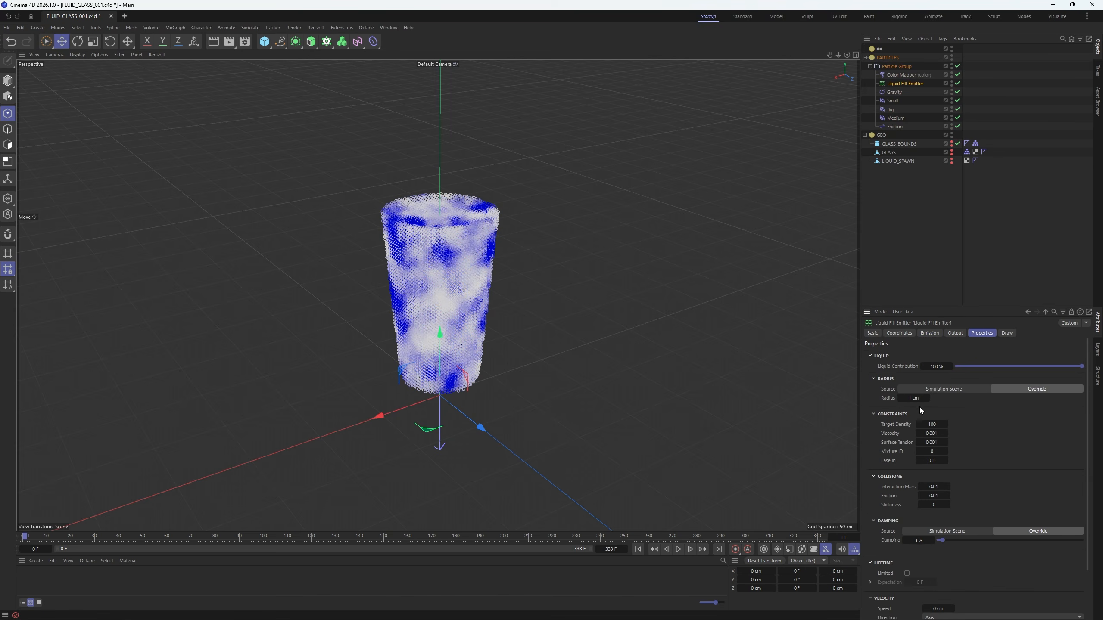
click(915, 398)
text(1.5)
key(Return)
- Try an emission Distance of 2 cm with the larger radius and restart the simulation to frame 1
click(930, 333)
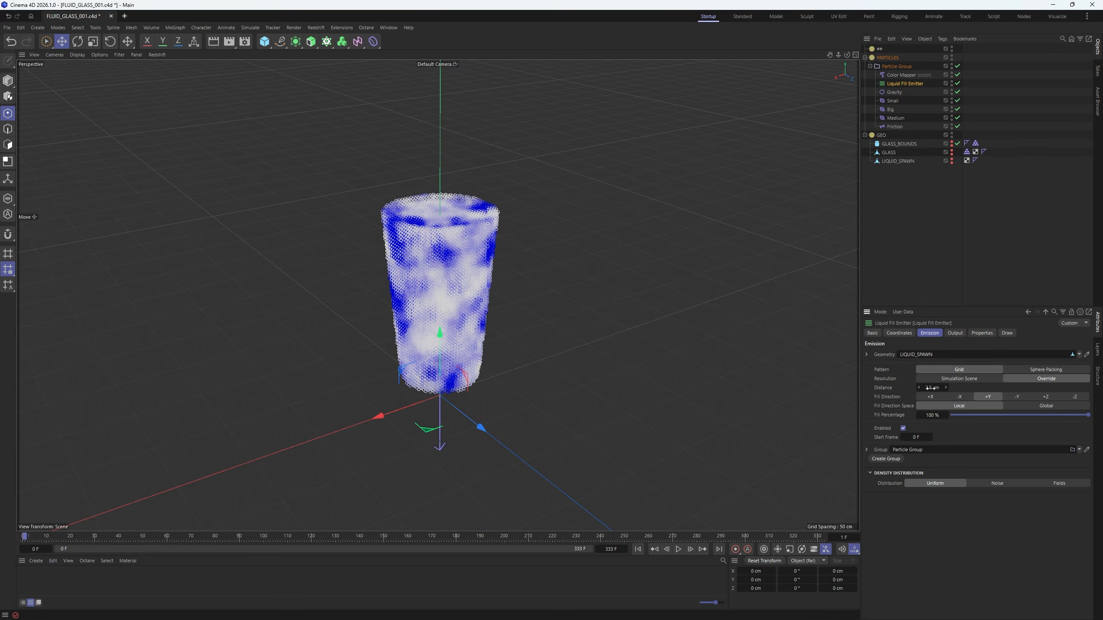
text(2)
click(884, 67)
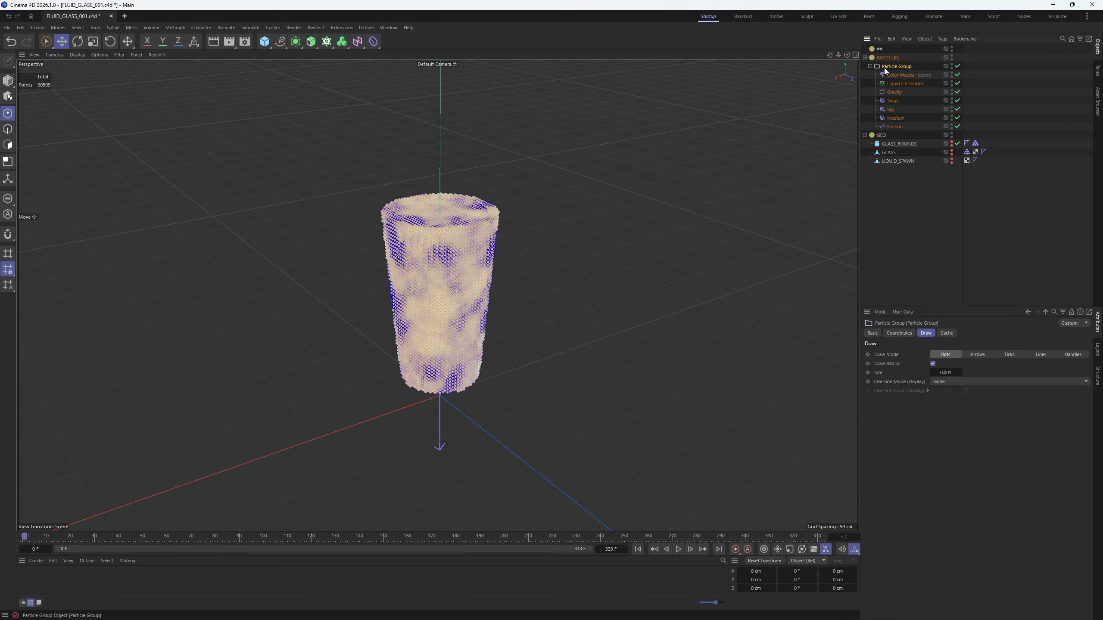
click(639, 550)
click(690, 549)
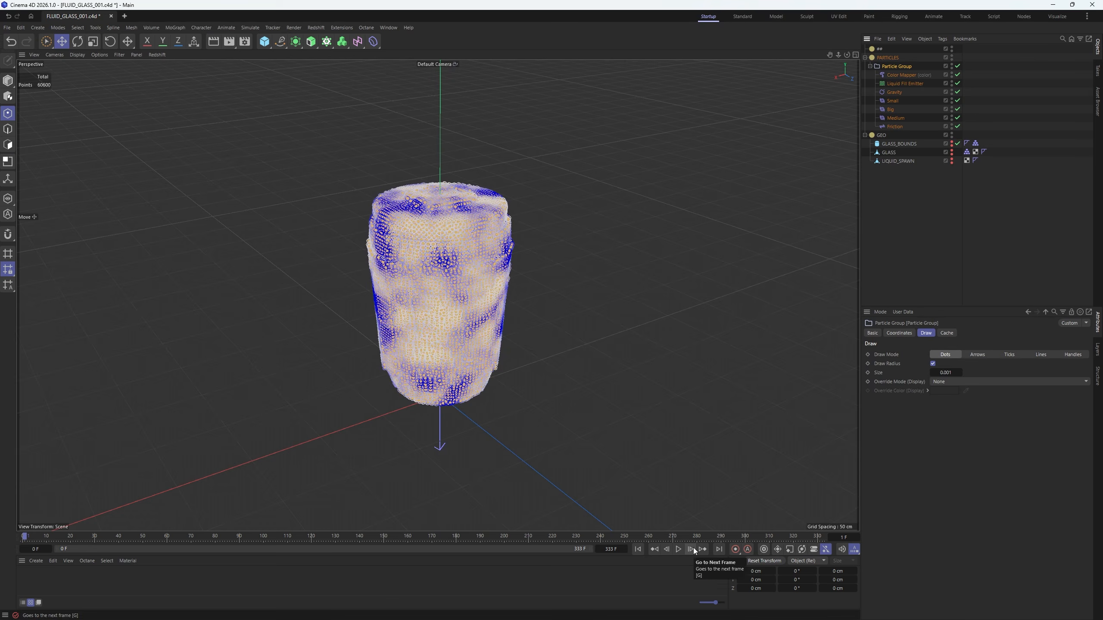
- Set the Liquid Fill Emitter's particle Radius back to 1 cm
click(905, 83)
click(912, 398)
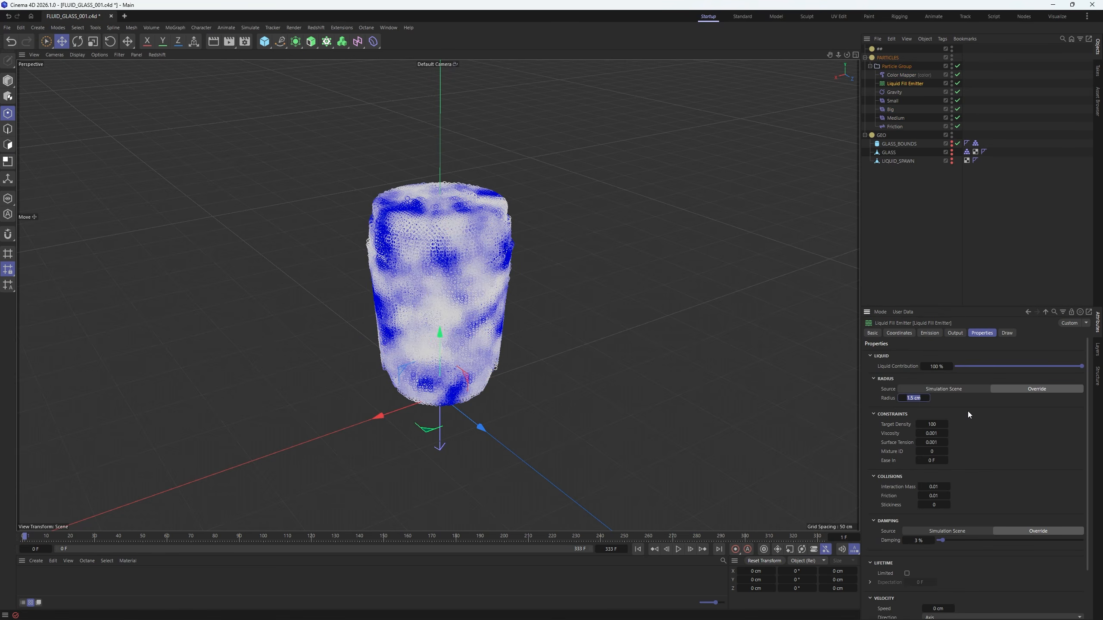
text(1)
key(Return)
- Try an emission Distance of 1.5 cm on the Liquid Fill Emitter and check the Particle Group at frame 1
click(931, 335)
click(932, 387)
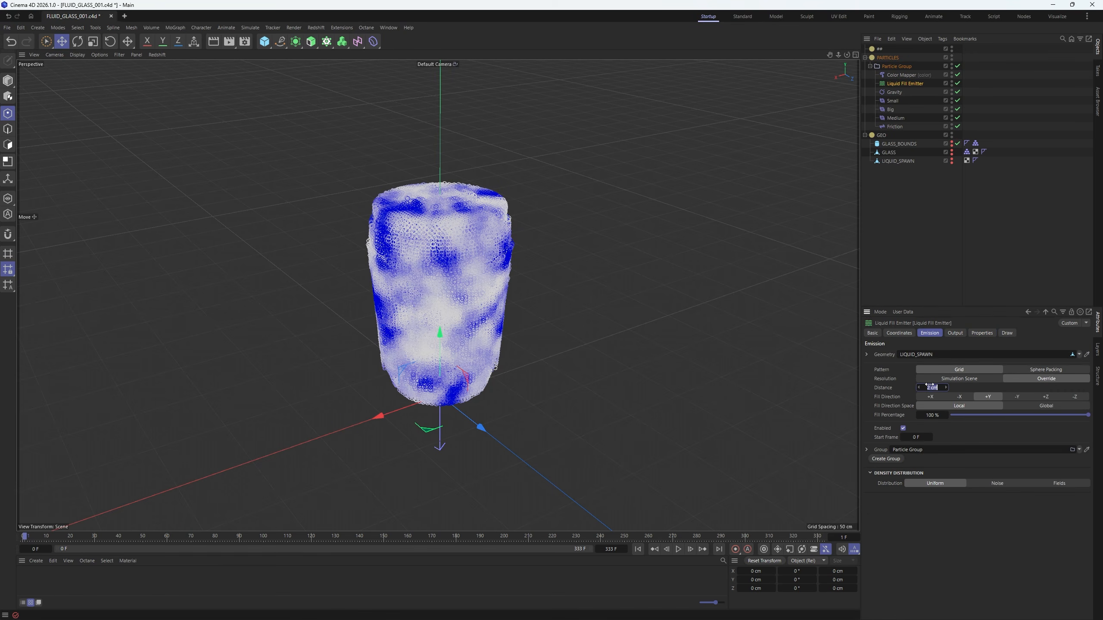
click(638, 549)
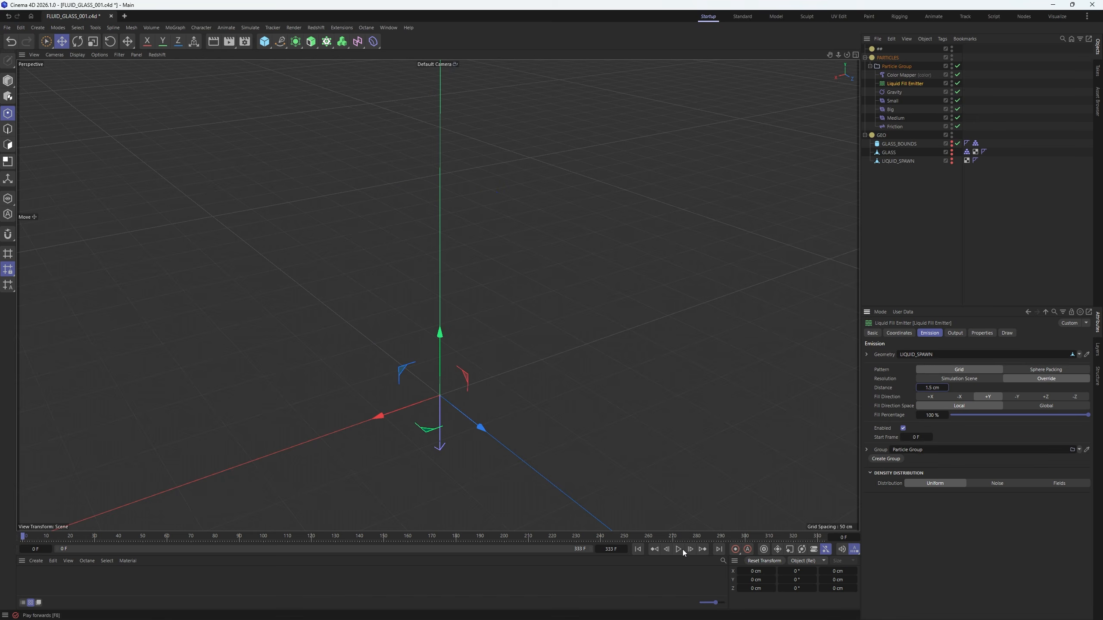
click(896, 67)
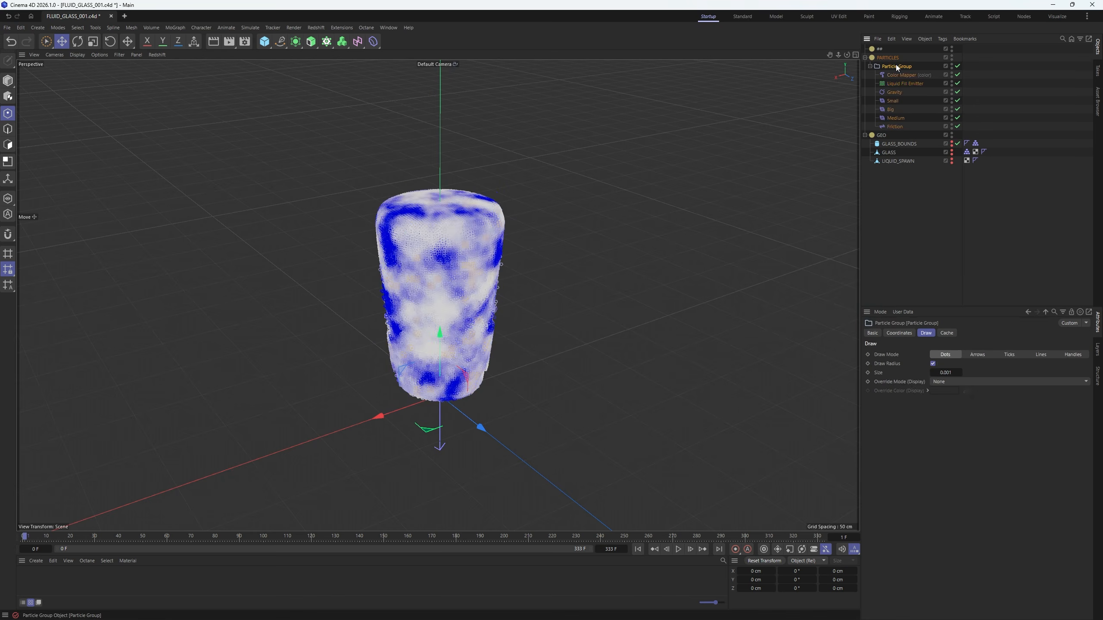
- Try an emission Distance of 2 cm, set it to 2.5 cm, and check the Particle Group's point count at frame 1
click(905, 83)
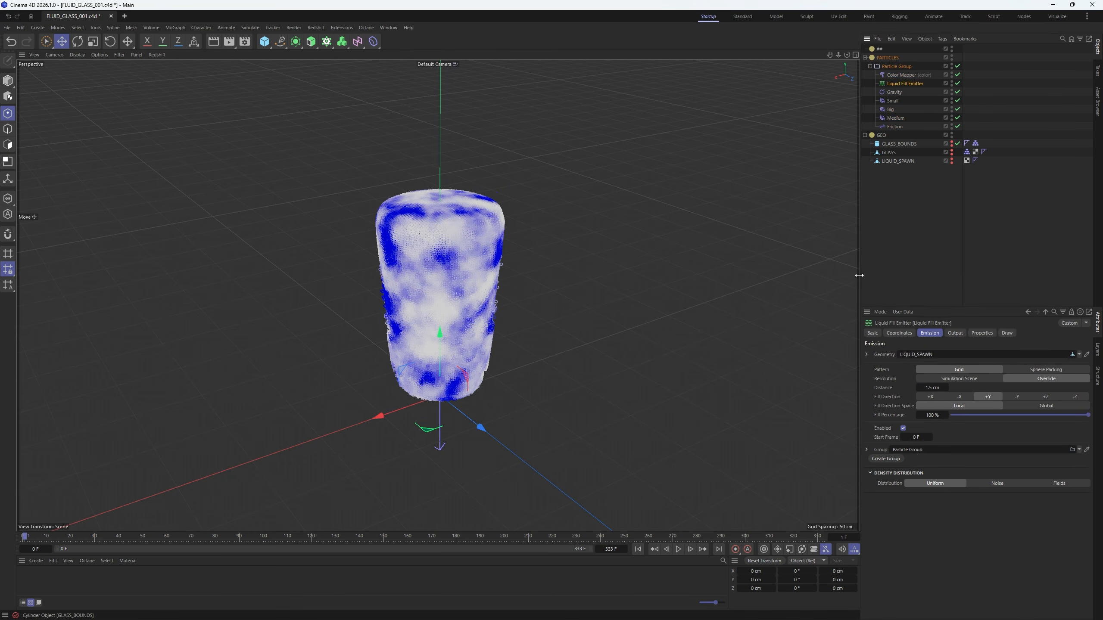
click(638, 549)
click(691, 549)
click(942, 387)
click(637, 549)
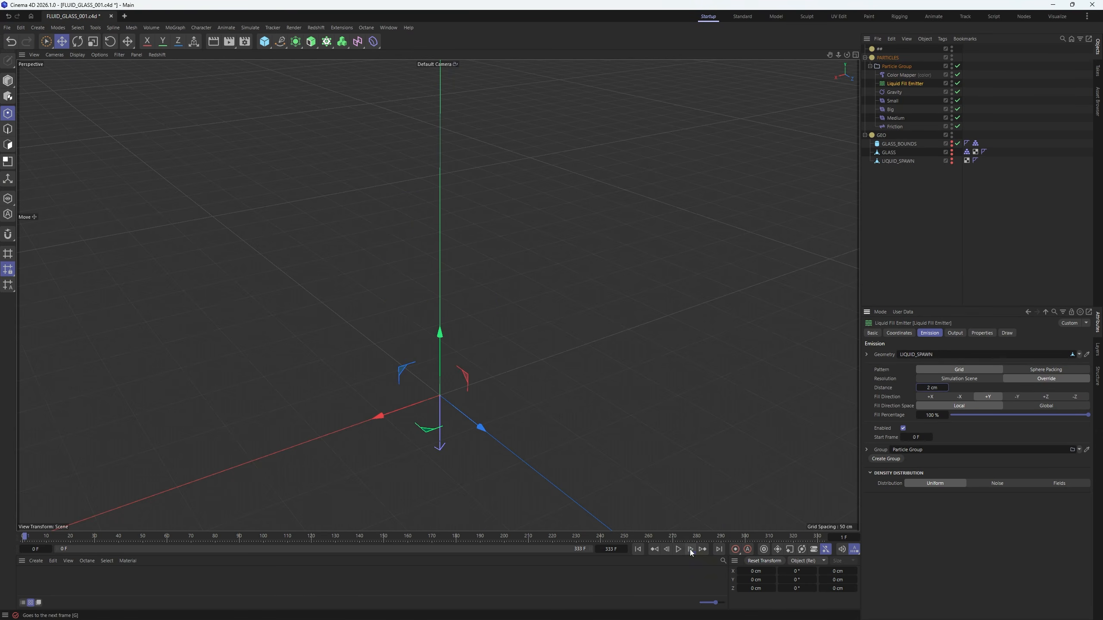
click(691, 549)
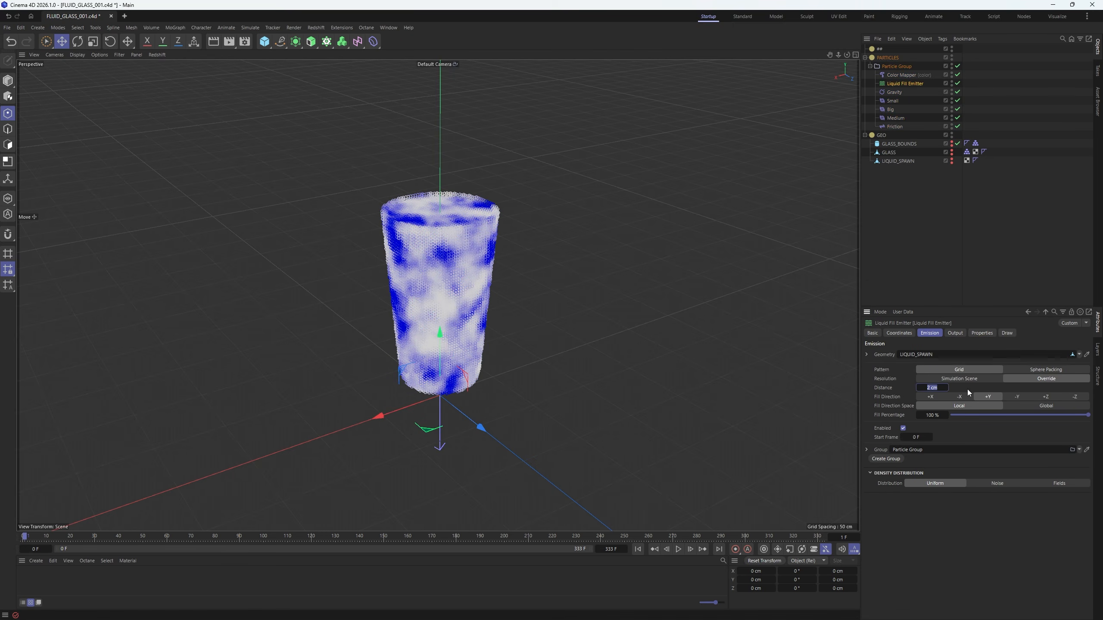
text(2.5)
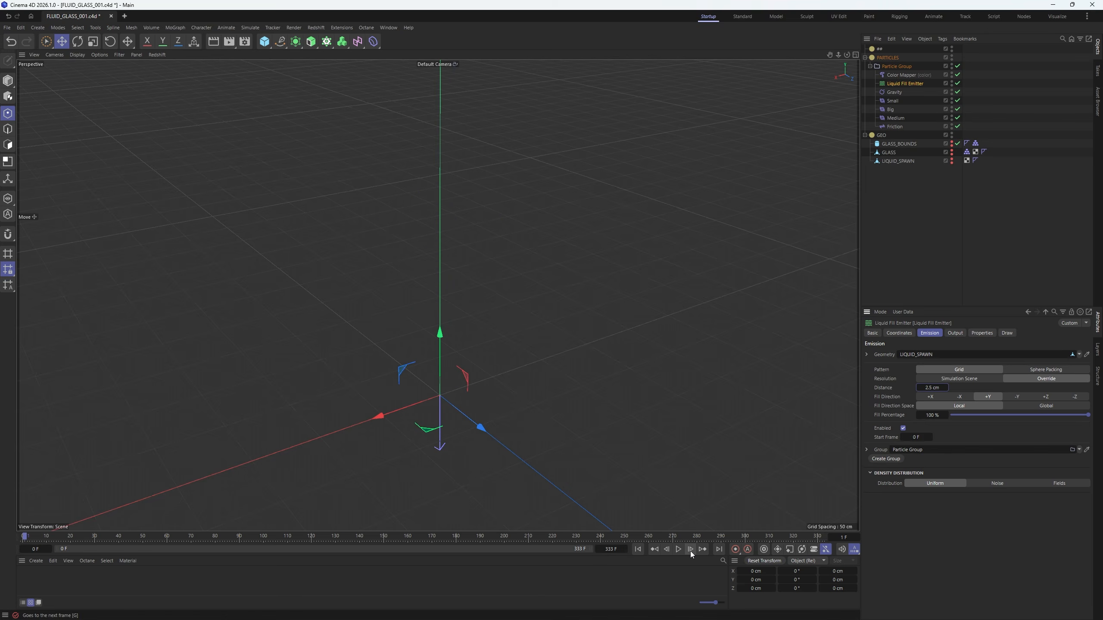
click(894, 66)
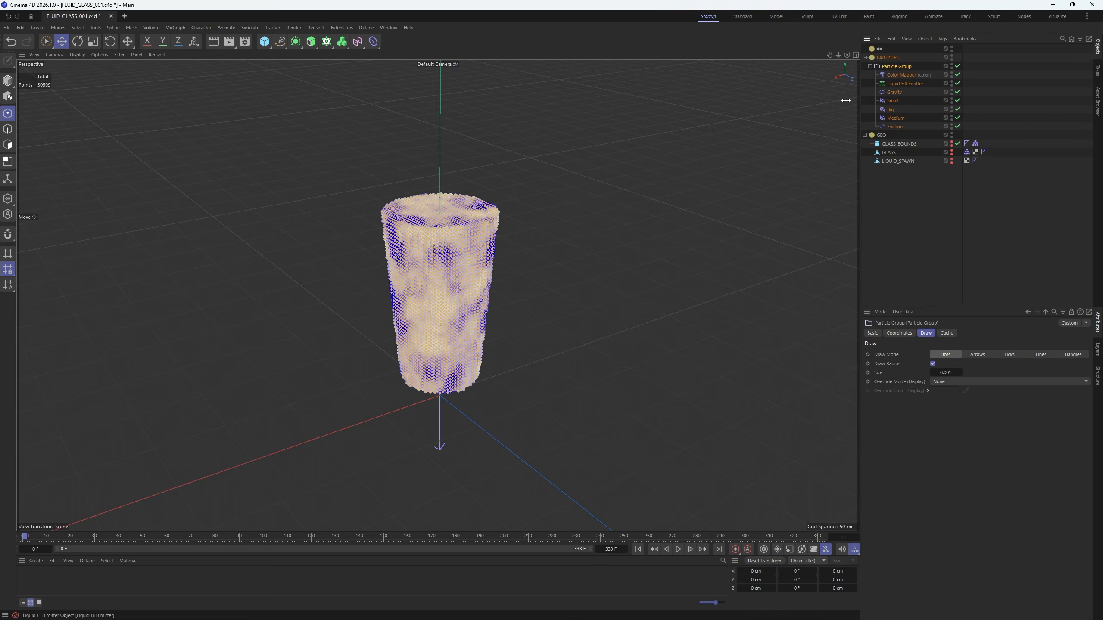
- Deselect everything and replay the simulation from the first frame to frame 73, pausing at frame 37 to inspect the denser liquid
click(935, 213)
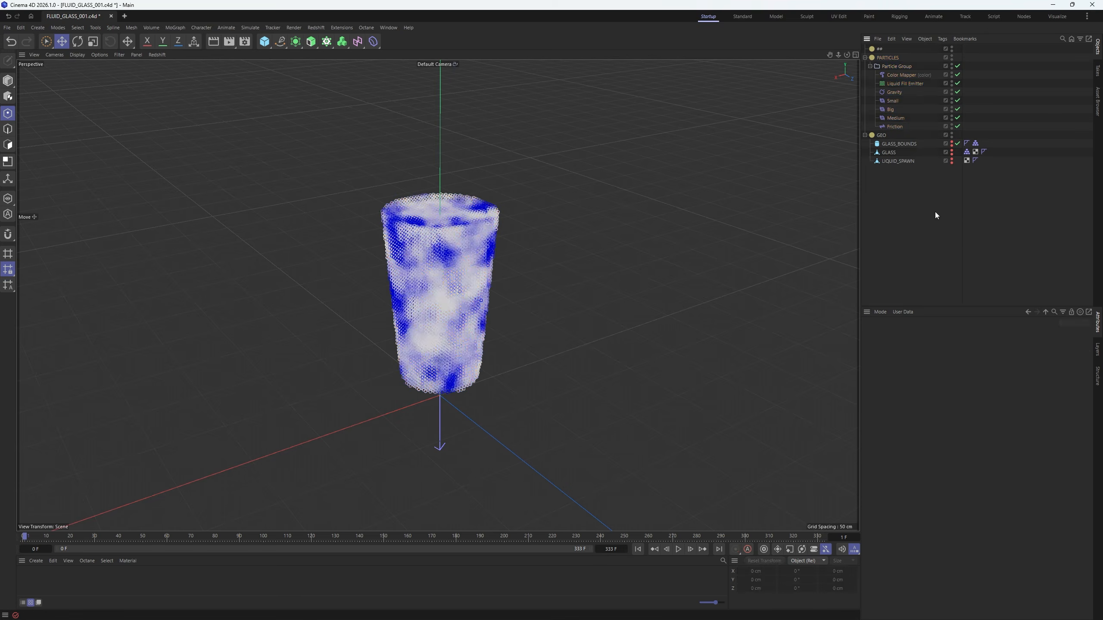
click(641, 550)
click(679, 550)
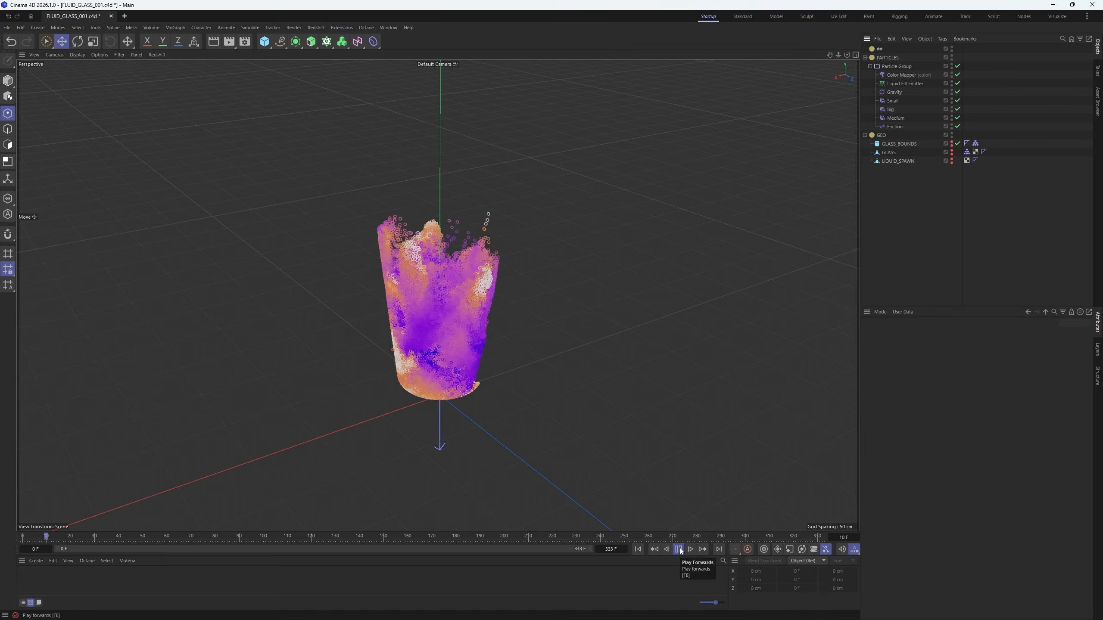
click(679, 549)
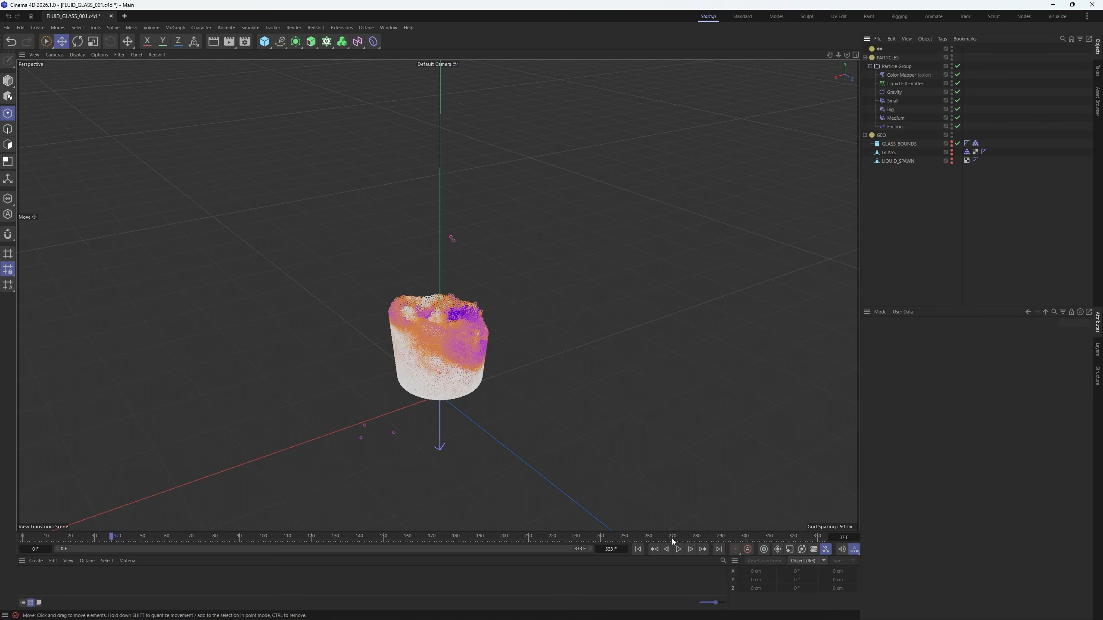
click(677, 550)
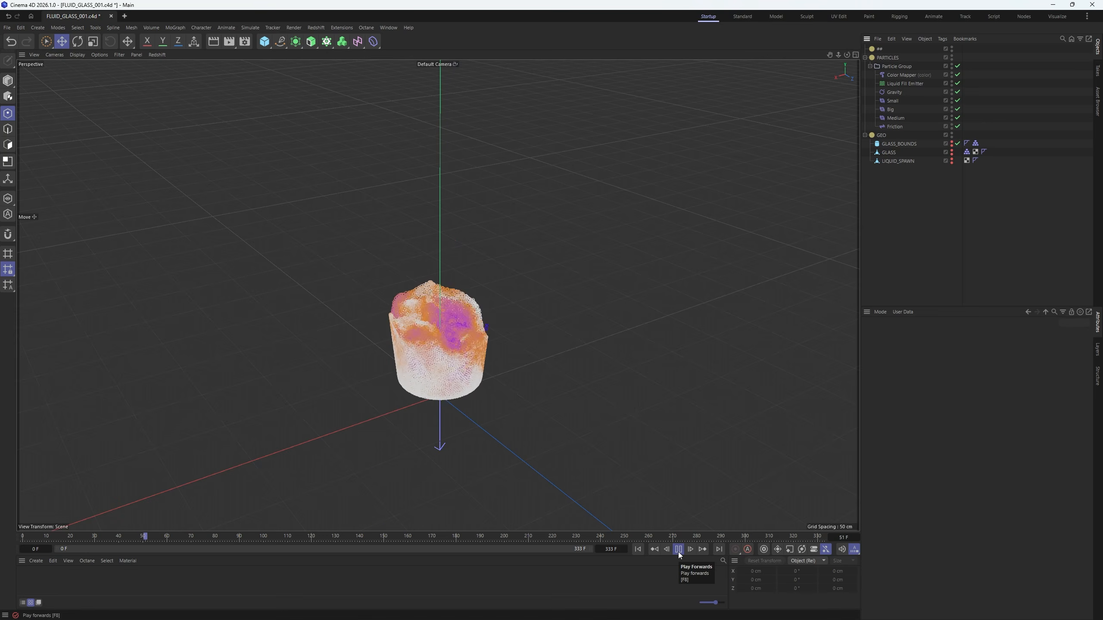
click(678, 550)
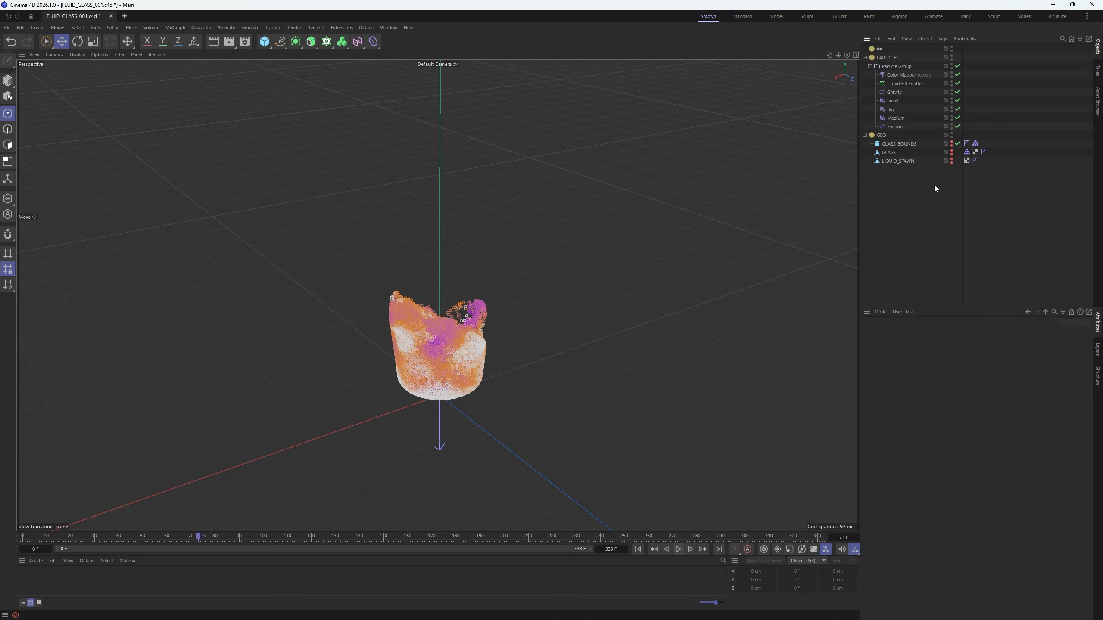
- Make the GLASS object visible in the viewport and inspect the liquid inside it from another angle
click(951, 152)
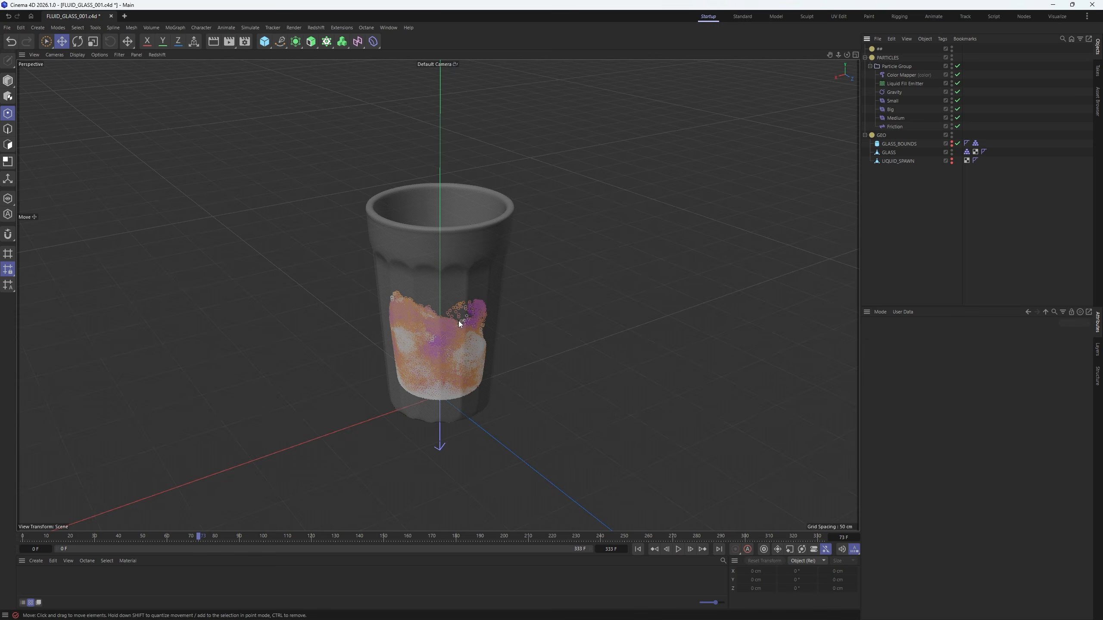
mouse_move(459, 321)
alt+mouse_down()
mouse_move(457, 280)
mouse_move(424, 234)
mouse_move(366, 275)
mouse_move(329, 329)
mouse_move(407, 330)
mouse_move(450, 307)
alt+mouse_up()
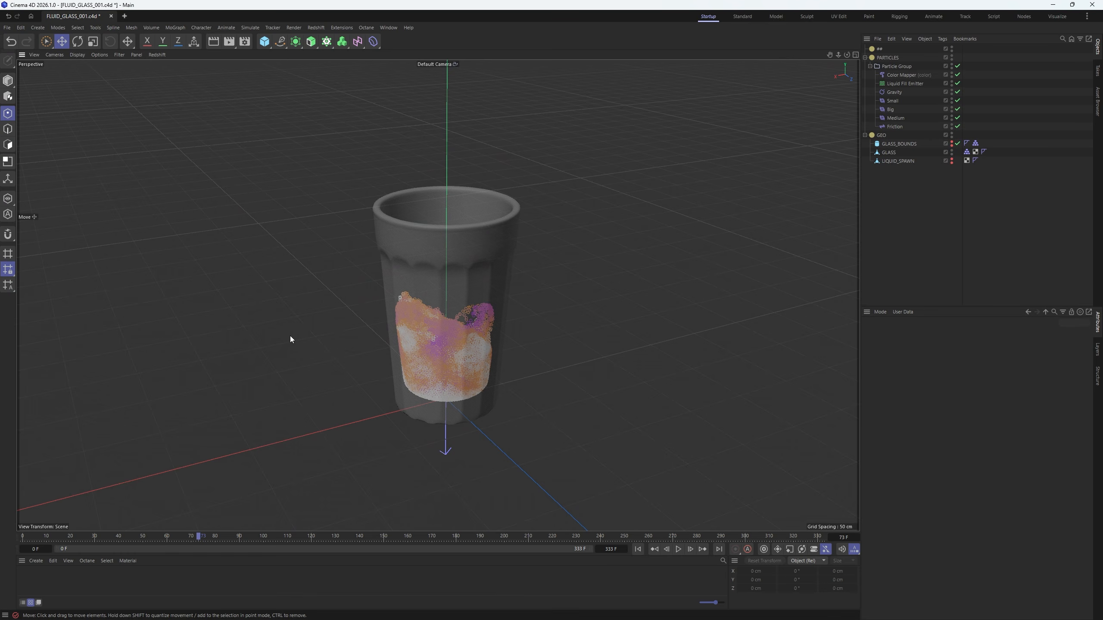
- Try a particle Radius of 1.5 cm on the Liquid Fill Emitter and play the simulation from the first frame to frame 23
click(902, 84)
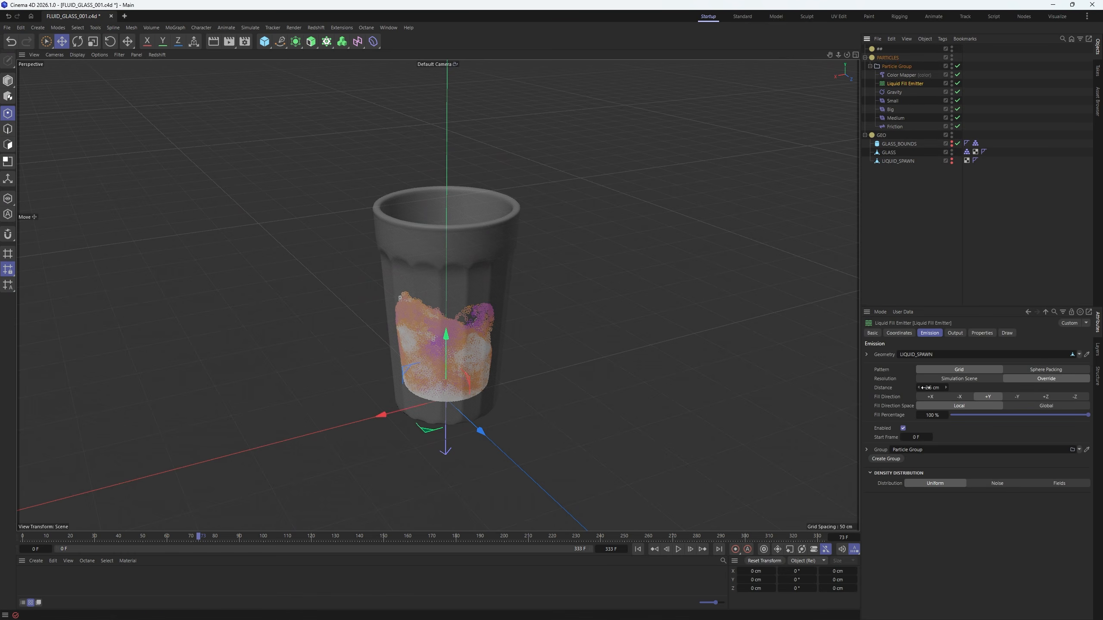
click(979, 333)
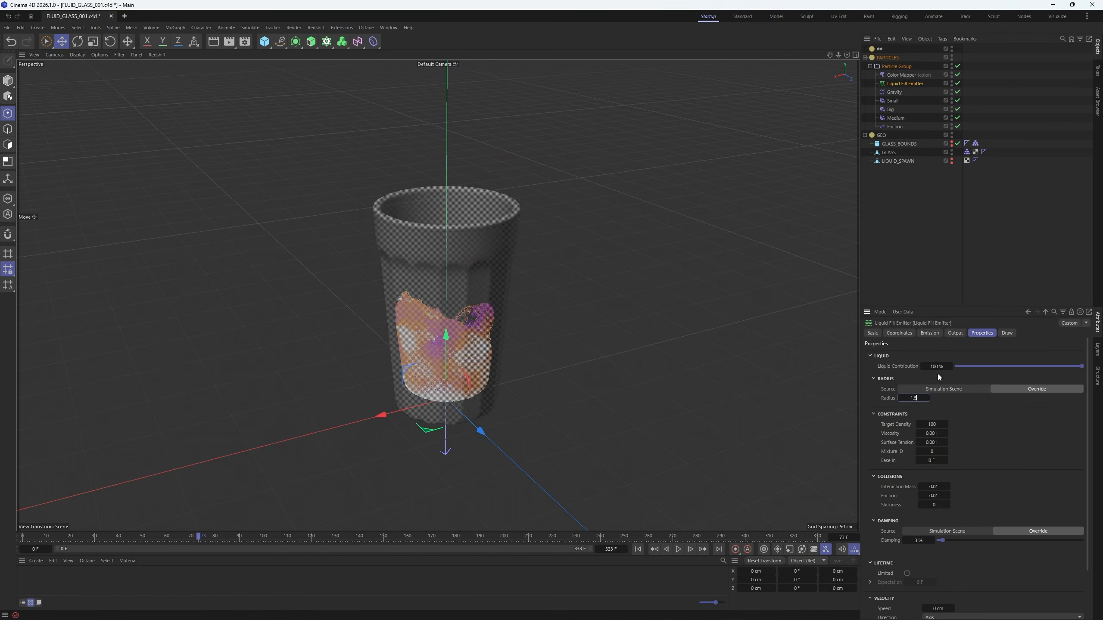
click(637, 549)
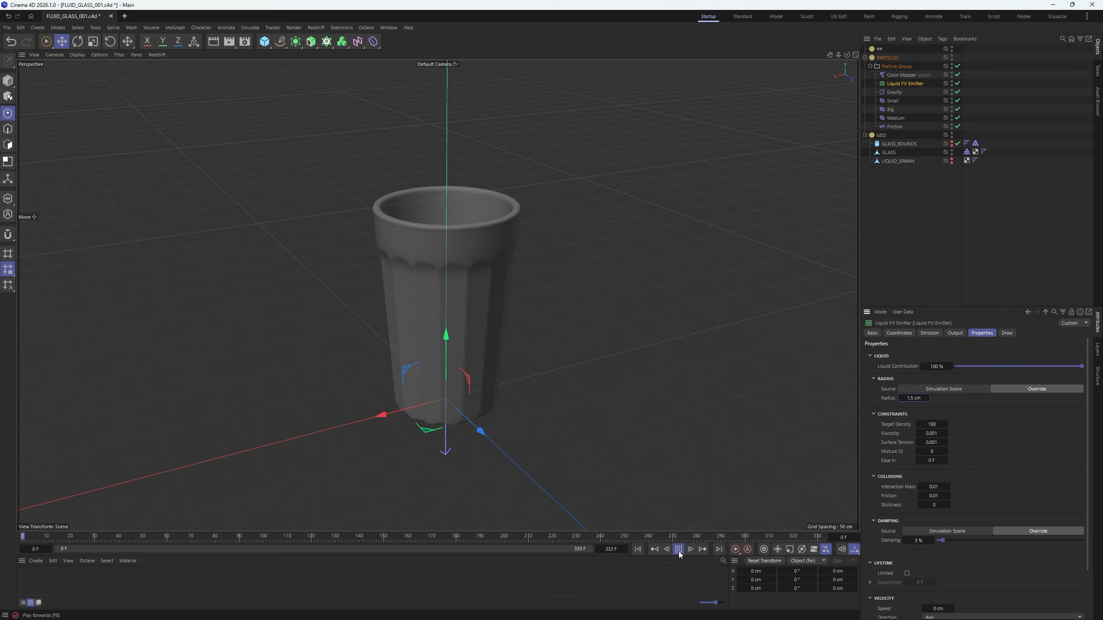
click(678, 549)
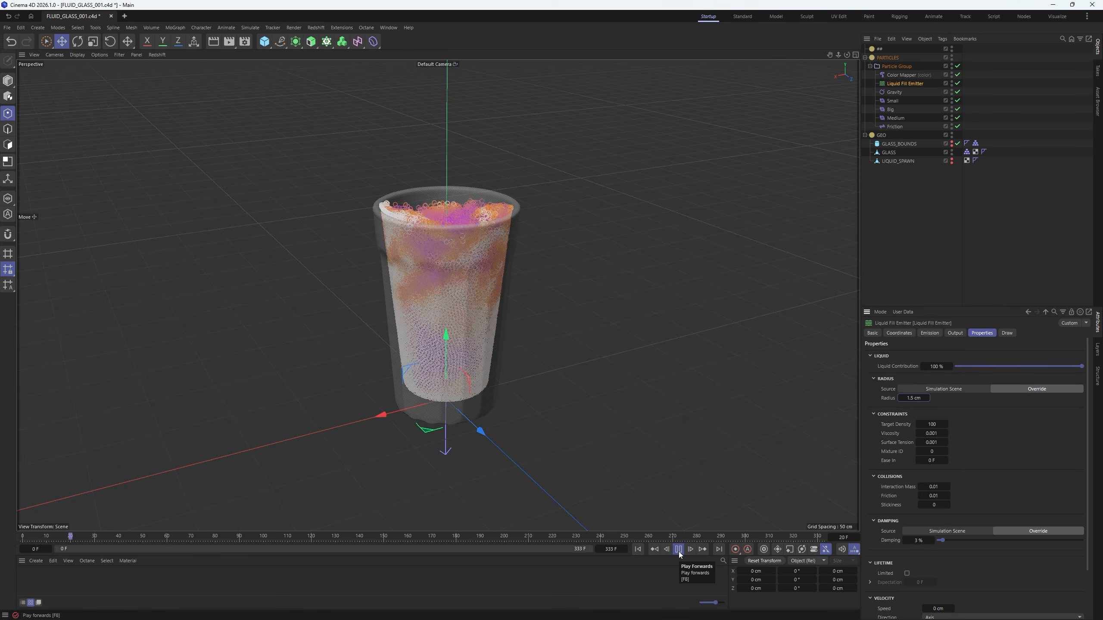
click(678, 550)
- Check the Particle Group's point count, reselect the Liquid Fill Emitter, and replay the simulation from the start to frame 11
click(899, 66)
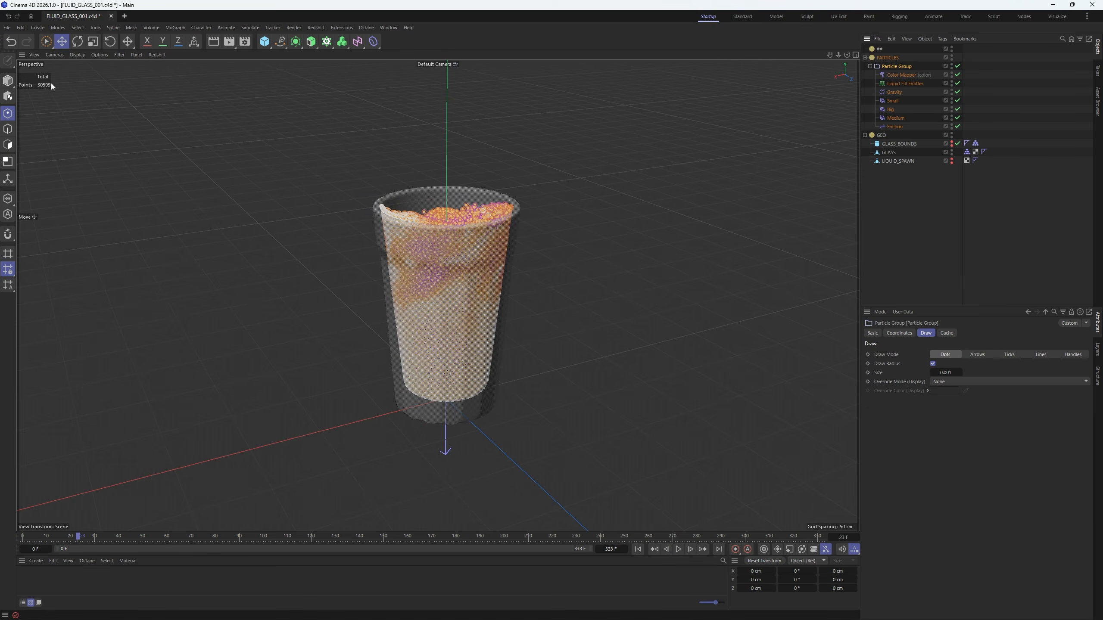
click(892, 85)
click(638, 549)
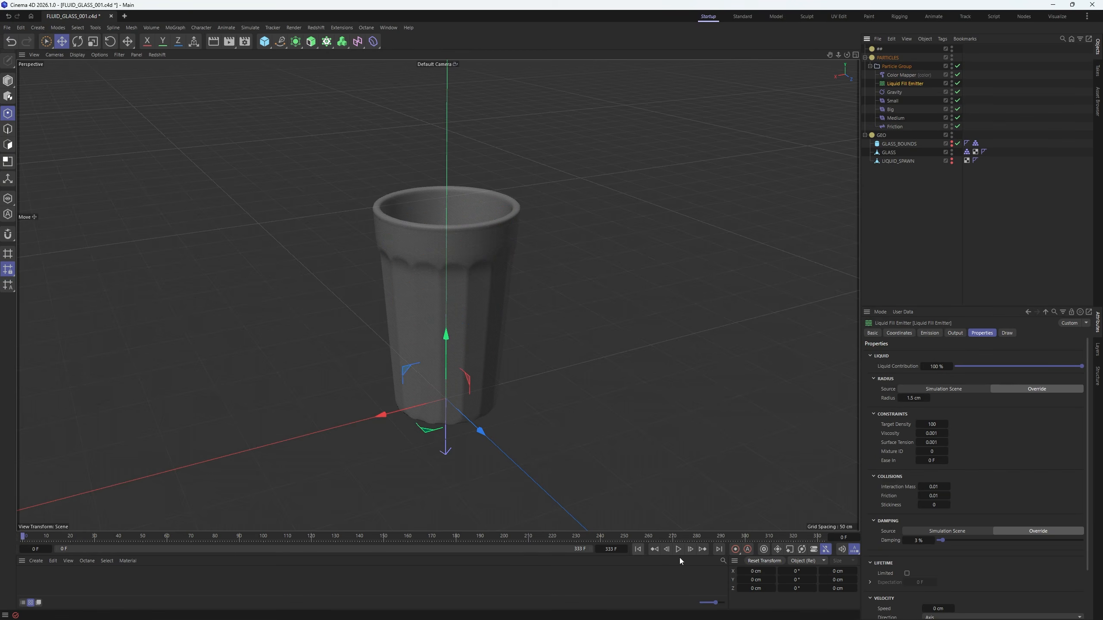
click(677, 549)
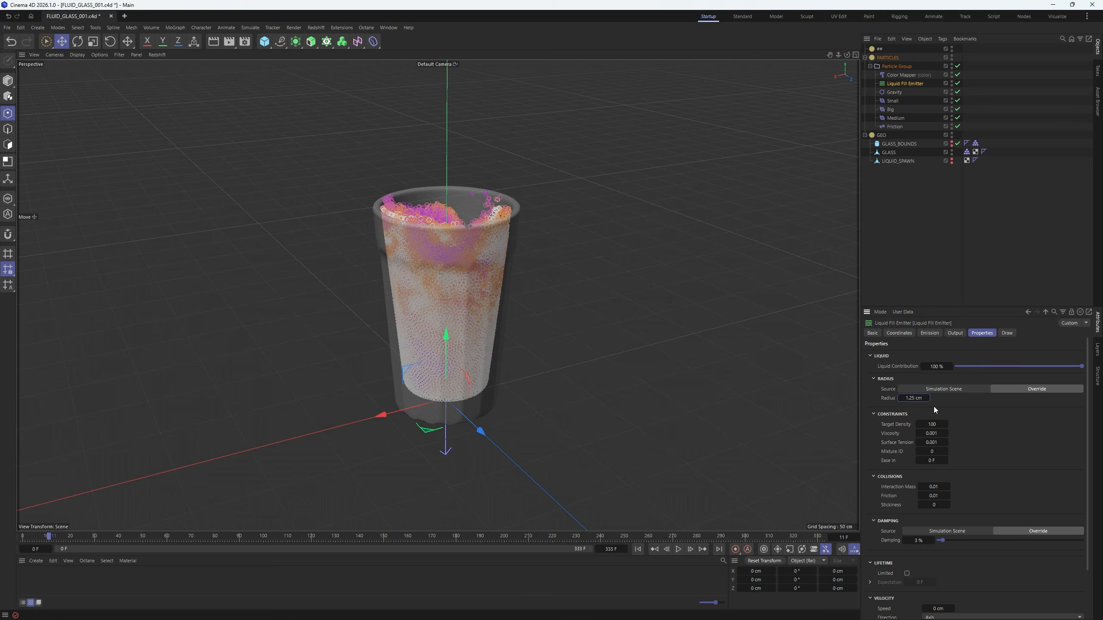
- Try a Radius of 1.25 cm on the Liquid Fill Emitter and replay the simulation from the first frame to frame 192
click(638, 549)
click(677, 550)
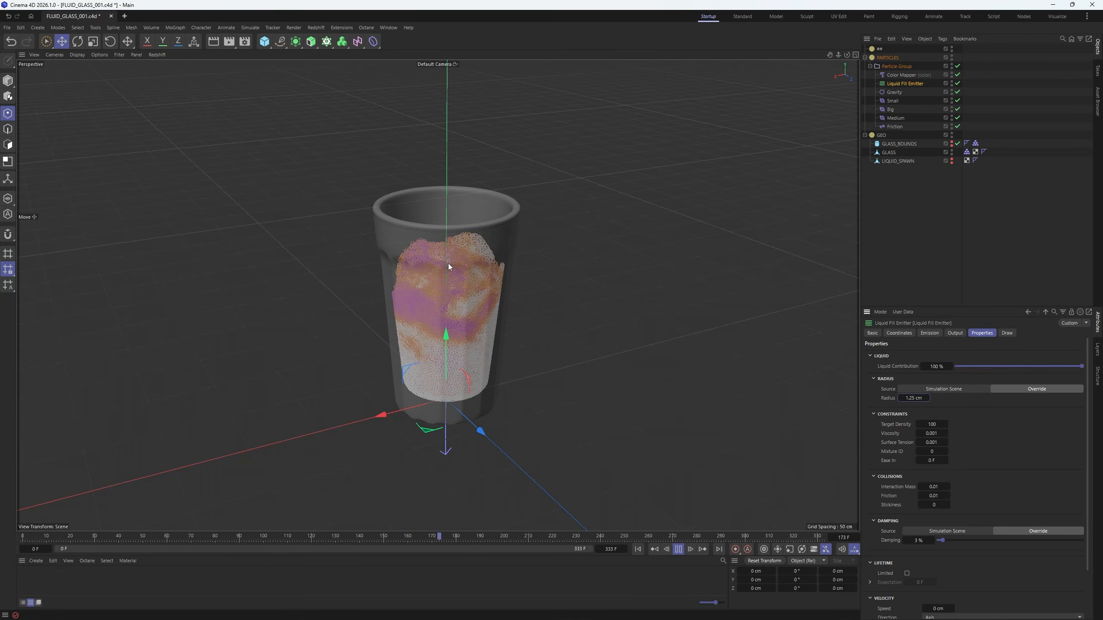
click(678, 550)
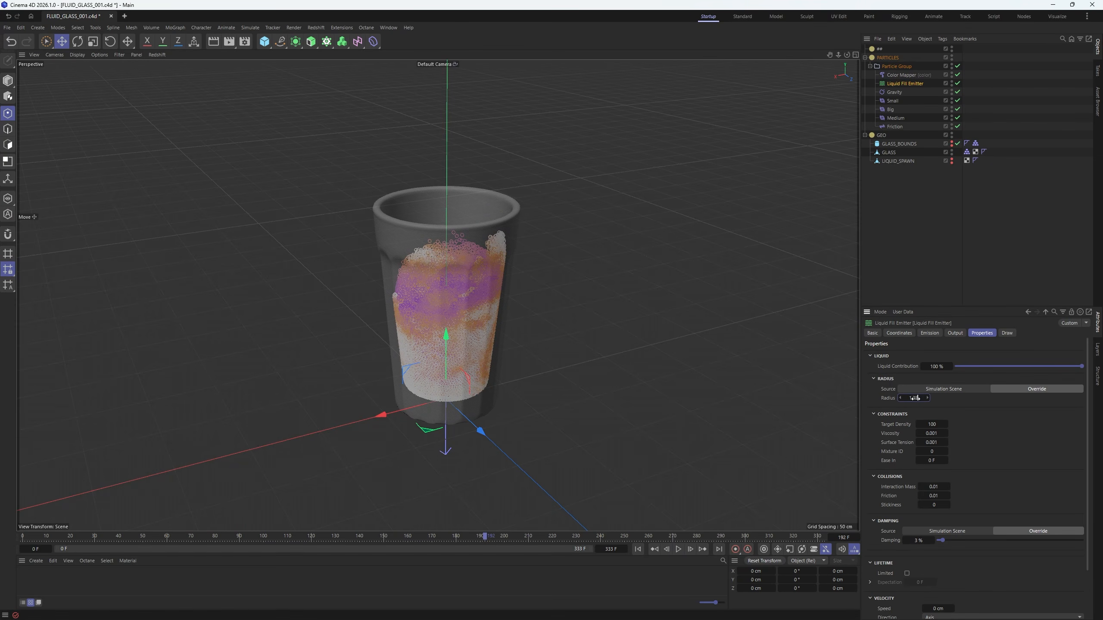
- Set the Liquid Fill Emitter's Radius to 1.35 cm and replay the simulation from the first frame to frame 134
click(638, 550)
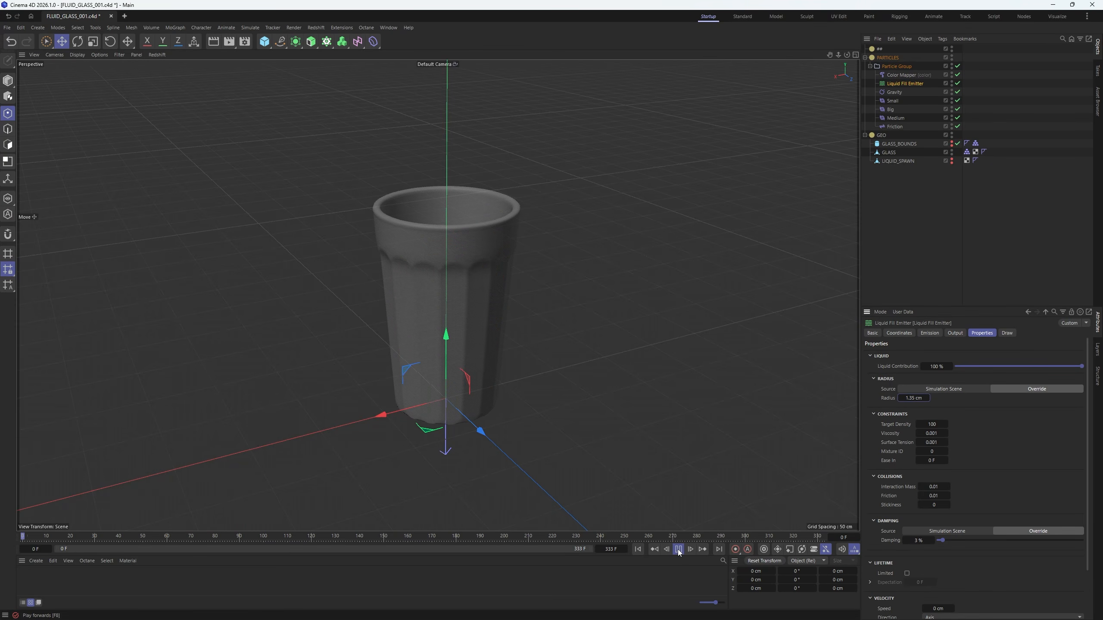
click(678, 549)
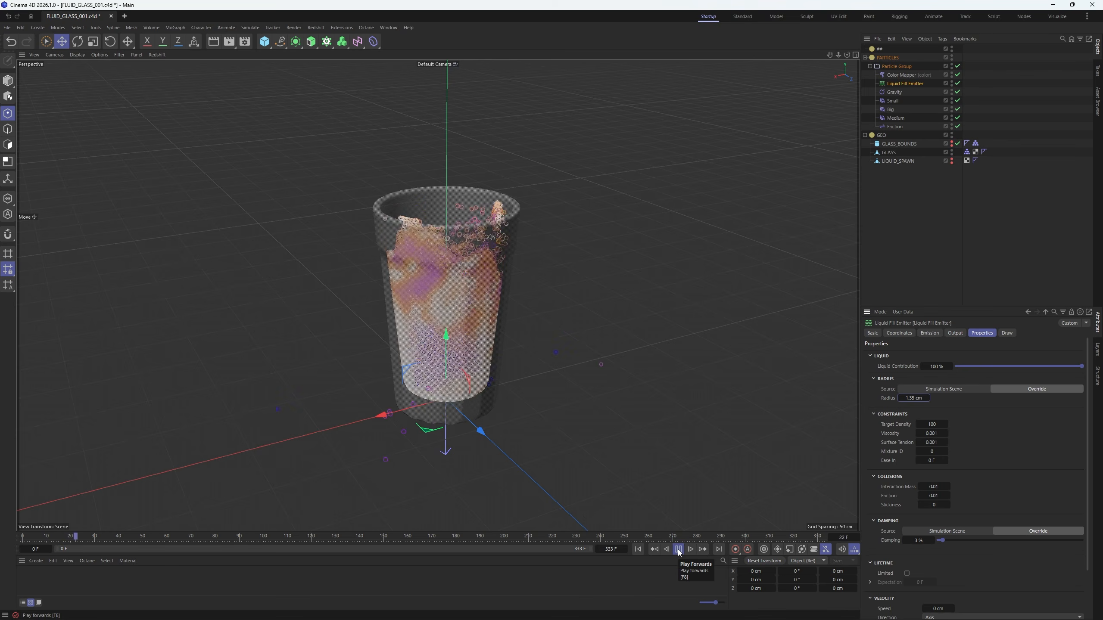
click(678, 549)
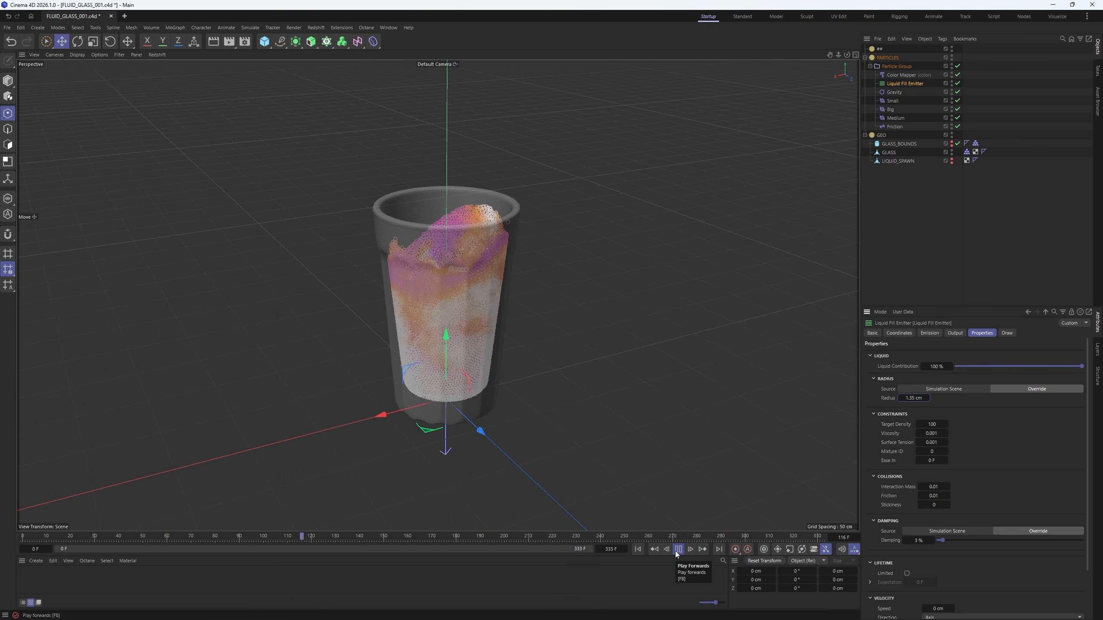
click(678, 549)
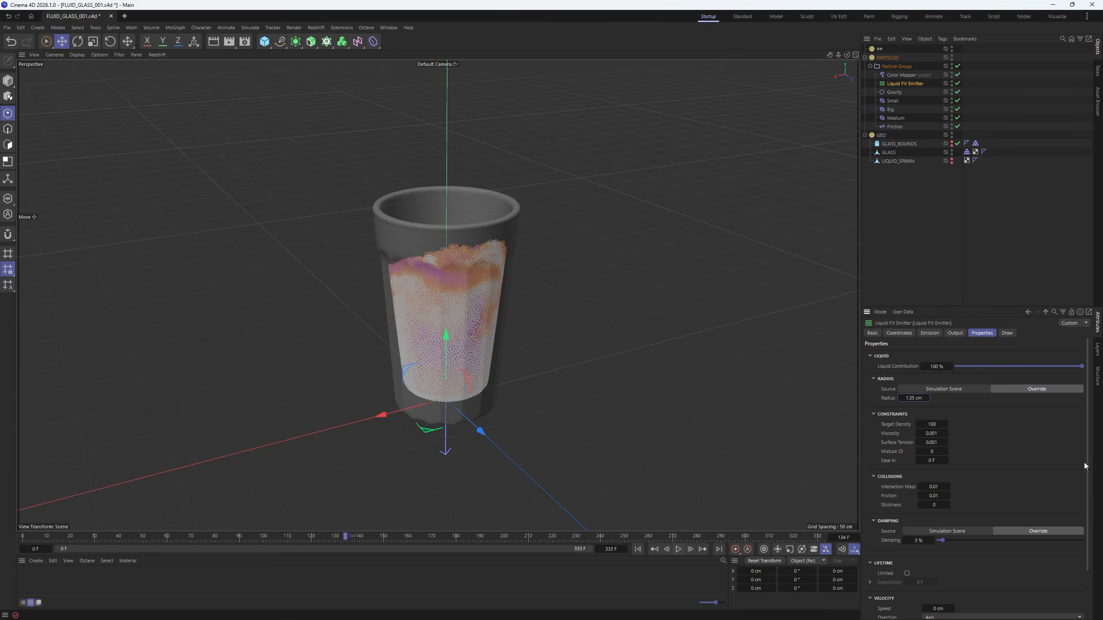
- Replay the simulation's opening from the first frame to frame 12 to examine the initial splash
click(638, 550)
click(679, 552)
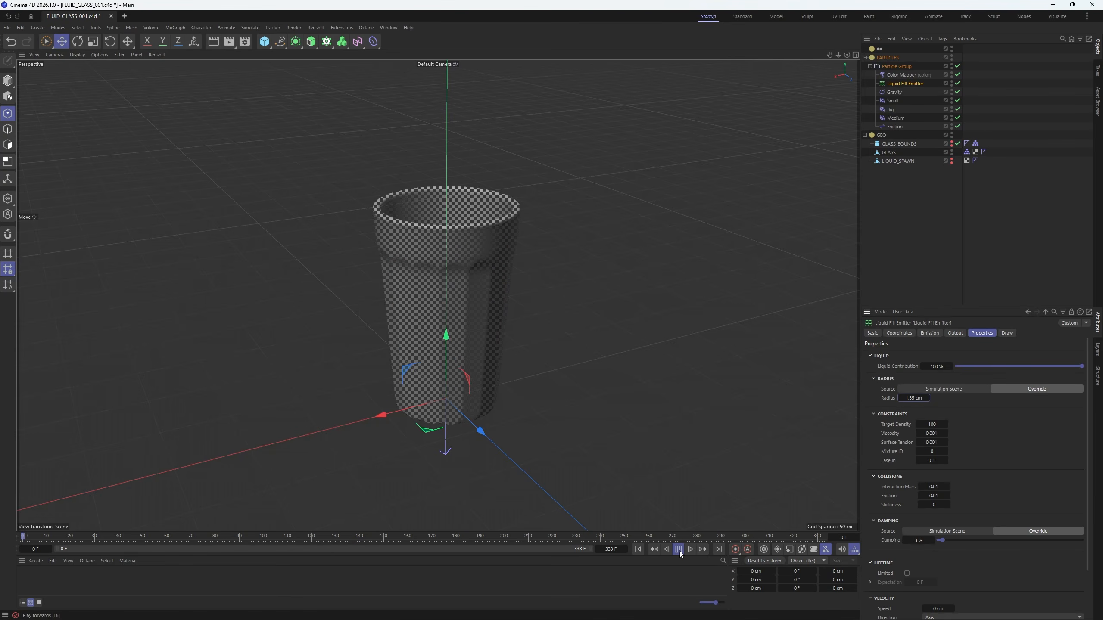
click(680, 551)
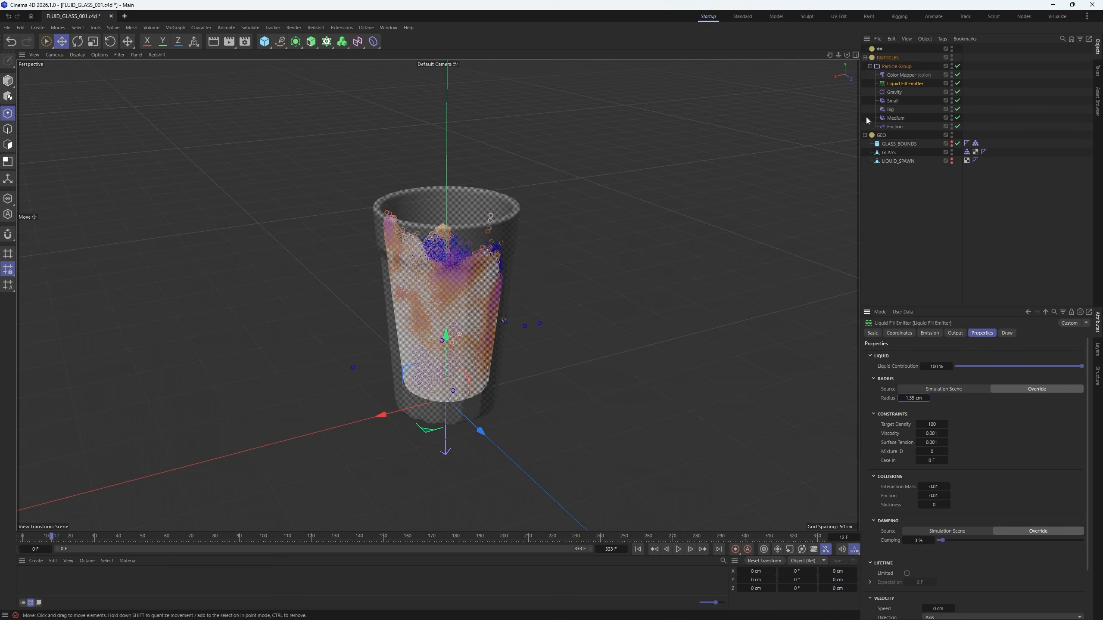
- Set the liquid collision mode of the GLASS object's collider tag to Volume
click(983, 171)
click(967, 153)
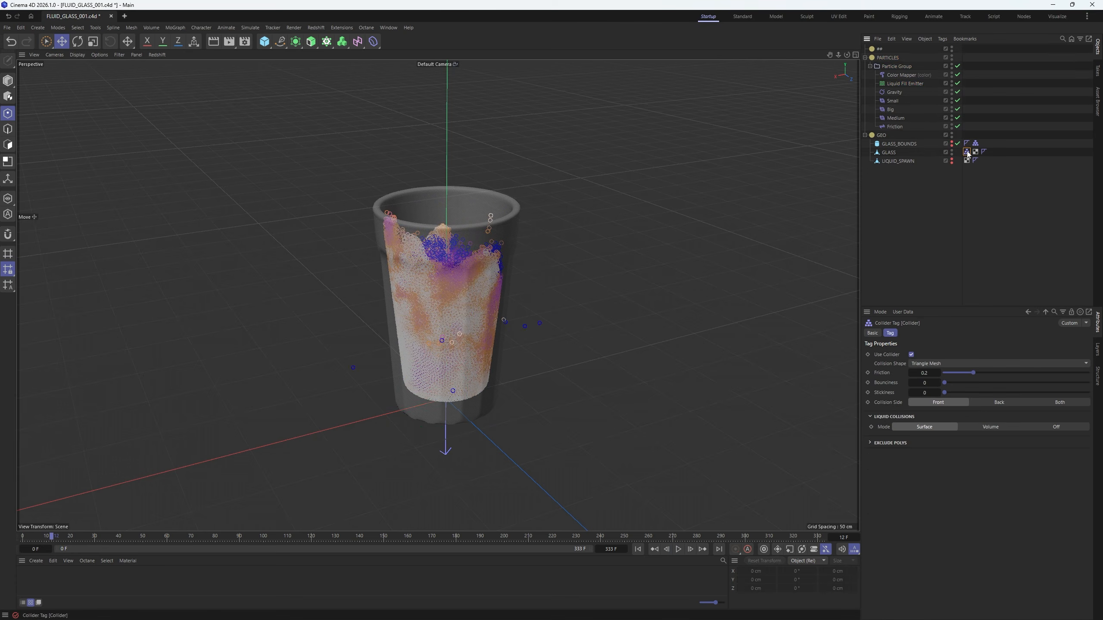
click(989, 427)
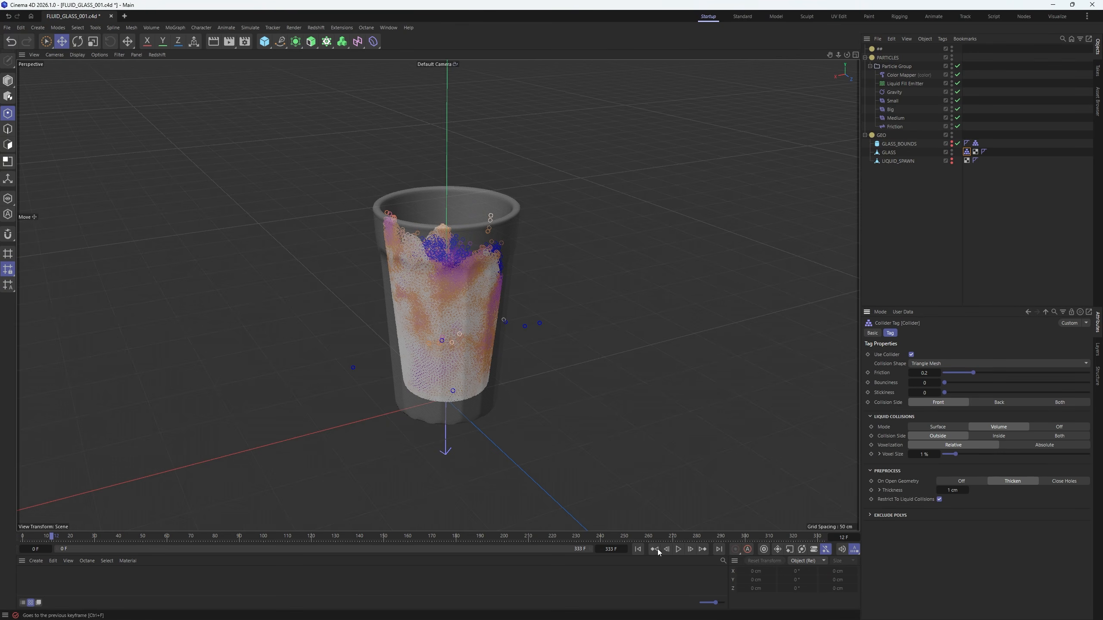
- Replay the liquid simulation from the first frame, pausing along the way to check how the particles collide with the glass
click(638, 549)
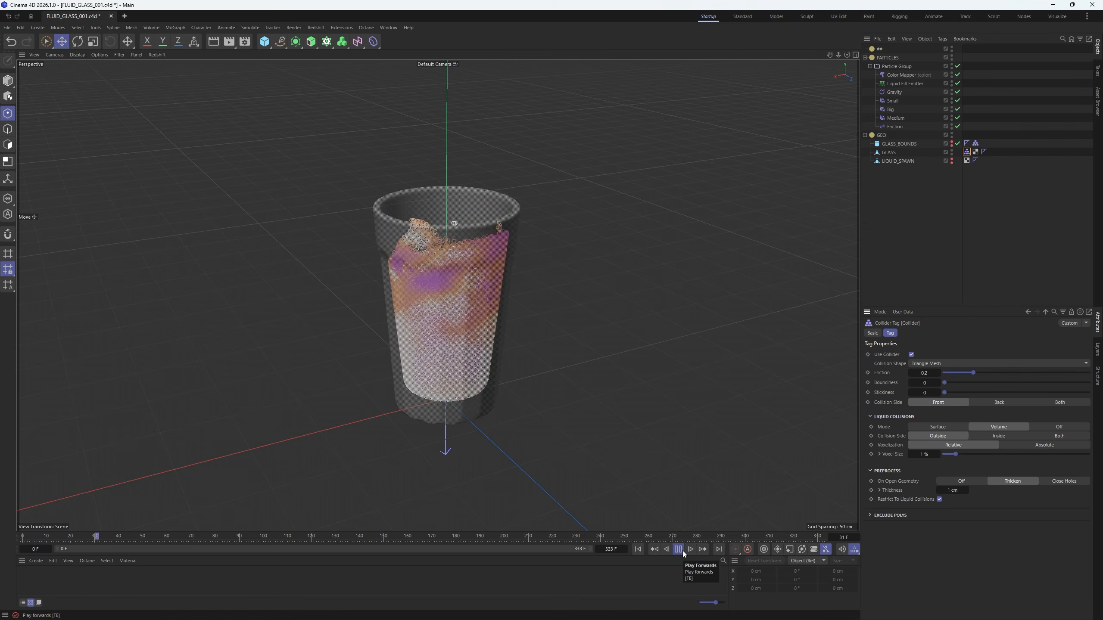
click(681, 552)
click(683, 553)
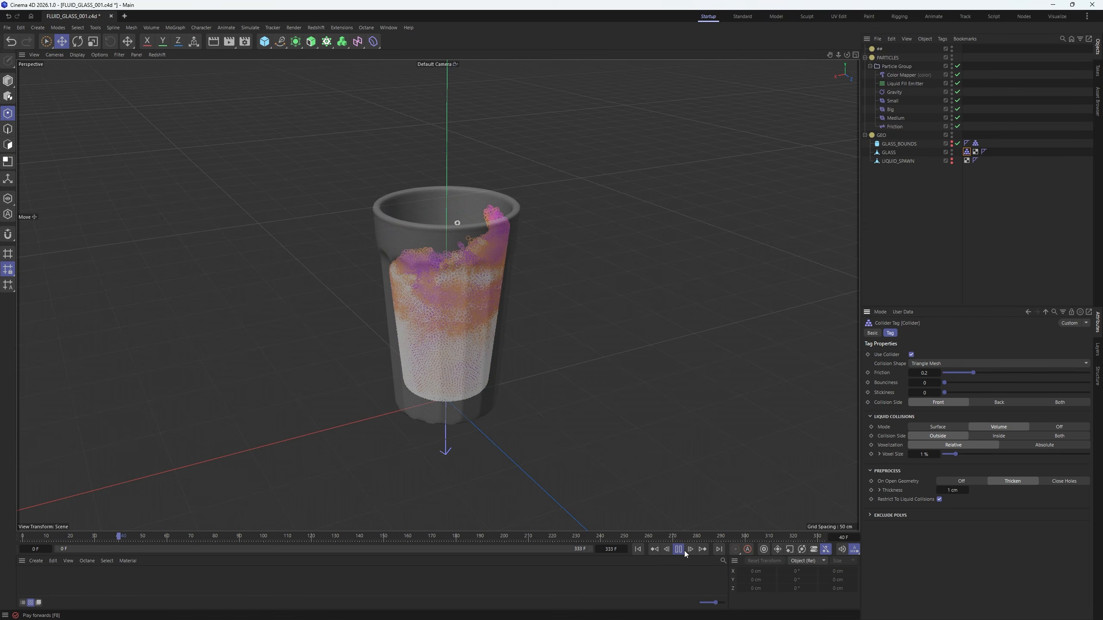
click(683, 551)
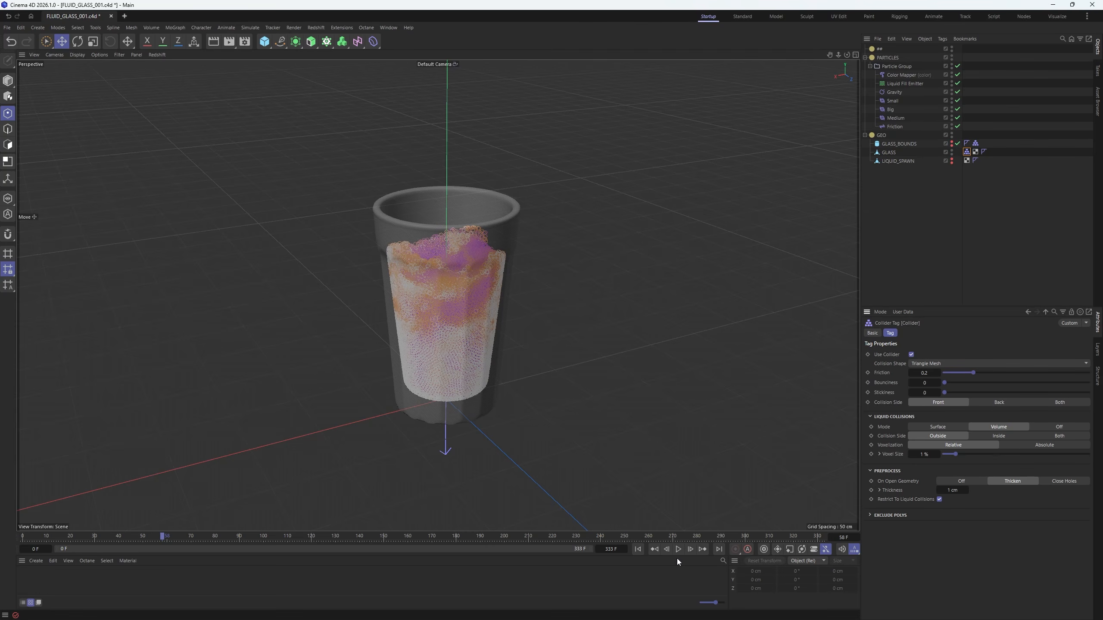
click(678, 550)
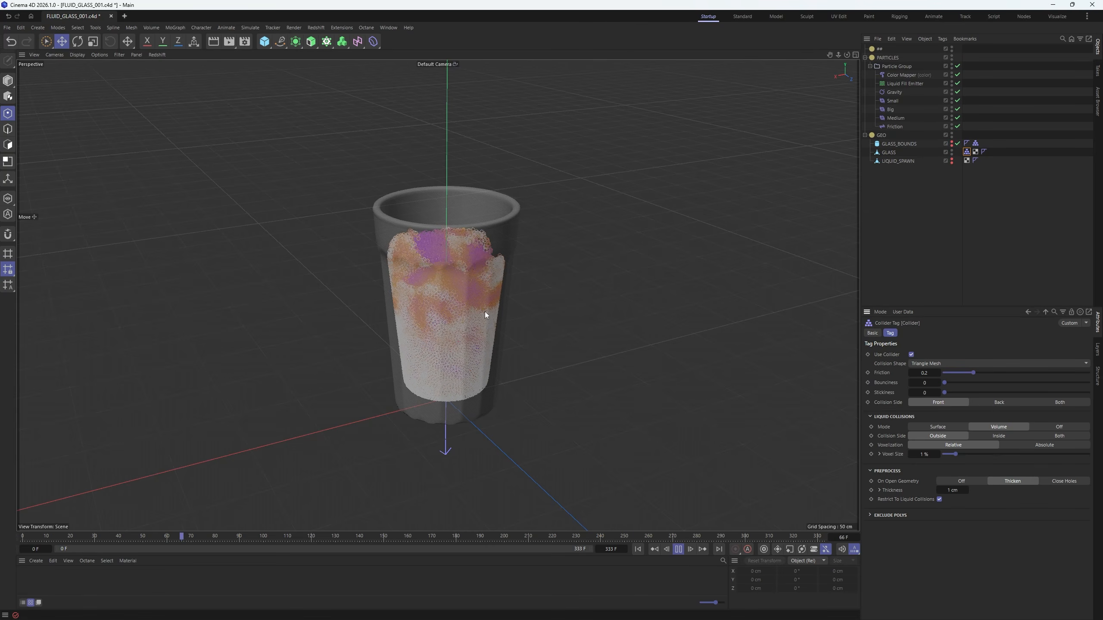
click(677, 549)
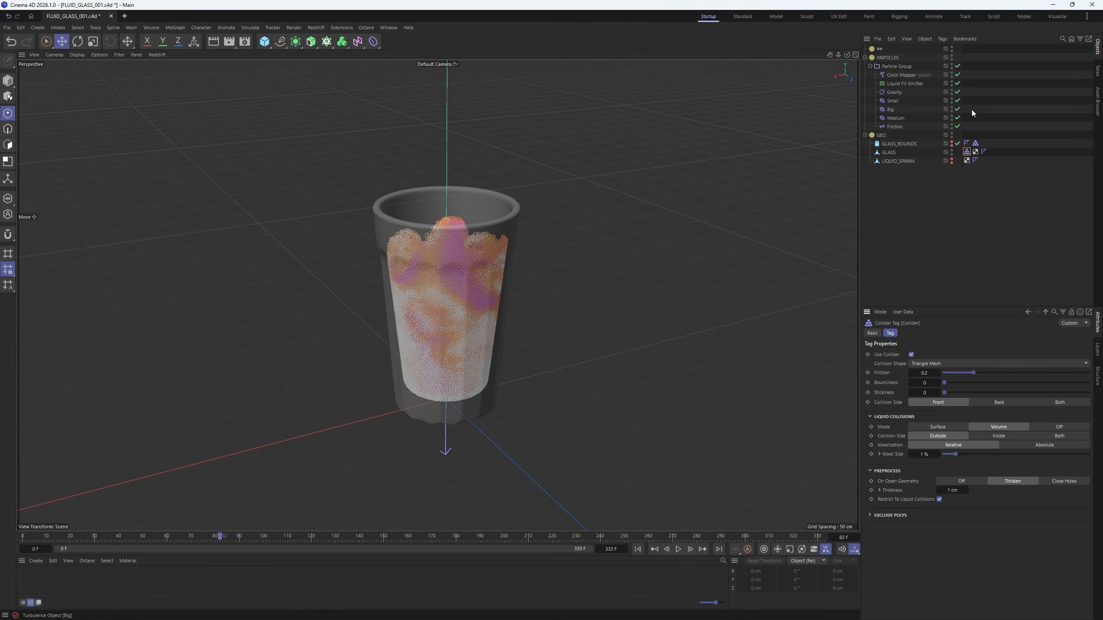
- Replay the simulation from the first frame with the Small, Big and Medium turbulence objects disabled, and re-enable all three
drag(957, 109, 963, 104)
click(638, 549)
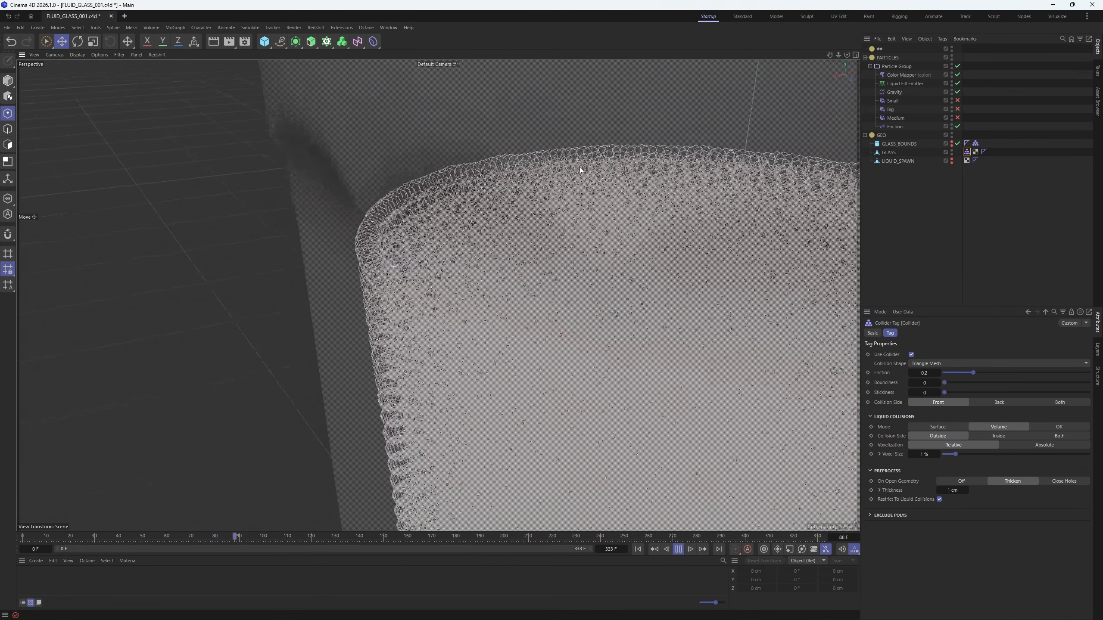
alt+right_drag(580, 166, 464, 282)
drag(957, 118, 958, 101)
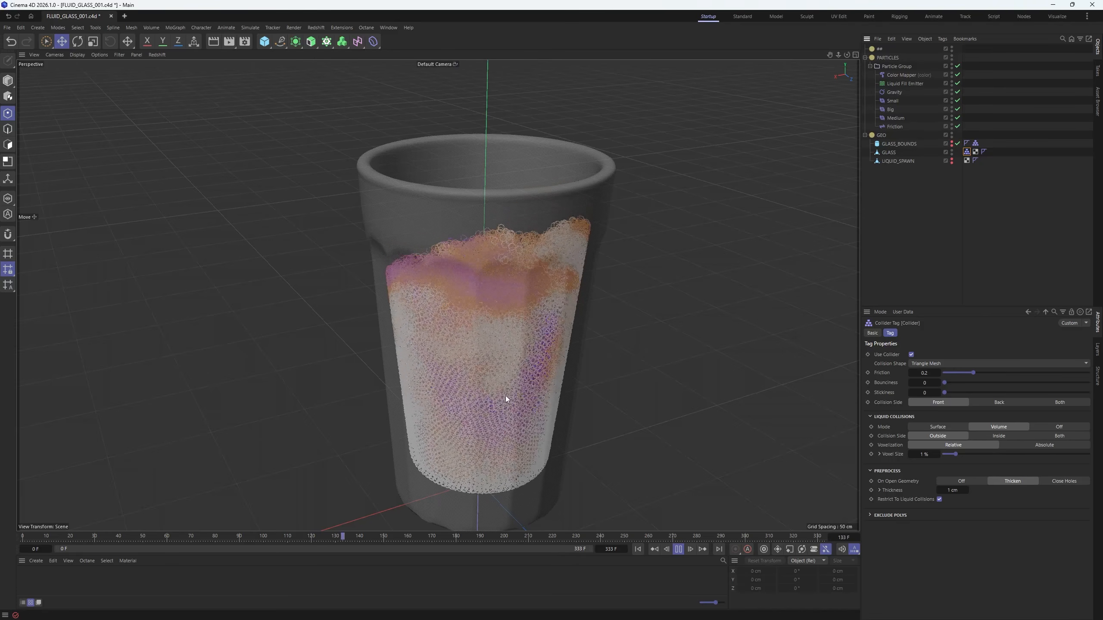
- Examine the particles along the inner base of the glass while the simulation plays, and stop playback
alt+right_drag(515, 494, 595, 410)
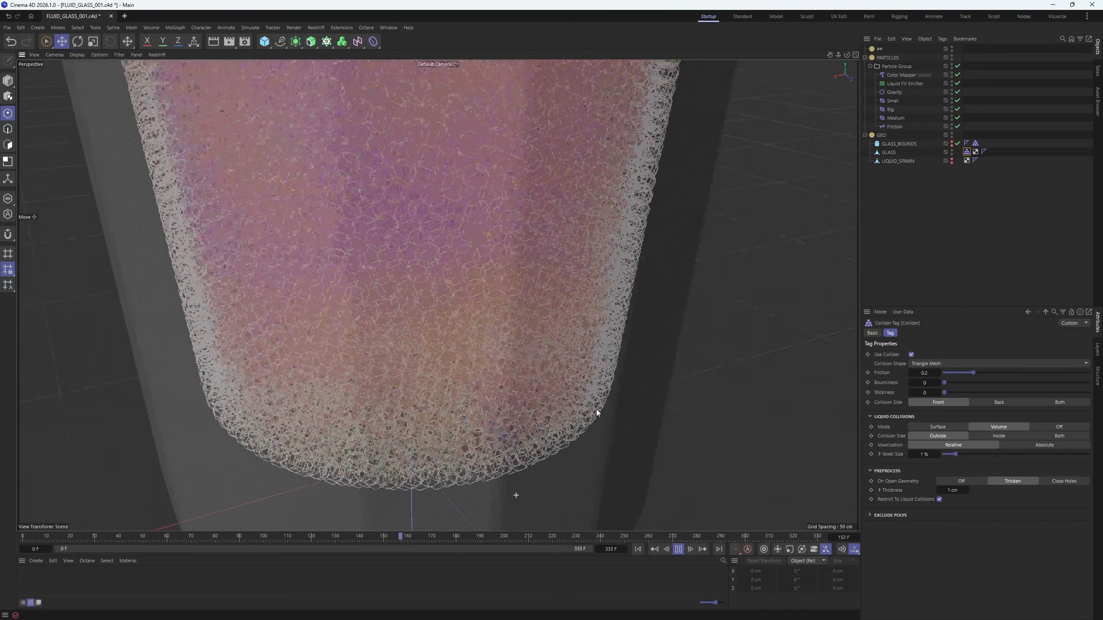
alt+right_drag(551, 463, 616, 391)
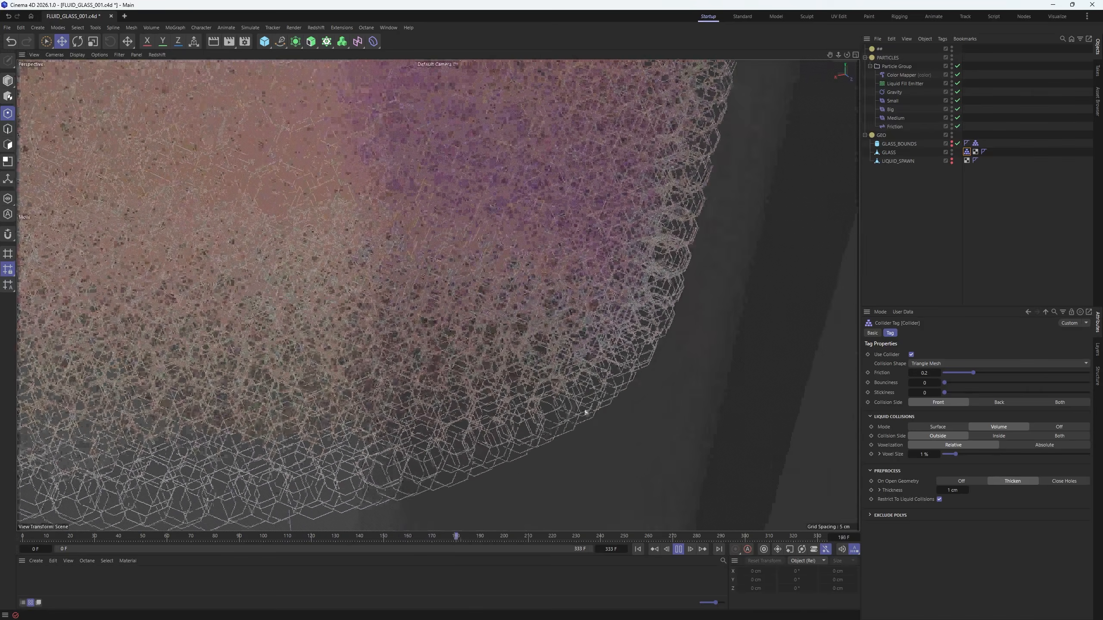
alt+right_drag(543, 359, 475, 446)
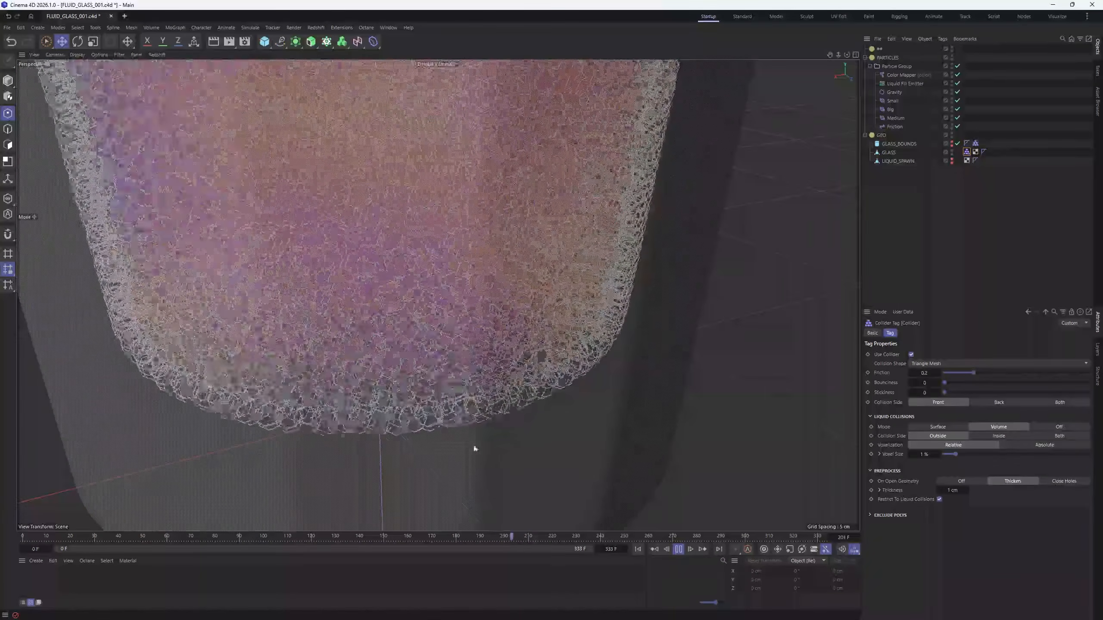
click(677, 550)
- Set the GLASS collider's liquid collision mode to Surface and replay the simulation from the first frame for comparison
click(930, 427)
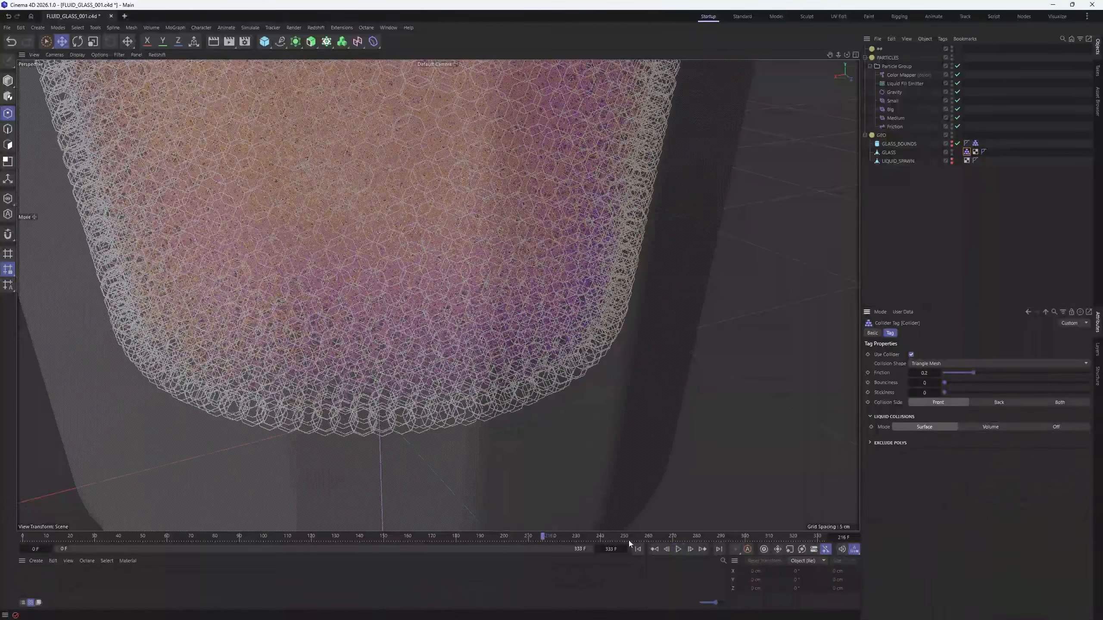
click(637, 549)
click(678, 550)
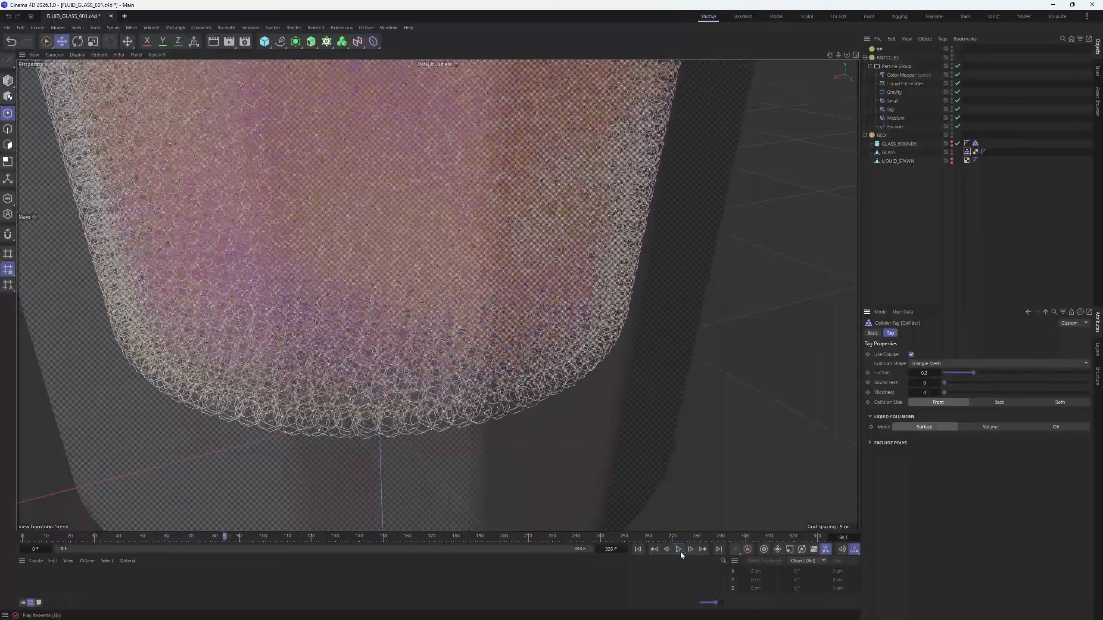
key(F8)
- Set the GLASS collider's liquid collision mode back to Volume, with an open-geometry thickness of 10 cm
click(985, 427)
alt+right_drag(616, 332, 261, 369)
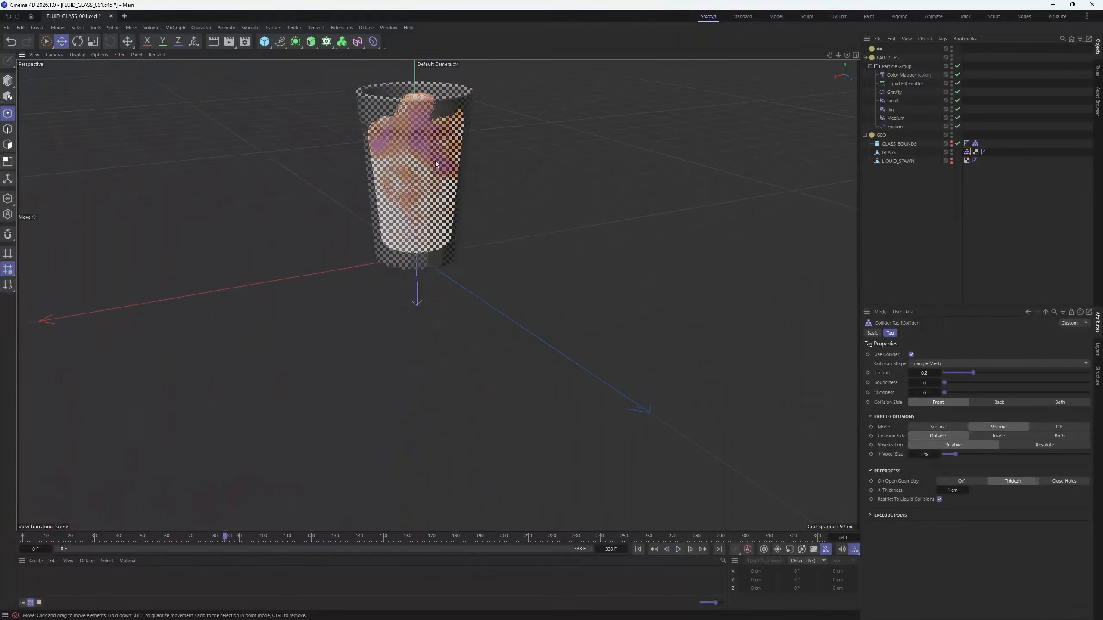
alt+middle_drag(435, 164, 432, 302)
scroll(436, 303, up, 4)
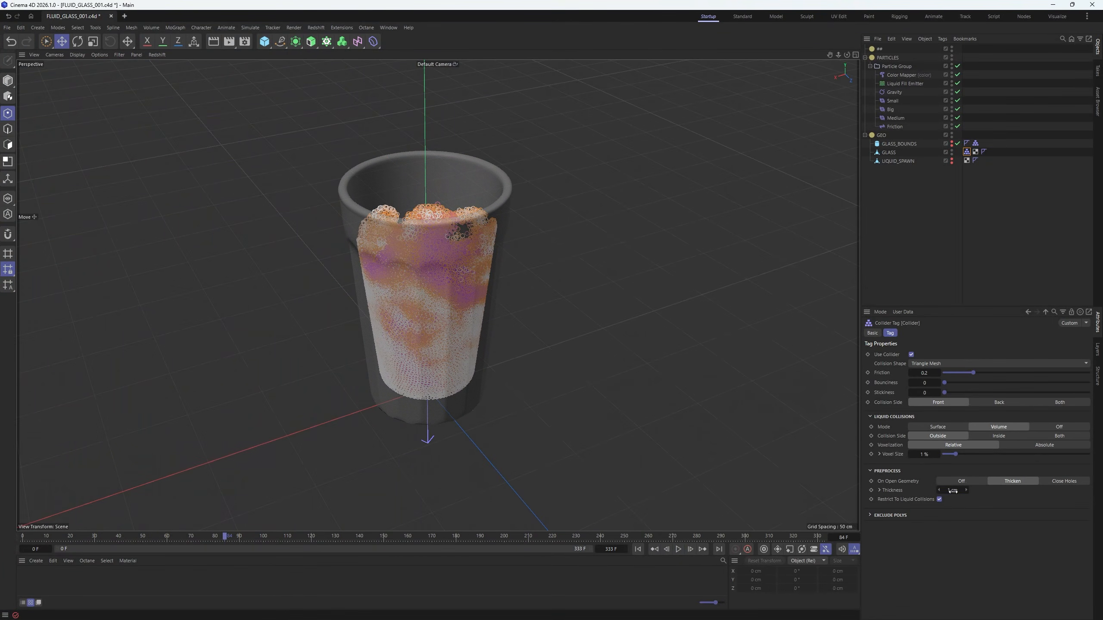
text(10)
key(Return)
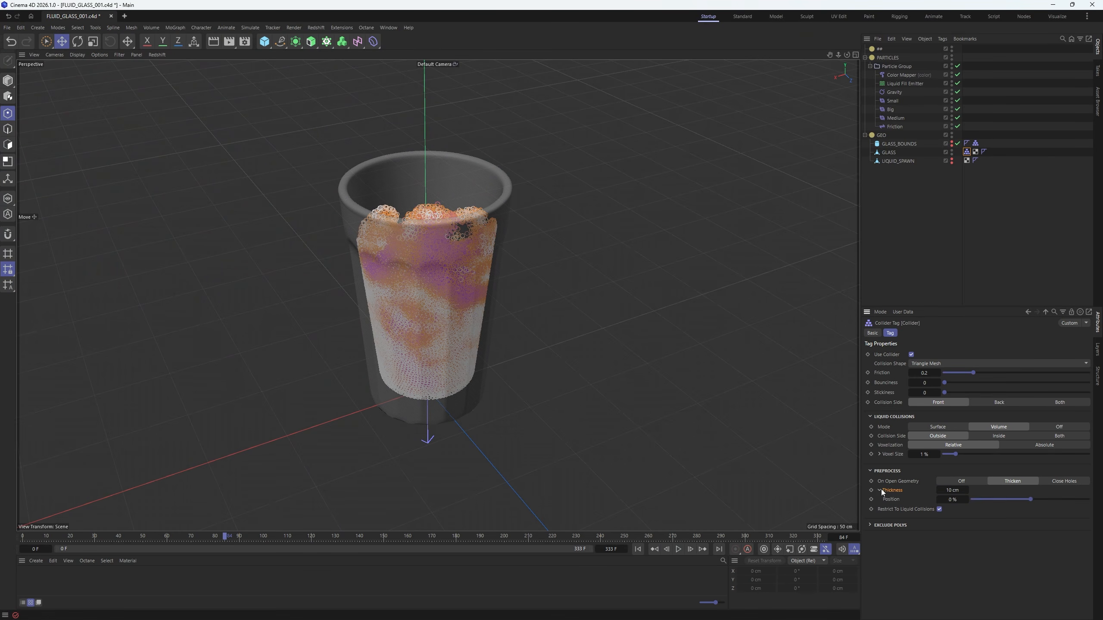
- Continue playing the simulation with the thickened collider, stop it, and inspect the liquid near the glass's rim
click(677, 550)
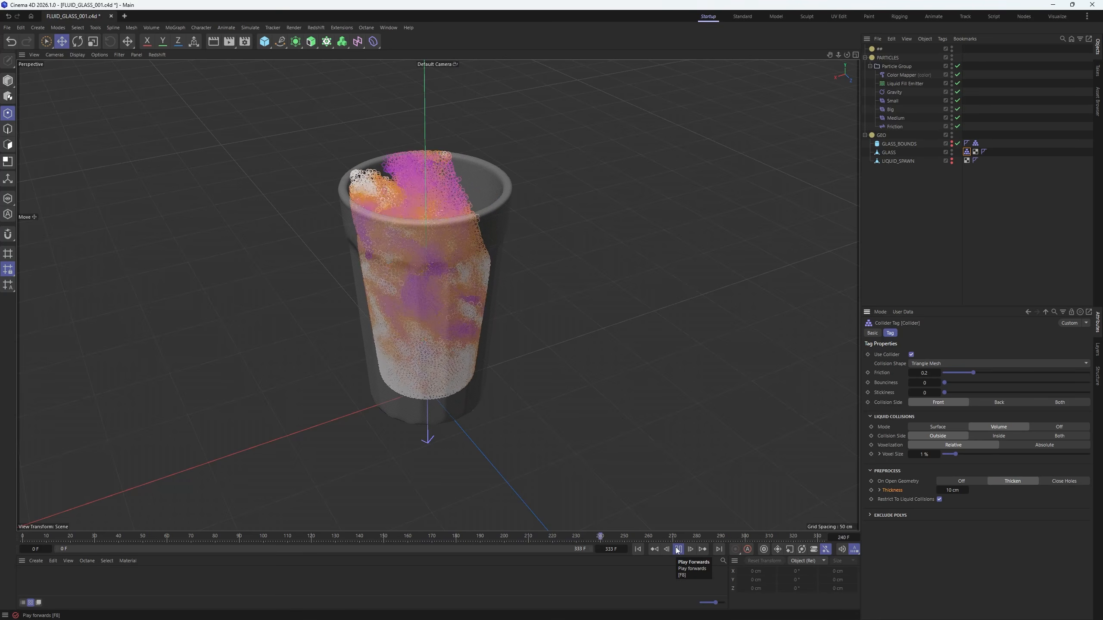
click(677, 550)
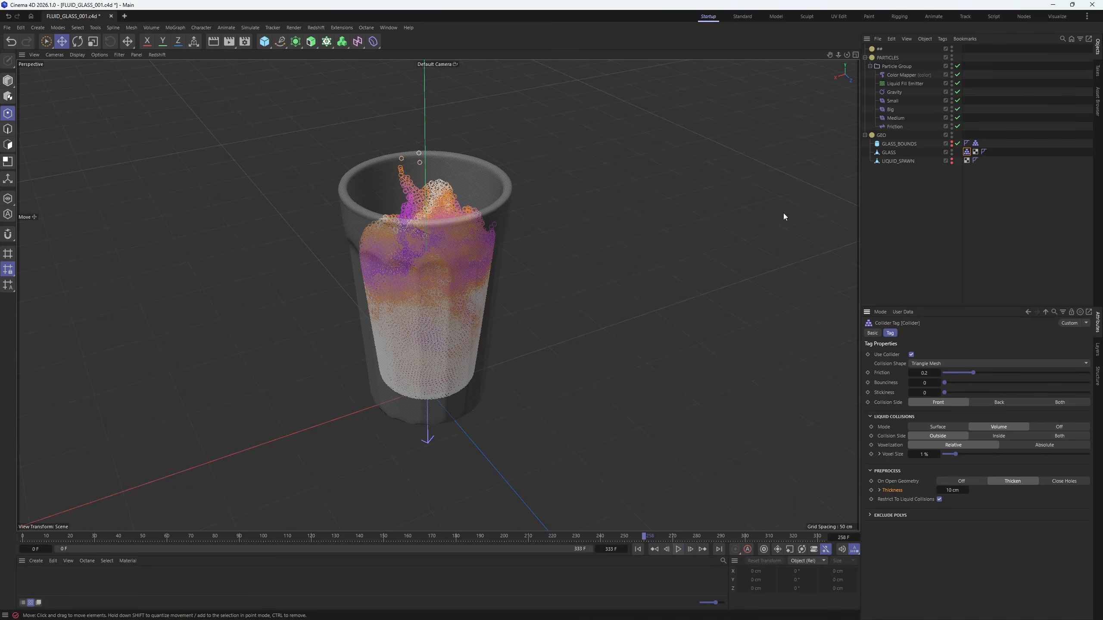
alt+middle_drag(443, 260, 462, 295)
scroll(452, 265, up, 3)
alt+drag(452, 264, 451, 251)
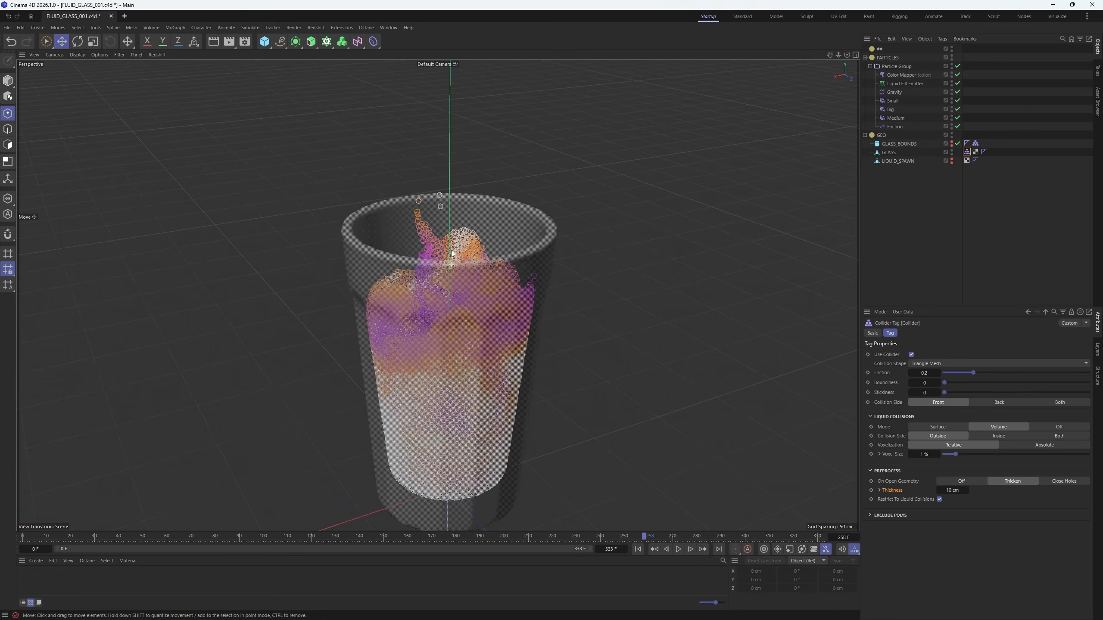
- Show the GLASS_BOUNDS cylinder in the viewport, nudge it slightly along its vertical axis above the rim, and hide it again
click(899, 144)
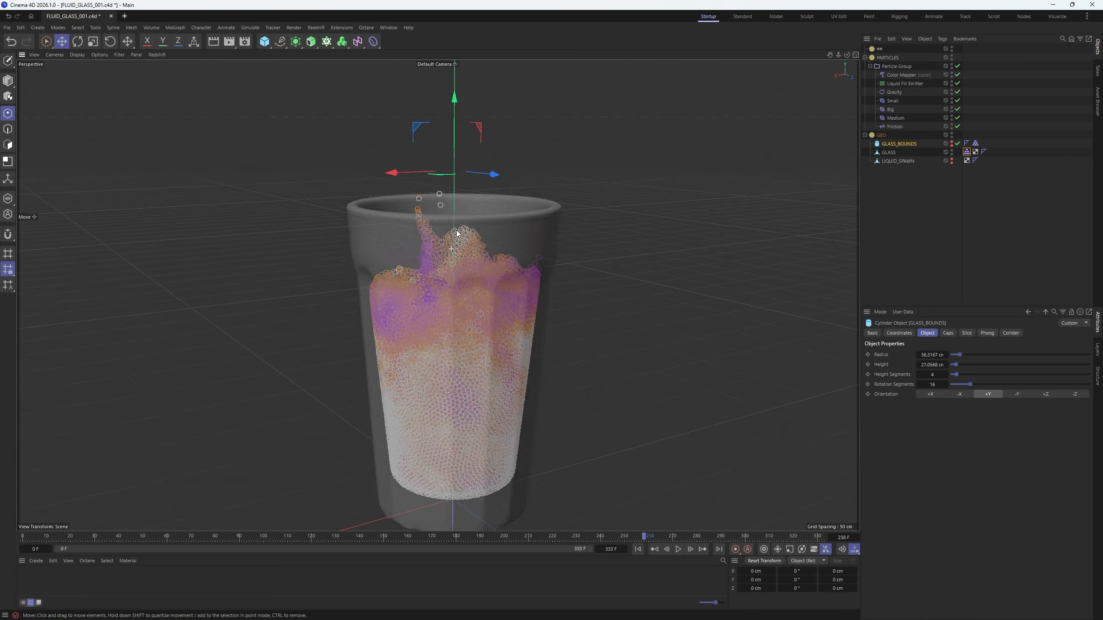
click(952, 144)
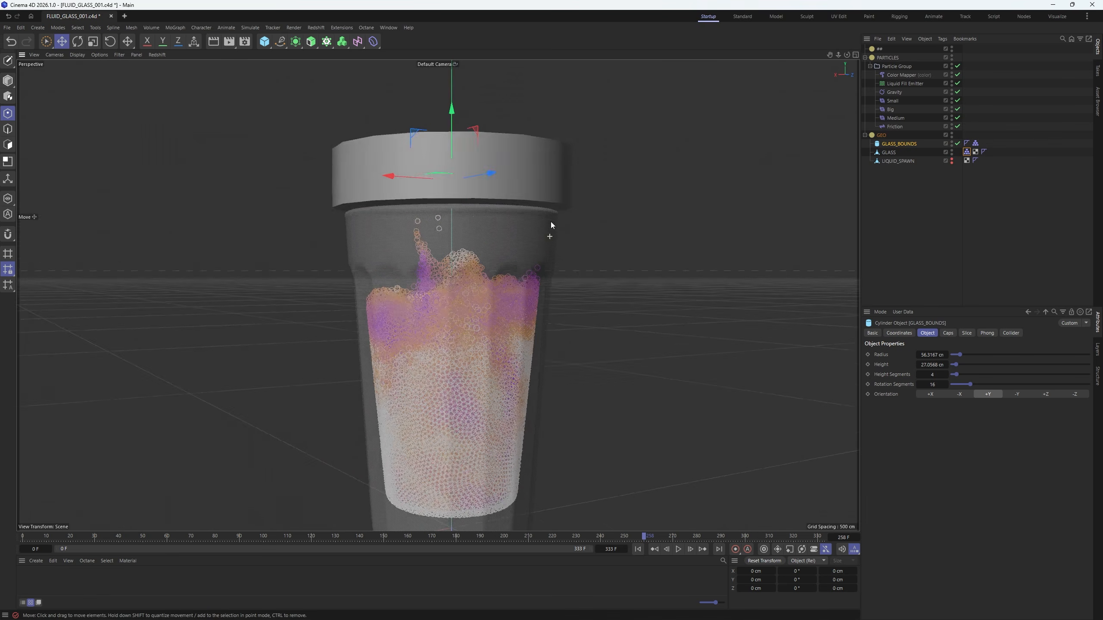
drag(452, 153, 450, 152)
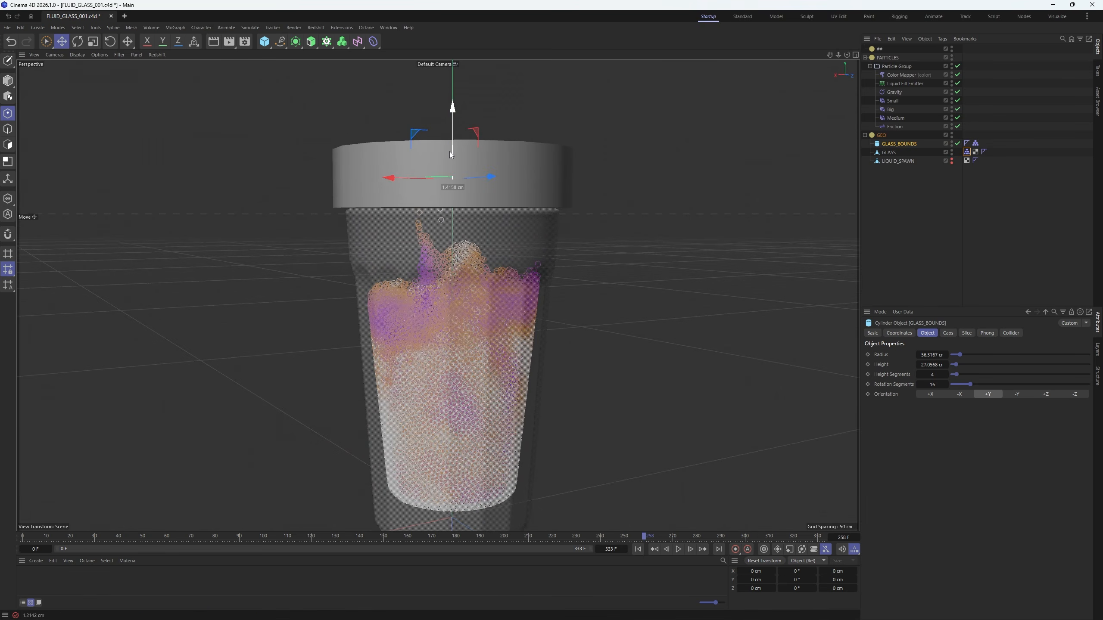
click(951, 143)
alt+drag(496, 249, 499, 300)
- View the GLASS_BOUNDS collider tag's settings, and replay the simulation from the first frame to check how the splashes are contained
click(975, 143)
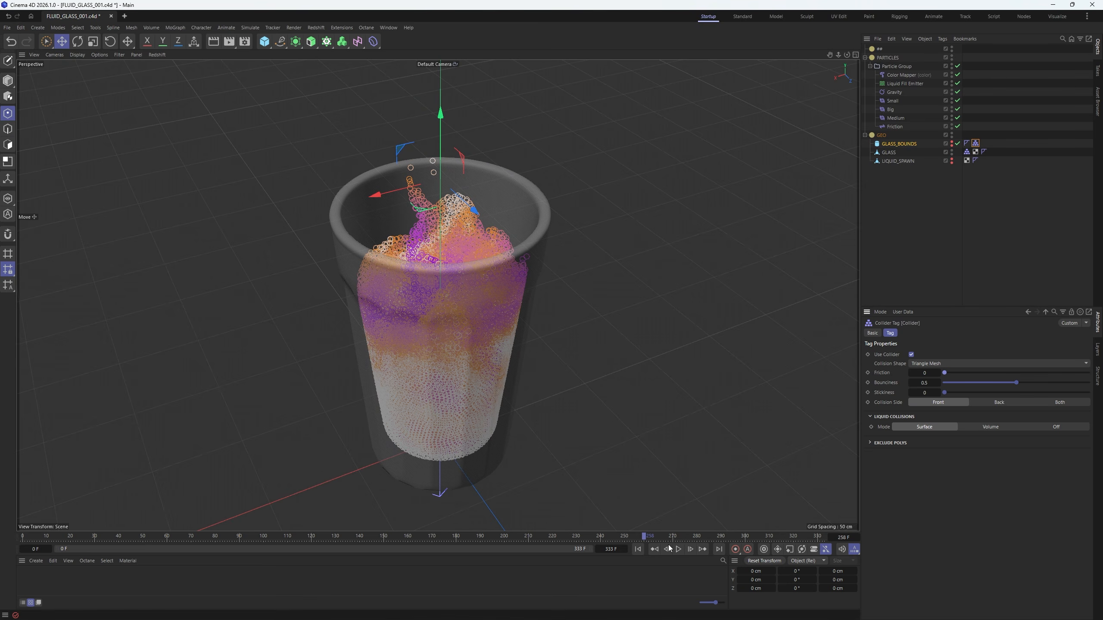
click(638, 549)
click(678, 549)
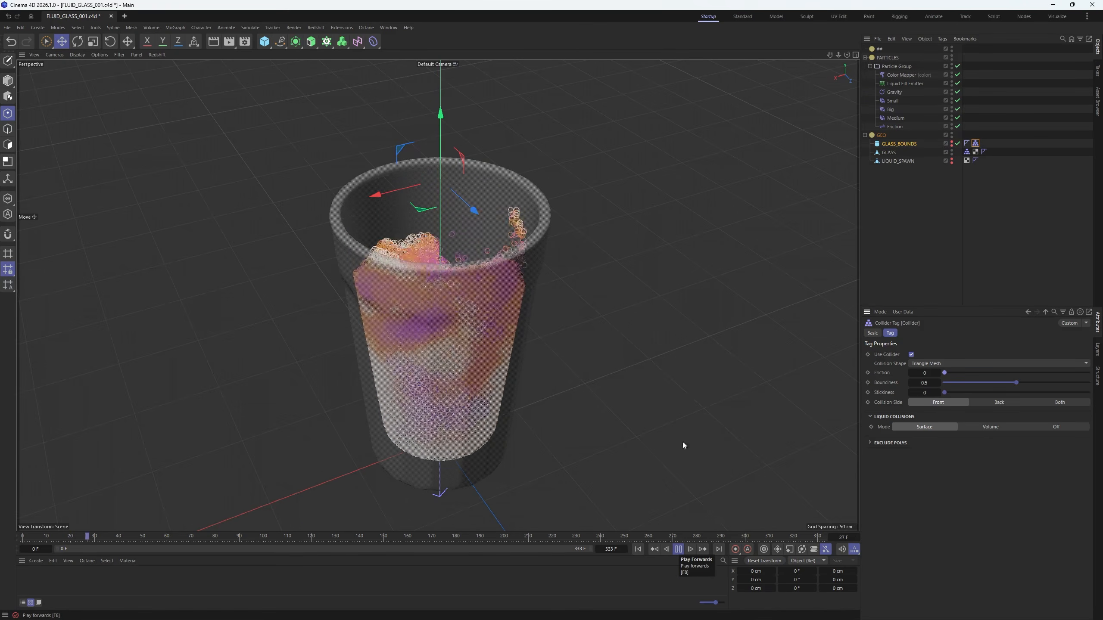
alt+drag(460, 242, 429, 224)
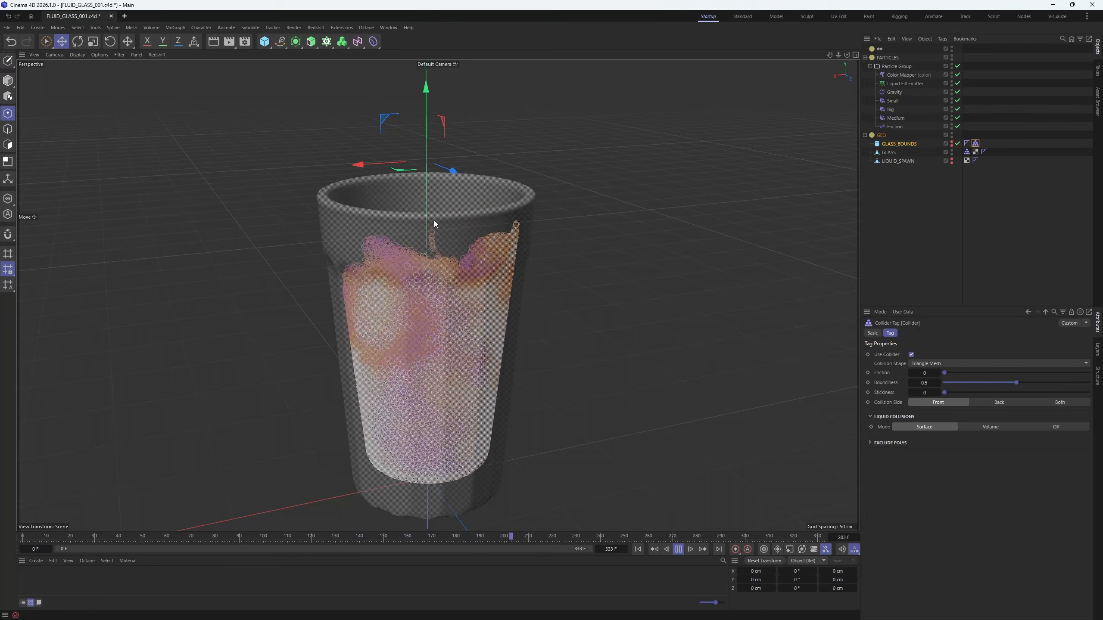
click(678, 548)
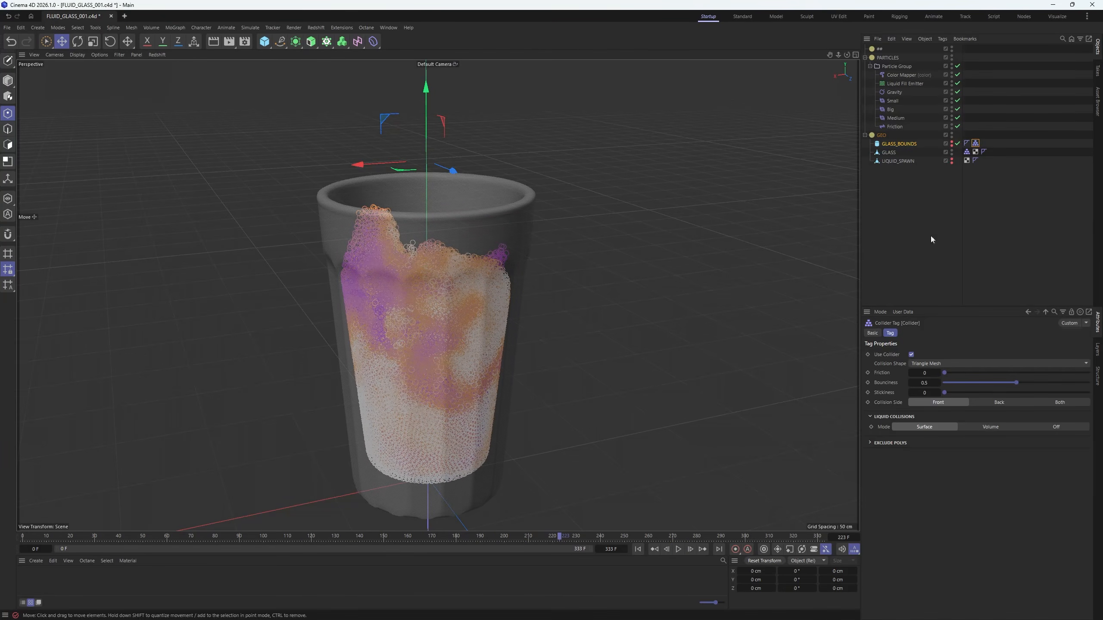
- Hide the GLASS object in the viewport and save the scene incrementally as FLUID_GLASS_003.c4d
click(931, 238)
click(951, 150)
mouse_move(453, 315)
alt+mouse_down()
mouse_move(365, 272)
mouse_move(285, 257)
mouse_move(499, 261)
mouse_move(510, 283)
mouse_move(442, 295)
alt+mouse_up()
scroll(447, 304, up, 3)
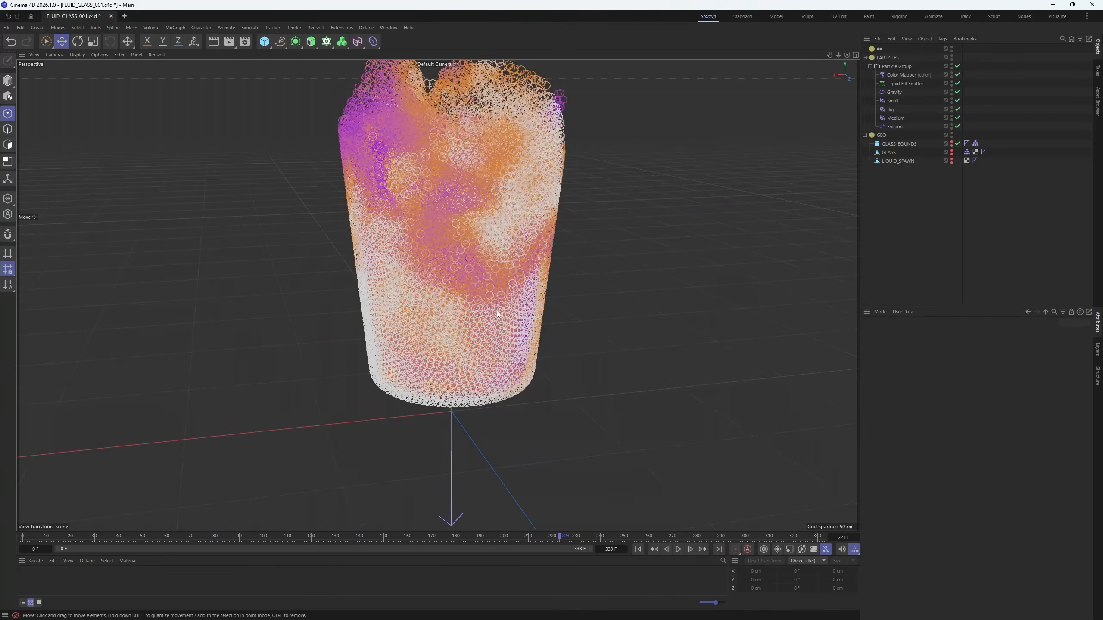
scroll(497, 313, down, 2)
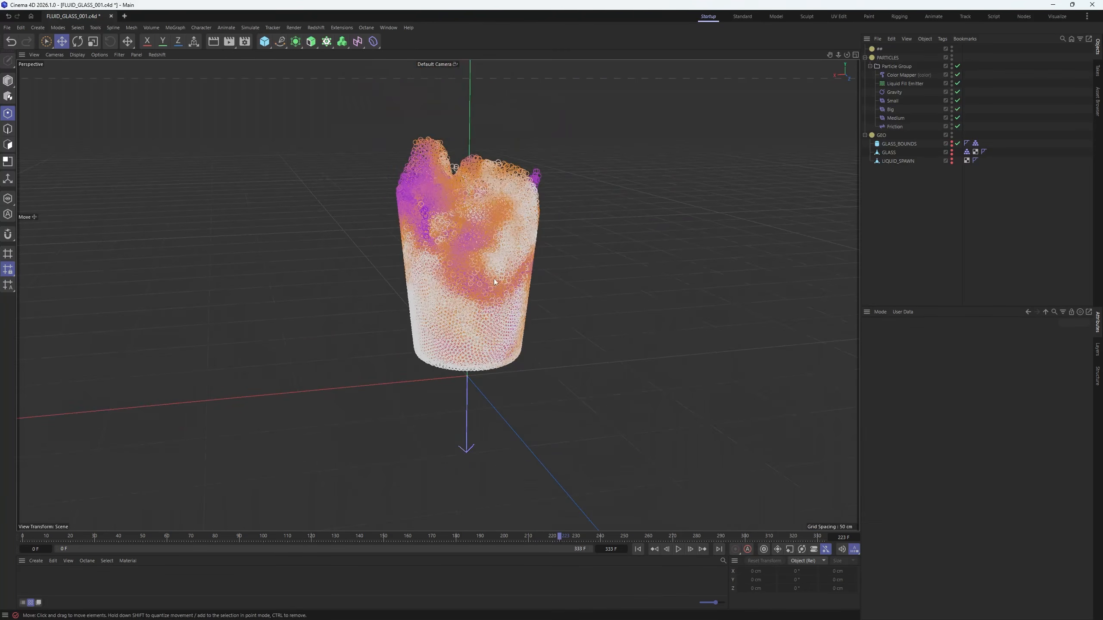
scroll(498, 242, up, 2)
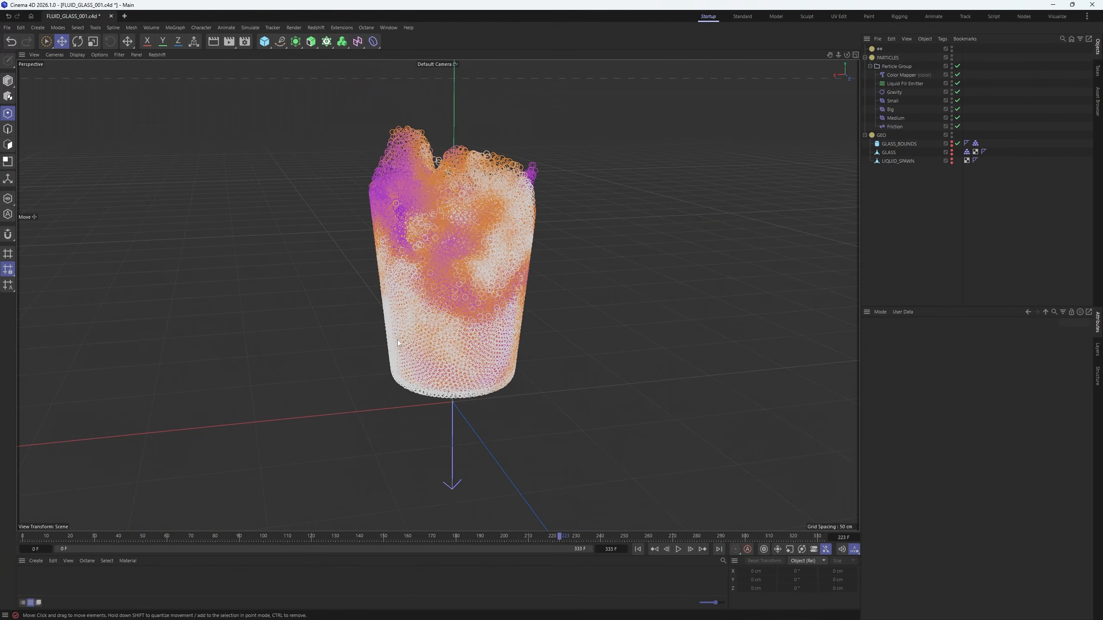
alt+drag(483, 298, 429, 322)
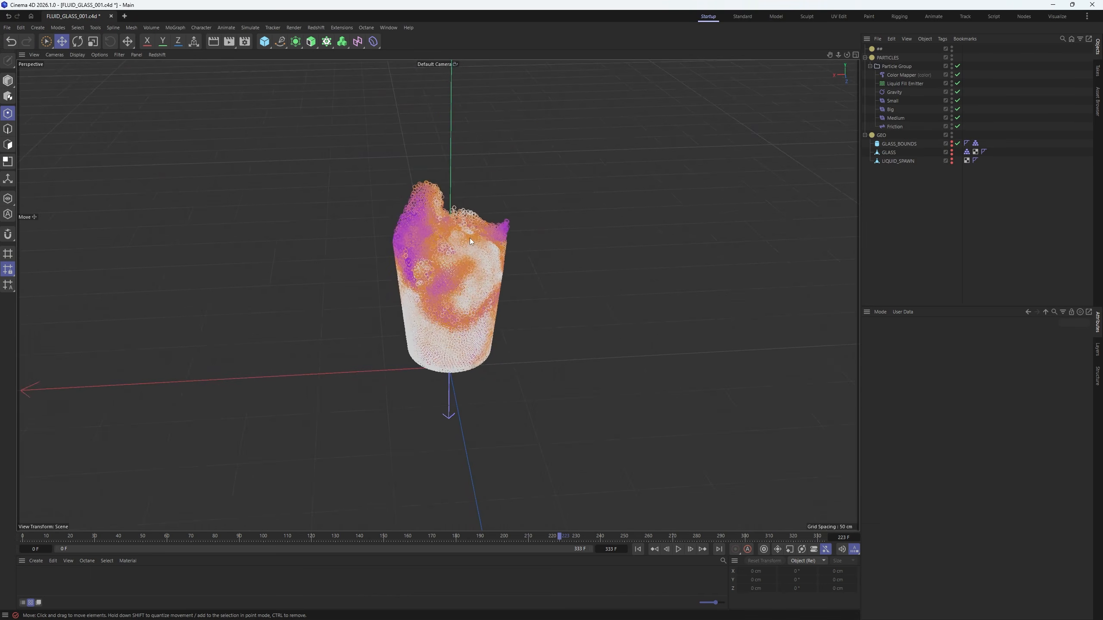
mouse_move(469, 238)
alt+mouse_down()
mouse_move(477, 213)
mouse_move(483, 227)
alt+mouse_up()
key(ctrl+alt+s)
- Examine the exposed liquid particles and their velocity colours from several distances and angles
alt+right_drag(398, 239, 438, 208)
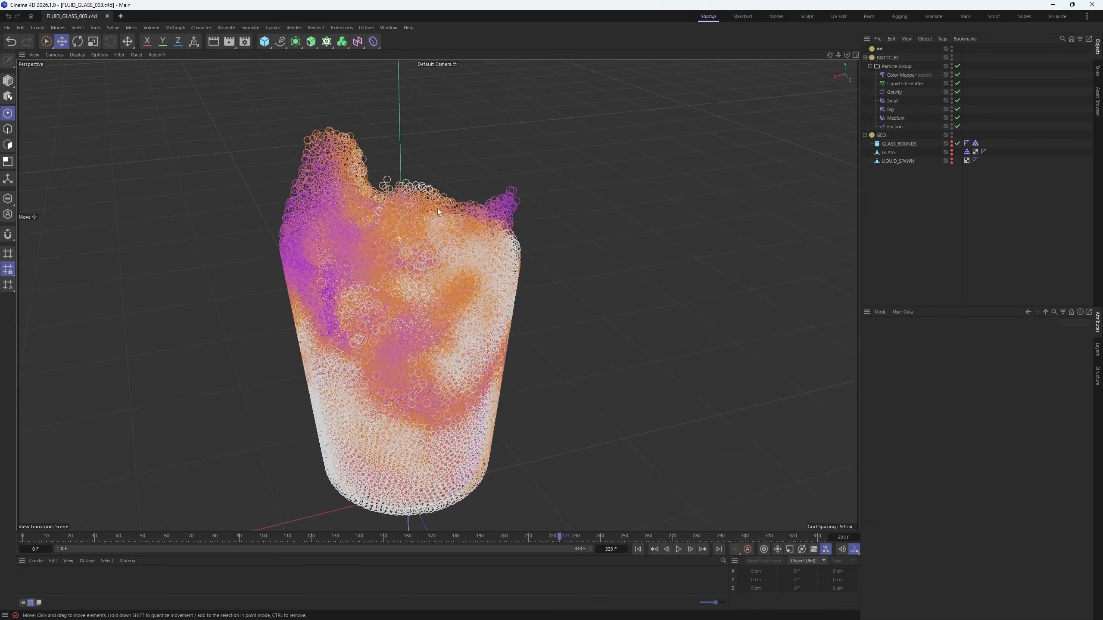
mouse_move(437, 209)
alt+mouse_down()
mouse_move(407, 300)
mouse_move(411, 233)
mouse_move(434, 213)
alt+mouse_up()
alt+right_drag(434, 213, 408, 259)
alt+drag(408, 260, 438, 296)
alt+middle_drag(438, 295, 456, 259)
alt+right_drag(455, 260, 430, 278)
mouse_move(430, 278)
alt+mouse_down()
mouse_move(439, 226)
mouse_move(450, 277)
alt+mouse_up()
alt+middle_drag(413, 357, 429, 281)
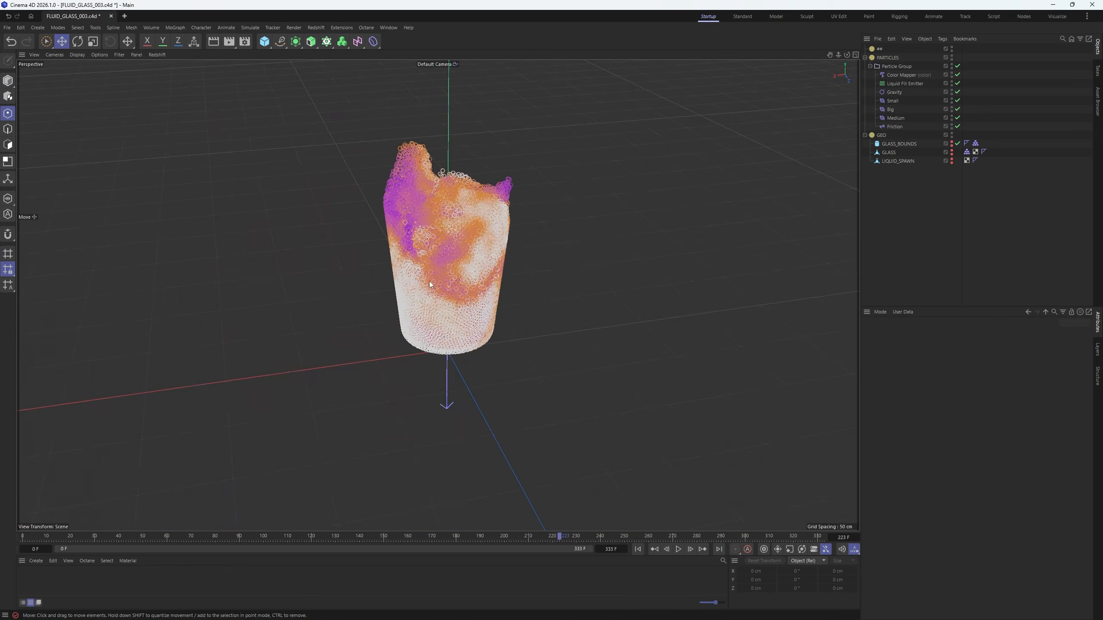
alt+drag(430, 285, 428, 261)
- Shift the Color Mapper gradient's blue knot inward and its purple knot to about 57.25 %, and return to the first frame
click(895, 75)
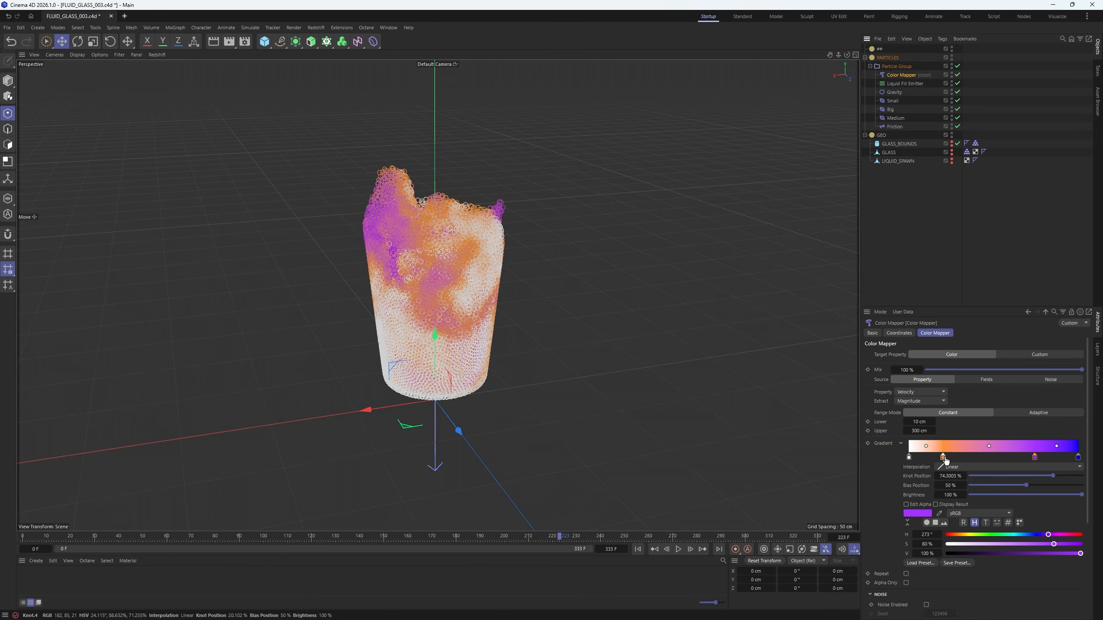
drag(1079, 457, 1005, 457)
click(637, 549)
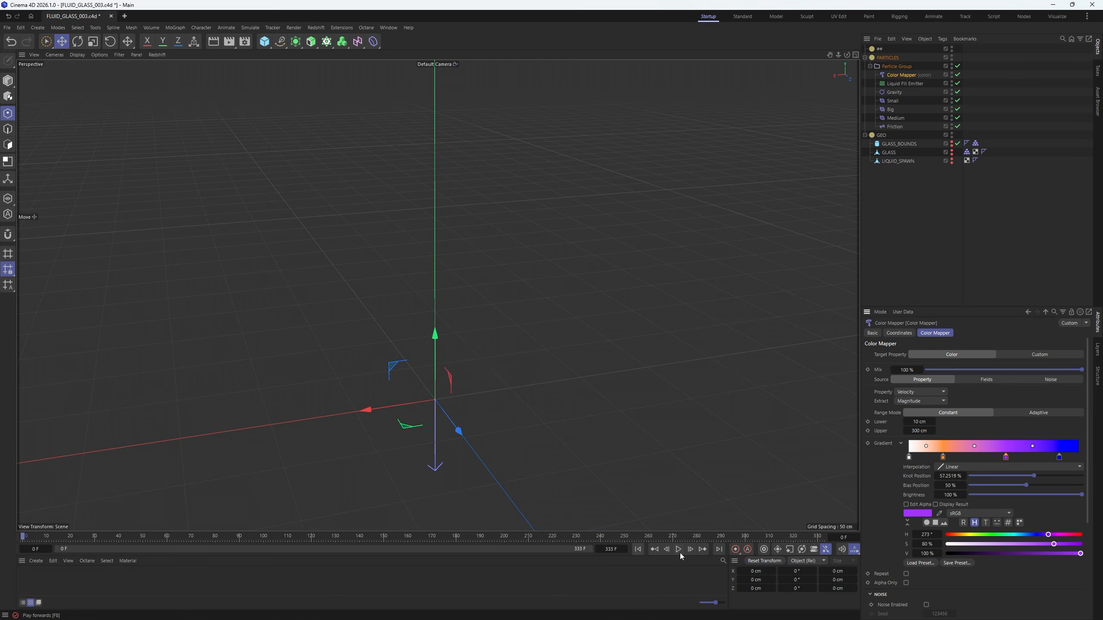
- Play the simulation to about frame 89 to check the particles' adjusted velocity colours
click(679, 551)
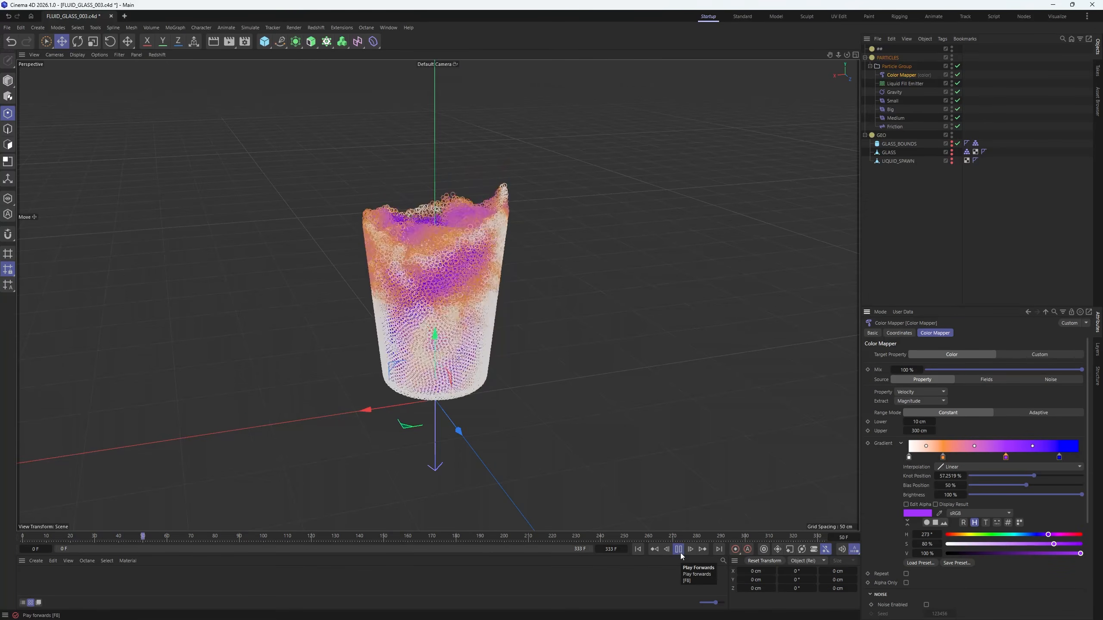
click(679, 551)
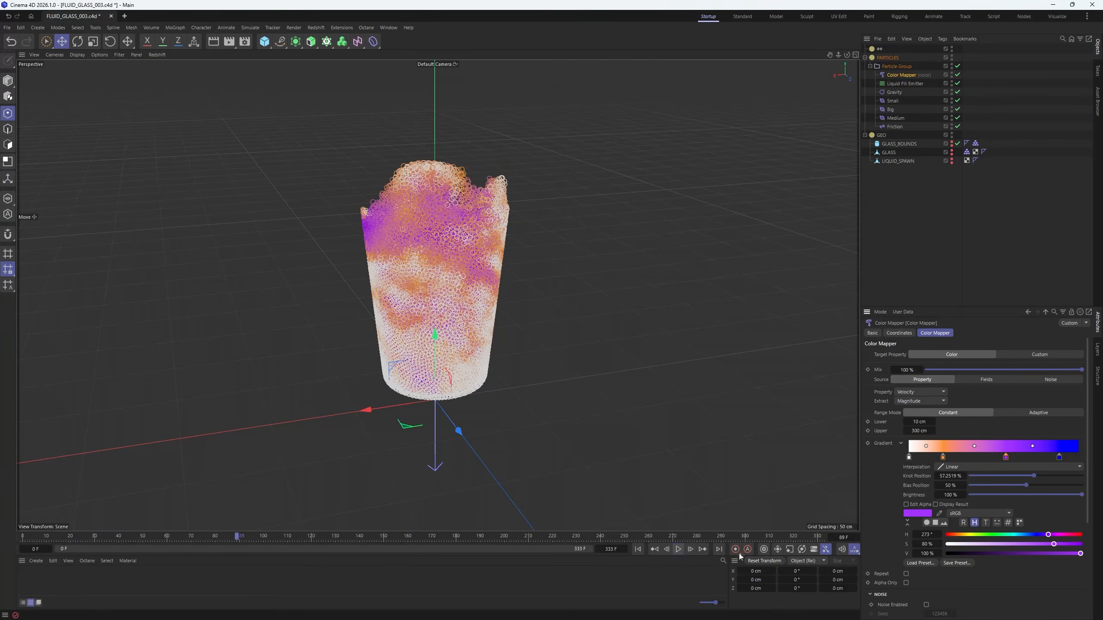
click(869, 235)
- Set the Liquid Fill Emitter's initial velocity speed to 50 cm and its Add Emitter Velocity to 100 %
click(904, 84)
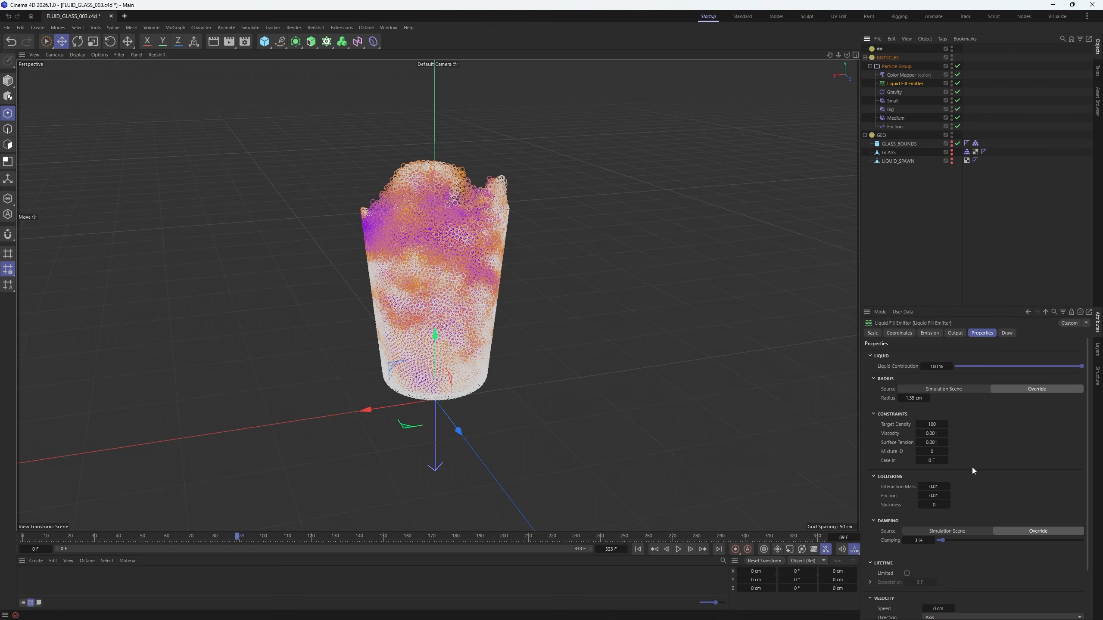
scroll(972, 468, down, 3)
click(933, 566)
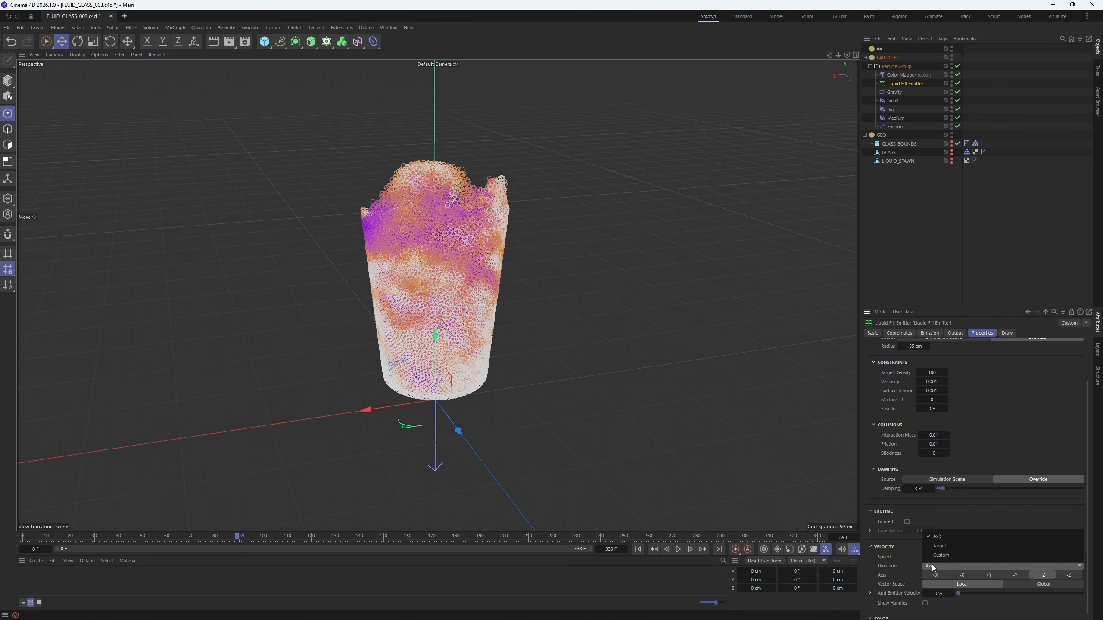
click(932, 568)
scroll(894, 571, down, 1)
click(932, 562)
click(911, 575)
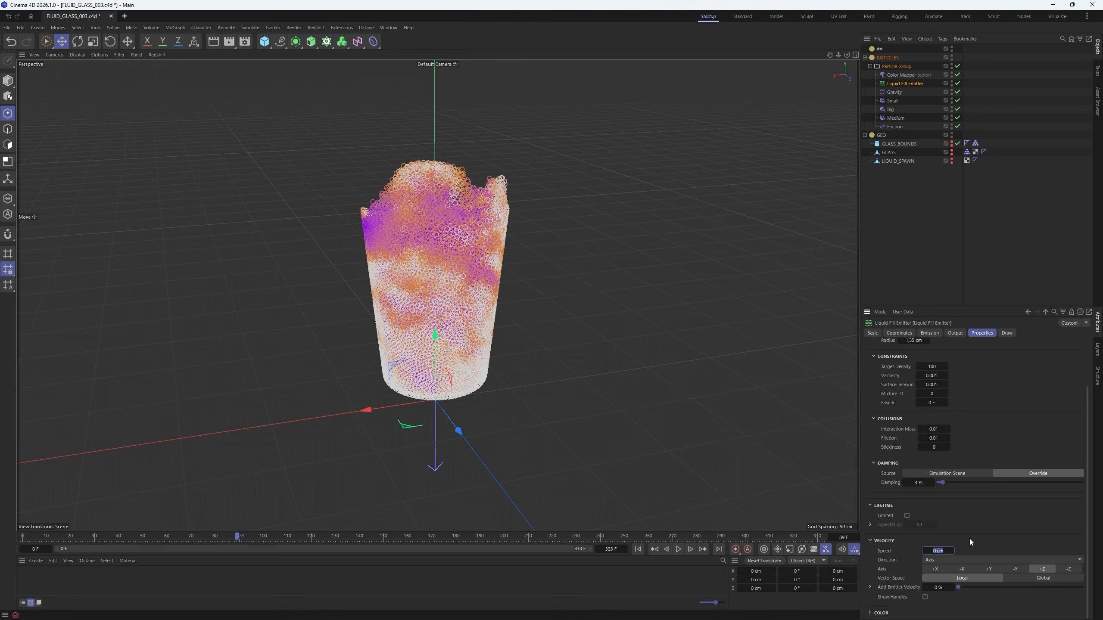
text(50)
key(Return)
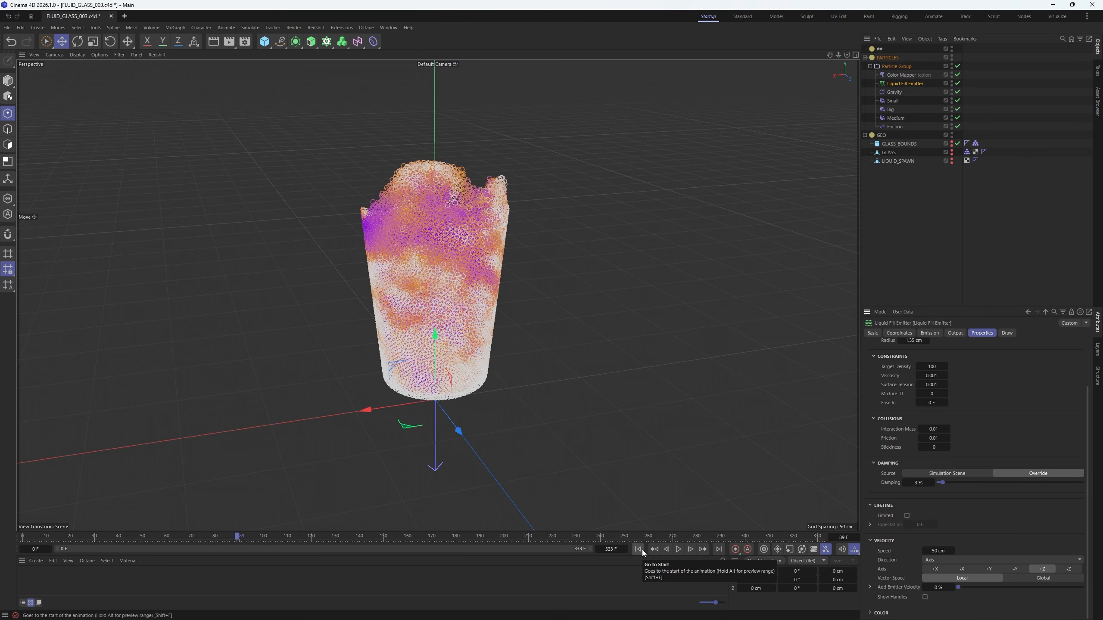
click(980, 562)
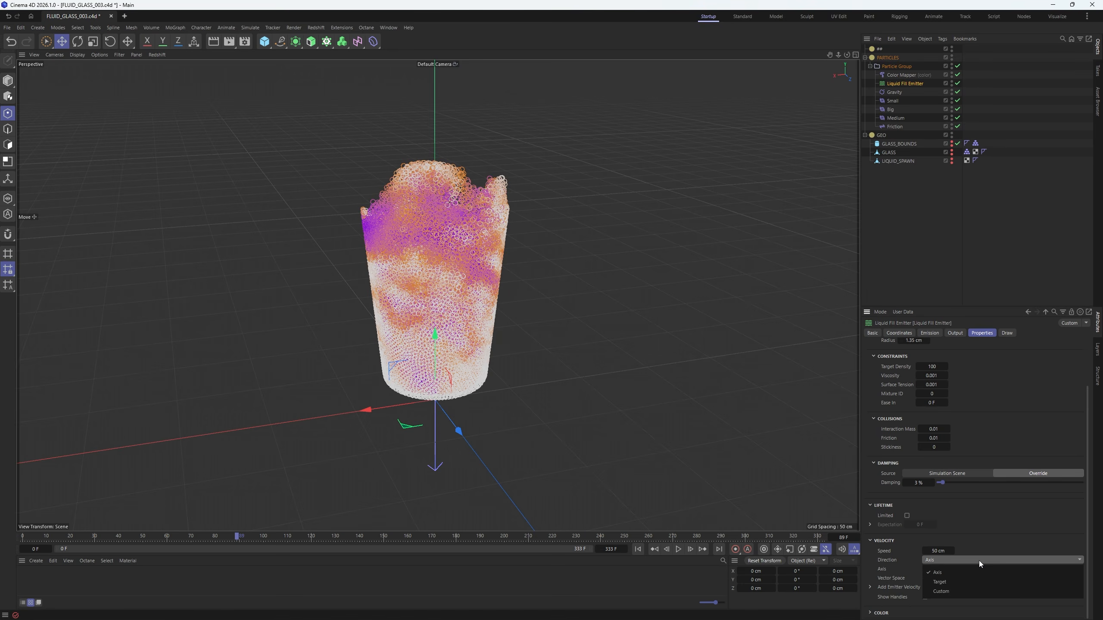
click(894, 550)
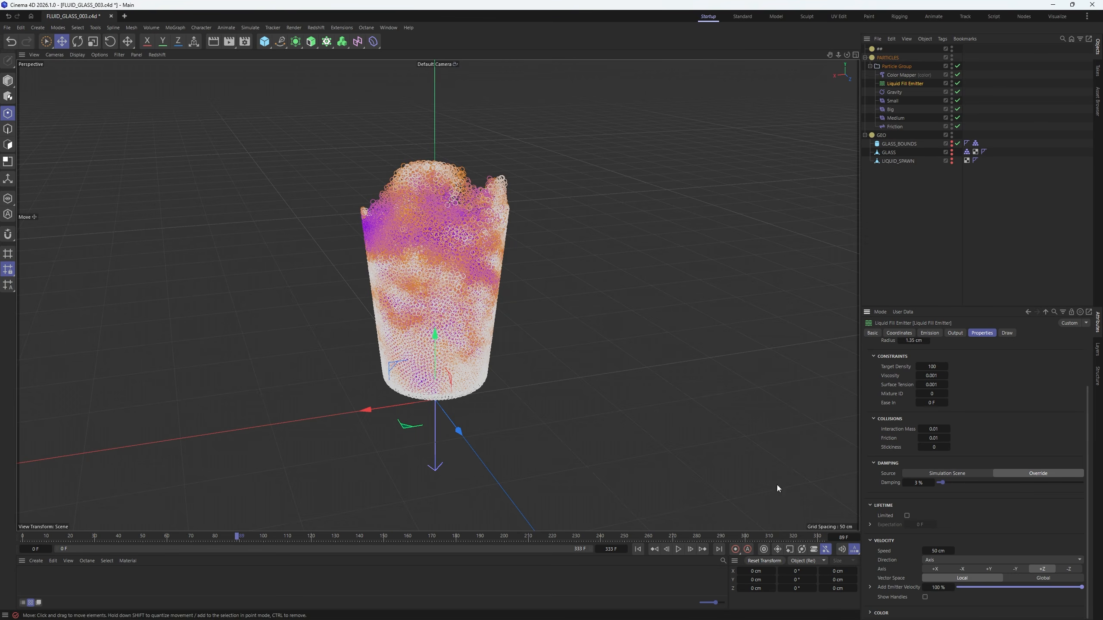
- Add a Spin modifier to the Particle Group below the Liquid Fill Emitter, setting its Spin Vector to Velocity Direction
click(250, 28)
click(322, 246)
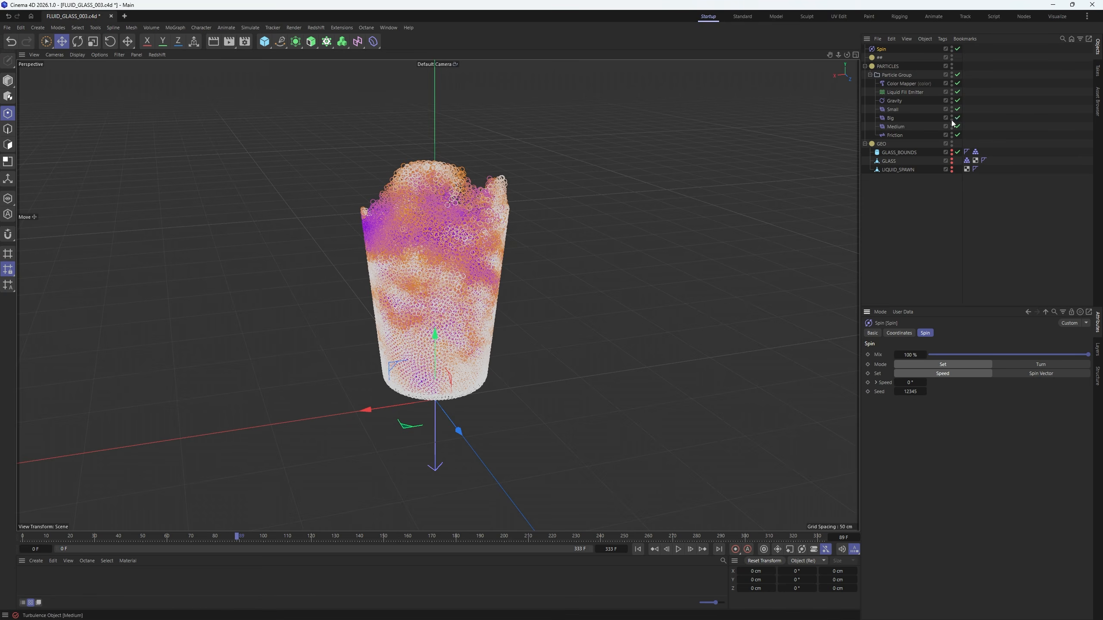
drag(878, 50, 895, 96)
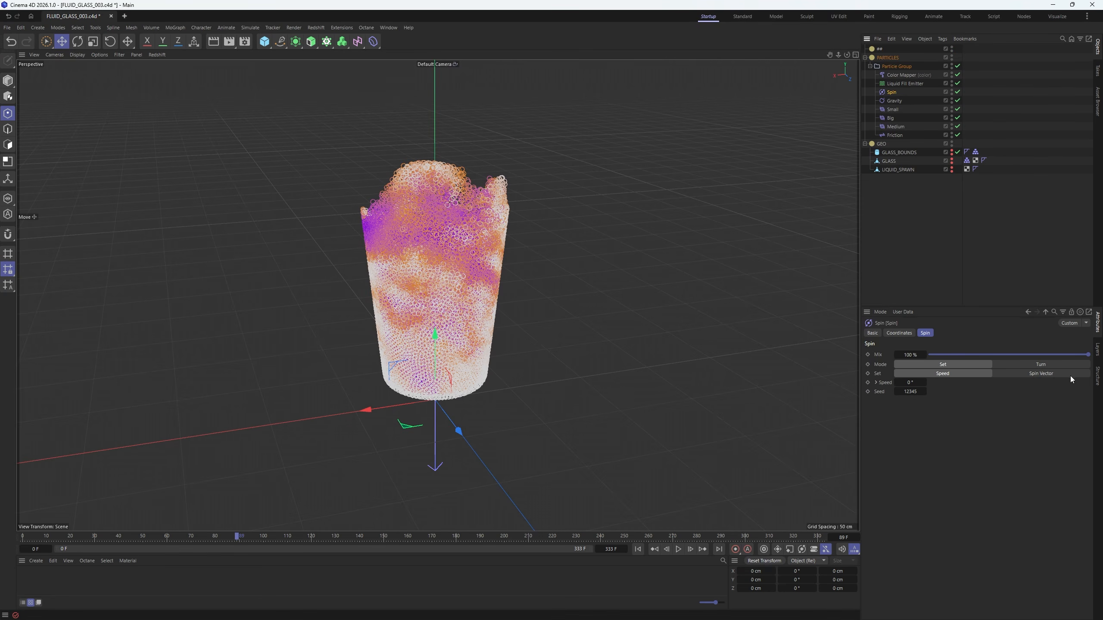
click(1051, 374)
click(949, 383)
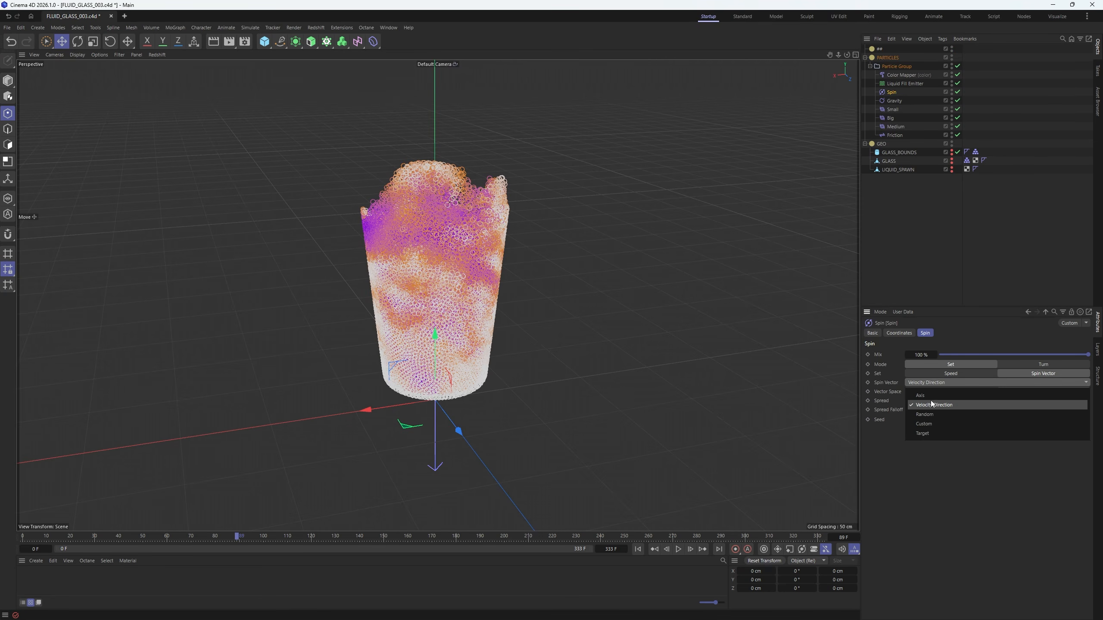
click(932, 406)
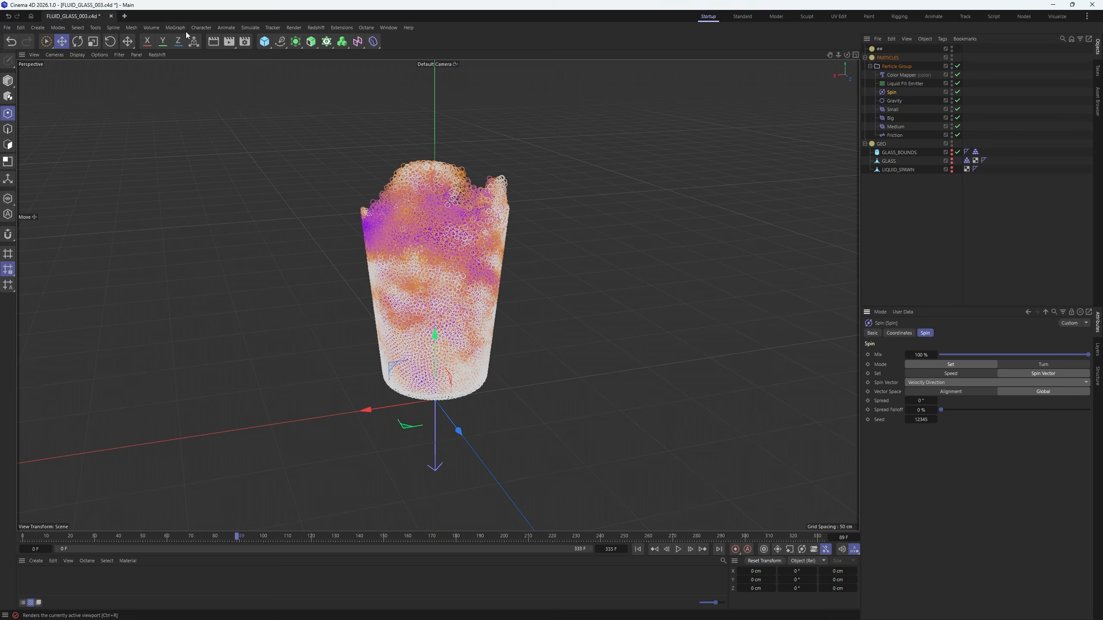
- Add a second Spin modifier to the Particle Group with a spin speed of 50°, and return to the first frame
click(250, 28)
mouse_move(263, 162)
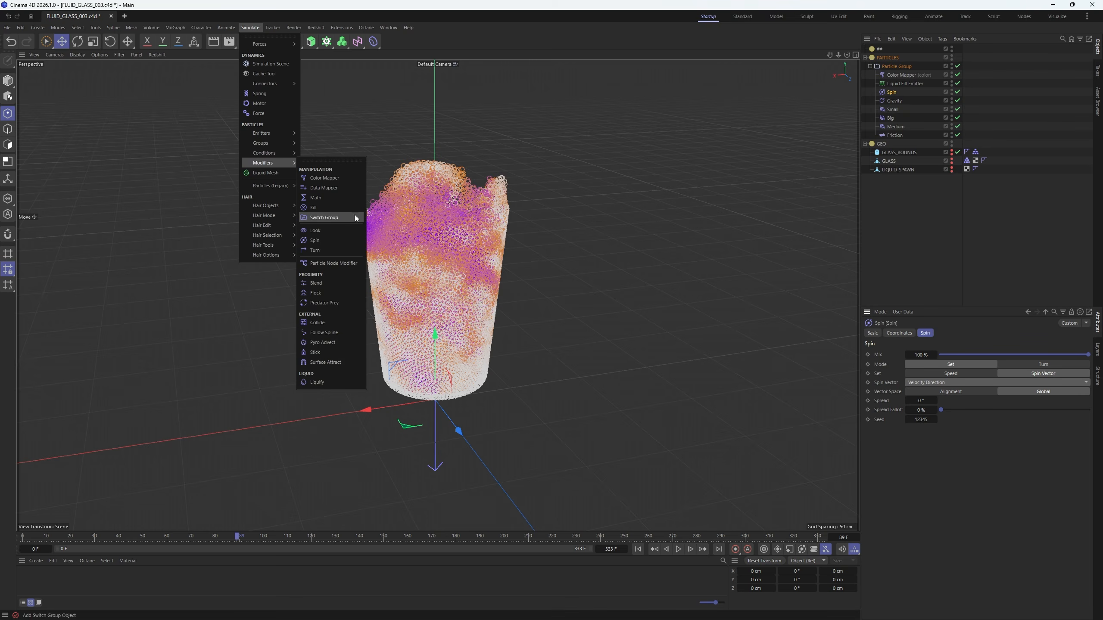
click(319, 244)
drag(881, 48, 890, 96)
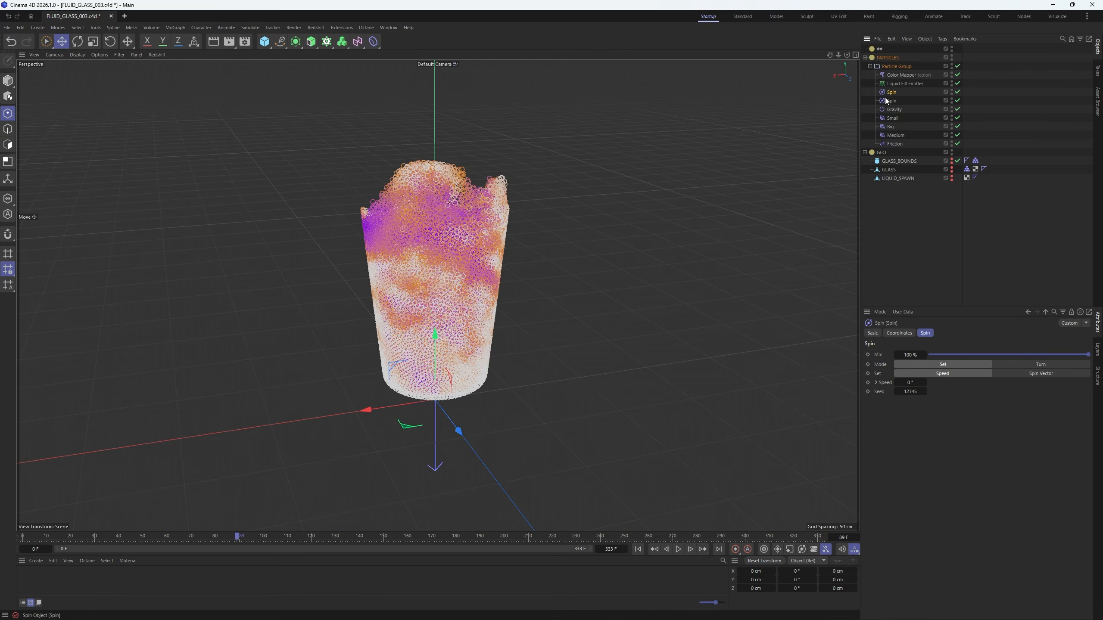
click(910, 382)
text(50)
key(Return)
click(892, 101)
click(891, 93)
click(900, 226)
click(638, 550)
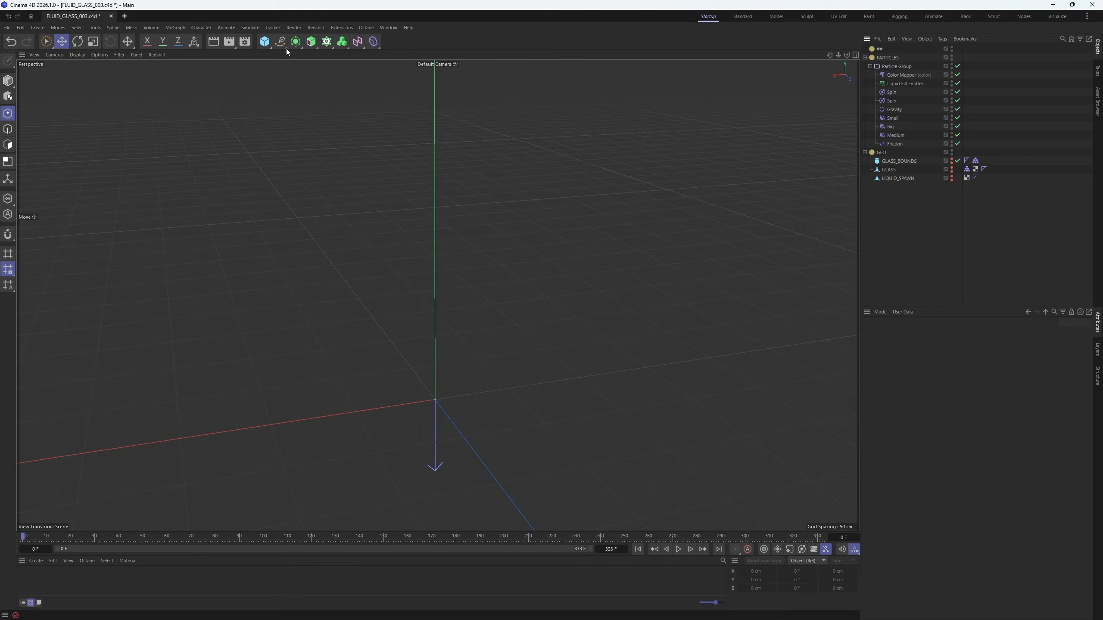
- Create a cube and set its X, Y and Z sizes to 1 cm
click(264, 42)
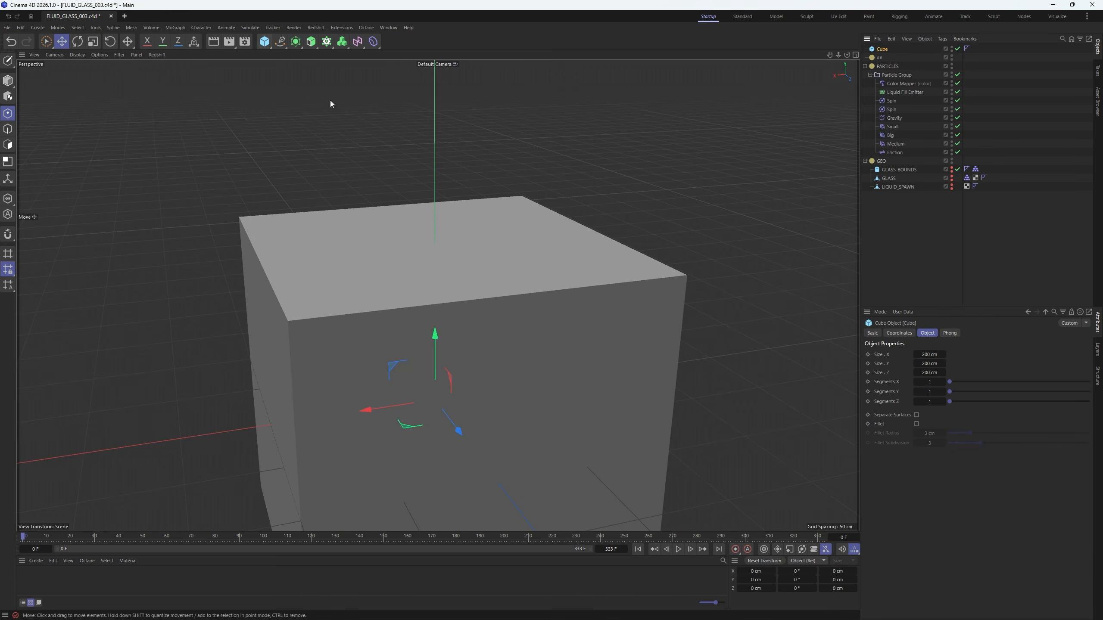
click(895, 93)
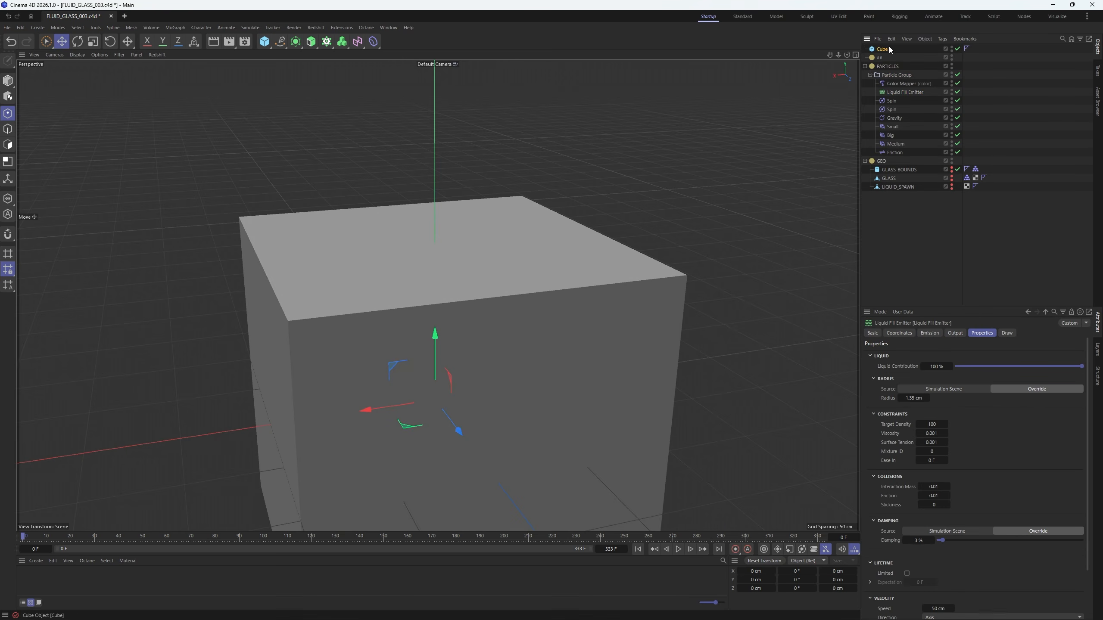
key(ctrl+z)
click(933, 354)
text(1)
key(Tab)
text(1)
key(Tab)
text(1)
key(Return)
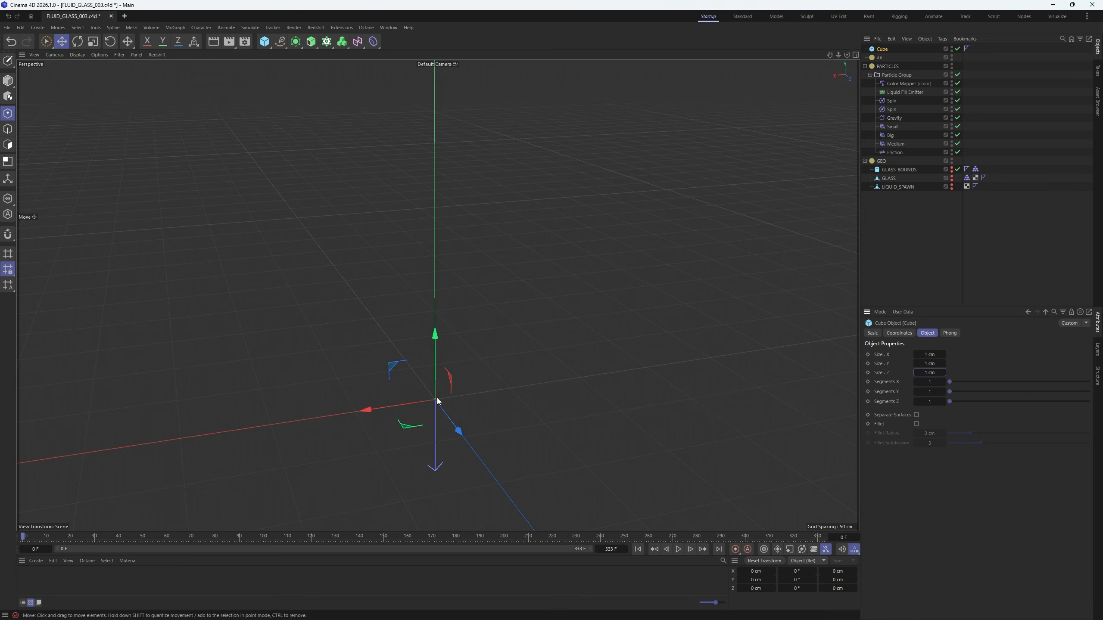
- Run the simulation to about frame 24 and view the splashing particles up close
click(678, 550)
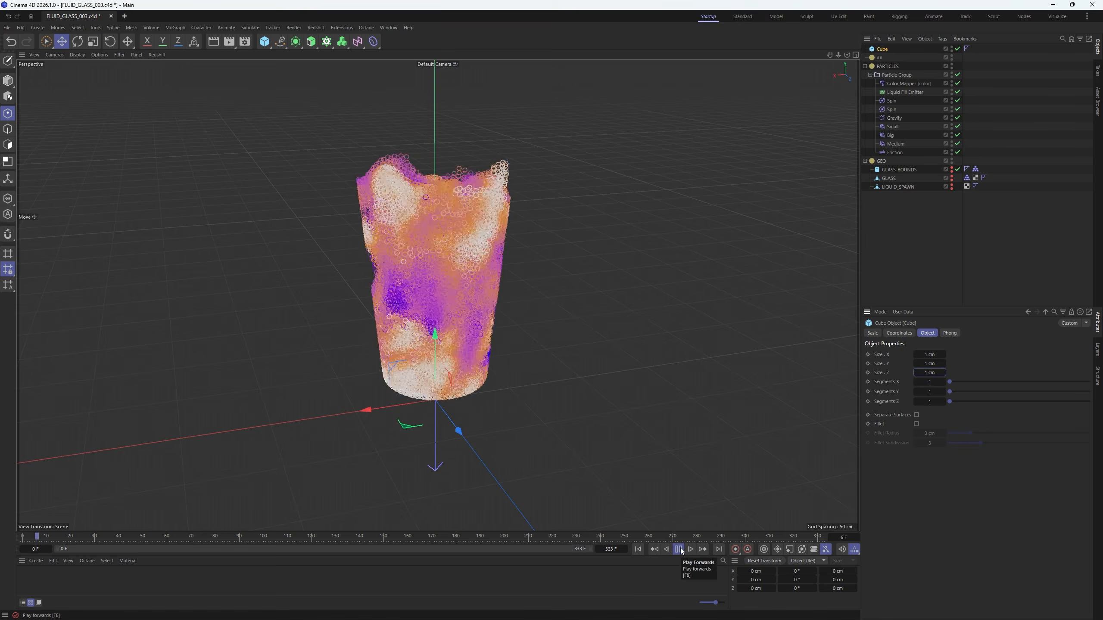
click(679, 549)
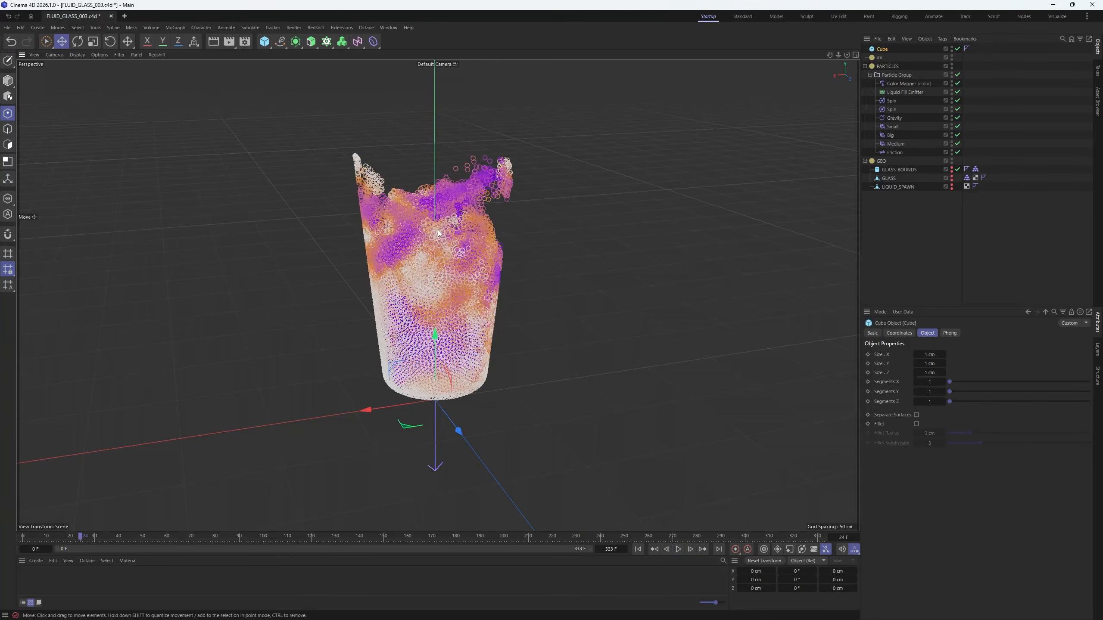
scroll(443, 244, up, 2)
scroll(443, 239, up, 4)
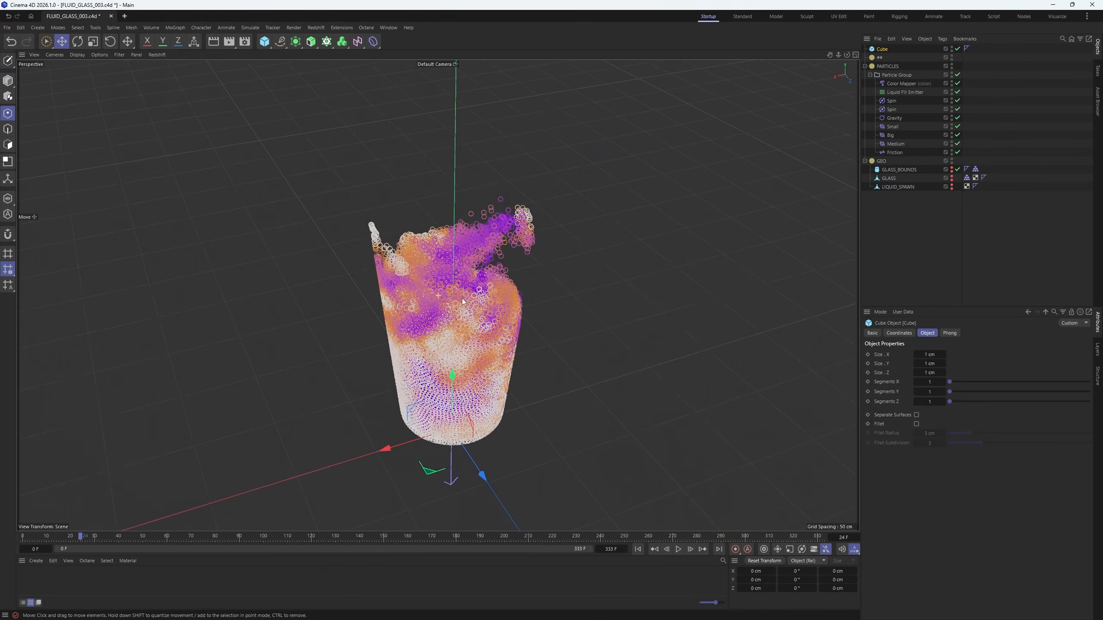
scroll(486, 252, down, 1)
- Open the Redshift RenderView beside the particles and start a live render of them
click(316, 28)
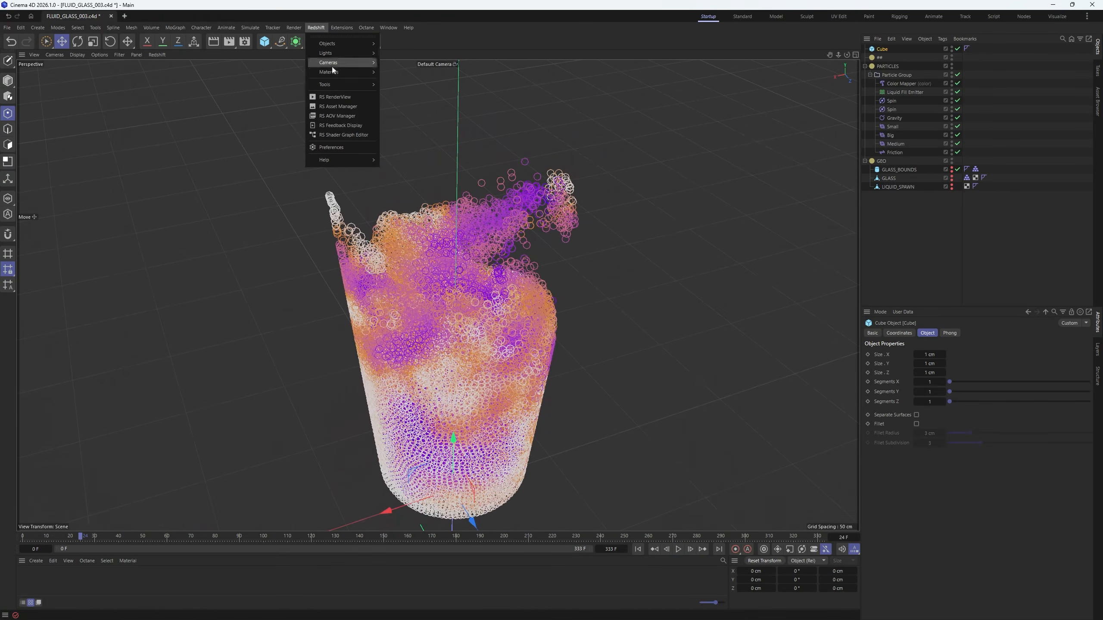
click(330, 93)
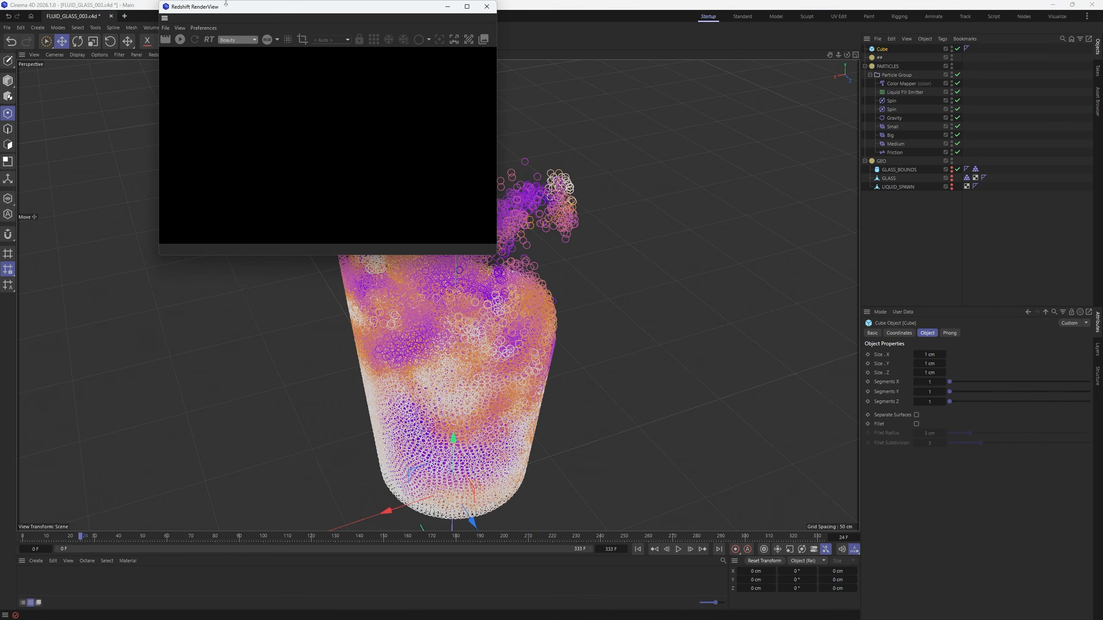
drag(228, 7, 110, 132)
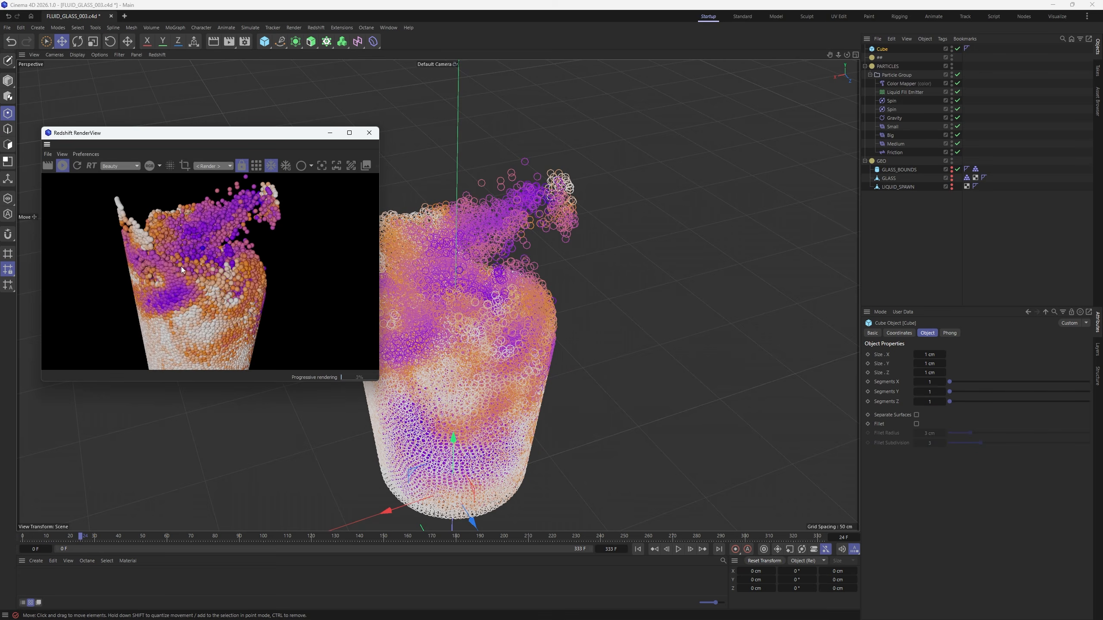
- Add a Redshift Object tag to the Particle Group and render its particles as Custom Objects using the cube
right_click(889, 75)
mouse_move(977, 191)
click(1037, 225)
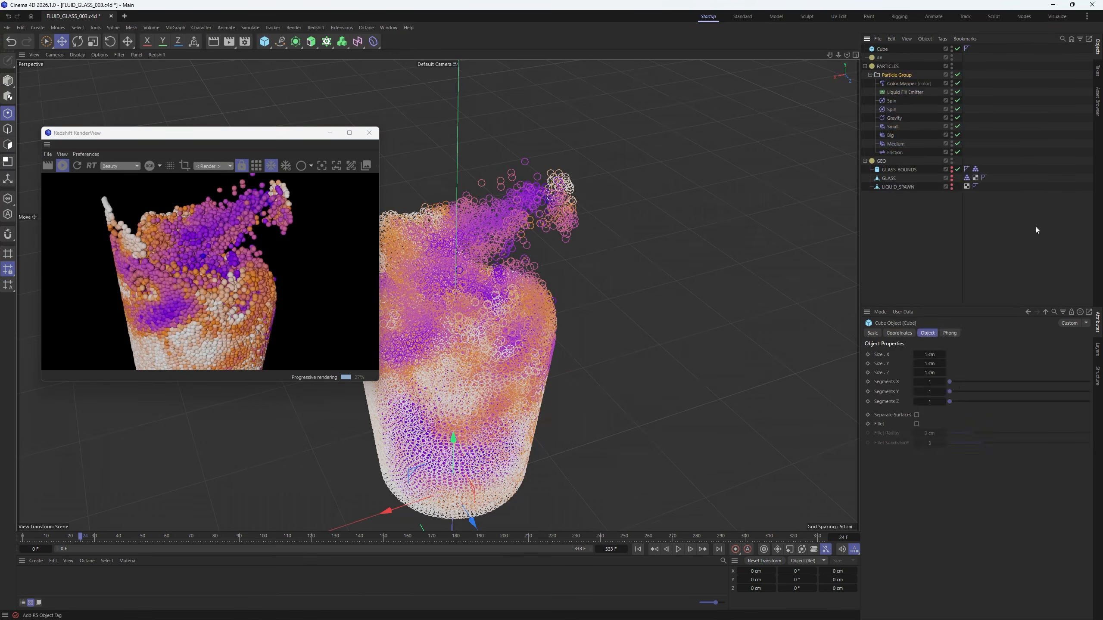
click(930, 354)
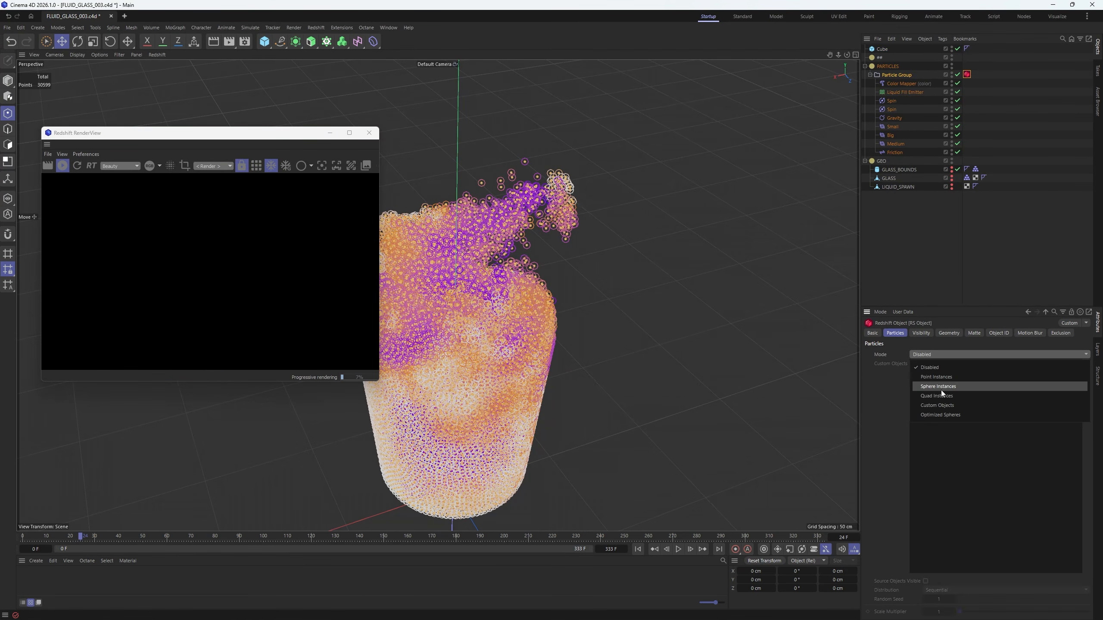
click(955, 401)
drag(882, 49, 968, 411)
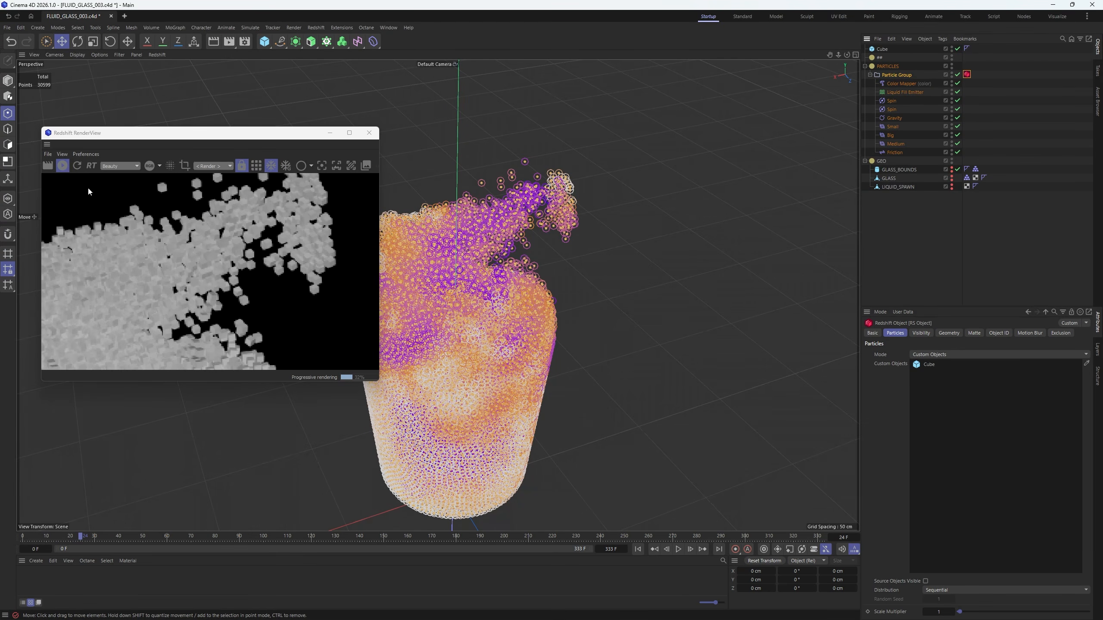
- Pause the live render, advance the simulation to about frame 58, and resume rendering
click(65, 165)
click(679, 550)
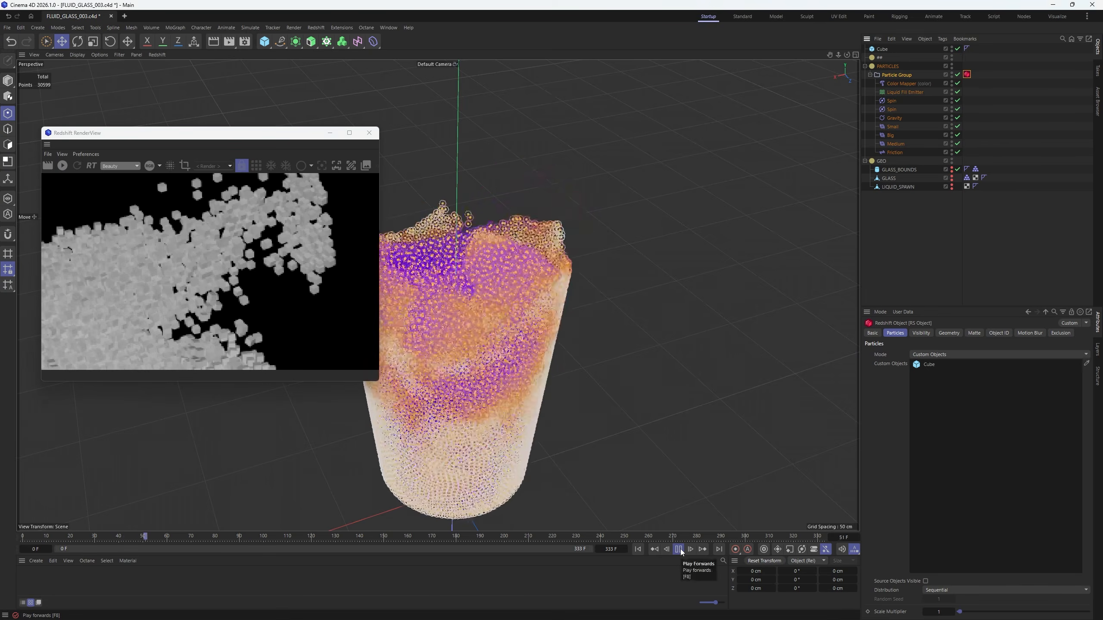
click(679, 550)
click(63, 165)
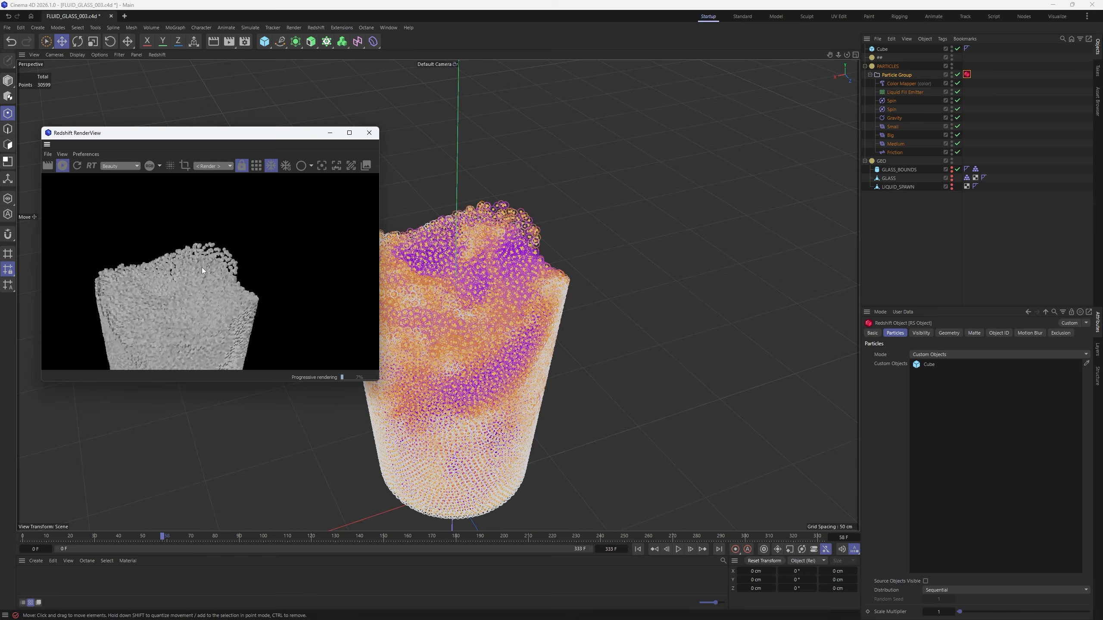
- Examine the orientation of the rendered cube particles across the glass shape from close and far
scroll(202, 270, up, 5)
scroll(221, 273, down, 5)
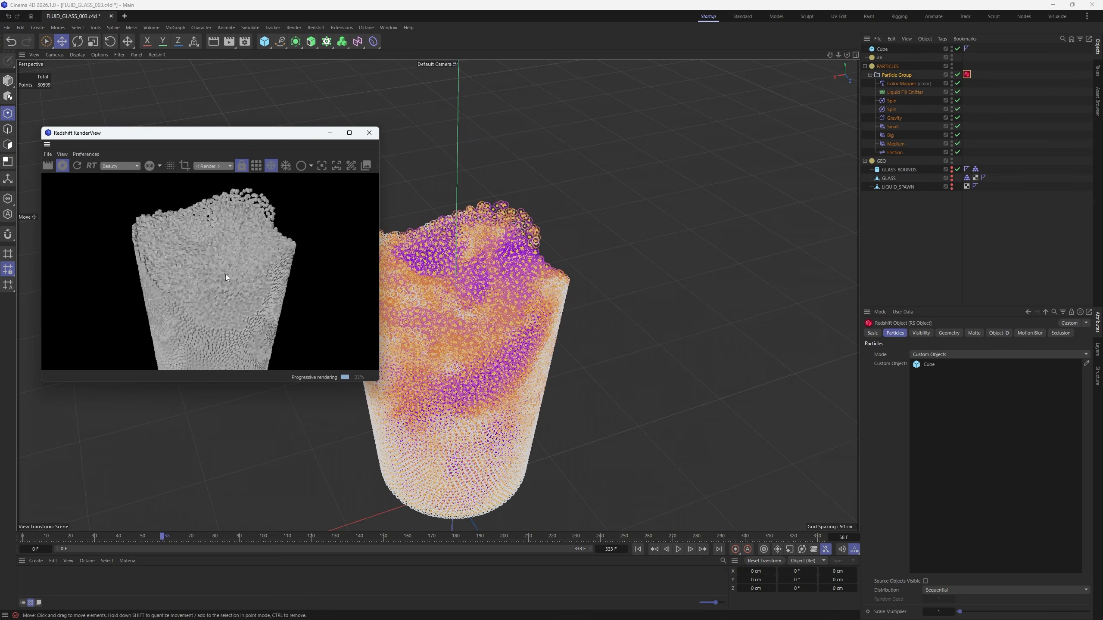
scroll(222, 333, up, 2)
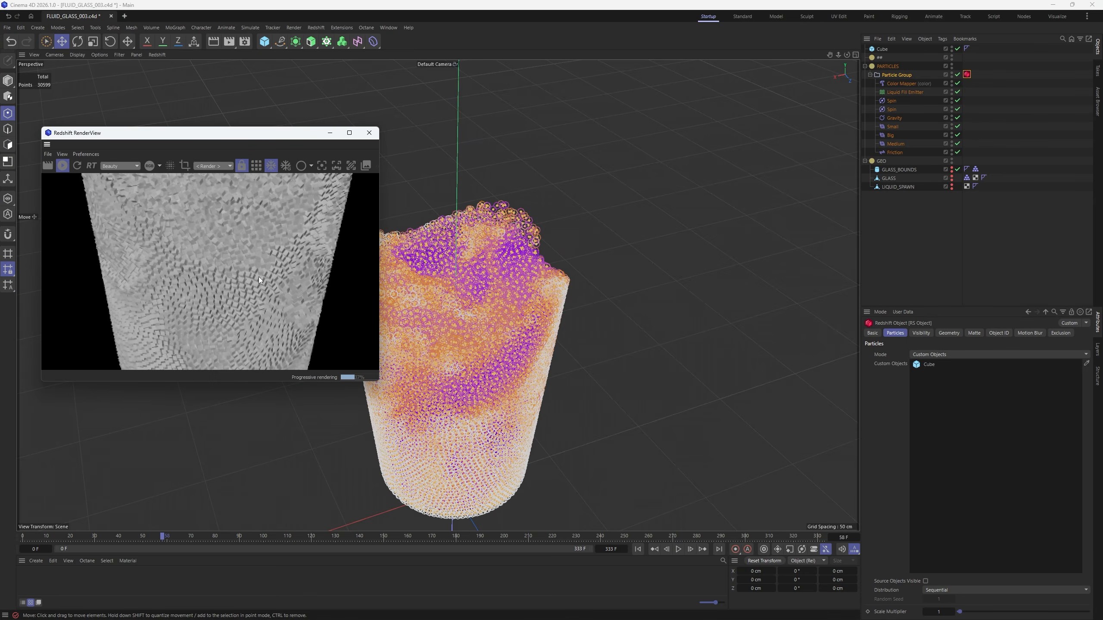
scroll(282, 285, down, 3)
scroll(306, 229, up, 3)
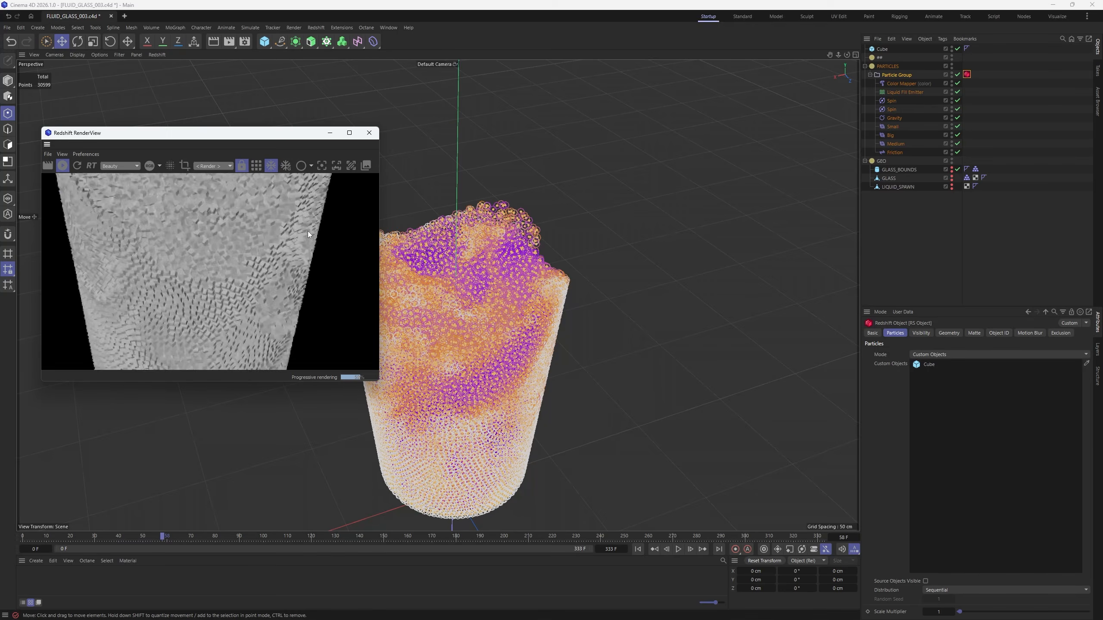
scroll(231, 227, down, 3)
scroll(224, 209, down, 1)
scroll(226, 211, up, 1)
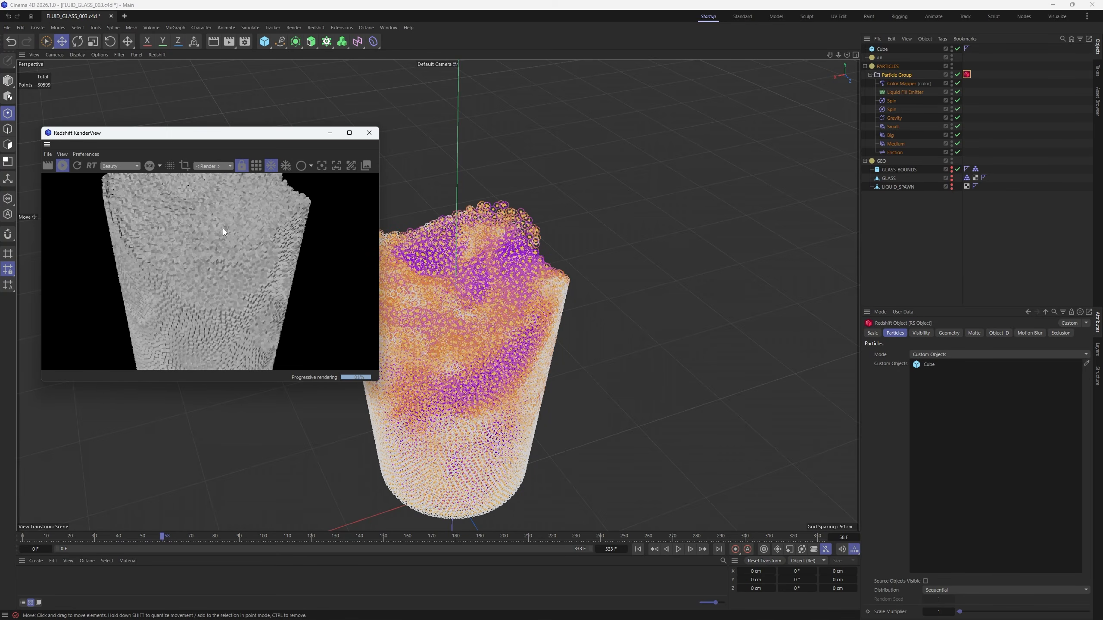
- Stop the live render and set the vector-based Spin modifier's Spin Vector to Random
click(64, 169)
click(63, 169)
click(891, 109)
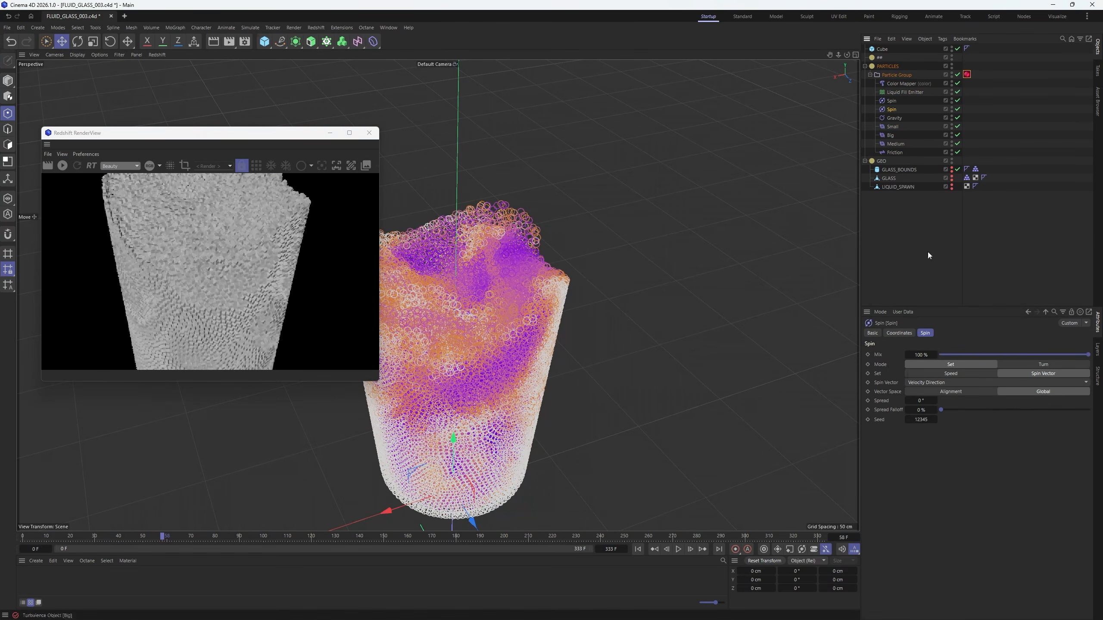
click(922, 383)
click(914, 415)
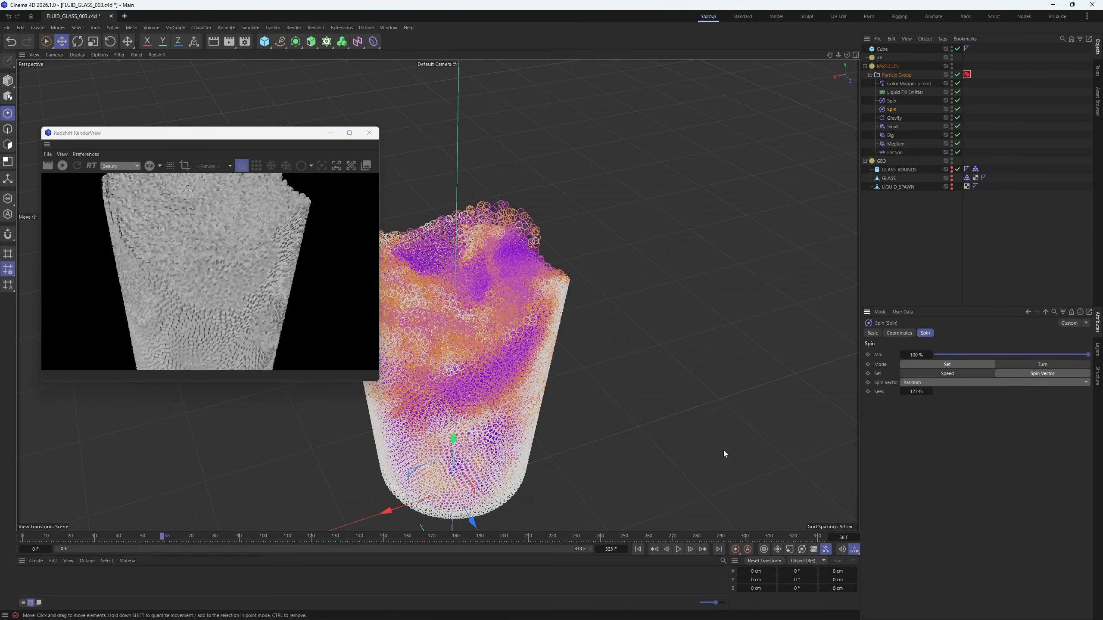
- Restart the simulation, stop it at about frame 24, and inspect the rendered cubes' varied rotation in a live render
key(shift+f)
click(677, 550)
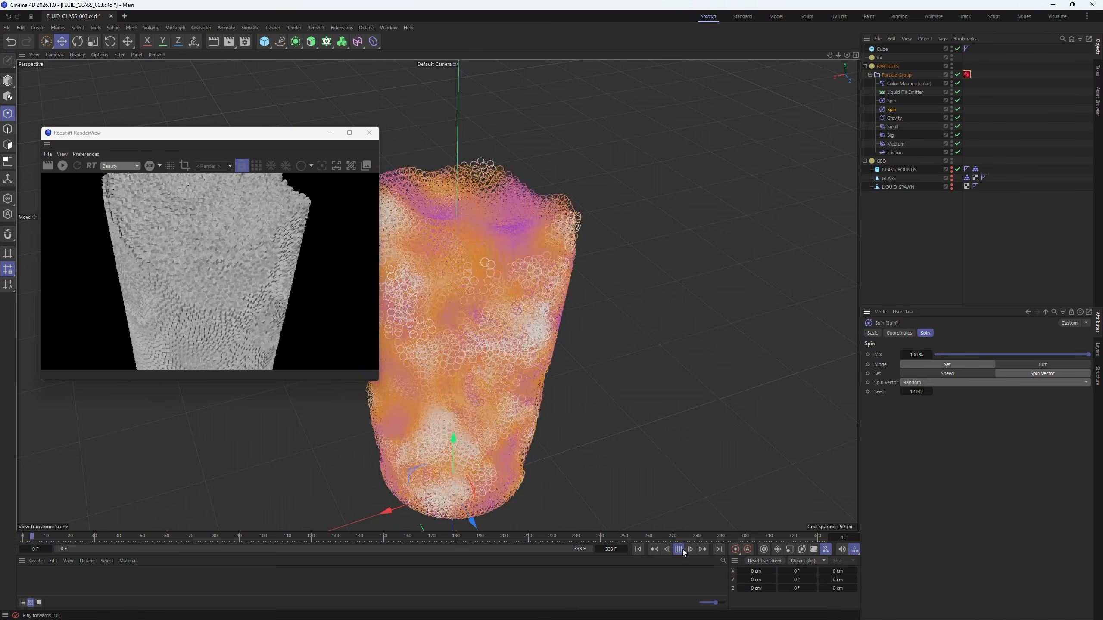
click(679, 550)
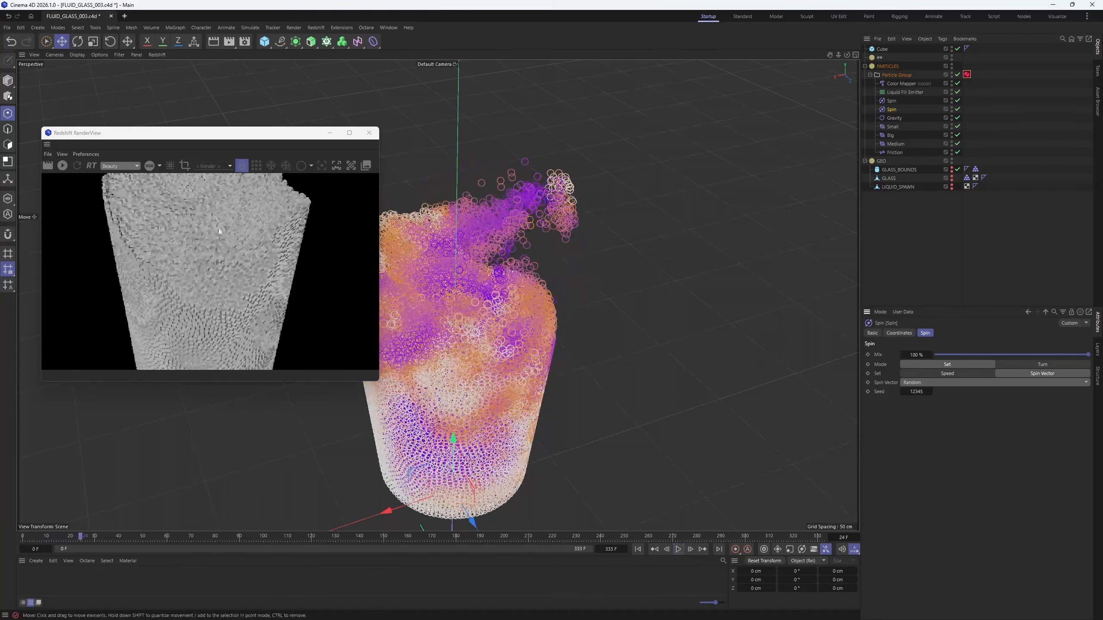
click(63, 165)
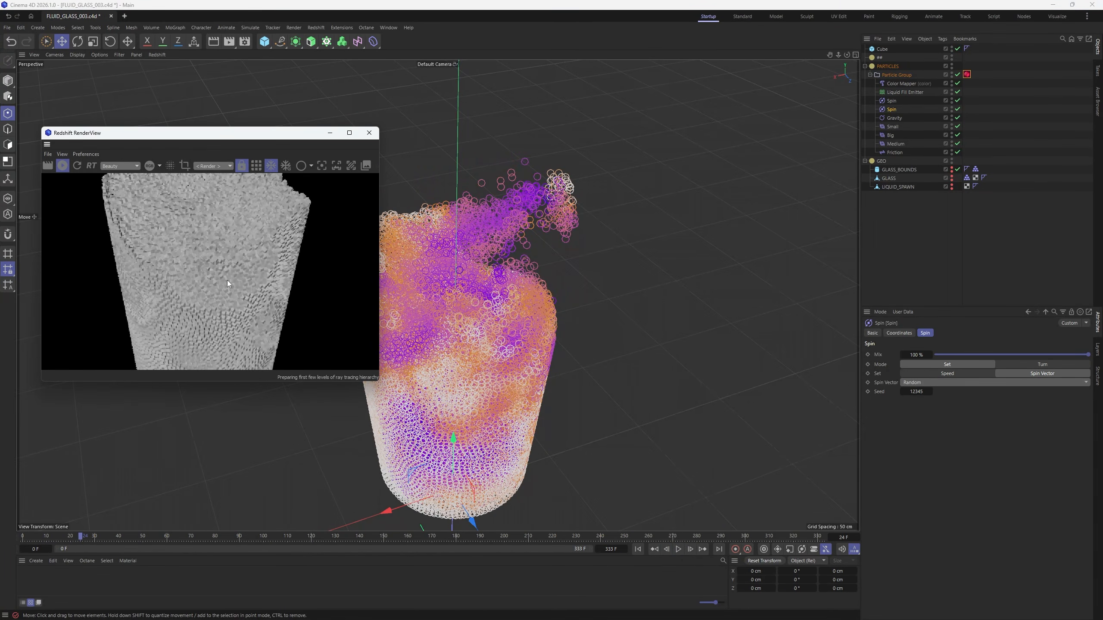
scroll(219, 252, up, 2)
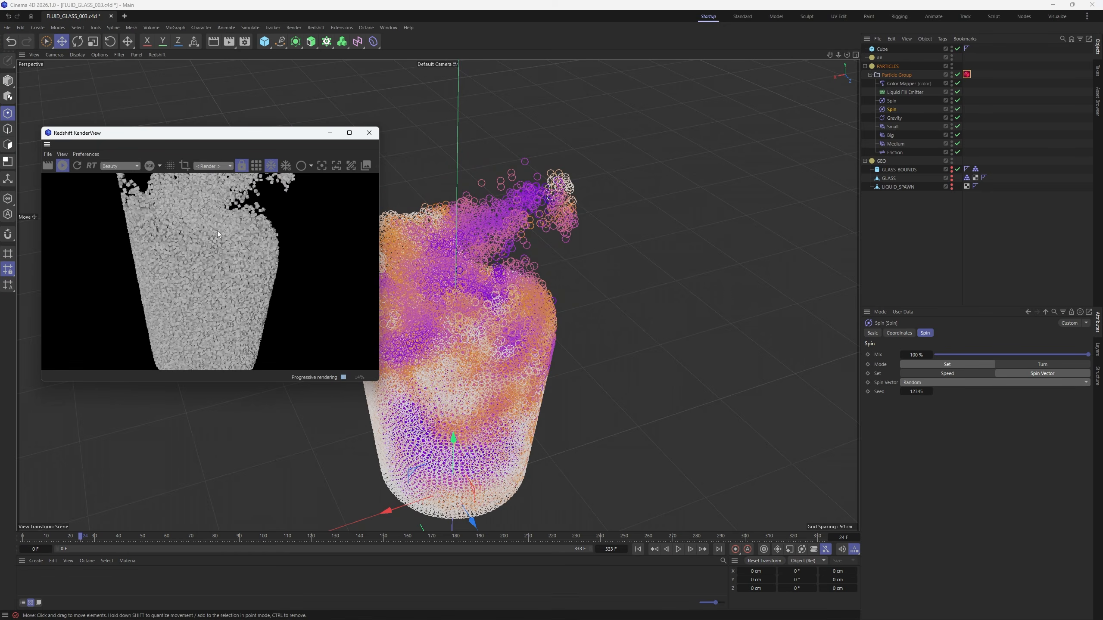
scroll(201, 216, down, 3)
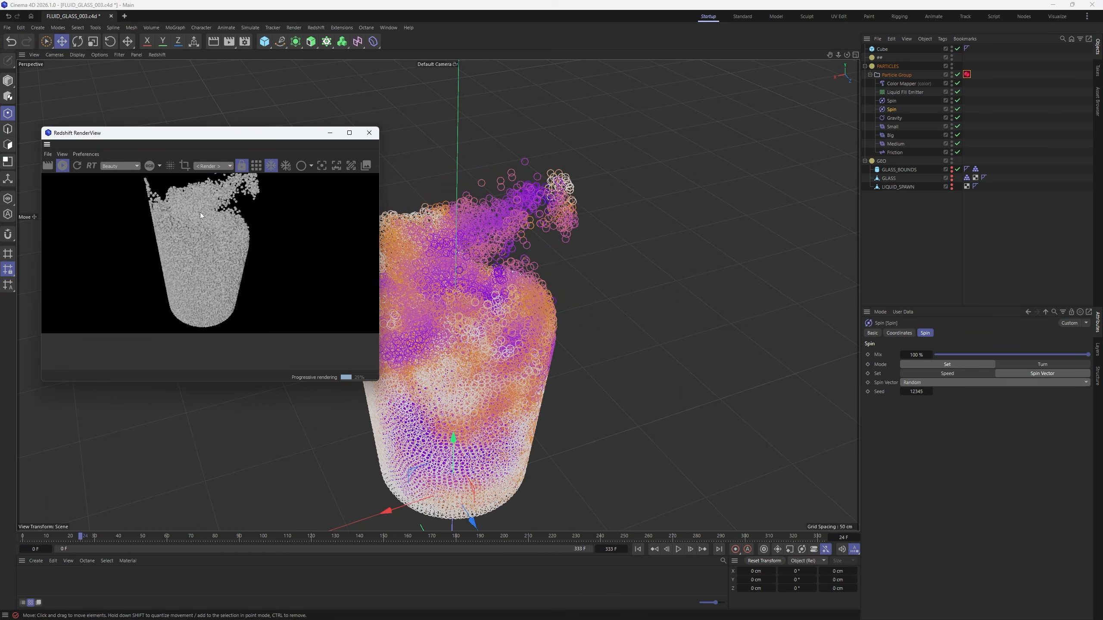
scroll(200, 212, up, 2)
- Advance the simulation to about frame 57 and inspect the cubes' rotation in the restarted live render
click(678, 549)
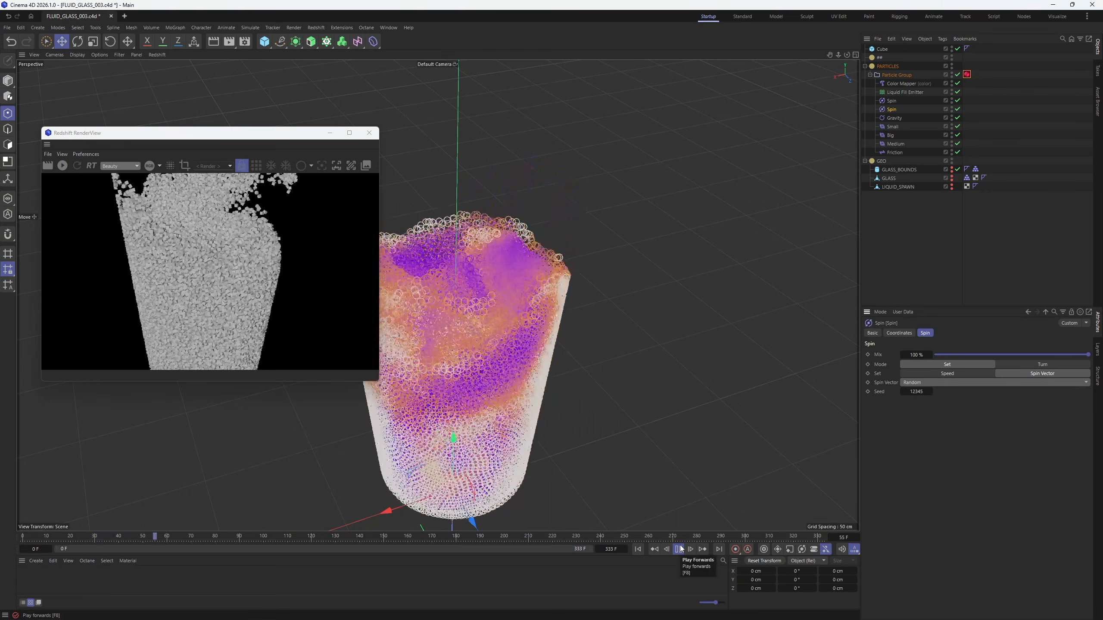
click(678, 549)
click(62, 165)
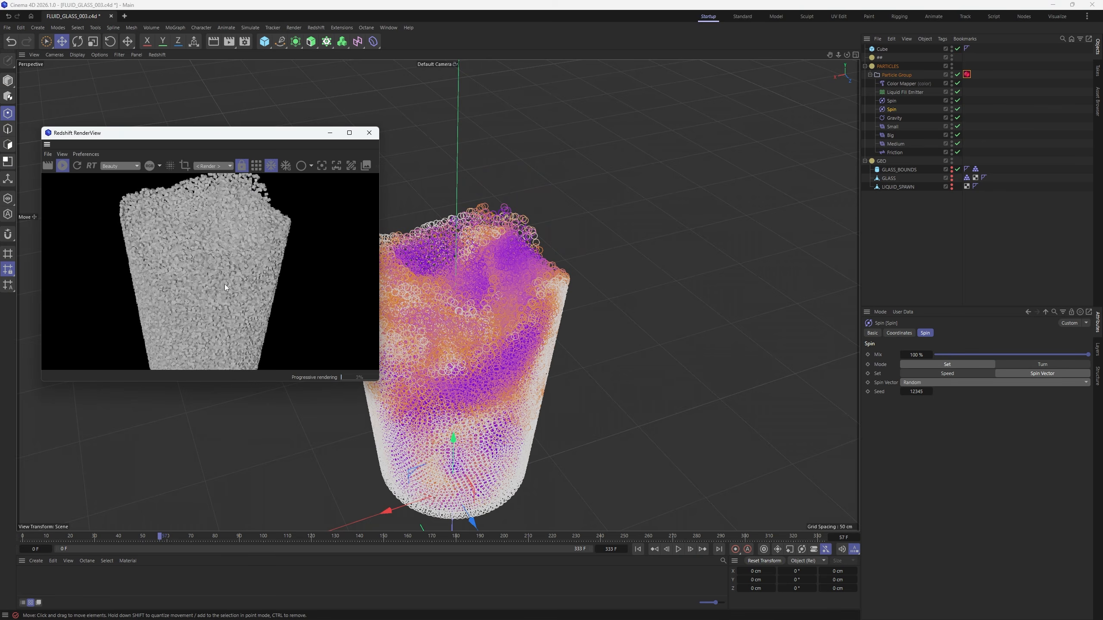
scroll(207, 280, down, 2)
scroll(194, 195, up, 1)
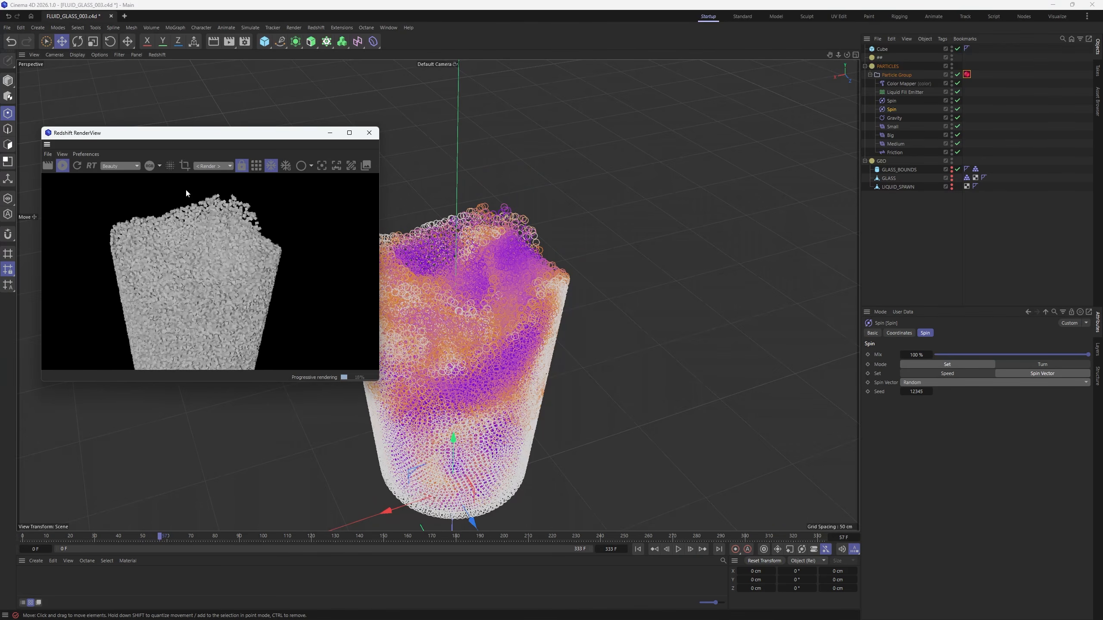
- Close the Redshift RenderView and delete the cube from the scene
click(370, 133)
click(883, 49)
key(Delete)
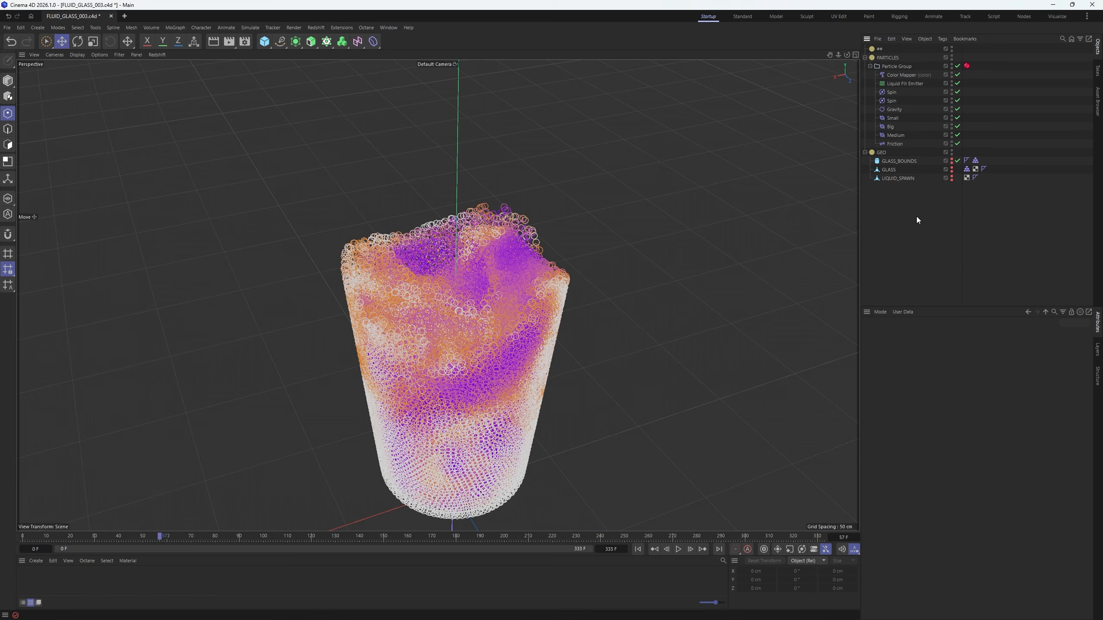
- Review the settings of both Spin modifiers, including the available Spin Vector options
click(891, 92)
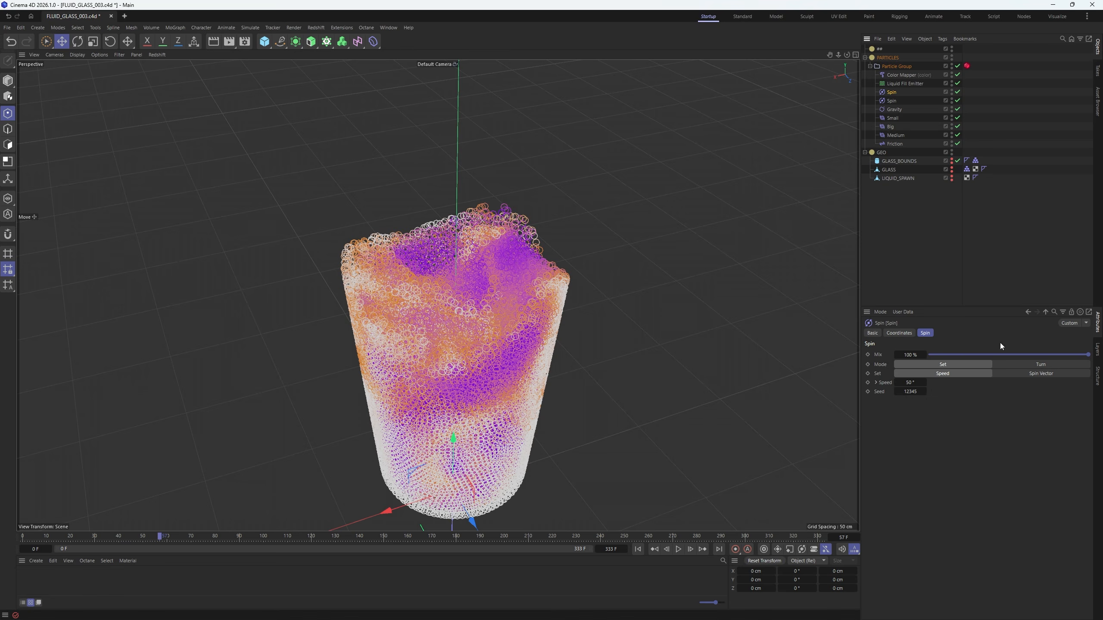
click(891, 100)
click(942, 384)
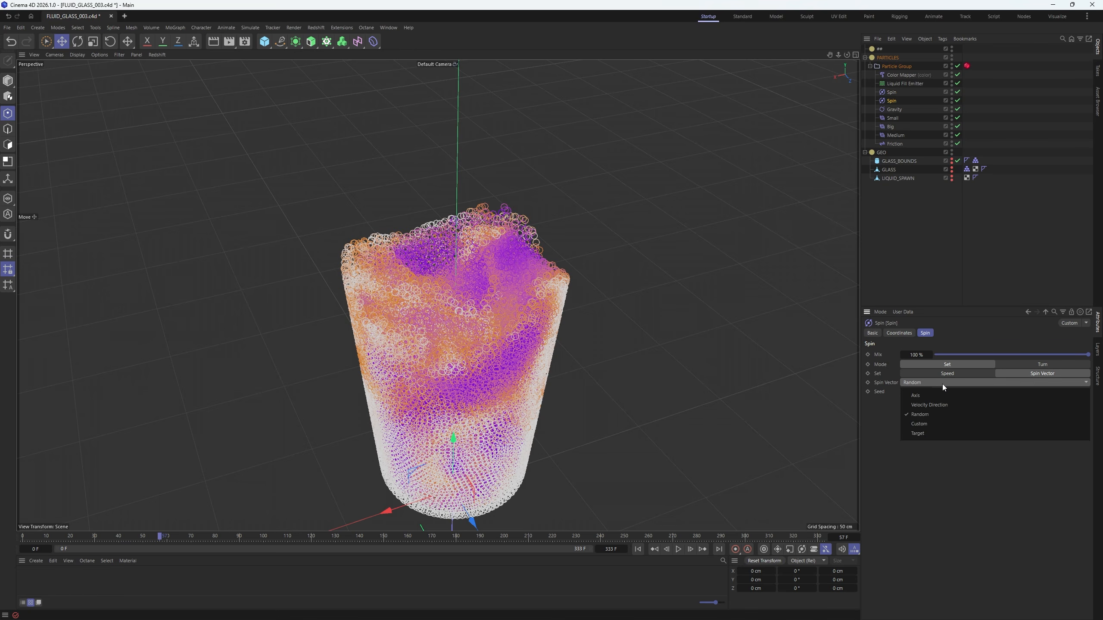
click(942, 384)
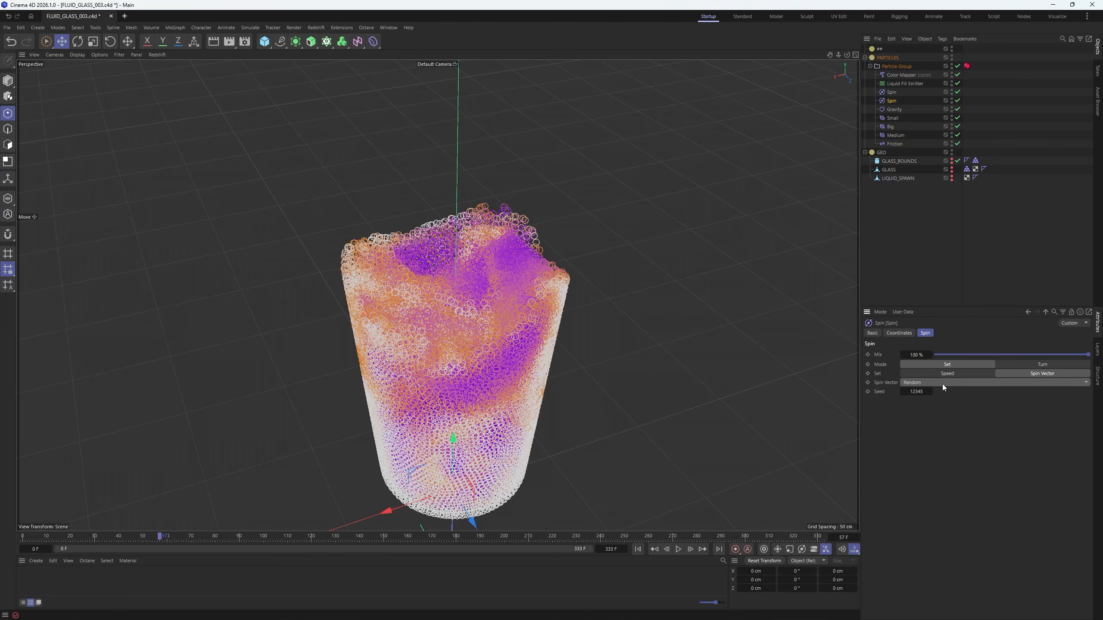
- Cache the Particle Group object to the Alembic file fluid_glass_001_Particle Group_v0.abc
click(897, 66)
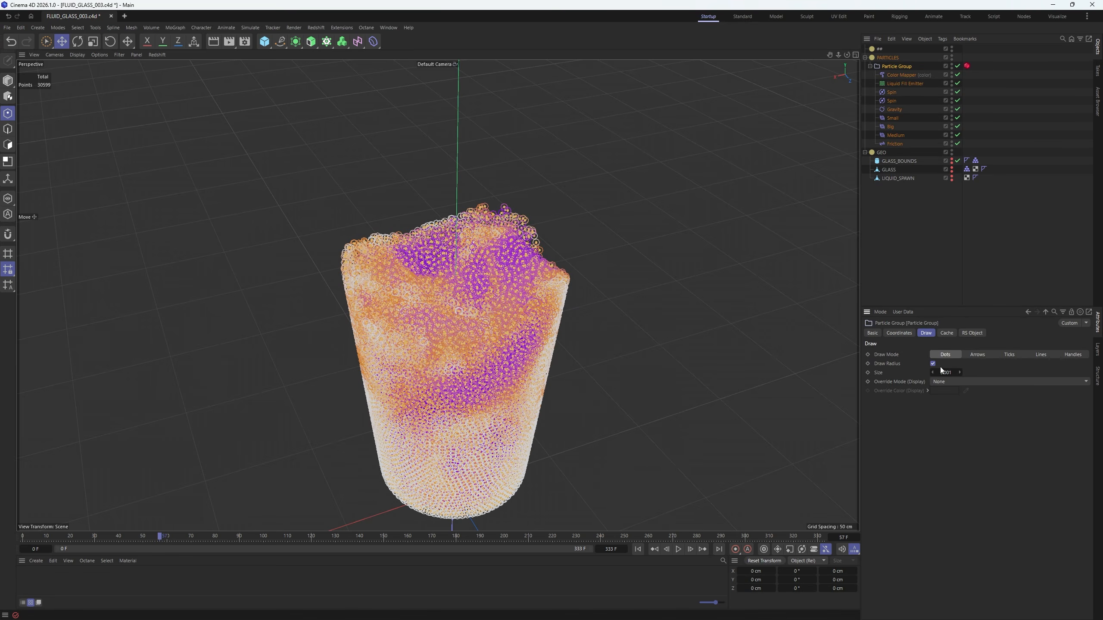
click(947, 332)
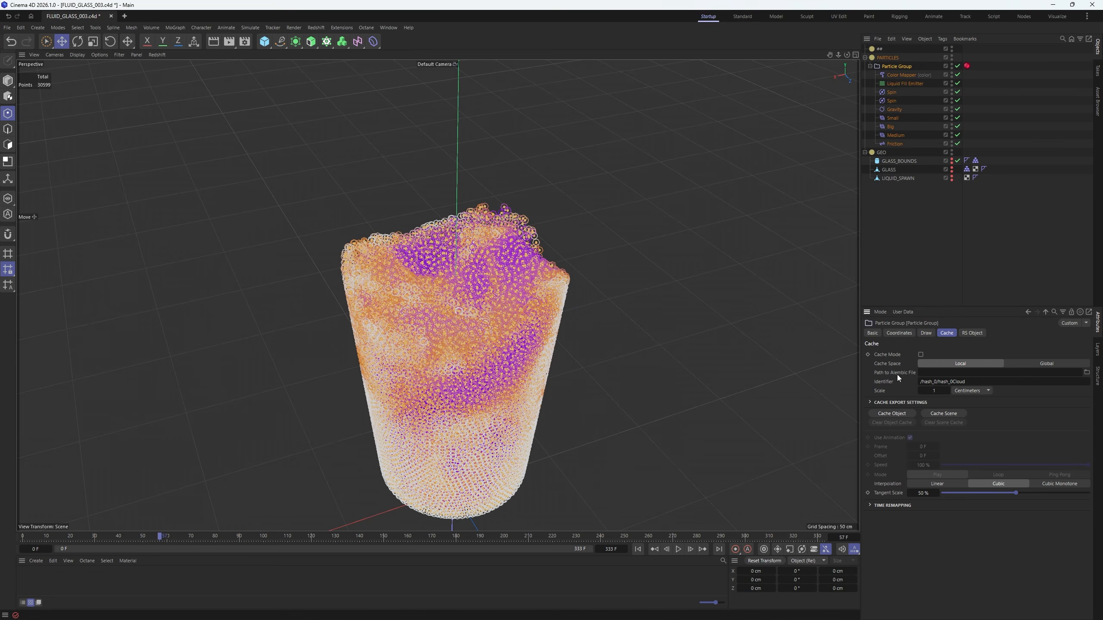
click(894, 413)
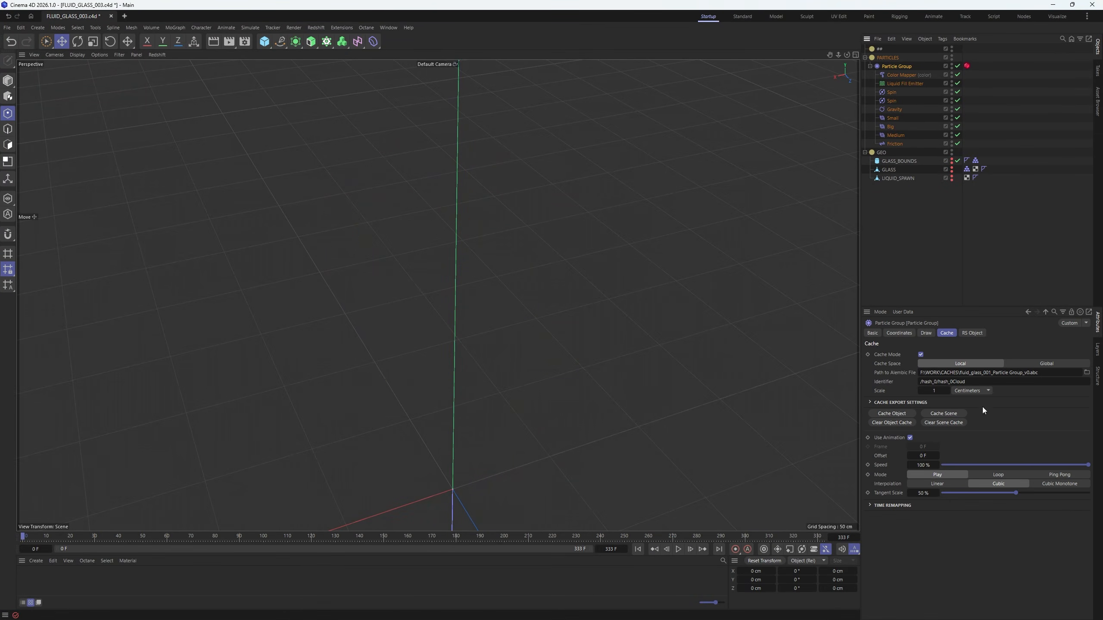
- Reveal the cache's Time Remapping curve and play the cached particles through to about frame 135
click(876, 508)
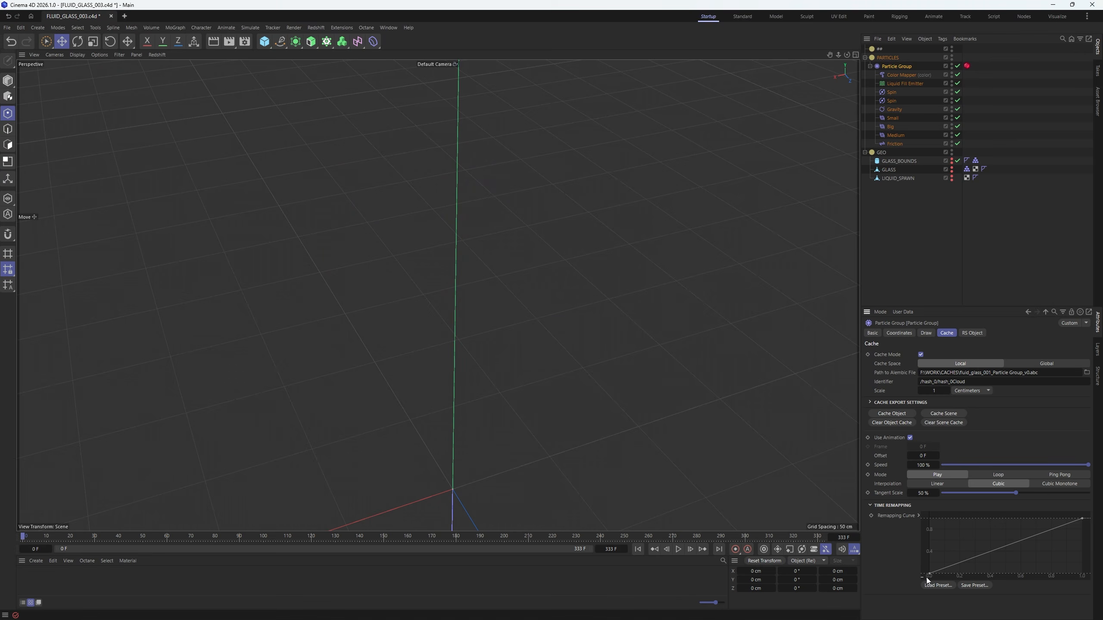
click(678, 549)
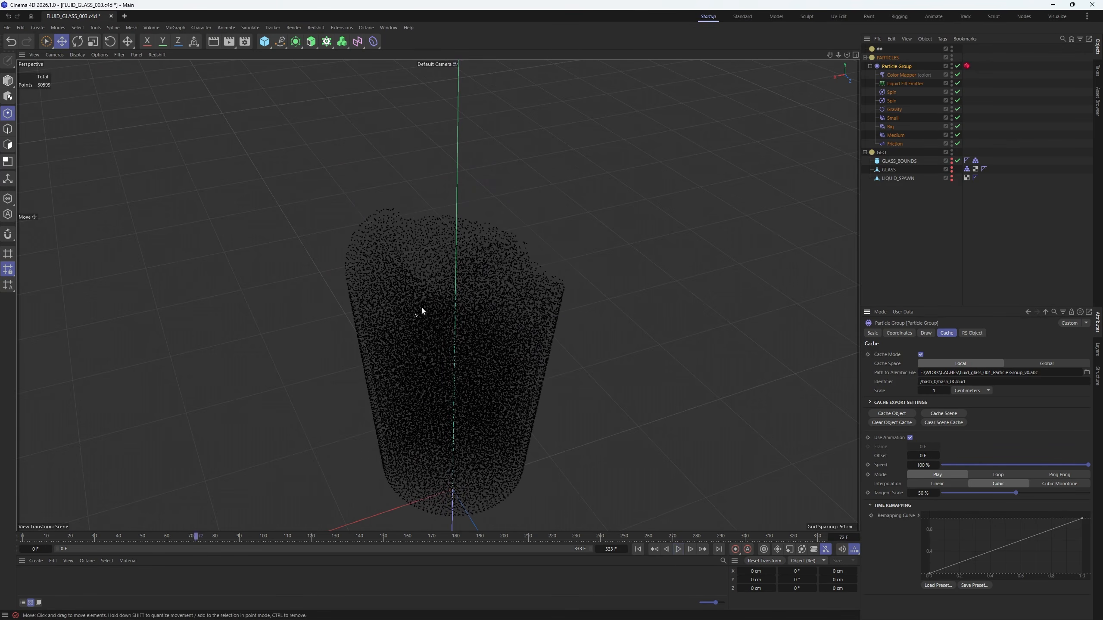
click(679, 550)
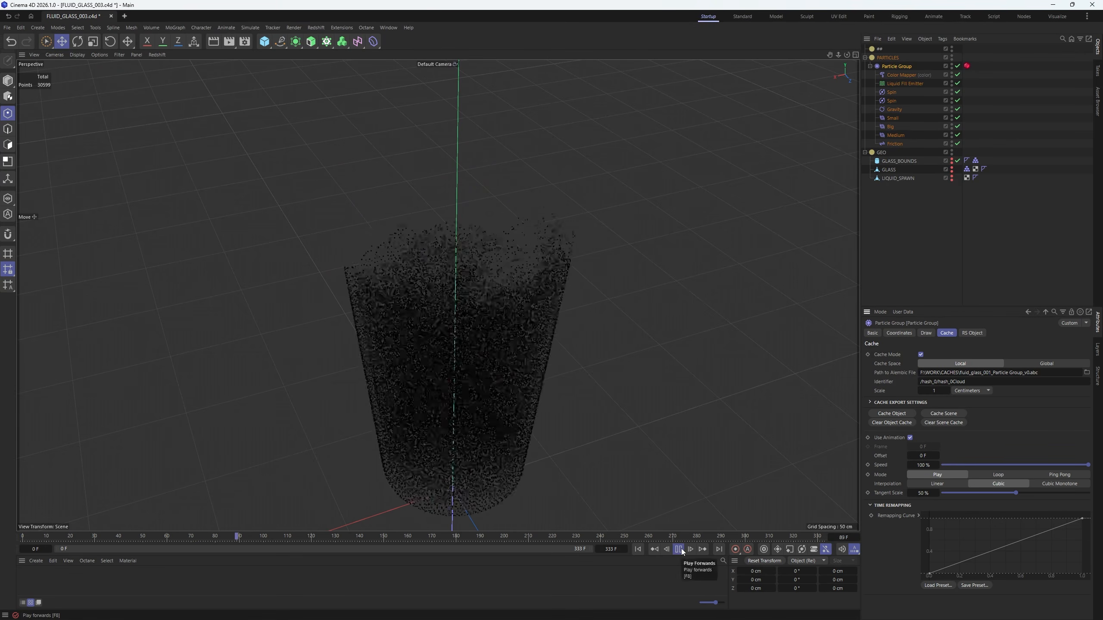
click(679, 549)
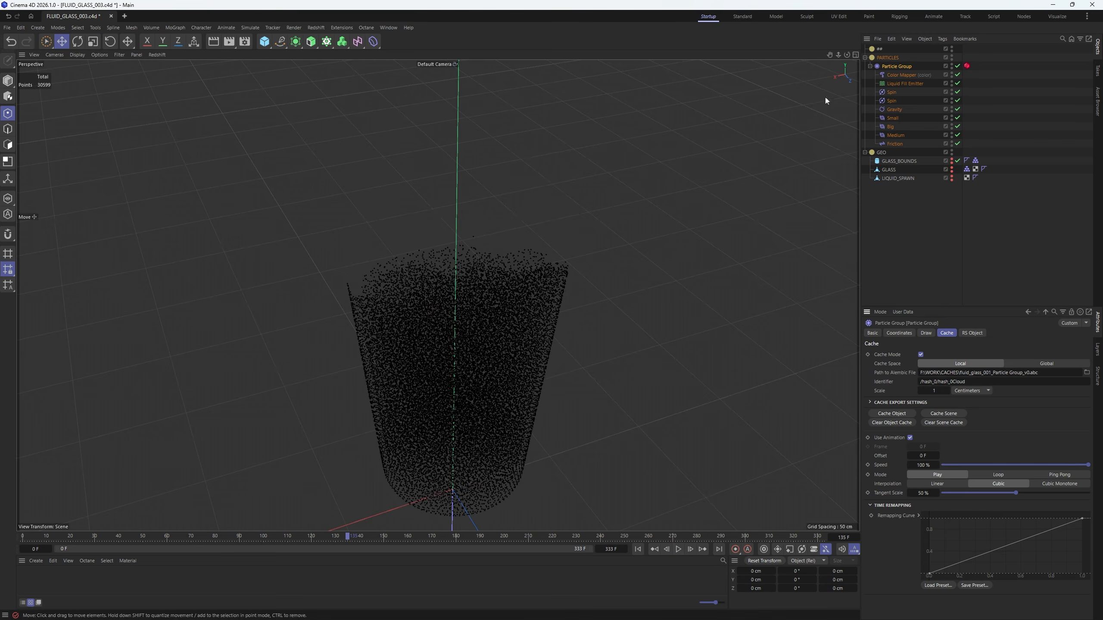
- View the cached particles from a lower angle and check the particle settings of the Redshift Object tag
drag(838, 55, 879, 55)
click(953, 250)
click(896, 67)
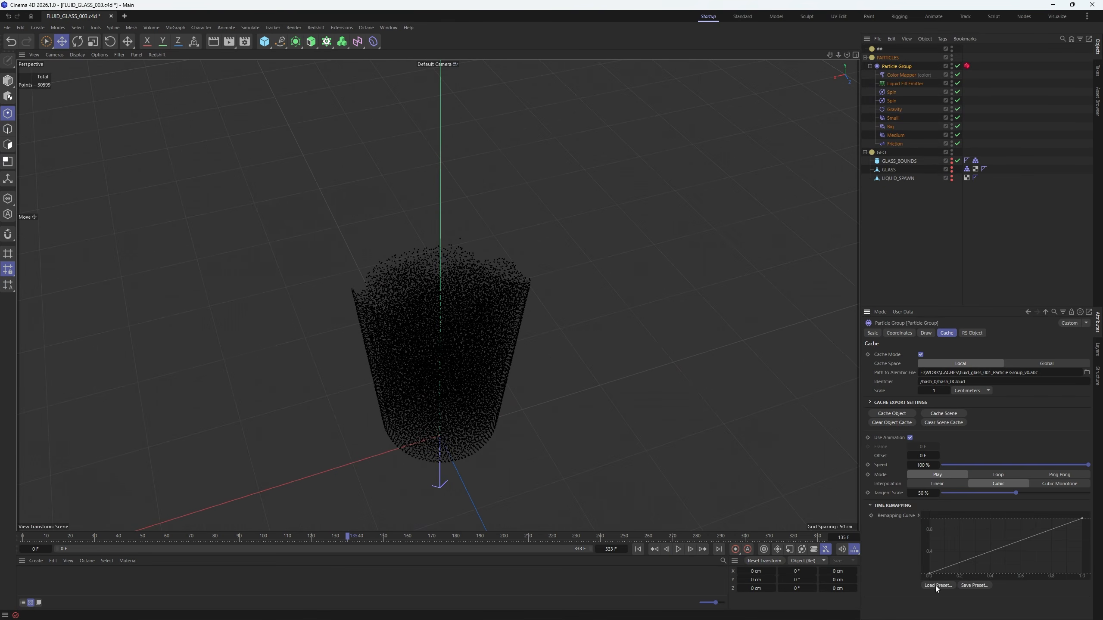
click(930, 575)
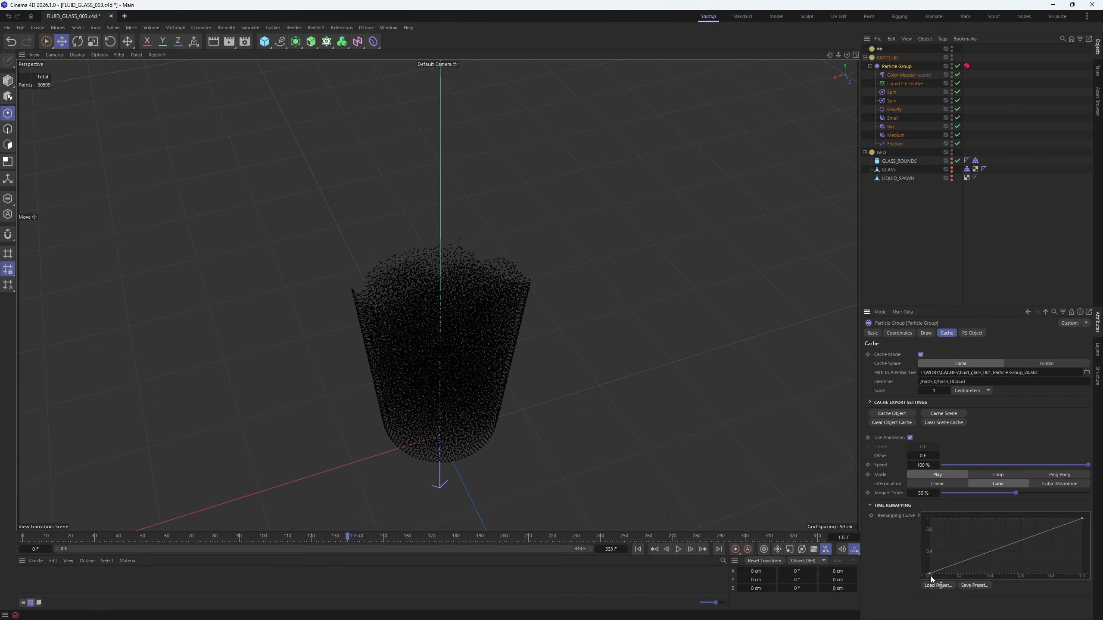
click(984, 234)
mouse_move(847, 55)
mouse_down()
mouse_move(847, 24)
mouse_move(847, 41)
mouse_up()
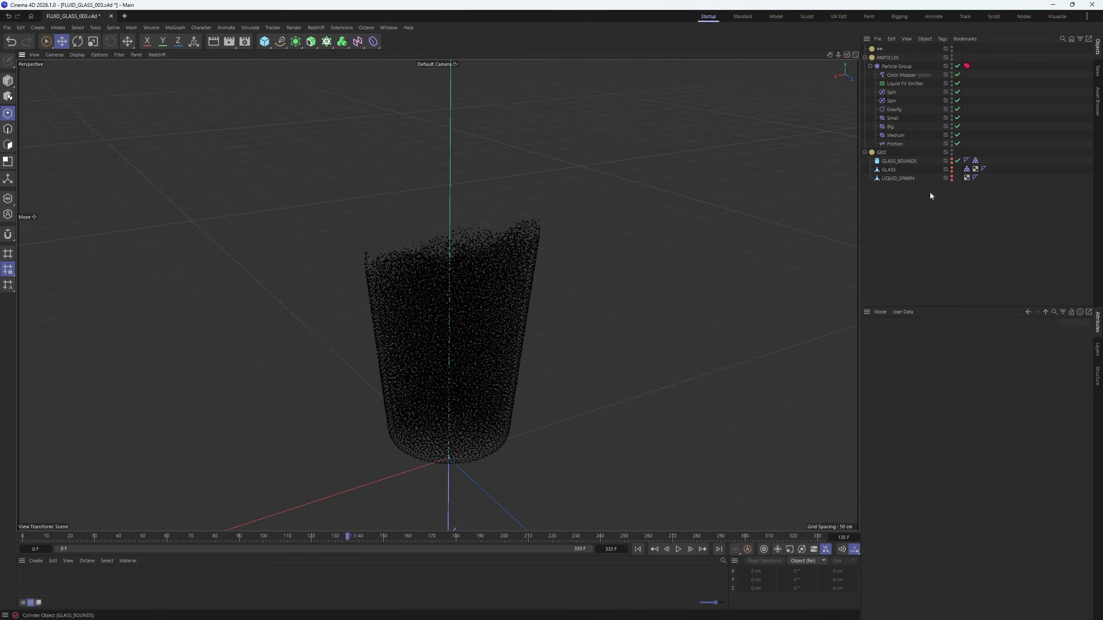
click(967, 66)
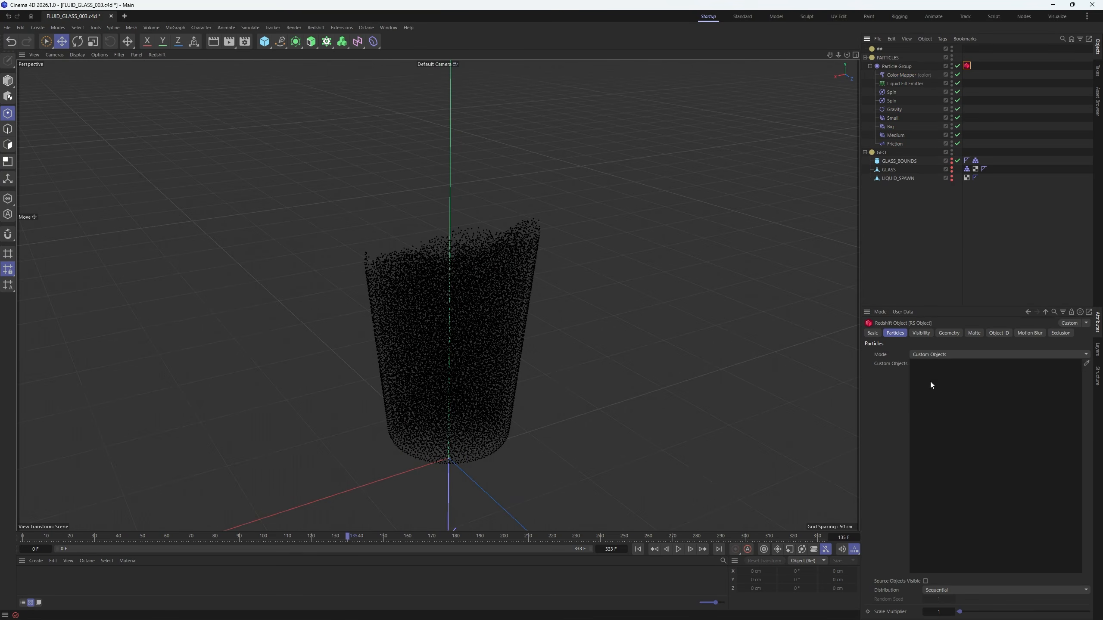
- Raise the start point of the Particle Group's cache remapping curve to about 0.09 and open the curve in a large separate window
click(945, 332)
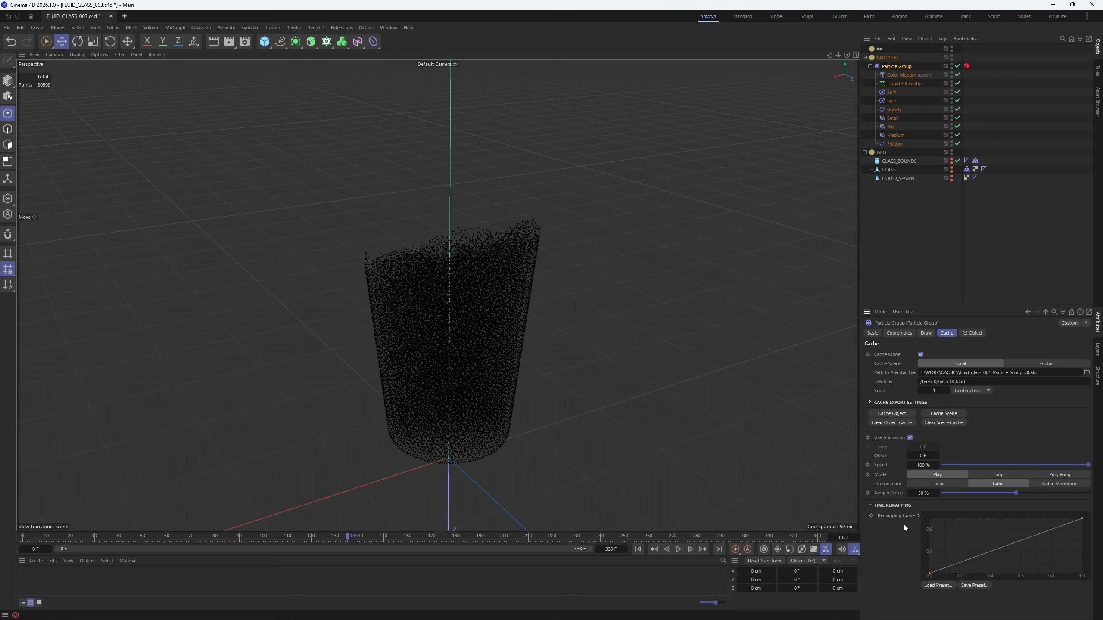
drag(933, 574, 928, 569)
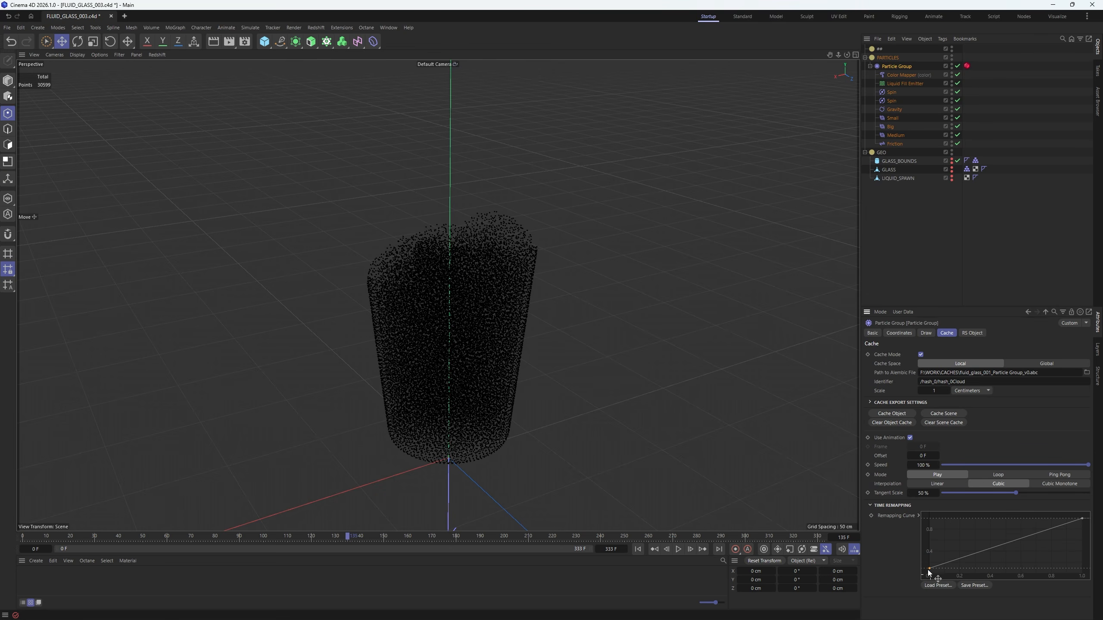
right_click(1085, 523)
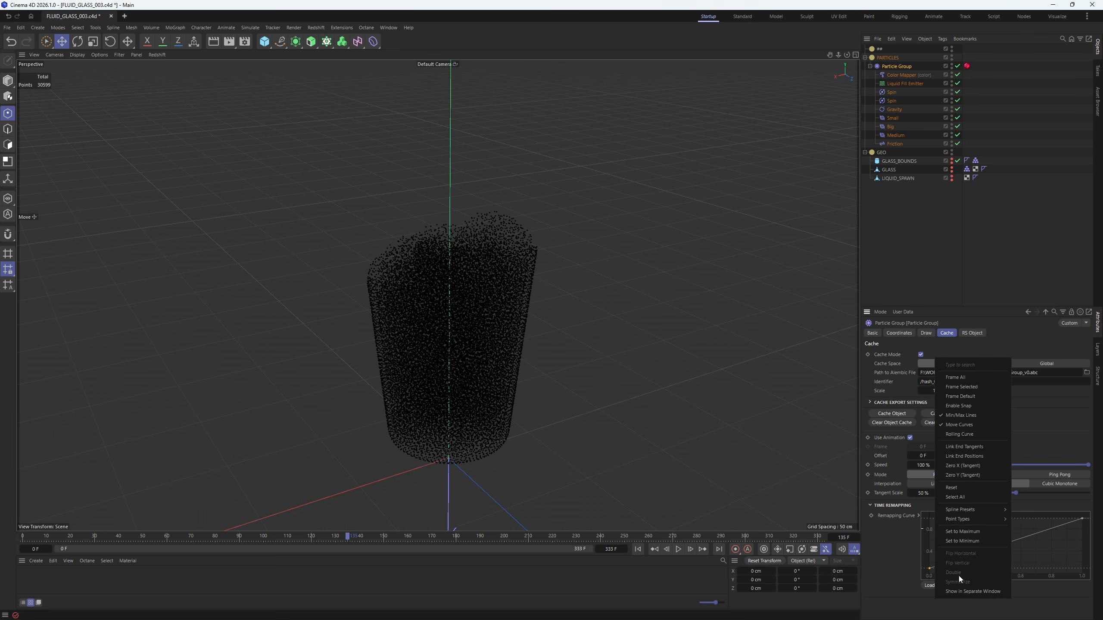
click(961, 587)
drag(784, 344, 574, 91)
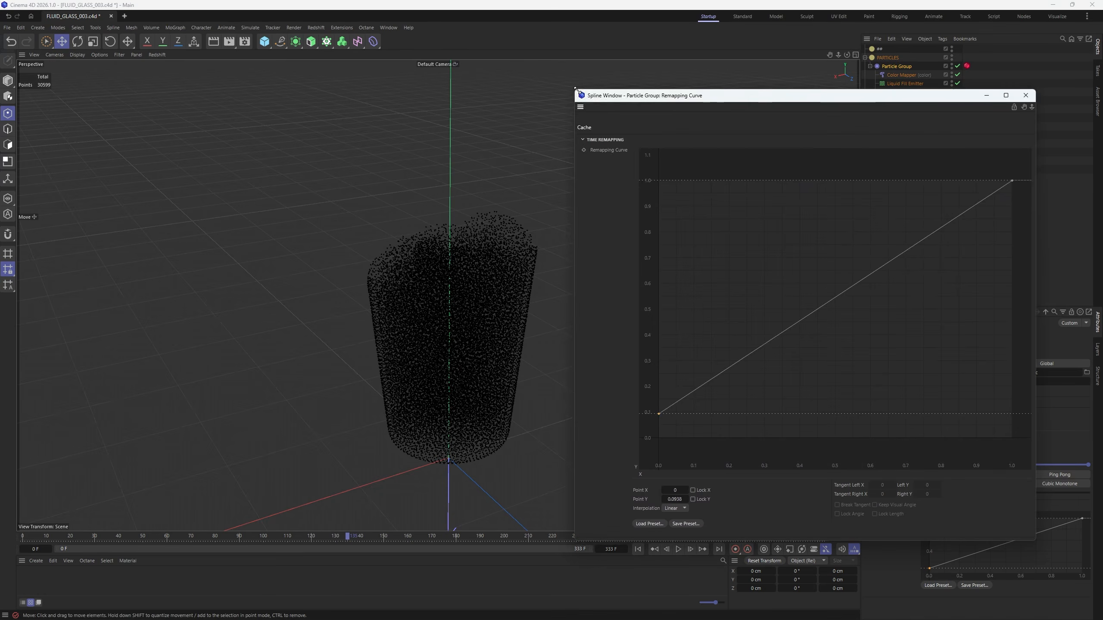
- Change all points of the remapping curve to Spline interpolation and move the curve window clear of the timeline
key(ctrl+a)
right_click(1012, 183)
mouse_move(1038, 339)
click(985, 343)
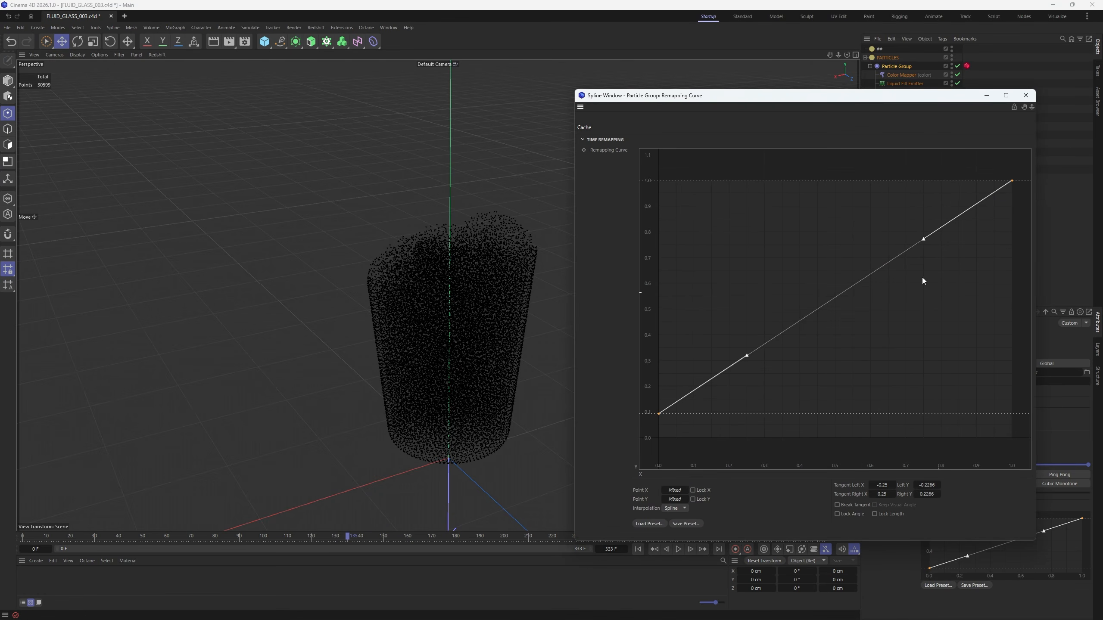
drag(737, 97, 754, 46)
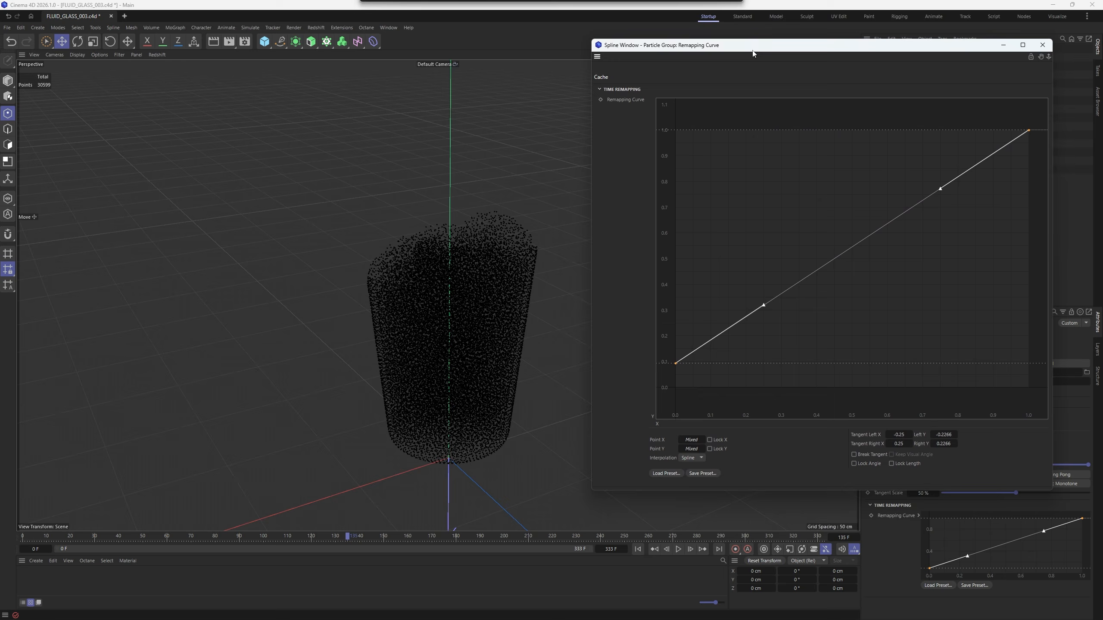
- Set the project's end frame to 150
double_click(611, 549)
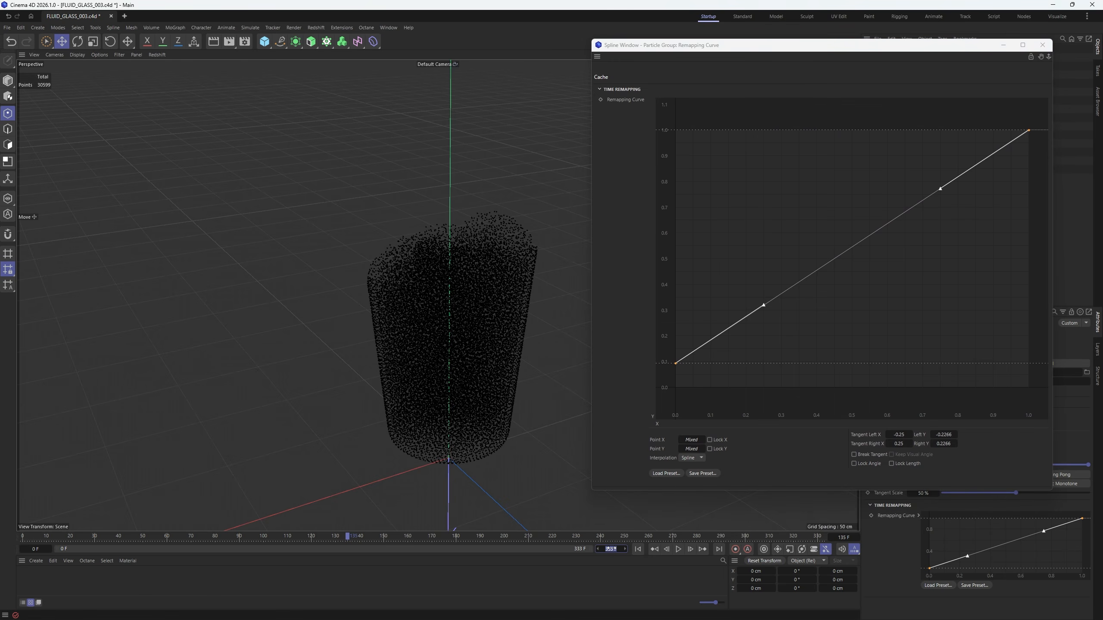
text(150)
key(Return)
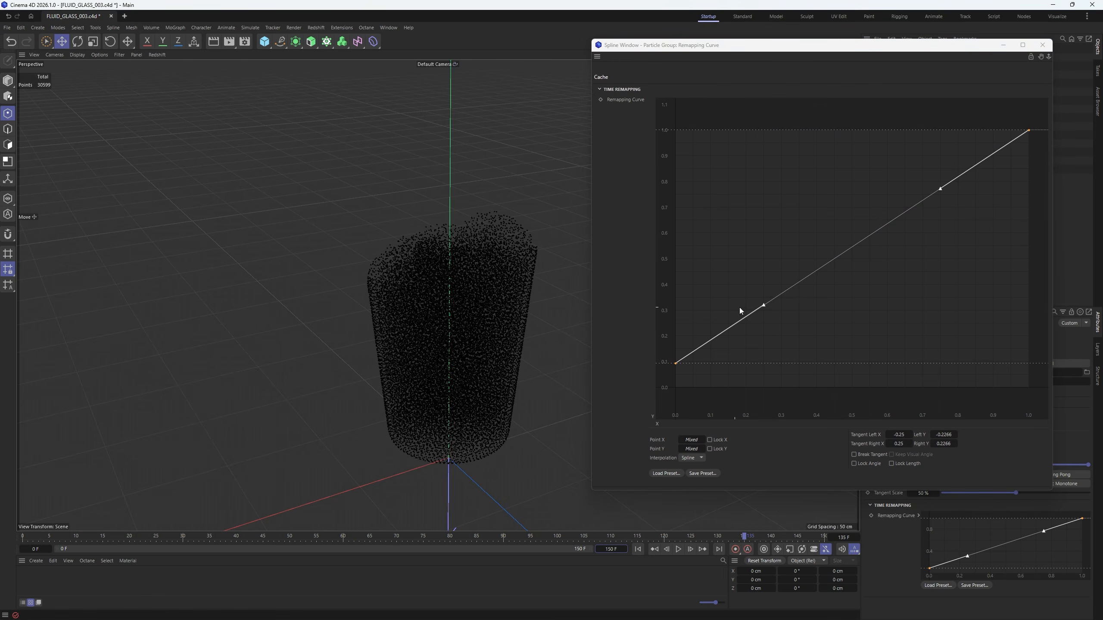
- Adjust the remapping curve's start point to about 0.12, checking the particles near the first frame
click(684, 355)
drag(667, 381, 648, 342)
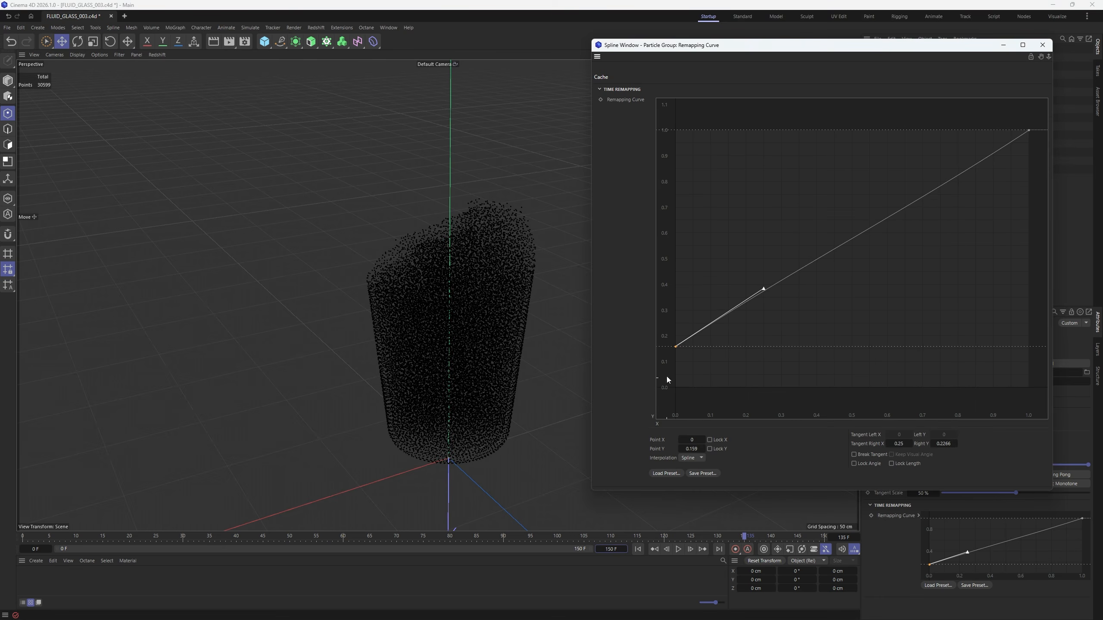
click(29, 538)
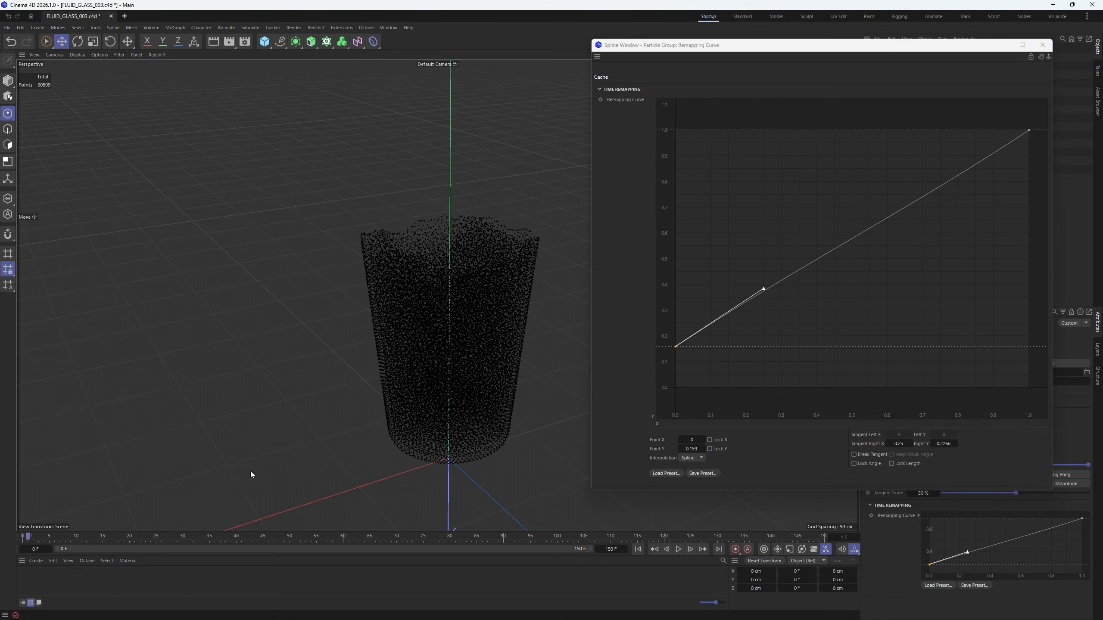
mouse_move(677, 348)
mouse_down()
mouse_move(664, 395)
mouse_move(669, 359)
mouse_up()
- Add a point to the remapping curve at about X 0.20, Y 0.24 and give the start point a short, steep tangent
mouse_move(763, 300)
mouse_down()
mouse_move(669, 326)
mouse_move(721, 297)
mouse_move(756, 318)
mouse_up()
ctrl+click(751, 290)
click(675, 357)
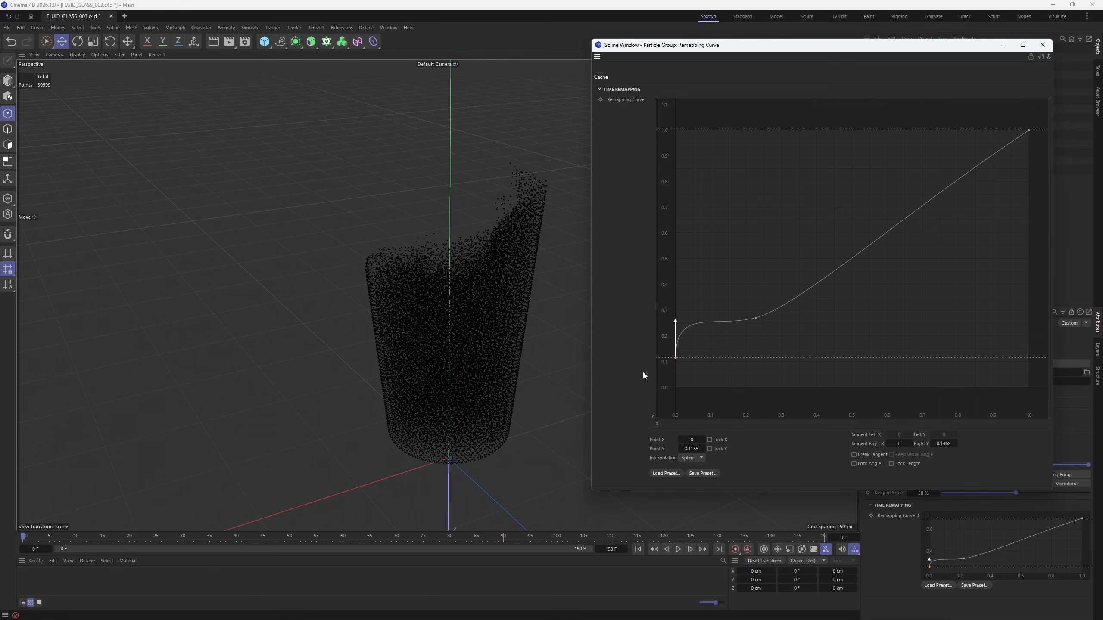
drag(675, 322, 679, 349)
drag(755, 318, 743, 326)
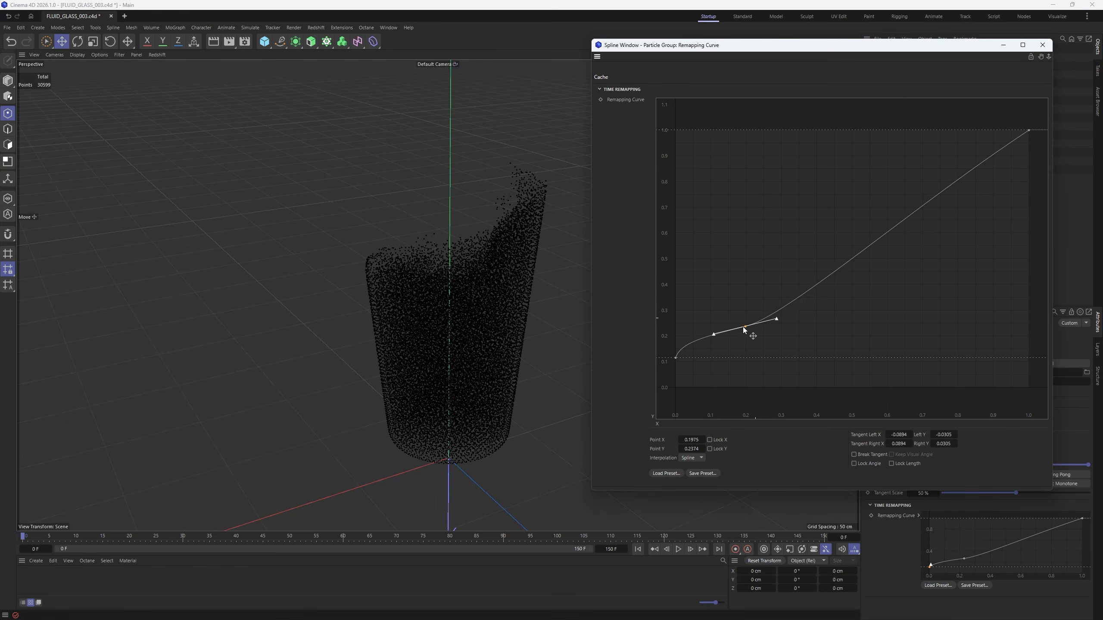
- Add two points to the remapping curve at about X 0.44, Y 0.38 and X 0.68, Y 0.52, with shallow tangents
ctrl+click(822, 283)
mouse_move(820, 283)
mouse_down()
mouse_move(838, 288)
mouse_move(804, 292)
mouse_up()
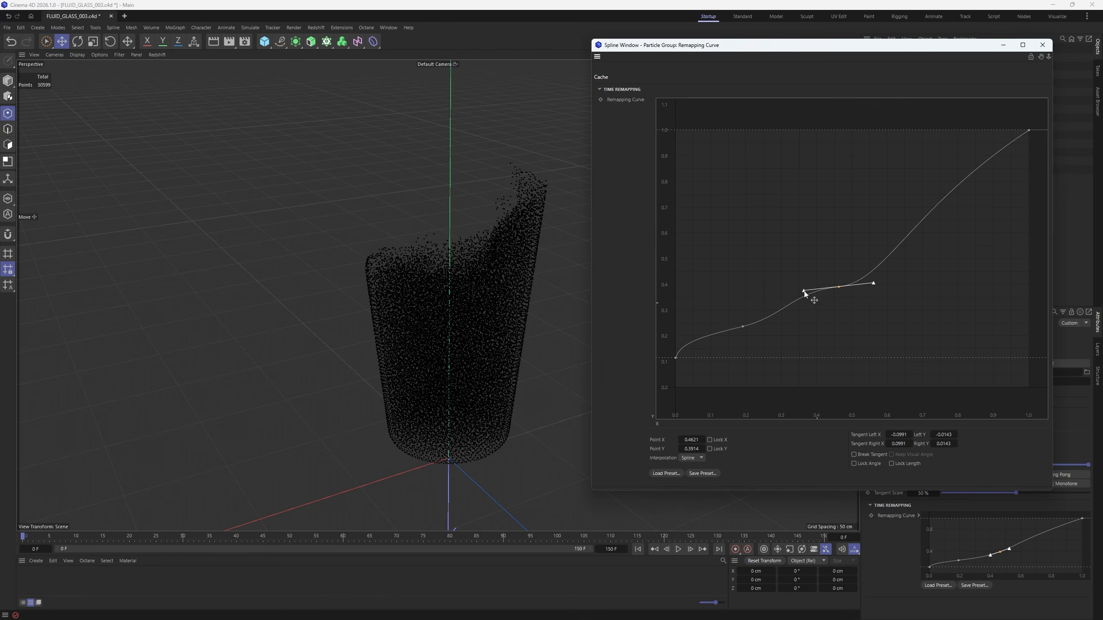
ctrl+click(908, 235)
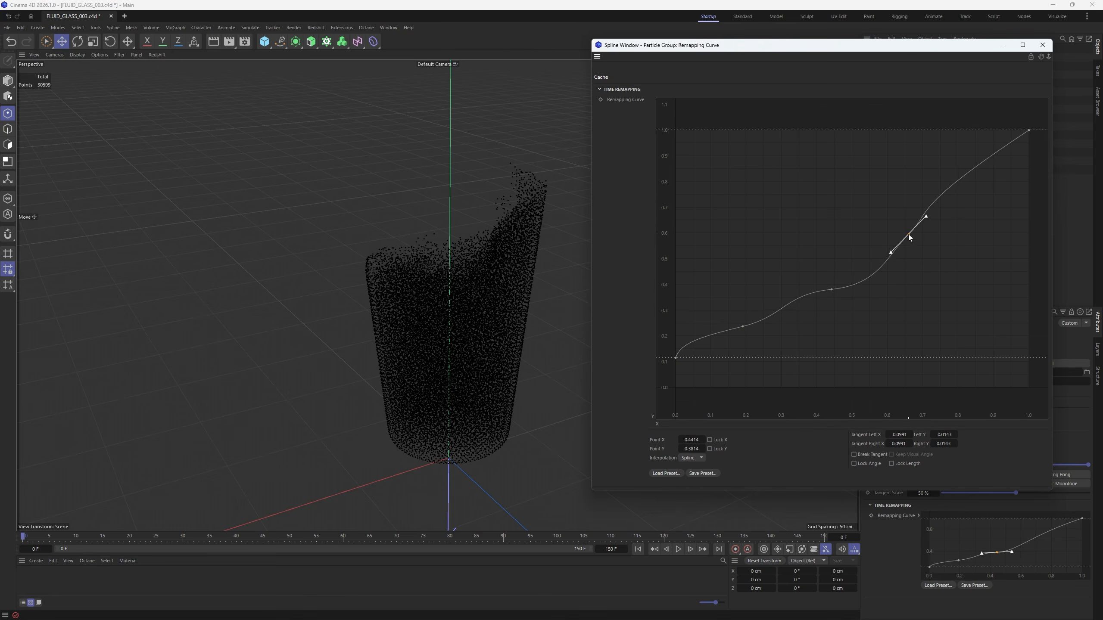
drag(891, 253, 918, 261)
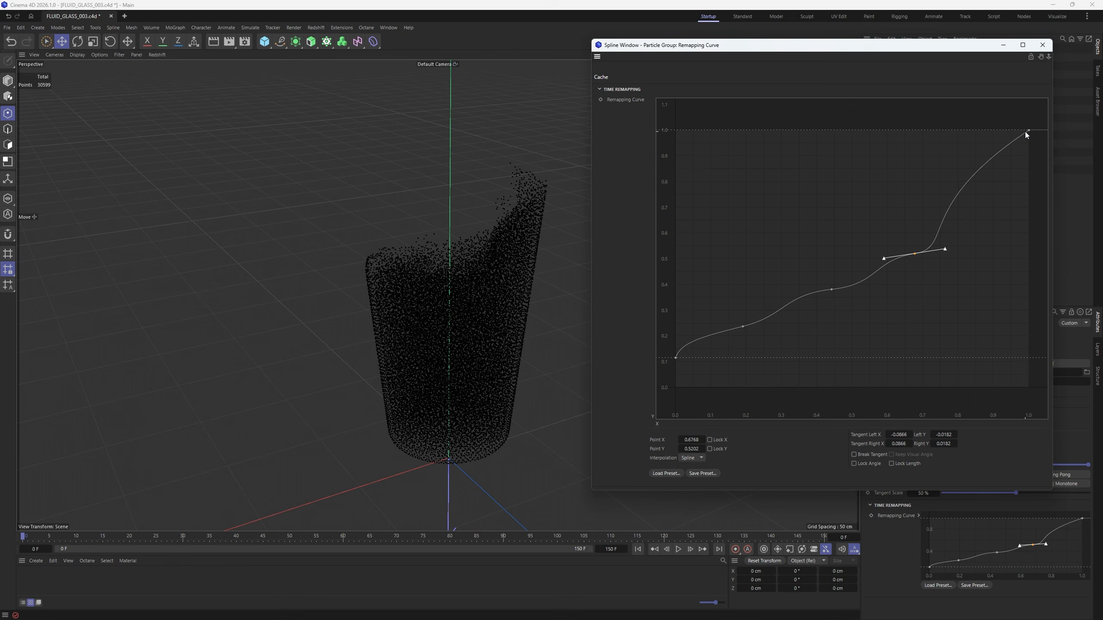
- Lower the remapping curve's end point to X 1, Y 0.70 with a steeper tangent, checking the particles at frame 150
drag(1026, 131, 1007, 236)
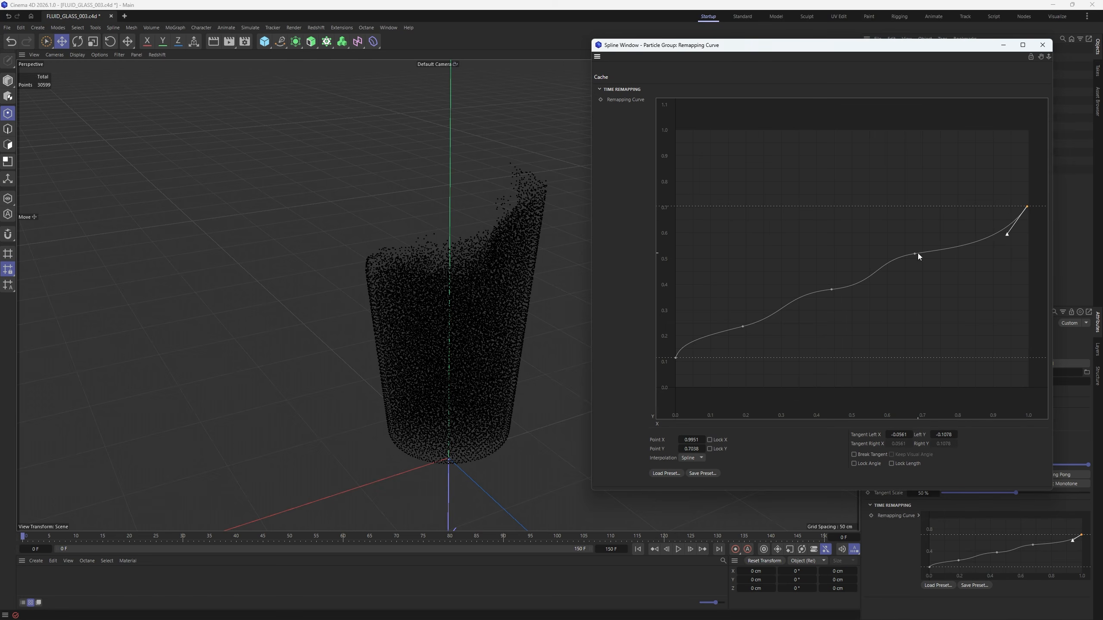
drag(917, 254, 922, 255)
drag(806, 46, 746, 35)
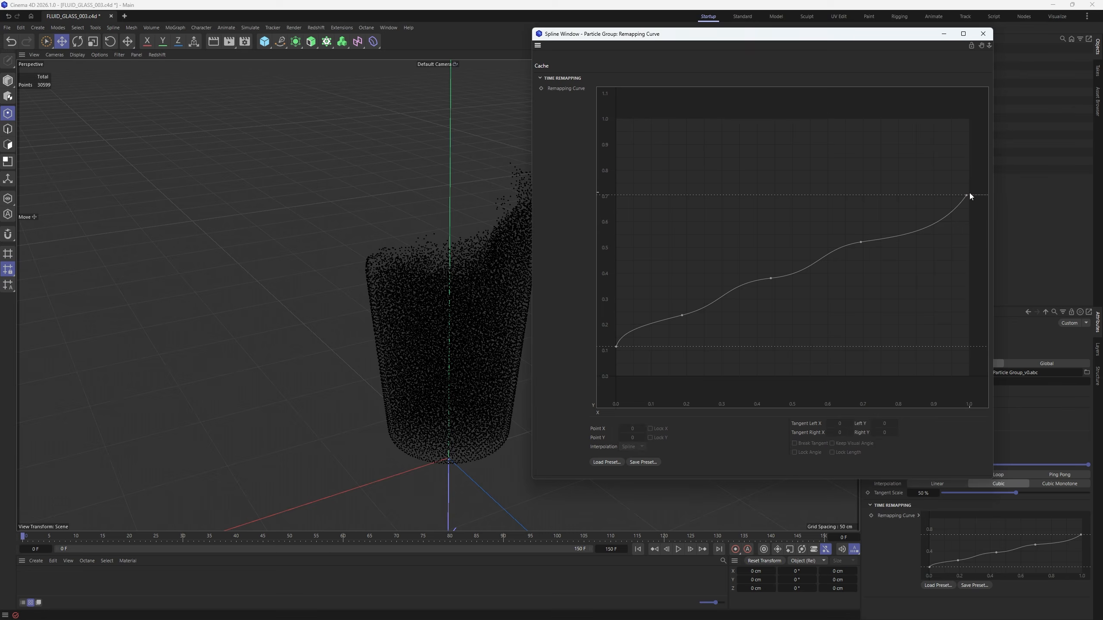
drag(966, 196, 969, 195)
drag(834, 35, 900, 39)
drag(819, 537, 867, 524)
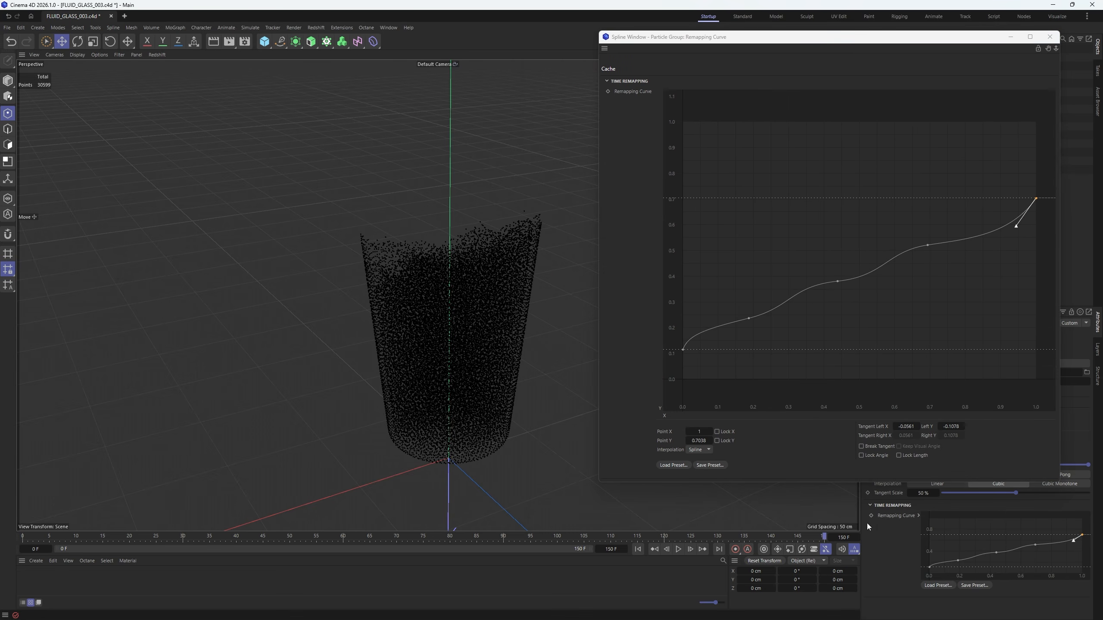
drag(1043, 266, 867, 144)
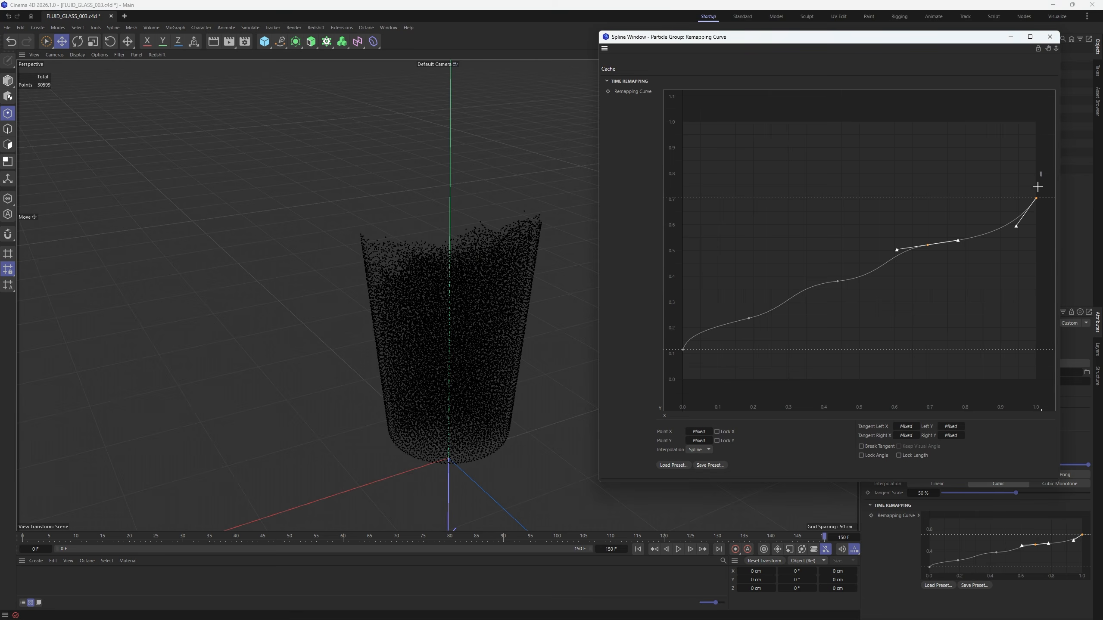
drag(1041, 172, 717, 350)
drag(1036, 198, 1013, 207)
click(1024, 214)
key(ctrl+z)
key(ctrl+z)
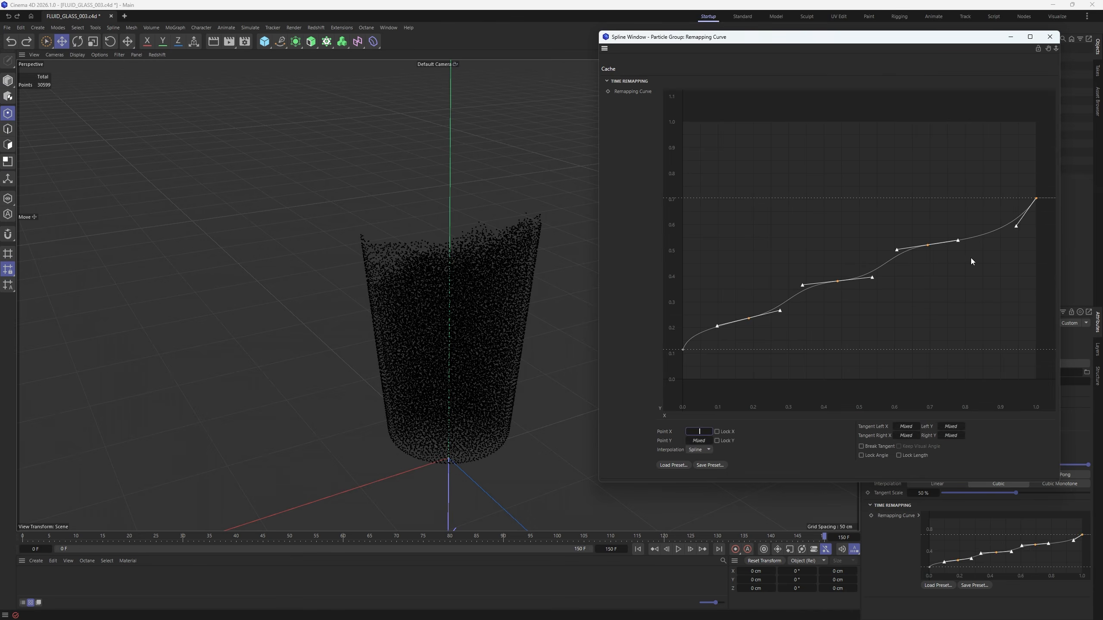
- Compress the curve into its first half, with inner points near X 0.10, 0.22 and 0.36 and the end point at X 0.47, Y 0.66
click(1036, 255)
drag(1038, 196, 983, 201)
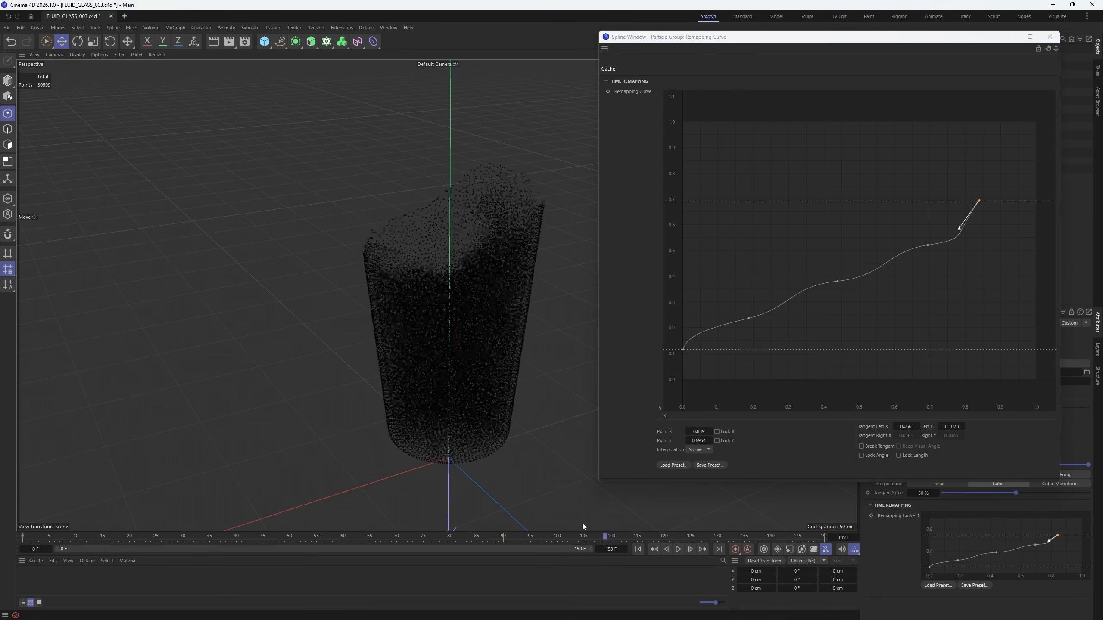
drag(927, 246, 872, 244)
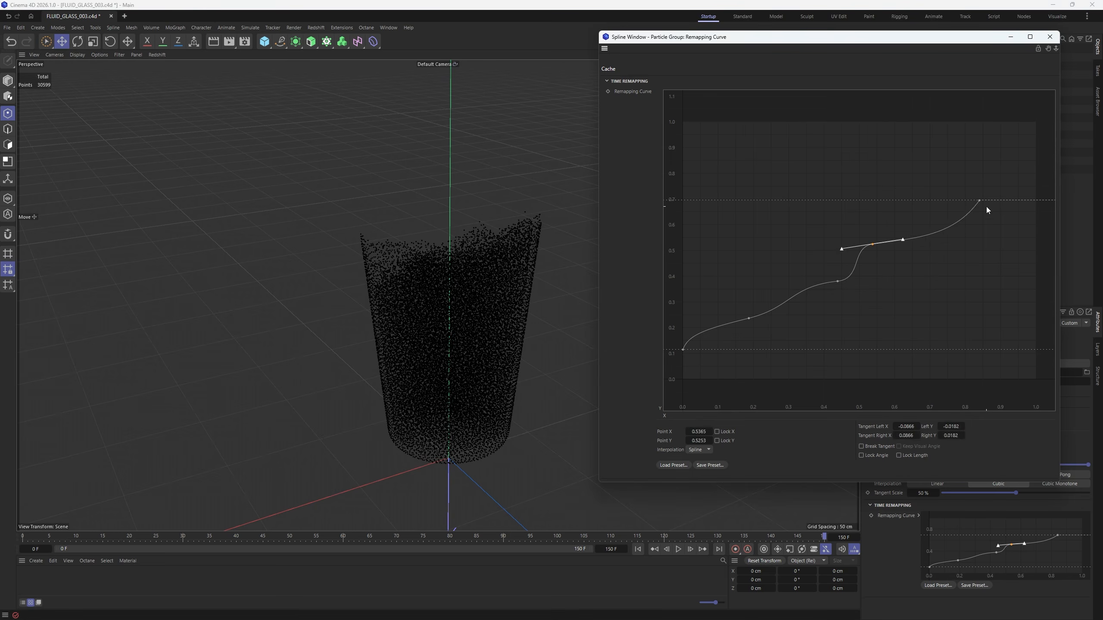
drag(979, 201, 923, 203)
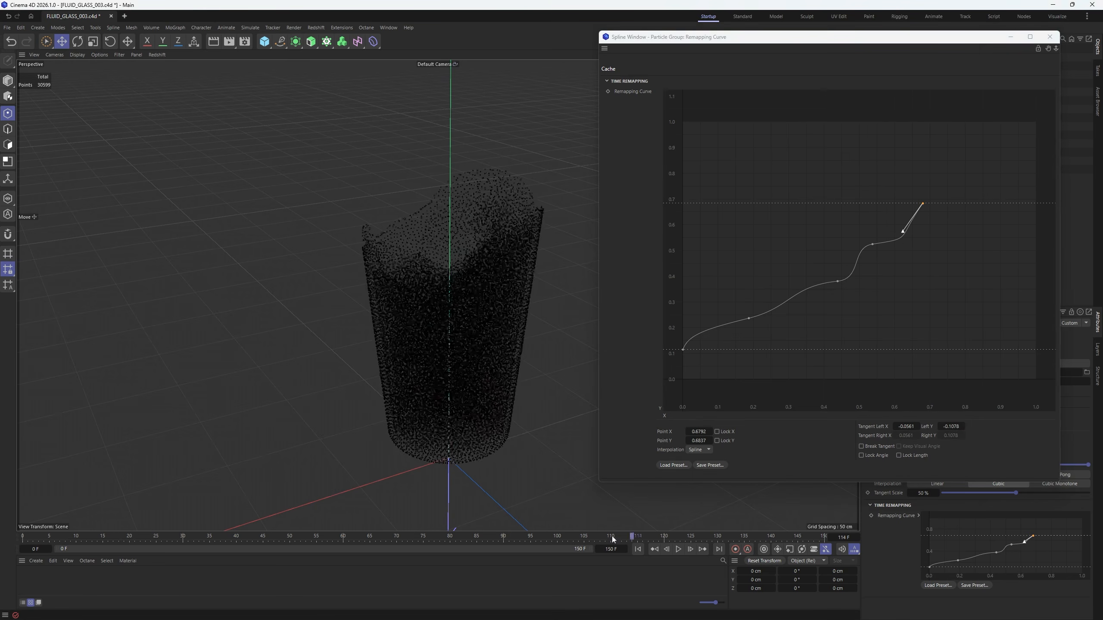
drag(921, 203, 865, 204)
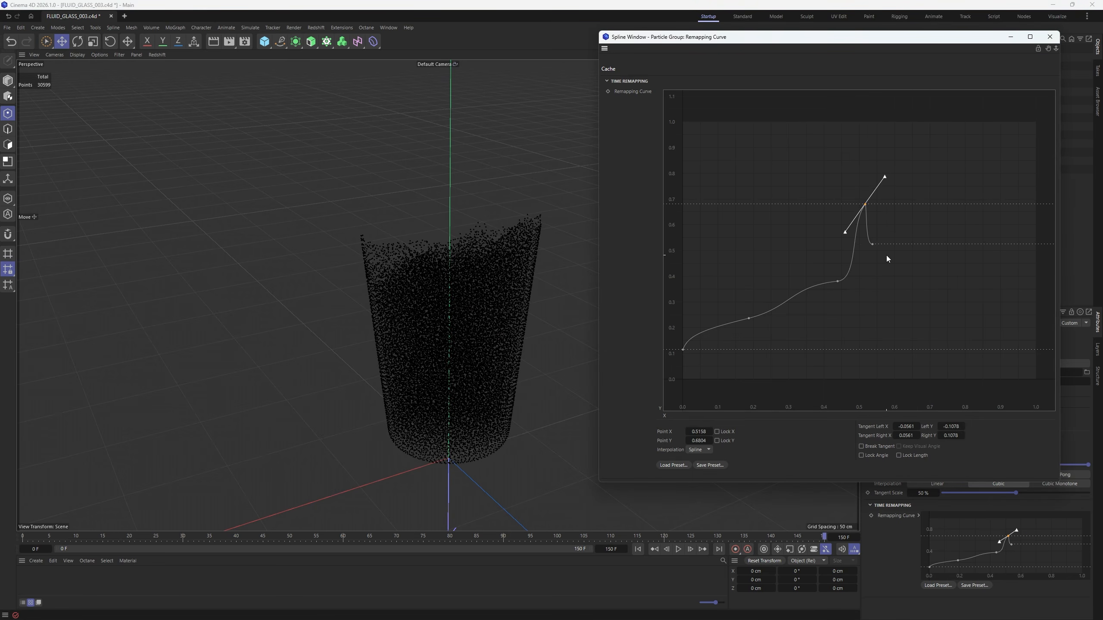
drag(867, 245, 768, 251)
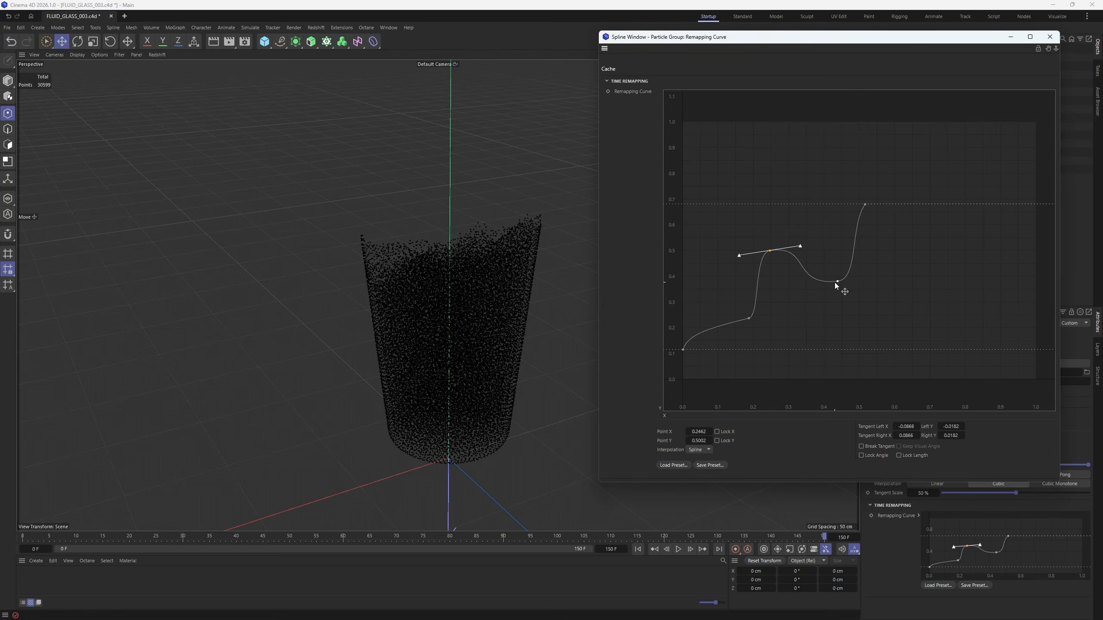
drag(835, 282, 806, 251)
drag(719, 536, 695, 528)
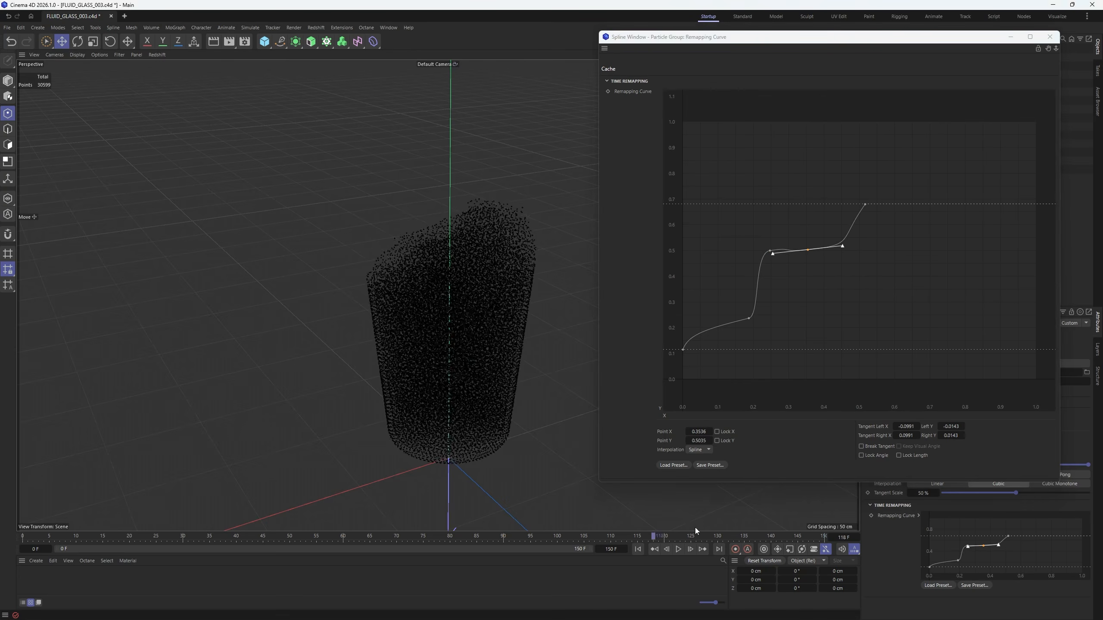
drag(769, 251, 771, 286)
click(749, 318)
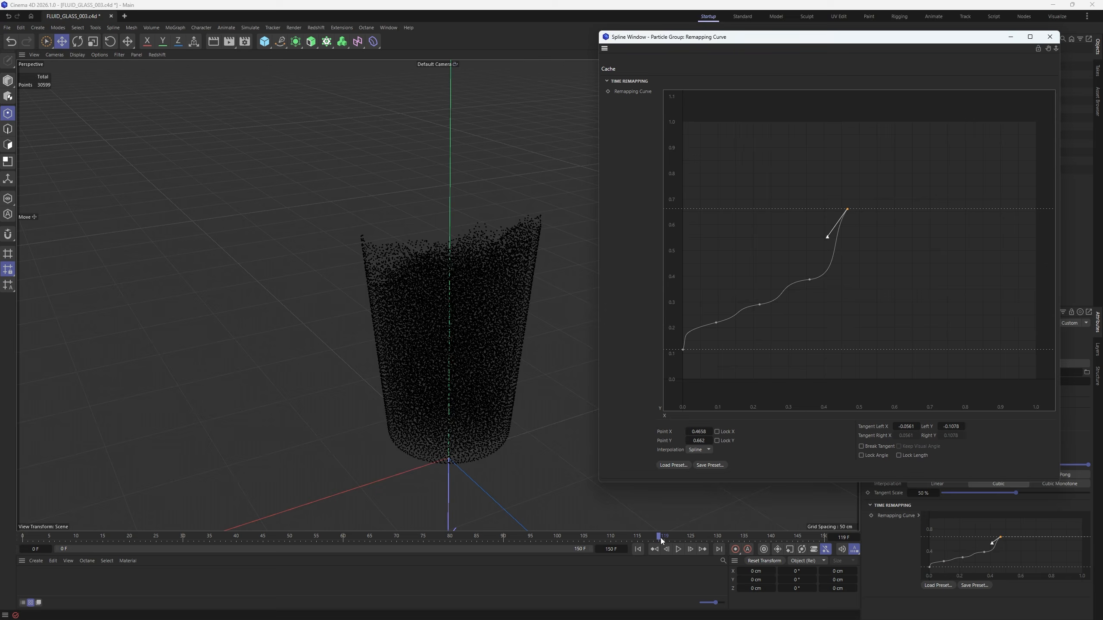
- Shift the last inner curve point to about X 0.29 and raise the end point to about X 0.46, Y 1.0
click(720, 538)
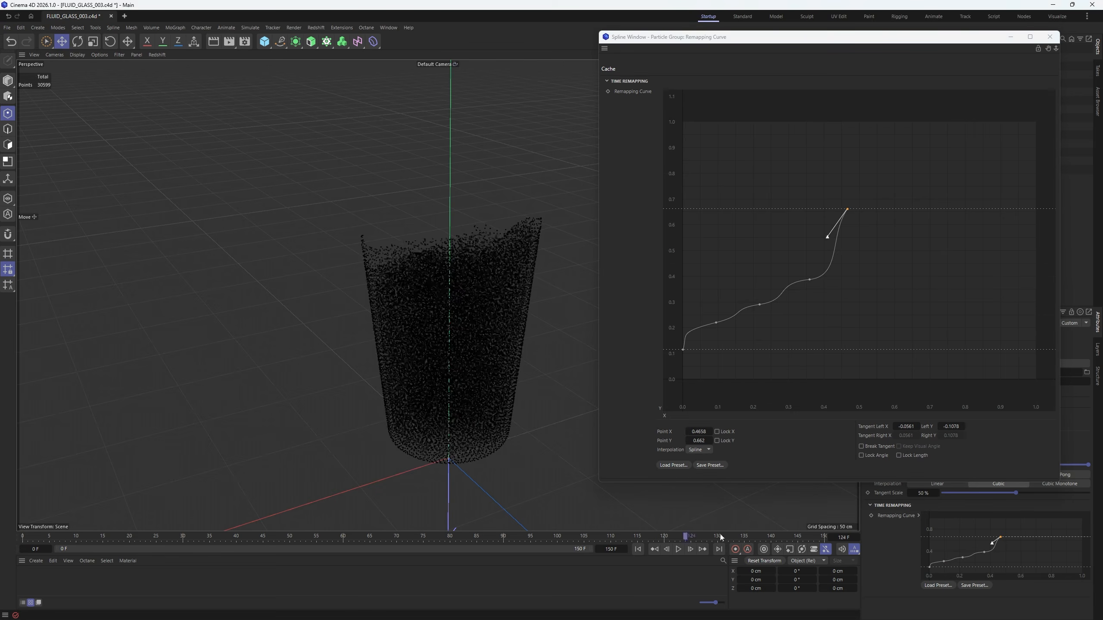
drag(720, 538, 819, 537)
click(786, 280)
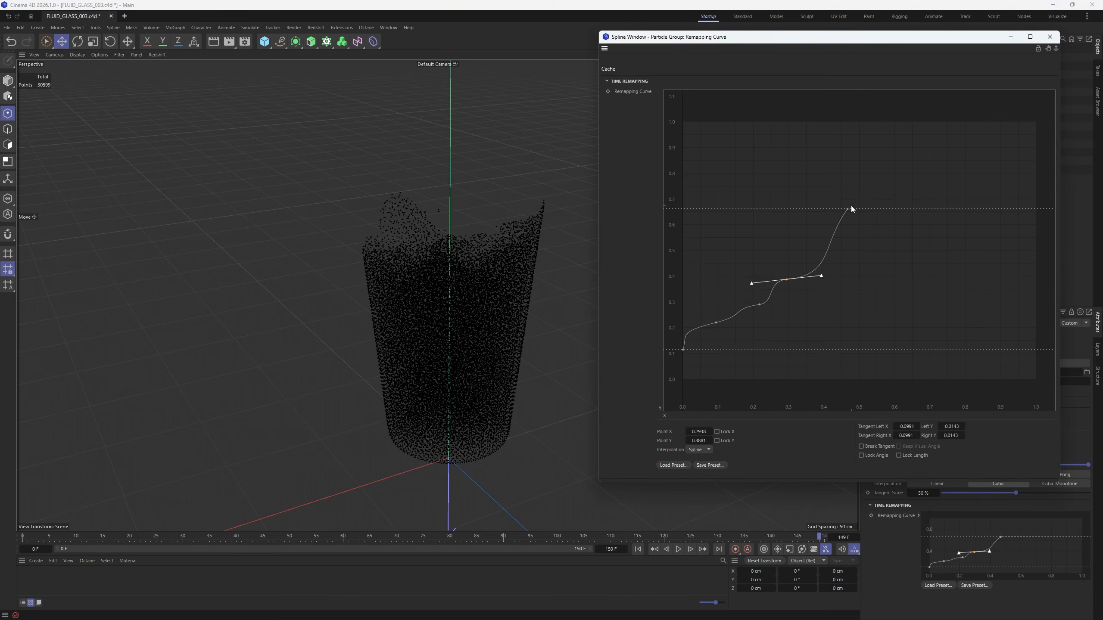
drag(850, 209, 845, 120)
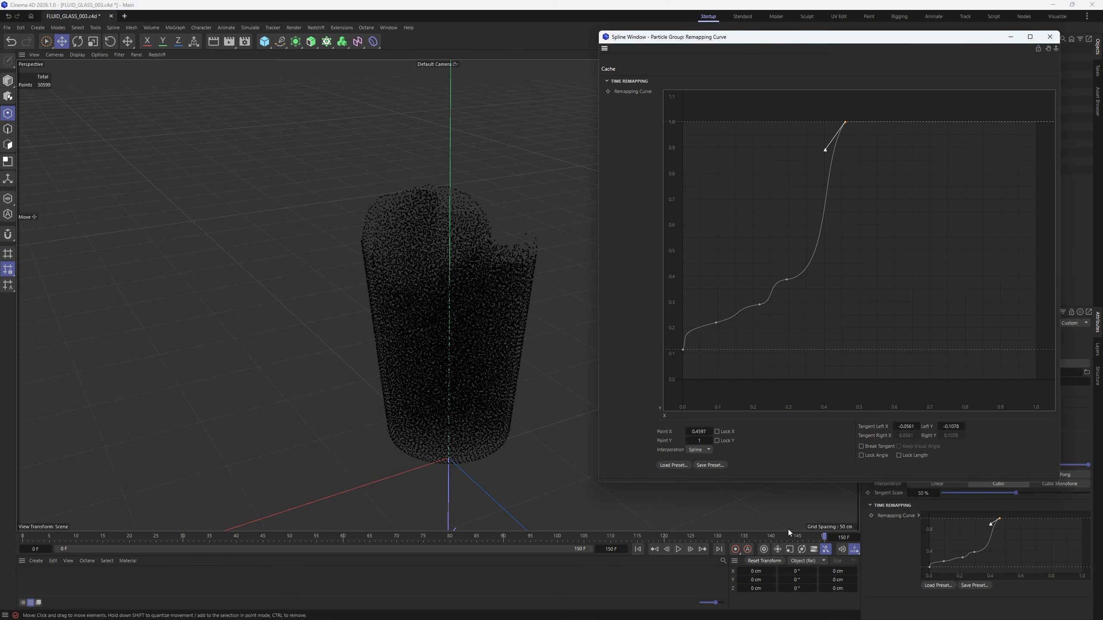
- Try different horizontal positions for the end point at Y 1.0, settling on X 0.50, while scrubbing the final frames
drag(794, 537, 836, 535)
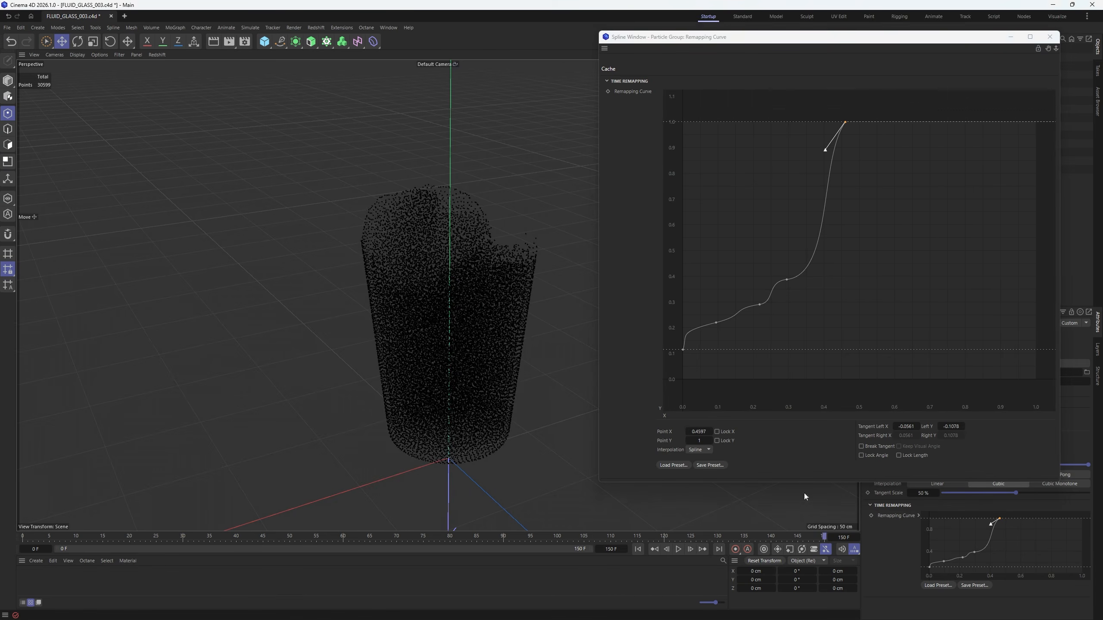
drag(724, 536, 756, 535)
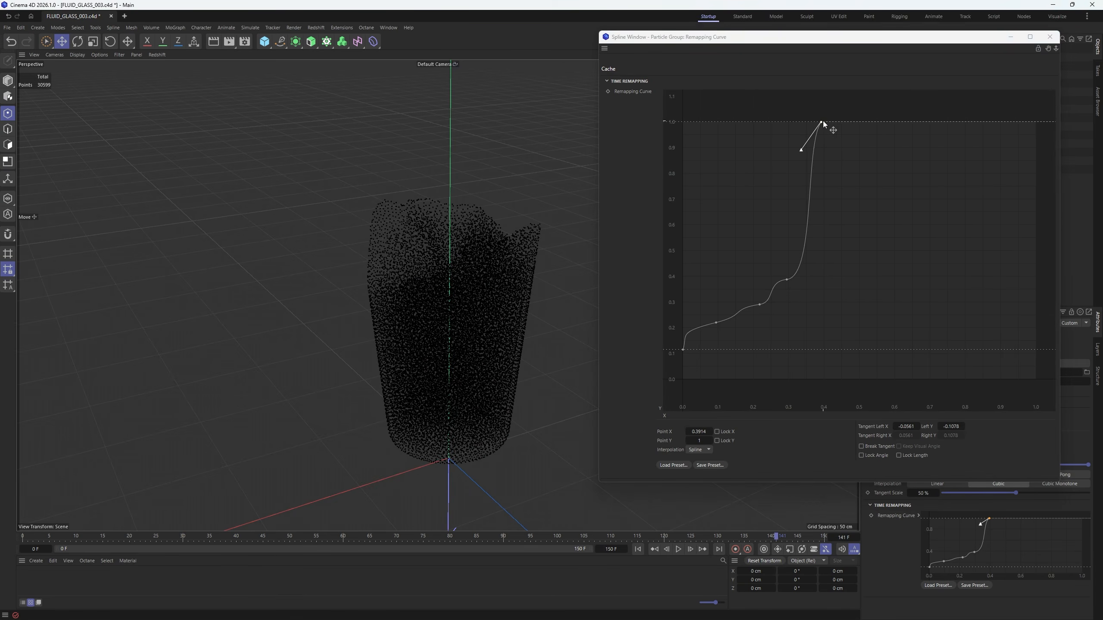
drag(823, 124, 844, 121)
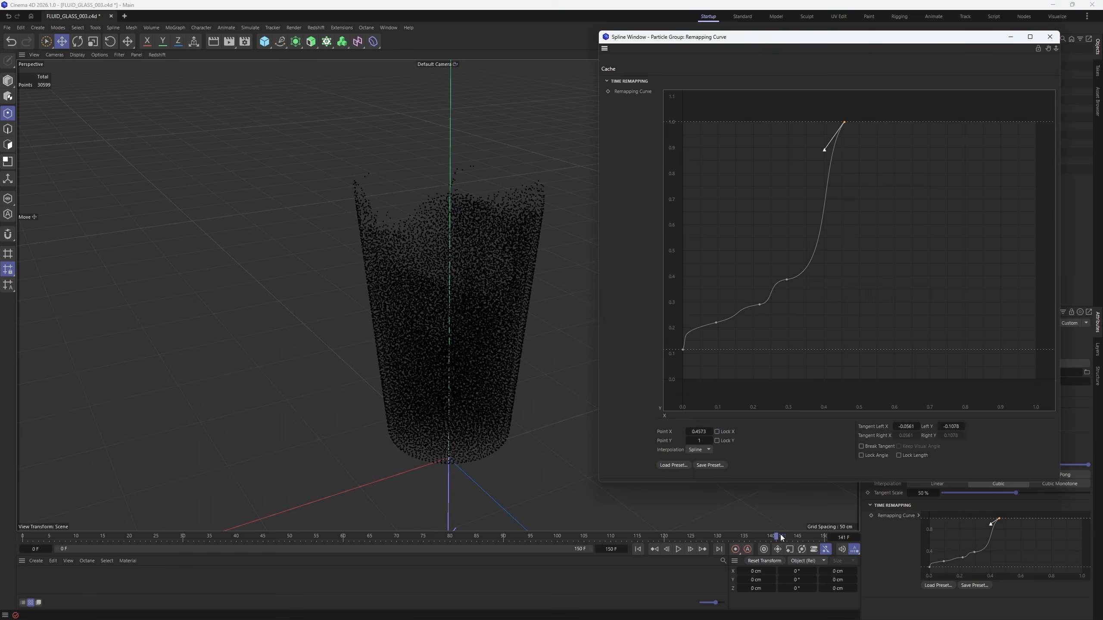
drag(781, 537, 836, 527)
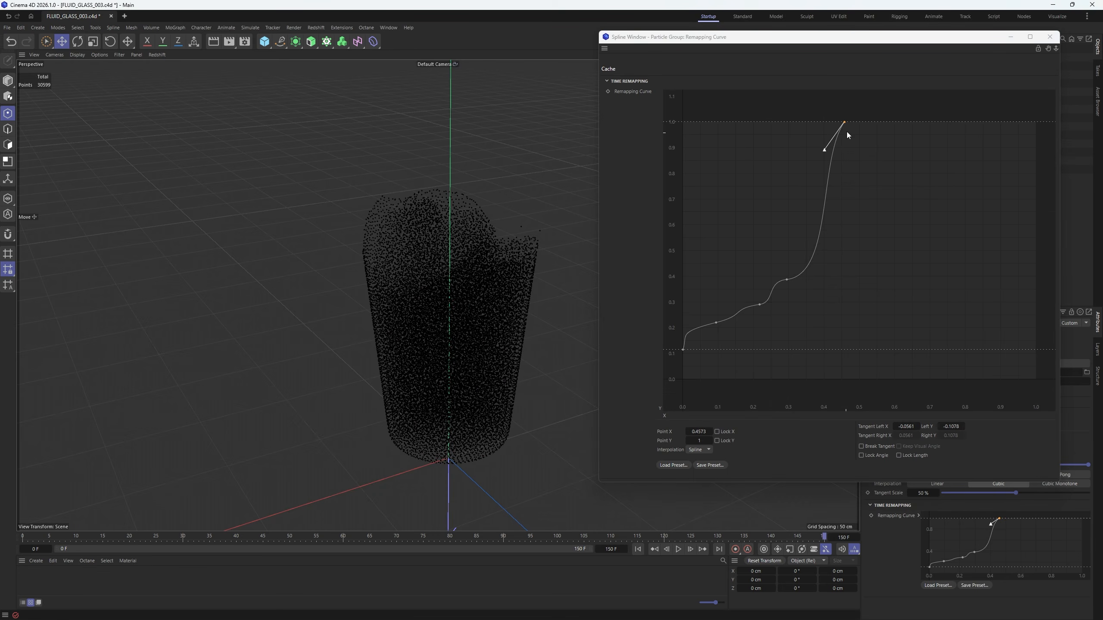
drag(844, 124, 859, 122)
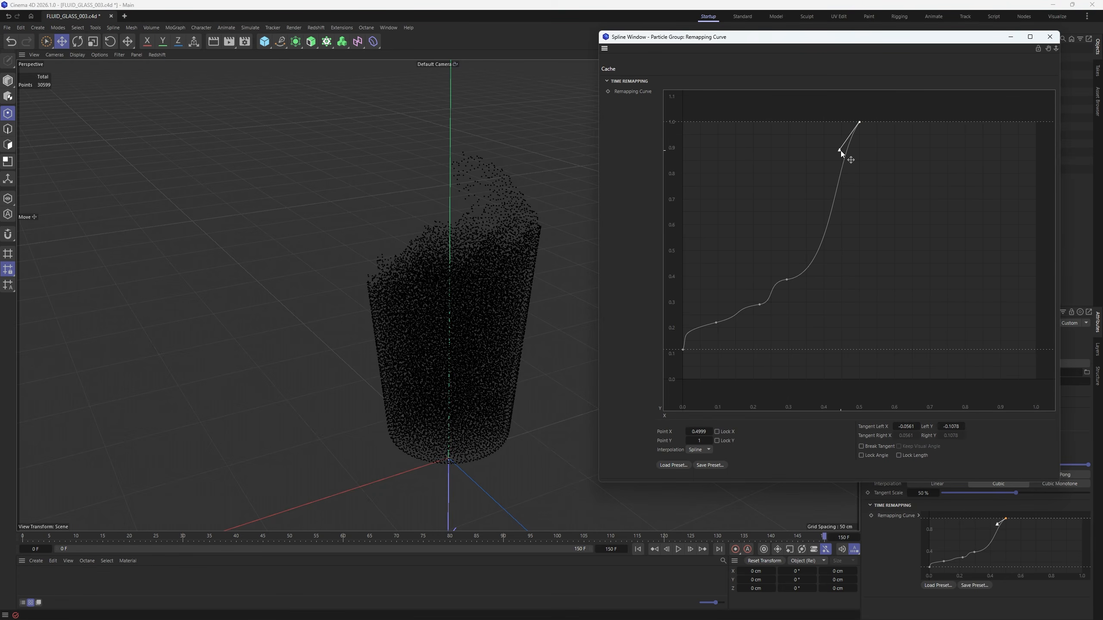
- Lower the end point to about X 0.50, Y 0.50 with a flat tangent, smooth the inner points, and play the animation
drag(859, 123, 834, 258)
ctrl+click(811, 283)
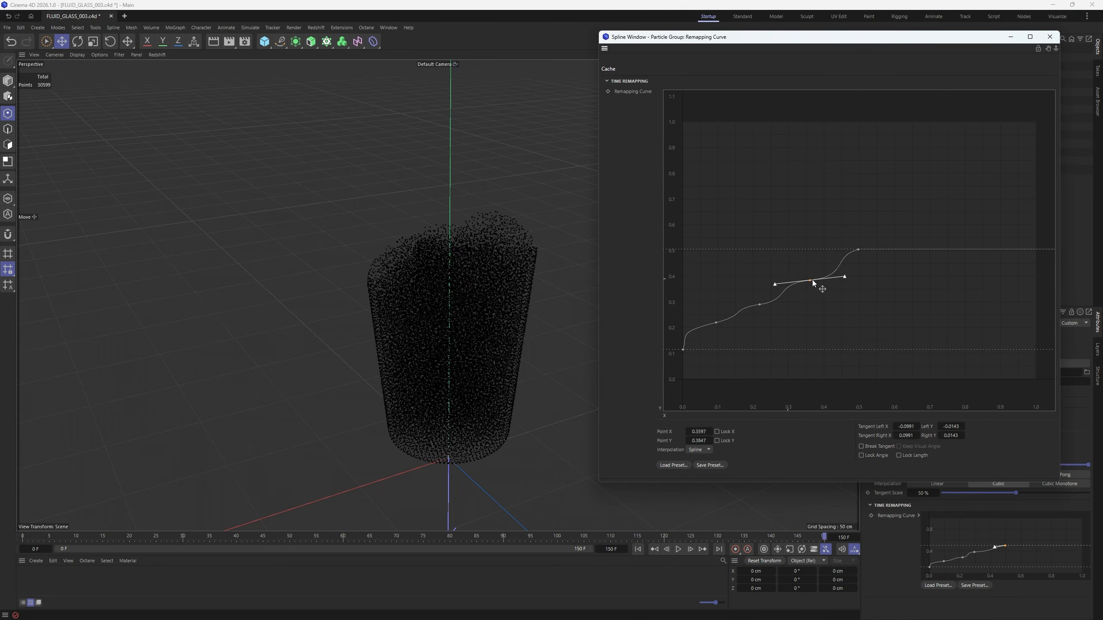
drag(713, 324, 692, 334)
drag(715, 326, 759, 304)
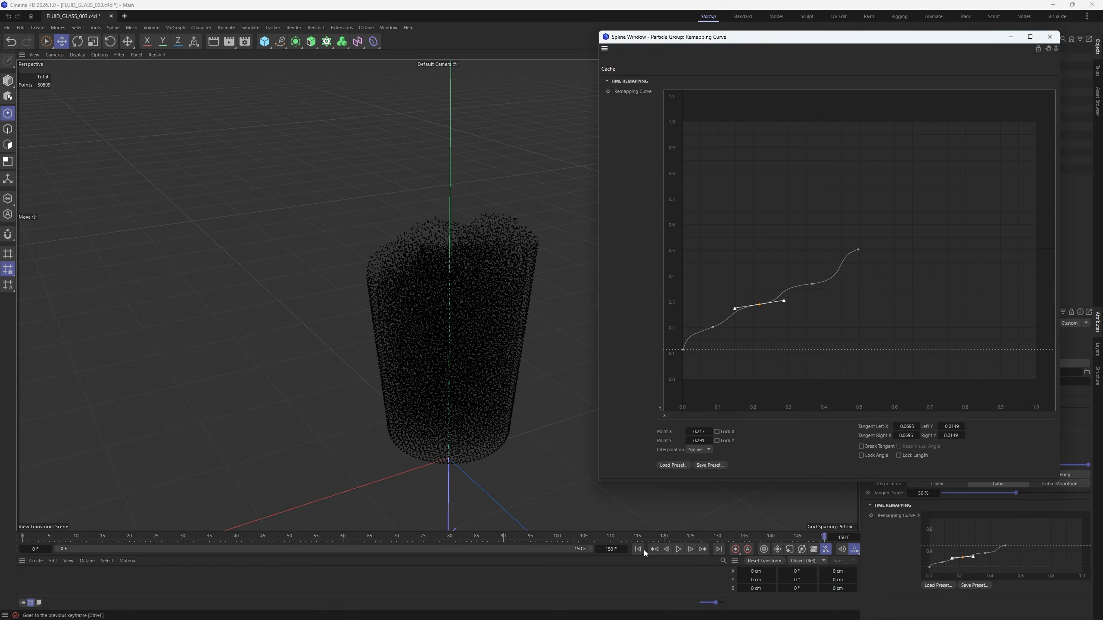
click(678, 550)
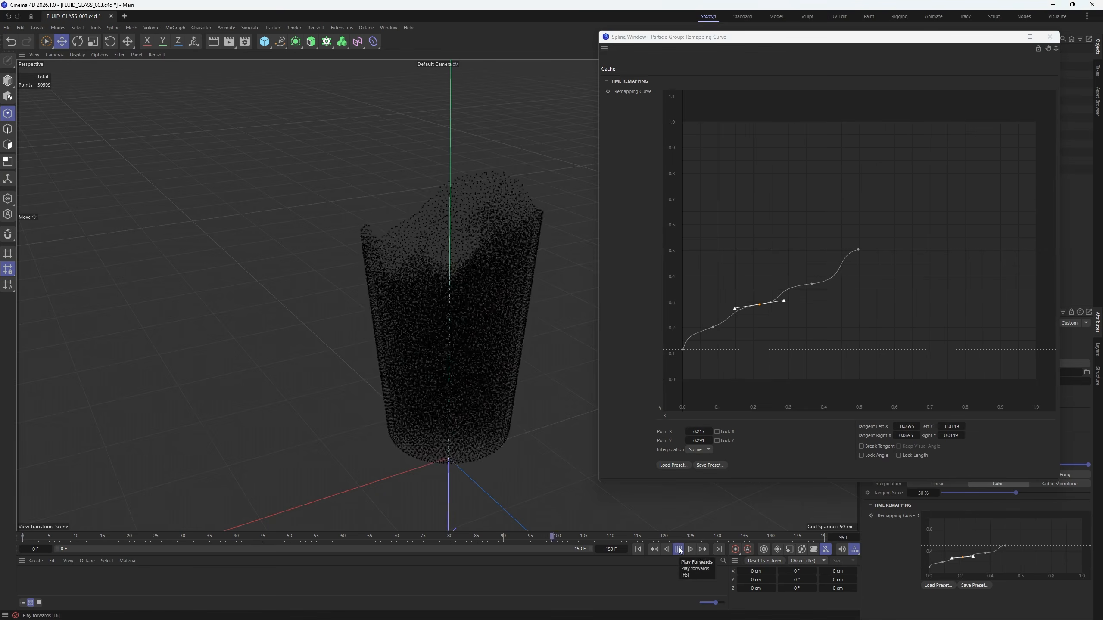
click(679, 550)
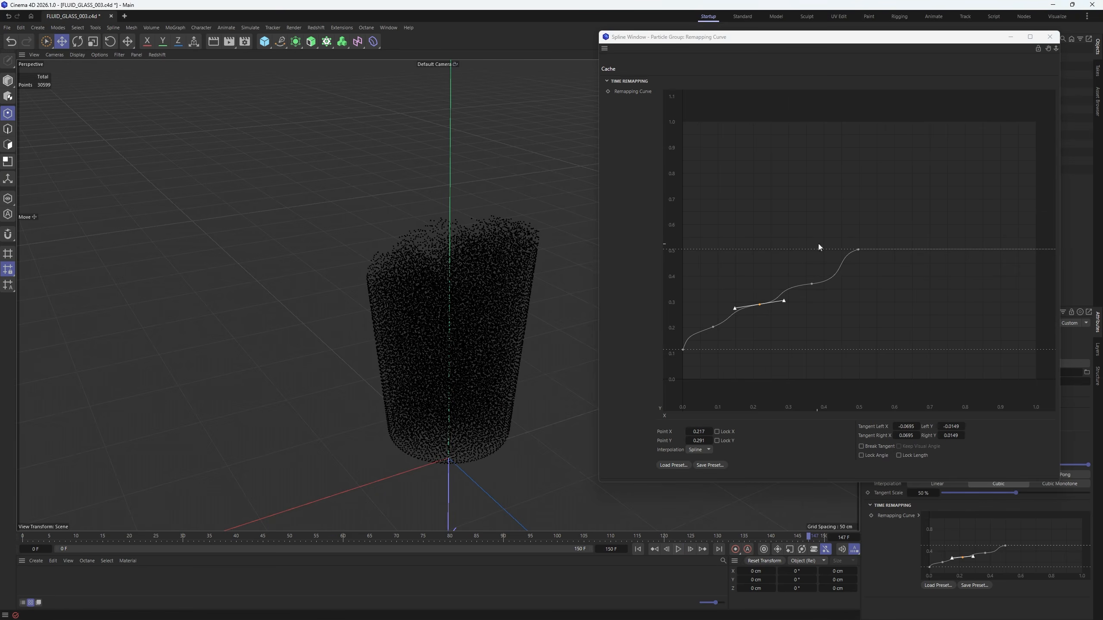
- Stretch the curve to an end point at X 1, Y 0.60, spacing the inner points at about X 0.14, 0.36 and 0.71
drag(859, 252, 1040, 227)
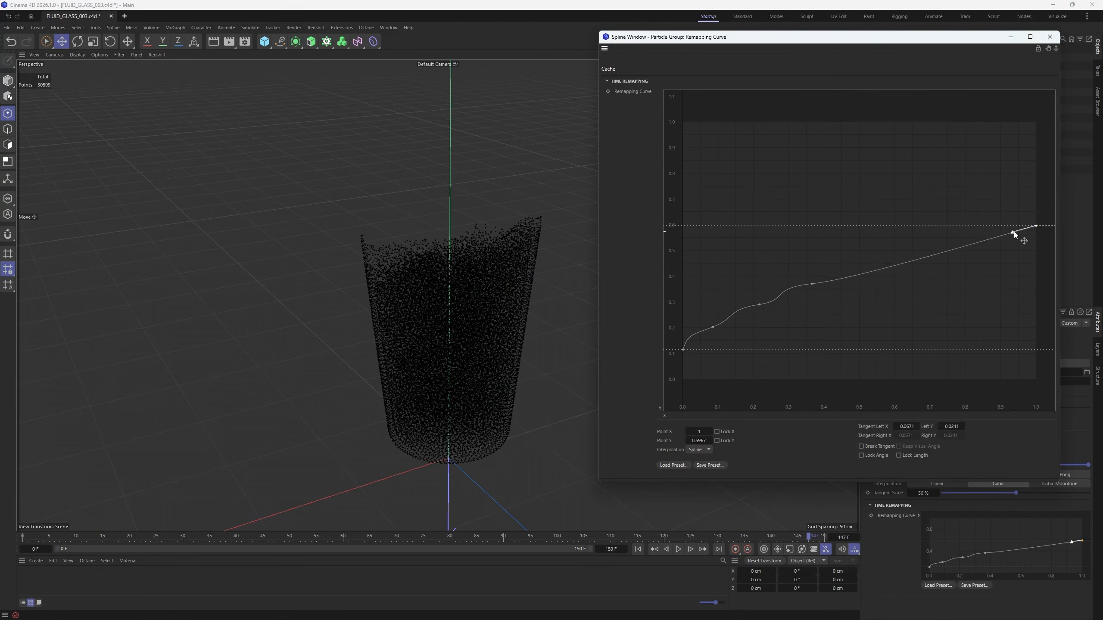
drag(812, 285, 917, 272)
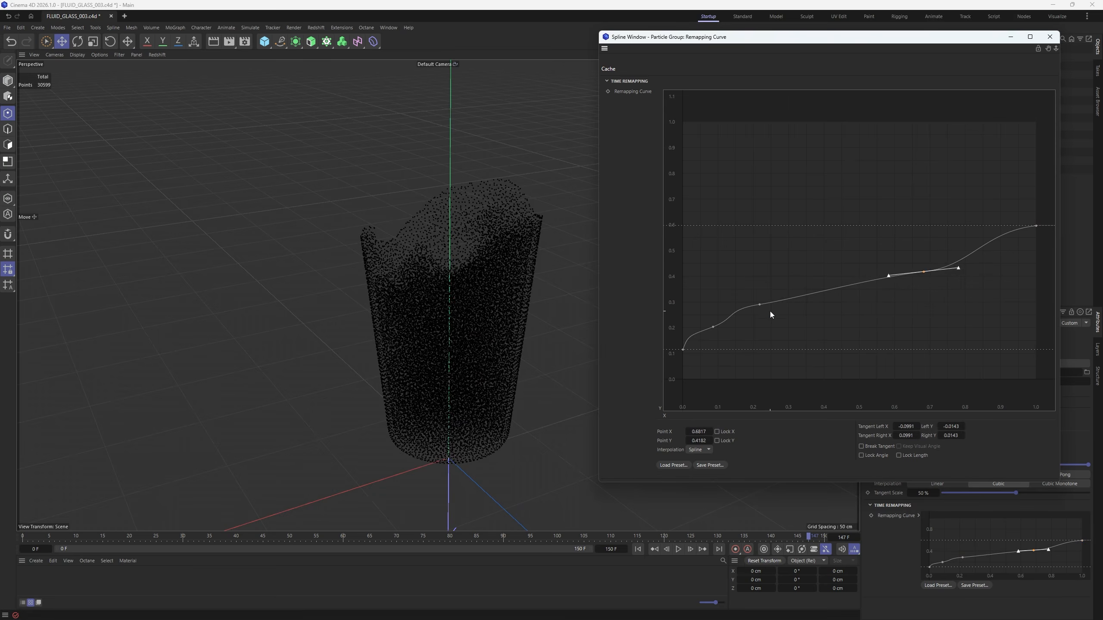
drag(760, 305, 811, 300)
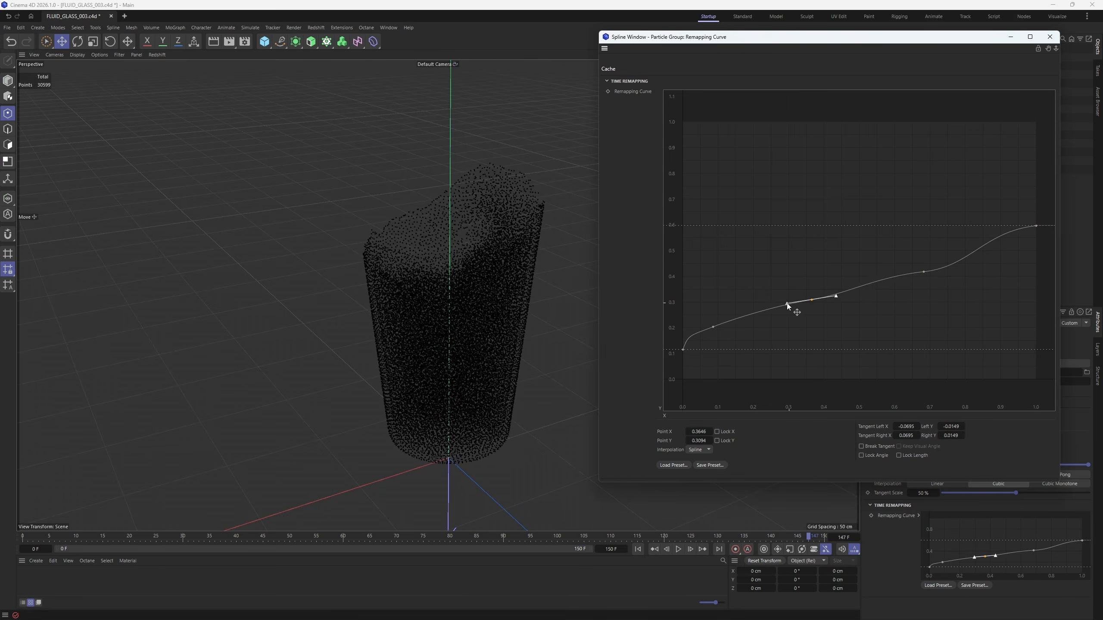
drag(712, 327, 730, 325)
drag(924, 272, 933, 270)
- Set the project's end frame to 210
double_click(611, 549)
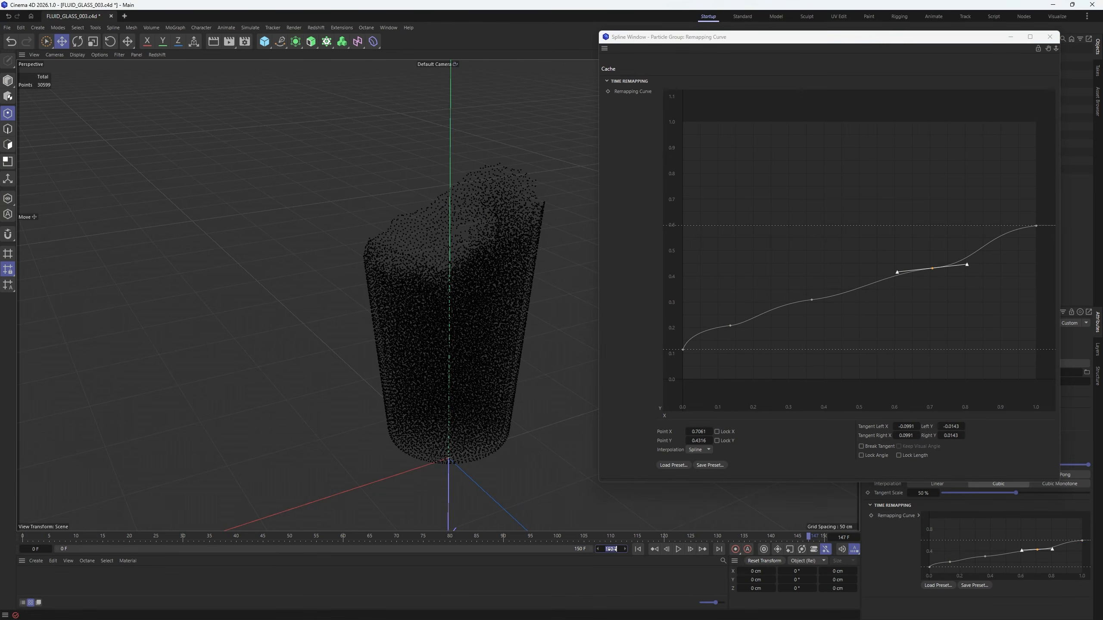
text(210)
key(Return)
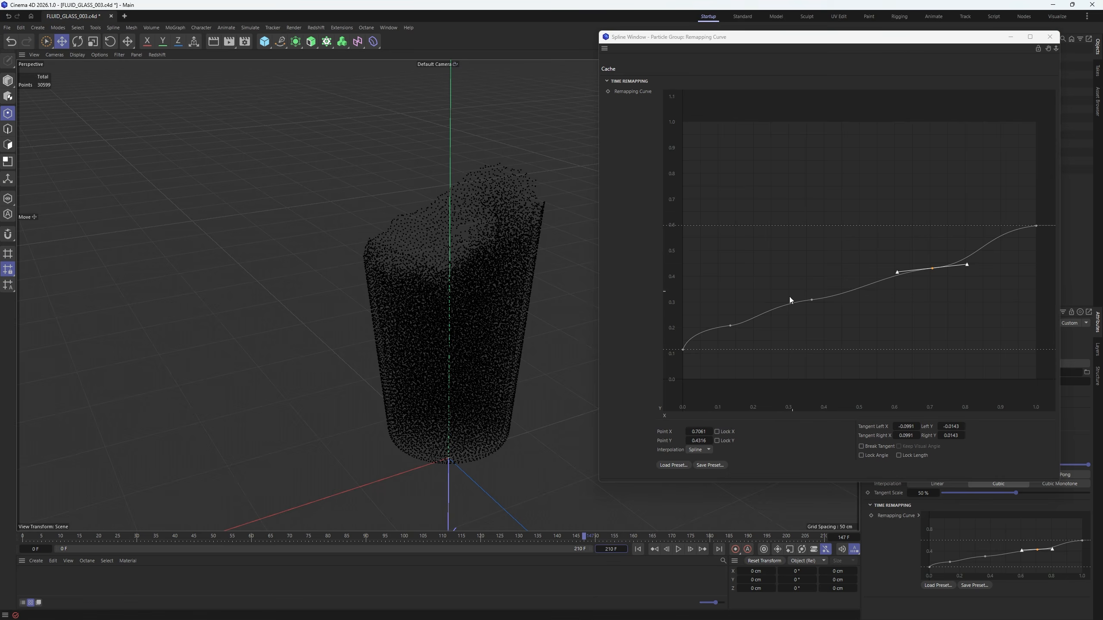
- Raise the later curve points to about X 0.38, Y 0.34 and X 0.70, Y 0.47, and the end point to Y 0.64
click(730, 325)
drag(813, 300, 817, 294)
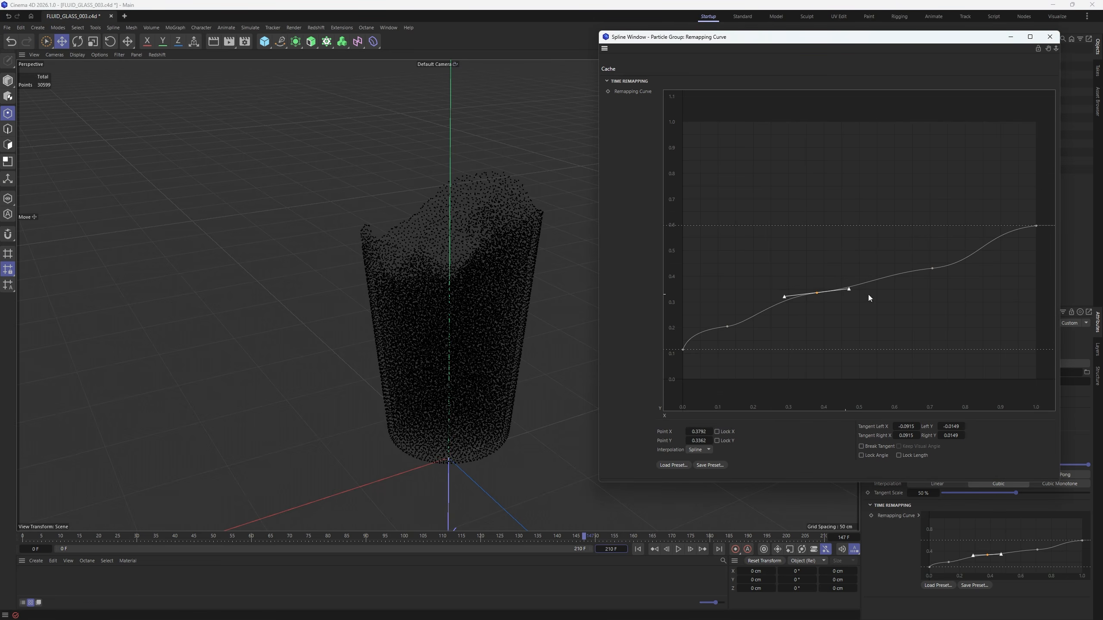
drag(933, 268, 931, 258)
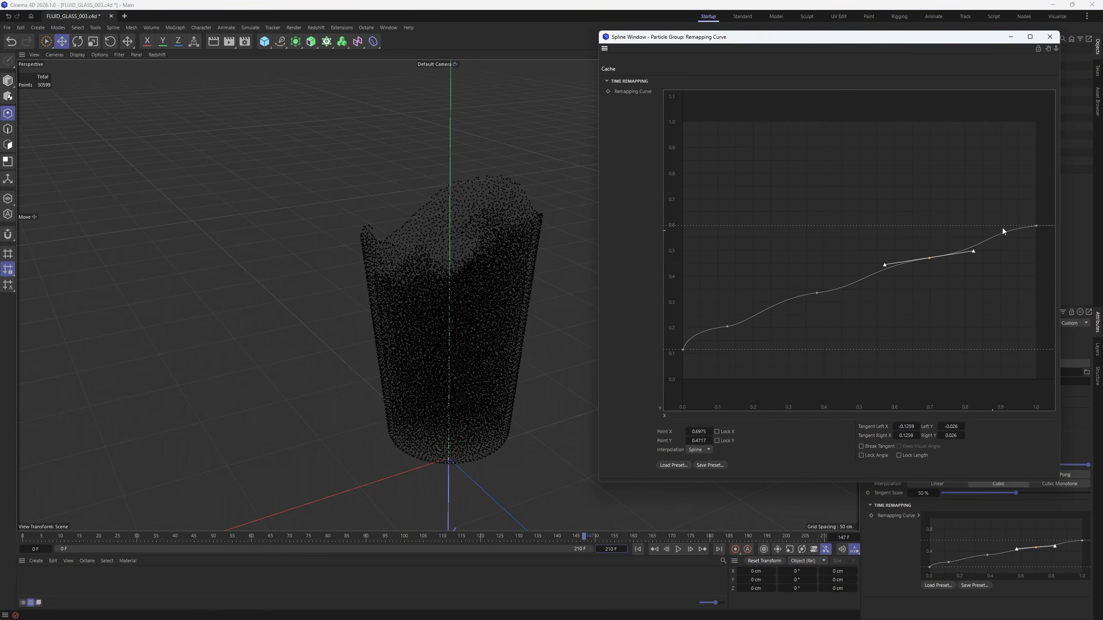
drag(1035, 226, 1036, 221)
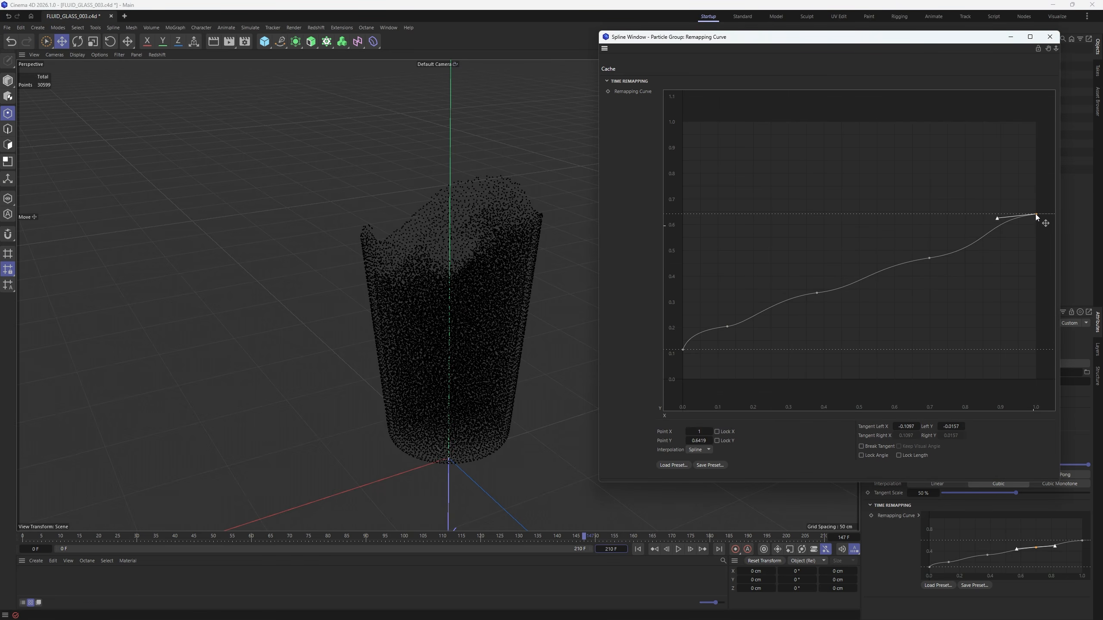
- Replay the animation from the start and raise the inner curve points to about X 0.41, Y 0.40 and X 0.70, Y 0.58
click(638, 550)
click(677, 550)
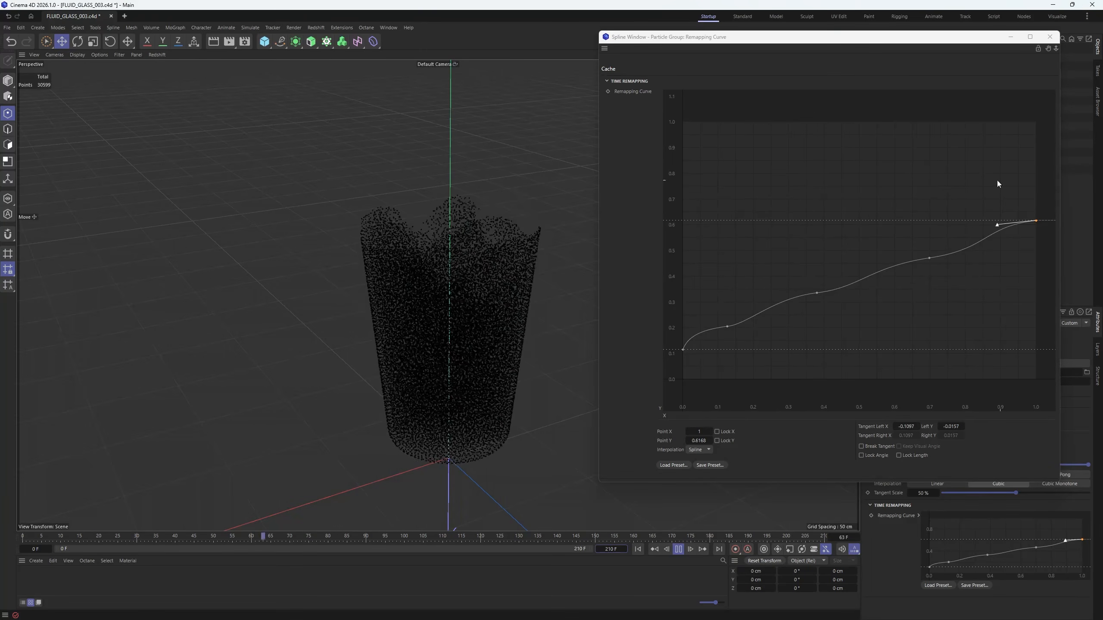
click(727, 326)
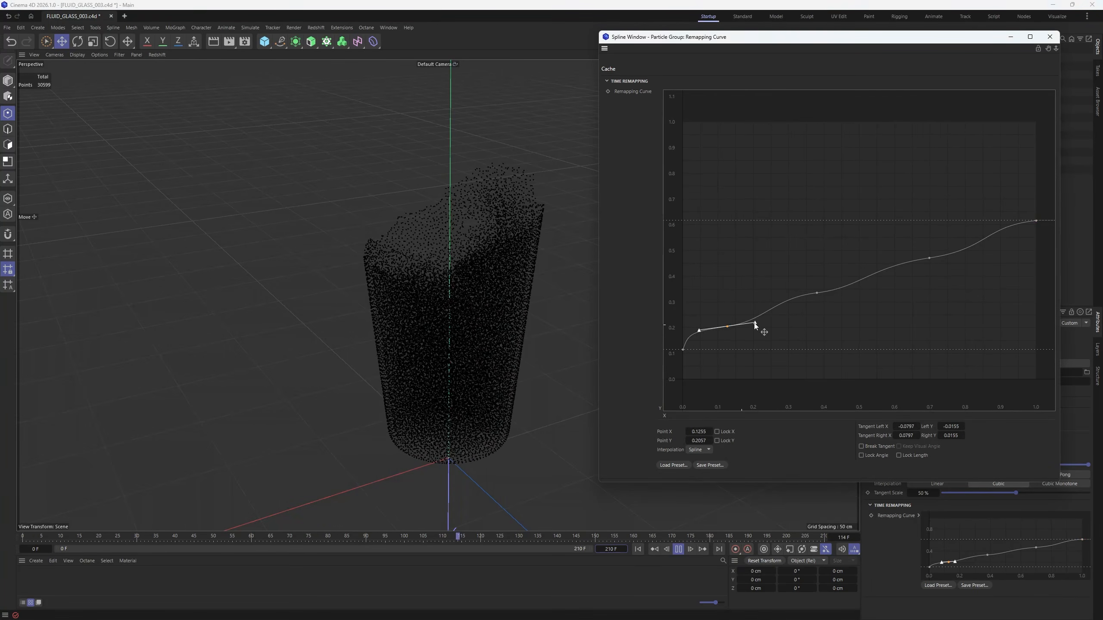
drag(818, 294, 818, 272)
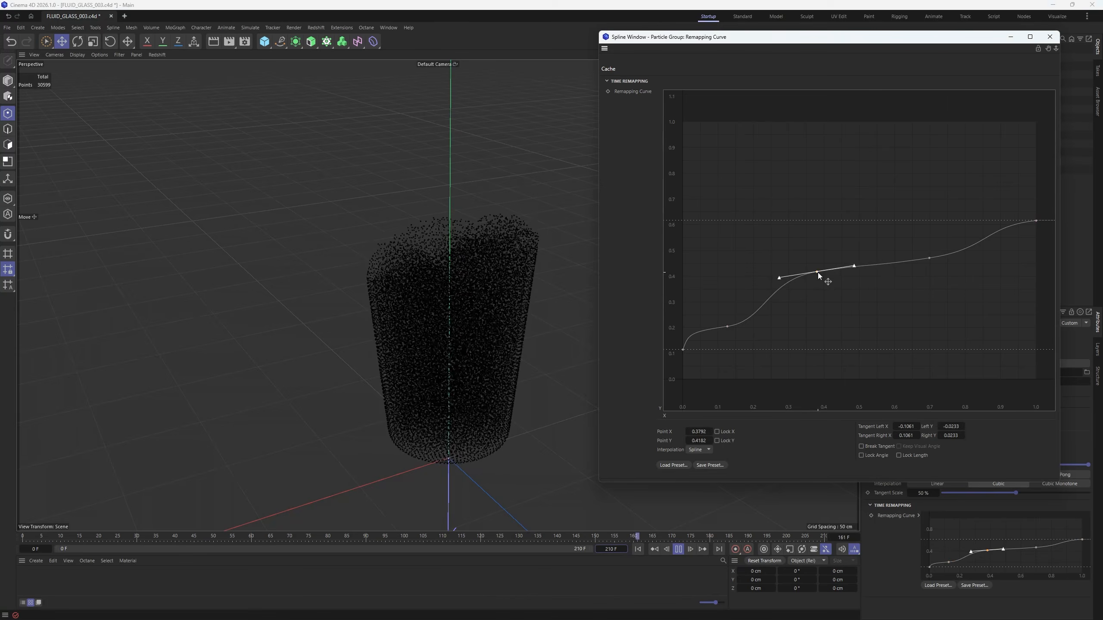
drag(929, 258, 929, 230)
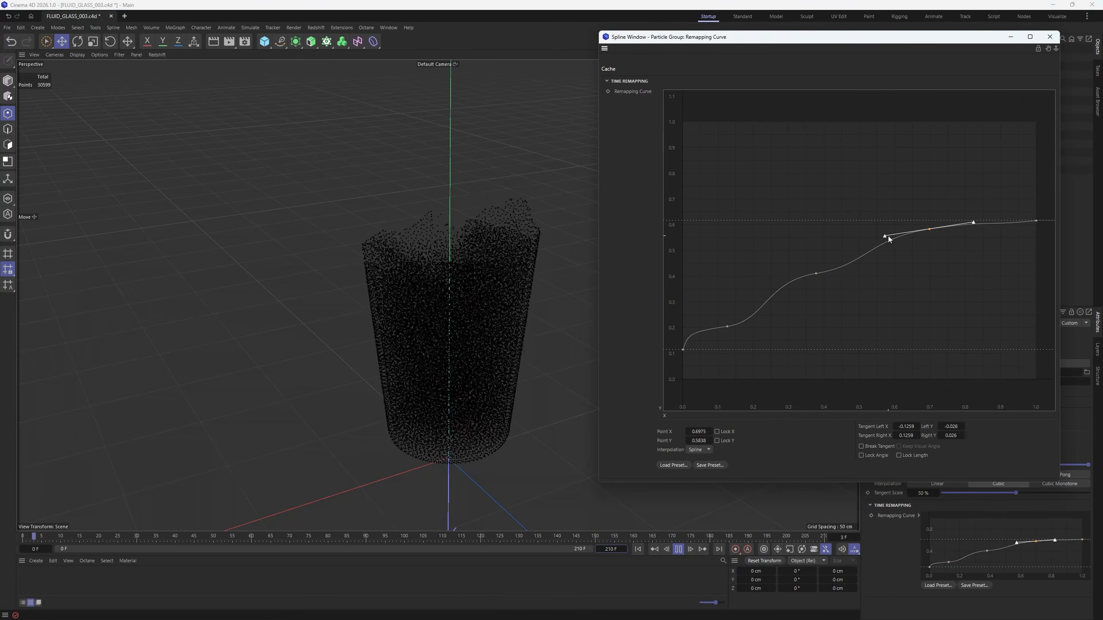
drag(815, 273, 826, 276)
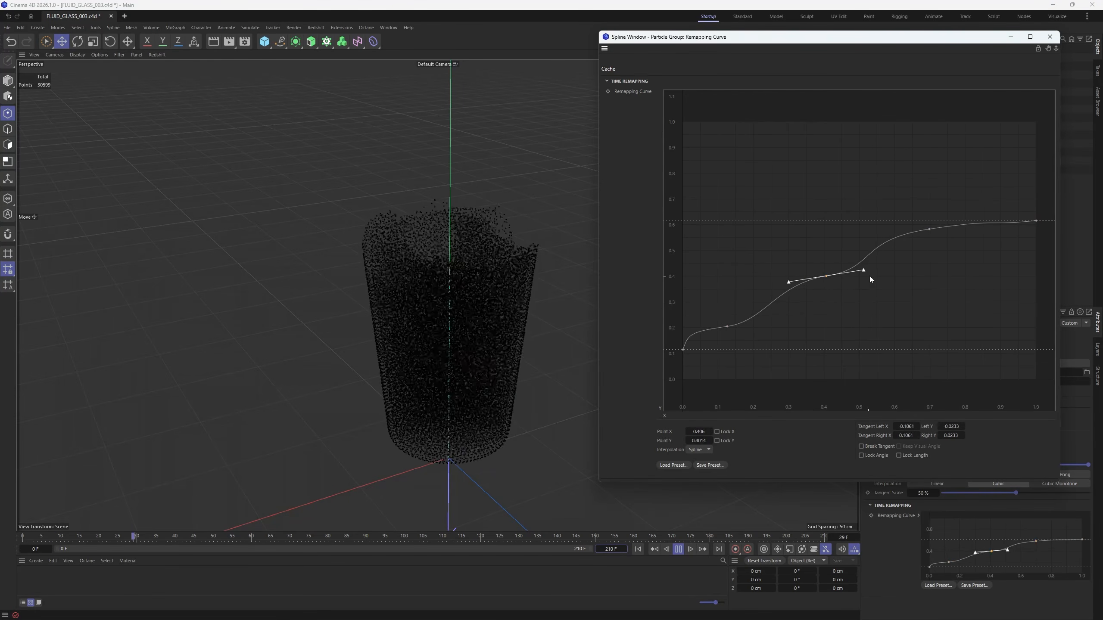
- Raise the curve's end point to about Y 0.76 and move the point before it to about X 0.65, Y 0.57
drag(1036, 220, 1036, 147)
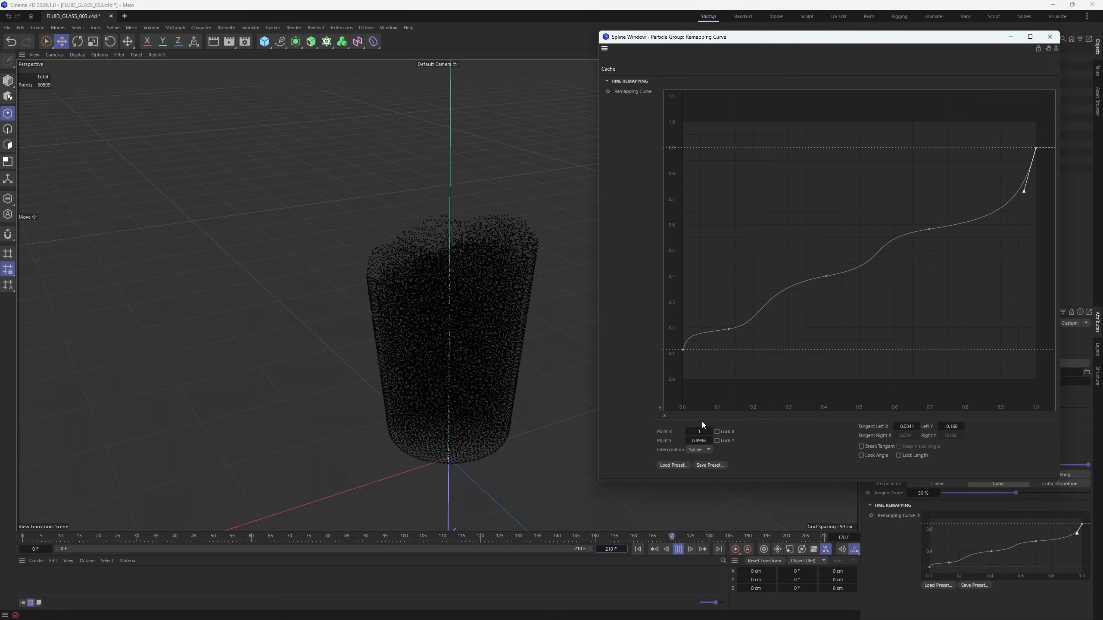
mouse_move(1023, 191)
mouse_down()
mouse_move(1022, 173)
mouse_move(1040, 168)
mouse_move(1034, 186)
mouse_up()
click(1022, 199)
click(1024, 197)
click(930, 229)
drag(876, 237, 911, 233)
- Move the middle point to about X 0.37, Y 0.36 with a longer tangent, lower the start point to about Y 0.11, and replay
click(827, 276)
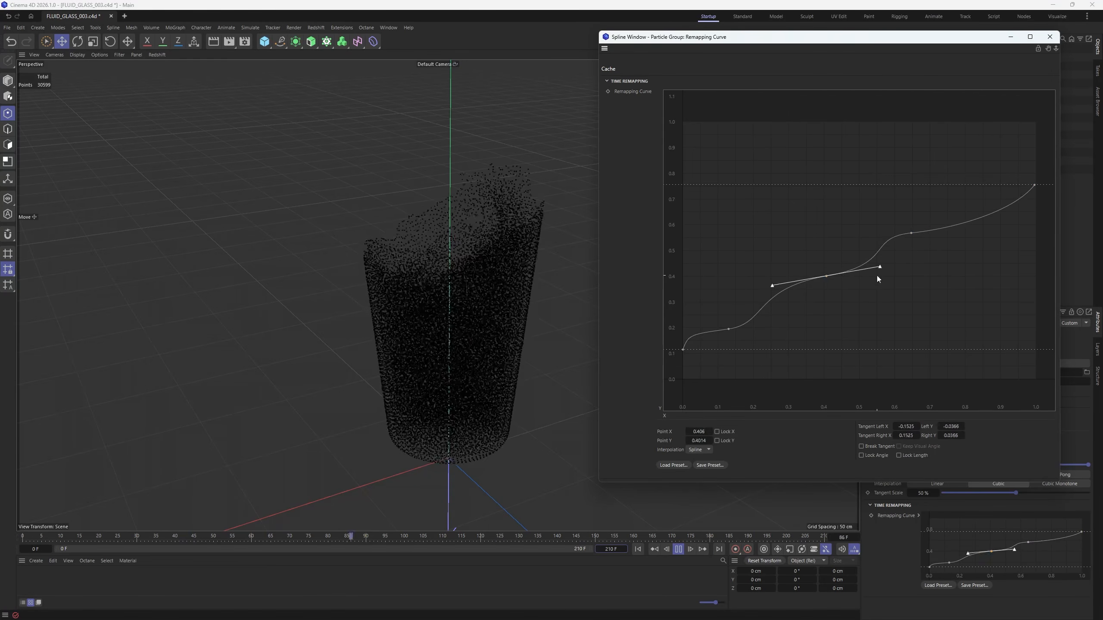
drag(881, 267, 858, 280)
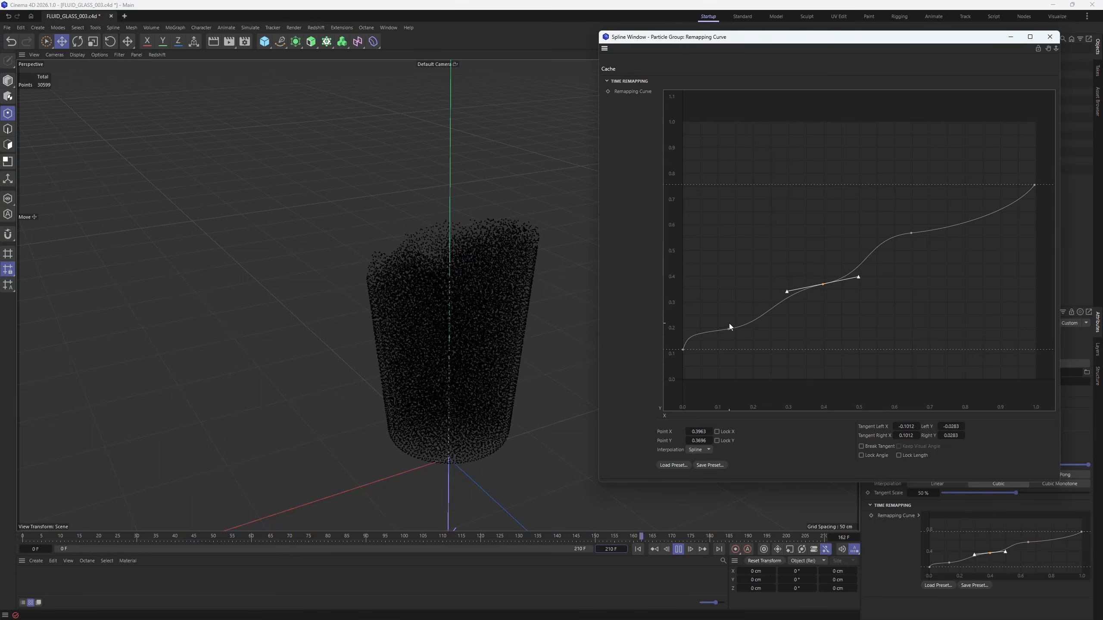
click(683, 350)
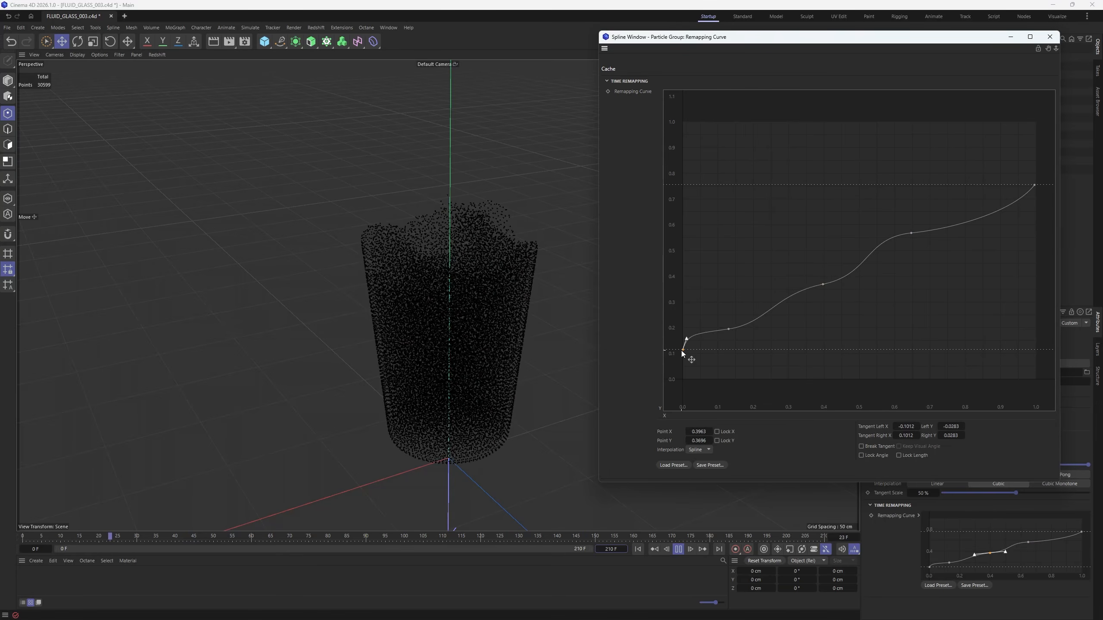
drag(687, 340, 686, 343)
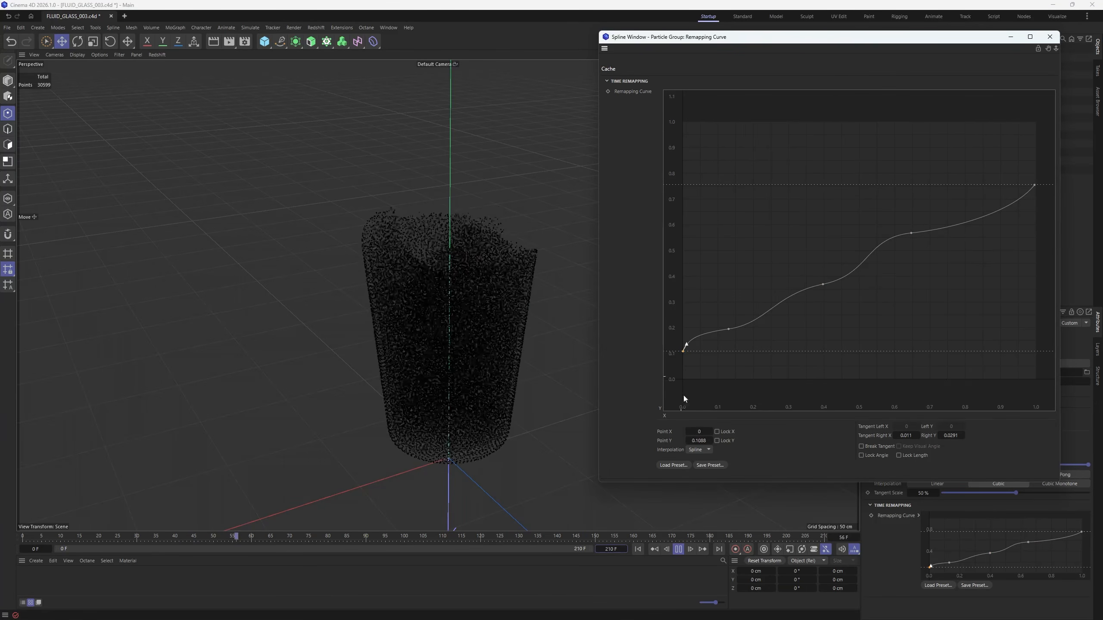
drag(821, 286, 766, 297)
click(638, 549)
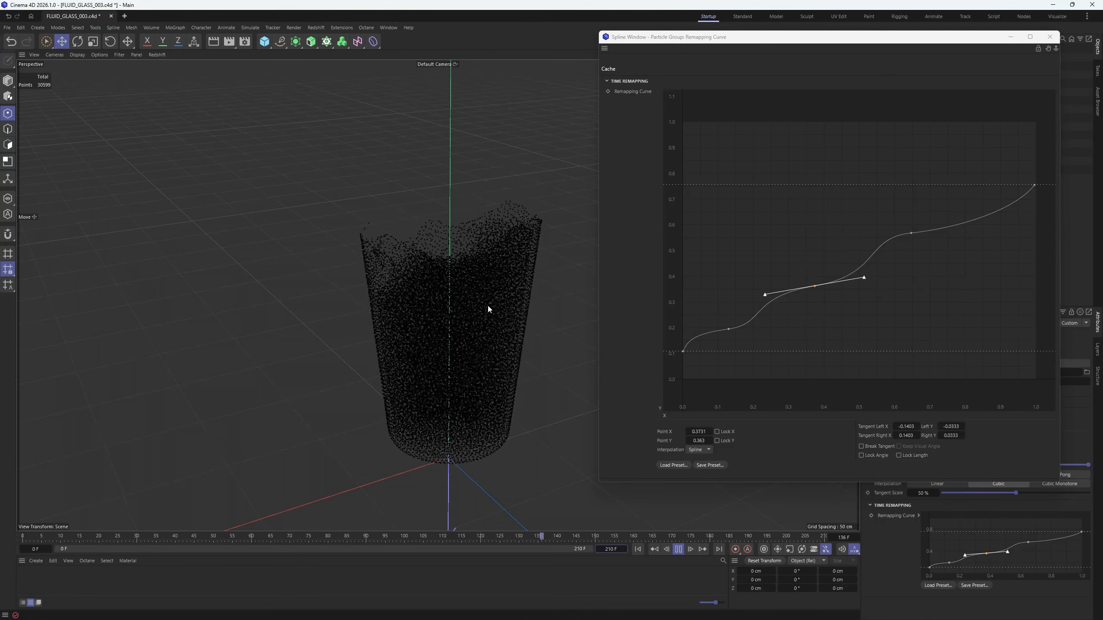
- Lower the end point to about X 1, Y 0.72 and move the preceding point to about X 0.58, Y 0.54 with a shorter tangent
drag(814, 286, 1003, 229)
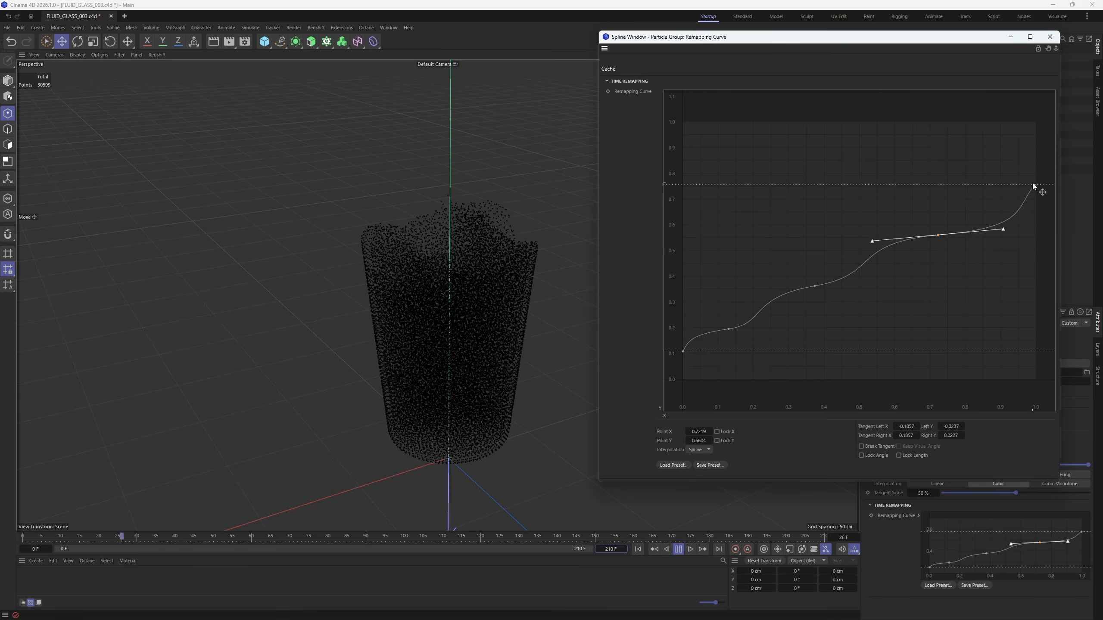
drag(1033, 185, 1038, 192)
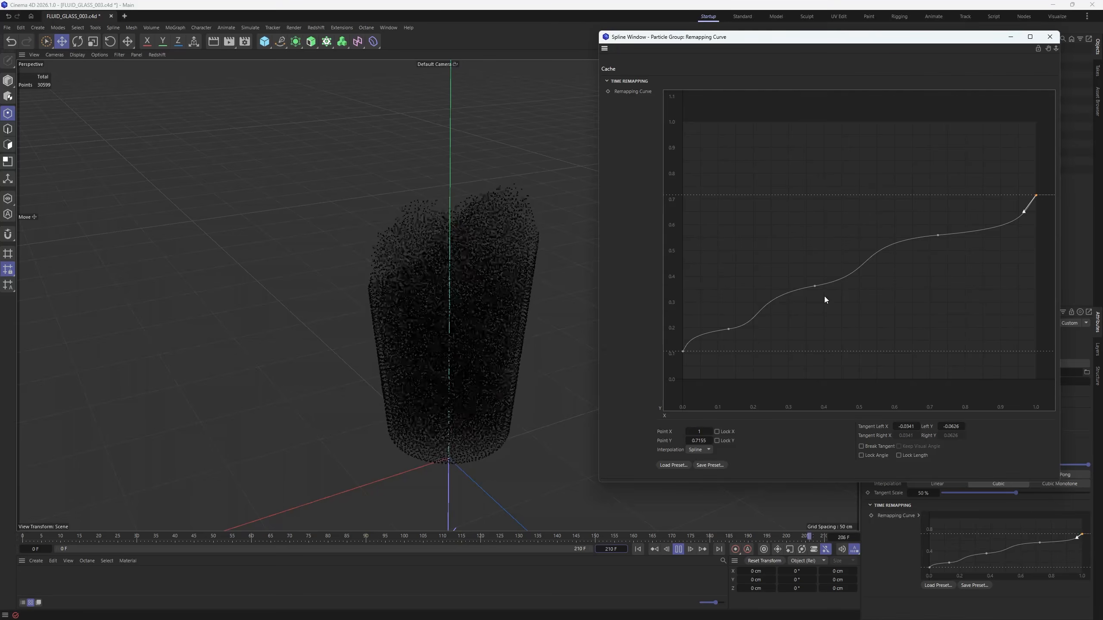
click(939, 236)
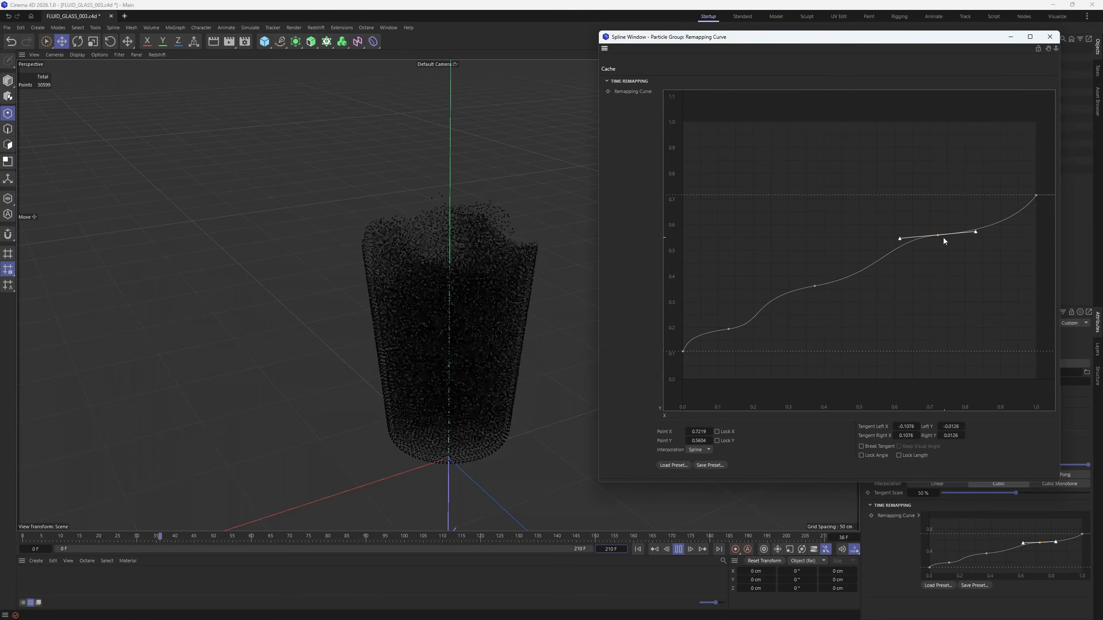
drag(936, 236, 886, 242)
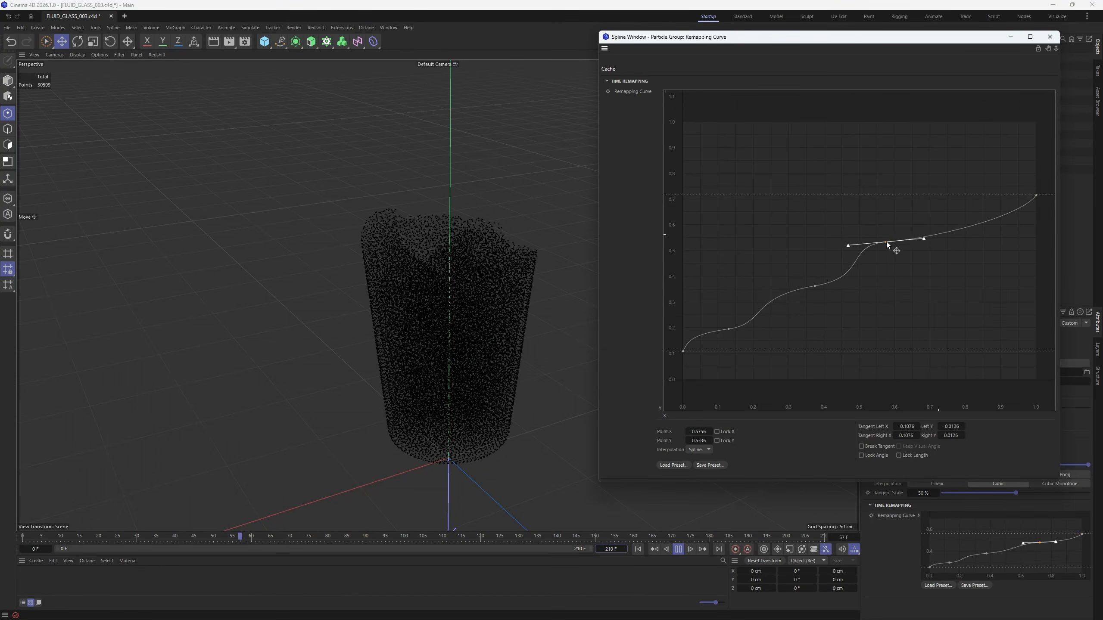
click(1036, 195)
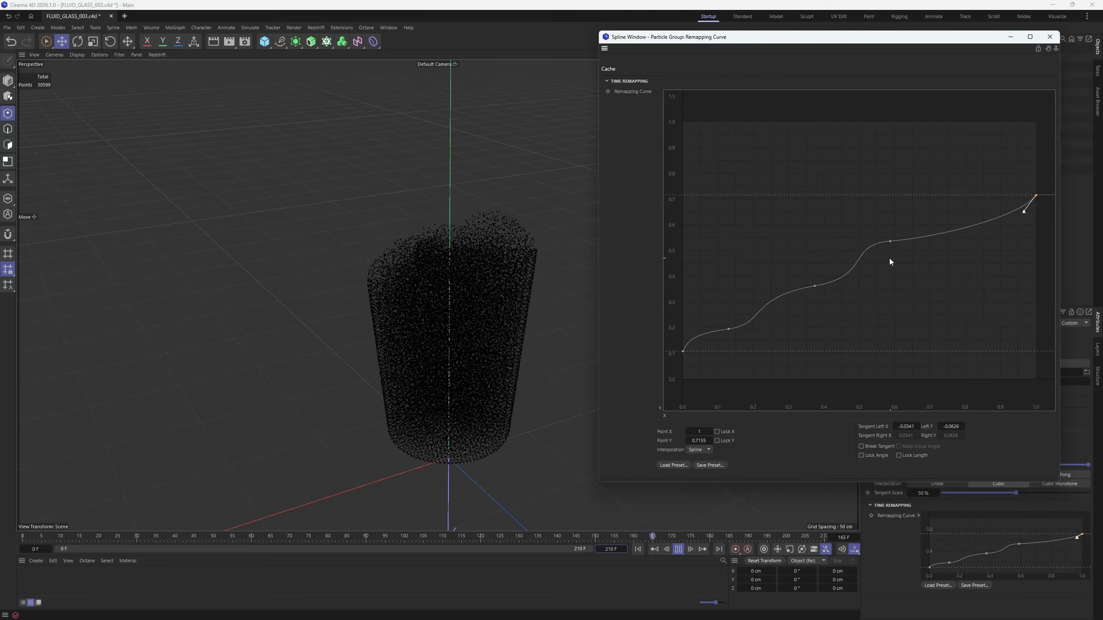
- Pull the later points in to about X 0.34, Y 0.35, X 0.56, Y 0.51 and X 0.76, Y 0.62, and stop playback
drag(814, 286, 771, 296)
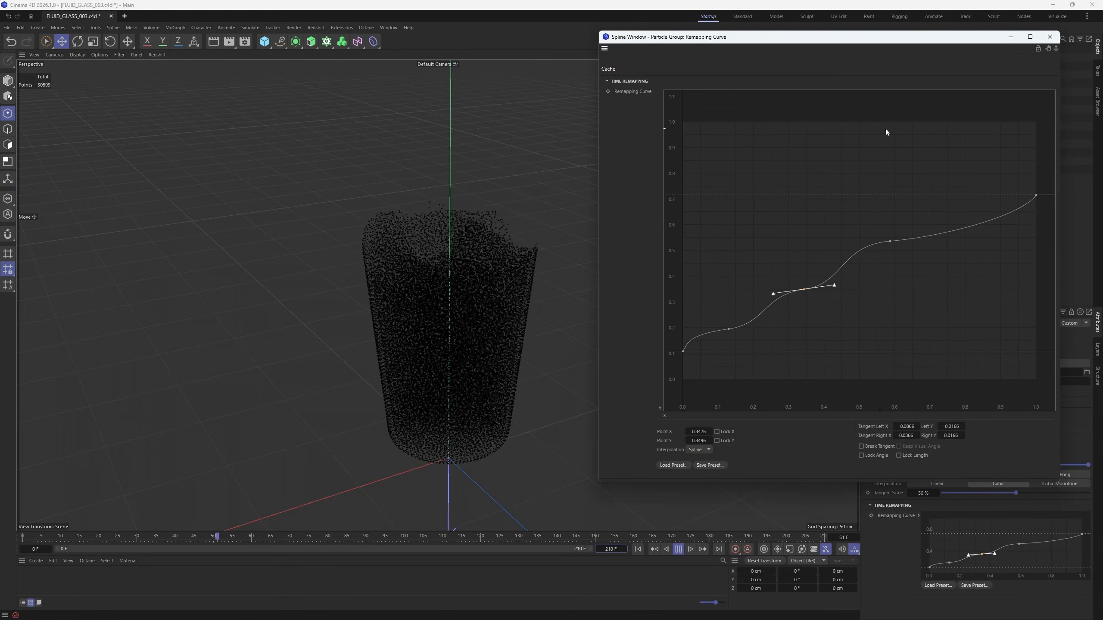
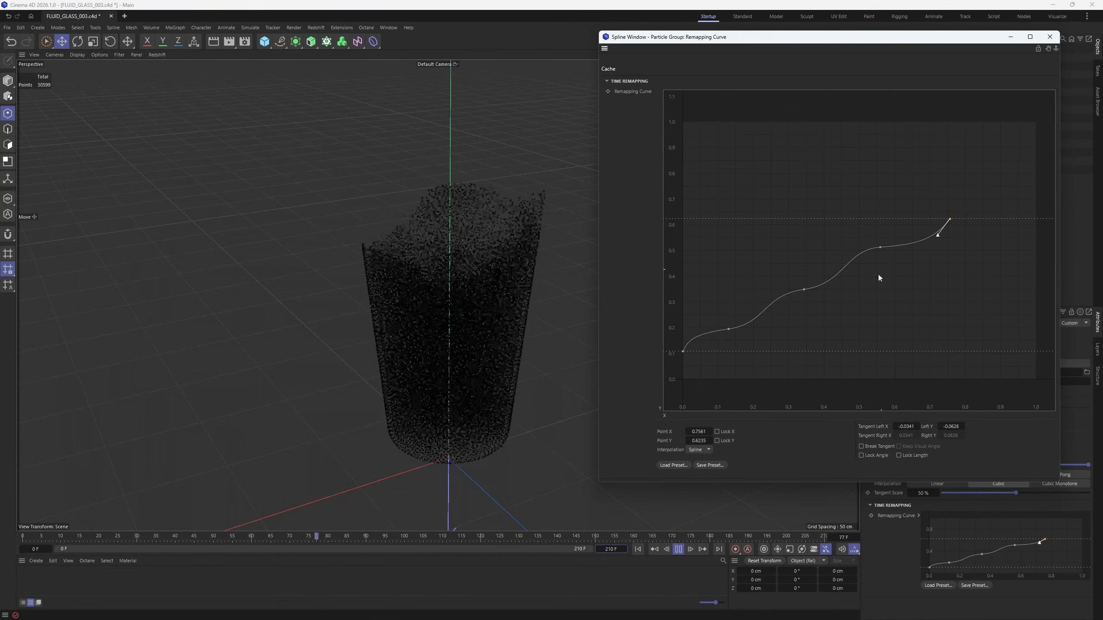
click(881, 248)
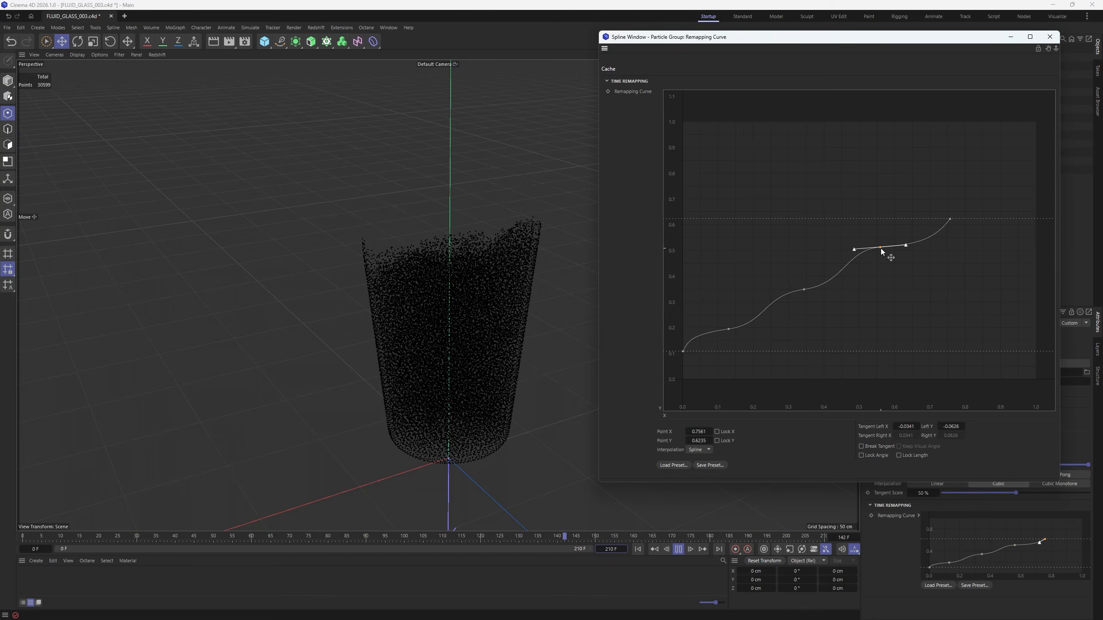
click(678, 550)
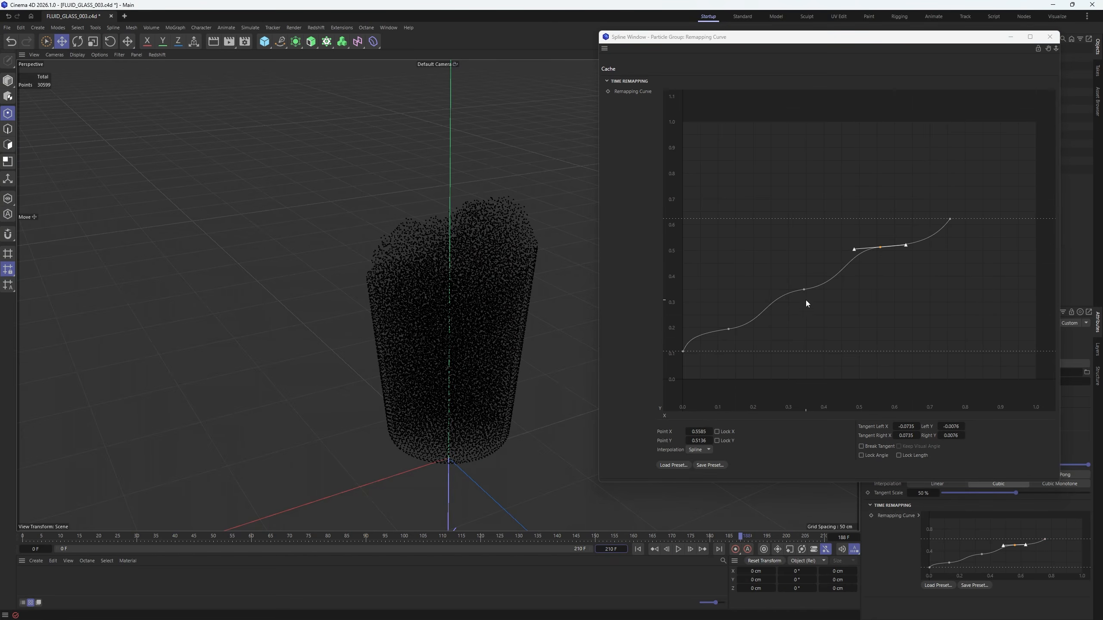
- Compress the inner points to about X 0.11, 0.27 and 0.42, end the curve at about X 0.63, Y 0.59, and resume playback
drag(727, 329, 720, 330)
drag(804, 289, 793, 290)
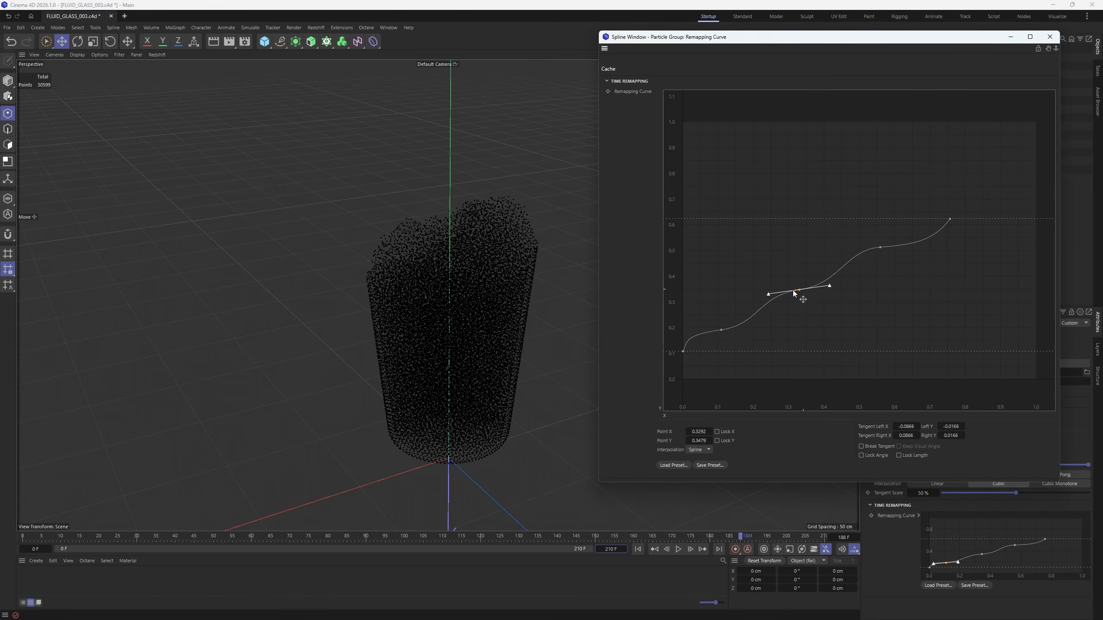
drag(880, 248, 829, 262)
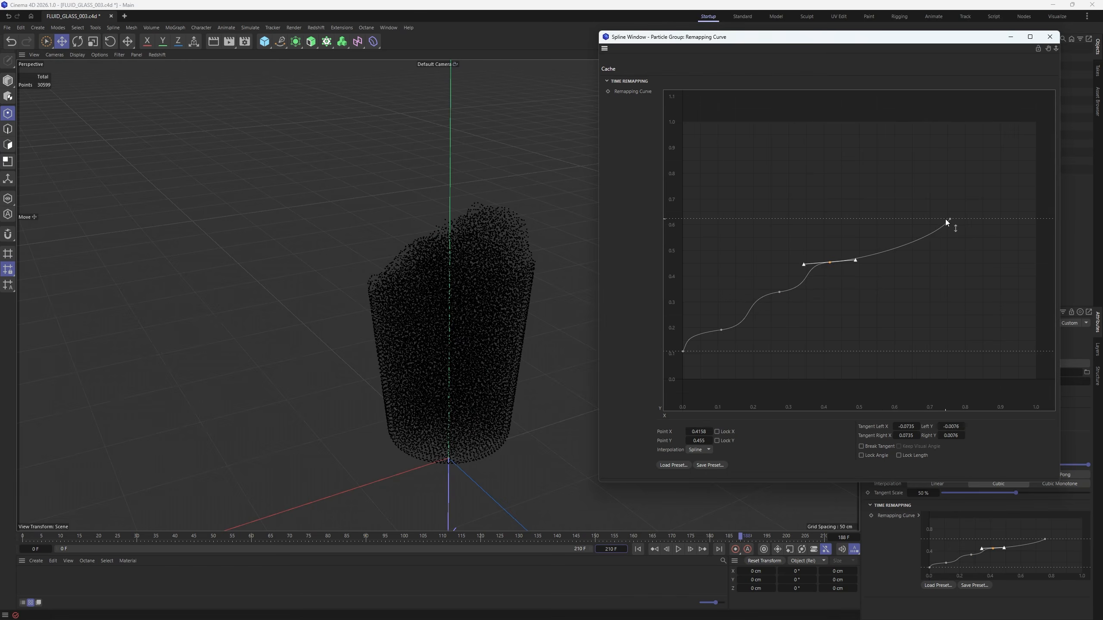
drag(949, 218, 879, 224)
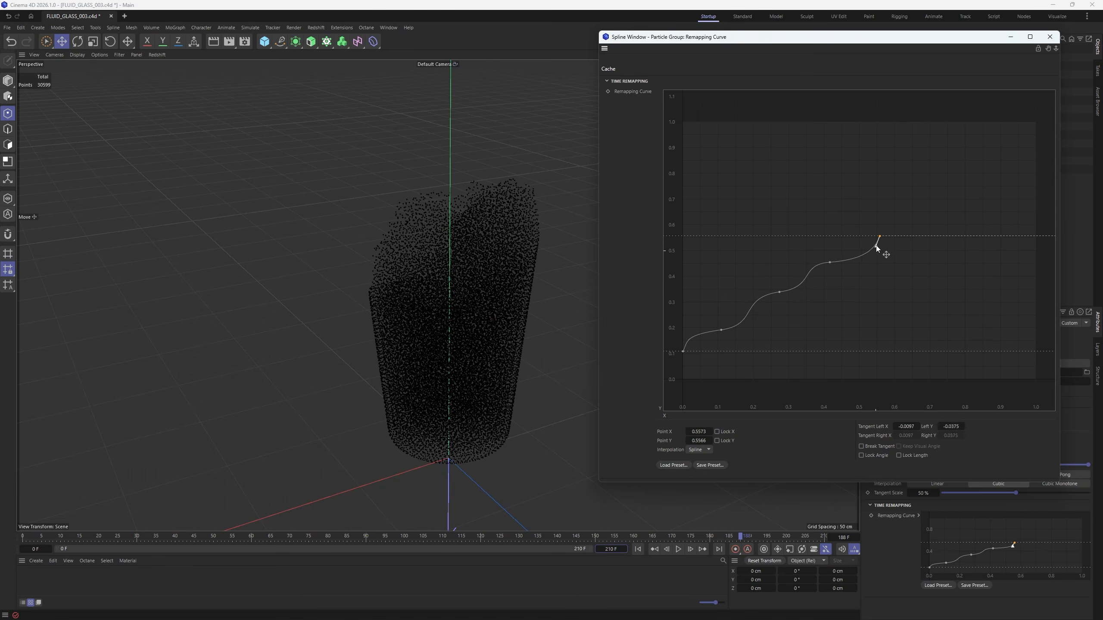
click(678, 550)
drag(876, 248, 898, 231)
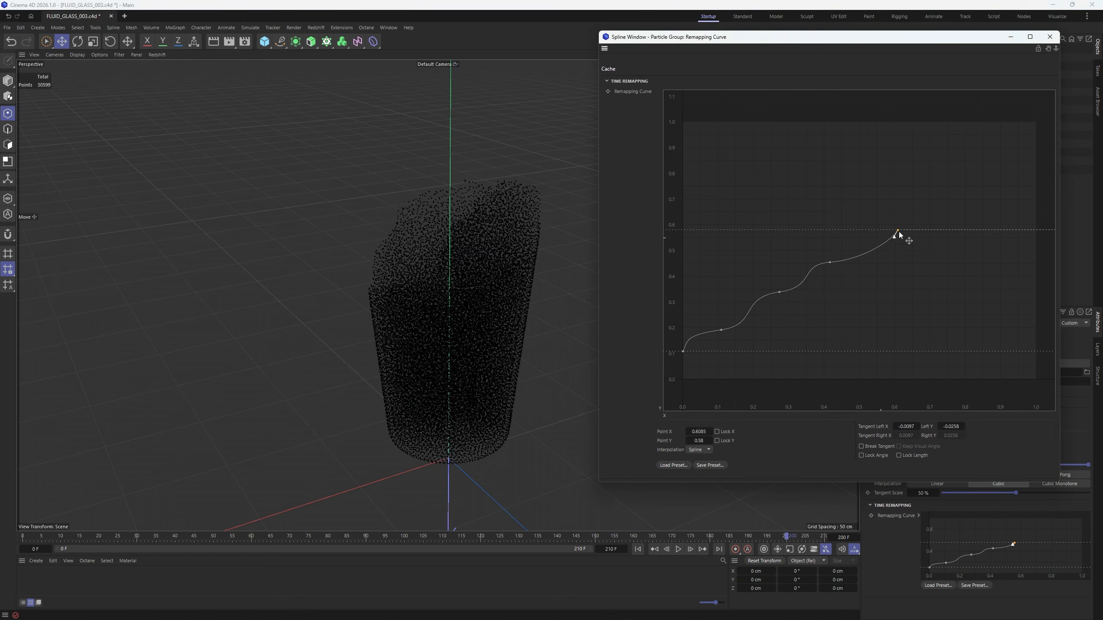
click(679, 550)
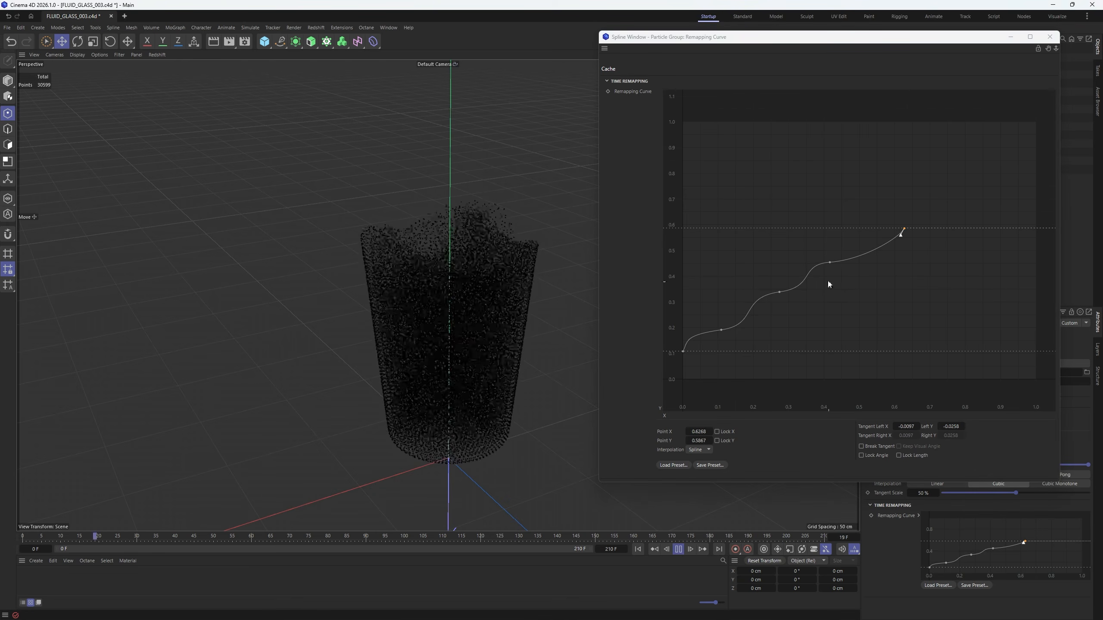
- Lower the fourth point to about X 0.44, Y 0.42, raise the second to about Y 0.21, and delete the middle point near X 0.27
drag(830, 262, 836, 272)
drag(779, 293, 777, 302)
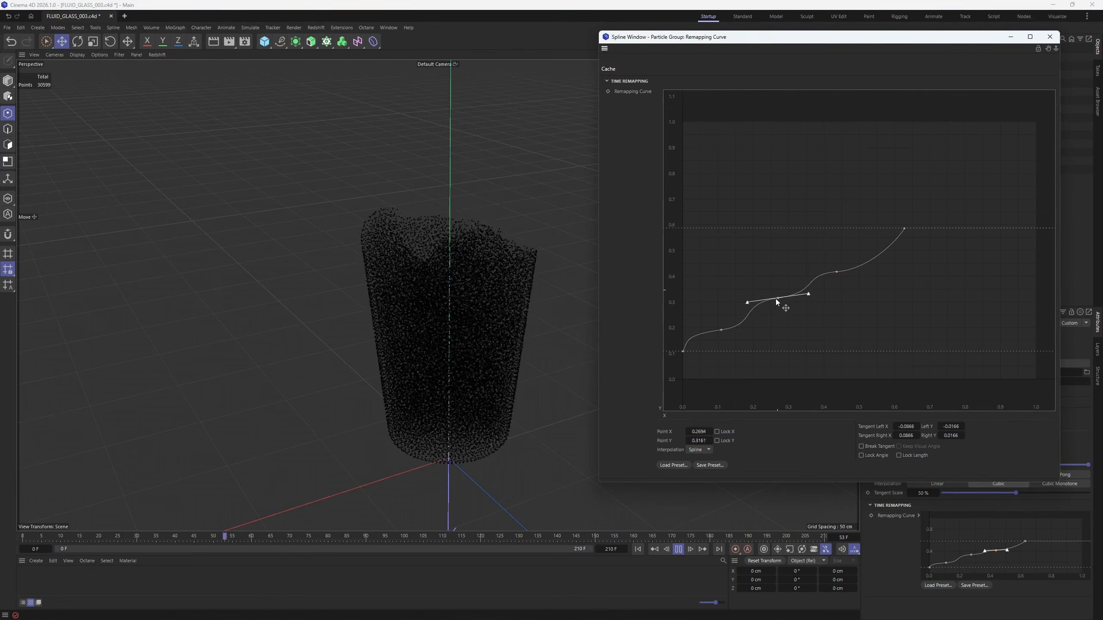
drag(721, 330, 723, 329)
click(777, 303)
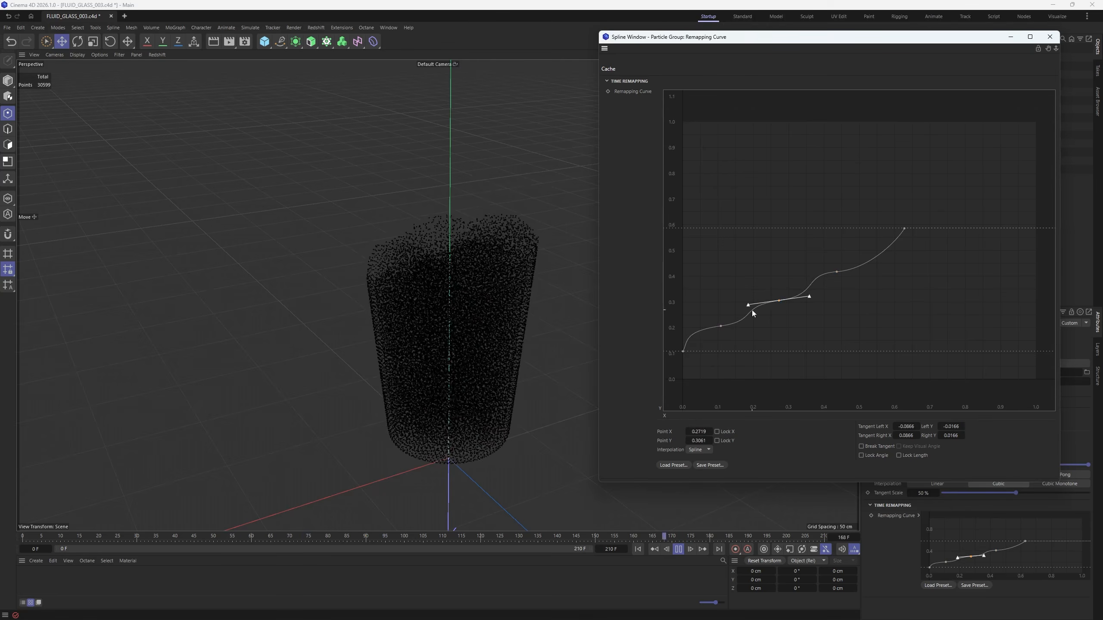
drag(747, 305, 756, 306)
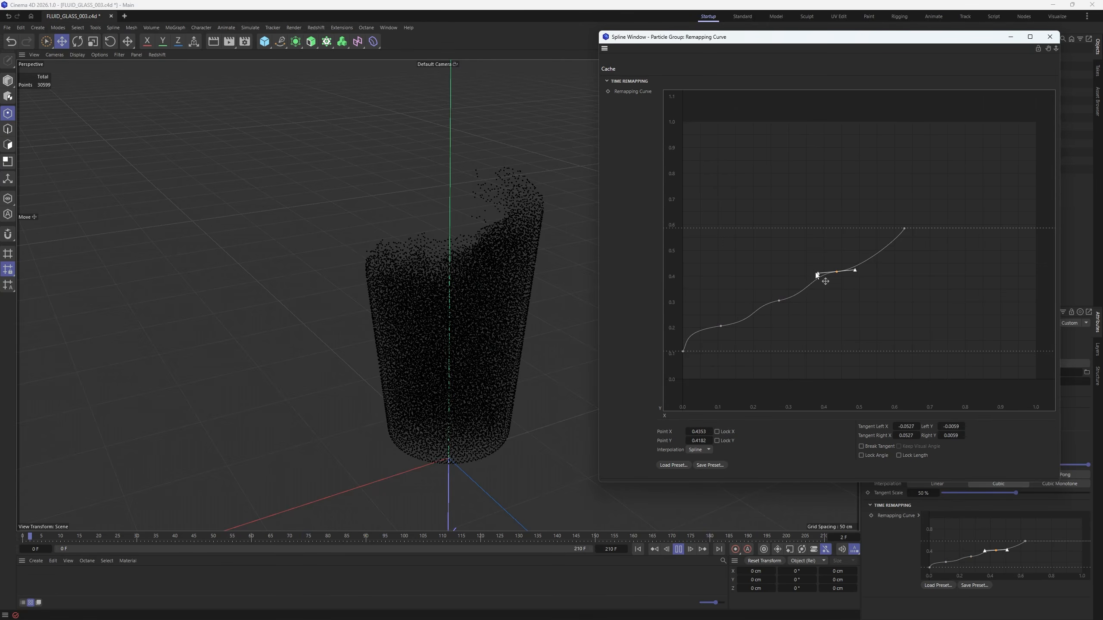
key(Delete)
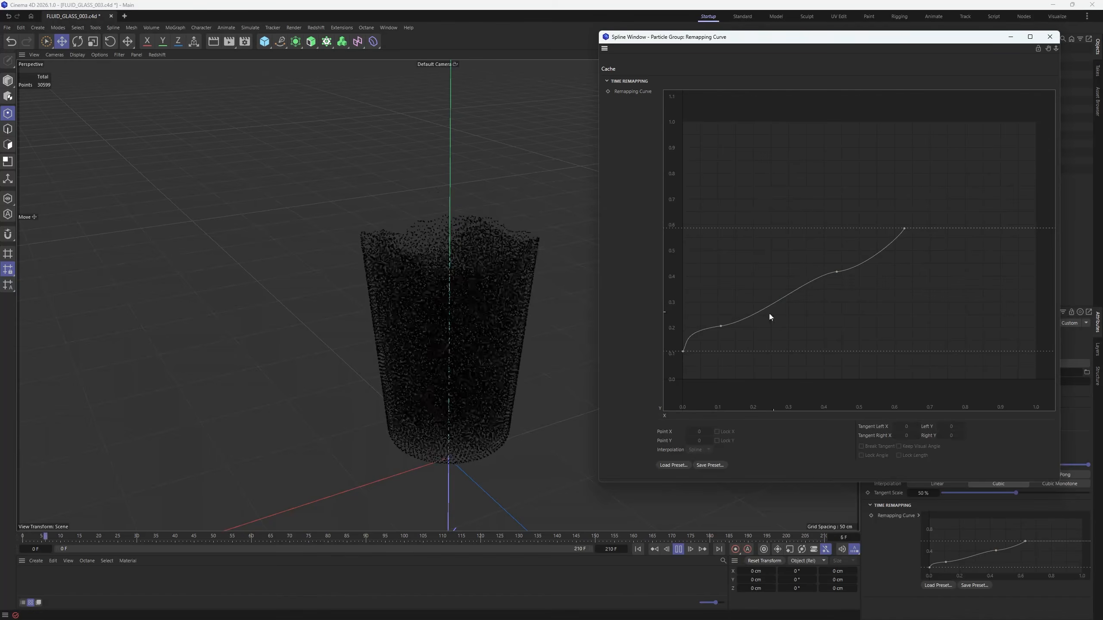
- Smooth the curve through about X 0.17, Y 0.23 and X 0.45, Y 0.39, and lower the end point to about X 0.62, Y 0.49
click(723, 325)
drag(725, 325, 760, 318)
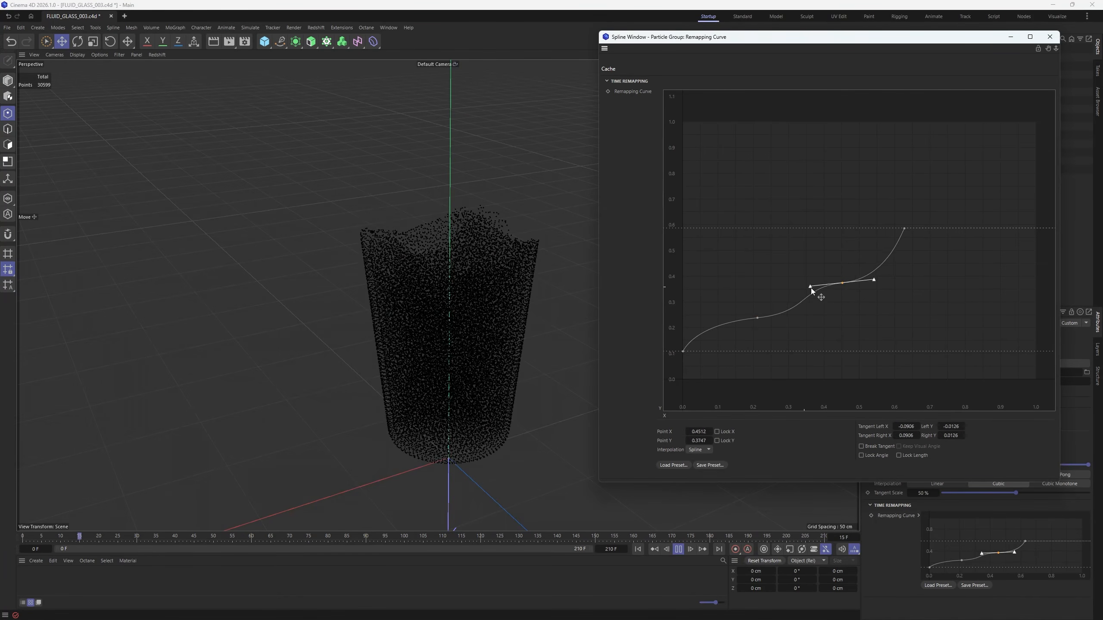
drag(814, 290, 807, 292)
drag(757, 318, 714, 323)
drag(843, 283, 845, 279)
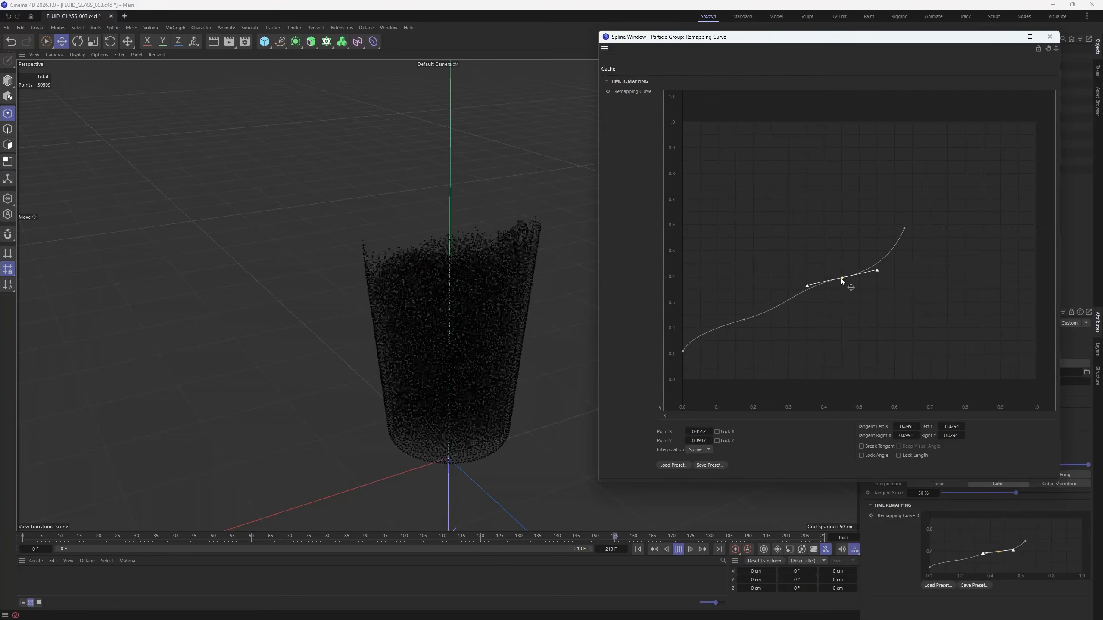
click(904, 229)
drag(901, 235, 901, 260)
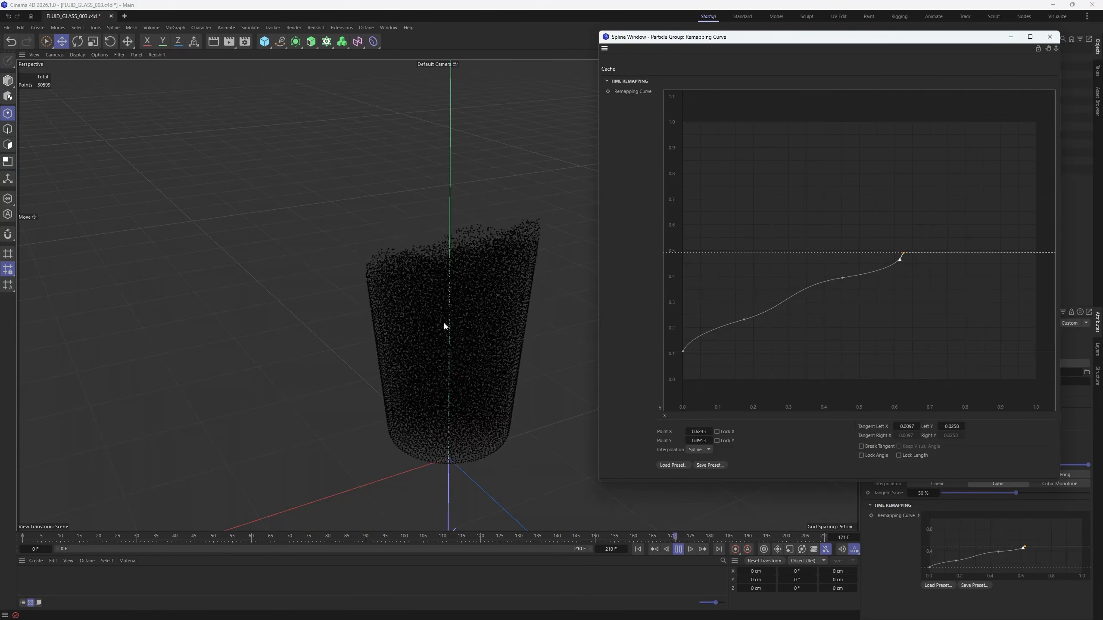
- Hide the grid in the perspective view
alt+drag(444, 322, 421, 384)
click(137, 56)
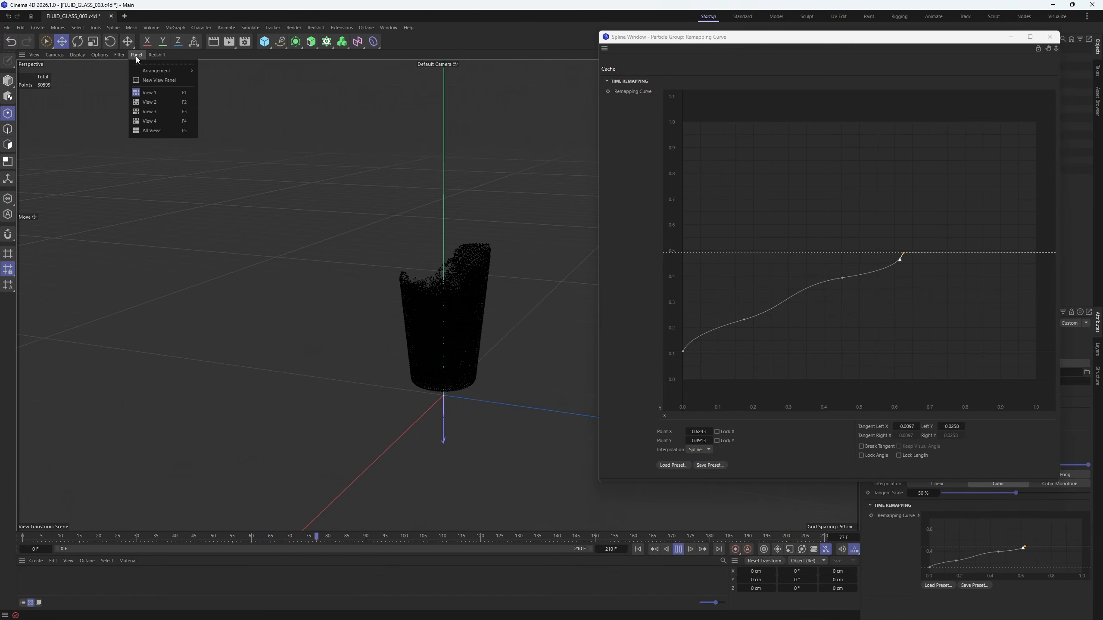
mouse_move(119, 55)
click(138, 114)
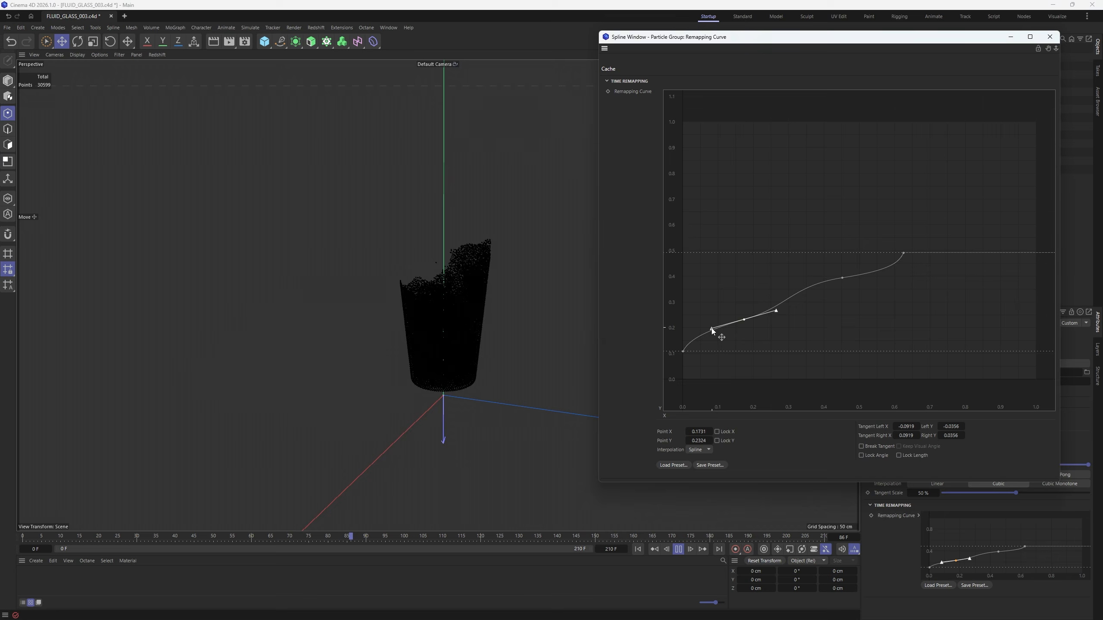
- Flatten the tangents of the point near X 0.17, shift the whole remapping curve up to start at about Y 0.40, and replay
drag(712, 331, 704, 323)
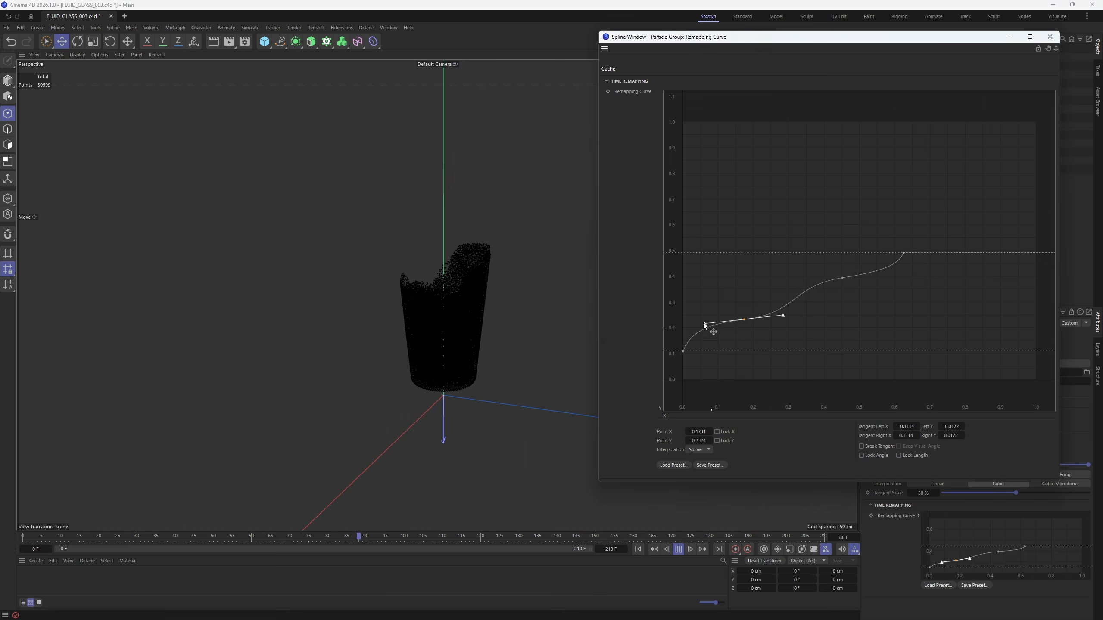
click(637, 549)
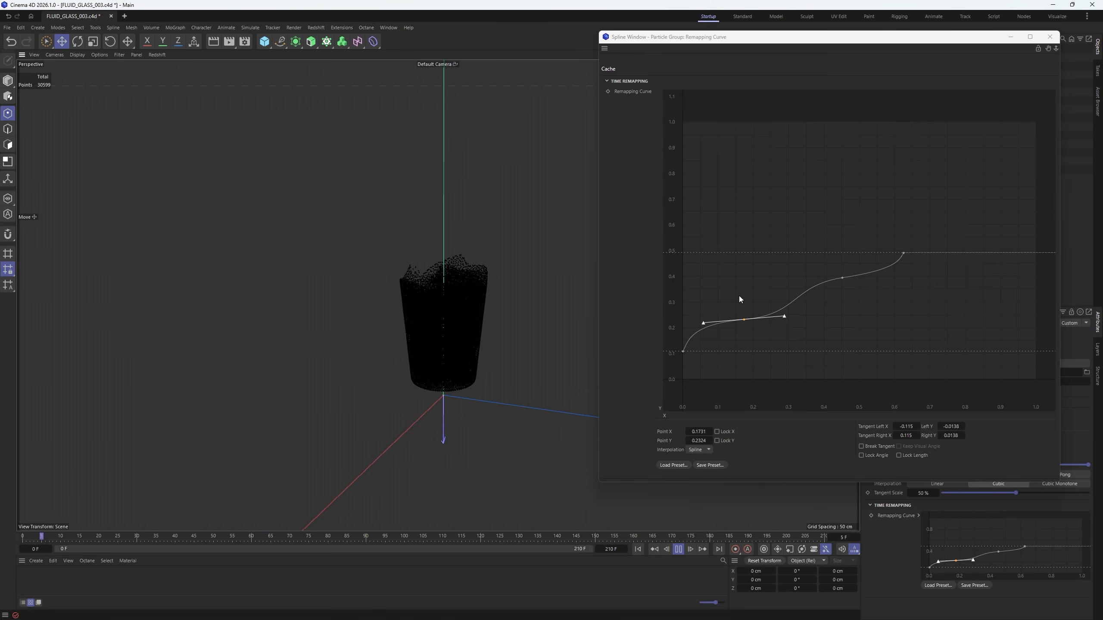
click(903, 252)
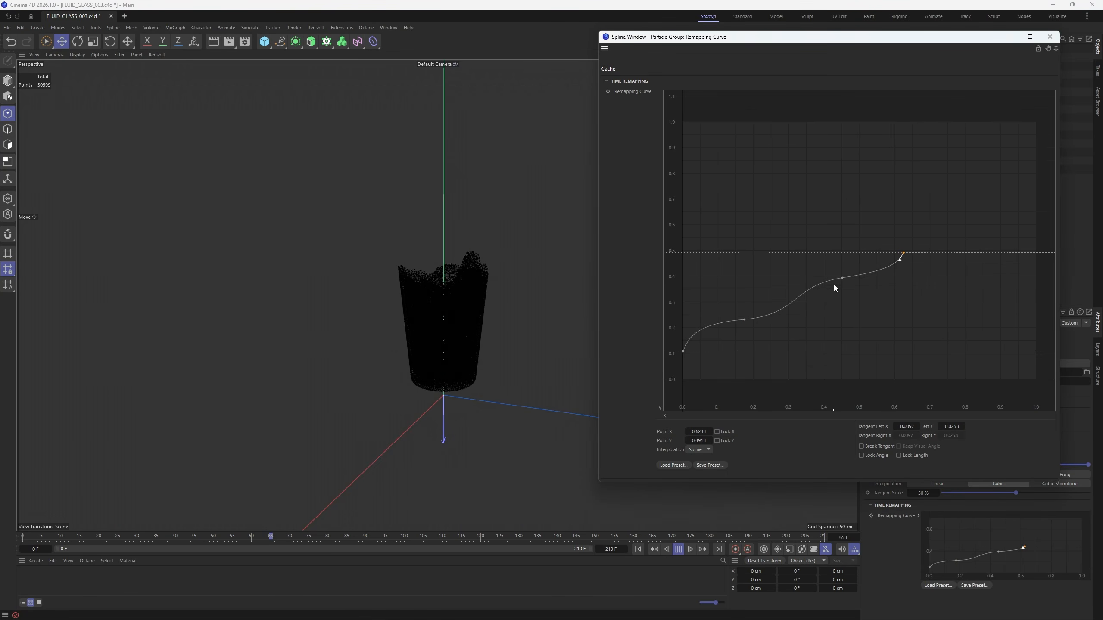
click(841, 281)
key(ctrl+a)
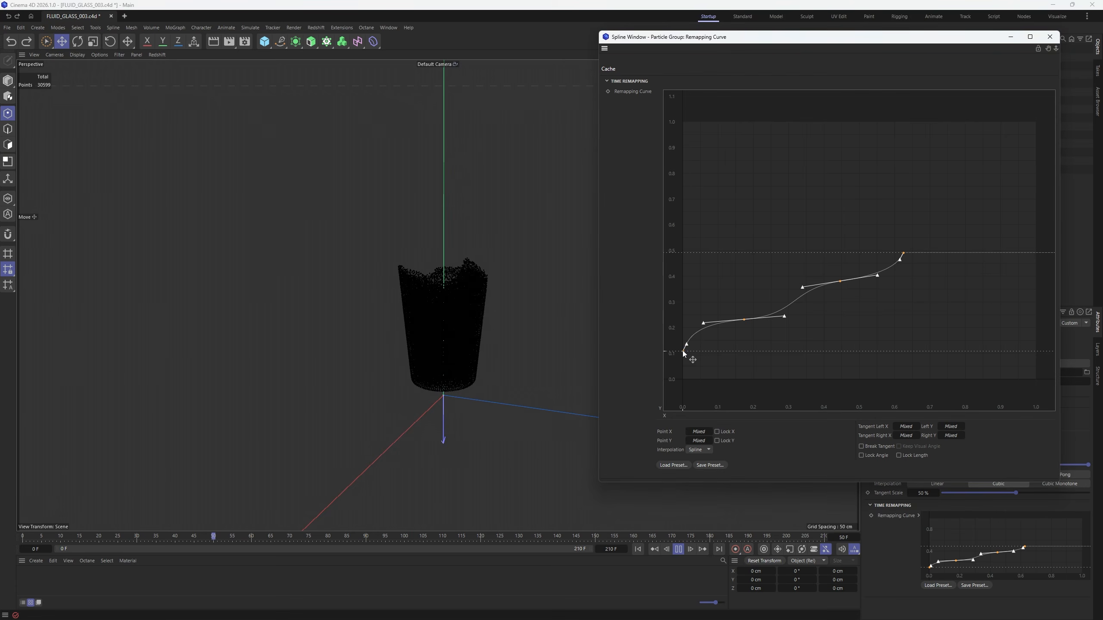
drag(684, 351, 677, 275)
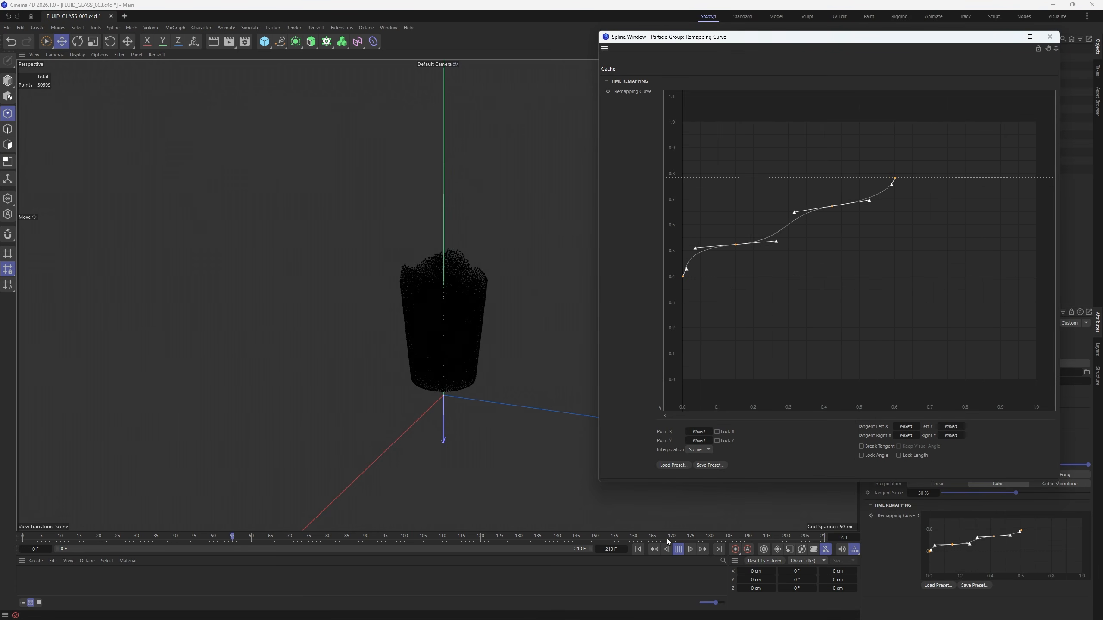
click(629, 553)
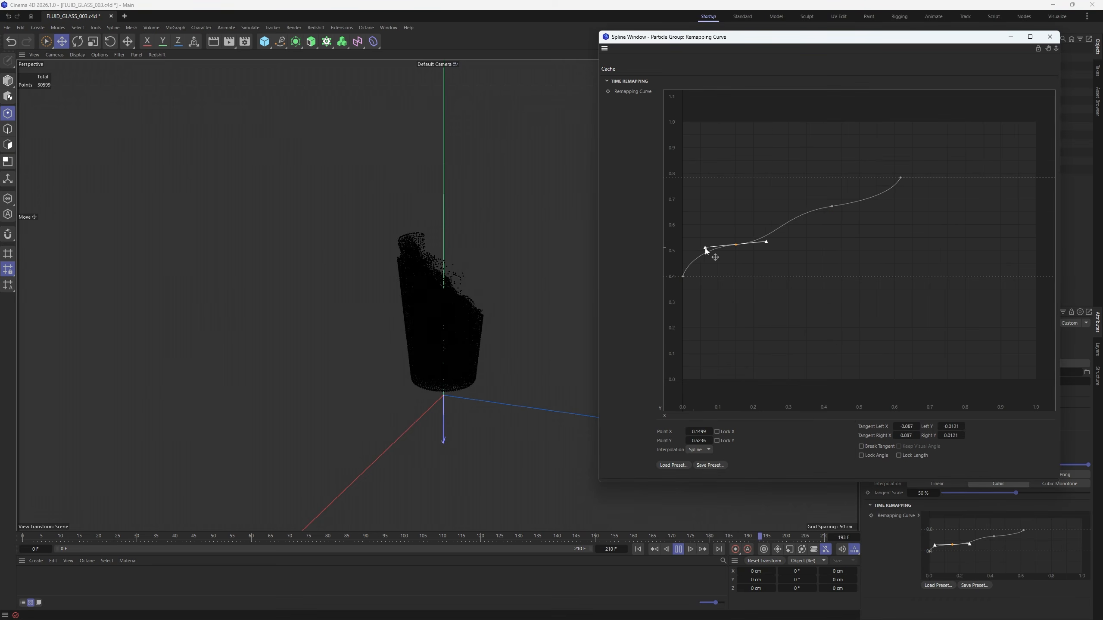
- Move the curve's second point to about X 0.11, Y 0.48, and add a point at about X 0.30, Y 0.56
drag(706, 250, 783, 239)
ctrl+click(779, 230)
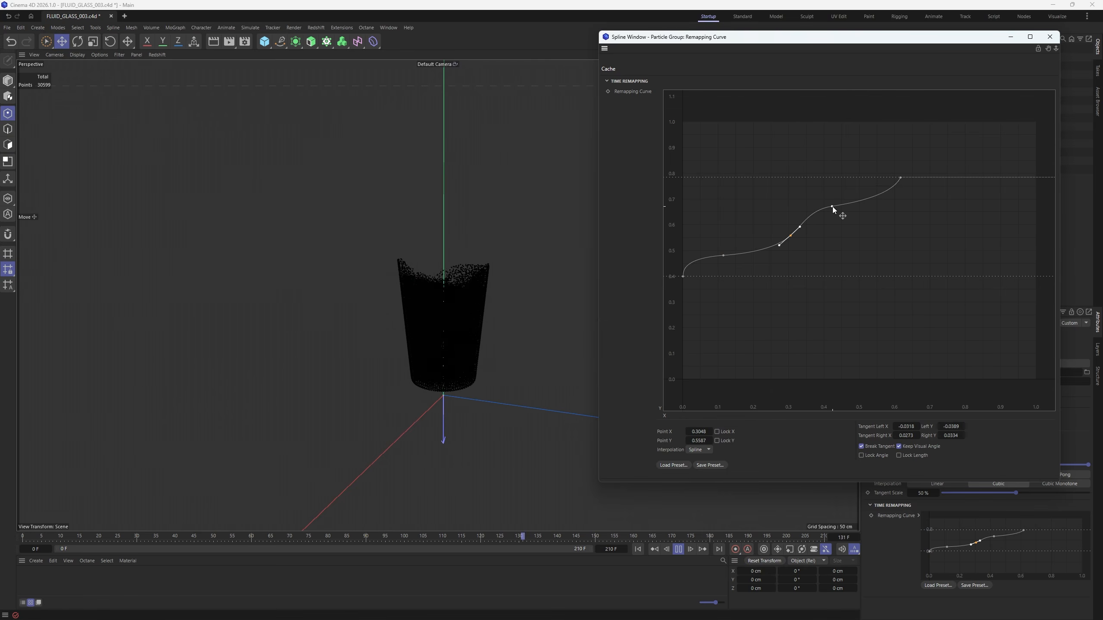
- Lower the whole remapping curve to start at about Y 0.29 and select its second point
key(ctrl+a)
drag(683, 277, 685, 305)
click(684, 303)
click(723, 284)
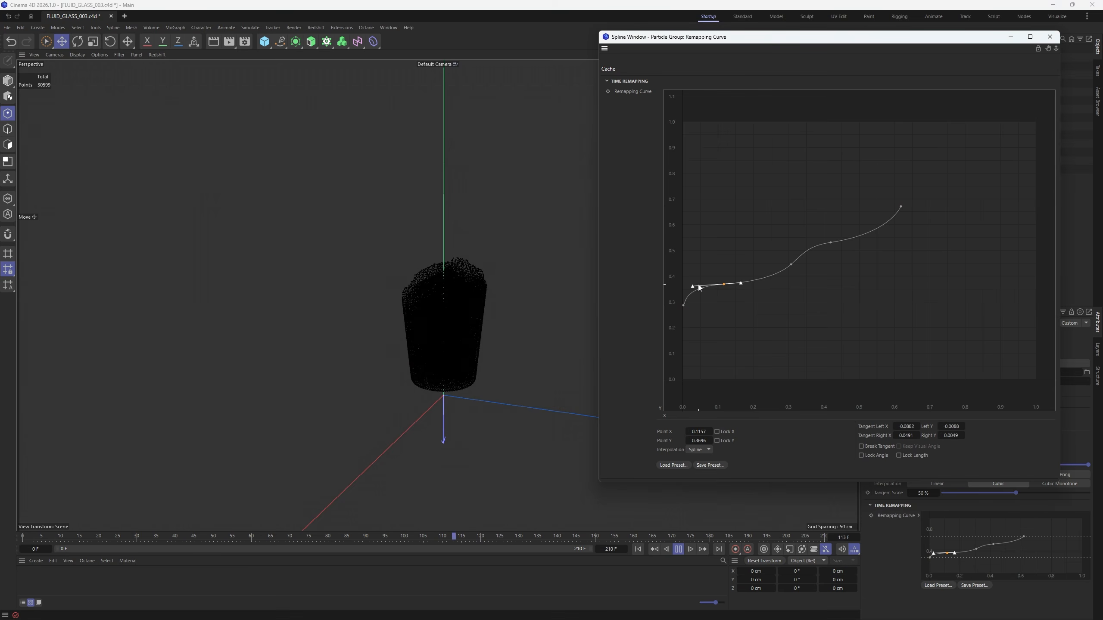
- Raise the entire remapping curve to start at about Y 0.44 and resume playback
drag(935, 174, 640, 356)
drag(683, 303, 684, 266)
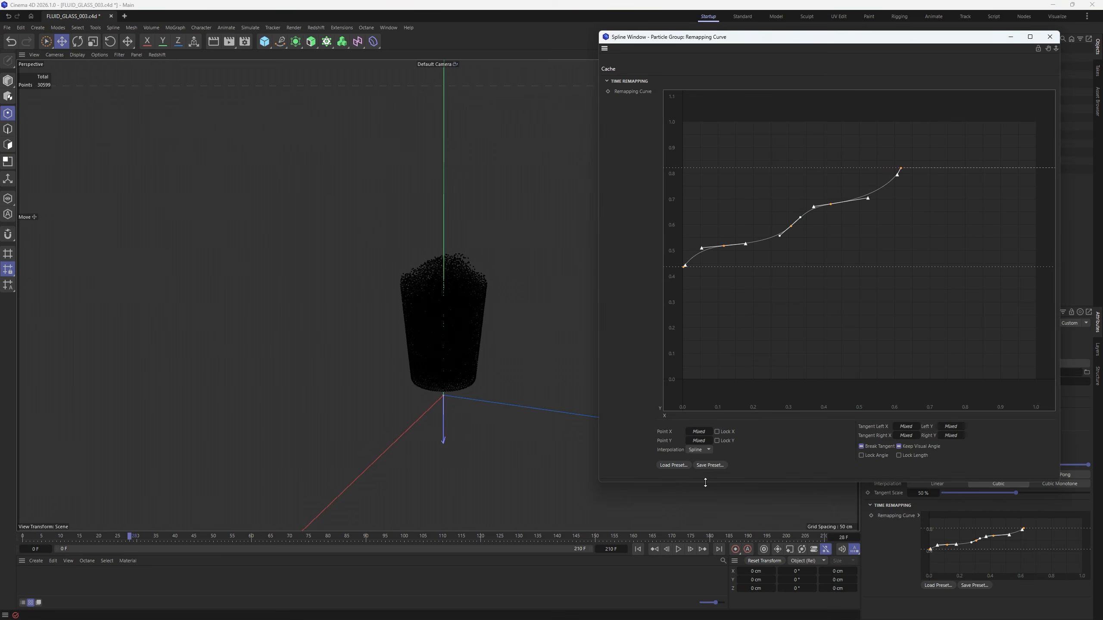
click(679, 550)
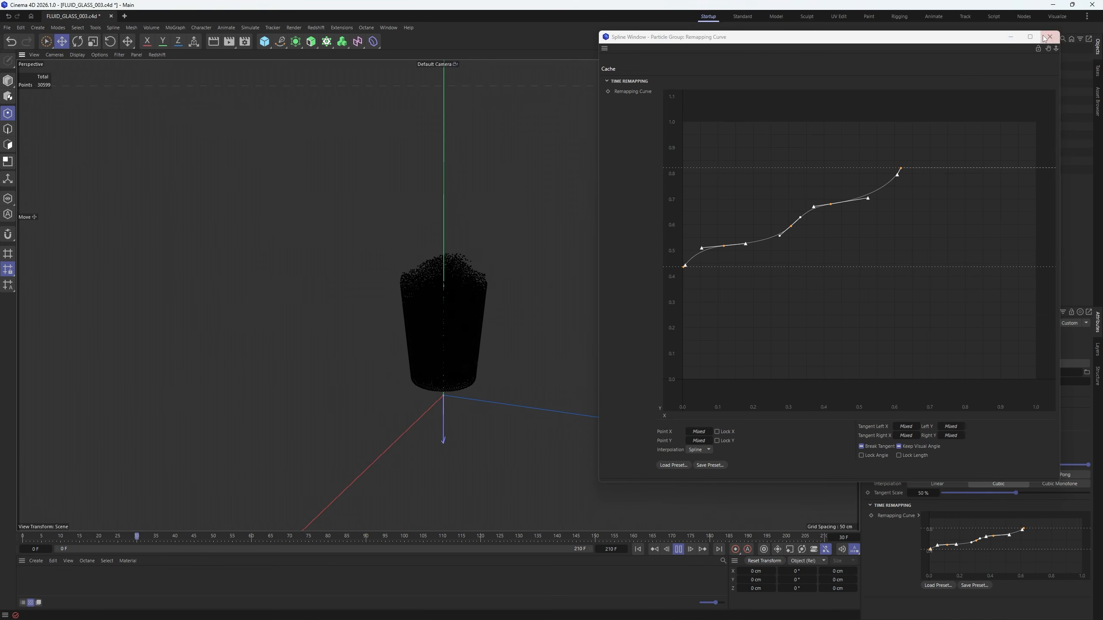
- Close the remapping curve window, stop playback, and clear the object selection
click(1050, 37)
click(678, 549)
click(656, 356)
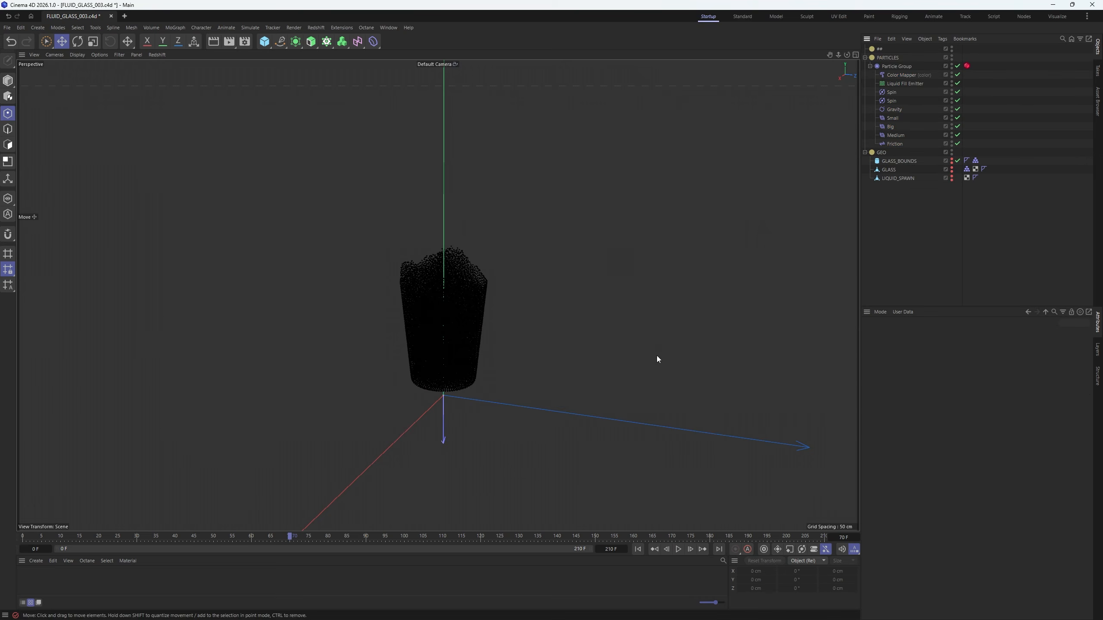
- Make the hidden GLASS object visible around the particles
alt+drag(413, 299, 436, 292)
scroll(456, 281, up, 2)
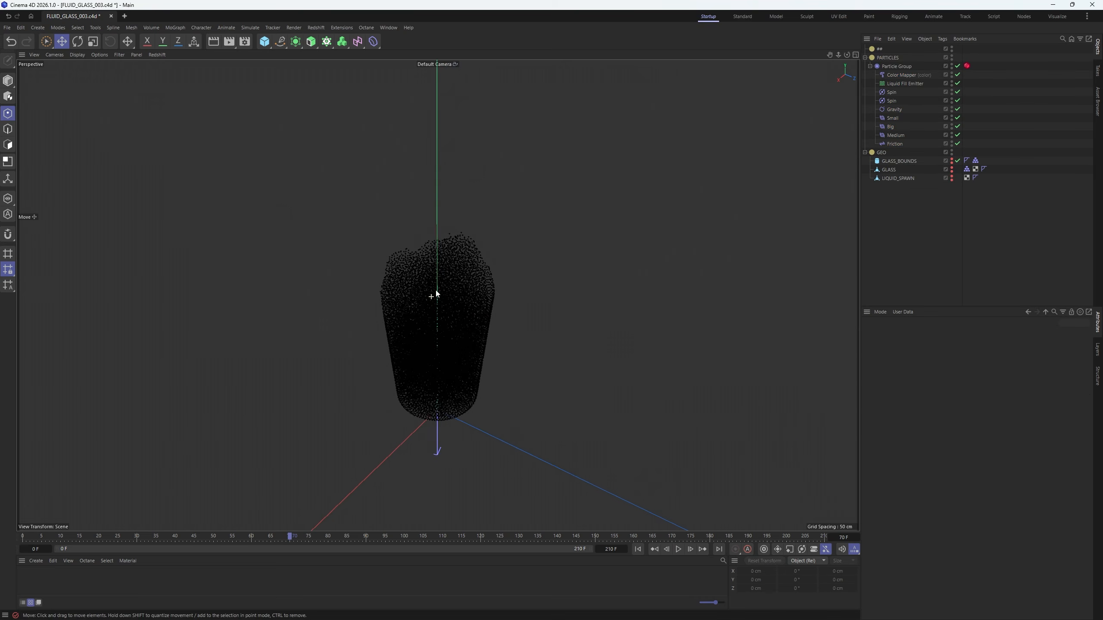
scroll(432, 288, up, 3)
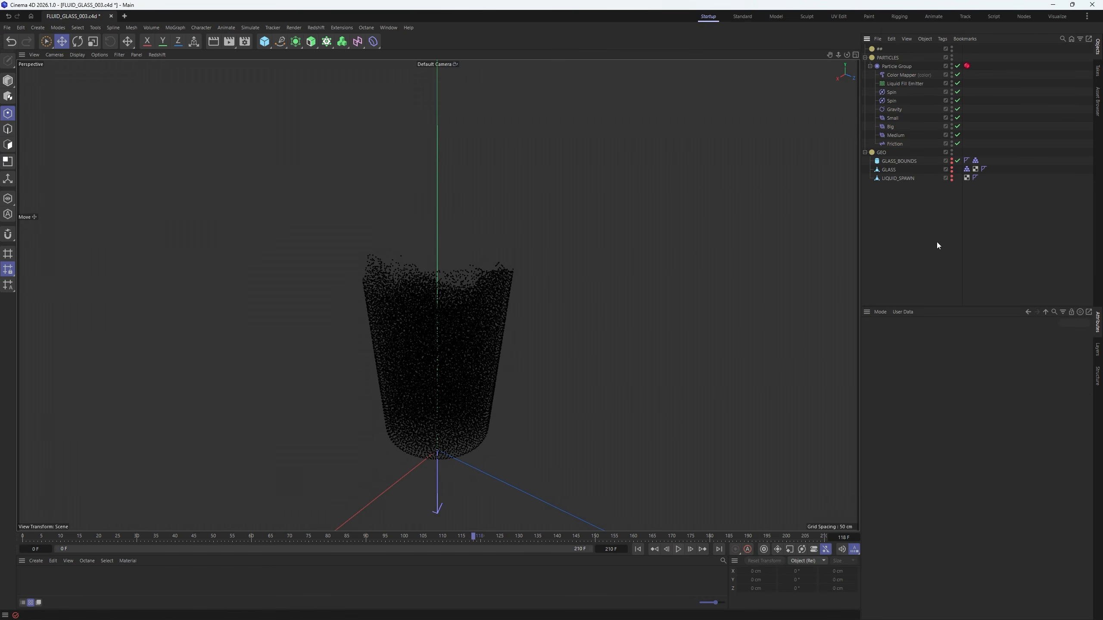
alt+click(951, 171)
mouse_move(472, 308)
alt+mouse_down()
mouse_move(445, 286)
mouse_move(460, 298)
alt+mouse_up()
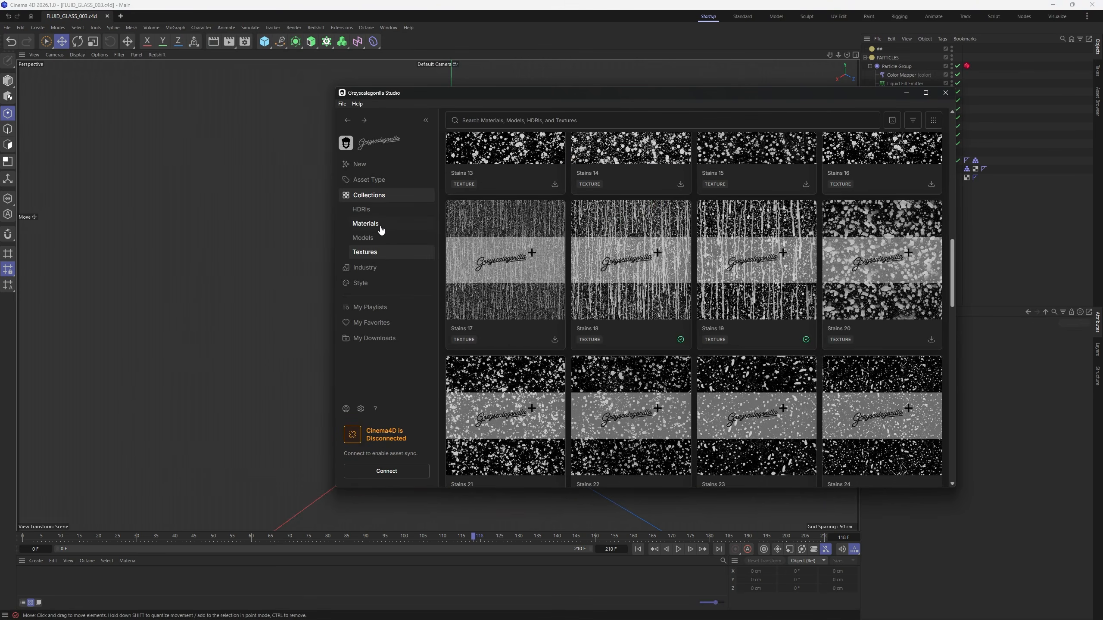
- Look through the Geometric Stone Models collection in Greyscalegorilla Studio and minimize its window
click(376, 239)
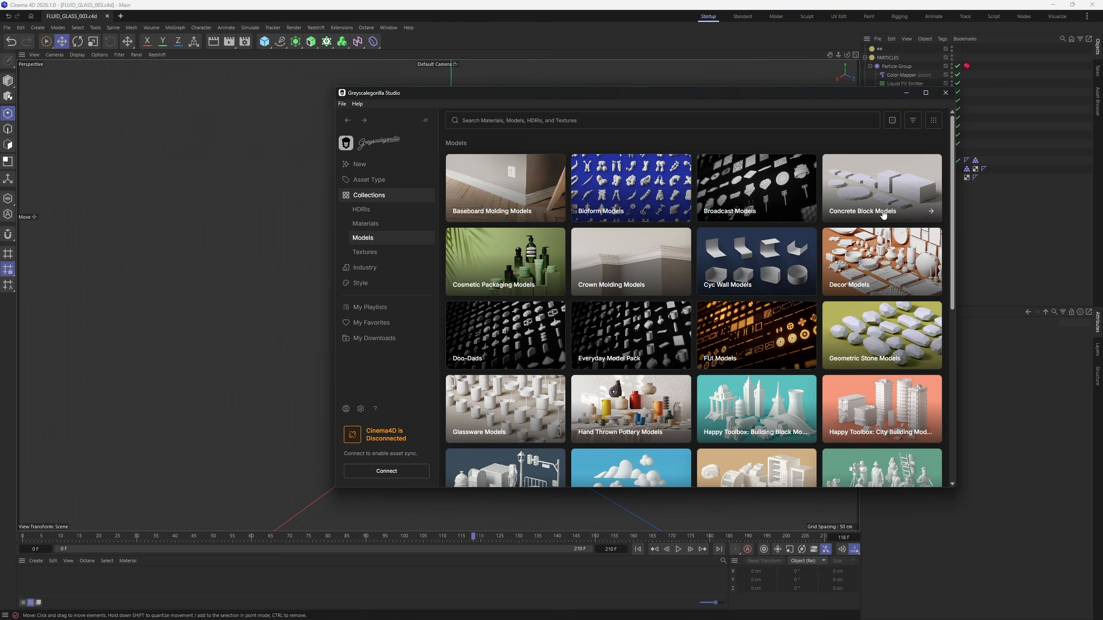
click(854, 367)
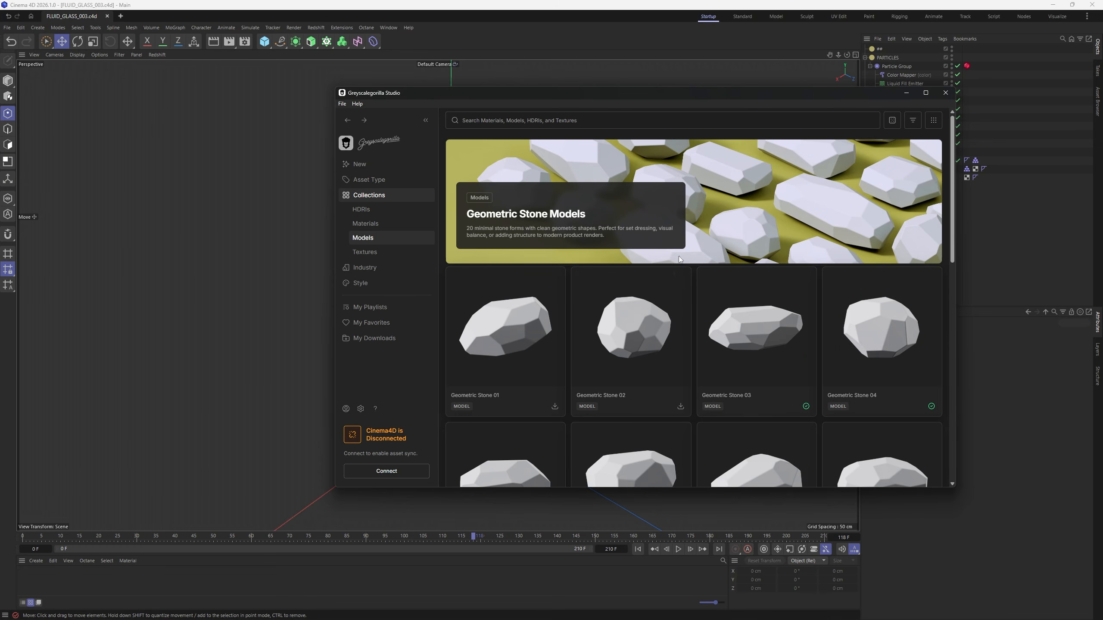
scroll(679, 259, down, 5)
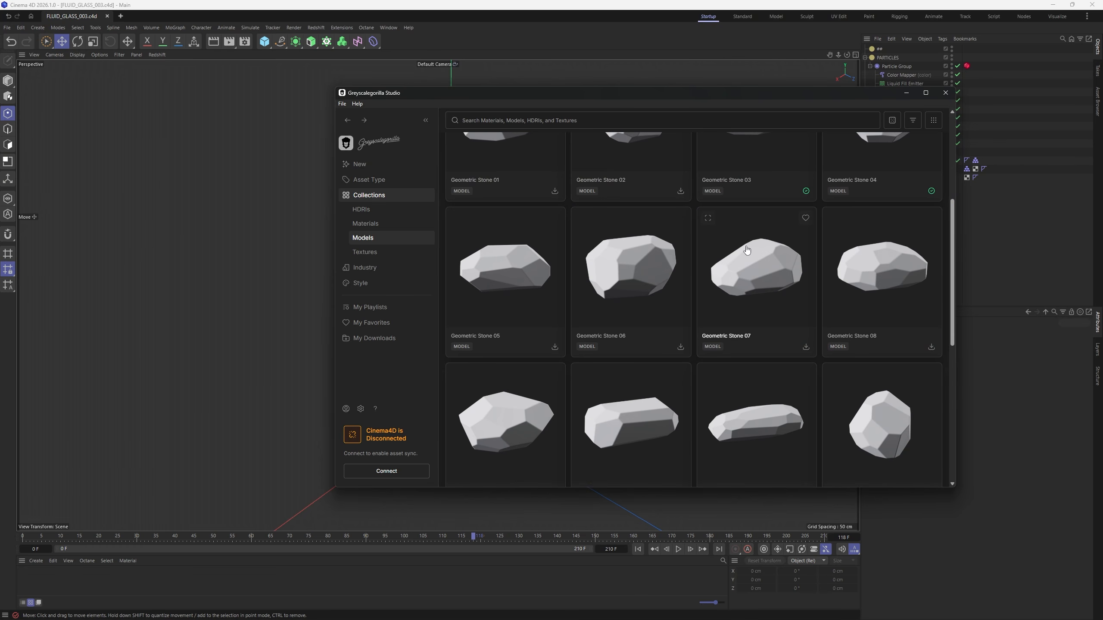
scroll(650, 344, down, 5)
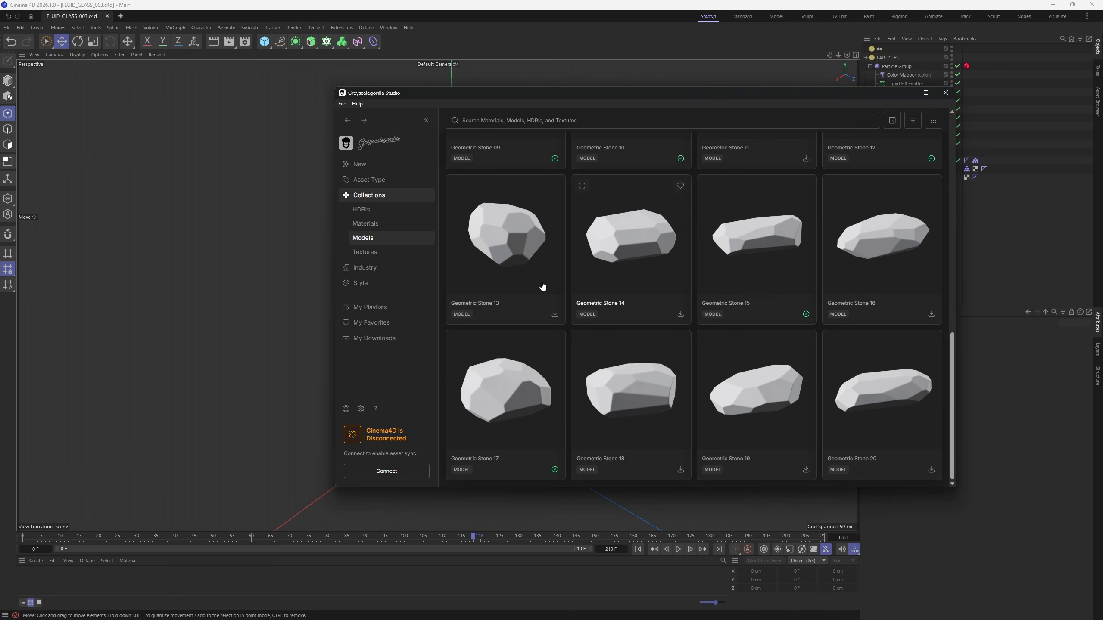
scroll(560, 286, up, 10)
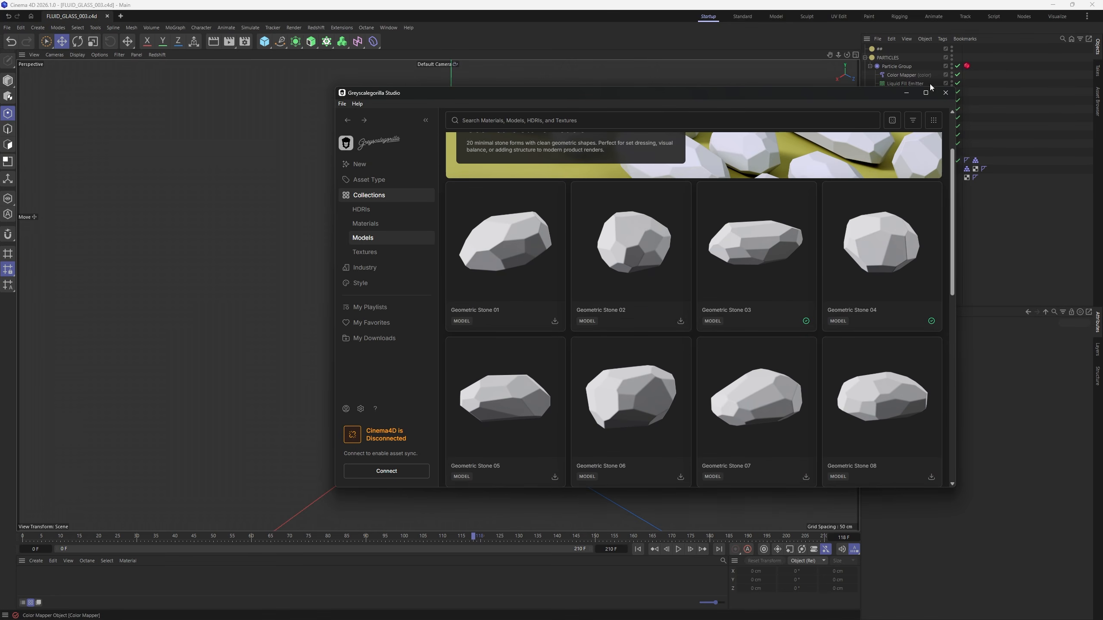
click(908, 94)
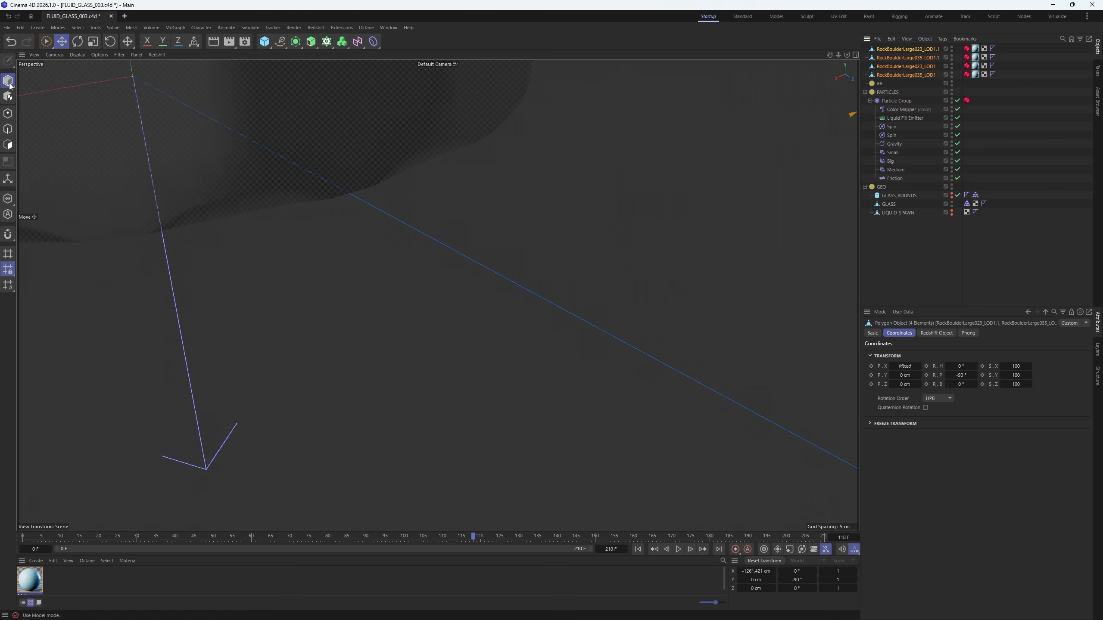
- Set the four rock objects' X position to 0 cm and move them along Z to about 56 cm
key(Return)
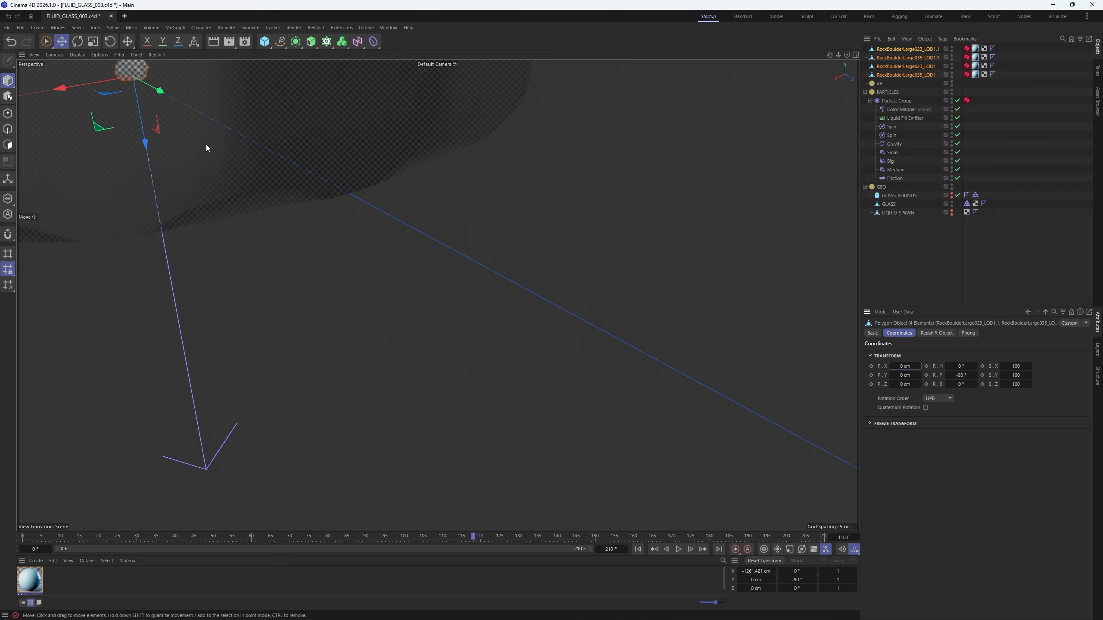
drag(153, 88, 569, 328)
scroll(553, 295, up, 3)
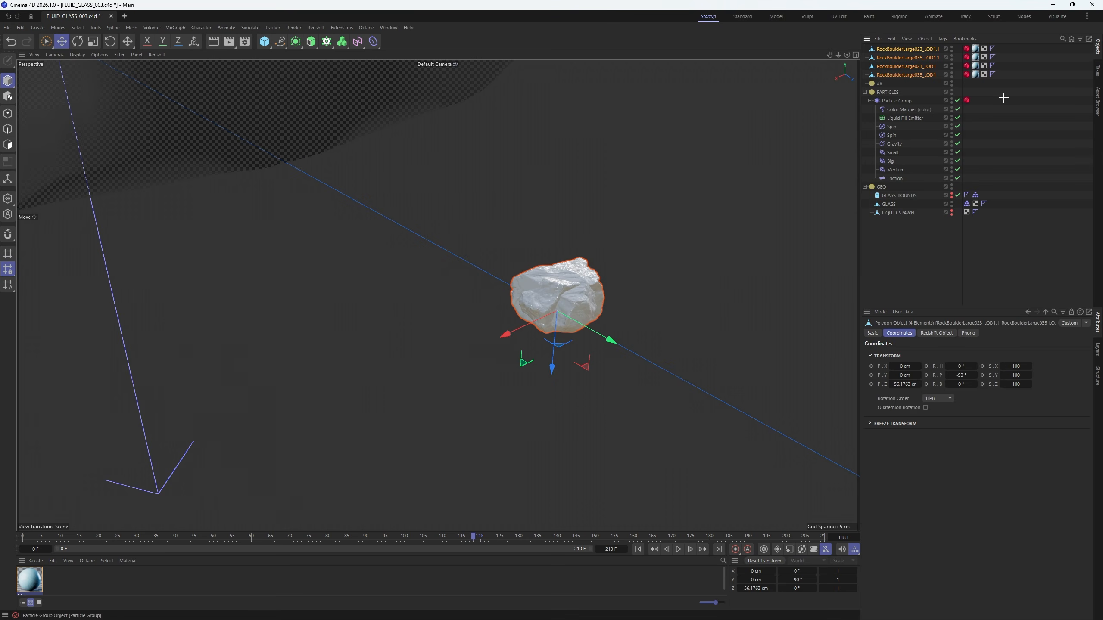
- Delete the material tags from the four rock objects and remove their imported material from the scene
drag(978, 87, 978, 46)
key(Delete)
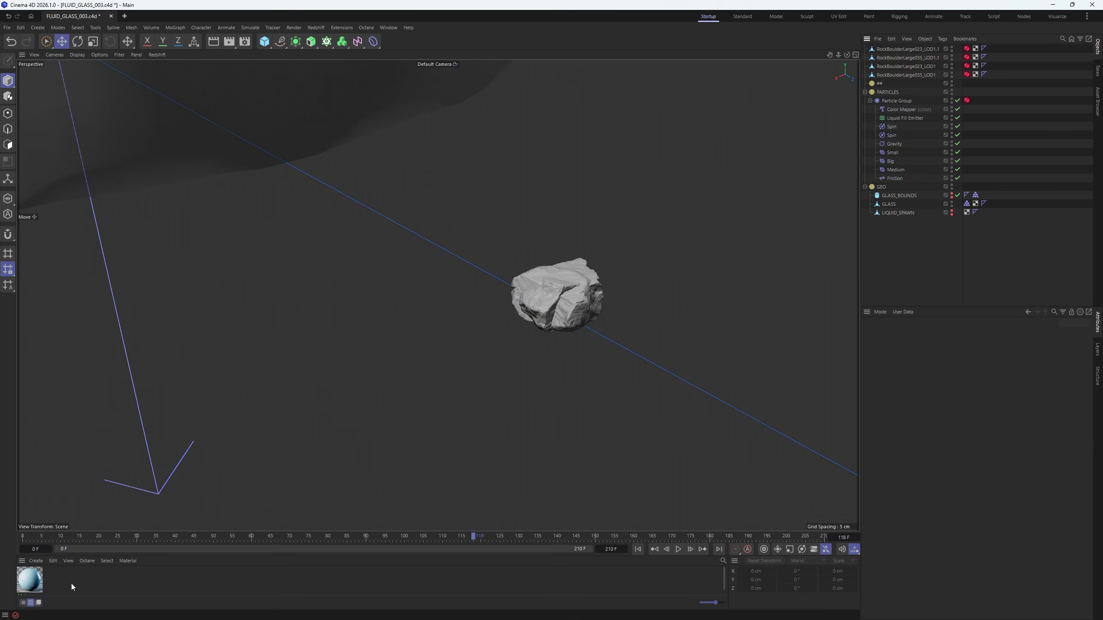
click(38, 579)
key(Delete)
- Set the scale of all four rock objects to 1 on X, Y and Z
click(917, 76)
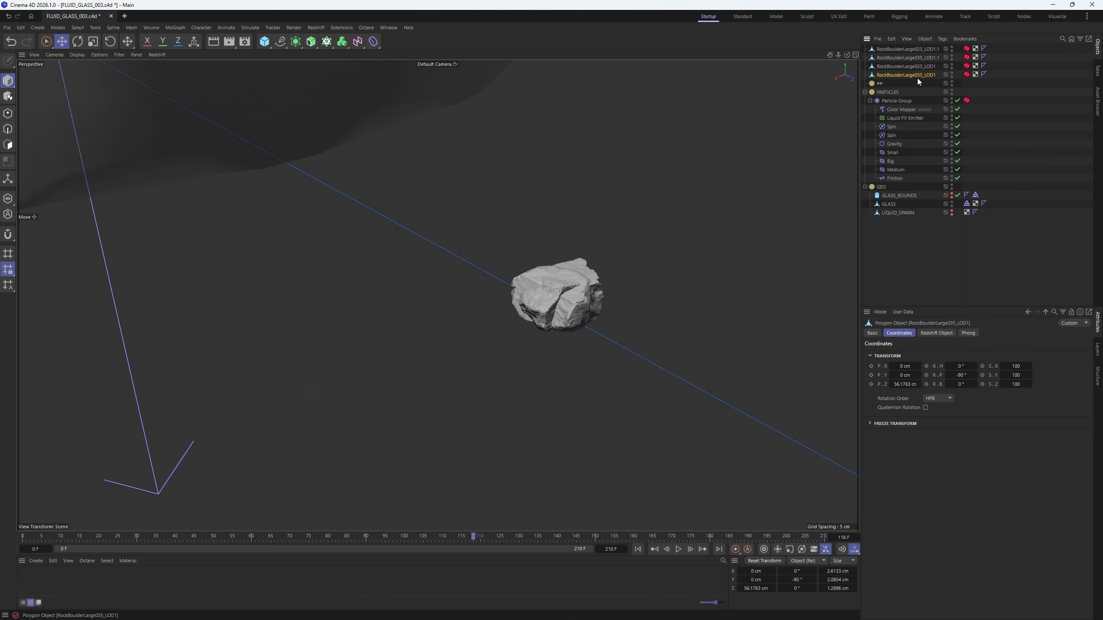
click(1014, 365)
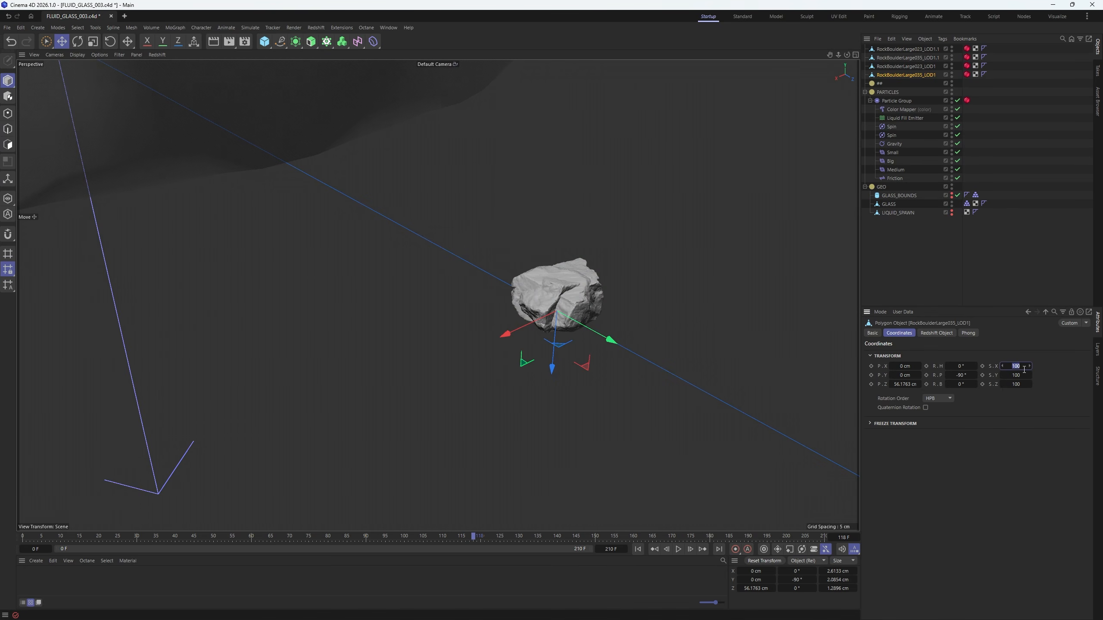
shift+click(905, 49)
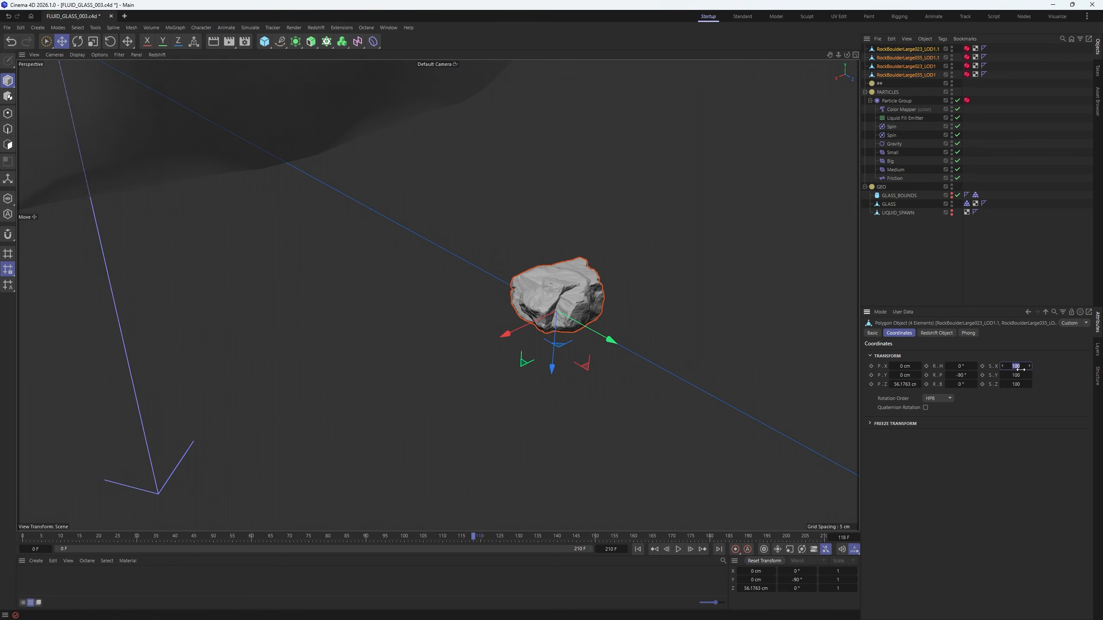
key(Tab)
text(1)
key(Tab)
text(1)
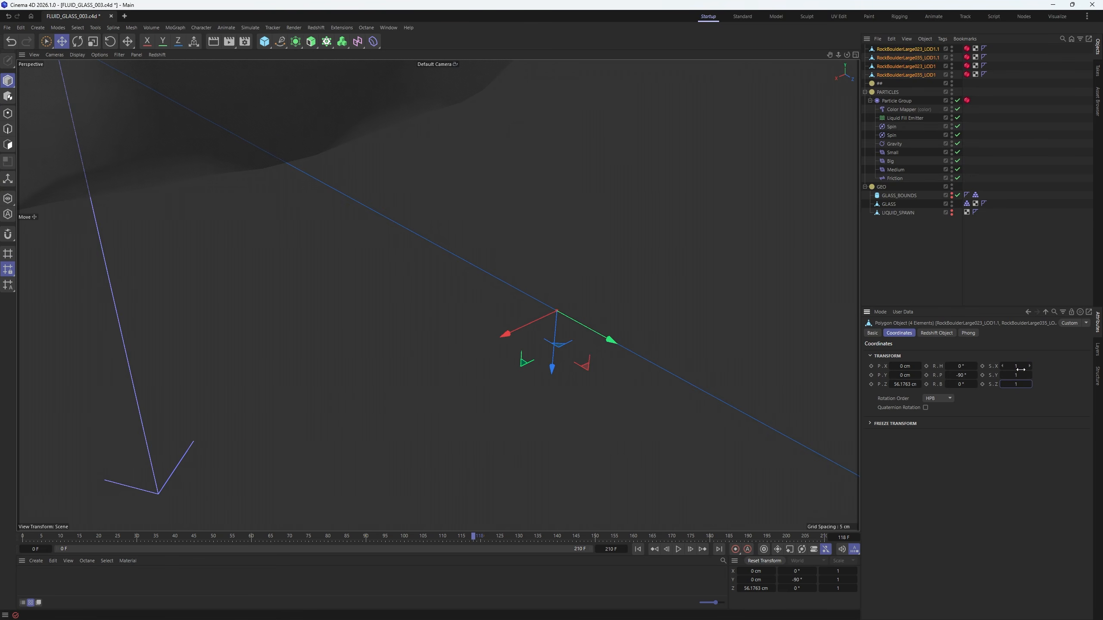
- Scale the four rock objects up uniformly at their position beside the glass
text(t)
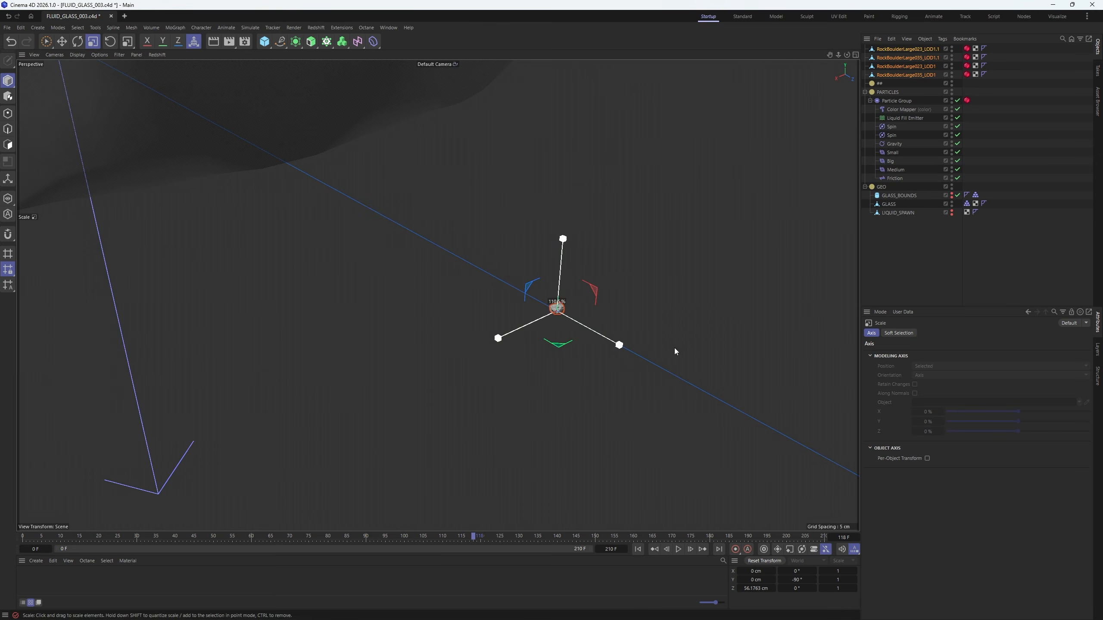
drag(675, 351, 569, 414)
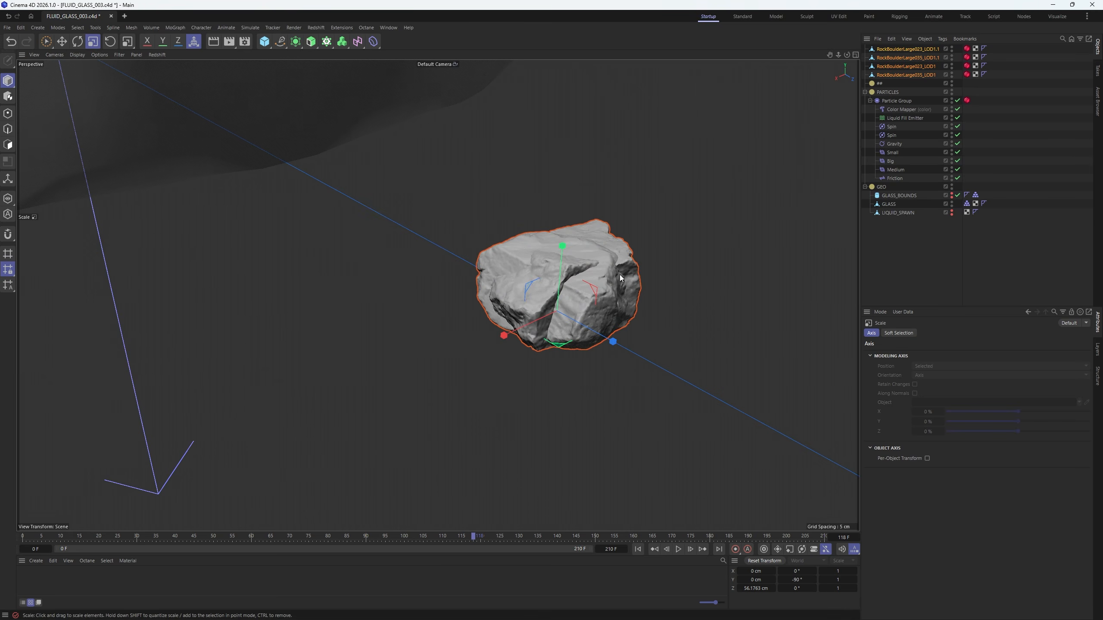
scroll(621, 278, down, 5)
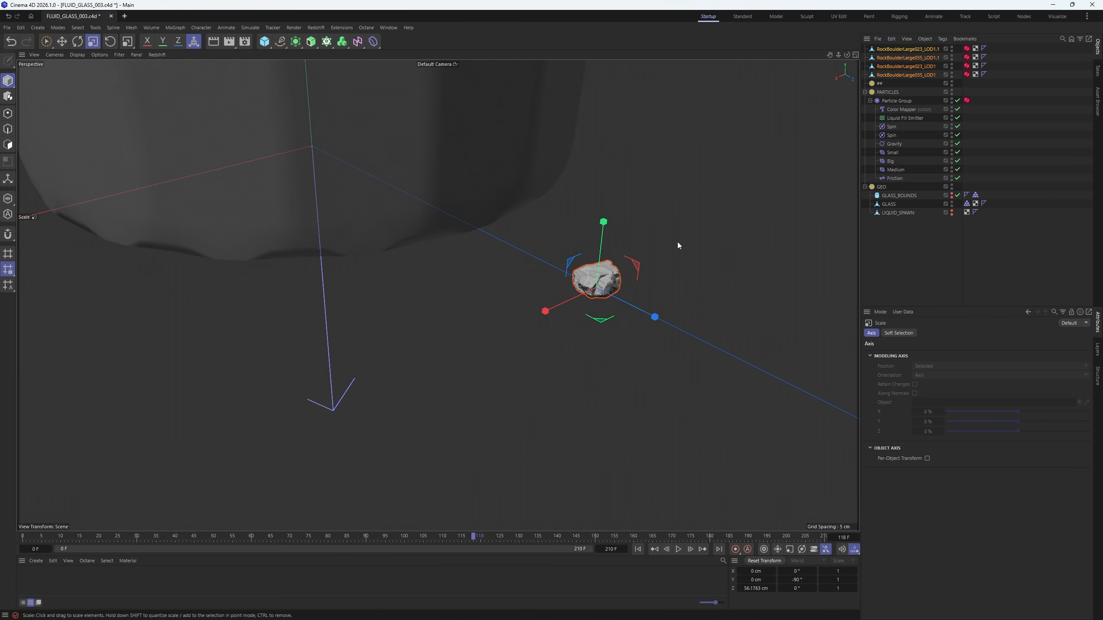
- Create a cube with a size of 1 cm on X, Y and Z
click(264, 41)
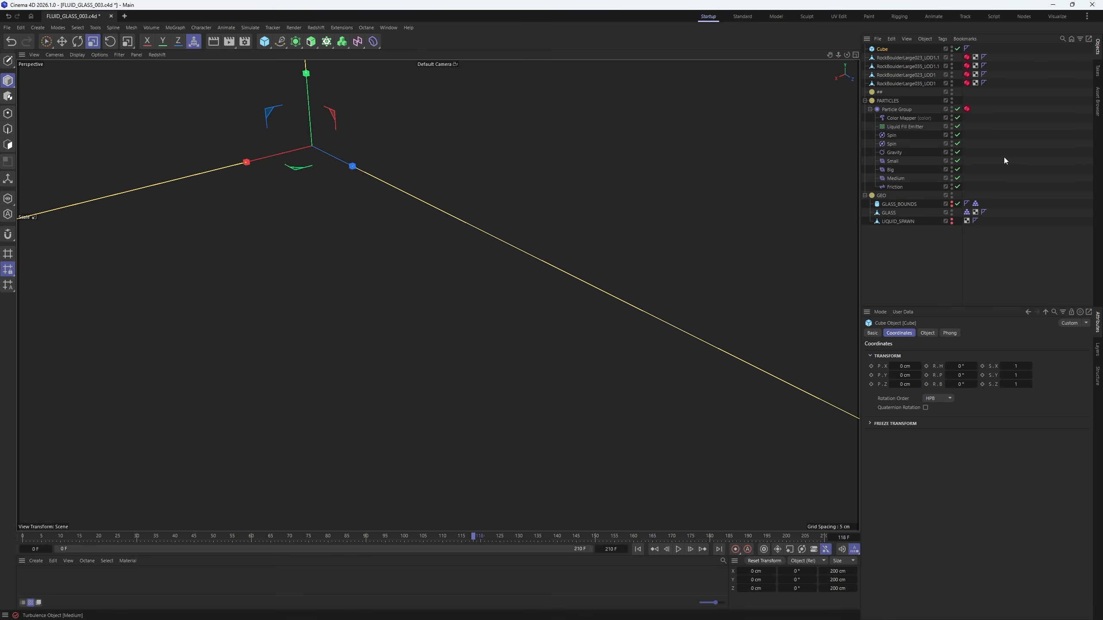
click(928, 333)
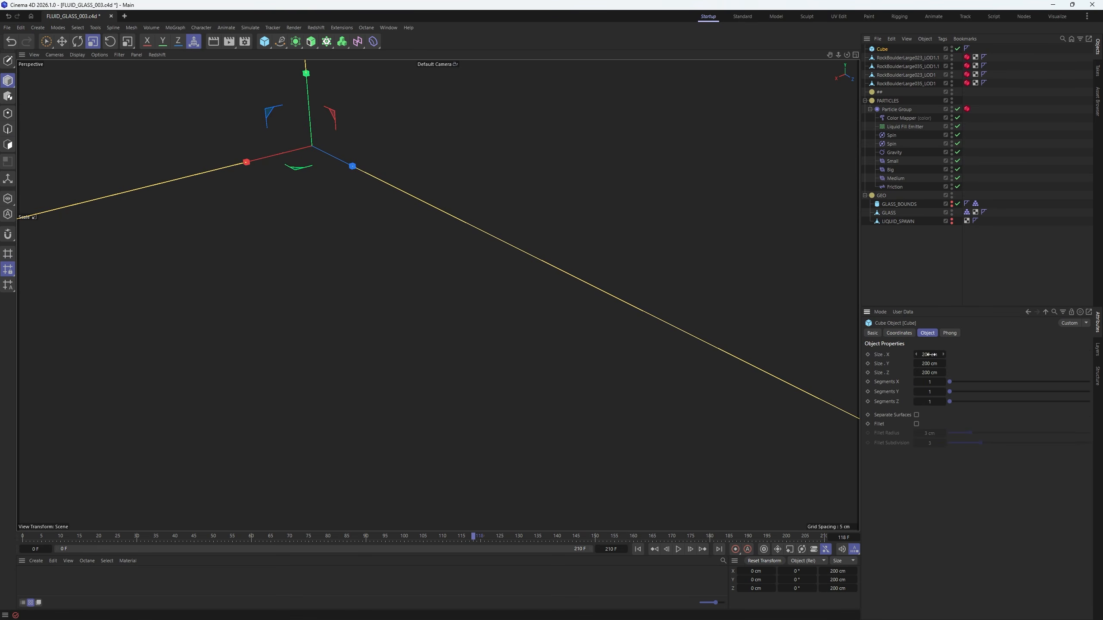
double_click(930, 354)
text(1)
key(Tab)
text(11)
key(Tab)
text(1)
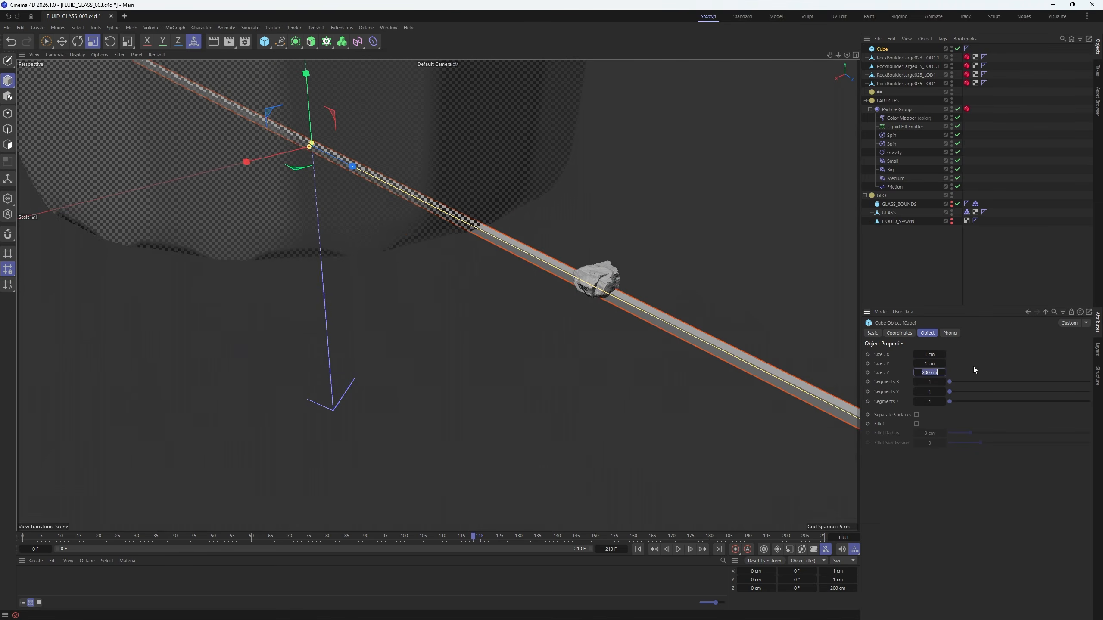
key(Return)
- Move the cube along Z to about 49.5 cm, beside the rocks, and select the four rock objects
key(e)
drag(351, 165, 577, 271)
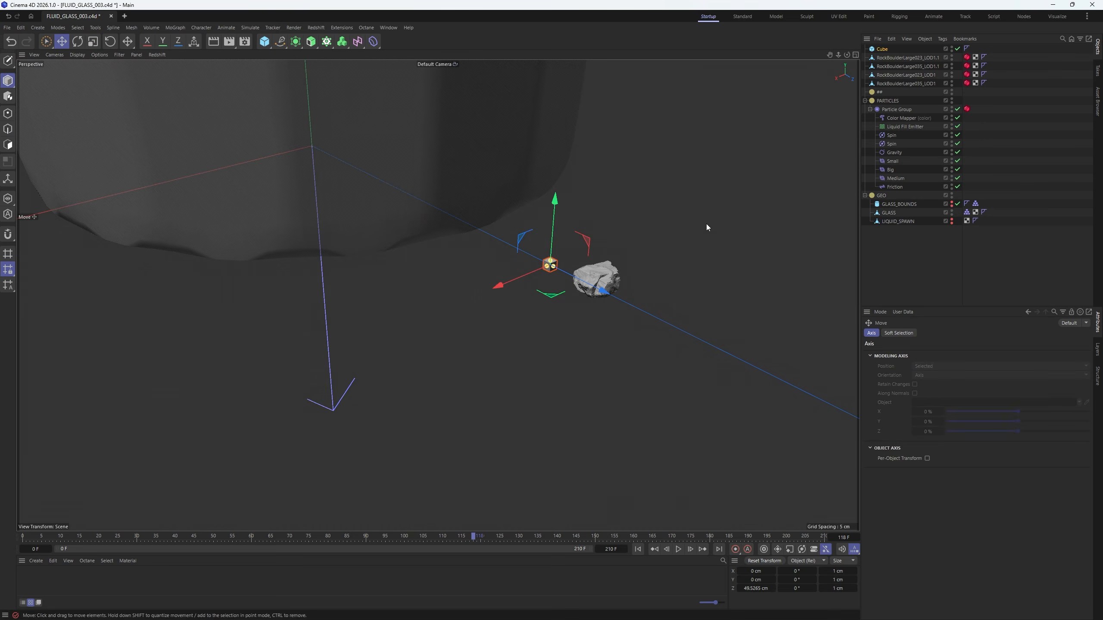
click(601, 260)
alt+right_drag(601, 255, 659, 214)
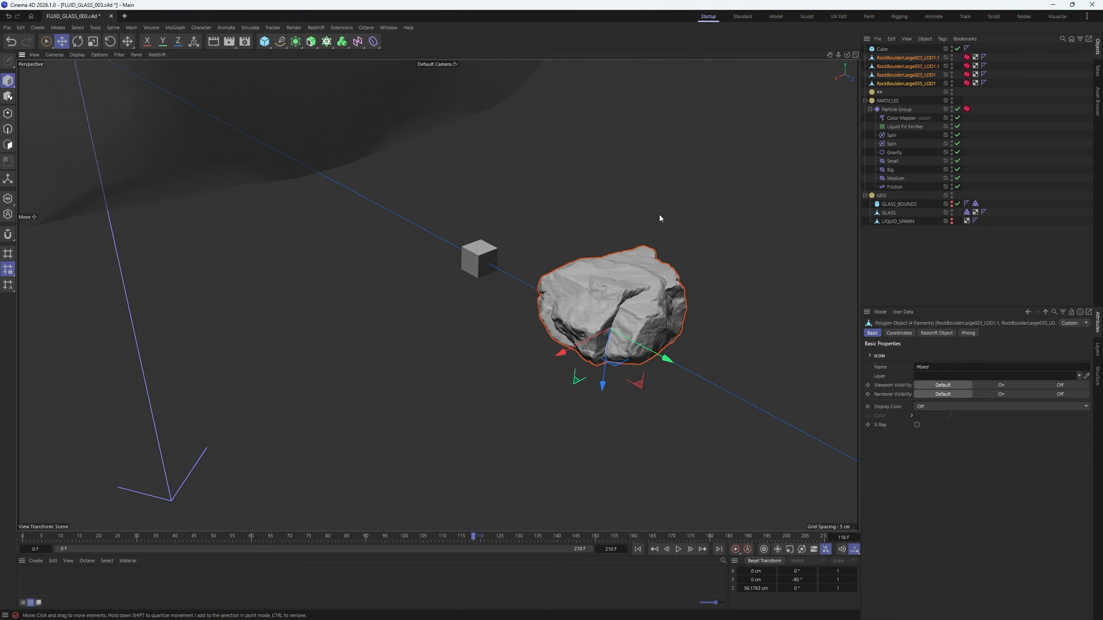
- Scale the four rock objects down uniformly until they are only somewhat larger than the reference cube
key(t)
drag(757, 212, 704, 213)
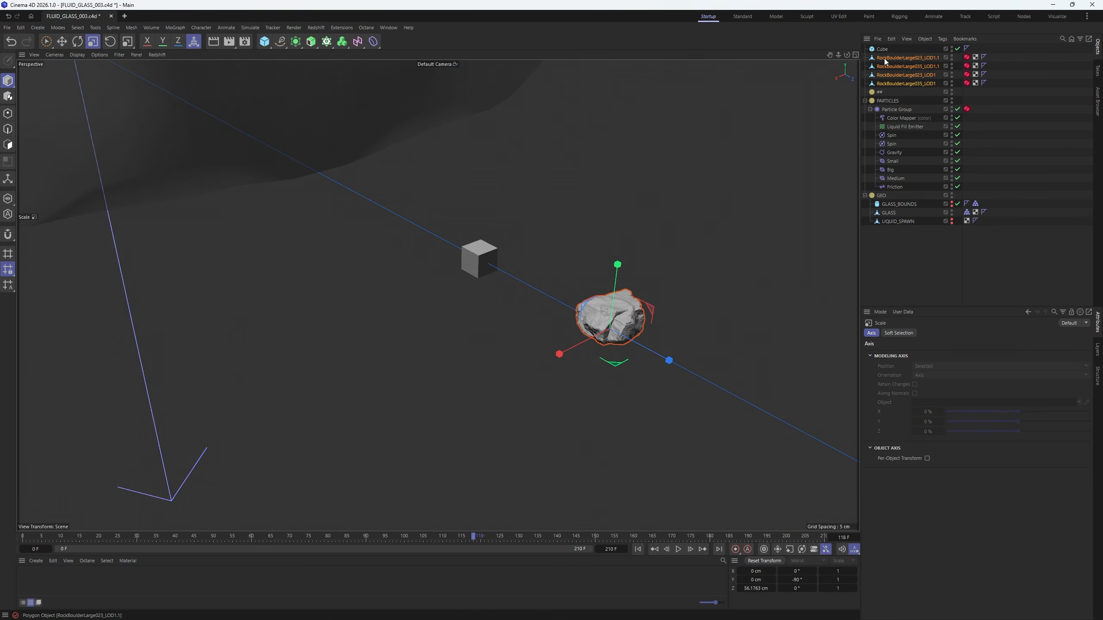
alt+drag(553, 294, 549, 282)
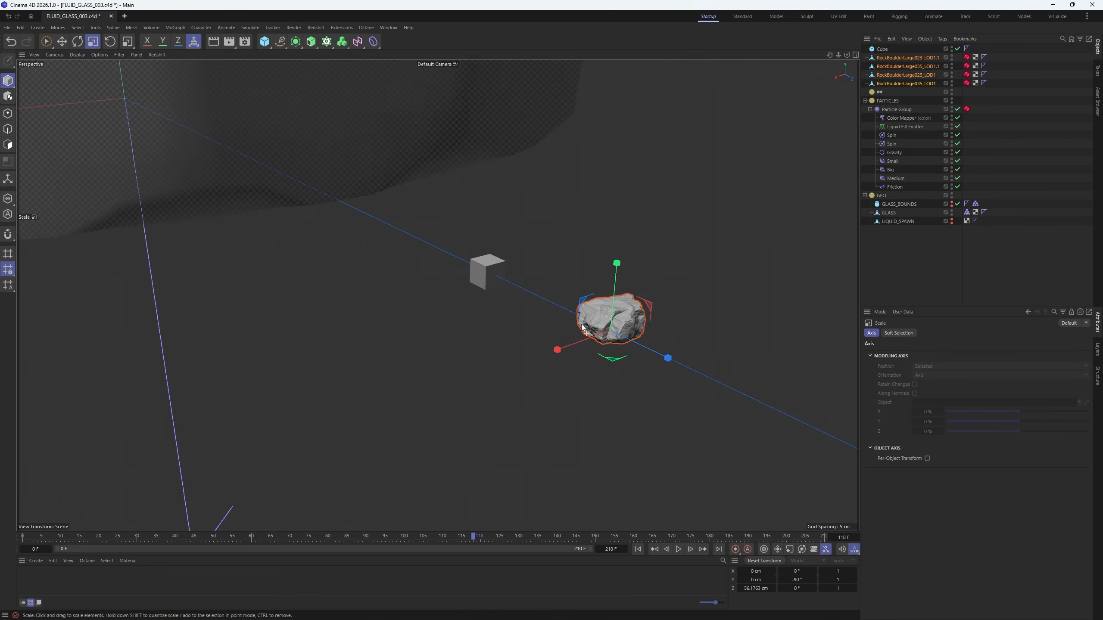
- Duplicate the separator null in the object hierarchy and rename the copy as PARTICLE_OBJECTS
ctrl+drag(883, 98, 884, 100)
double_click(886, 101)
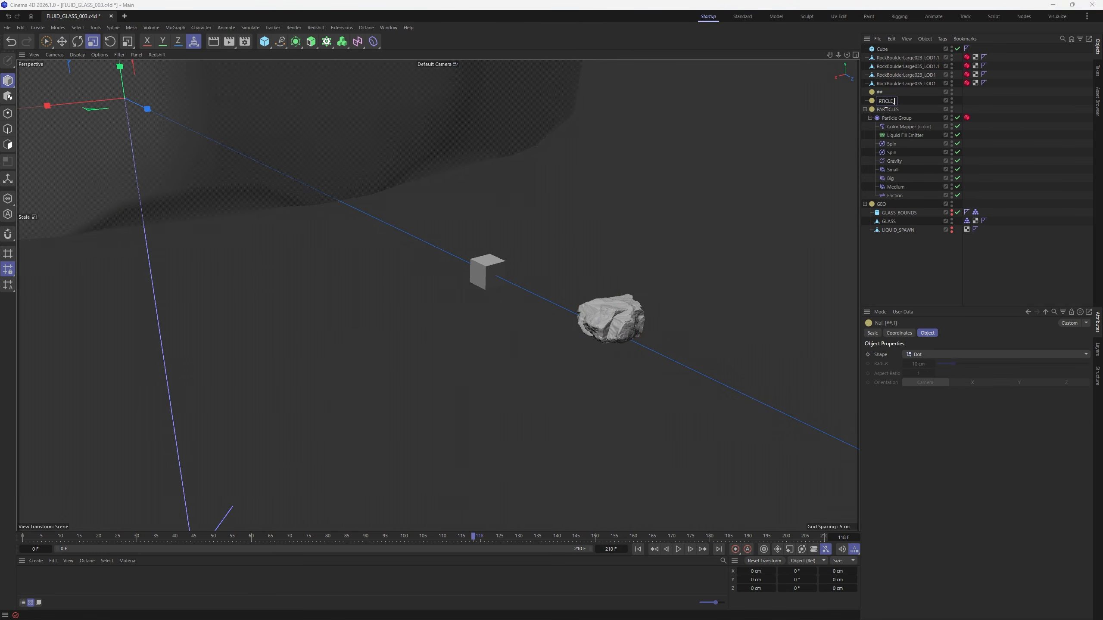
text(PARTICLE_OBJECTS)
key(Return)
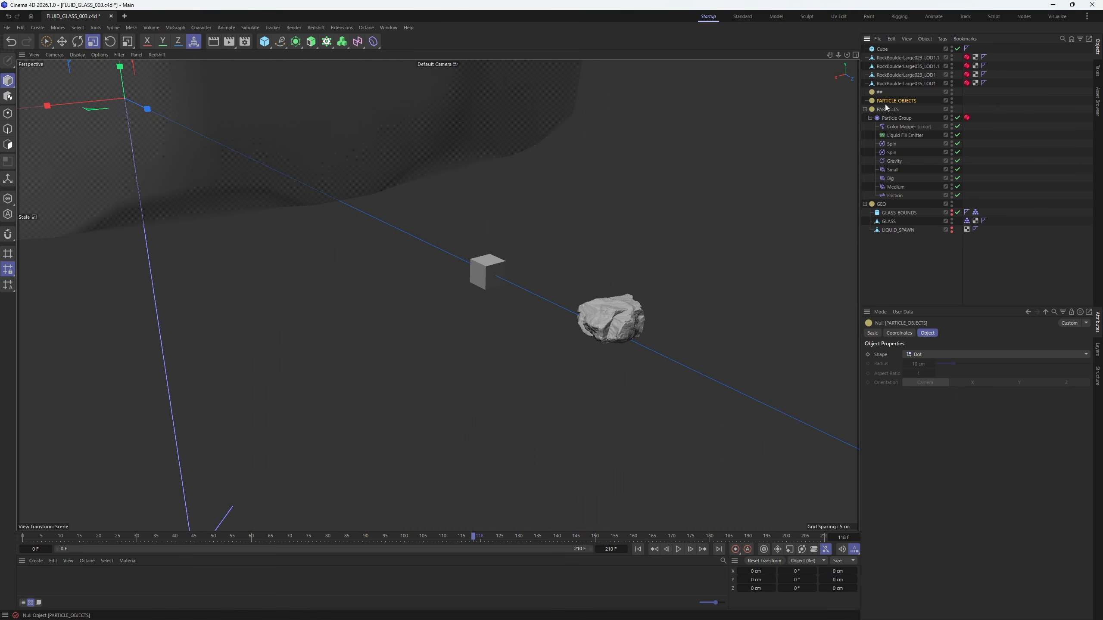
- Place the four rock objects inside the PARTICLE_OBJECTS null and delete the reference cube
click(891, 83)
shift+click(884, 58)
drag(898, 98, 898, 100)
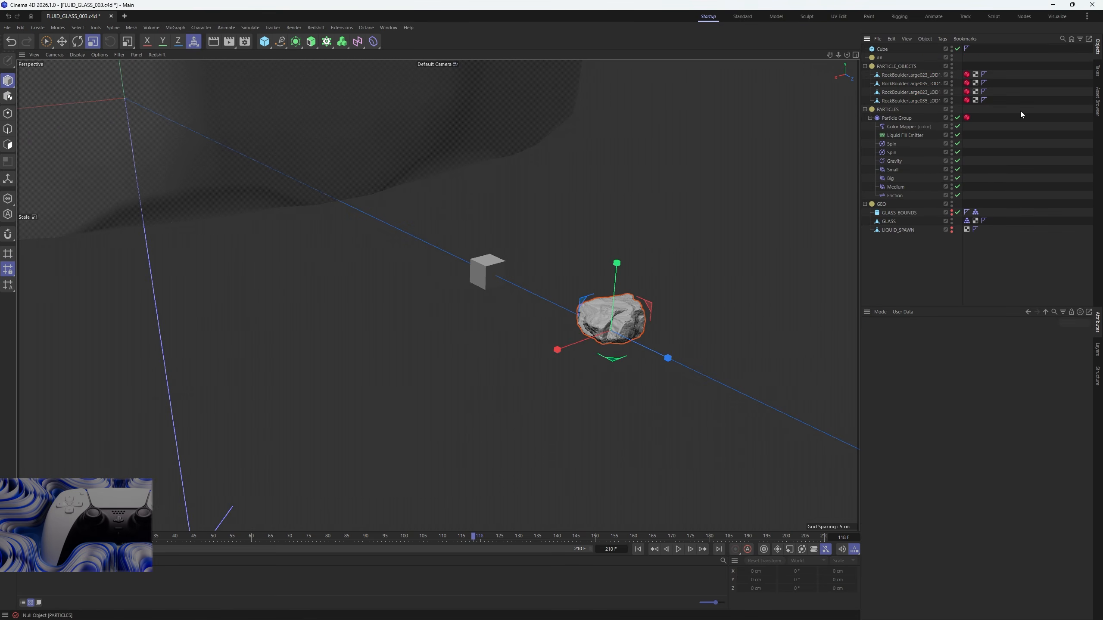
click(1021, 110)
click(882, 49)
key(Delete)
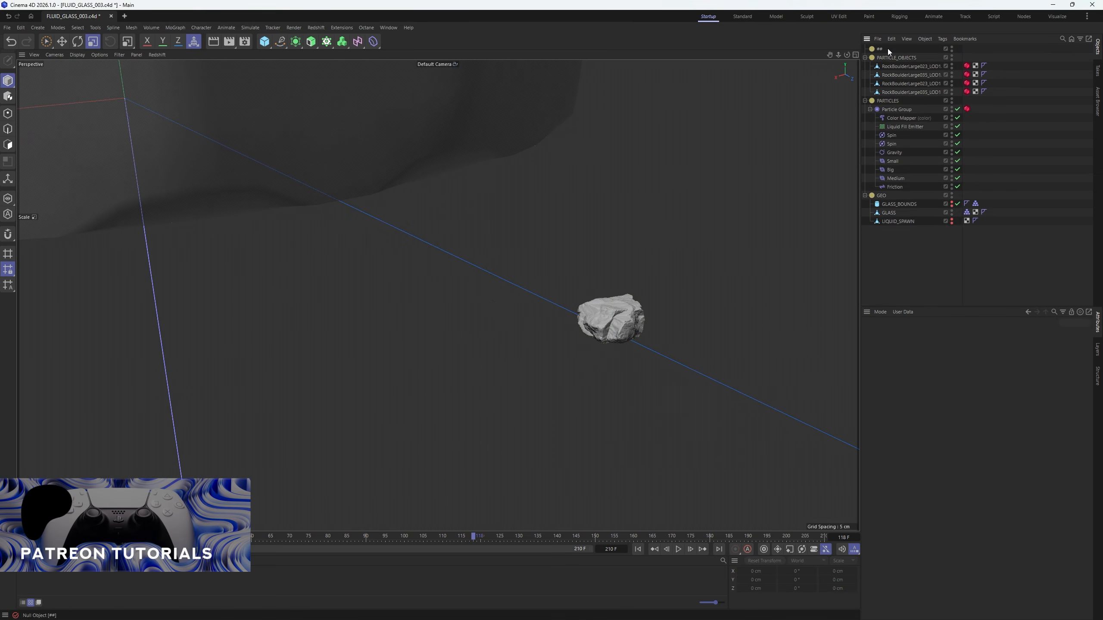
- Create a Redshift camera, look through it, set its focal length to 200 mm and frame the whole glass
key(h)
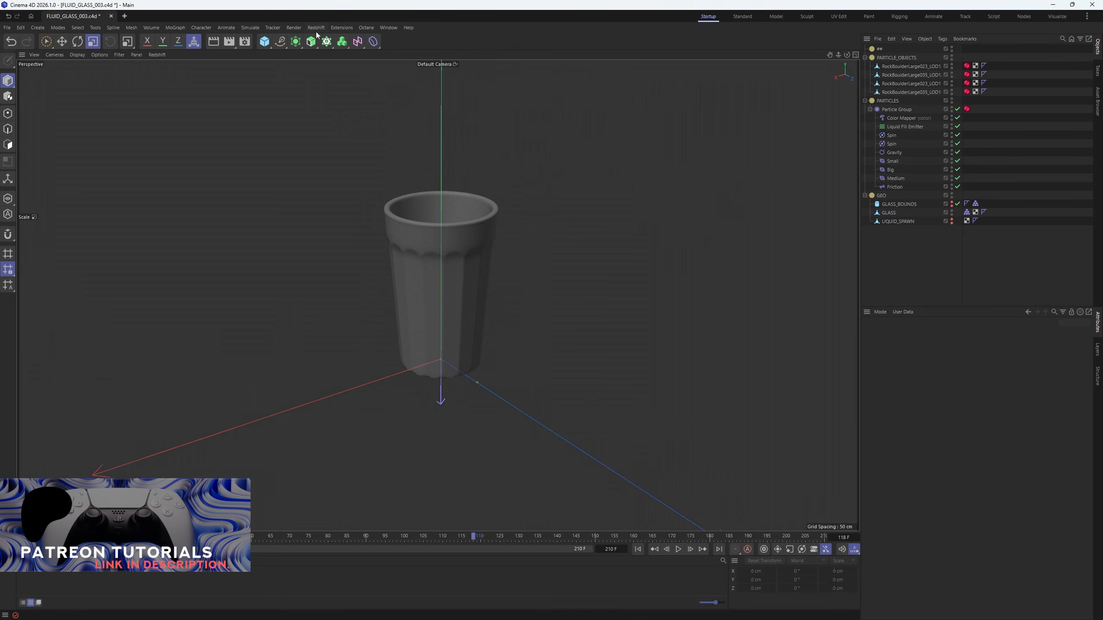
click(316, 27)
mouse_move(343, 63)
click(398, 69)
click(957, 49)
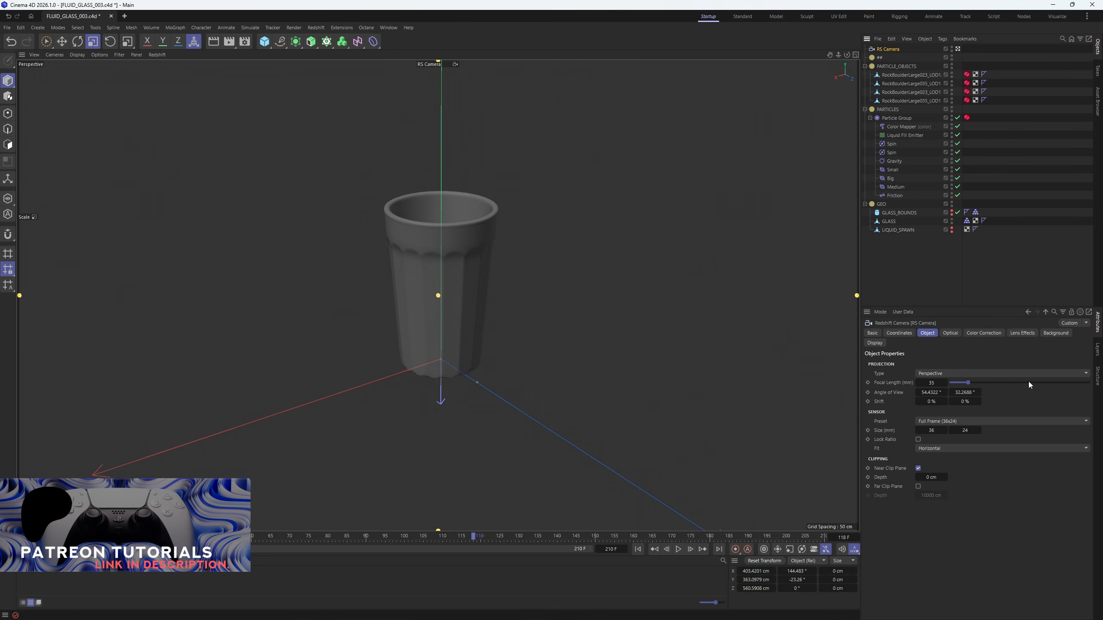
drag(1029, 381, 1088, 382)
scroll(371, 355, down, 6)
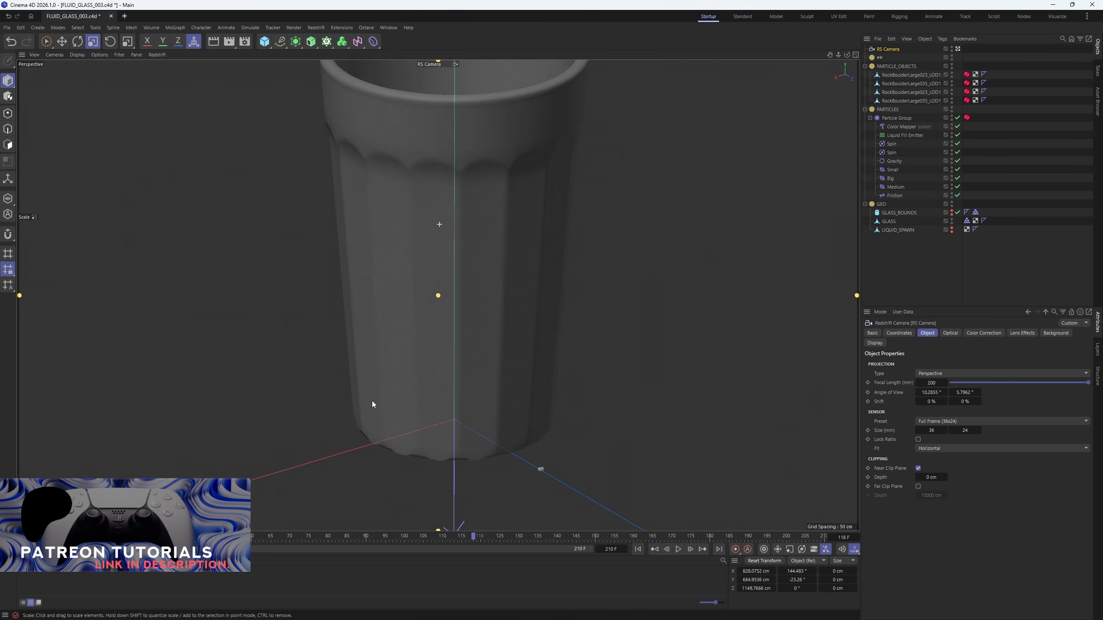
- Set the render output resolution to 1920 x 1080 pixels
click(245, 41)
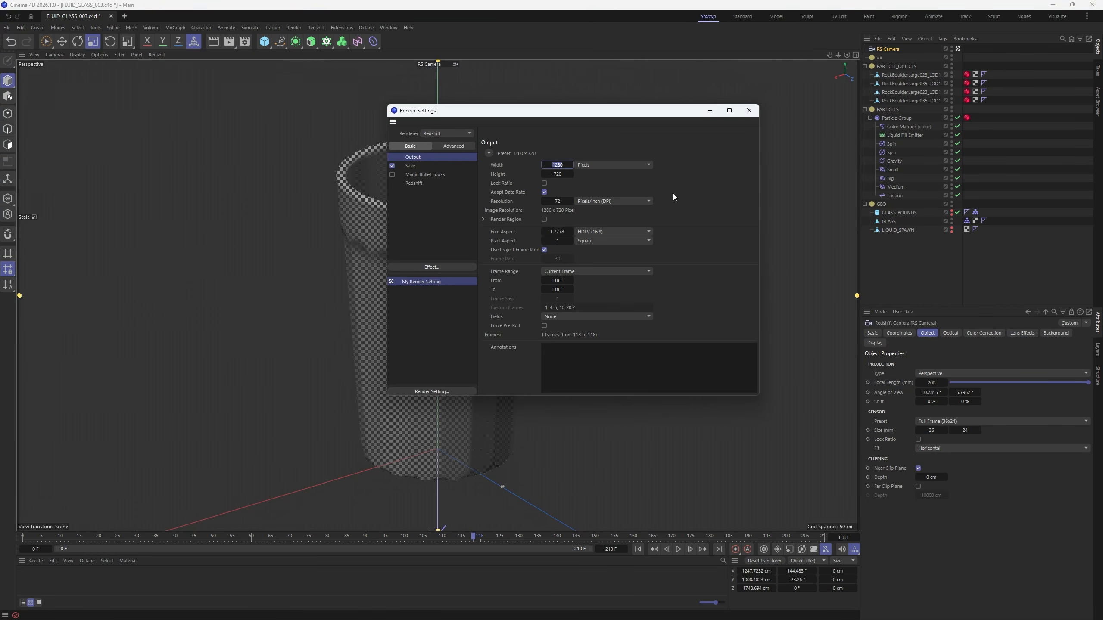
text(1920)
key(Tab)
text(1080)
key(Return)
click(749, 111)
click(1021, 133)
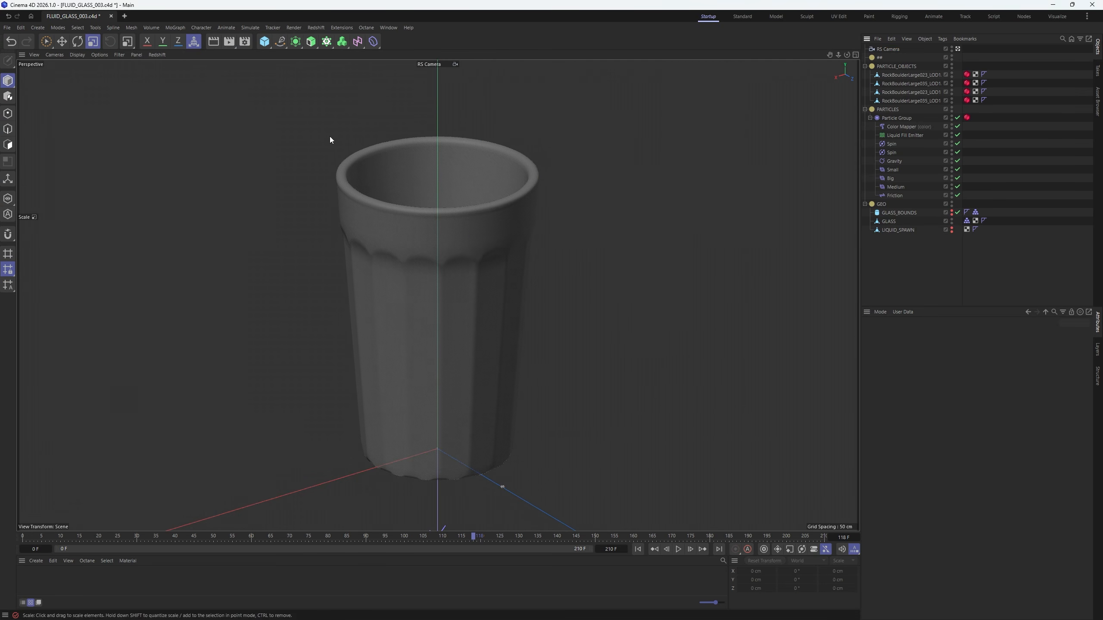
- Open the Redshift RenderView and start the interactive render
click(317, 28)
click(332, 98)
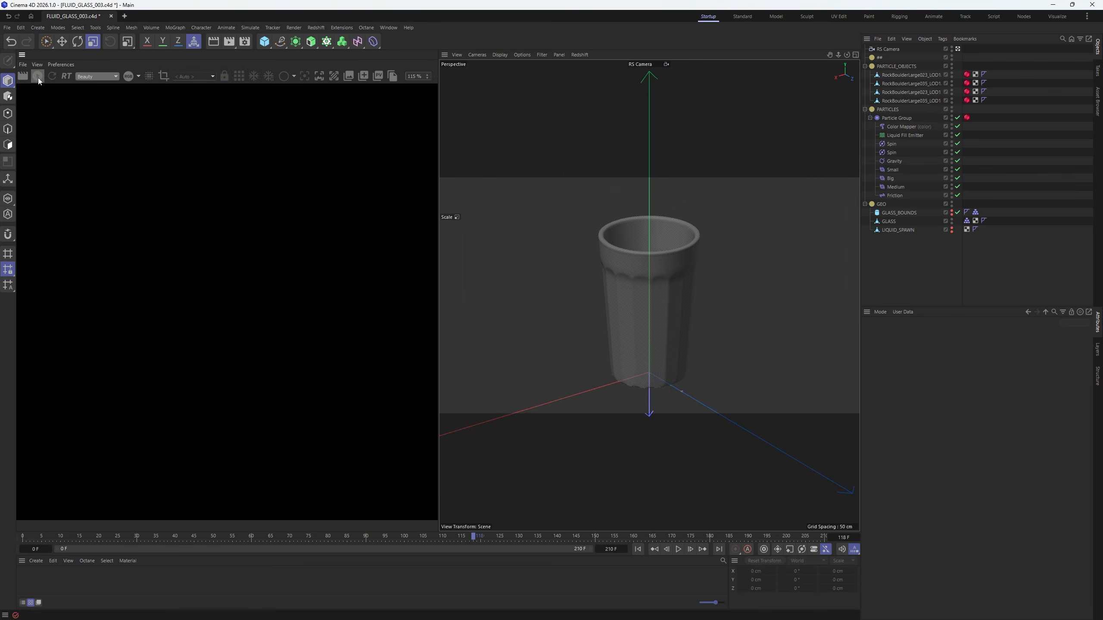
click(39, 78)
- Move the four rock objects along Z to about 381.8 cm, out of the camera's frame
click(881, 68)
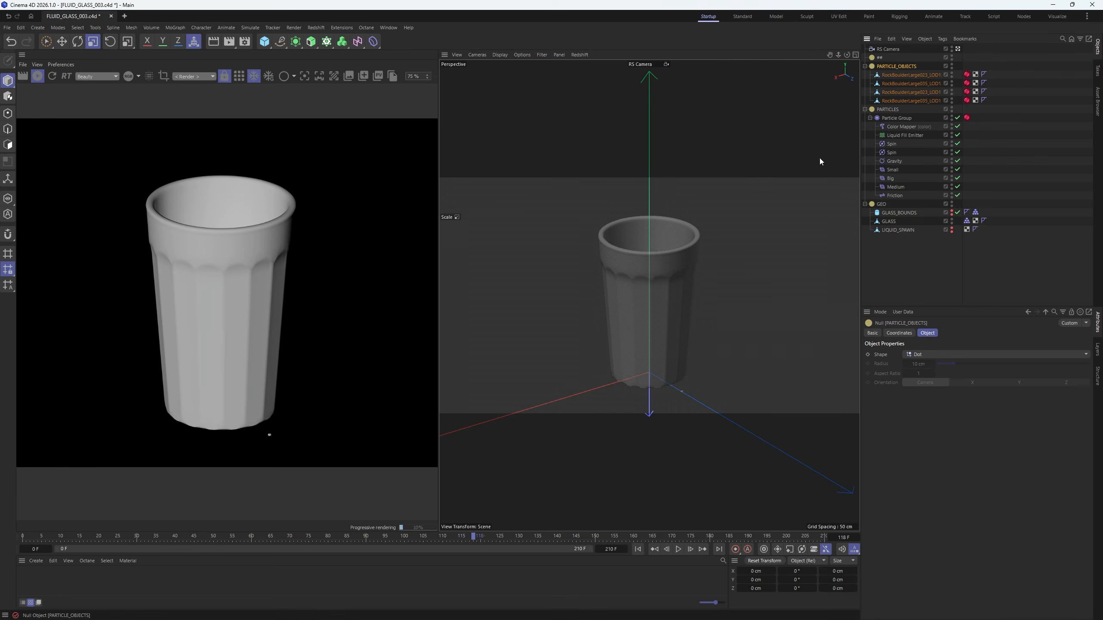
key(e)
click(904, 75)
shift+click(904, 101)
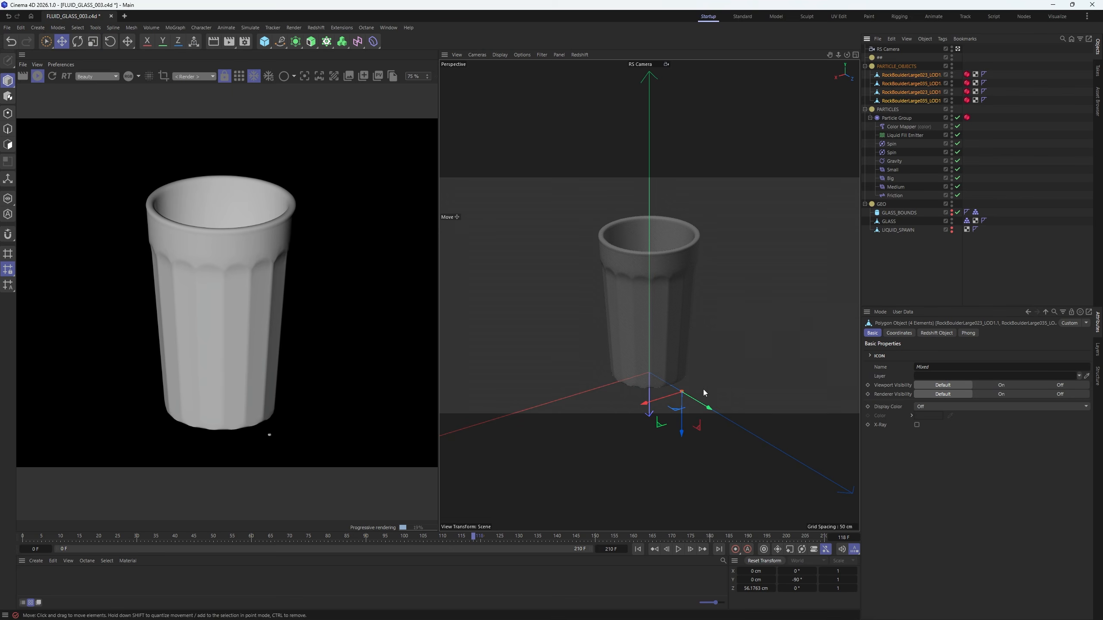
drag(705, 404, 825, 477)
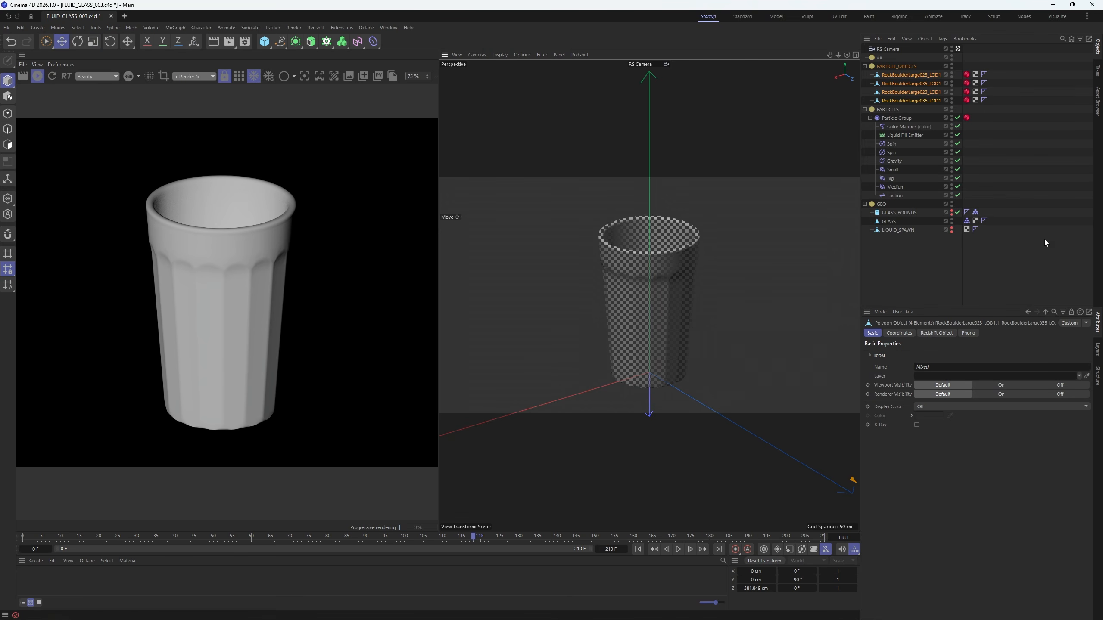
- Set the Particle Group's Redshift tag to Custom Objects mode using the four rocks, and hide the glass in the viewport and render
click(966, 118)
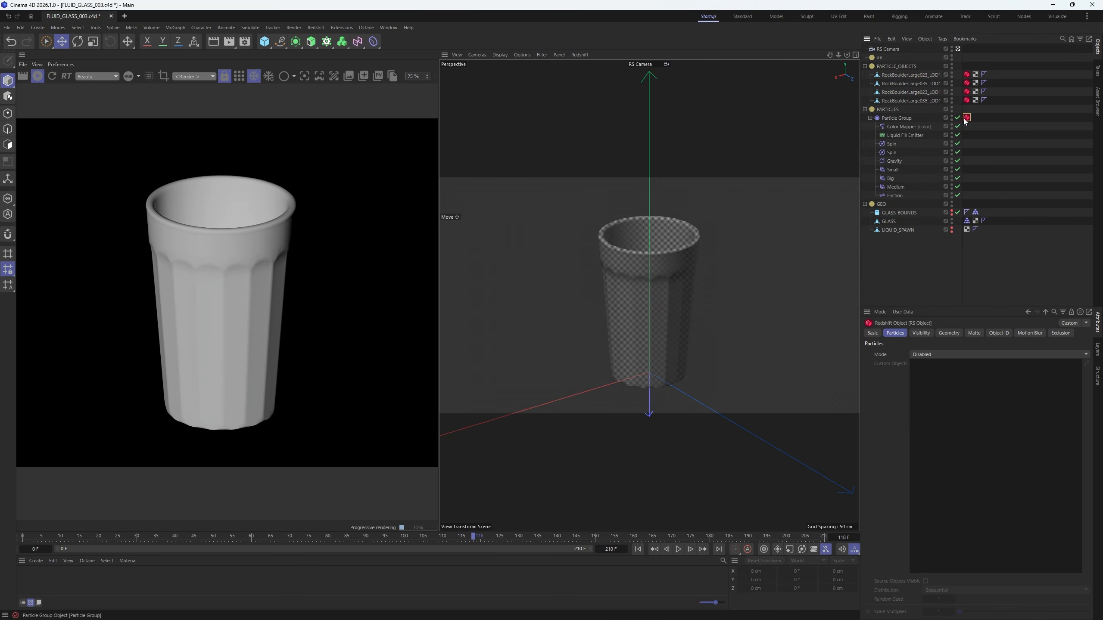
click(927, 355)
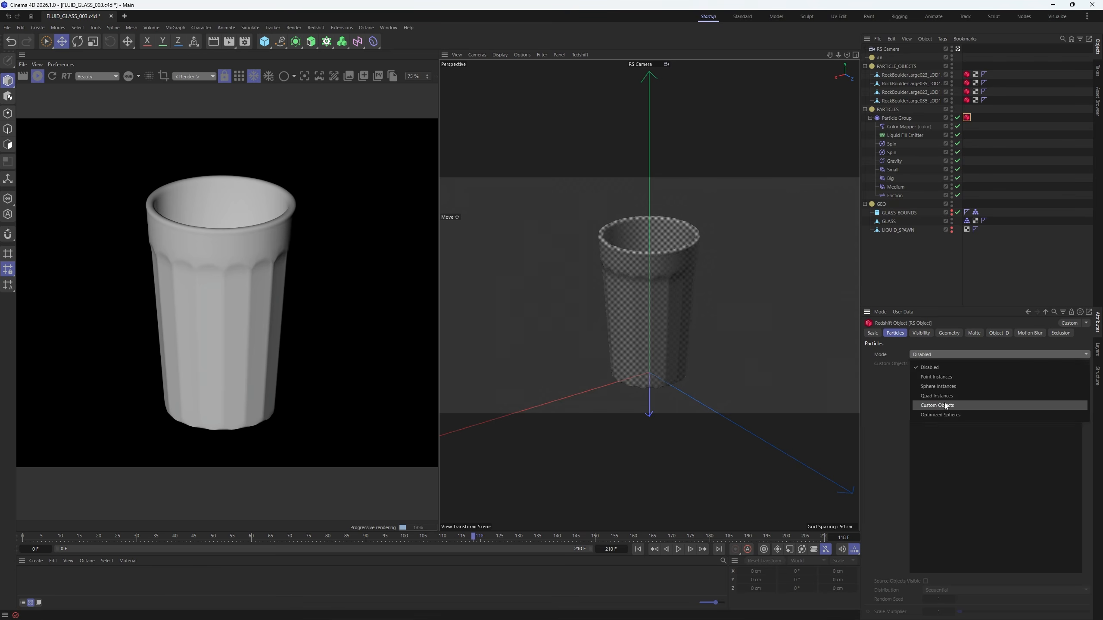
click(944, 406)
click(905, 102)
shift+click(913, 76)
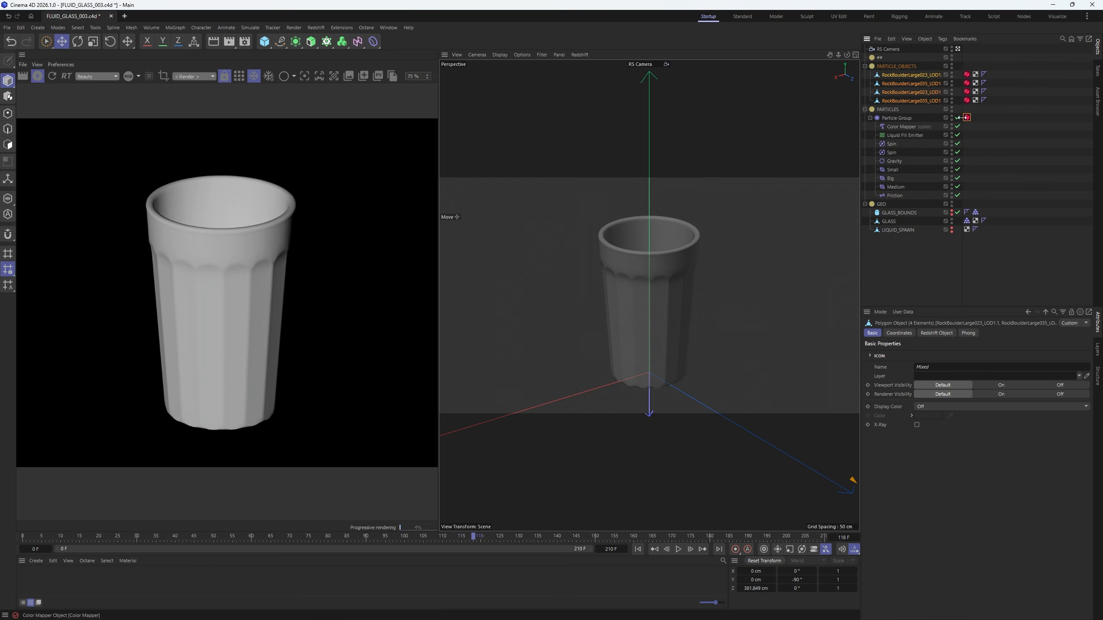
click(1029, 312)
drag(925, 93, 960, 426)
click(530, 351)
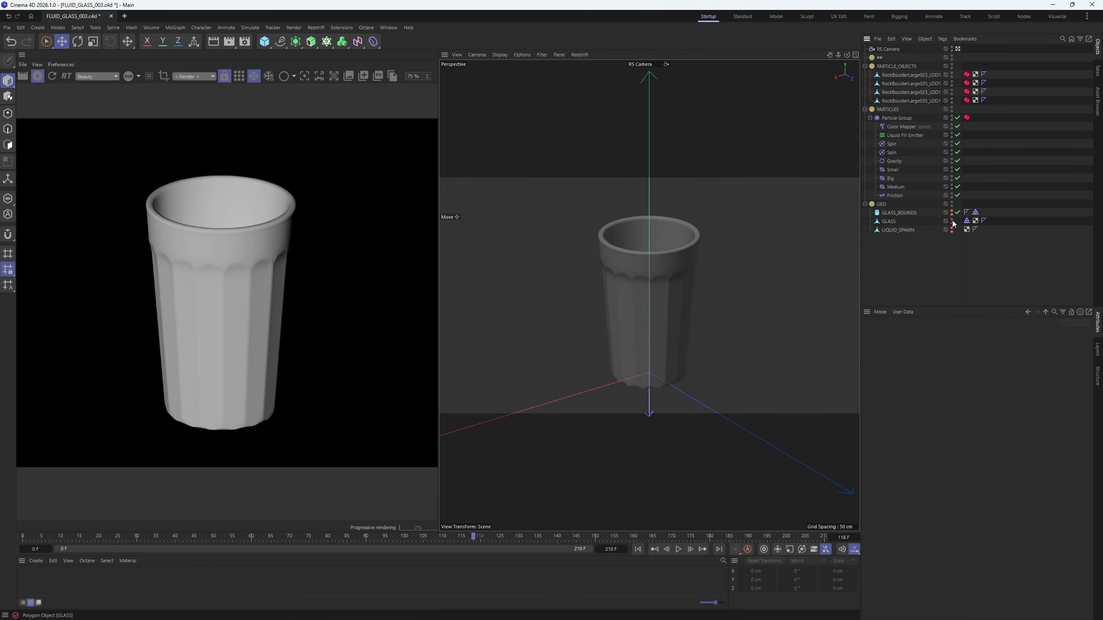
alt+double_click(952, 221)
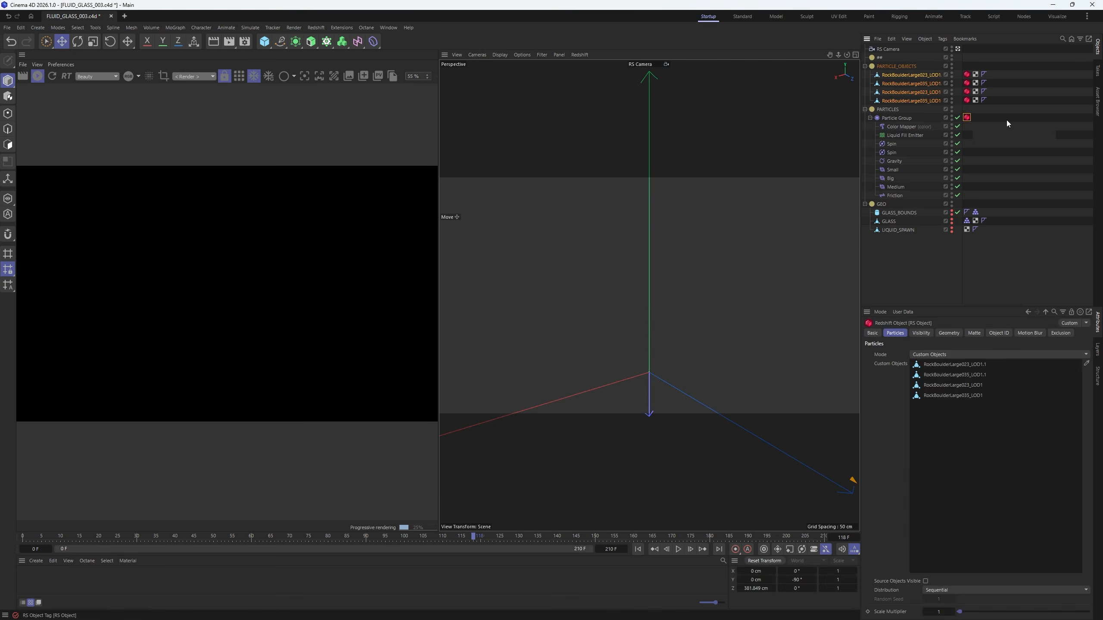
- Try the particle render with the four rocks outside the PARTICLE_OBJECTS null, and put them back inside it
click(898, 101)
shift+click(890, 76)
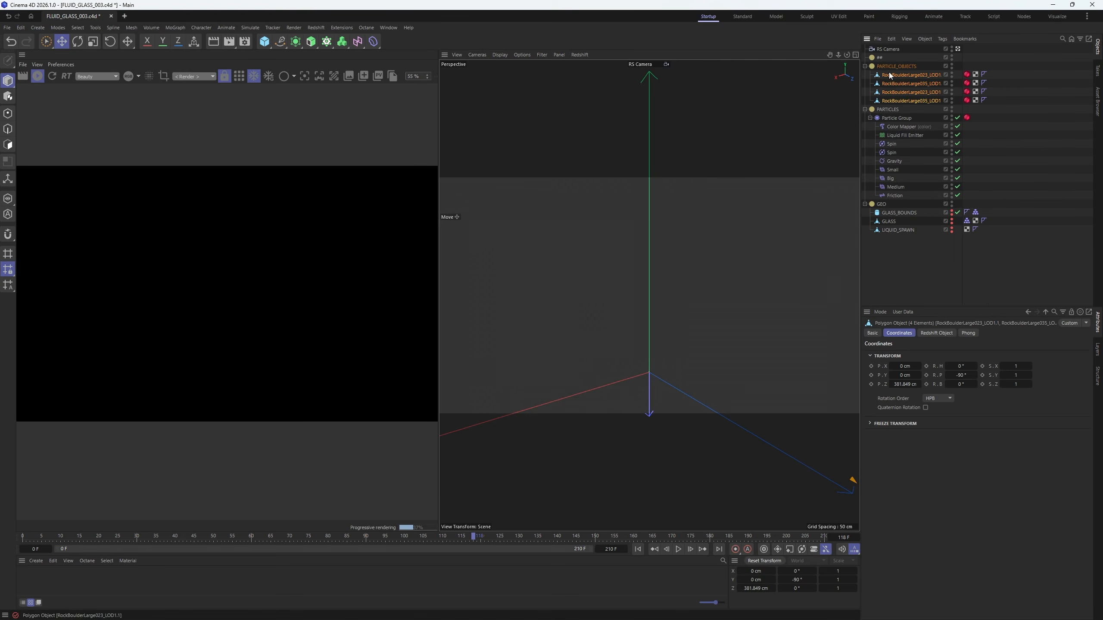
drag(912, 84, 894, 61)
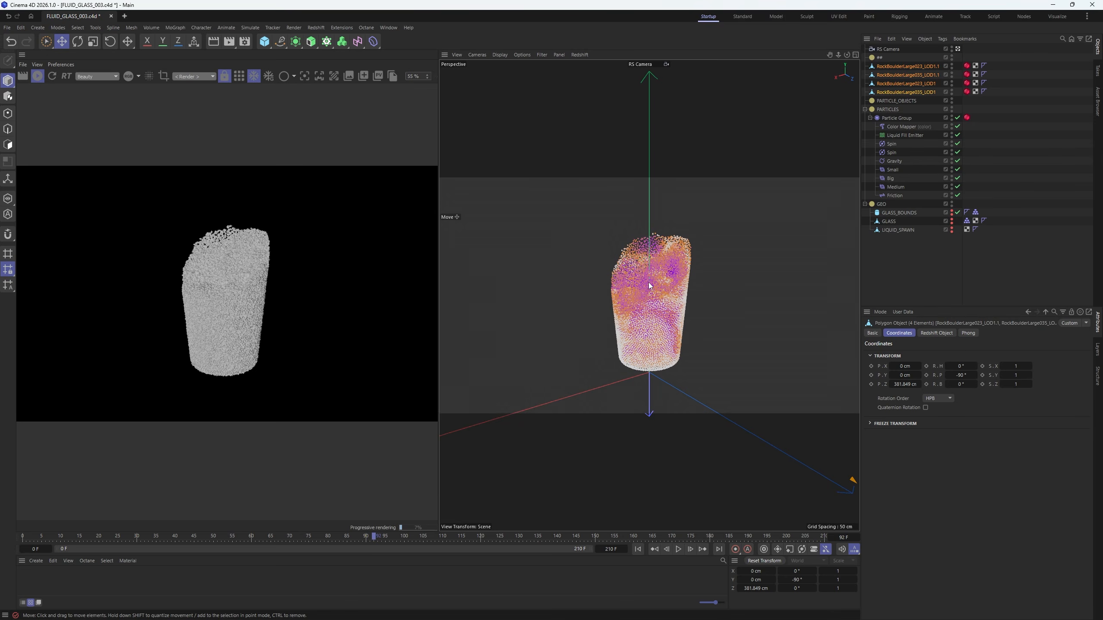
scroll(208, 303, up, 5)
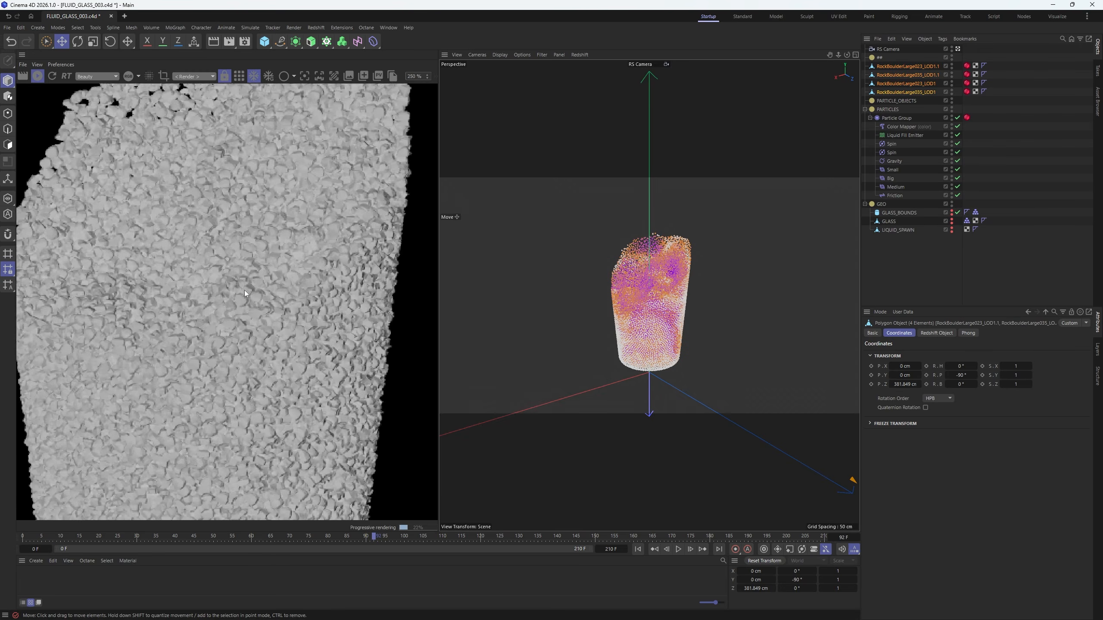
scroll(244, 290, down, 3)
drag(896, 103, 896, 102)
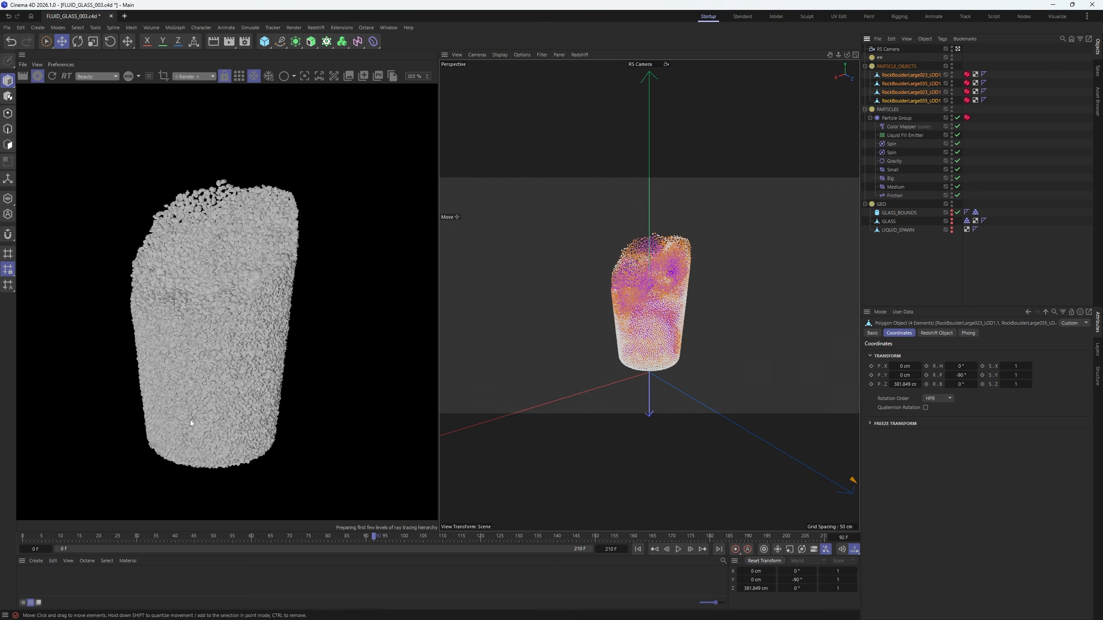
scroll(208, 390, down, 4)
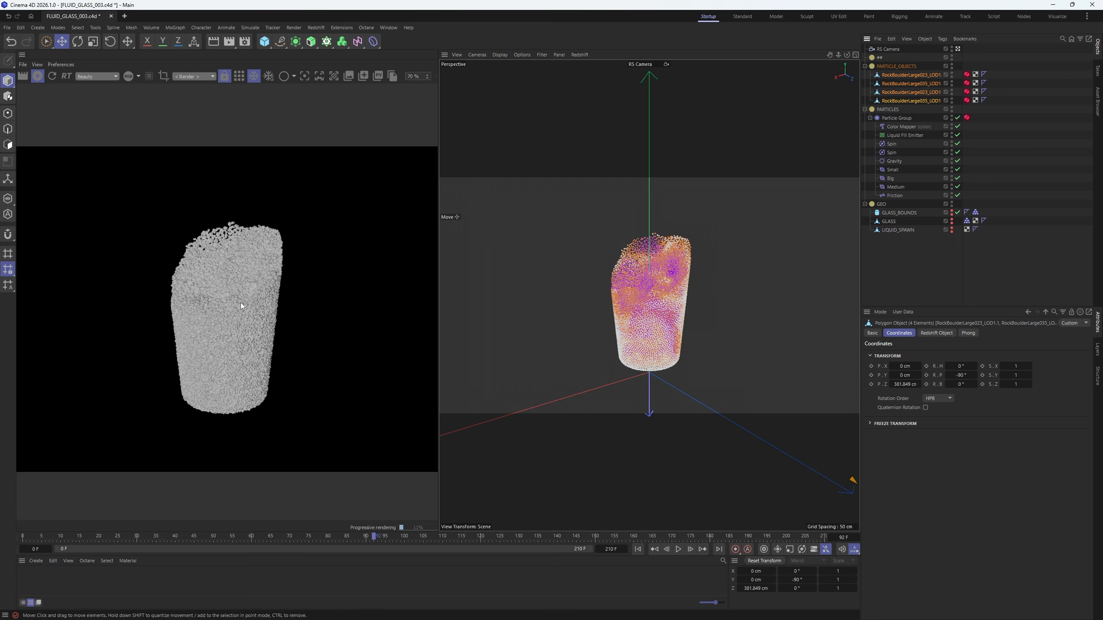
- Create a new Redshift standard material and apply it to the four rock objects
click(1004, 177)
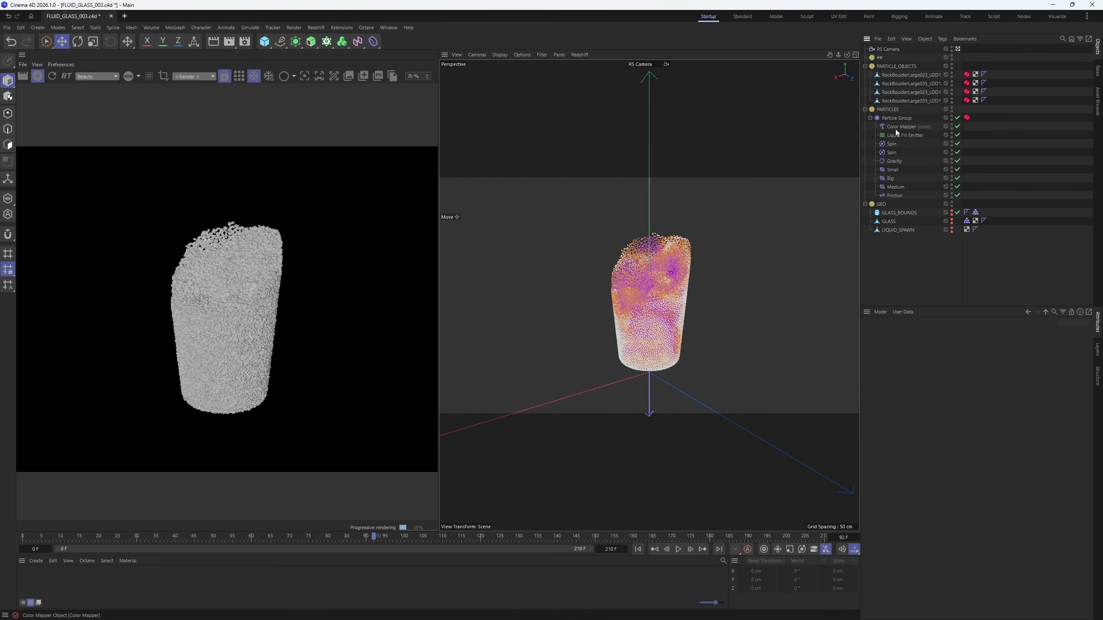
drag(483, 531, 490, 452)
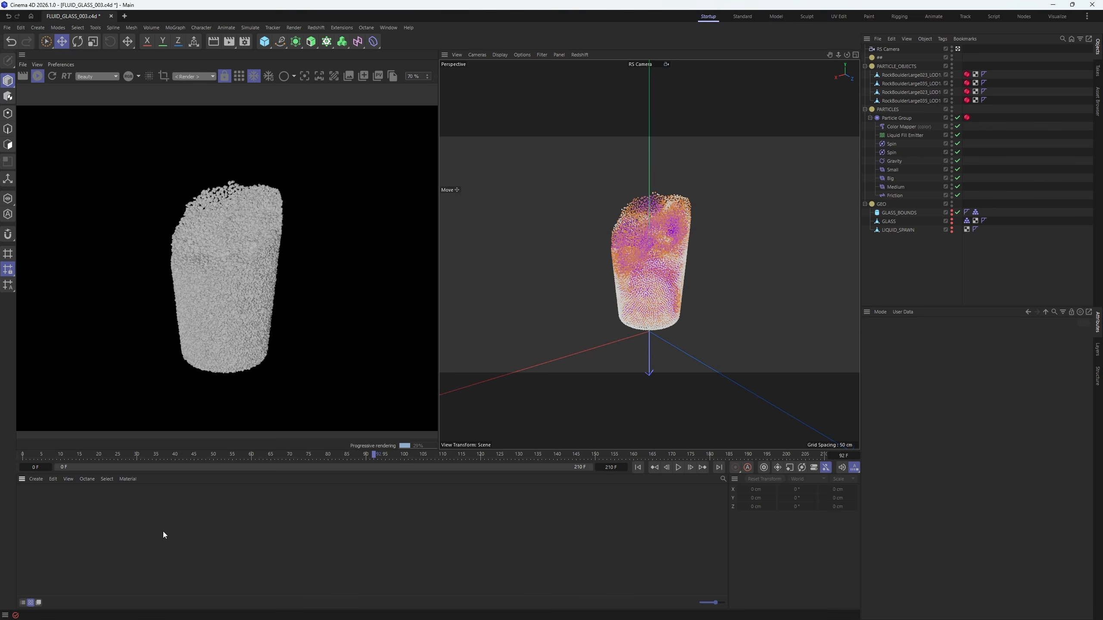
double_click(35, 506)
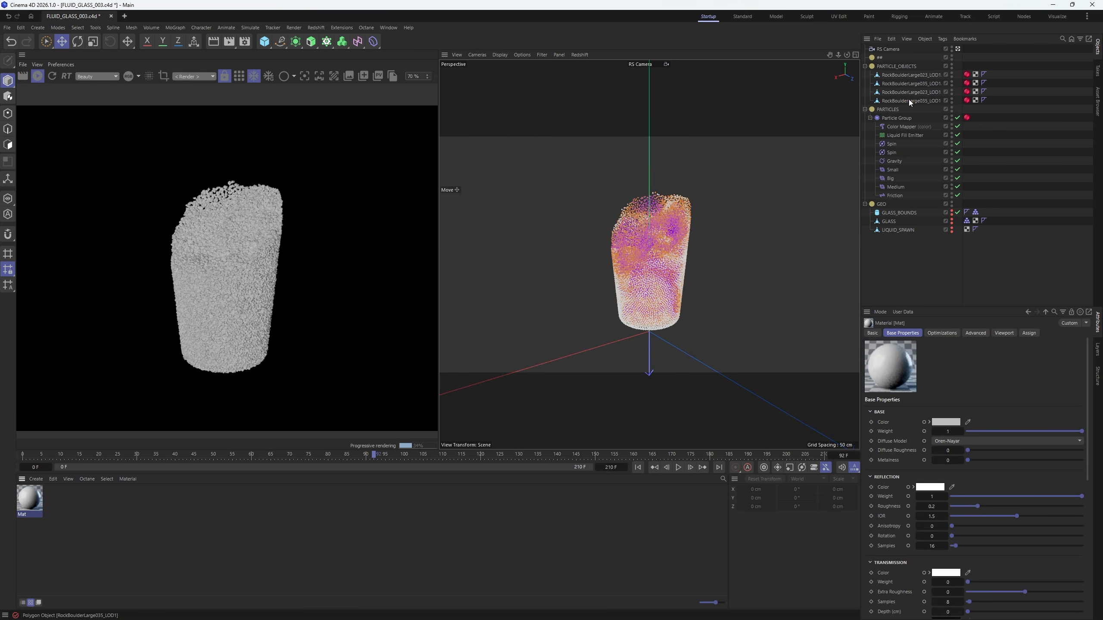
click(911, 101)
shift+click(907, 75)
right_click(30, 501)
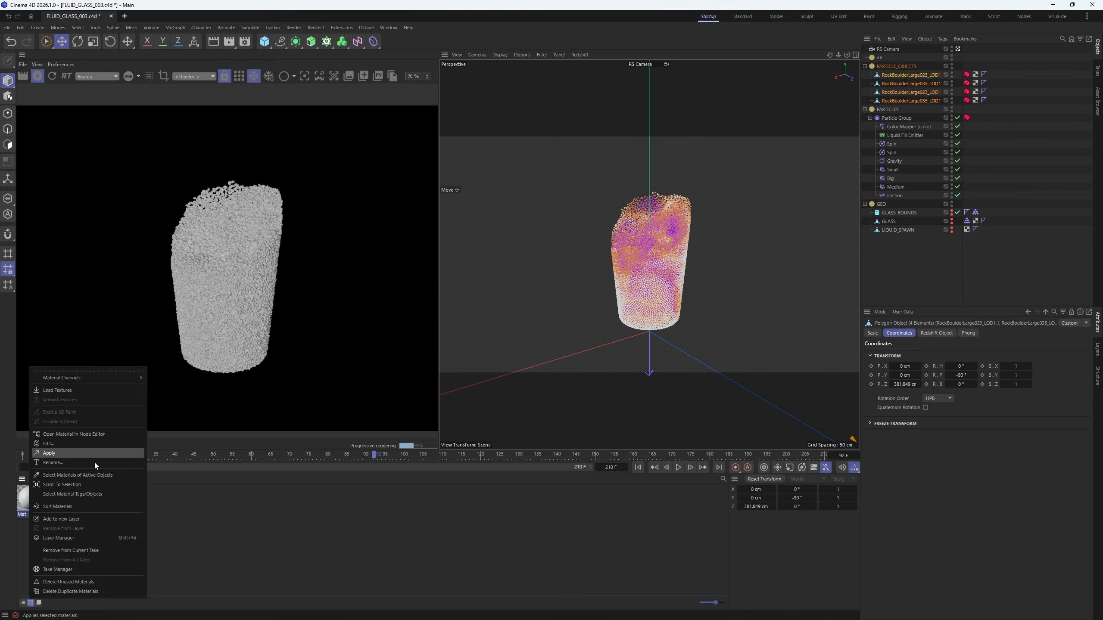
click(66, 452)
- Open the rock material's node graph and add a Color User Data node
double_click(924, 423)
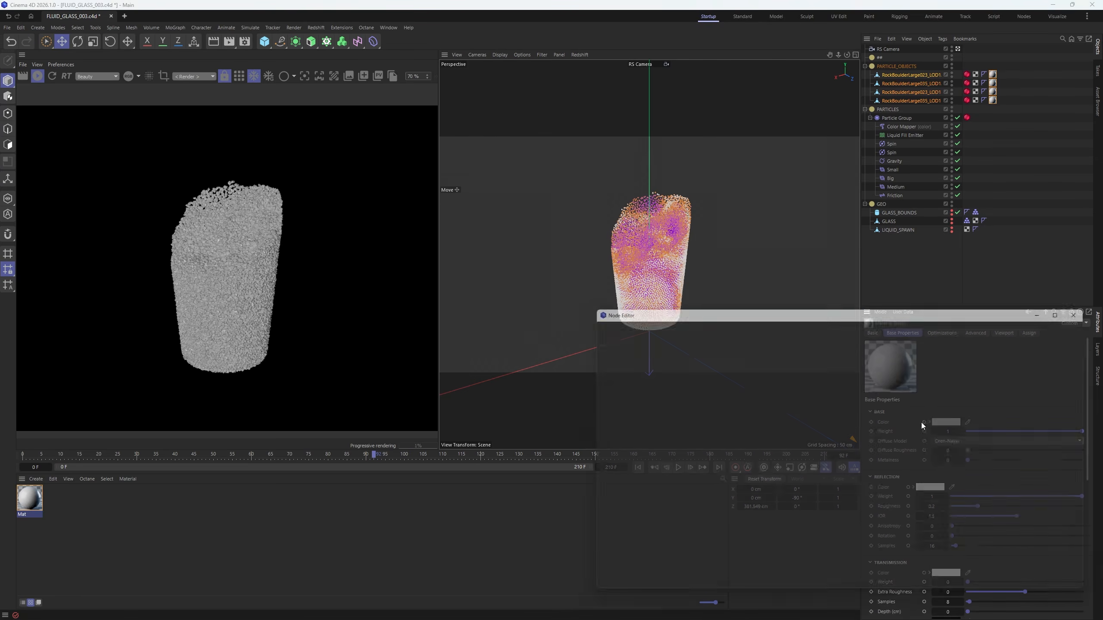
drag(692, 306, 485, 208)
middle_drag(442, 307, 557, 292)
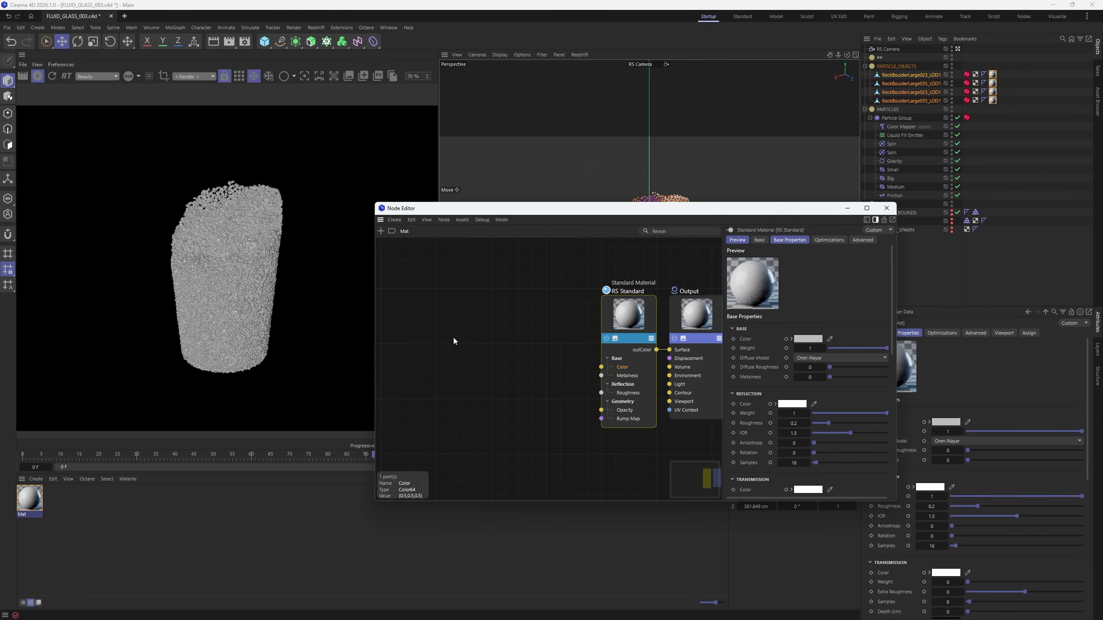
click(470, 345)
double_click(471, 345)
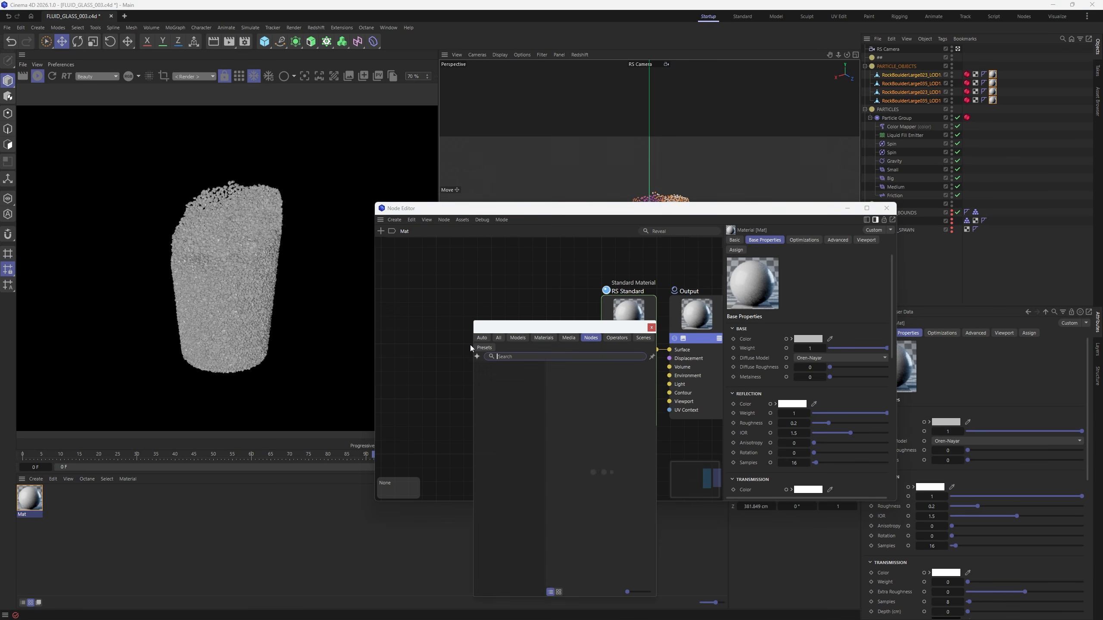
text(USER COLO)
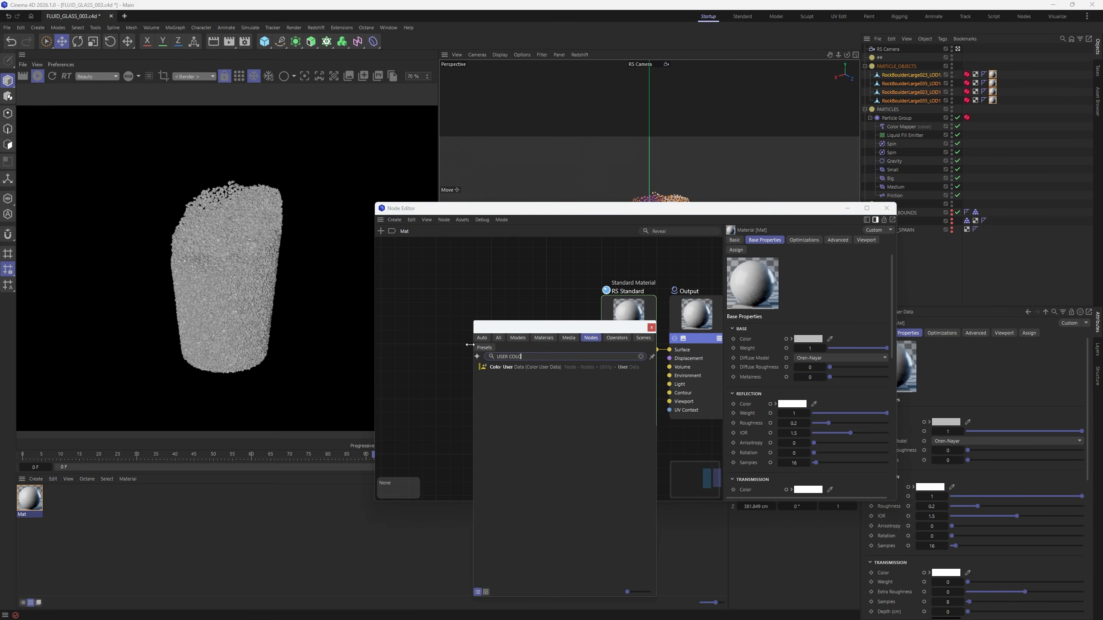
click(501, 367)
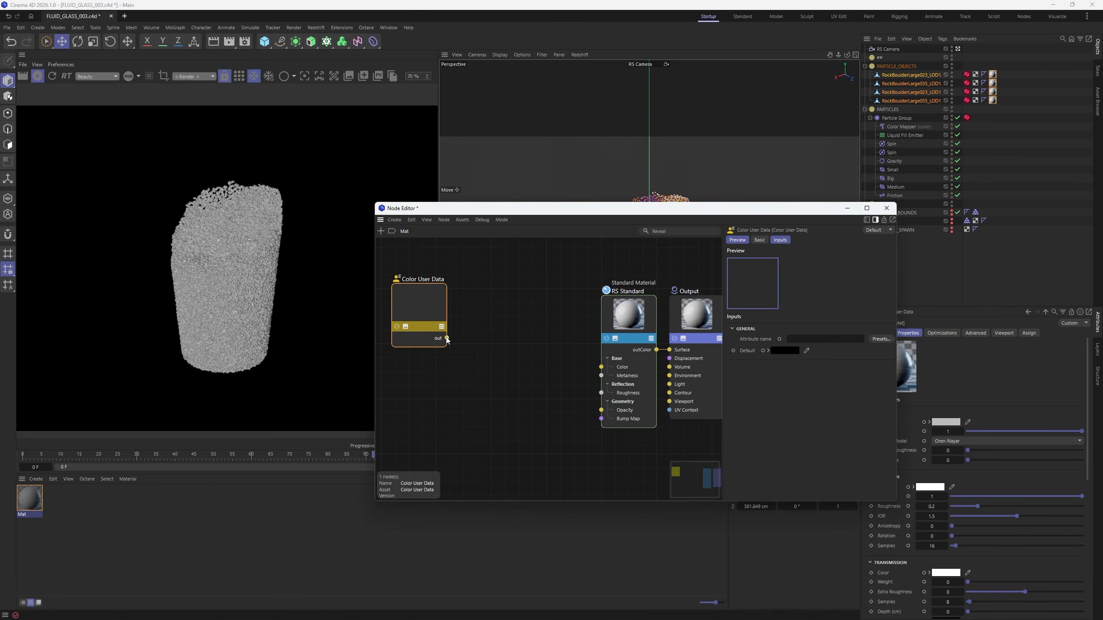
- Add a Ramp node and connect Color User Data to its Alt Input and its output to the RS Standard color
right_click(487, 354)
click(497, 354)
double_click(497, 353)
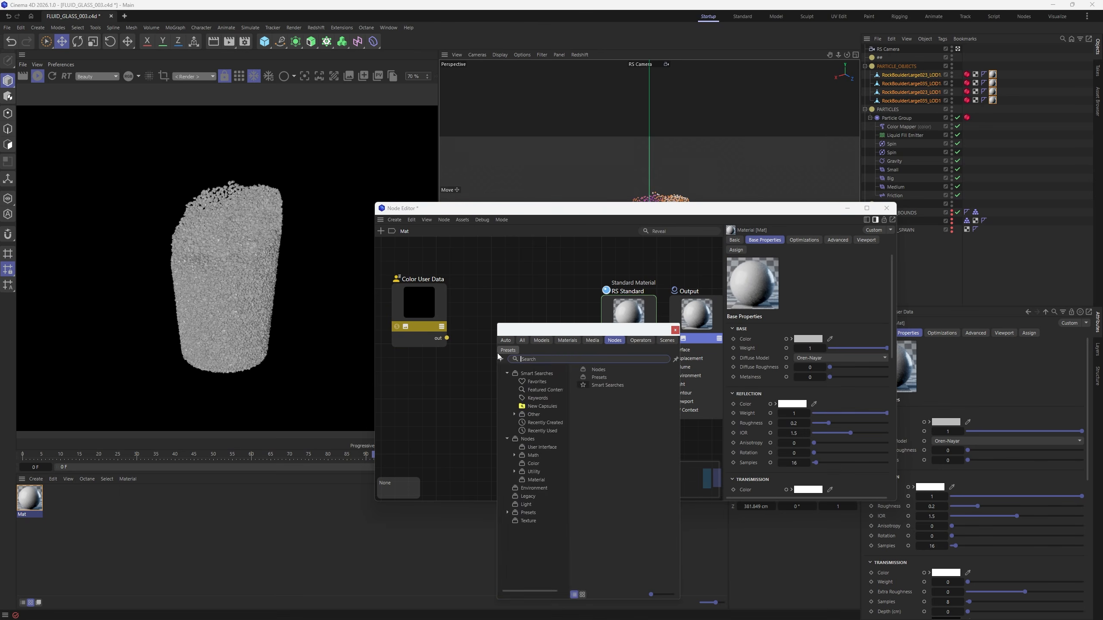
text(RAMP)
double_click(519, 369)
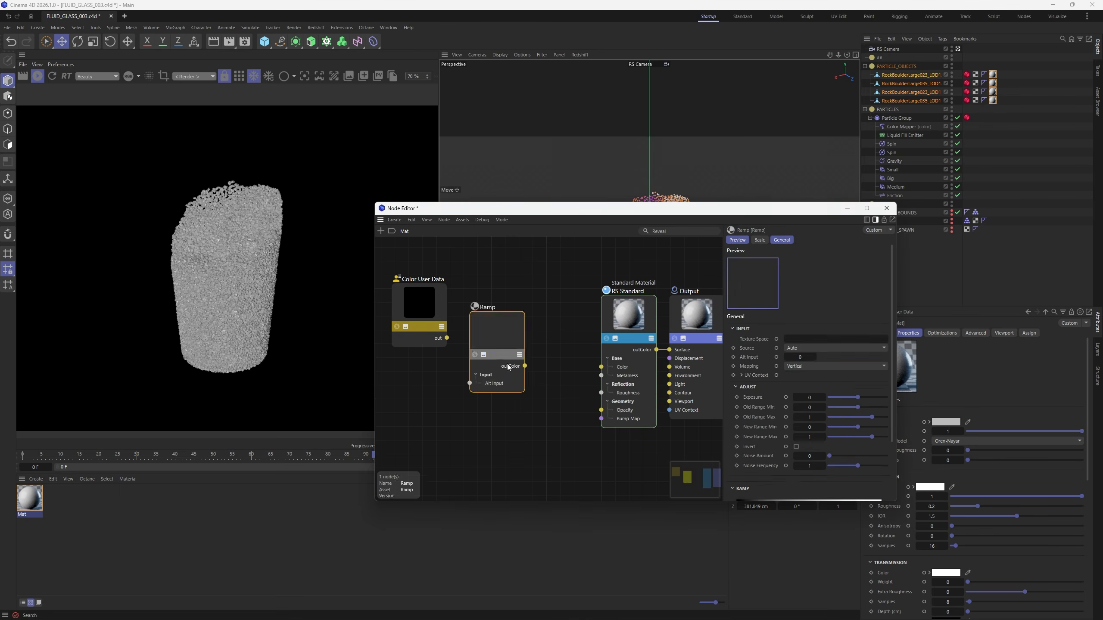
drag(439, 340, 431, 340)
drag(439, 338, 469, 383)
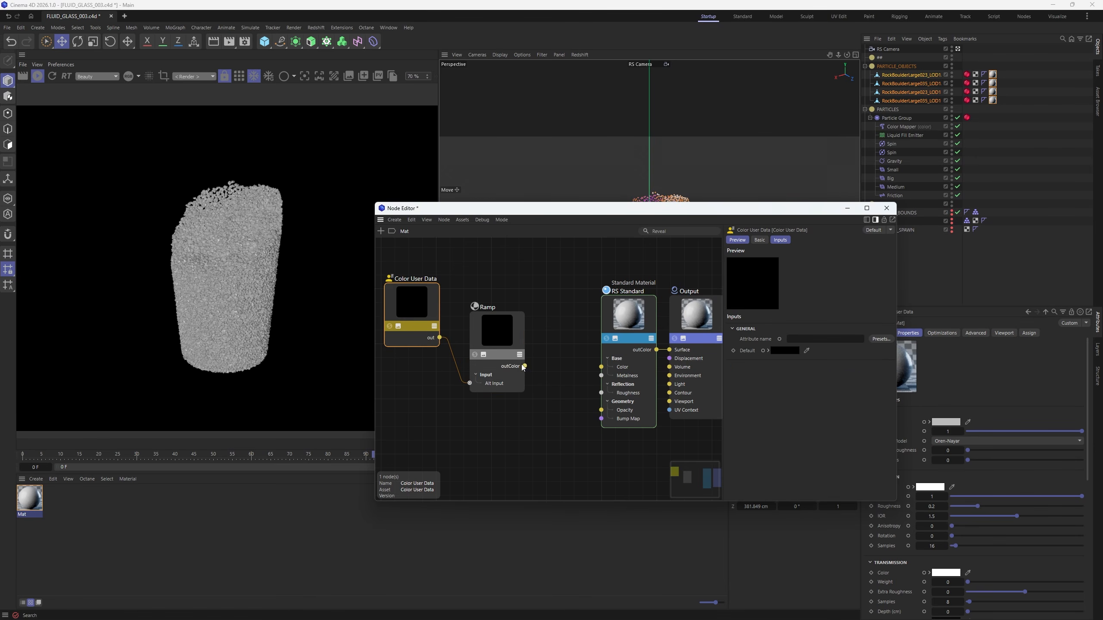
drag(607, 372, 602, 367)
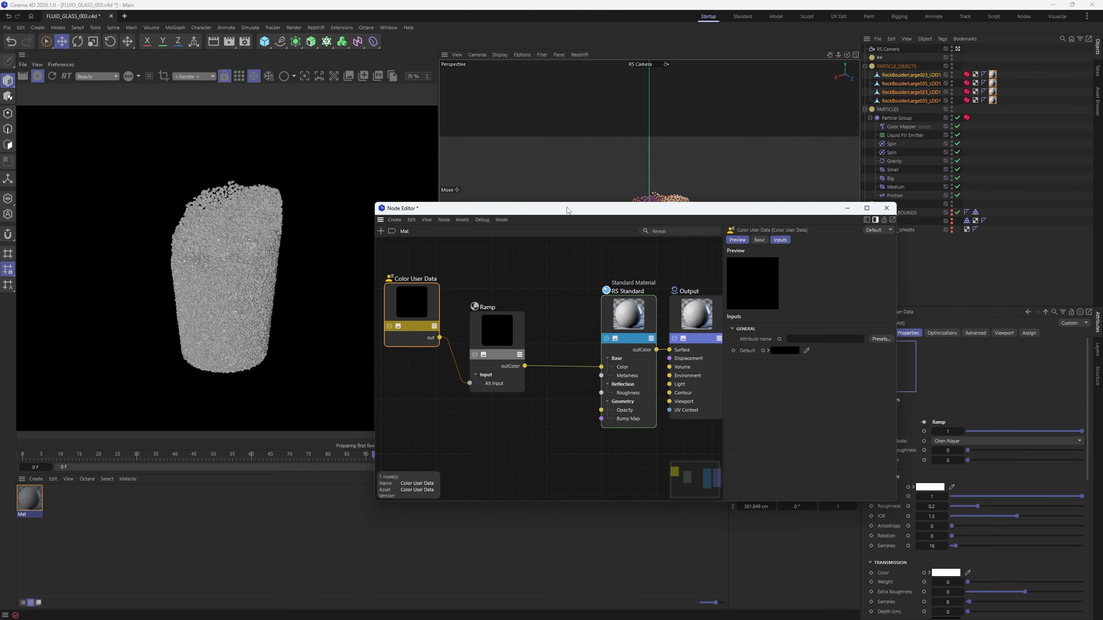
- Set the Color User Data attribute to the particle preset RSPColor, tidy the Ramp node's placement, and restart the render preview
drag(568, 210, 684, 192)
click(1005, 323)
mouse_move(1027, 329)
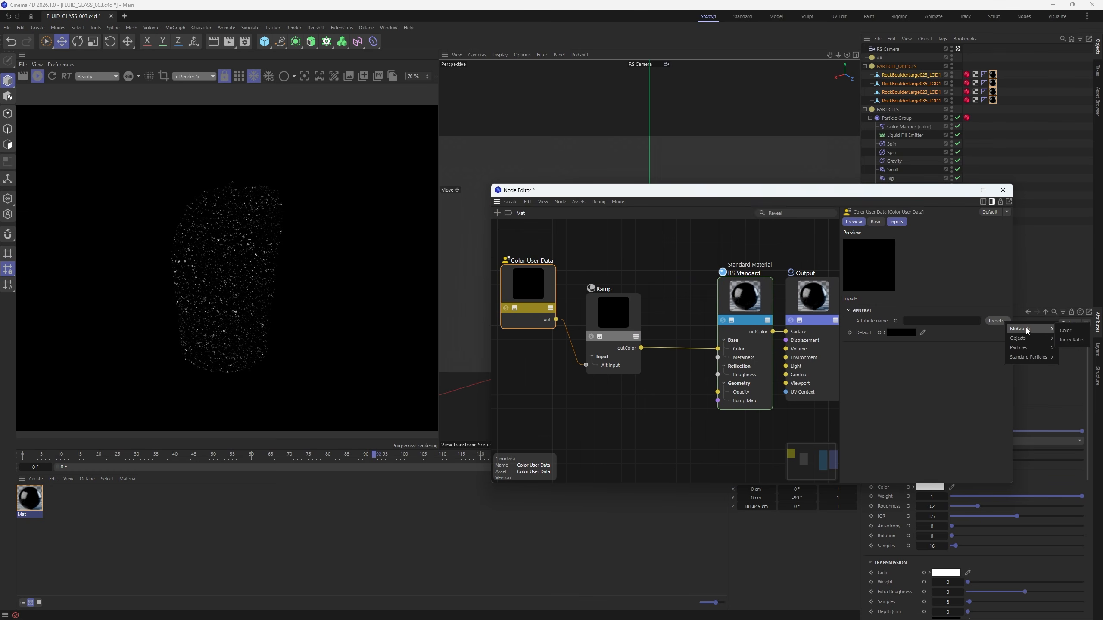
mouse_move(1018, 348)
click(975, 349)
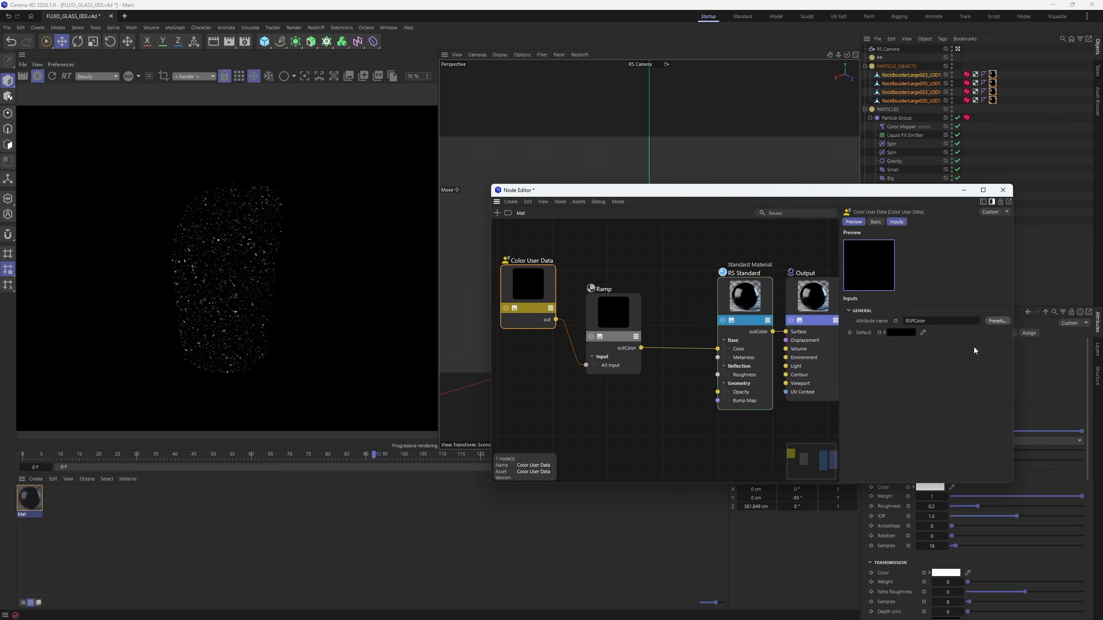
drag(638, 295, 653, 273)
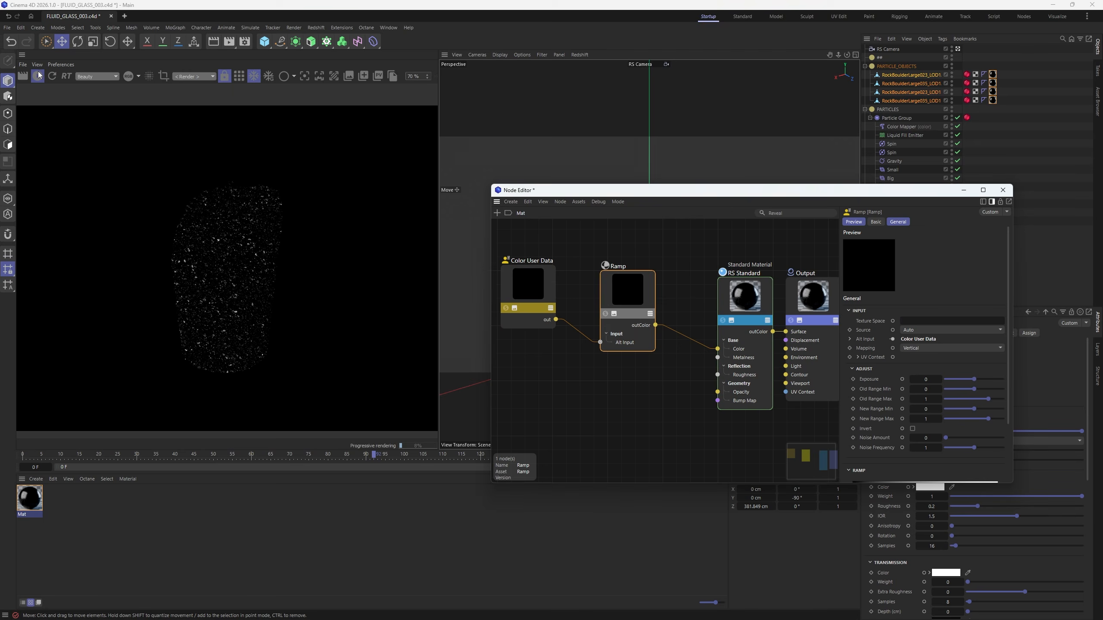
click(38, 76)
click(52, 76)
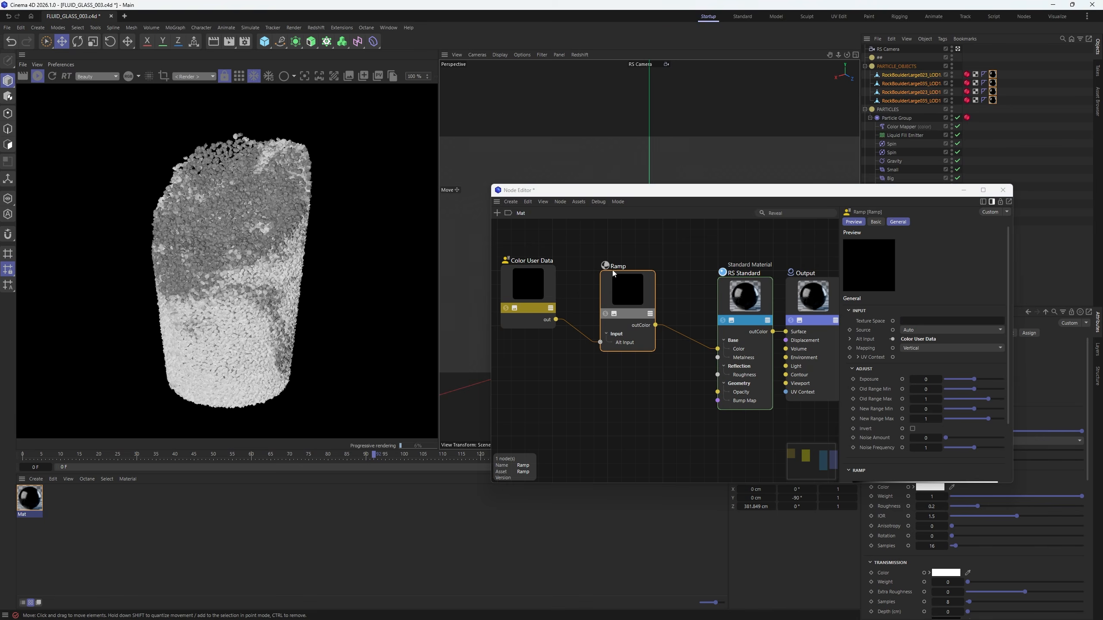
- Recolor the ramp's black start knot to a saturated orange
scroll(862, 425, down, 3)
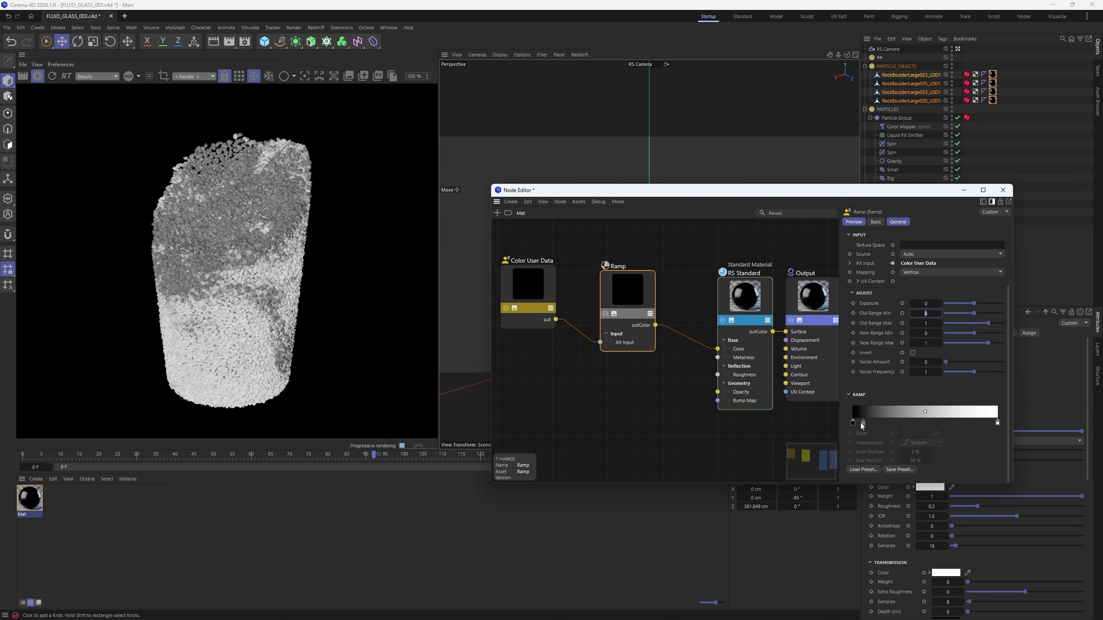
double_click(862, 423)
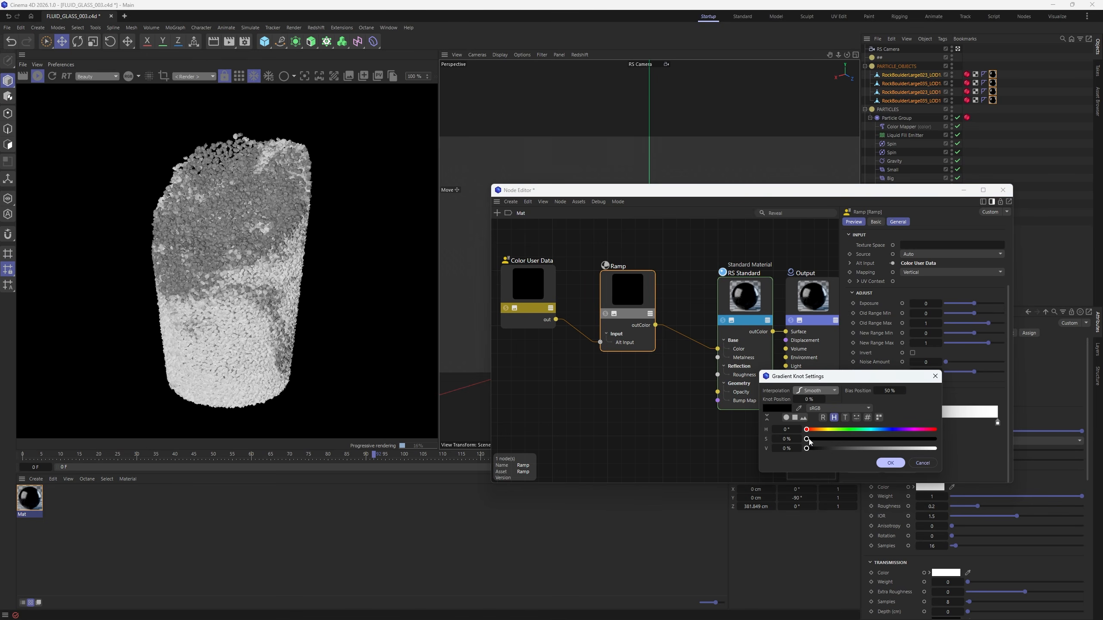
click(820, 429)
click(892, 462)
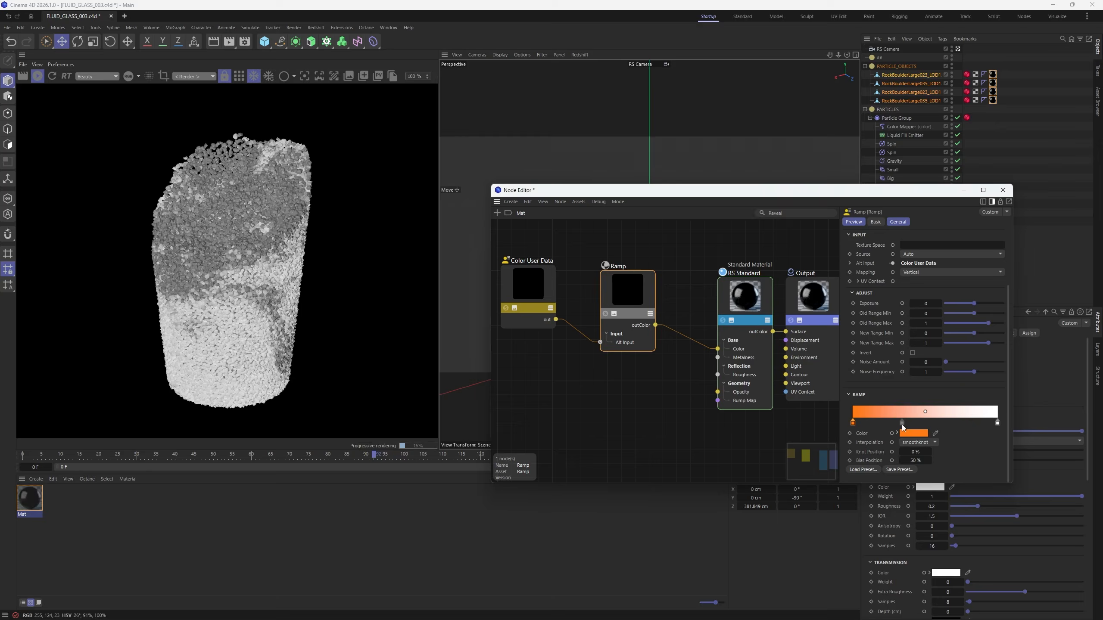
double_click(852, 422)
click(893, 462)
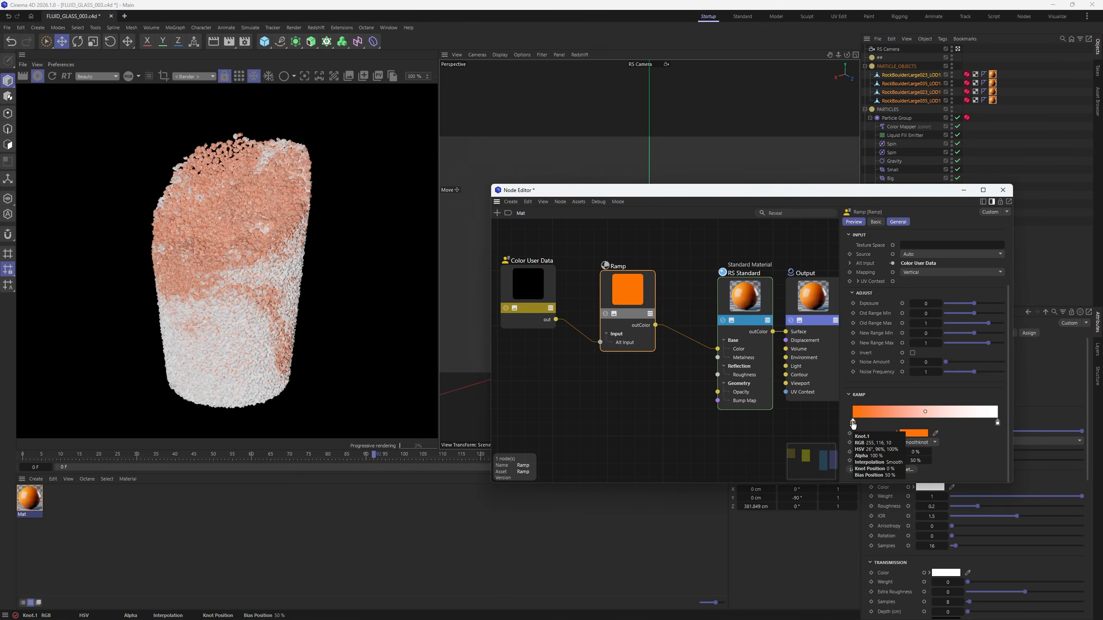
- Set the ramp's start knot to a saturated blue with a hue of 232°
double_click(853, 422)
click(886, 428)
drag(887, 428, 889, 428)
click(892, 428)
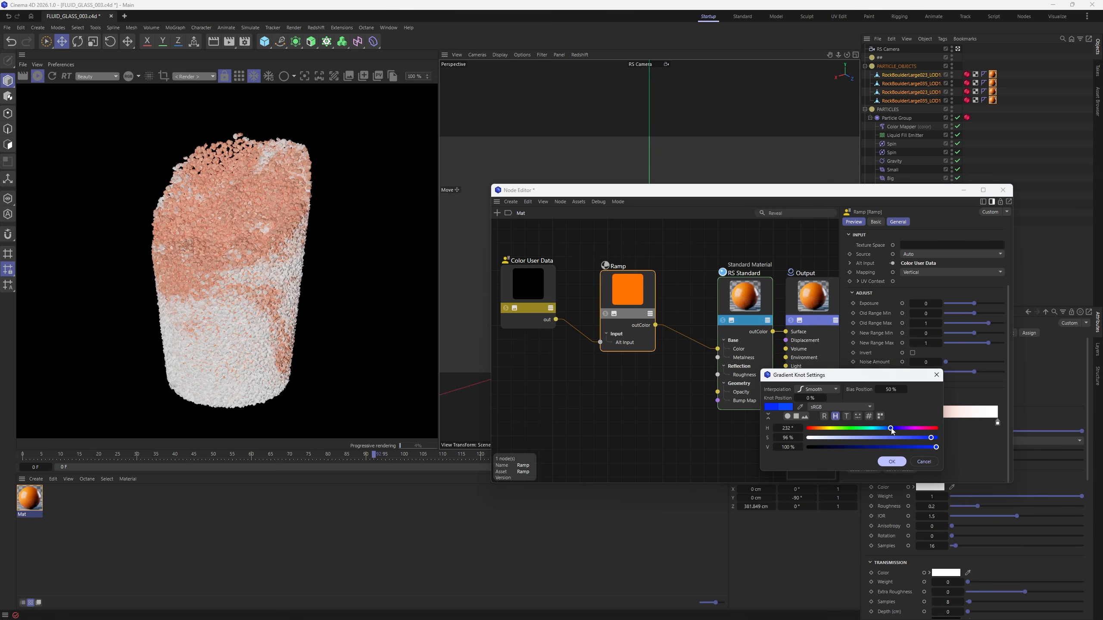
click(892, 462)
- Add a light blue knot to the ramp and shift the blue knot to about 20%, keeping light blue to its right
click(887, 422)
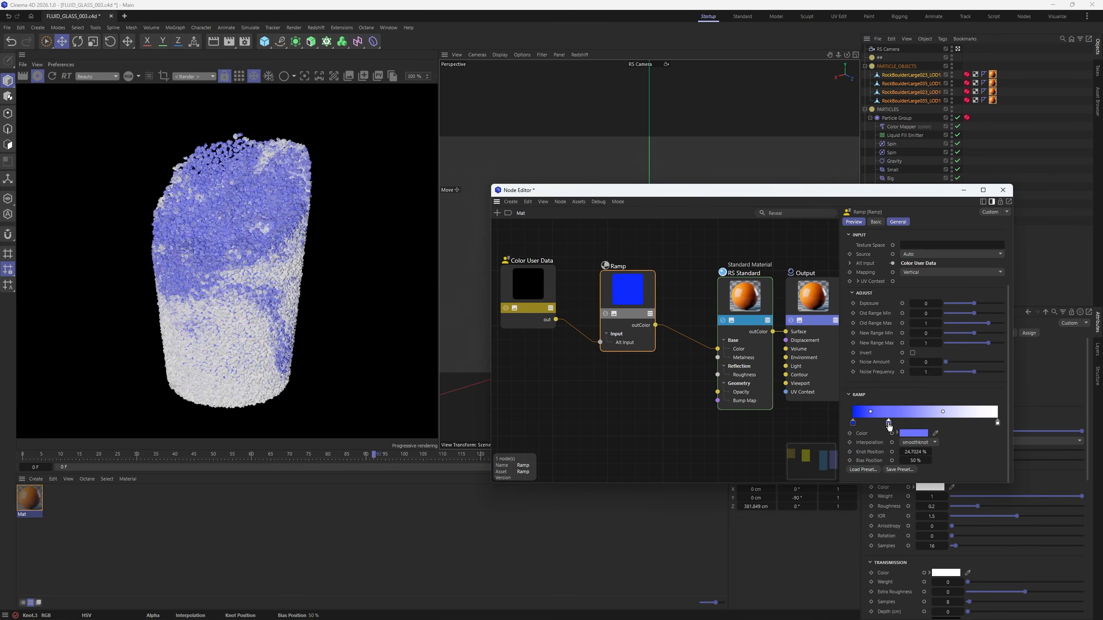
double_click(888, 422)
click(912, 429)
click(927, 463)
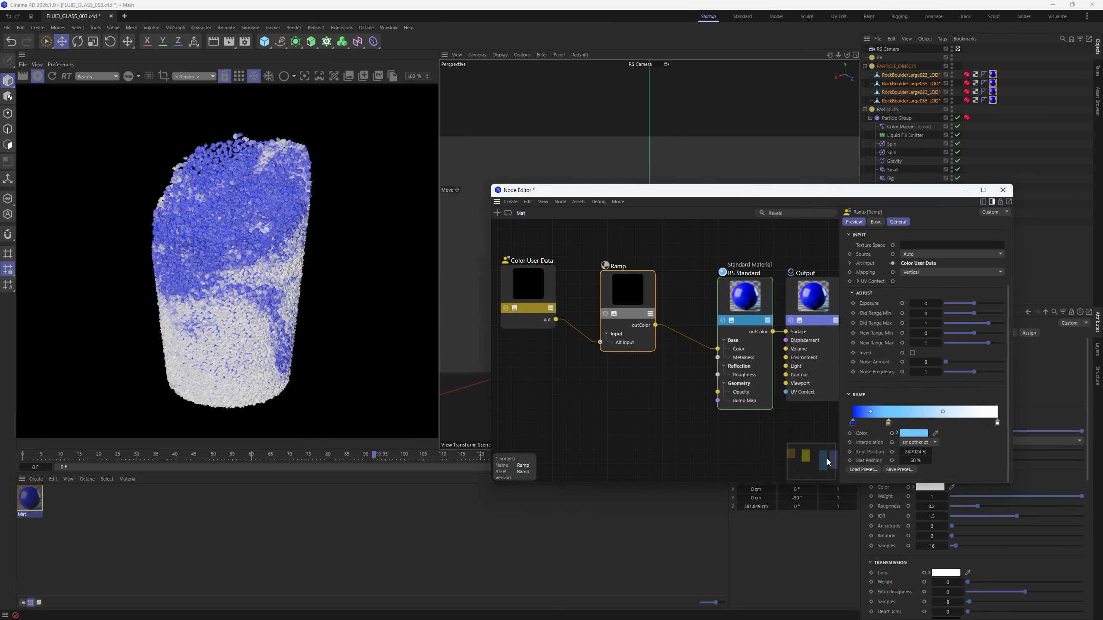
mouse_move(888, 422)
mouse_down()
mouse_move(916, 422)
mouse_move(881, 422)
mouse_up()
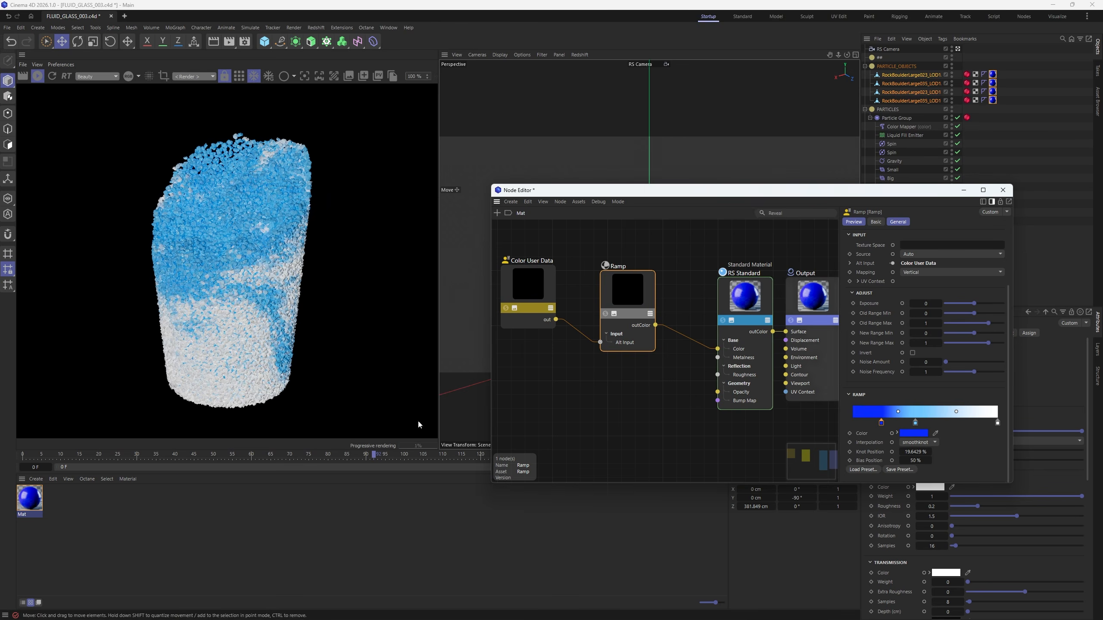
- Rearrange the ramp with white at 0%, blue at the far end, and a purple knot of hue 282° between them
drag(997, 422, 852, 422)
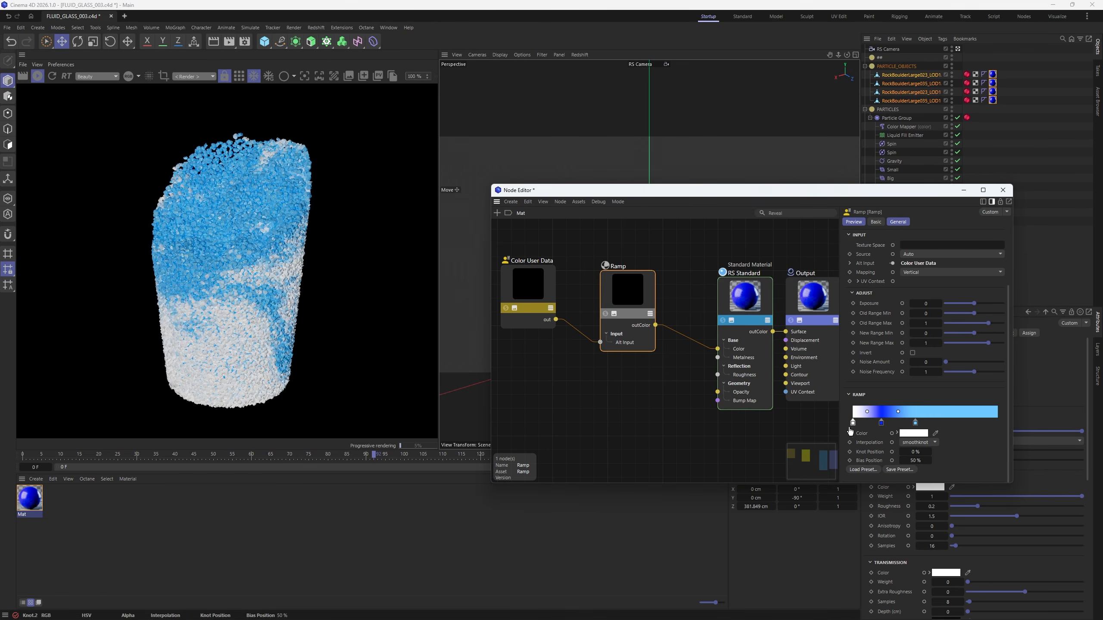
drag(915, 422, 962, 429)
double_click(970, 423)
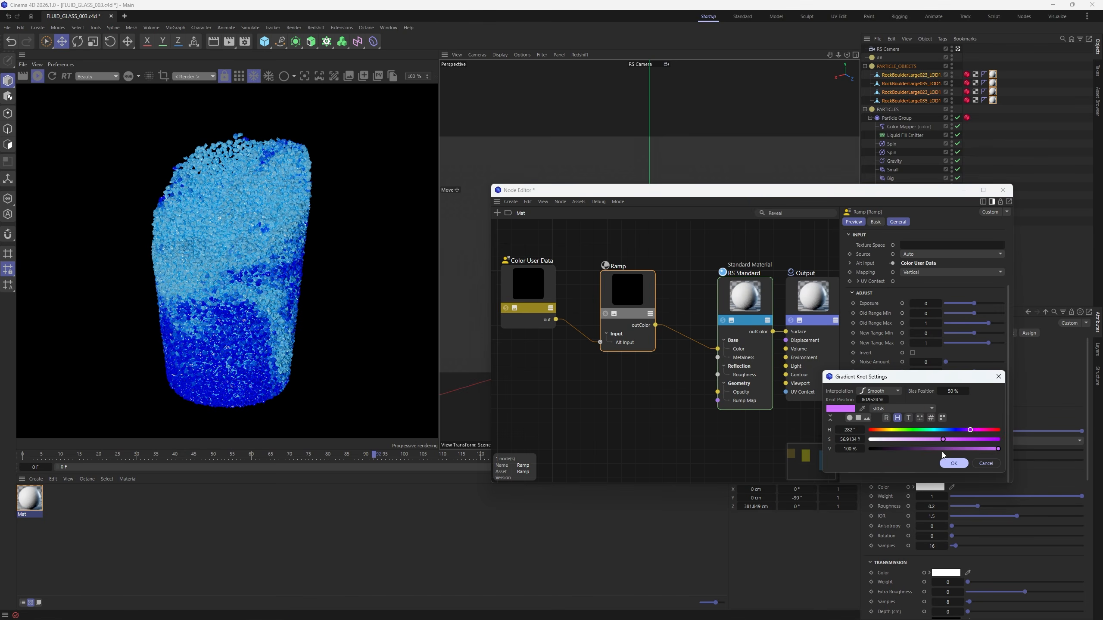
click(953, 463)
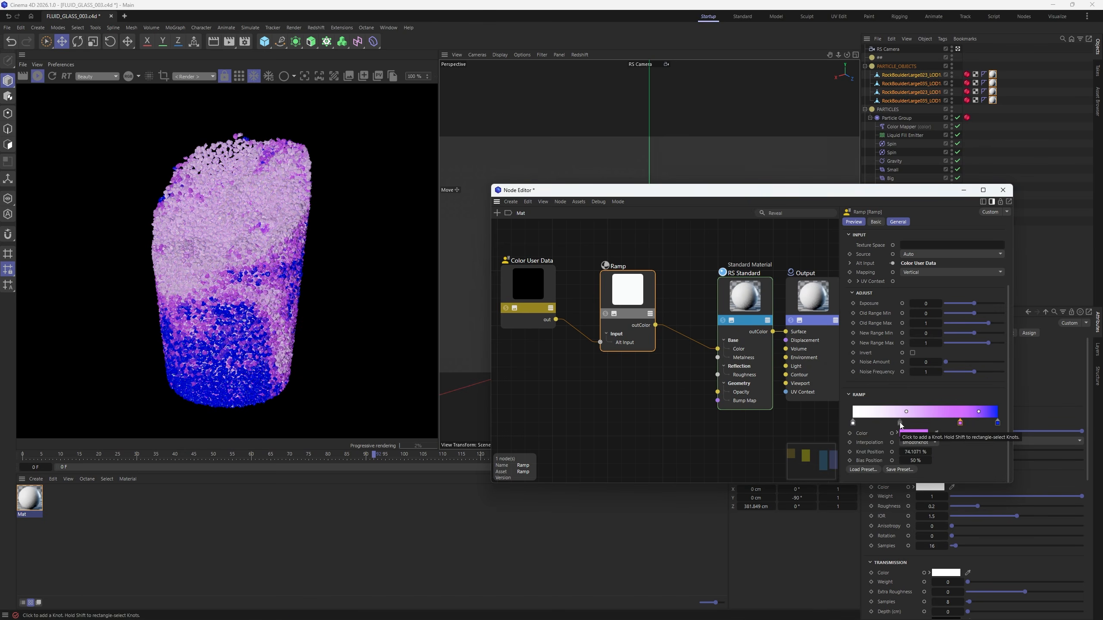
- Recolor the ramp's purple knot to blue-violet, move it toward the middle, and move the white knot to about 32%
double_click(960, 422)
drag(961, 429, 934, 422)
click(953, 462)
drag(852, 423, 899, 422)
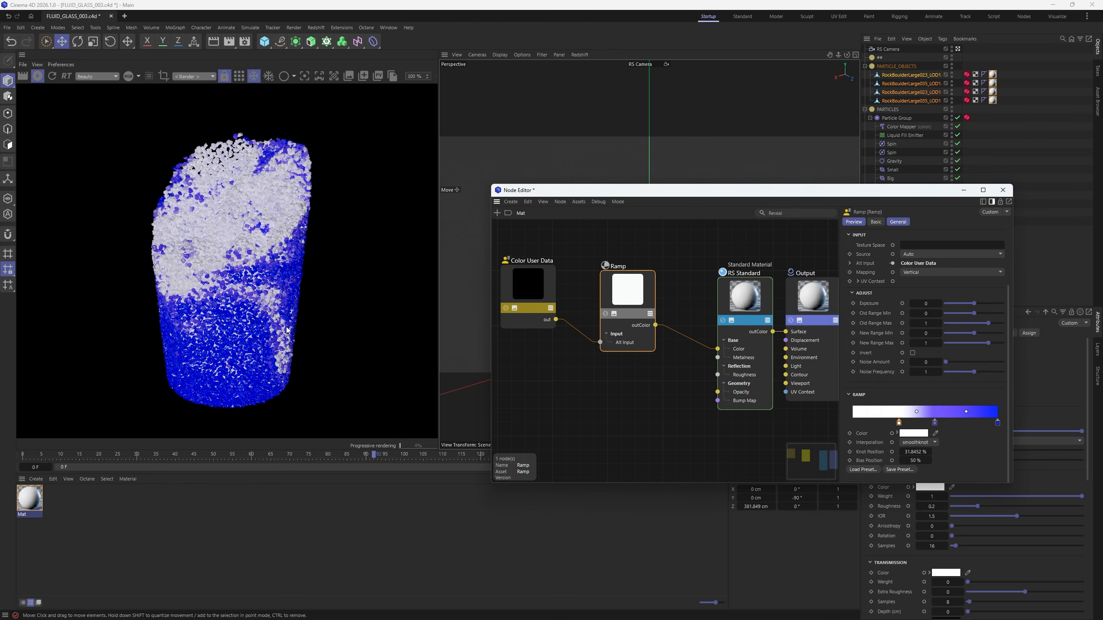
- Add a knot at about 80% on the ramp and give it a lighter, less violet blue
scroll(196, 323, up, 4)
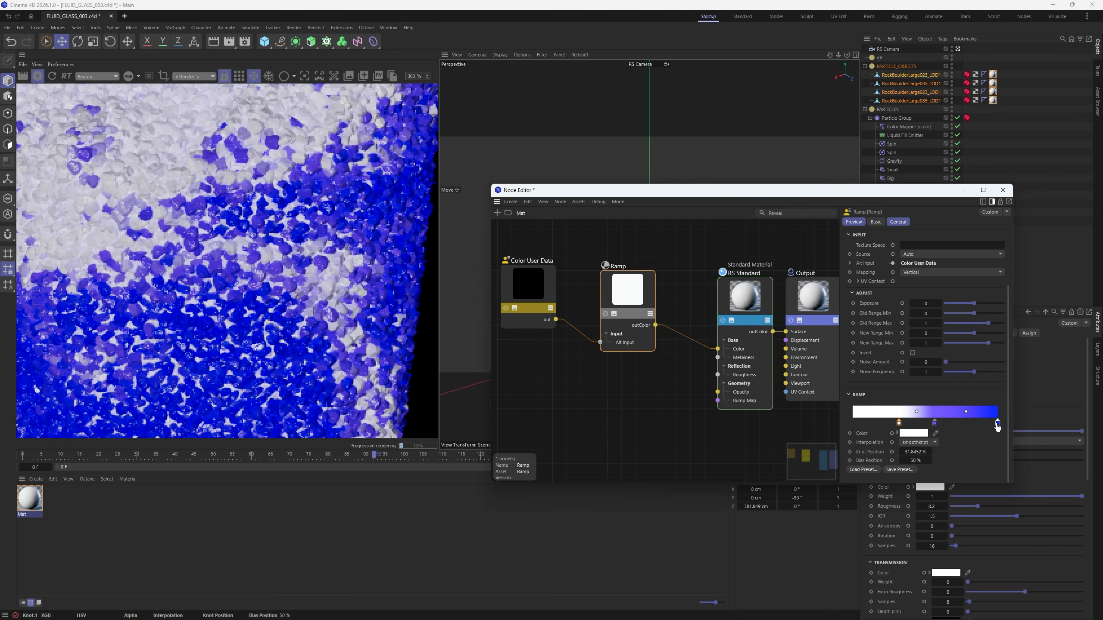
double_click(969, 424)
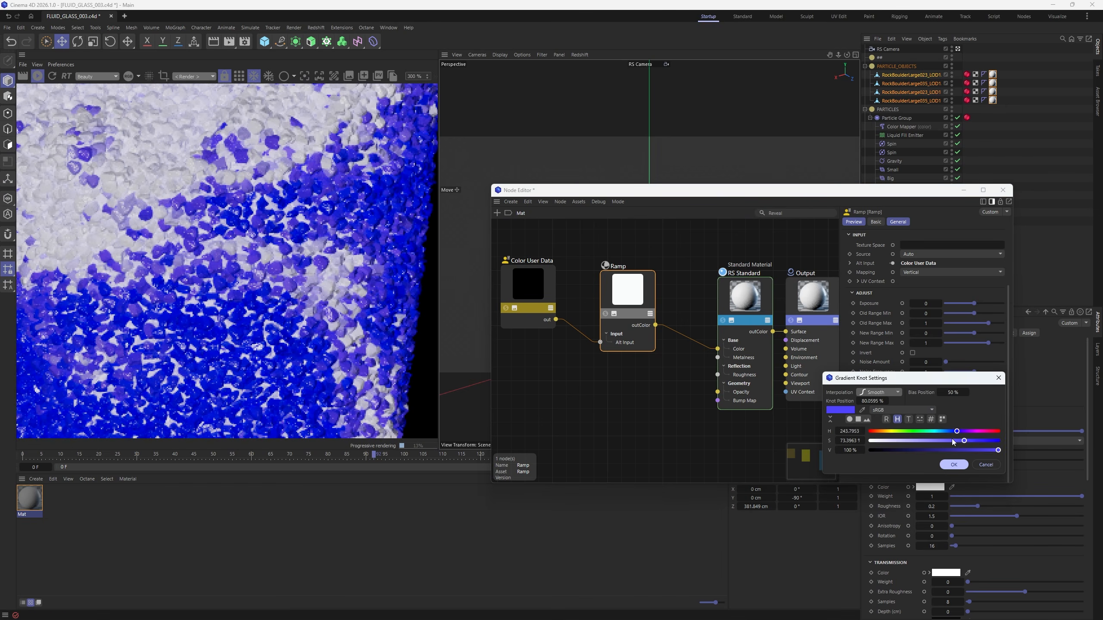
mouse_move(959, 431)
mouse_down()
mouse_move(936, 431)
mouse_move(947, 432)
mouse_up()
click(954, 465)
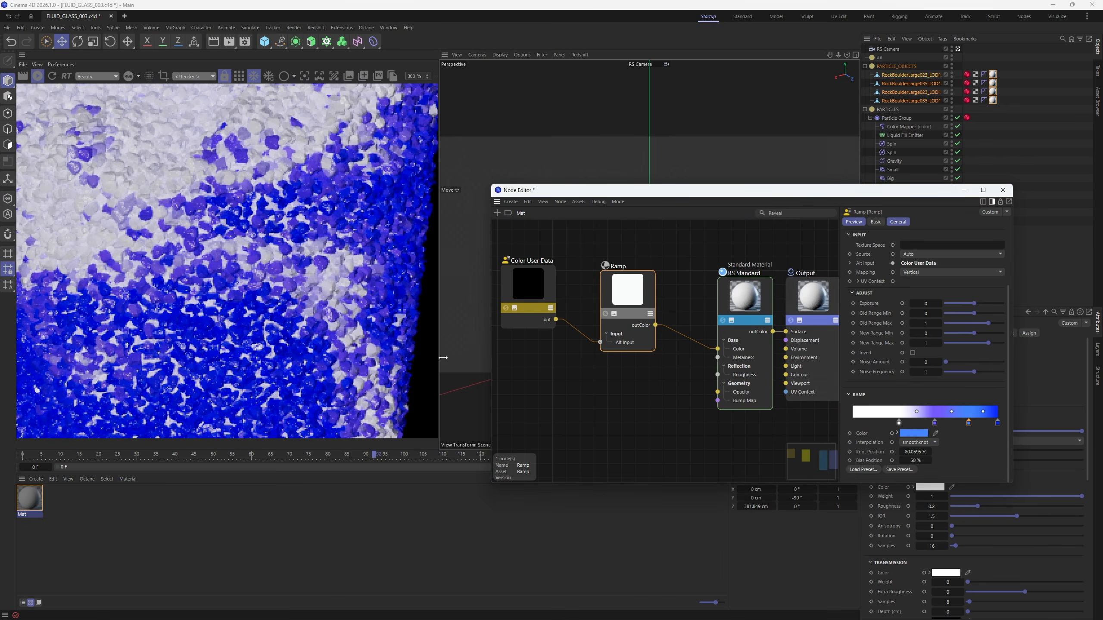
scroll(254, 298, up, 1)
scroll(262, 298, down, 4)
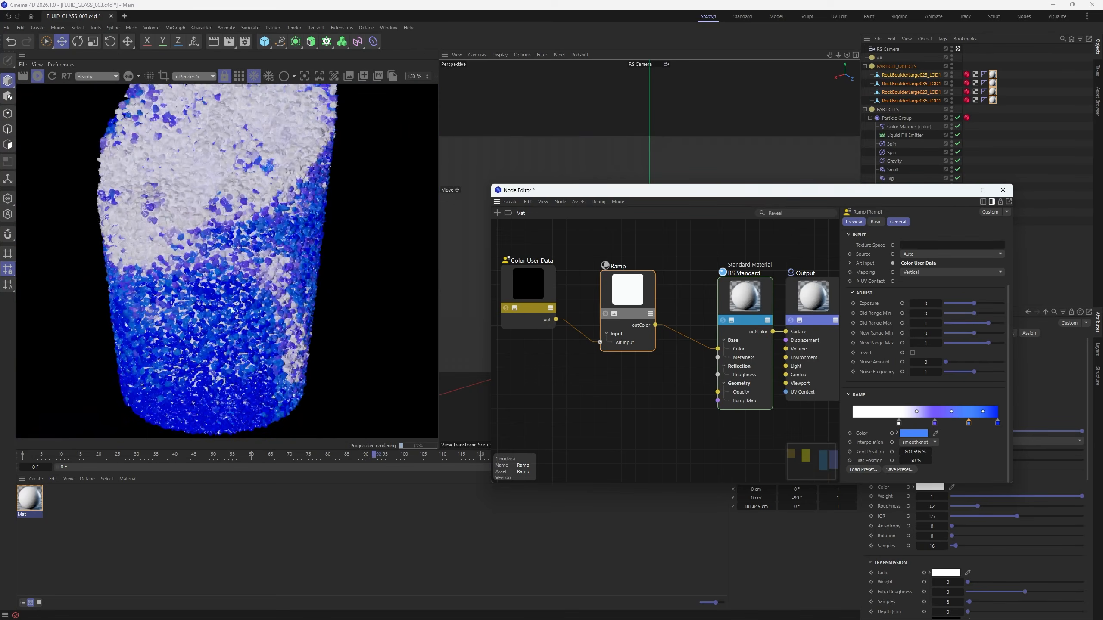
- Set the RS Standard material's reflection roughness to 0.817
click(738, 292)
drag(944, 329, 990, 330)
scroll(230, 257, up, 3)
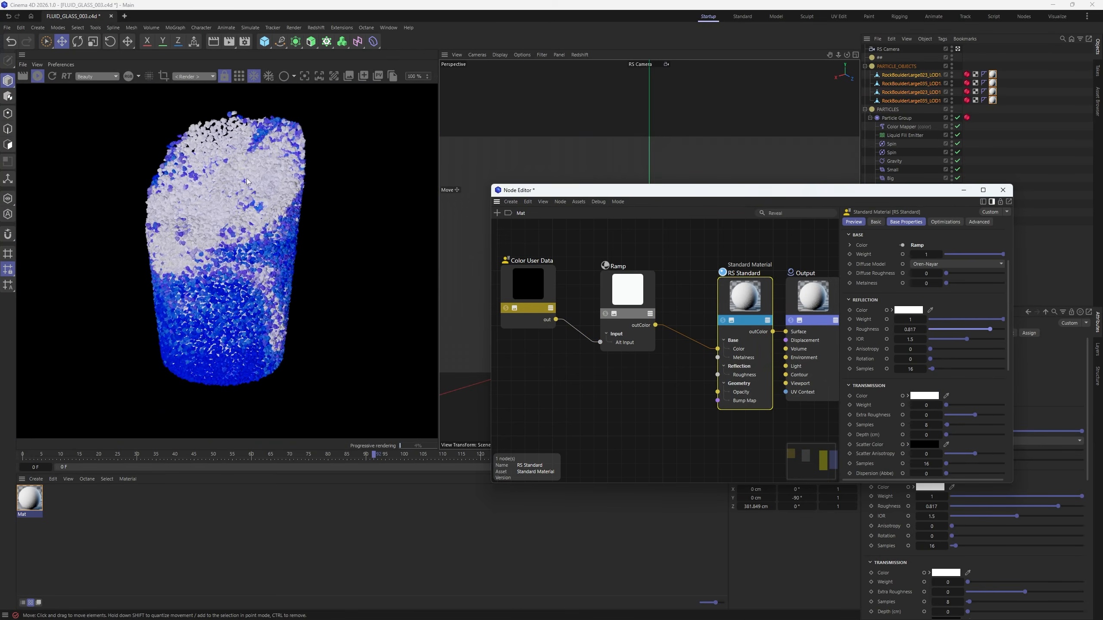
- Examine the colored rock particles up close and as a whole in the render preview
scroll(231, 257, down, 3)
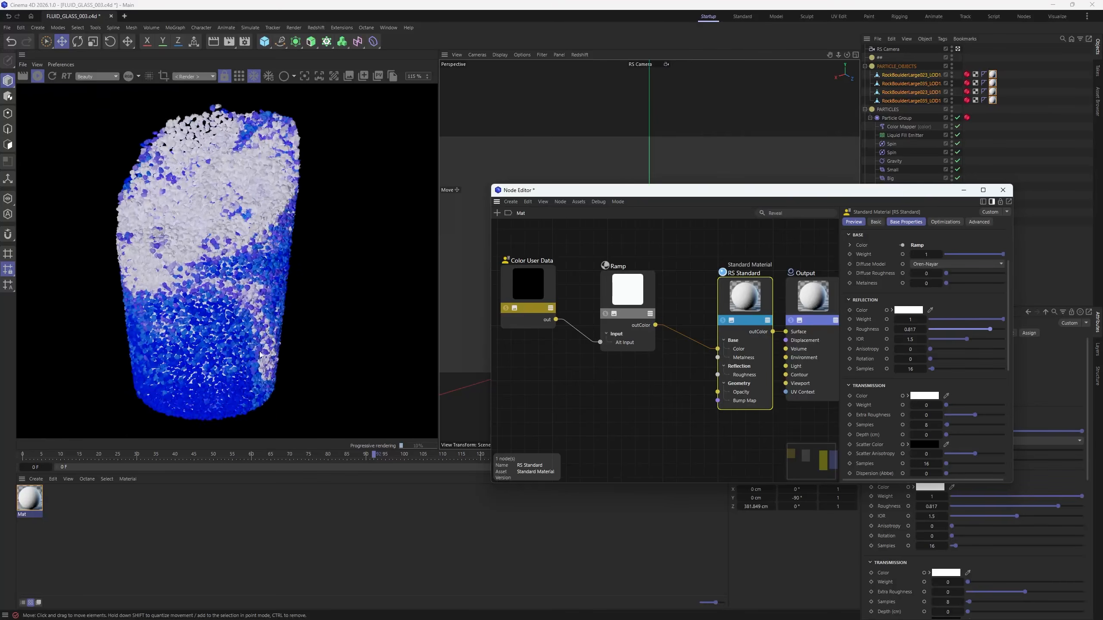
scroll(301, 311, up, 2)
scroll(190, 242, down, 2)
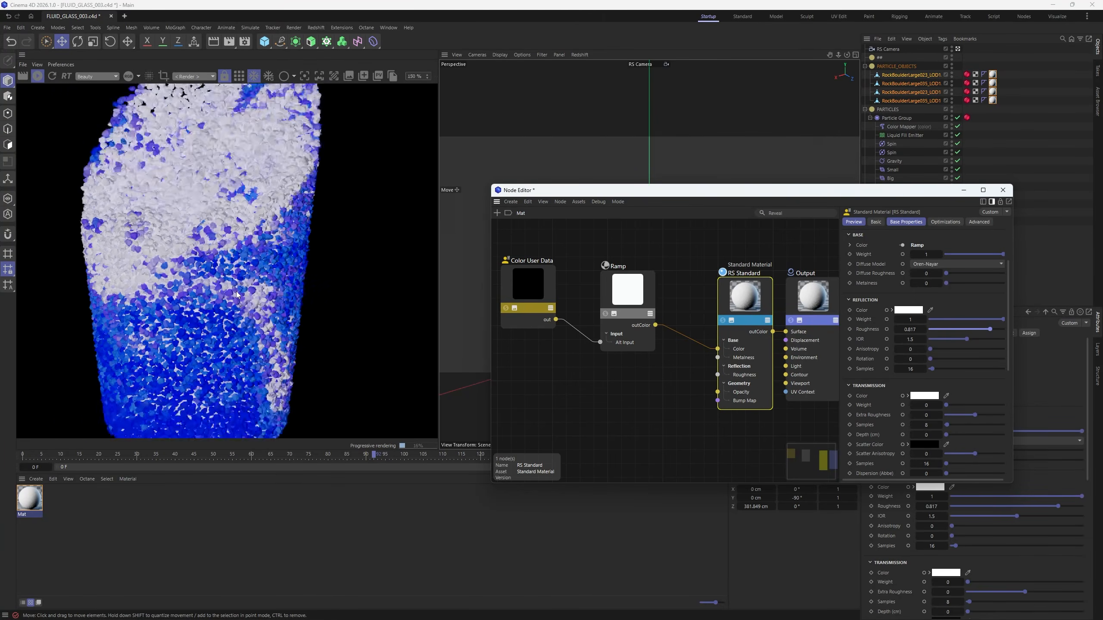
scroll(215, 310, up, 4)
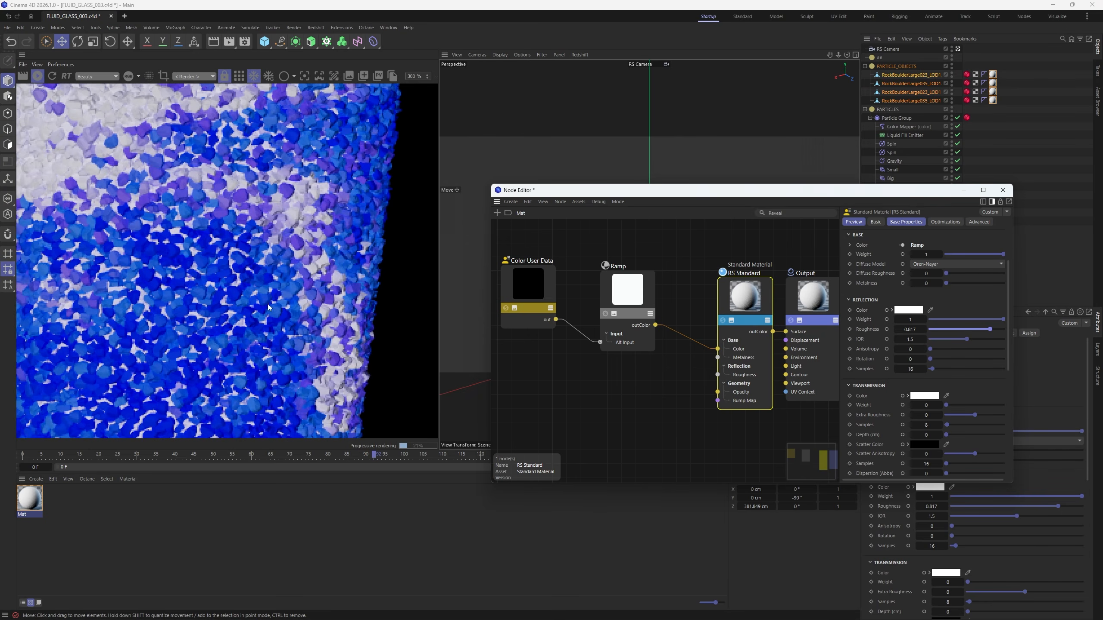
scroll(286, 235, down, 3)
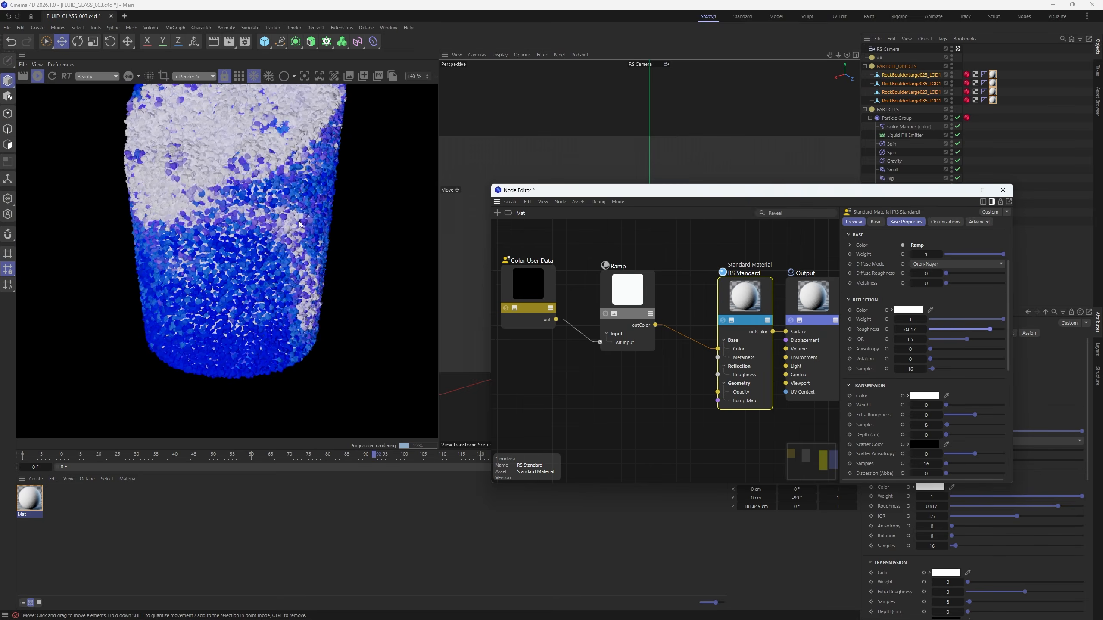
scroll(299, 212, down, 3)
scroll(343, 144, up, 2)
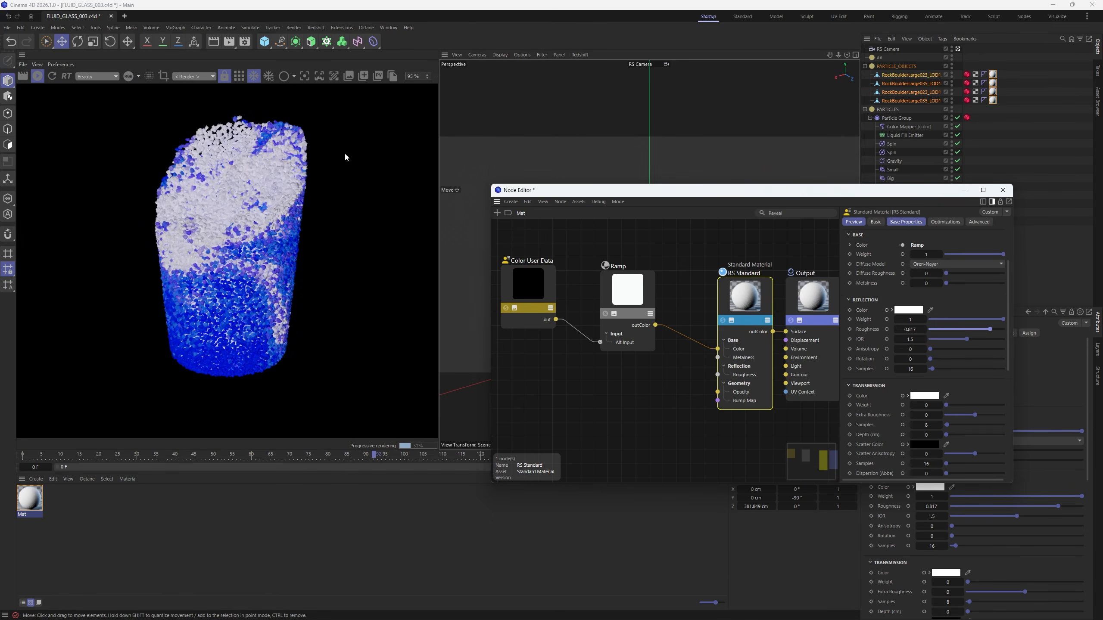
- Close the node editor and deselect the four rock objects
click(994, 191)
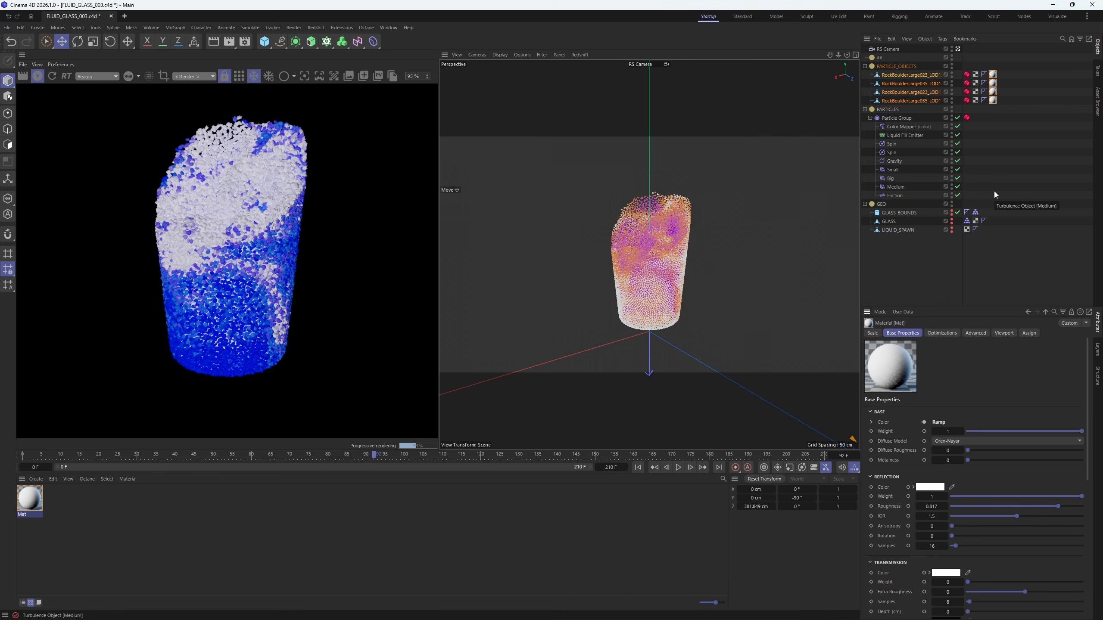
click(992, 149)
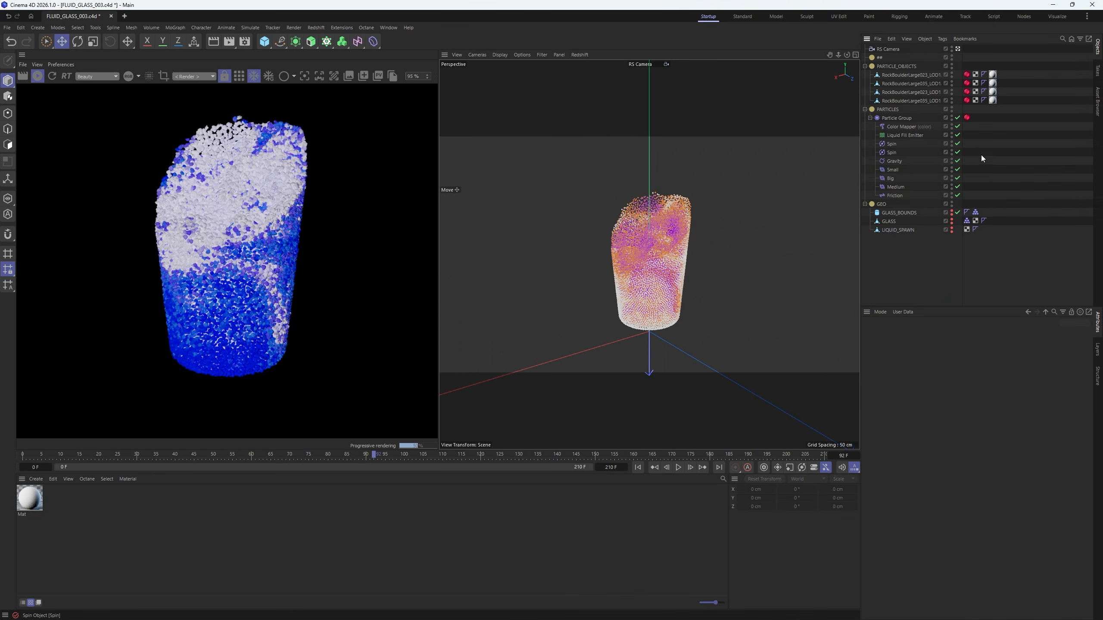
scroll(220, 176, down, 2)
scroll(220, 176, up, 2)
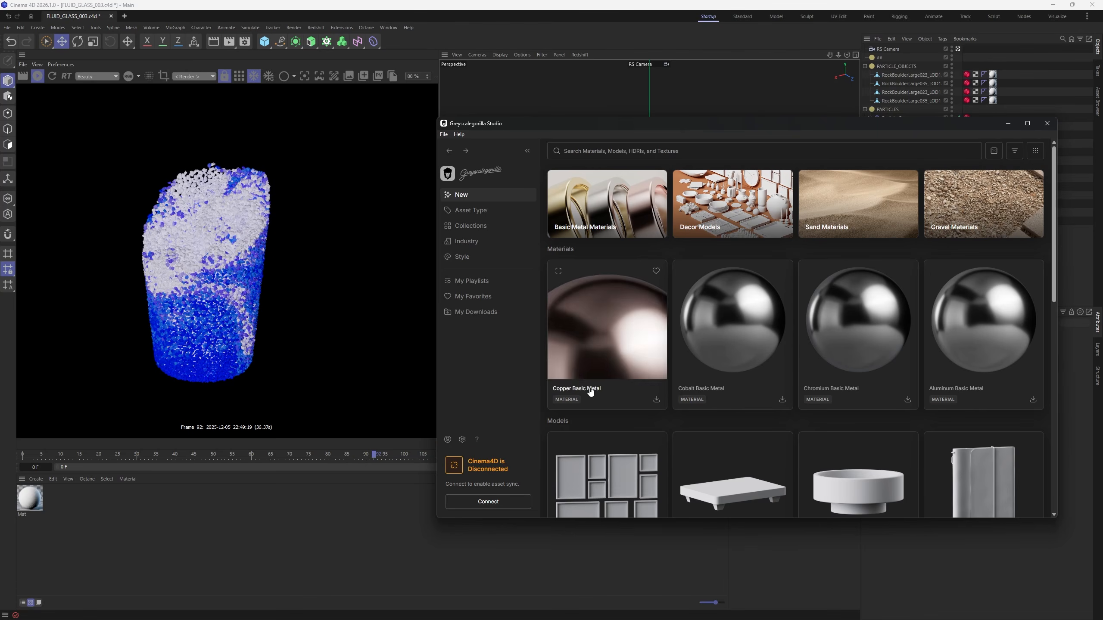
- Switch to Greyscalegorilla Studio and open the Indoor Creative Spaces HDRIs collection
click(478, 226)
click(463, 240)
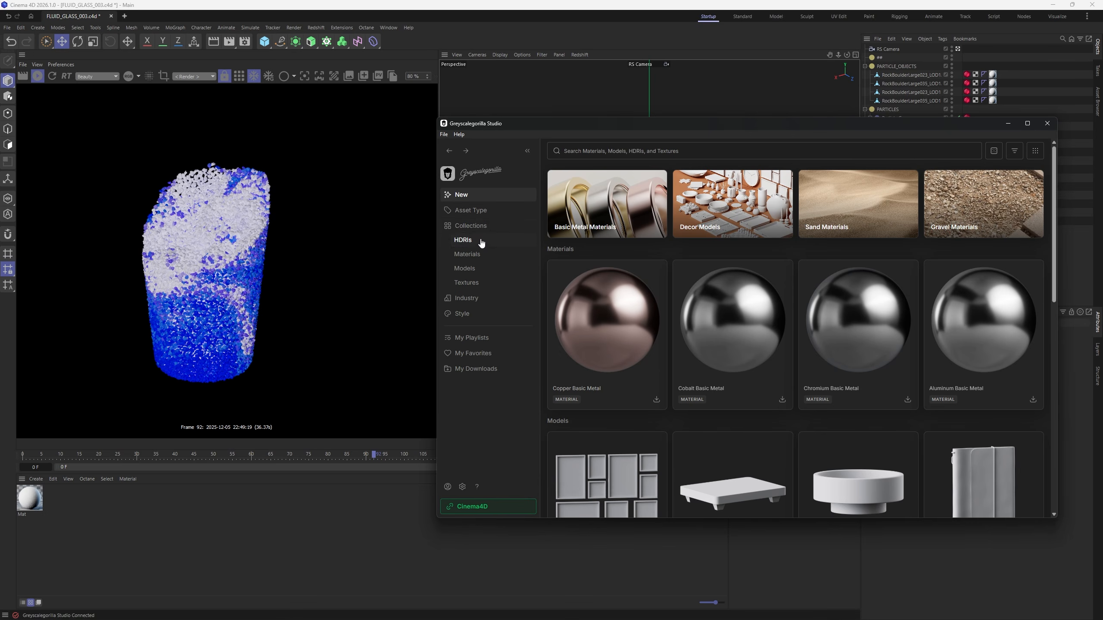
click(658, 286)
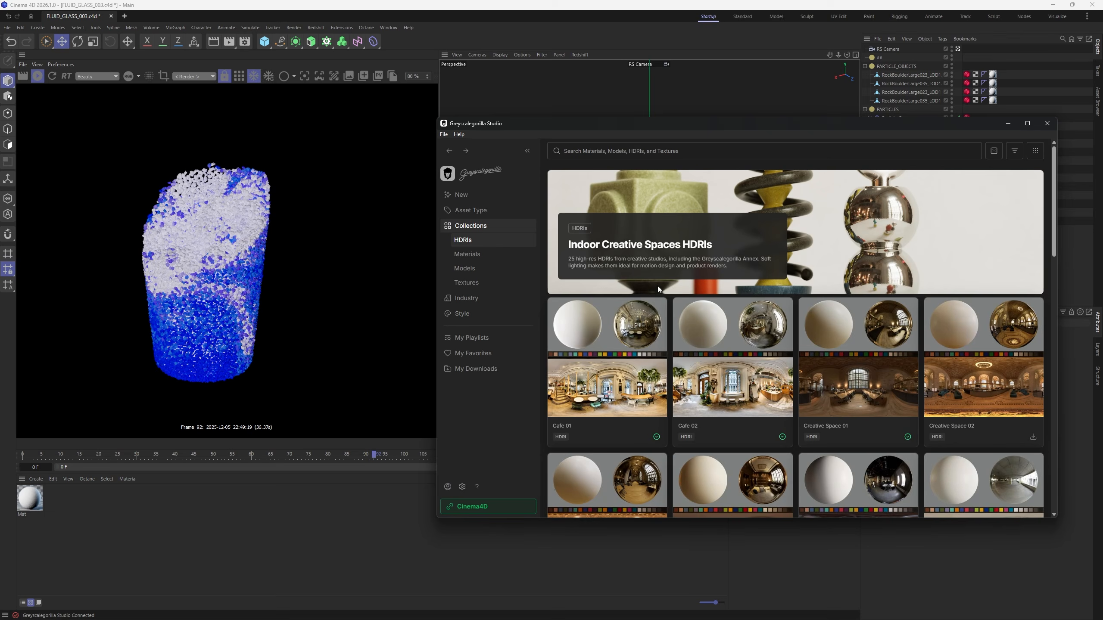
- Send the Cafe 02 HDRI to Cinema 4D and set the HDRI light's camera contribution to 0
scroll(658, 286, down, 3)
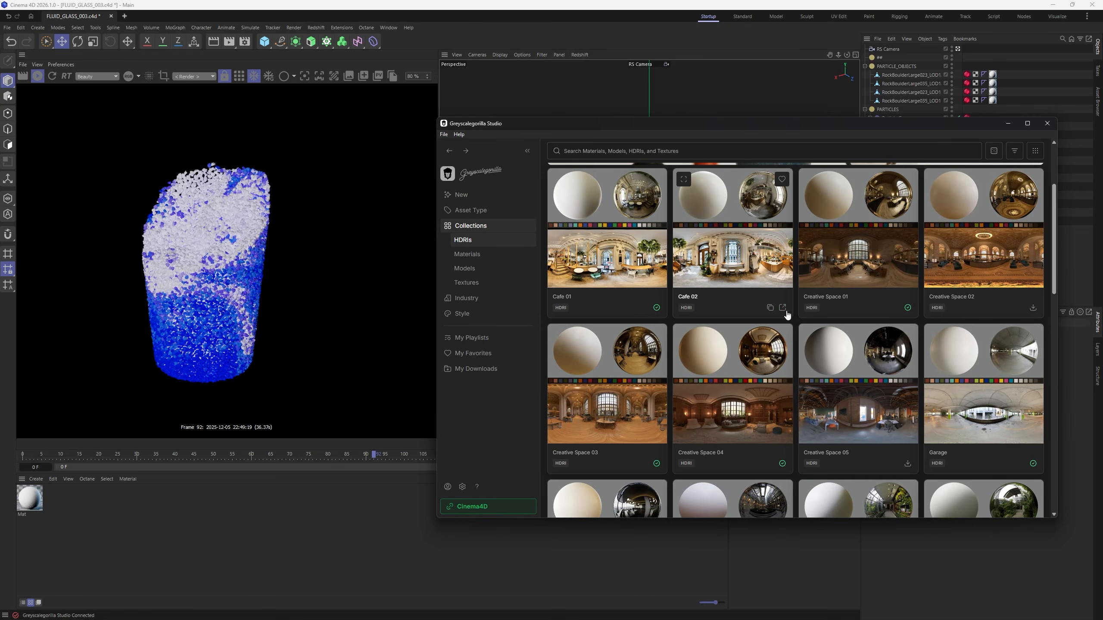
click(781, 309)
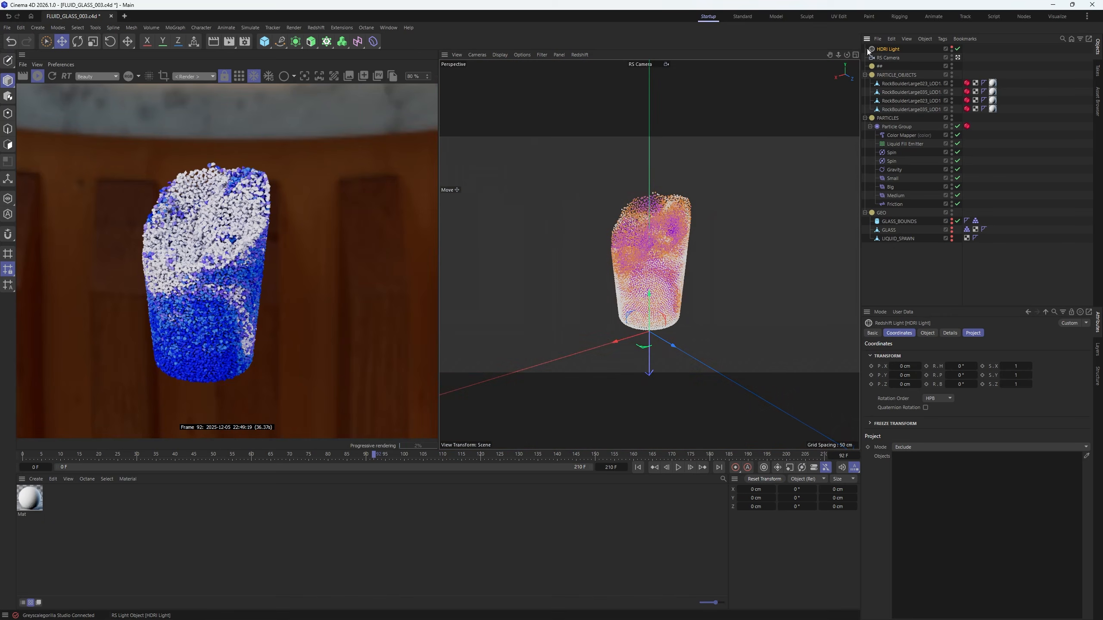
click(951, 49)
click(931, 332)
click(948, 334)
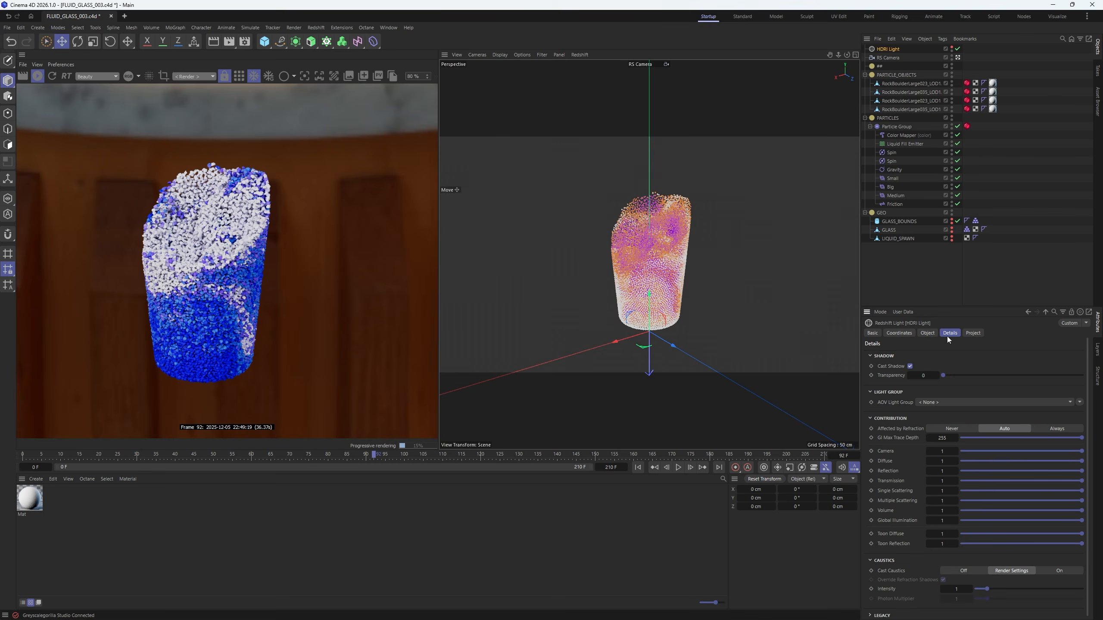
drag(997, 452, 939, 454)
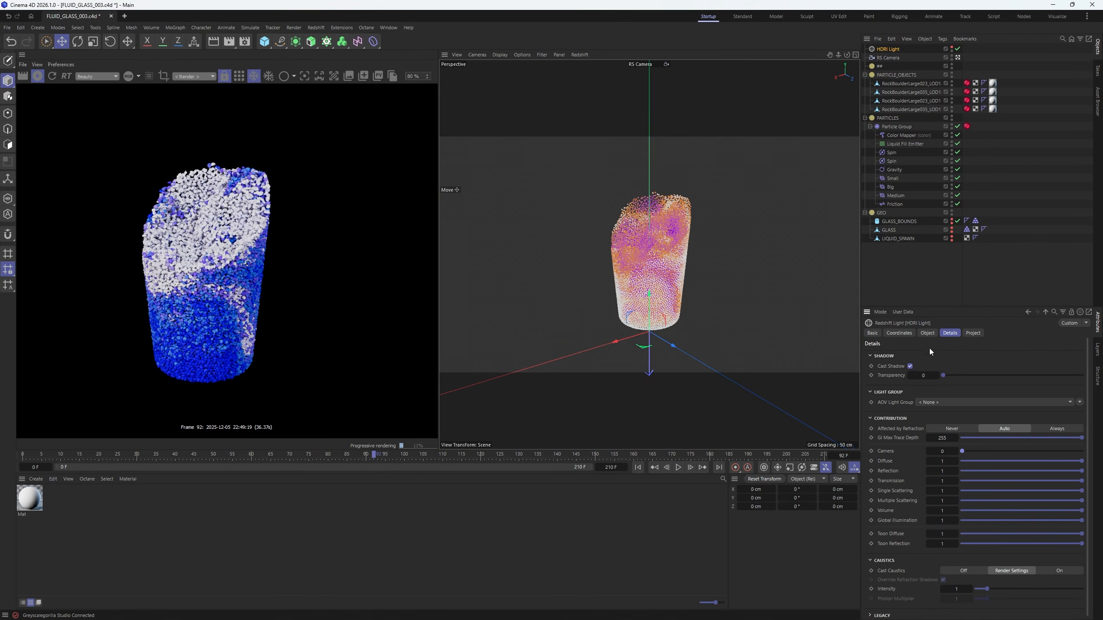
- Set the HDRI light's texture saturation to 0
click(927, 333)
drag(998, 527, 817, 548)
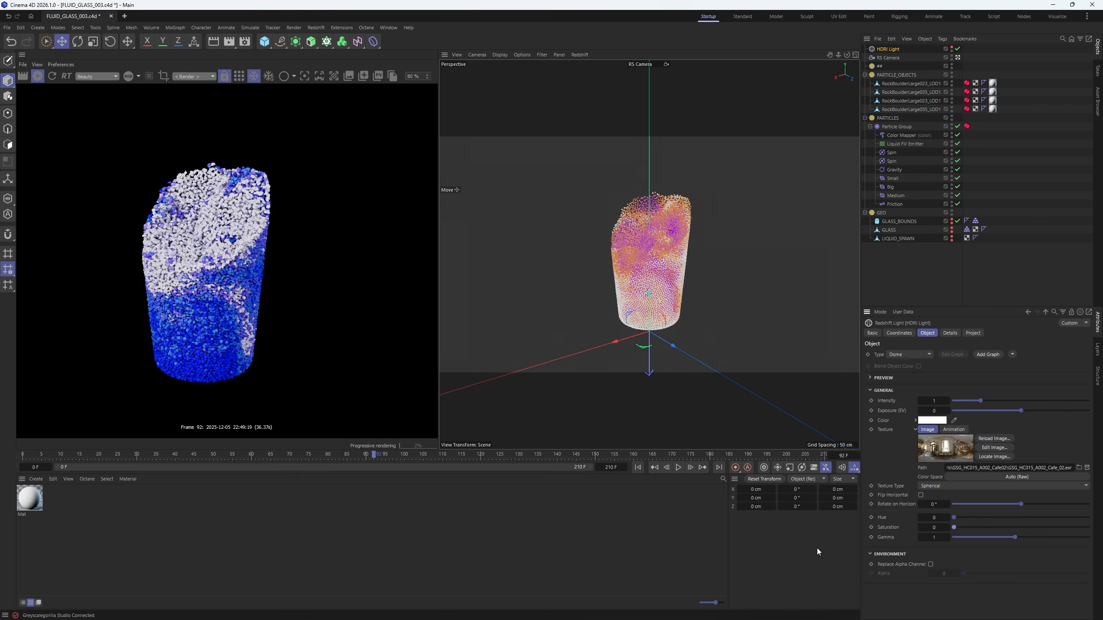
scroll(240, 265, up, 3)
scroll(238, 237, down, 3)
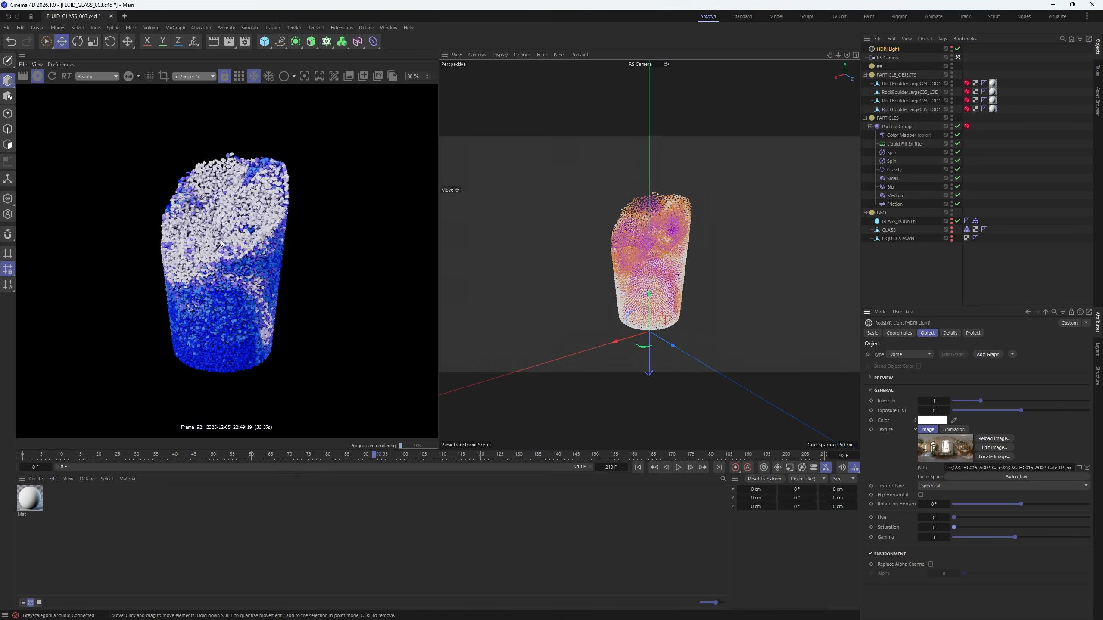
- Make the GLASS object visible and rename the rocks' material PARTICLE
ctrl+click(951, 231)
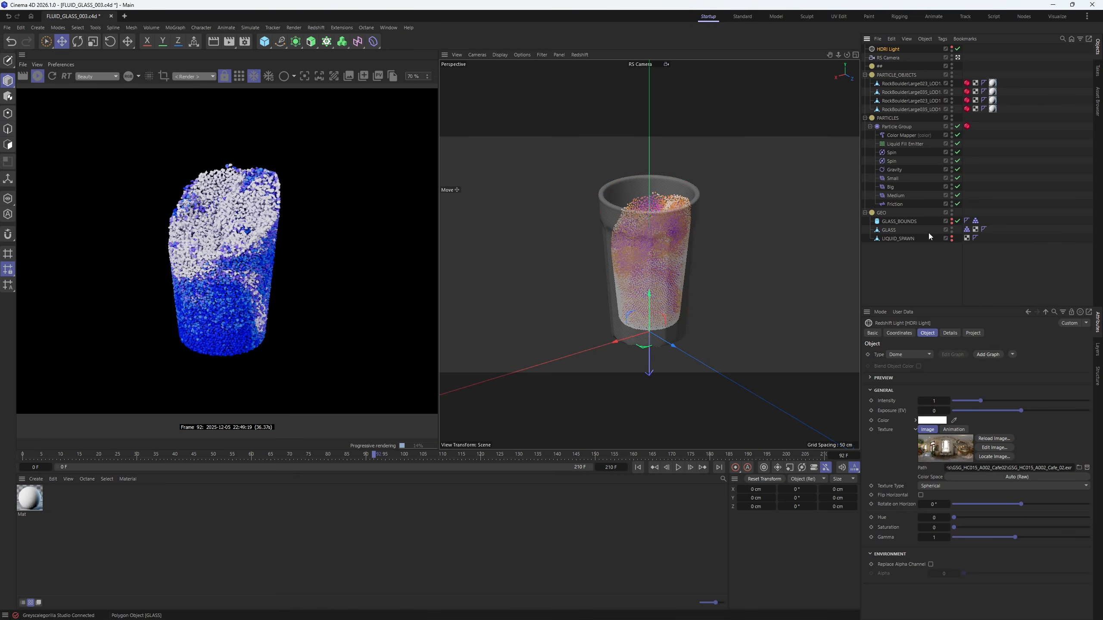
click(894, 229)
double_click(29, 514)
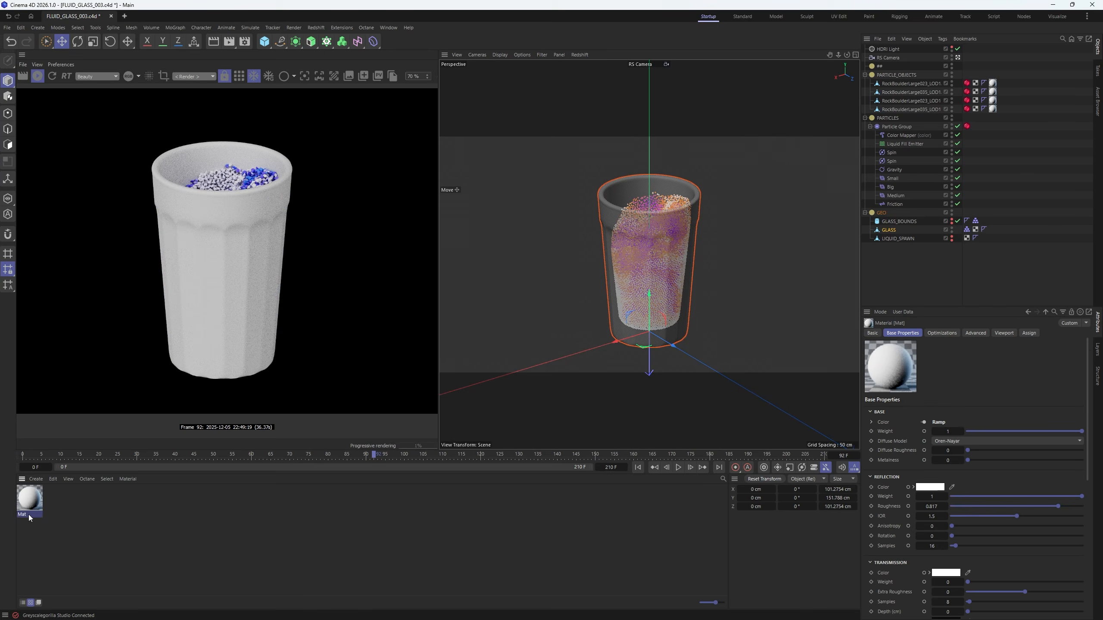
text(PARTICLE)
key(Return)
- Create a new material, apply it to the GLASS object and name it GLASS
double_click(72, 512)
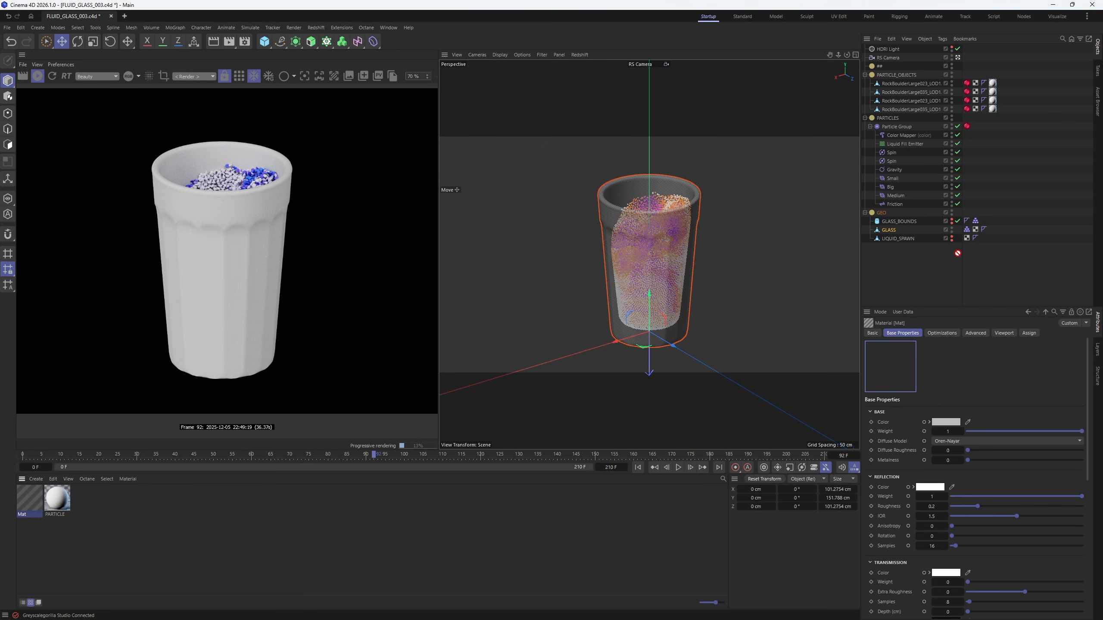
drag(957, 253, 893, 229)
double_click(36, 515)
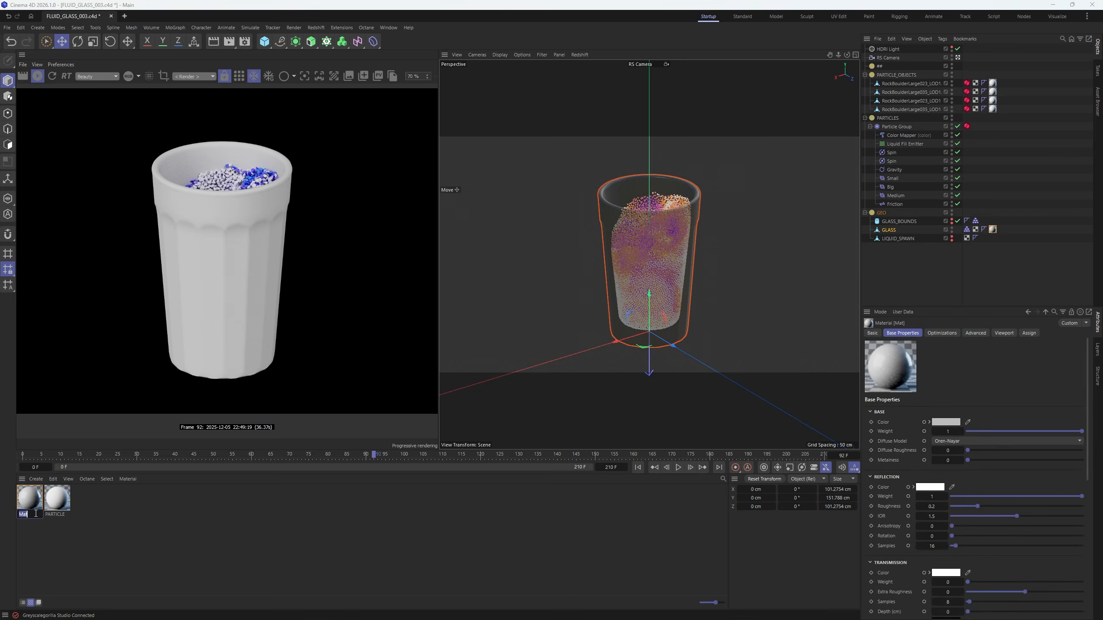
text(GLASS)
key(Return)
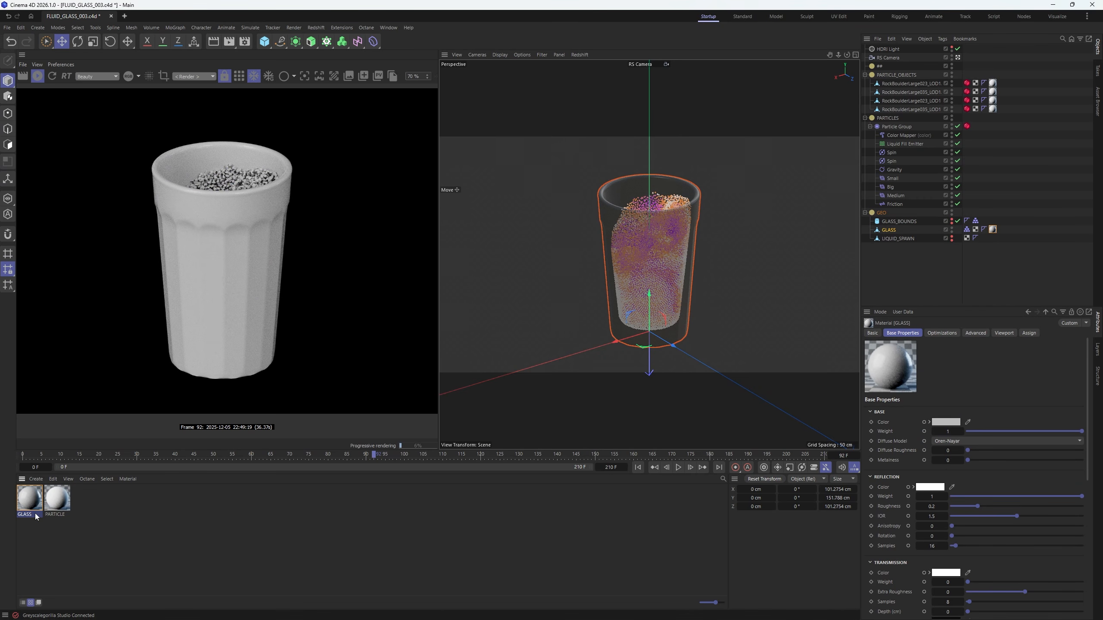
- Set the GLASS material's transmission weight to 1 and its reflection roughness to 0
scroll(879, 552, down, 2)
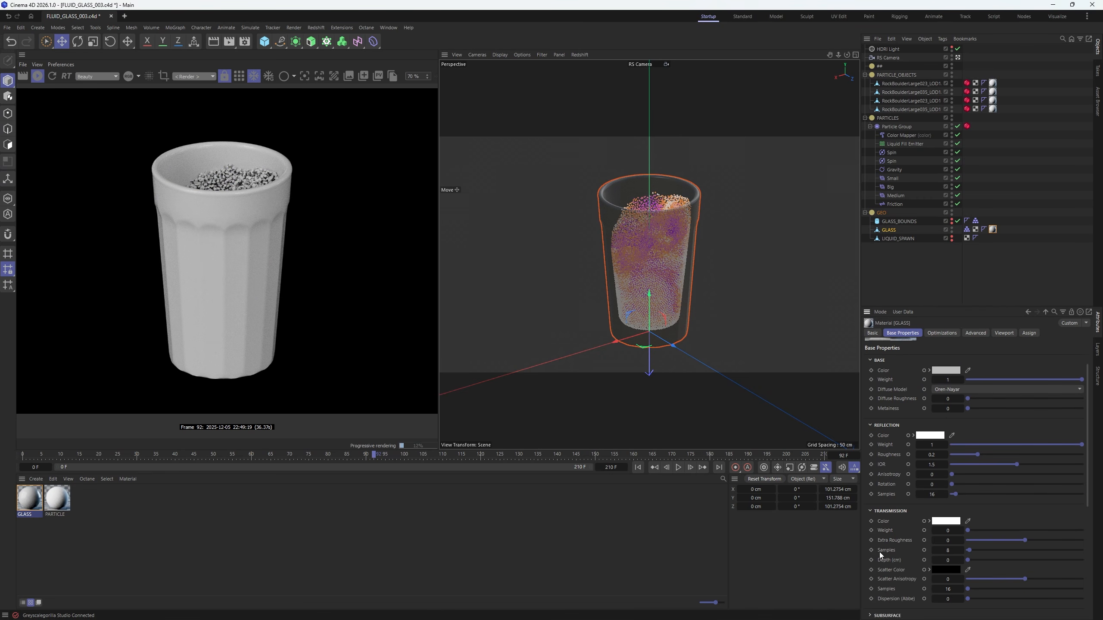
drag(974, 531, 1085, 531)
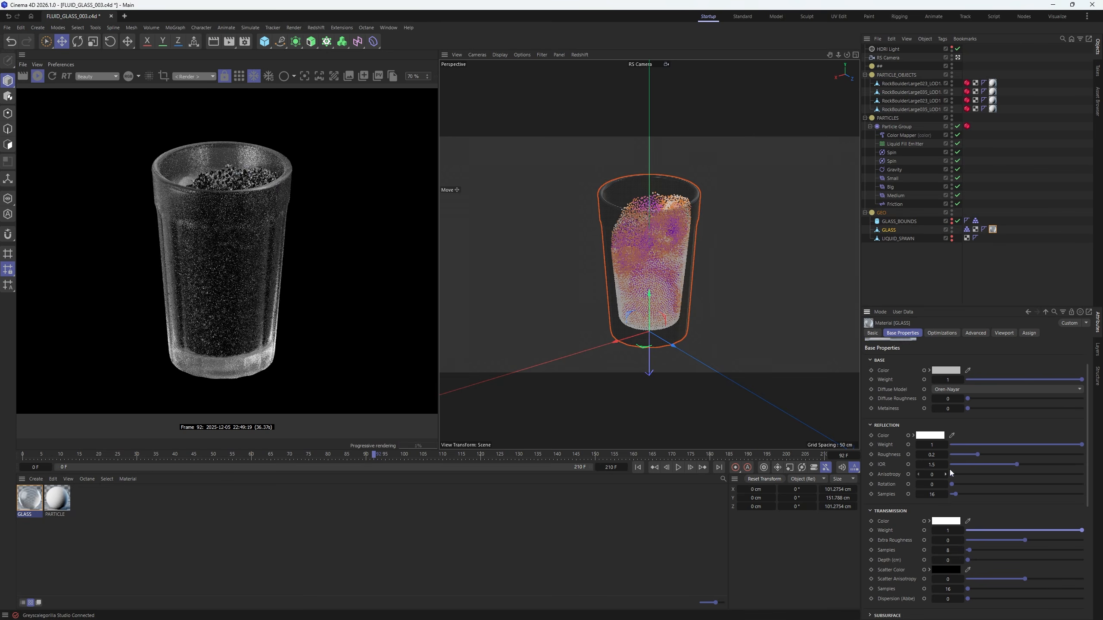
drag(958, 455, 924, 454)
scroll(179, 228, up, 2)
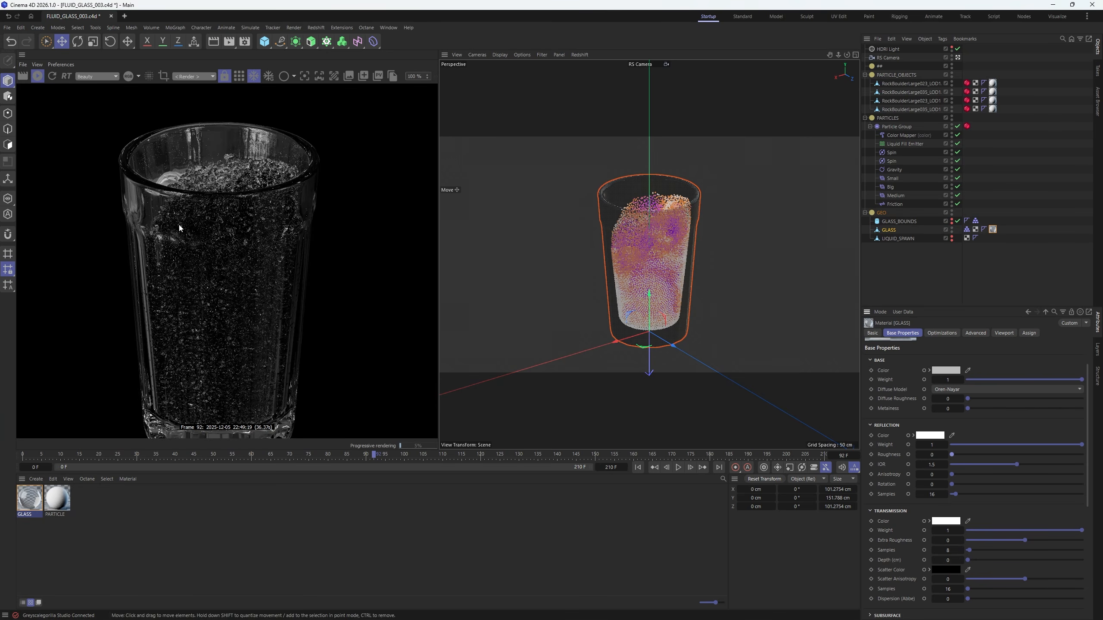
scroll(217, 175, up, 1)
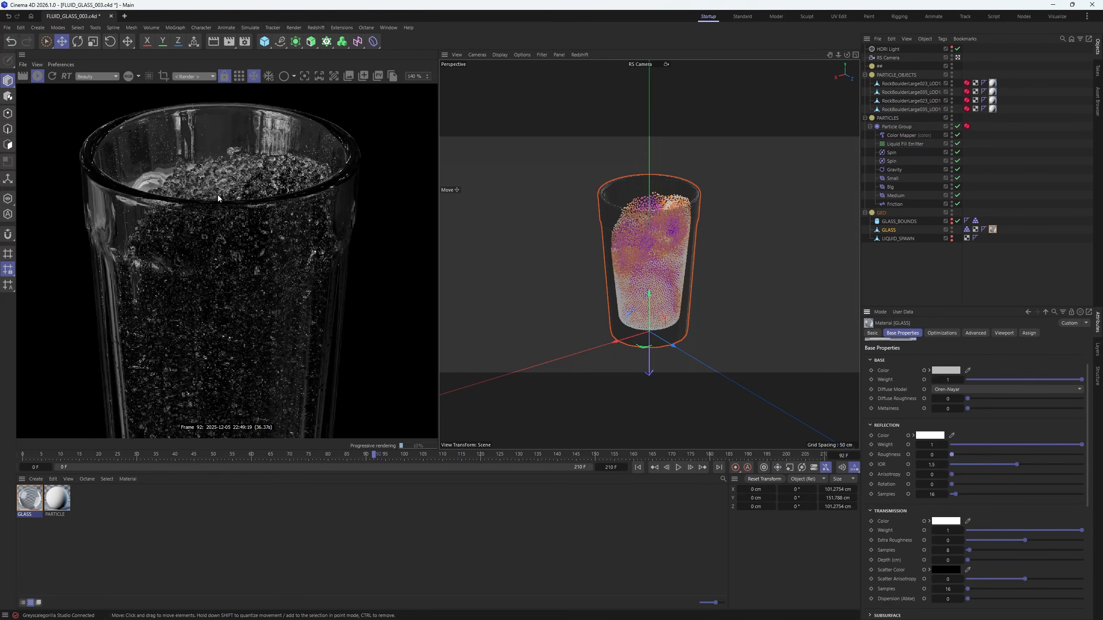
scroll(219, 198, down, 1)
click(830, 259)
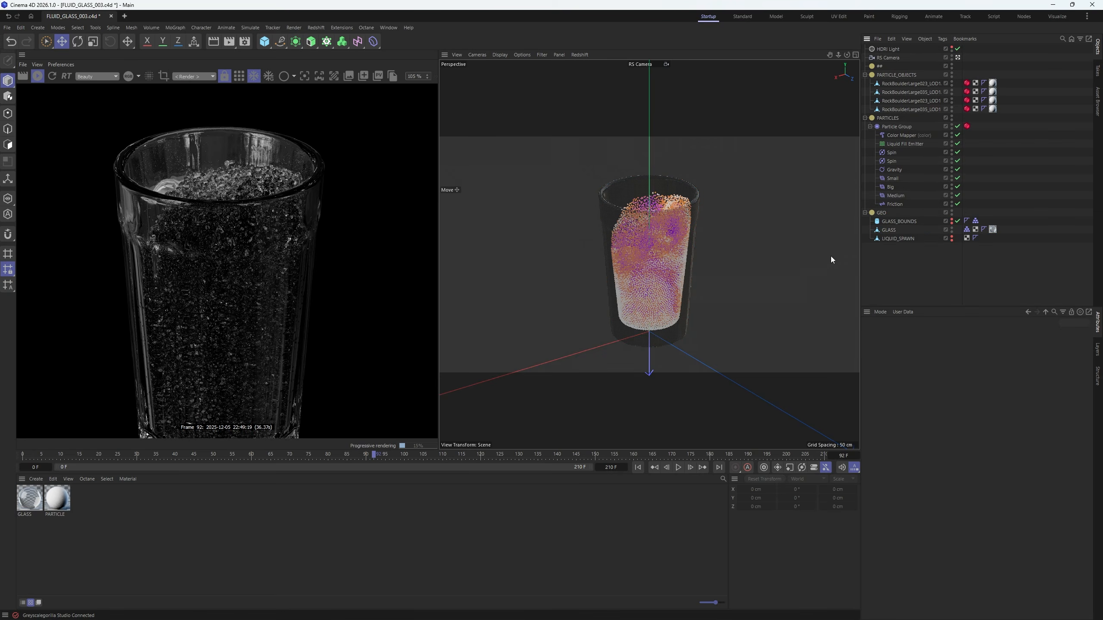
- Restart the render preview and examine the rock particles through the glass up close and as a whole
click(38, 76)
scroll(208, 279, down, 3)
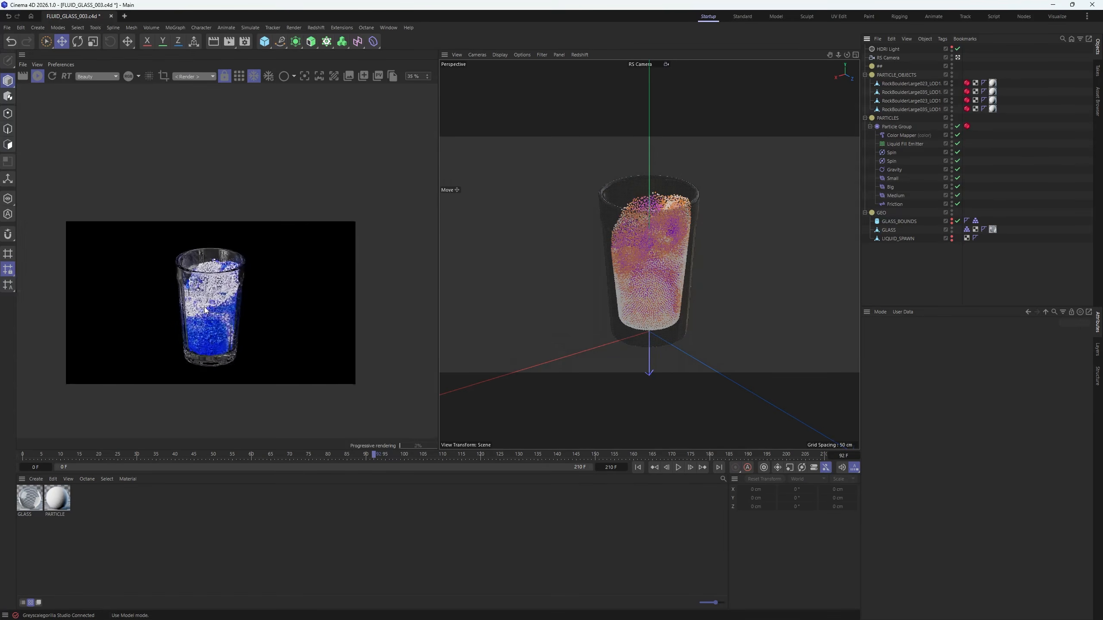
scroll(208, 279, up, 2)
scroll(208, 279, up, 1)
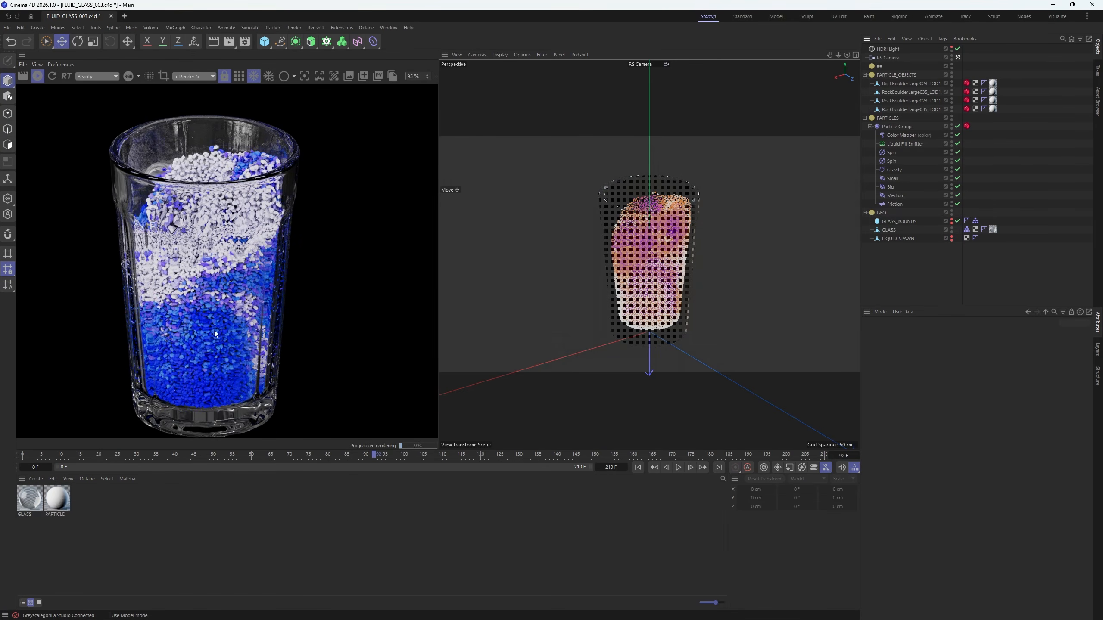
scroll(214, 334, up, 4)
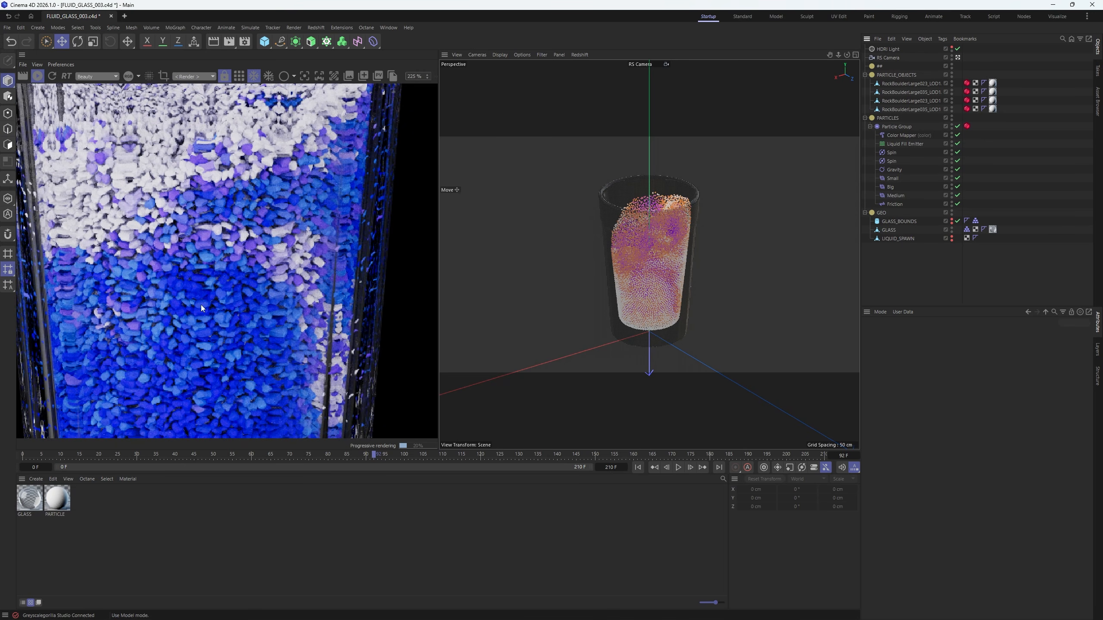
drag(216, 340, 252, 152)
drag(411, 198, 274, 167)
drag(185, 147, 317, 201)
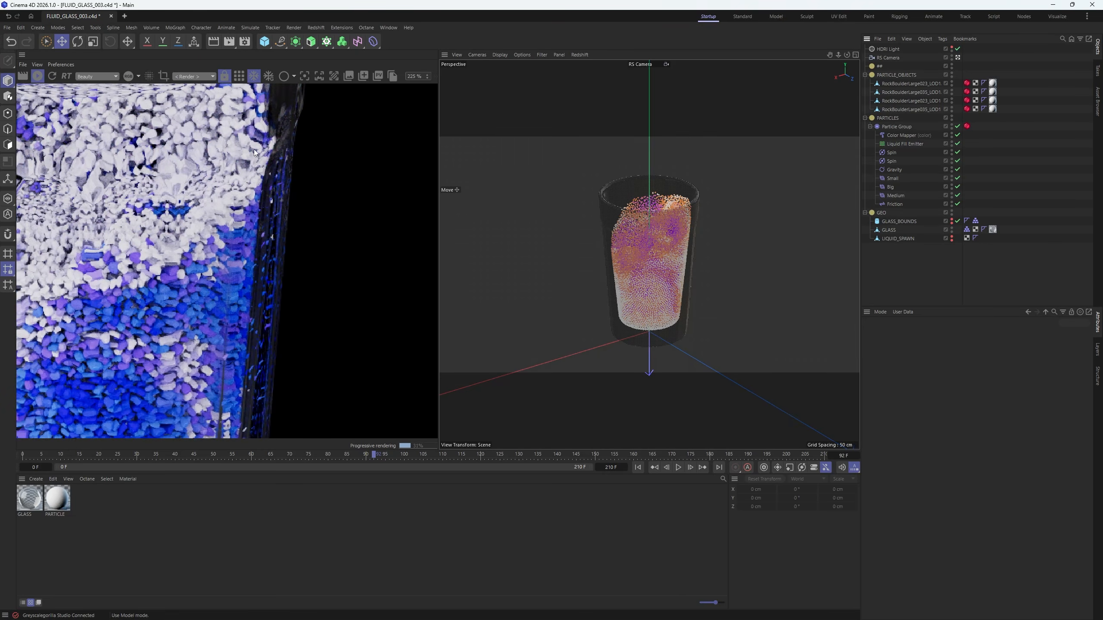
drag(255, 150, 321, 230)
scroll(209, 226, down, 6)
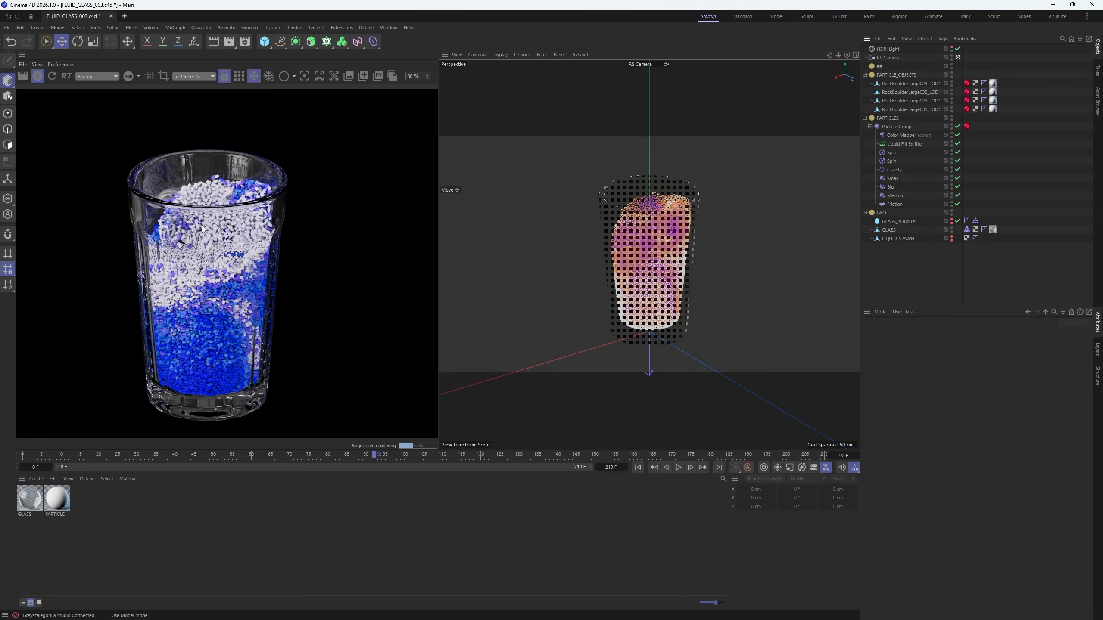
scroll(203, 229, down, 1)
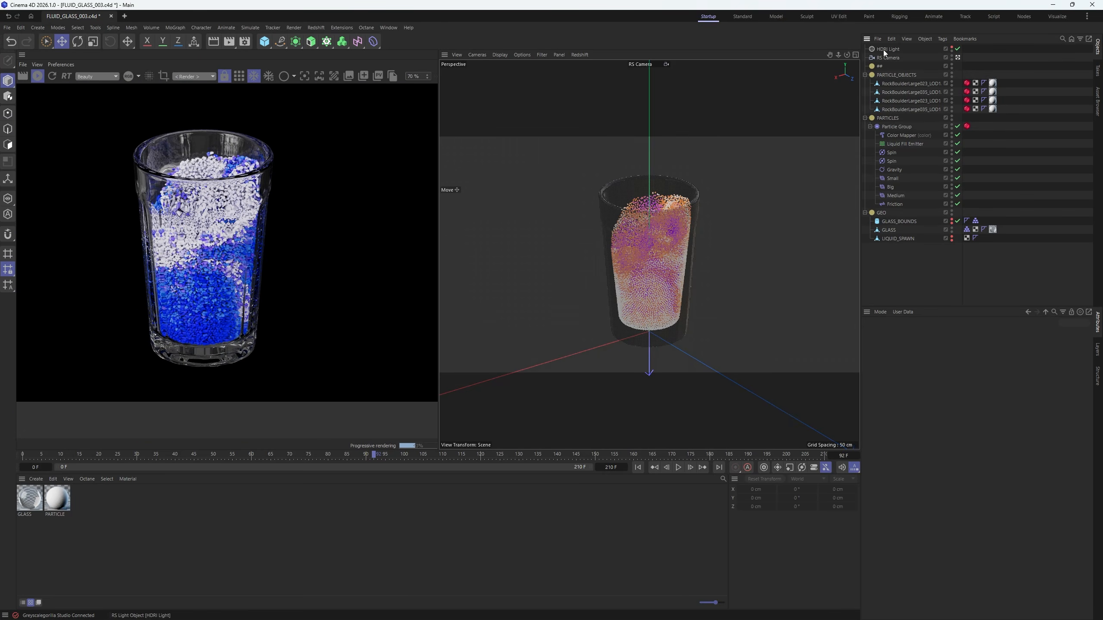
- Duplicate the empty null below RS Camera and rename the copy LIGHTING
click(879, 66)
double_click(879, 66)
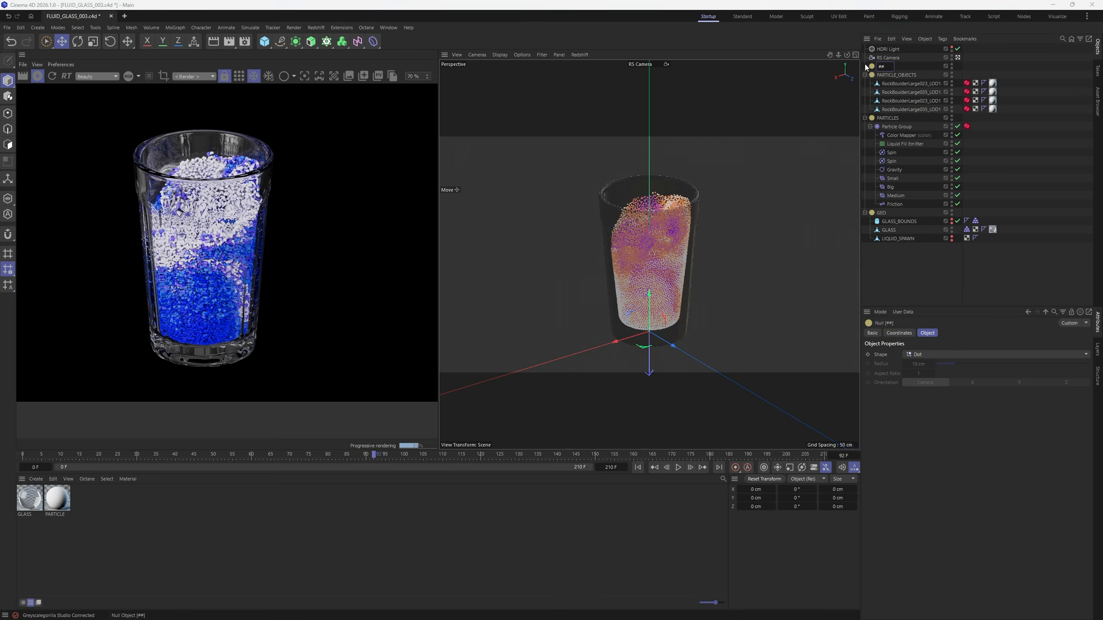
click(870, 66)
key(ctrl+c)
key(ctrl+v)
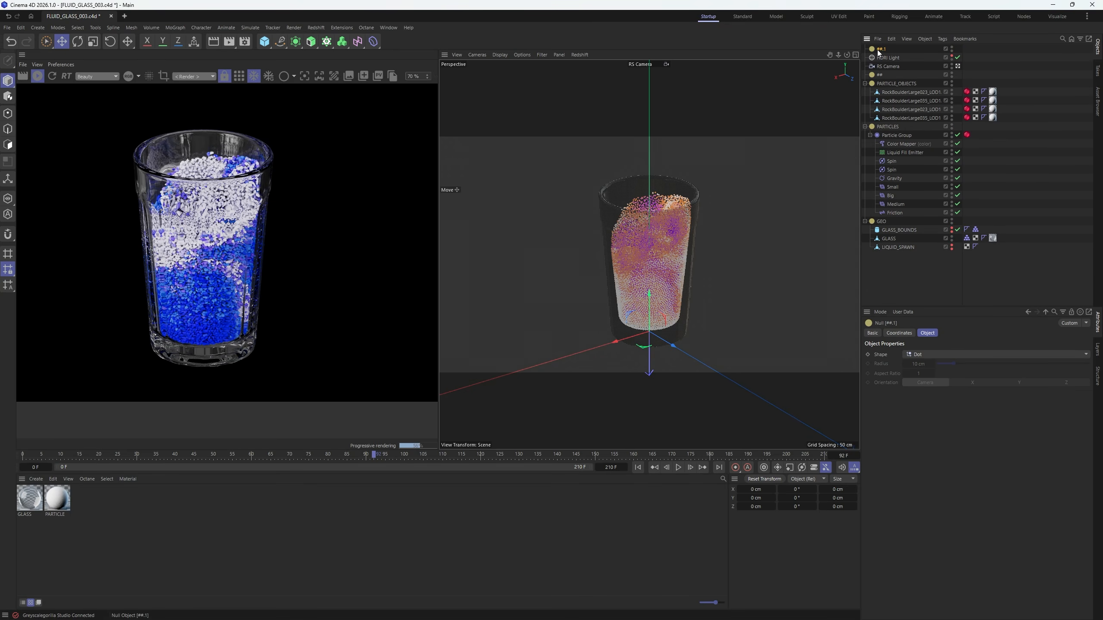
double_click(877, 50)
key(Return)
- Rename the original empty null CAMERAS and nest RS Camera and HDRI Light under their matching nulls
double_click(880, 75)
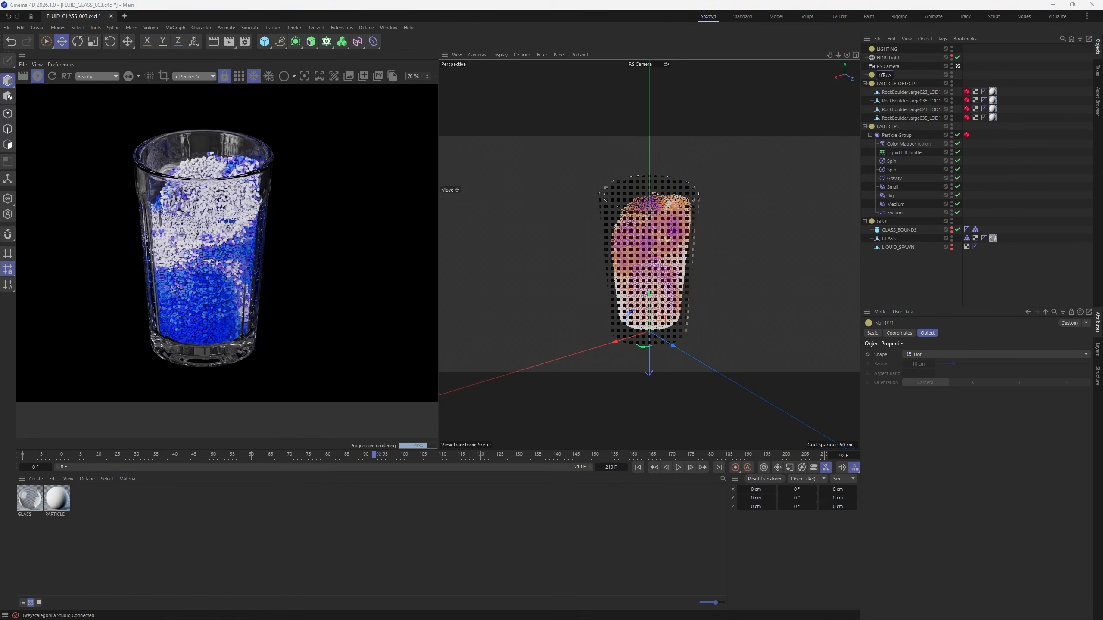
text(CAMERAS)
key(Return)
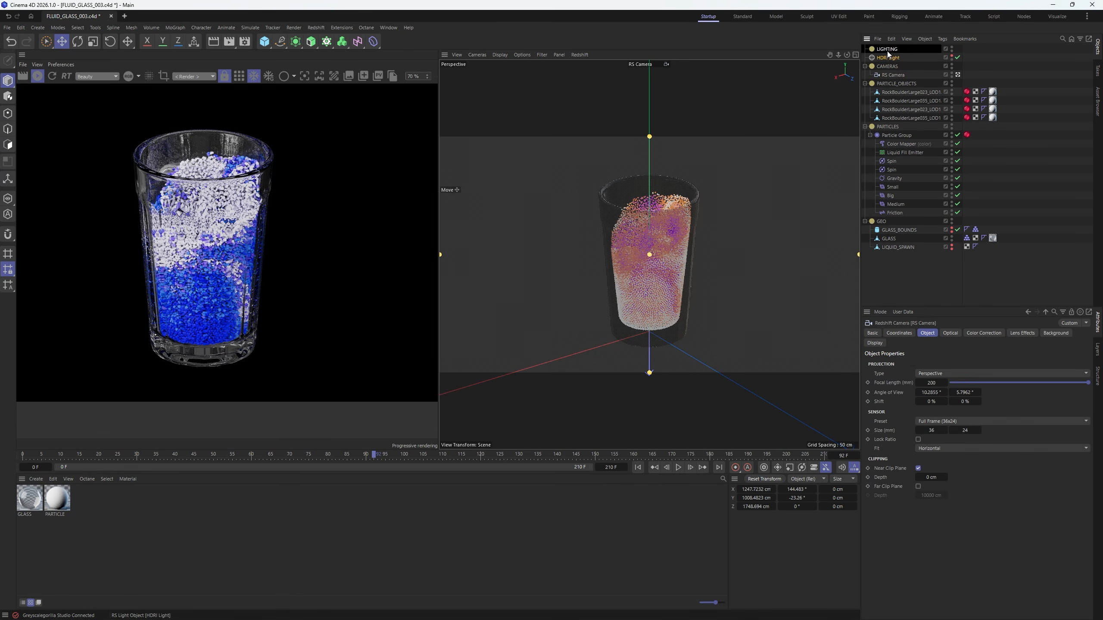
click(893, 57)
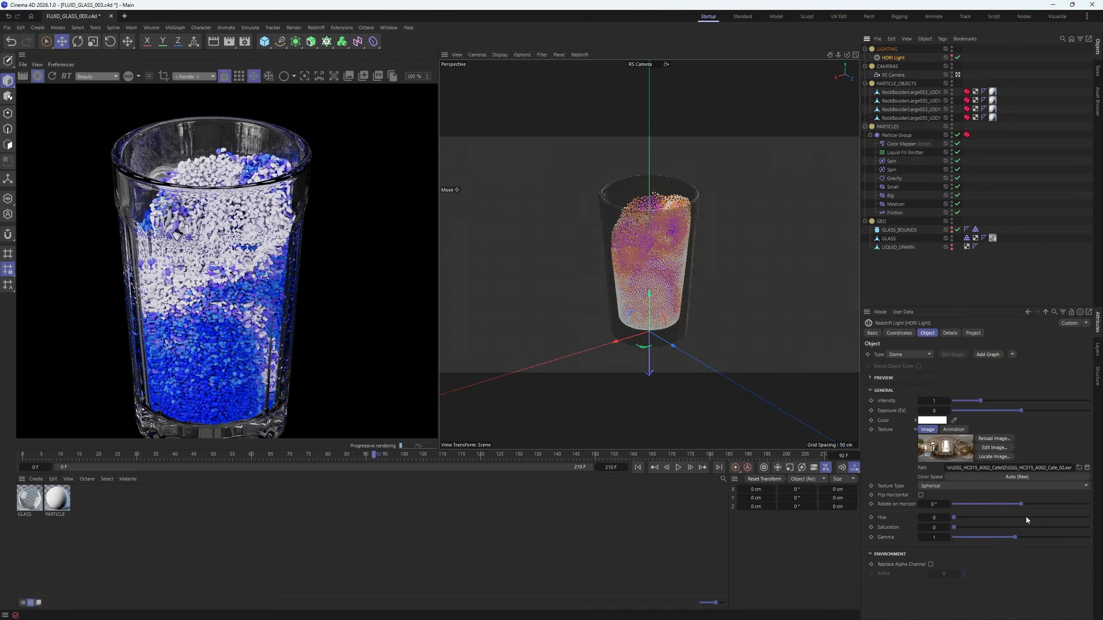
- Set the HDRI light's Rotate on Horizon value to -3°
mouse_move(1021, 504)
mouse_down()
mouse_move(1046, 503)
mouse_move(1019, 503)
mouse_up()
scroll(217, 167, up, 4)
scroll(214, 166, down, 5)
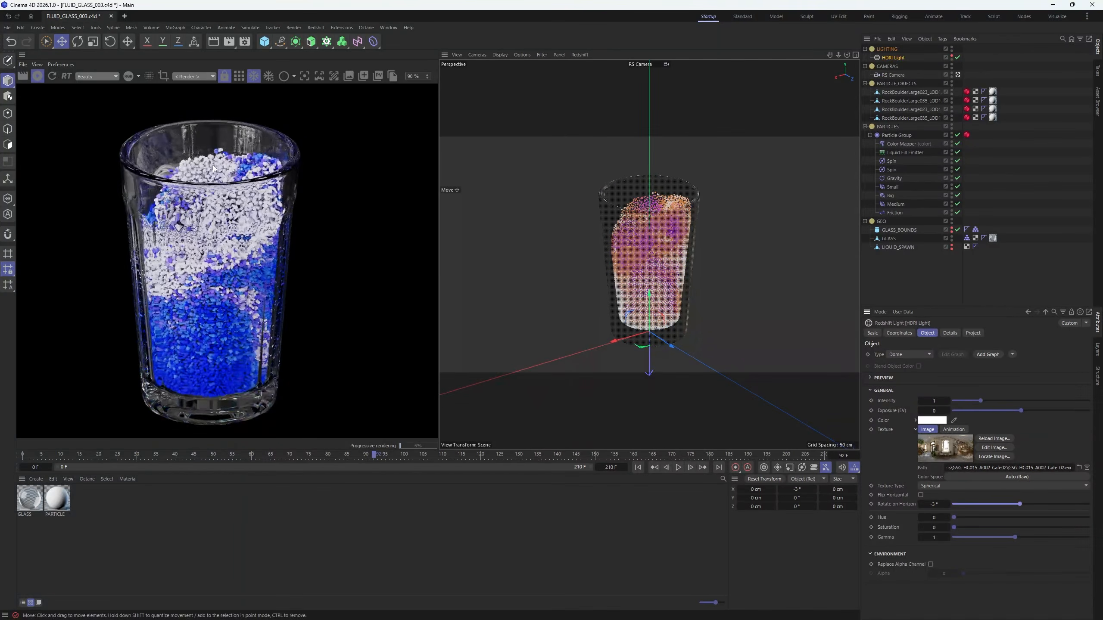
scroll(209, 161, down, 2)
scroll(203, 152, up, 5)
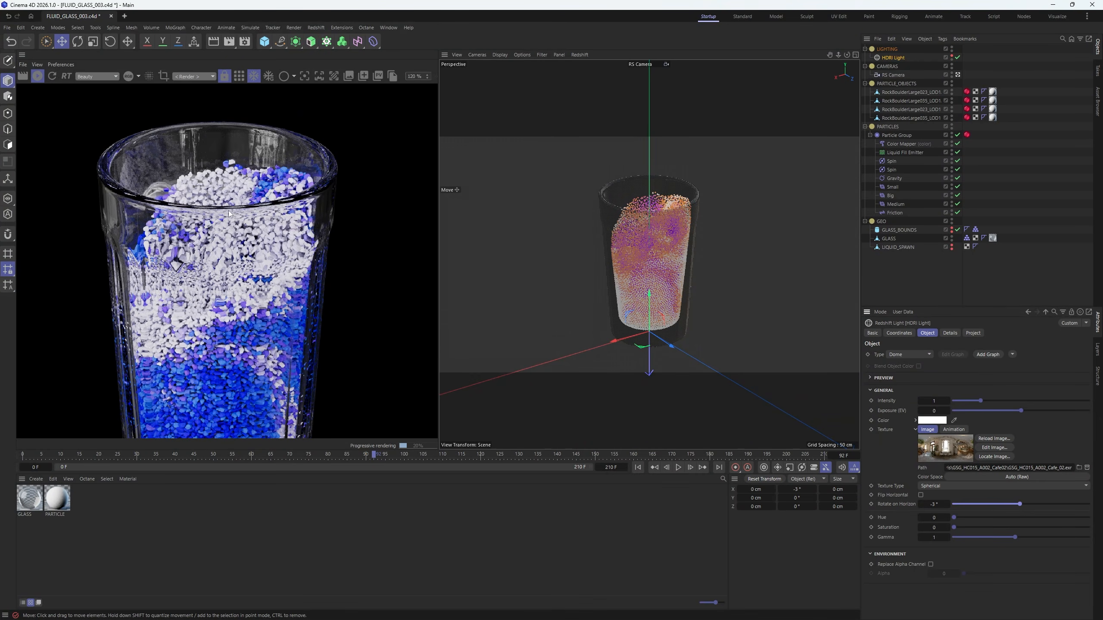
- Set the HDRI light's intensity to 1.608 and check the lit glass and particles in the render preview
mouse_move(980, 400)
mouse_down()
mouse_move(1013, 398)
mouse_move(997, 400)
mouse_up()
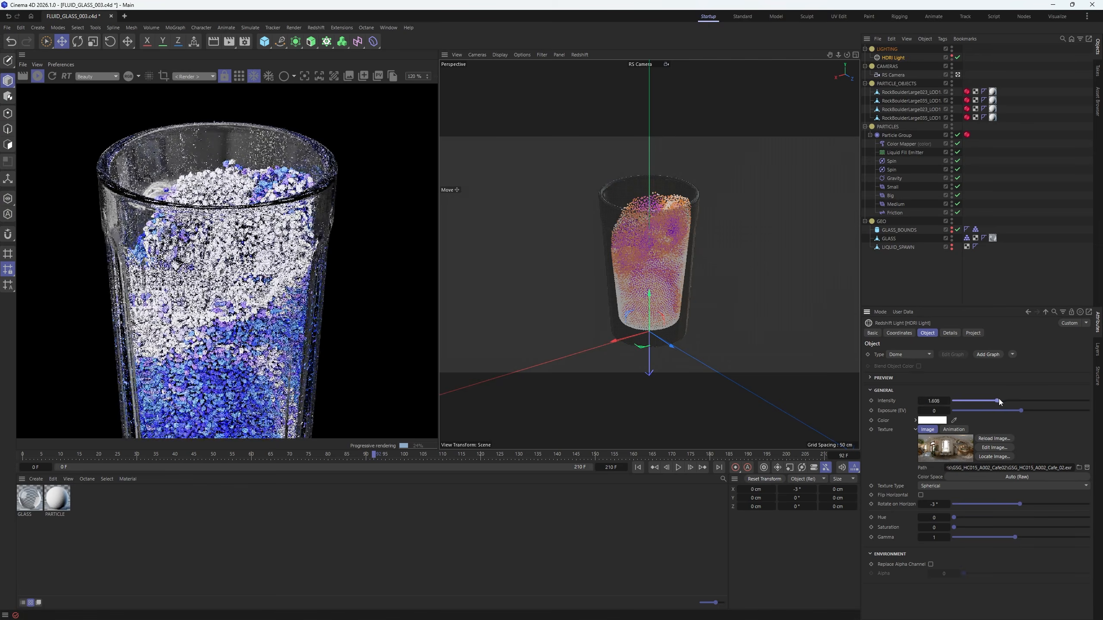
scroll(211, 252, down, 4)
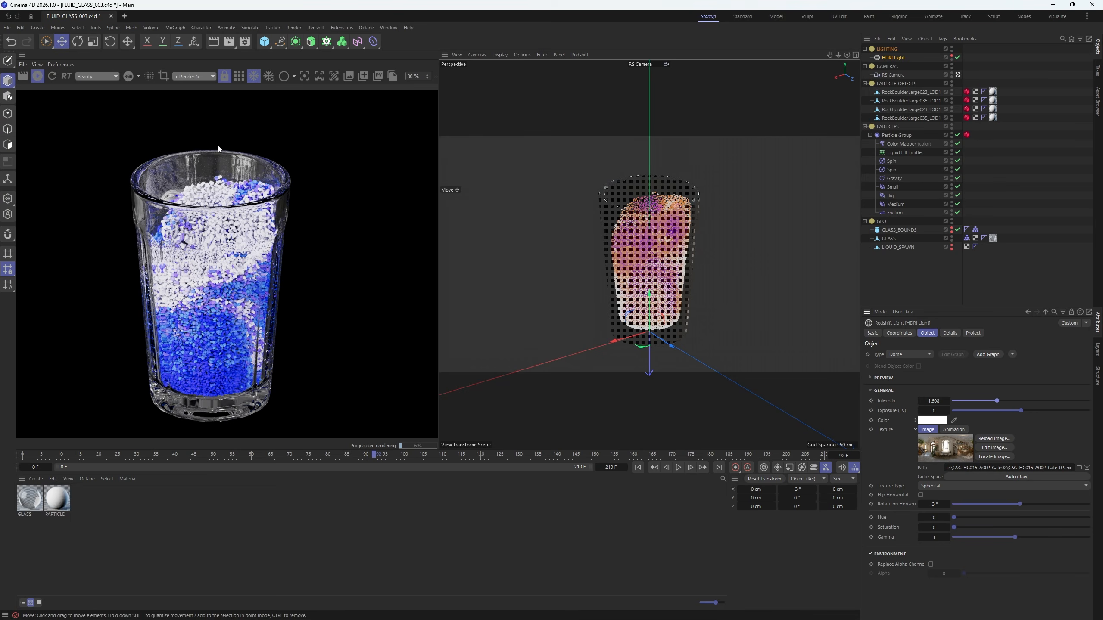
scroll(210, 164, up, 3)
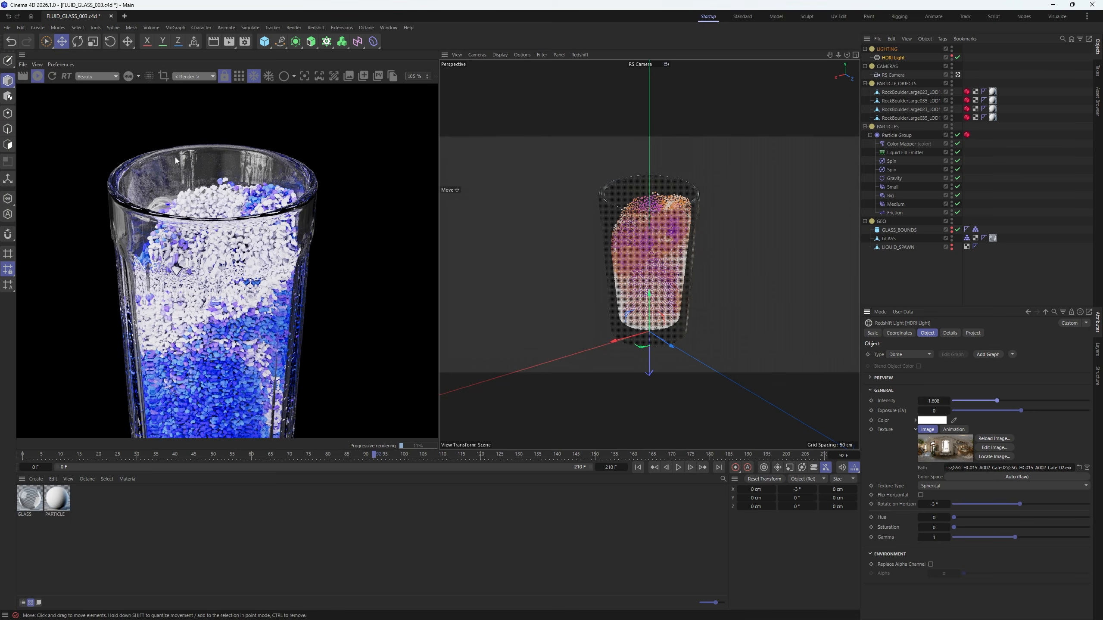
scroll(224, 204, down, 4)
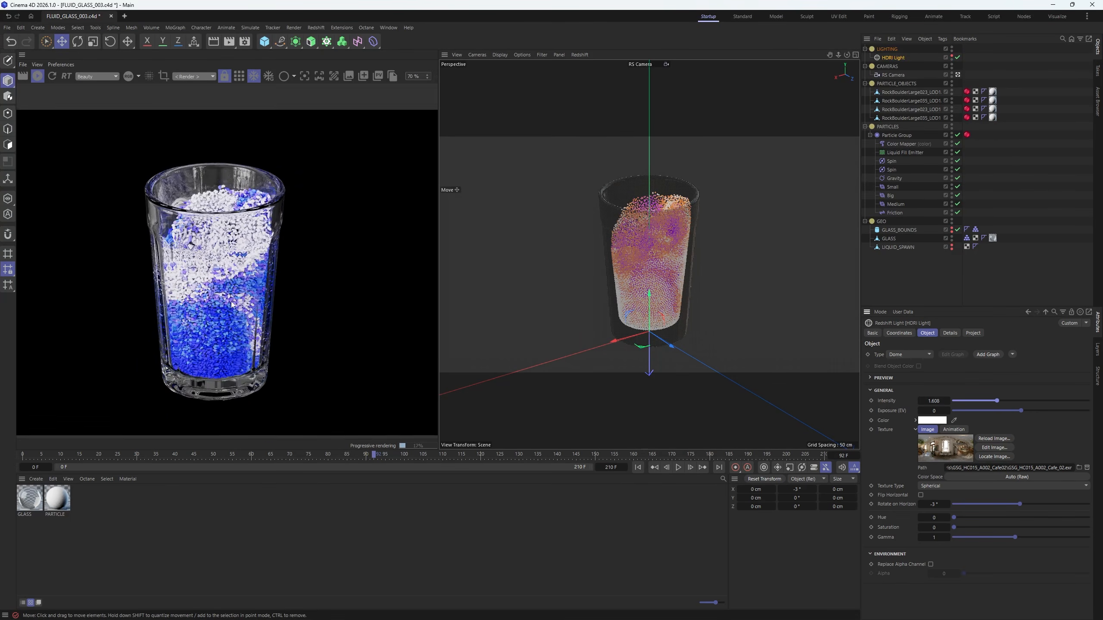
scroll(215, 285, up, 5)
scroll(213, 281, up, 2)
scroll(213, 282, down, 6)
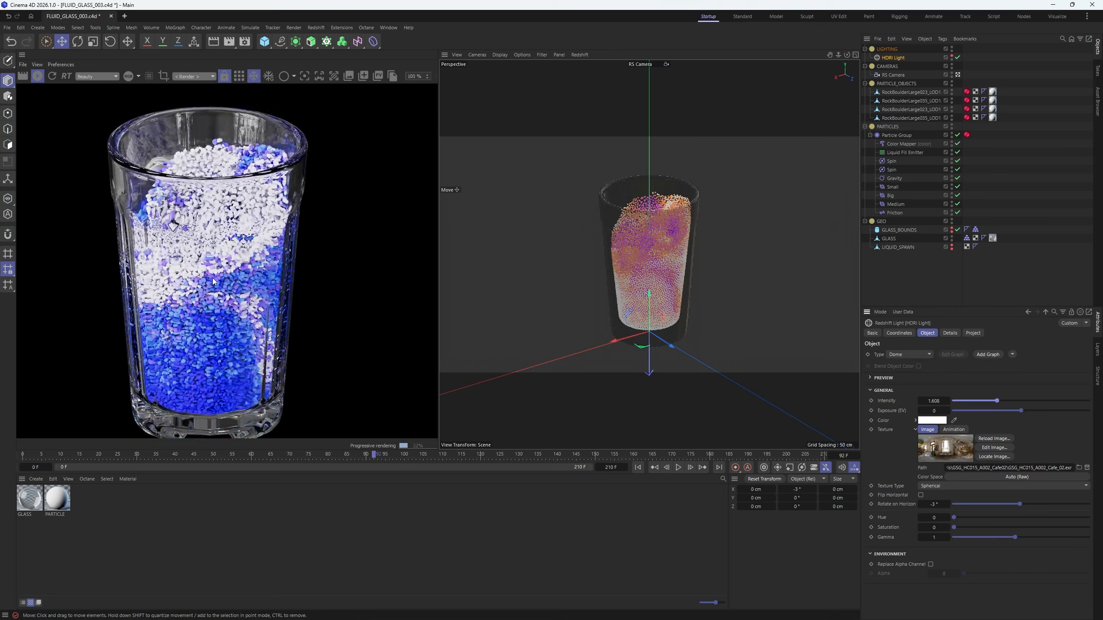
scroll(212, 281, up, 2)
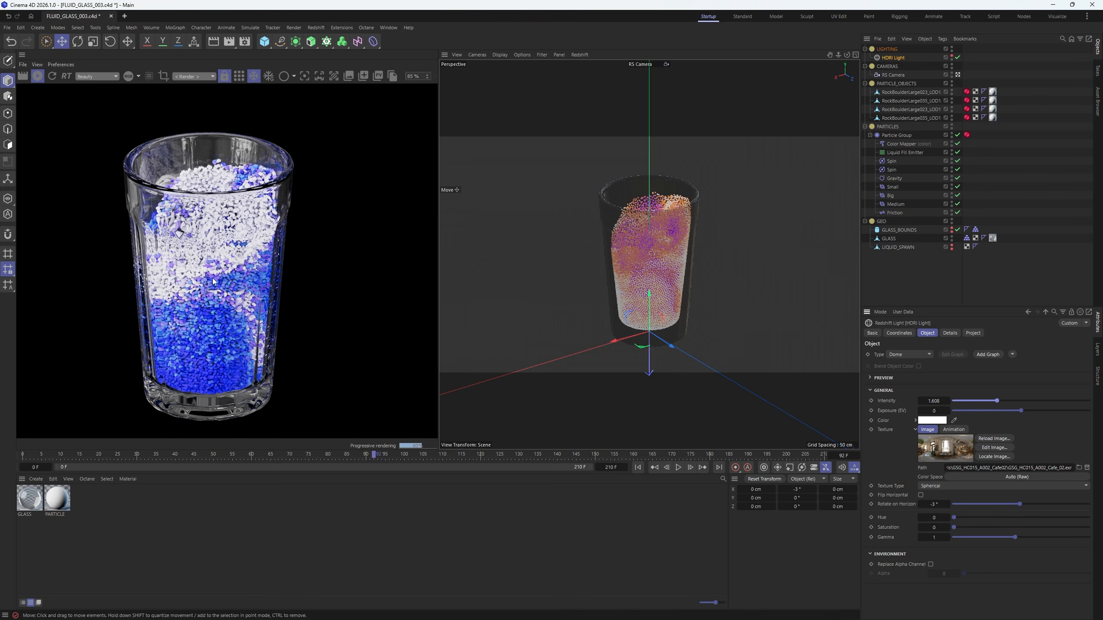
- Add a plane beneath the glass and set its width and height to 2000 cm
click(265, 41)
click(357, 80)
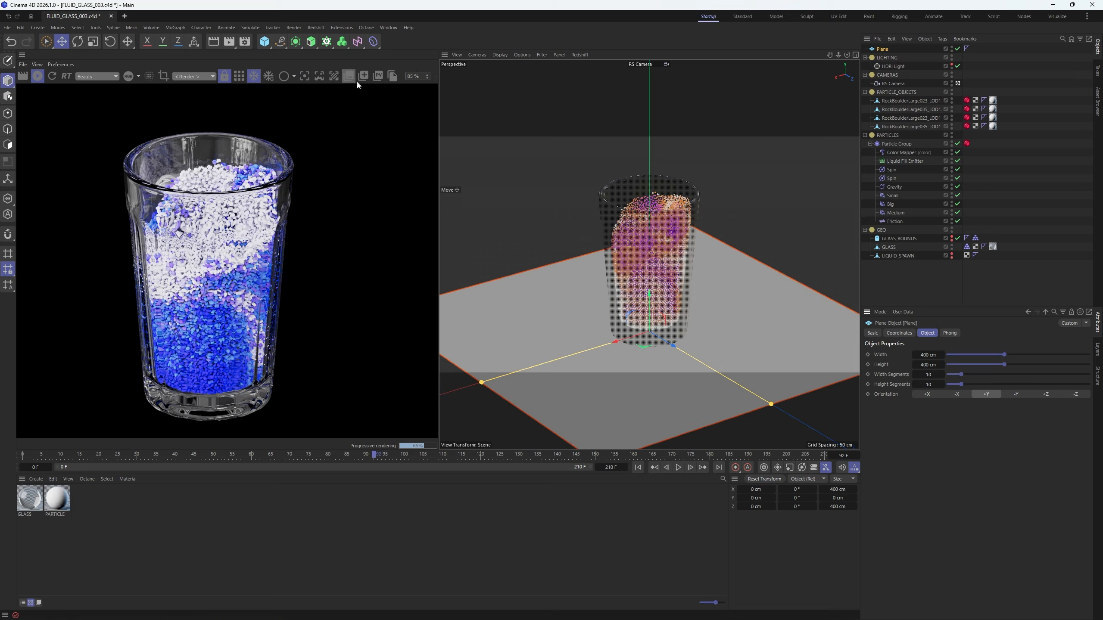
drag(1030, 355, 1088, 365)
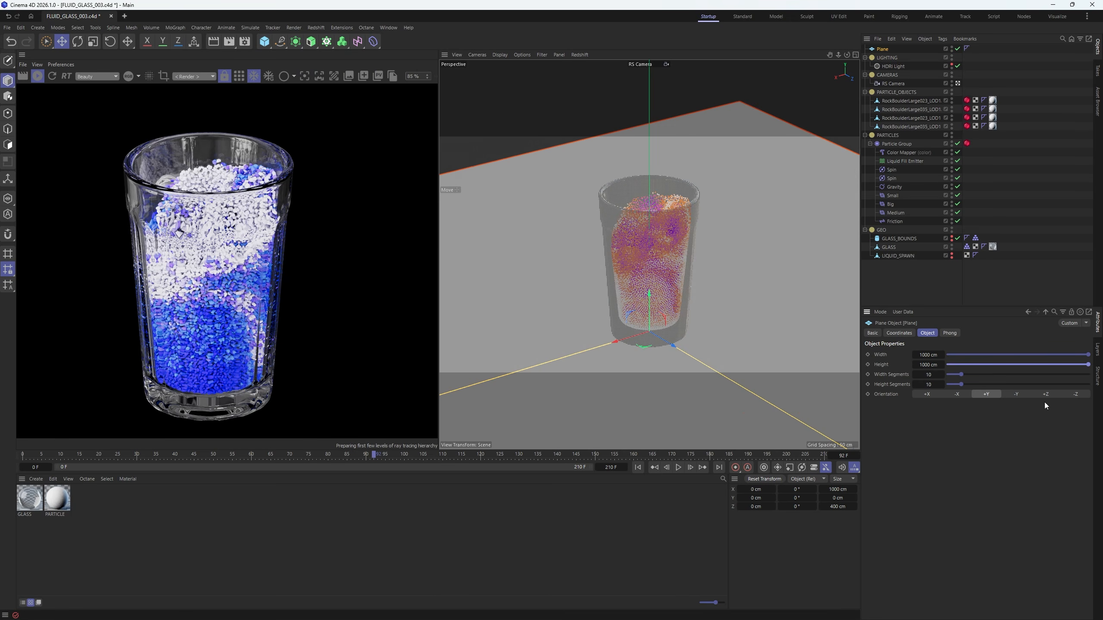
double_click(925, 355)
text(2000)
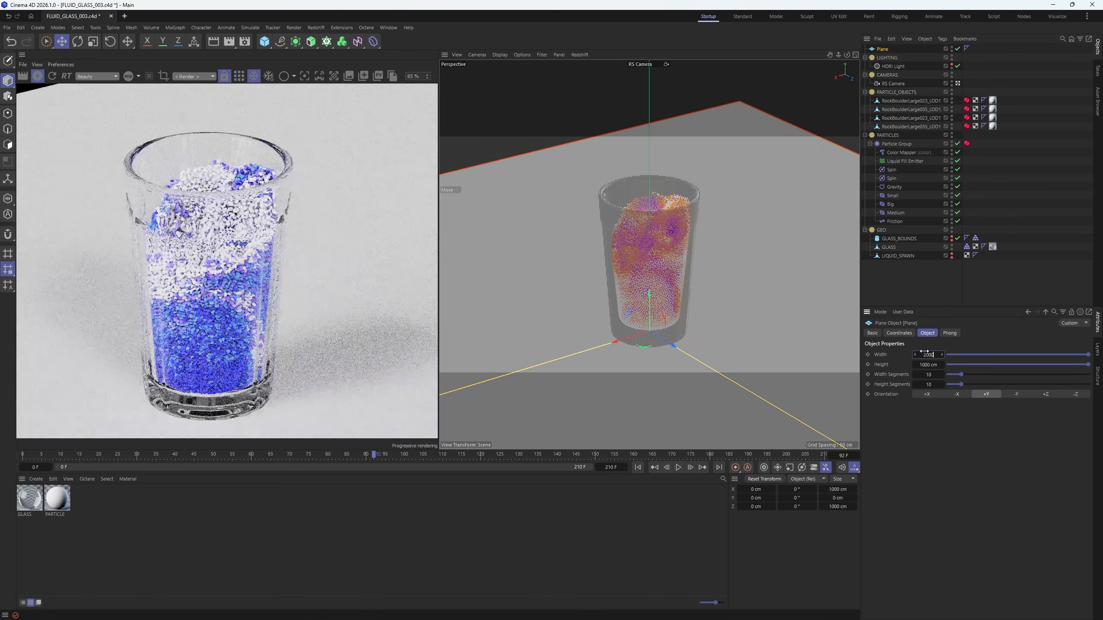
key(Tab)
text(2000)
key(Return)
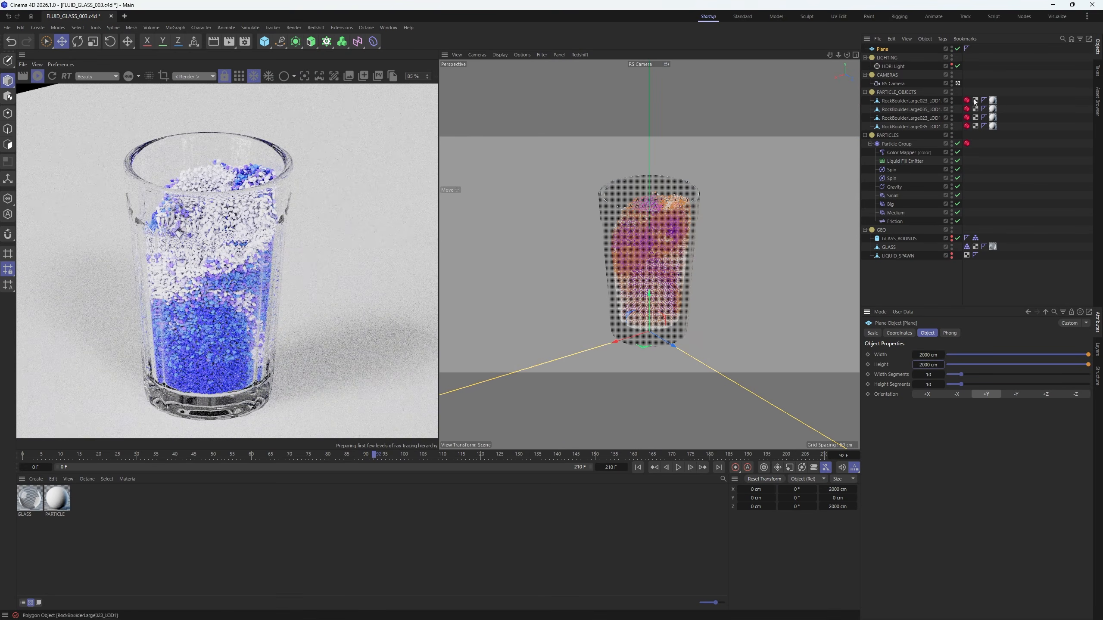
scroll(219, 282, down, 3)
scroll(219, 282, up, 2)
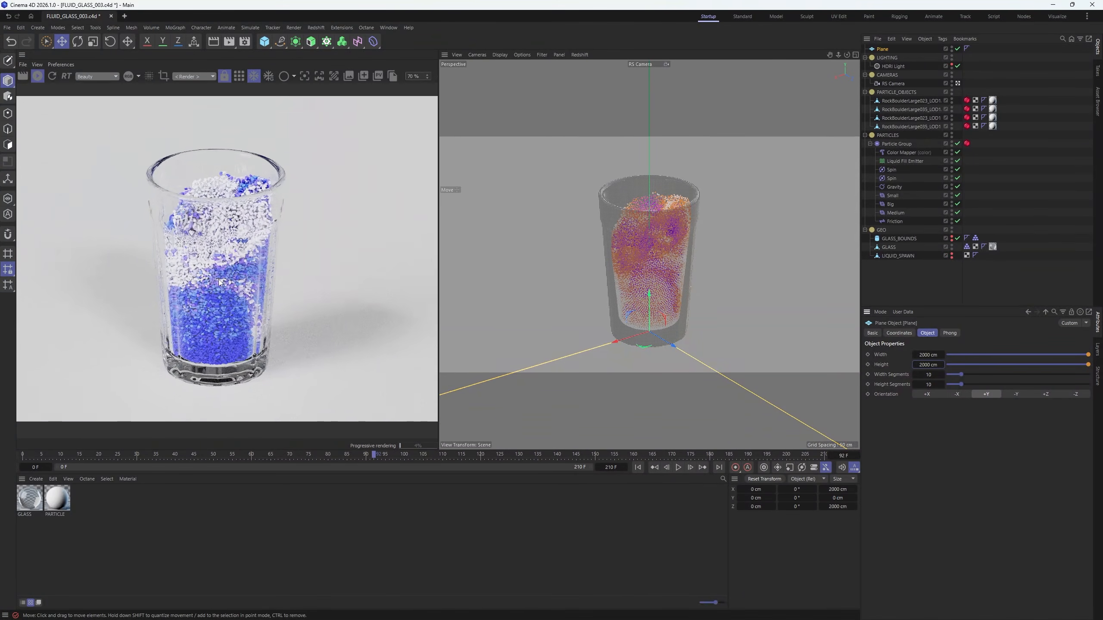
- Exclude the Plane from the HDRI Light's illumination and check the glass in the render preview
click(893, 66)
click(973, 333)
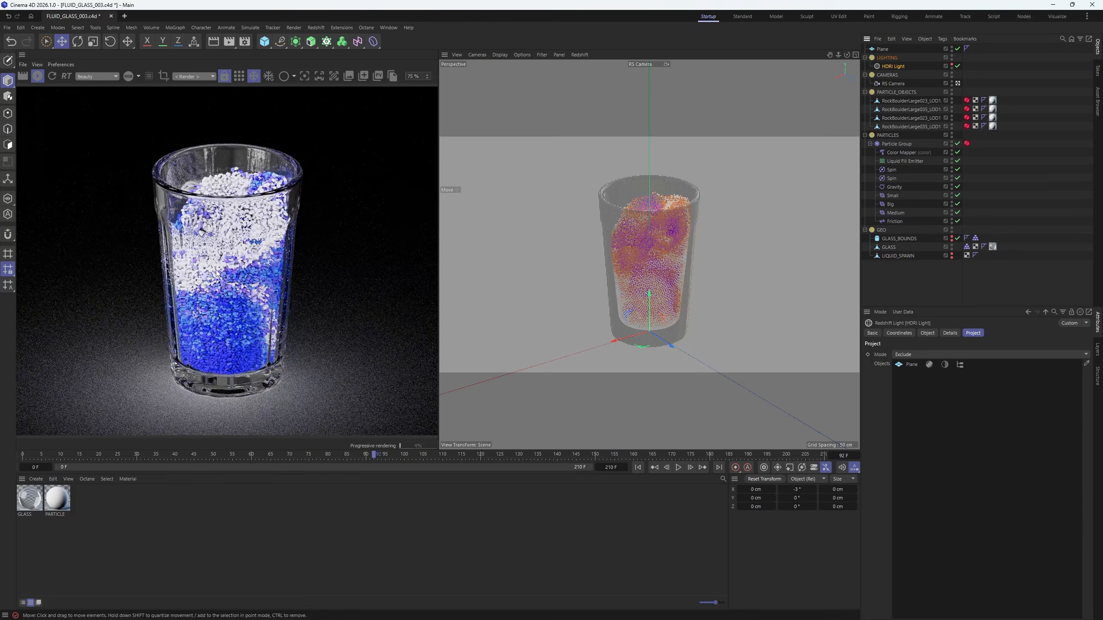
scroll(216, 272, up, 3)
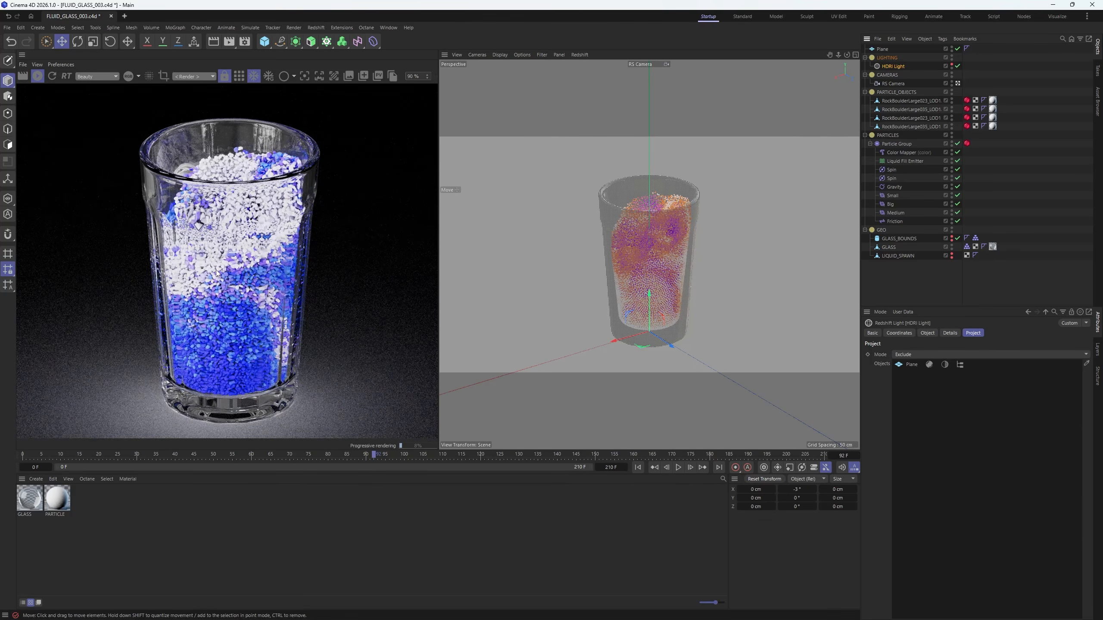
scroll(216, 272, up, 2)
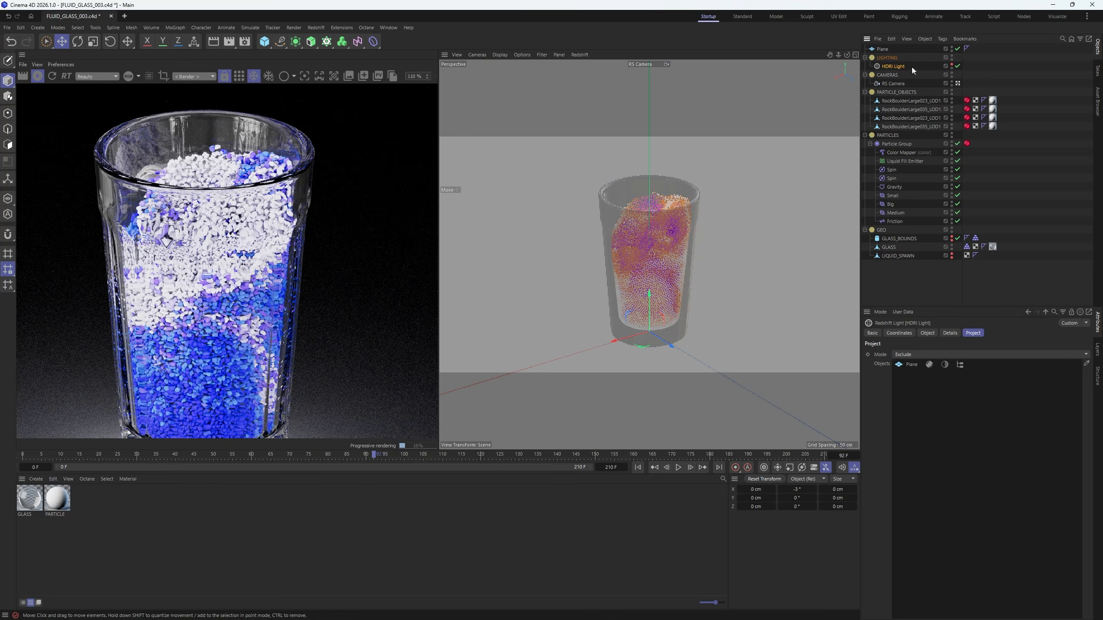
- Set the HDRI Light's intensity to 1.27
click(927, 333)
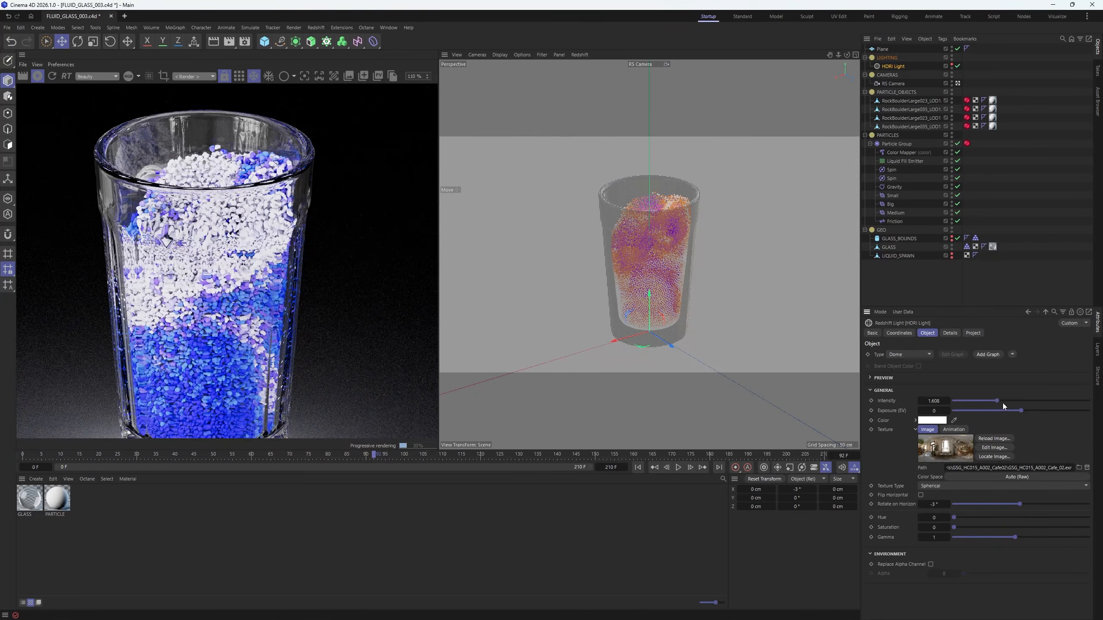
drag(997, 401, 988, 400)
scroll(228, 222, down, 4)
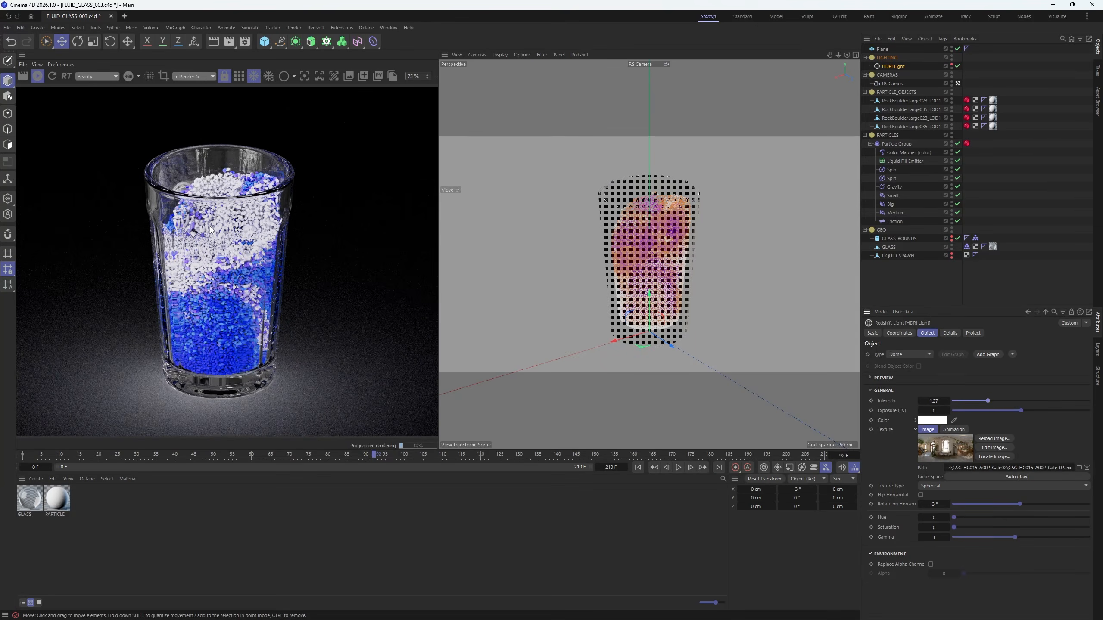
- Switch to Greyscalegorilla Studio, send the Lines 02 texture from Gobos: Lines to Cinema 4D, and select the Gobo Light there
key(alt+Tab)
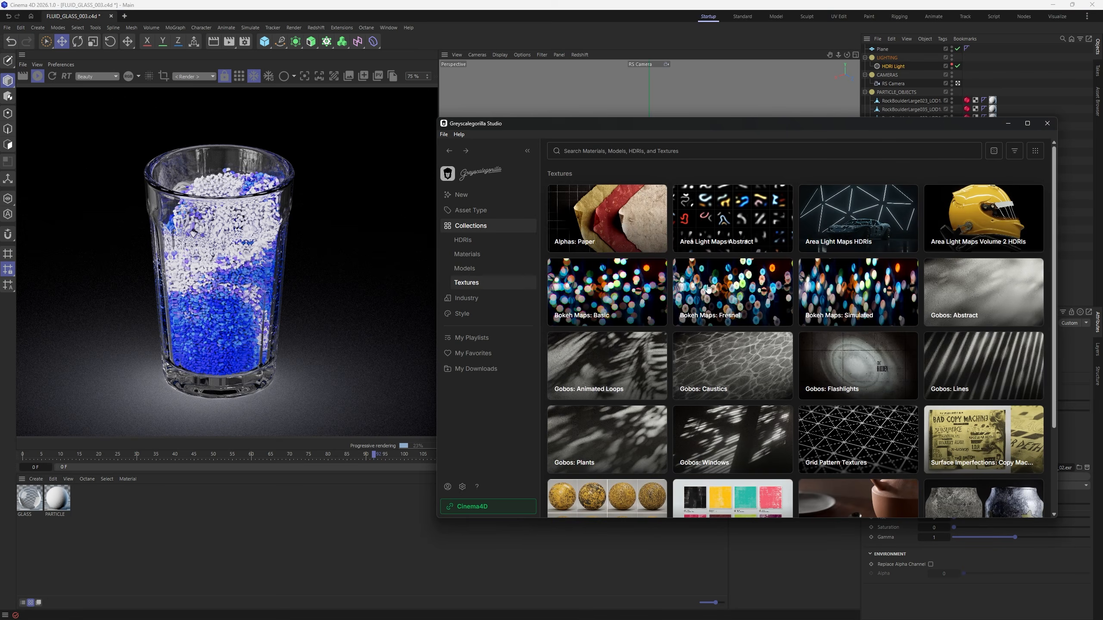
click(985, 349)
click(782, 436)
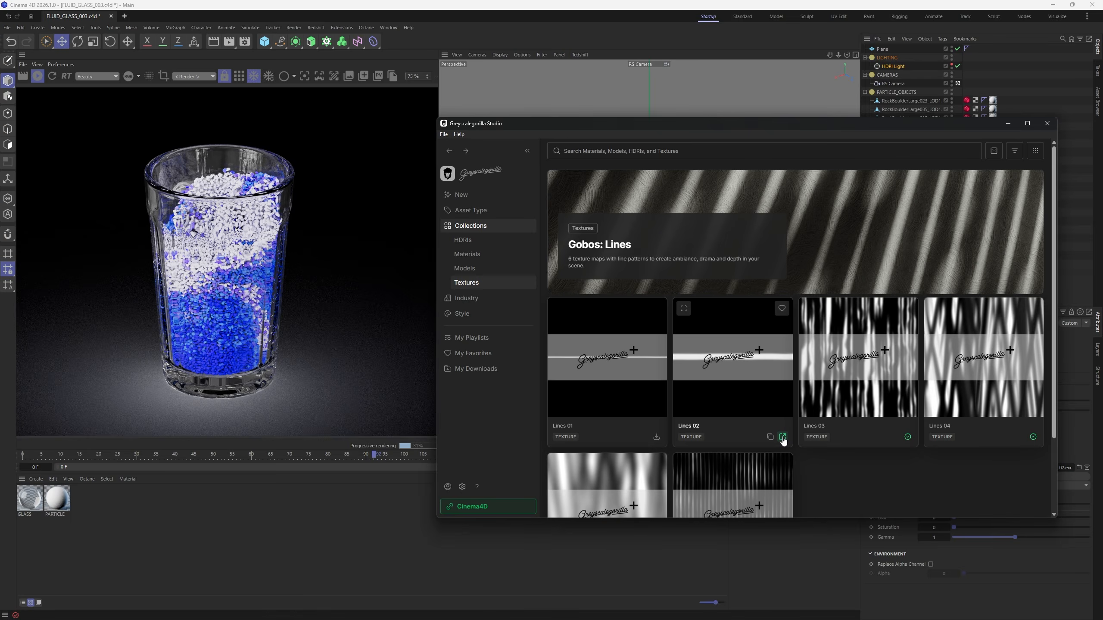
click(1007, 123)
click(900, 58)
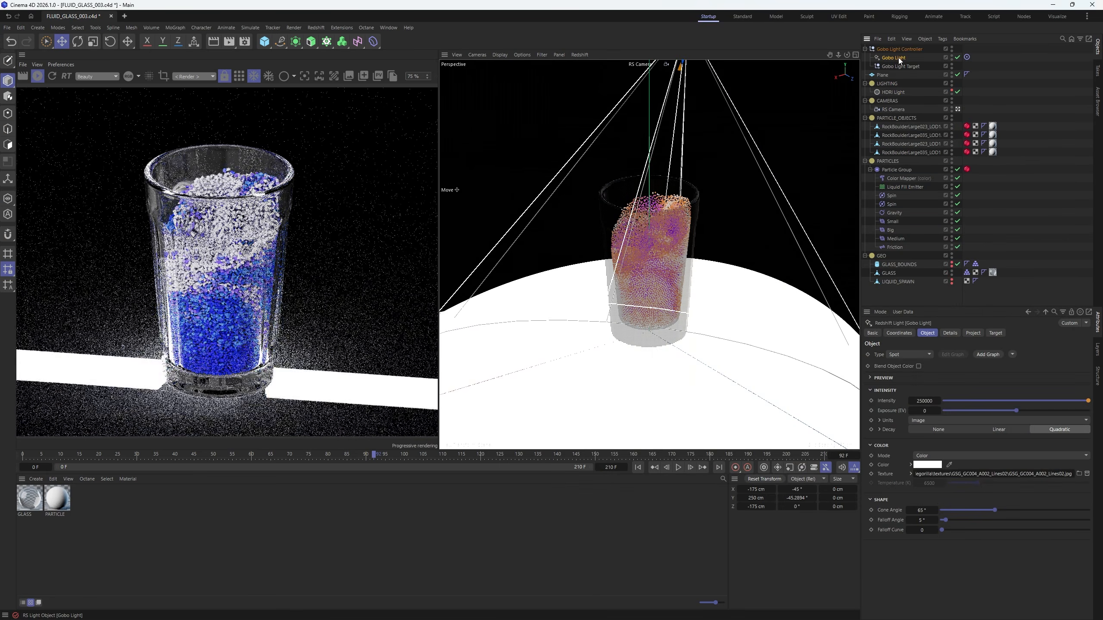
- Switch the viewport from RS Camera to the default camera and hide the workplane grid
key(F2)
click(480, 55)
click(491, 141)
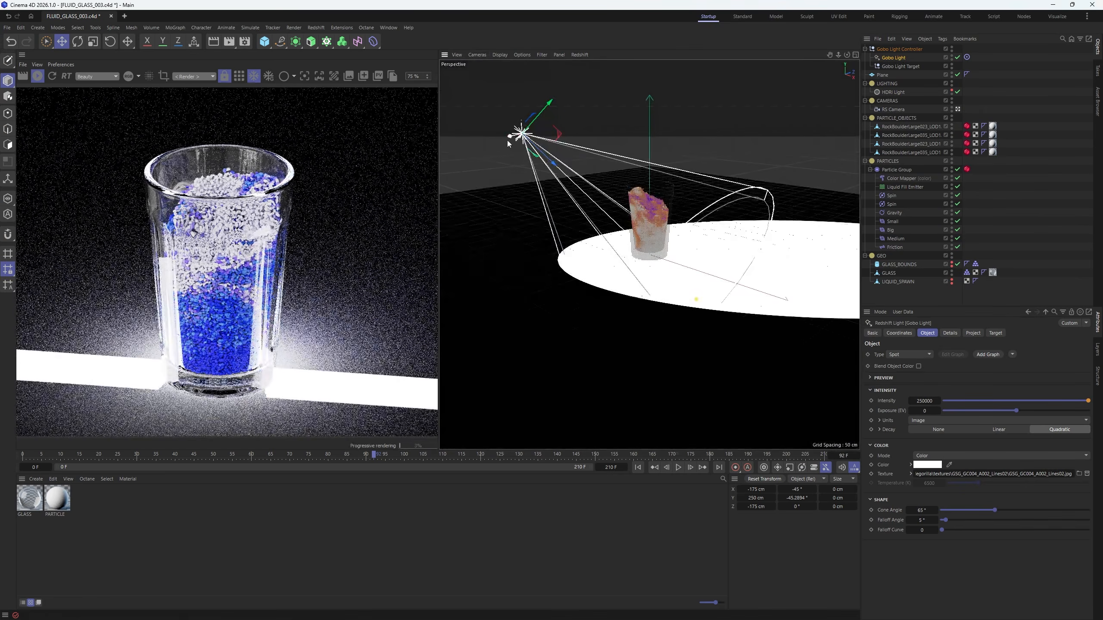
scroll(621, 252, up, 4)
click(541, 55)
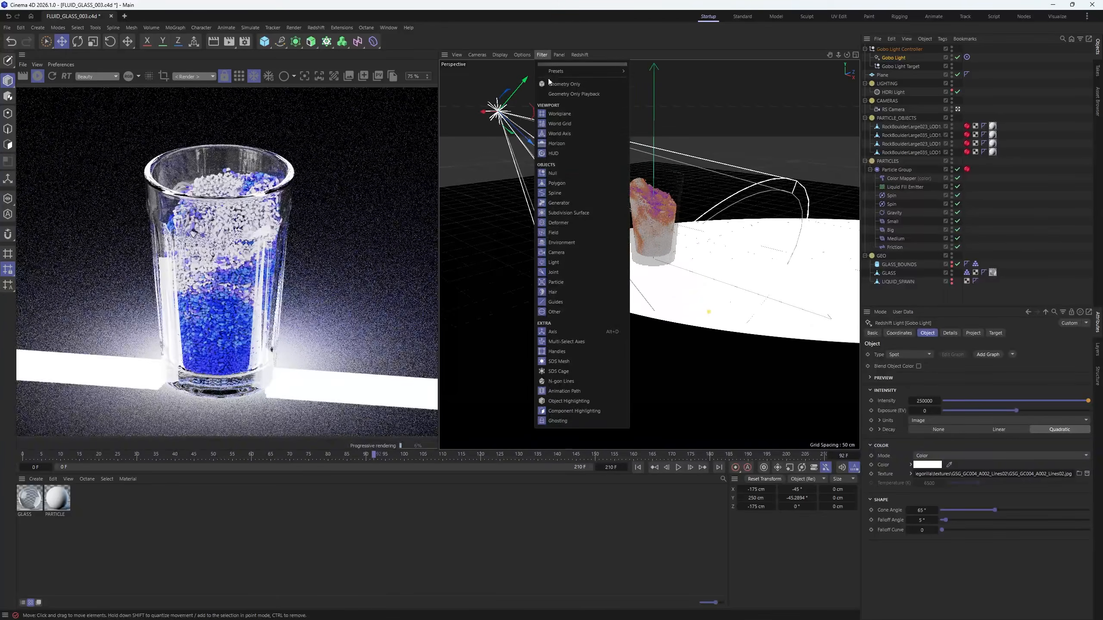
click(556, 114)
- Move the Gobo Light around the glass to about X 92 cm and Z 539 cm
scroll(650, 268, up, 1)
scroll(628, 258, down, 3)
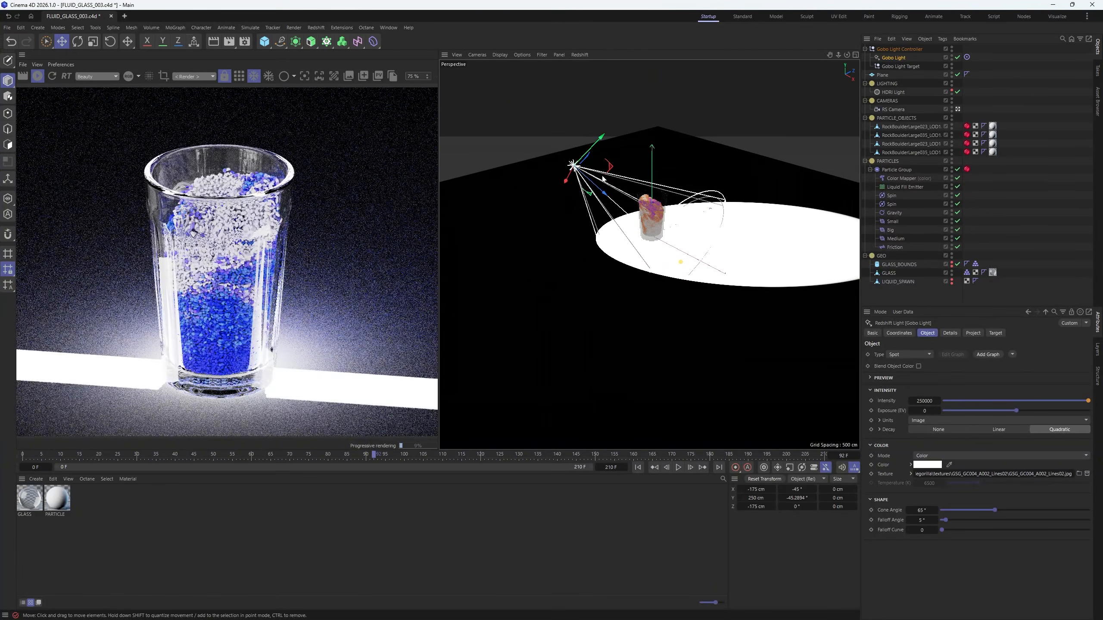
drag(603, 178, 788, 159)
scroll(206, 346, down, 1)
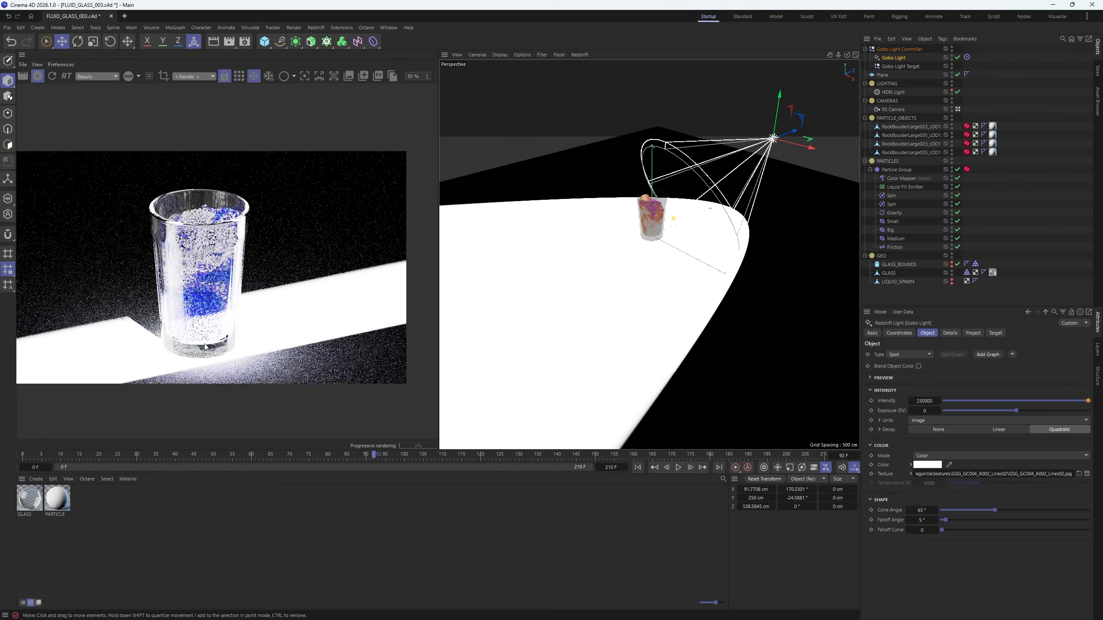
- Render the preview through RS Camera and set that camera's tone-mapping Highlights to 0.05
click(893, 109)
click(949, 332)
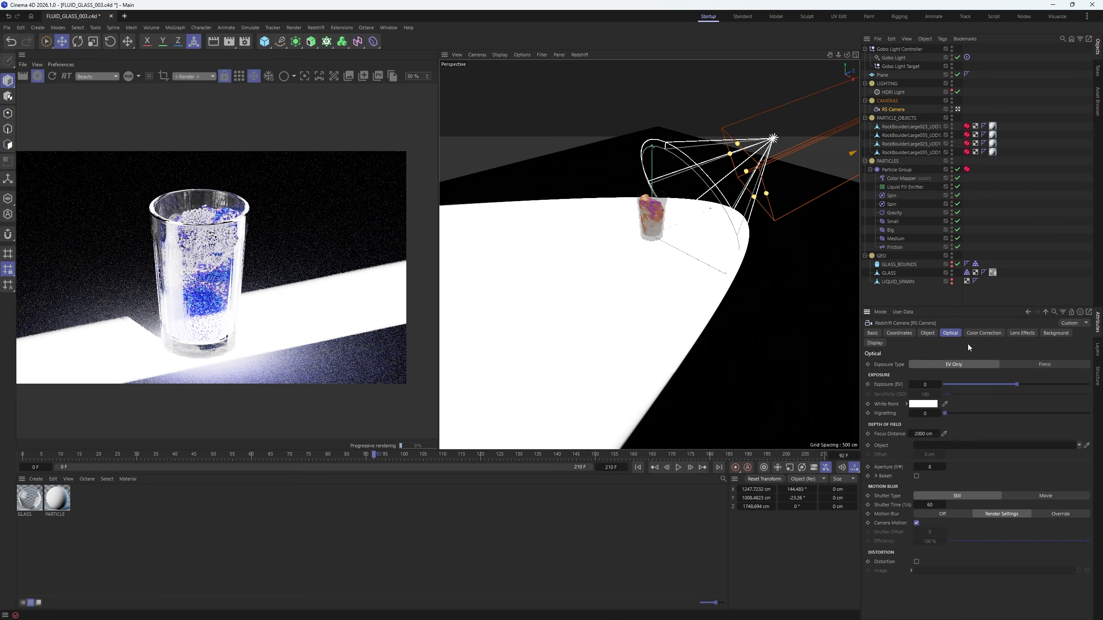
click(980, 334)
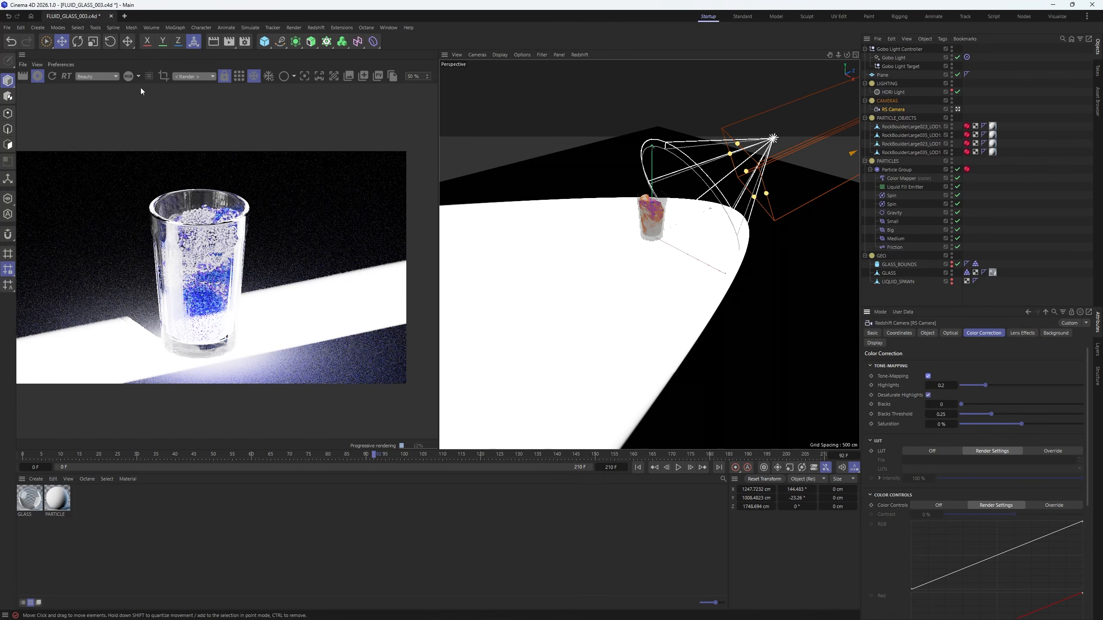
click(191, 112)
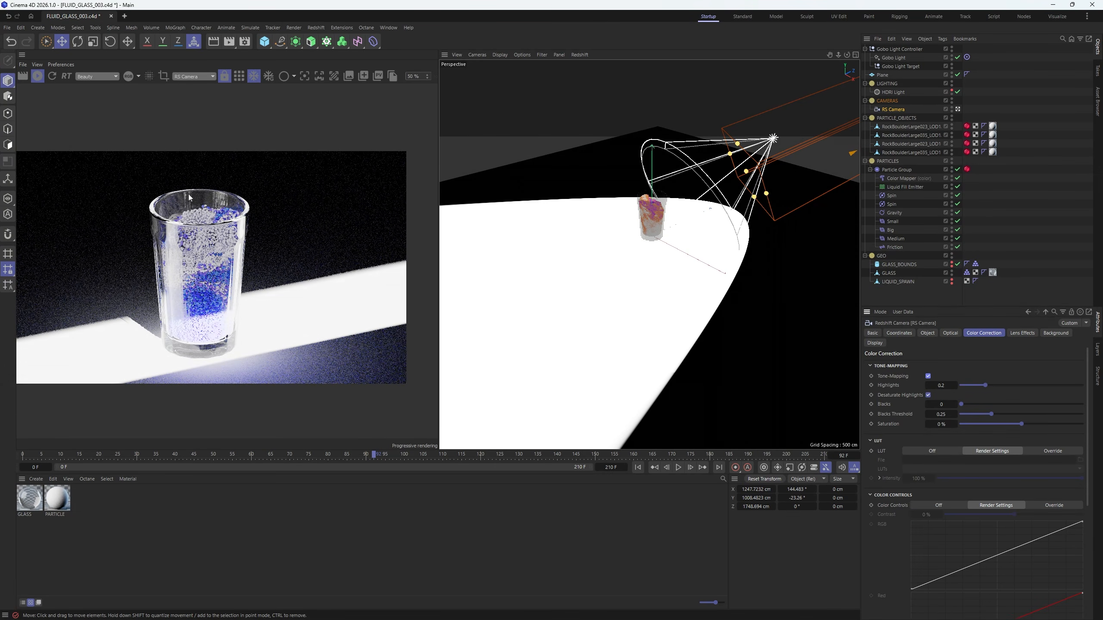
scroll(222, 319, up, 1)
mouse_move(985, 385)
mouse_down()
mouse_move(922, 388)
mouse_move(966, 385)
mouse_up()
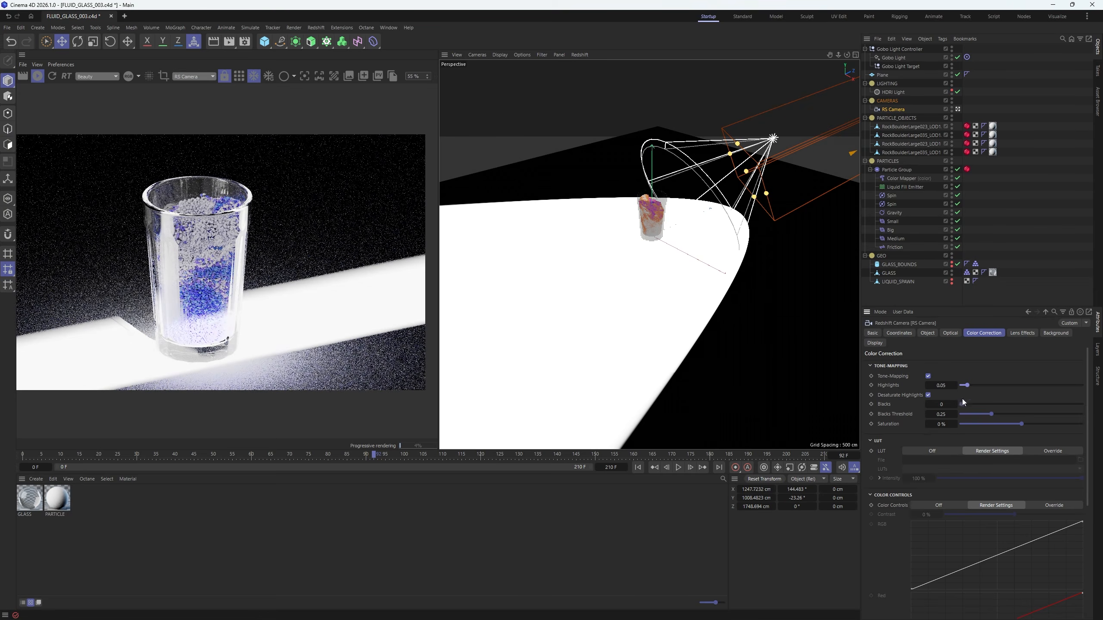
- Move the Gobo Light to about Z 844 cm, reduce its intensity to about 1921.5, and check the render preview
click(892, 57)
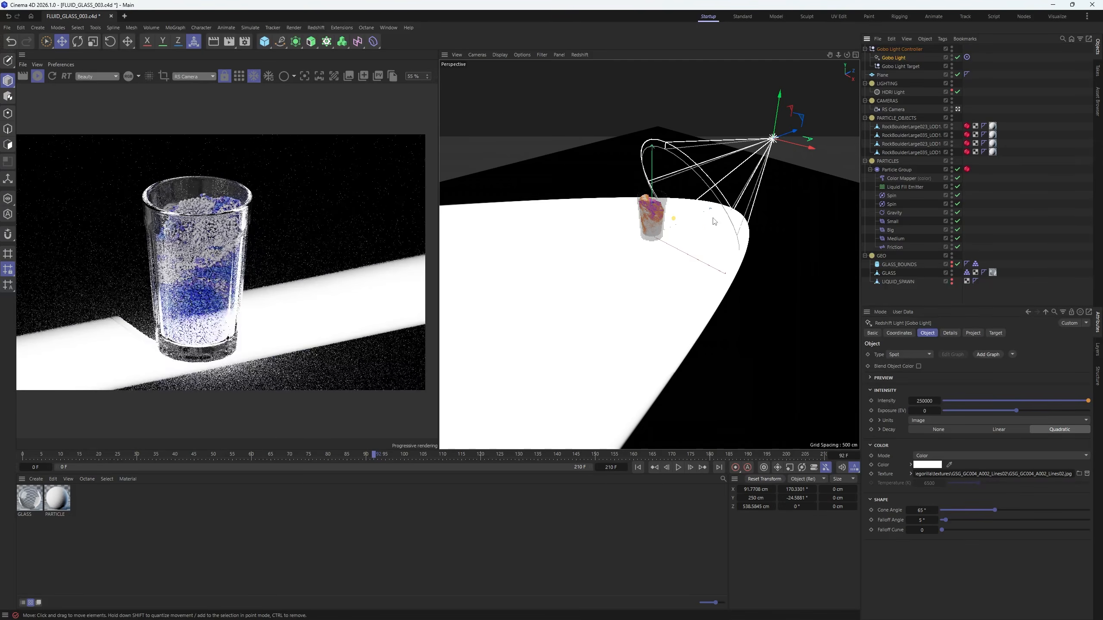
drag(773, 138, 761, 157)
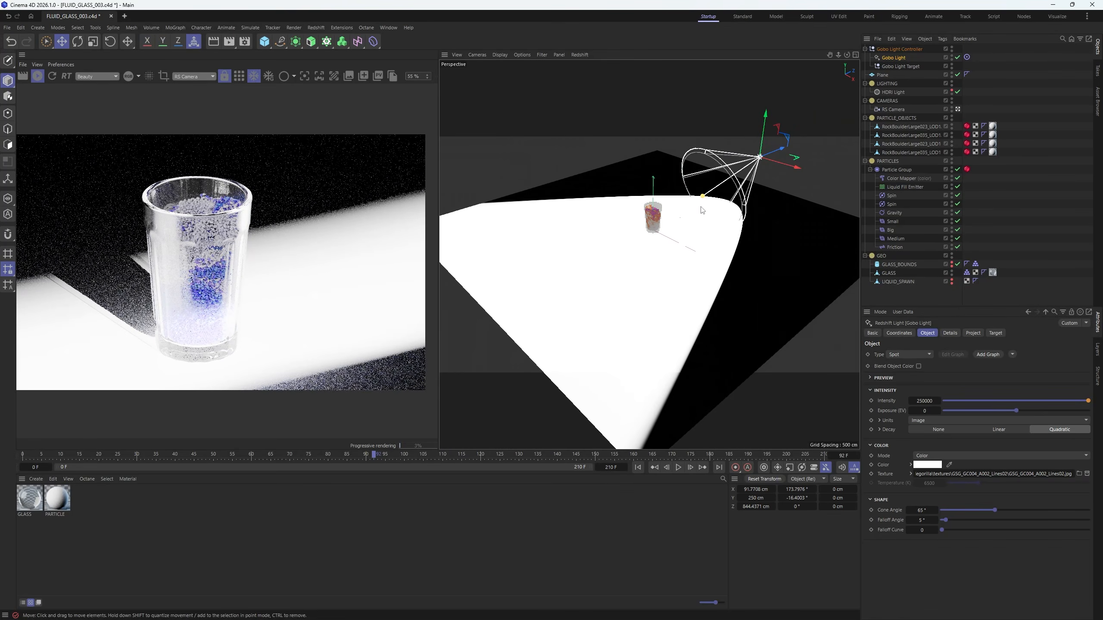
drag(702, 197, 757, 164)
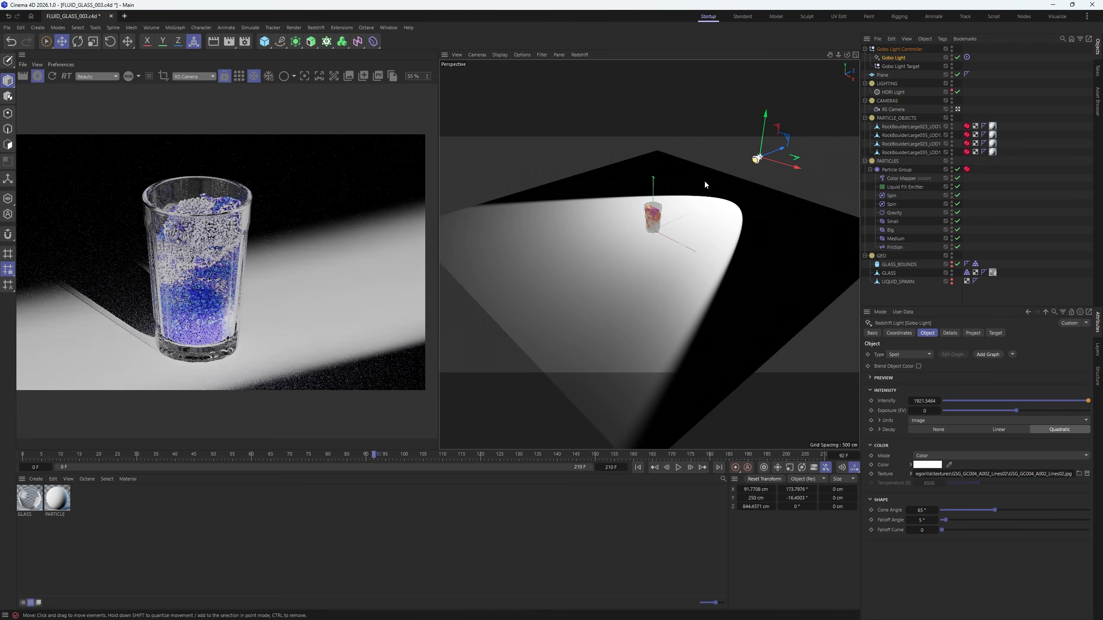
scroll(125, 382, down, 1)
middle_drag(126, 382, 150, 361)
scroll(232, 323, up, 4)
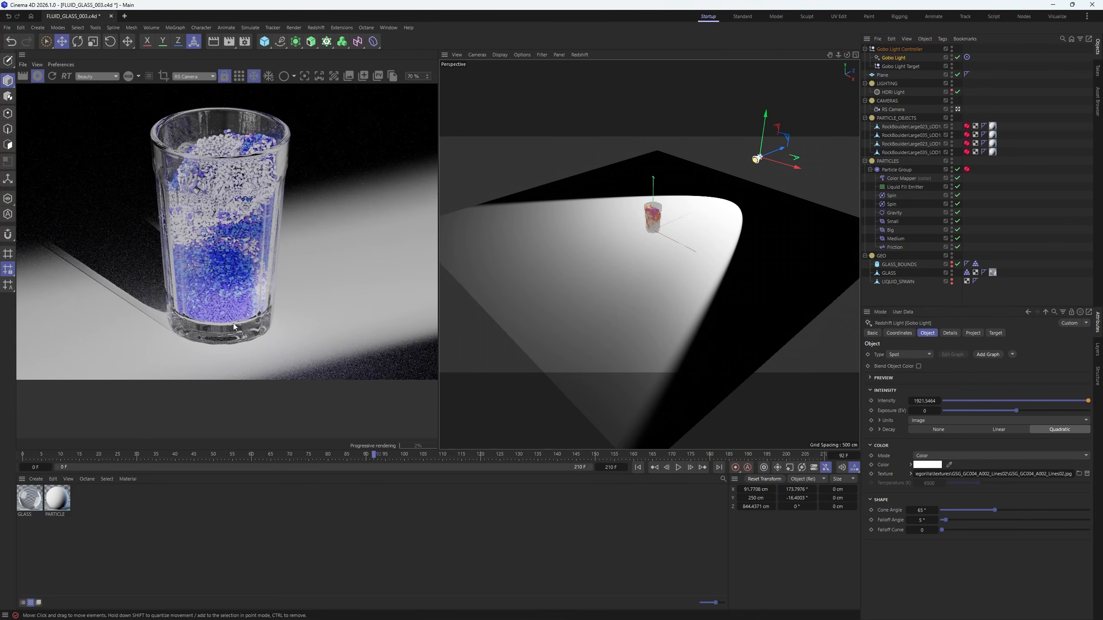
scroll(233, 323, down, 4)
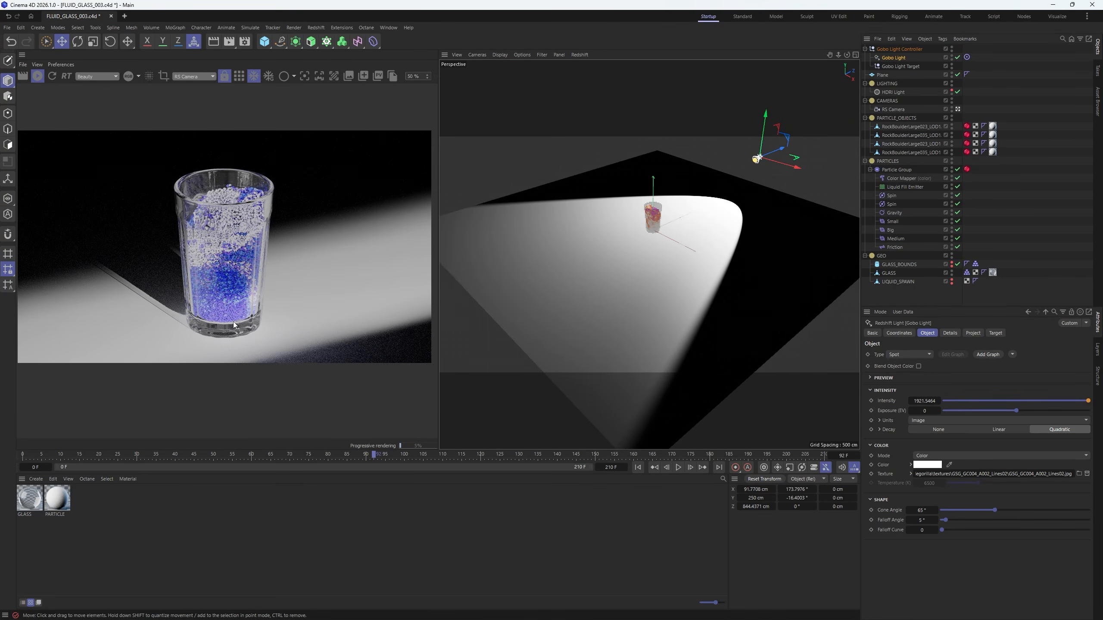
scroll(233, 294, up, 3)
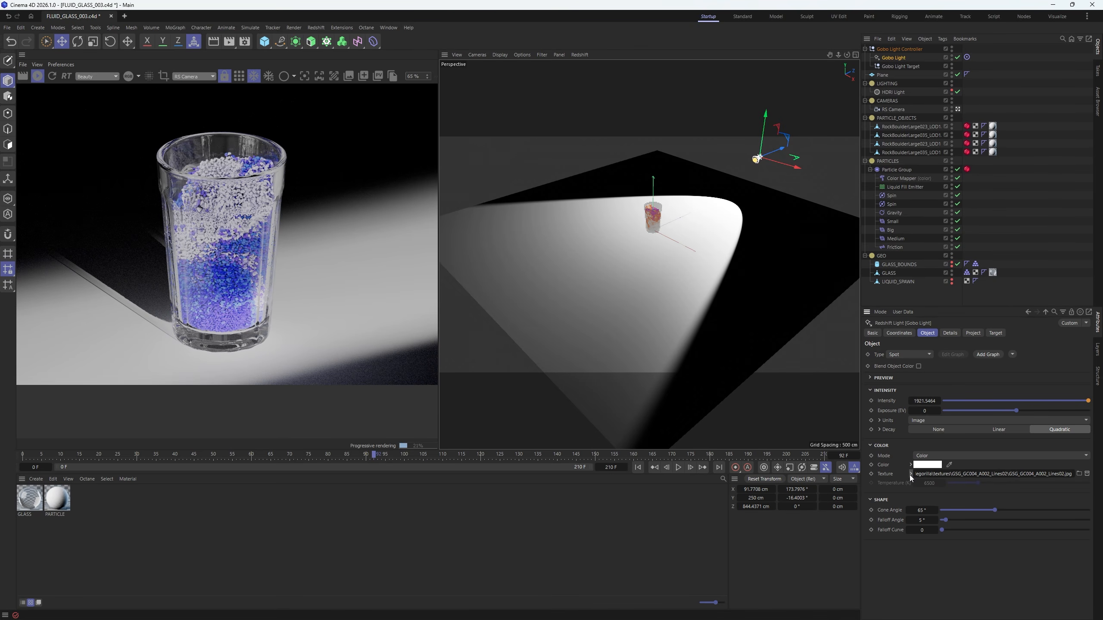
- Turn off the HDRI Light, and try rotating the Gobo Light before undoing that rotation
key(r)
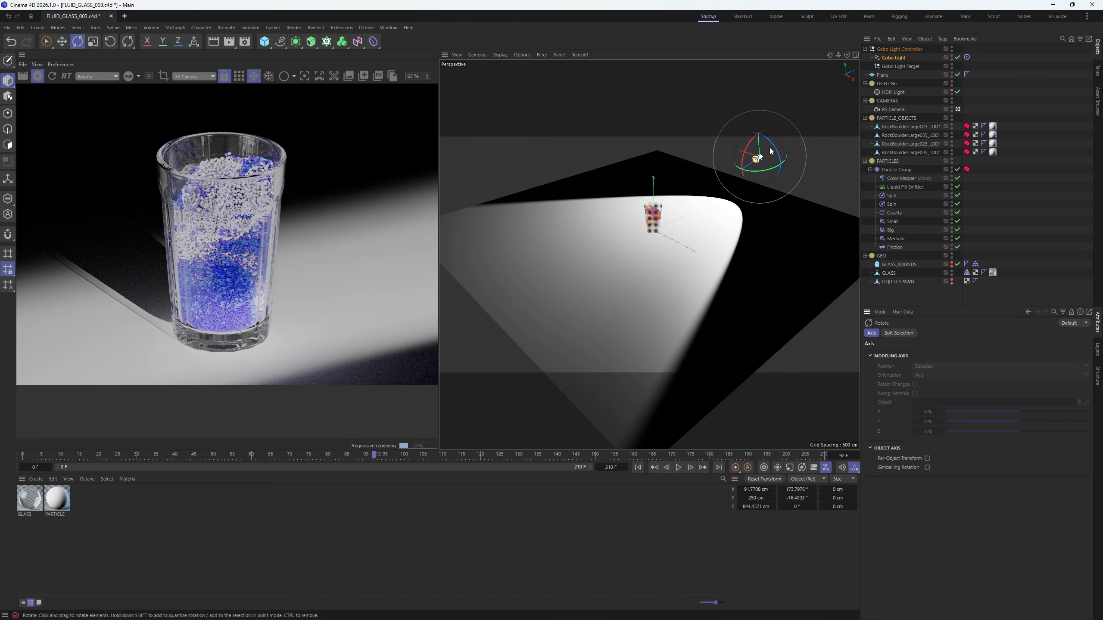
mouse_move(668, 219)
alt+mouse_down()
mouse_move(647, 261)
mouse_move(661, 233)
alt+mouse_up()
key(ctrl+shift+z)
key(ctrl+shift+y)
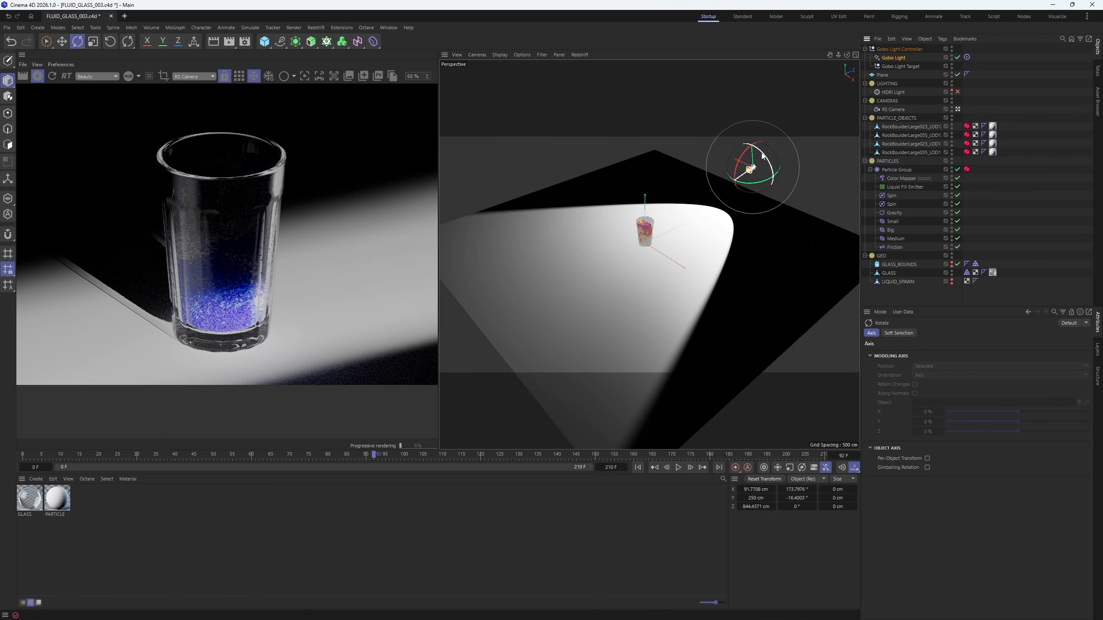
drag(779, 170, 747, 144)
key(ctrl+z)
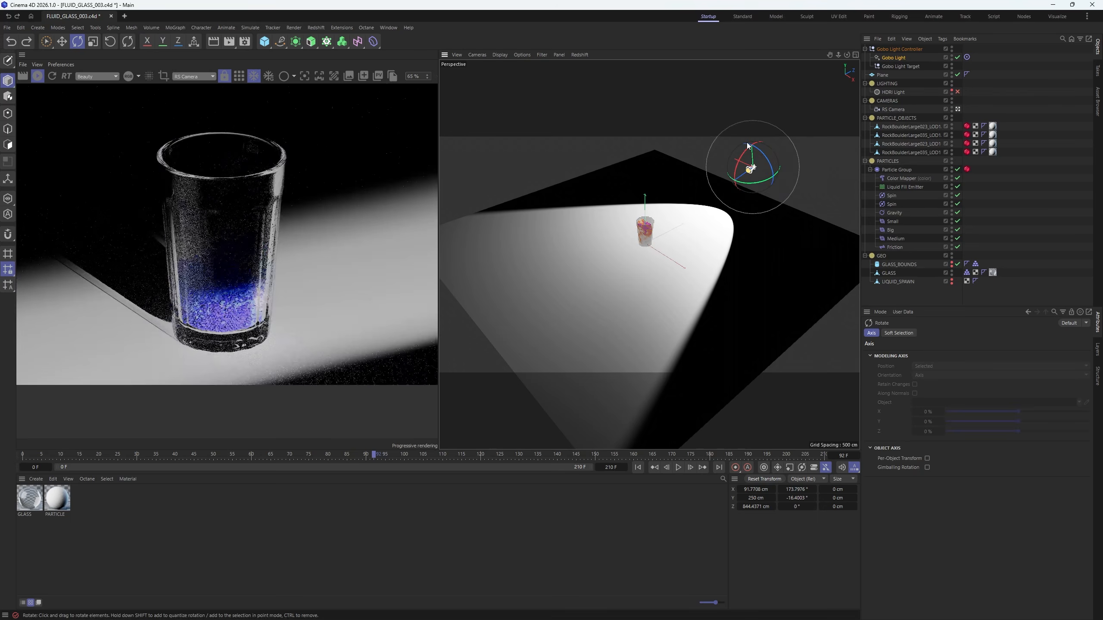
- Move the Gobo Light to the opposite side of the glass, at about X -511 cm and Z -3 cm
key(e)
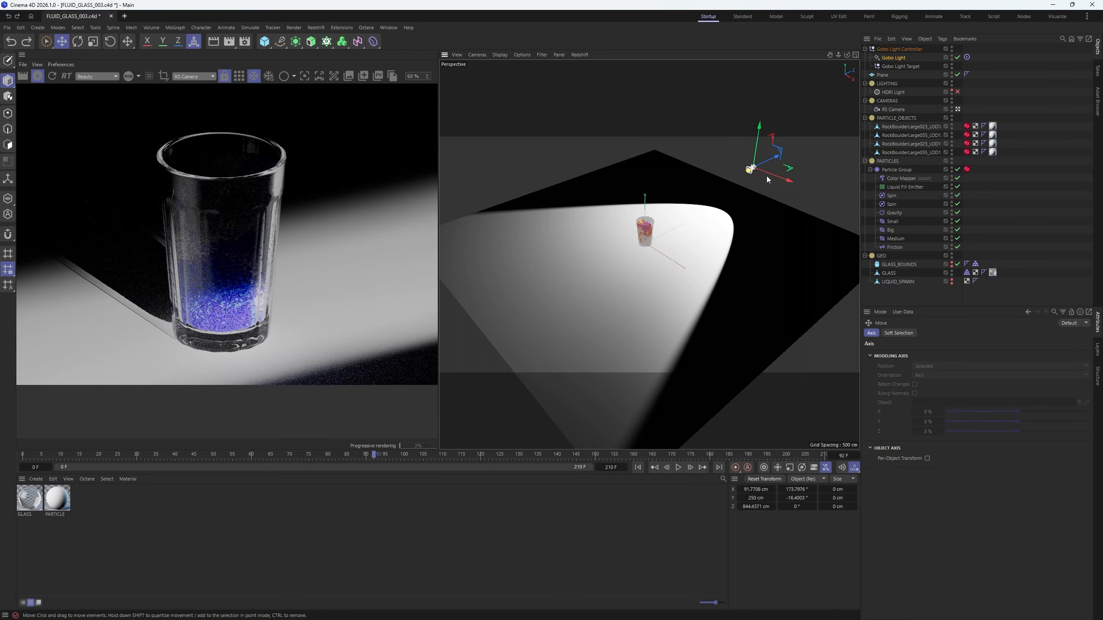
drag(767, 176, 606, 189)
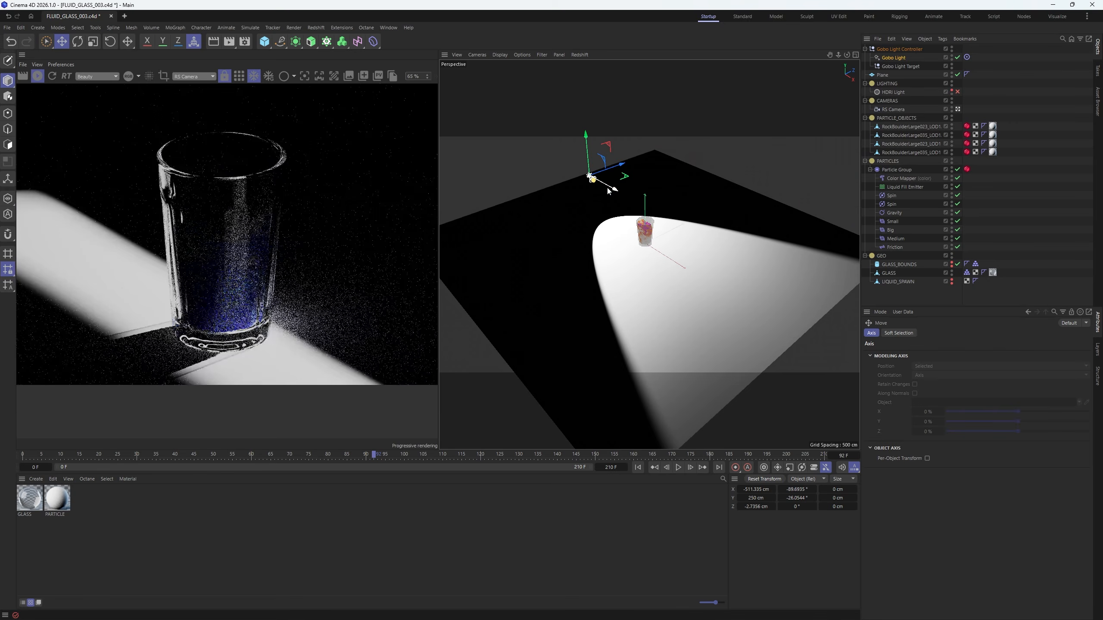
key(r)
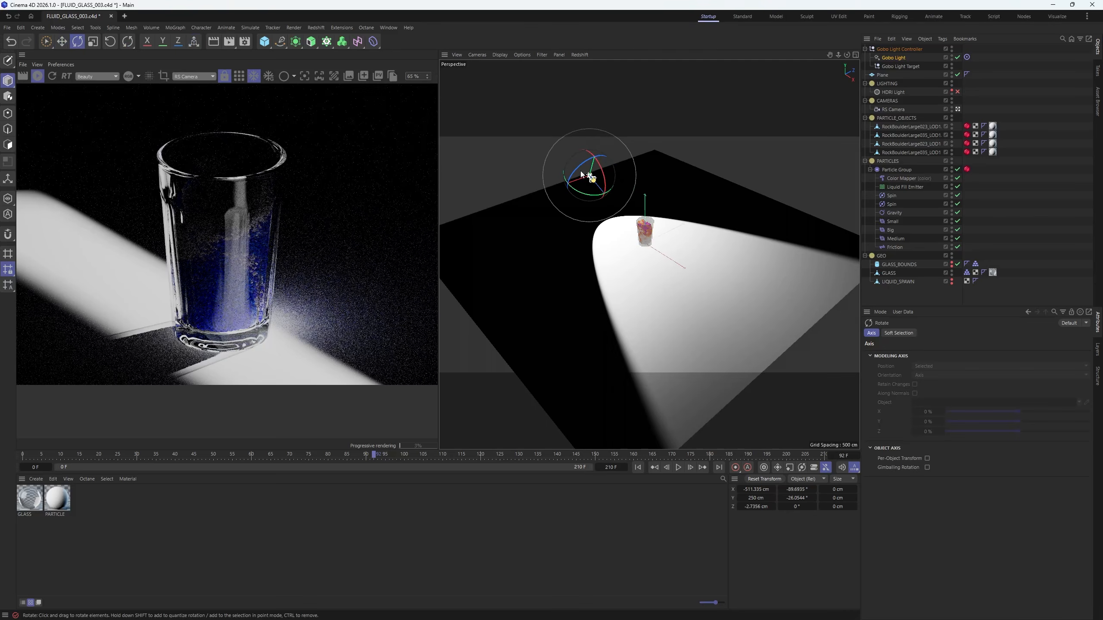
alt+right_drag(580, 170, 609, 169)
alt+drag(663, 285, 648, 281)
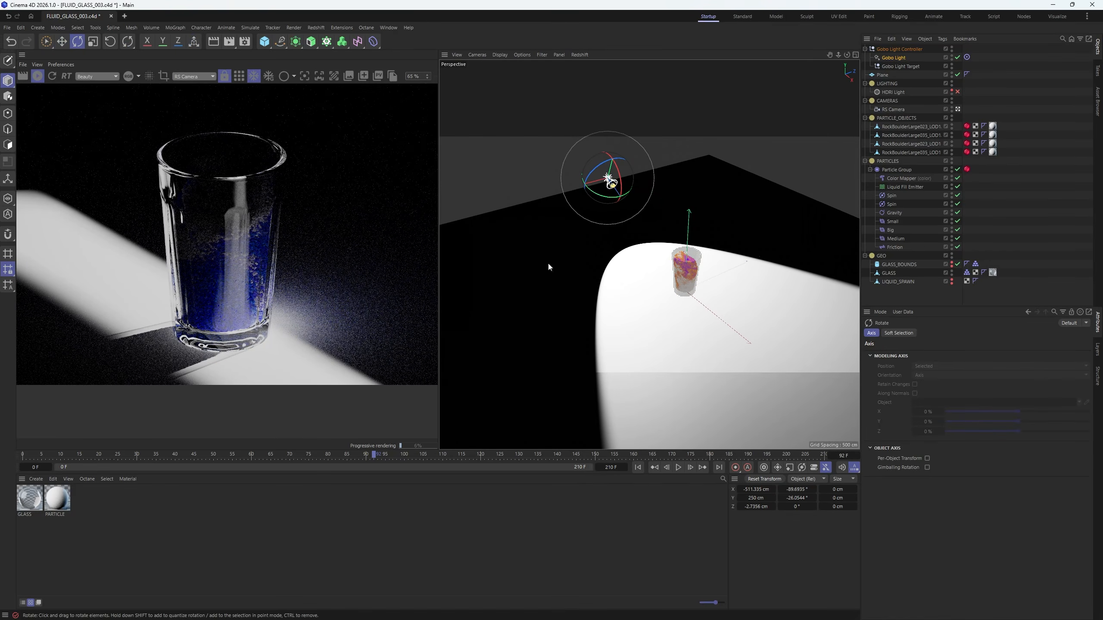
- Move the Gobo Light farther from the glass, to about X -658 cm and Z -79 cm
scroll(164, 265, down, 4)
key(e)
drag(625, 176, 622, 143)
key(r)
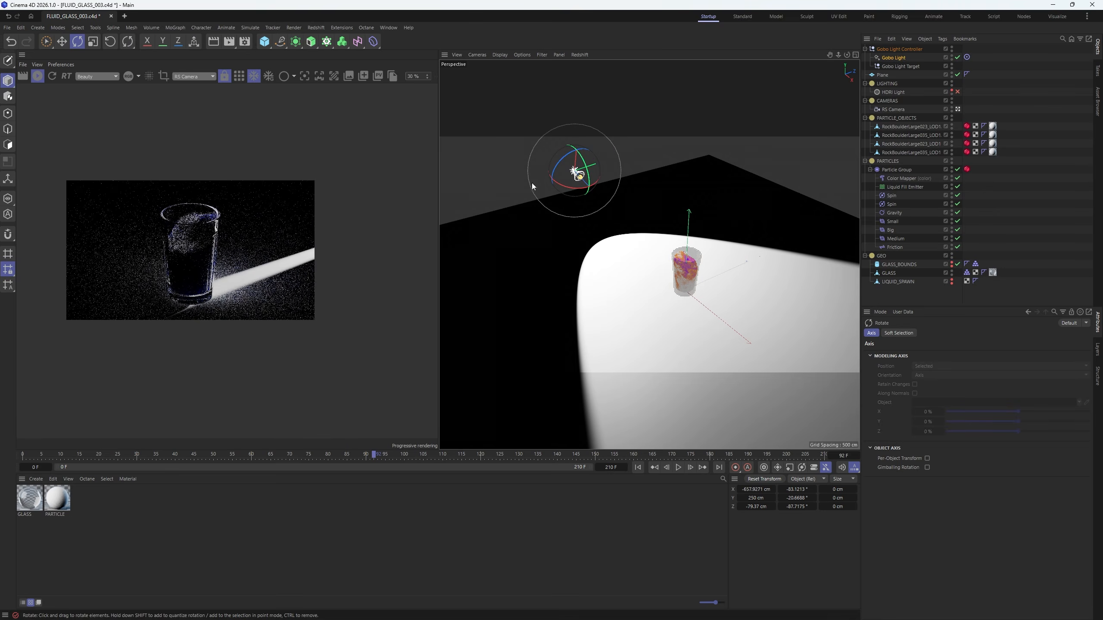
scroll(277, 252, up, 2)
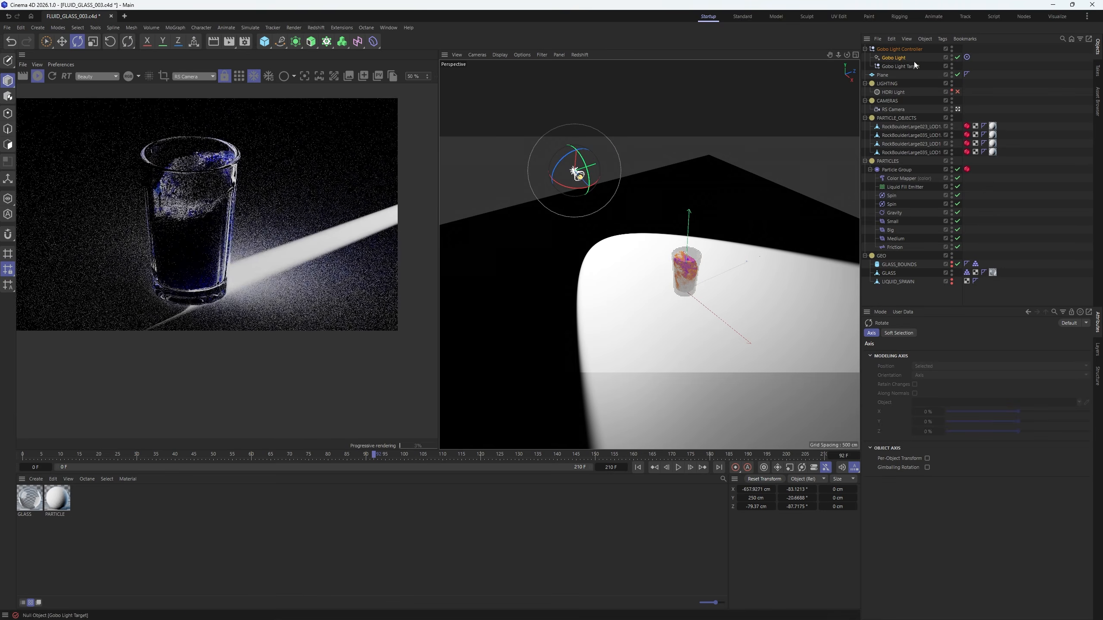
- Widen the Gobo Light's cone angle to about 116° and check the light streaks around the glass in the render preview
click(894, 58)
drag(995, 510, 1039, 510)
scroll(278, 289, down, 1)
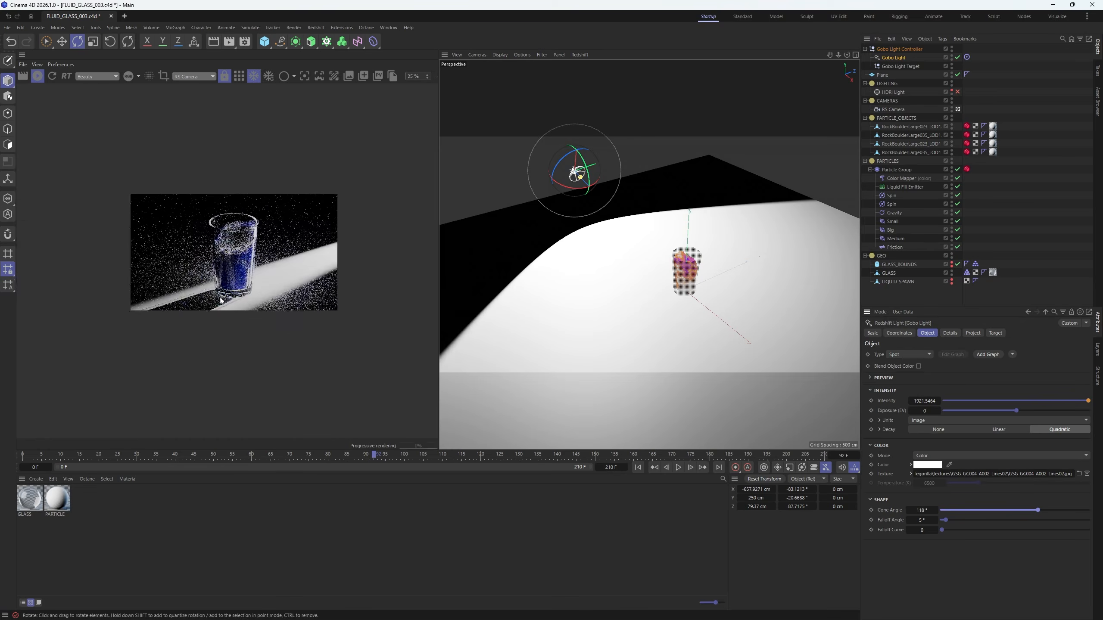
scroll(188, 307, up, 1)
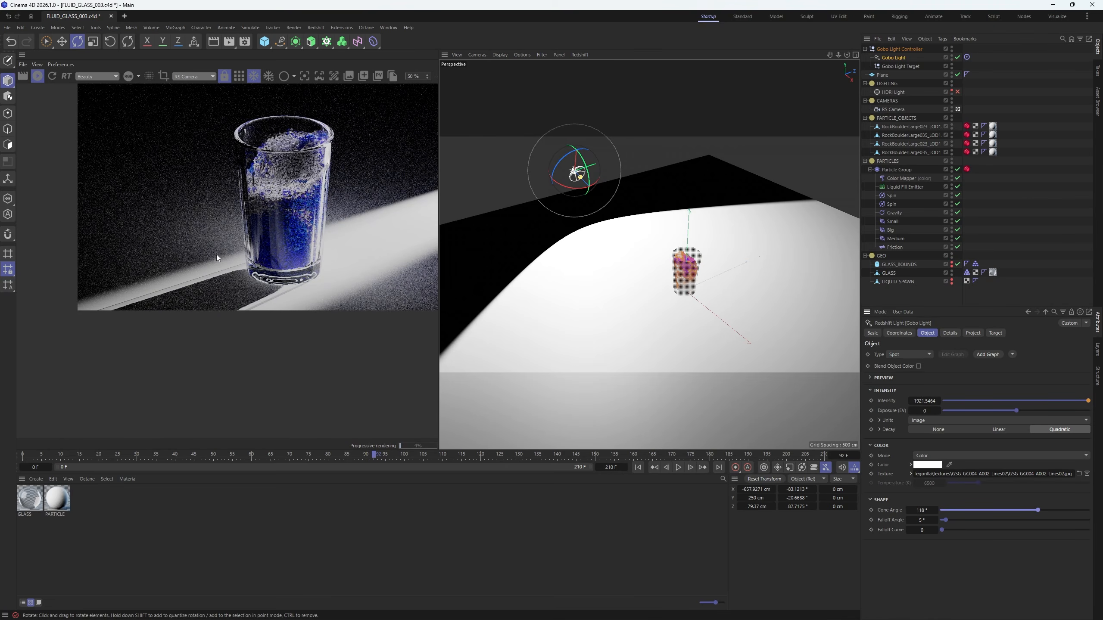
scroll(227, 238, down, 6)
scroll(292, 192, up, 5)
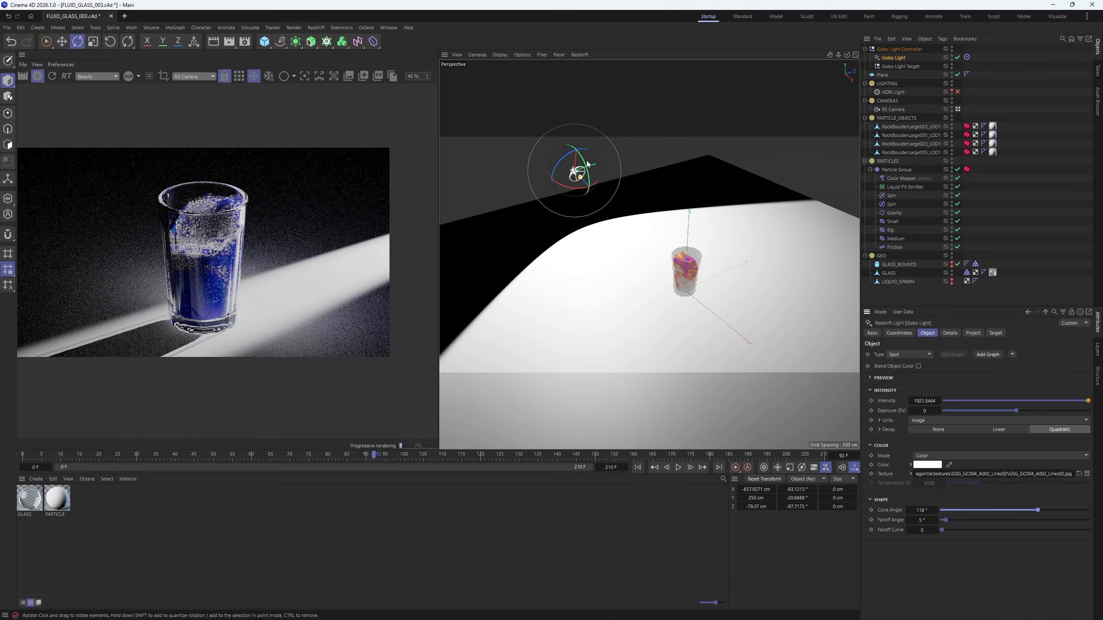
- Raise the Gobo Light to about Y 705 cm and inspect the shadow at the glass base in the render preview
key(e)
drag(570, 135, 567, 24)
scroll(103, 322, up, 5)
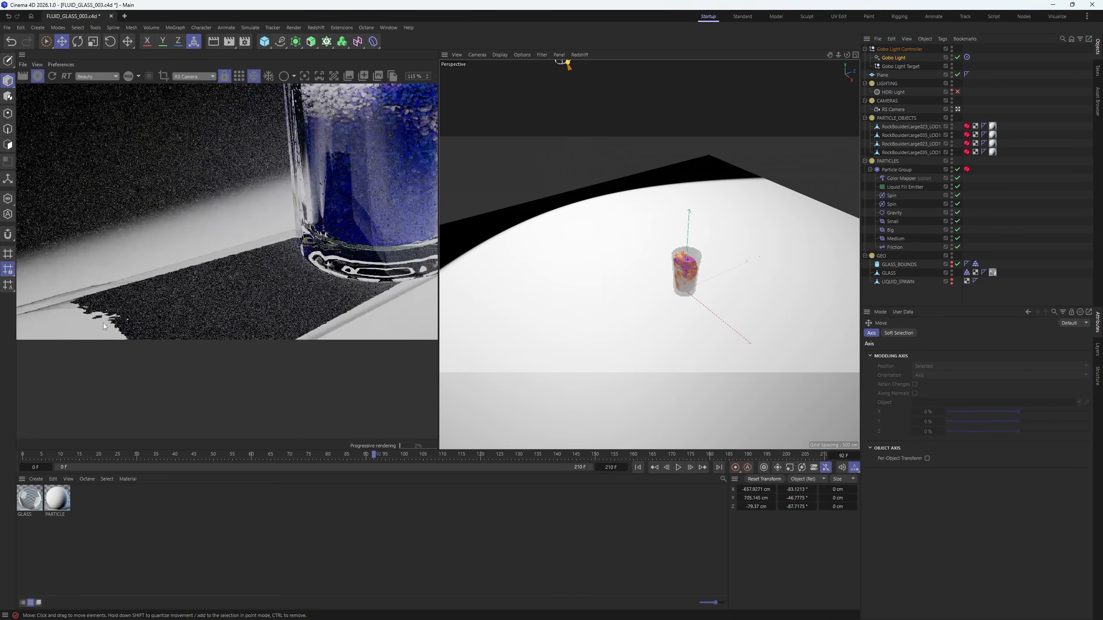
scroll(77, 316, down, 7)
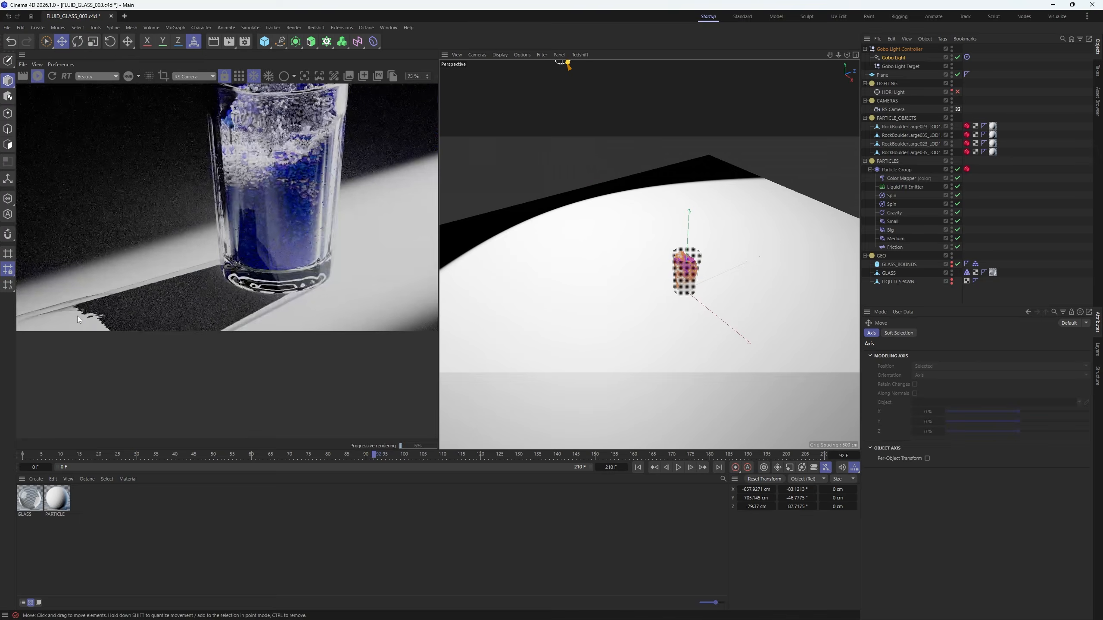
scroll(239, 281, up, 2)
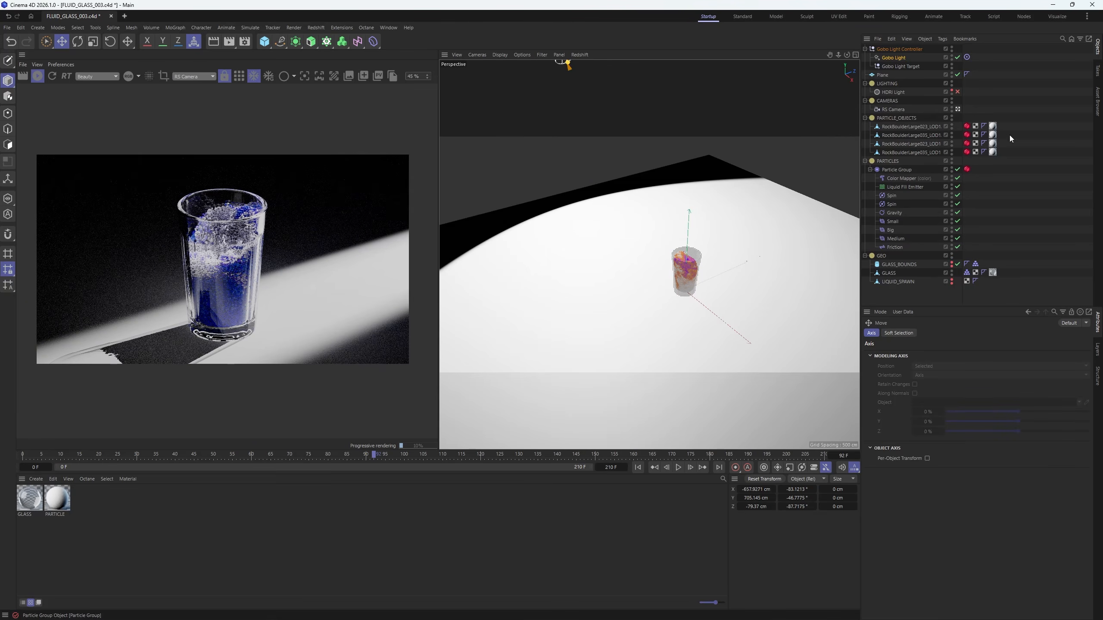
- Turn the HDRI Light back on and check its object exclusion list against the render preview
click(893, 91)
click(957, 92)
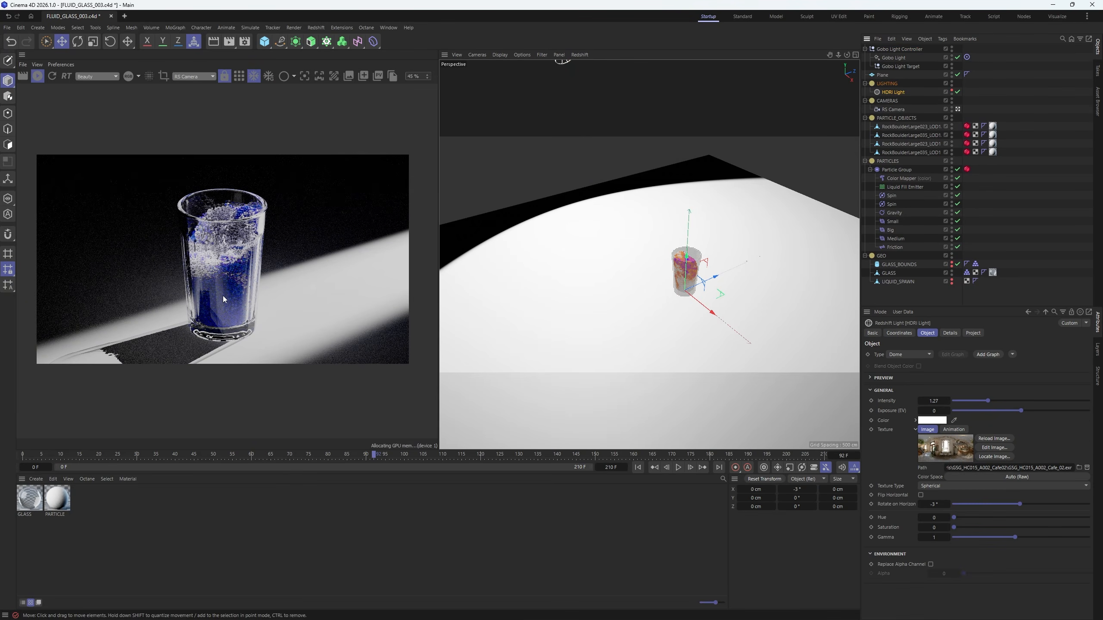
scroll(223, 296, up, 1)
click(972, 333)
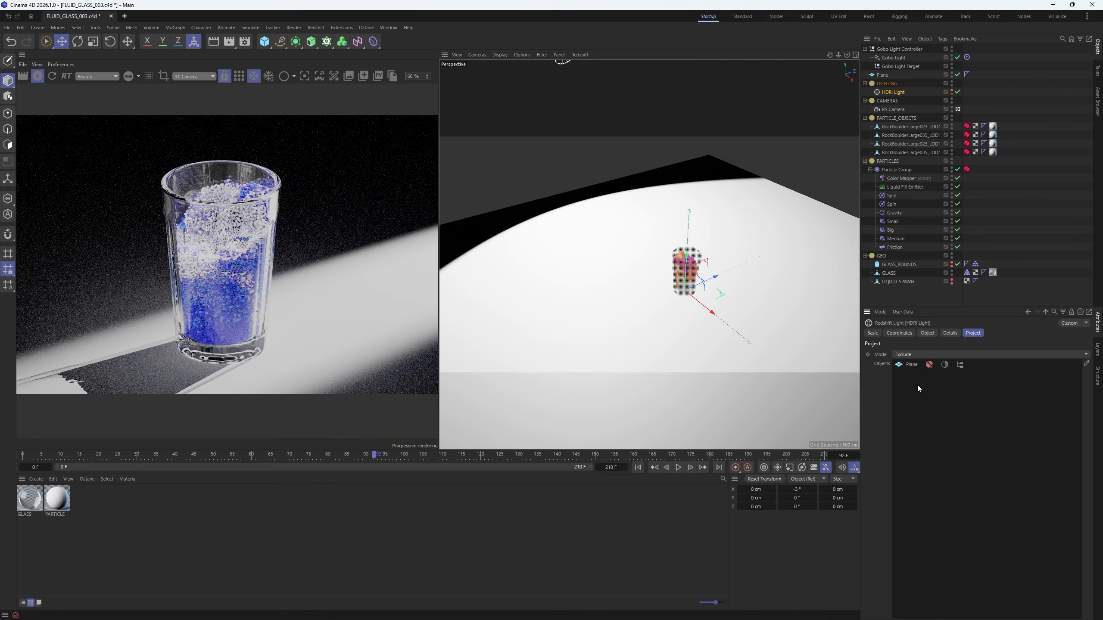
scroll(241, 264, down, 3)
scroll(256, 287, up, 2)
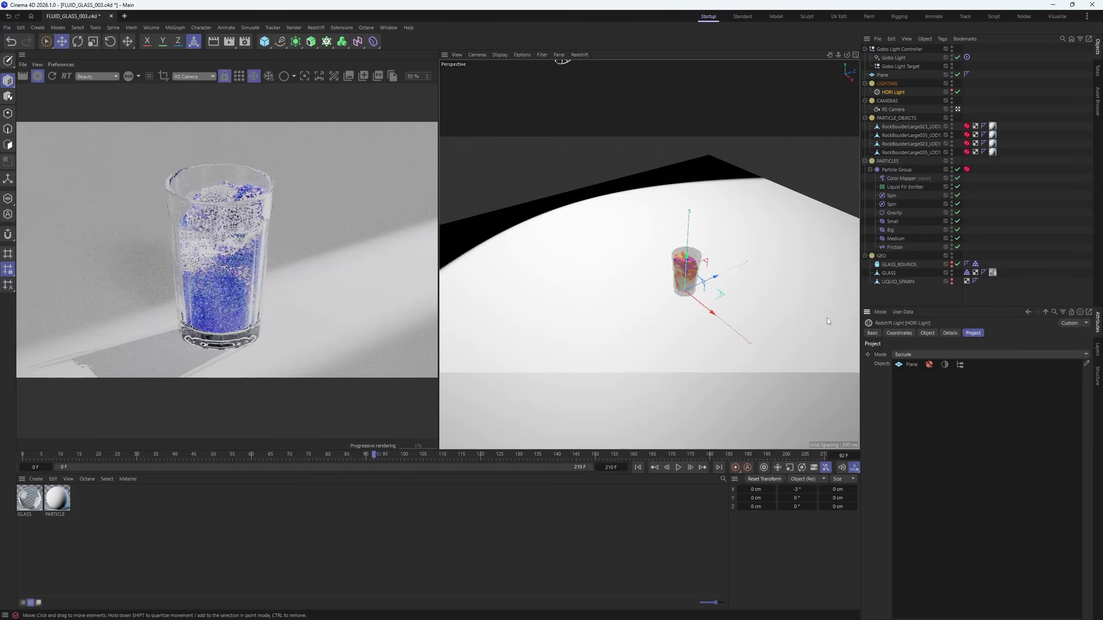
- Reduce the HDRI Light's diffuse contribution to 0.047 and inspect the rocks inside the glass in the render preview
click(949, 333)
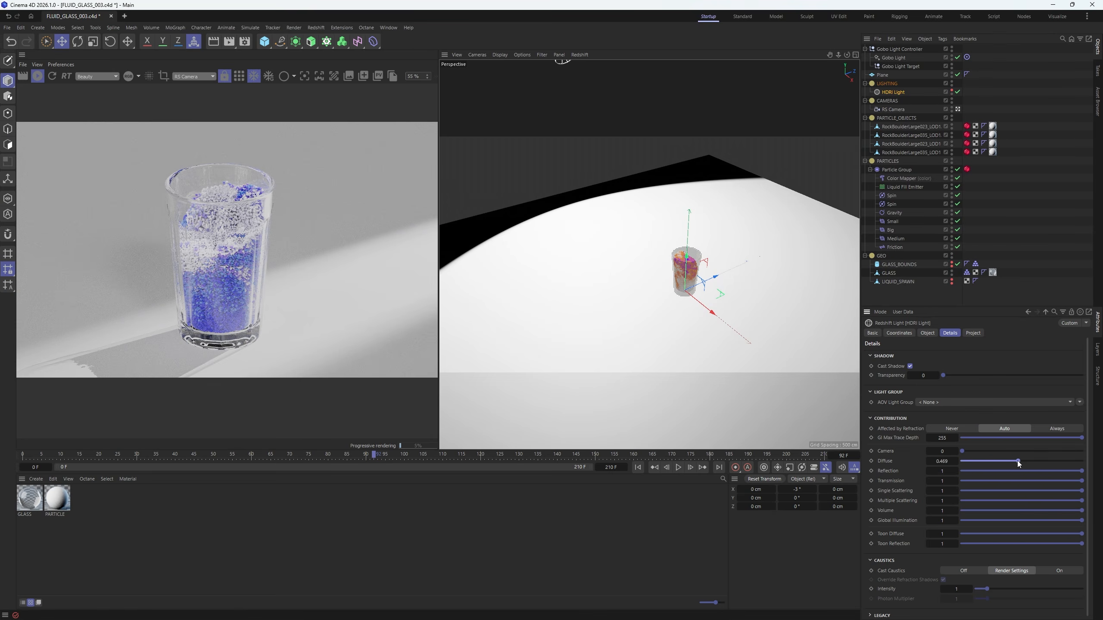
drag(1017, 463, 973, 464)
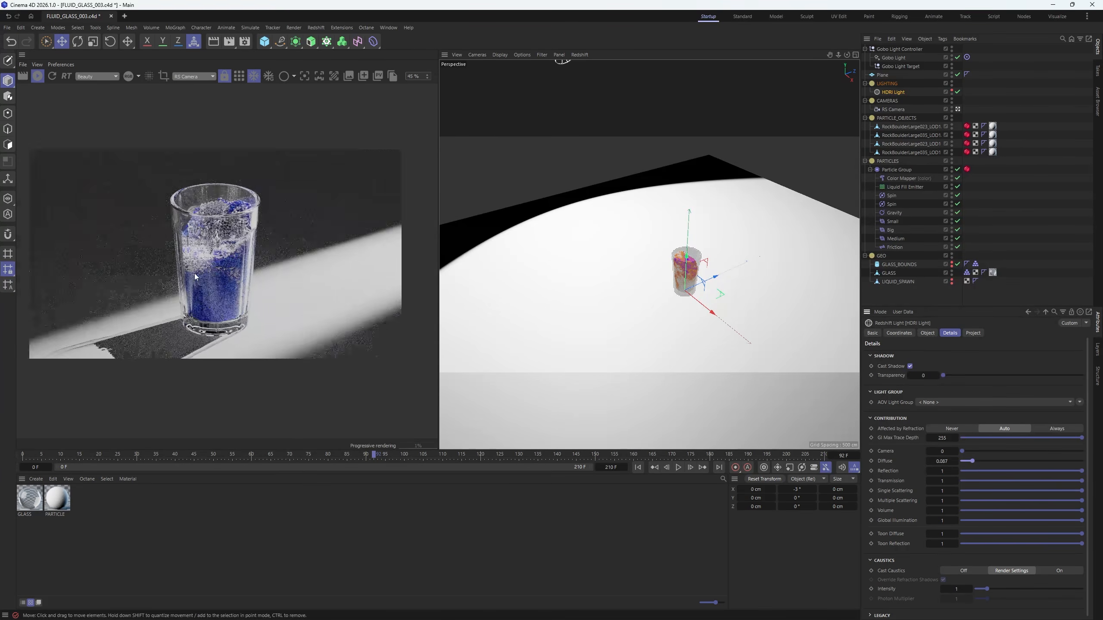
scroll(212, 289, up, 1)
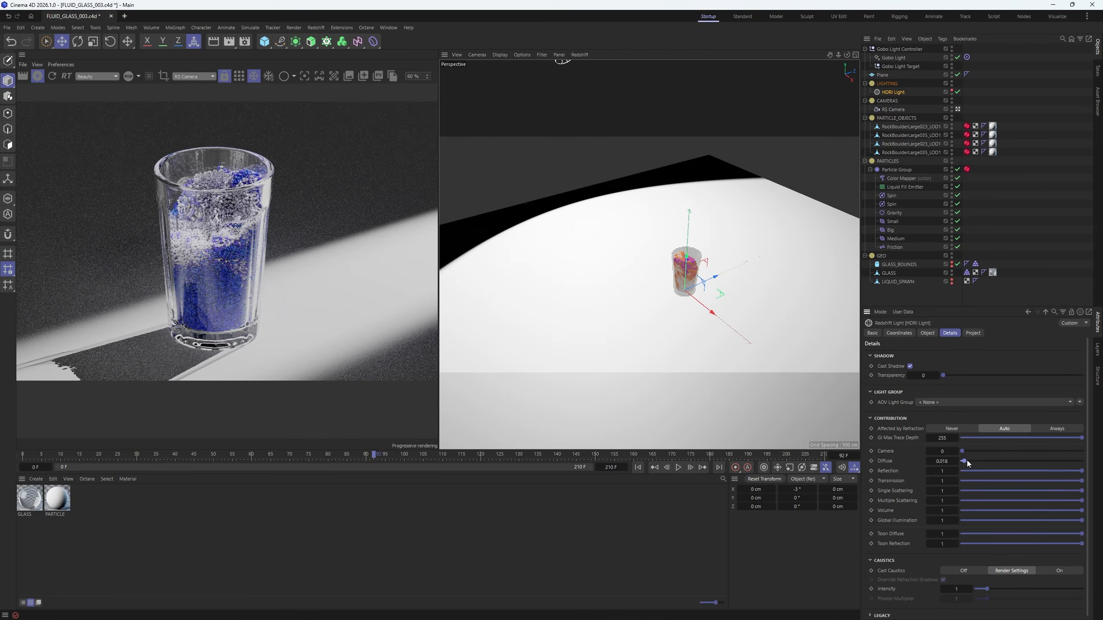
drag(967, 460, 971, 460)
scroll(228, 215, up, 4)
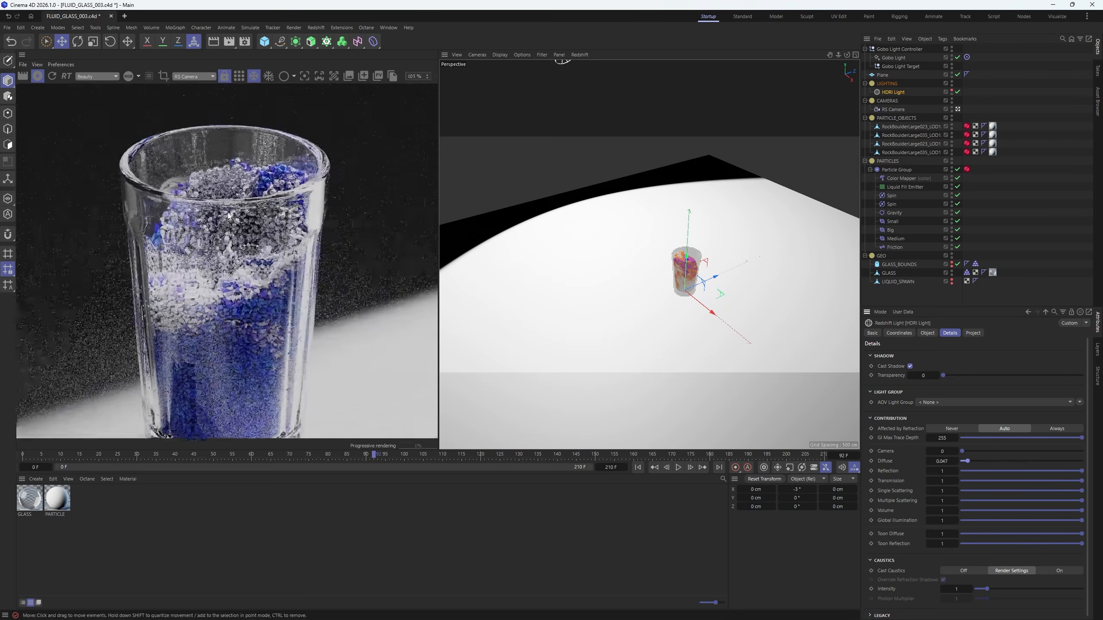
scroll(228, 215, up, 3)
scroll(163, 264, down, 8)
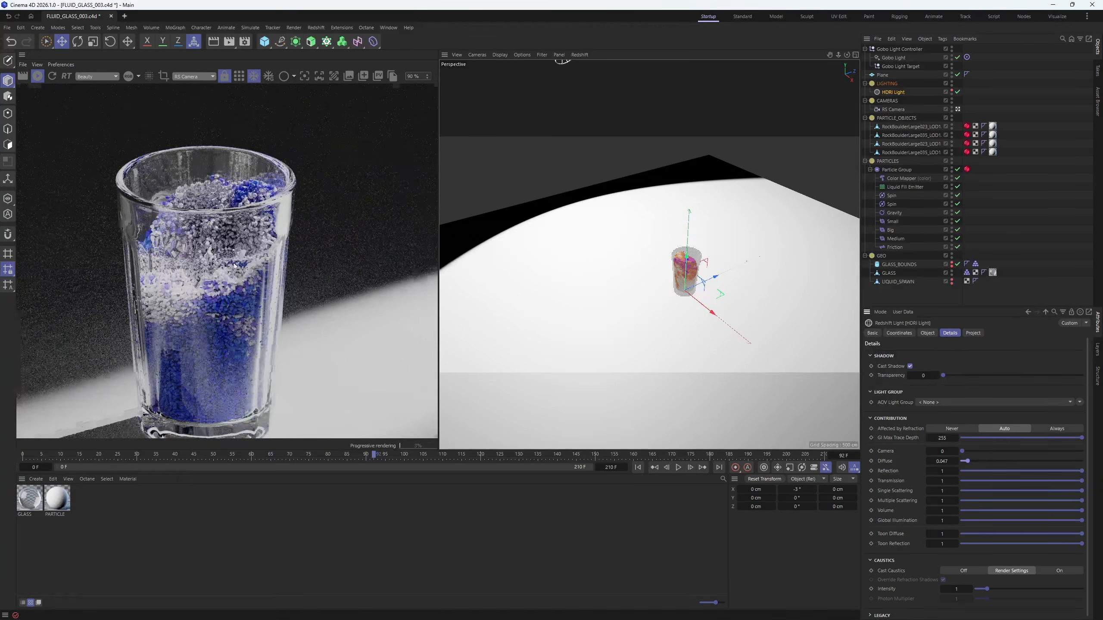
- Inspect the particles along the glass wall up close in the render view
click(876, 124)
scroll(215, 284, down, 4)
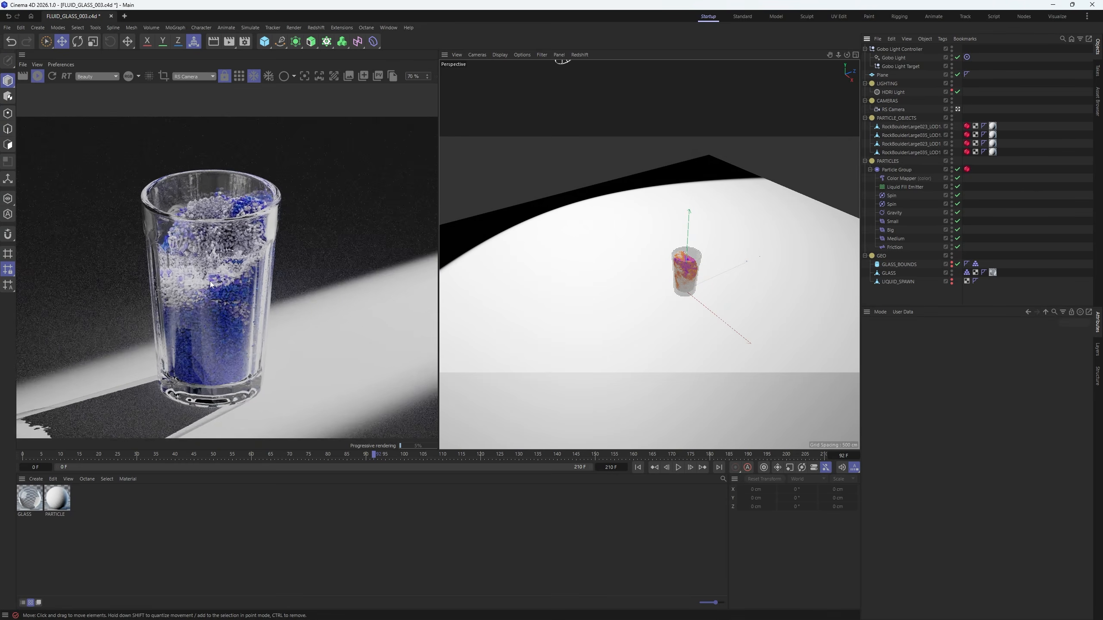
scroll(217, 285, up, 4)
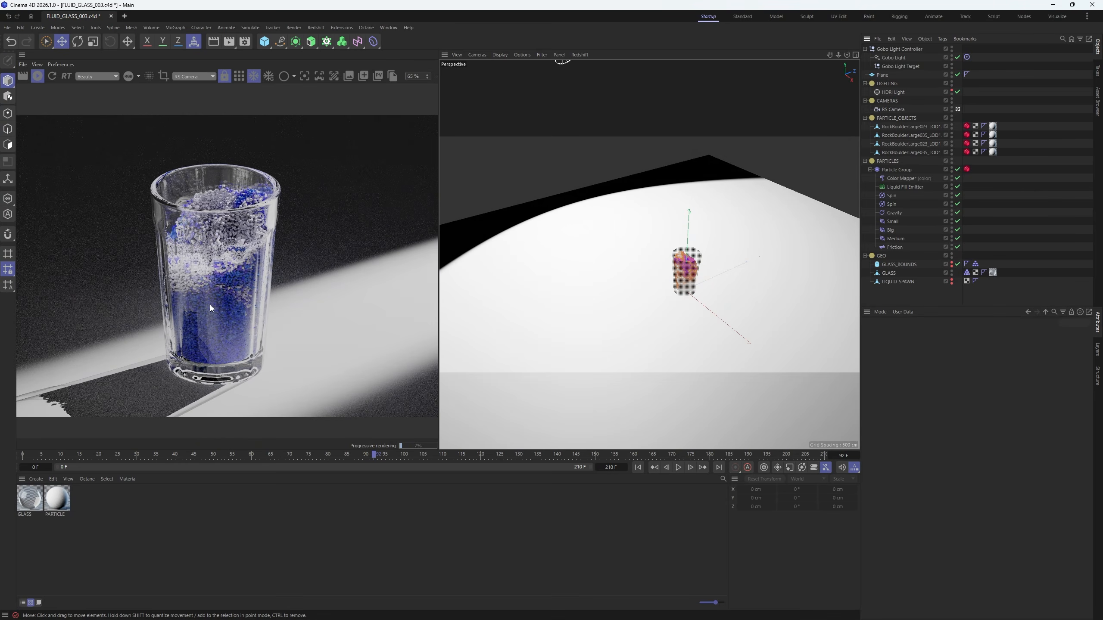
scroll(210, 305, up, 9)
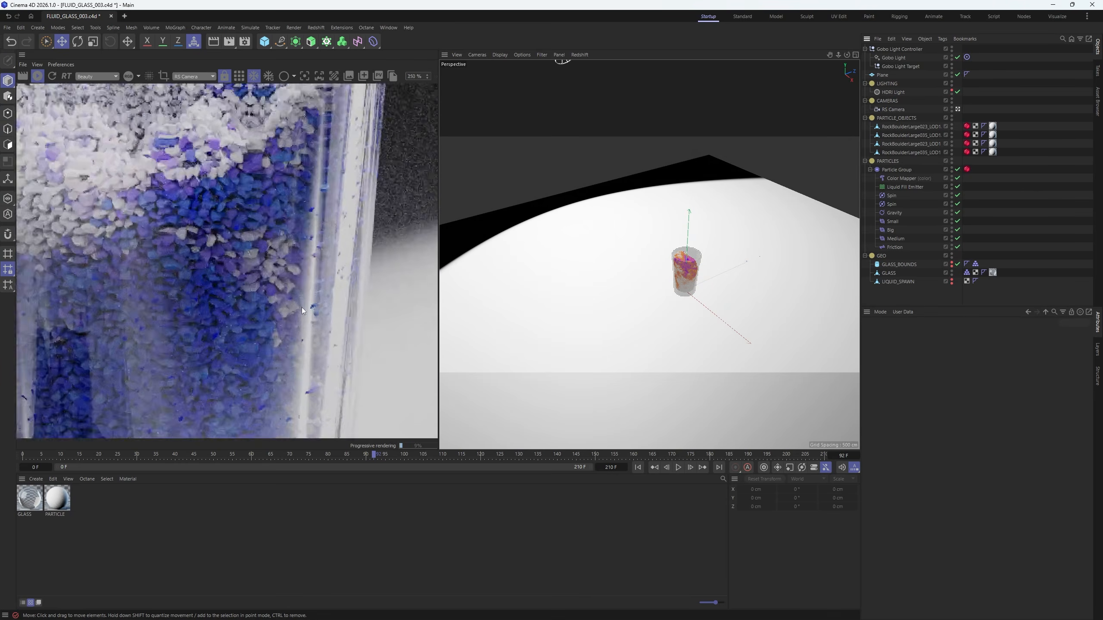
scroll(295, 307, down, 6)
scroll(318, 257, up, 10)
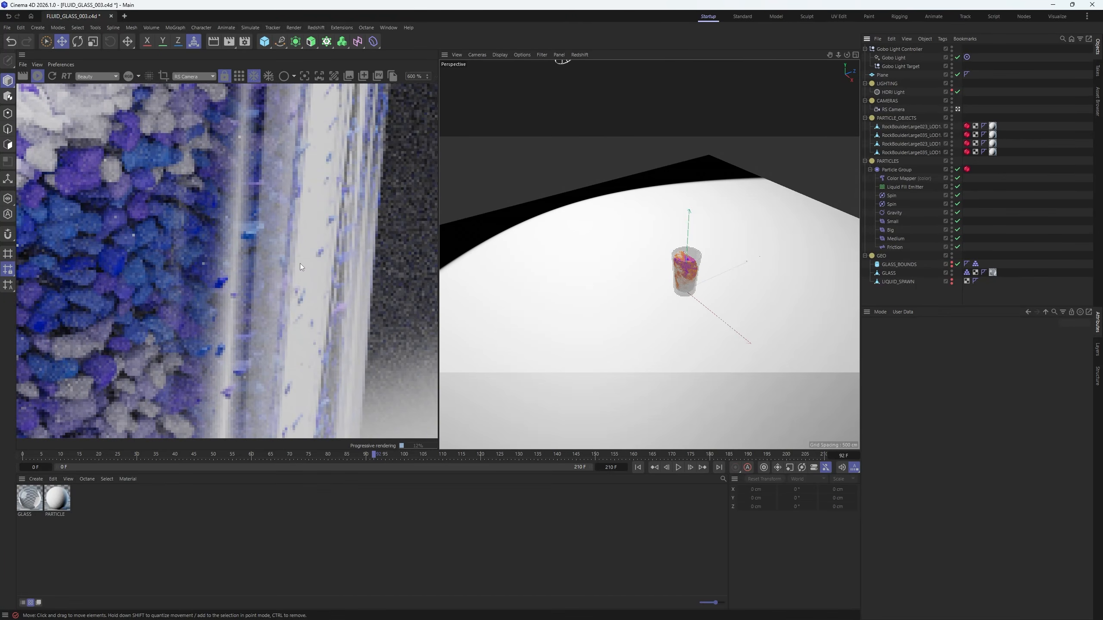
key(ctrl+z)
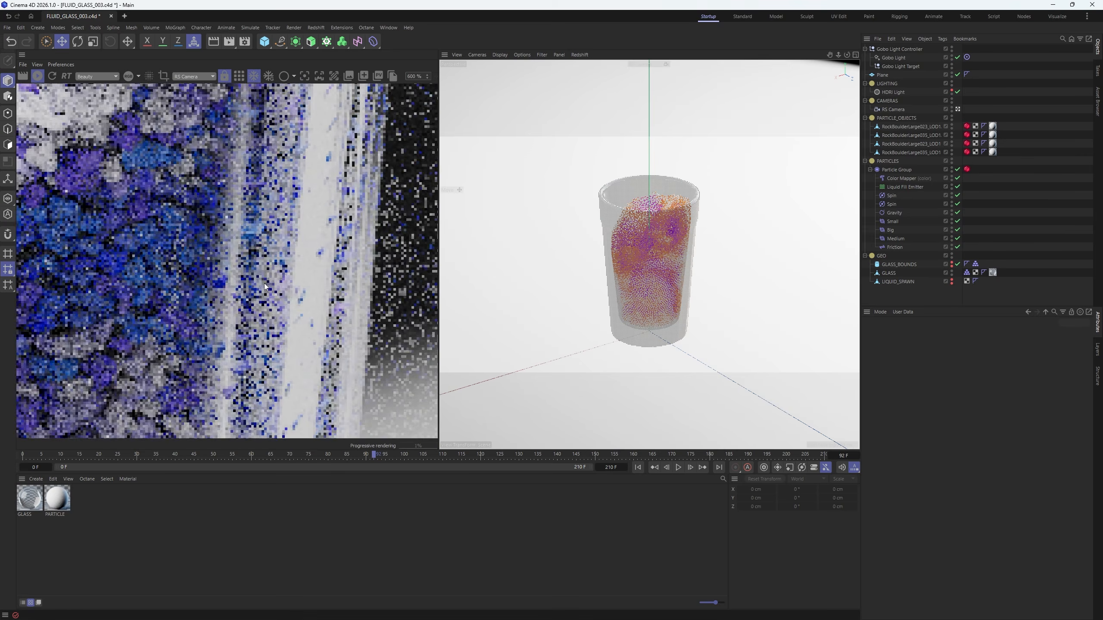
scroll(299, 238, down, 3)
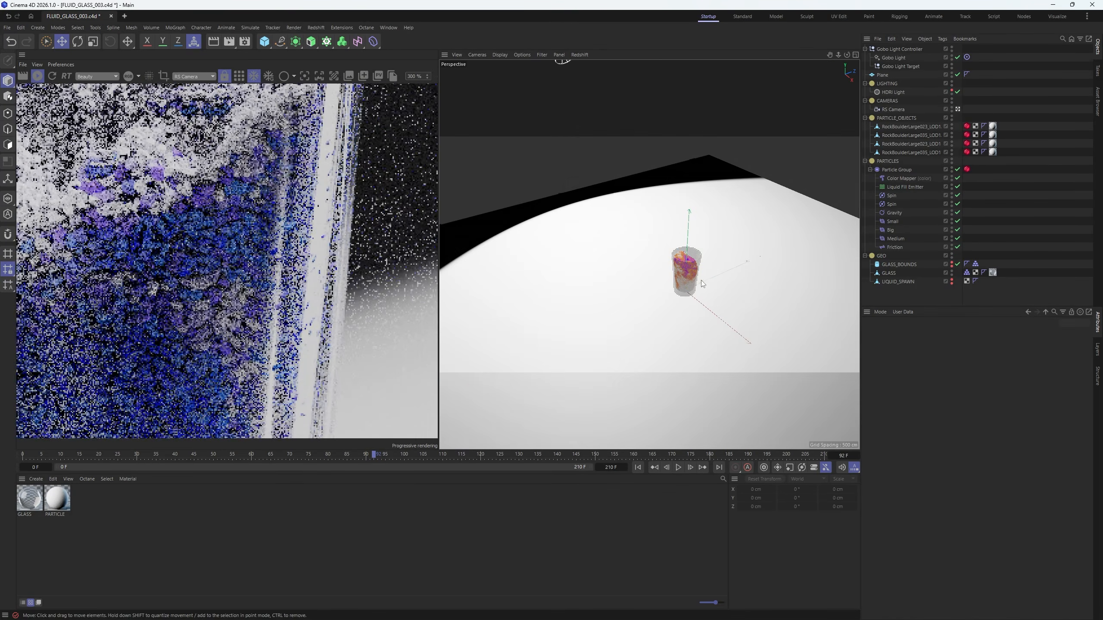
- Duplicate the GLASS object within the GEO group and hide the original
scroll(738, 249, up, 14)
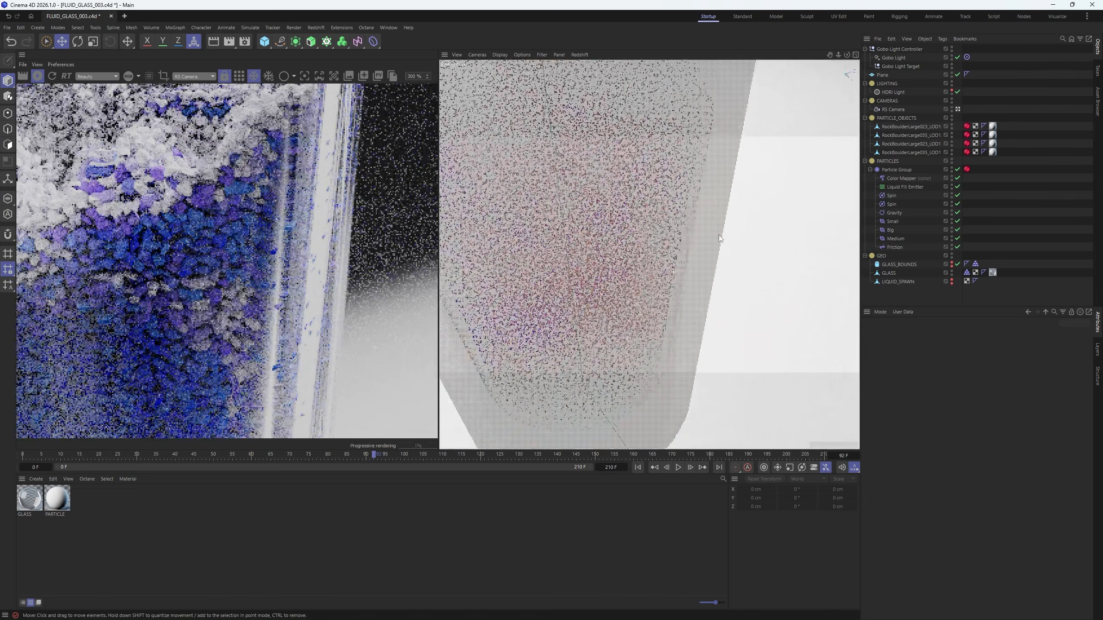
scroll(719, 238, up, 2)
alt+drag(719, 240, 653, 270)
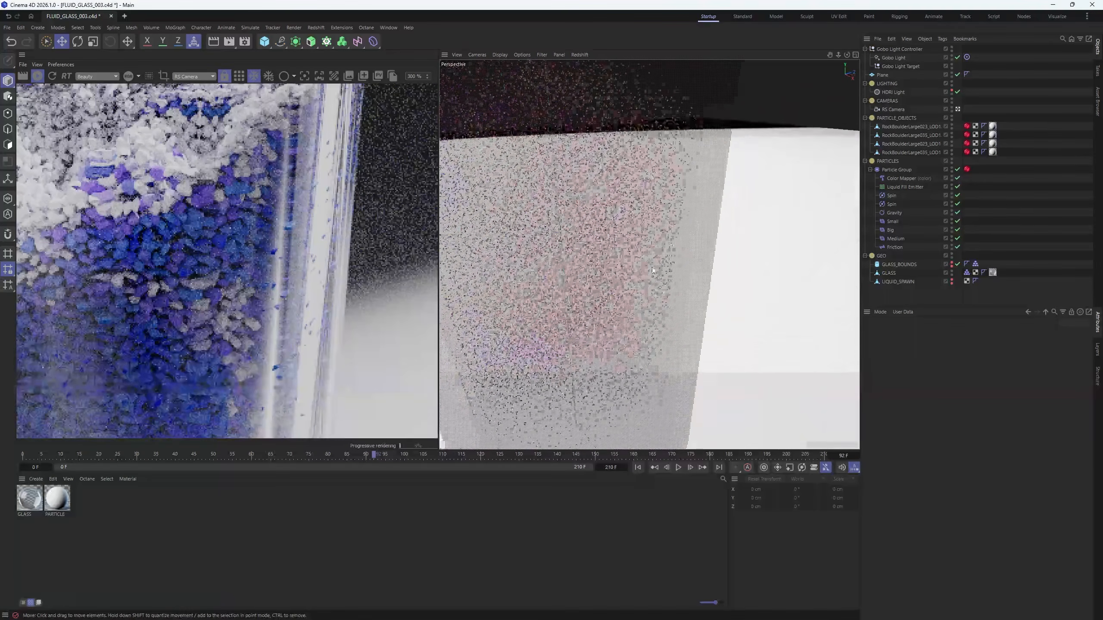
scroll(653, 270, down, 10)
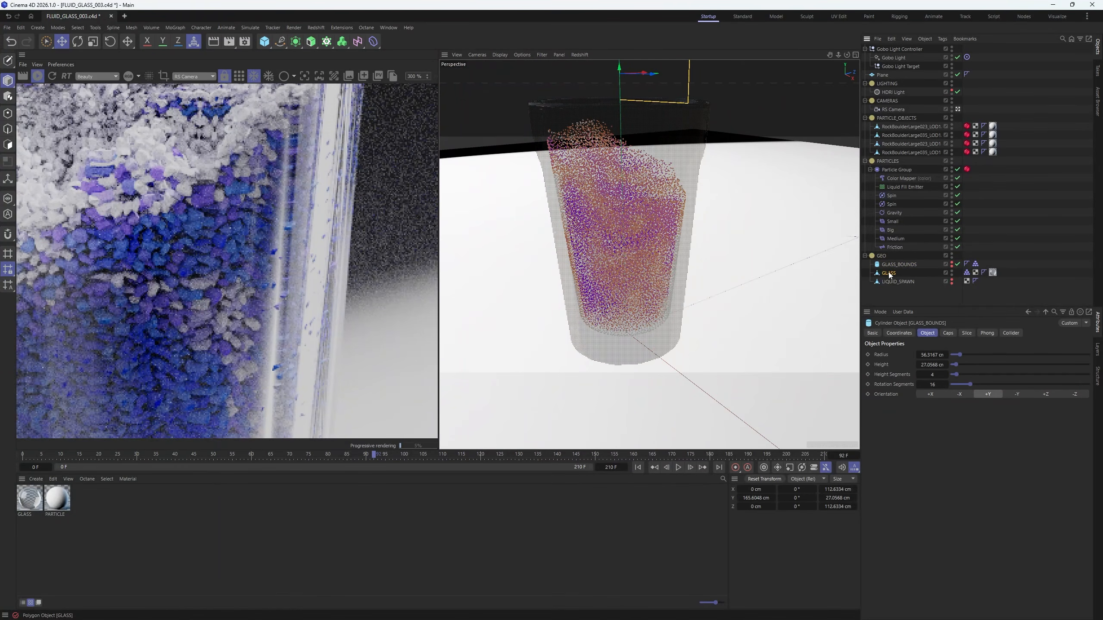
ctrl+drag(885, 278, 954, 276)
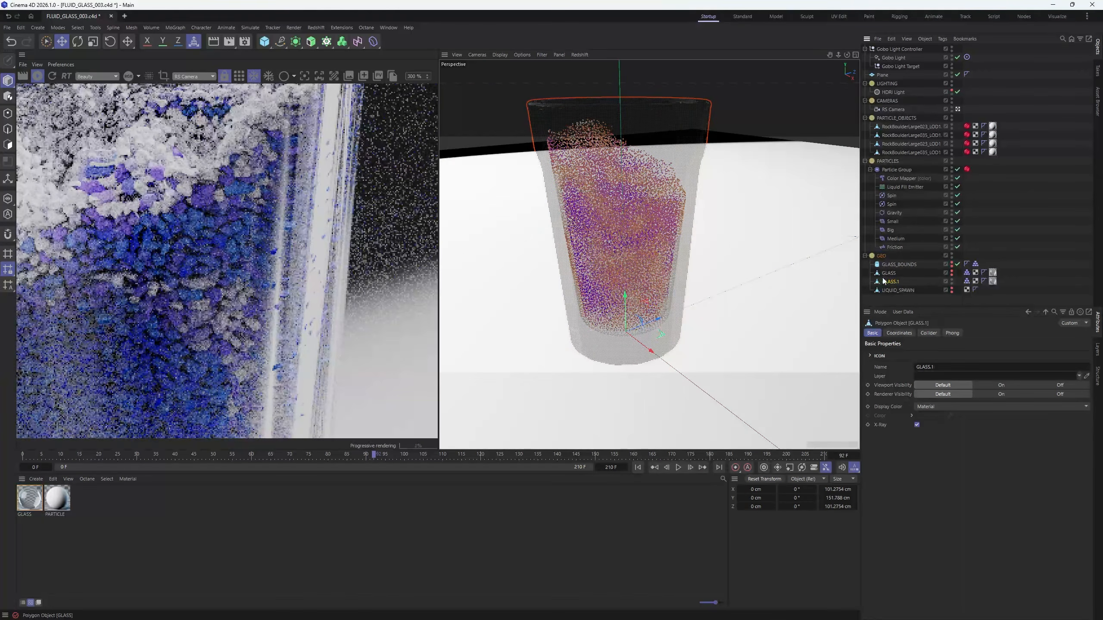
- Scale the copied glass up uniformly to about 103.4 cm wide and 155 cm high, and check it in the render
key(t)
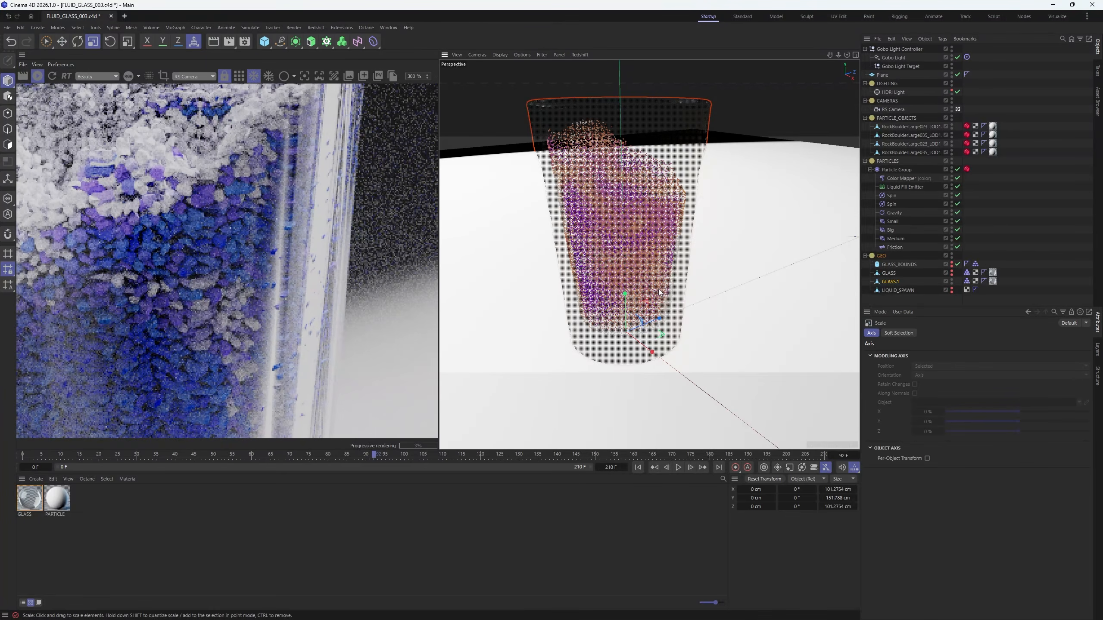
drag(658, 292, 666, 290)
scroll(321, 220, down, 3)
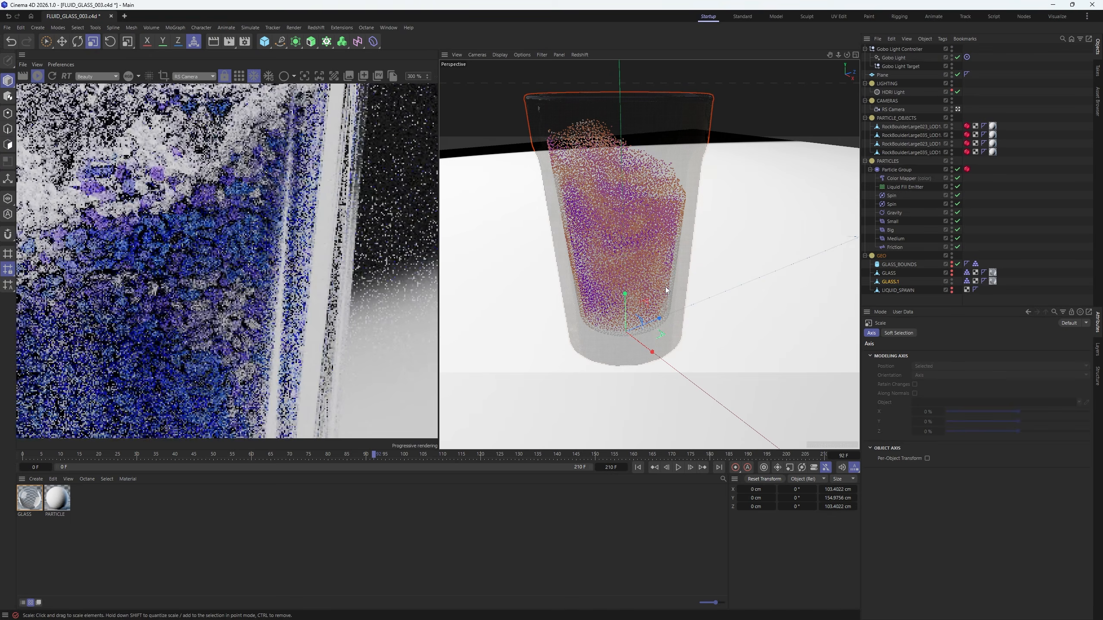
scroll(321, 235, down, 4)
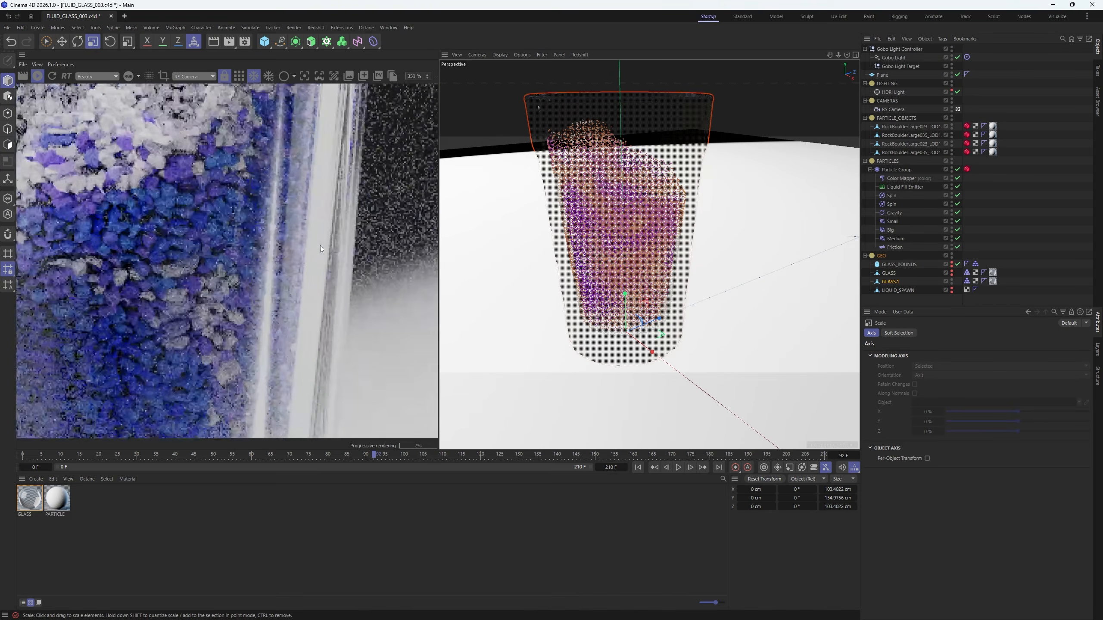
scroll(241, 258, down, 2)
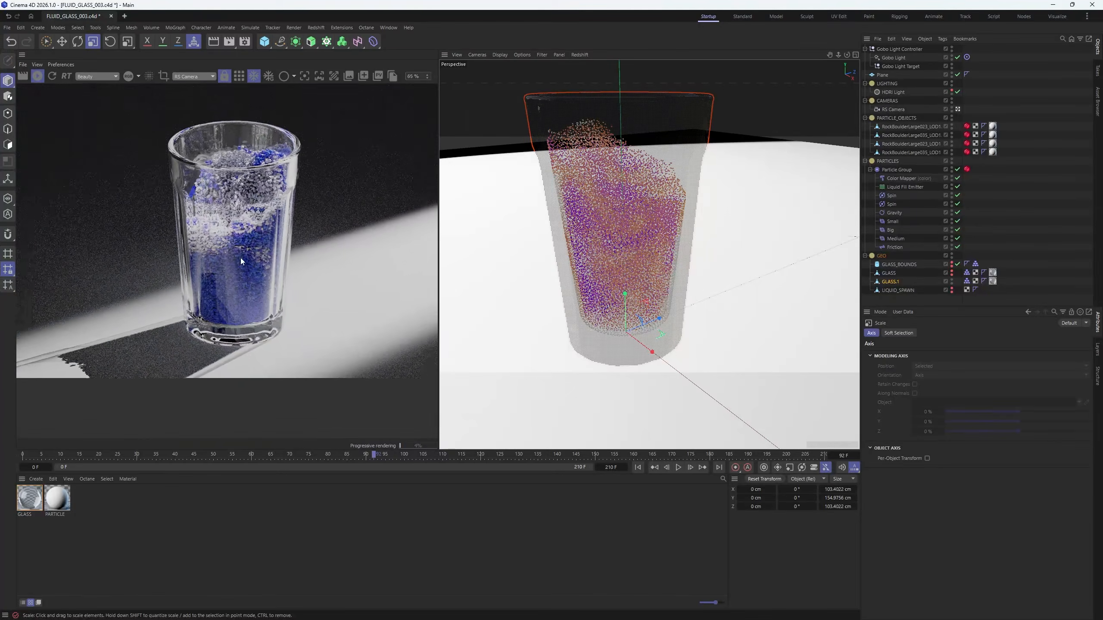
scroll(235, 217, up, 2)
scroll(224, 214, up, 1)
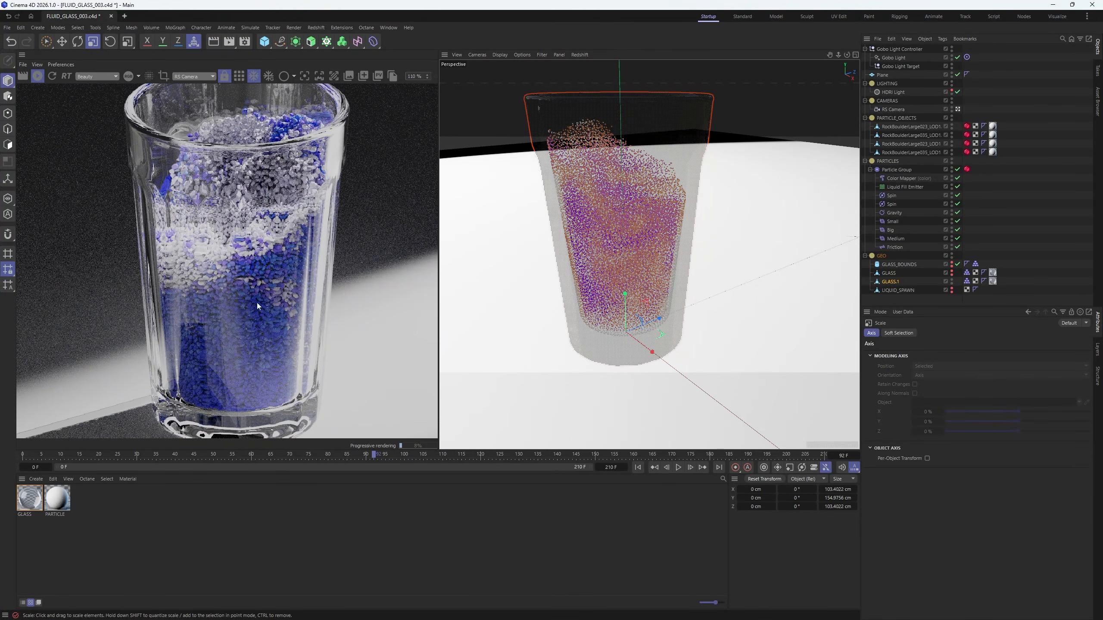
- Scale the first boulder in PARTICLE_OBJECTS down uniformly to about 1.53 × 1.64 × 0.84 cm
click(899, 127)
scroll(543, 302, down, 5)
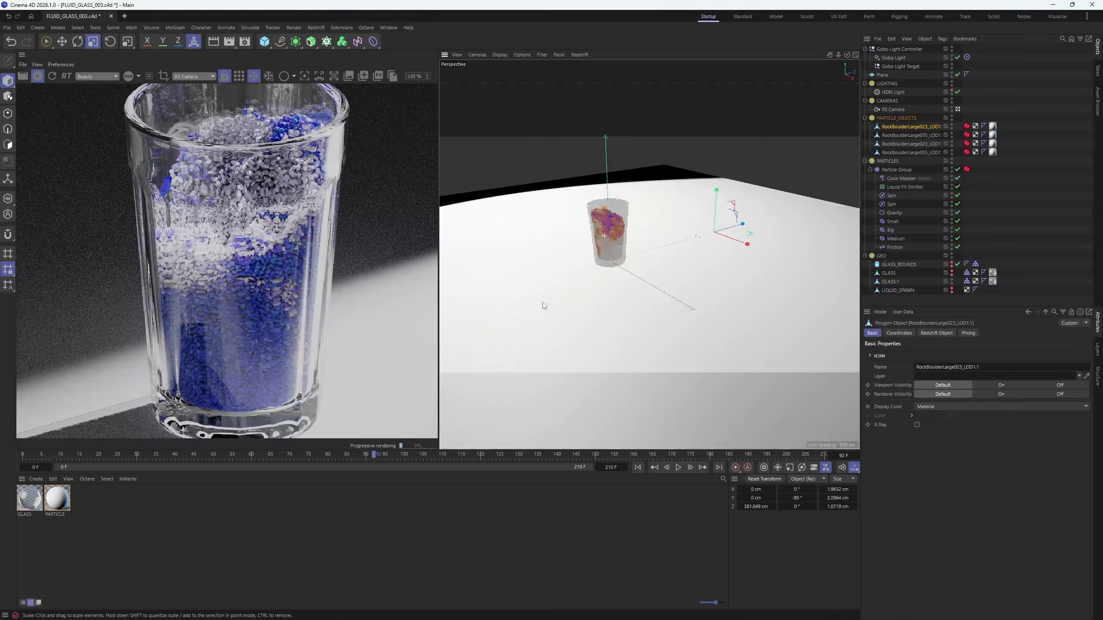
scroll(563, 272, up, 3)
key(o)
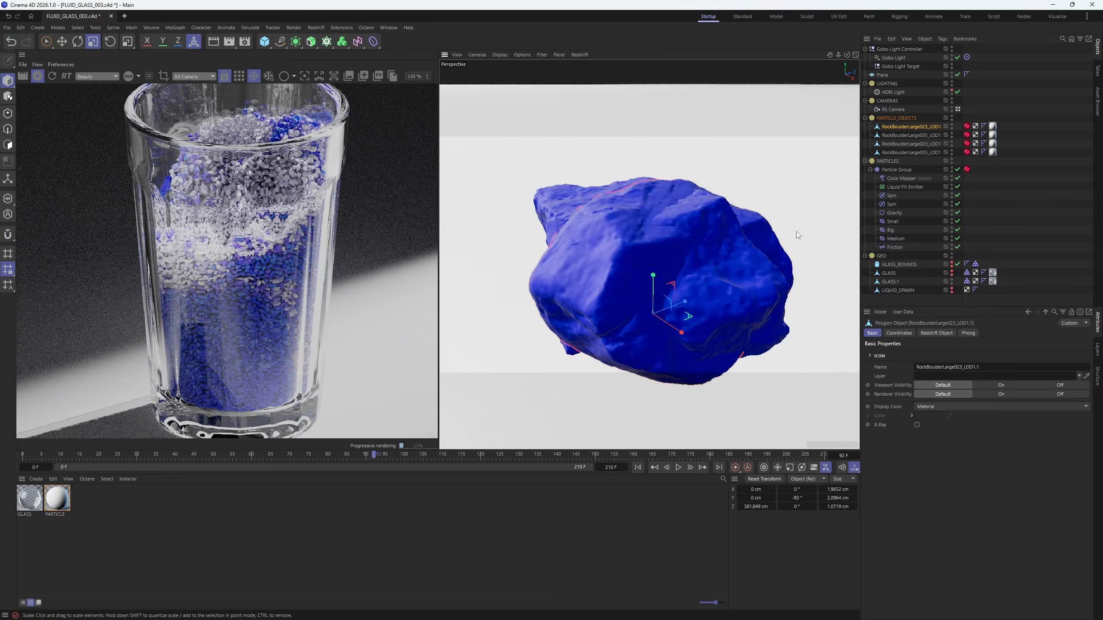
alt+drag(660, 248, 645, 276)
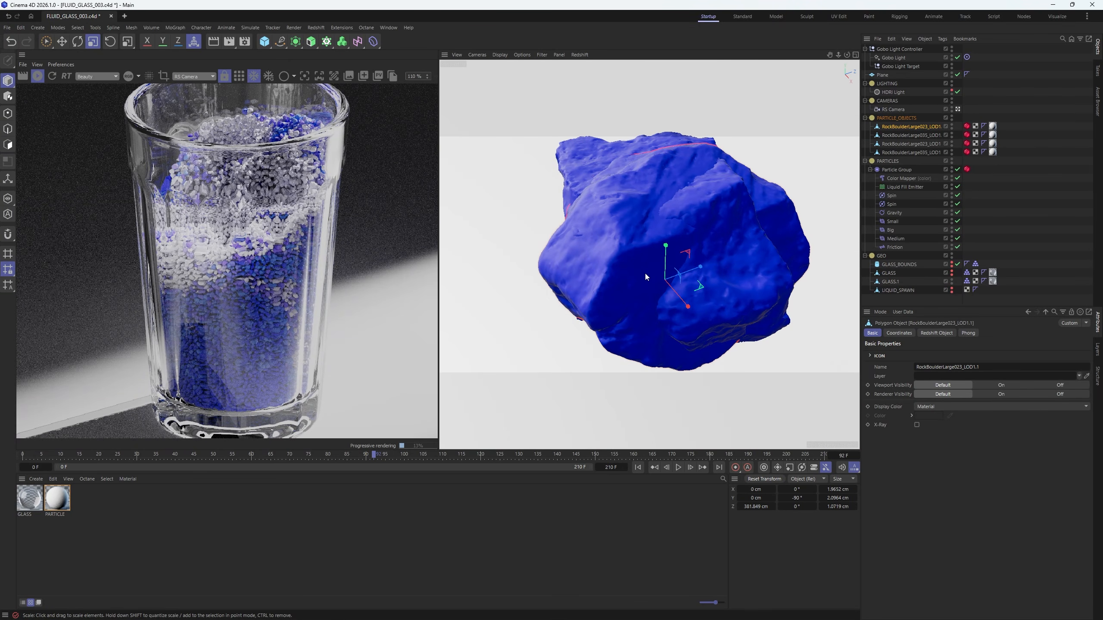
drag(753, 243, 680, 261)
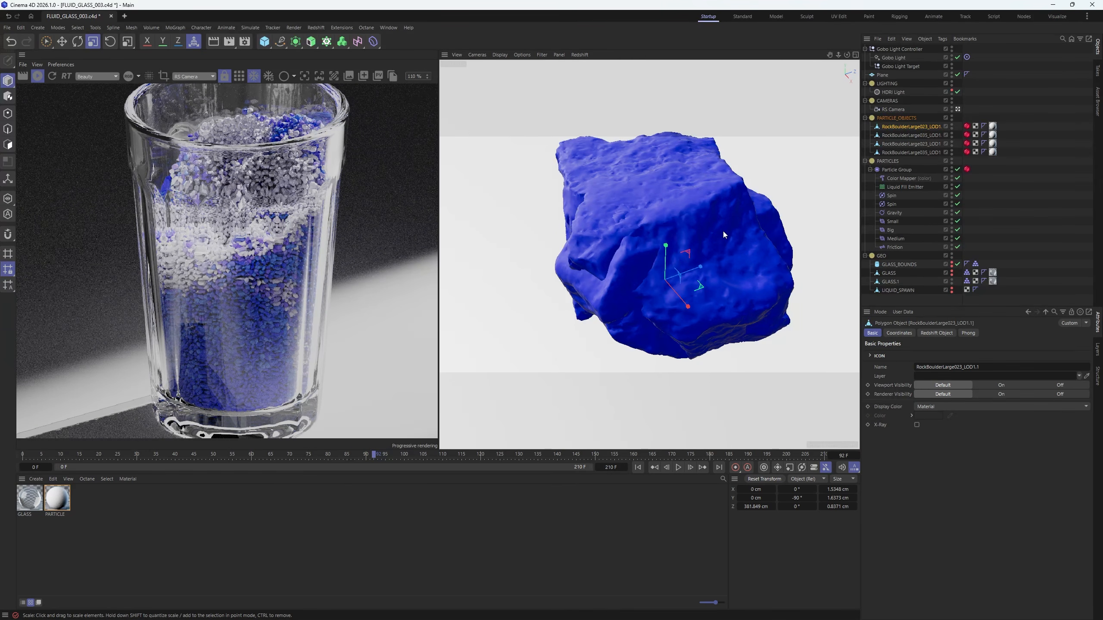
- Scale the second boulder in PARTICLE_OBJECTS uniformly to about 2.43 × 1.94 × 1.20 cm, checking the particles in the render
click(684, 197)
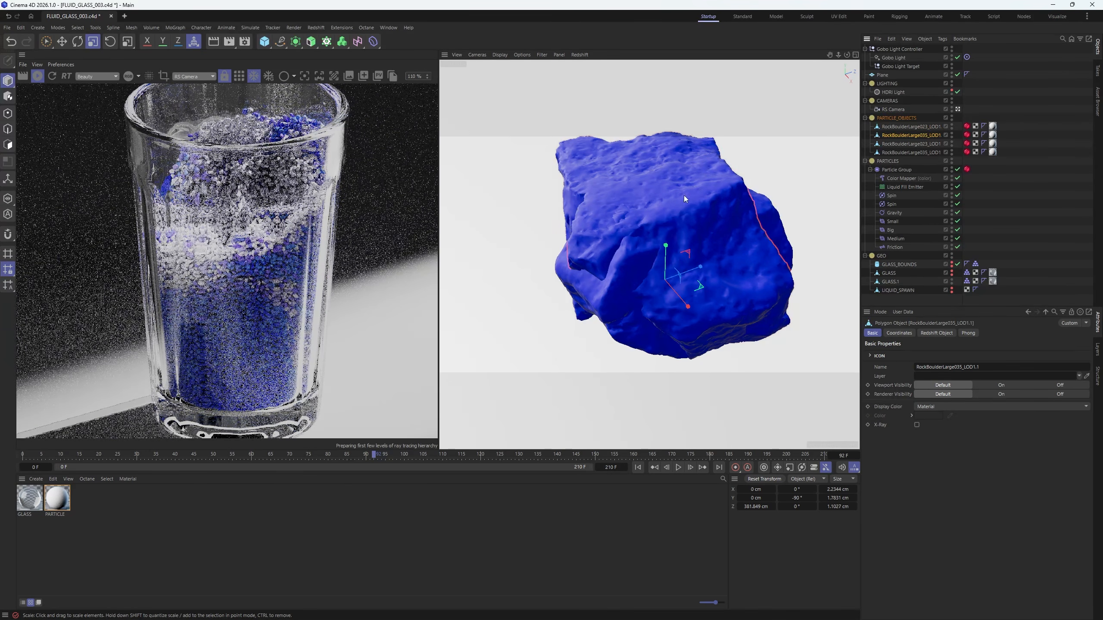
drag(684, 197, 750, 168)
drag(767, 209, 703, 203)
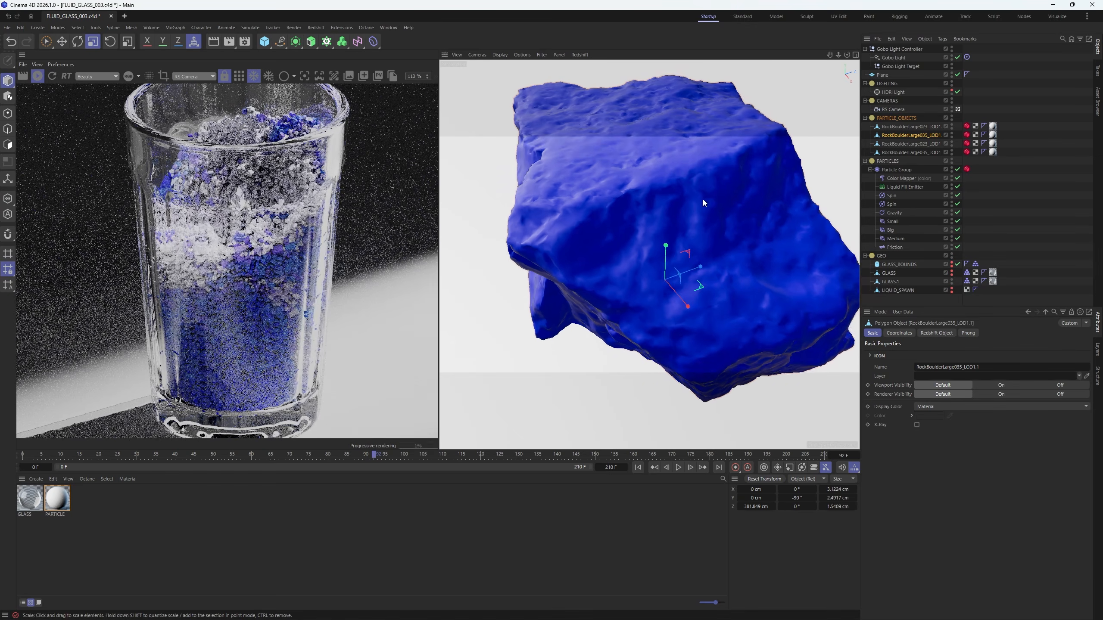
scroll(305, 322, up, 3)
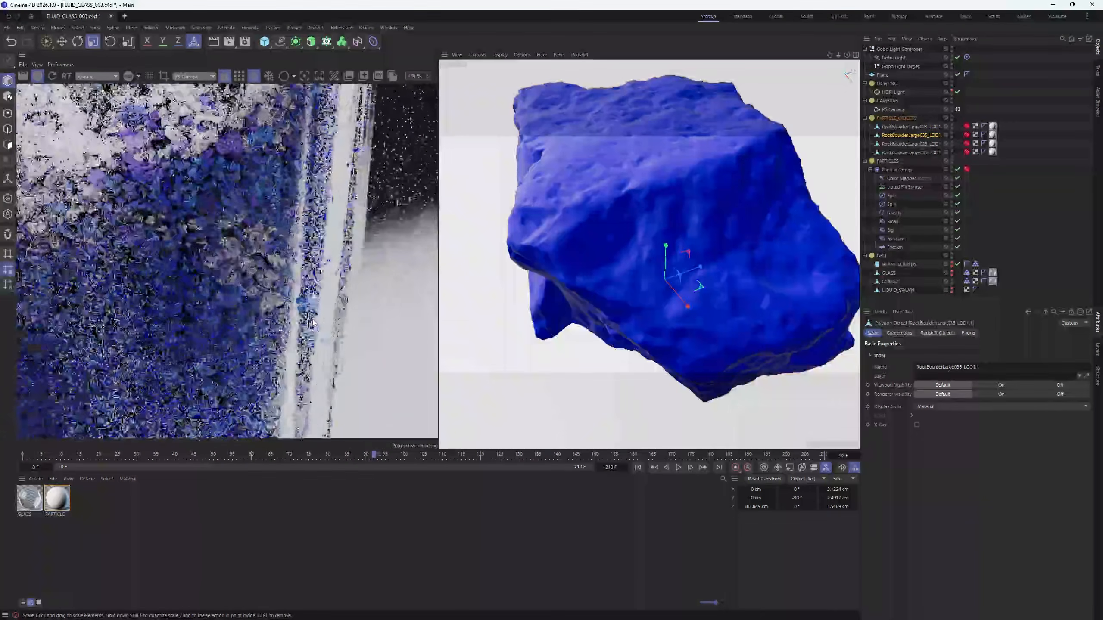
scroll(296, 302, down, 5)
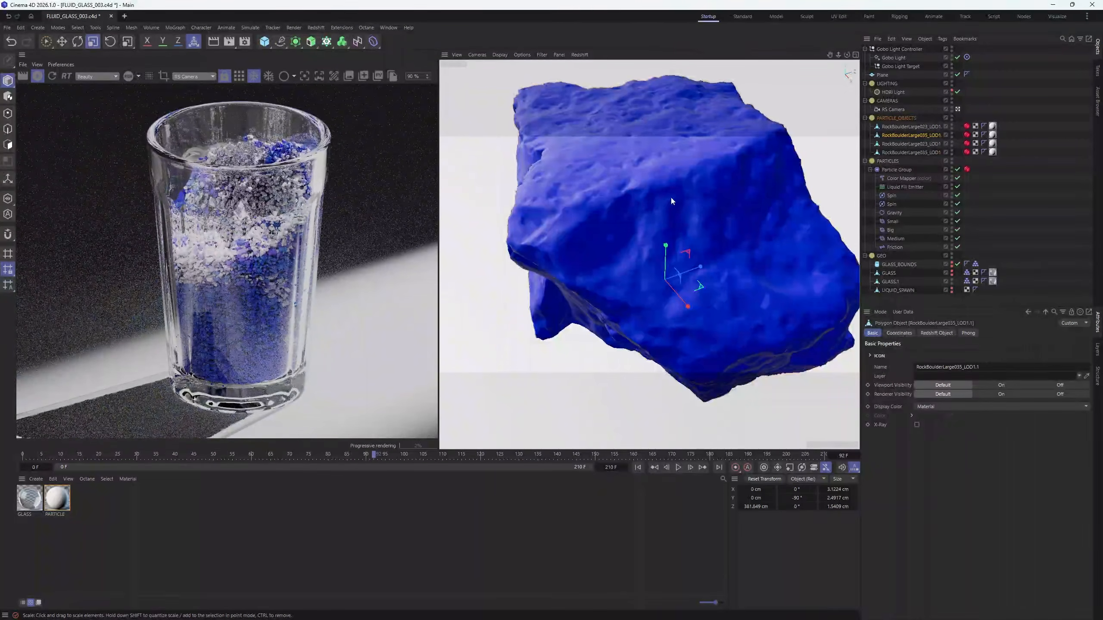
drag(670, 196, 589, 246)
scroll(306, 305, up, 4)
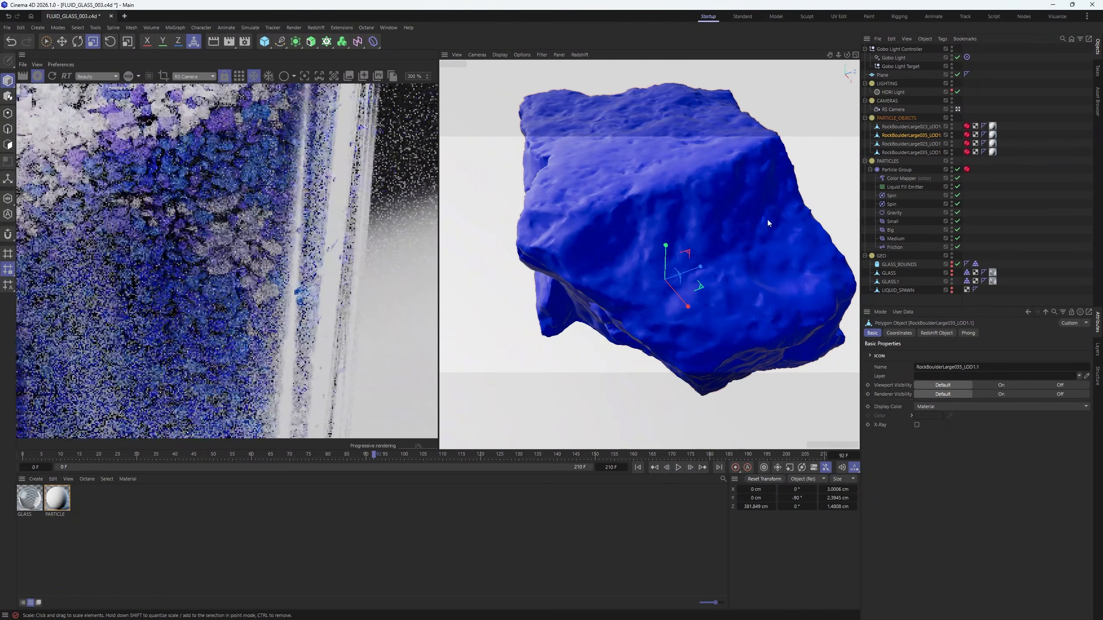
drag(767, 218, 735, 221)
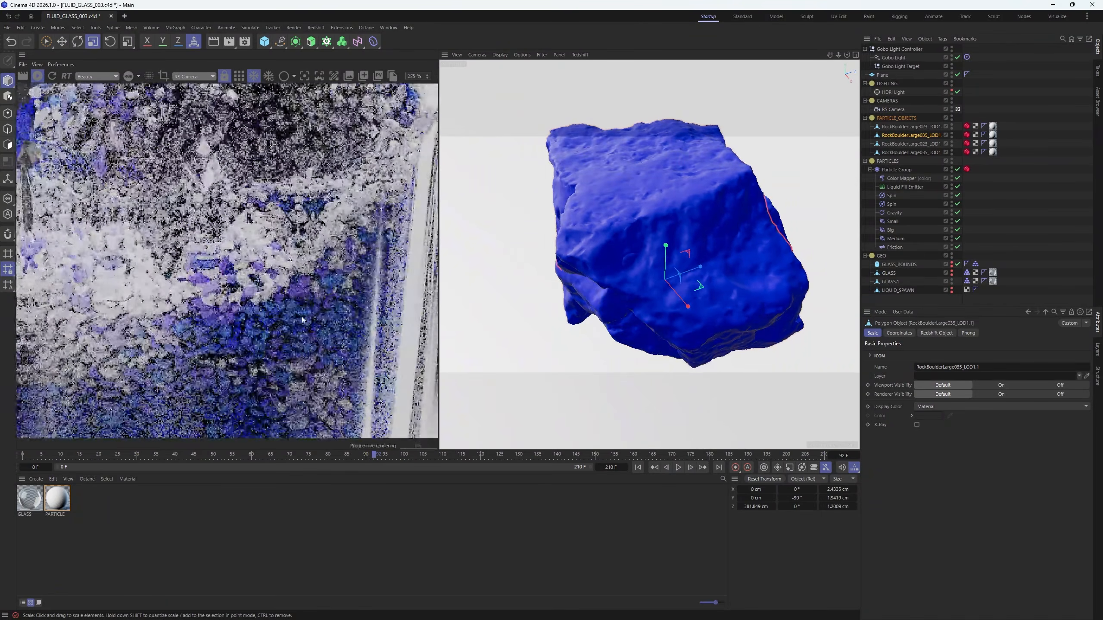
scroll(257, 316, down, 6)
middle_drag(277, 363, 271, 322)
scroll(271, 304, up, 4)
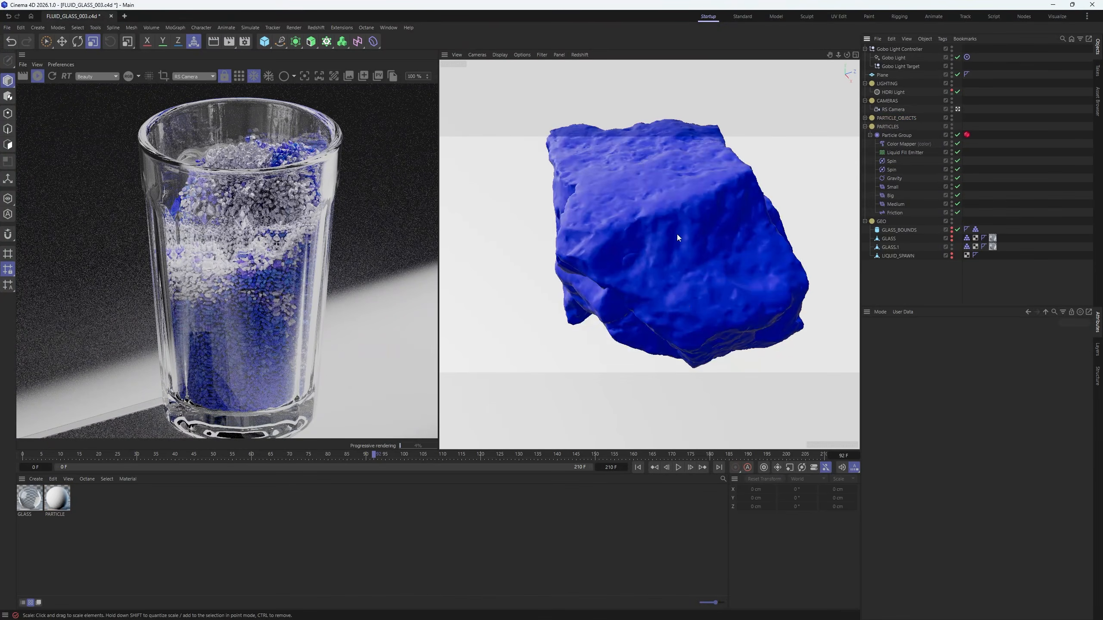
- Add a Redshift area light to the scene and exclude the Plane from its illumination
alt+right_drag(658, 209, 550, 91)
alt+middle_drag(551, 90, 593, 133)
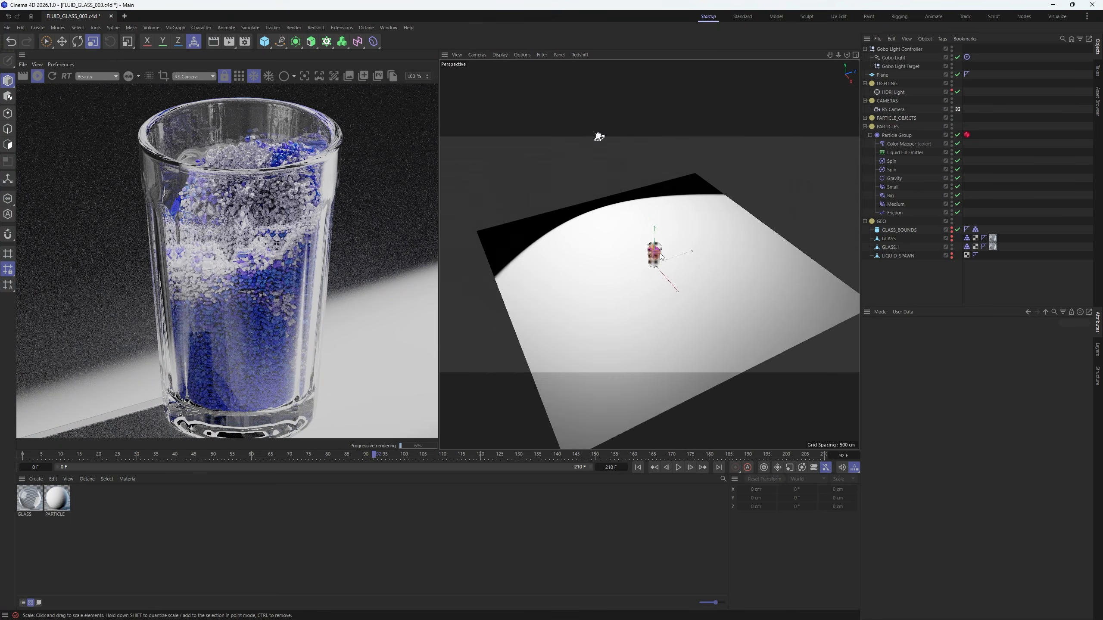
alt+right_drag(594, 132, 679, 224)
scroll(238, 251, down, 4)
scroll(238, 253, down, 3)
scroll(220, 244, up, 4)
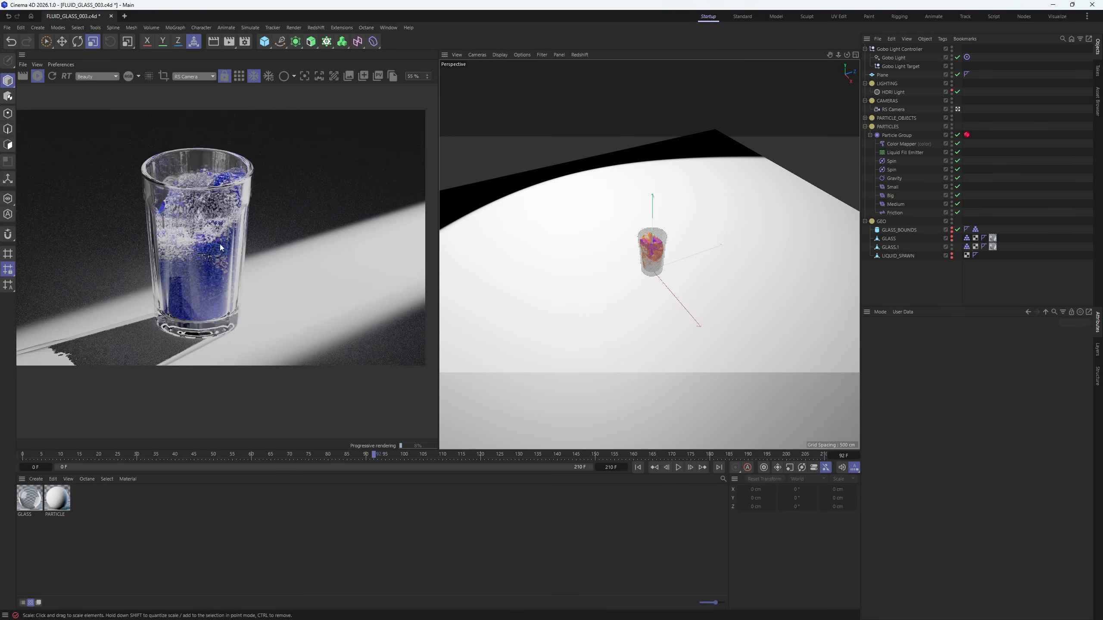
click(314, 27)
mouse_move(332, 54)
click(395, 87)
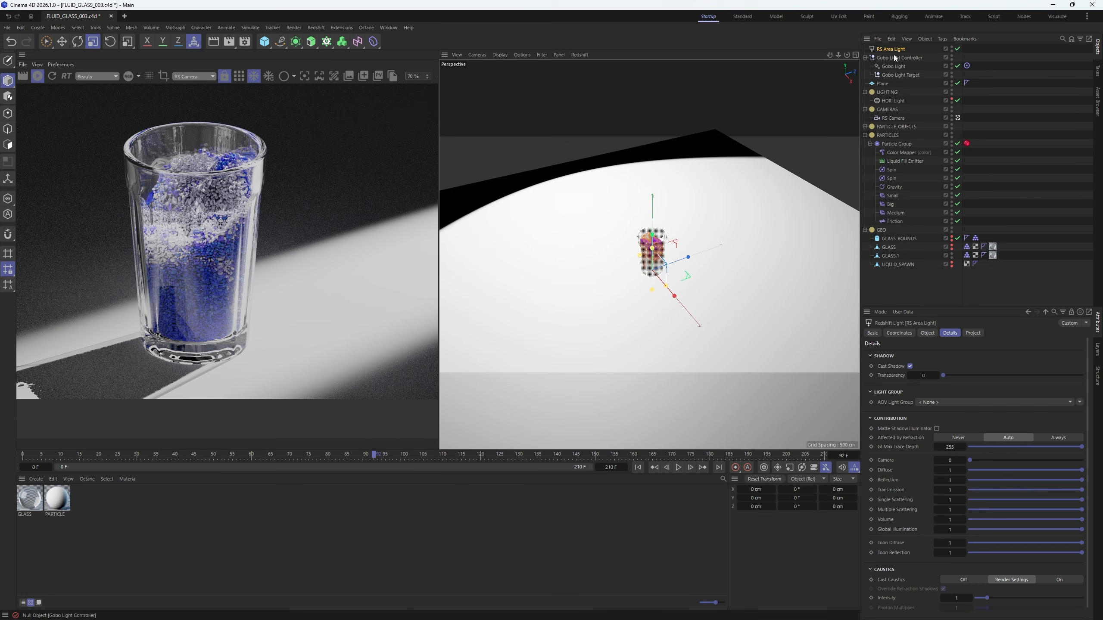
click(972, 333)
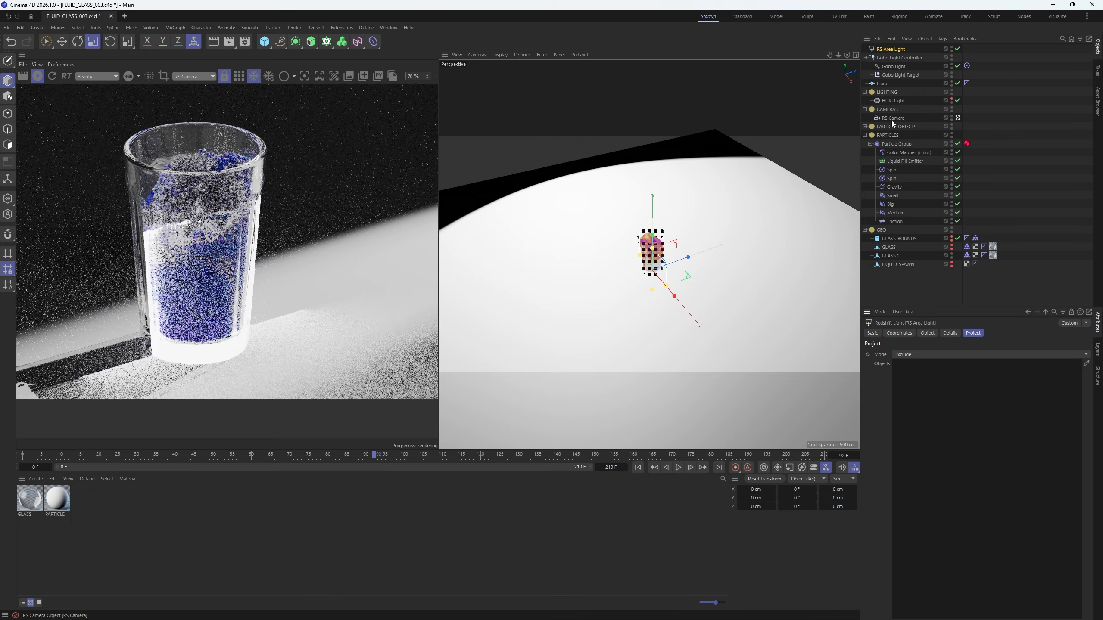
drag(886, 83, 949, 398)
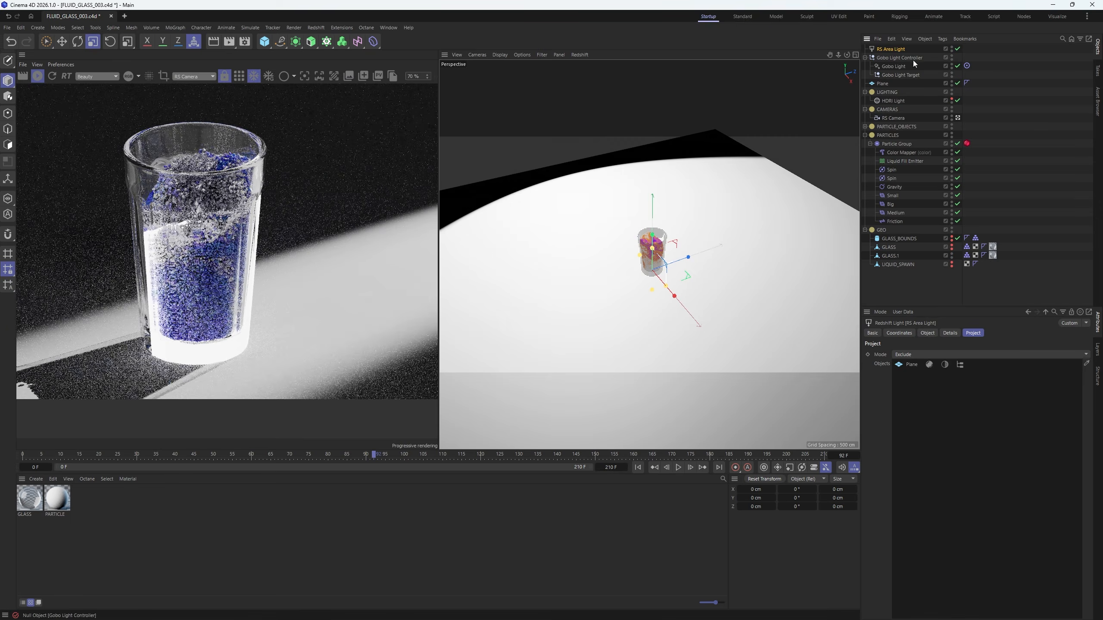
- Give the area light a Target tag aimed at Gobo Light Target
right_click(891, 47)
mouse_move(977, 65)
click(1044, 99)
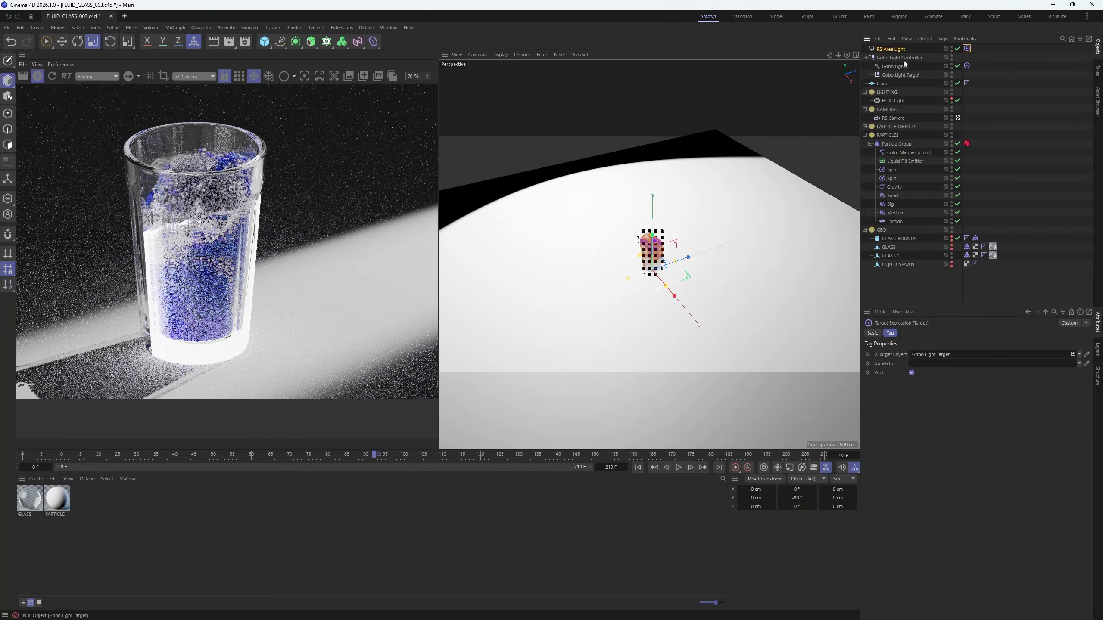
- Disable the HDRI Light and move the area light above the glass to about X -109, Y 186, Z -31 cm
click(890, 49)
drag(663, 282, 639, 158)
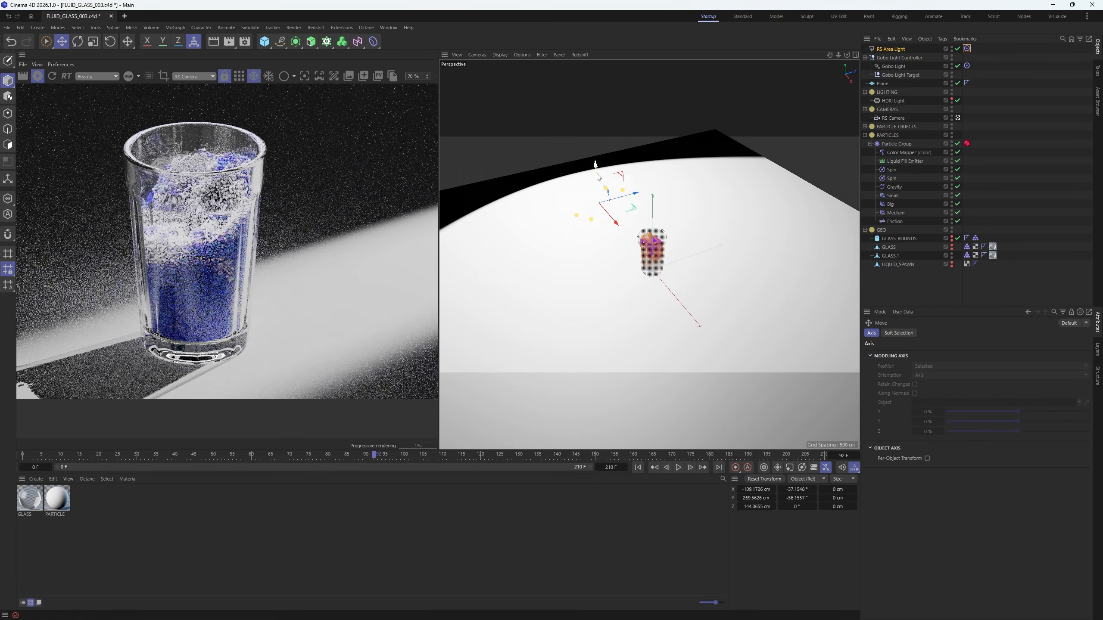
drag(596, 168, 598, 191)
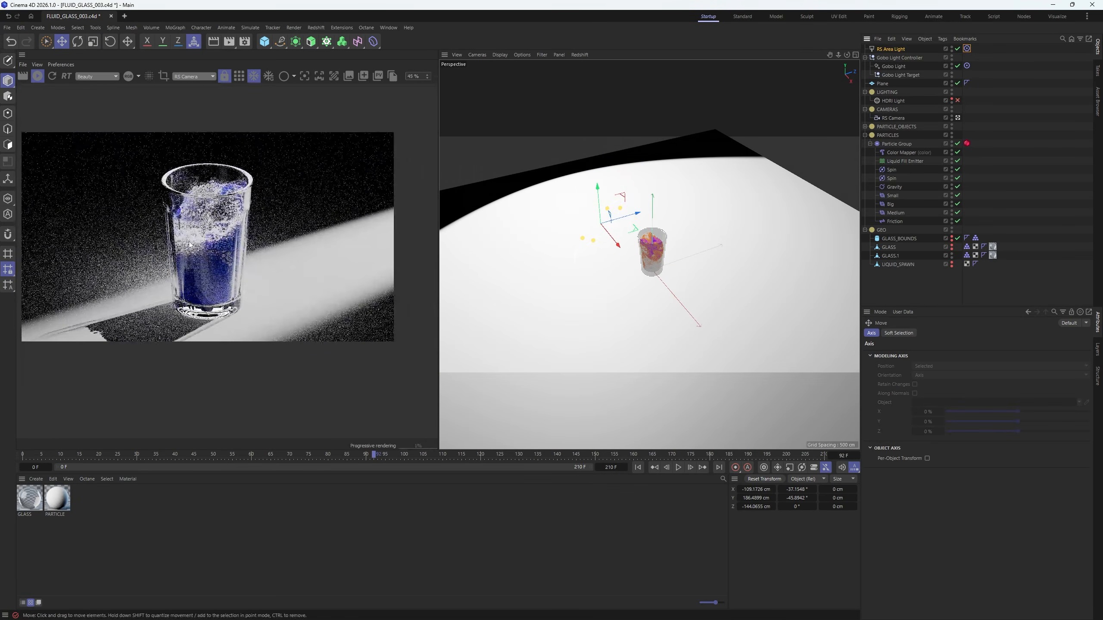
drag(631, 217, 660, 208)
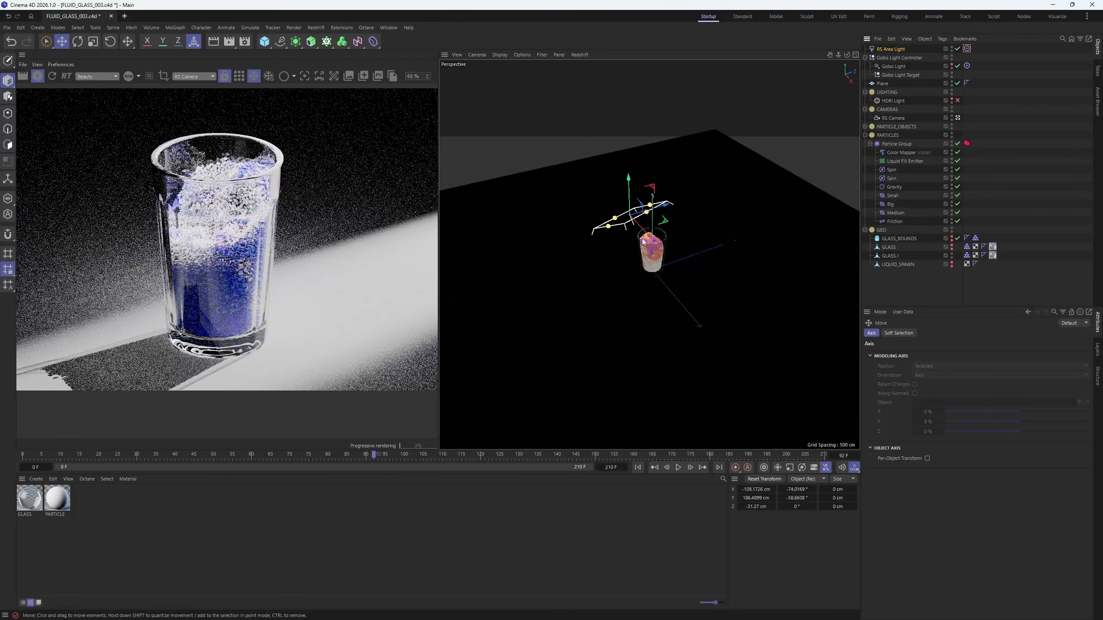
- Move the RS Area Light away from the glass to about X -165, Y 111, Z 5 cm
scroll(650, 237, up, 2)
mouse_move(650, 237)
alt+mouse_down()
mouse_move(650, 212)
mouse_move(650, 226)
mouse_move(643, 219)
alt+mouse_up()
click(890, 48)
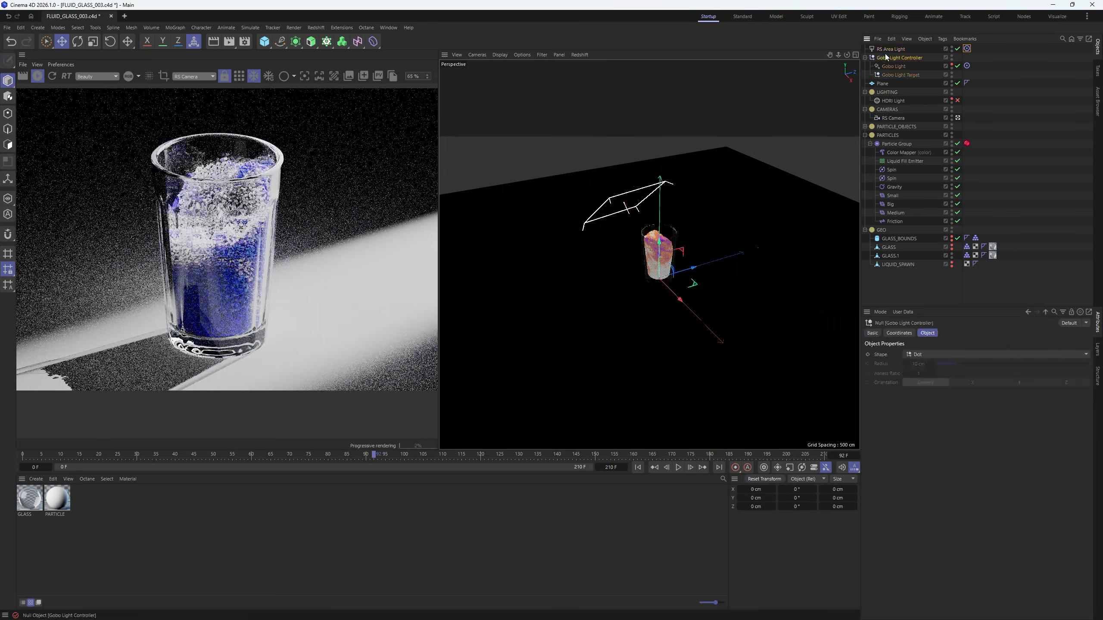
click(927, 333)
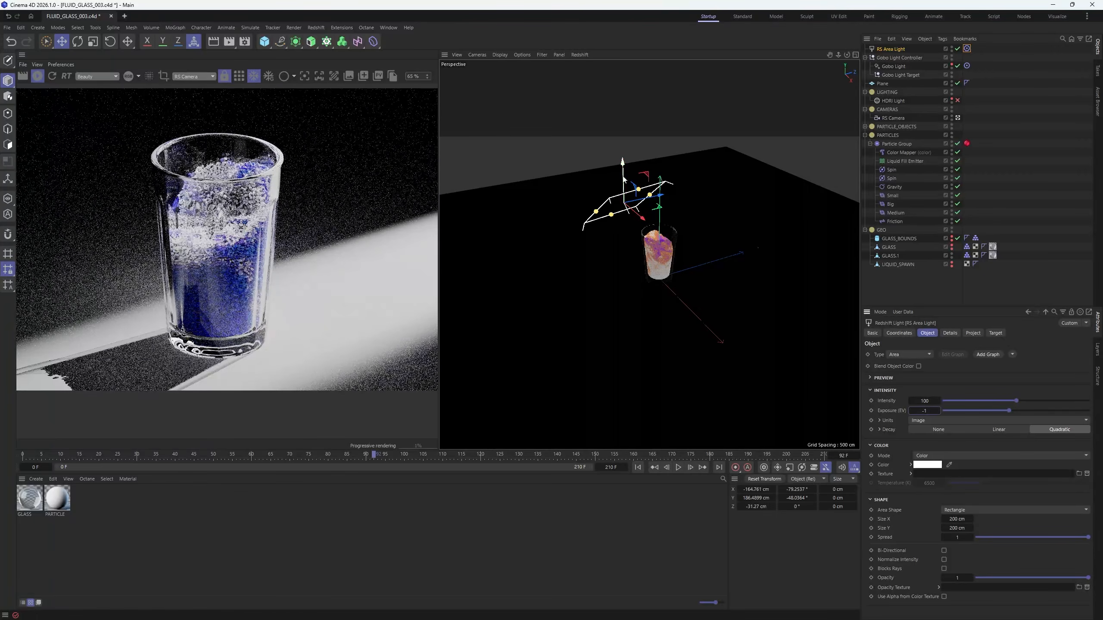
drag(639, 201, 493, 271)
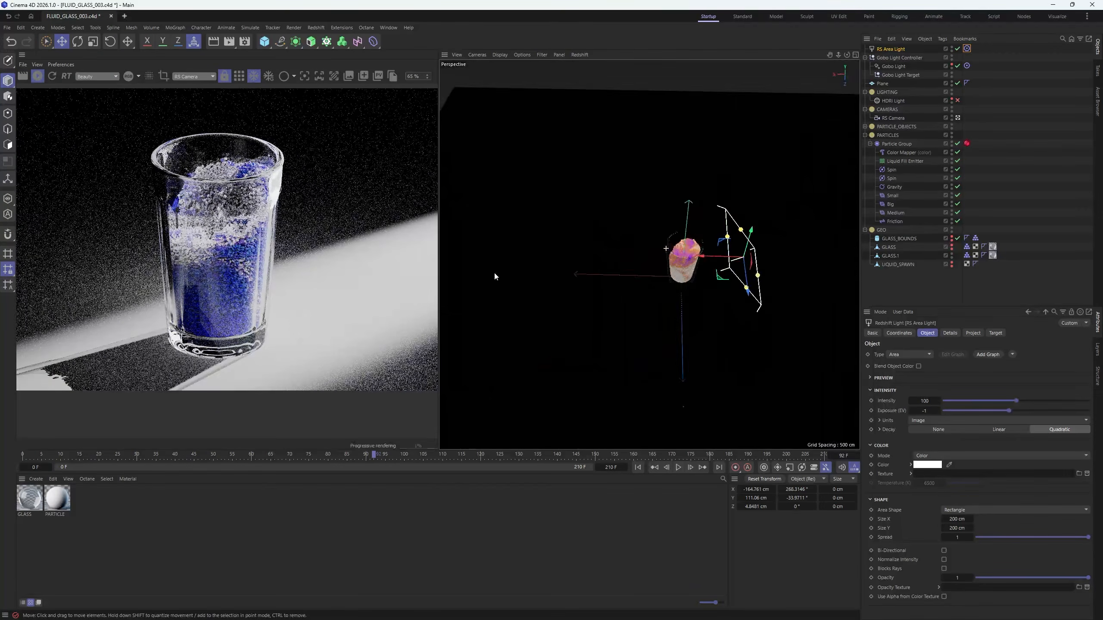
- Reposition the area light to about X -107, Y 120, Z -184 cm, trying a lower exposure and undoing it
alt+drag(625, 287, 691, 232)
key(ctrl+shift+z)
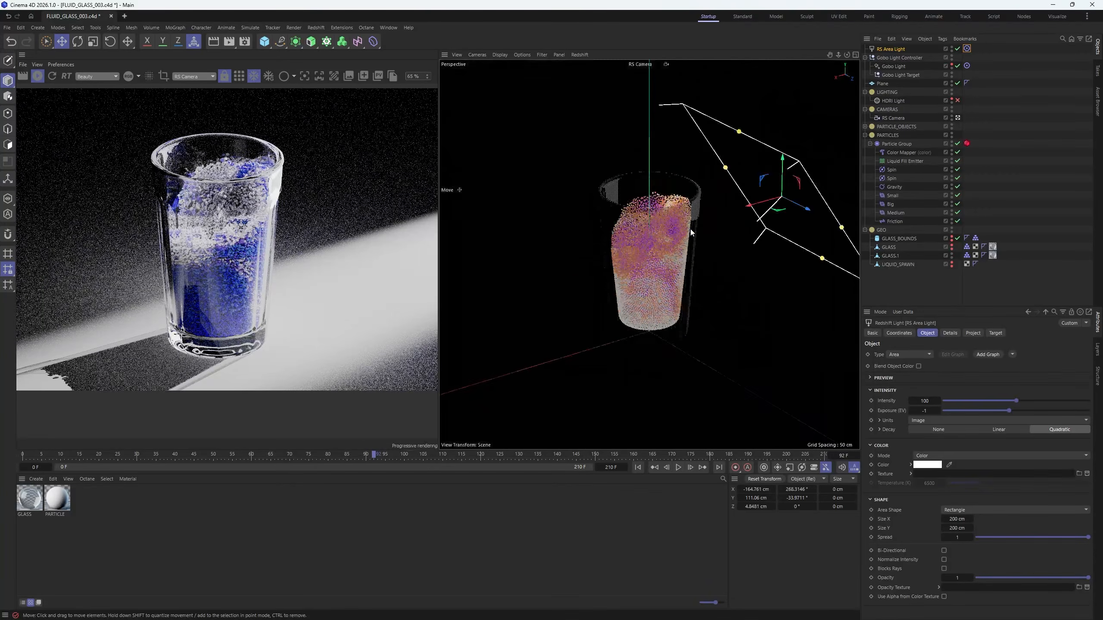
key(ctrl+shift+z)
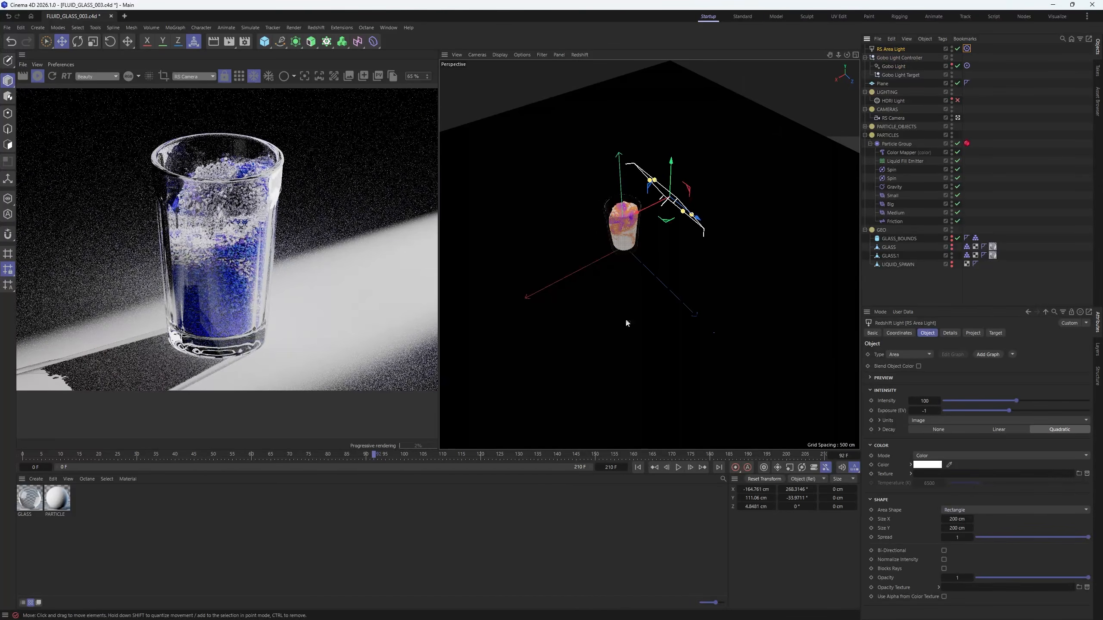
alt+drag(626, 323, 599, 189)
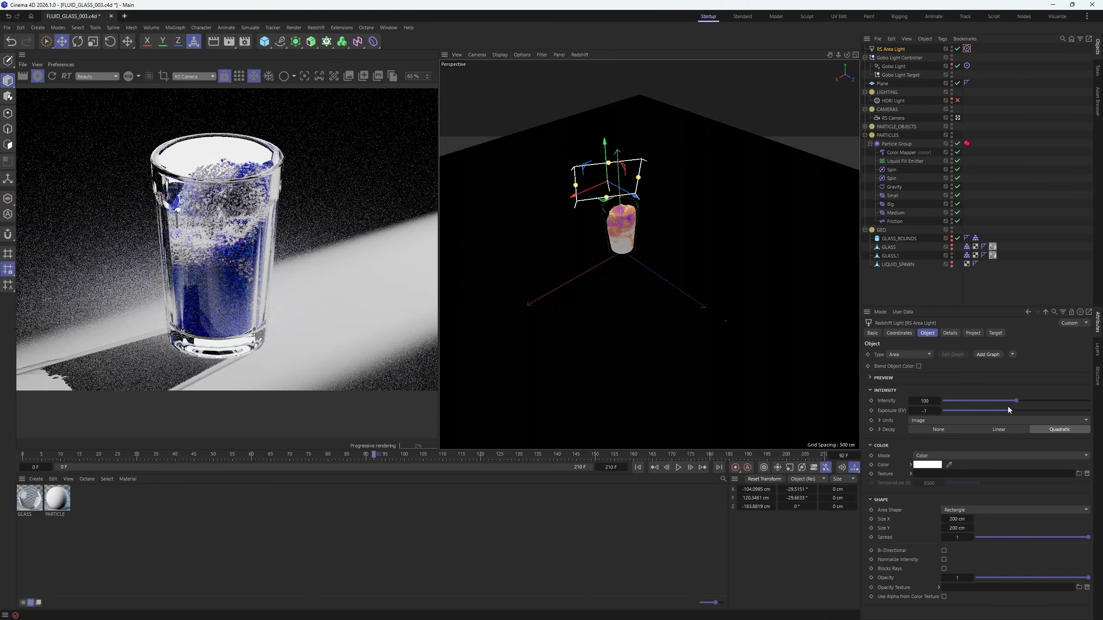
drag(1009, 409, 966, 410)
key(ctrl+z)
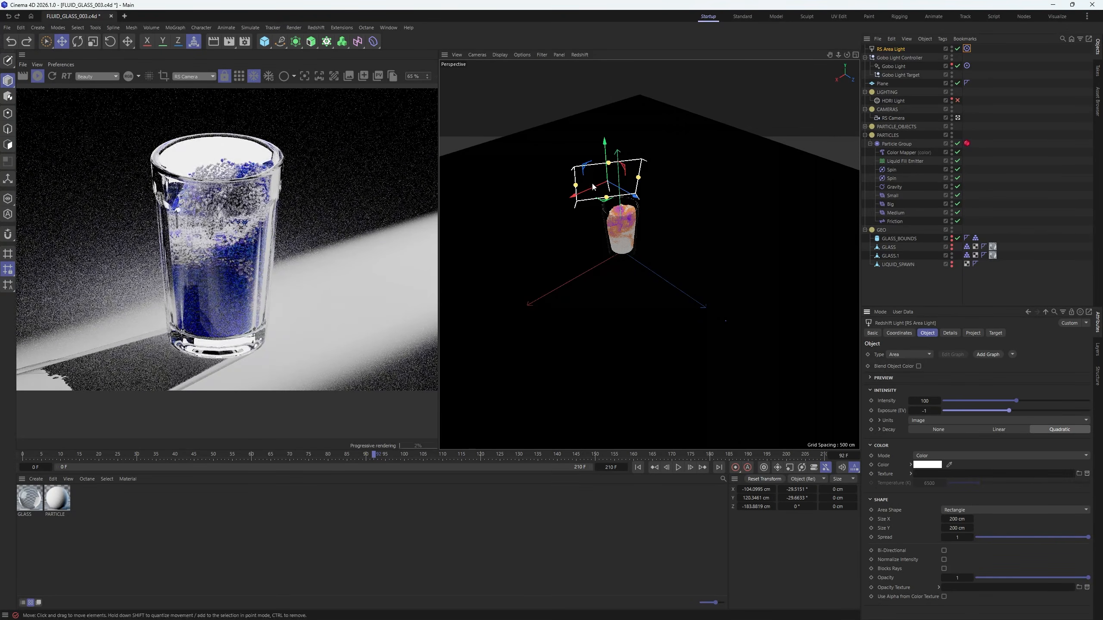
drag(593, 186, 582, 192)
key(ctrl+z)
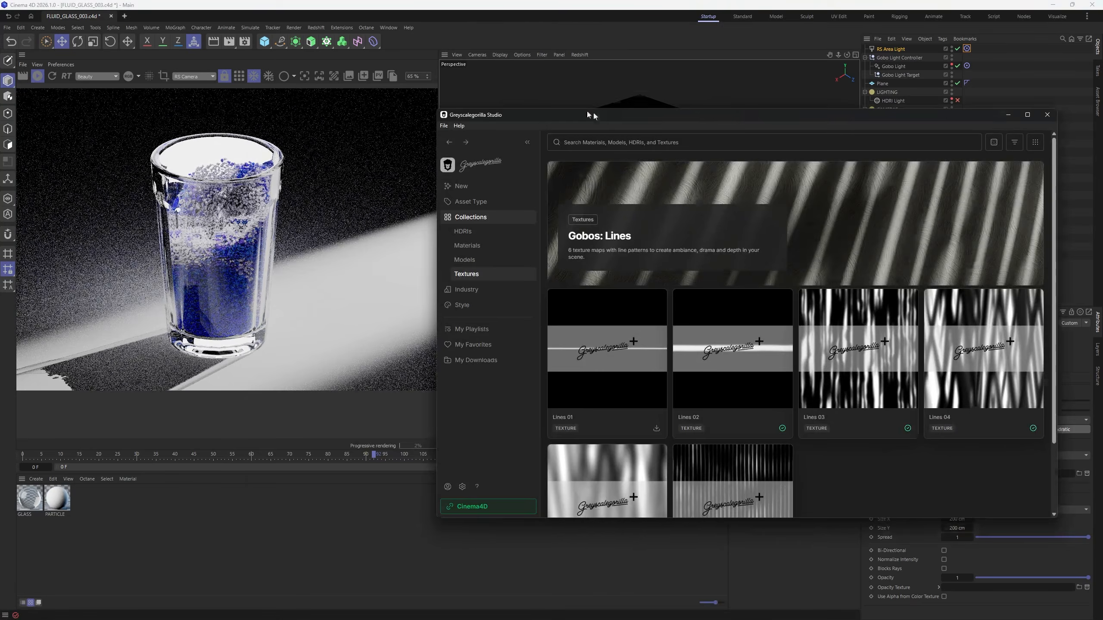
- Switch to Greyscalegorilla Studio and open the Area Light Maps HDRIs collection among the texture collections
drag(589, 115, 414, 83)
click(305, 246)
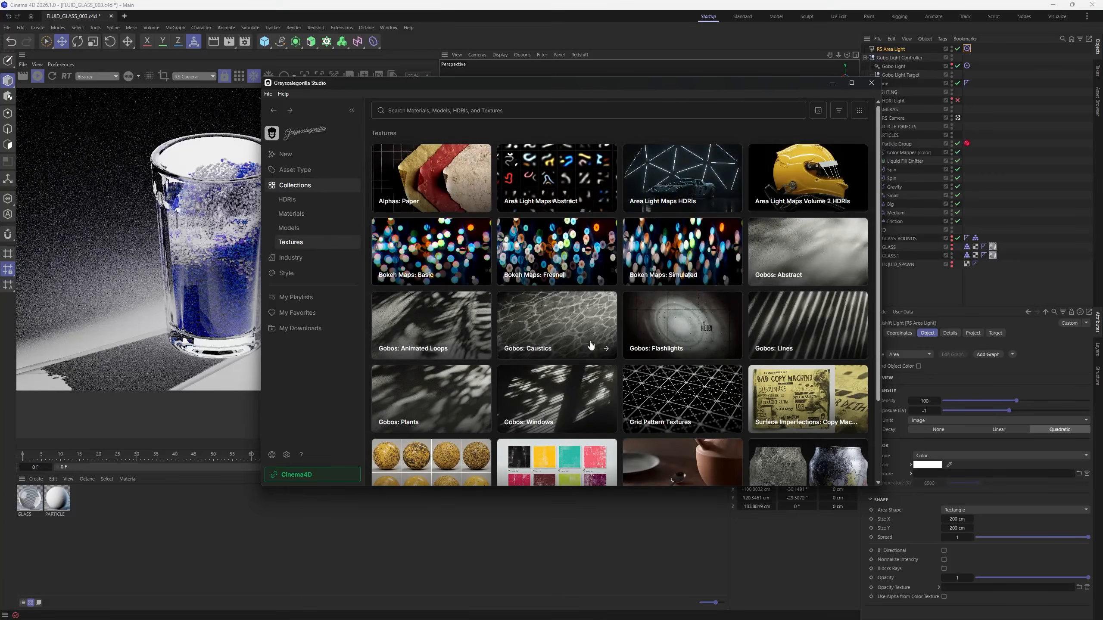
scroll(657, 290, down, 1)
scroll(657, 289, down, 2)
scroll(630, 185, up, 3)
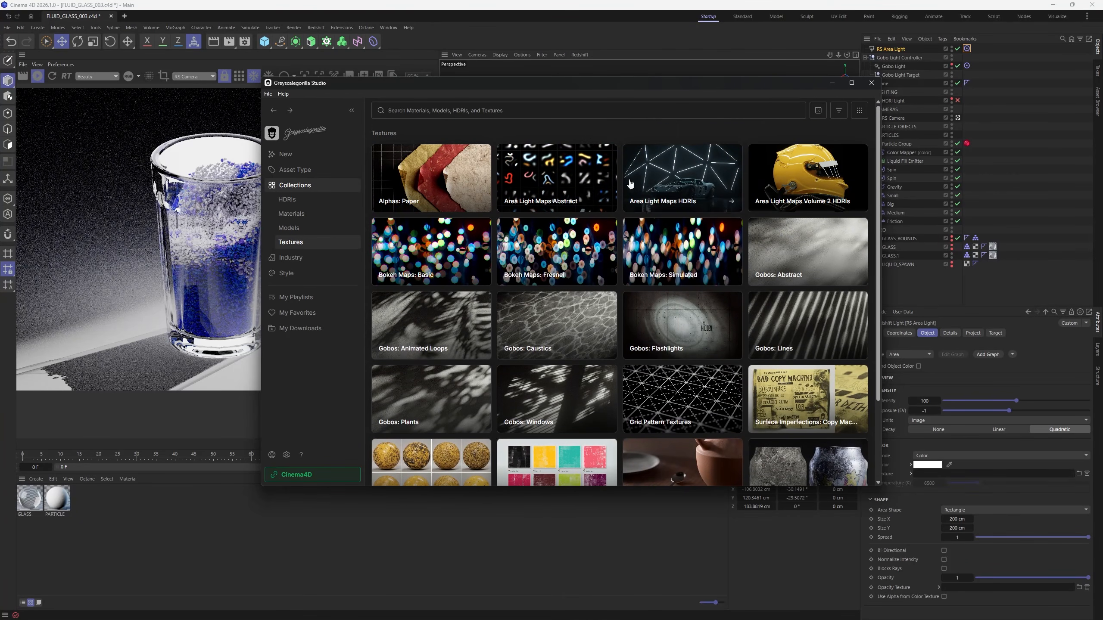
click(680, 170)
- Download the SpotLight Gradient Center map and assign it as the area light's color texture in Cinema 4D
scroll(582, 292, down, 5)
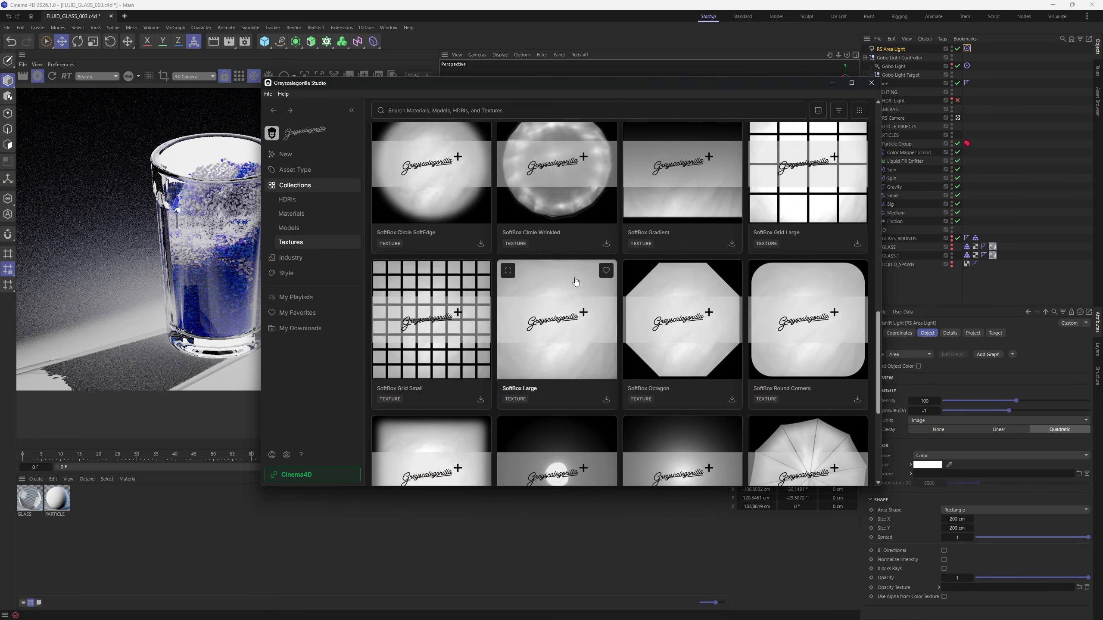
scroll(575, 281, down, 5)
scroll(681, 296, up, 1)
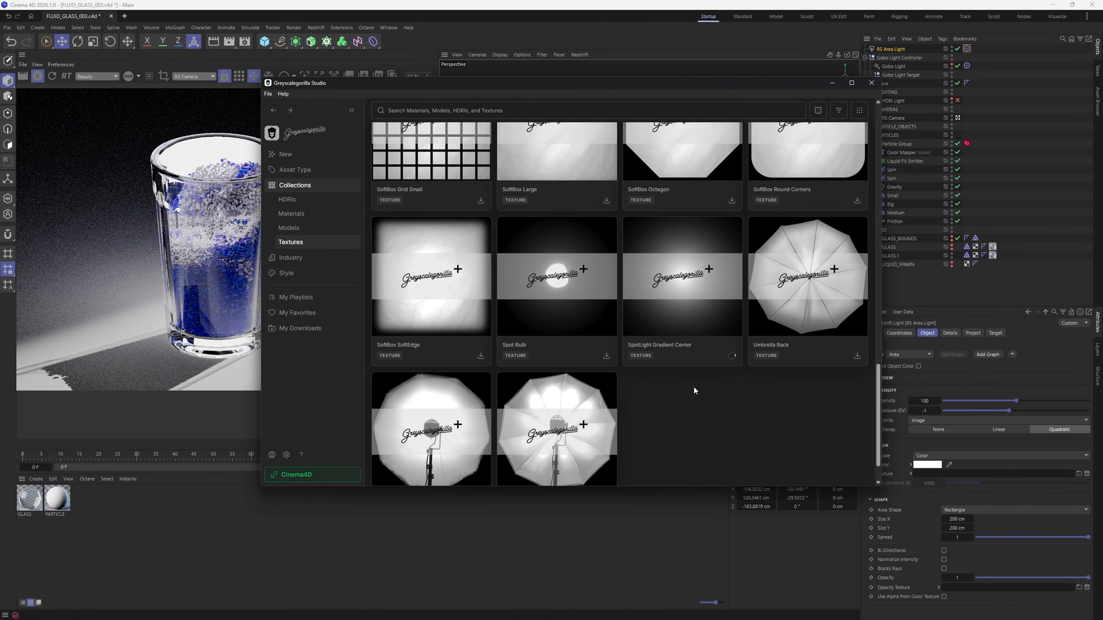
scroll(694, 387, up, 10)
scroll(644, 351, up, 8)
drag(684, 231, 938, 475)
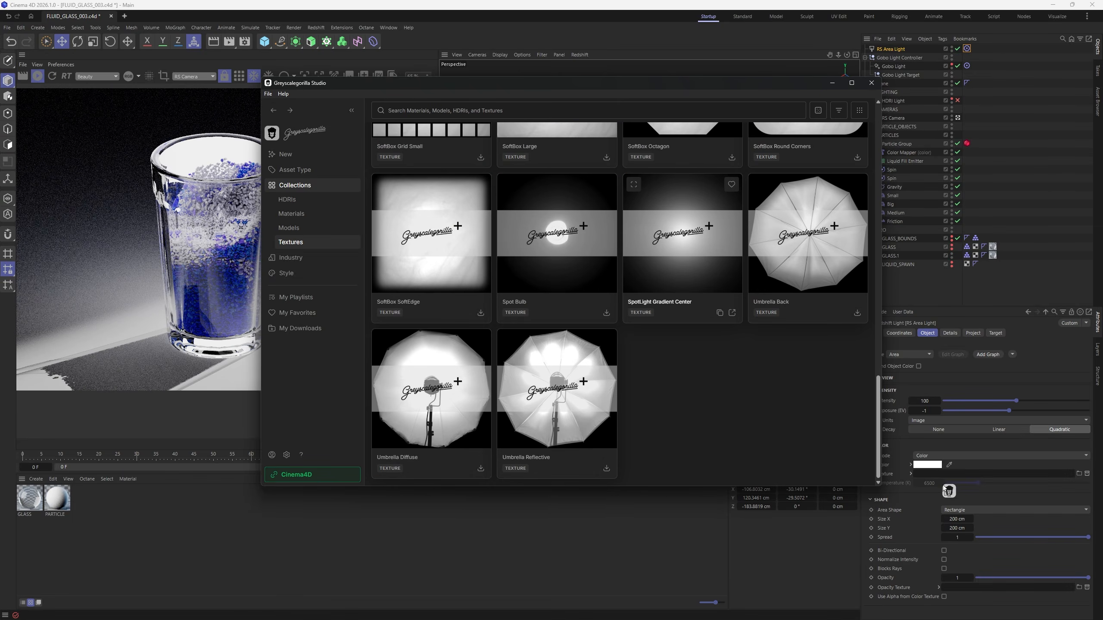
click(614, 354)
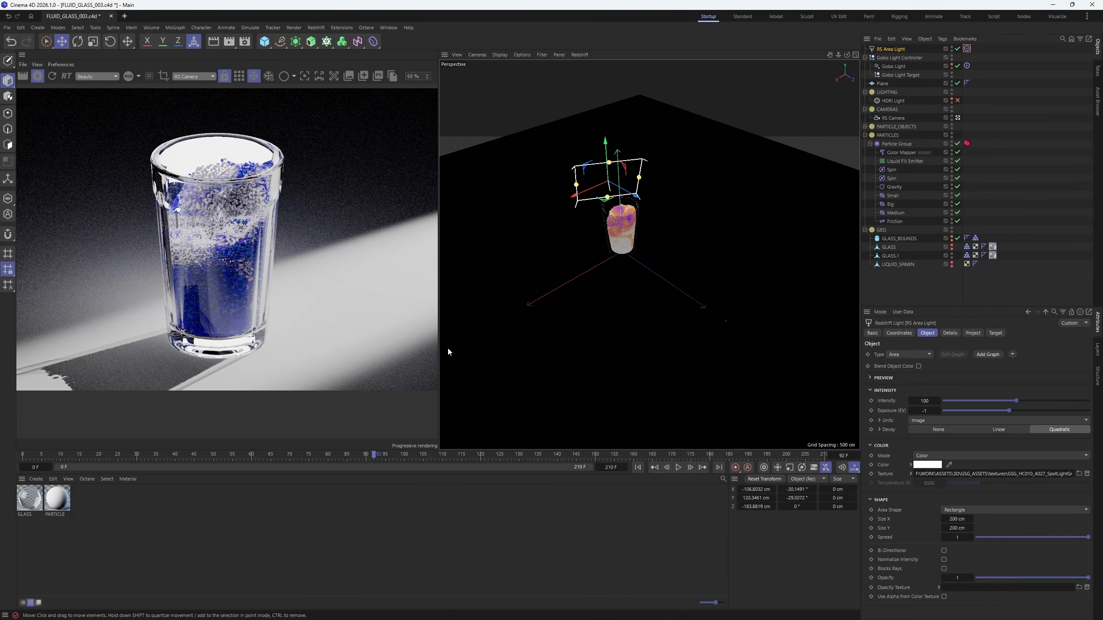
- Inspect the textured light's reflection on the glass in the render and shift the area light further to the side
scroll(218, 145, up, 4)
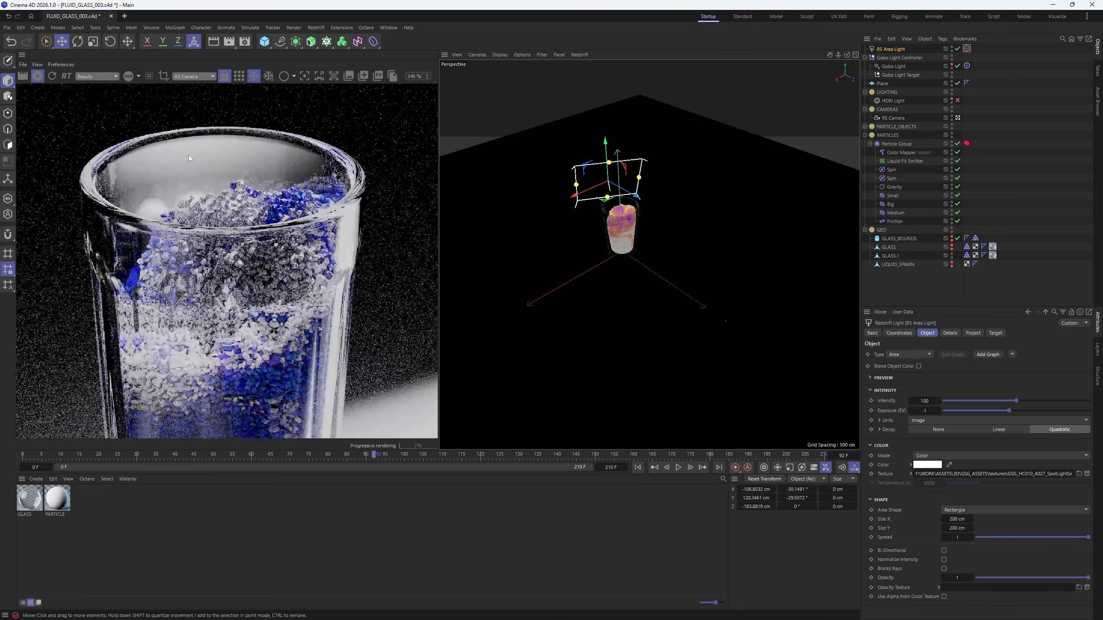
scroll(170, 197, down, 5)
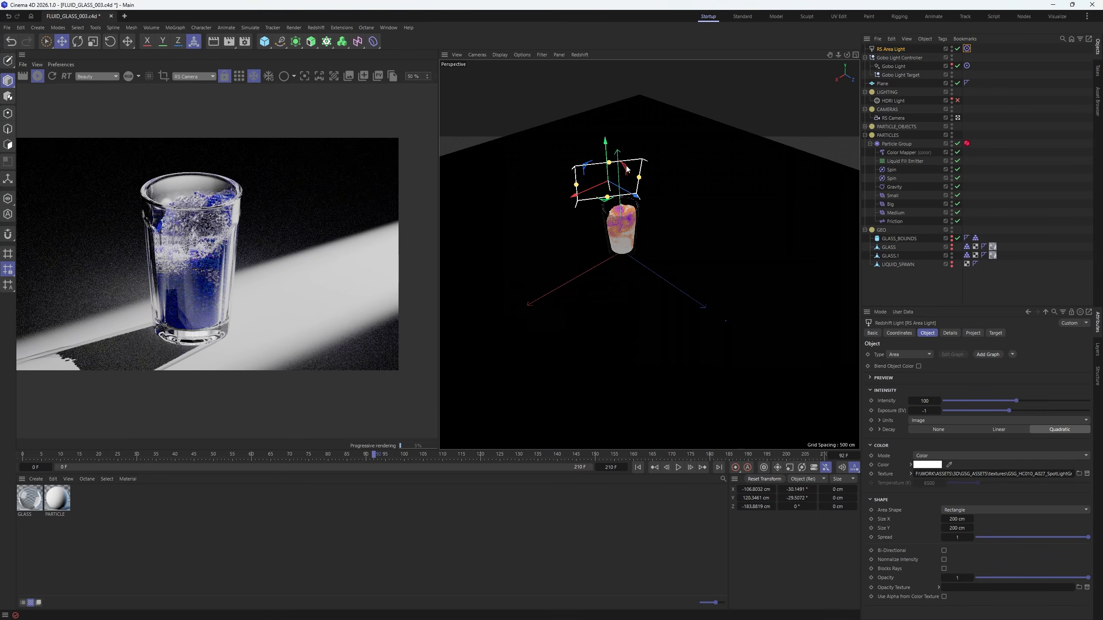
drag(599, 188, 574, 195)
drag(588, 151, 588, 154)
scroll(169, 191, up, 2)
- Re-enable the HDRI Light and reduce its intensity to about 0.77, checking the glass in the render
click(957, 100)
click(906, 101)
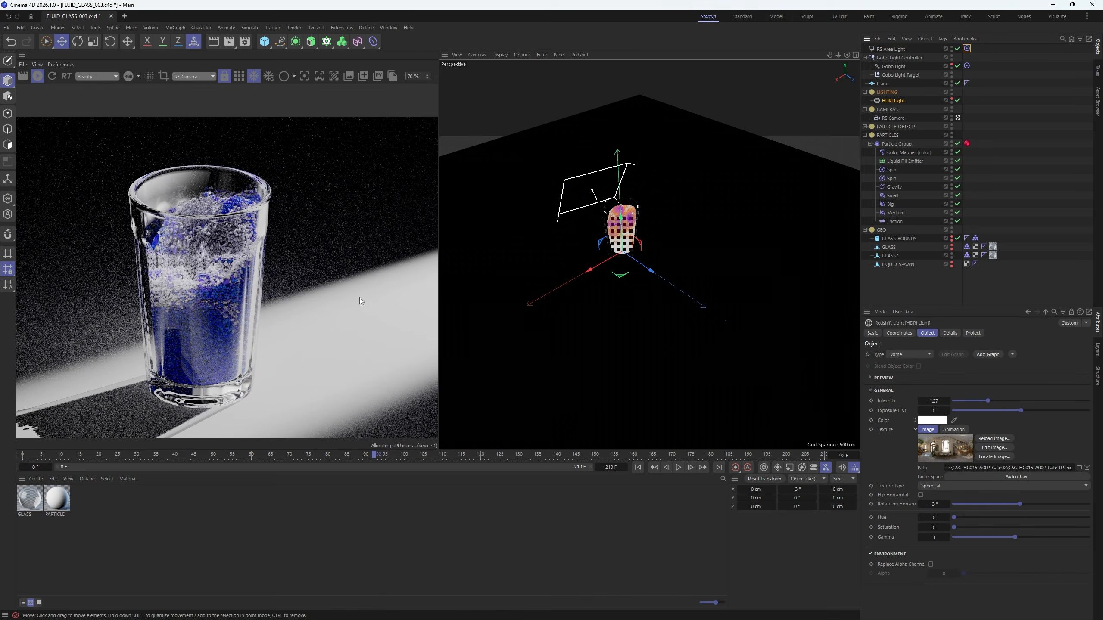
drag(986, 401, 976, 403)
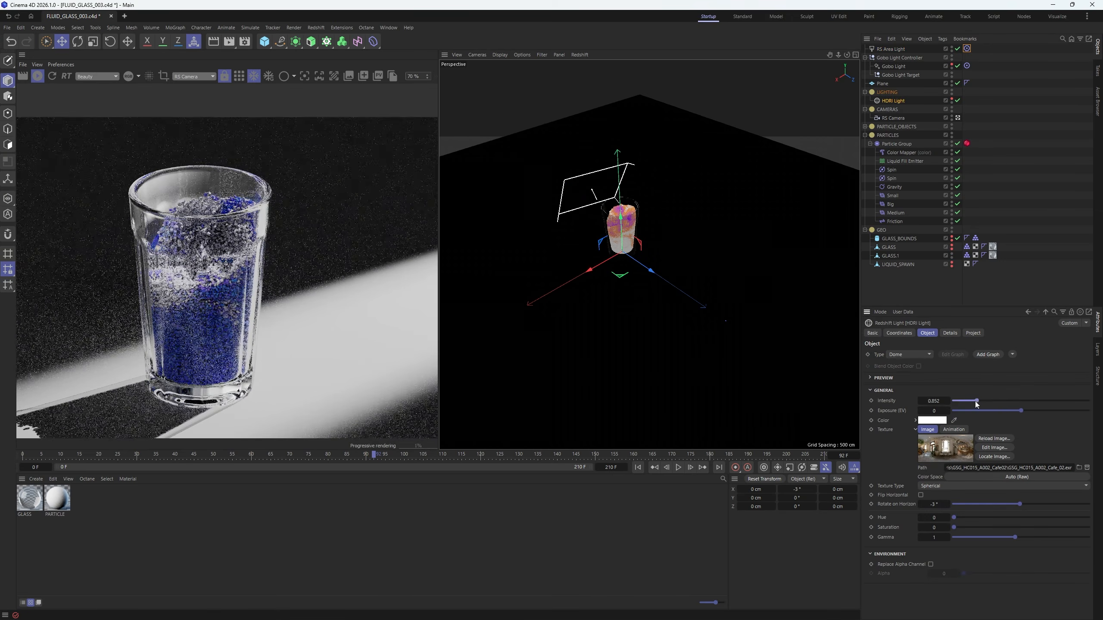
scroll(191, 285, up, 5)
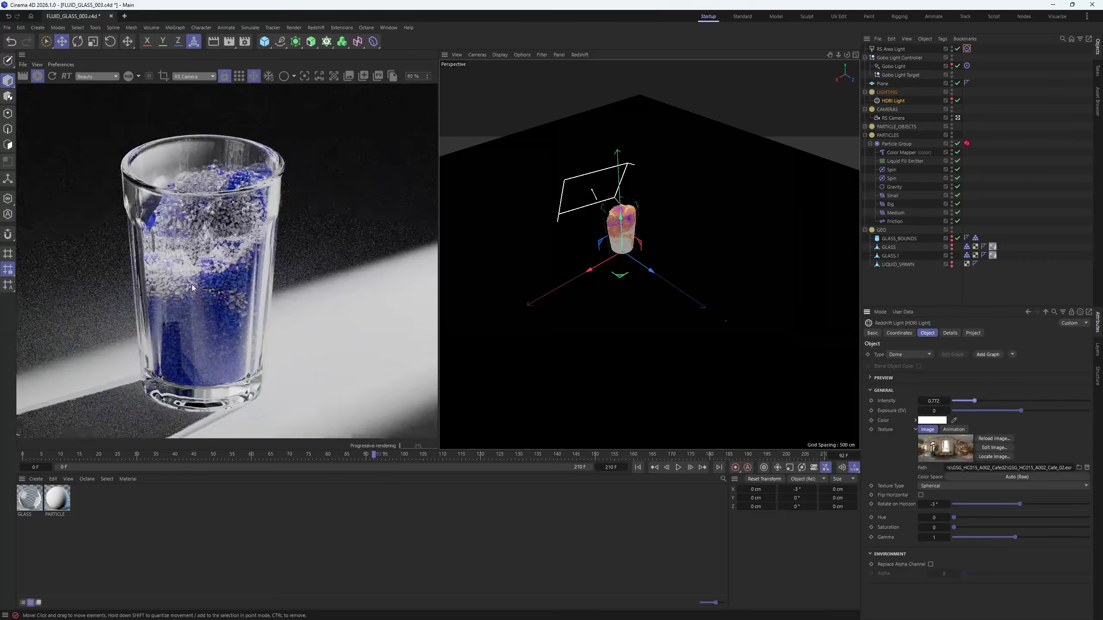
scroll(191, 284, down, 7)
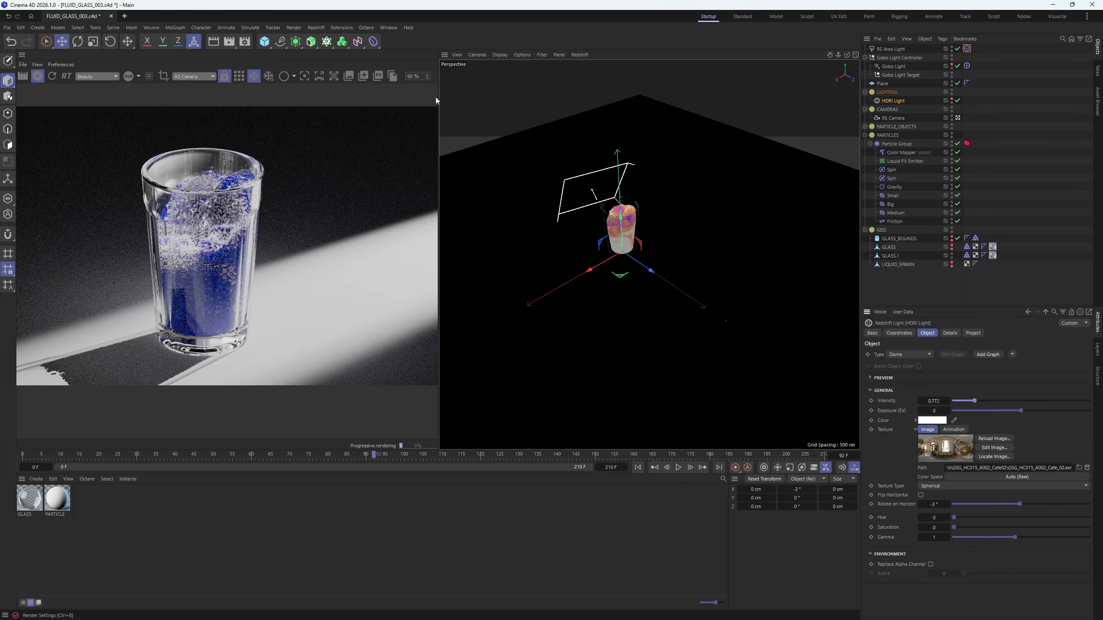
- Enable a photographic film LUT in the render view's display settings, with color management applied before it and strength about 0.39
drag(438, 112, 551, 112)
click(544, 76)
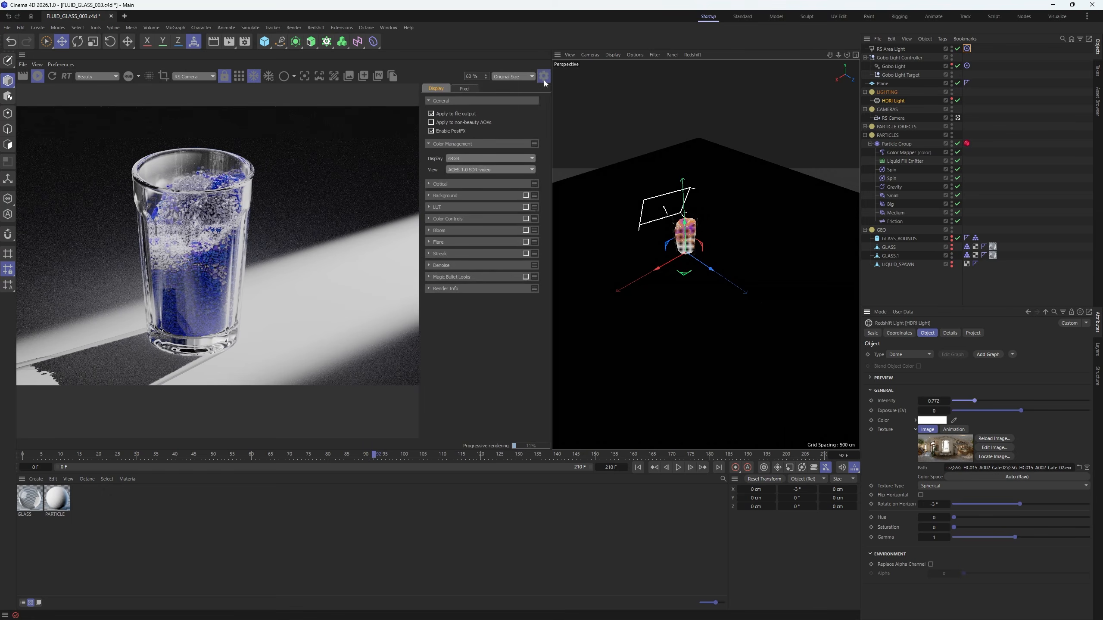
scroll(224, 213, up, 7)
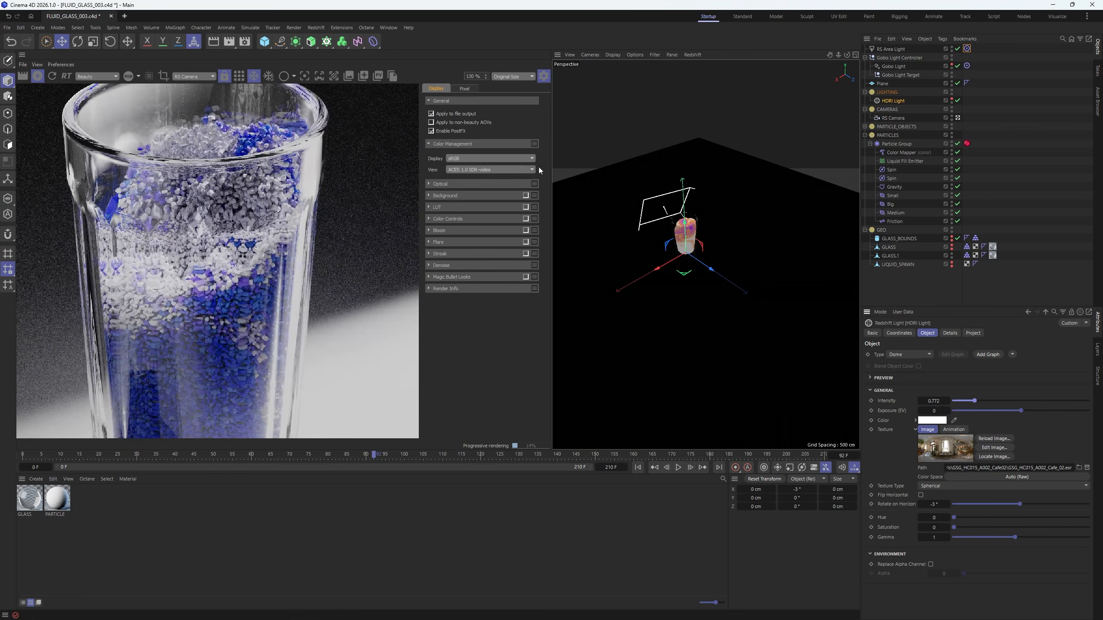
click(433, 206)
click(525, 208)
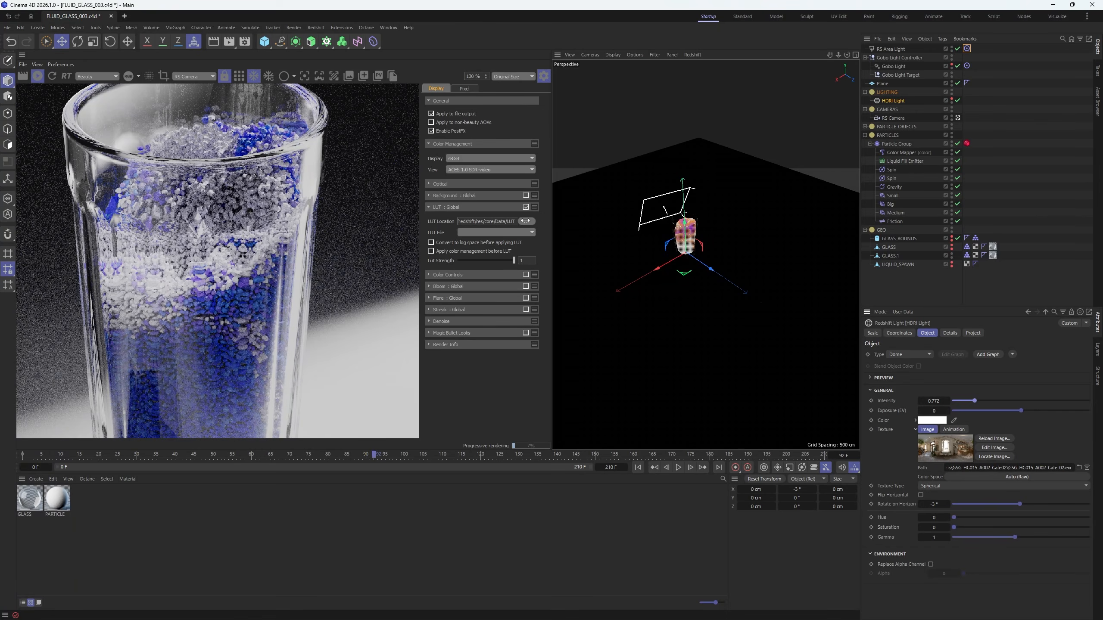
click(525, 221)
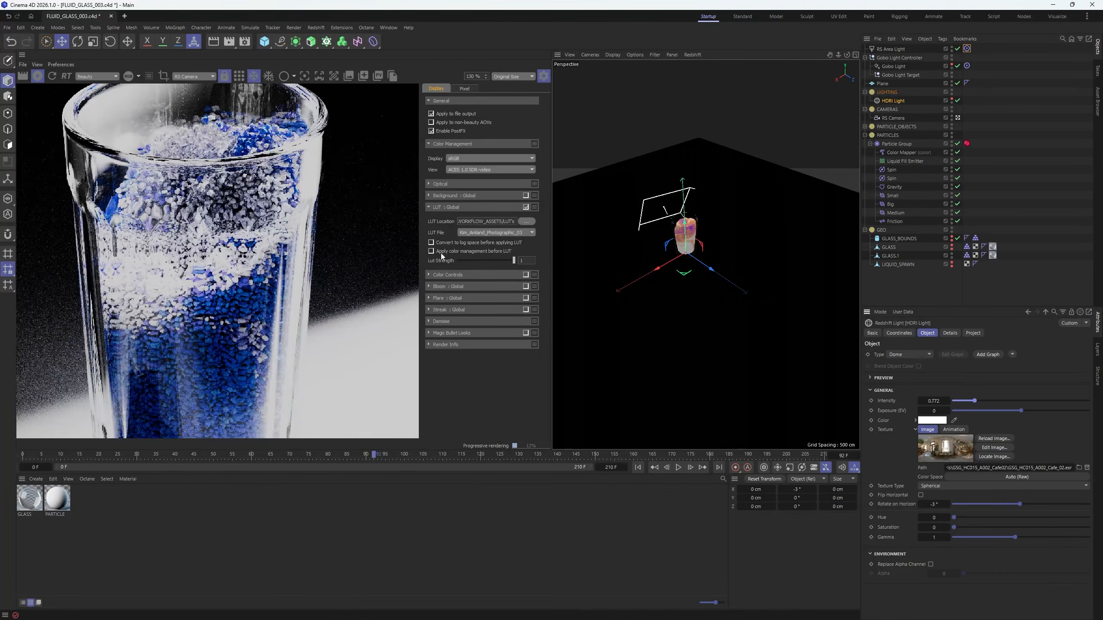
click(431, 251)
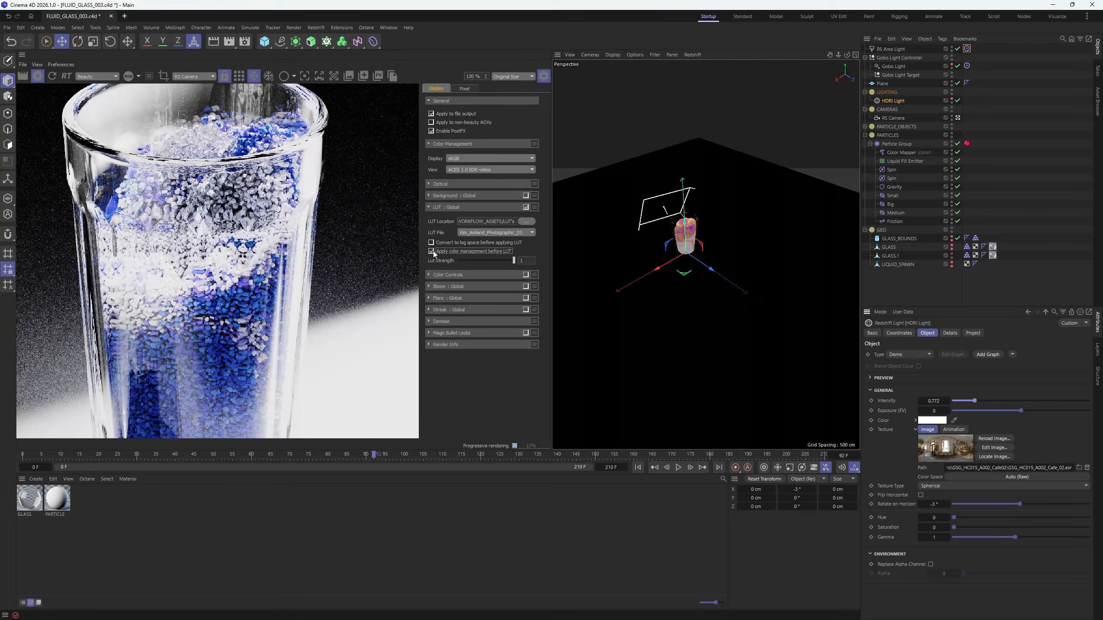
click(473, 261)
- Enable Color Controls and shape the RGB curve into a gentle S with darker shadows and slightly raised highlights
click(525, 274)
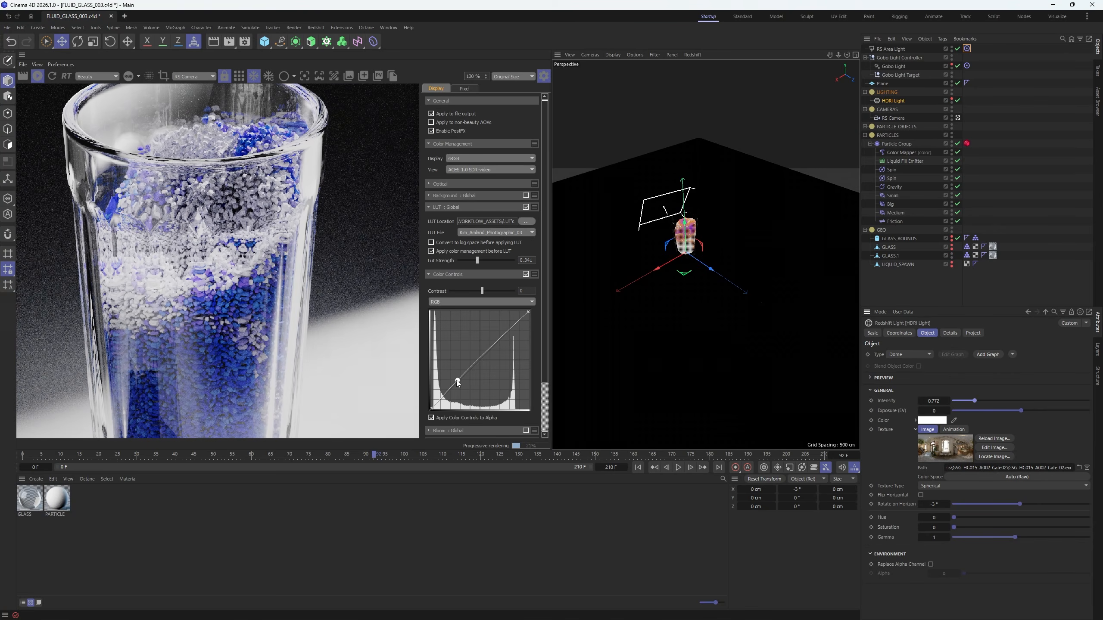
drag(457, 382, 463, 386)
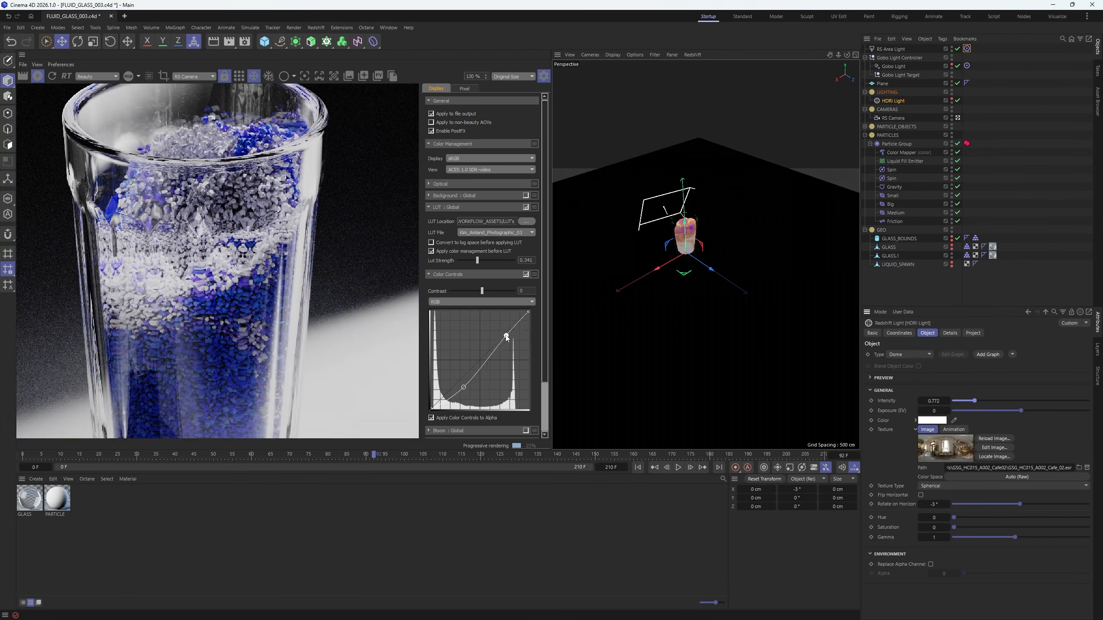
mouse_move(506, 338)
mouse_down()
mouse_move(504, 329)
mouse_move(508, 338)
mouse_up()
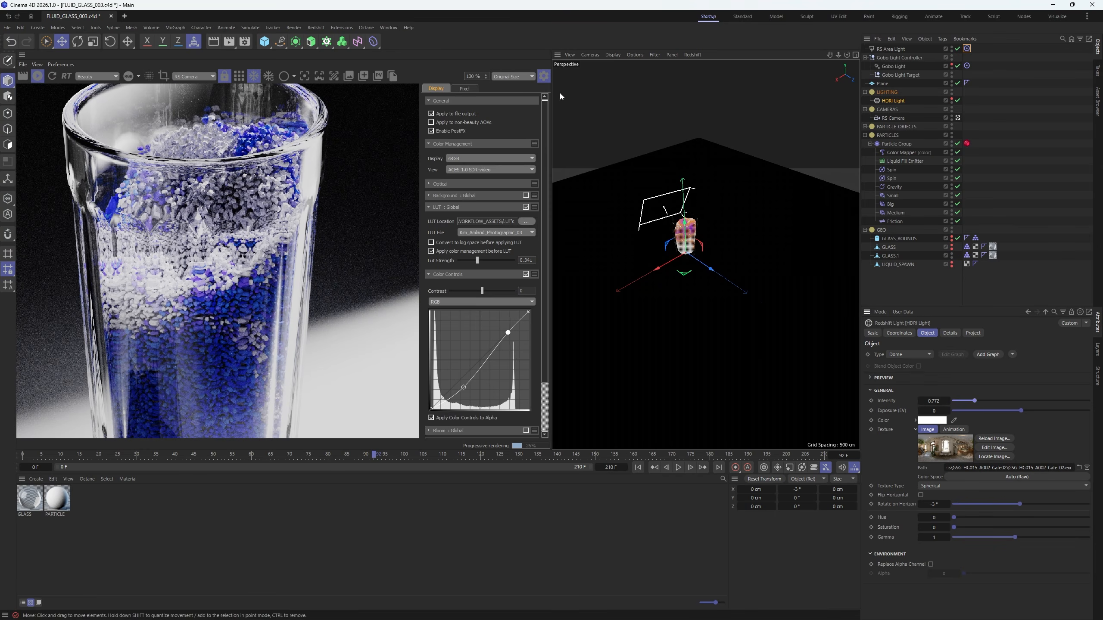
click(543, 76)
- Set the RS Camera's vignetting to 300 in its optical settings
click(893, 118)
click(950, 334)
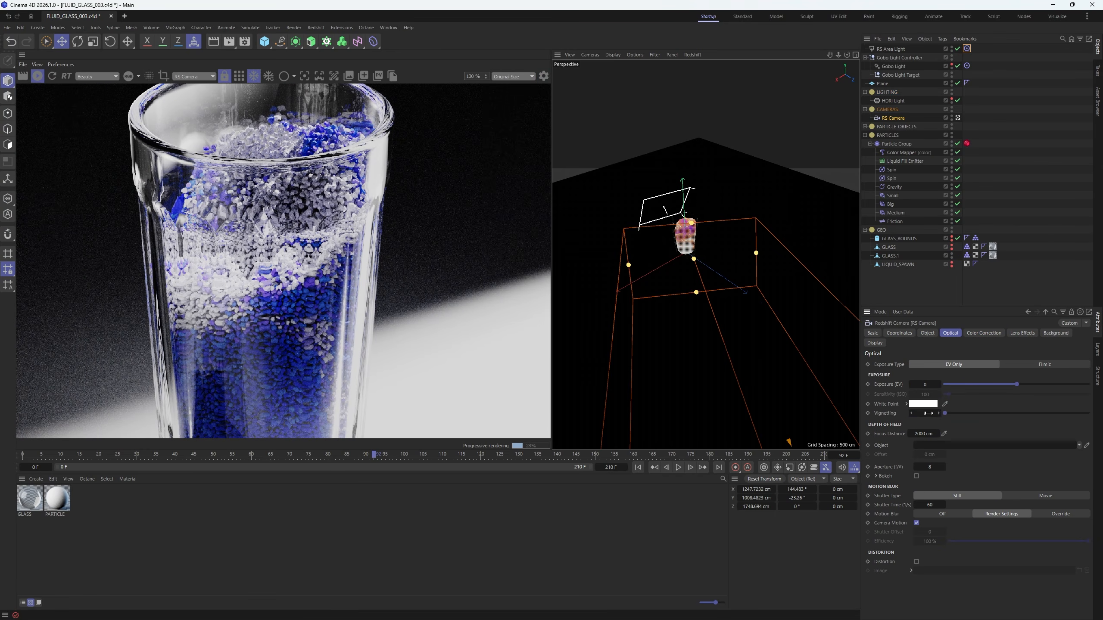
drag(925, 413, 926, 410)
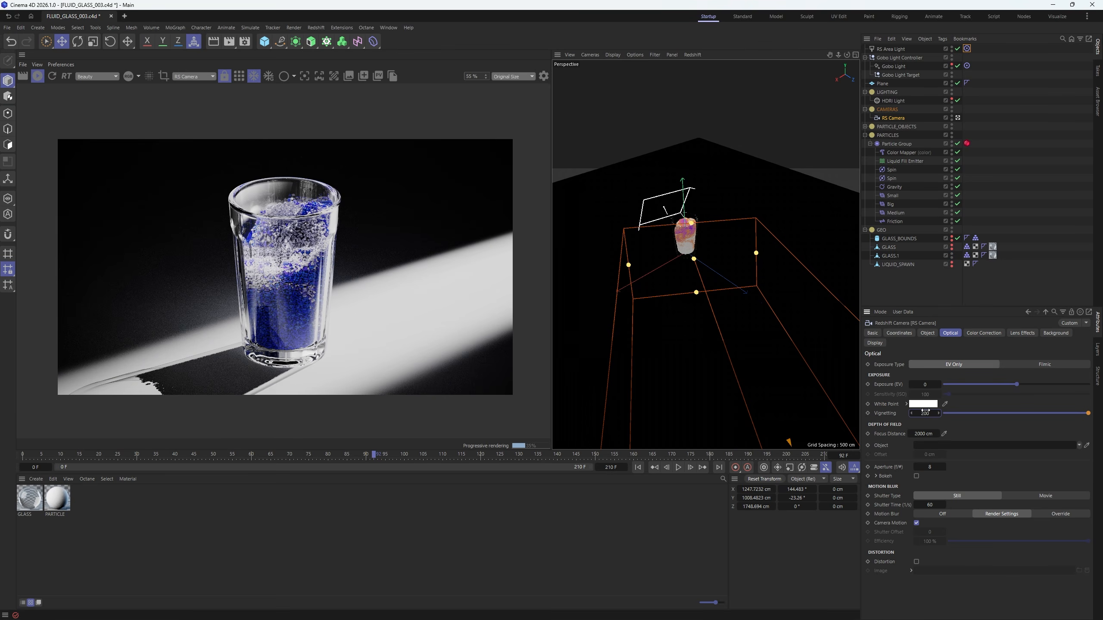
text(30)
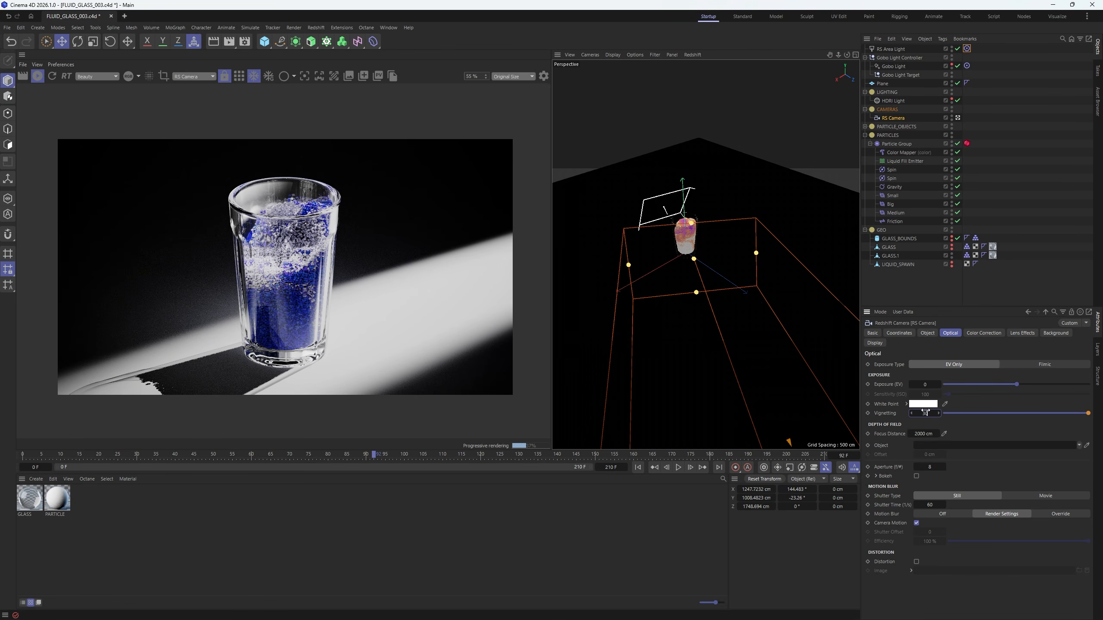
text(0)
key(Return)
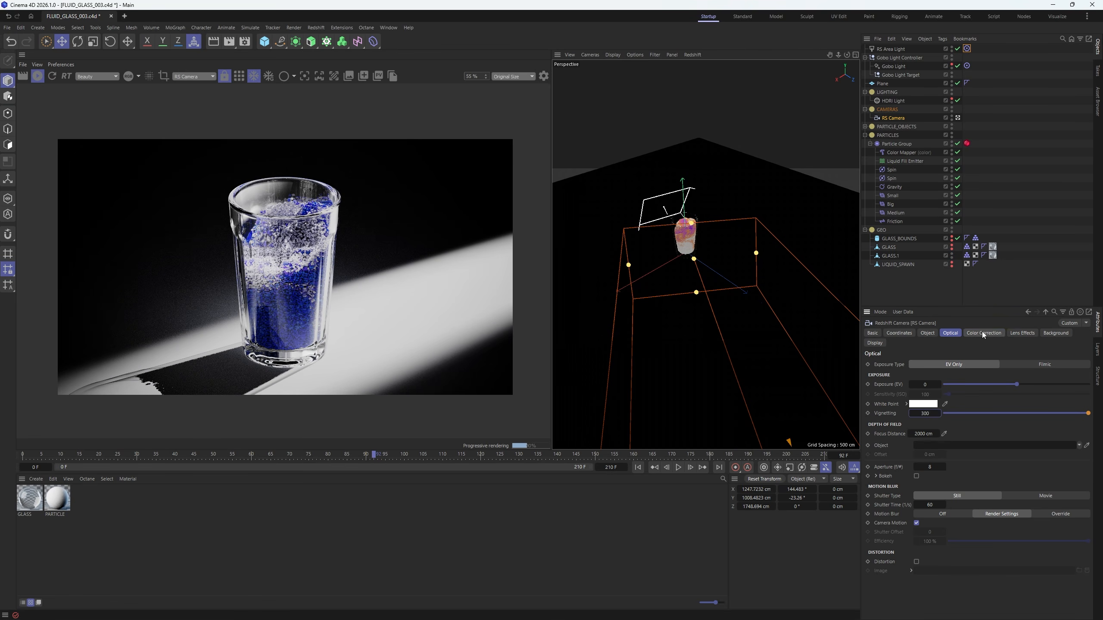
- Set the camera's tone mapping to highlights 0.072, blacks 0.072, blacks threshold 0.269 and saturation 23%, and inspect the rendered particles
click(983, 333)
mouse_move(962, 404)
mouse_down()
mouse_move(1038, 424)
mouse_move(969, 385)
mouse_up()
scroll(286, 261, up, 10)
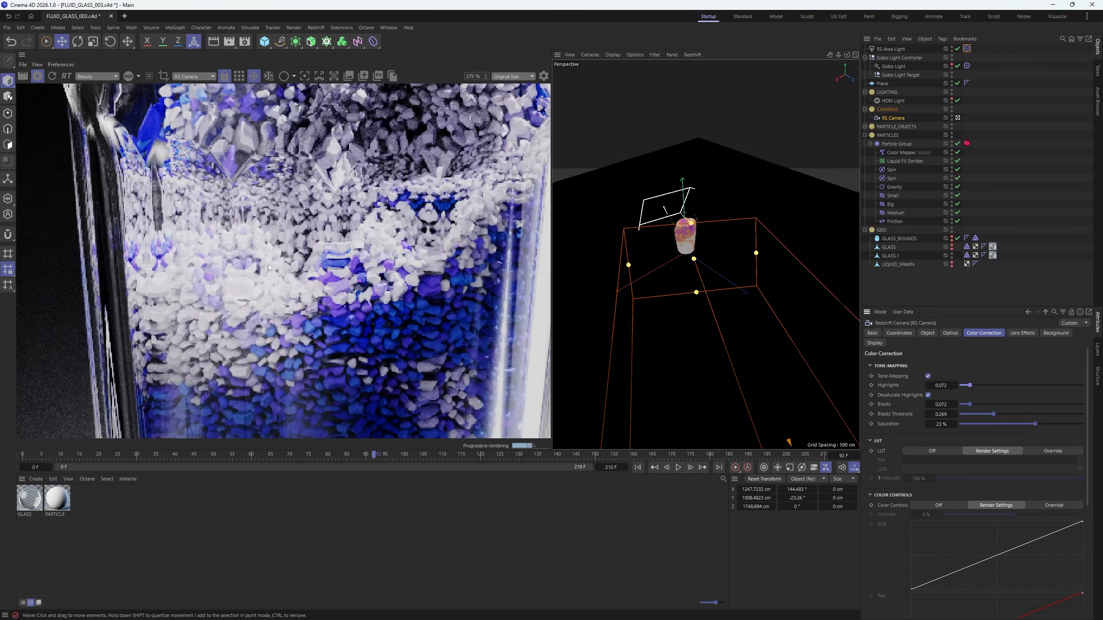
scroll(265, 281, down, 5)
scroll(259, 226, down, 4)
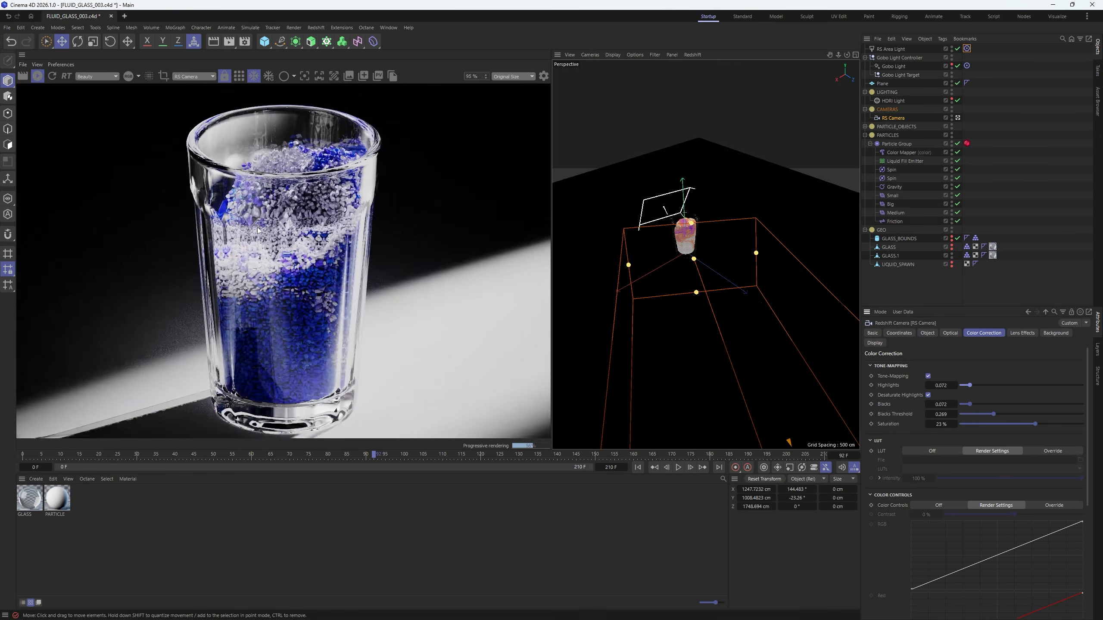
- Deselect the RS Camera and make the viewport look through it
click(1037, 105)
click(957, 117)
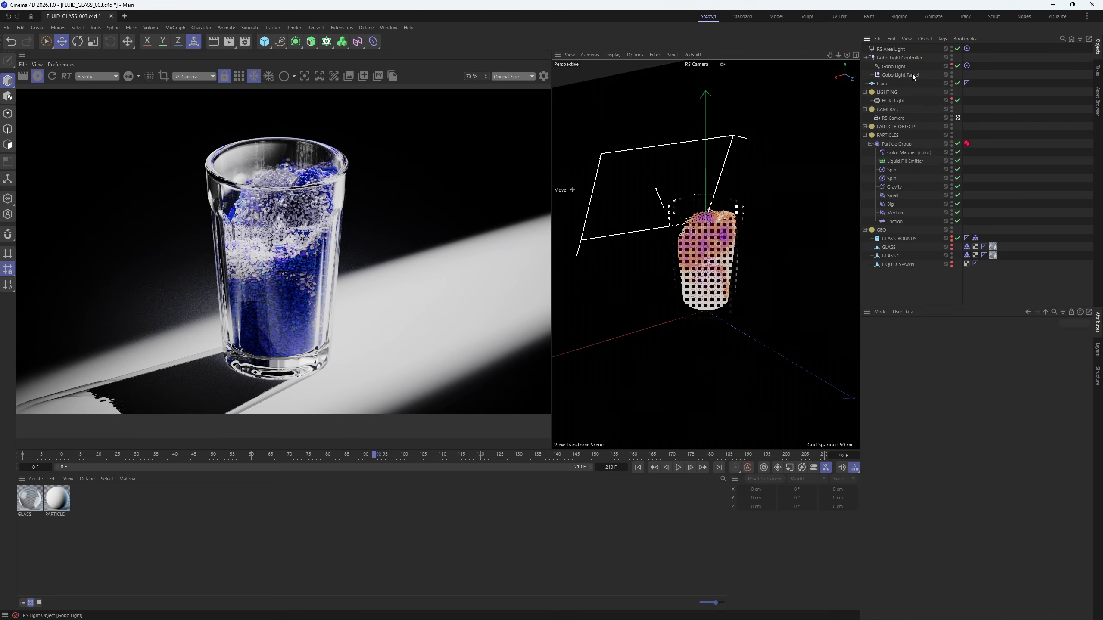
- Duplicate the RS Camera and make the viewport look through the copy
click(892, 118)
key(ctrl+c)
key(ctrl+v)
click(957, 118)
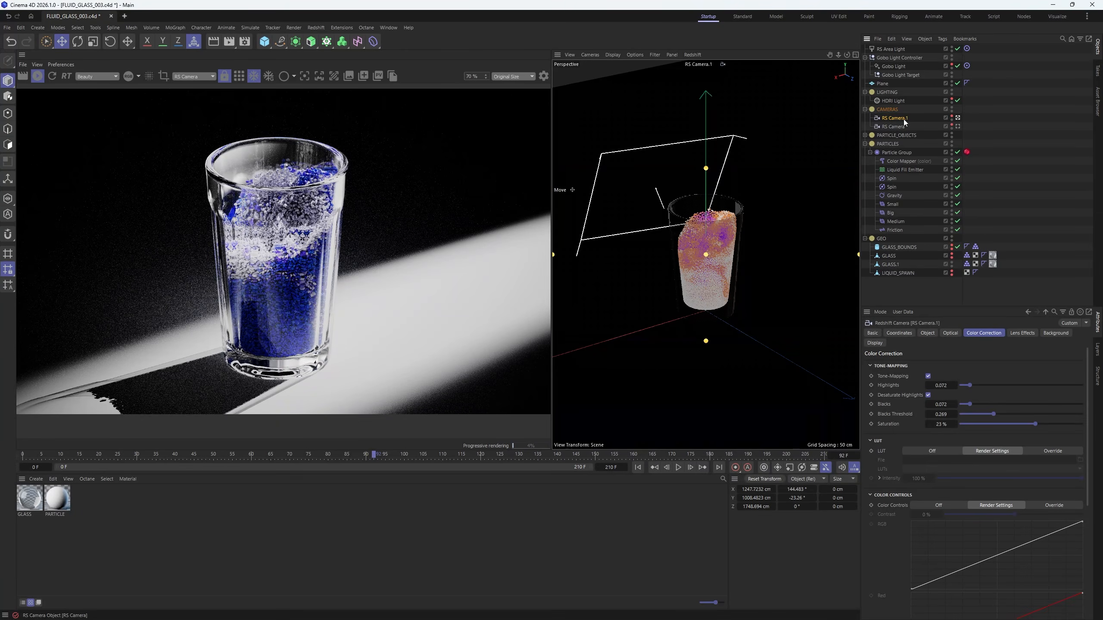
- Render through RS Camera.1 and move that camera closer to the glass at a lower viewing angle
click(927, 333)
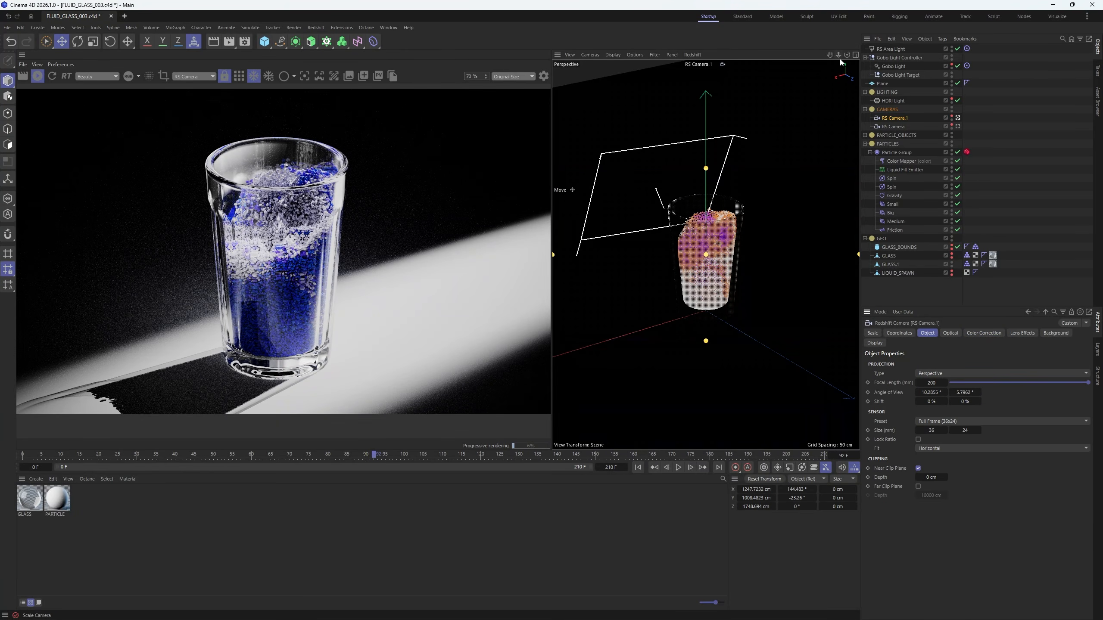
drag(838, 54, 858, 54)
click(195, 76)
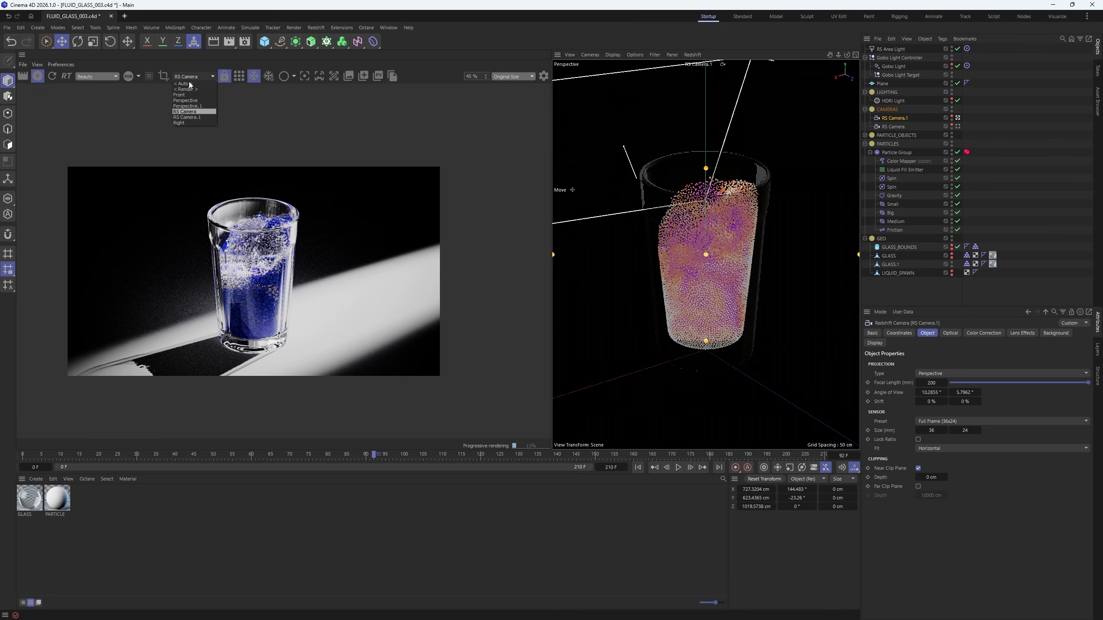
click(189, 117)
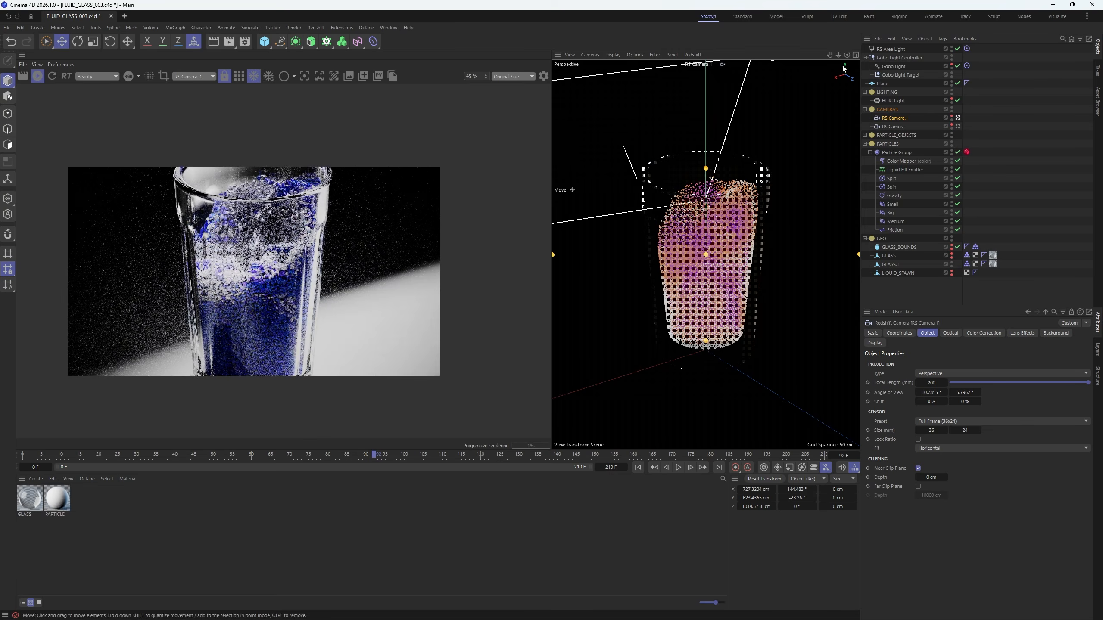
drag(838, 54, 828, 54)
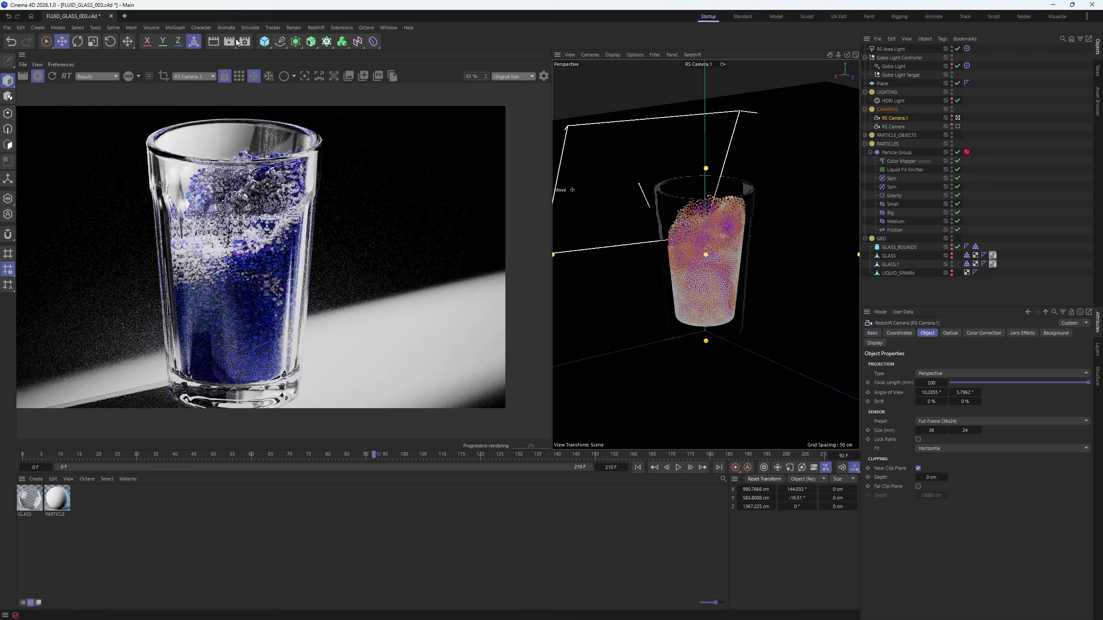
- Rename the existing render setting to WIDE and duplicate it
click(244, 42)
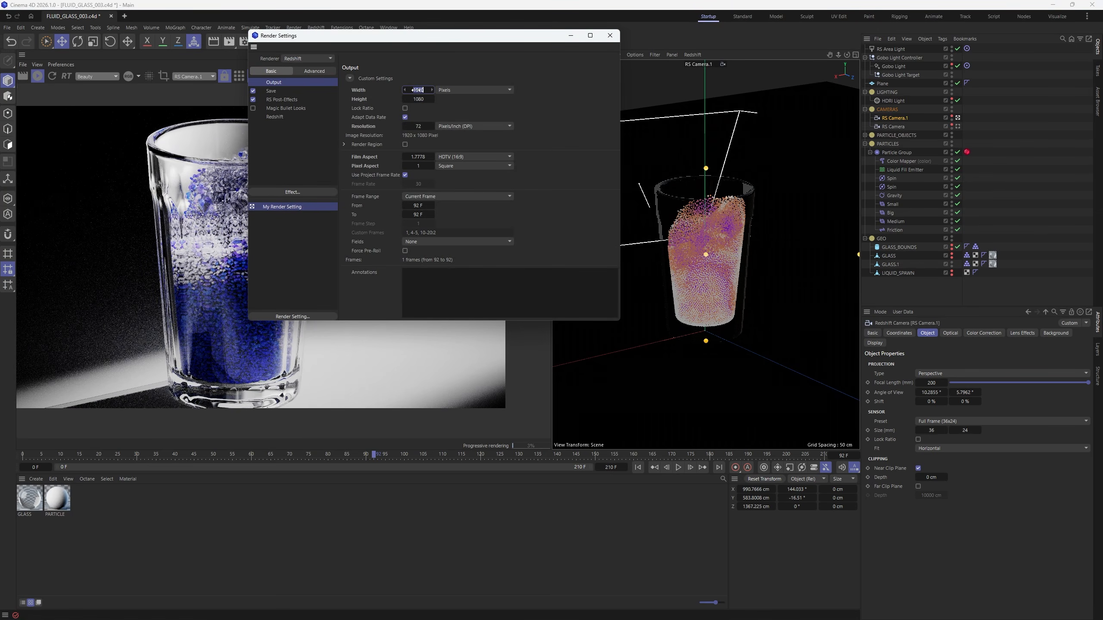
double_click(282, 208)
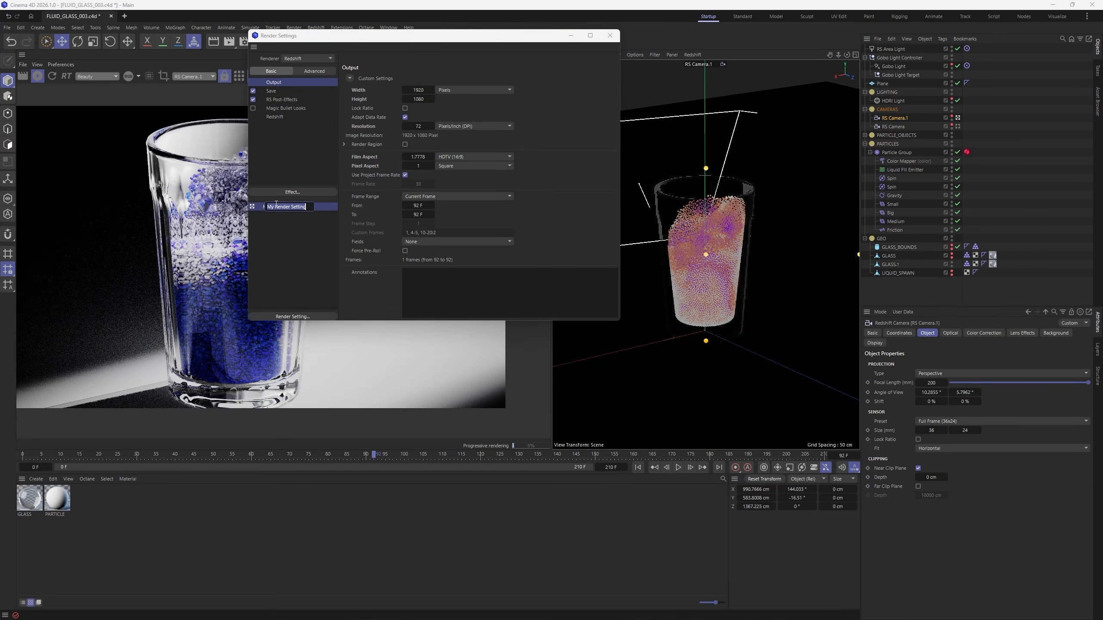
text(WIDE)
key(Return)
key(ctrl+c)
key(ctrl+v)
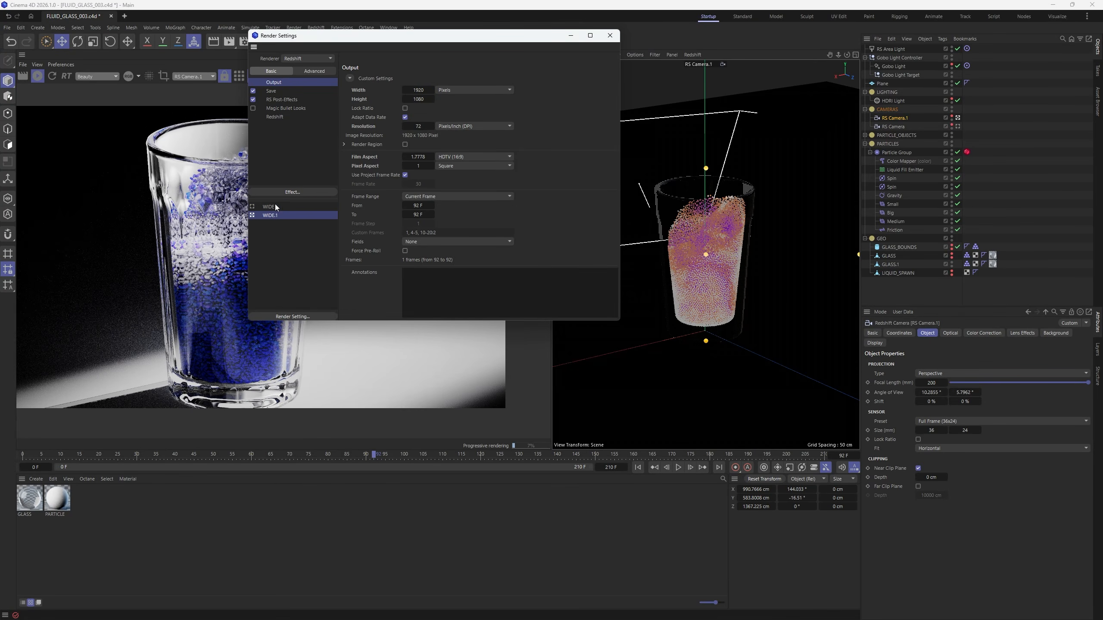
- Rename the duplicated render setting to SQUARE and set its output width to 1080 pixels
double_click(270, 215)
text(SQUA)
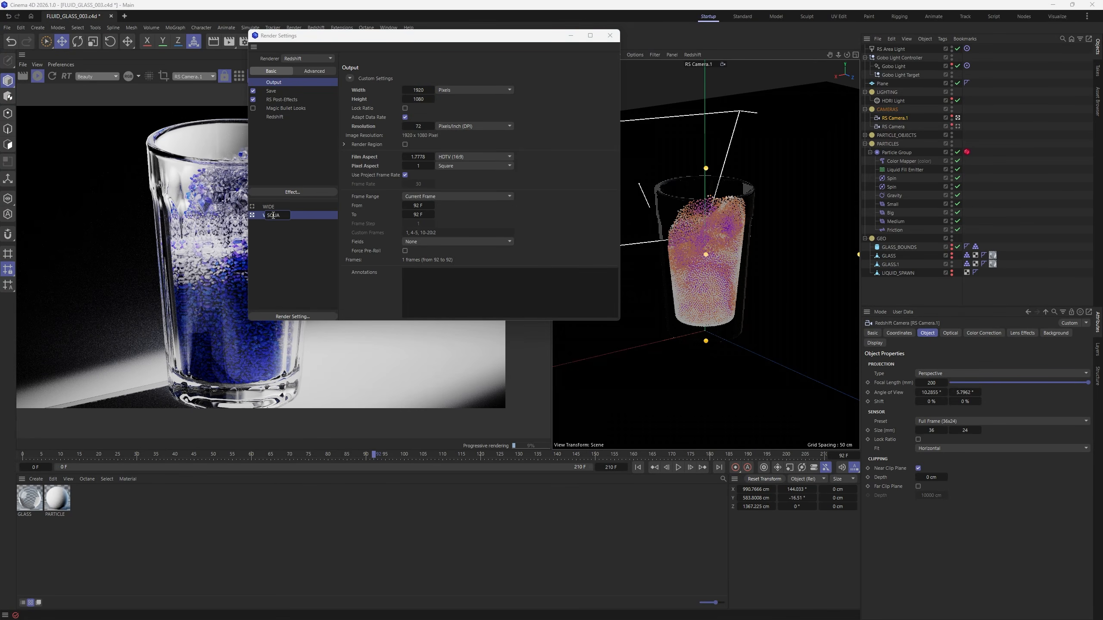
text(RE)
key(Return)
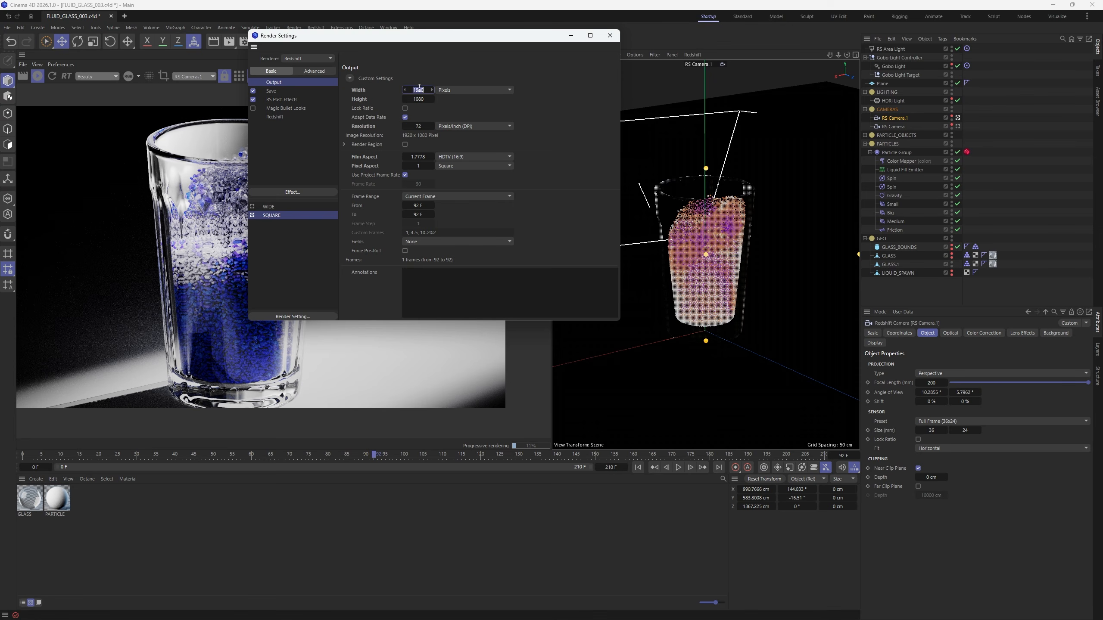
click(419, 88)
text(1080)
key(Return)
click(610, 36)
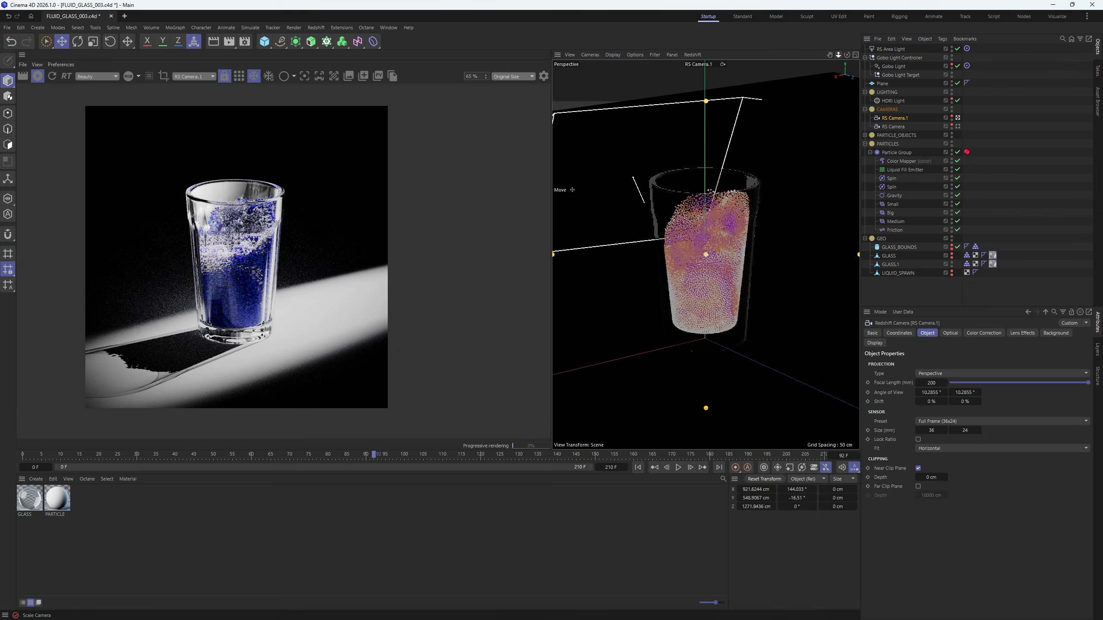
- Reframe RS Camera.1 closer to the glass from a slightly higher angle so it fills the square image
alt+right_drag(688, 348, 721, 353)
scroll(232, 259, up, 3)
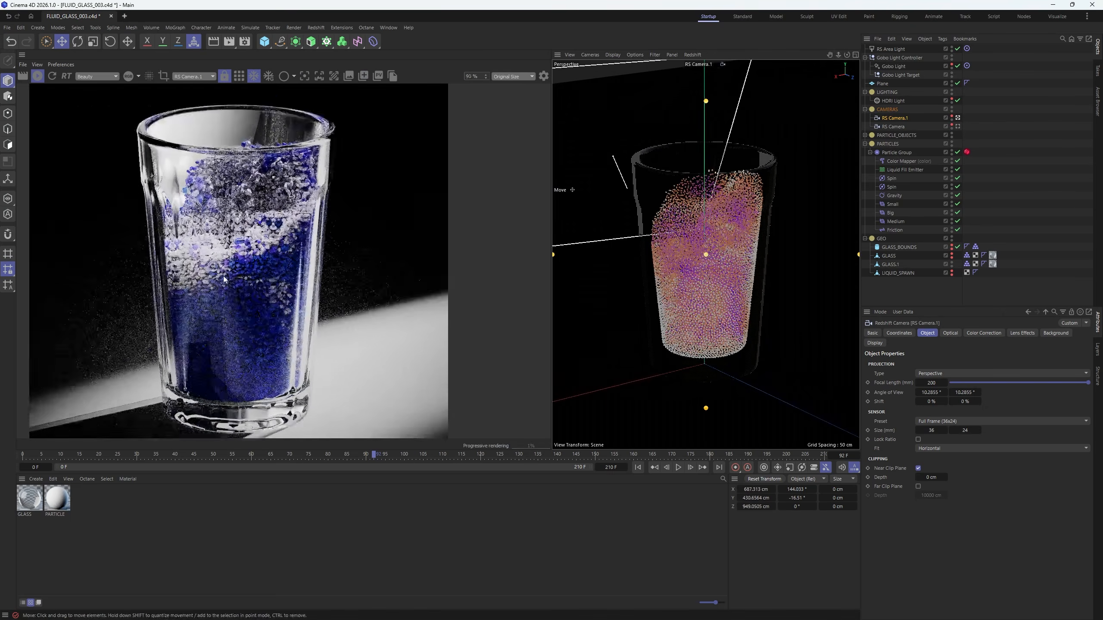
scroll(229, 258, up, 4)
scroll(229, 257, down, 5)
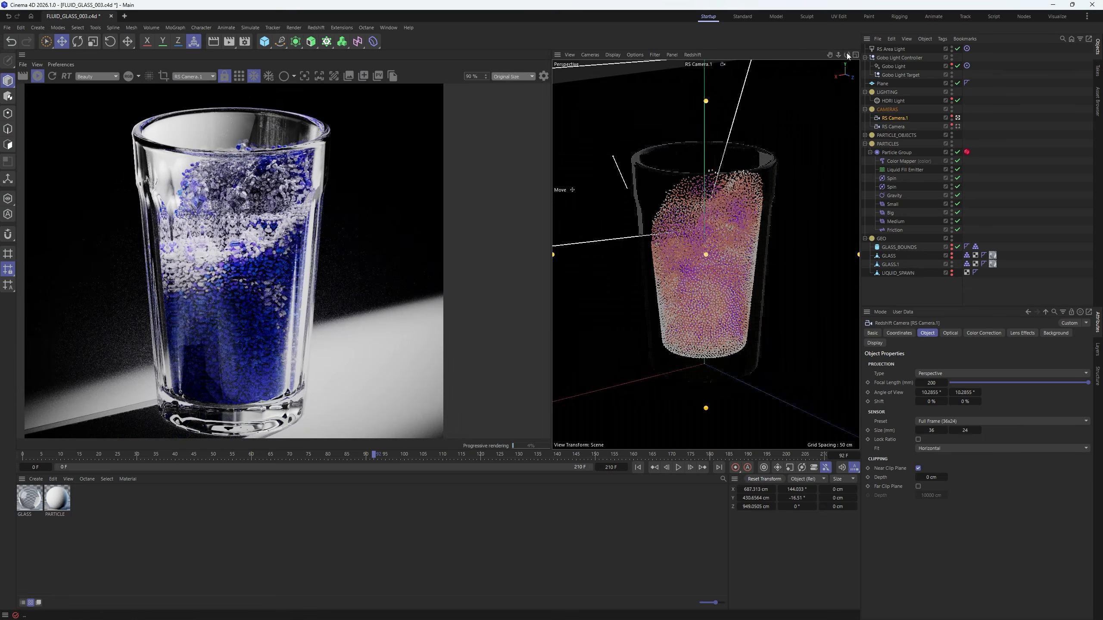
alt+drag(705, 277, 705, 286)
alt+right_drag(706, 282, 714, 282)
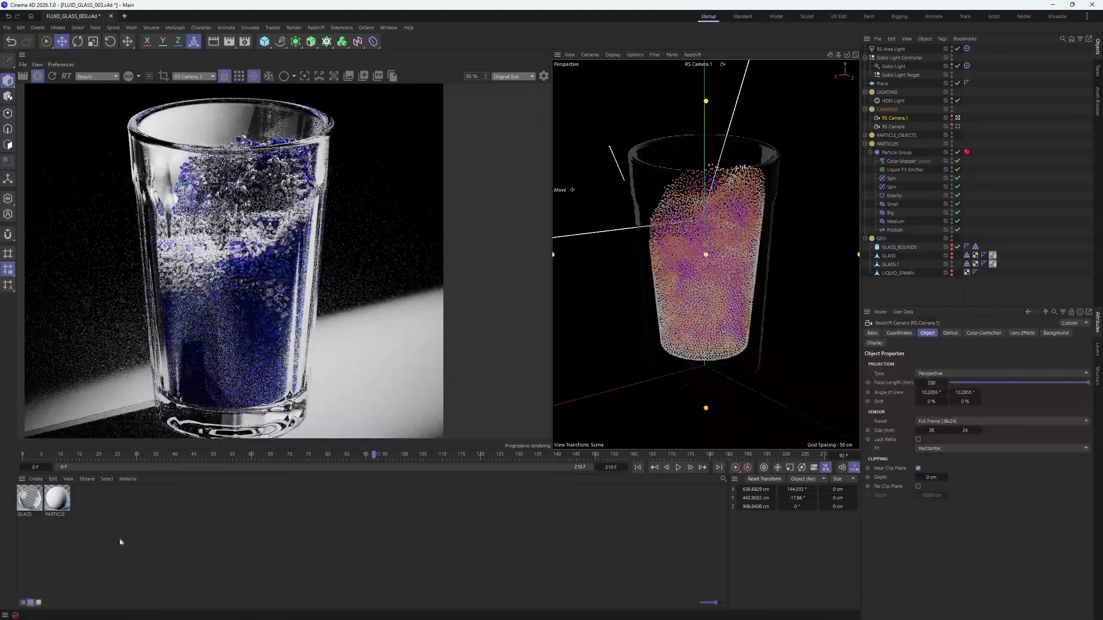
- Open the PARTICLE material's node graph and move the Ramp's white knot to about 42.6%
double_click(58, 497)
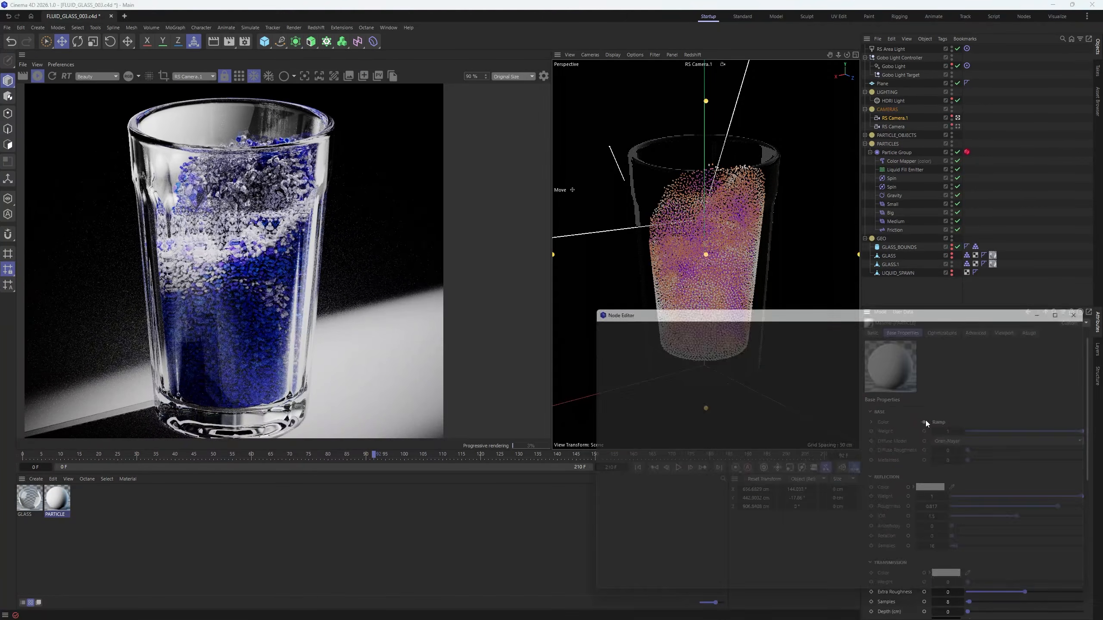
drag(756, 313, 648, 153)
click(604, 266)
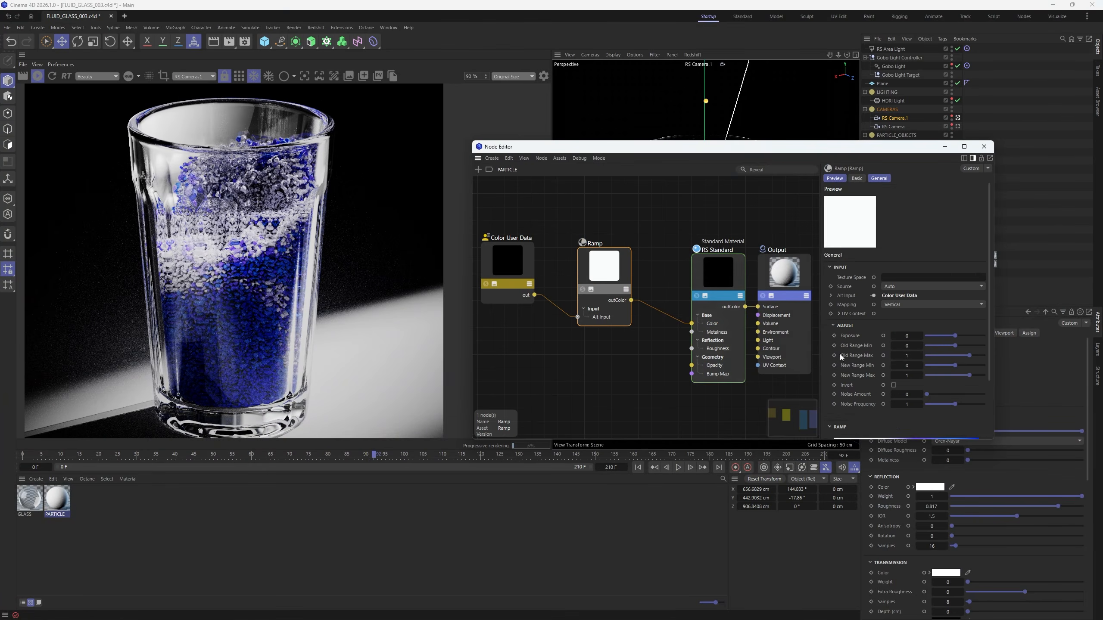
scroll(976, 386, down, 1)
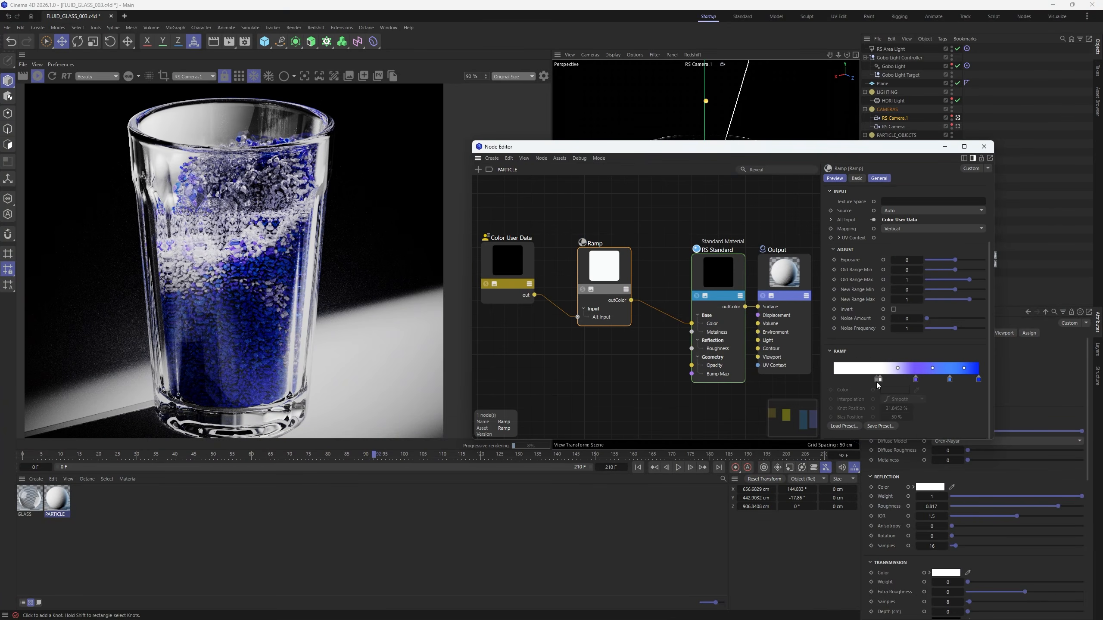
drag(880, 379, 895, 380)
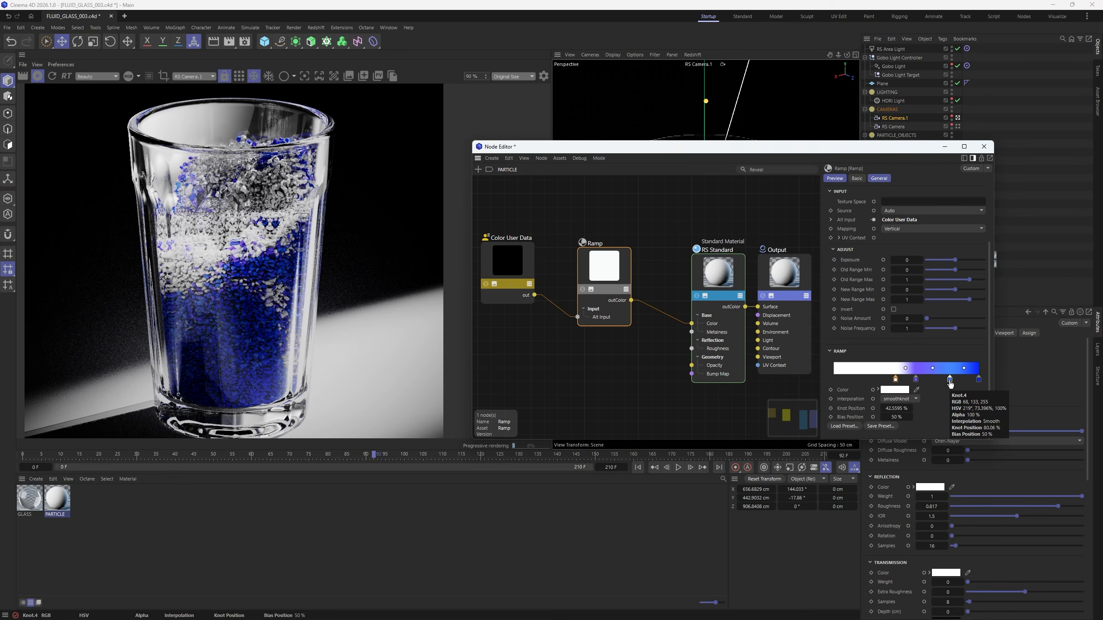
- Reduce the Ramp's blue end to one knot at about 98.5%, coloured hue 213°, saturation 76%, value 100%
drag(949, 380, 968, 395)
double_click(977, 380)
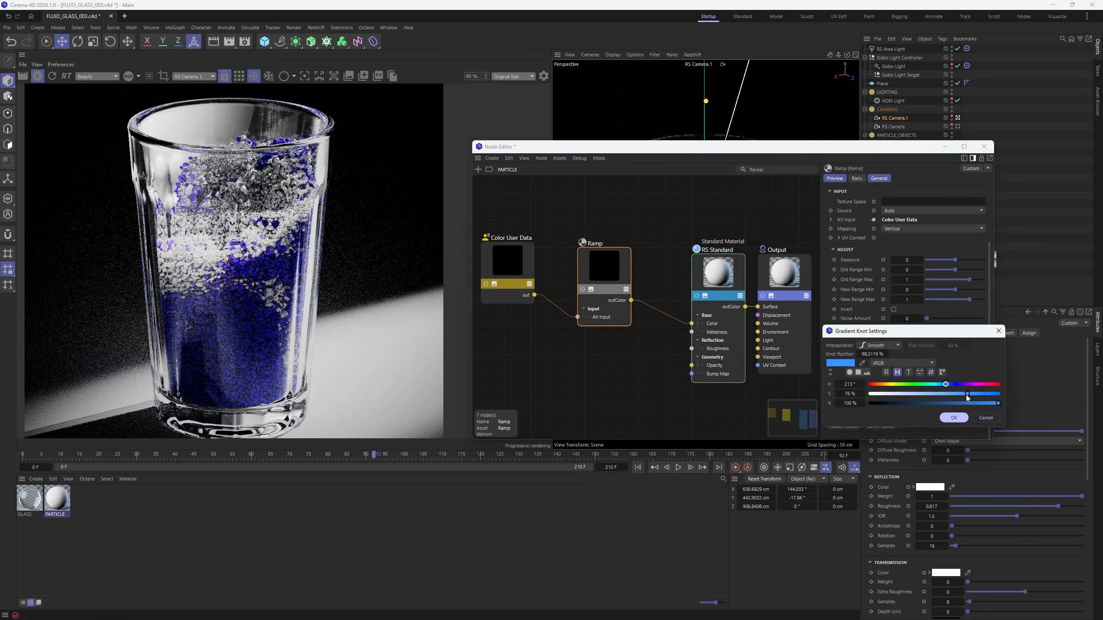
click(958, 416)
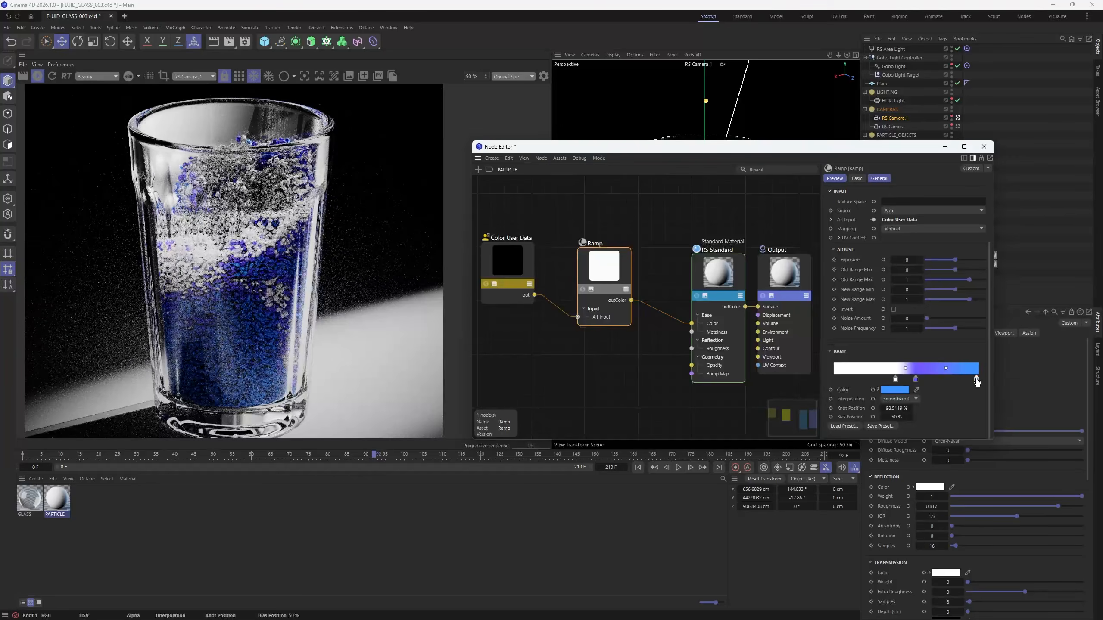
- Lighten the Ramp's end knot, shift the purple middle knot's hue to blue, and inspect the rendered particles
double_click(976, 379)
click(954, 395)
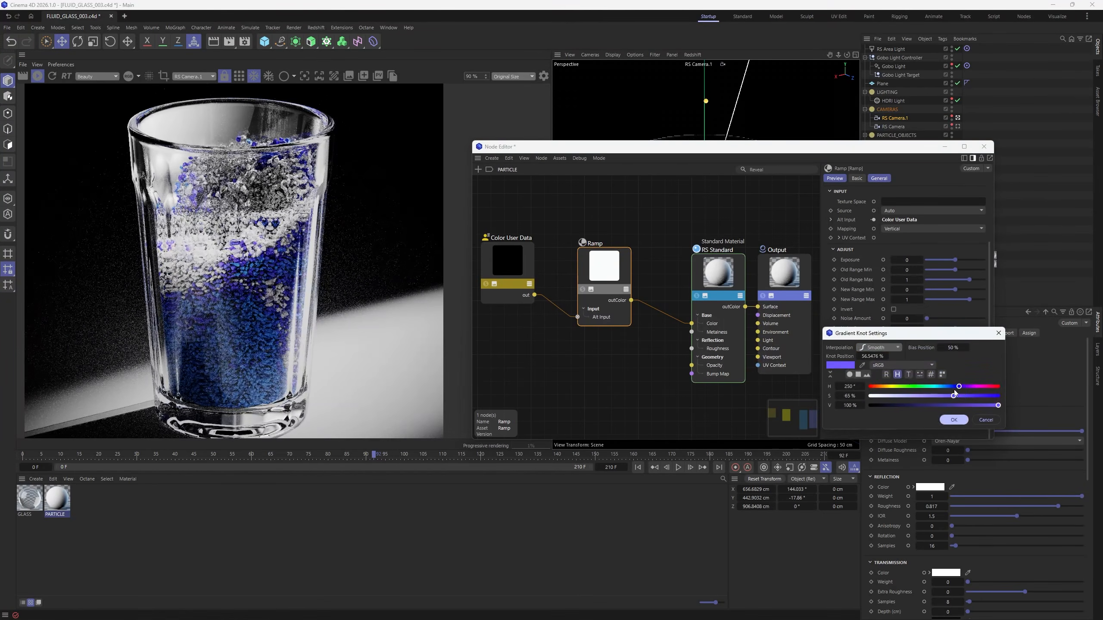
drag(959, 386, 954, 387)
click(953, 419)
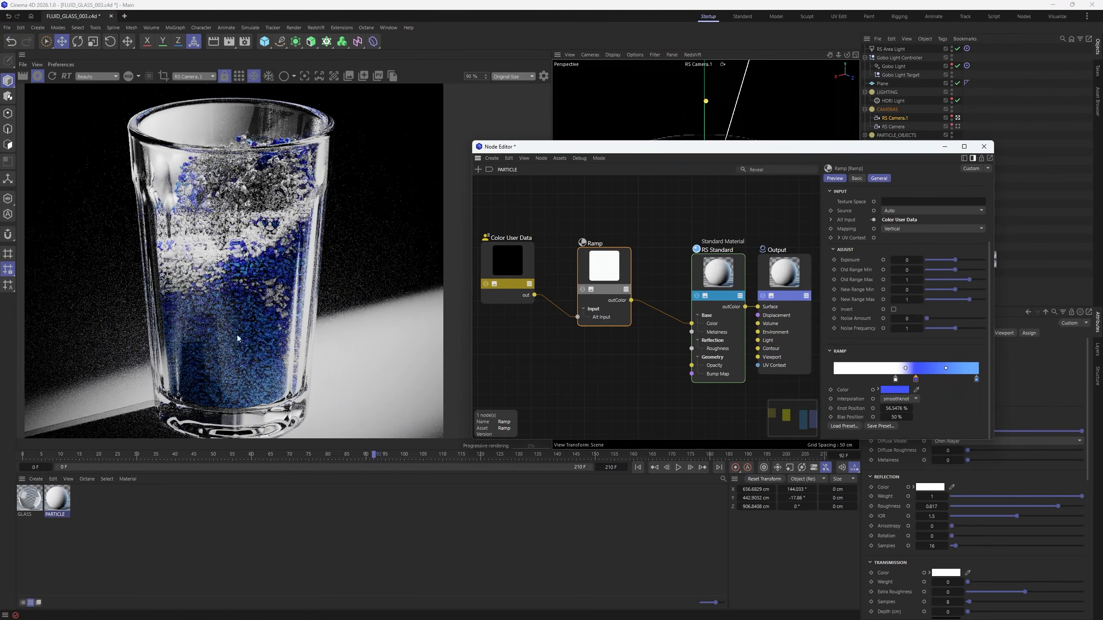
scroll(238, 336, up, 3)
scroll(223, 286, down, 4)
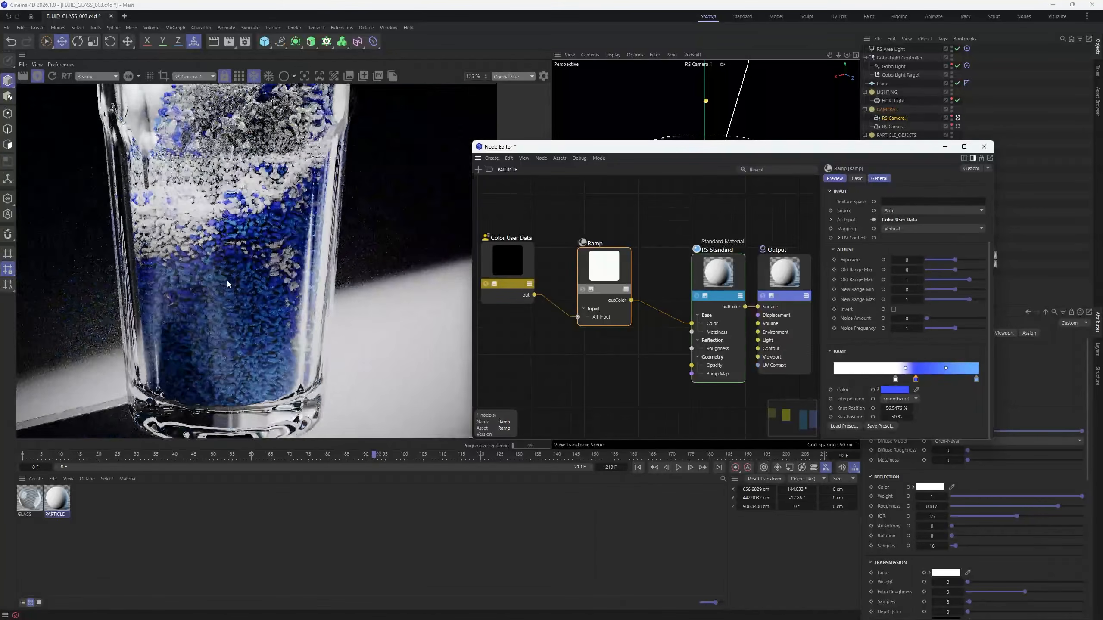
scroll(202, 225, up, 2)
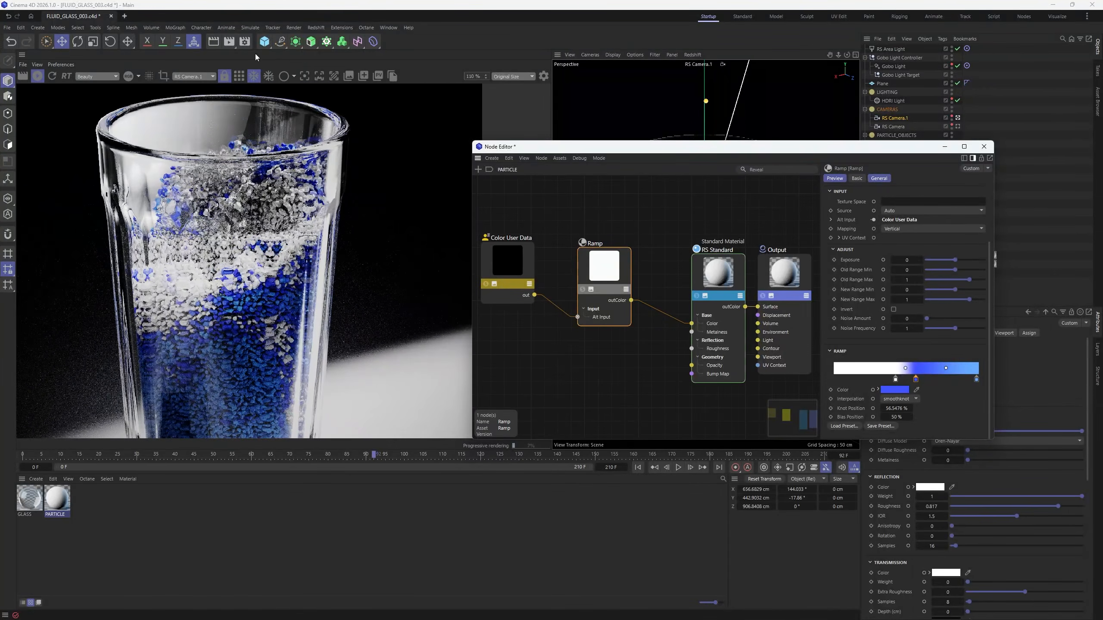
- Set the combined, reflection and refraction trace depths to 20 in the advanced Redshift settings of the SQUARE render setting
click(245, 41)
drag(289, 34, 545, 97)
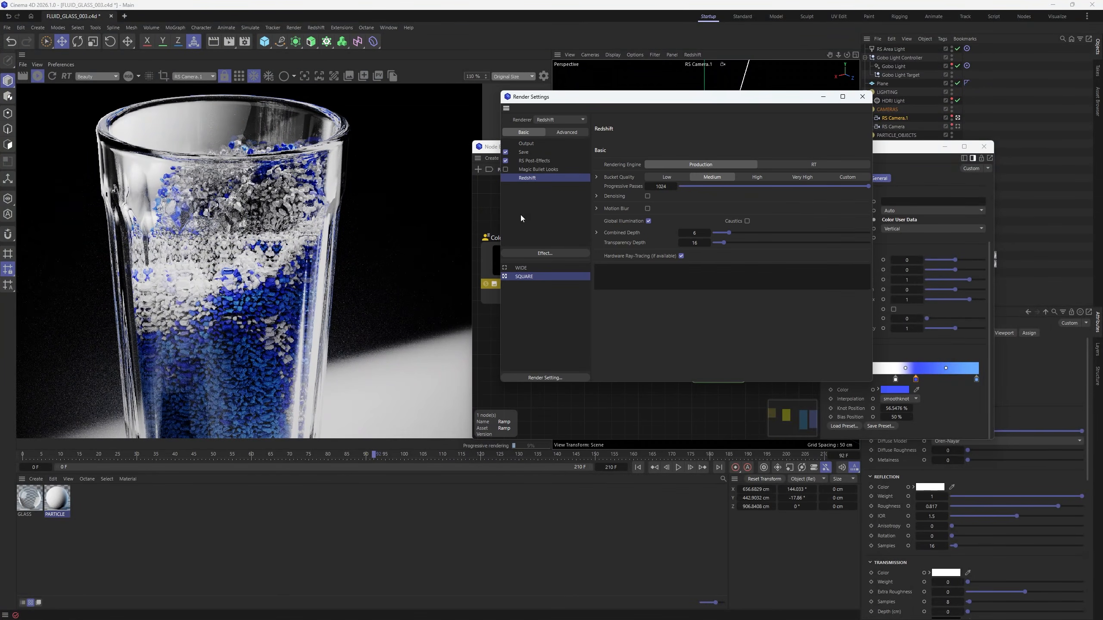
click(577, 133)
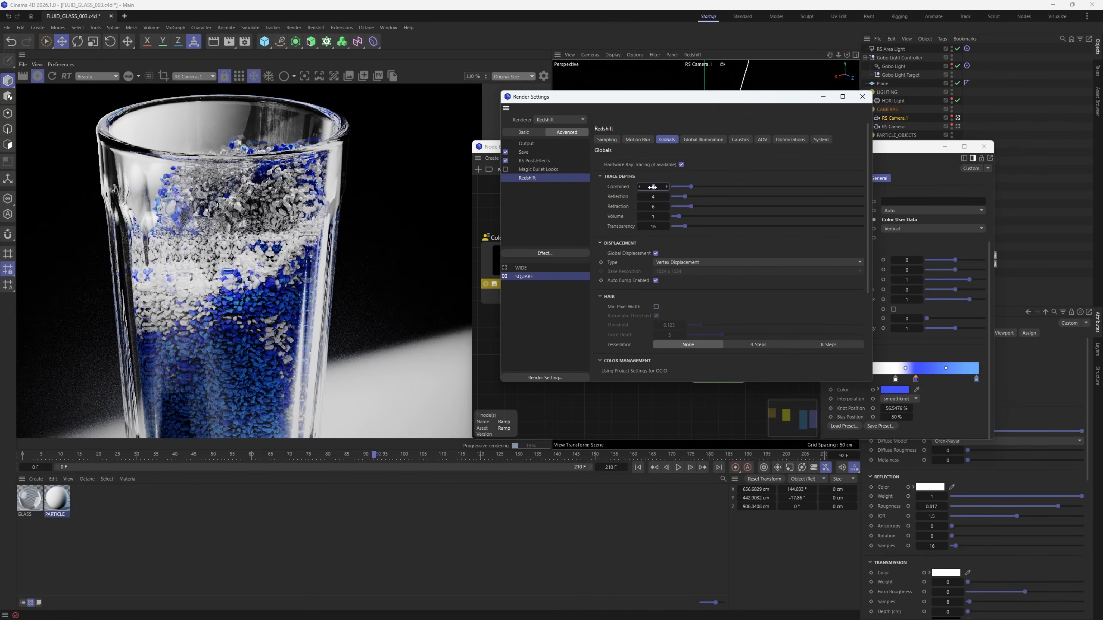
text(20)
key(Tab)
text(20)
key(Tab)
text(20)
key(Return)
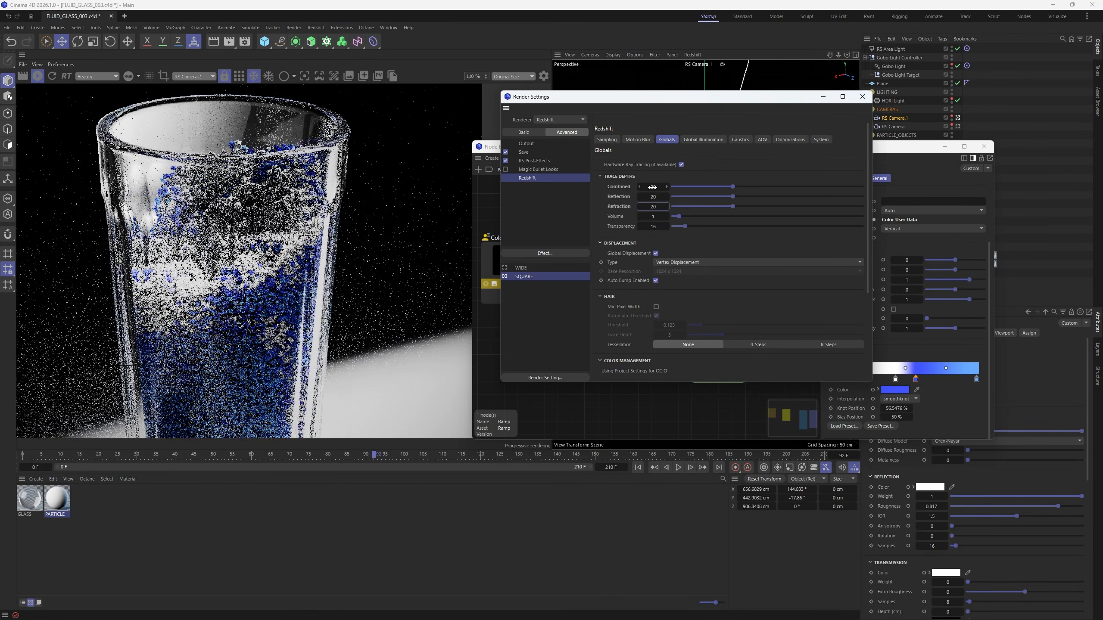
scroll(222, 262, down, 5)
scroll(225, 306, up, 2)
click(607, 140)
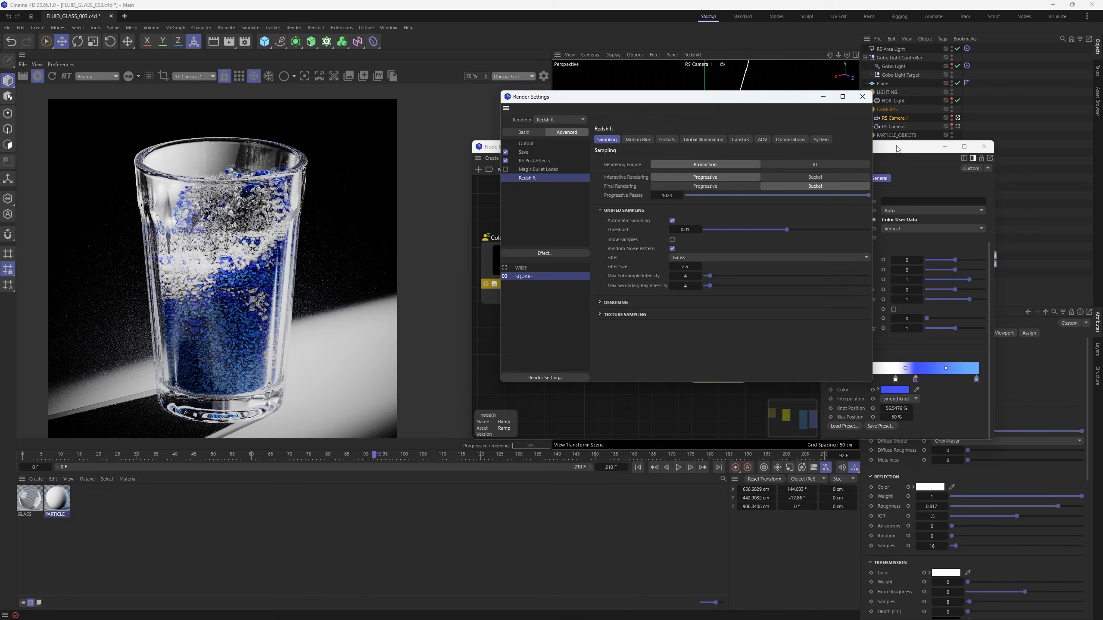
click(862, 96)
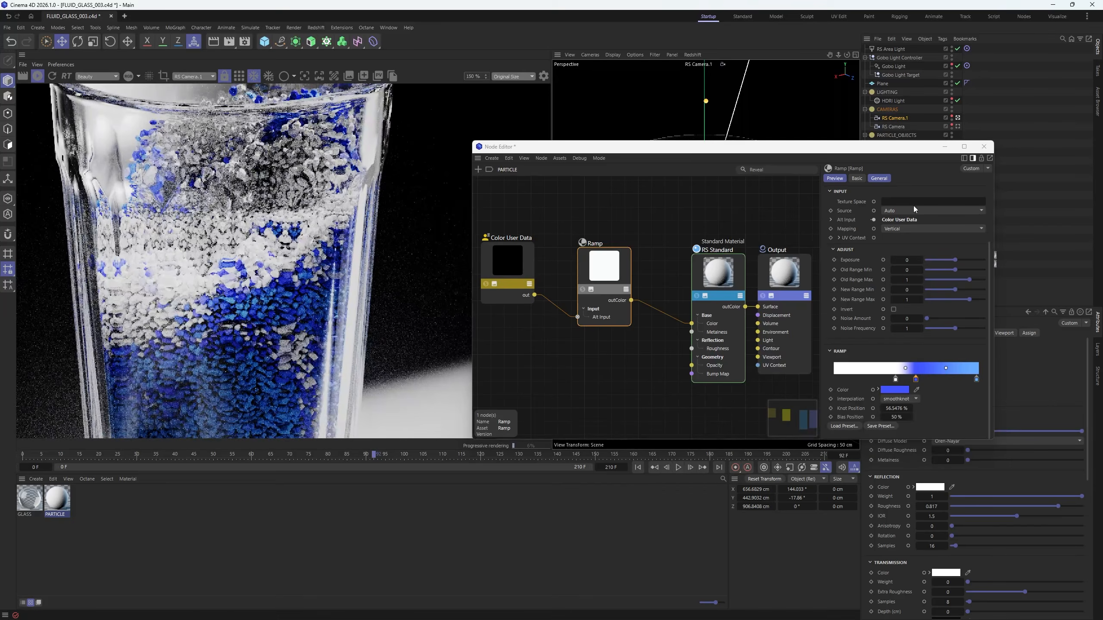
- Close the material's node graph and try excluding PARTICLE_OBJECTS from the Gobo Light
click(984, 147)
click(893, 66)
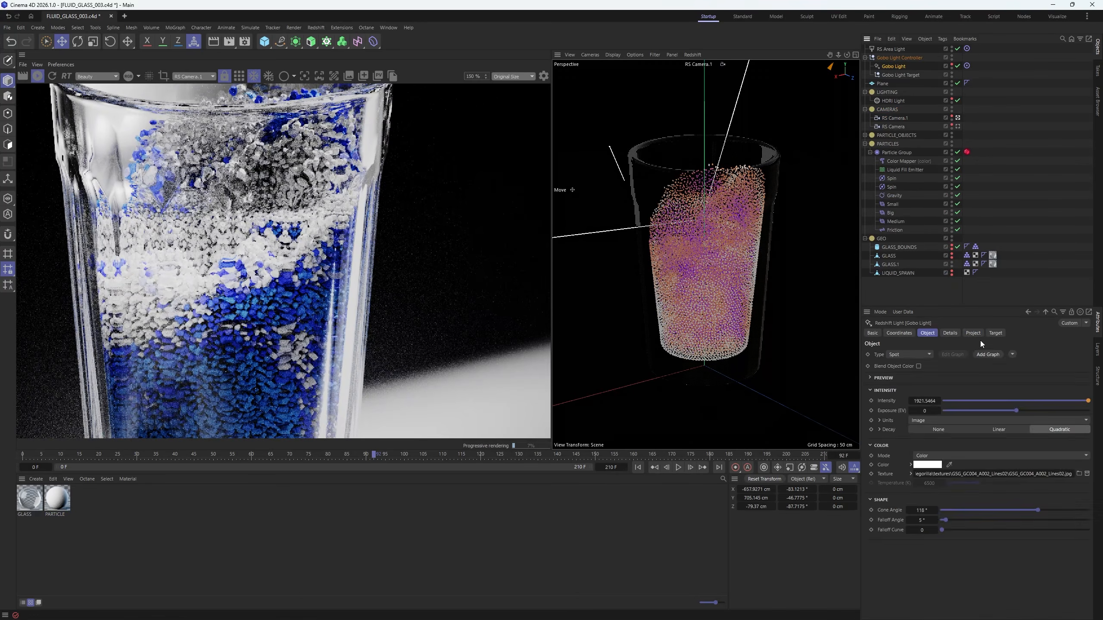
click(972, 333)
scroll(252, 262, down, 5)
scroll(239, 302, up, 1)
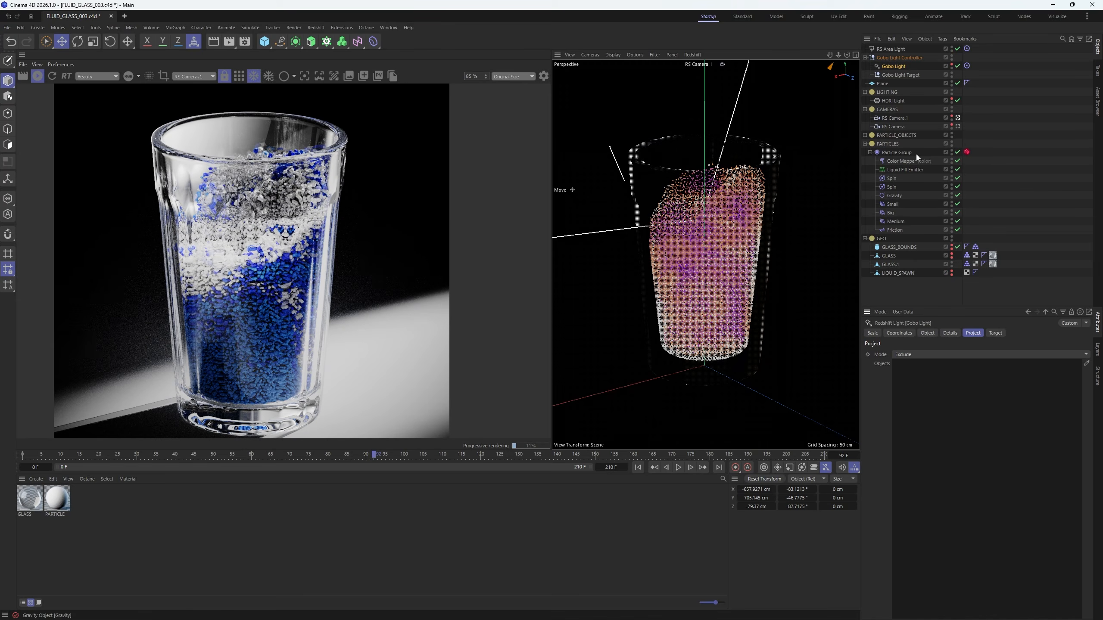
drag(877, 136, 955, 364)
scroll(225, 326, up, 1)
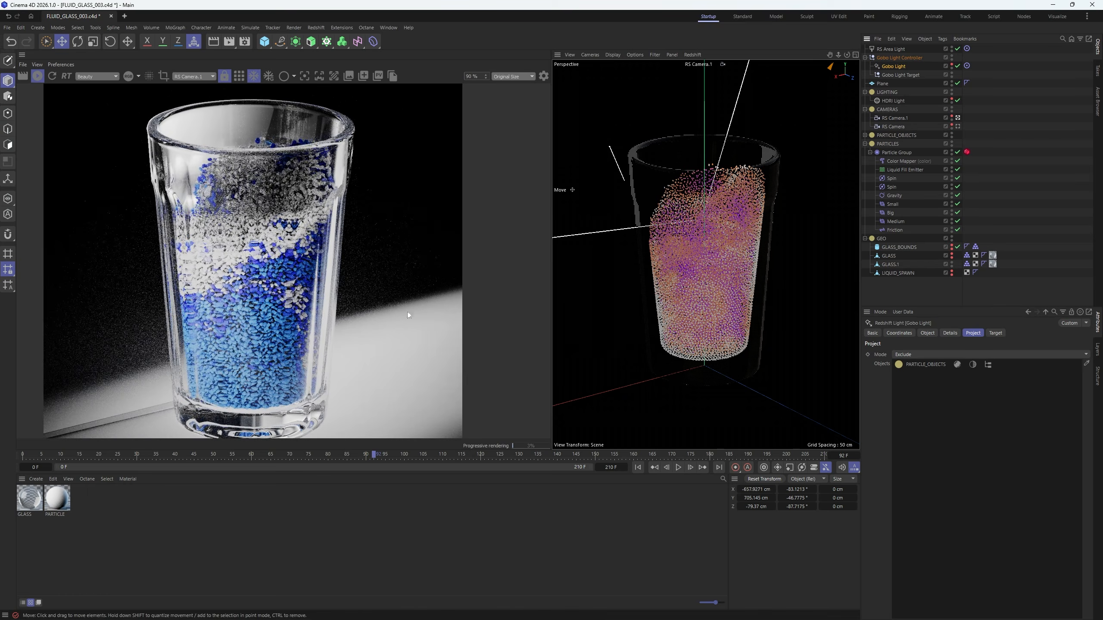
click(949, 333)
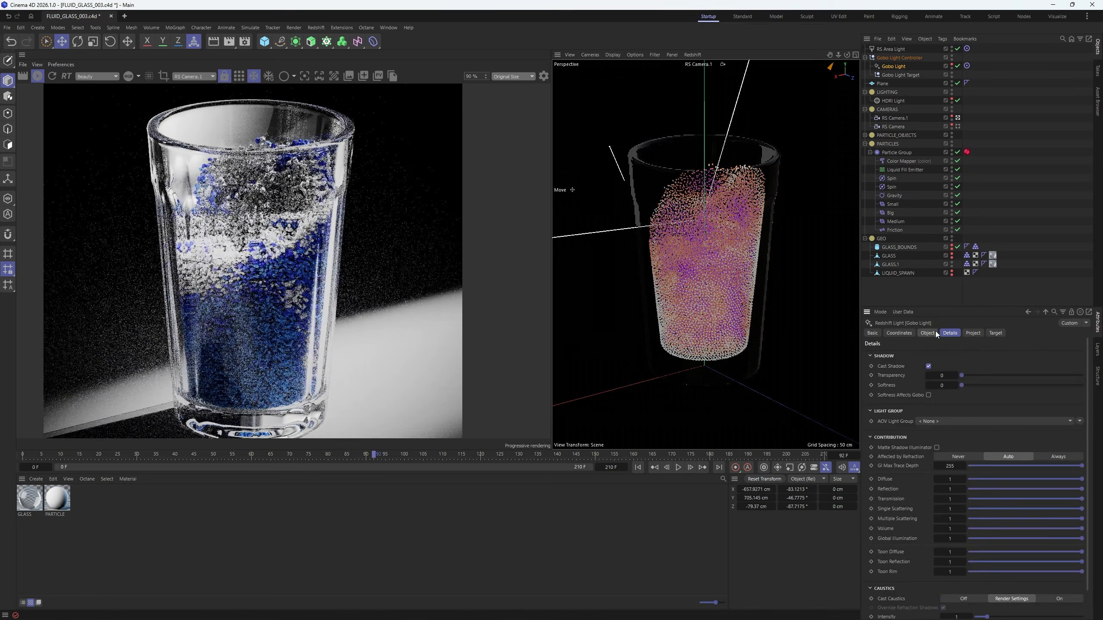
- Add PARTICLE_OBJECTS to the HDRI Light's exclusion list
click(890, 101)
click(970, 333)
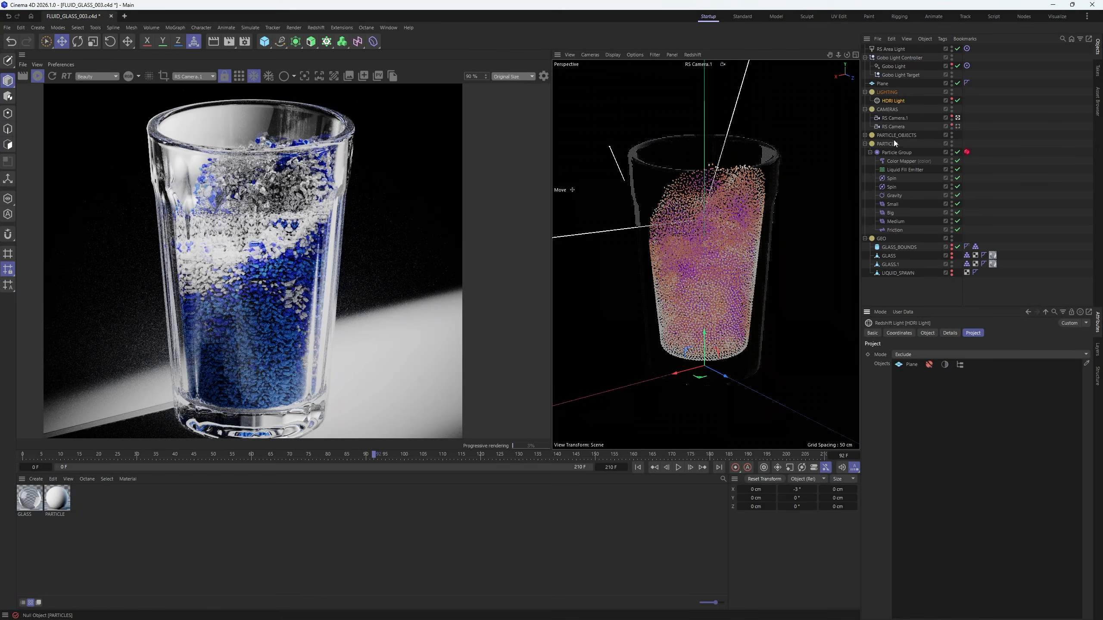
drag(895, 135, 951, 430)
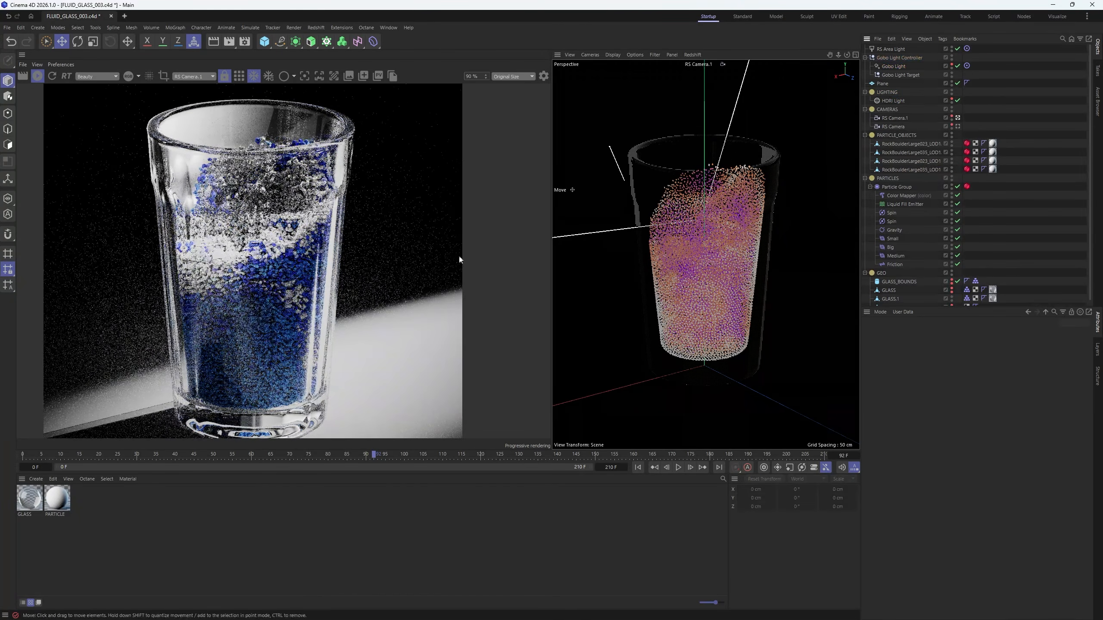
- Try excluding PARTICLE_OBJECTS from the Gobo Light again and check the effect on the render
click(894, 65)
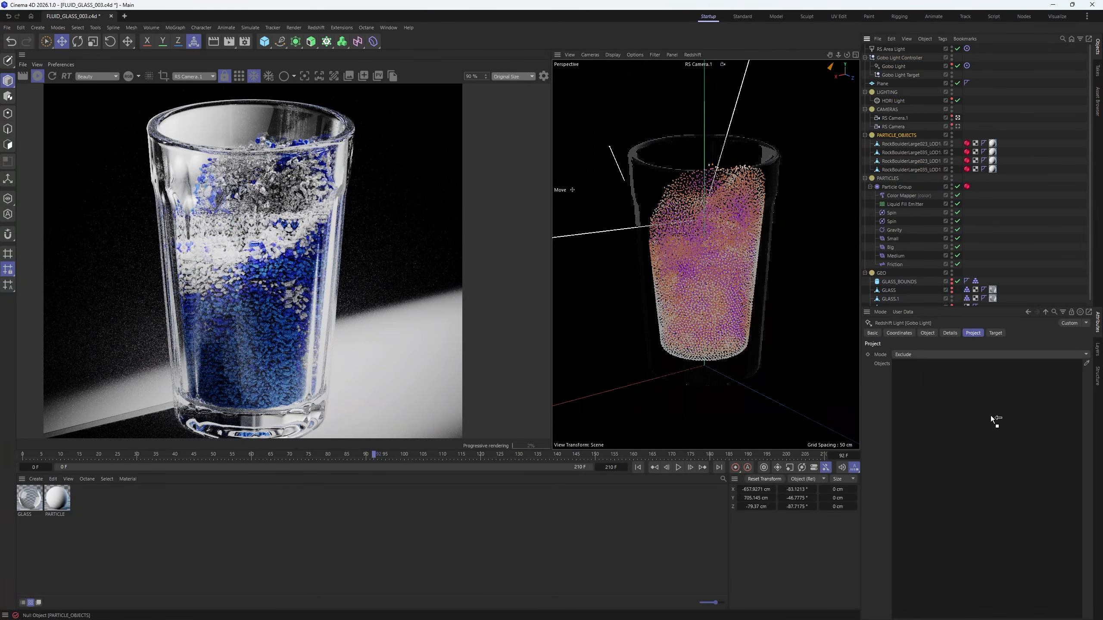
scroll(240, 296, up, 4)
scroll(240, 296, down, 8)
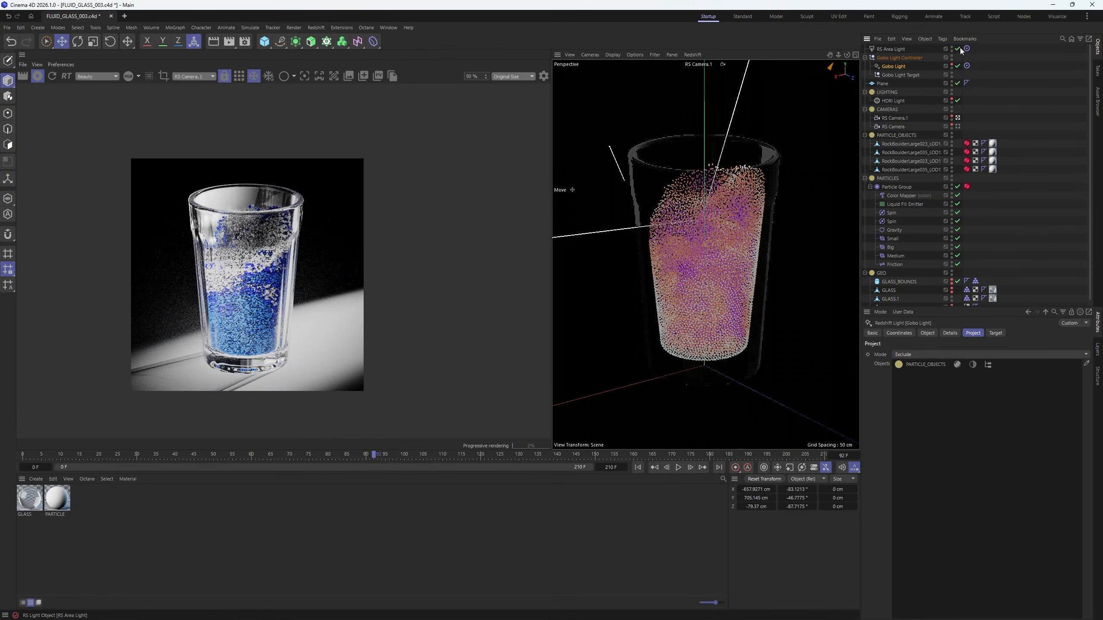
- Compare the glass render with the RS Area Light switched off and on, and check the light's exclusion list
click(958, 49)
scroll(231, 301, up, 2)
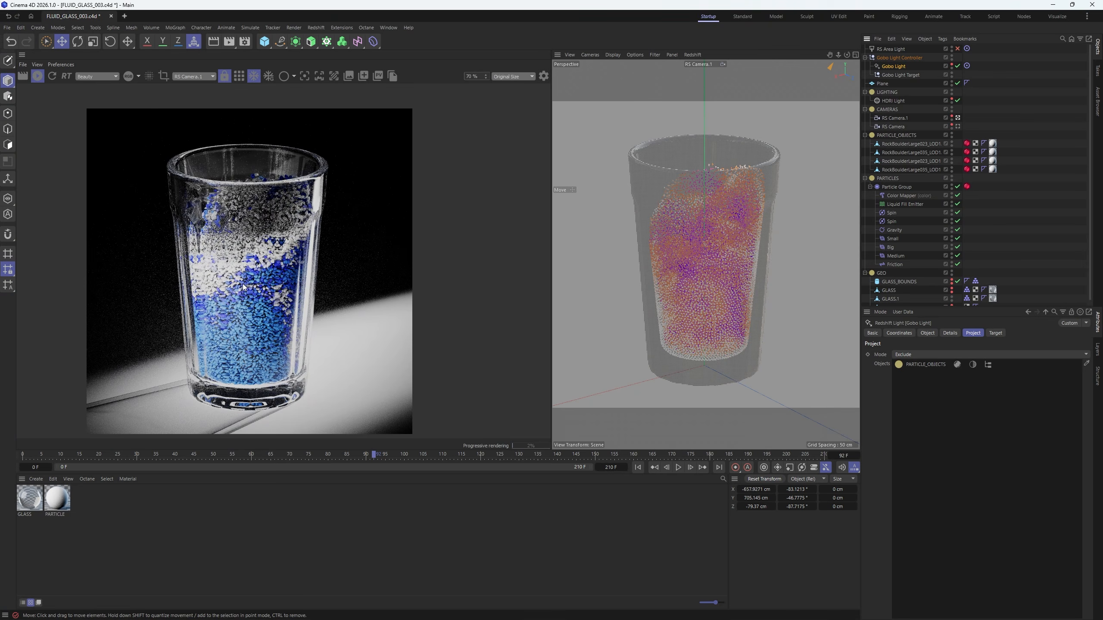
scroll(243, 287, up, 2)
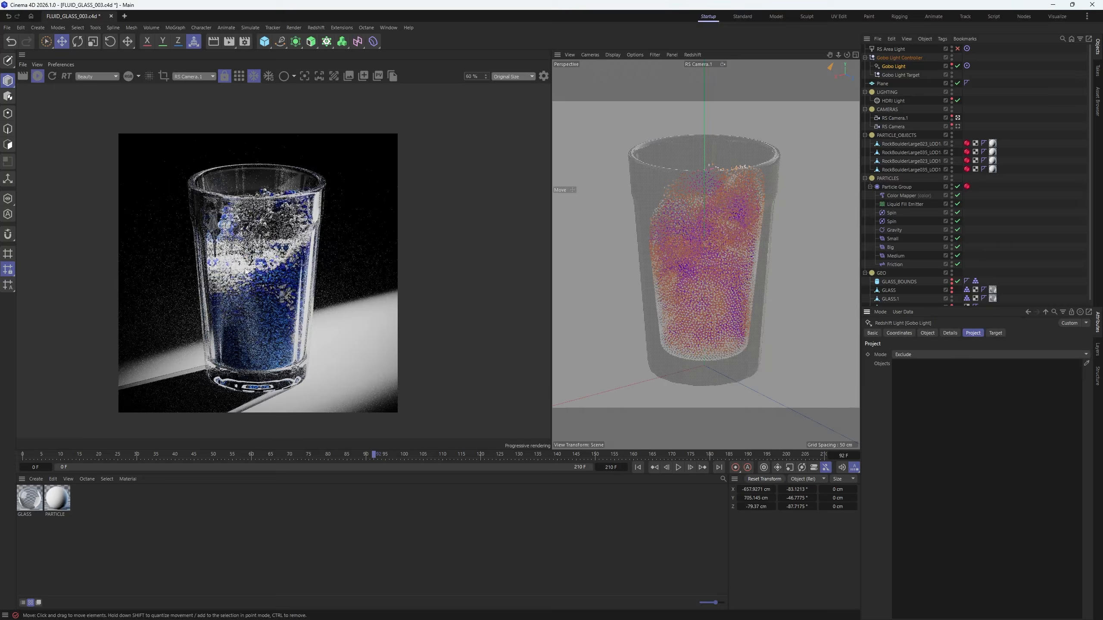
scroll(242, 267, up, 5)
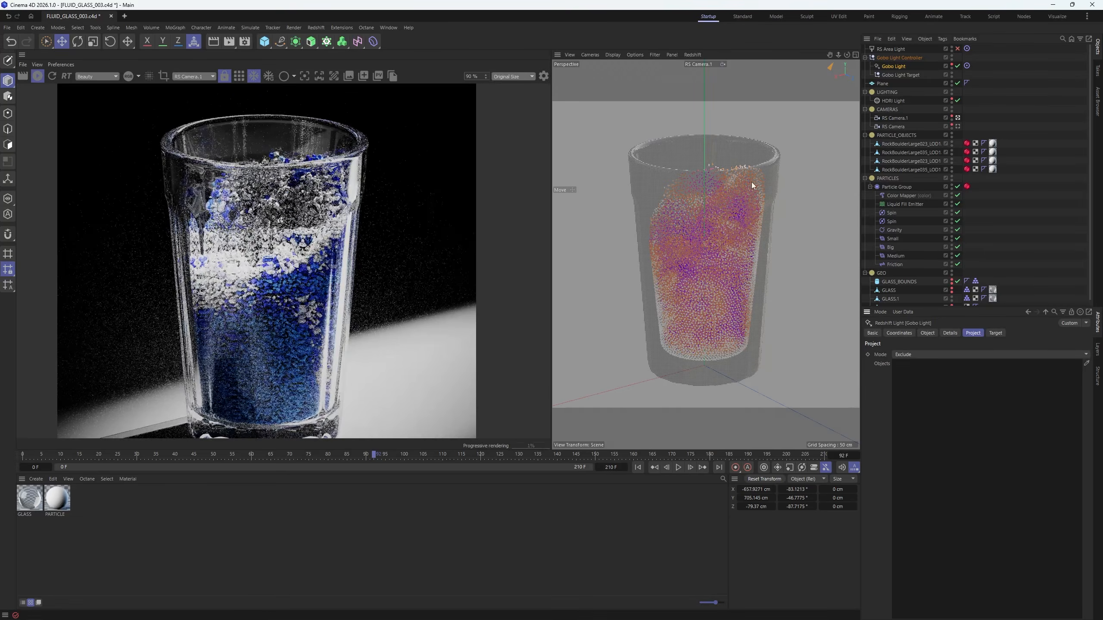
click(958, 49)
click(880, 49)
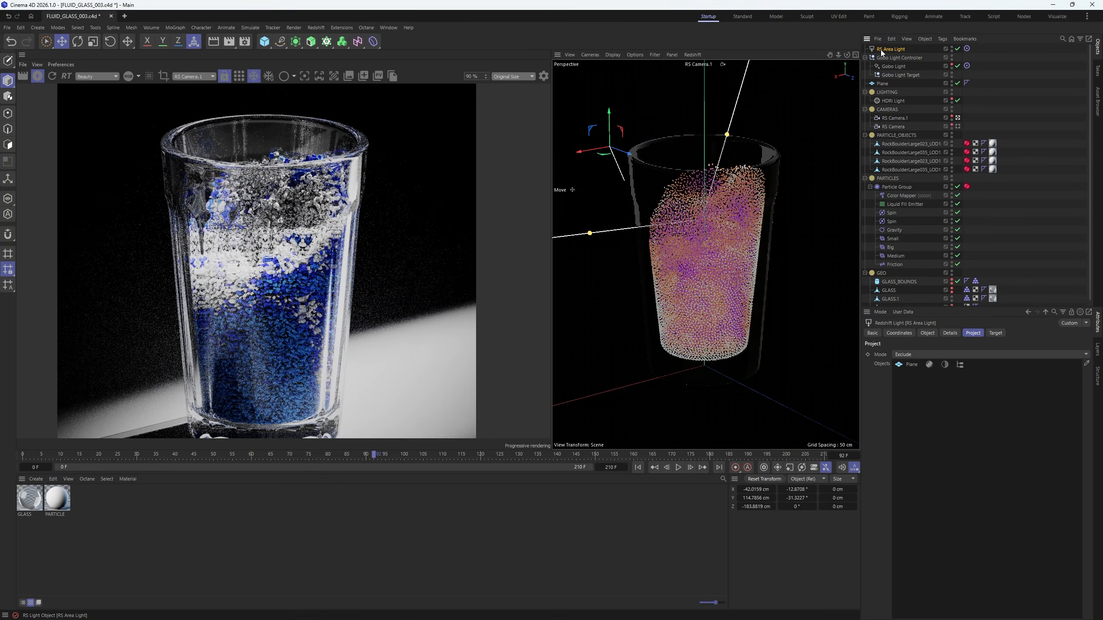
scroll(198, 232, down, 2)
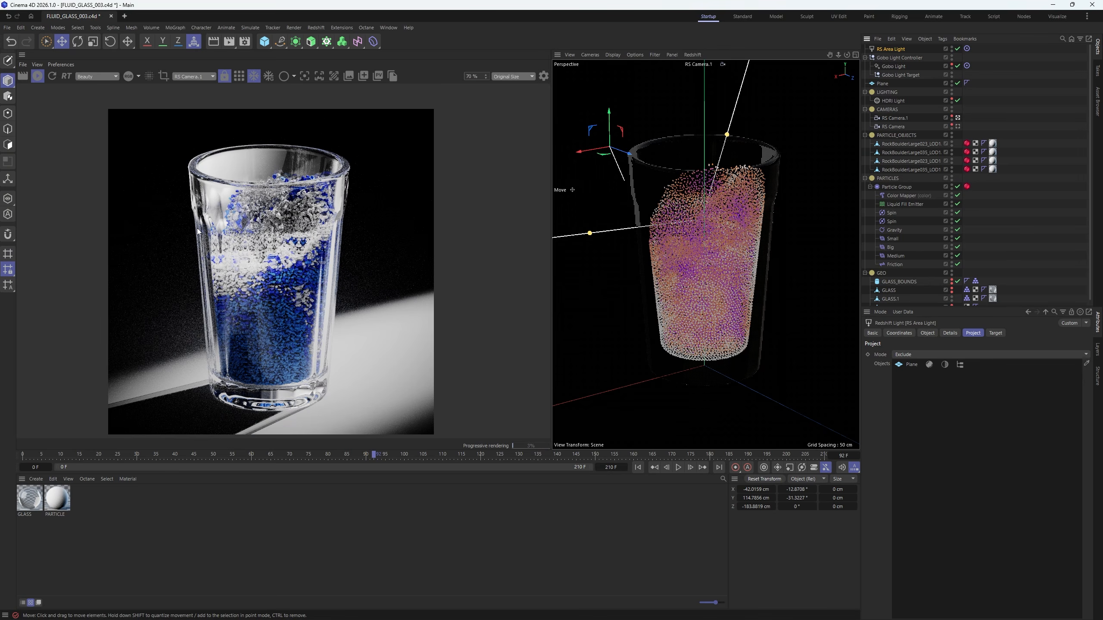
scroll(276, 313, up, 3)
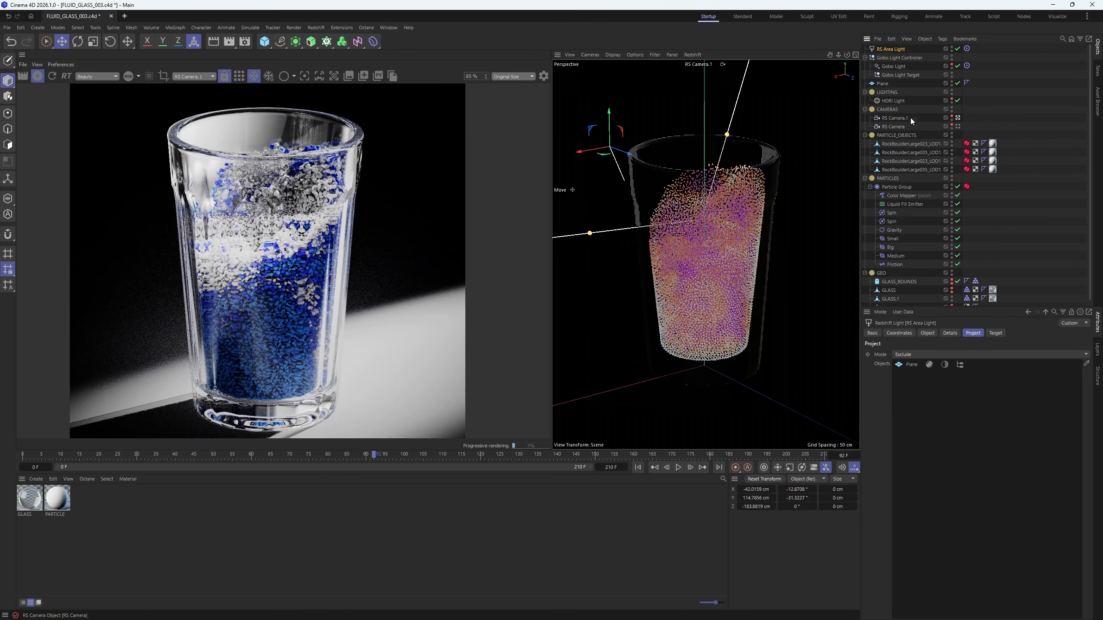
- Raise the HDRI Light's Diffuse contribution to 0.278 and check the particles in the render
click(894, 100)
click(943, 332)
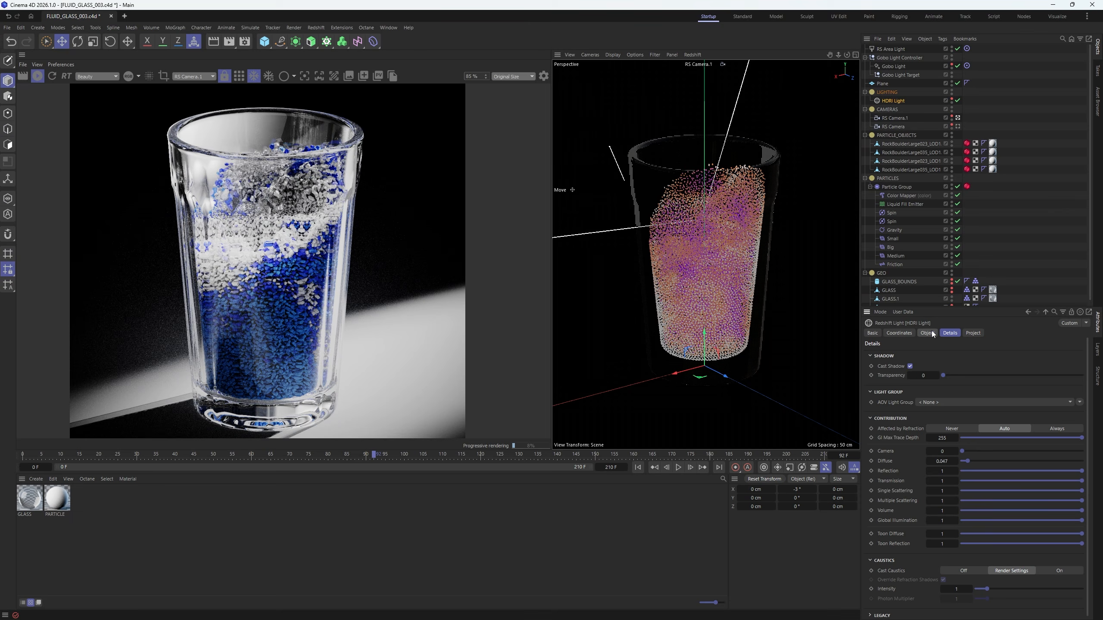
click(986, 461)
drag(987, 463, 1012, 462)
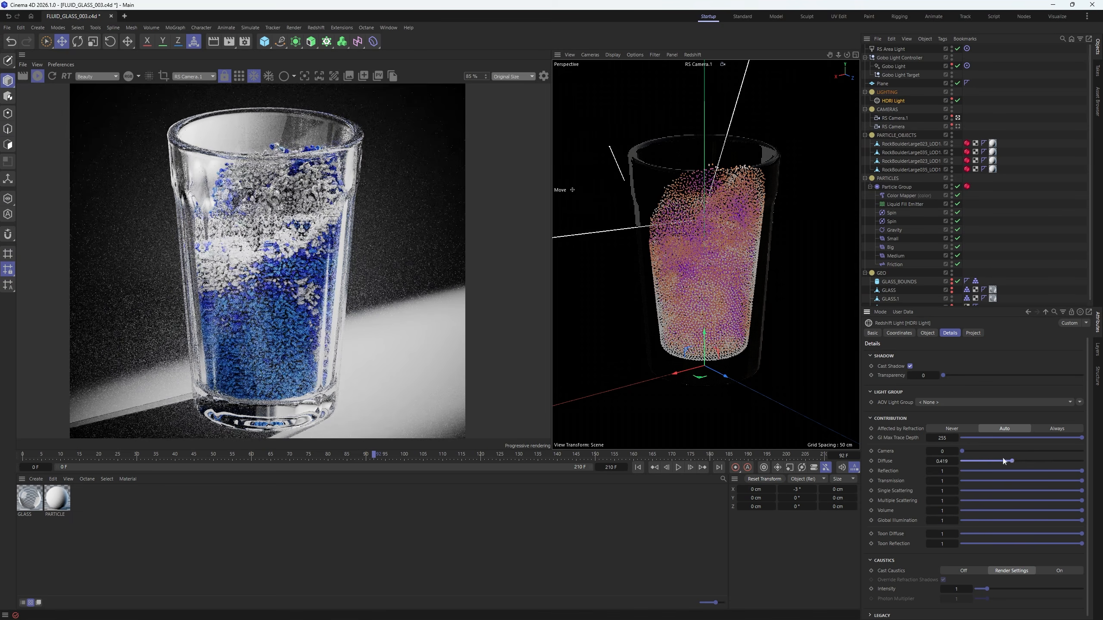
scroll(214, 285, down, 3)
scroll(234, 280, up, 1)
scroll(234, 281, down, 3)
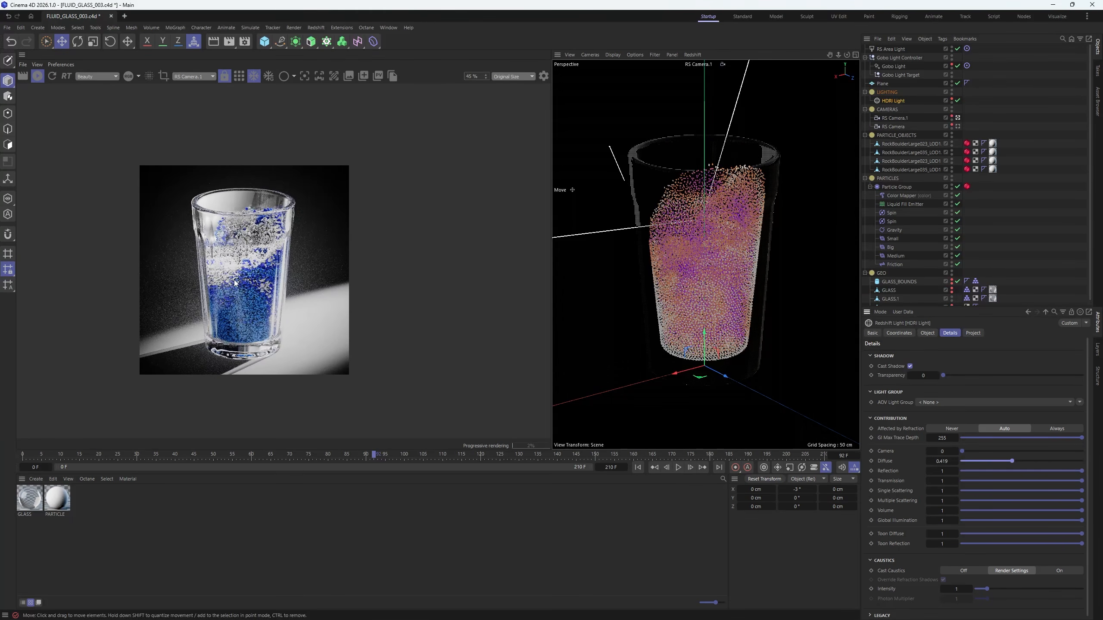
scroll(235, 281, up, 1)
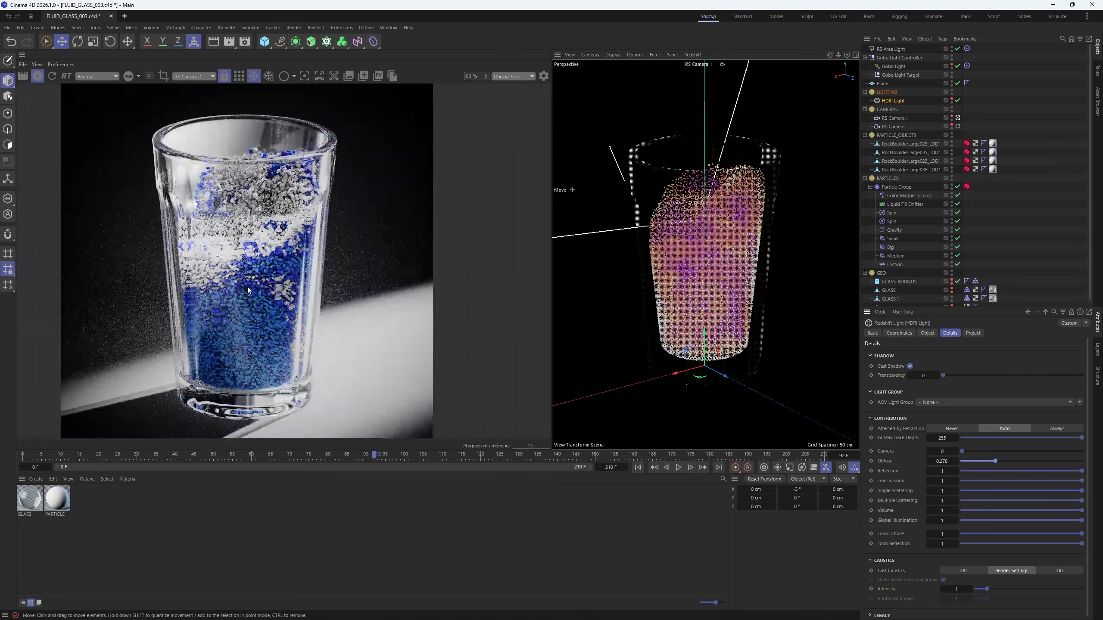
scroll(248, 288, down, 6)
scroll(249, 290, up, 4)
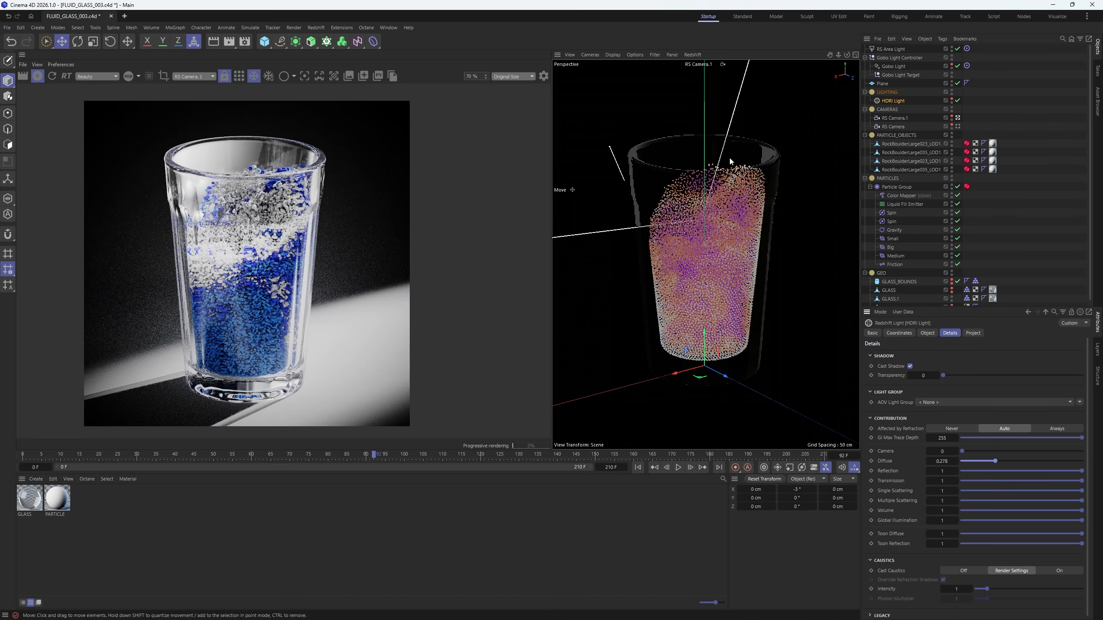
- Raise RS Camera.1's angle to look further down into the glass, and reframe it from slightly farther away
alt+drag(729, 158, 731, 173)
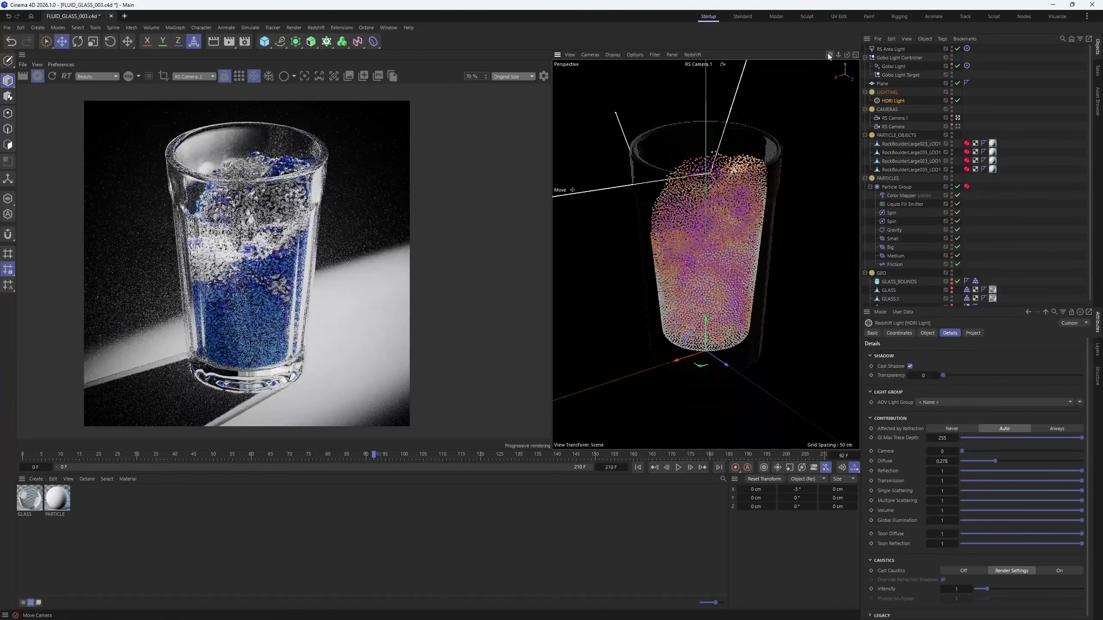
mouse_move(828, 54)
mouse_down()
mouse_move(829, 64)
mouse_move(838, 54)
mouse_up()
scroll(270, 224, down, 4)
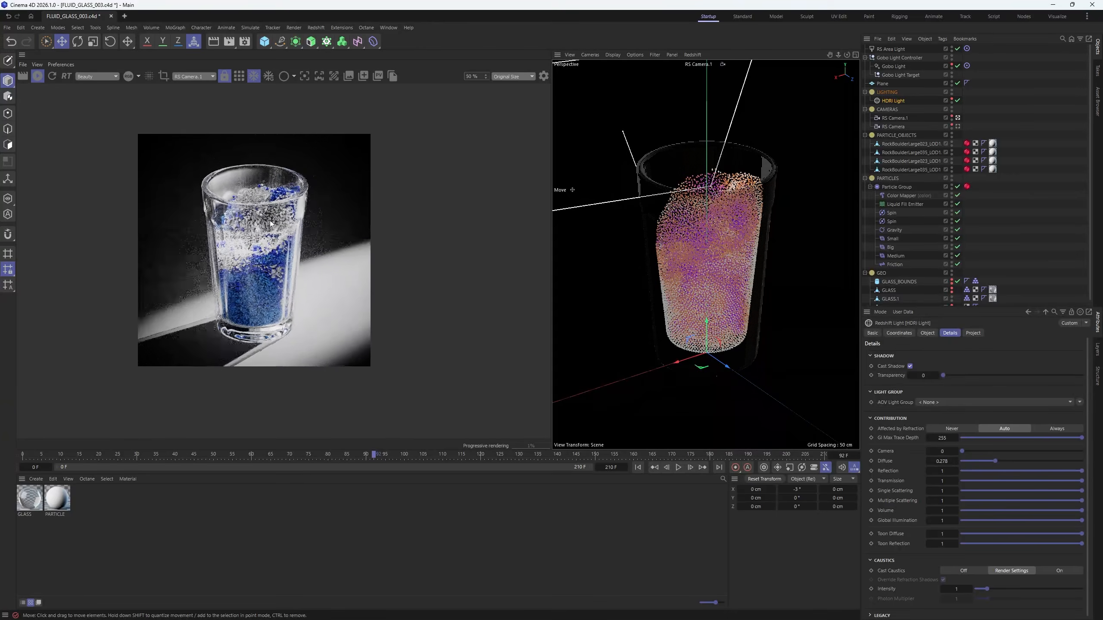
scroll(270, 224, up, 4)
scroll(267, 260, down, 2)
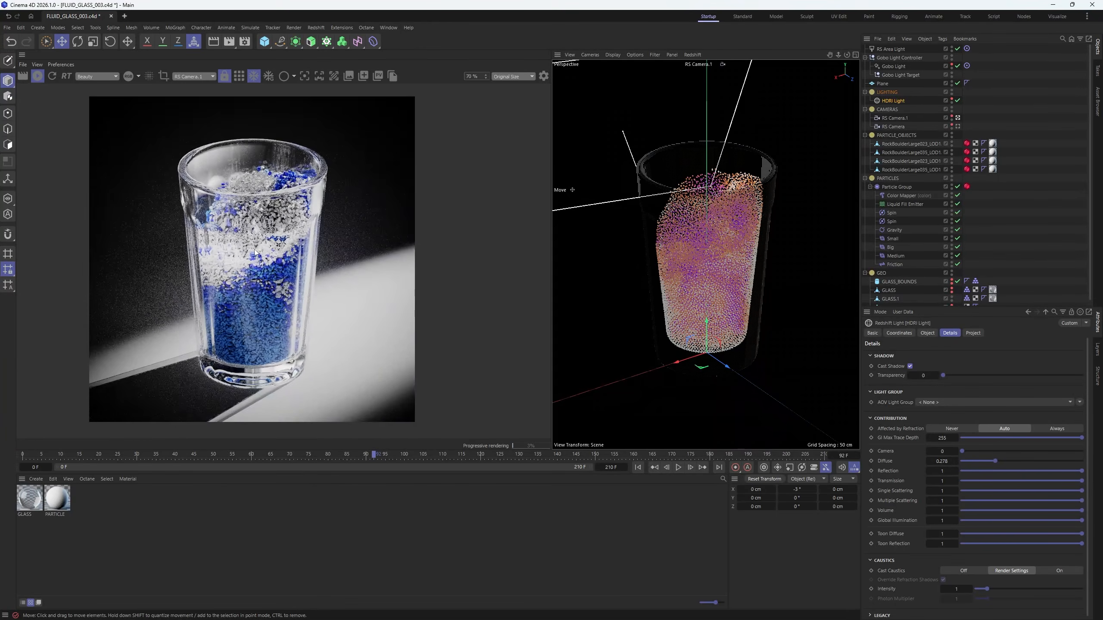
scroll(256, 252, up, 3)
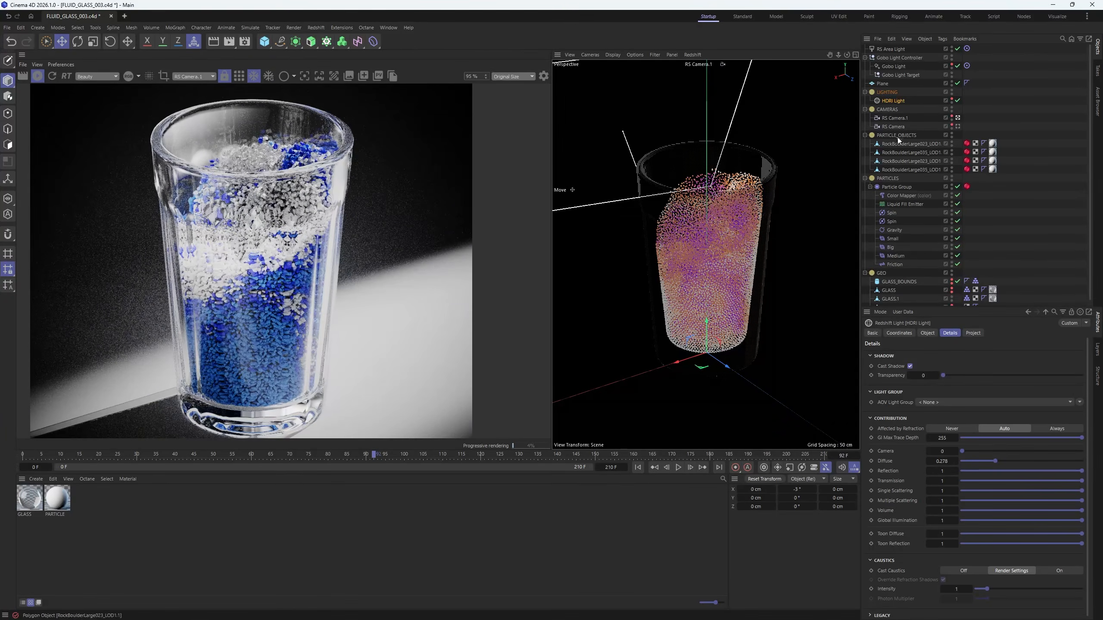
- Set the HDRI Light's intensity to 0 and inspect the particles in the render
click(928, 333)
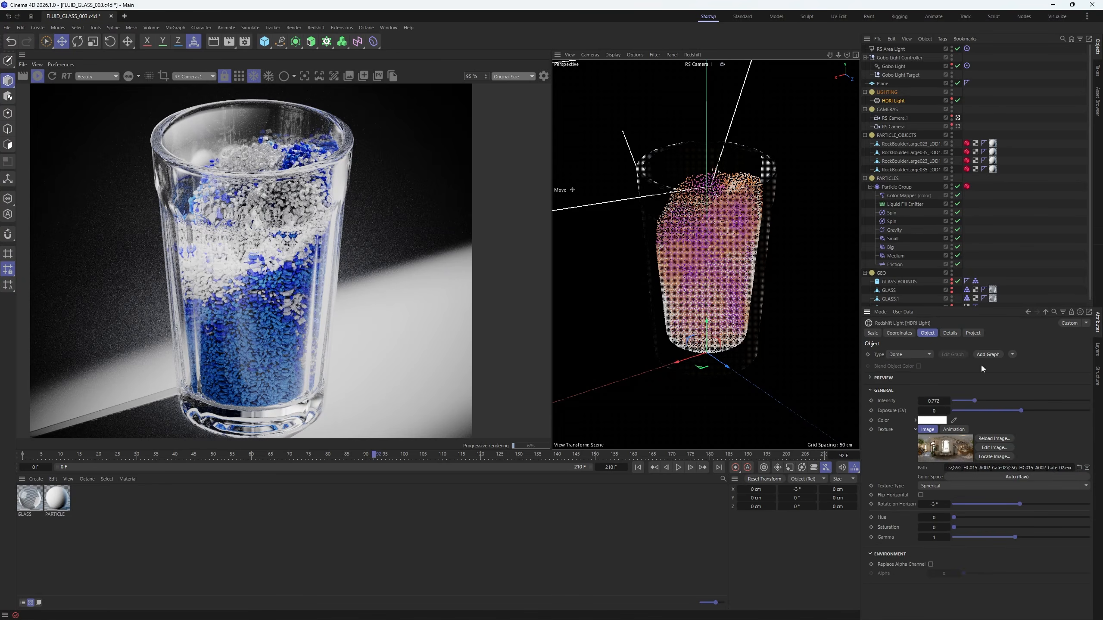
drag(977, 402, 912, 405)
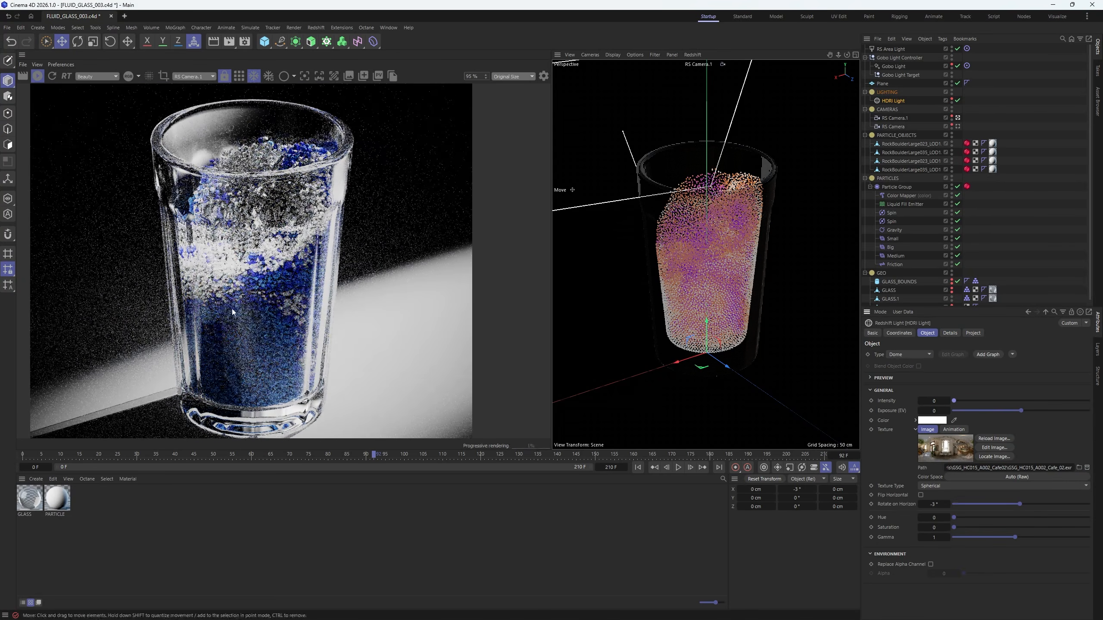
scroll(232, 309, up, 3)
scroll(263, 285, down, 5)
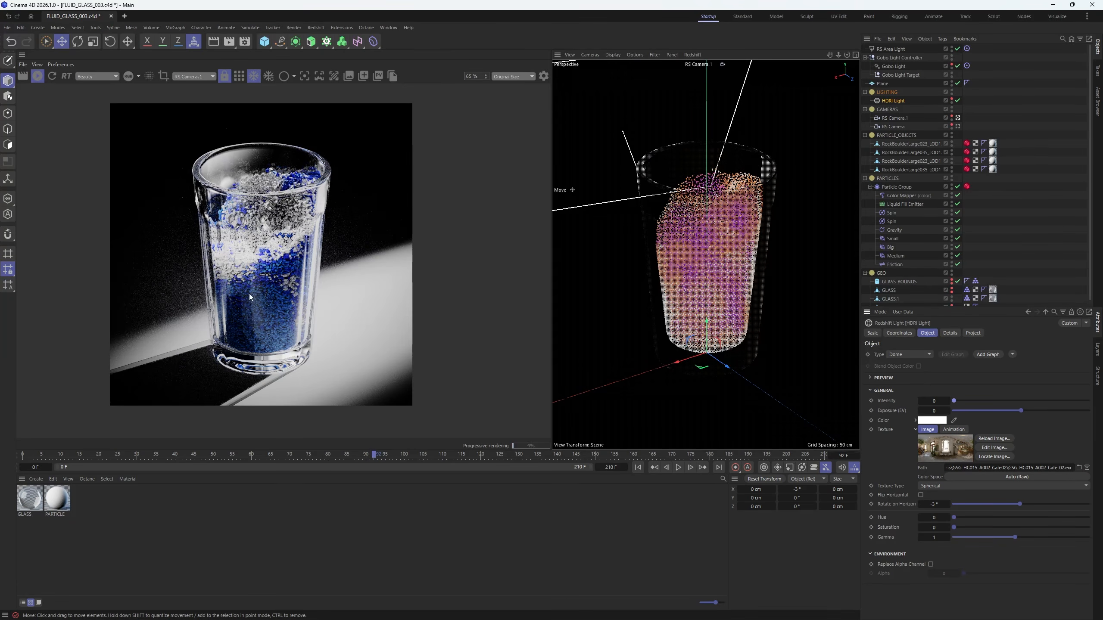
scroll(274, 312, down, 7)
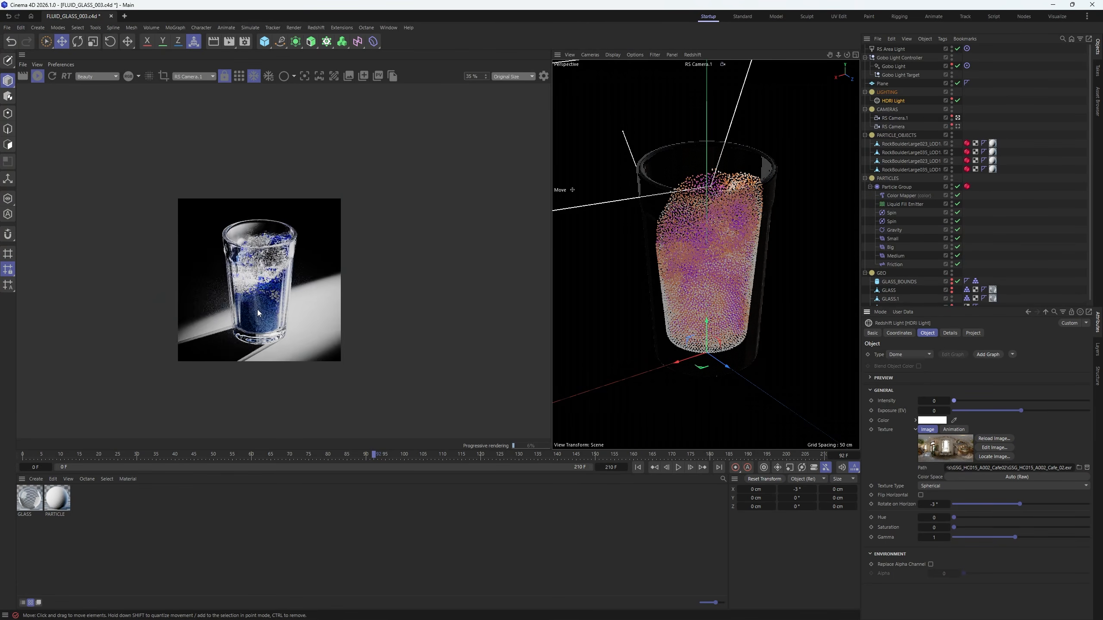
scroll(259, 293, up, 8)
scroll(260, 292, up, 2)
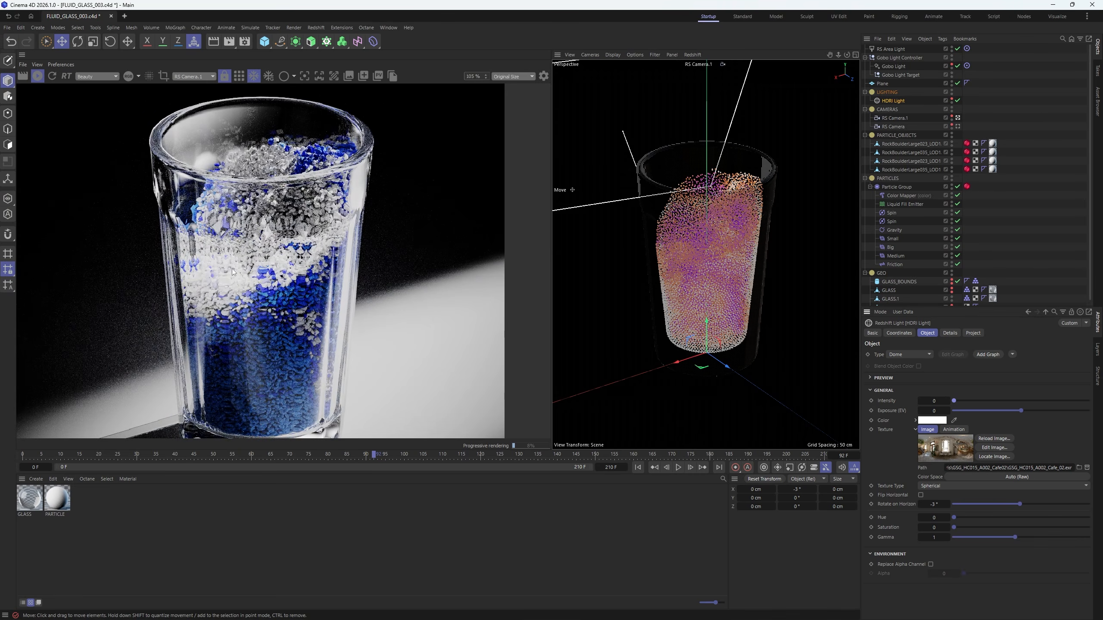
scroll(234, 273, up, 3)
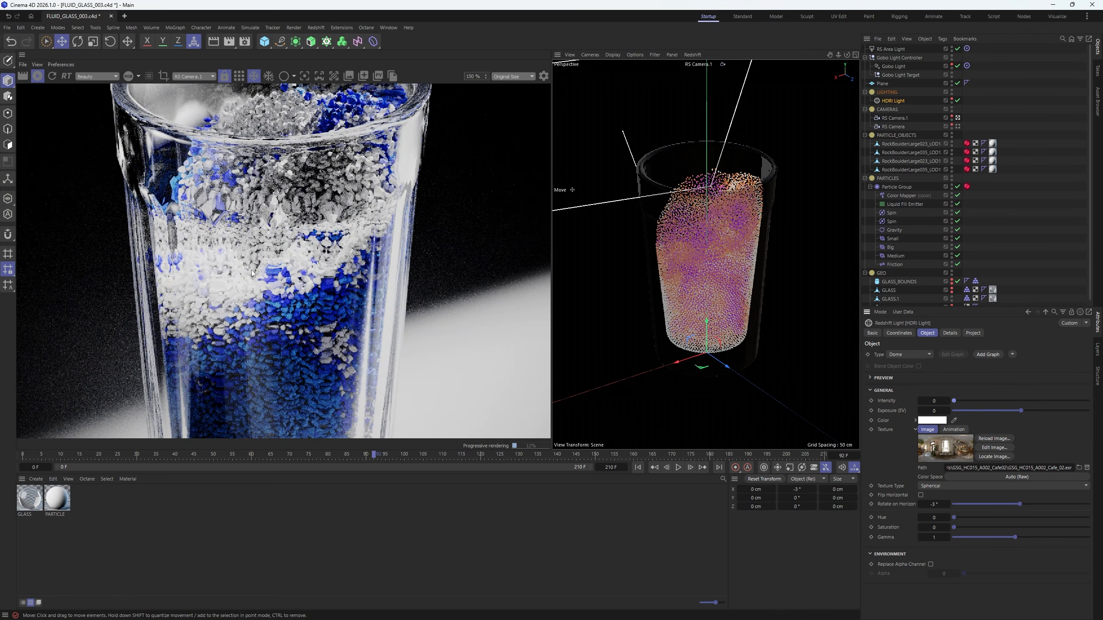
- Add a Redshift Object tag to GLASS.1, open its geometry settings, and save the project
click(1007, 219)
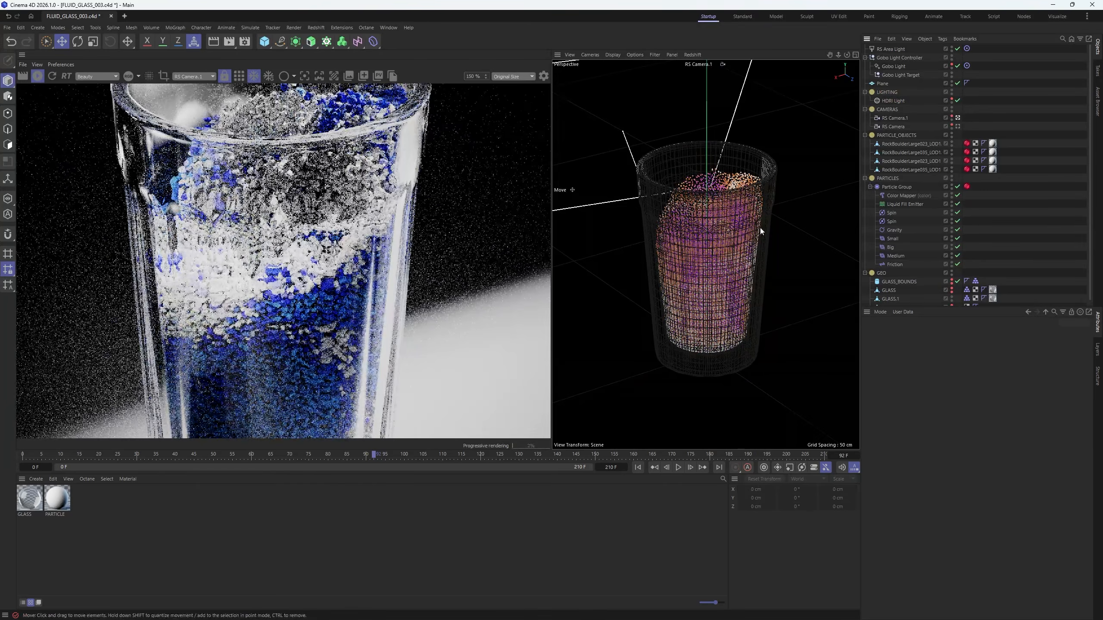
scroll(914, 285, down, 1)
right_click(889, 294)
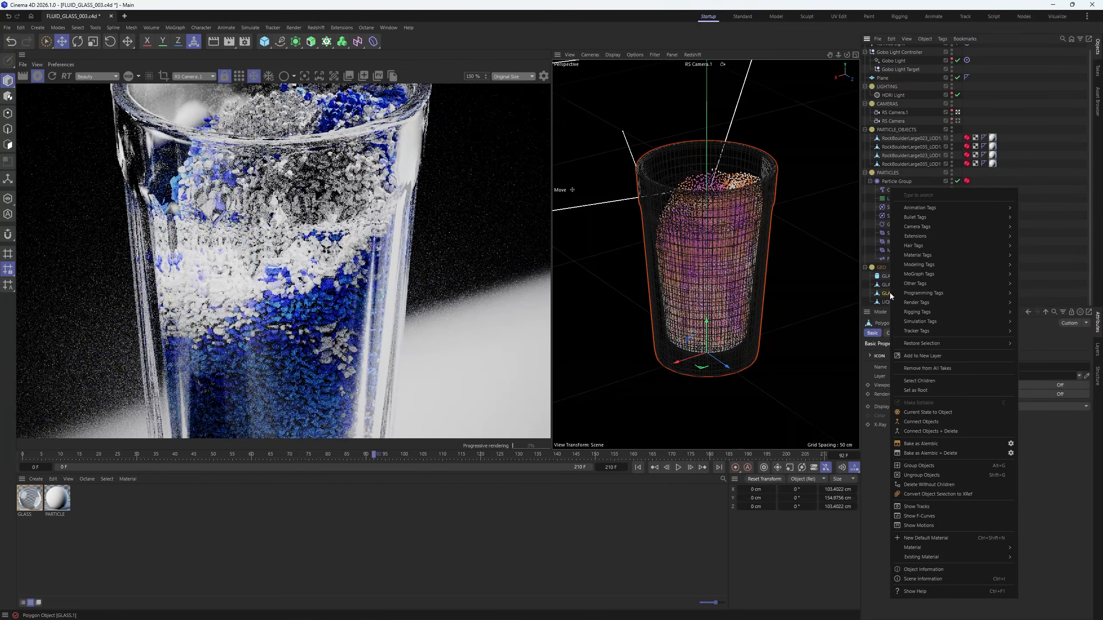
mouse_move(925, 306)
click(1058, 338)
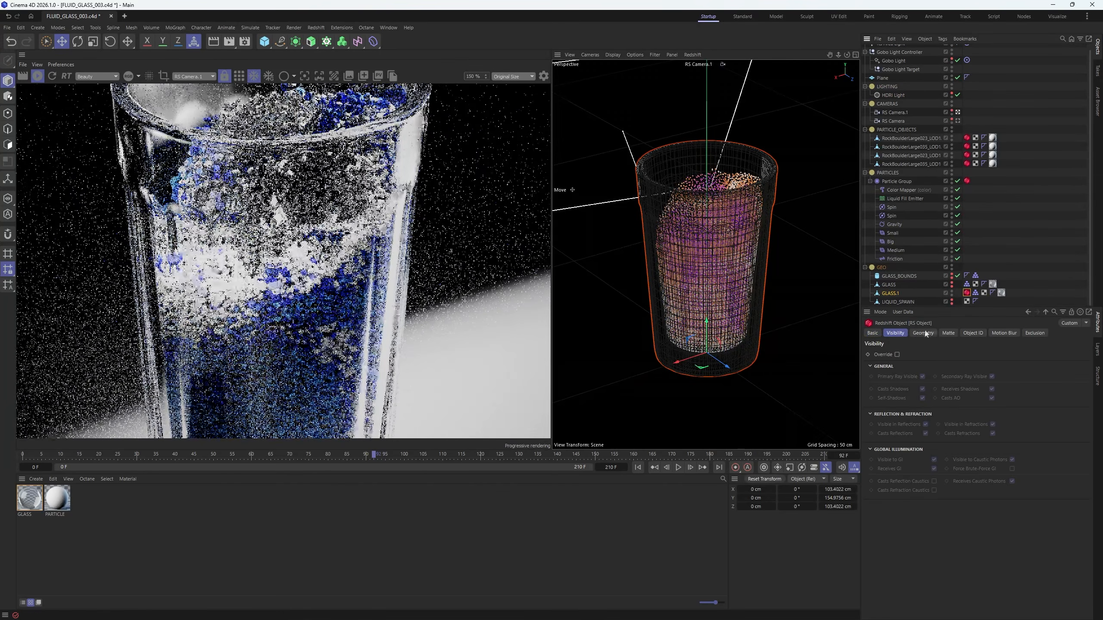
key(ctrl+s)
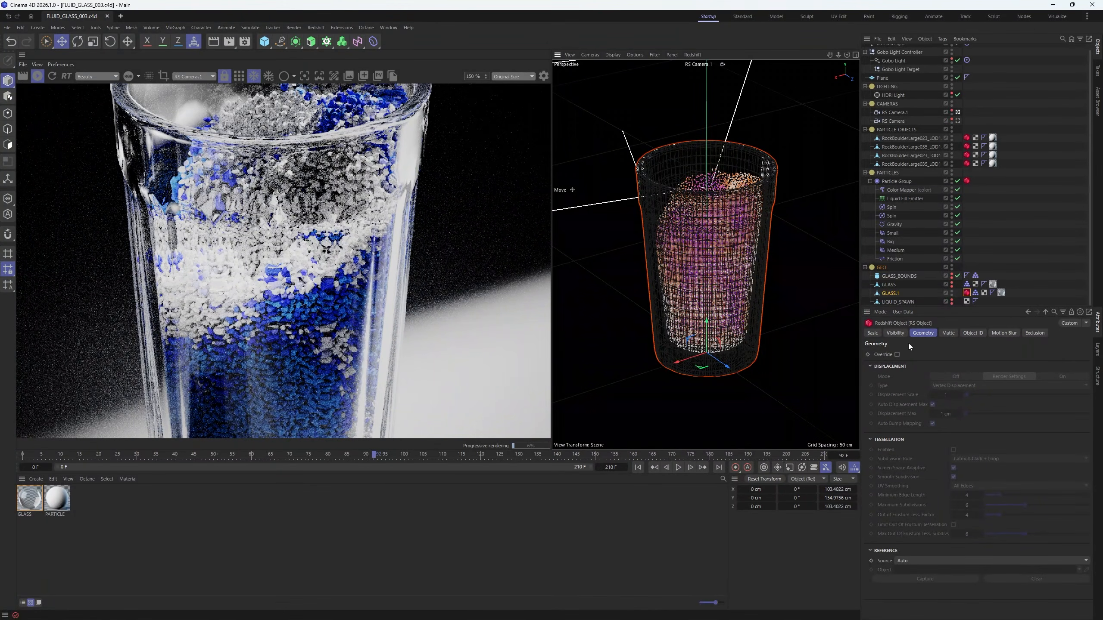
- With the live render paused, override GLASS.1's geometry settings, enable tessellation with 1 maximum subdivision, and restart the render
click(37, 76)
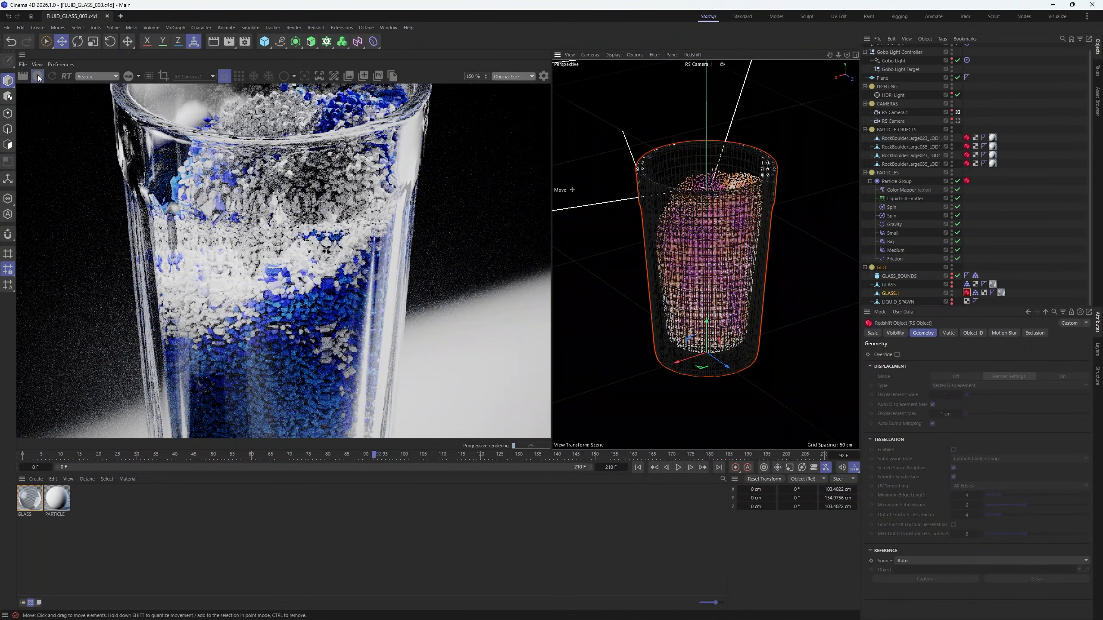
click(896, 355)
click(953, 450)
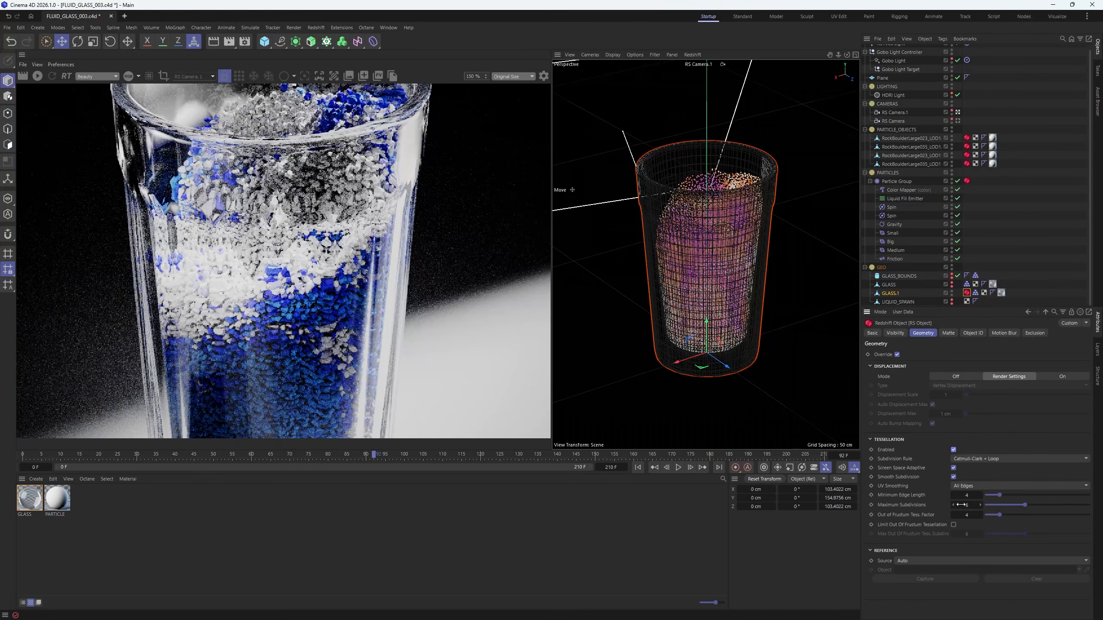
text(1)
key(Return)
click(37, 76)
scroll(217, 223, up, 6)
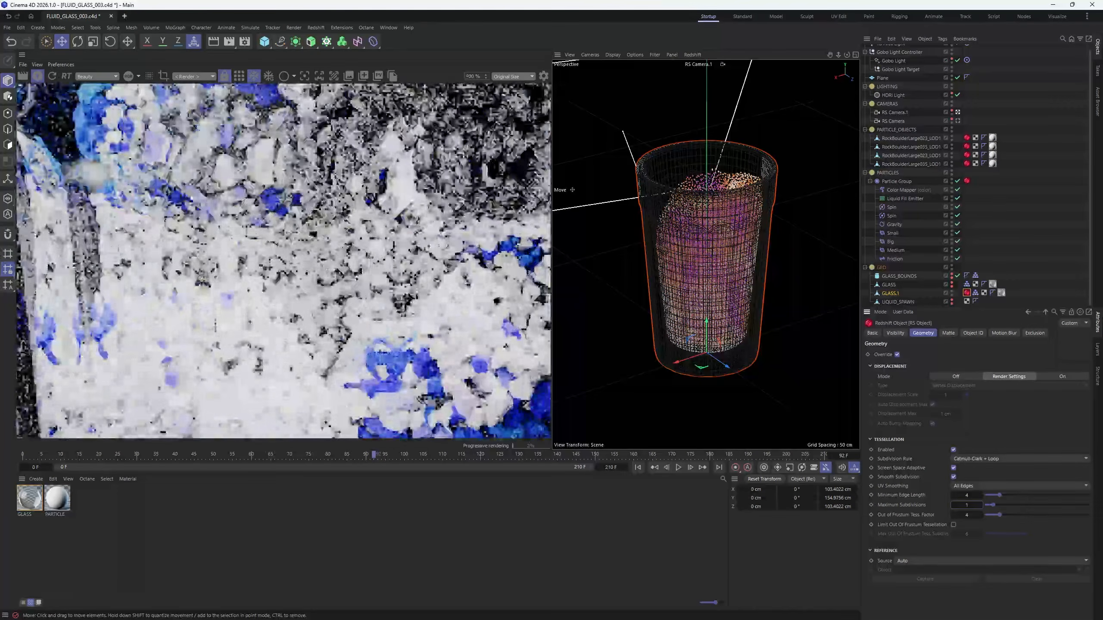
scroll(291, 233, down, 8)
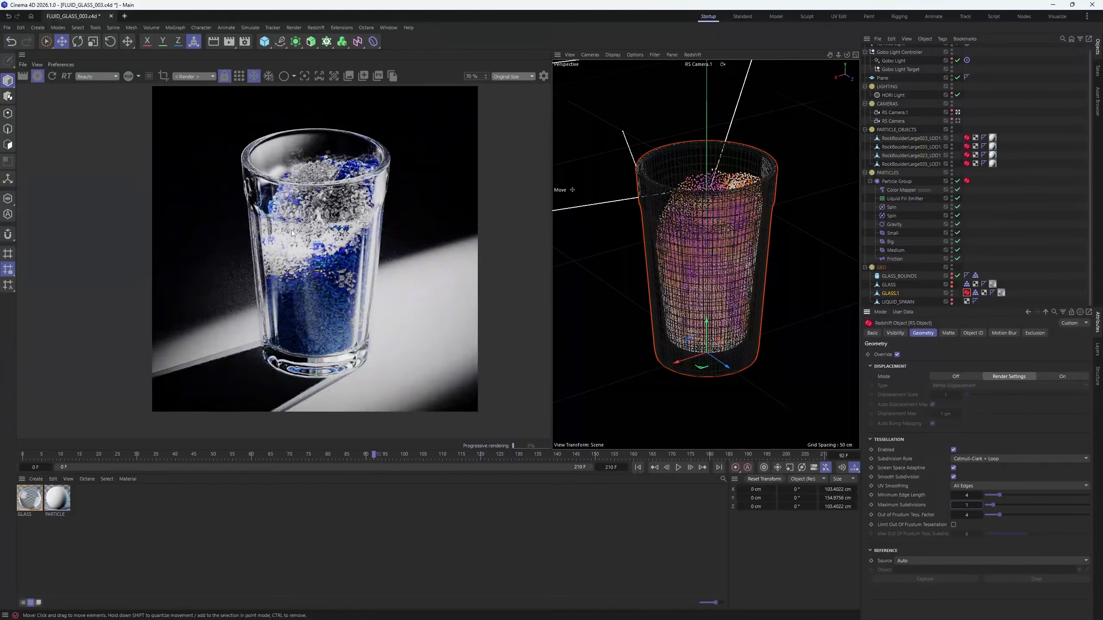
scroll(292, 234, down, 3)
scroll(322, 224, up, 4)
click(897, 84)
scroll(891, 65, up, 2)
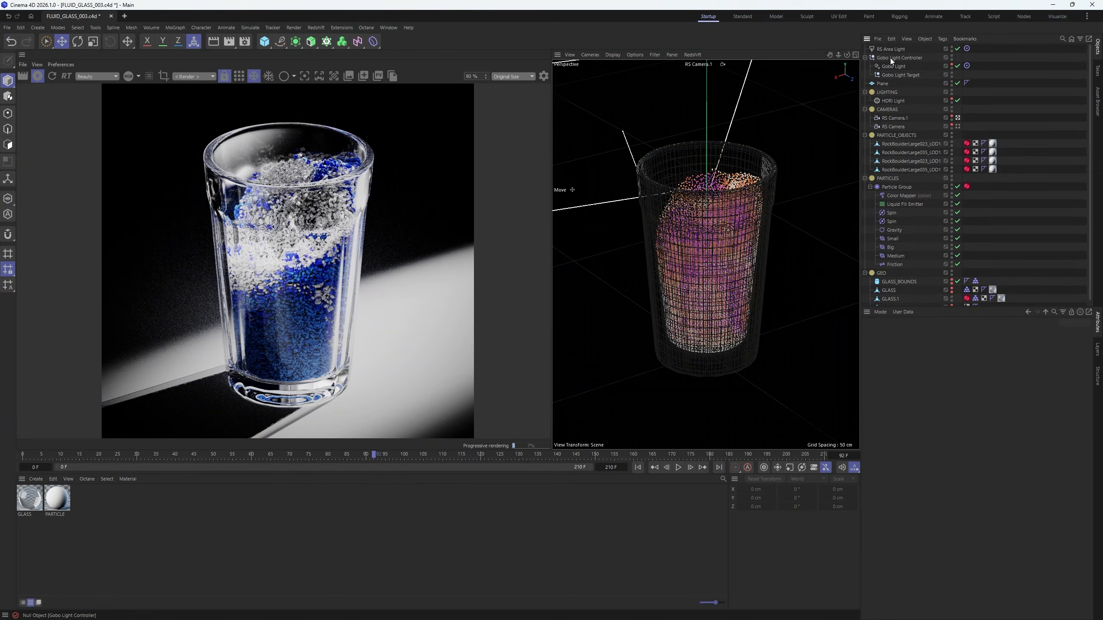
- Render through RS Camera.1 while moving the RS Area Light to about X 90, Y 150, Z -38 cm in the perspective view
click(890, 50)
key(F1)
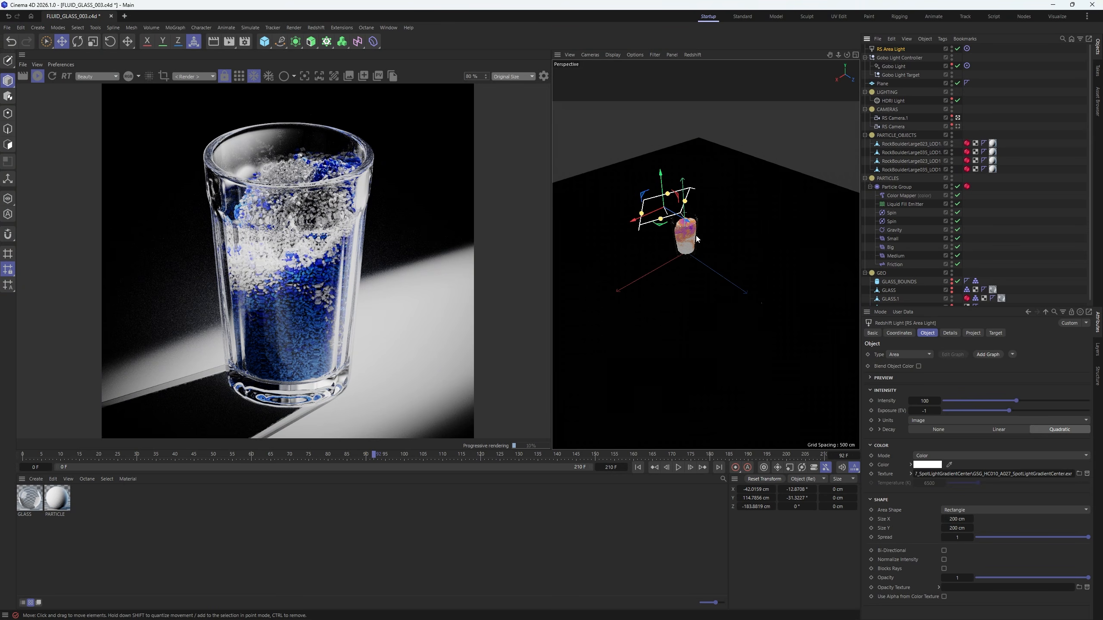
click(194, 77)
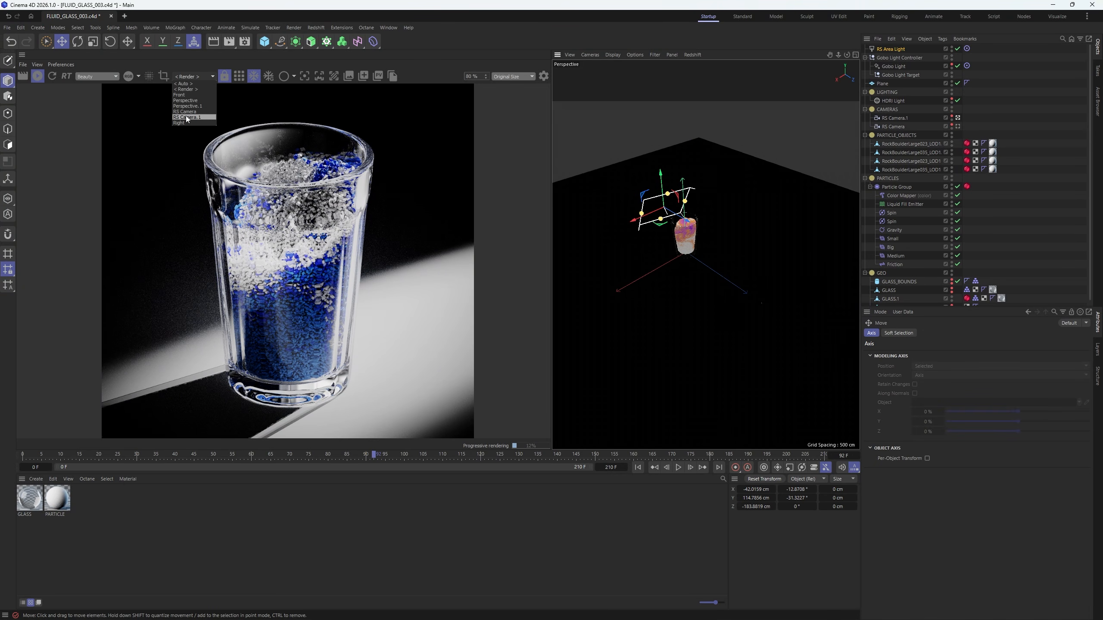
click(188, 117)
drag(707, 211, 675, 234)
- Set the SQUARE render setting's output size to 2048 × 2048 pixels and close the render settings
click(244, 42)
click(503, 124)
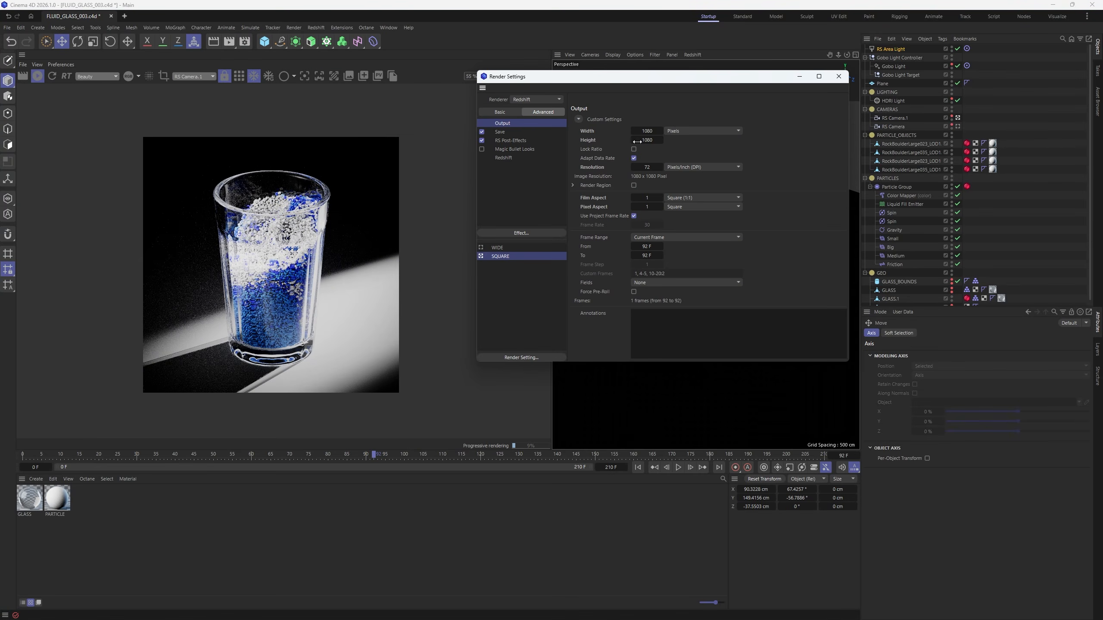
text(2048)
key(Tab)
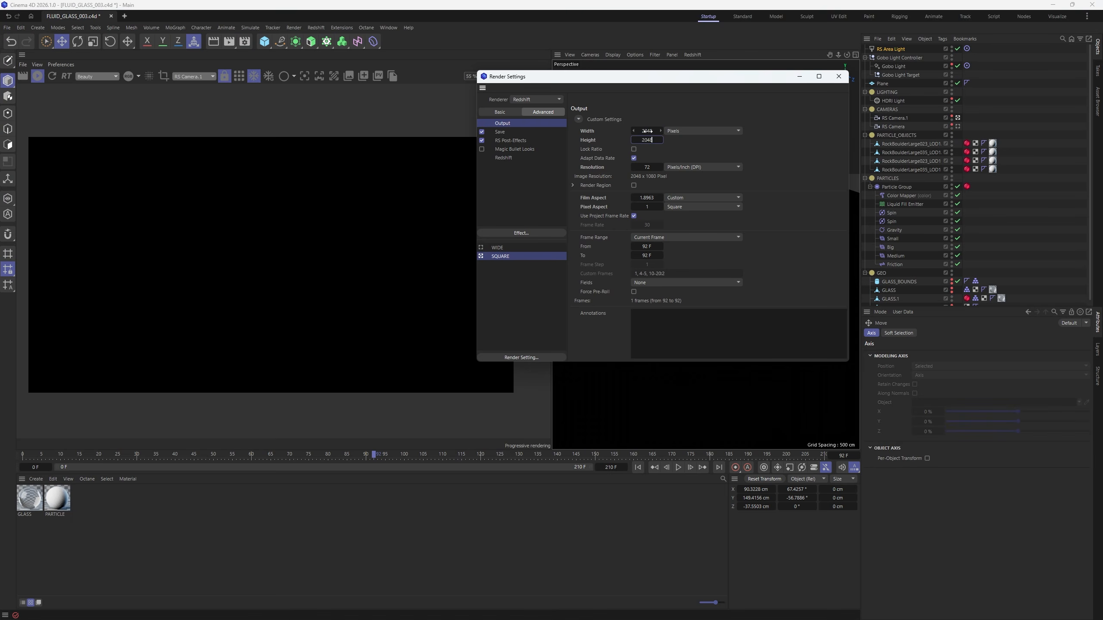
text(2048)
key(Return)
click(838, 76)
- Inspect the glass in the render, scrub the animation to frame 160, and examine the particles there up close
scroll(304, 244, down, 3)
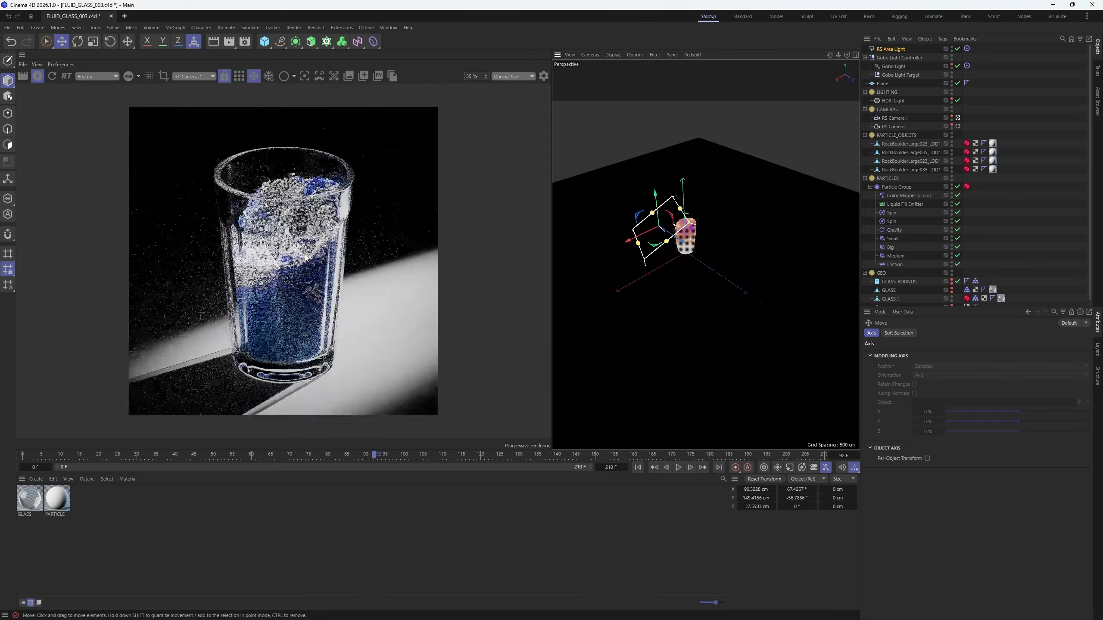
scroll(302, 247, up, 7)
scroll(301, 246, down, 3)
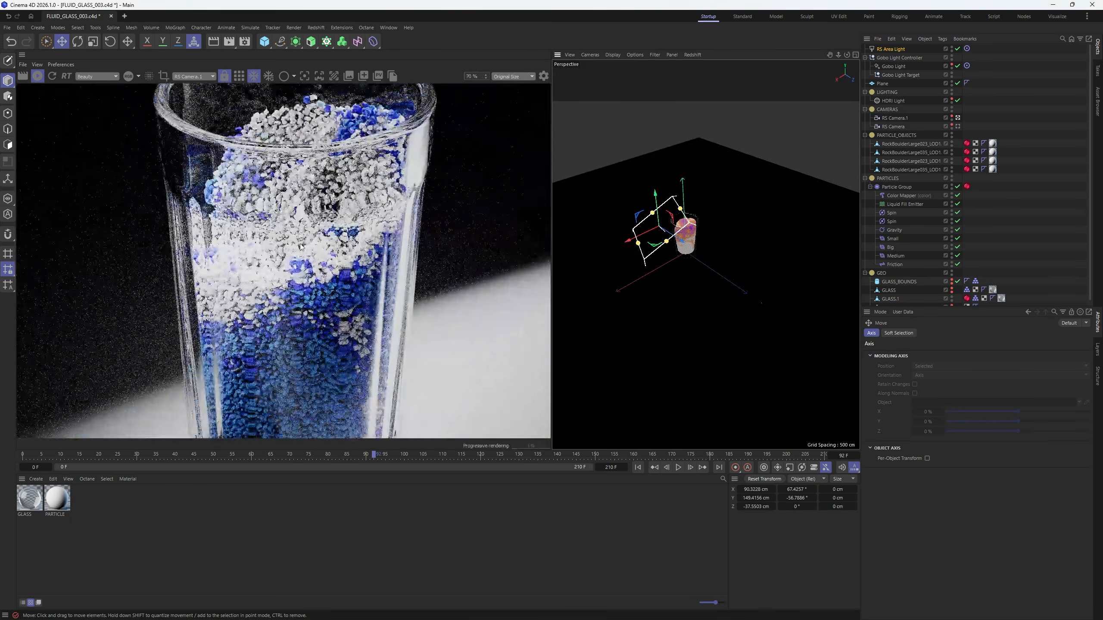
scroll(300, 245, down, 2)
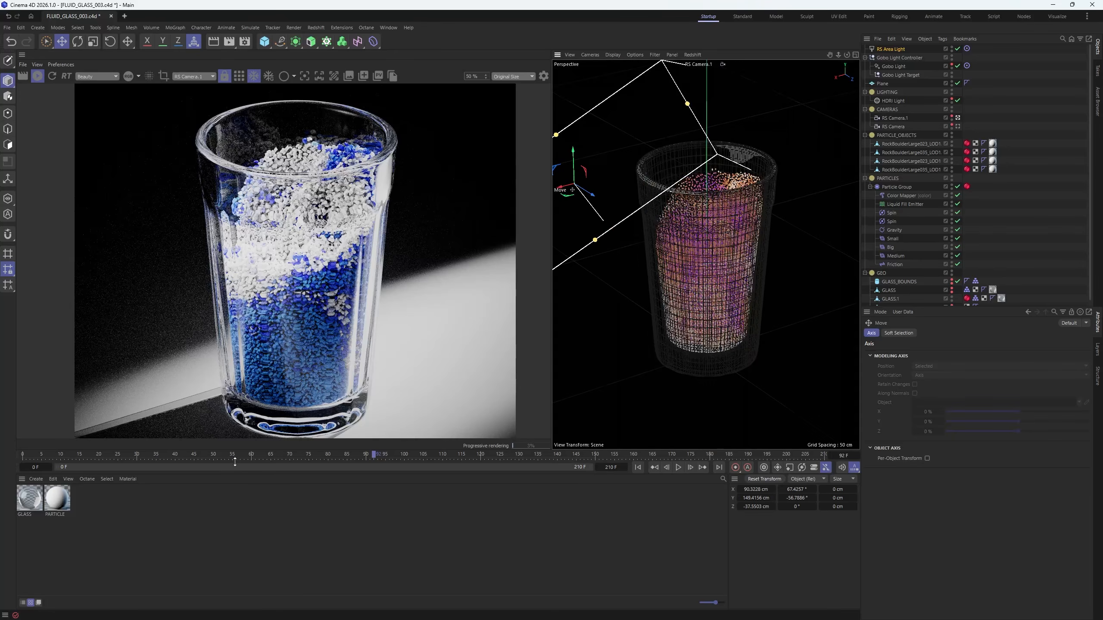
drag(225, 454, 635, 455)
scroll(299, 288, down, 2)
scroll(299, 288, up, 6)
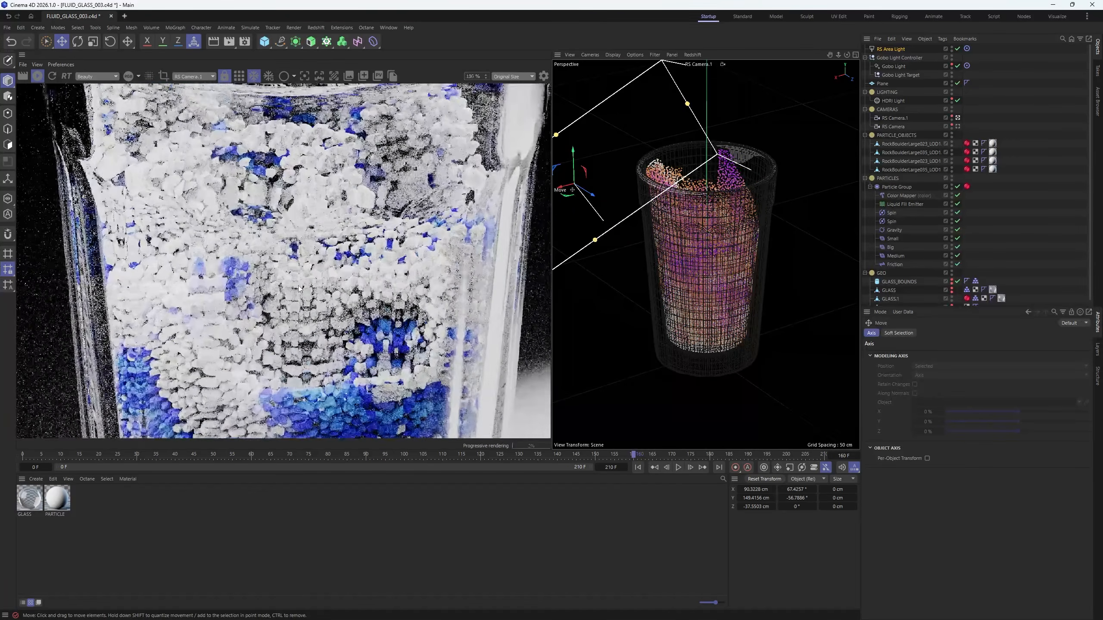
- Open the PARTICLE material's node graph and move the Ramp's white knot to 0 %
click(57, 499)
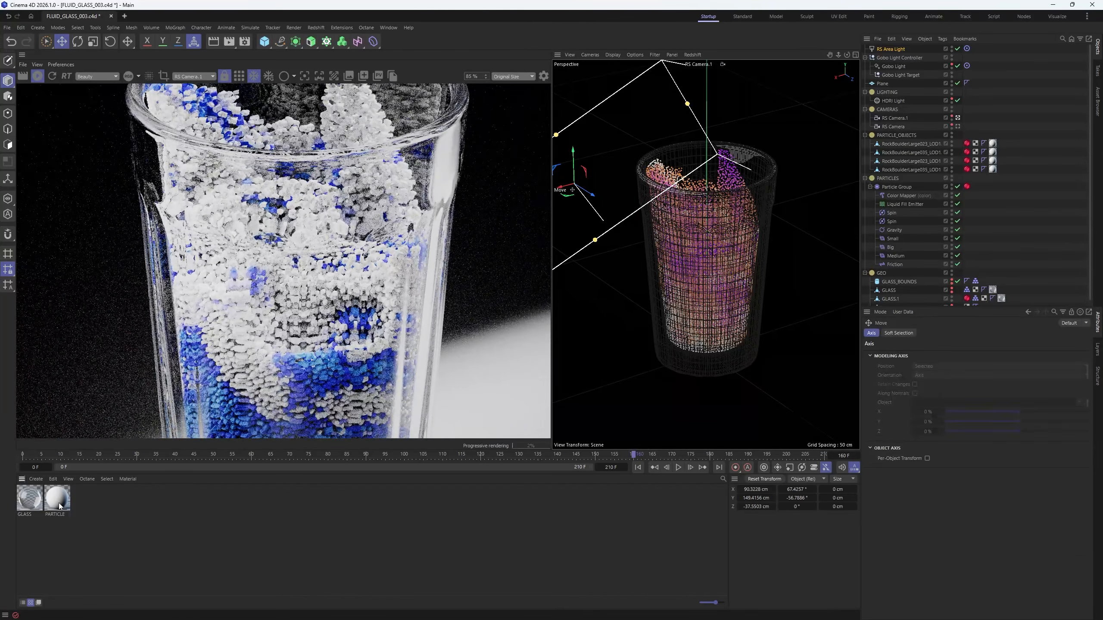
click(923, 424)
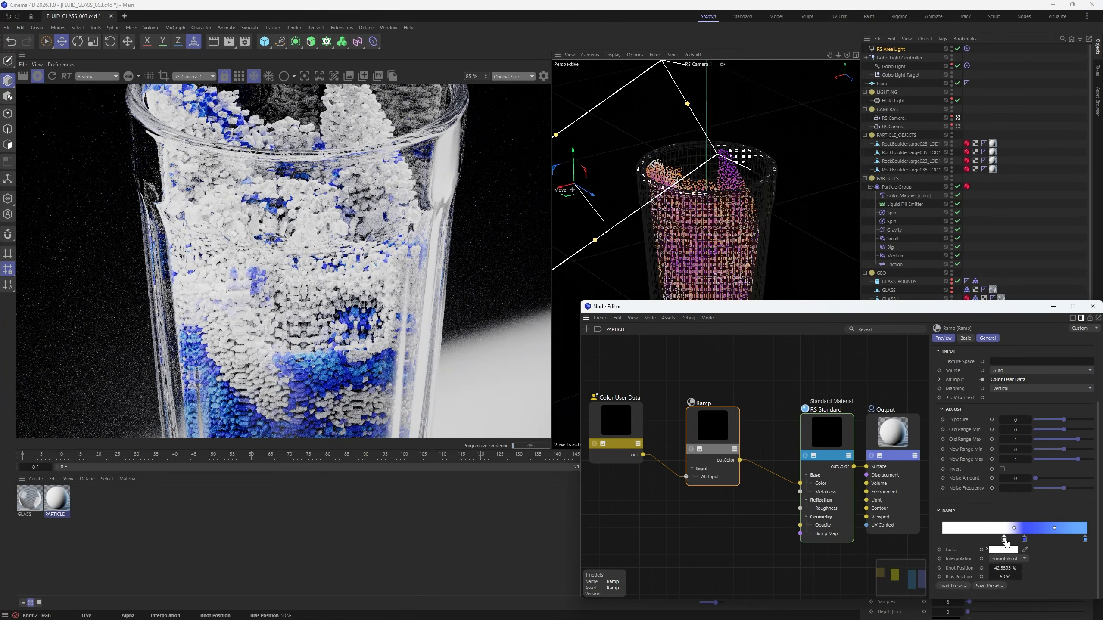
drag(1004, 538, 942, 539)
scroll(311, 237, down, 5)
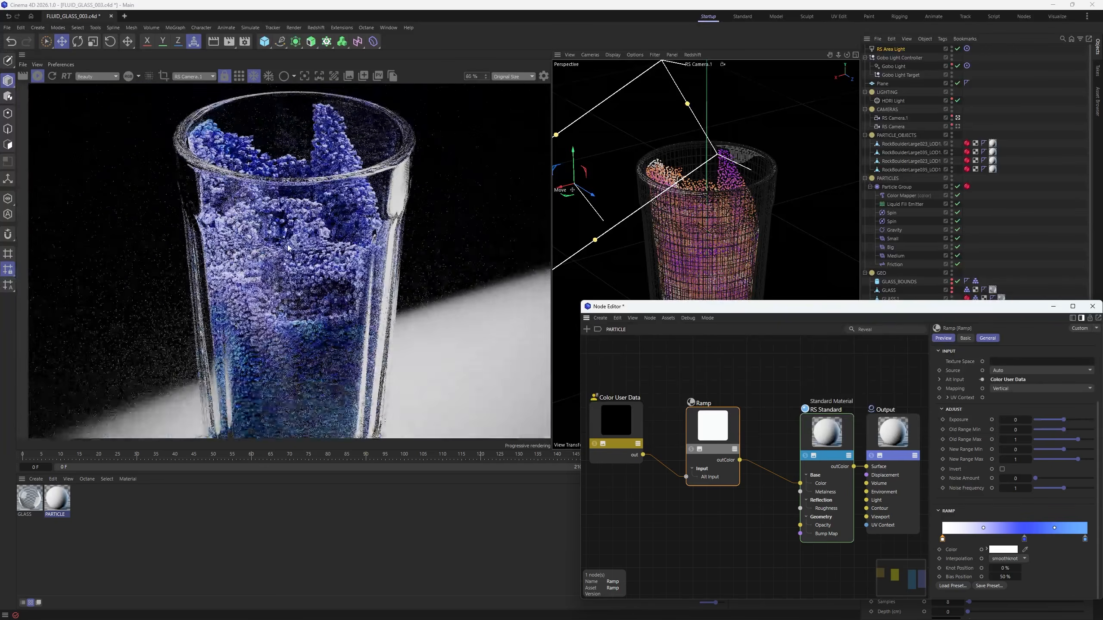
scroll(311, 237, up, 2)
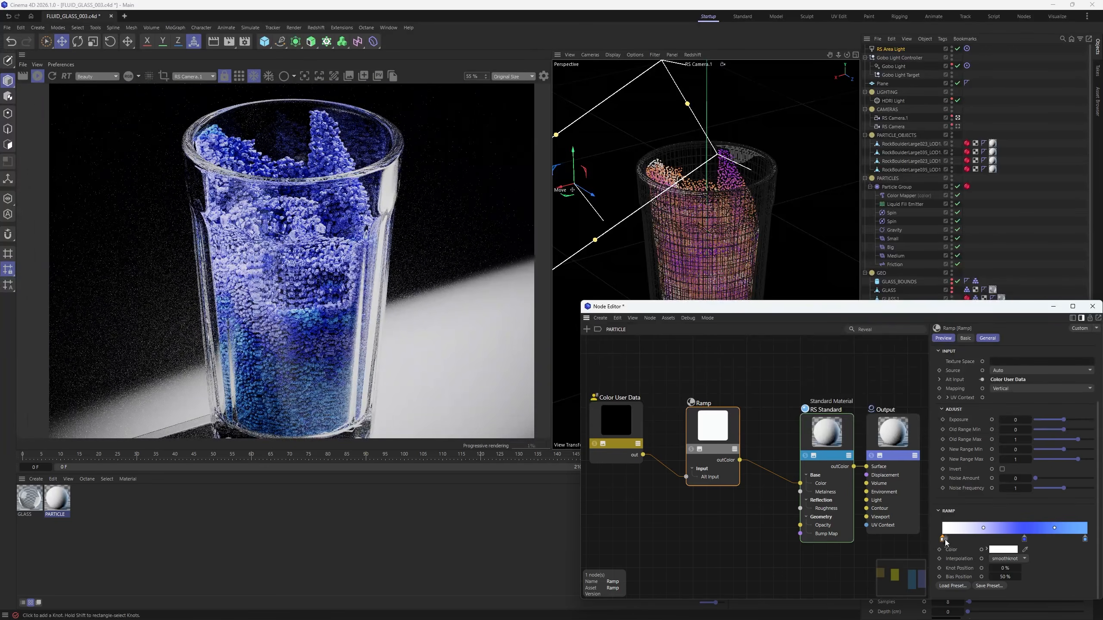
- Reposition the Ramp's white knot at about 31 % and shift the middle blue knot slightly toward the white end
drag(942, 538, 975, 539)
drag(1025, 539, 988, 540)
click(975, 538)
click(994, 540)
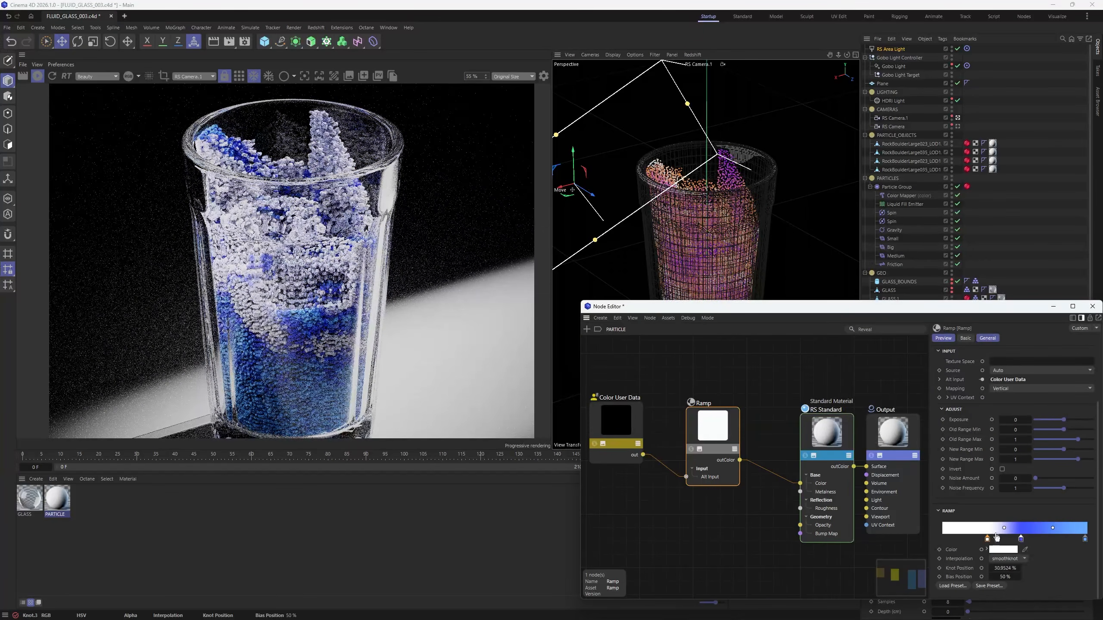
- Examine the white-to-blue particle colour transition up close in the render, and close the node editor
scroll(311, 273, up, 3)
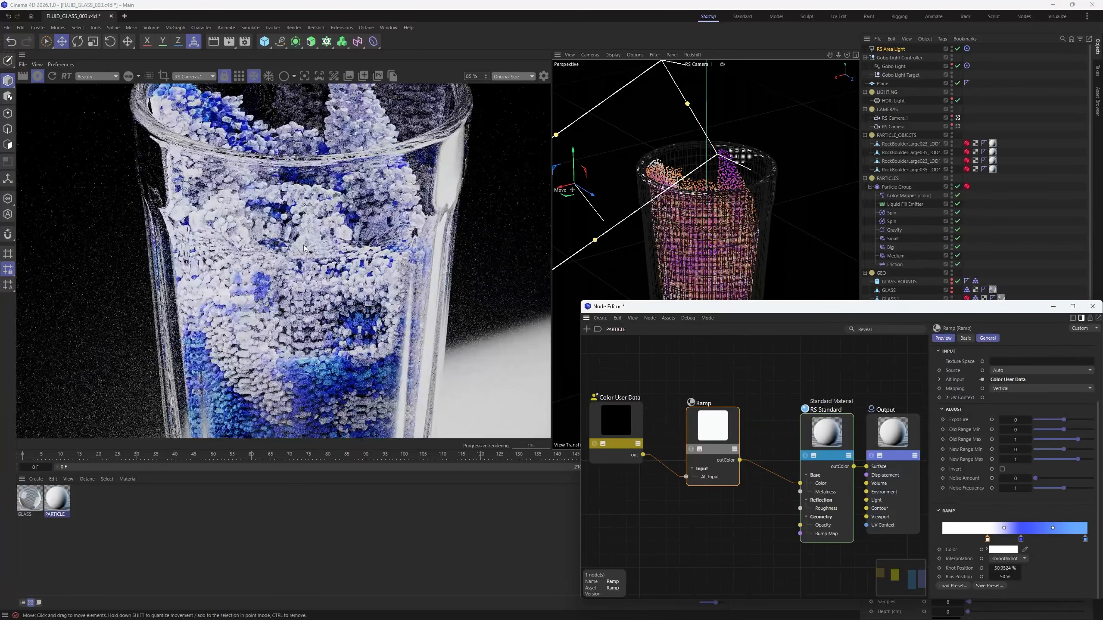
scroll(339, 313, down, 2)
scroll(366, 352, up, 3)
scroll(366, 352, up, 3)
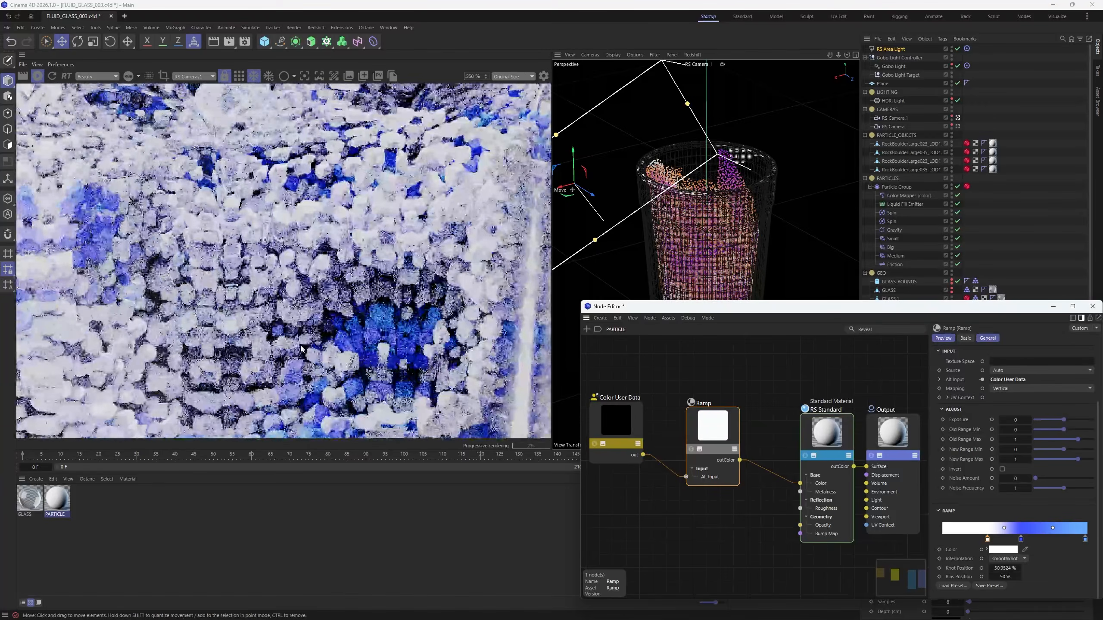
scroll(302, 349, down, 3)
scroll(289, 352, up, 3)
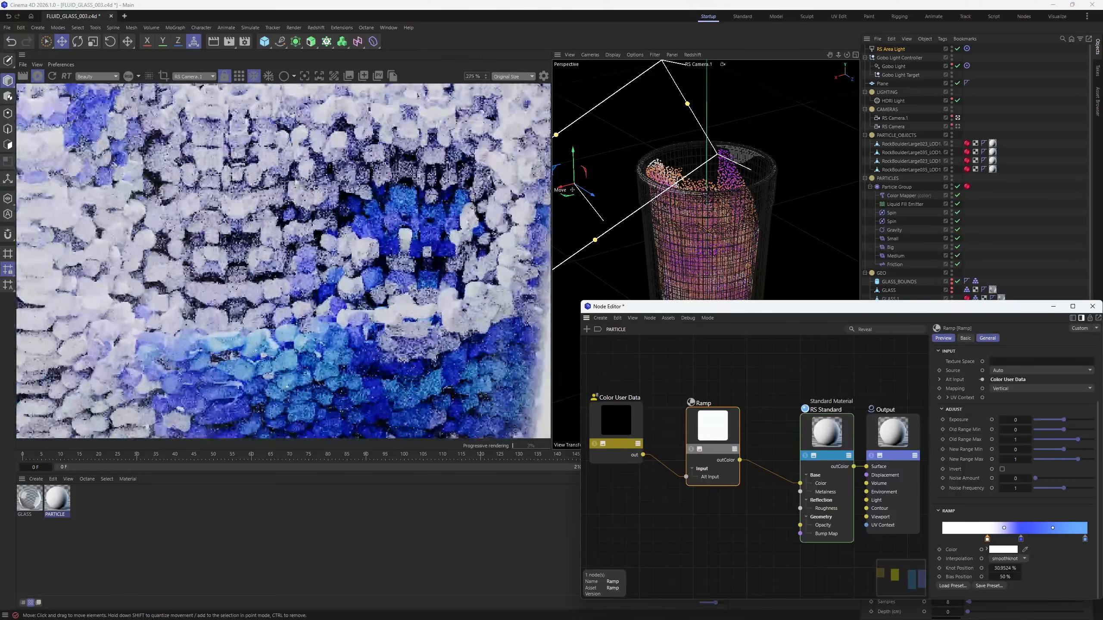
scroll(341, 235, down, 3)
scroll(341, 234, down, 5)
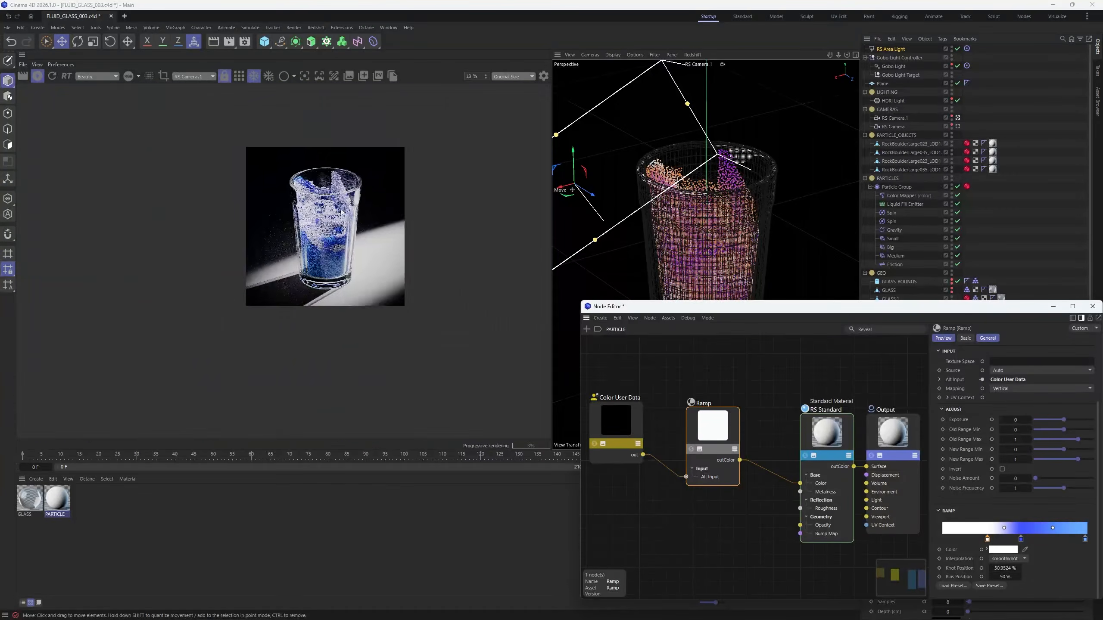
scroll(341, 235, up, 3)
click(1093, 307)
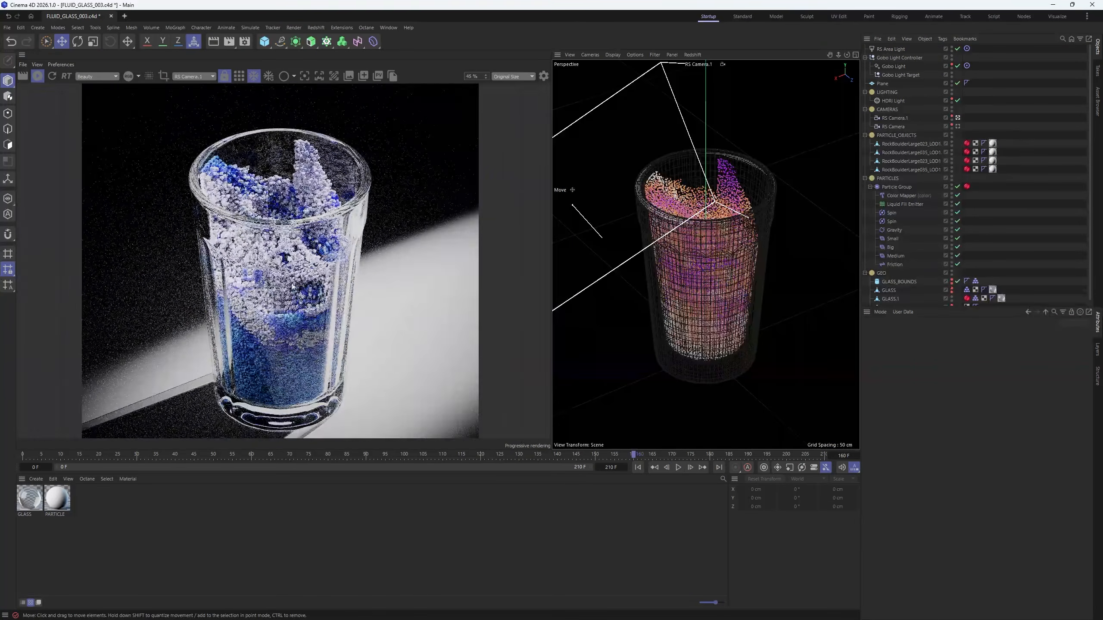
- Advance the animation to frame 209 and inspect the particles near the glass rim in the render
scroll(287, 244, up, 1)
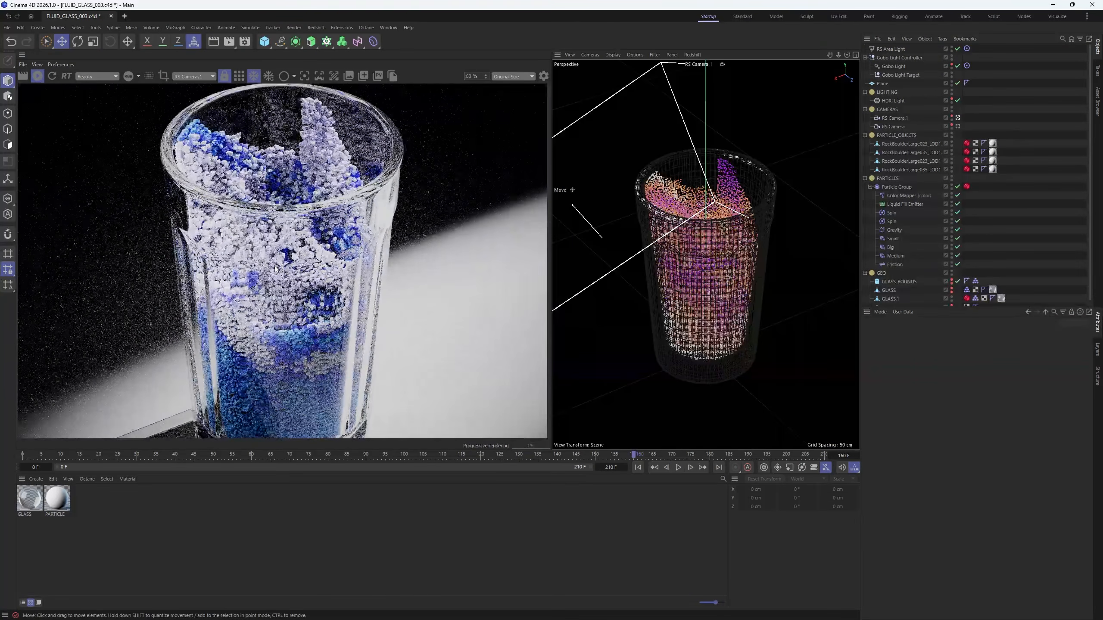
scroll(287, 244, up, 3)
scroll(287, 246, down, 3)
drag(633, 454, 752, 452)
scroll(269, 223, up, 2)
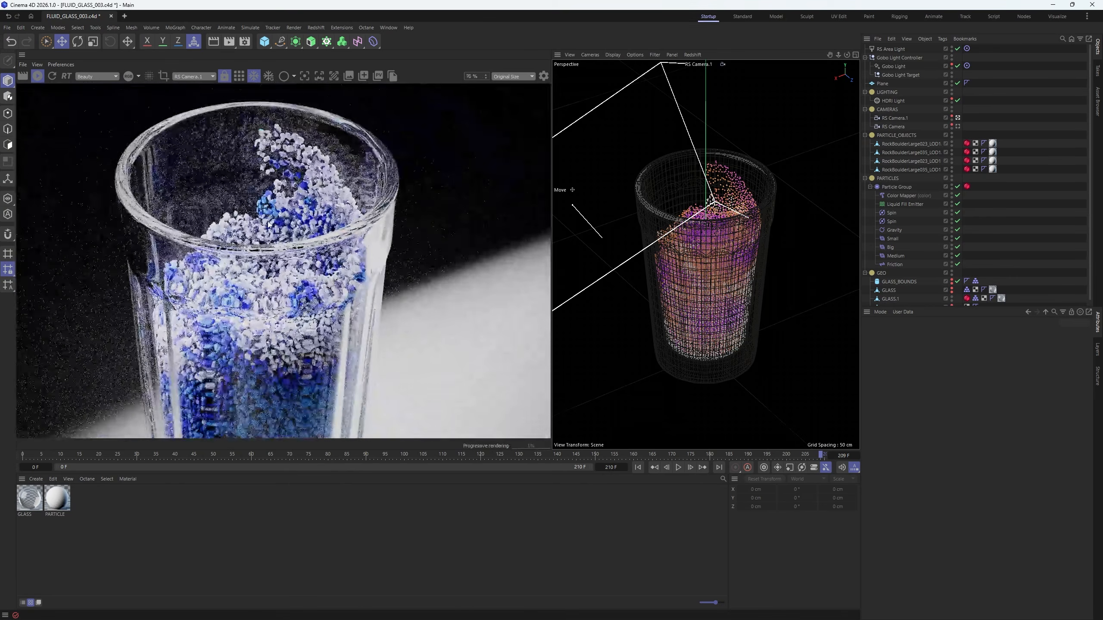
scroll(266, 247, down, 2)
scroll(268, 224, up, 1)
- Pick the focus point on the upper particles in the render, then set RS Camera.1's aperture to 1 and enable Bokeh
click(305, 76)
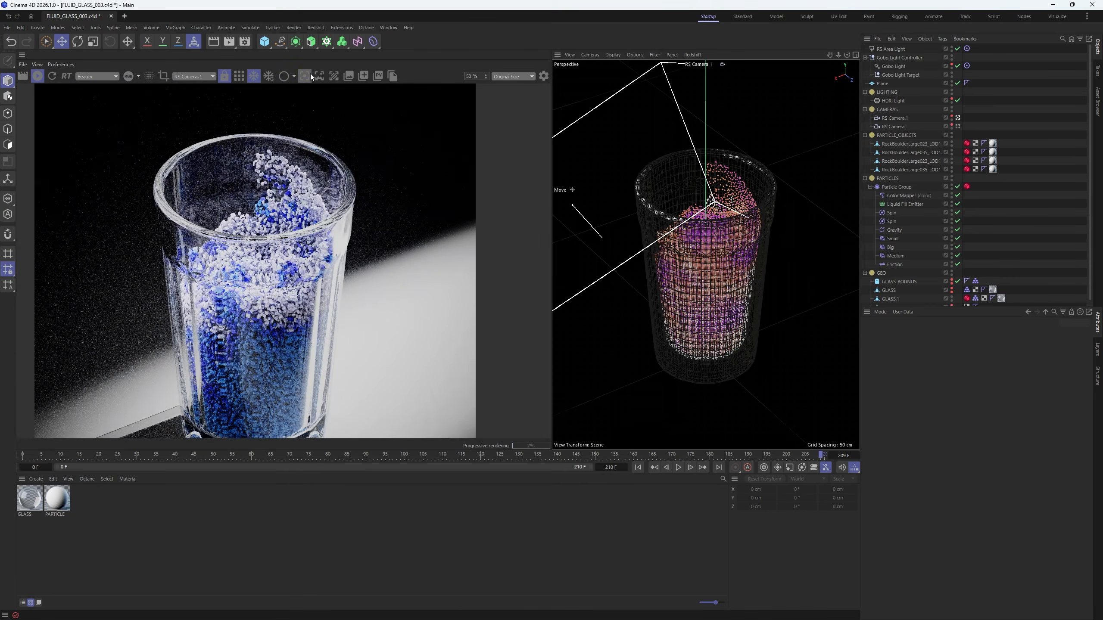
click(262, 224)
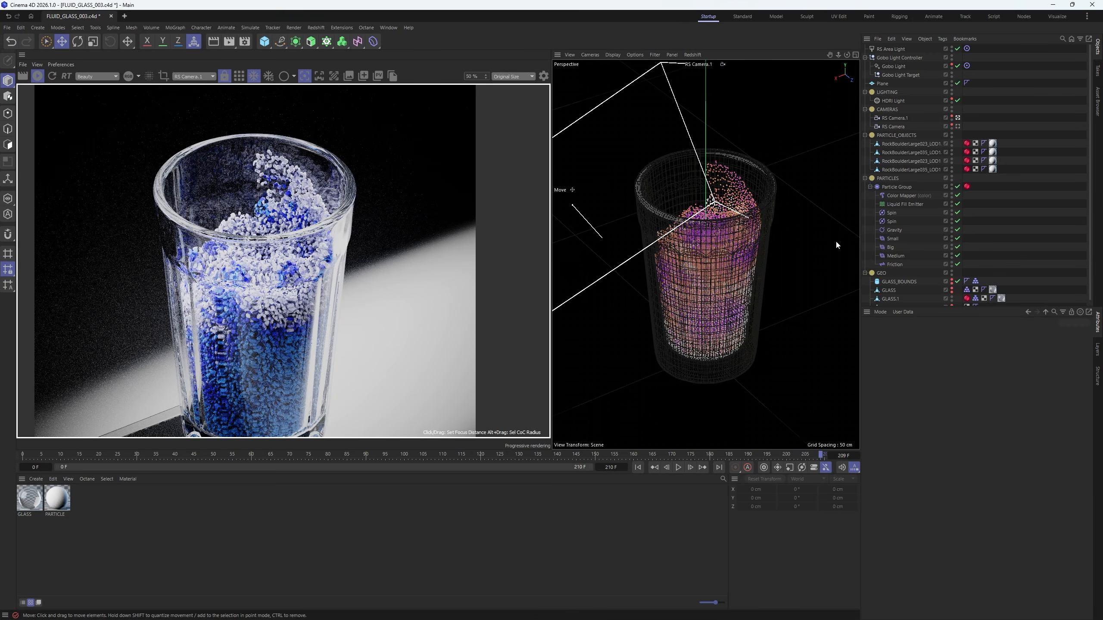
click(894, 118)
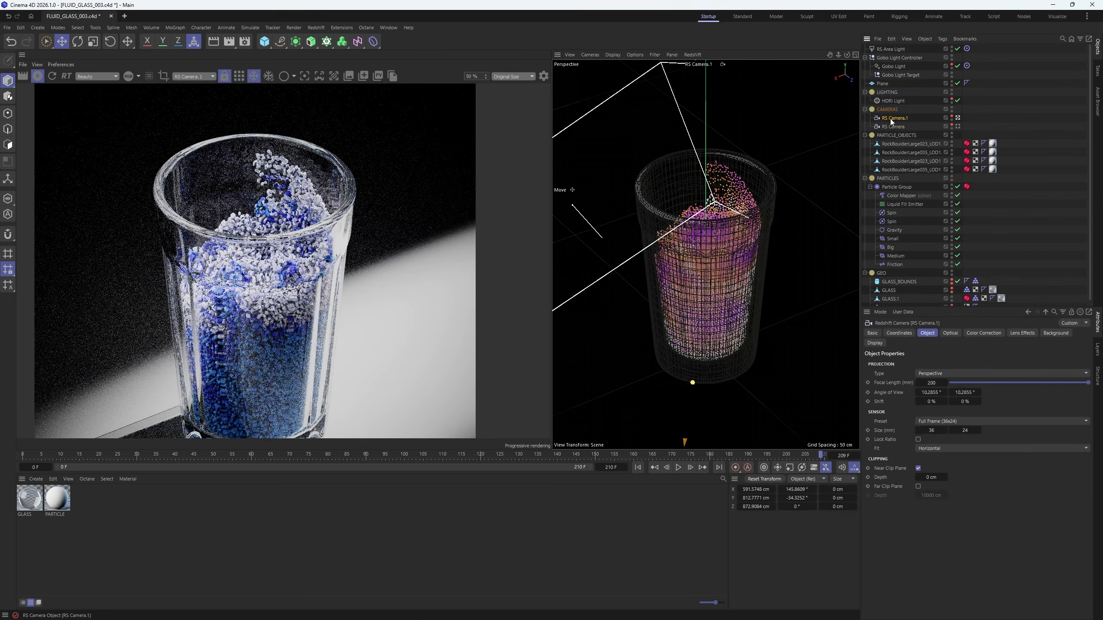
click(949, 334)
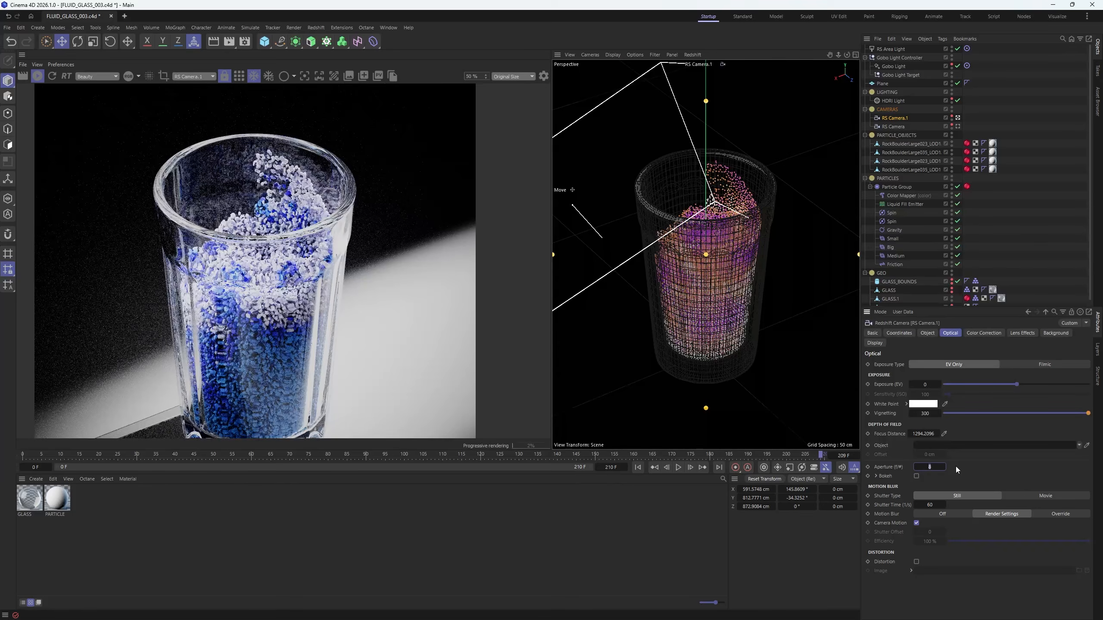
key(Return)
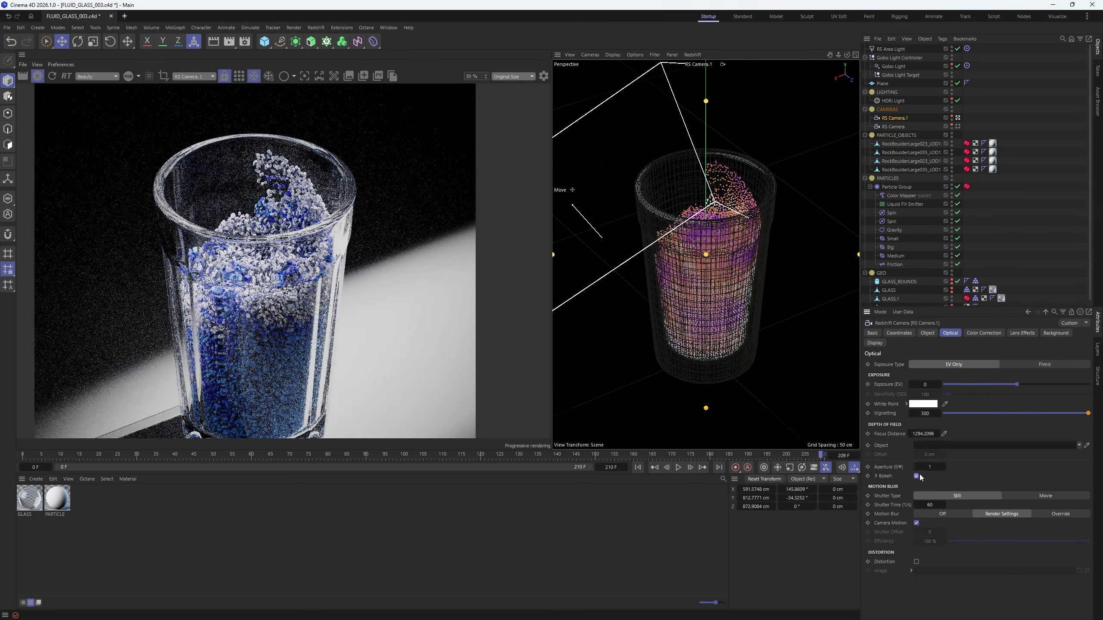
click(916, 476)
- Try RS Camera.1 aperture values of 0.1, 0.5 and 0.9 to compare the depth of field in the render
click(938, 465)
text(0.1)
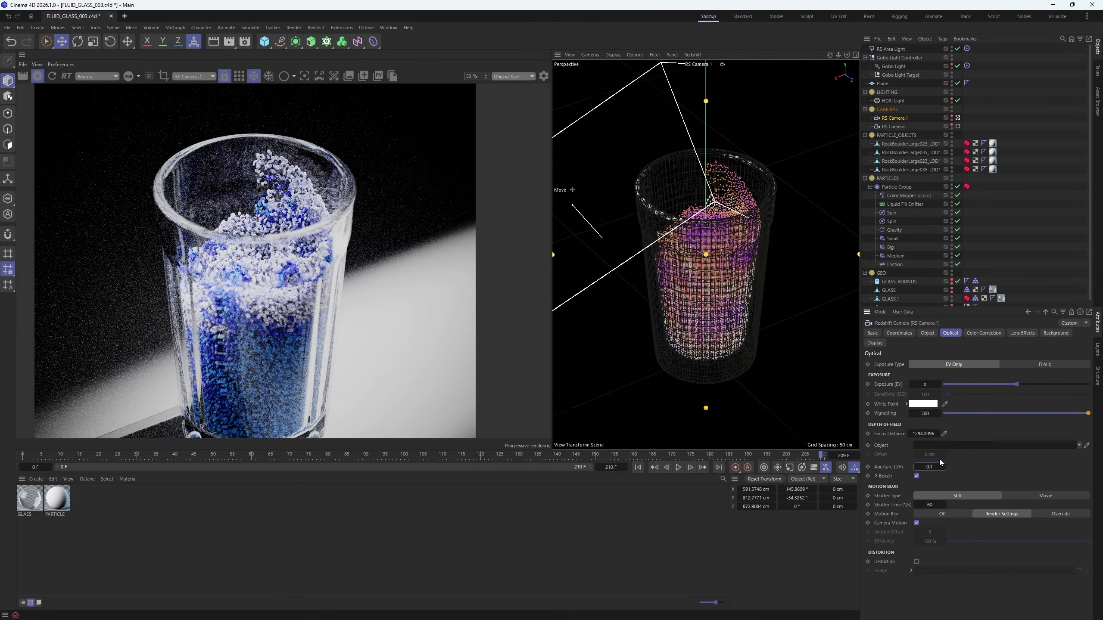
key(Return)
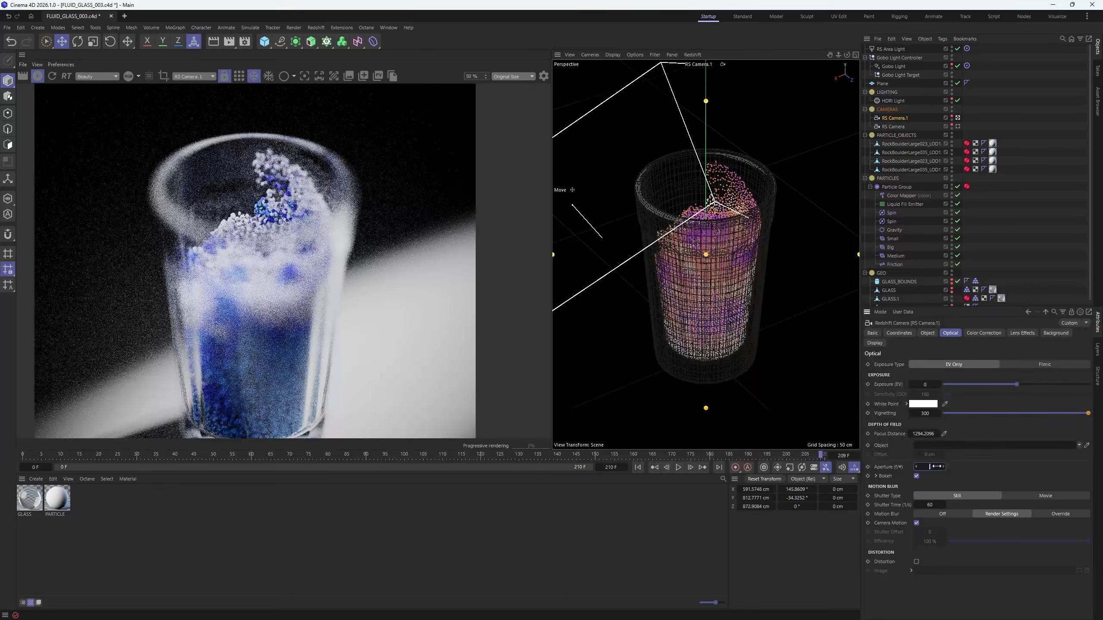
text(0.5)
key(Return)
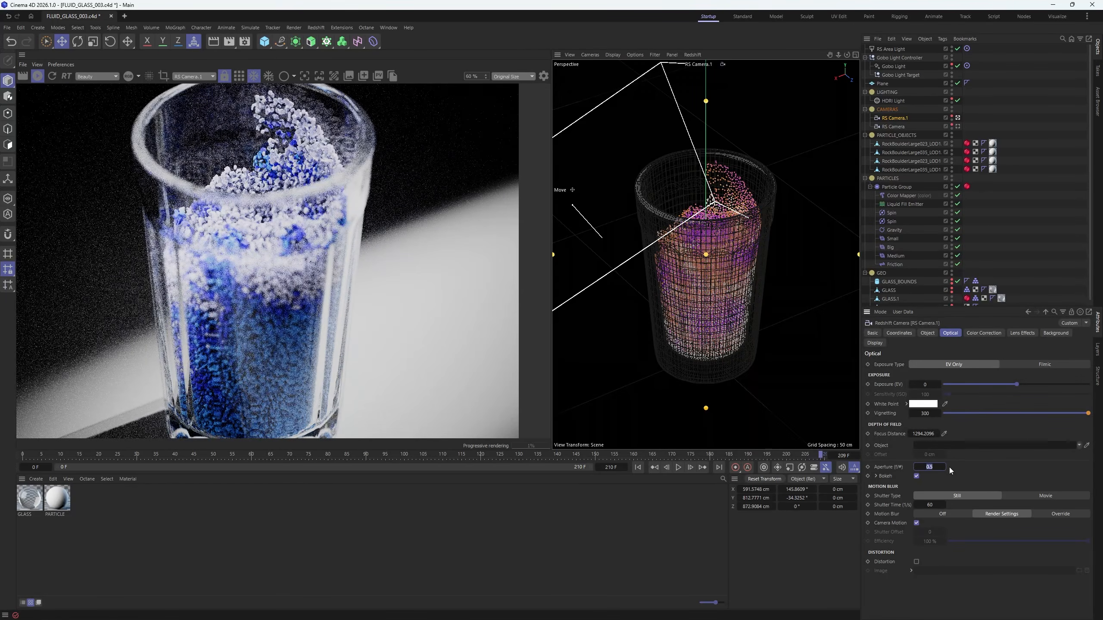
text(.9)
key(Return)
scroll(210, 112, down, 1)
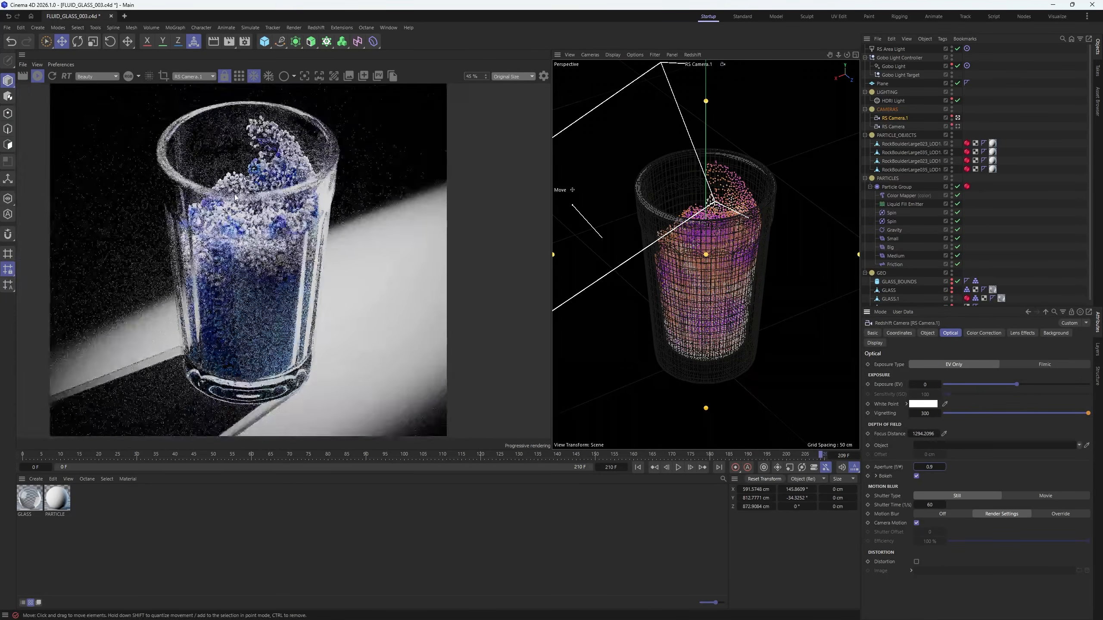
- Pick a new focus point on the particles in the render and set RS Camera.1's aperture to 1.3
click(305, 75)
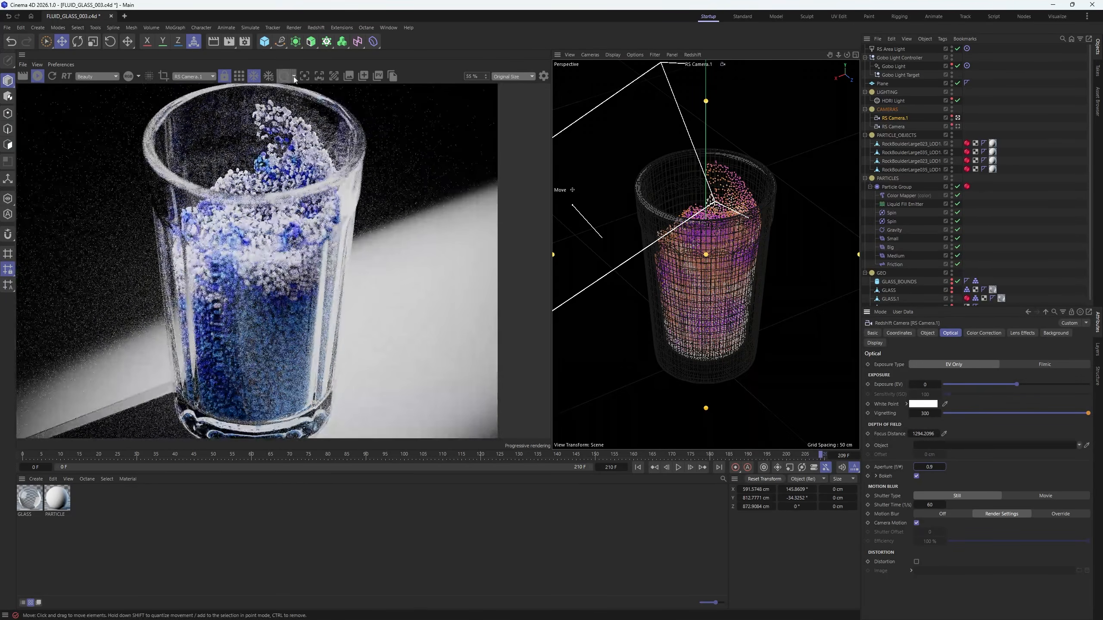
click(270, 265)
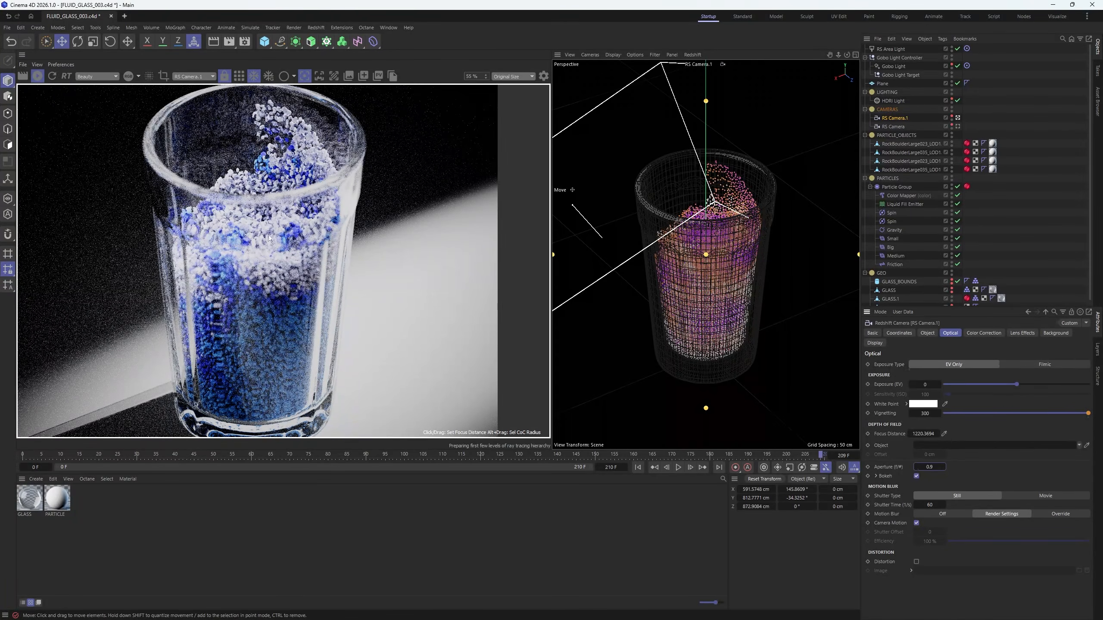
scroll(269, 239, down, 2)
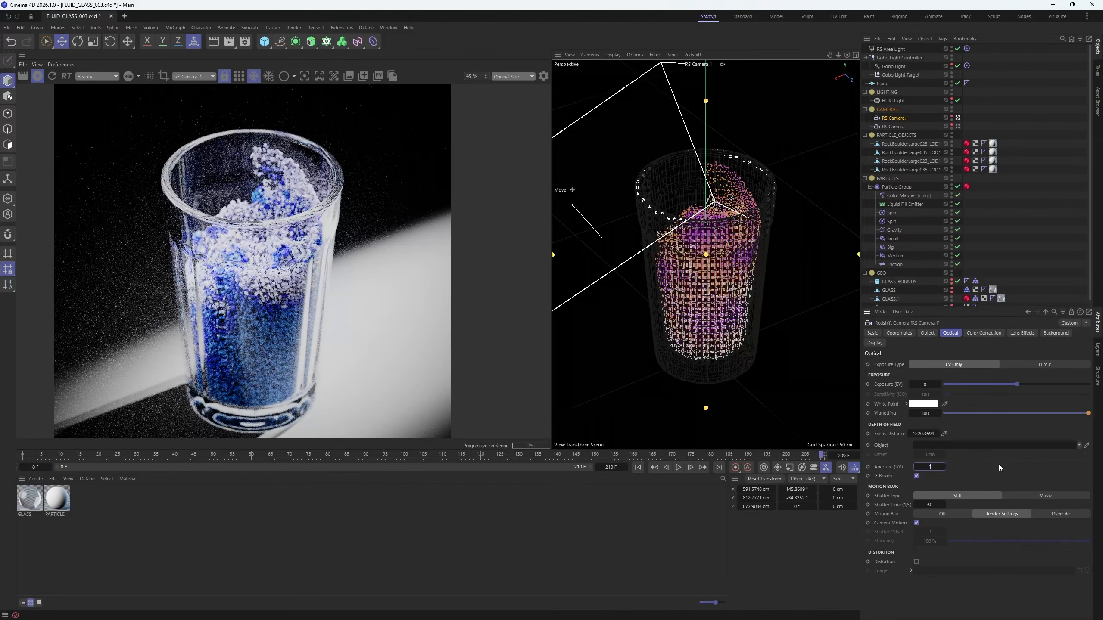
text(.3)
key(Return)
scroll(265, 278, up, 3)
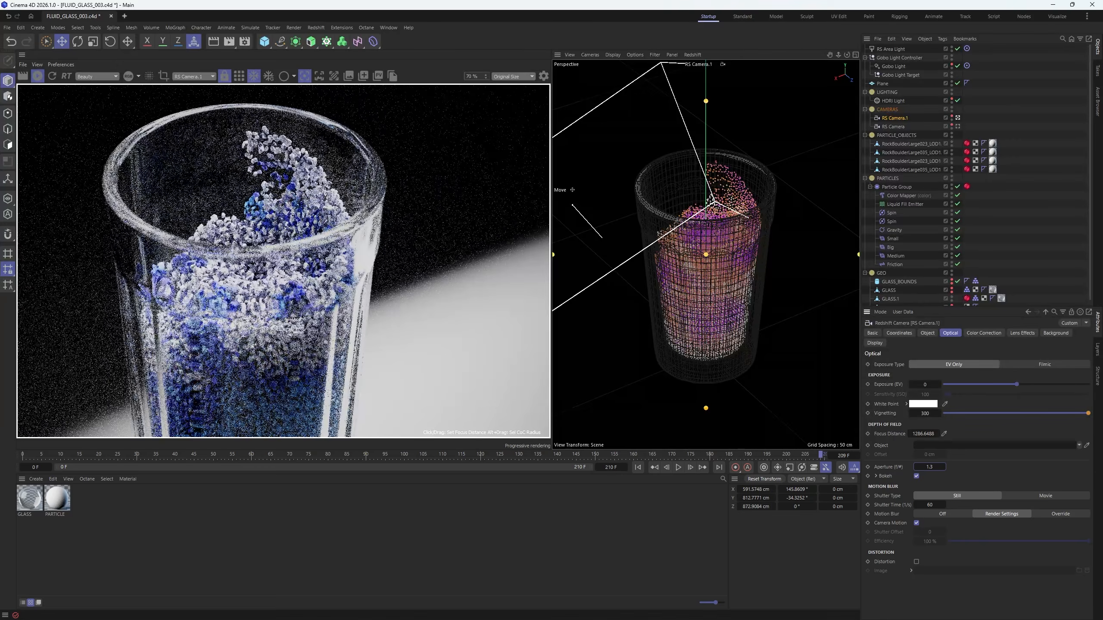
scroll(265, 261, down, 5)
scroll(261, 292, up, 2)
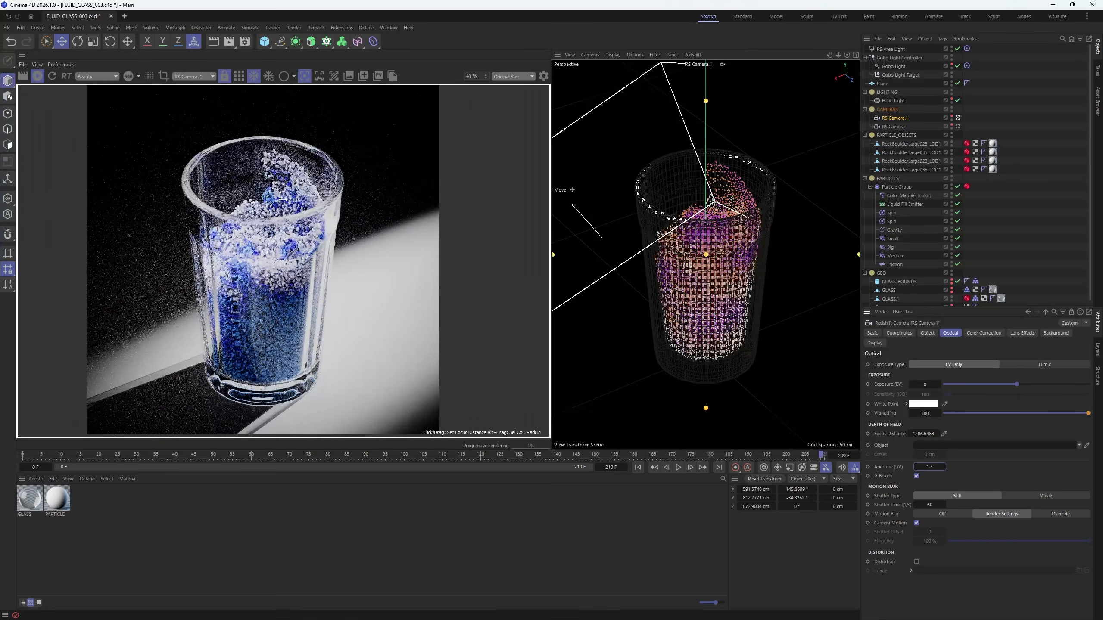
scroll(148, 252, up, 1)
- Lower the GLASS material's reflection weight to about 0.44
click(30, 499)
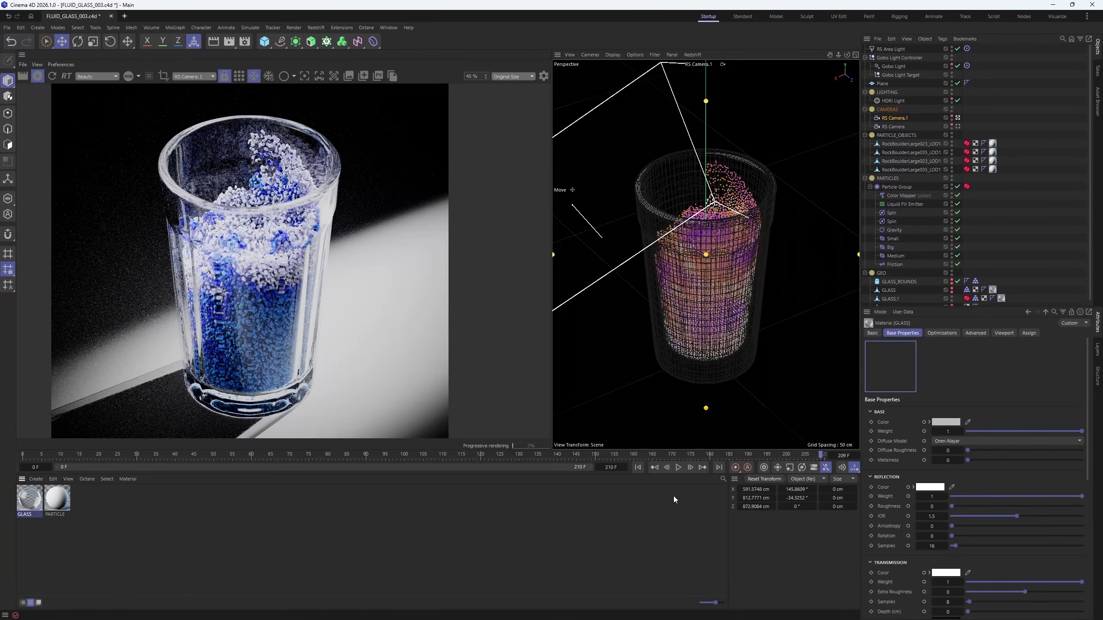
scroll(900, 511, down, 2)
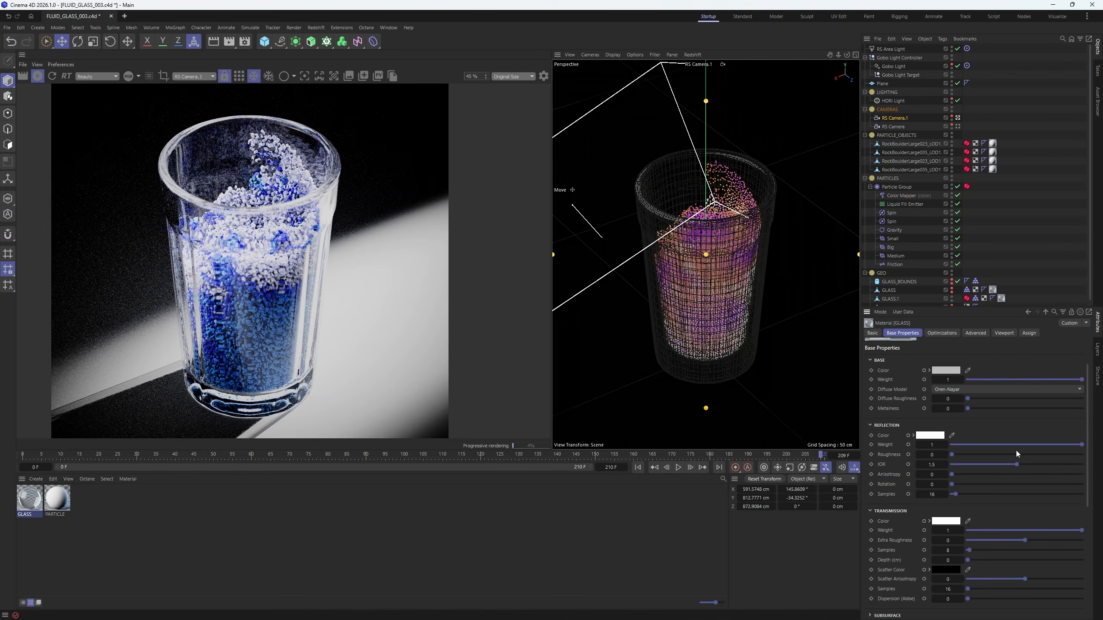
drag(1015, 448, 1009, 448)
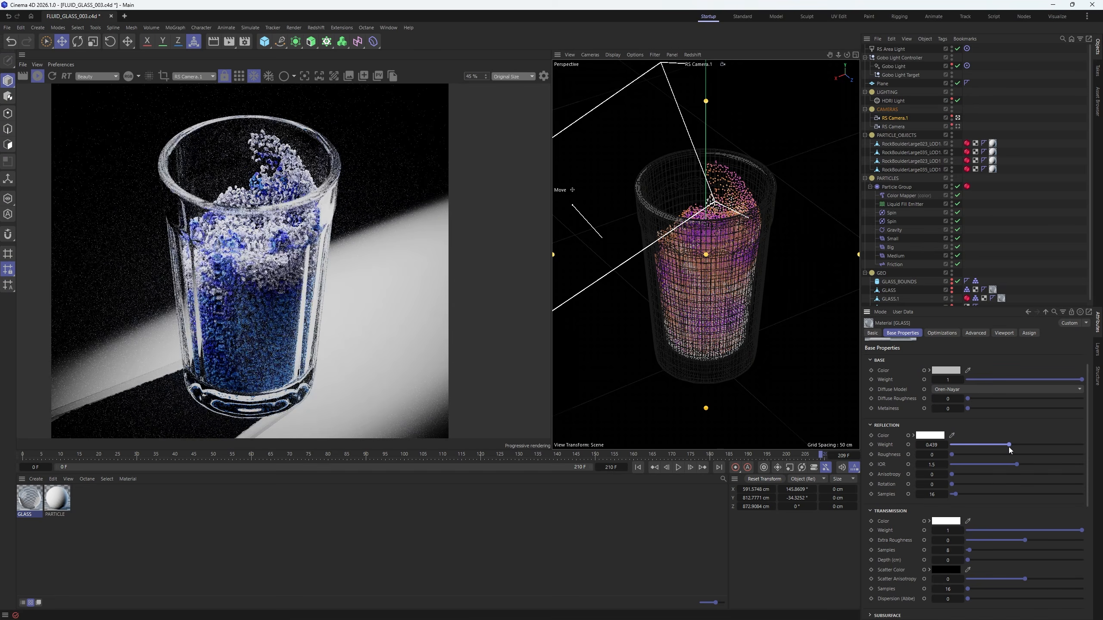
- Try a reflection weight of 0 and an IOR of 1.3 on the GLASS material and check the render
drag(1009, 444, 941, 445)
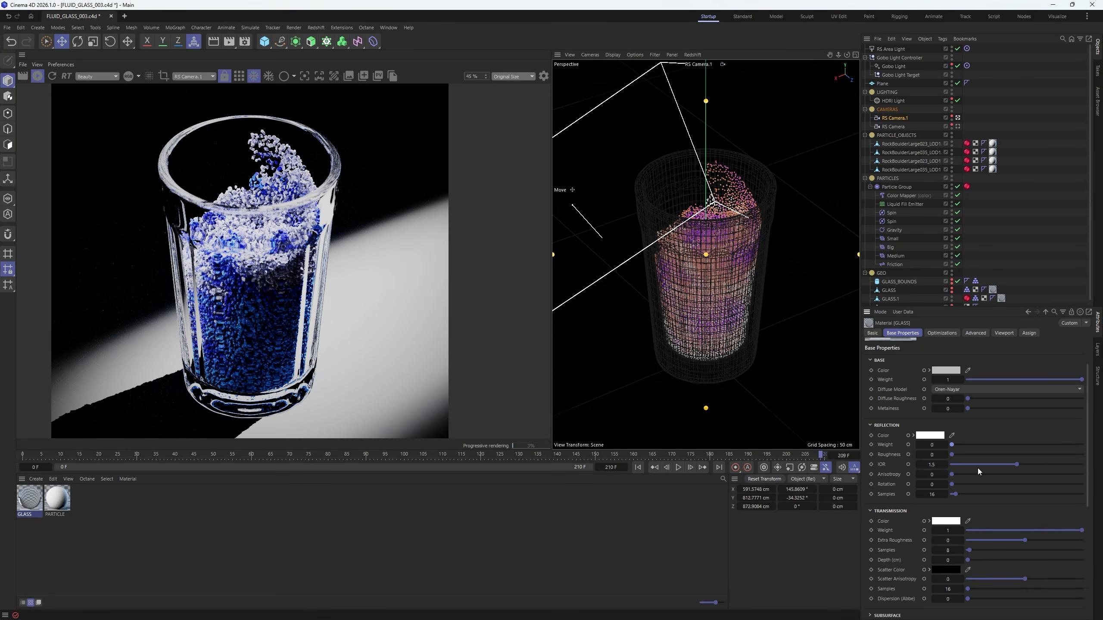
click(929, 464)
text(1.3)
key(Return)
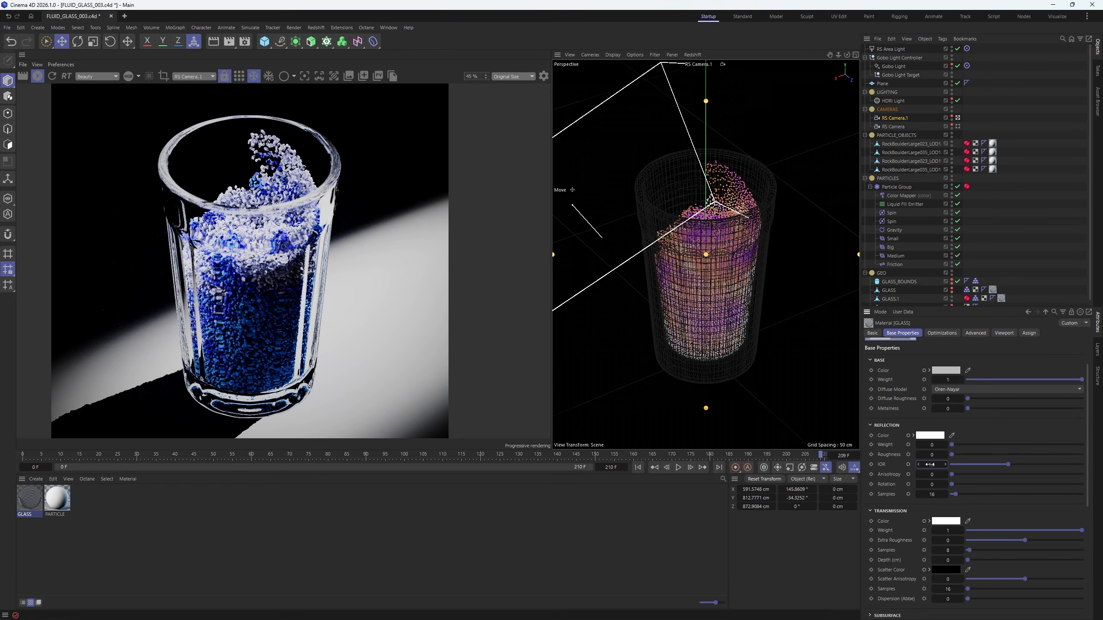
scroll(226, 306, up, 3)
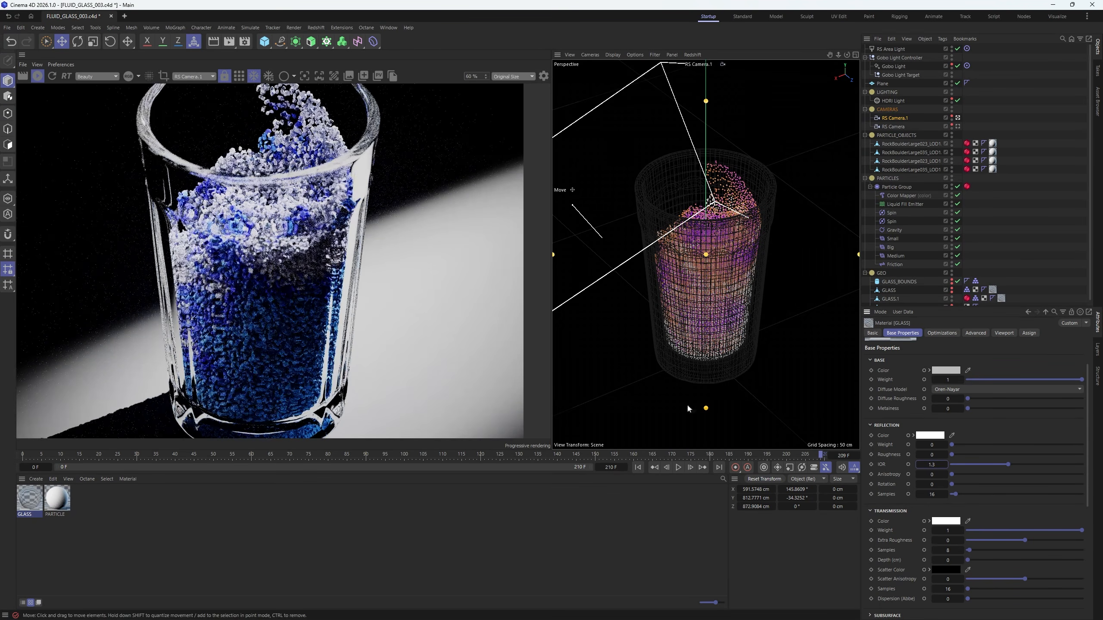
- Raise the GLASS material's reflection weight to about 0.63 and set its IOR to 1.5
drag(951, 444, 1034, 445)
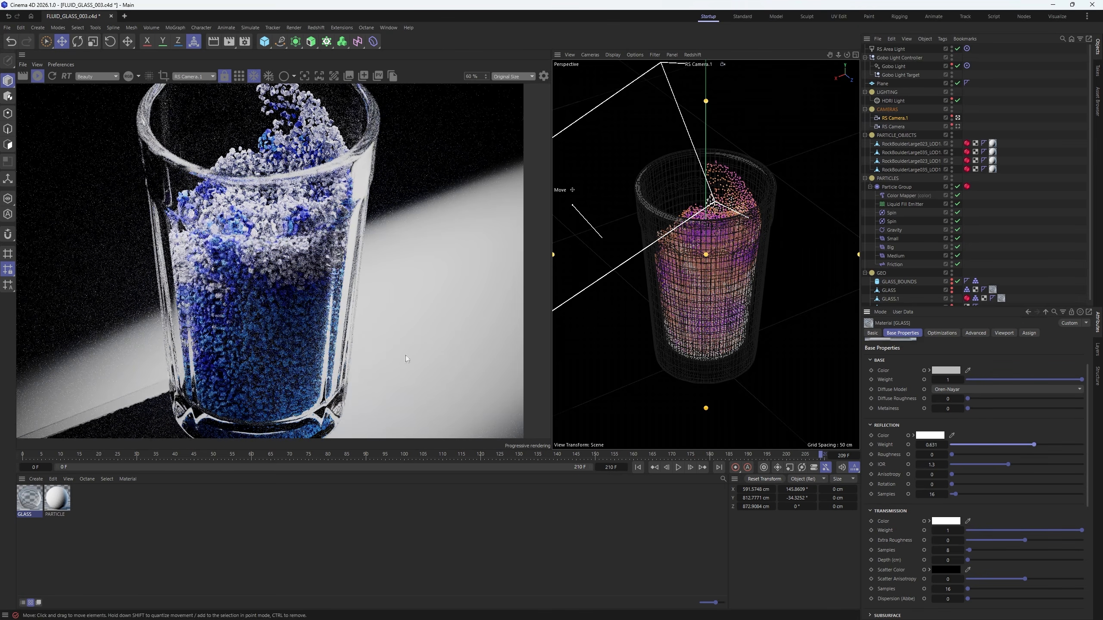
scroll(282, 386, up, 2)
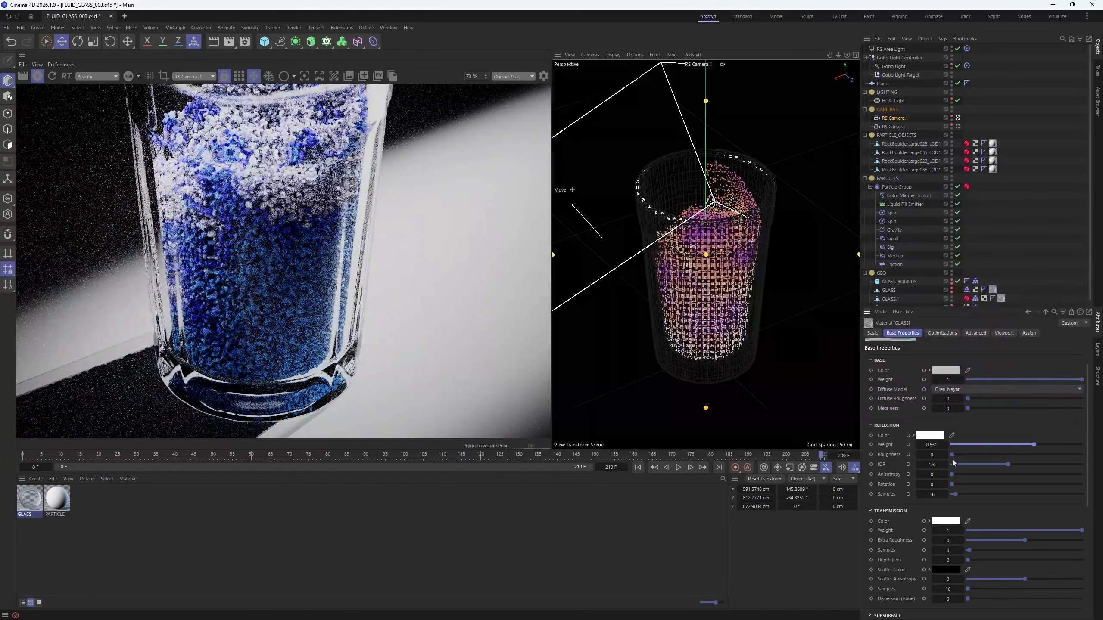
double_click(929, 463)
text(1.5)
key(Return)
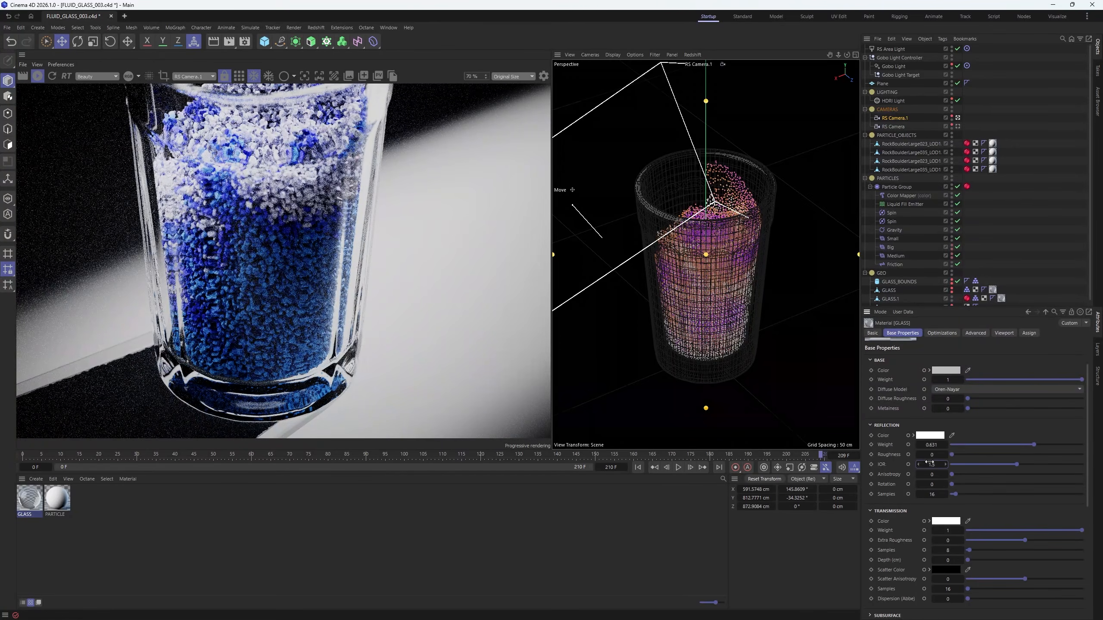
scroll(315, 272, down, 10)
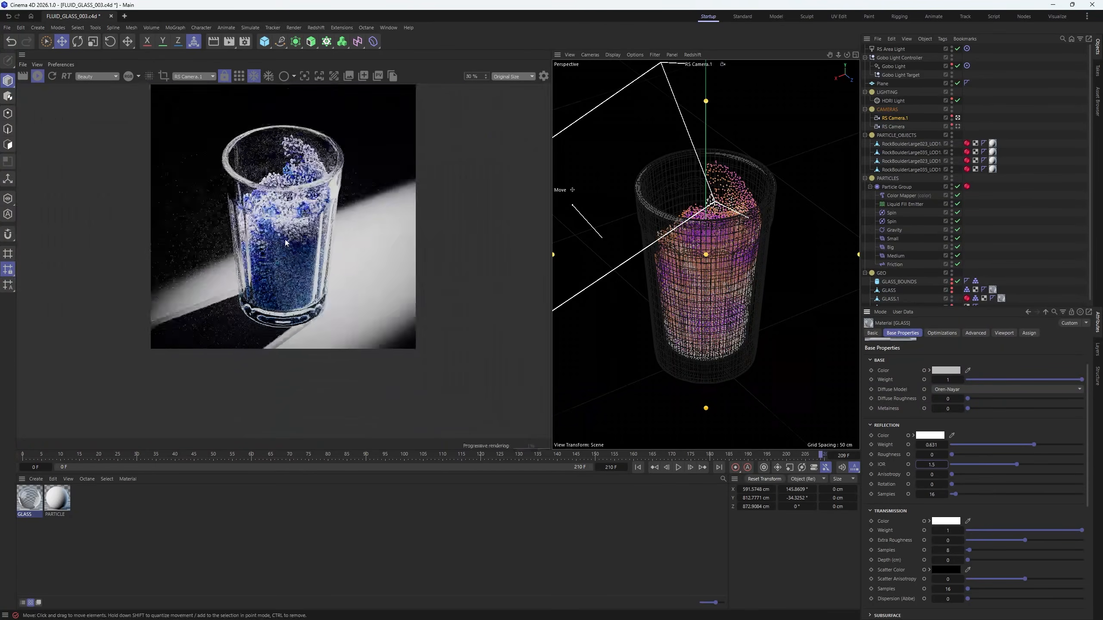
scroll(892, 477, down, 4)
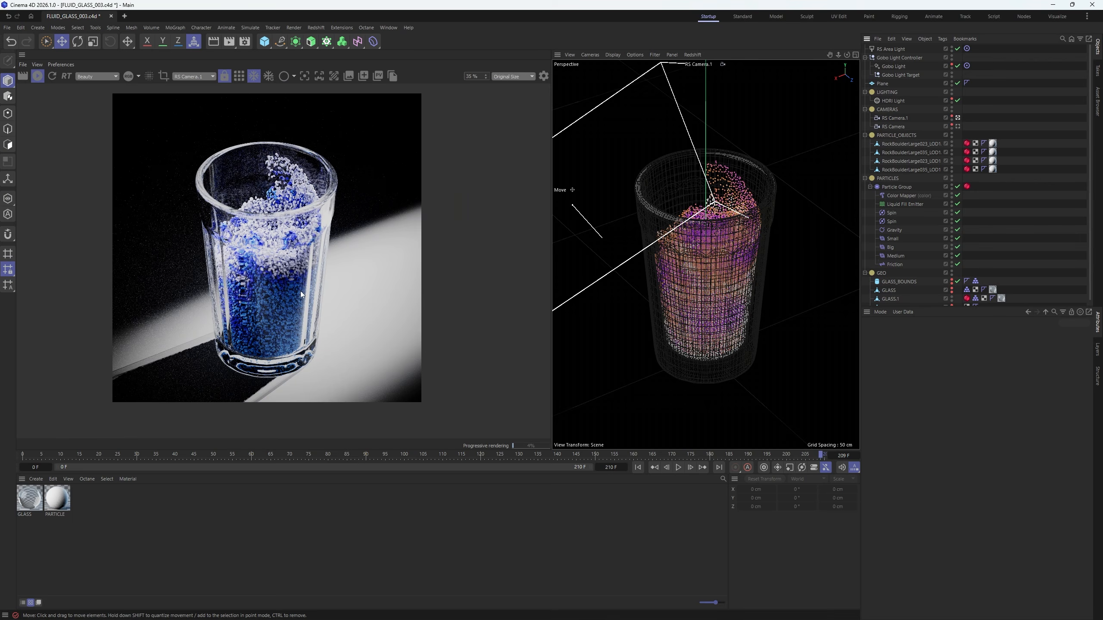
- Inspect the glass render up close, then switch the Gobo Light off and back on to compare its contribution
scroll(266, 280, up, 5)
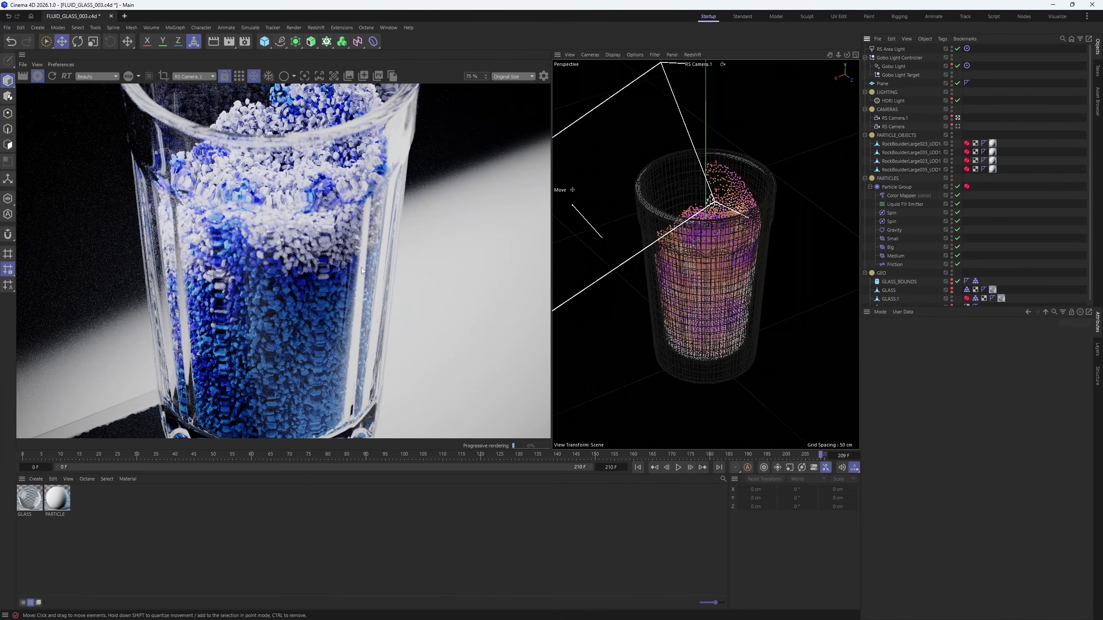
scroll(287, 308, down, 4)
scroll(304, 292, up, 2)
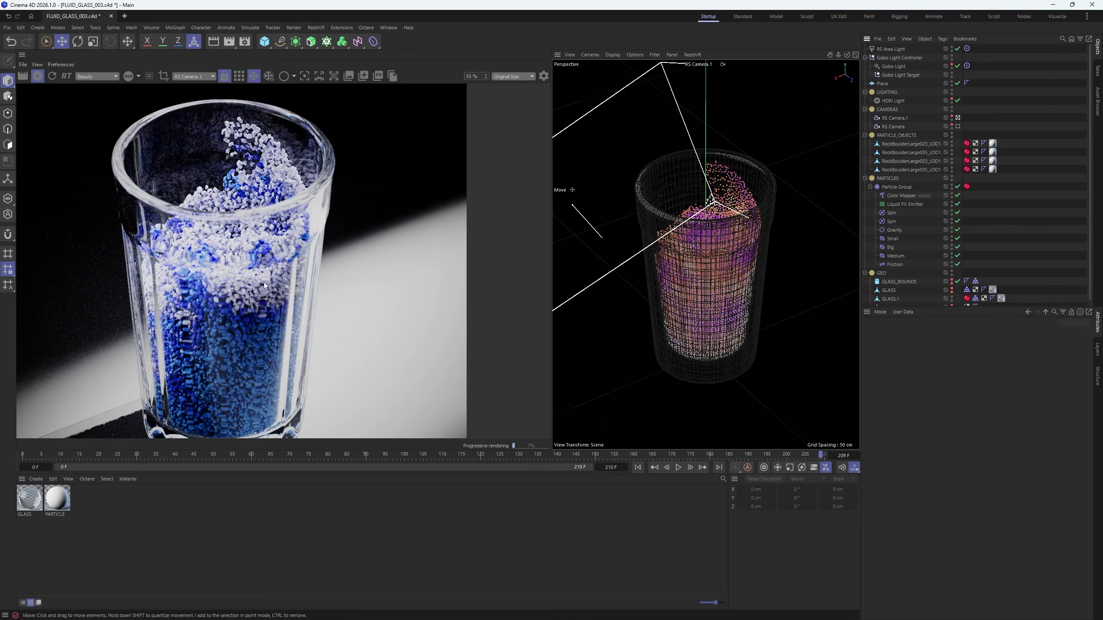
scroll(229, 275, down, 2)
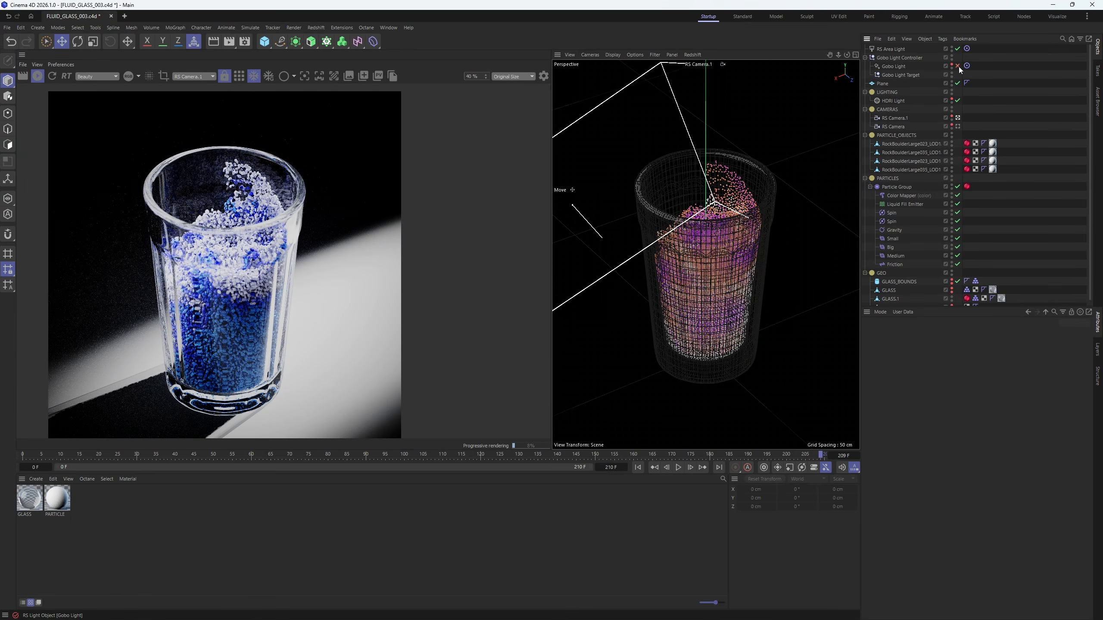
click(957, 66)
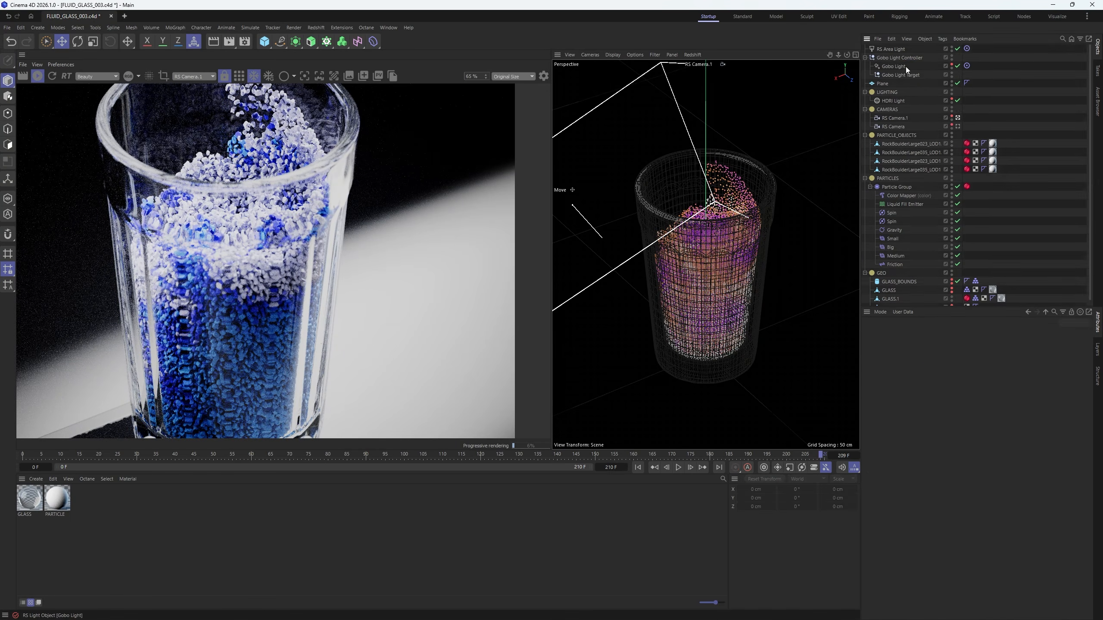
click(957, 66)
click(958, 66)
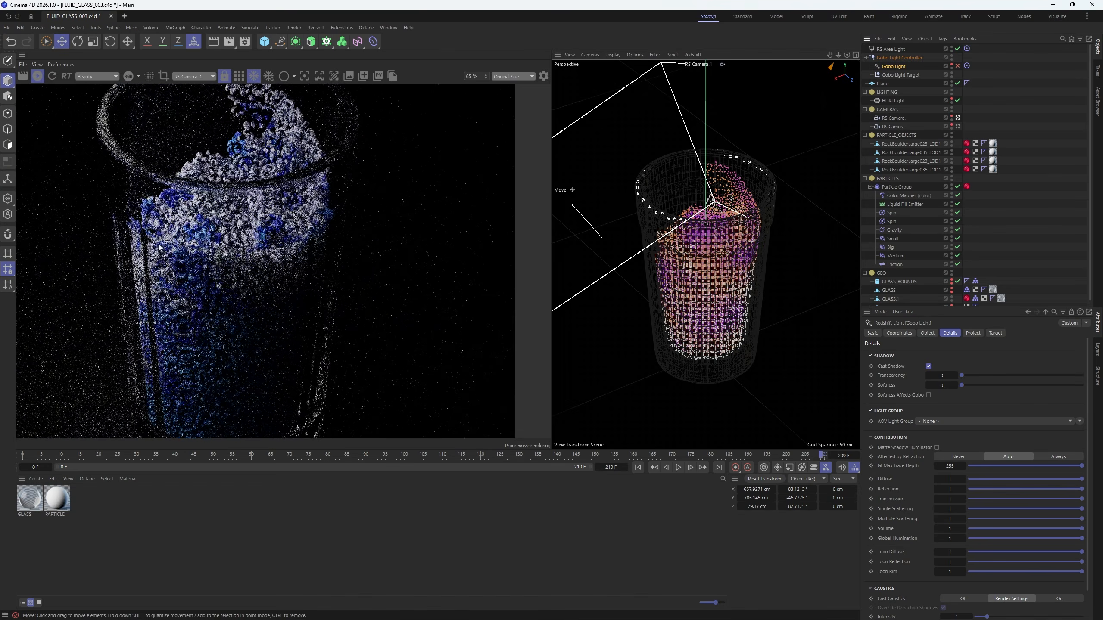
scroll(237, 307, down, 4)
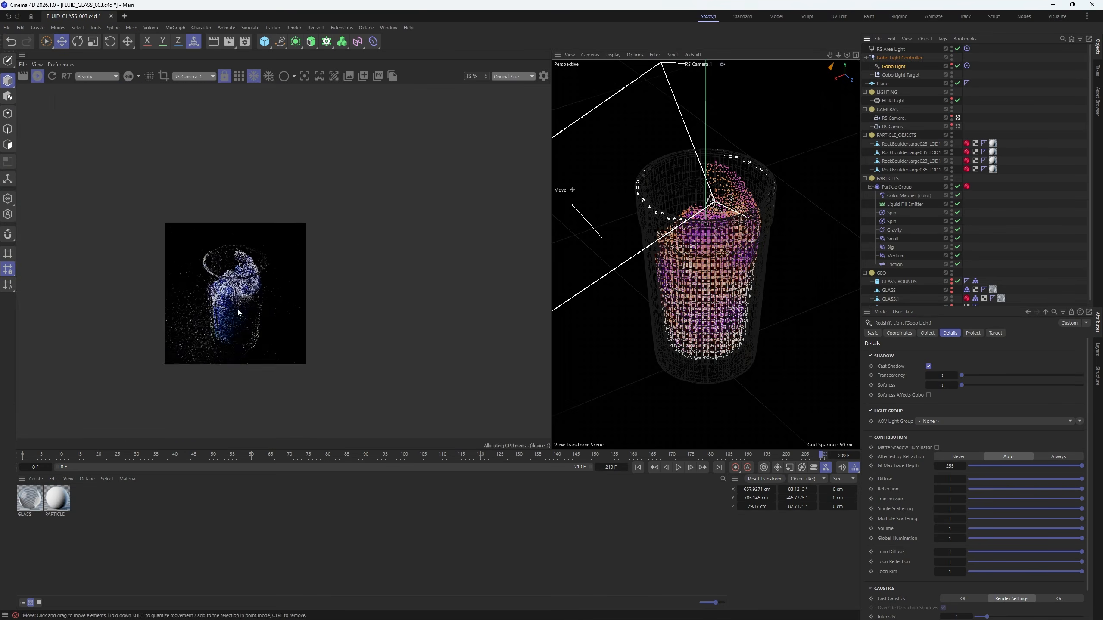
scroll(237, 307, up, 3)
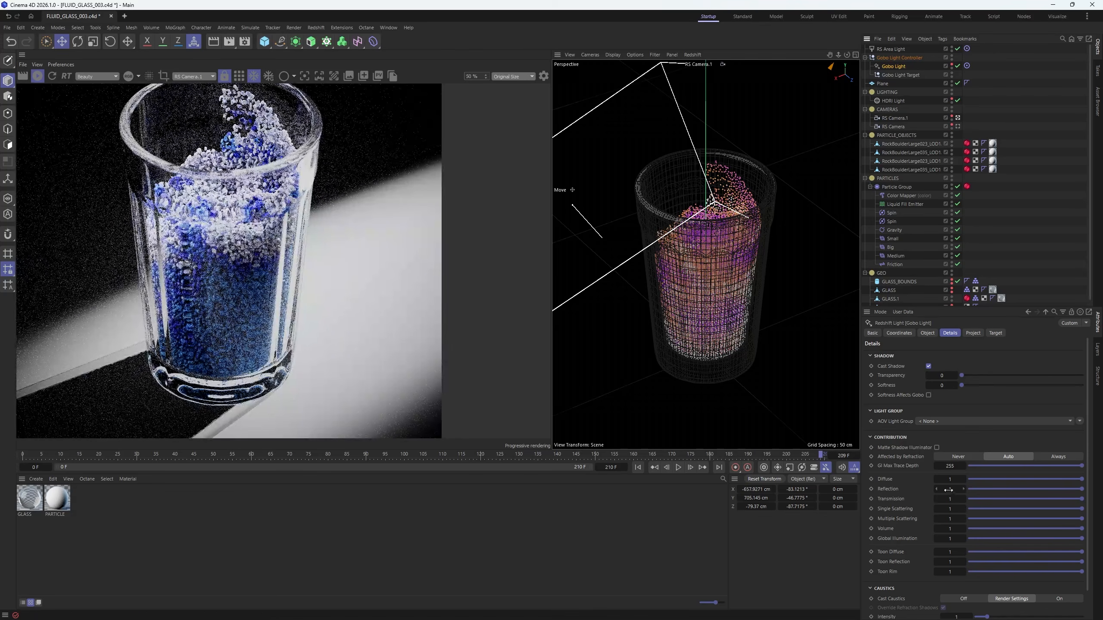
- Try lower reflection and diffuse contributions on the Gobo Light, then restore both to 1
drag(1030, 489, 871, 496)
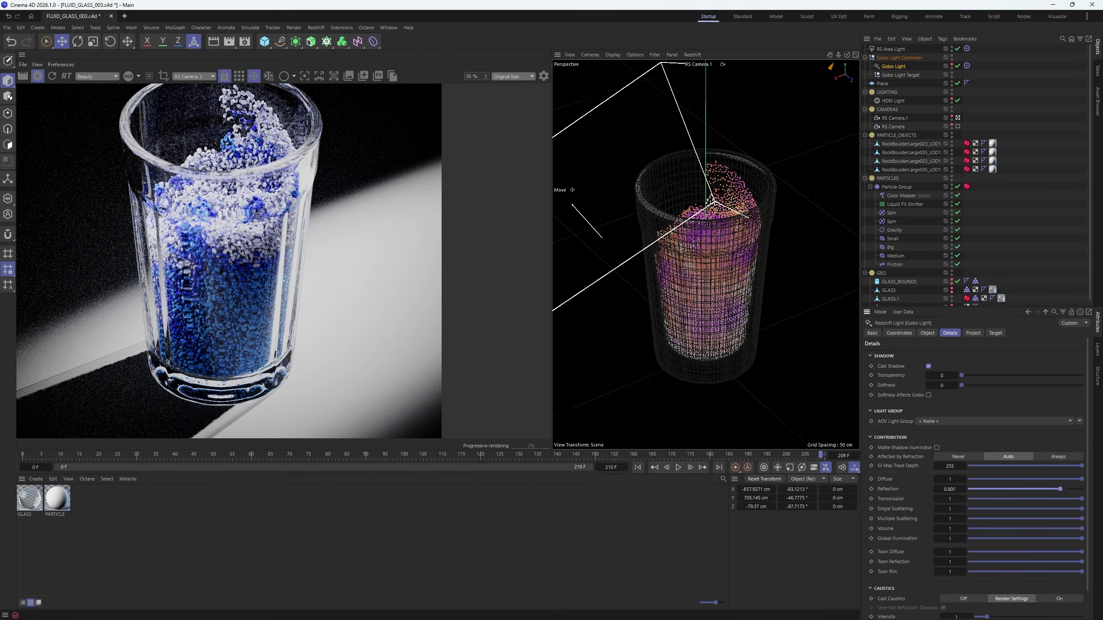
key(ctrl+z)
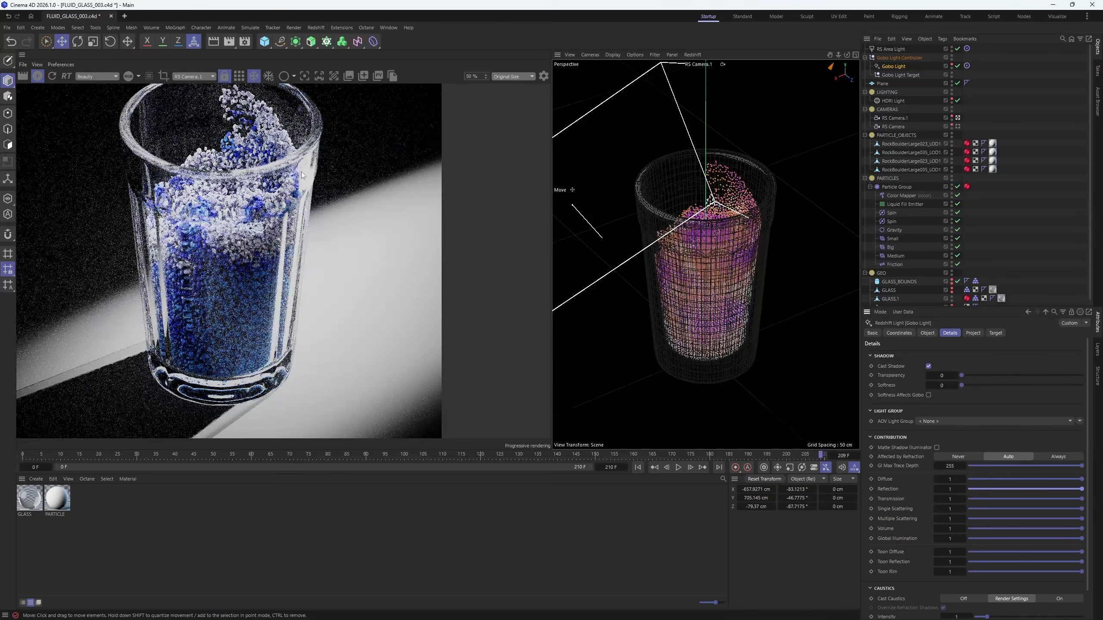
drag(1013, 478, 918, 476)
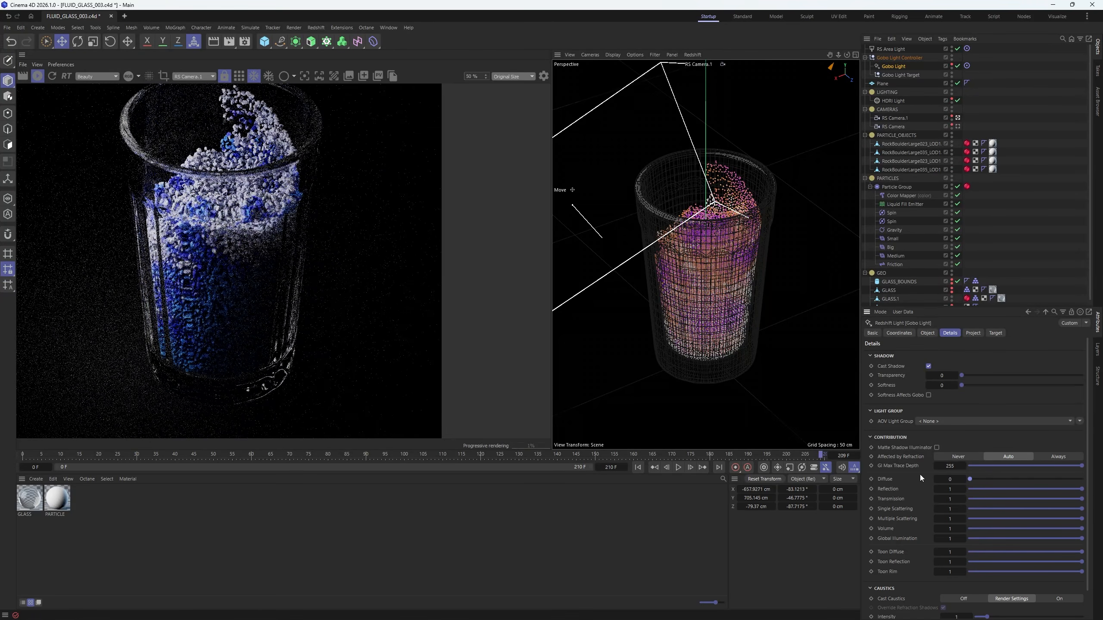
click(1027, 478)
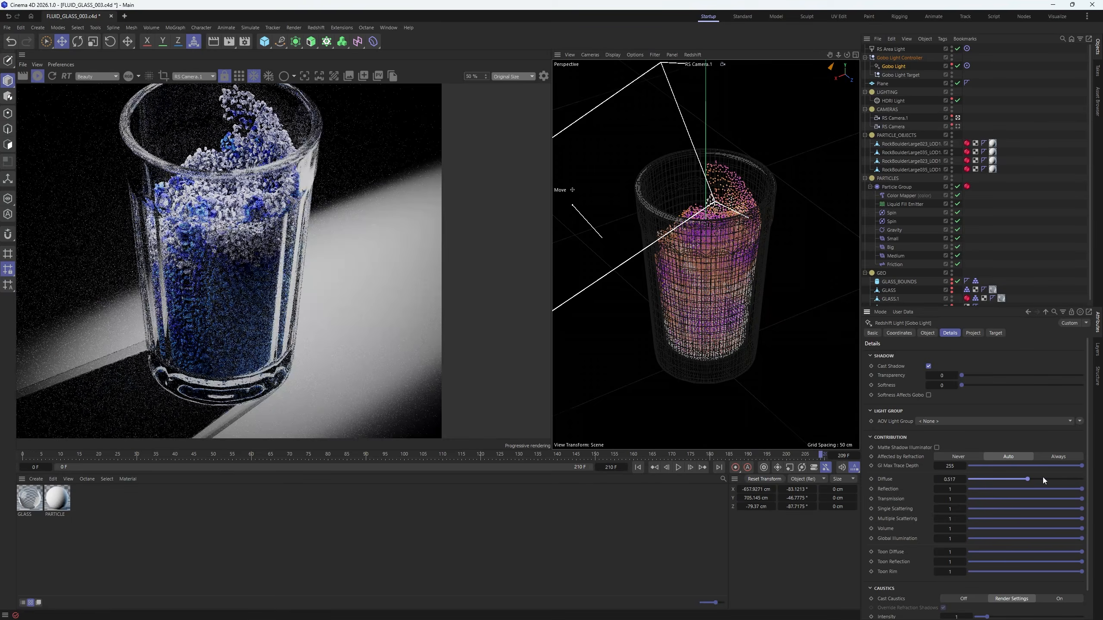
scroll(361, 334, down, 5)
scroll(313, 310, up, 5)
scroll(312, 310, down, 1)
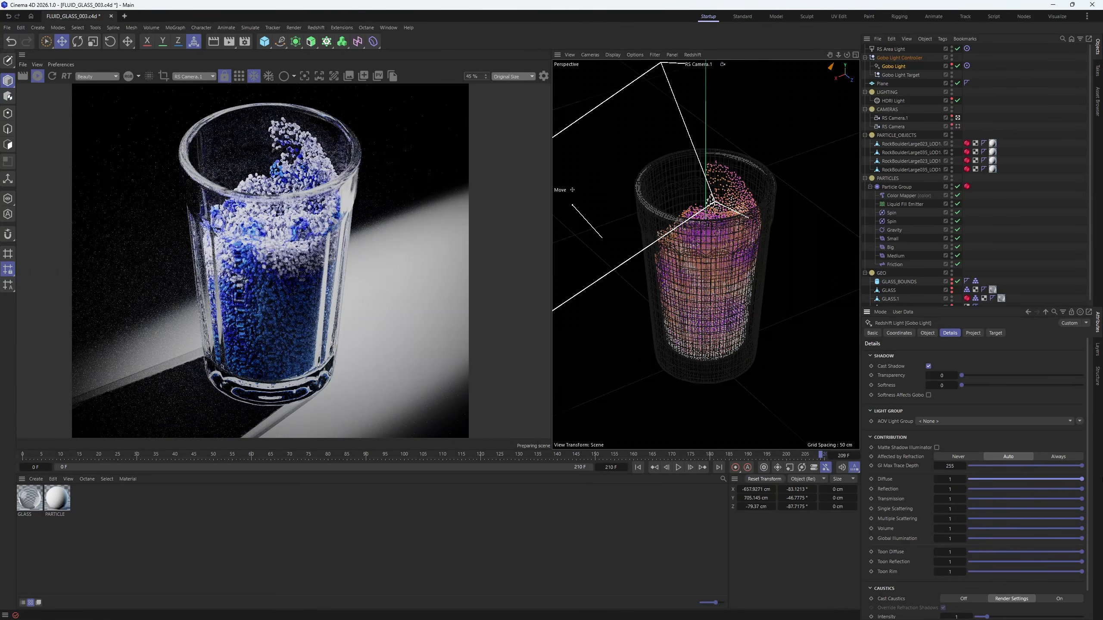
click(1026, 185)
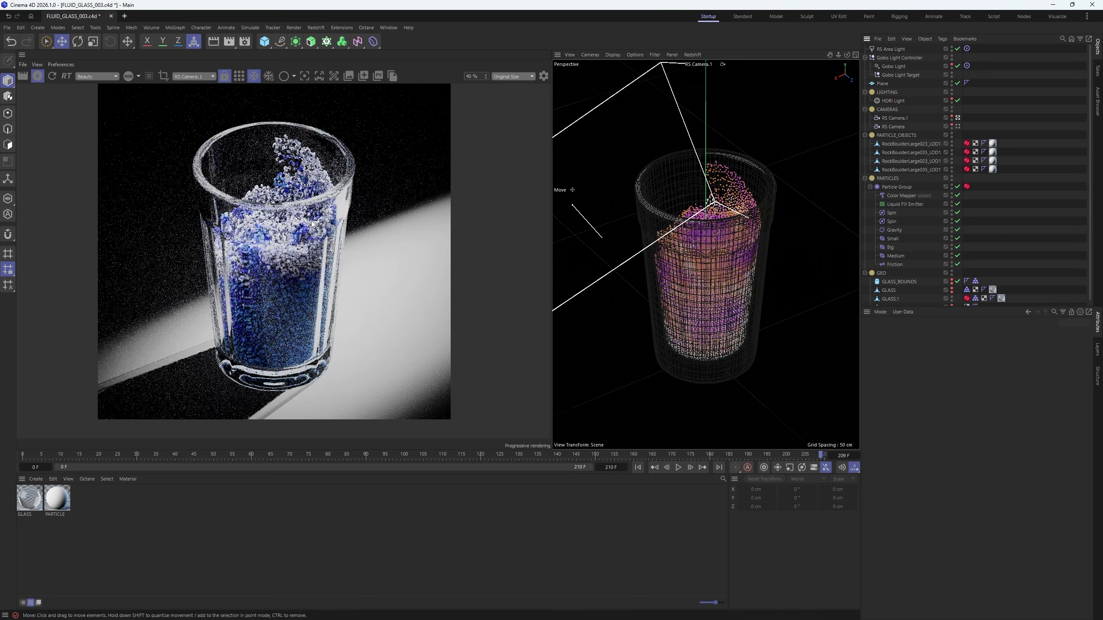
- Add a Redshift Object tag to the Plane and enable its visibility override
right_click(881, 84)
mouse_move(933, 200)
click(1027, 234)
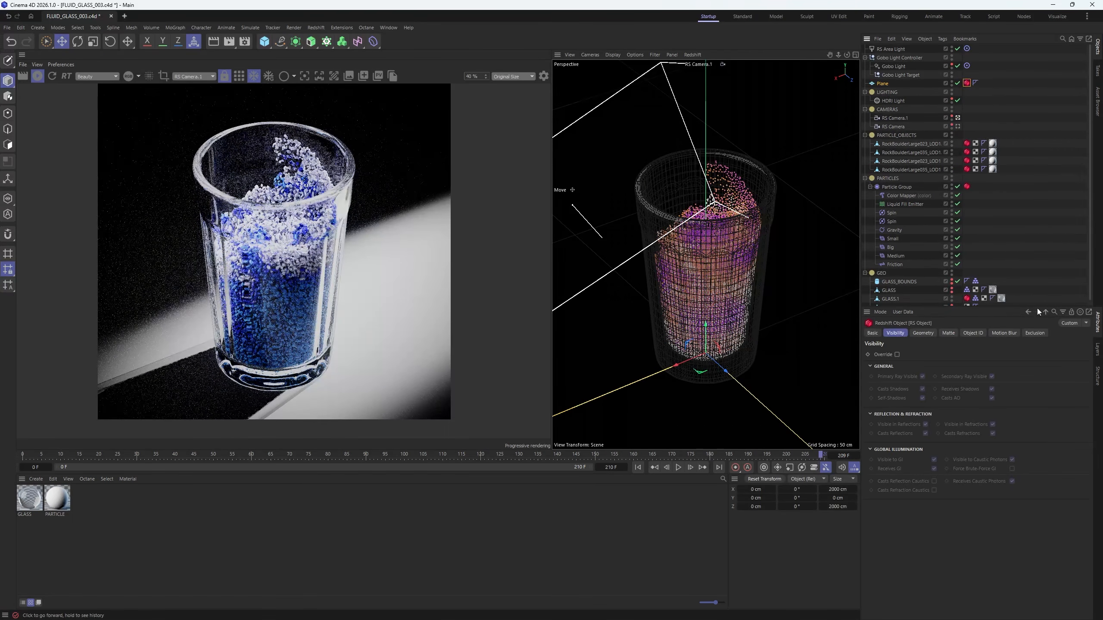
click(895, 332)
click(897, 355)
- Turn off Secondary Ray Visible for the Plane, compare the glass in the render, and turn the option back on
click(991, 376)
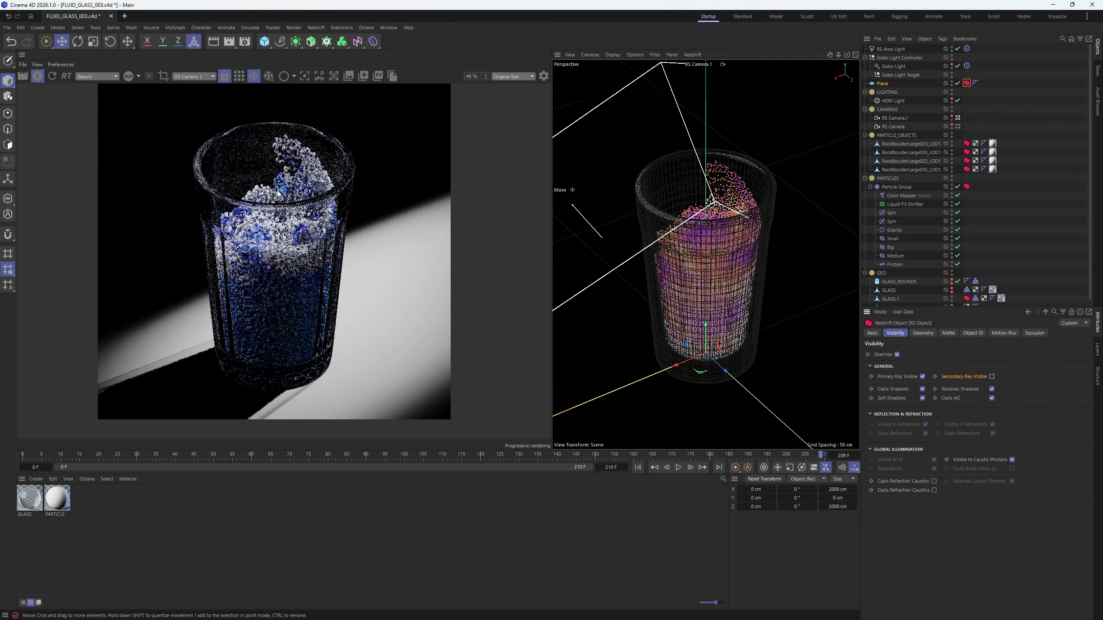
scroll(275, 267, up, 3)
scroll(275, 267, down, 2)
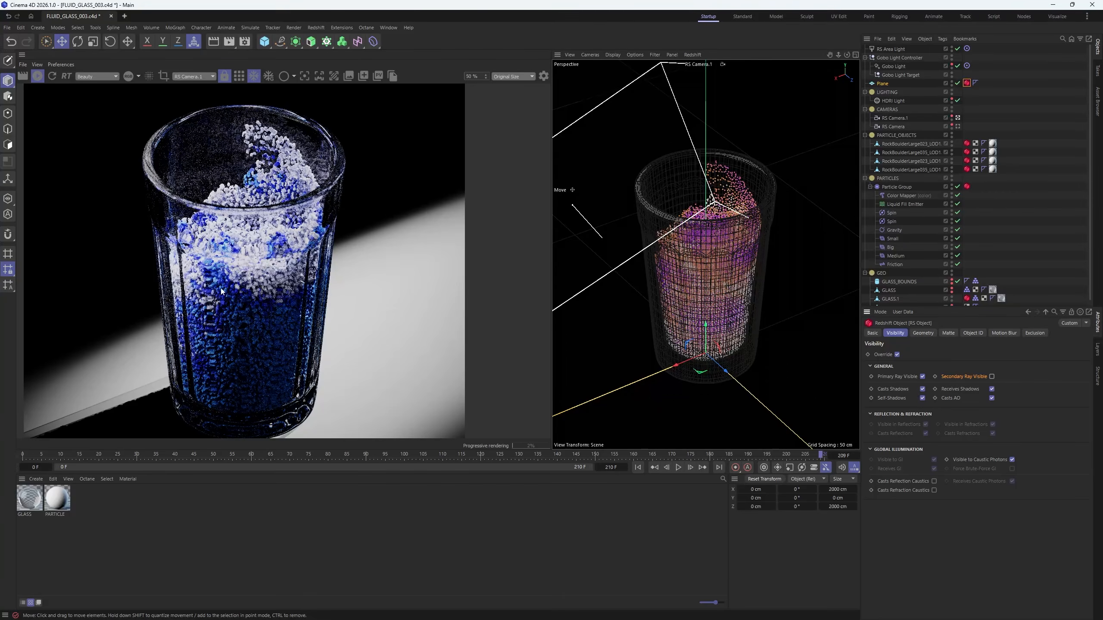
scroll(258, 288, down, 1)
scroll(258, 330, up, 2)
scroll(247, 303, down, 4)
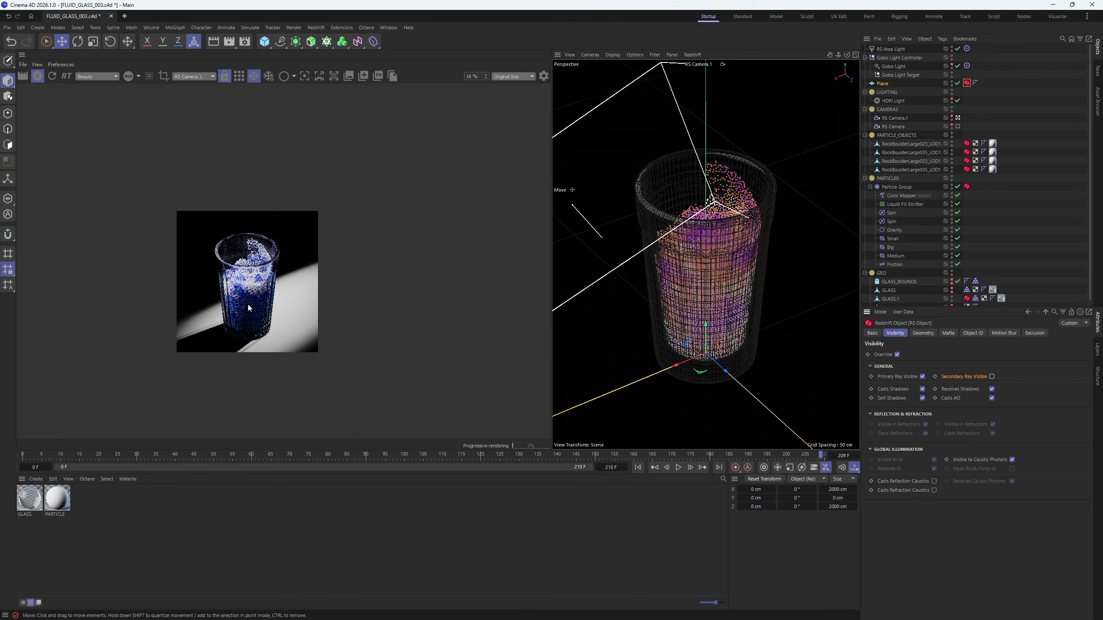
scroll(248, 301, up, 2)
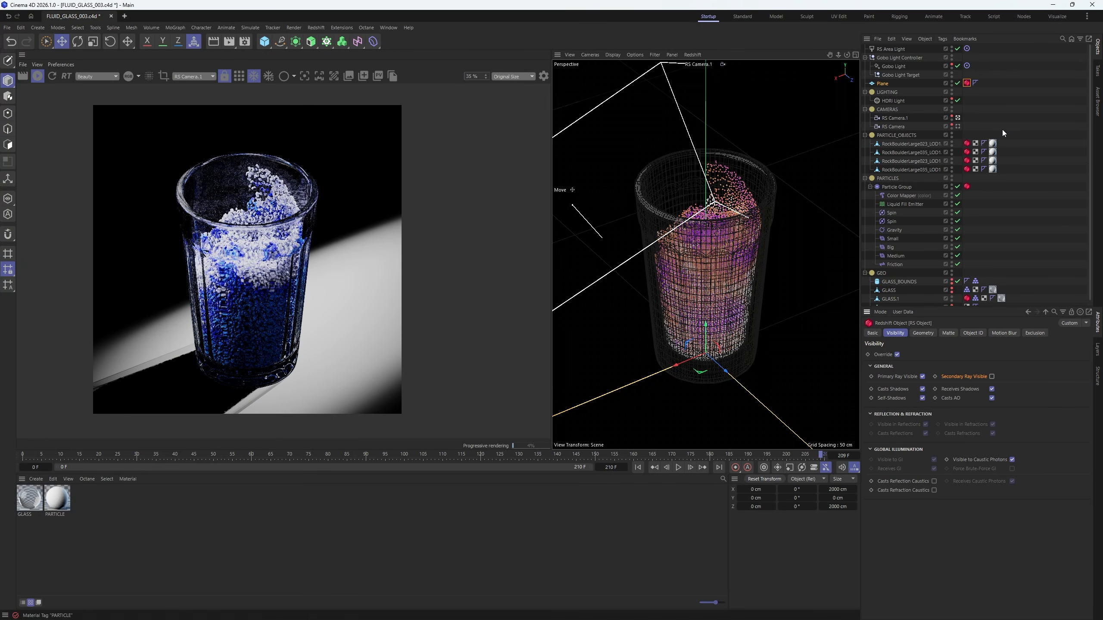
scroll(233, 392, up, 3)
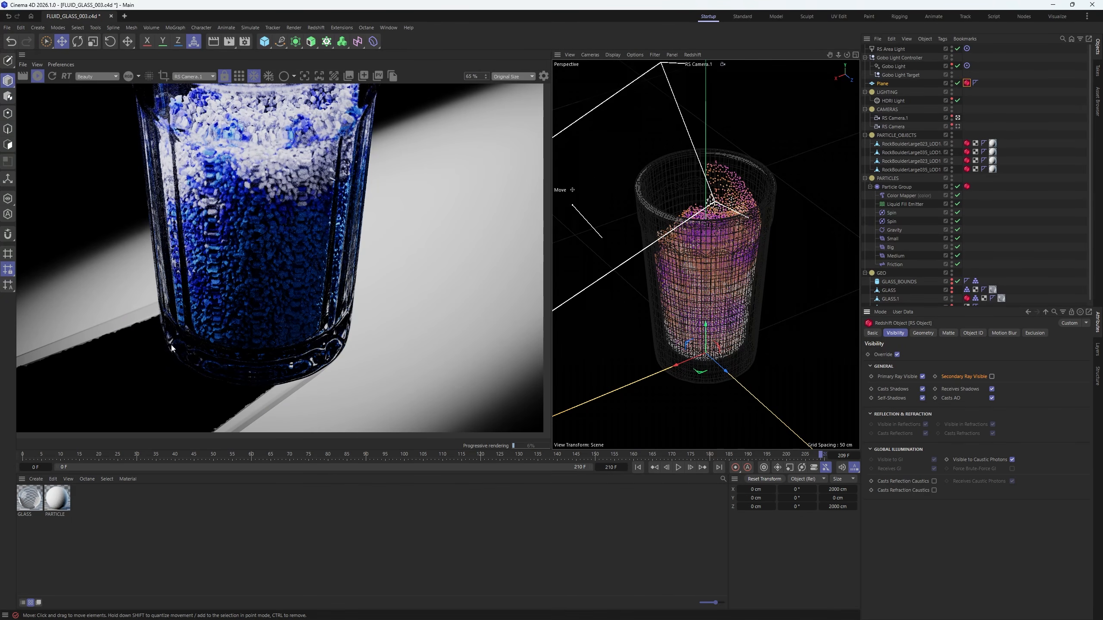
scroll(143, 260, down, 4)
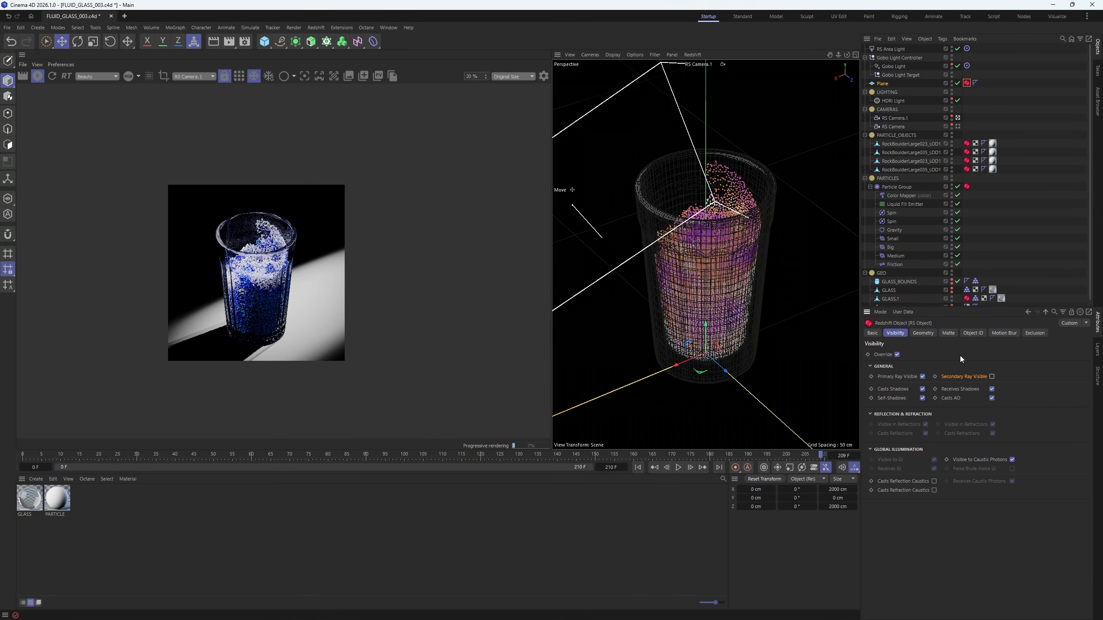
click(992, 376)
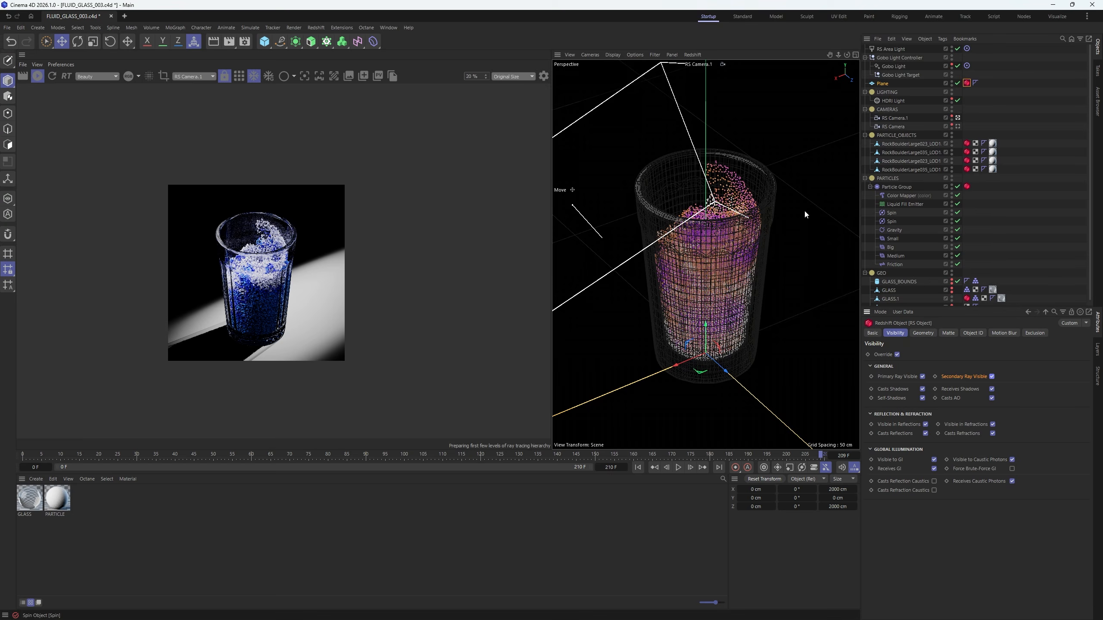
scroll(240, 278, up, 4)
- Lower the Gobo Light's exposure to about -1.29 and move the light to about X -539 cm, Z -361 cm
click(899, 64)
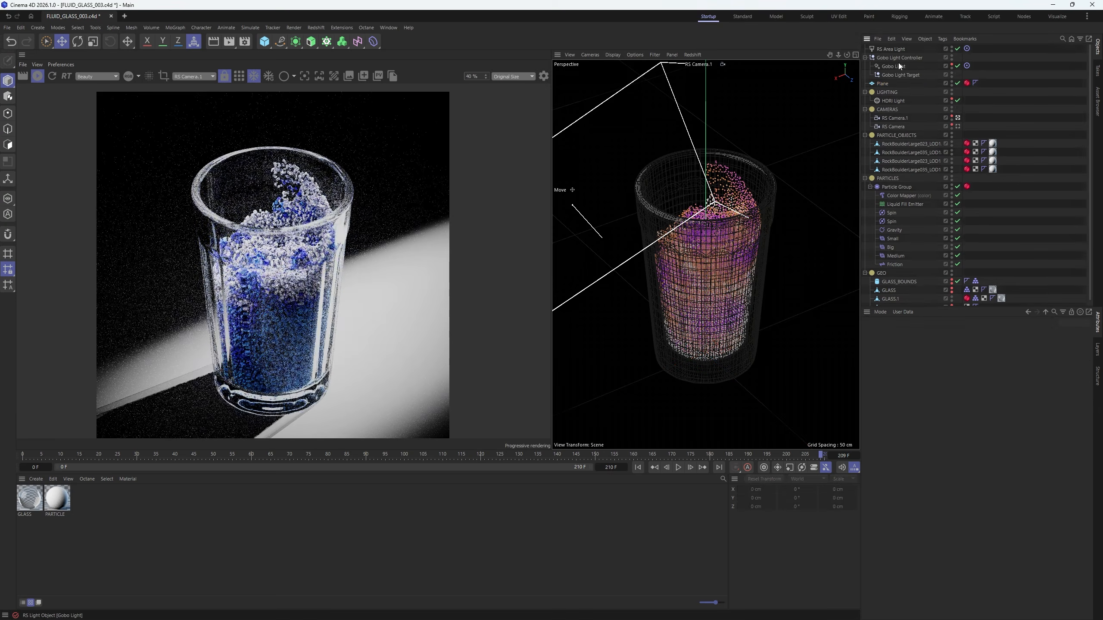
click(898, 65)
scroll(812, 415, down, 5)
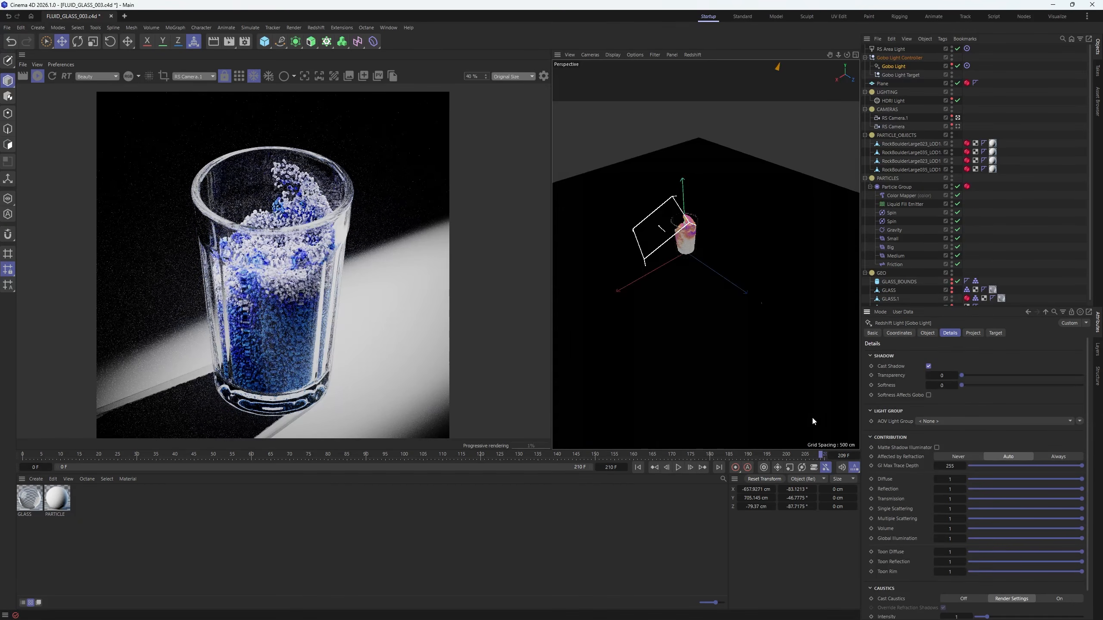
scroll(698, 250, down, 6)
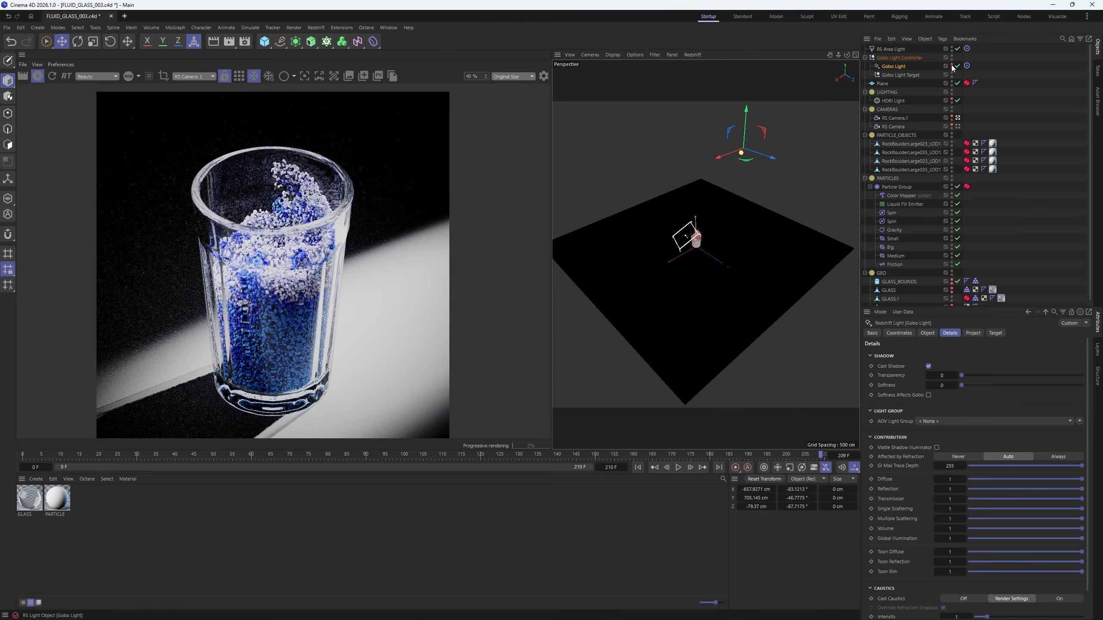
scroll(719, 167, up, 5)
click(927, 333)
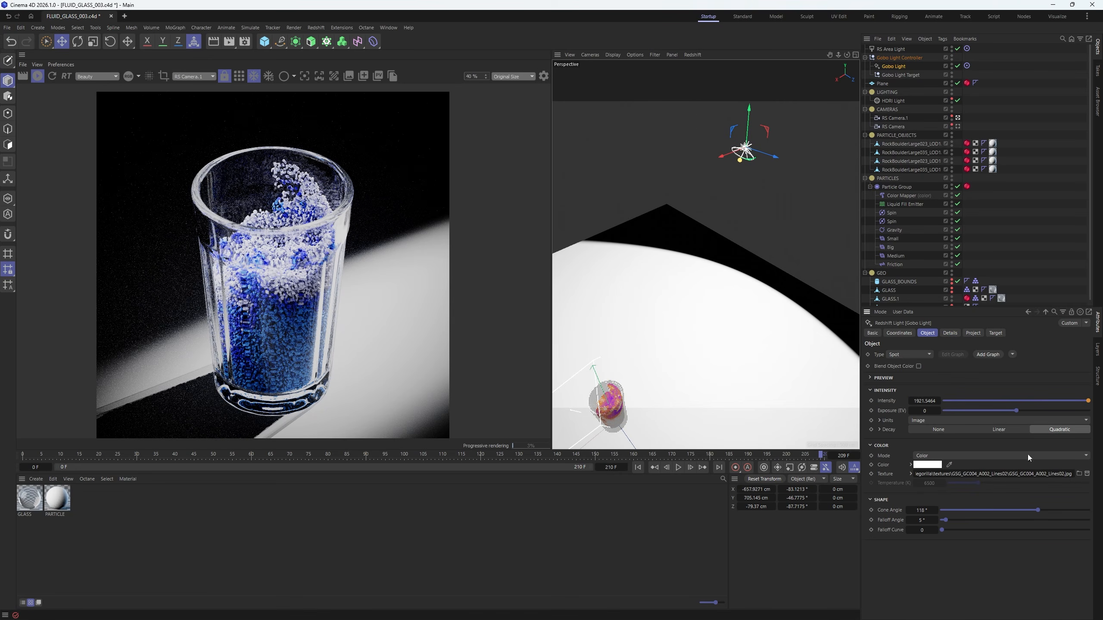
drag(1017, 411, 1002, 408)
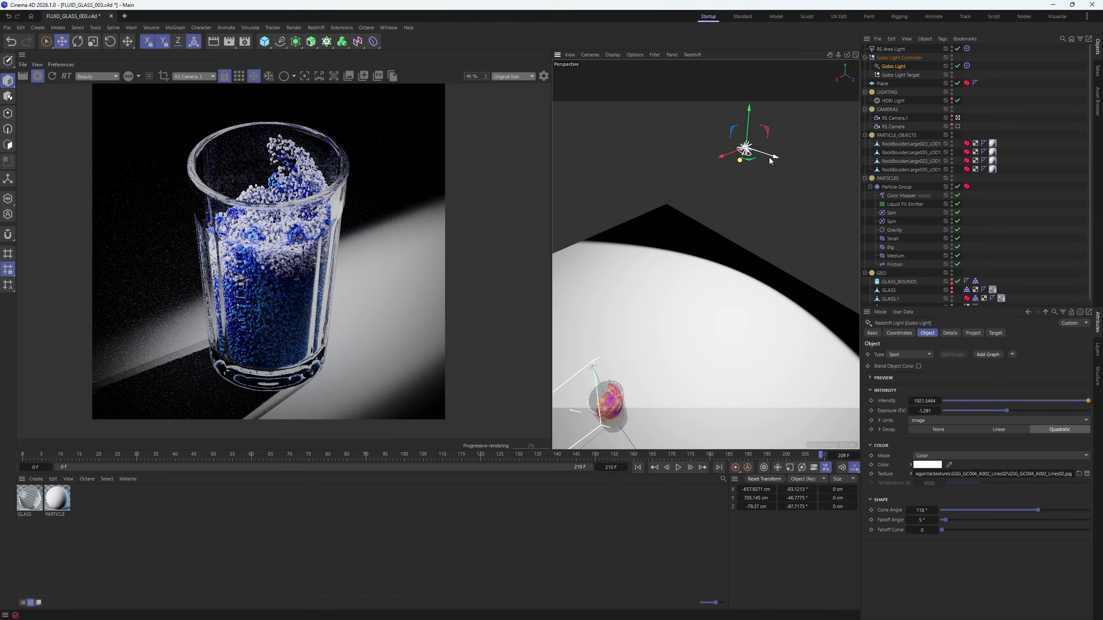
drag(768, 156, 631, 143)
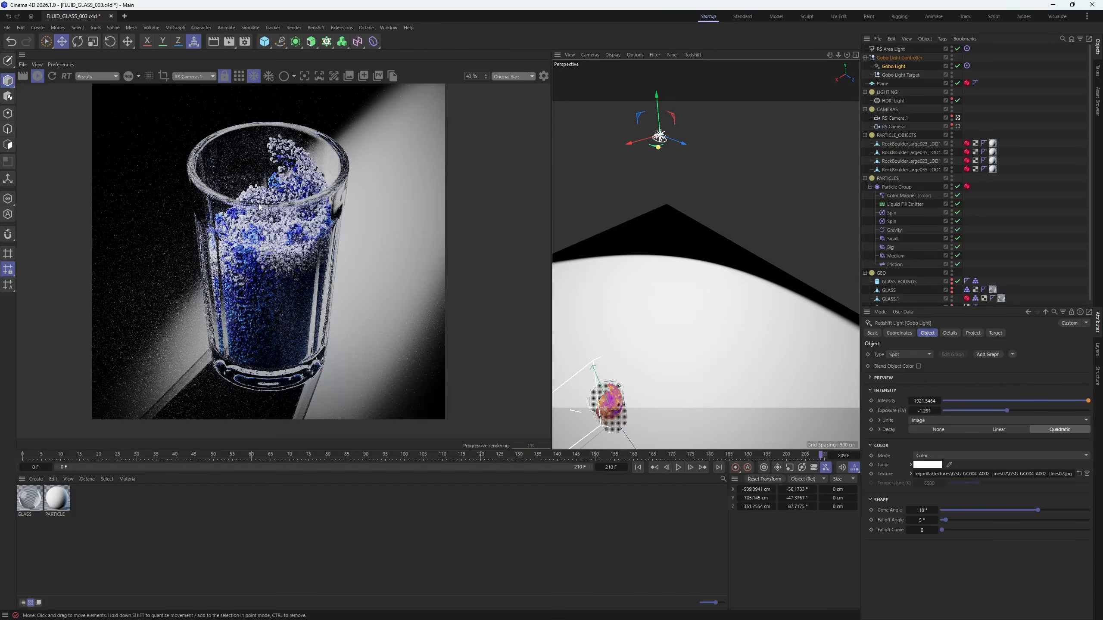
- Move the RS Area Light behind the glass to about X -10.6 cm, Y 67 cm, Z -155 cm
click(994, 108)
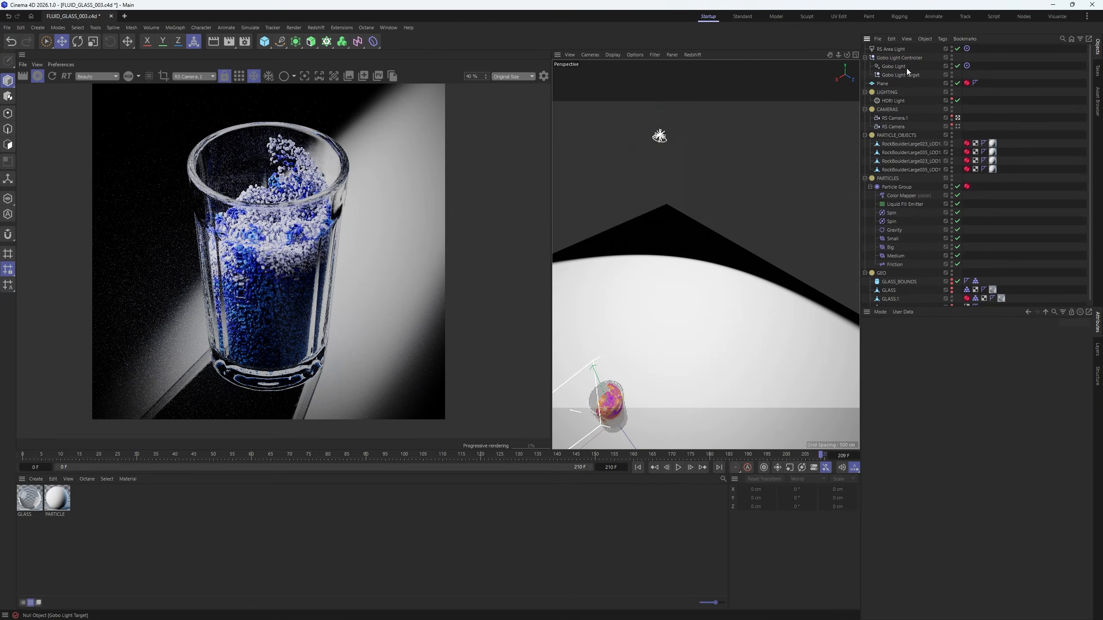
click(890, 50)
alt+middle_drag(638, 315, 721, 221)
alt+drag(721, 269, 603, 271)
key(F1)
key(F2)
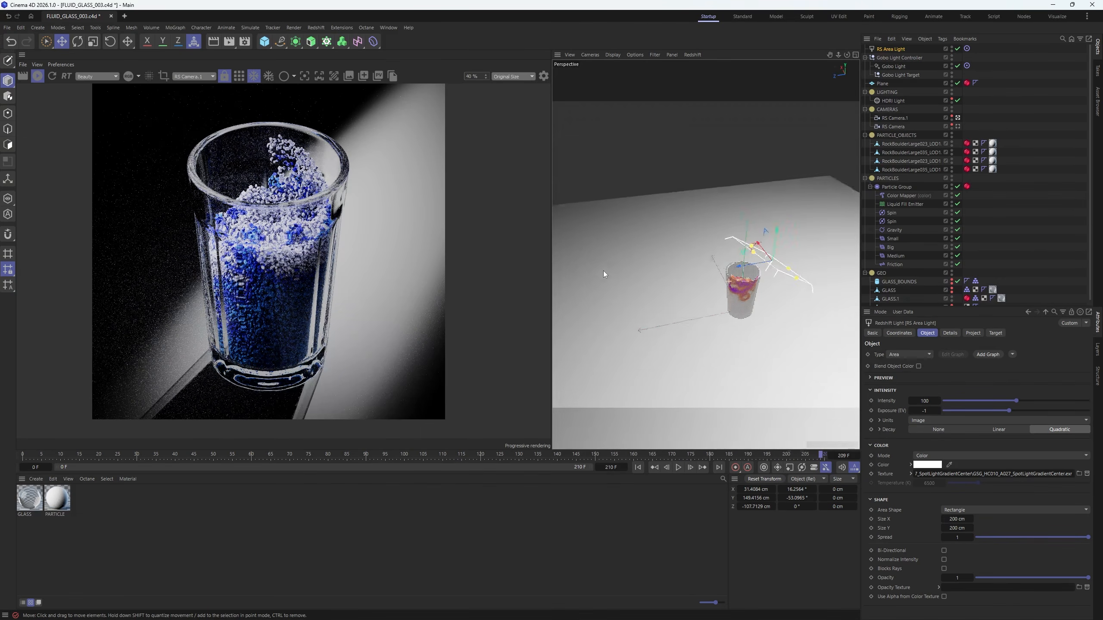
key(F1)
key(F2)
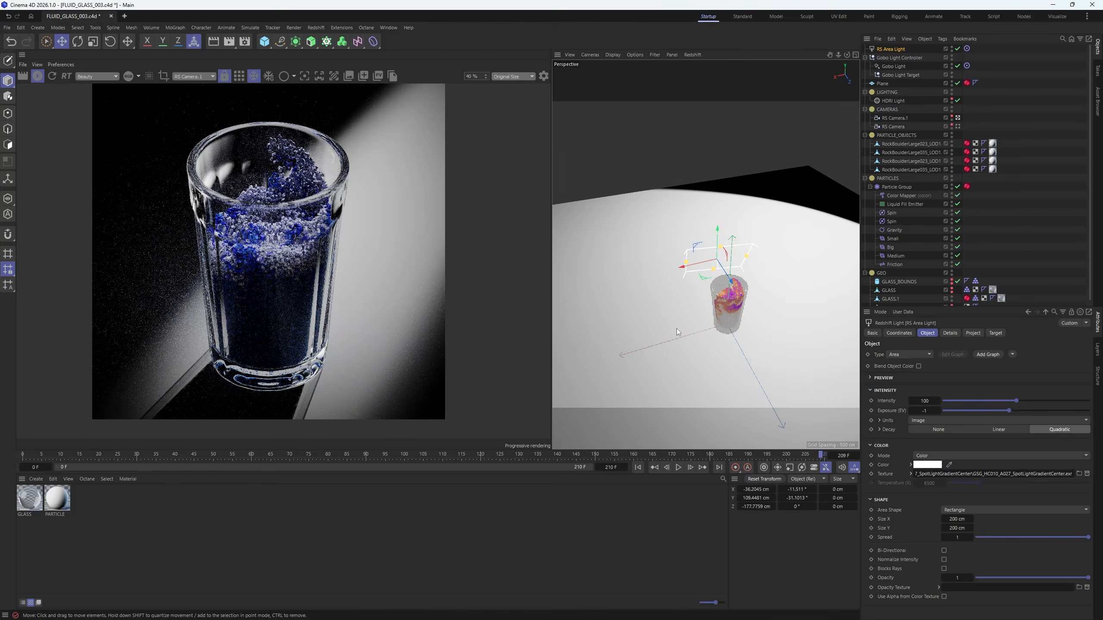
drag(729, 278, 732, 283)
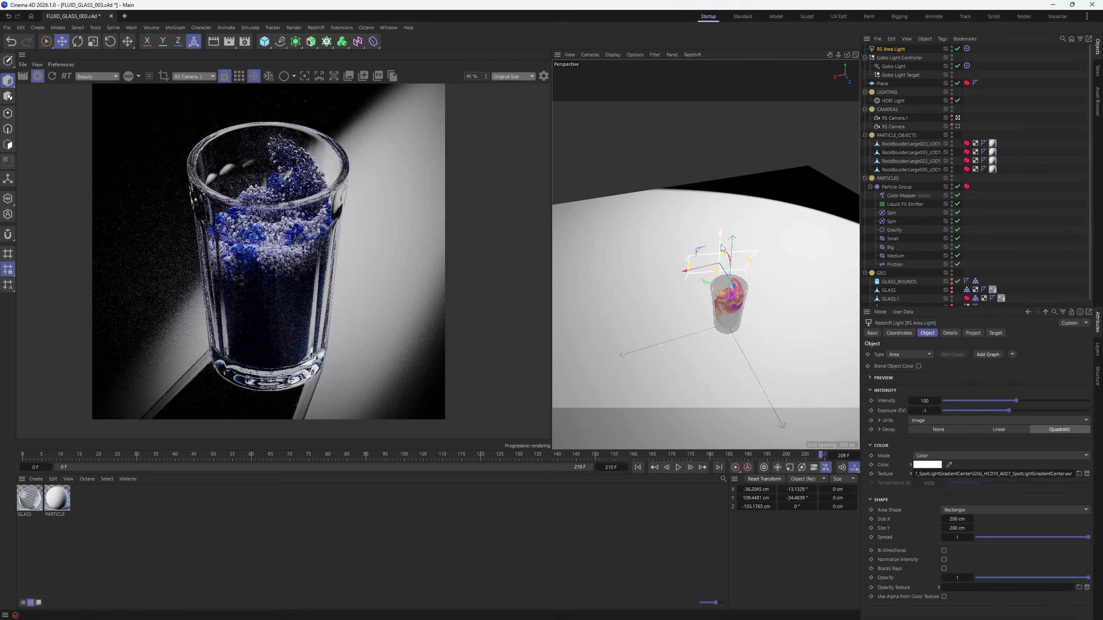
drag(716, 245, 682, 281)
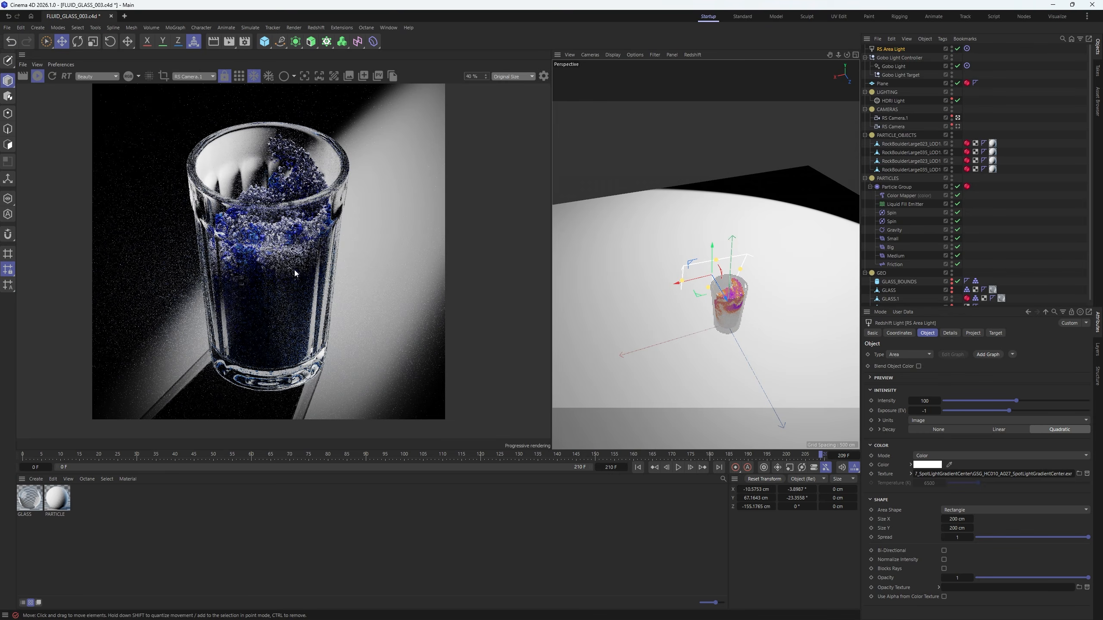
scroll(244, 302, up, 1)
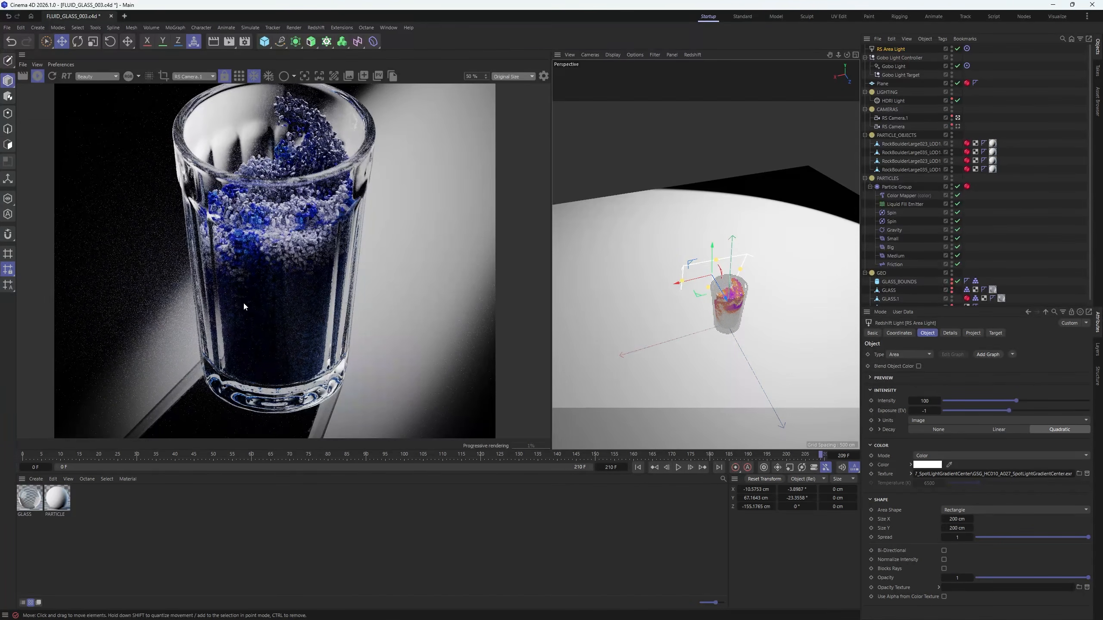
- Duplicate the RS Area Light, shrink the copy to about 69.8 by 74.3 cm, and move it to about X 60 cm, Y 89 cm, Z 80 cm
ctrl+drag(893, 50, 889, 55)
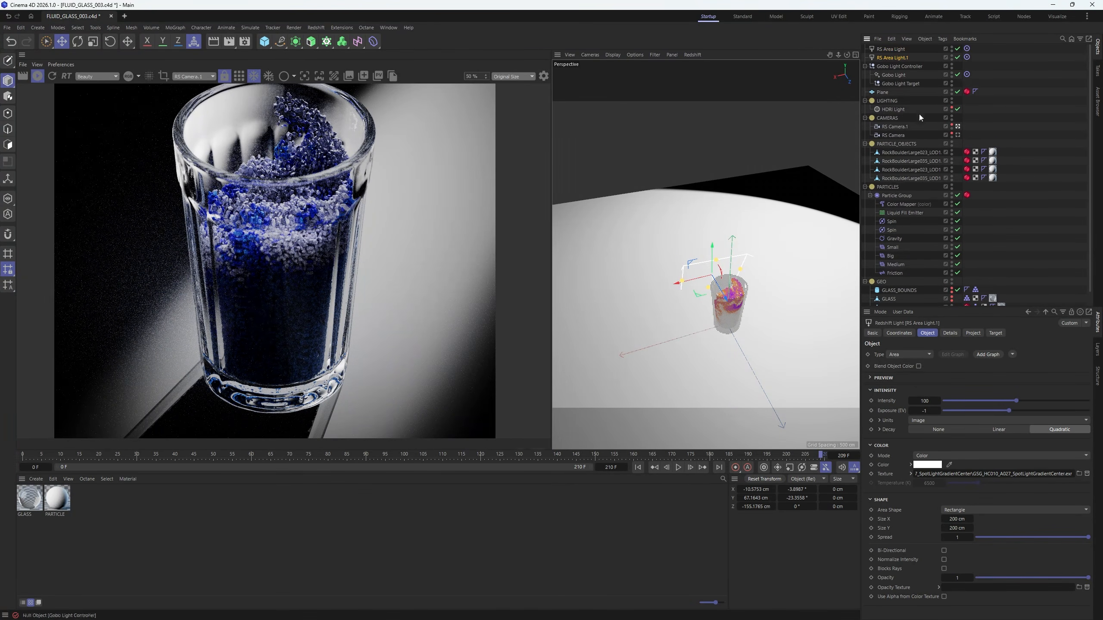
mouse_move(718, 285)
mouse_down()
mouse_move(743, 331)
mouse_move(729, 283)
mouse_move(719, 293)
mouse_up()
drag(739, 325, 708, 328)
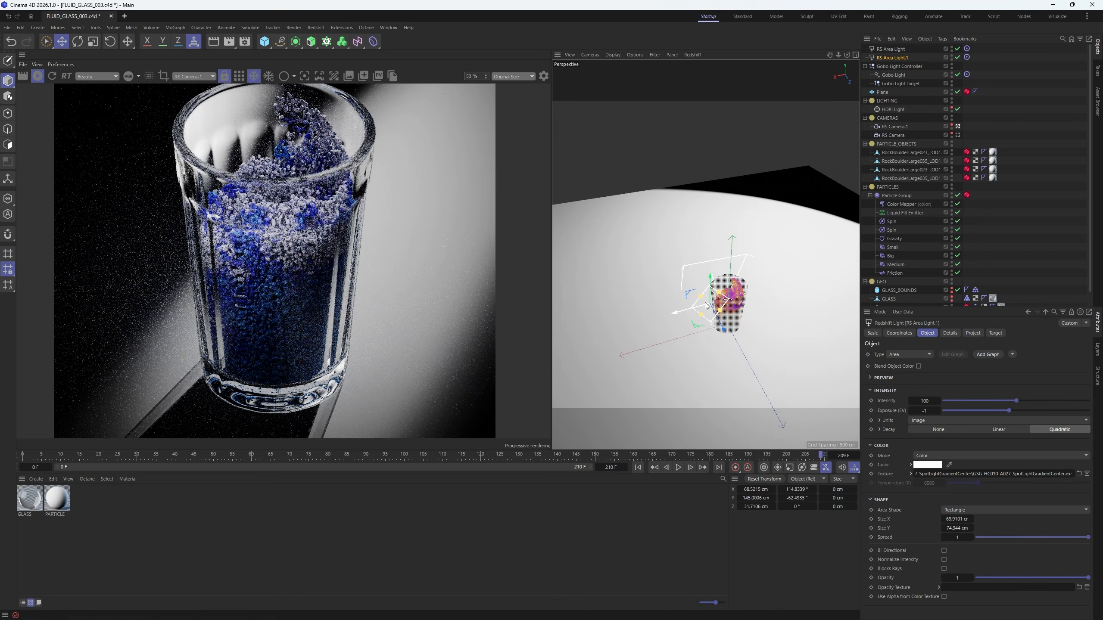
drag(741, 288, 749, 317)
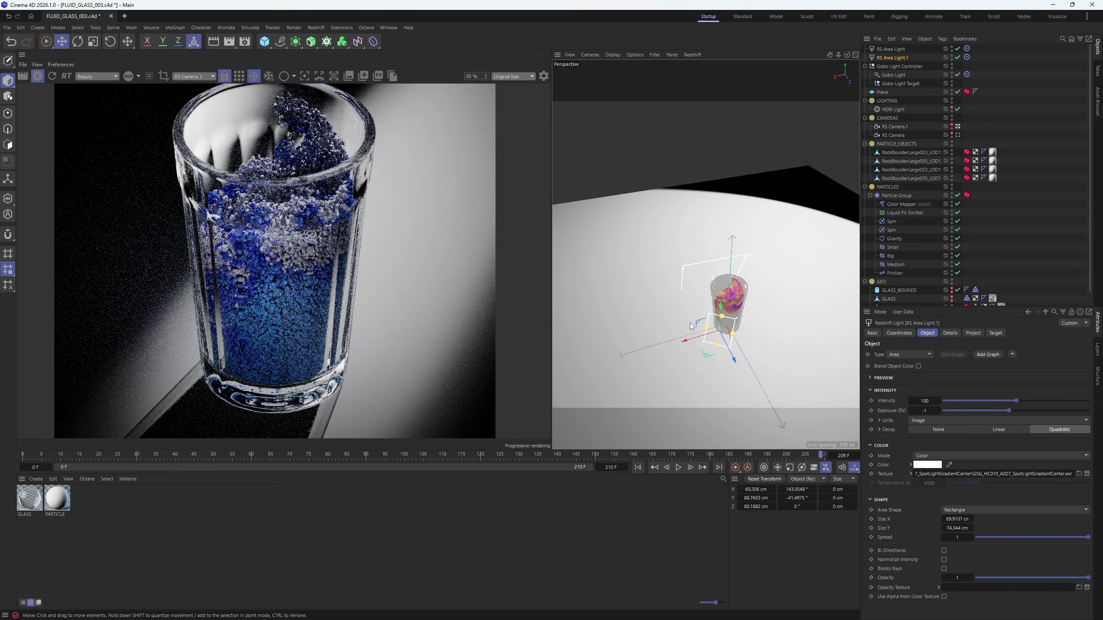
- Lower the HDRI Light's diffuse contribution to about 0.278 and raise its intensity to about 0.627
click(1000, 115)
click(892, 109)
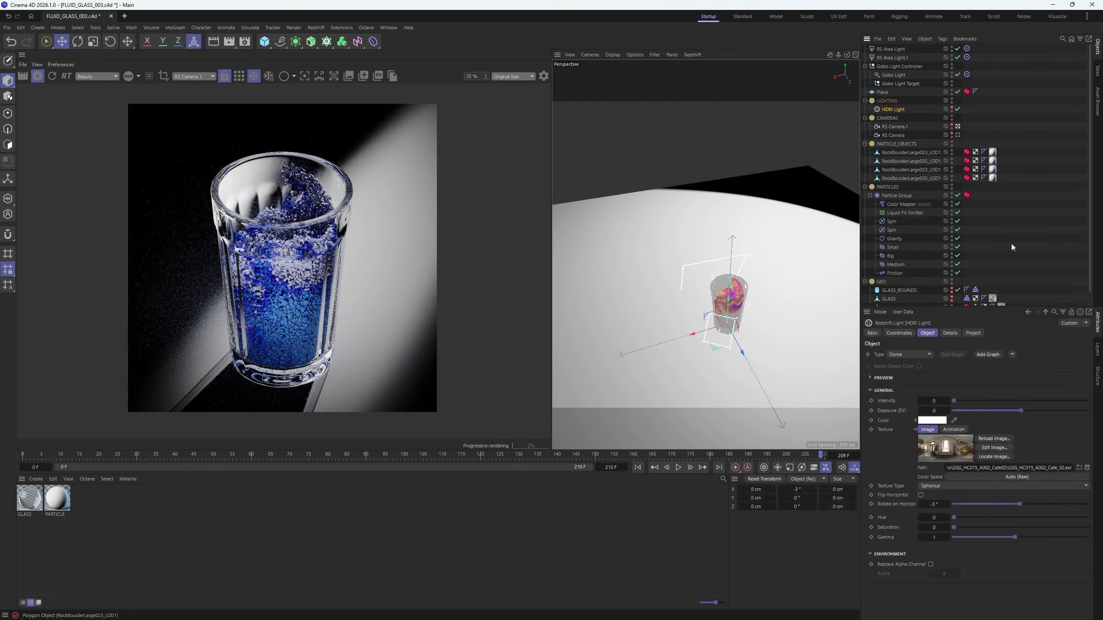
click(949, 333)
drag(1037, 460, 1079, 462)
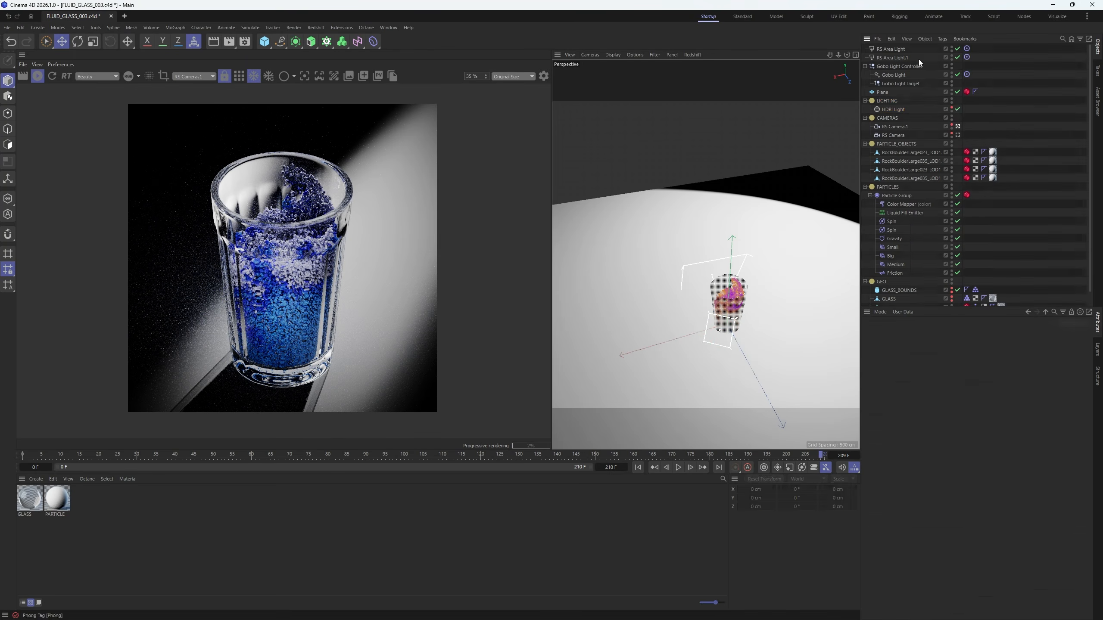
click(973, 333)
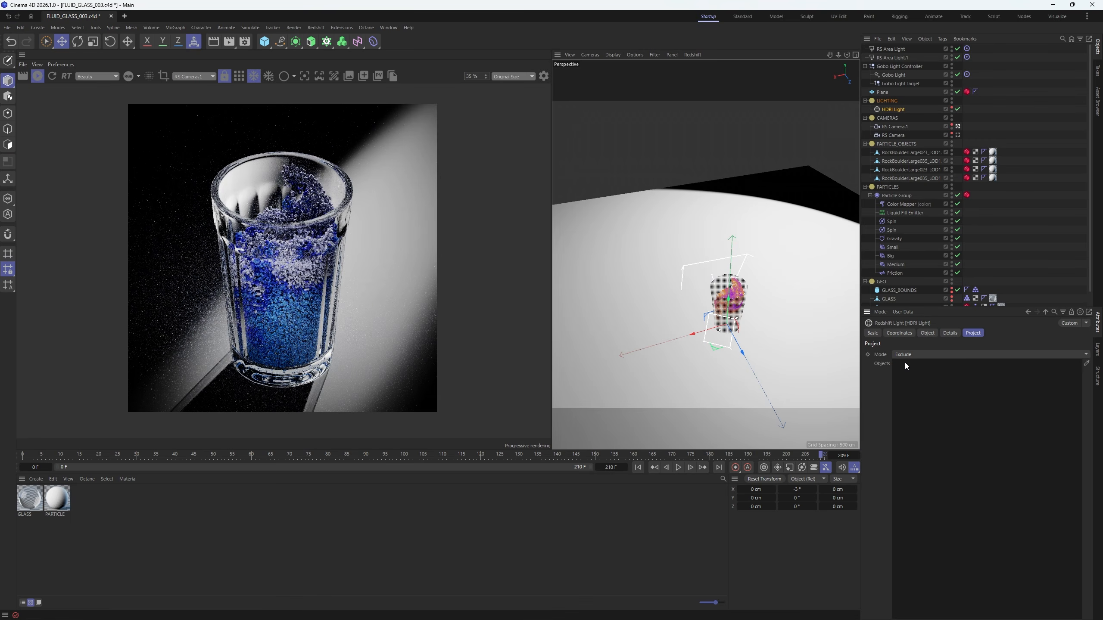
key(ctrl+z)
click(897, 110)
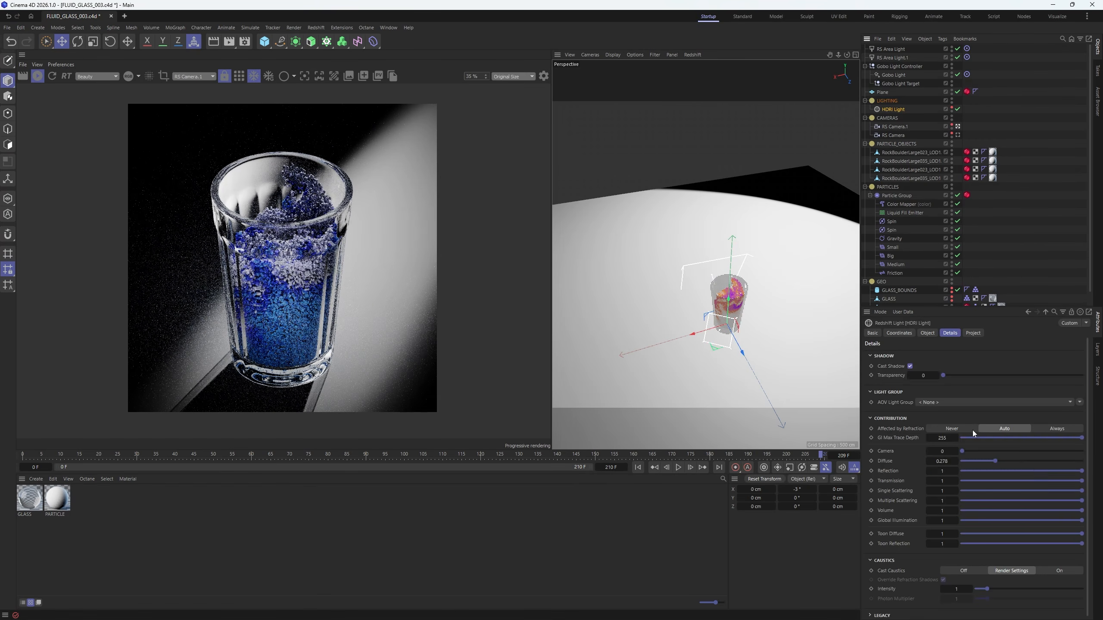
click(927, 332)
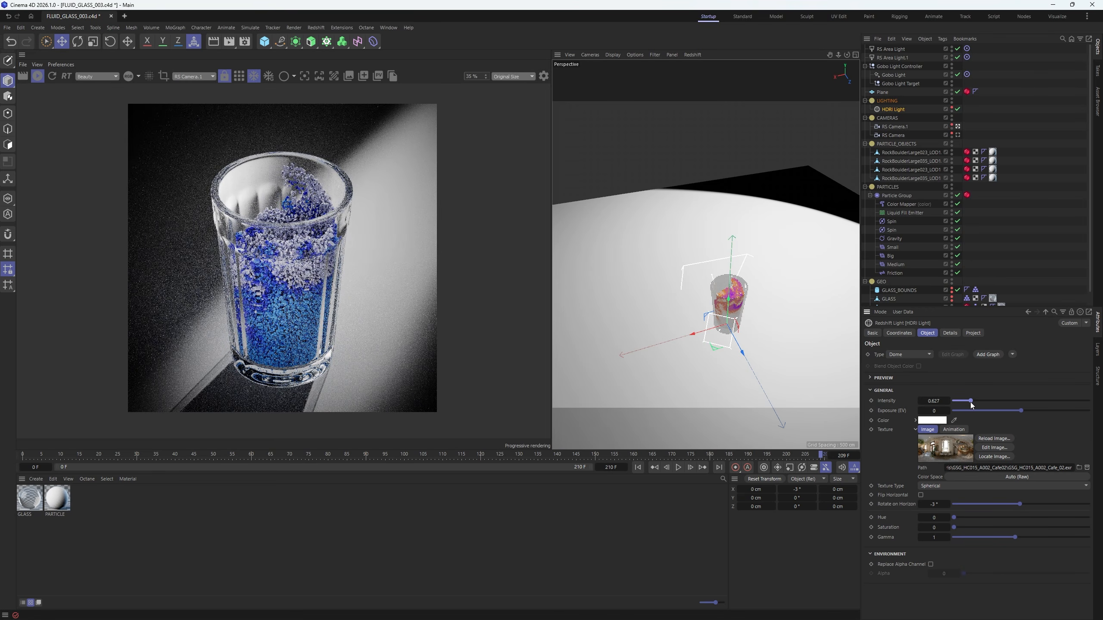
- Set RS Camera.1's optical vignetting to 150
click(894, 126)
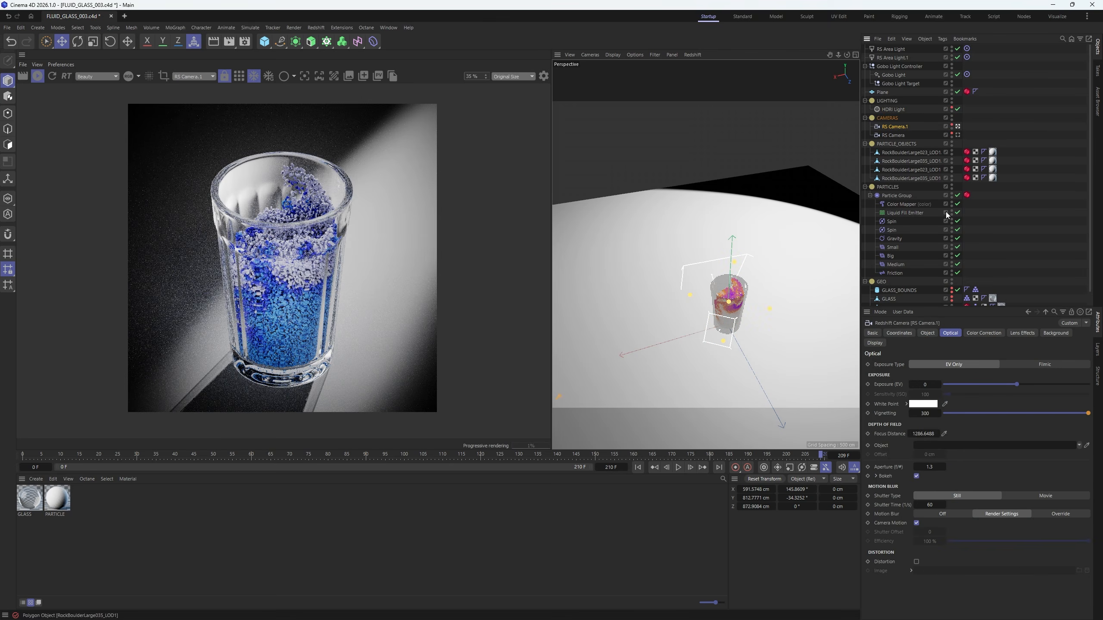
double_click(925, 413)
text(15)
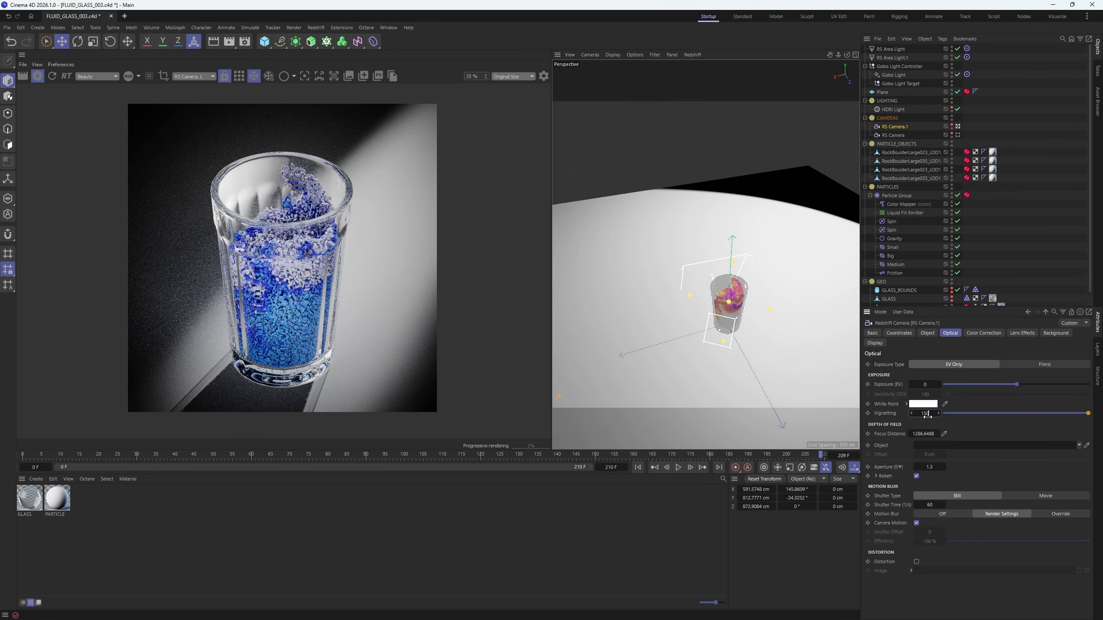
text(0)
key(Return)
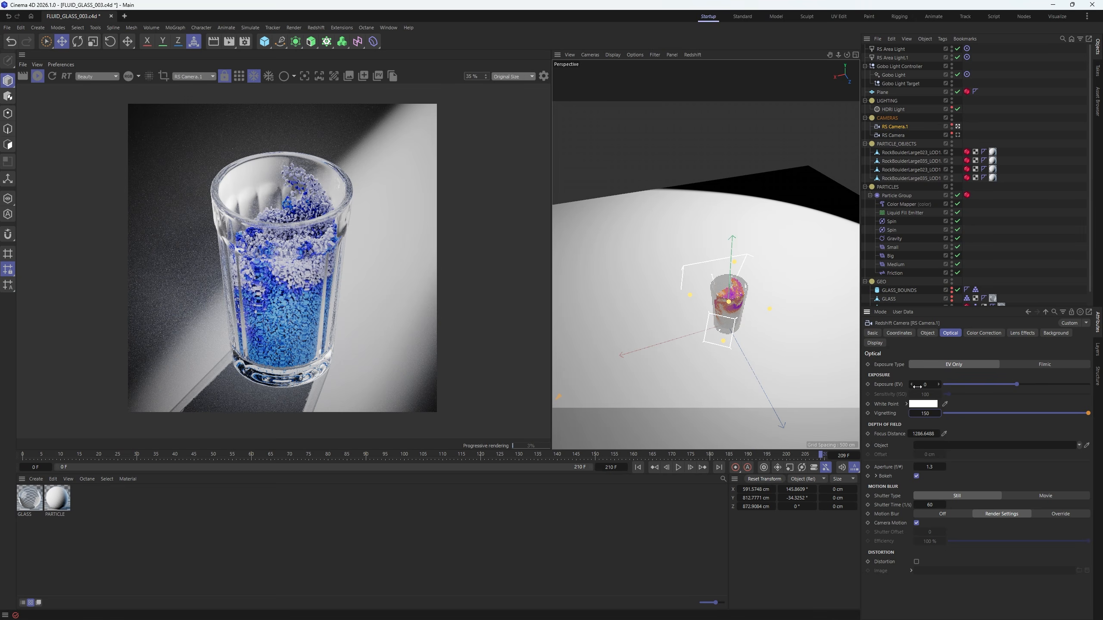
- Adjust the HDRI Light's diffuse contribution to about 0.462
click(893, 109)
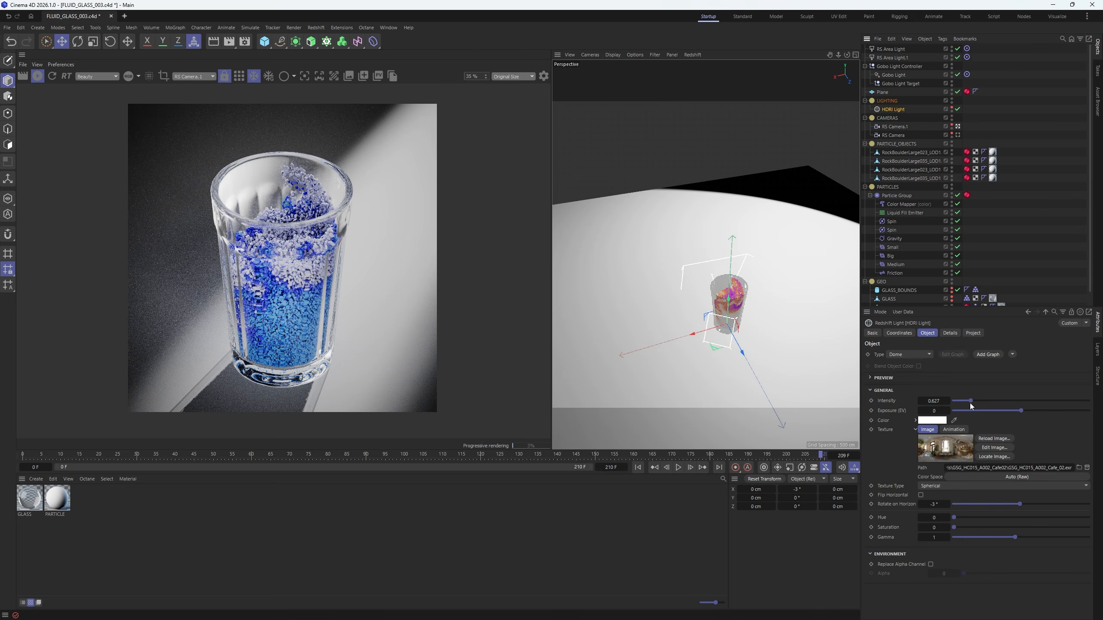
click(950, 332)
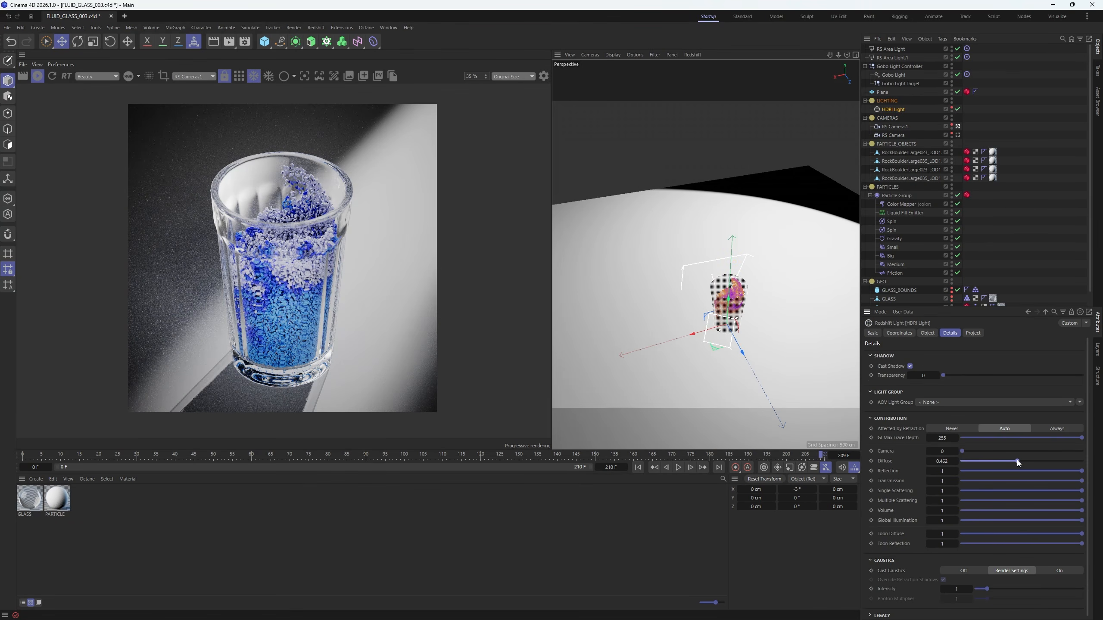
- Set RS Camera.1's tone-mapping blacks to about 0.143 and blacks threshold to 0.48, and orbit the camera to a lower angle on the glass
click(895, 126)
click(982, 333)
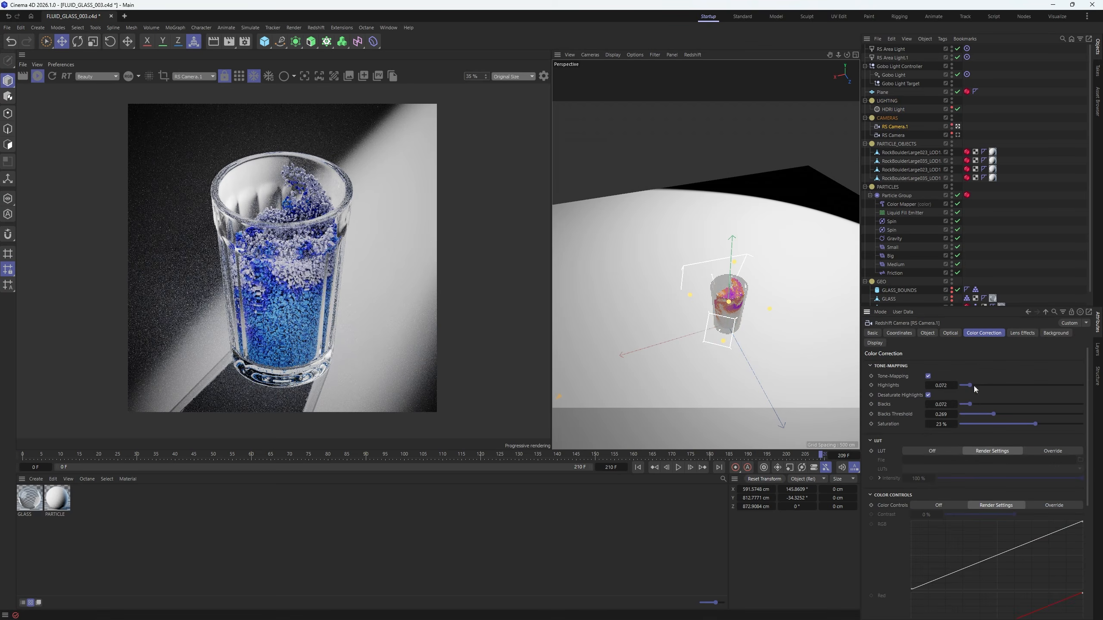
drag(1003, 415, 1018, 416)
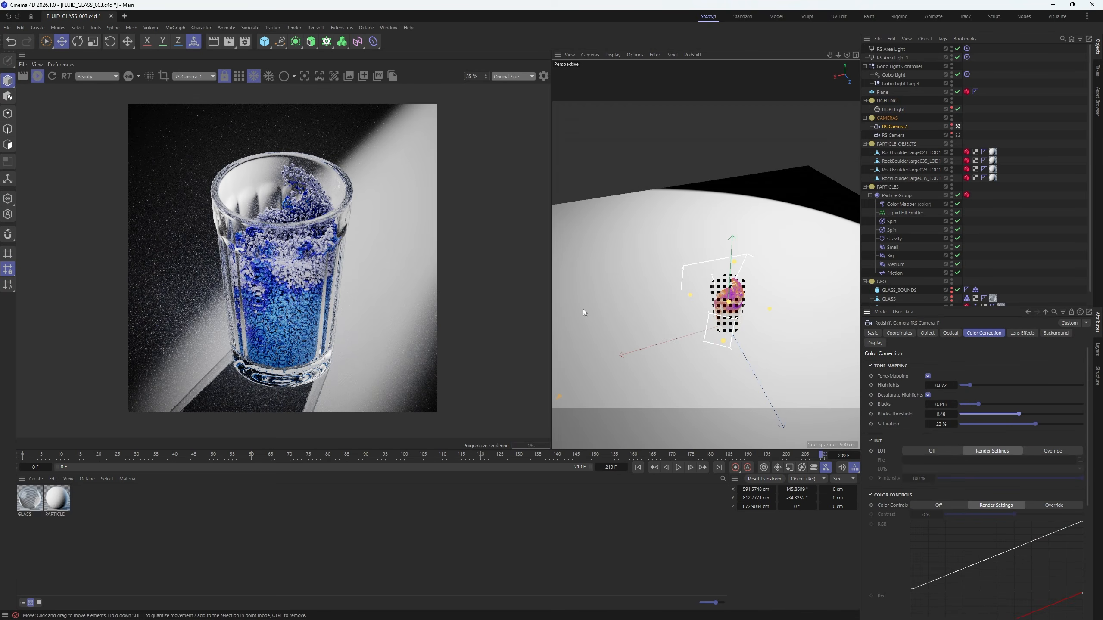
scroll(301, 243, up, 1)
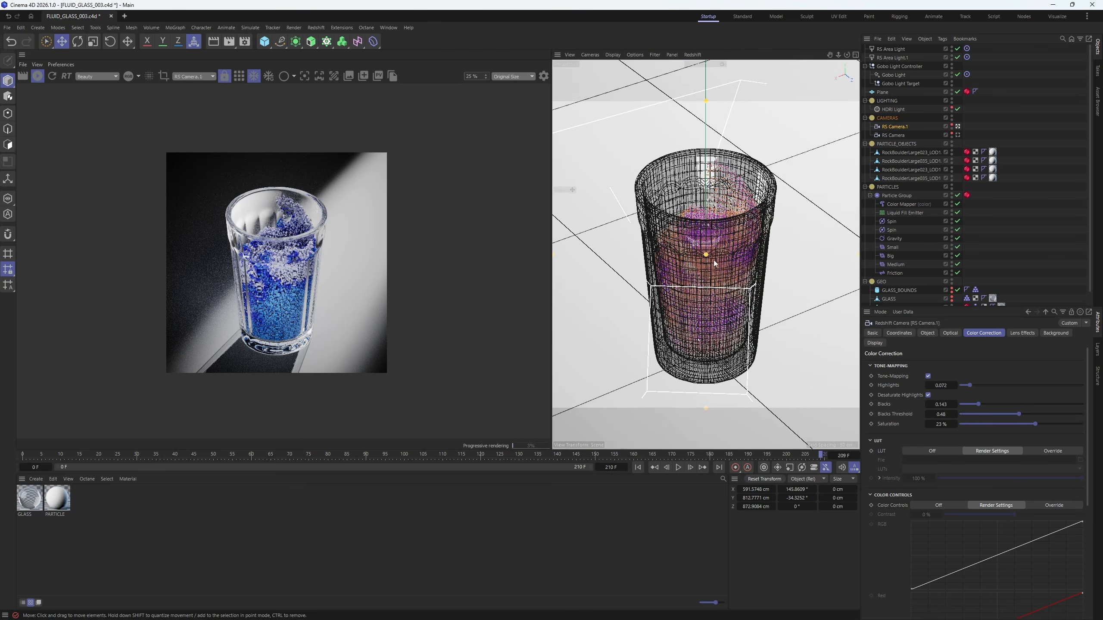
alt+drag(714, 263, 704, 317)
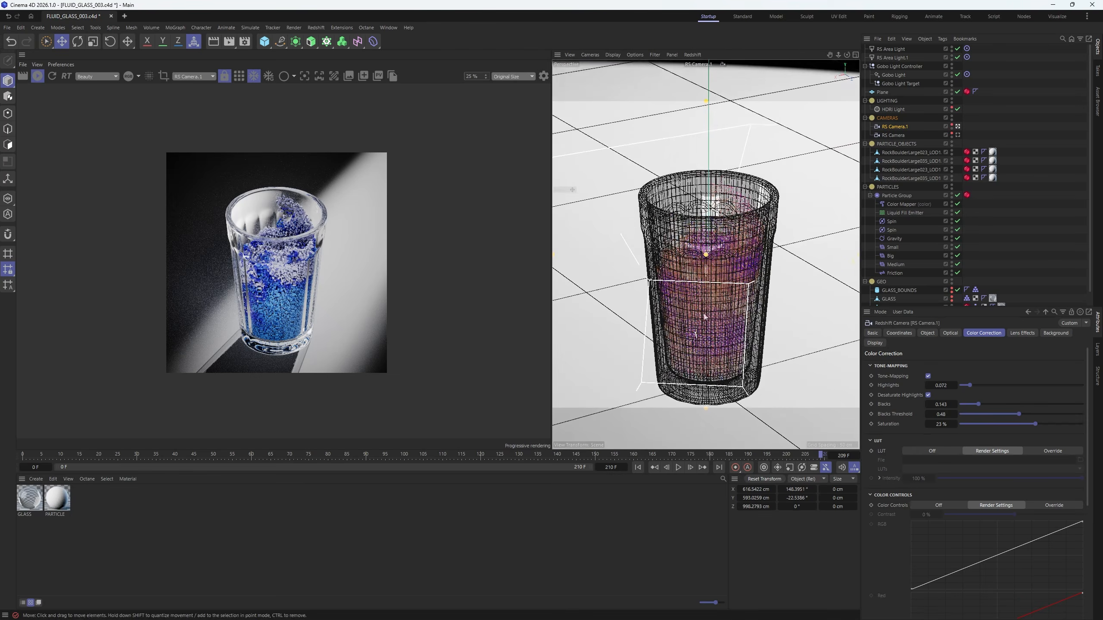
- Nudge the original RS Area Light to about X -5.5 cm and set its intensity to 25
click(893, 50)
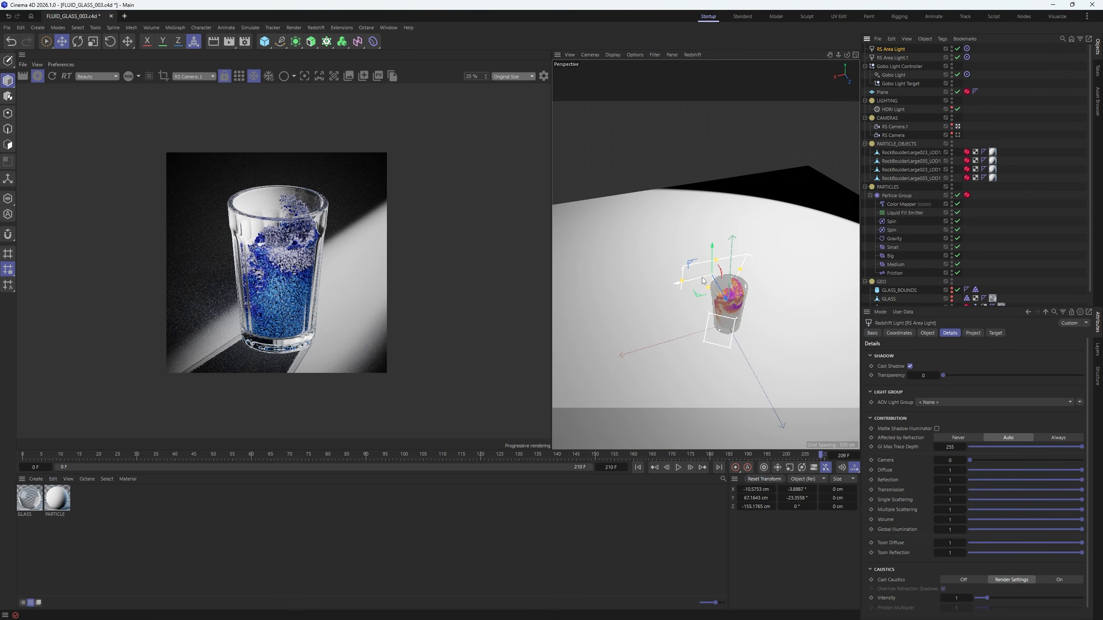
drag(687, 285, 704, 273)
click(927, 332)
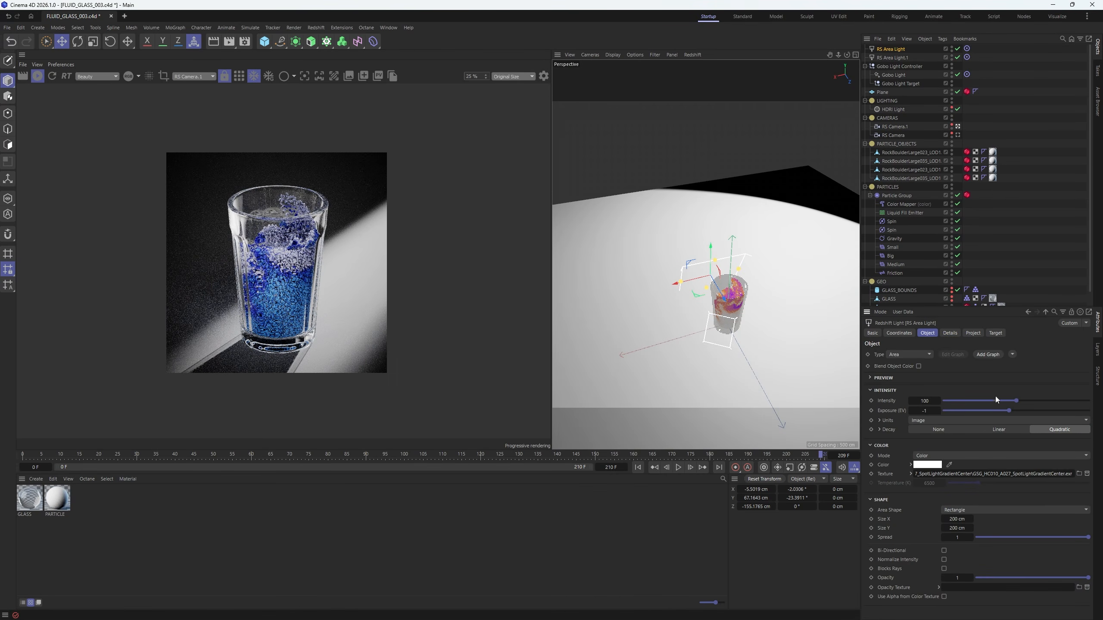
double_click(934, 401)
text(25)
key(Return)
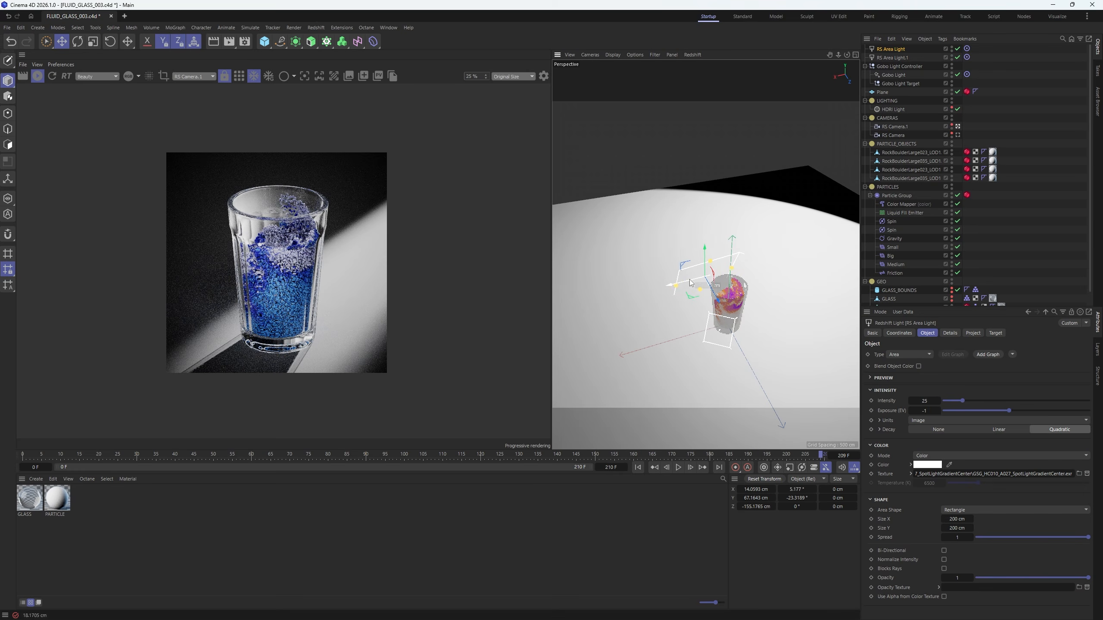
- Move the original RS Area Light farther behind the glass to about Z -200 cm and lower its exposure to -2
drag(696, 280, 684, 278)
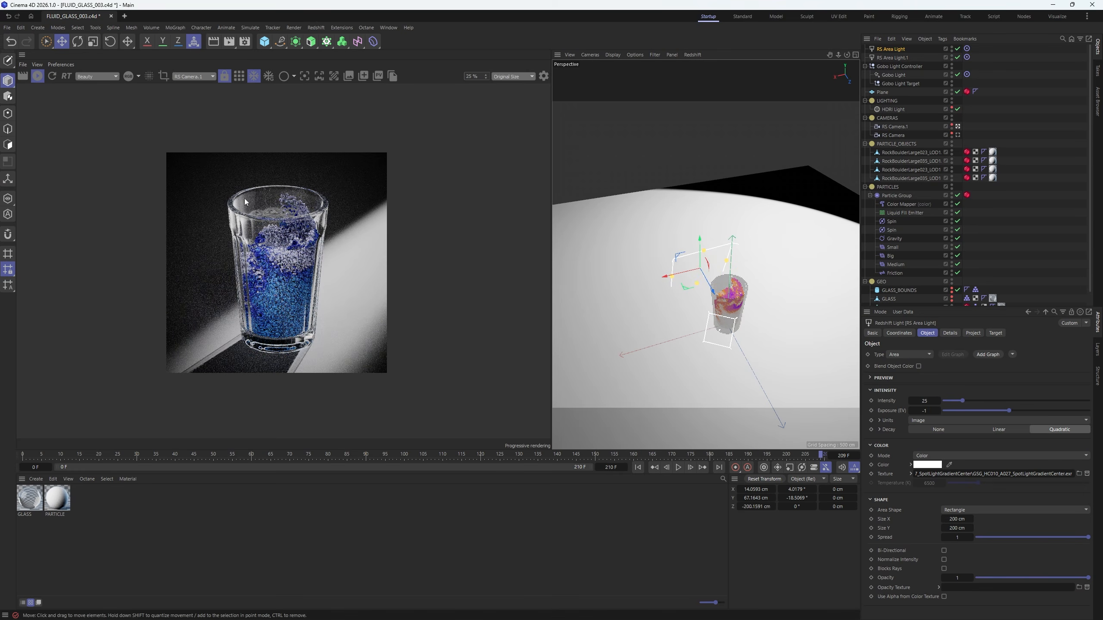
mouse_move(672, 275)
mouse_down()
mouse_move(681, 273)
mouse_move(668, 276)
mouse_up()
double_click(930, 411)
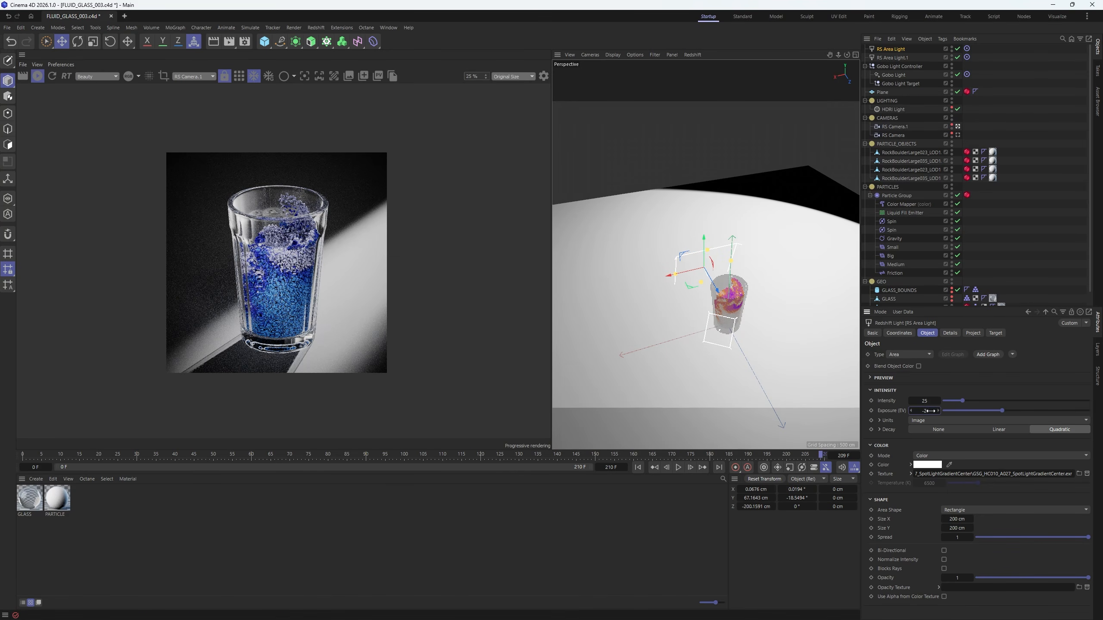
drag(669, 275, 676, 274)
scroll(270, 256, down, 1)
- Move the Gobo Light along its Z axis to about 561 cm to redirect the light streak across the floor
click(886, 76)
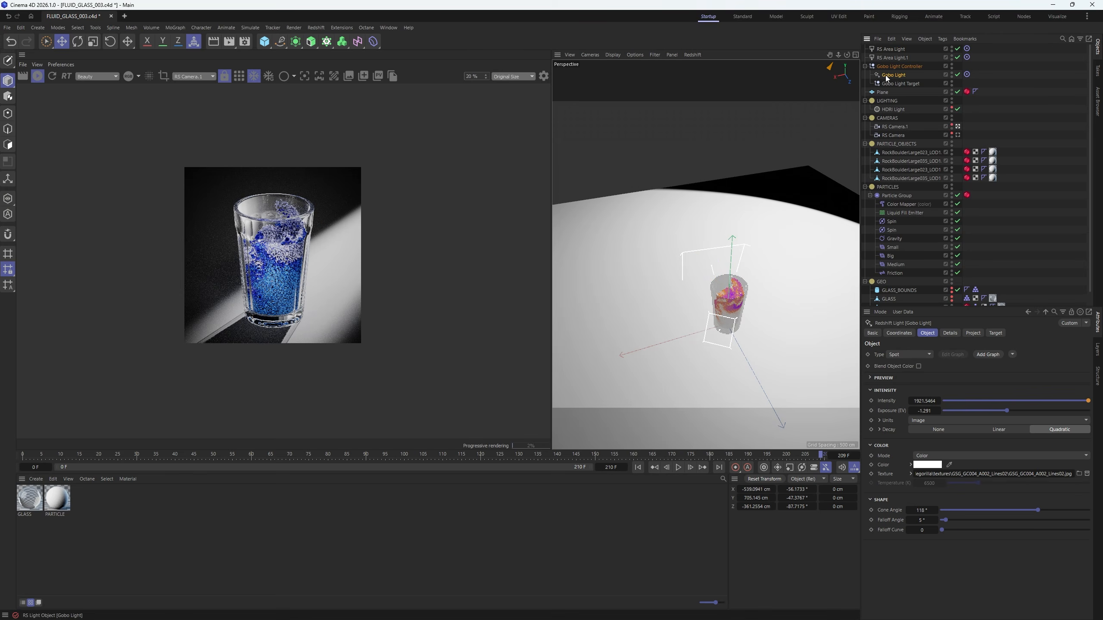
scroll(686, 321, down, 2)
scroll(686, 321, down, 2)
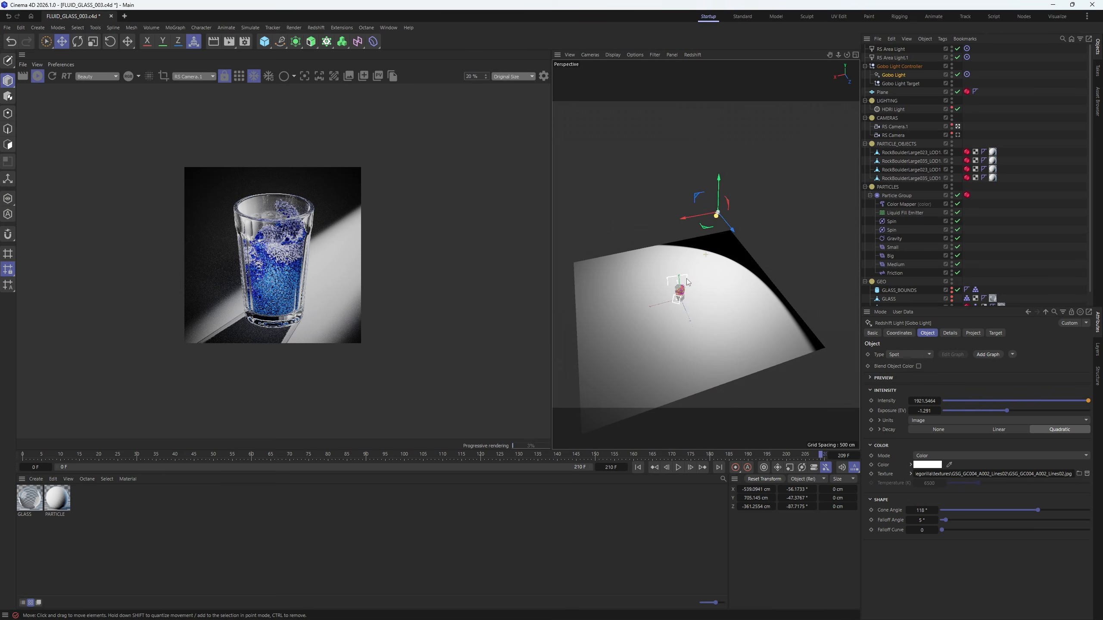
drag(730, 222, 777, 288)
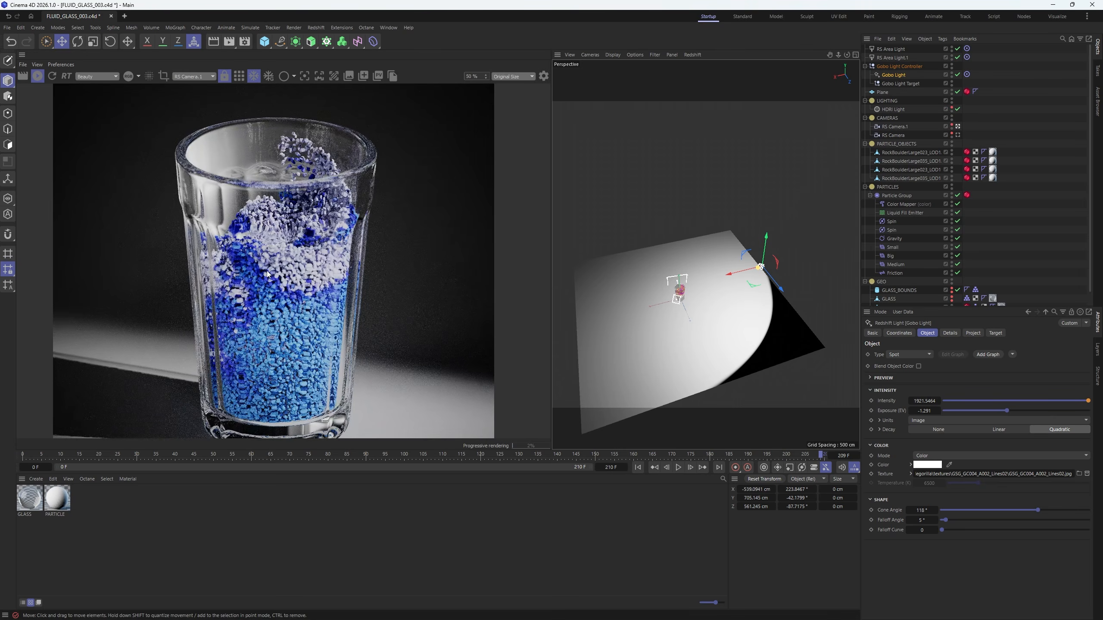
- Compare the render with the RS Area Light switched off, re-enable it, and disable RS Area Light.1
click(957, 49)
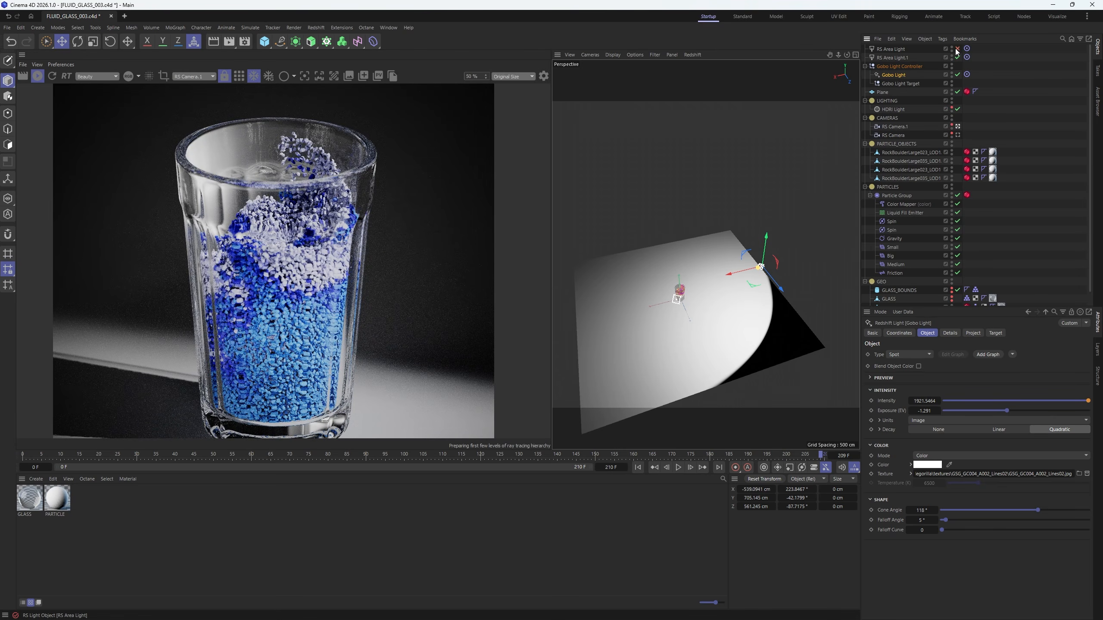
click(957, 58)
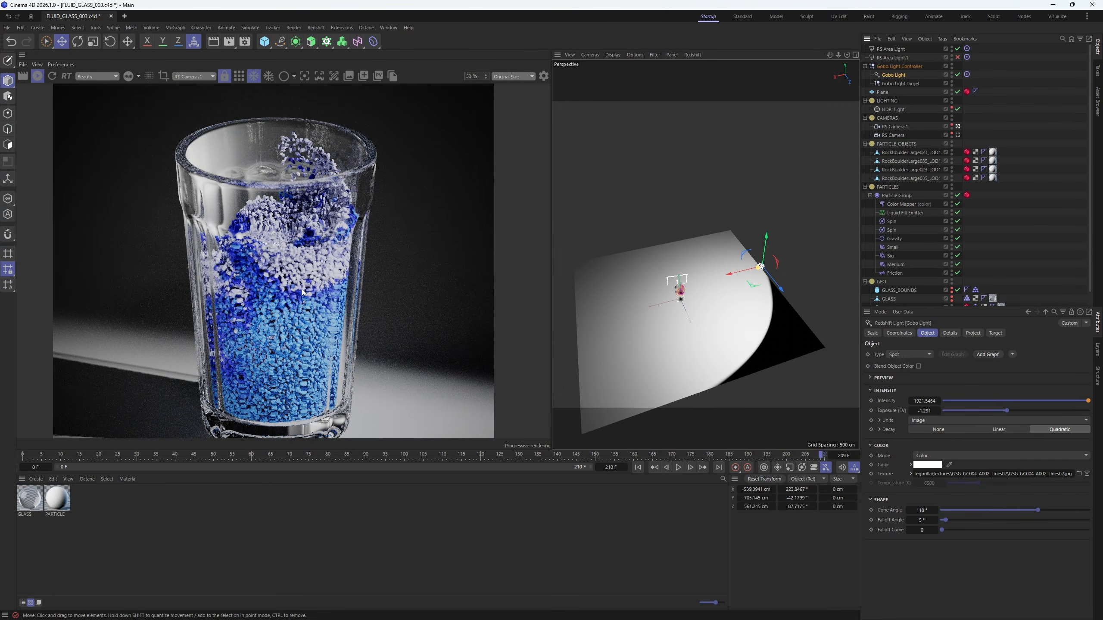
- Increase the LUT strength in the render view's display settings
click(544, 76)
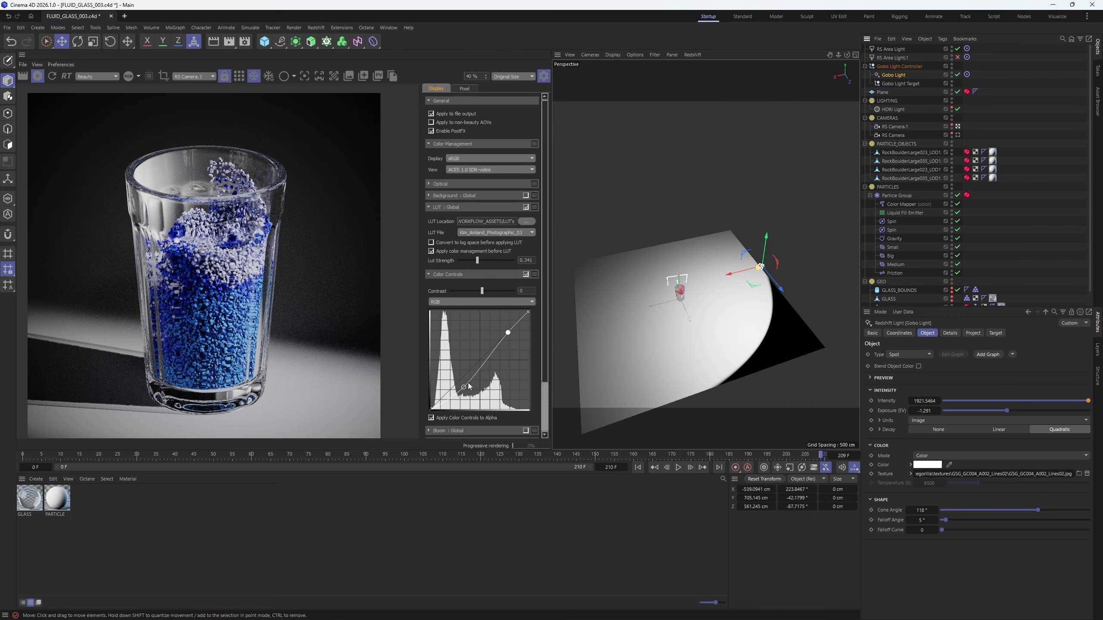
mouse_move(477, 260)
mouse_down()
mouse_move(499, 265)
mouse_move(488, 260)
mouse_up()
click(544, 76)
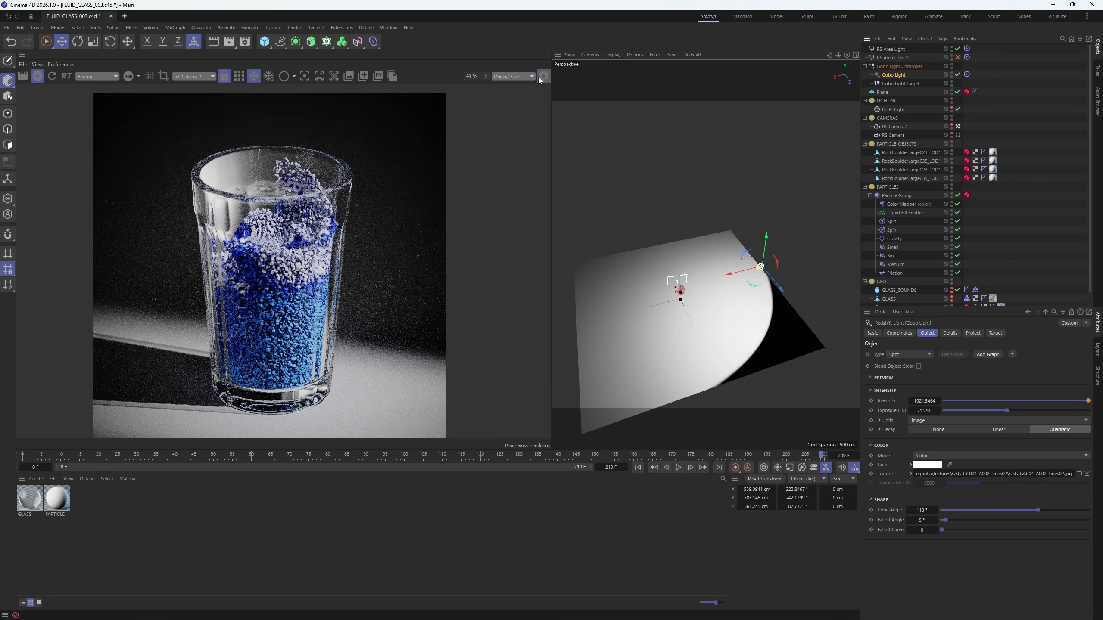
- Recolor the middle knot of the Ramp driving the PARTICLE material's base color to orange in the Node Editor
scroll(243, 260, down, 5)
scroll(243, 260, up, 5)
click(56, 499)
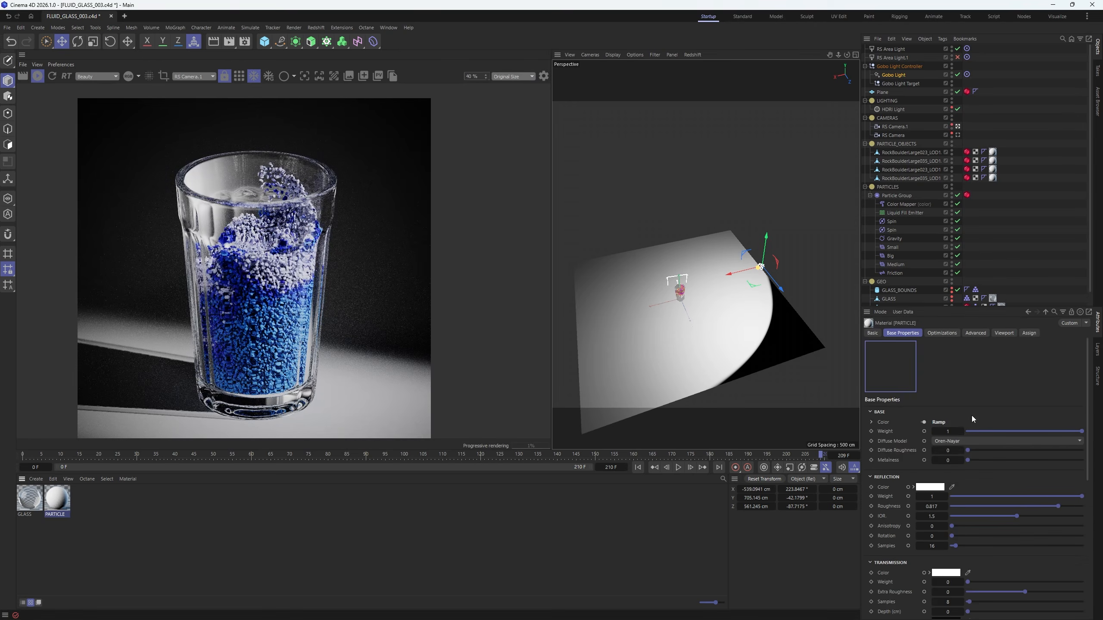
click(924, 422)
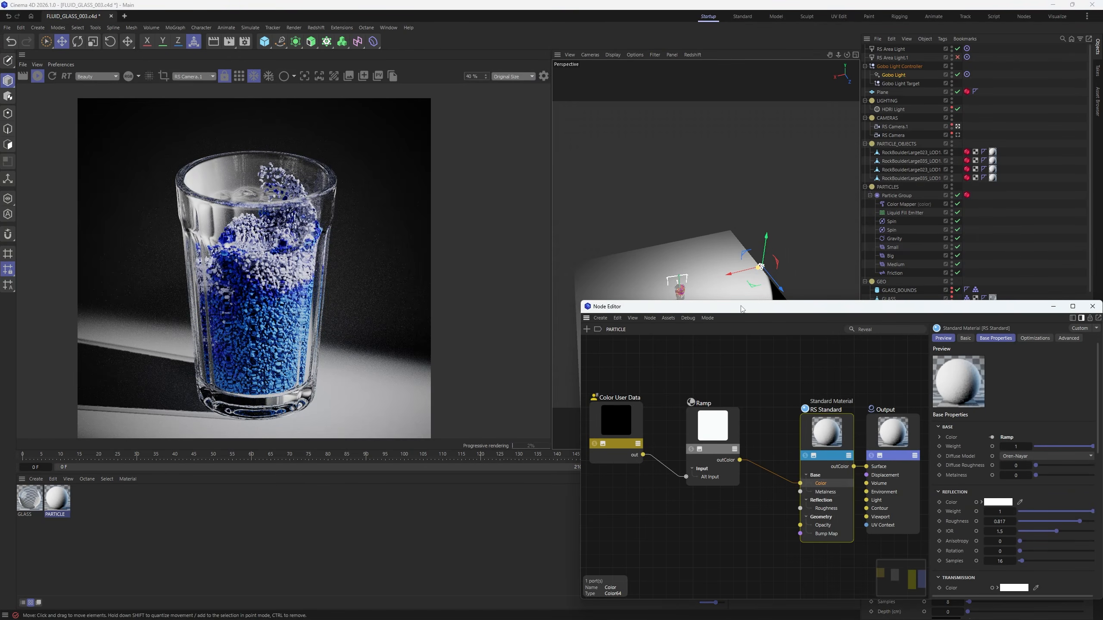
click(638, 280)
scroll(934, 326, down, 3)
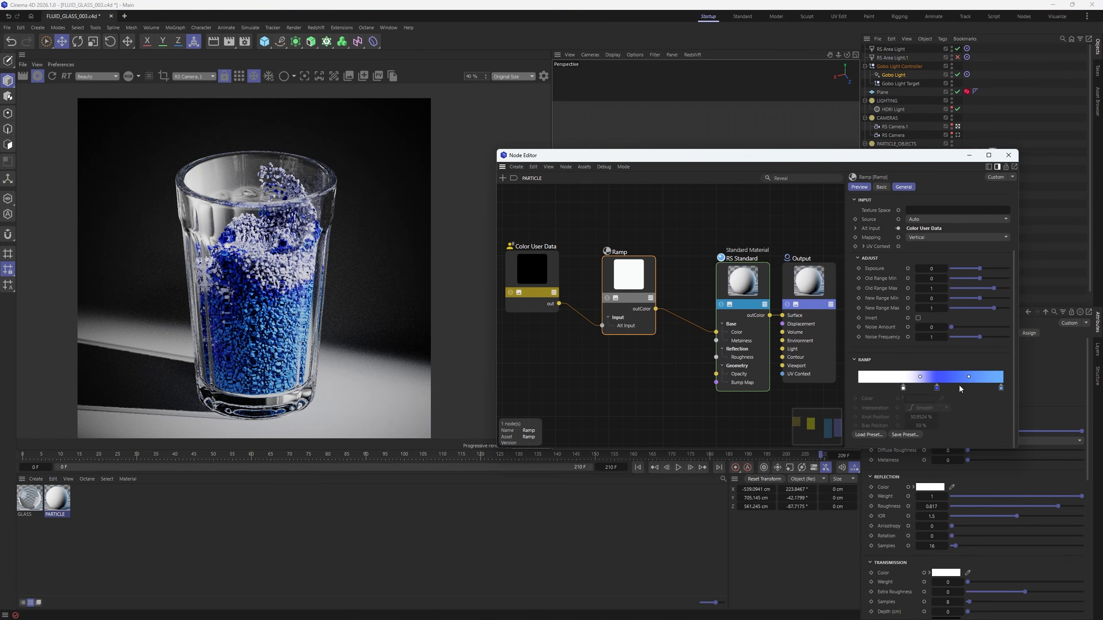
click(937, 388)
double_click(936, 388)
click(882, 394)
click(954, 428)
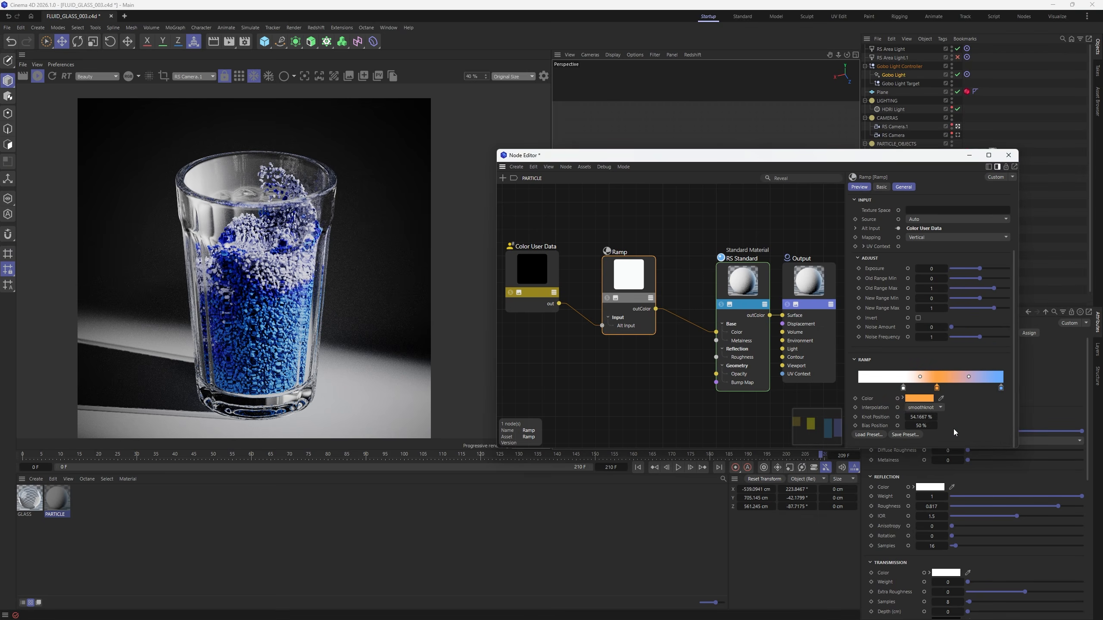
- Recolor the ramp's last knot to orange with hue 22°, saturation 83% and value 100%
double_click(1001, 387)
click(882, 395)
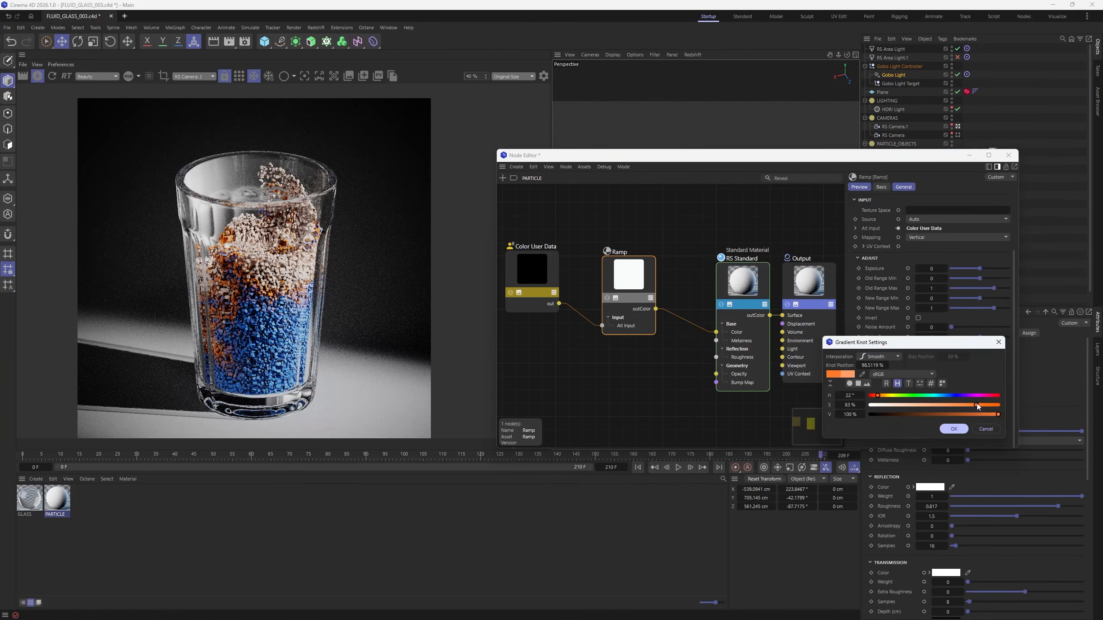
click(954, 429)
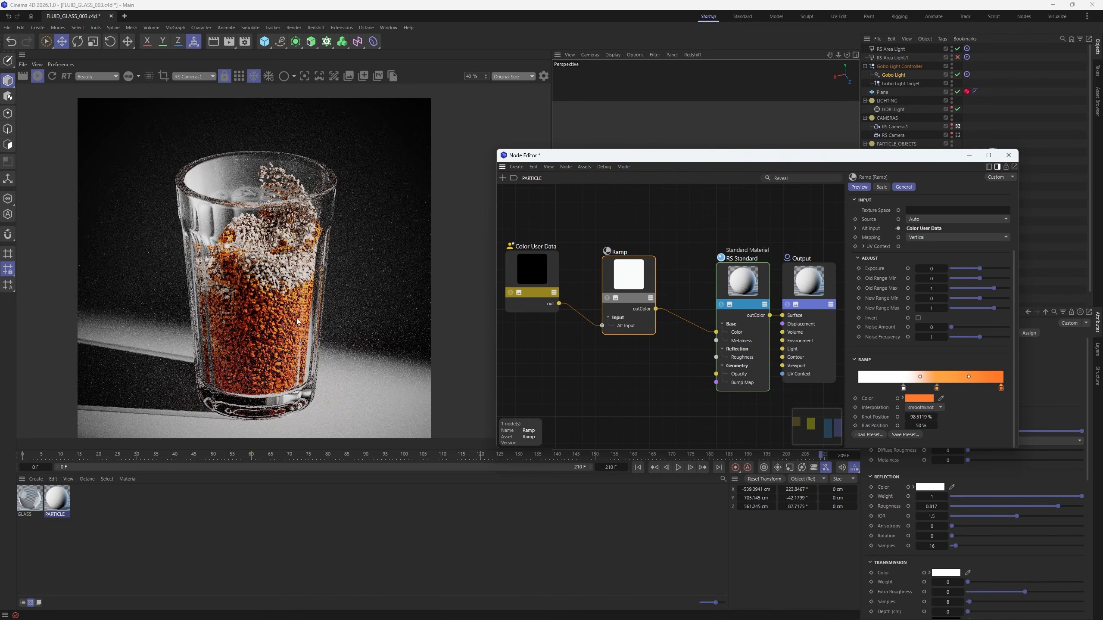
- Lower the saturation of the ramp's last knot to a pale peach tone and close the Node Editor
double_click(1001, 388)
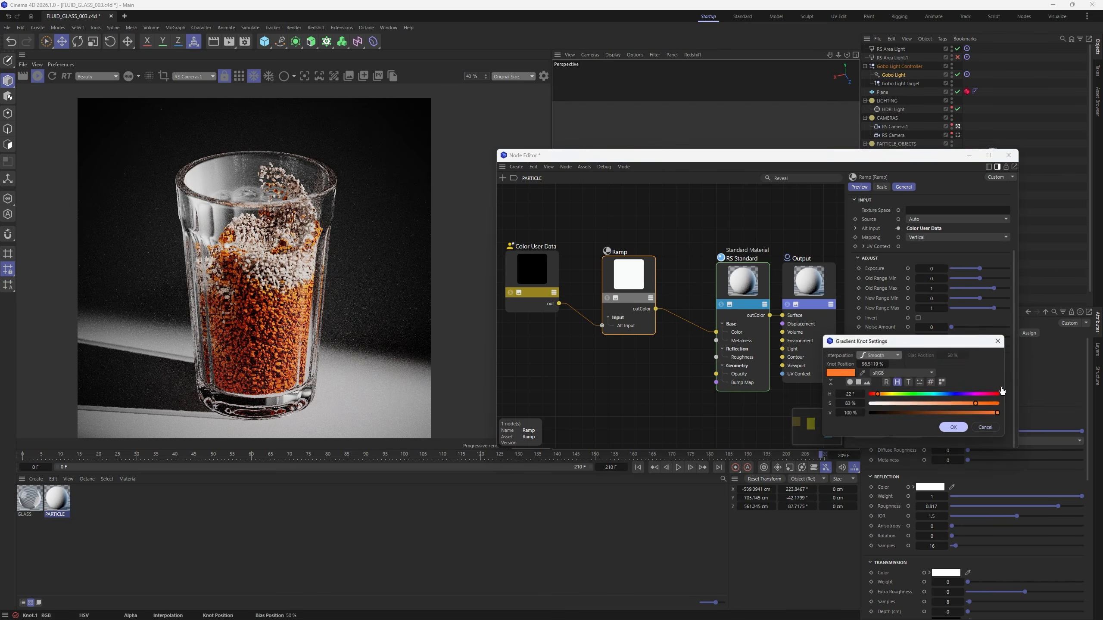
drag(981, 404, 947, 405)
click(954, 428)
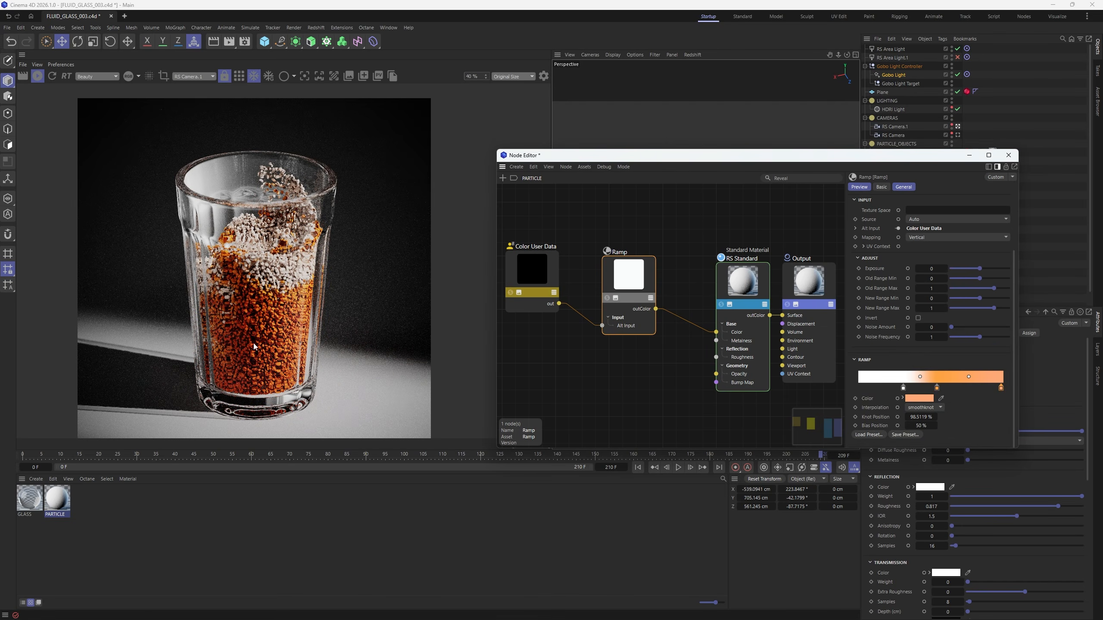
scroll(264, 324, up, 2)
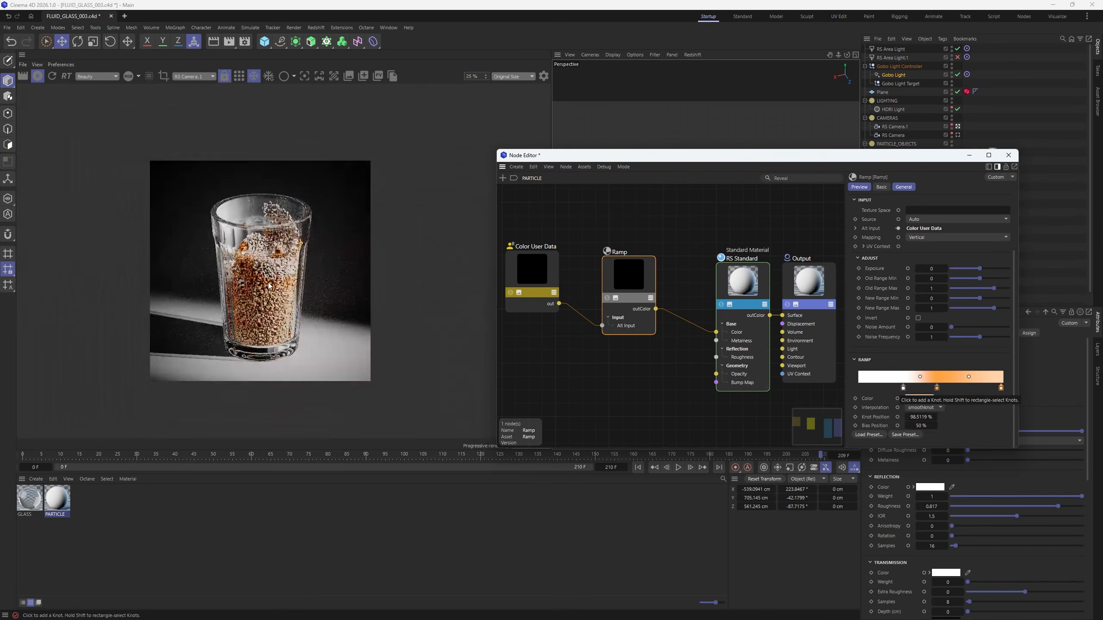
scroll(268, 286, up, 2)
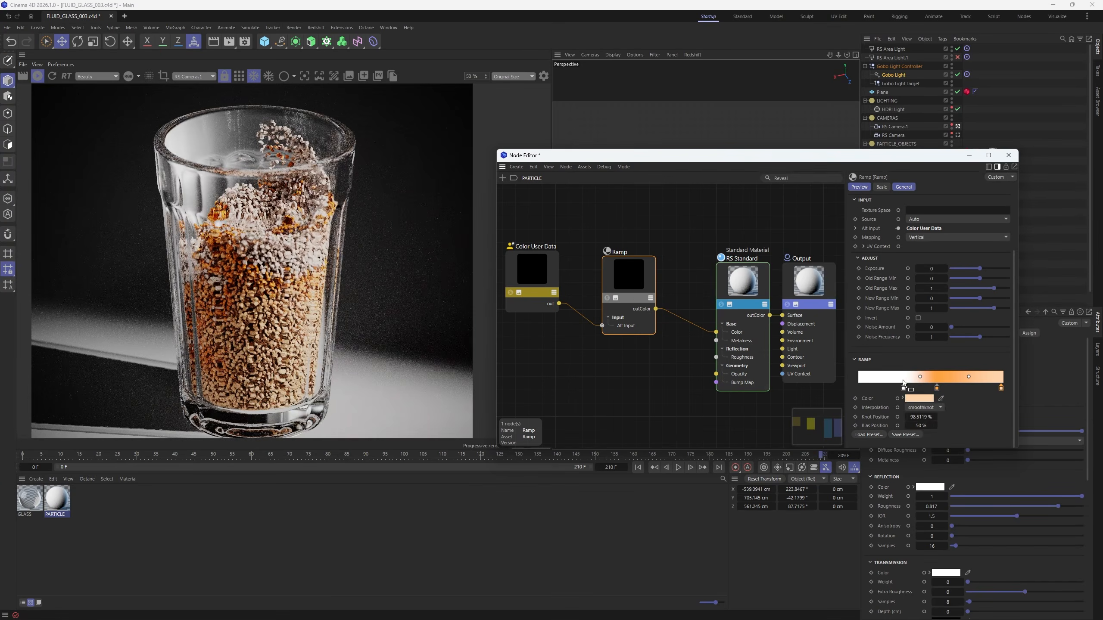
scroll(257, 274, up, 1)
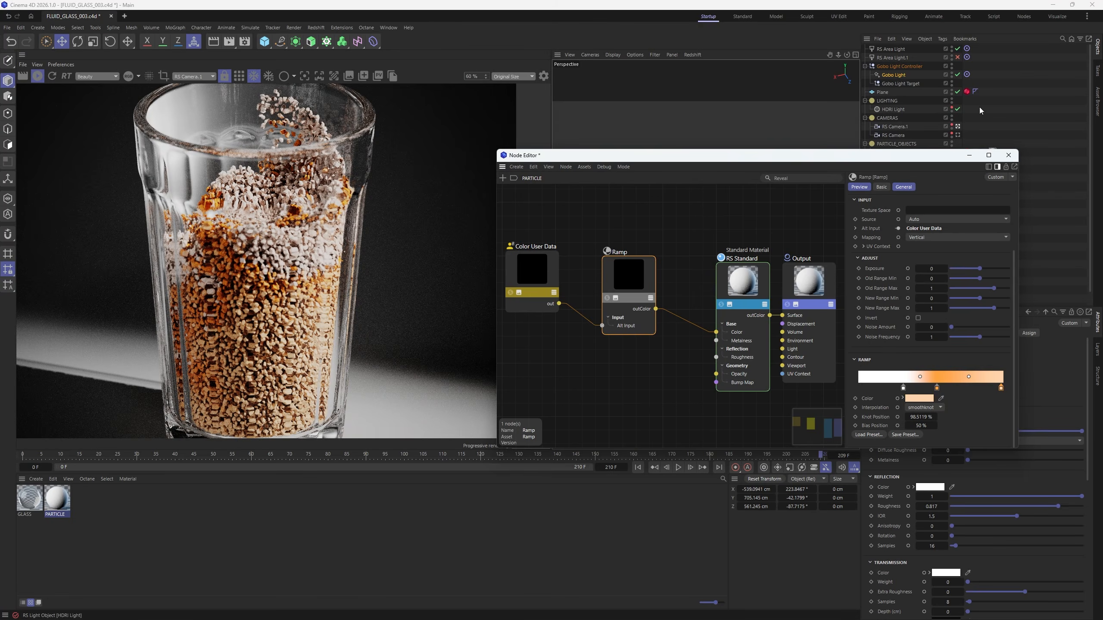
click(1008, 155)
- Select all four RockBoulder meshes in PARTICLE_OBJECTS and scale them up uniformly for larger particles in the glass
click(896, 155)
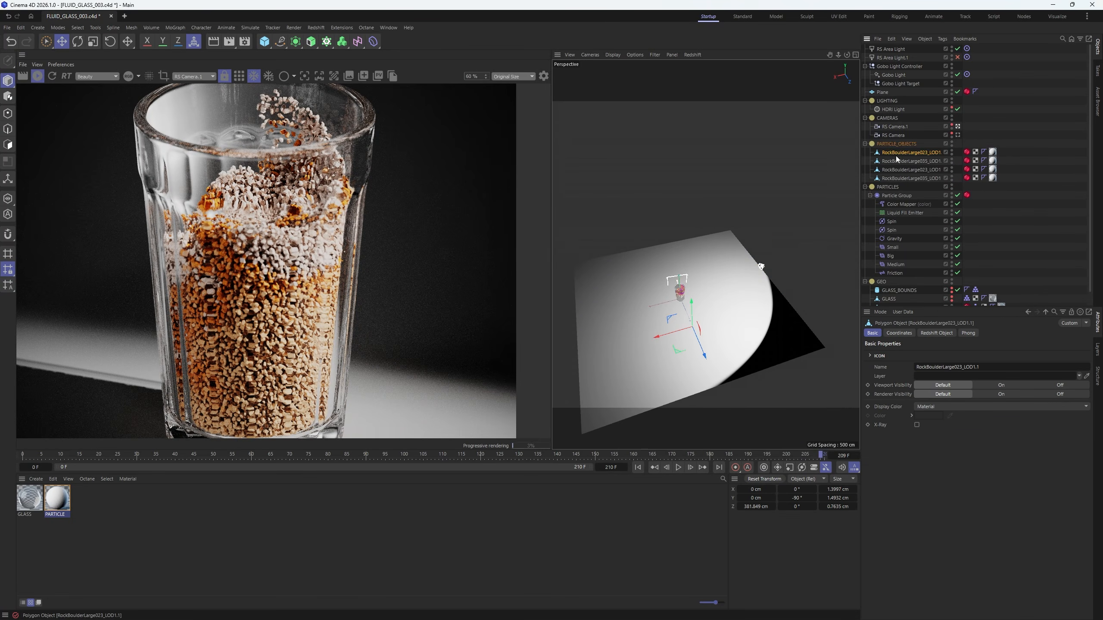
shift+click(904, 179)
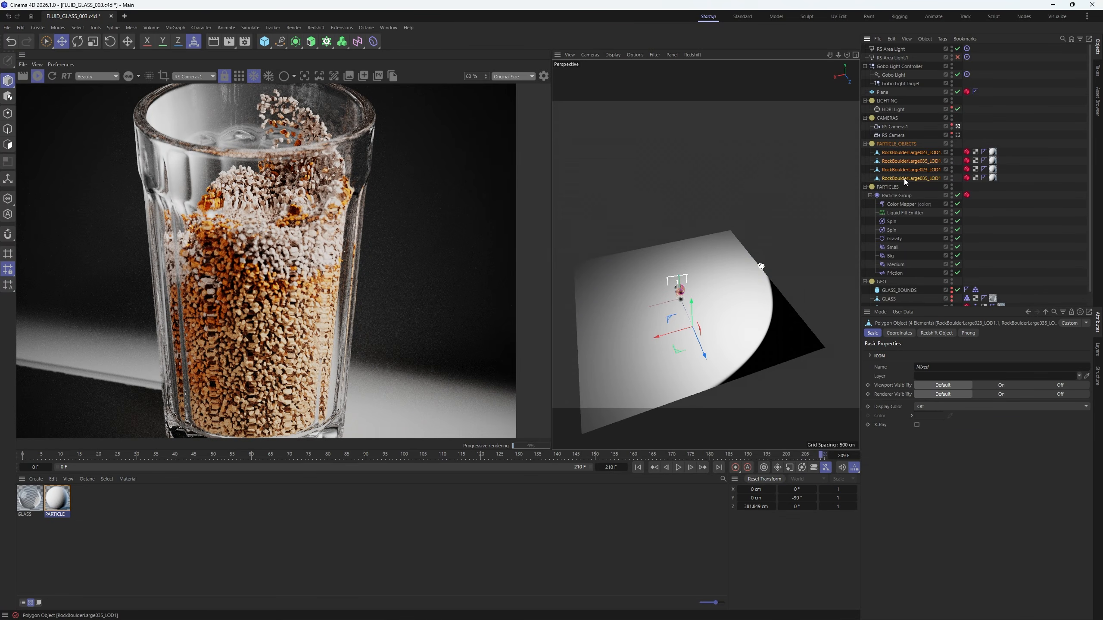
scroll(717, 310, up, 3)
key(o)
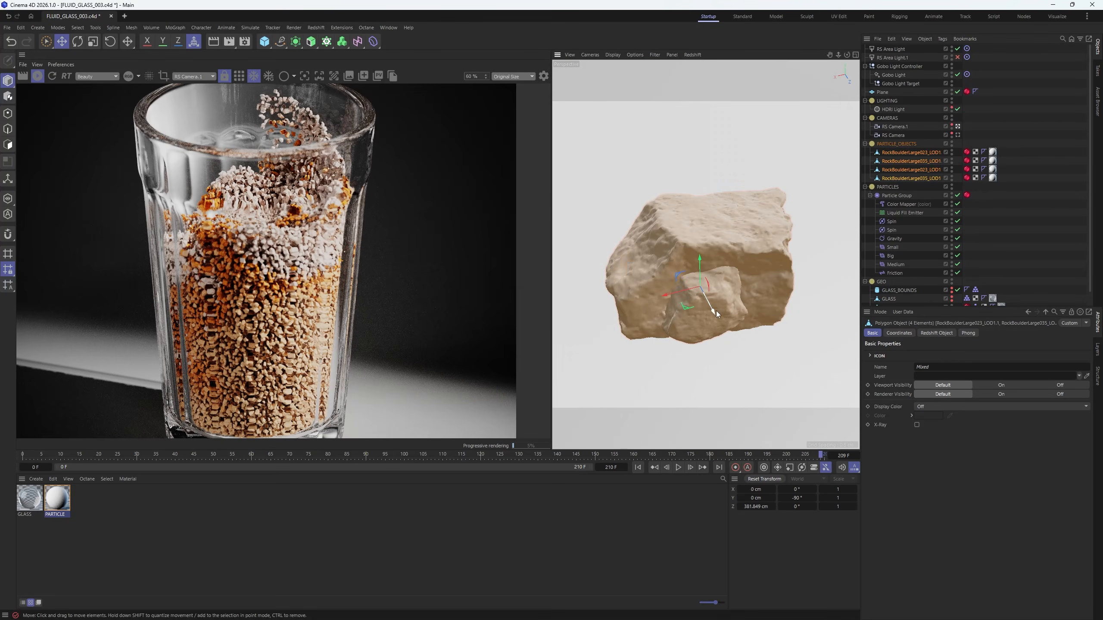
key(t)
drag(656, 247, 817, 190)
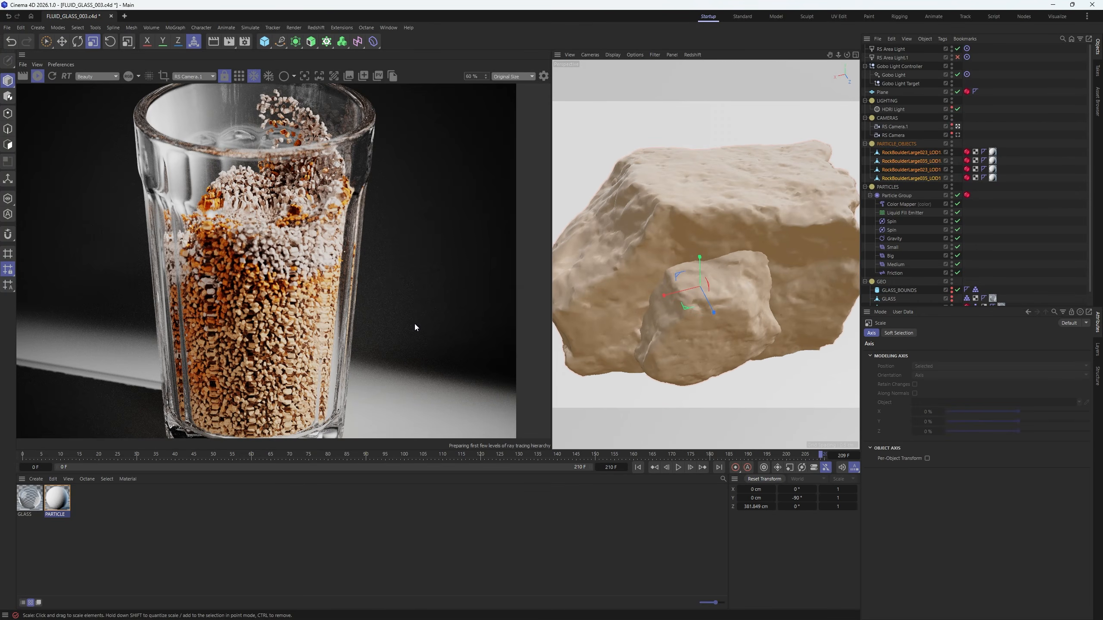
scroll(413, 328, down, 2)
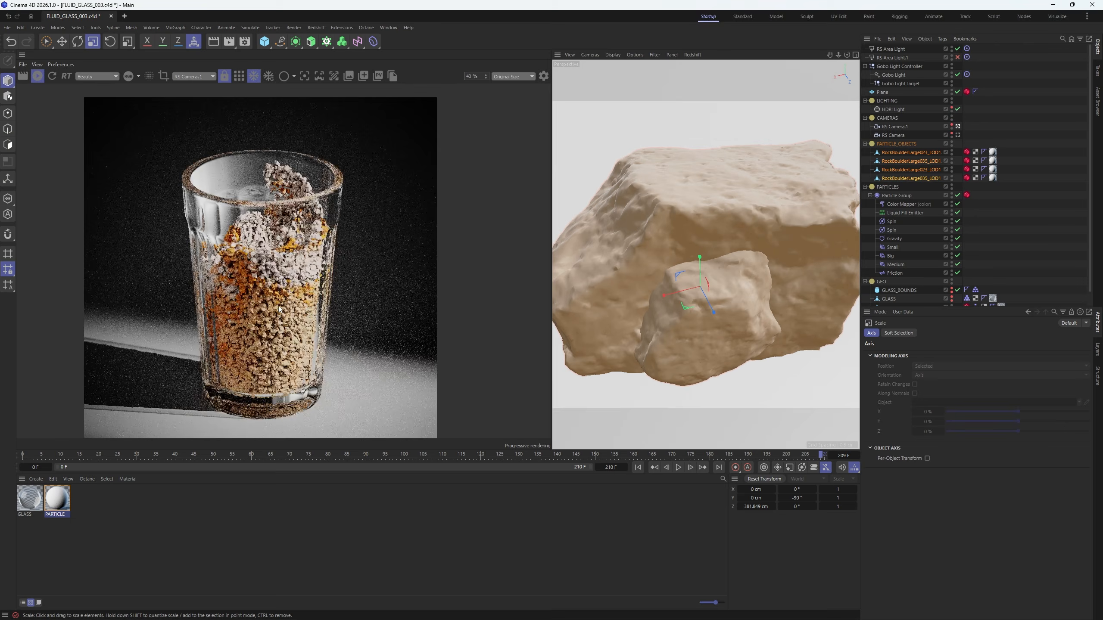
scroll(279, 309, up, 2)
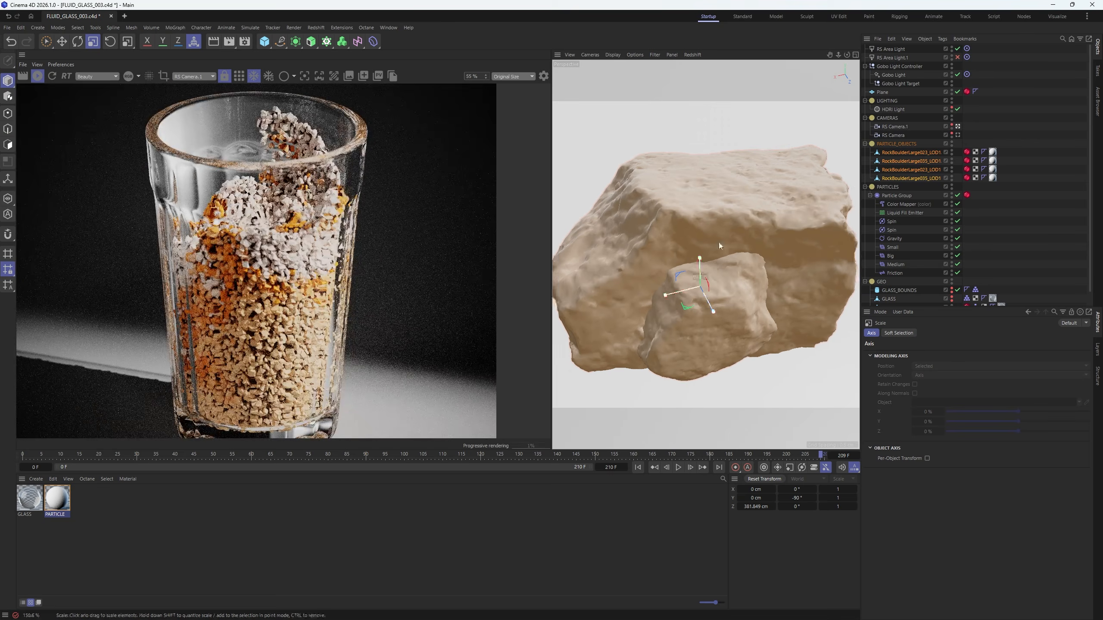
- Scale the four selected RockBoulder meshes down slightly and check the particle size in the render
scroll(278, 346, up, 4)
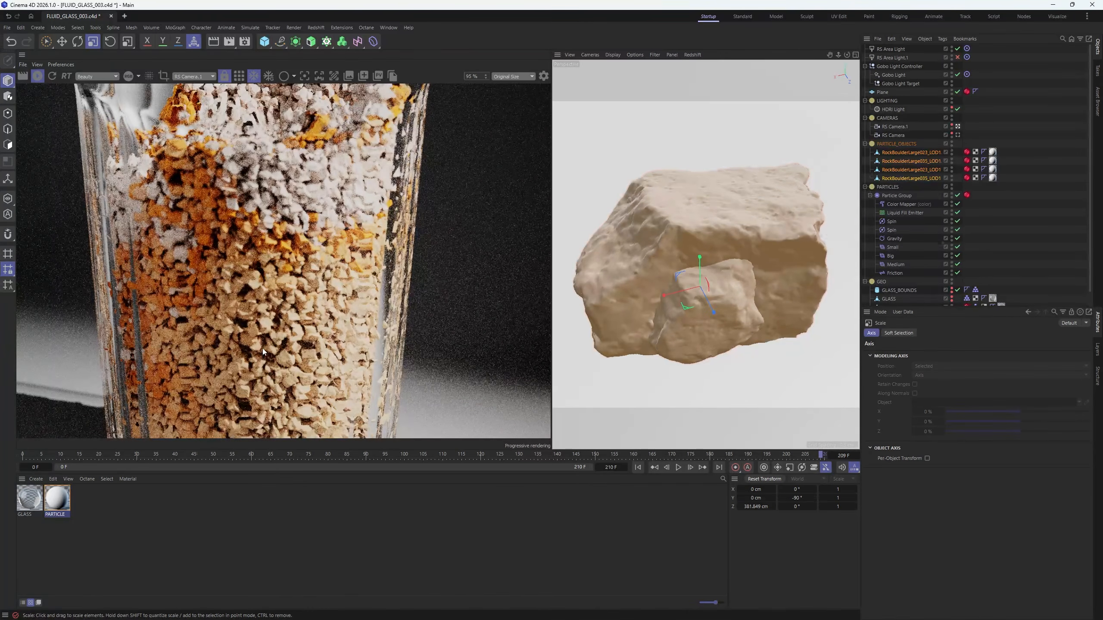
drag(763, 210, 680, 225)
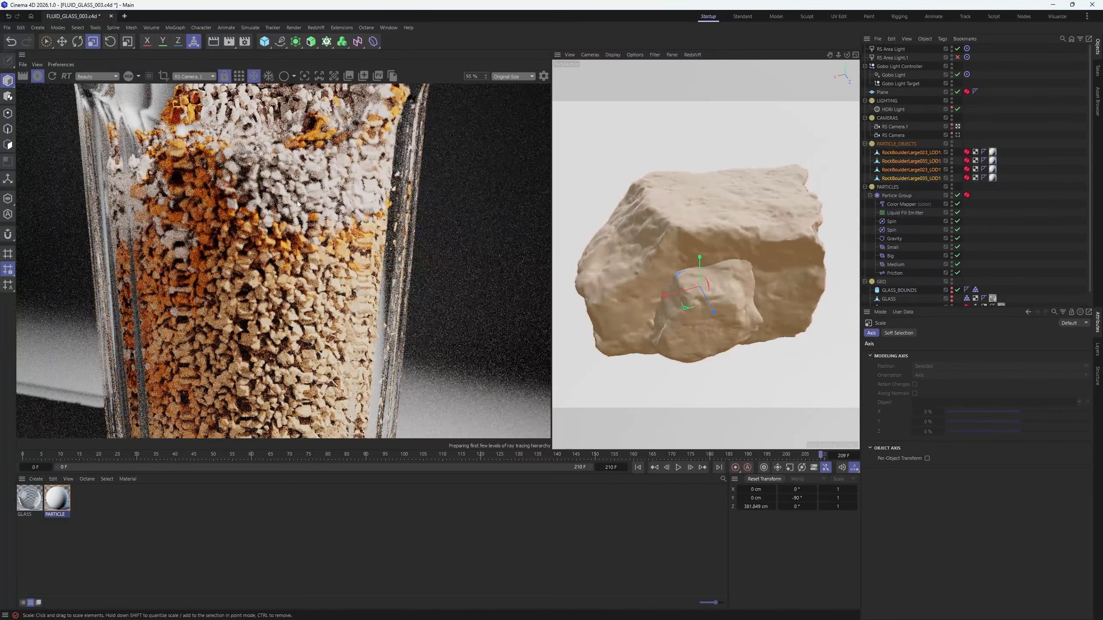
scroll(274, 236, down, 8)
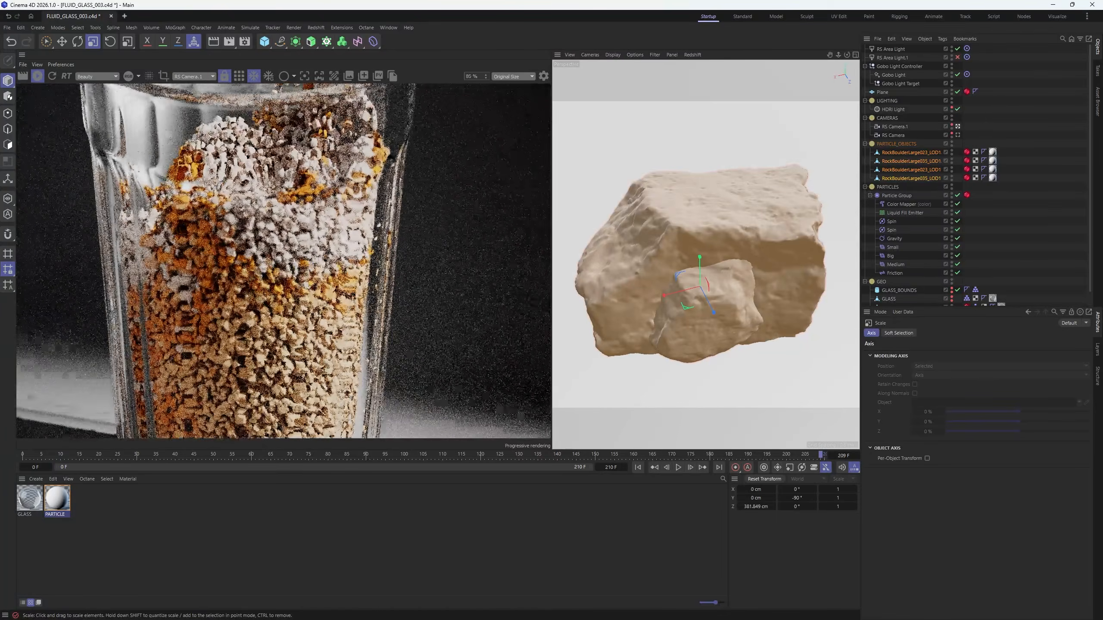
scroll(239, 190, up, 3)
scroll(239, 190, up, 2)
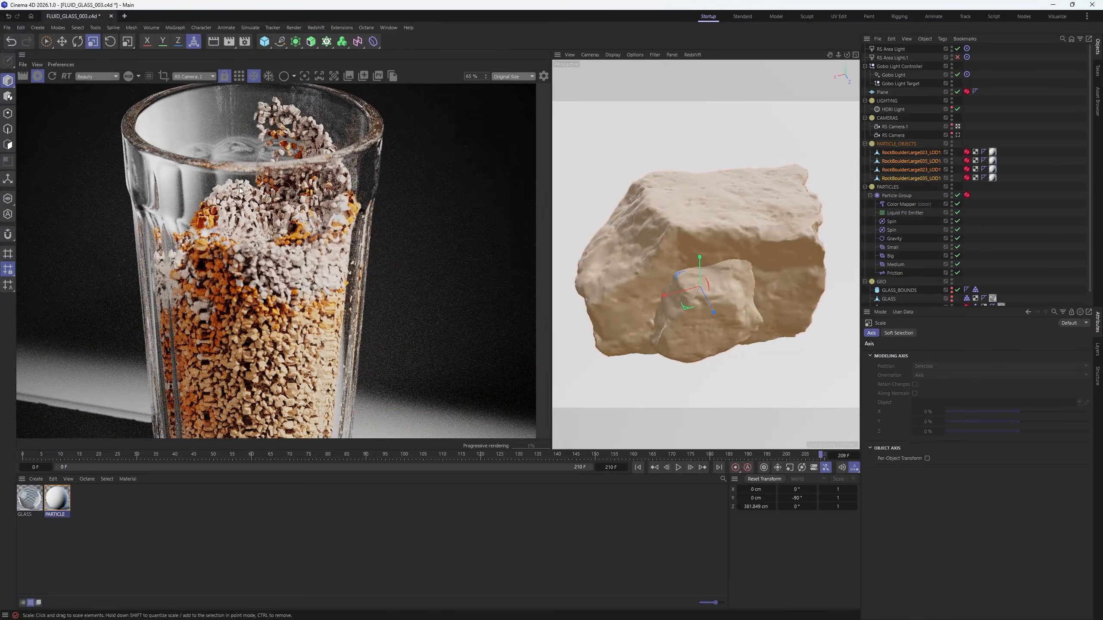
scroll(239, 190, down, 3)
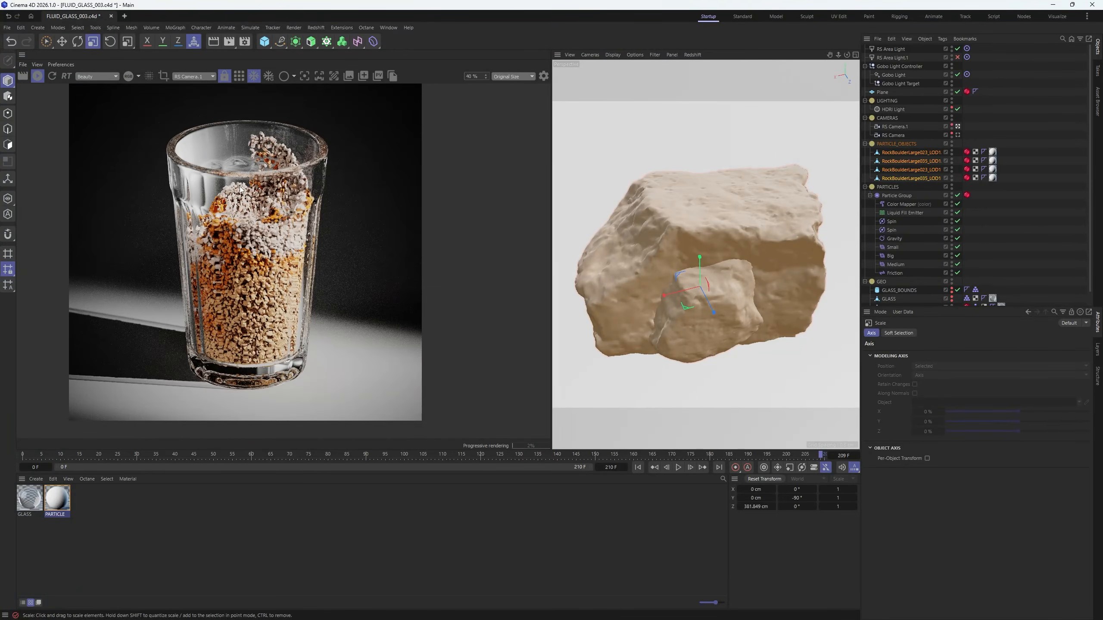
scroll(238, 230, up, 3)
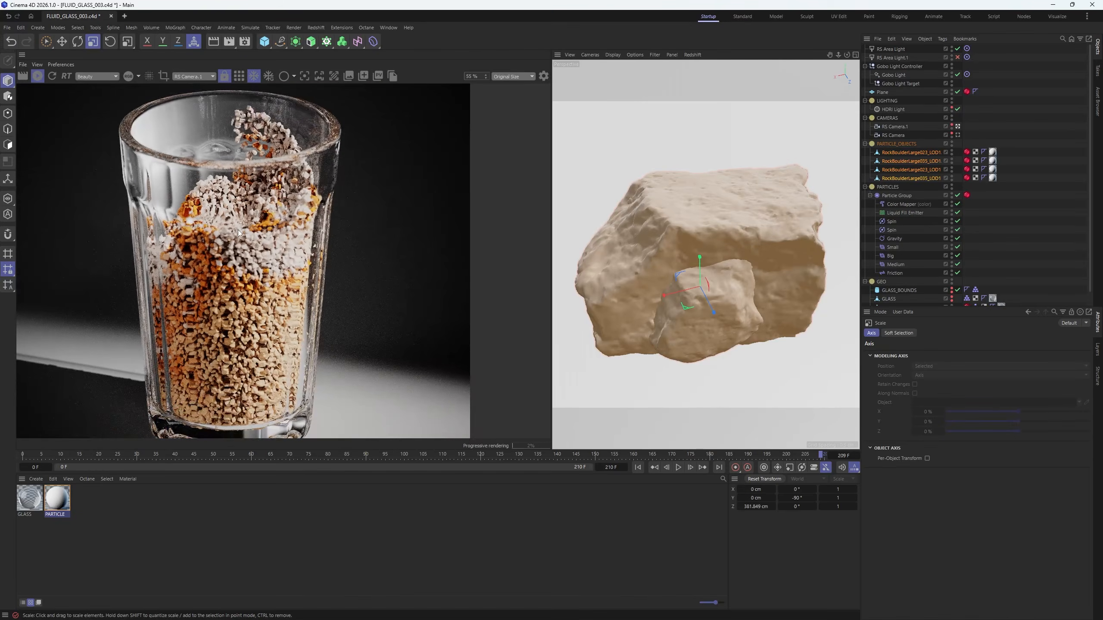
scroll(240, 234, down, 3)
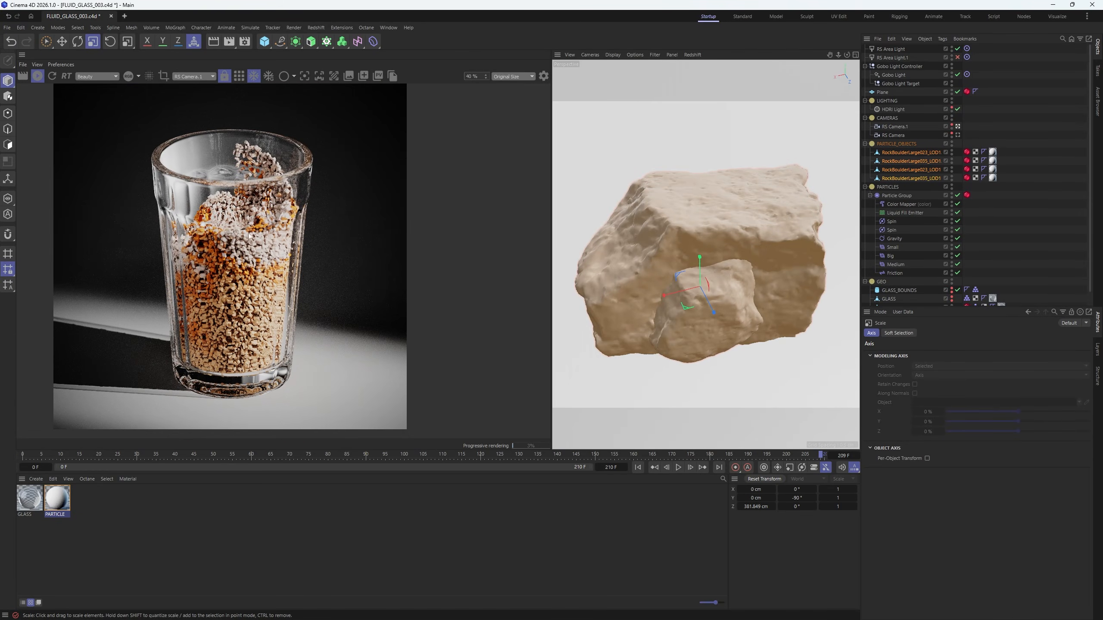
- Scale the GLASS.1 object up uniformly to about 106.3 × 159.3 × 106.3 cm
scroll(890, 260, down, 1)
click(889, 293)
drag(657, 277, 700, 271)
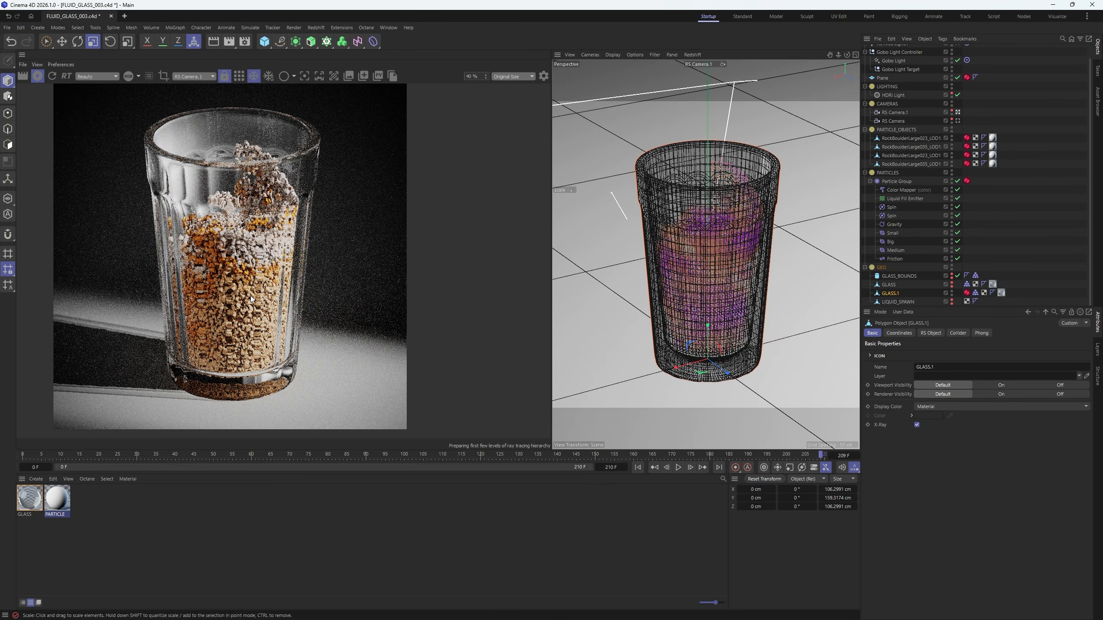
- Examine the render close up and as a whole to judge how the particles sit inside the enlarged glass
scroll(250, 297, up, 1)
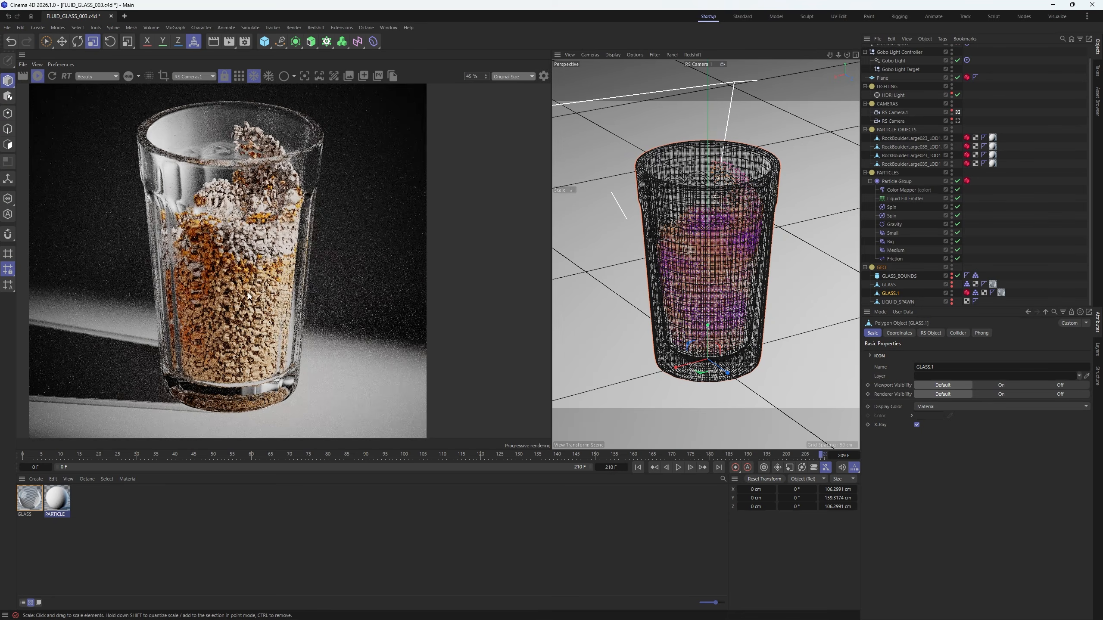
scroll(248, 297, up, 3)
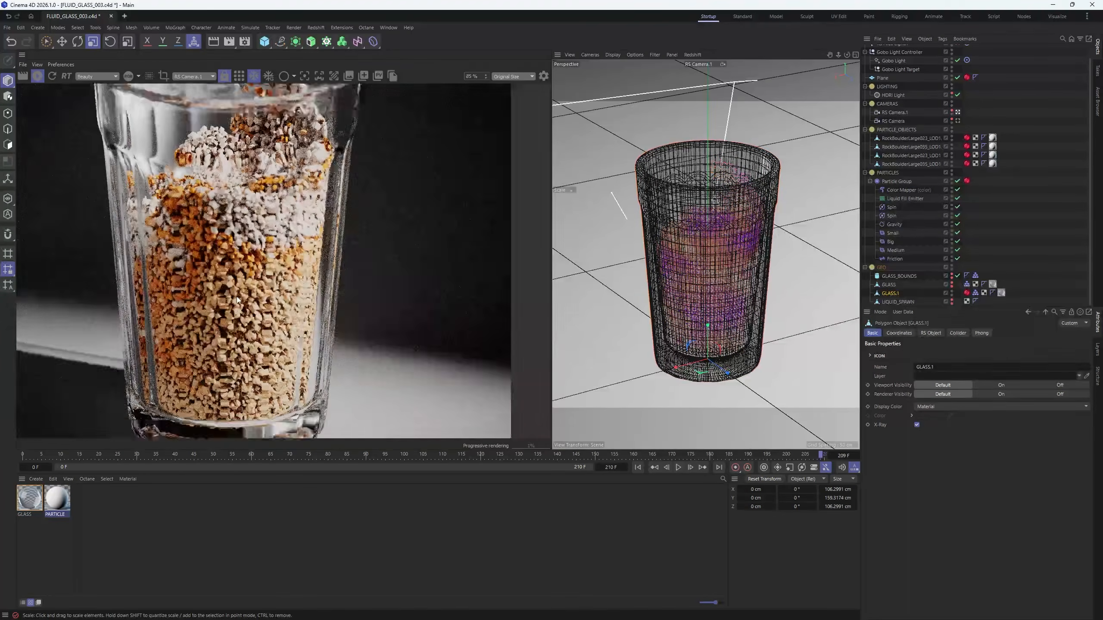
scroll(230, 293, down, 4)
scroll(231, 293, up, 1)
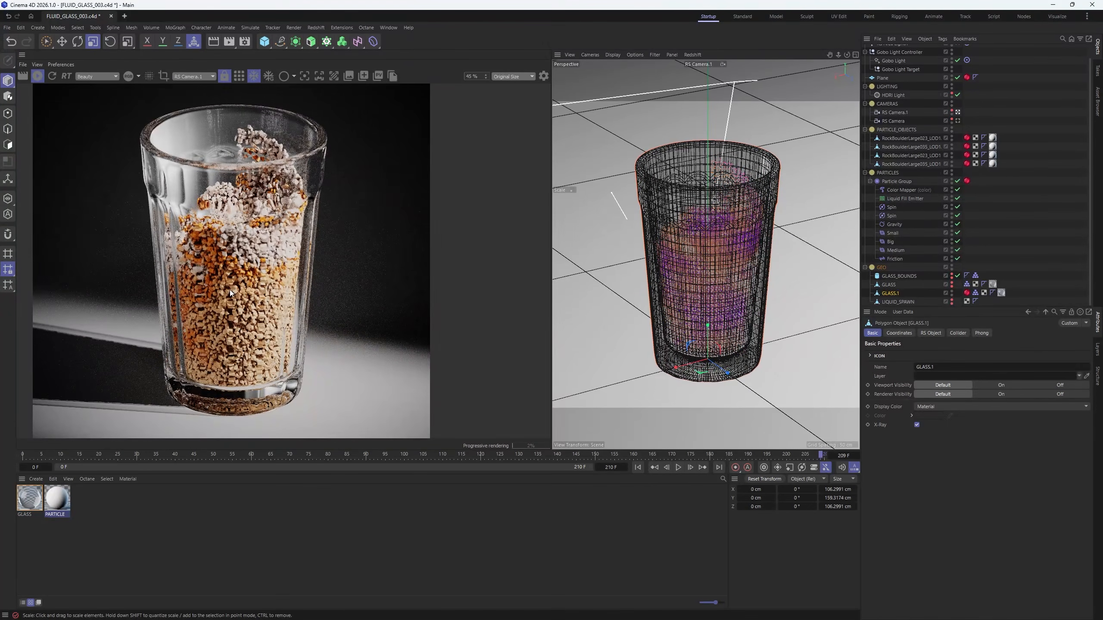
scroll(221, 293, down, 5)
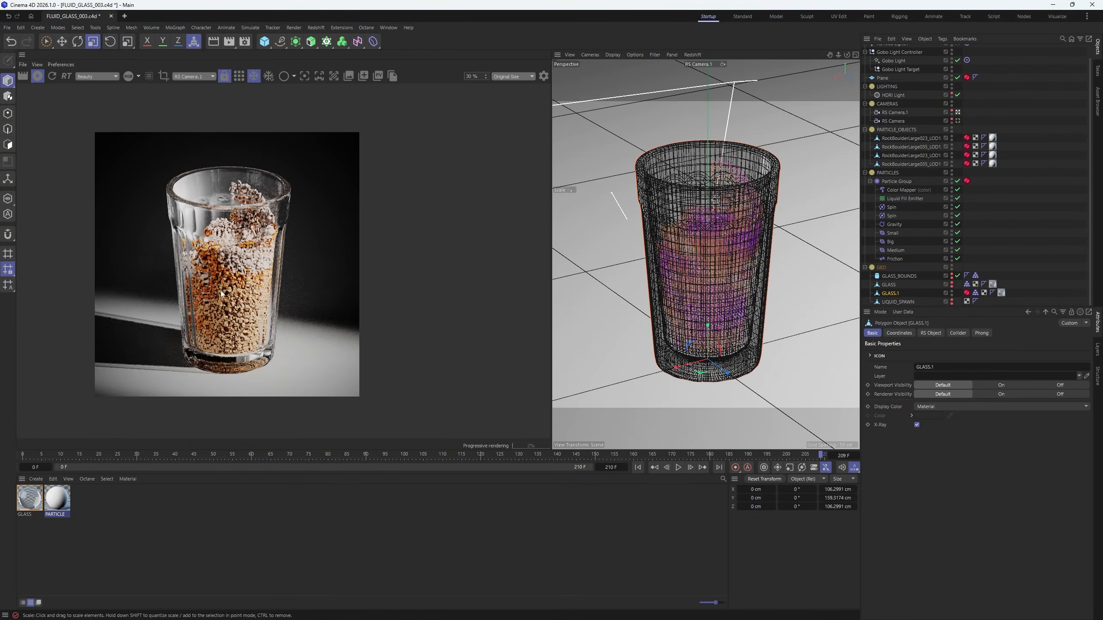
scroll(220, 290, up, 7)
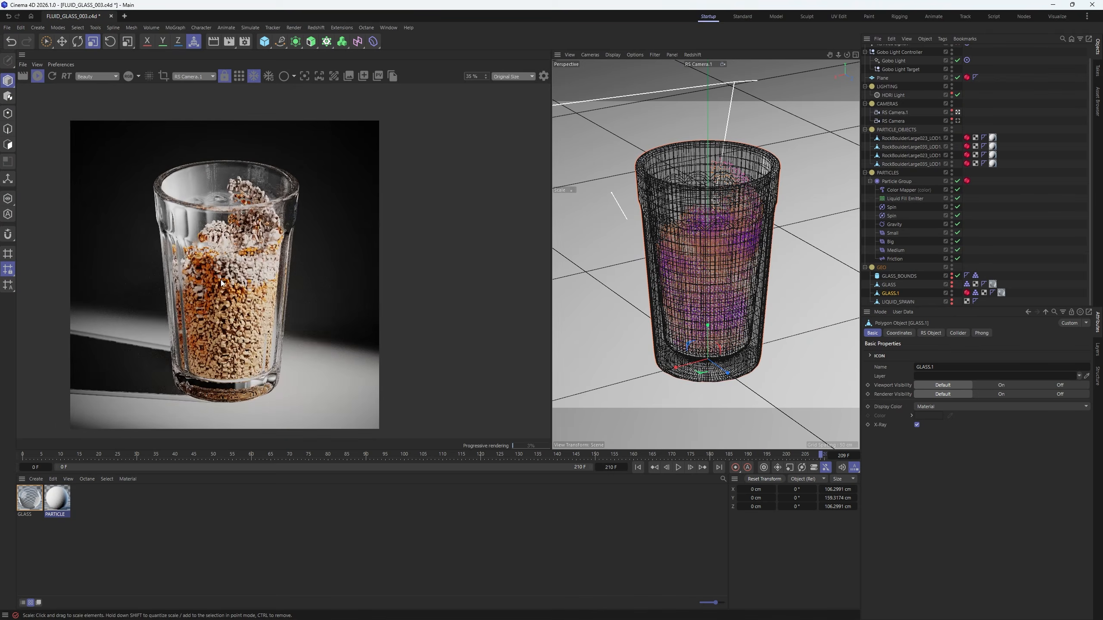
scroll(222, 283, down, 2)
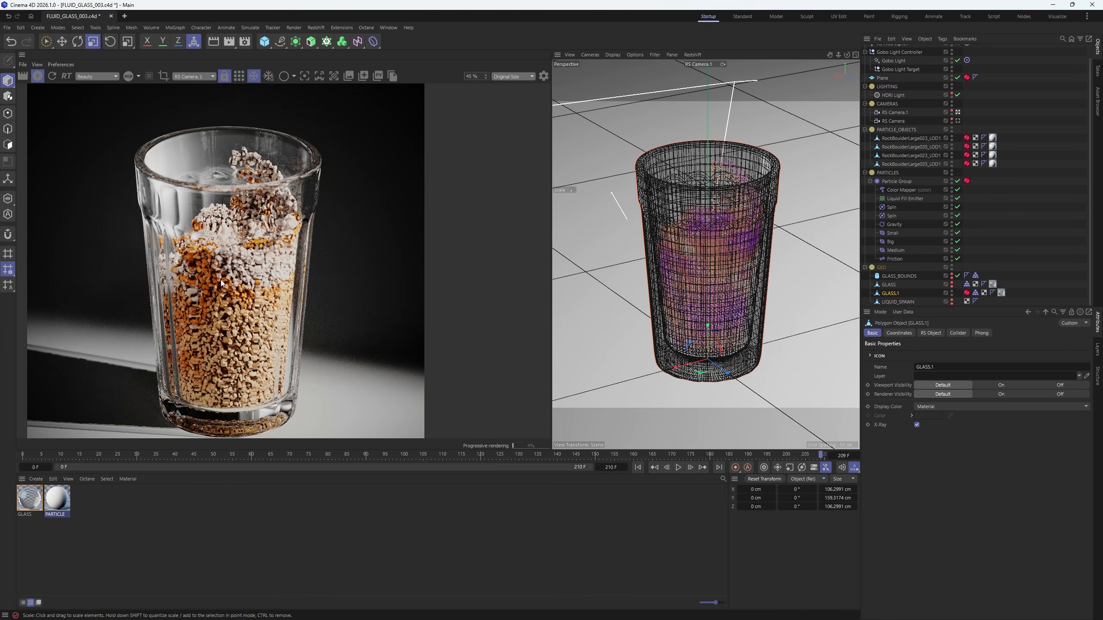
scroll(222, 283, down, 4)
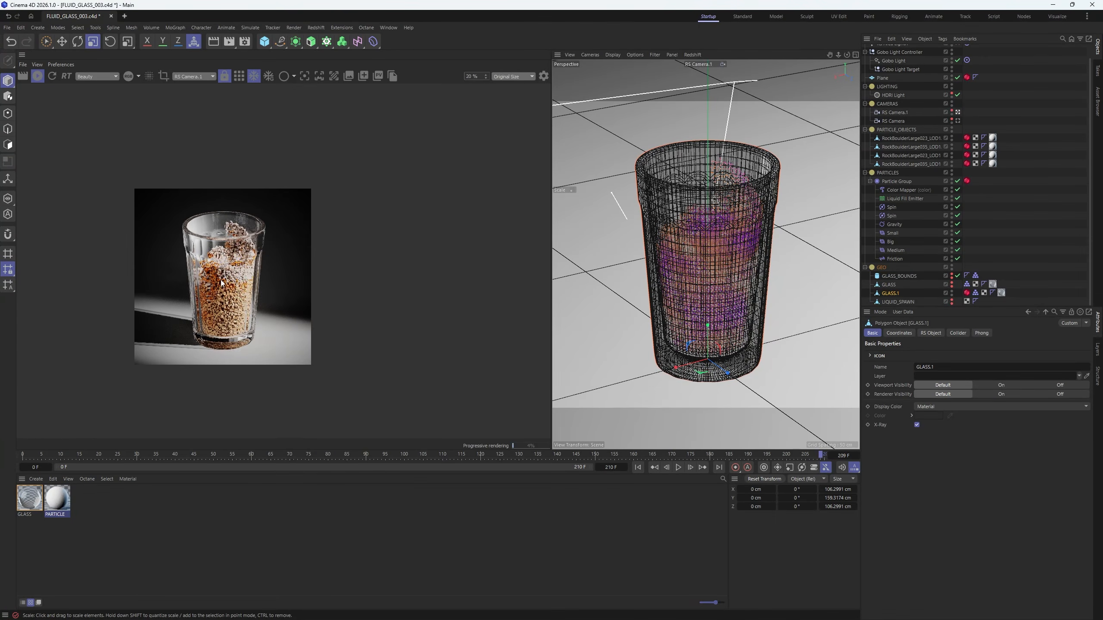
scroll(226, 295, up, 1)
middle_drag(237, 192, 240, 133)
scroll(240, 132, up, 2)
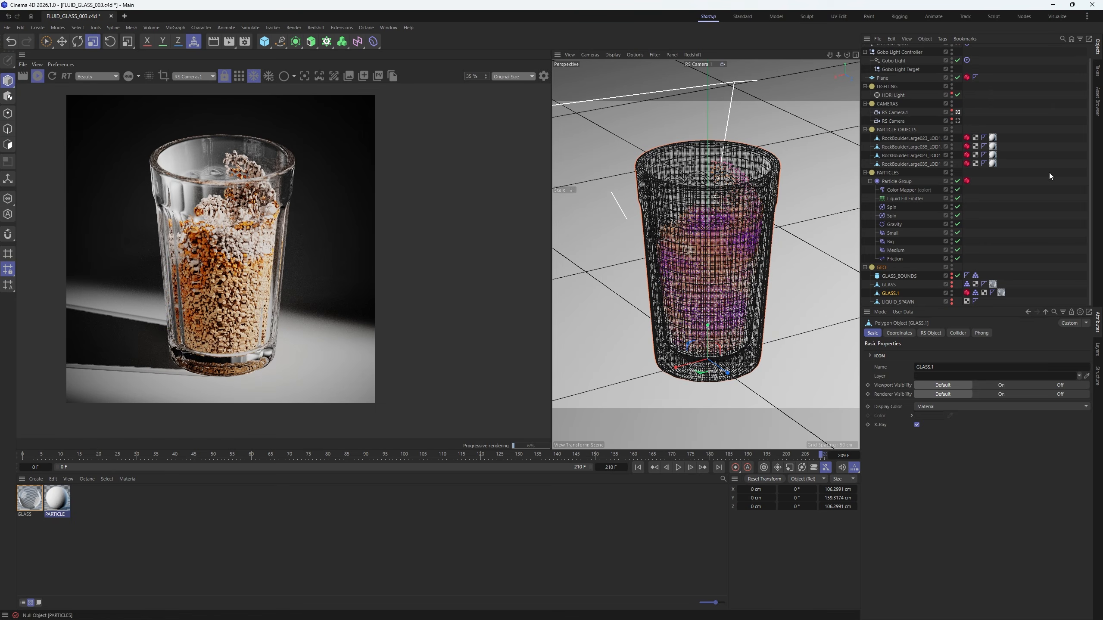
- Set the Vignetting of RS Camera.1 to 150 in its optical properties
click(1048, 173)
click(895, 112)
drag(1007, 413, 1059, 425)
click(949, 333)
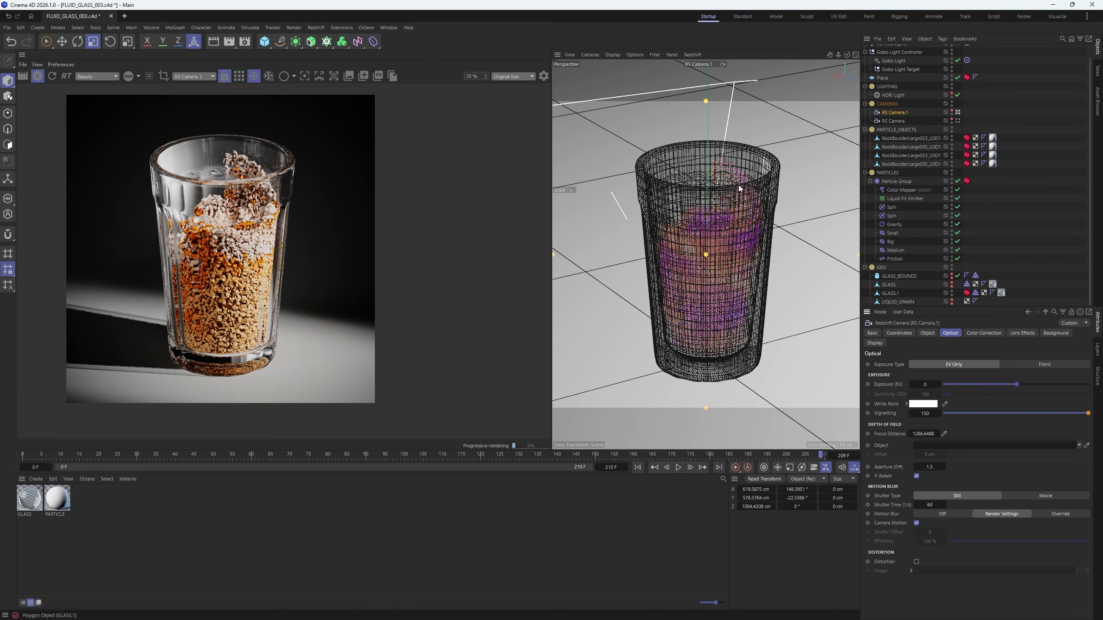
- Enable the global Bloom post effect, set its intensity to about 1.39 and lower its threshold to about 10.7
click(543, 76)
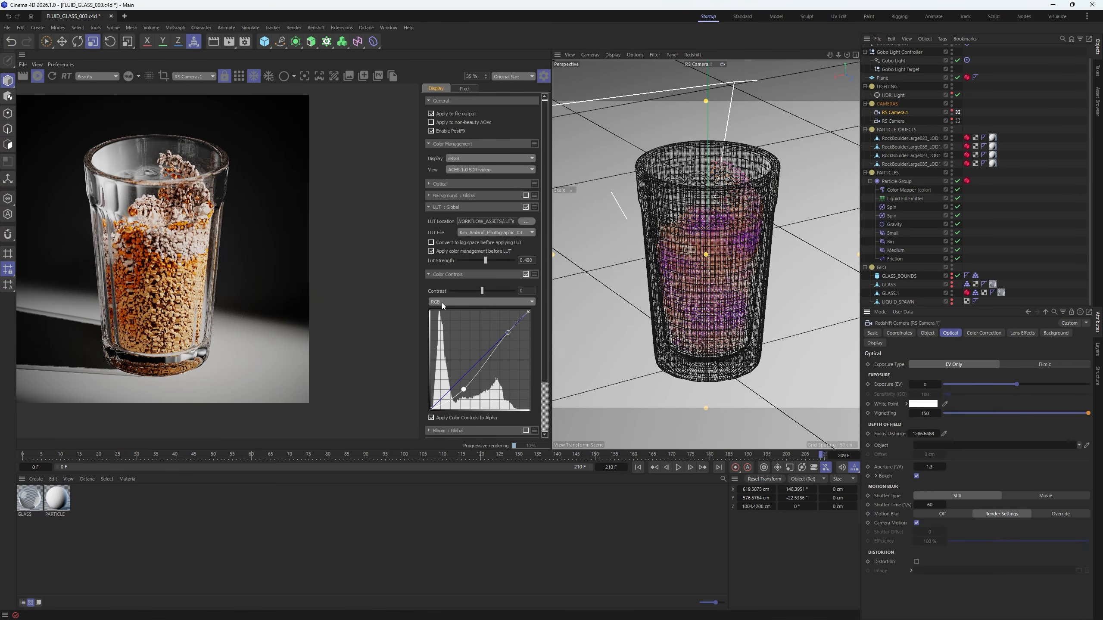
scroll(440, 339, down, 3)
click(438, 372)
click(525, 373)
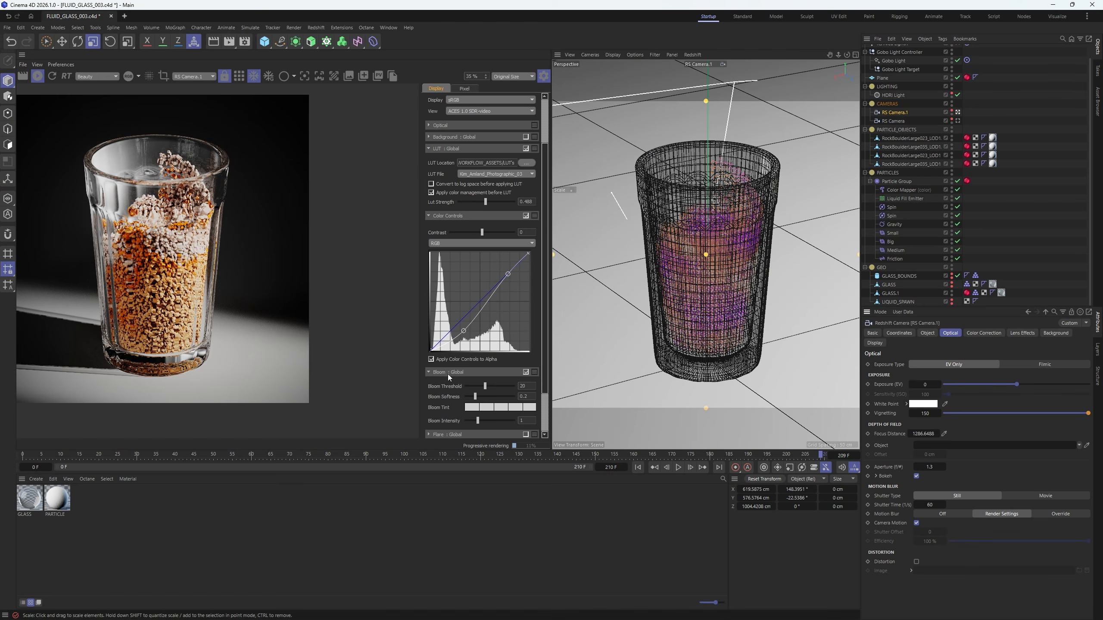
scroll(448, 374, down, 3)
drag(478, 370, 470, 336)
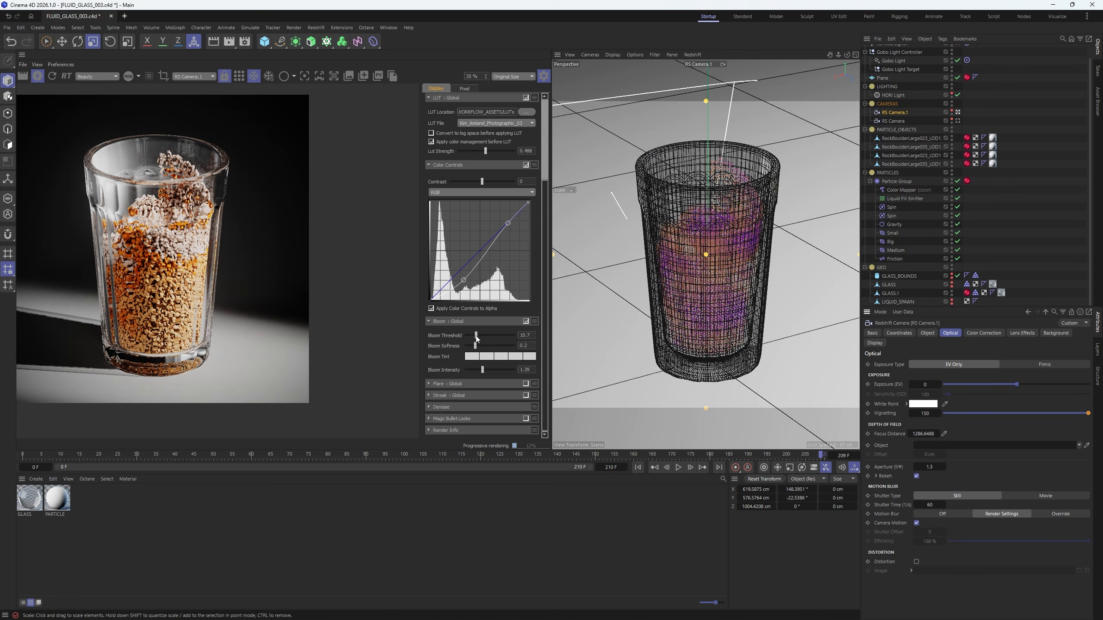
click(429, 321)
- Enable the global Flare post effect and lower its threshold to about 6.52
click(429, 383)
scroll(429, 383, down, 3)
click(525, 306)
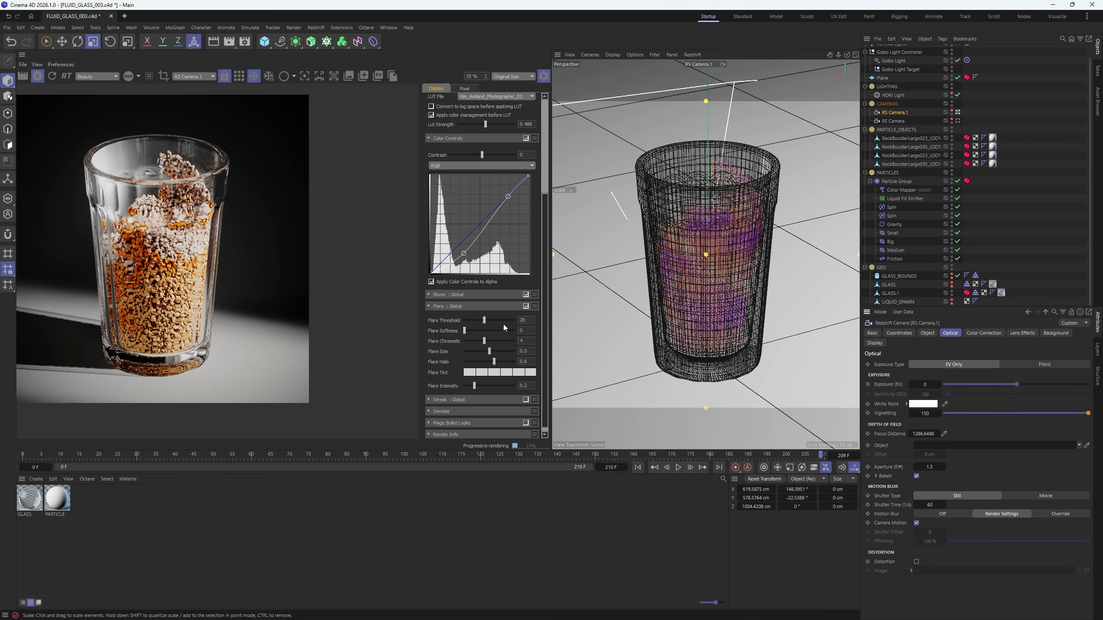
mouse_move(484, 321)
mouse_down()
mouse_move(462, 323)
mouse_move(472, 327)
mouse_up()
scroll(155, 247, down, 2)
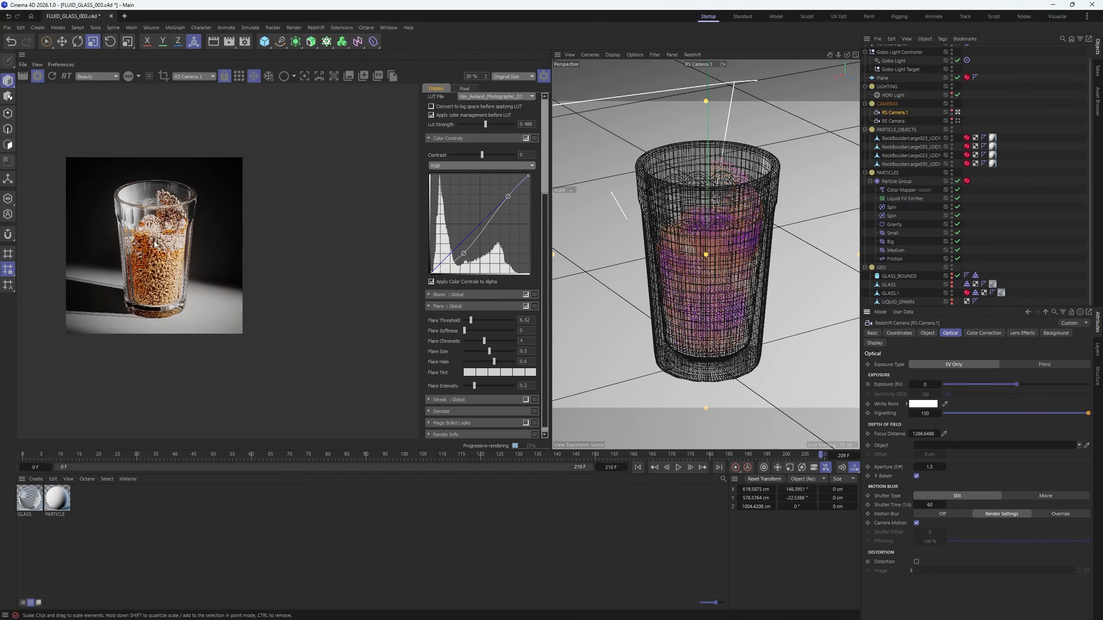
scroll(150, 239, up, 3)
click(544, 77)
- Enable Redshift motion blur for the SQUARE render setting with 8 transformation steps and deformation blur
click(245, 42)
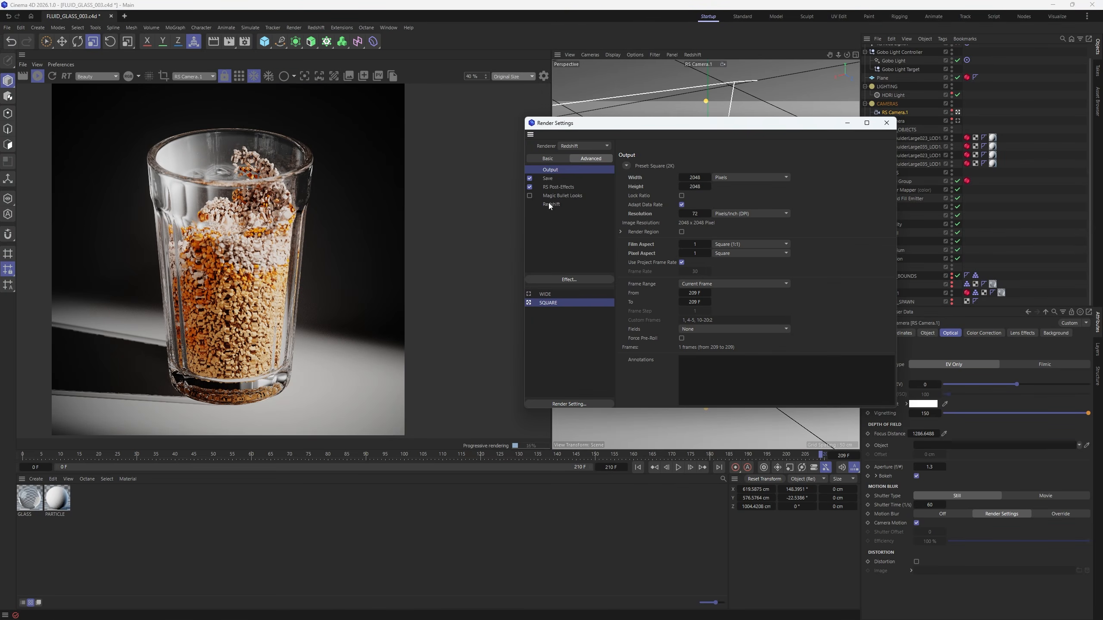
click(550, 204)
click(660, 168)
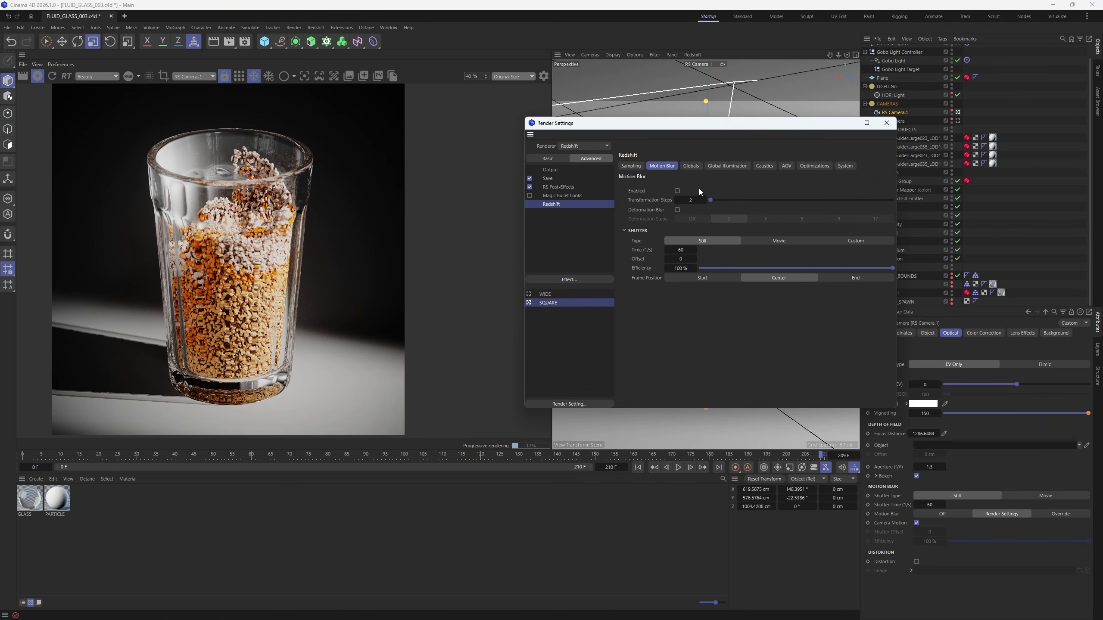
click(677, 191)
drag(710, 200, 849, 199)
click(681, 210)
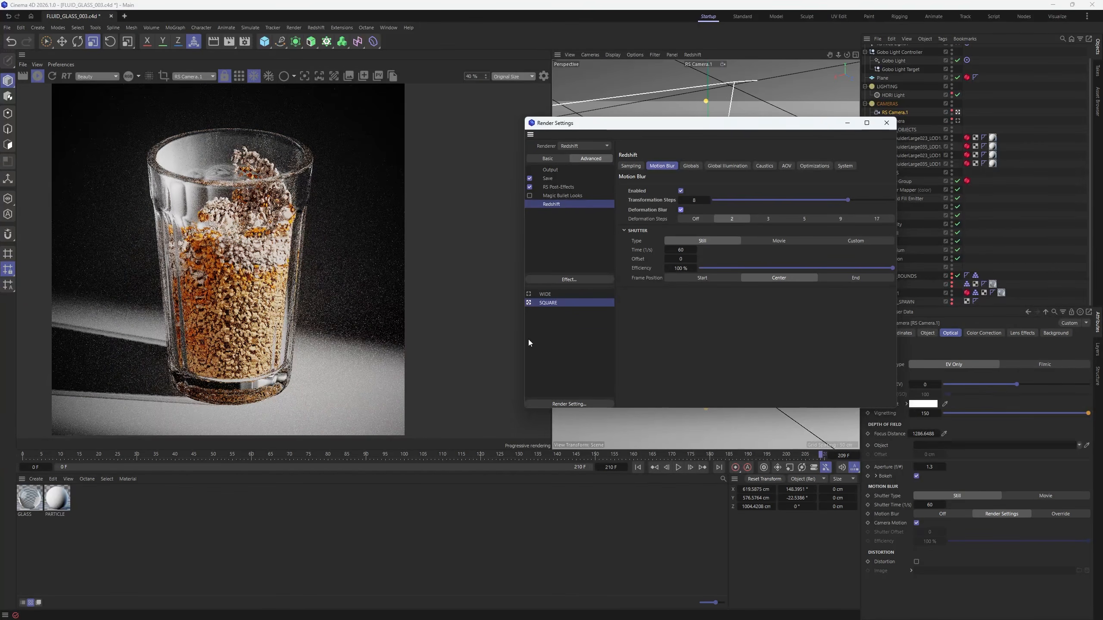
- Set the motion blur shutter time to 30 and close the render settings
double_click(678, 250)
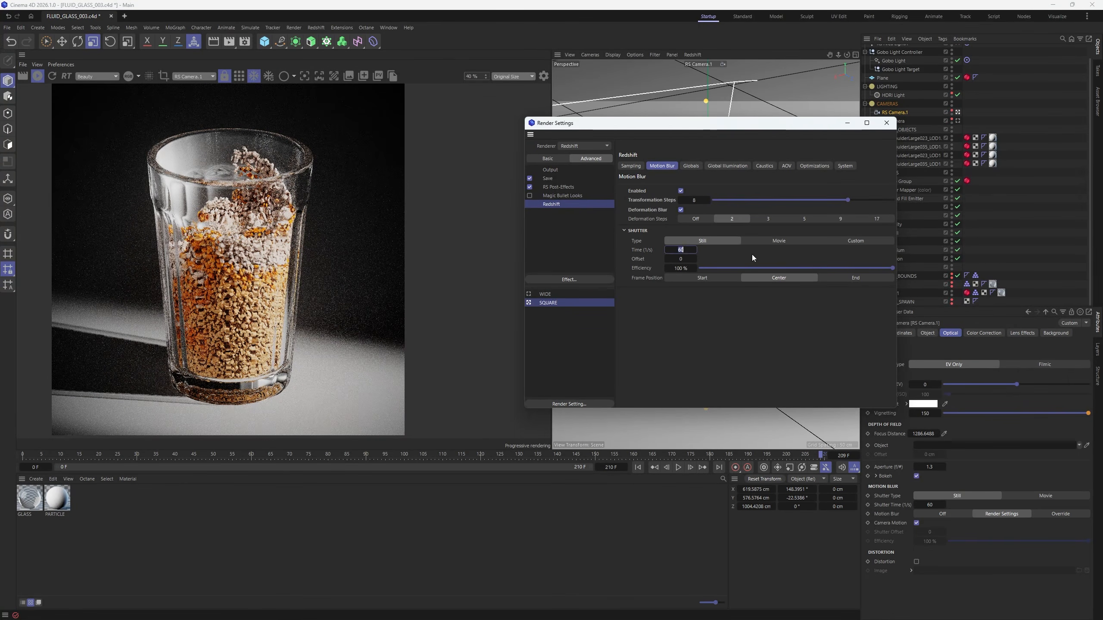
text(30)
key(Return)
click(886, 122)
scroll(229, 293, down, 3)
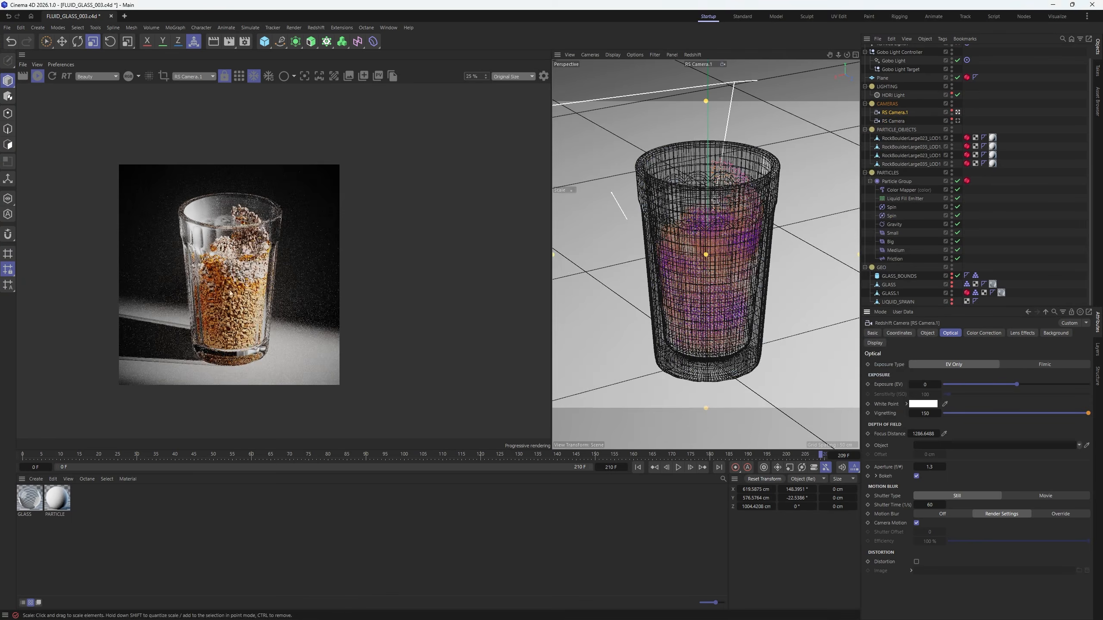
scroll(227, 284, up, 2)
- Save the project and start a bucket render of the current frame
click(7, 27)
click(29, 136)
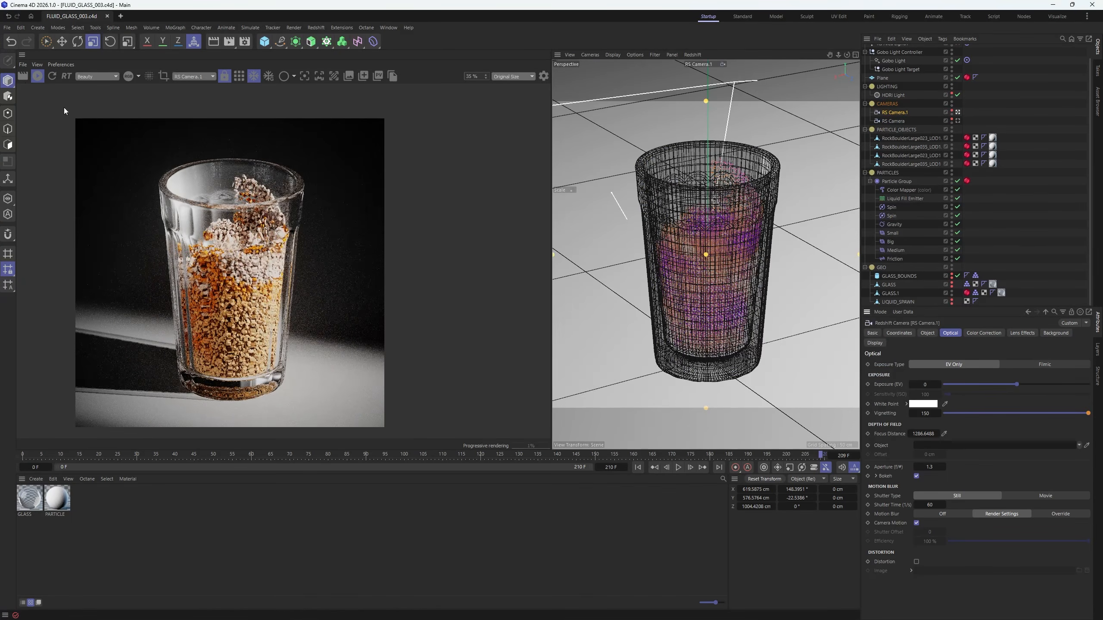
click(23, 76)
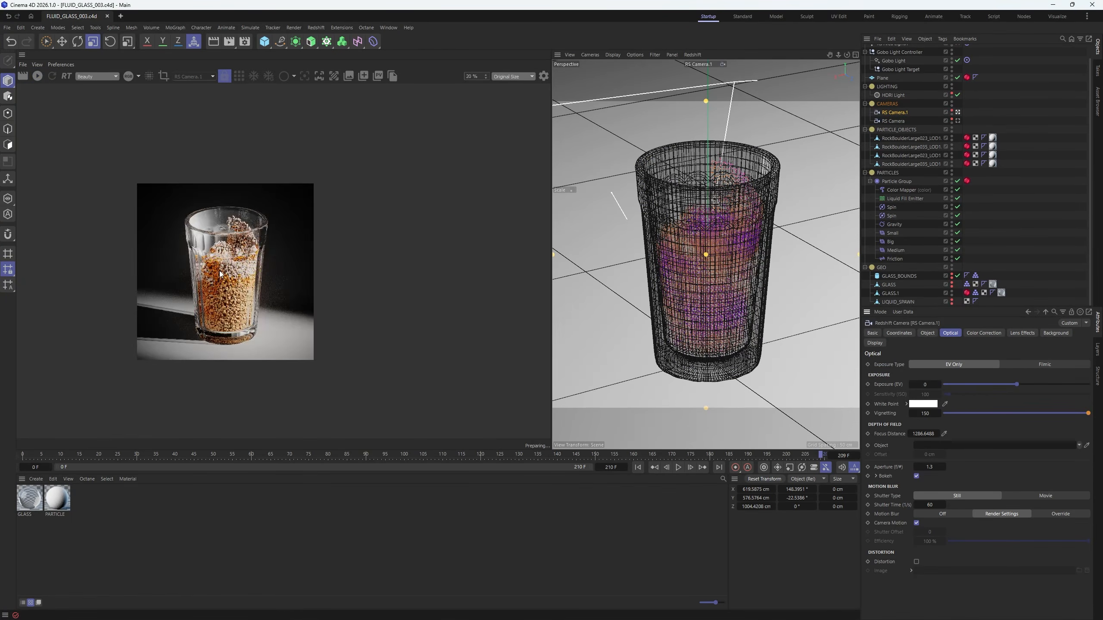
scroll(220, 273, down, 1)
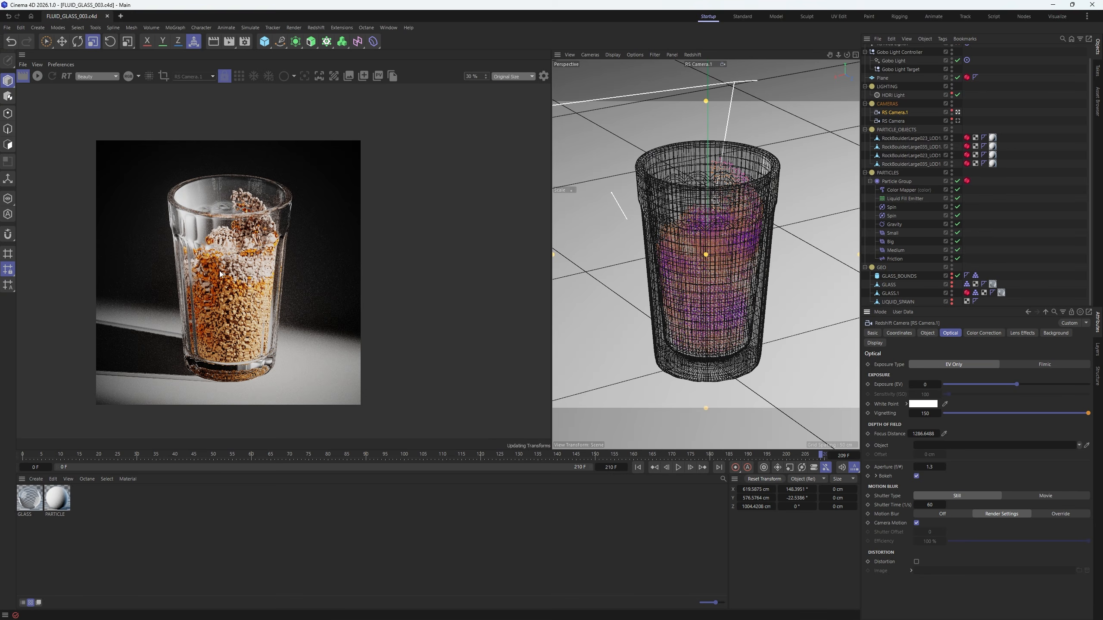
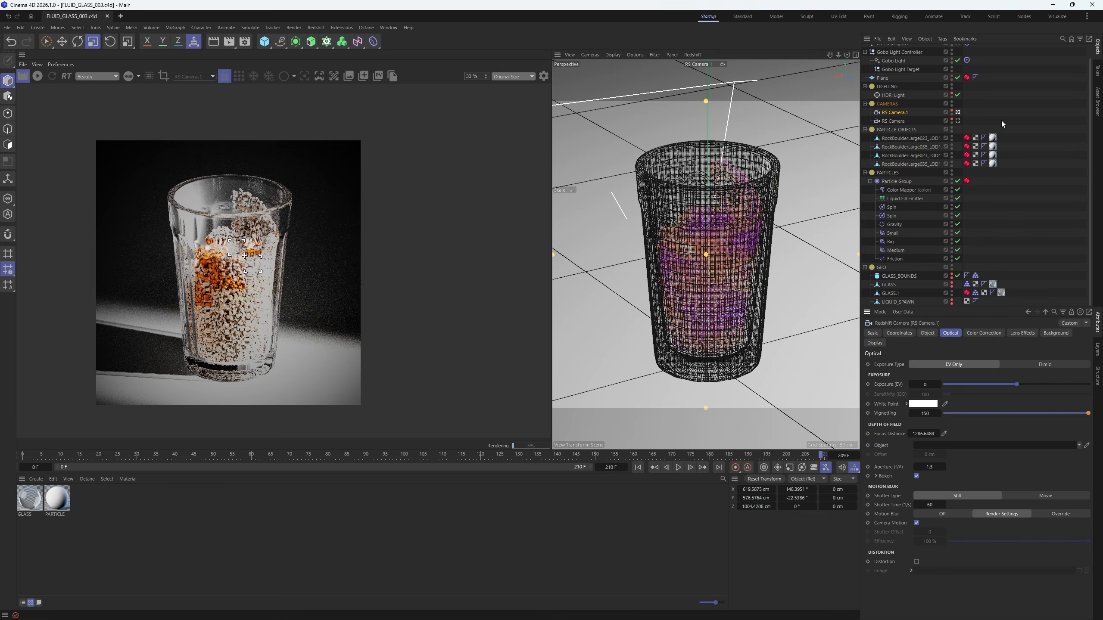
- Move the area lights and Gobo Light Controller into the LIGHTING group and the Plane into GEO, and collapse LIGHTING
scroll(920, 162, up, 1)
drag(892, 66, 888, 114)
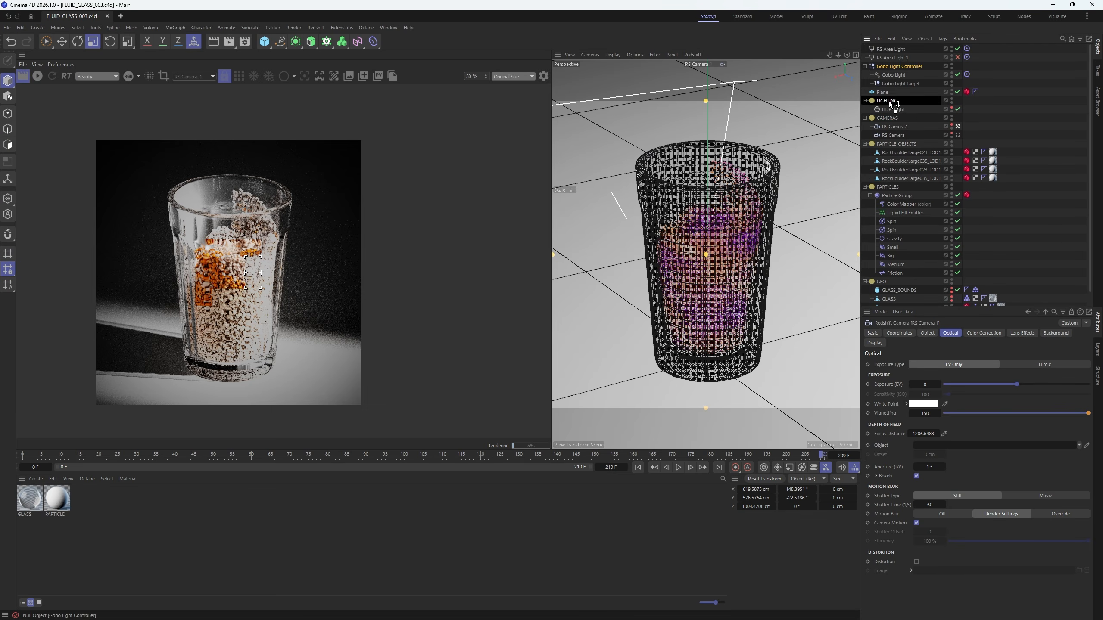
drag(892, 58, 888, 234)
click(865, 58)
click(880, 50)
- Set the Redshift bucket size to 256 and stop the running bucket render
scroll(284, 307, up, 6)
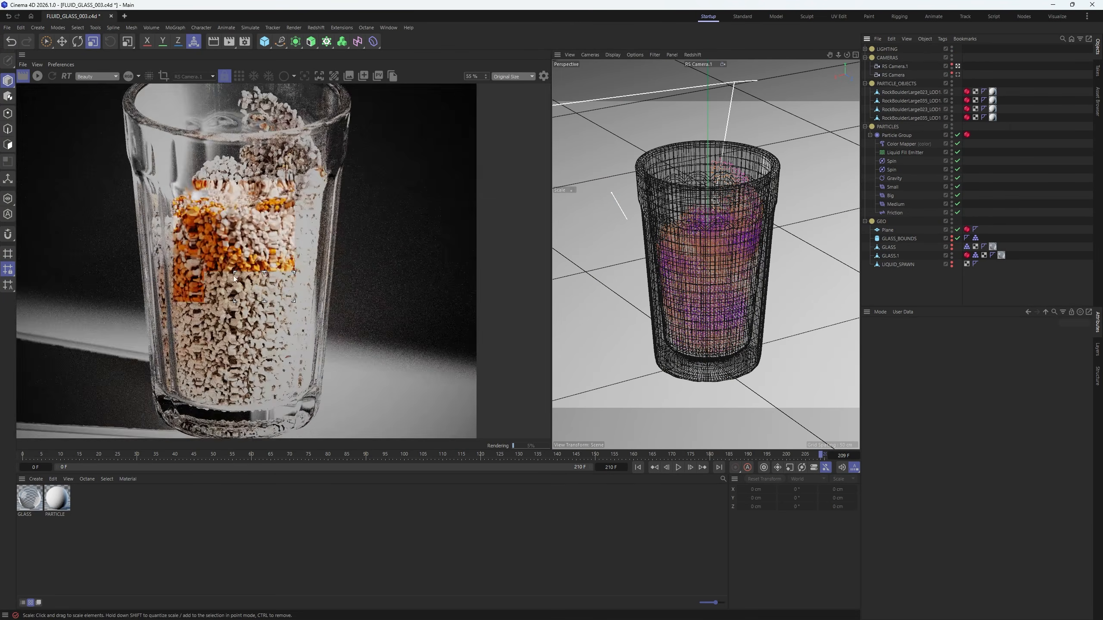
scroll(242, 262, down, 5)
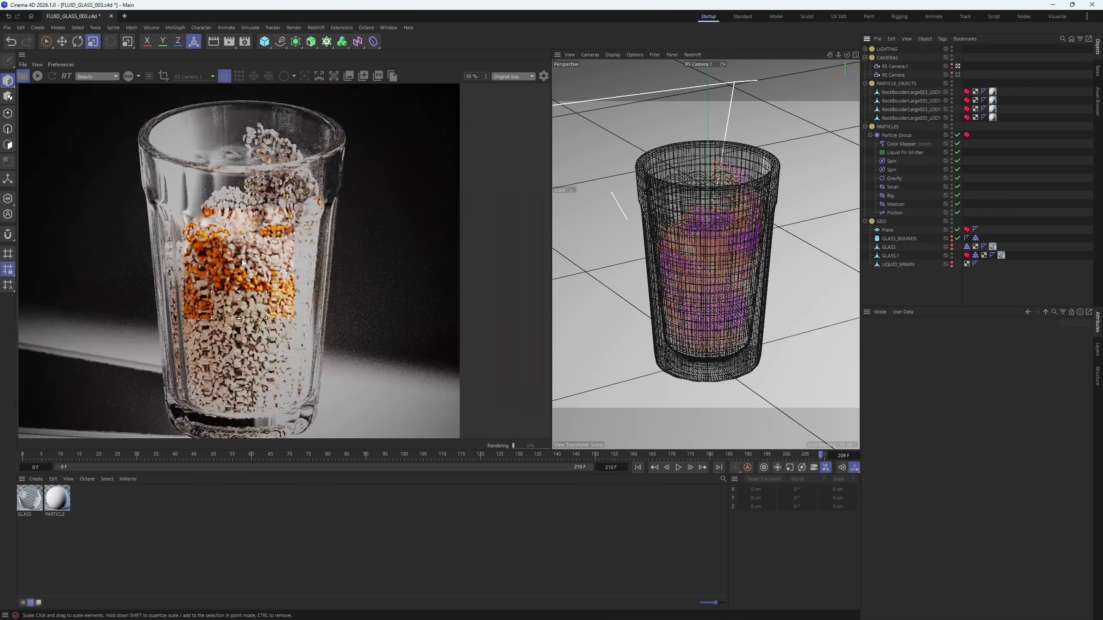
scroll(238, 213, up, 1)
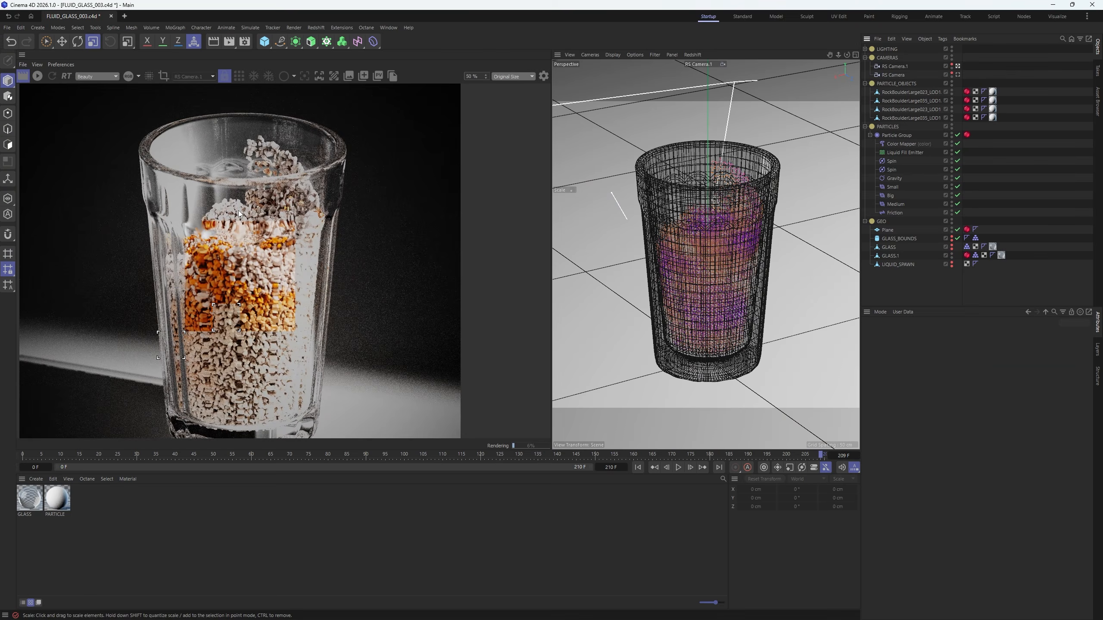
scroll(238, 214, up, 4)
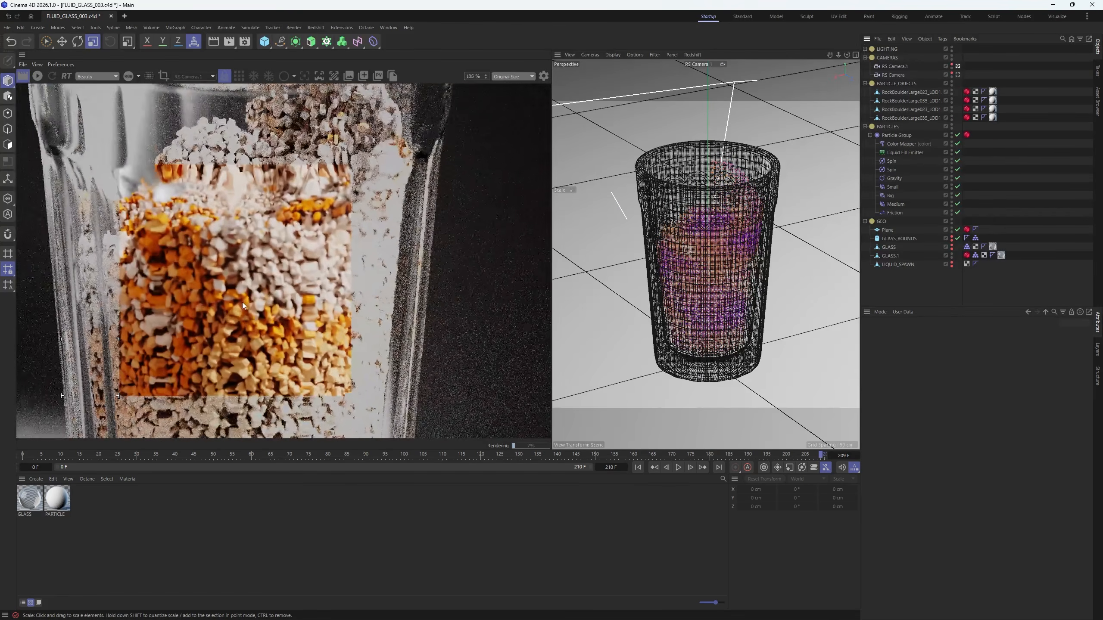
scroll(242, 299, down, 5)
key(ctrl+b)
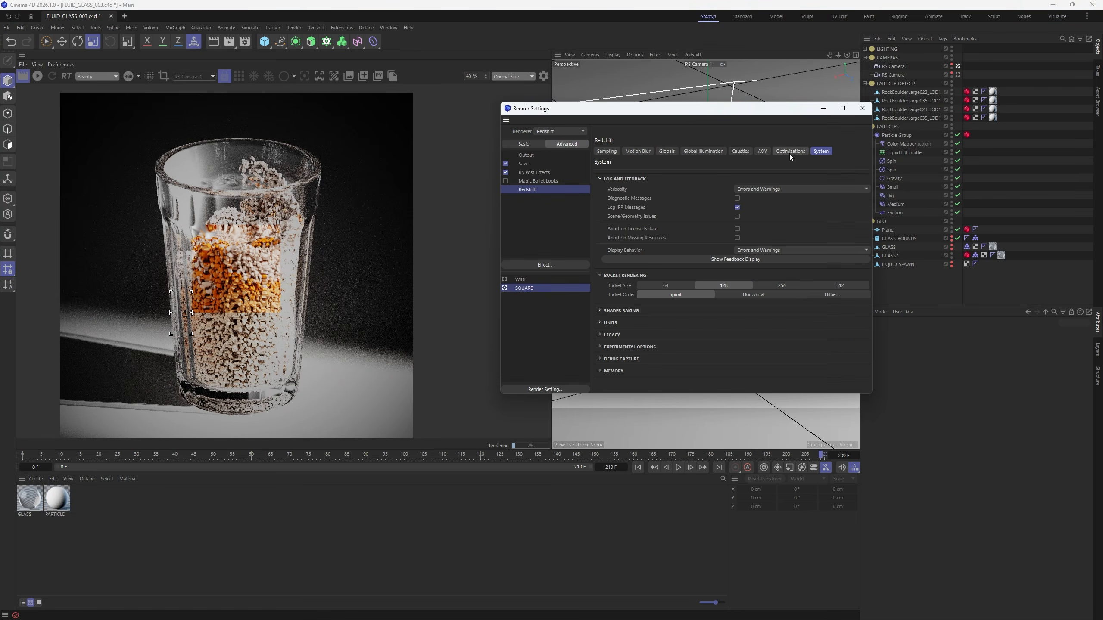
click(780, 285)
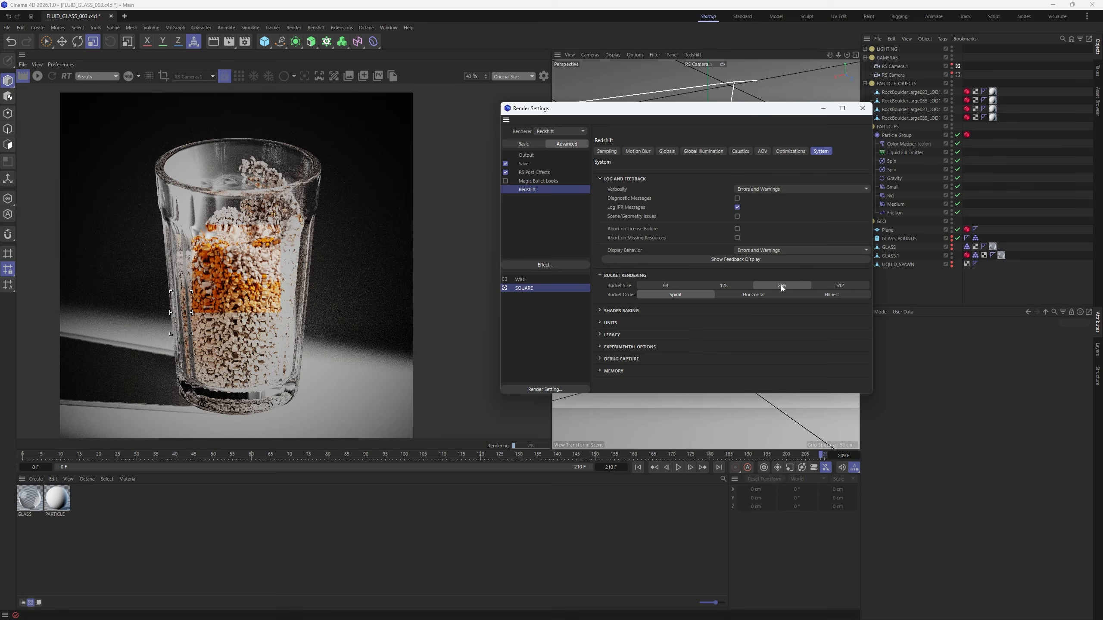
click(862, 108)
click(23, 76)
- Play back the particle animation and inspect the end point of the Particle Group's cache time-remapping curve
drag(270, 455, 45, 467)
key(F8)
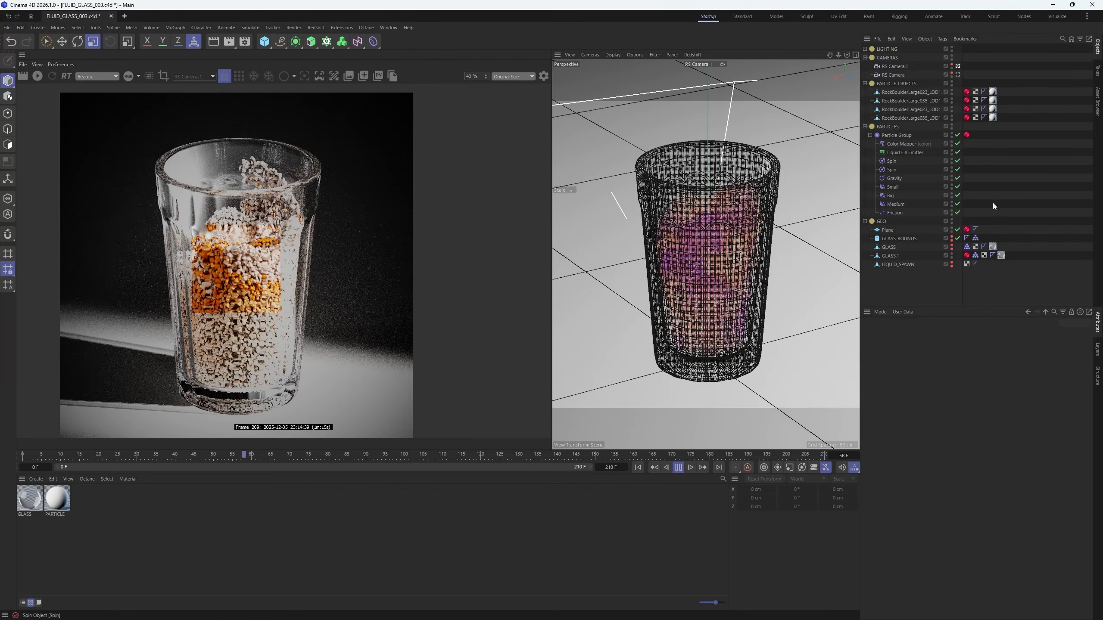
click(904, 136)
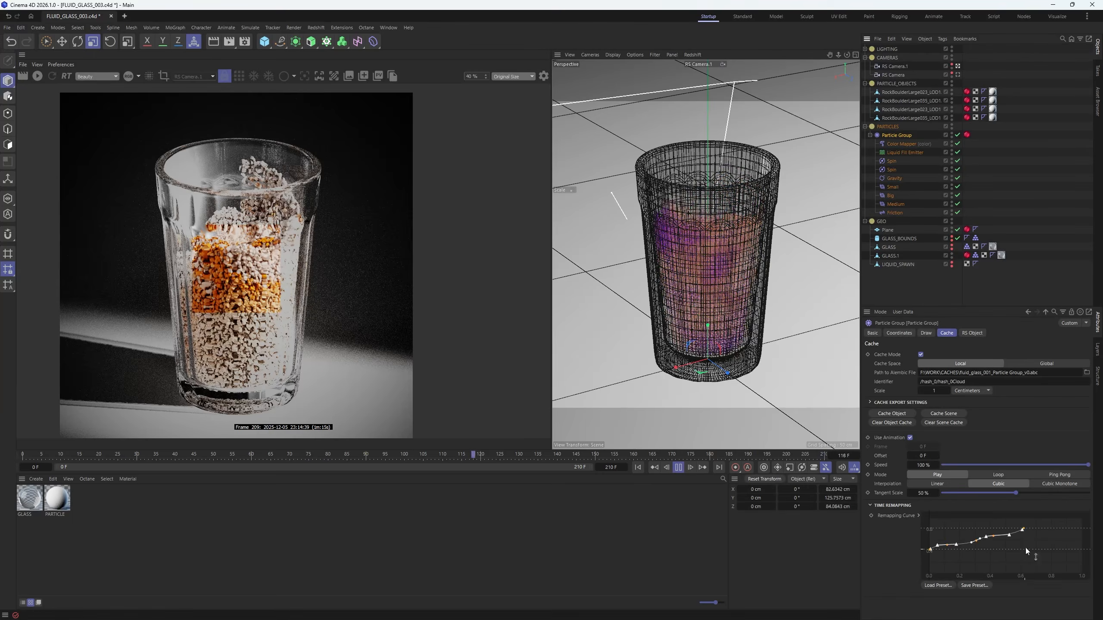
click(1024, 529)
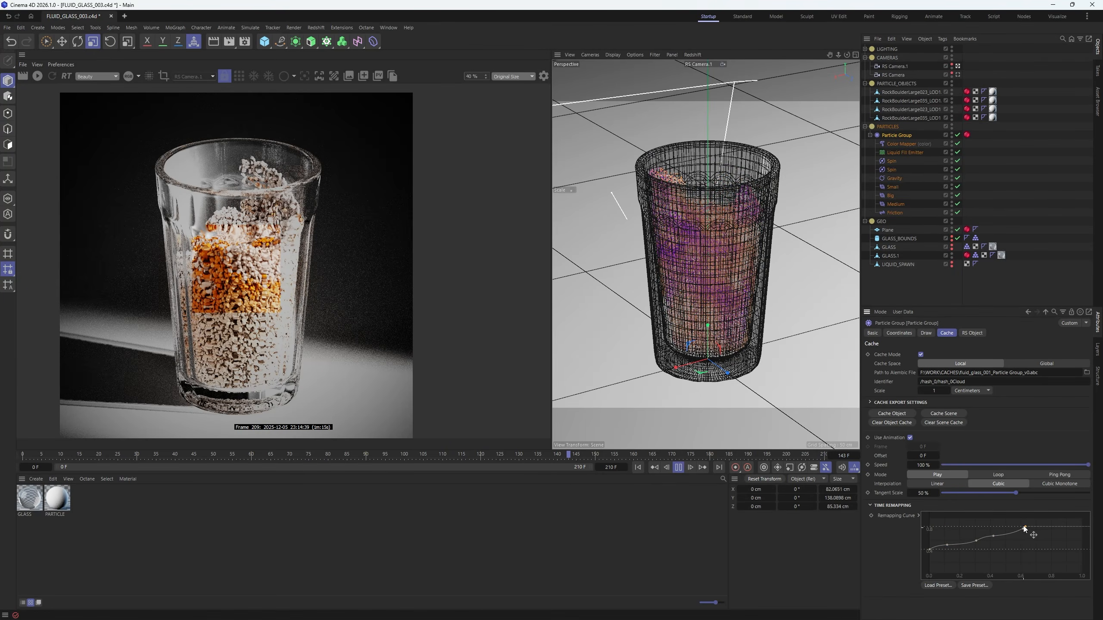
click(681, 468)
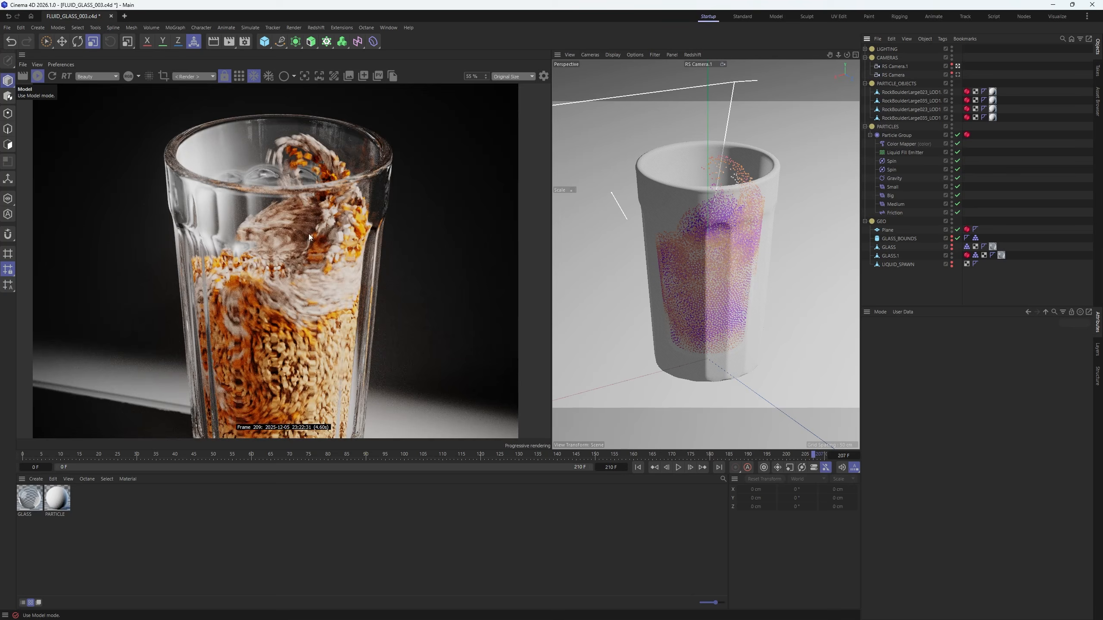
- Move the RS Area Light sideways behind the glass to an X position of about 43.2 cm
scroll(292, 221, down, 3)
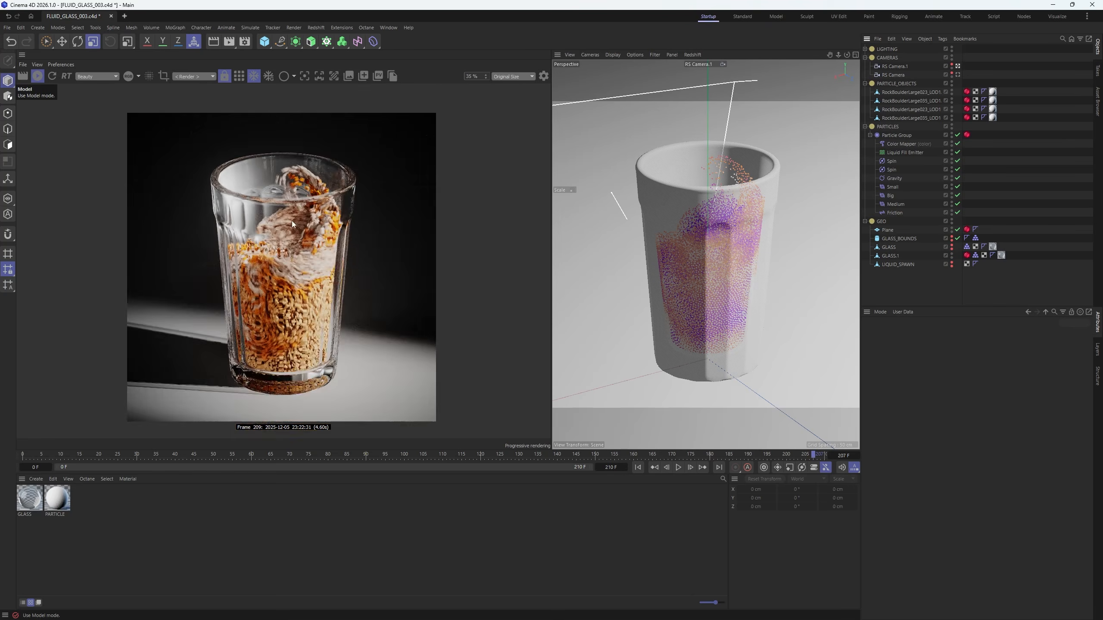
alt+right_drag(697, 204, 680, 228)
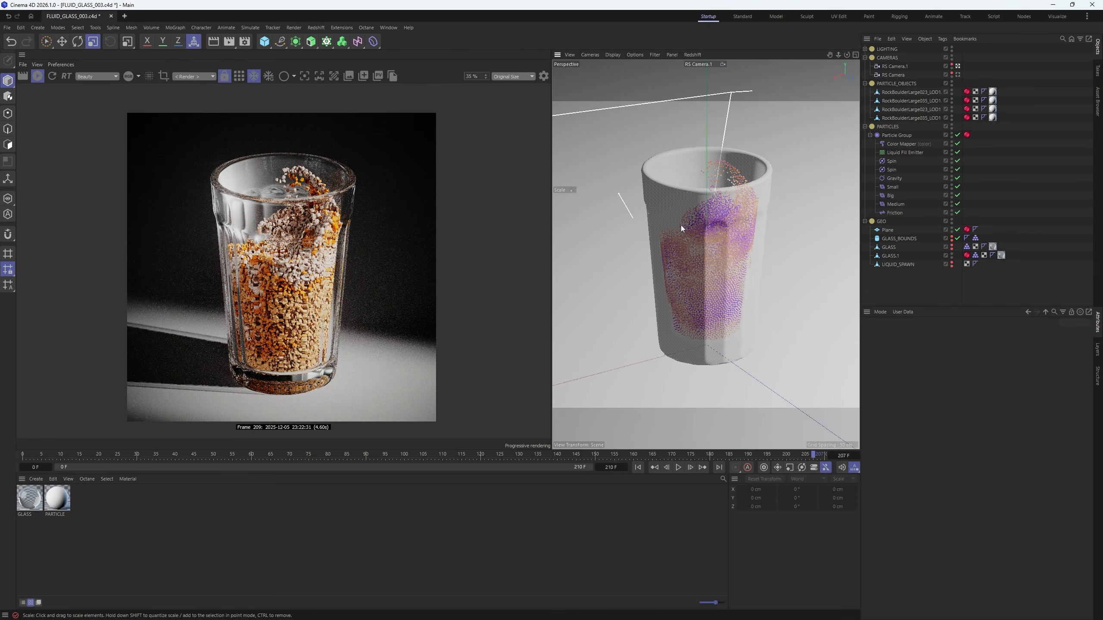
click(865, 49)
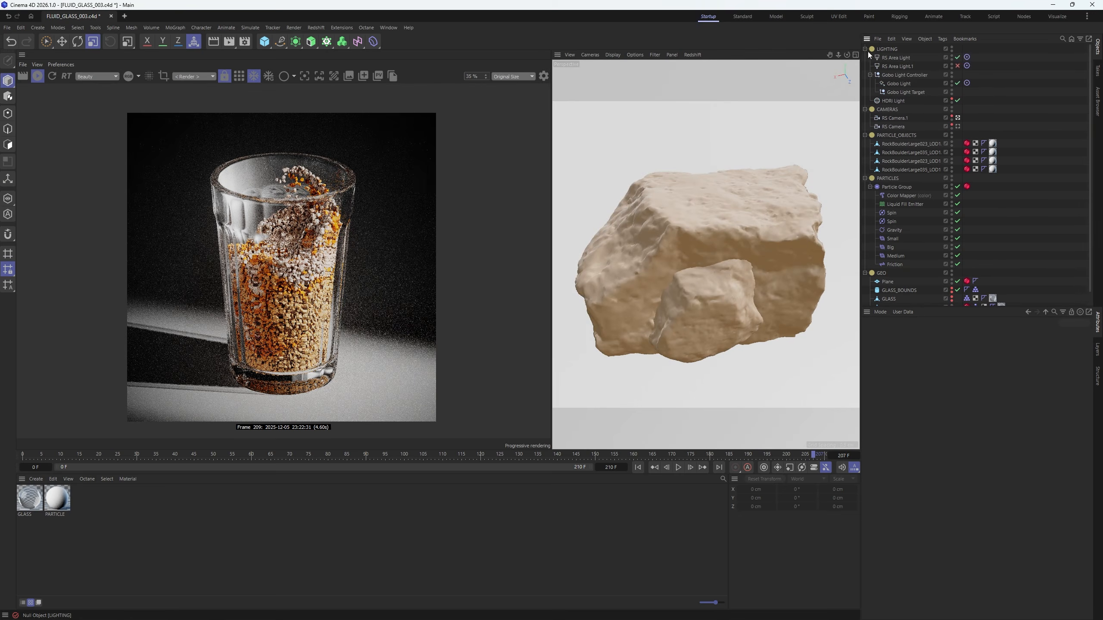
alt+right_drag(680, 219, 577, 372)
alt+right_drag(669, 180, 741, 220)
click(714, 220)
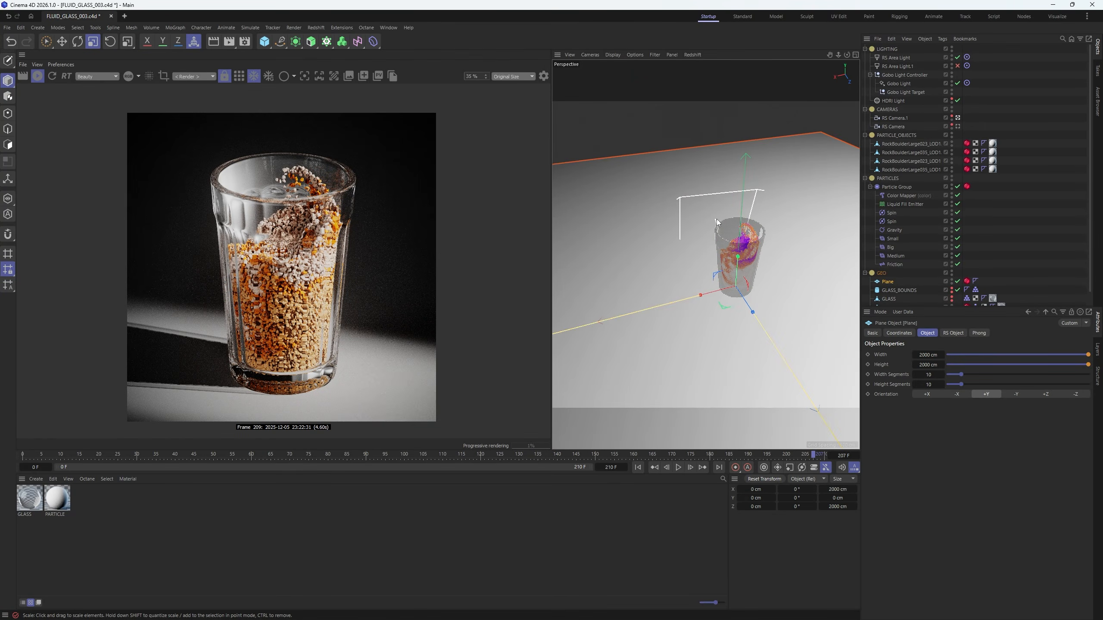
click(717, 194)
key(w)
key(e)
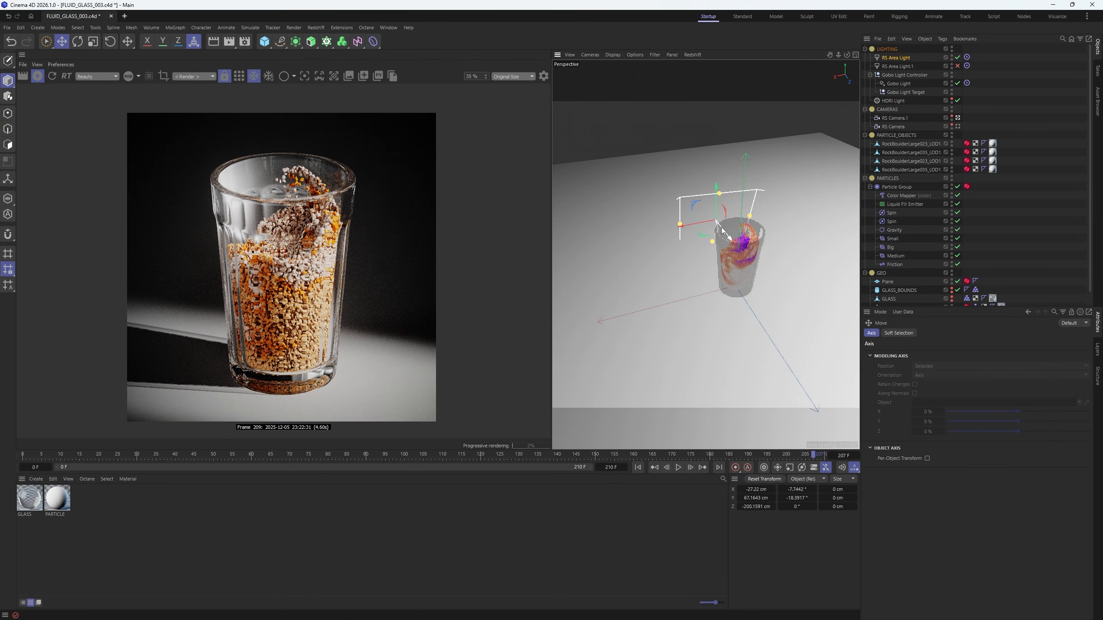
alt+drag(721, 223, 799, 244)
alt+drag(680, 244, 669, 209)
drag(670, 205, 658, 213)
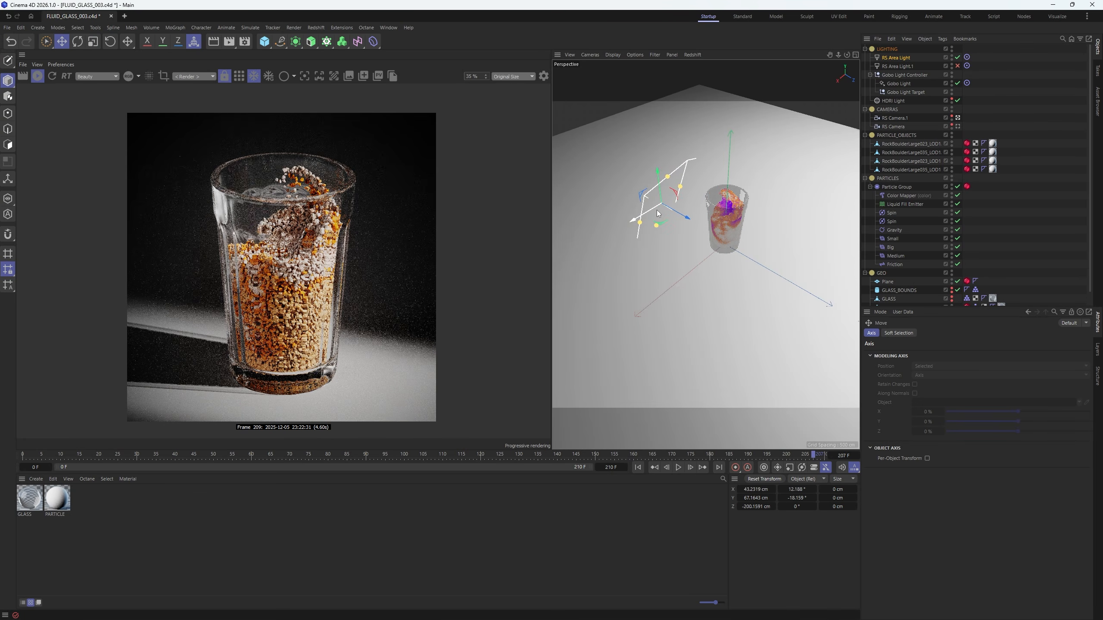
- Set the HDRI Light's horizontal rotation to 100° and compare the reflections on the glass in the render
scroll(264, 200, up, 2)
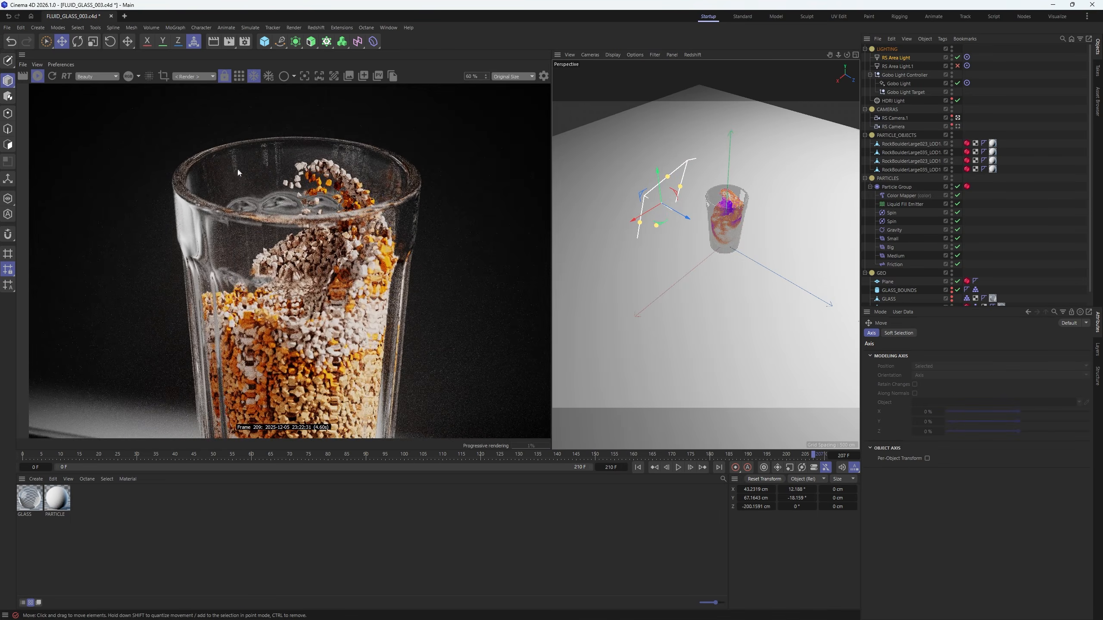
scroll(231, 178, up, 2)
click(893, 100)
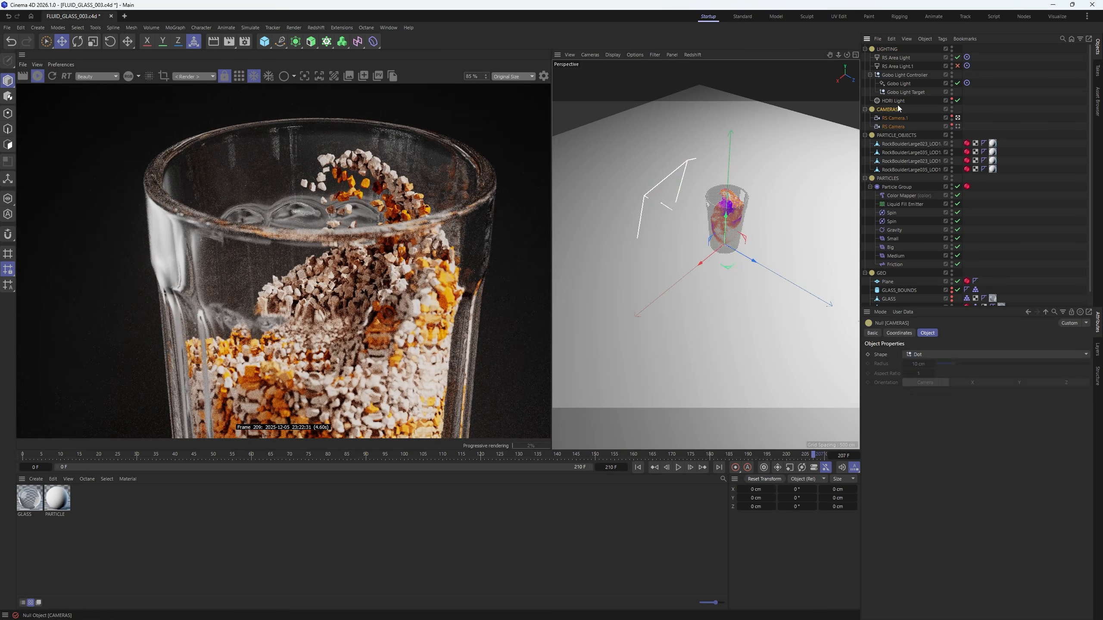
drag(1024, 505, 1060, 509)
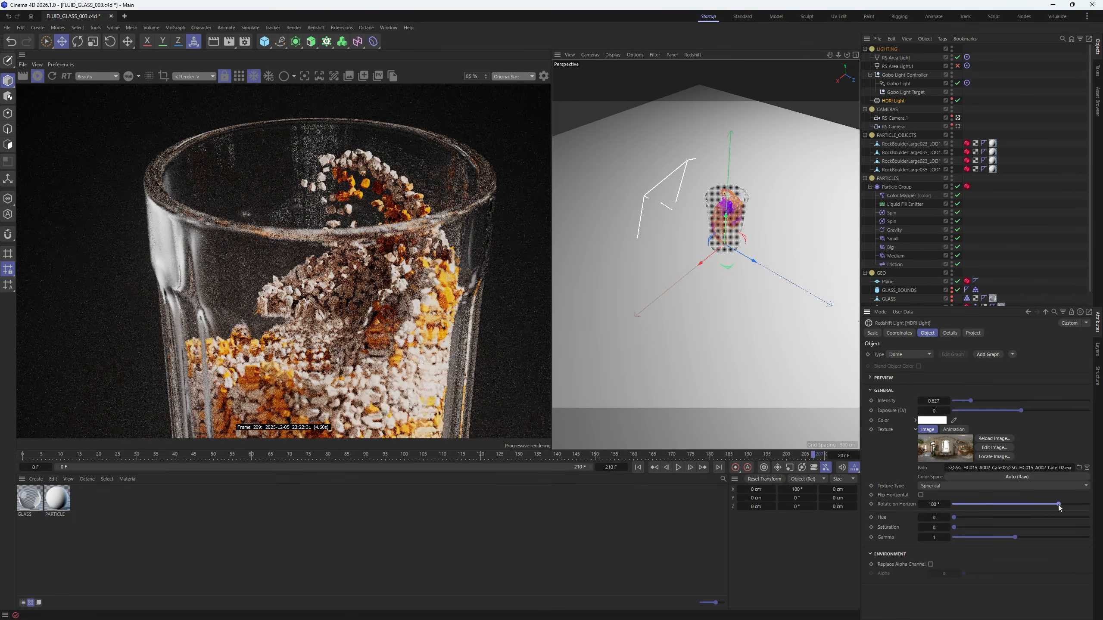
scroll(370, 255, down, 3)
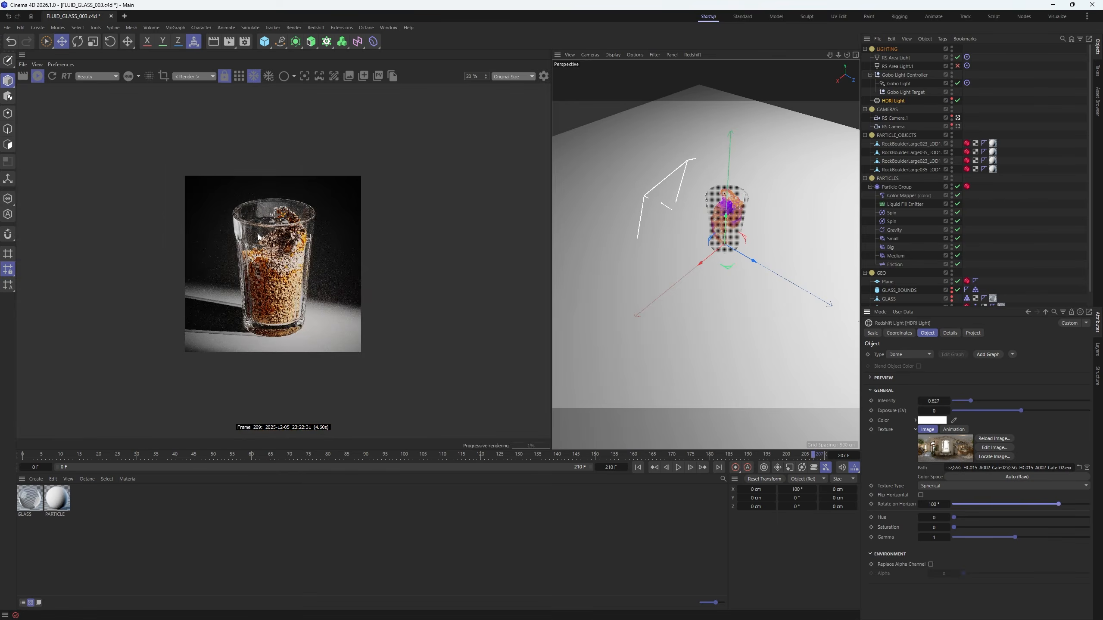
- Deselect the HDRI Light and examine the glass and its ground shadow in the render at different magnifications
scroll(255, 223, down, 3)
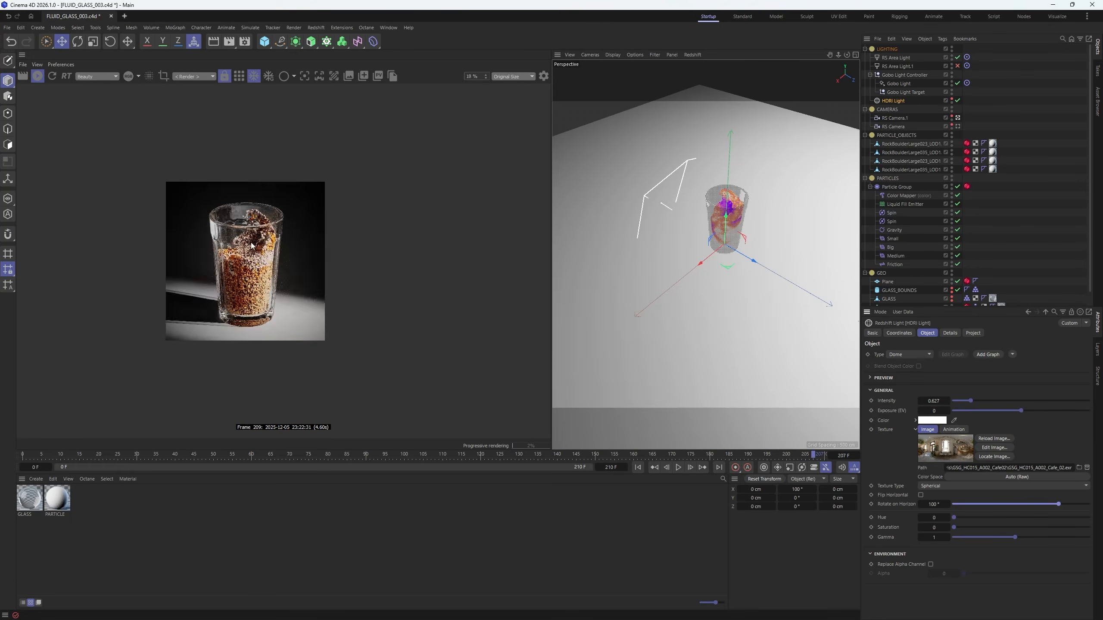
click(1042, 205)
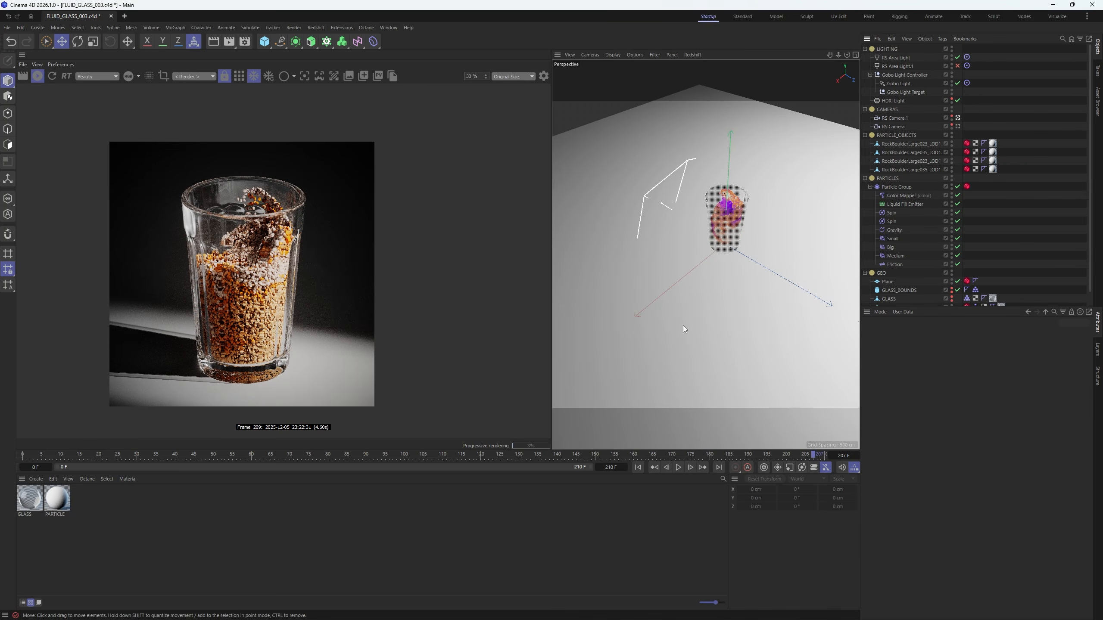
scroll(221, 327, up, 3)
scroll(219, 330, down, 4)
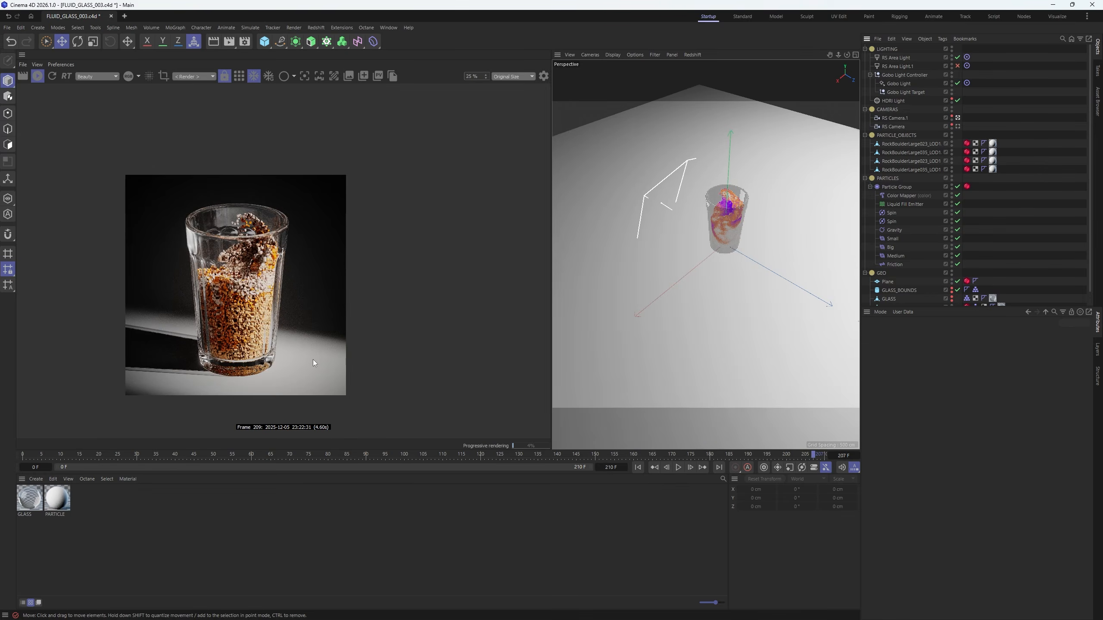
scroll(313, 363, up, 3)
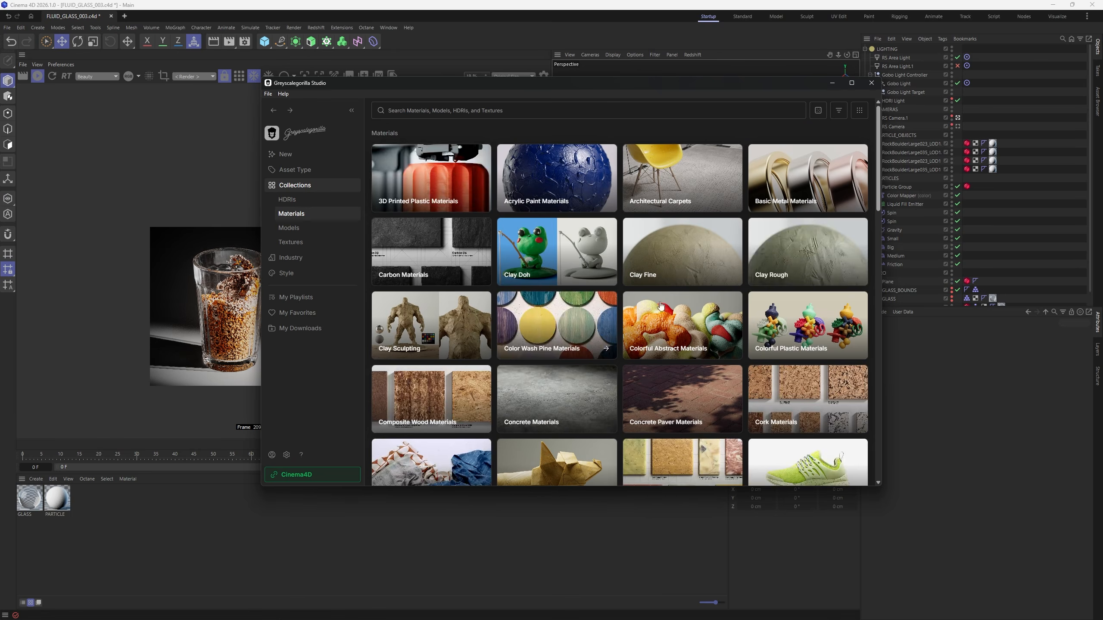
- Import Beige Aggregate Pitted Concrete 02 from the Concrete Materials collection in Greyscalegorilla Studio and assign it to the ground Plane
scroll(555, 339, down, 2)
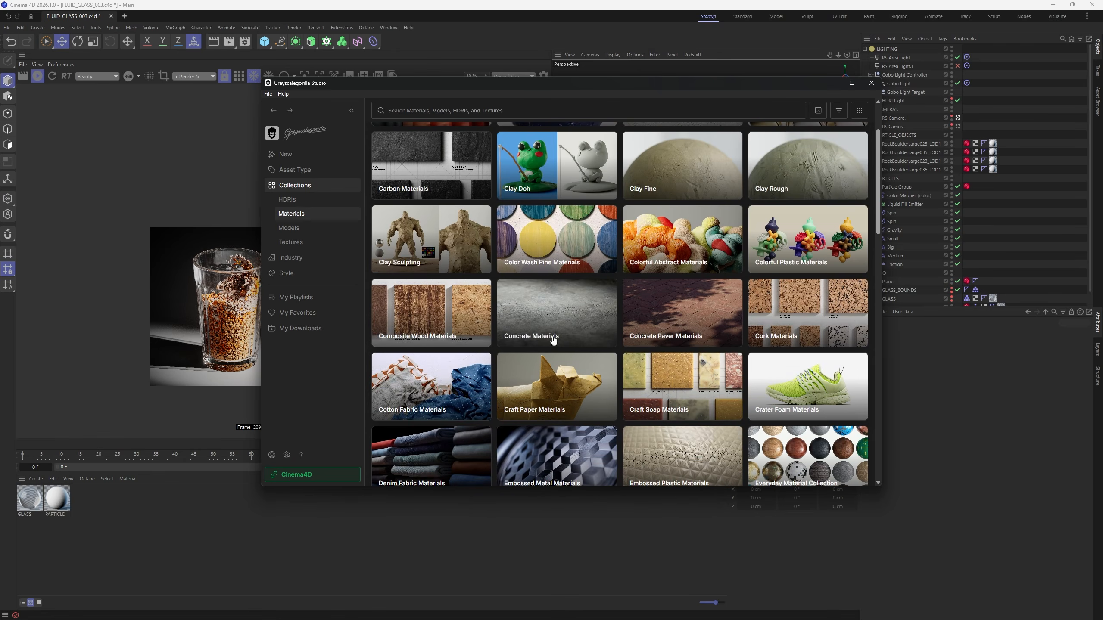
click(575, 302)
scroll(623, 316, down, 10)
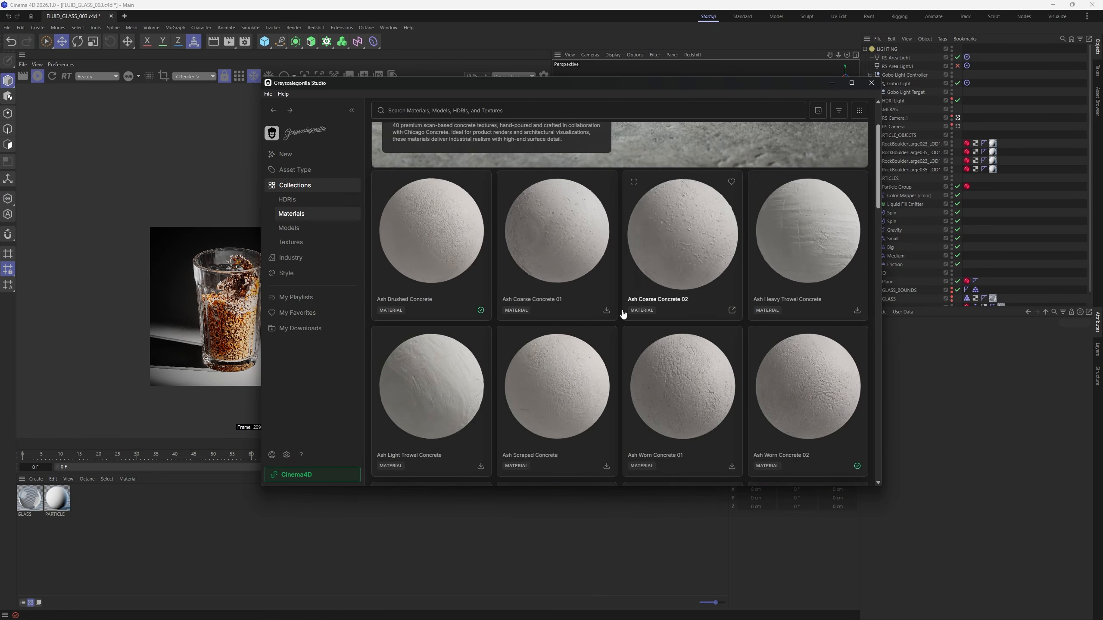
scroll(498, 261, up, 3)
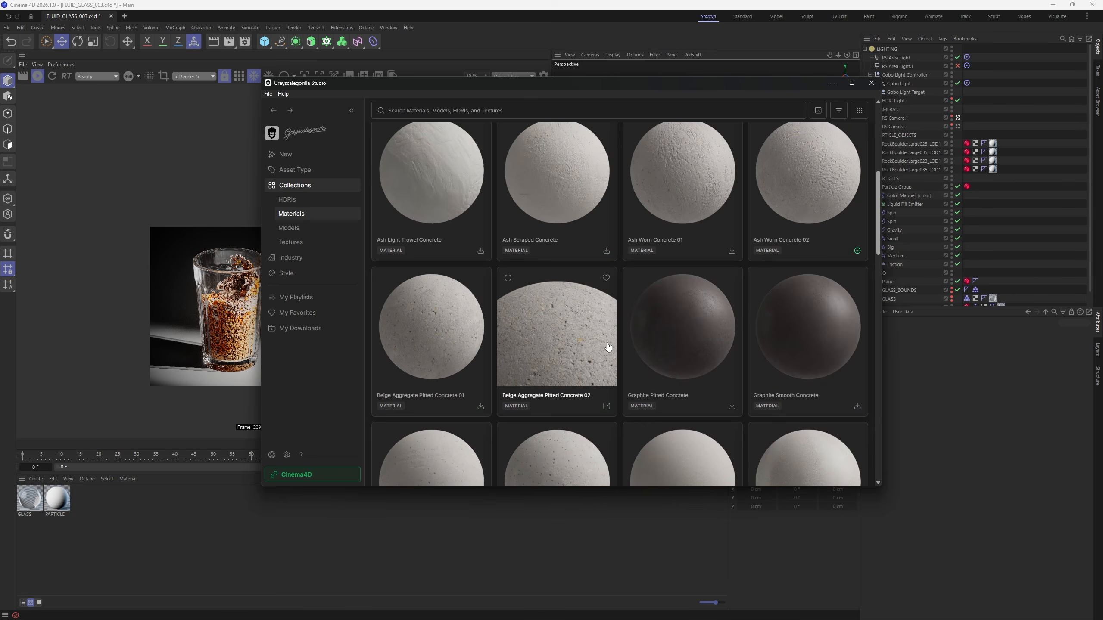
click(606, 409)
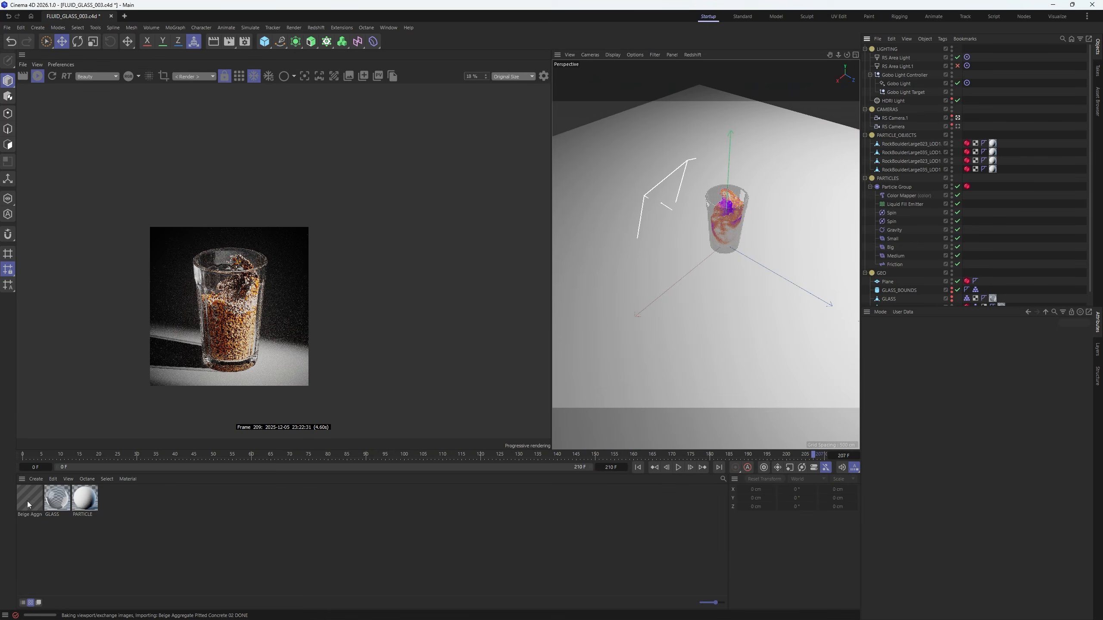
drag(890, 282, 888, 282)
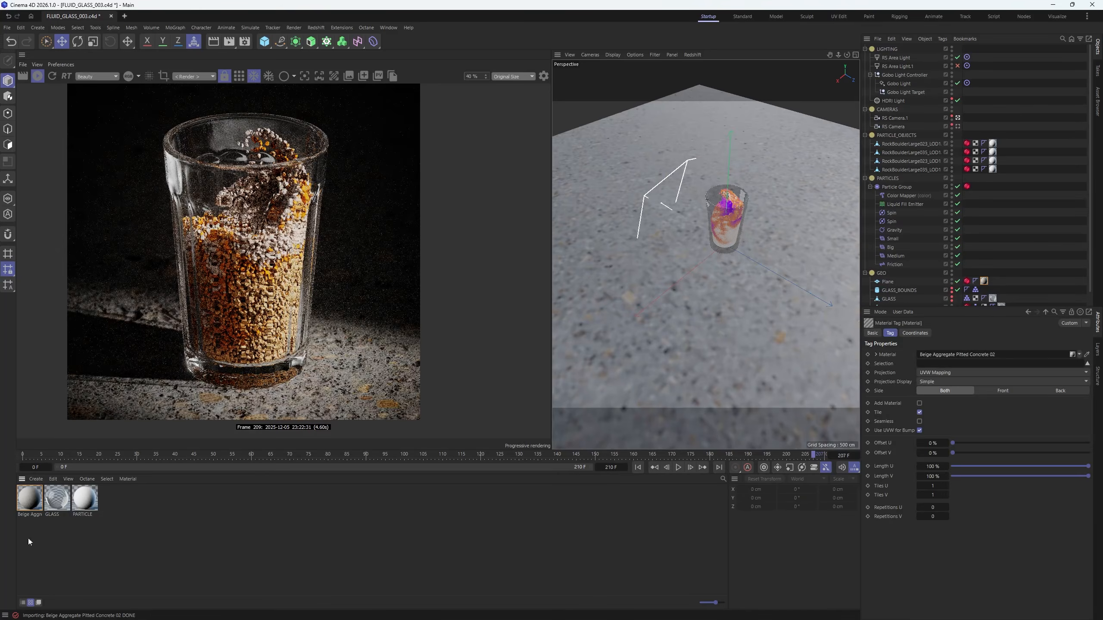
- Open the concrete material's node graph and line up the Base Color, Roughness, Normal and Height texture nodes in one column
drag(786, 308, 709, 91)
scroll(649, 232, down, 6)
scroll(646, 242, up, 2)
scroll(646, 242, up, 3)
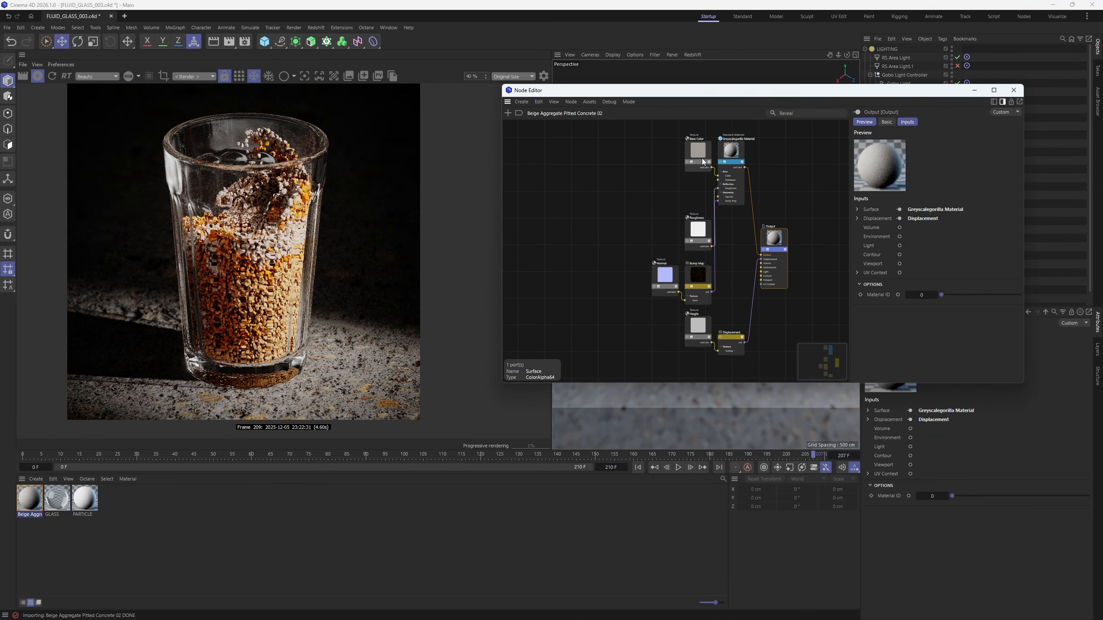
drag(698, 150, 660, 152)
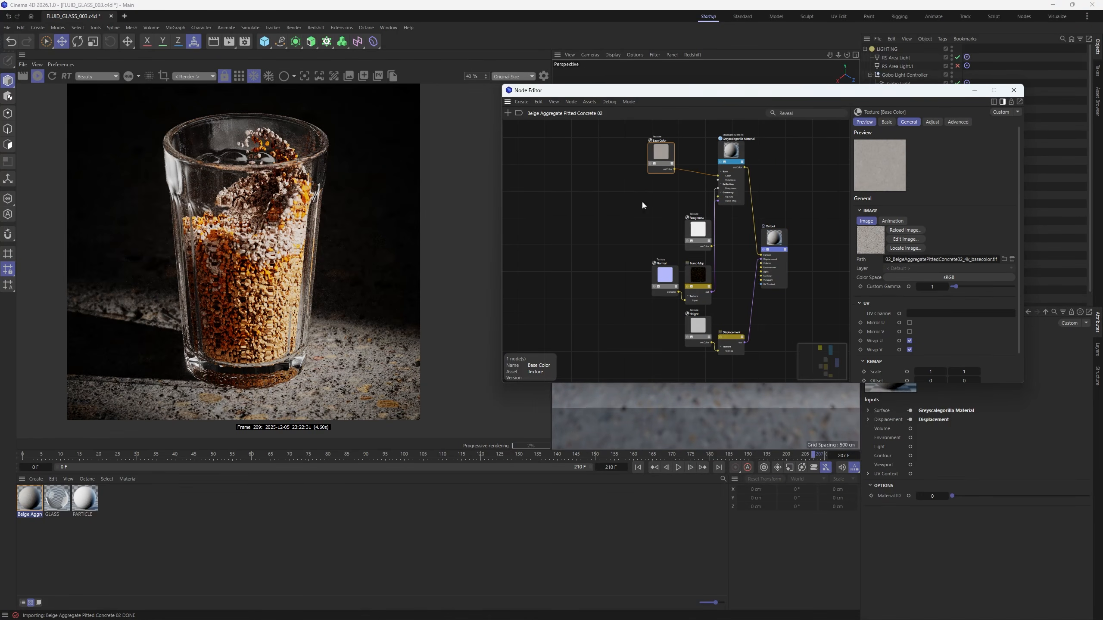
drag(697, 229, 662, 196)
drag(665, 274, 660, 235)
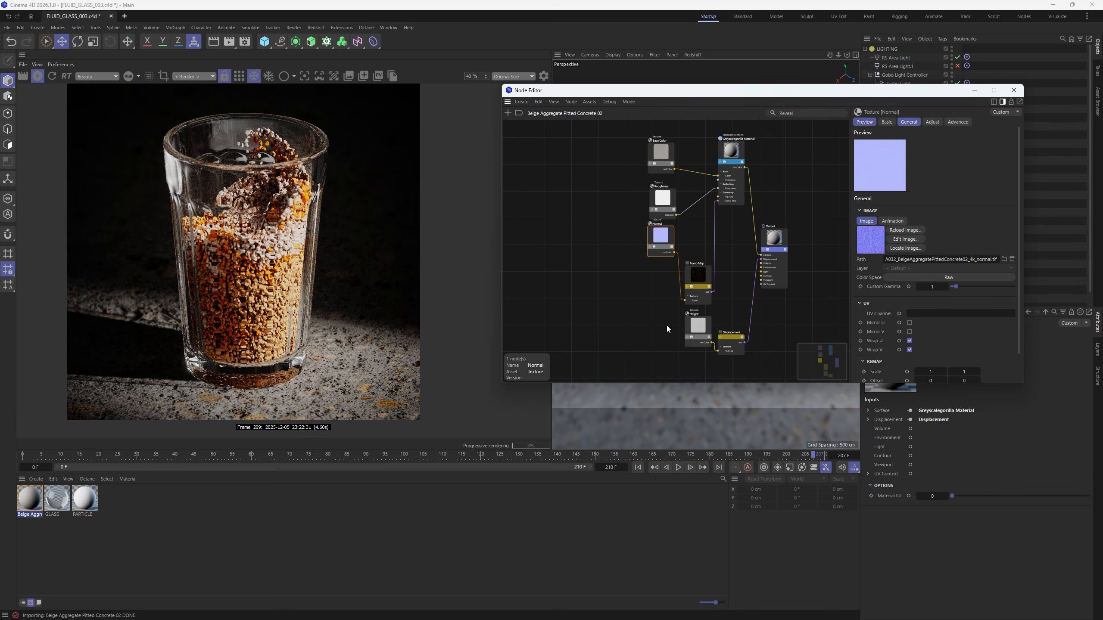
drag(695, 322, 657, 270)
drag(620, 341, 657, 137)
scroll(870, 321, down, 2)
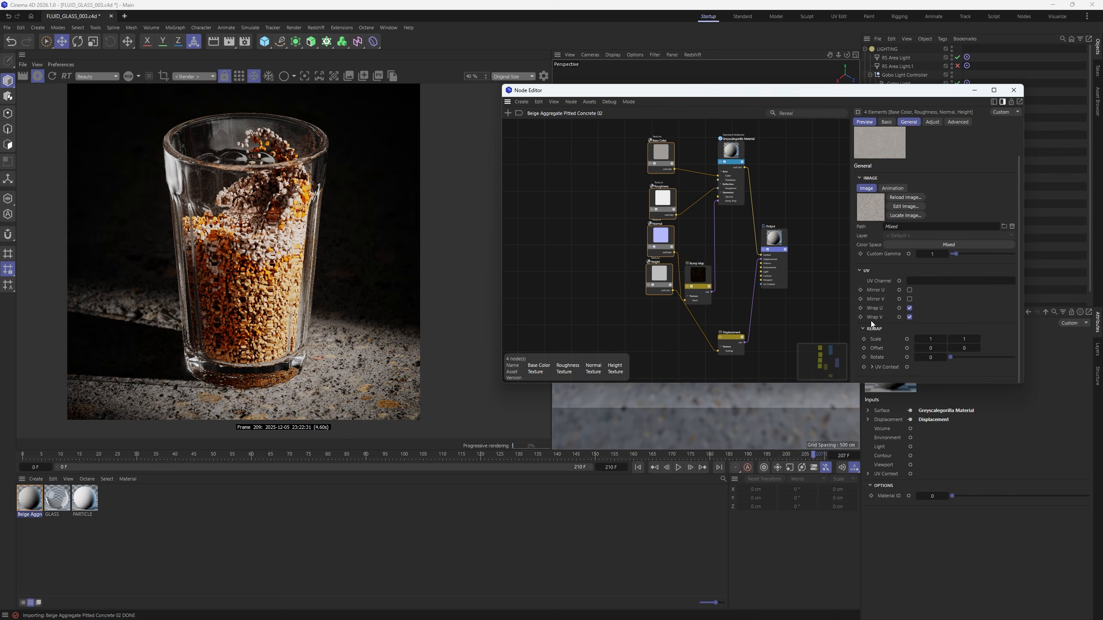
right_click(906, 339)
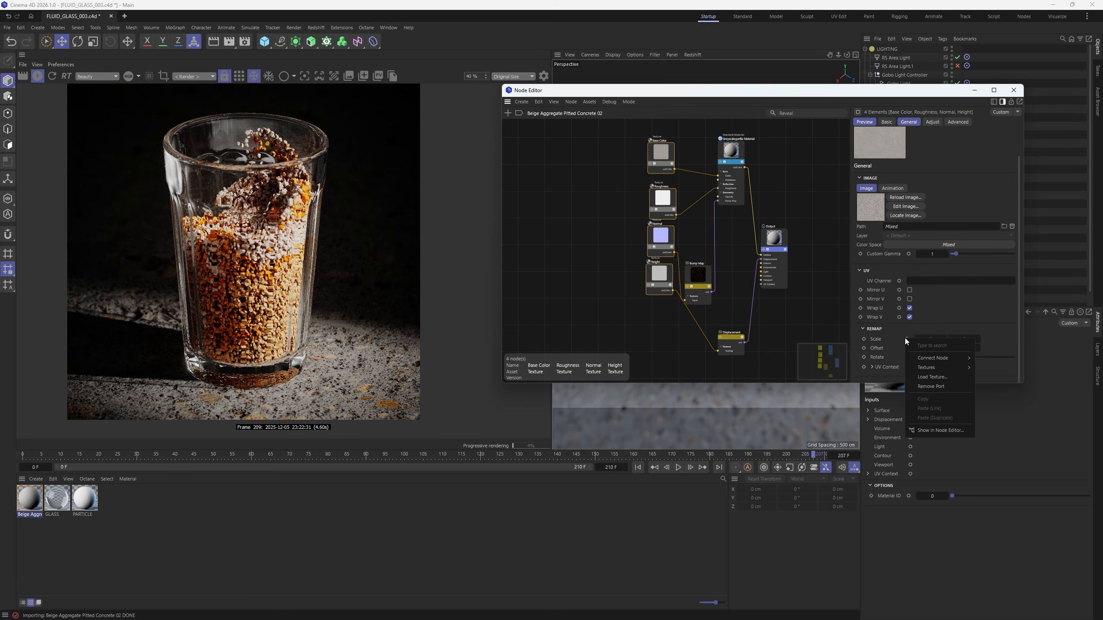
click(596, 274)
click(588, 228)
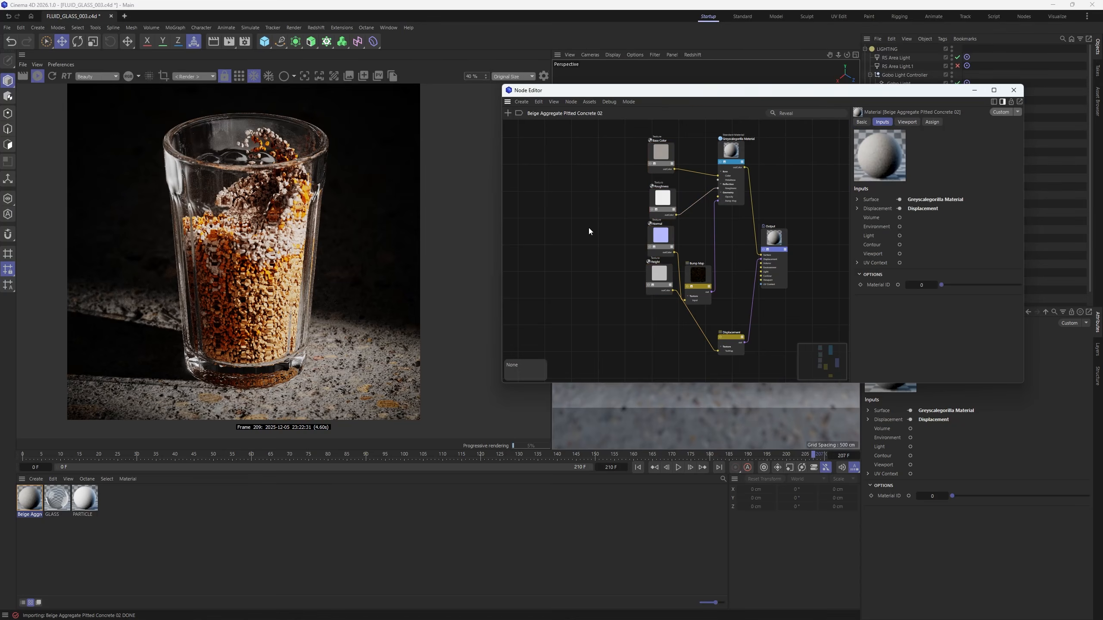
- Add a Value node and connect it to the Scale of the Base Color, Roughness, Normal and Height textures together
double_click(588, 228)
text(val)
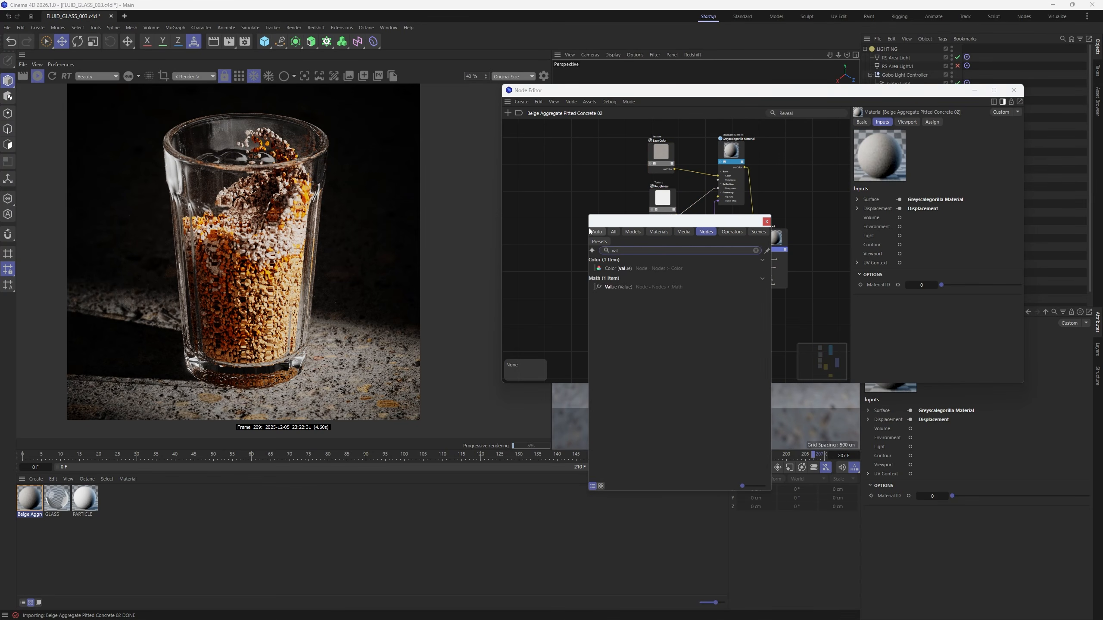
click(612, 287)
drag(629, 330, 671, 134)
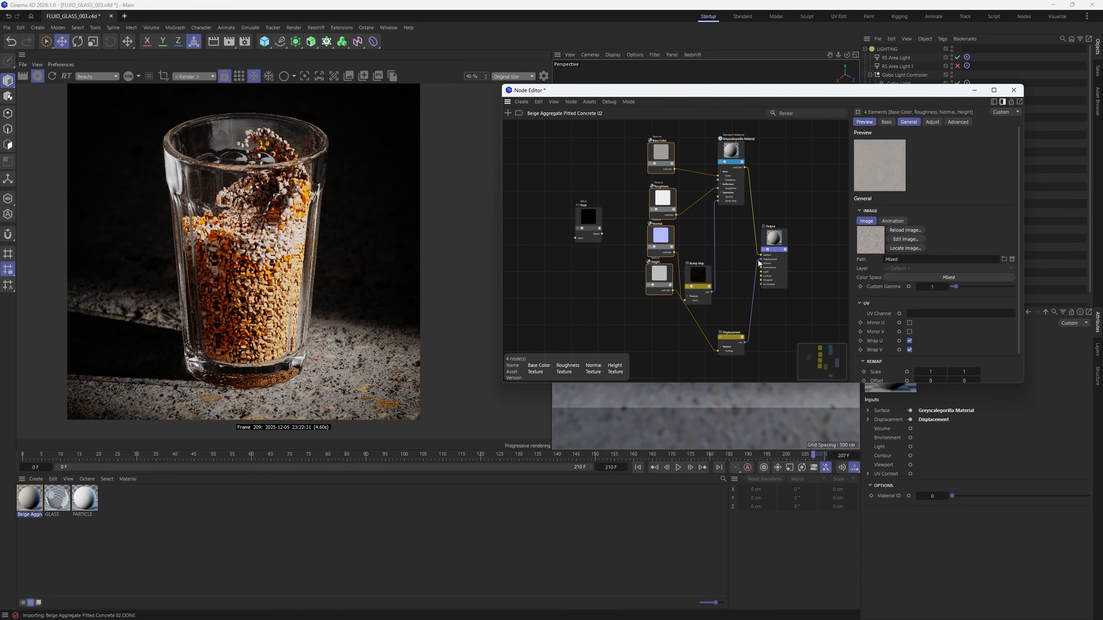
scroll(909, 304, down, 2)
right_click(907, 341)
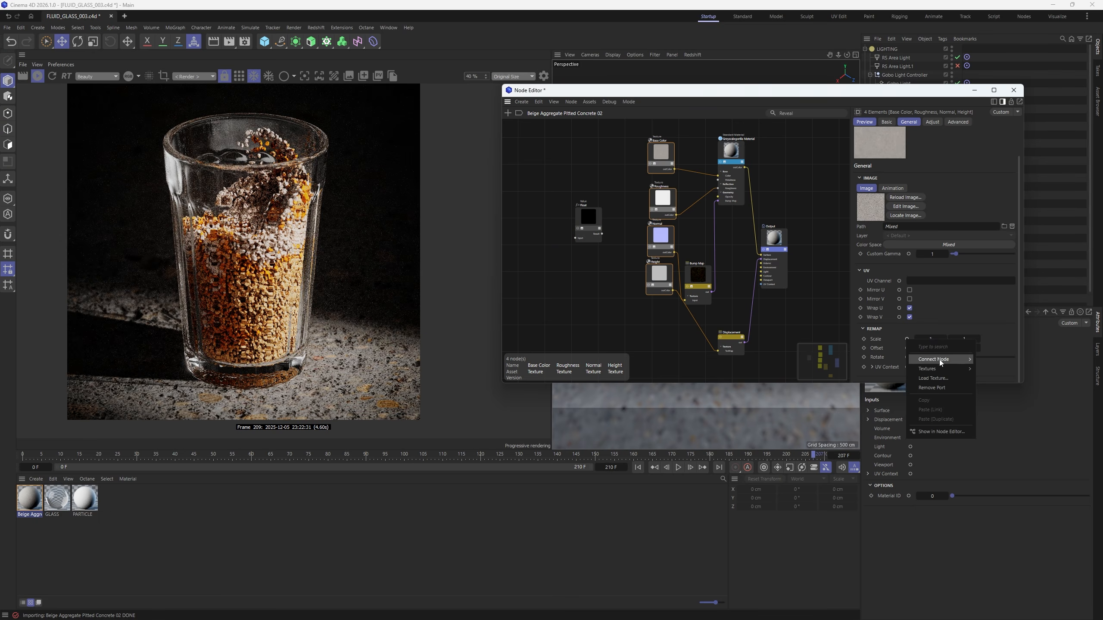
mouse_move(967, 360)
click(1047, 381)
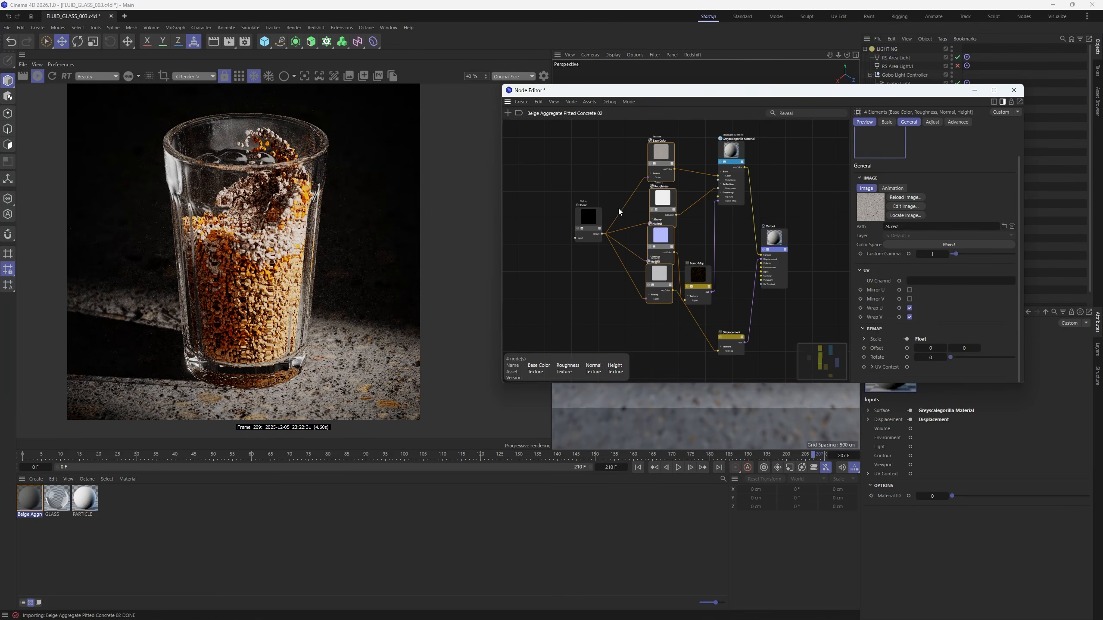
- Set the Float node driving the texture scale to 2 and inspect the concrete in the render
click(584, 220)
double_click(916, 219)
text(2)
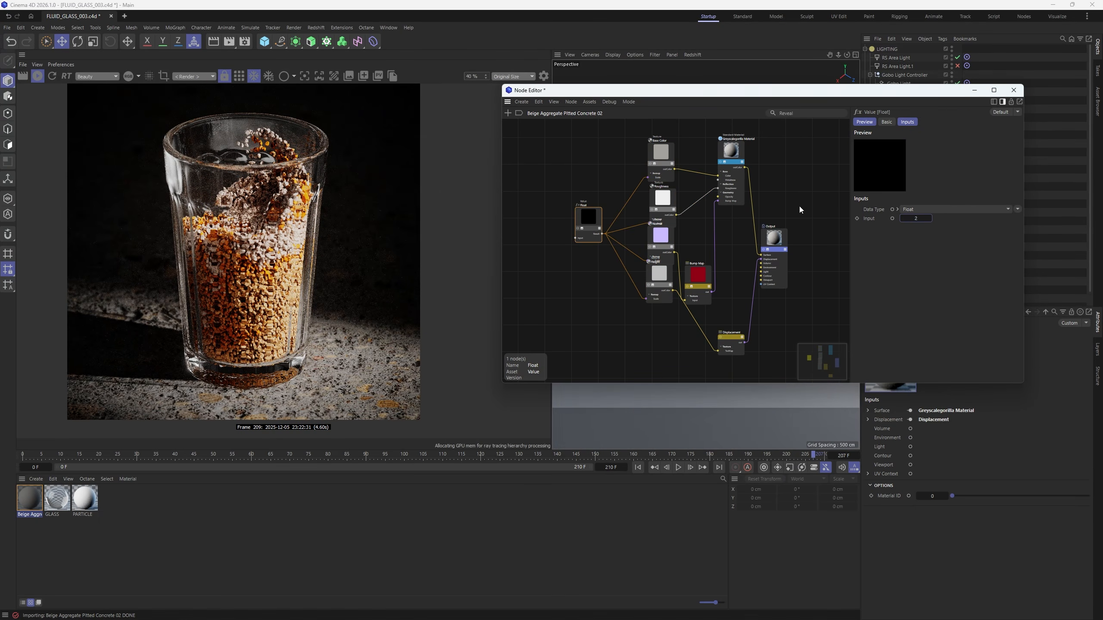
scroll(292, 364, up, 1)
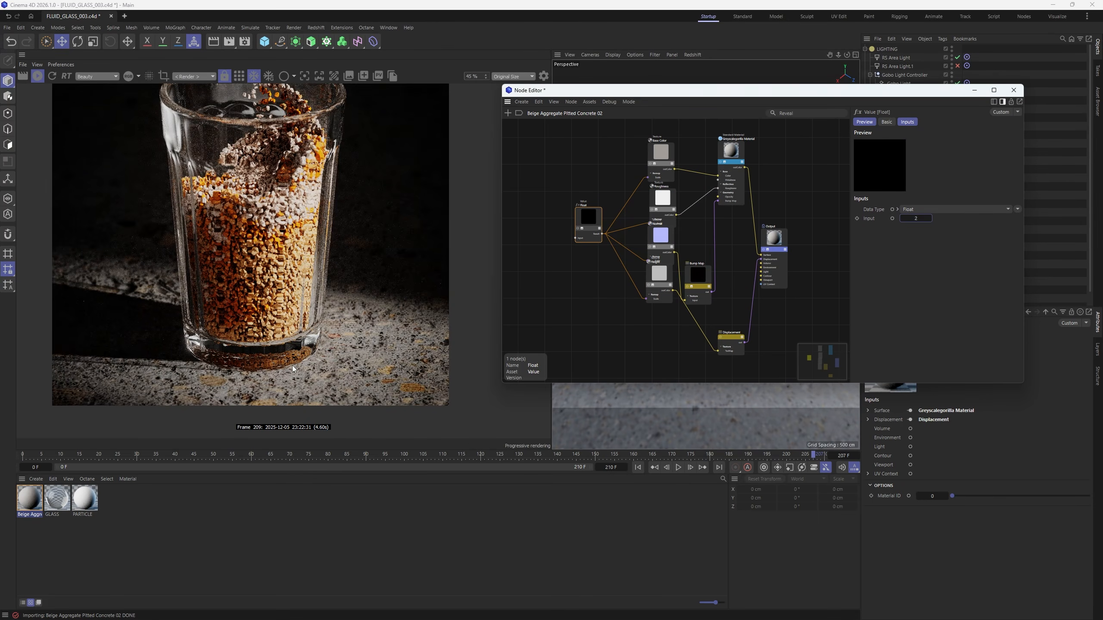
scroll(238, 387, up, 3)
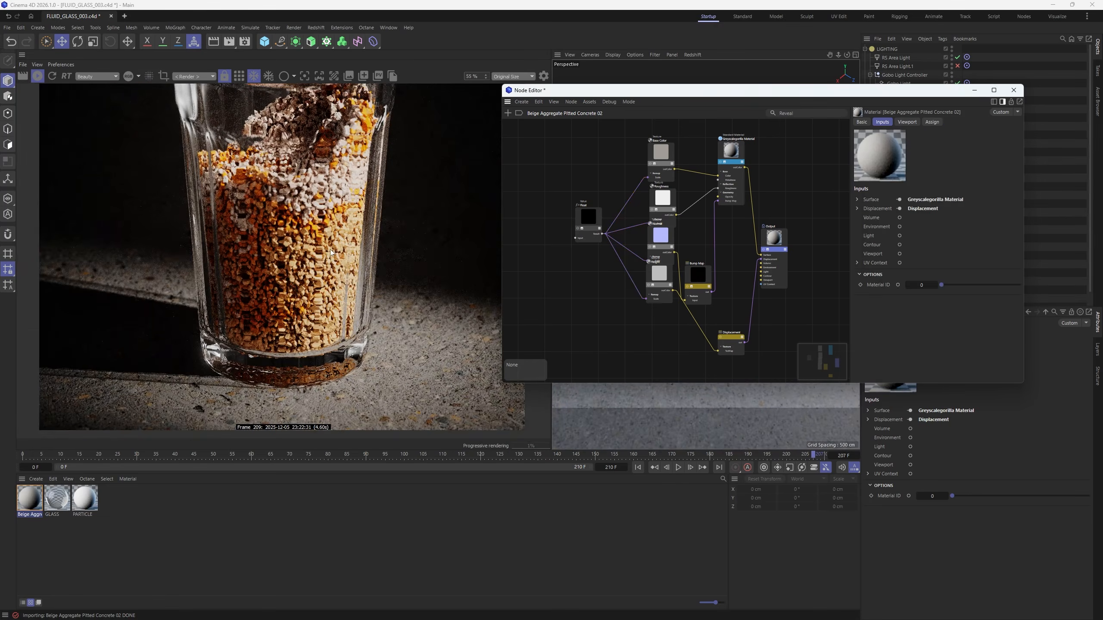
- Add a Color Correct node and insert it between the Base Color texture and the material's Color input
key(shift+c)
text(color cc)
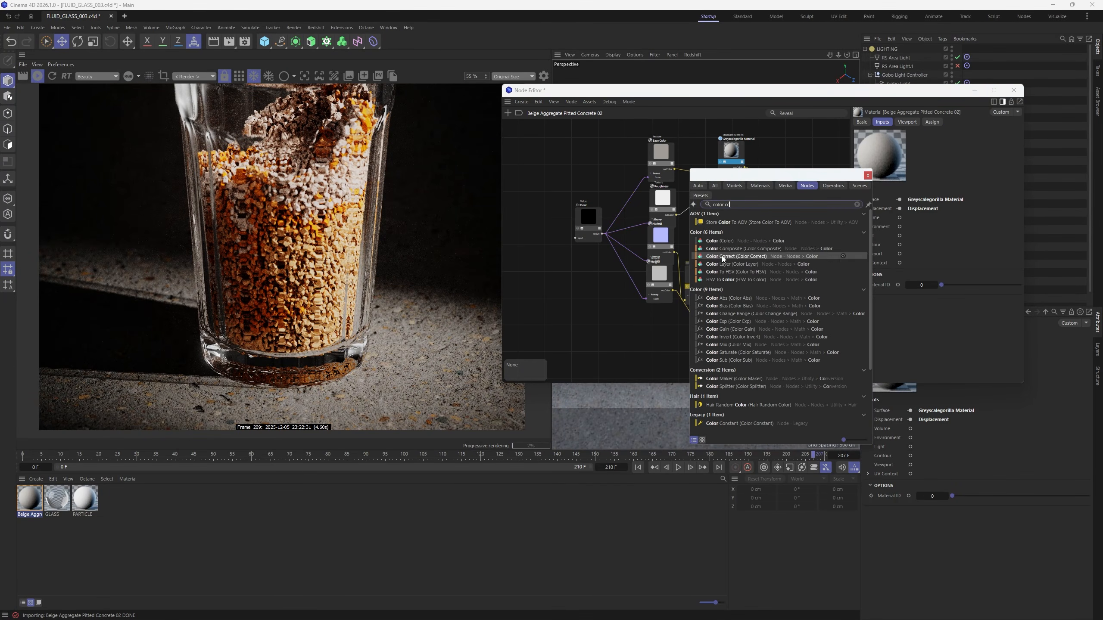
double_click(723, 257)
drag(690, 183, 691, 149)
scroll(691, 149, up, 3)
drag(658, 189, 743, 202)
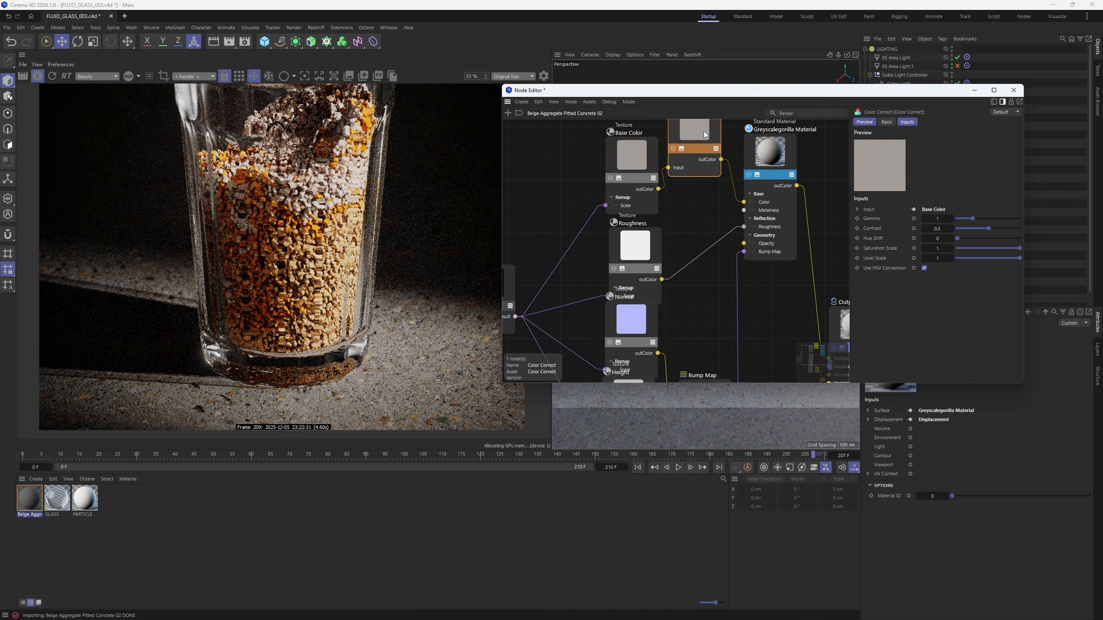
- Set the Color Correct node's Saturation Scale to about 0.153 and its Gamma to about 0.832, and check the render
drag(970, 248, 944, 253)
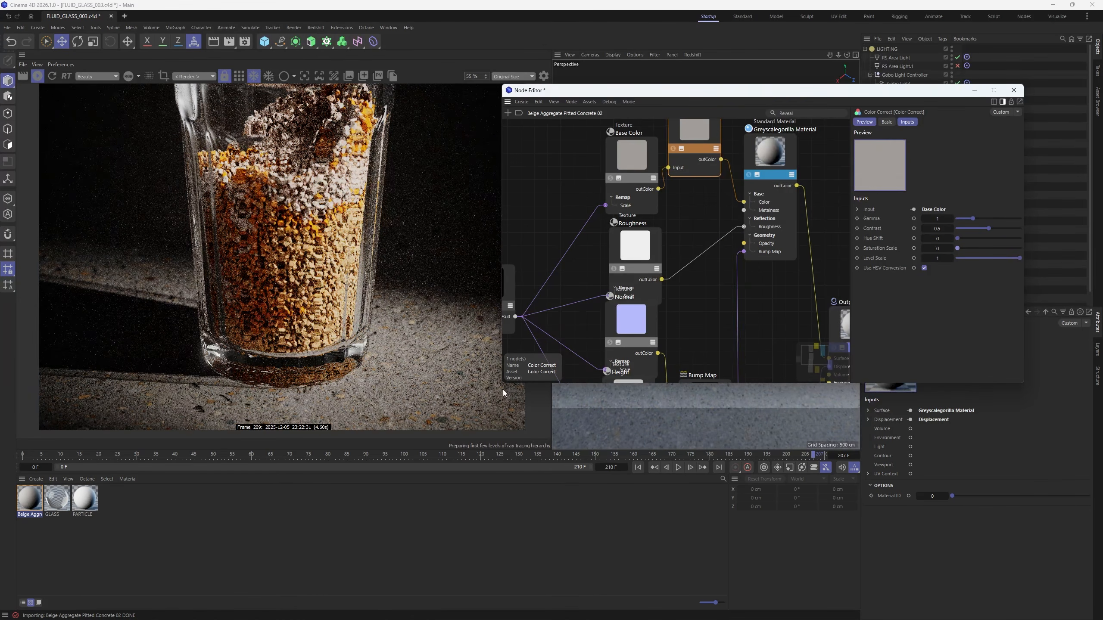
scroll(314, 355, down, 2)
scroll(319, 366, up, 4)
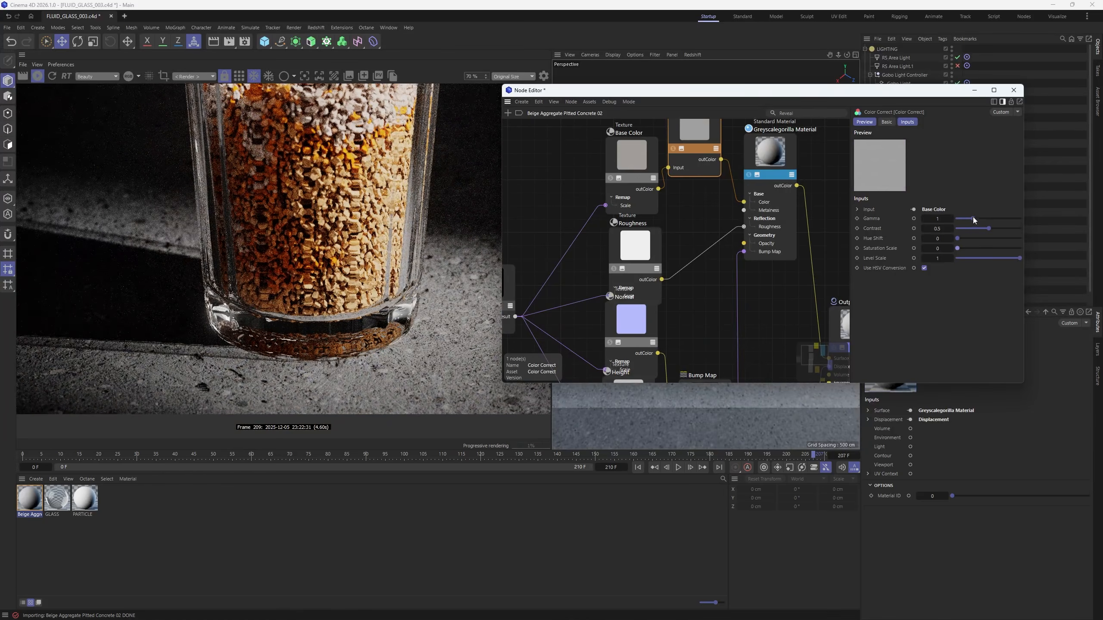
drag(973, 217, 964, 251)
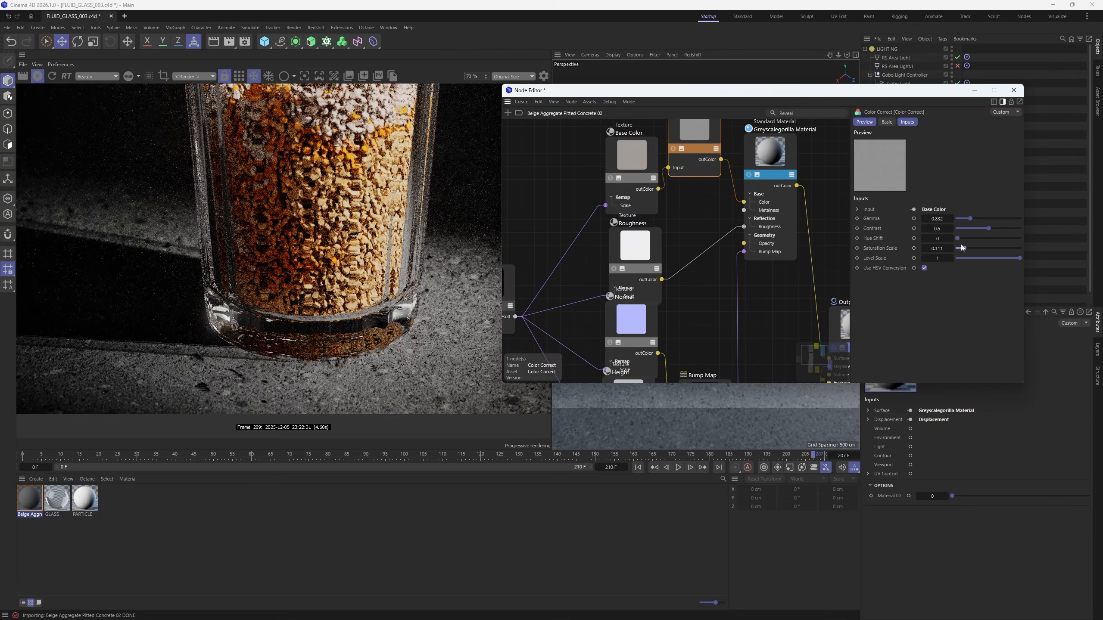
drag(964, 248, 968, 248)
scroll(285, 352, down, 5)
scroll(286, 323, up, 3)
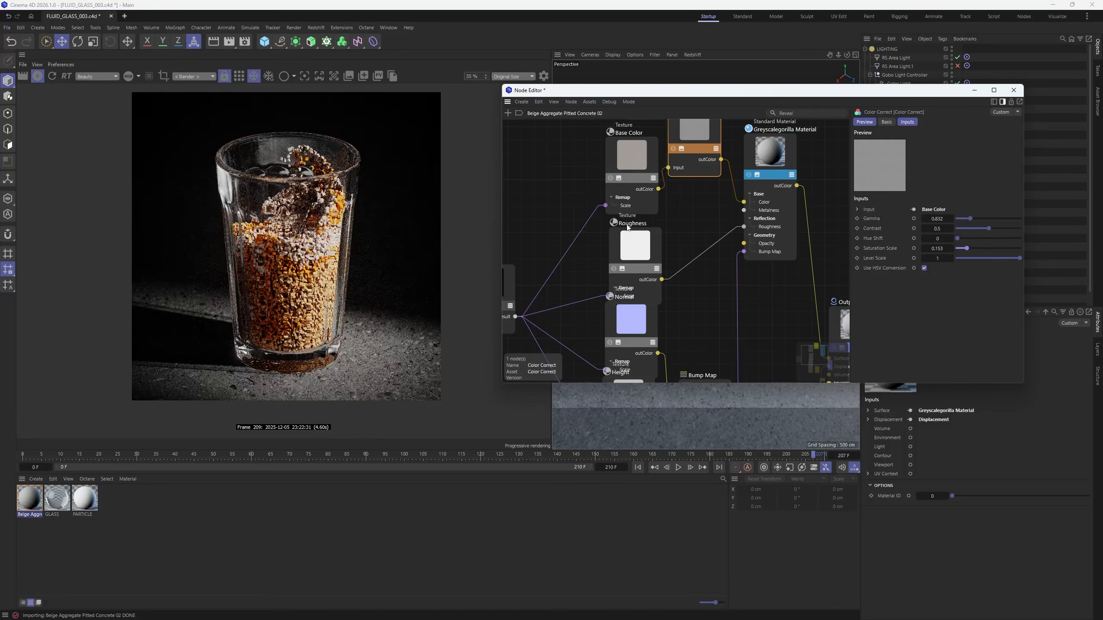
- Set the Float node that drives the concrete texture scale to 6 and check the ground in the render
middle_drag(560, 273, 653, 242)
click(561, 268)
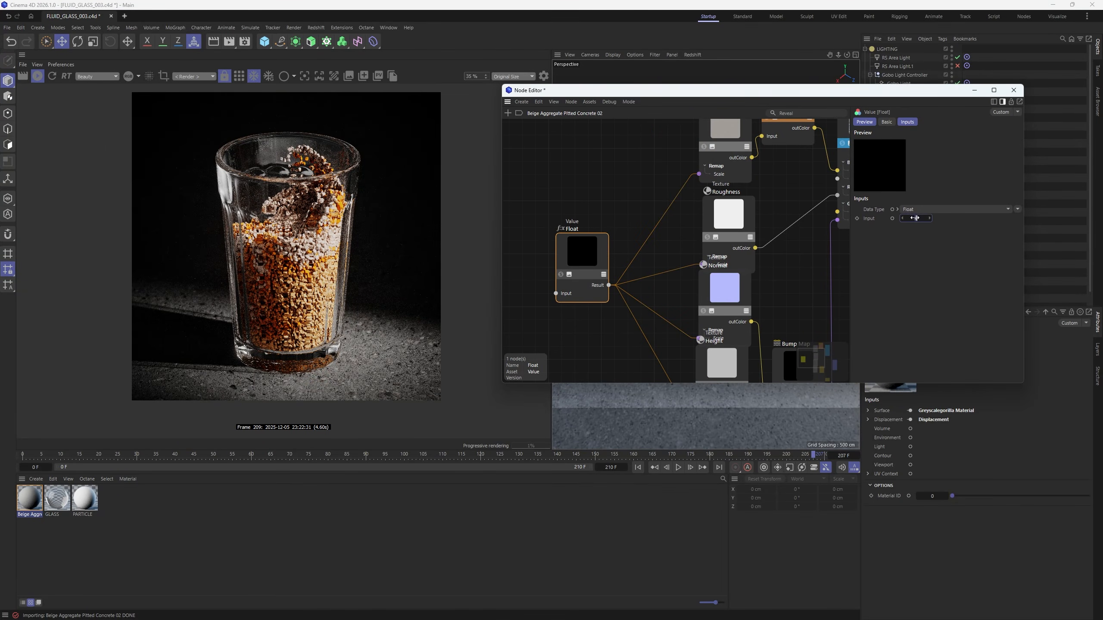
text(6)
key(Return)
scroll(315, 363, up, 4)
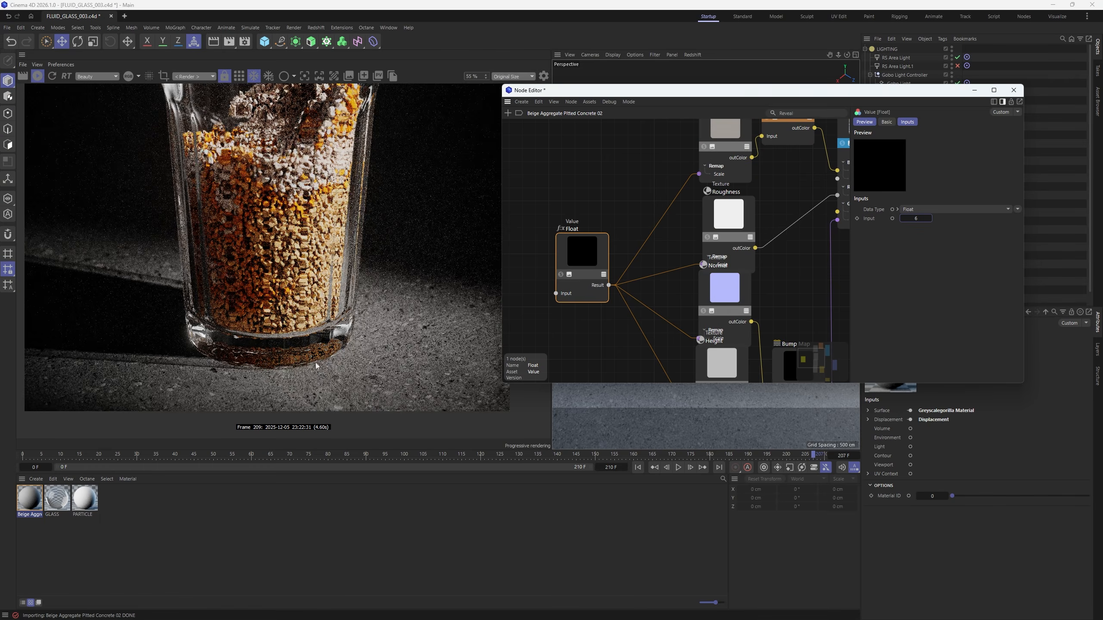
scroll(317, 358, down, 4)
scroll(322, 341, up, 1)
scroll(300, 315, down, 5)
scroll(301, 316, up, 4)
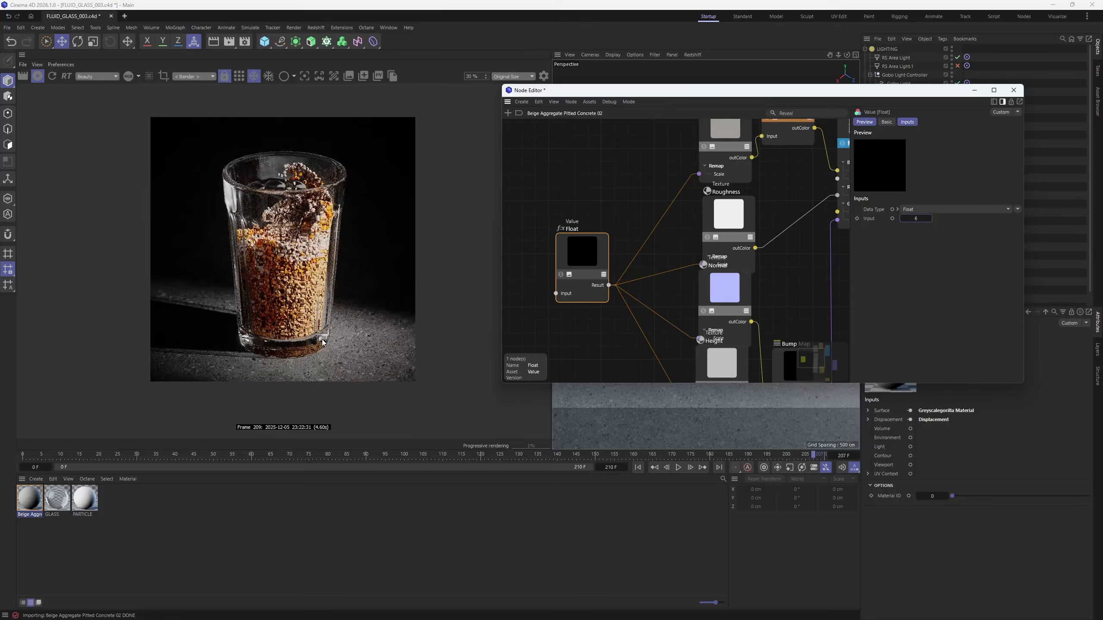
- Set the Color Correct node's Gamma to about 1.64 and inspect the concrete around the glass in the render
middle_drag(788, 154, 762, 217)
click(762, 157)
click(983, 218)
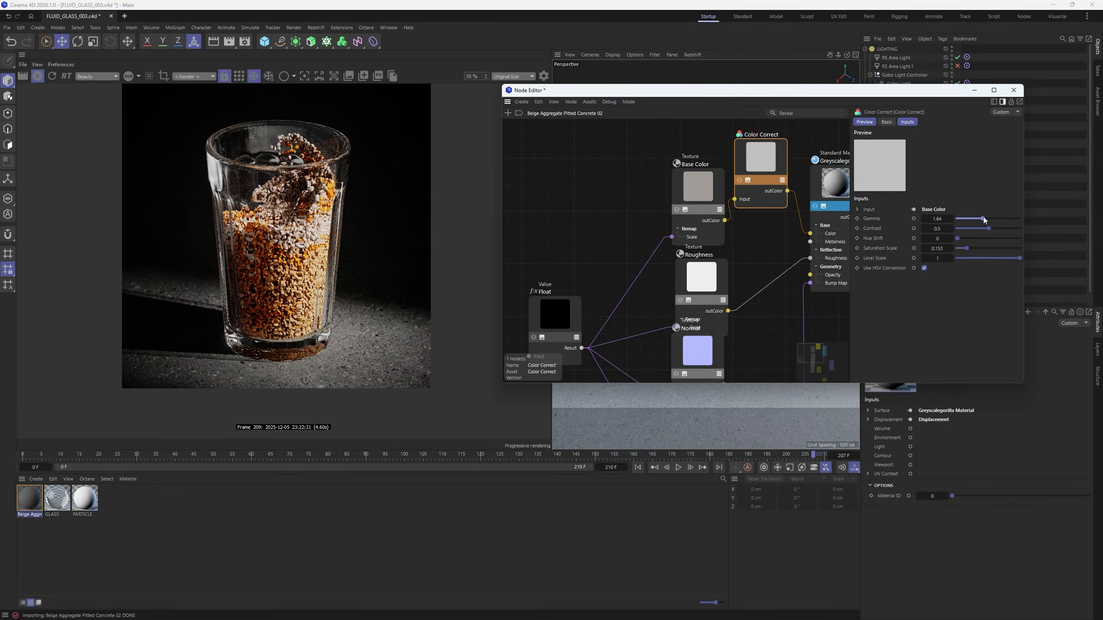
scroll(373, 348, up, 2)
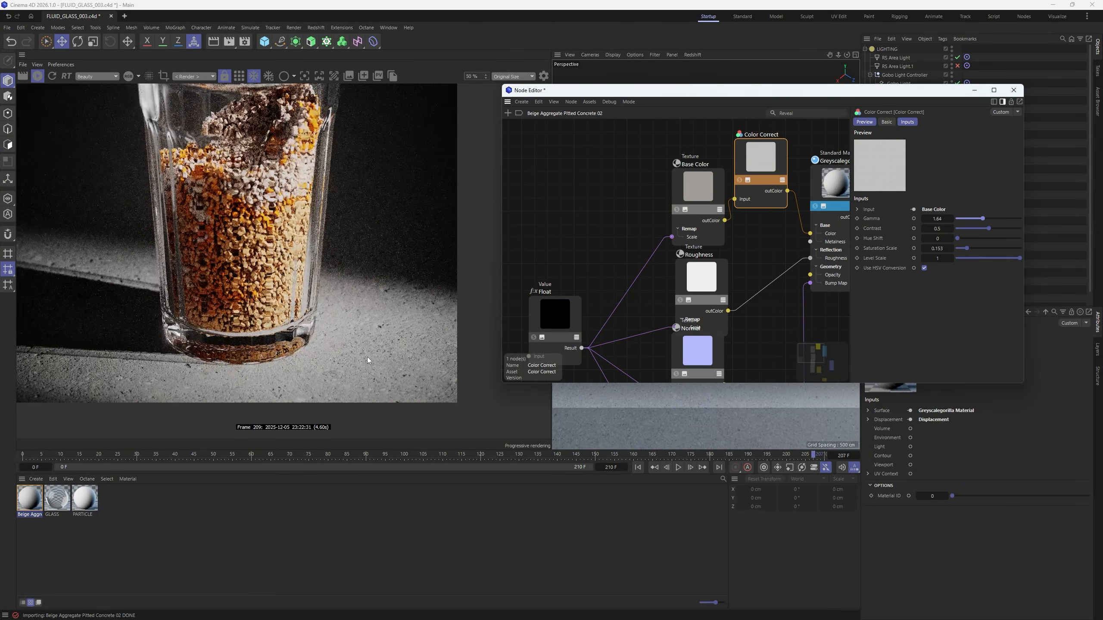
scroll(294, 356, up, 1)
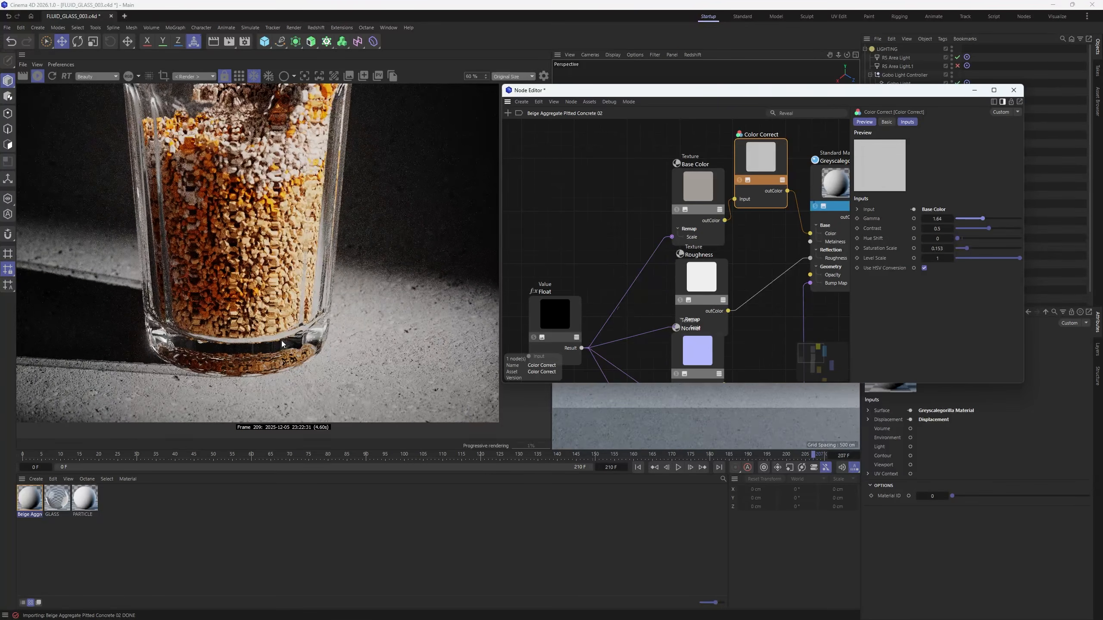
scroll(281, 341, down, 3)
scroll(287, 339, up, 2)
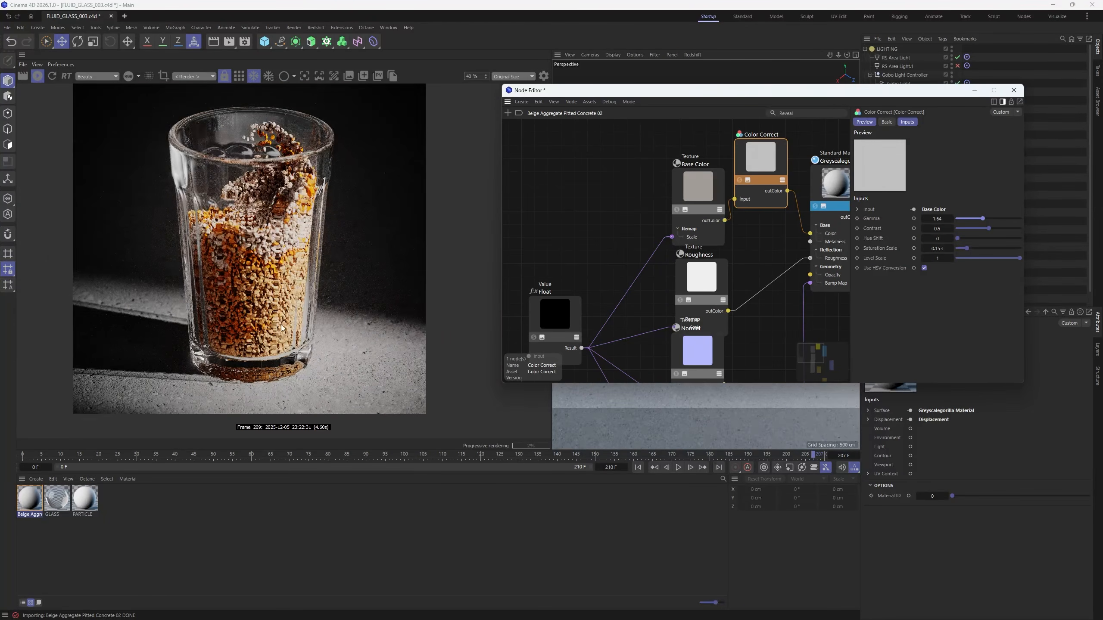
- Close the Node Editor and inspect the concrete ground around the glass base in the render
scroll(312, 354, up, 3)
scroll(327, 344, down, 3)
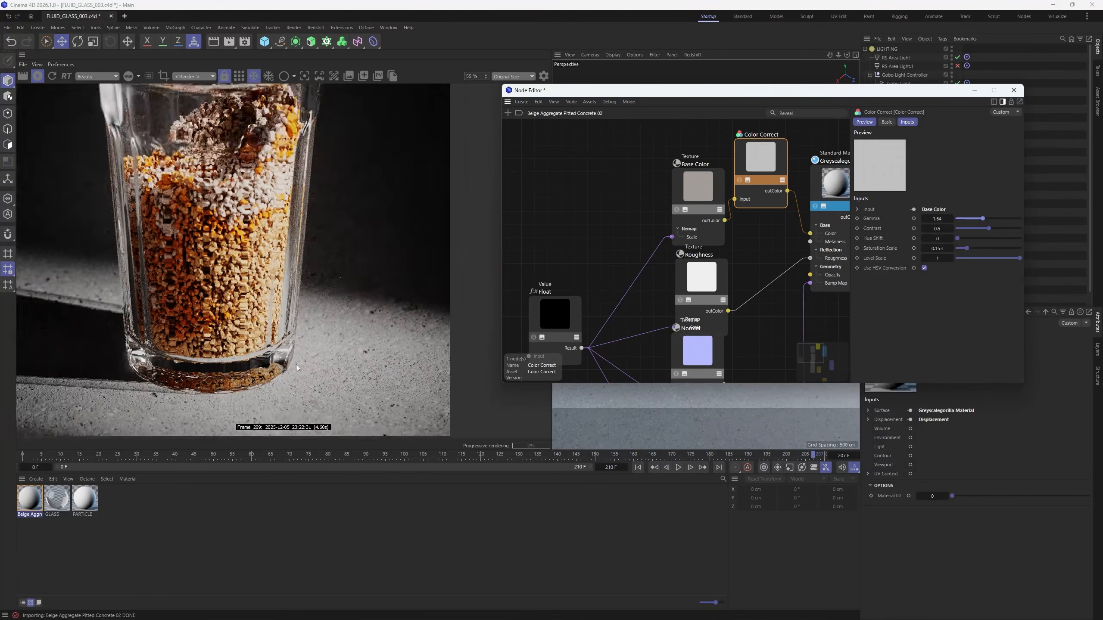
scroll(270, 346, up, 2)
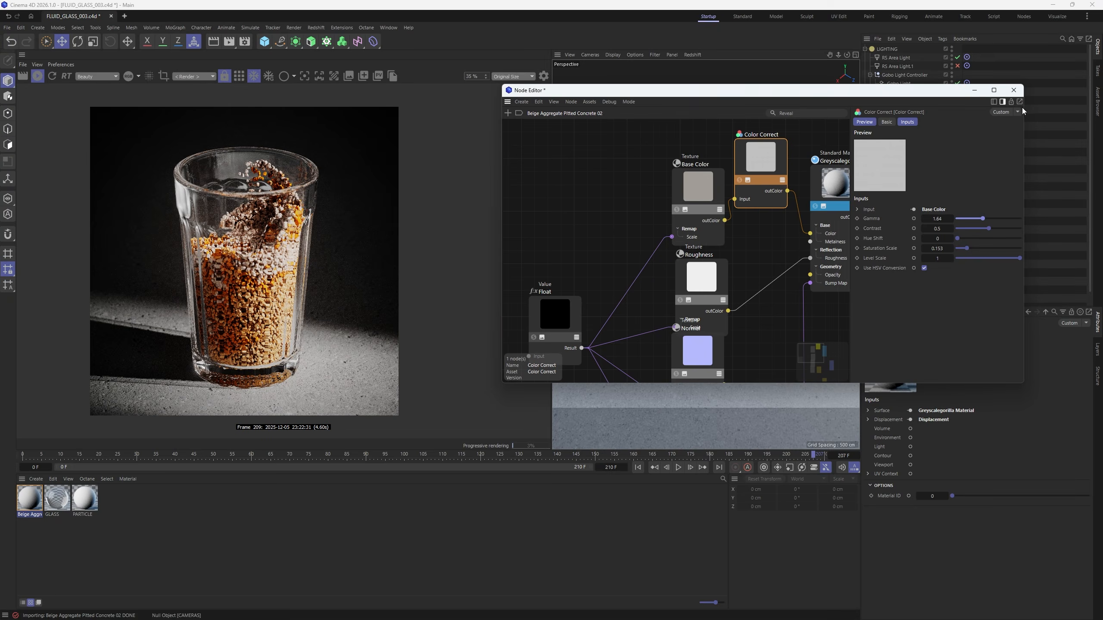
click(1013, 90)
scroll(281, 276, down, 2)
scroll(281, 276, up, 6)
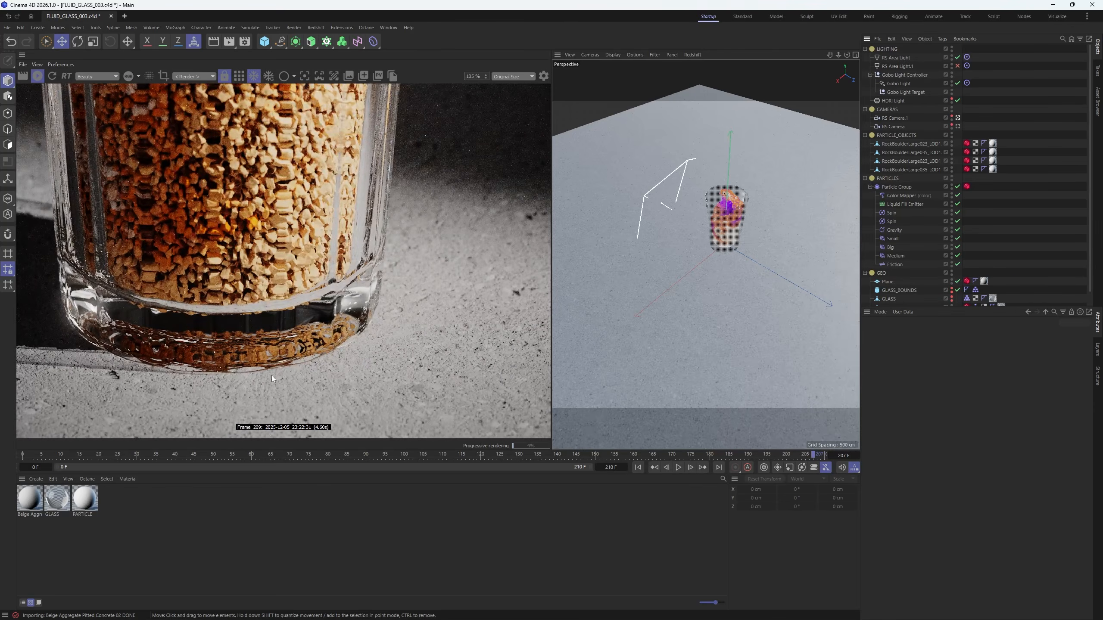
scroll(273, 348, up, 1)
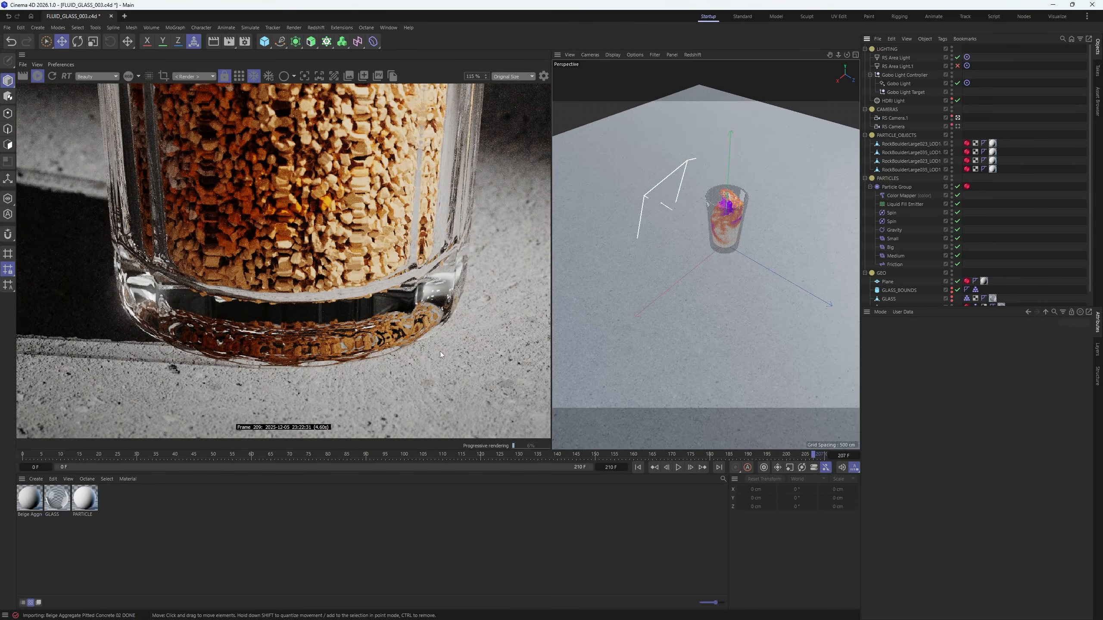
scroll(439, 354, down, 6)
scroll(337, 337, up, 3)
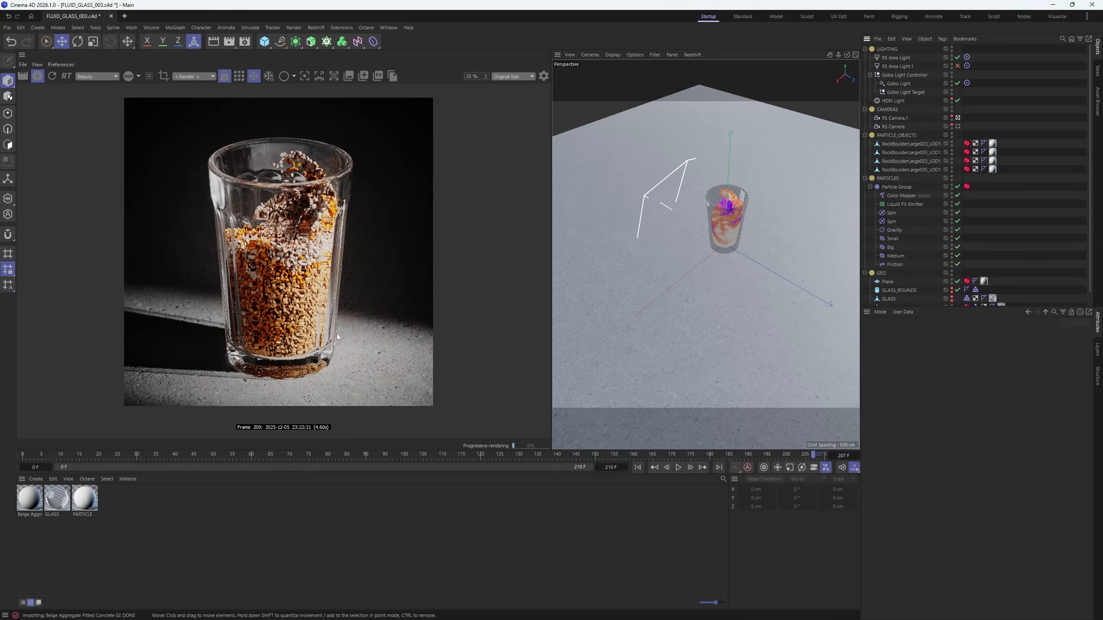
- Turn off texture display in the perspective viewport and render the frame through RS Camera.1
click(612, 54)
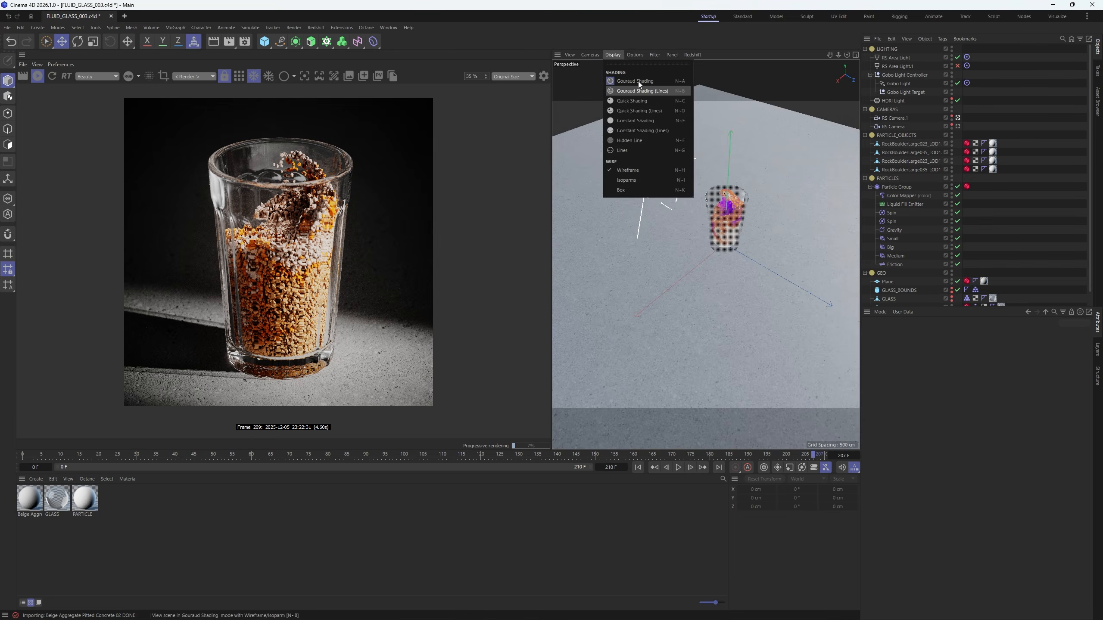
click(635, 55)
click(645, 234)
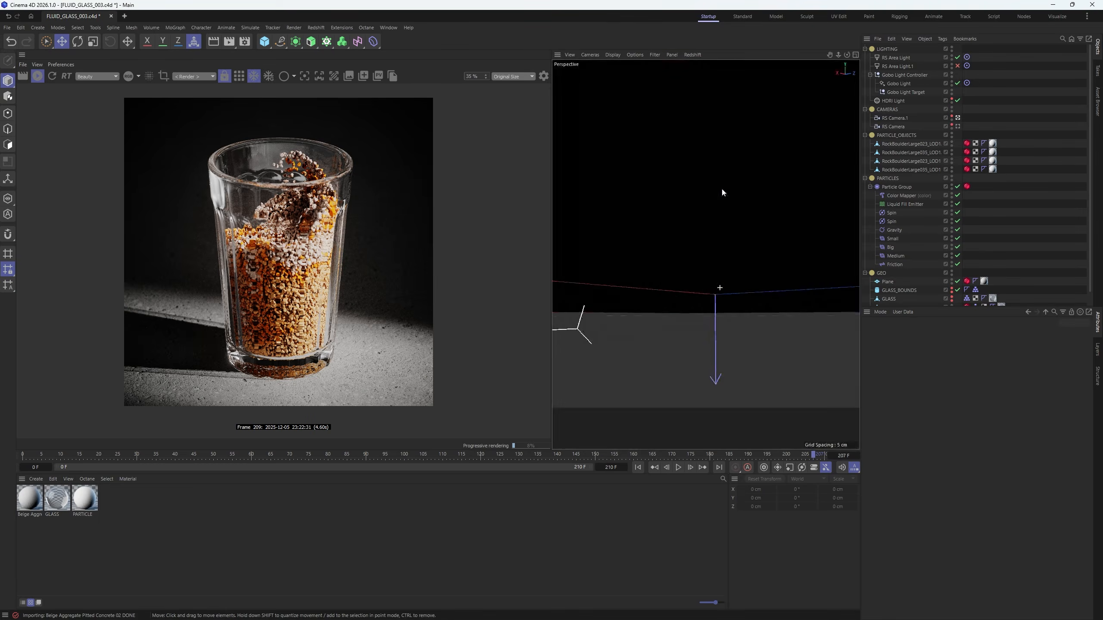
scroll(664, 305, down, 4)
alt+drag(664, 305, 695, 282)
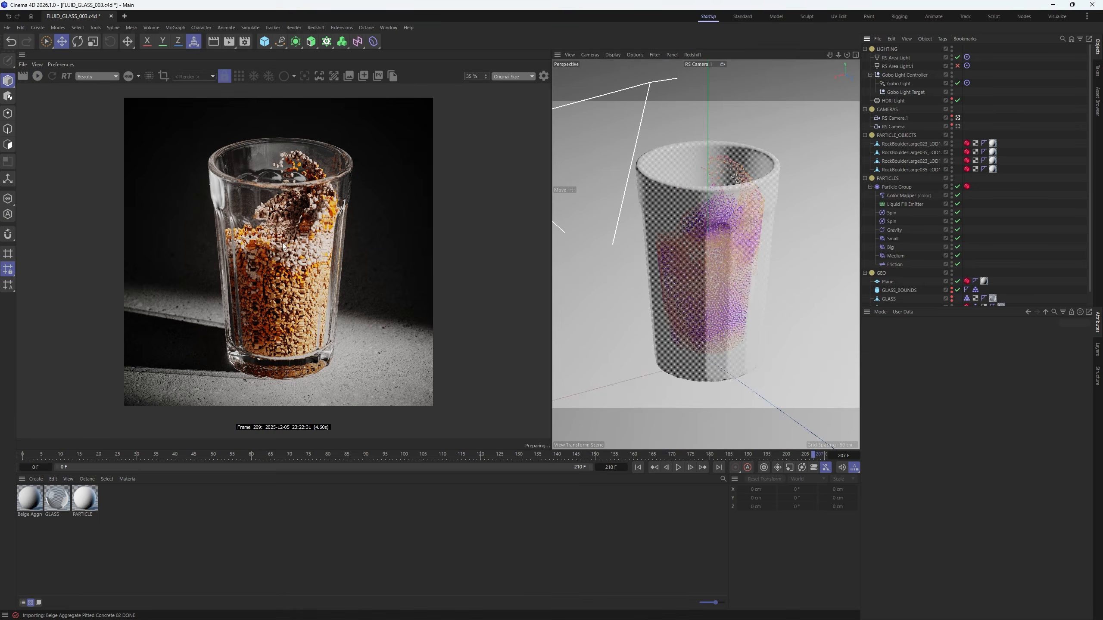
- Examine the blurred particles, the glass and the concrete ground in the new render, both up close and as a whole
scroll(282, 246, up, 1)
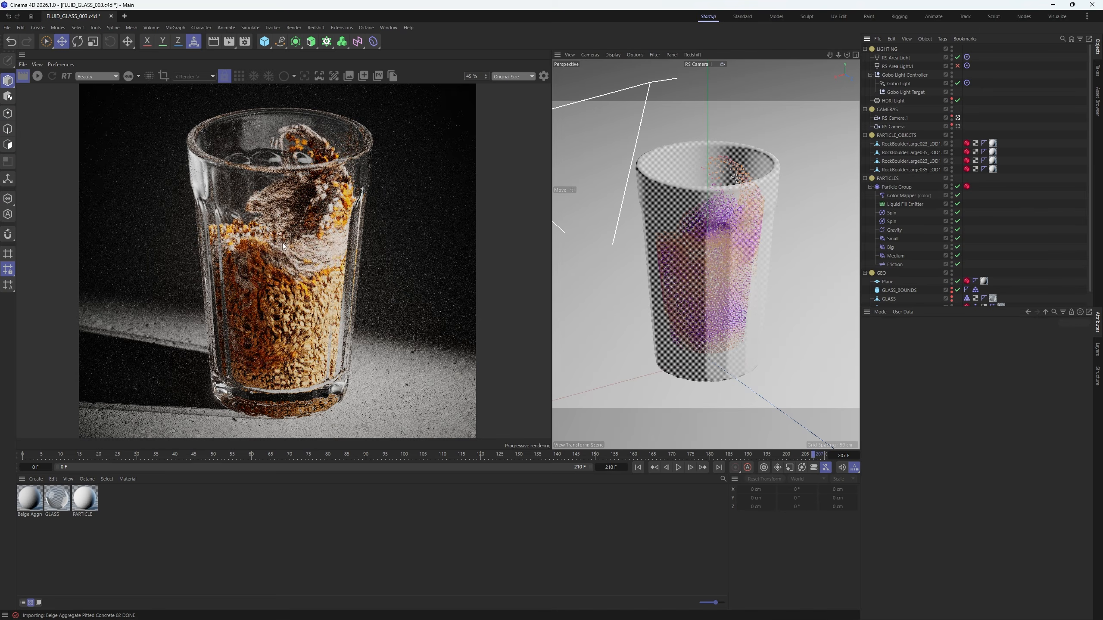
scroll(309, 237, down, 3)
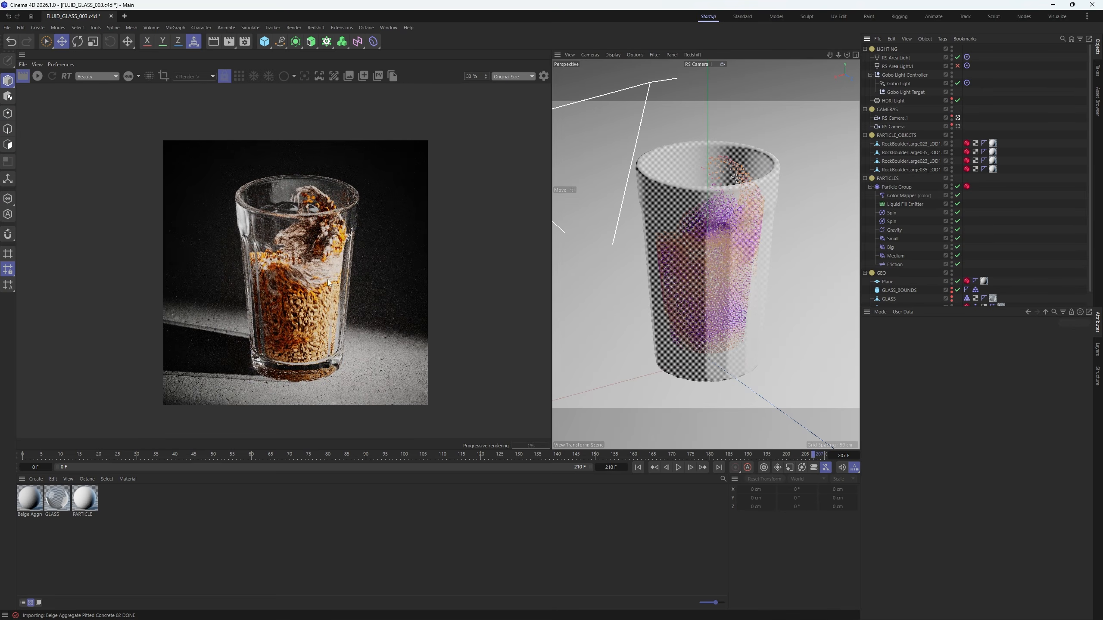
scroll(317, 371, up, 5)
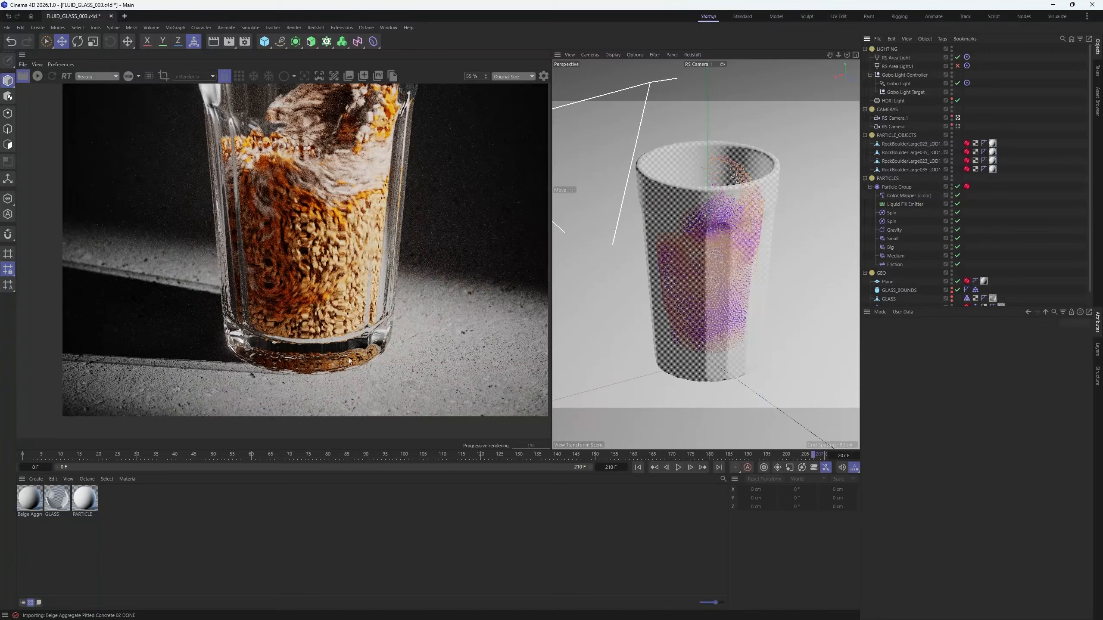
scroll(384, 347, down, 8)
scroll(296, 289, up, 2)
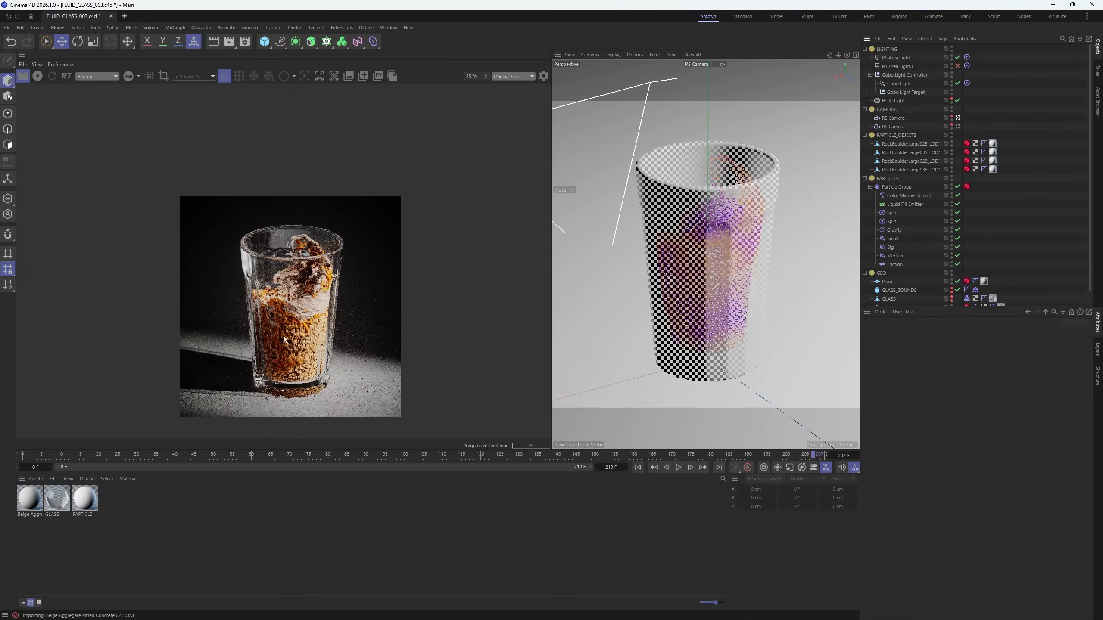
scroll(296, 289, up, 1)
scroll(276, 307, down, 3)
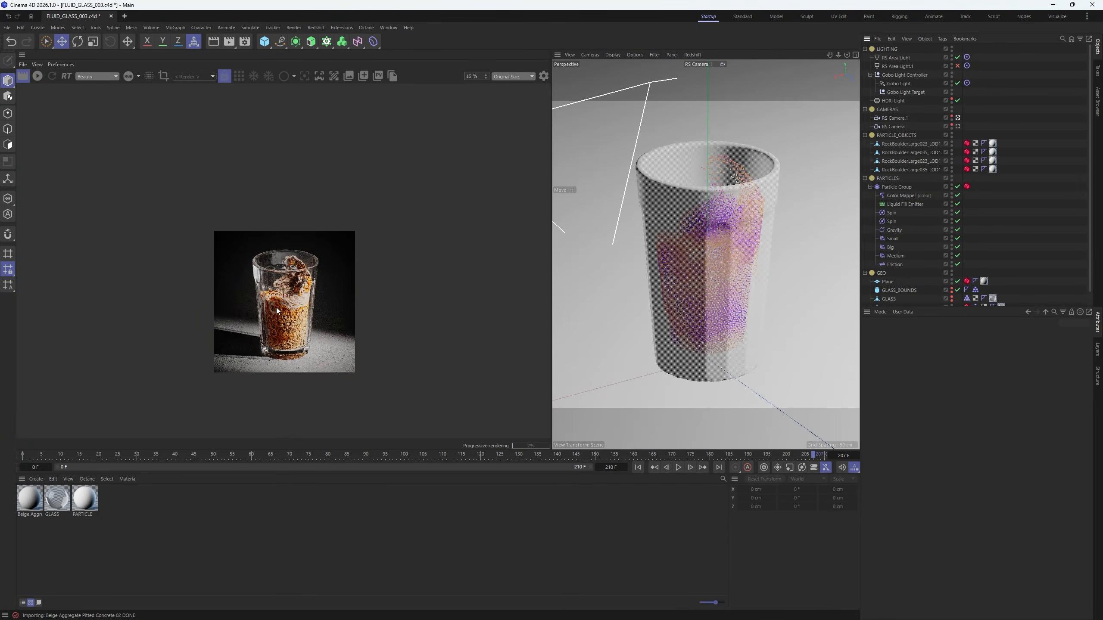
scroll(276, 322, up, 2)
scroll(275, 326, up, 1)
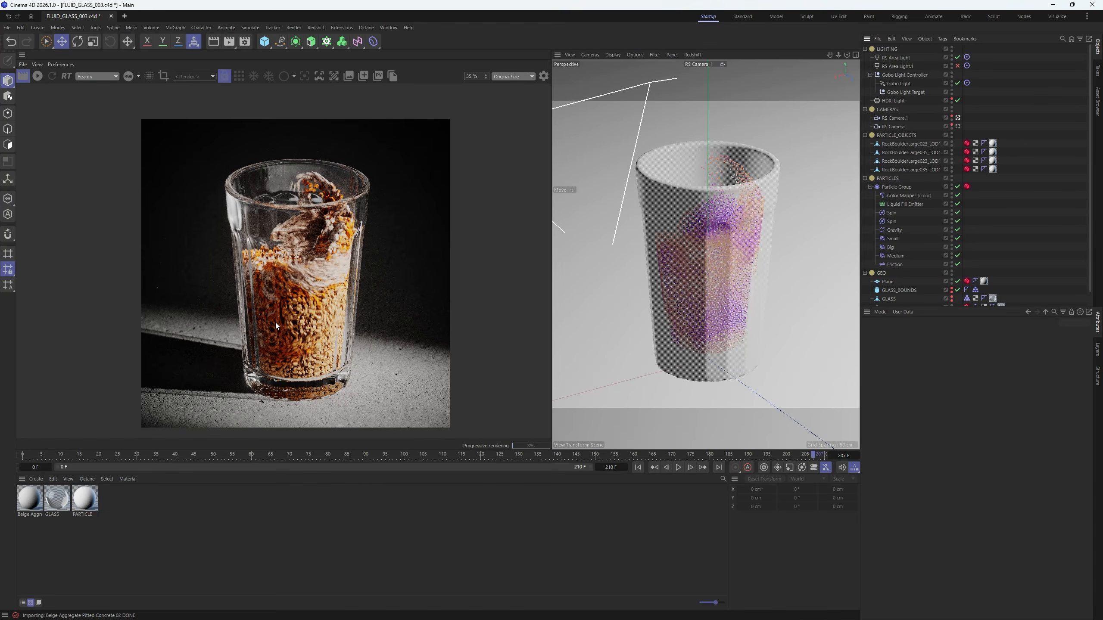